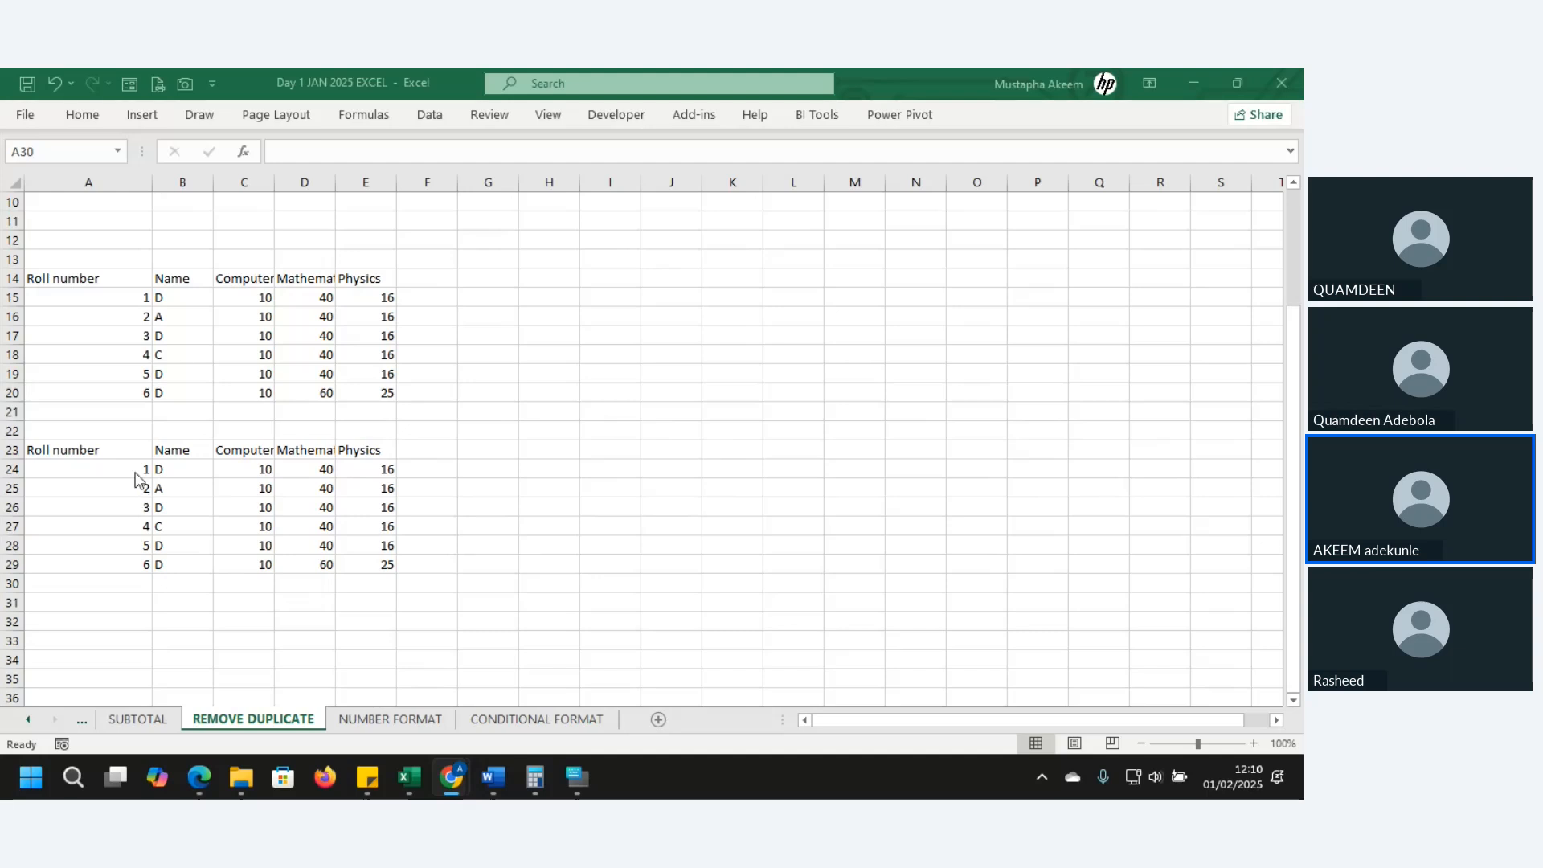
# - From cell B8, start creating a table from the first marks block A3:E9 with headers
pyautogui.click(131, 428)
pyautogui.press('Up')
pyautogui.press('Up')
pyautogui.press('Up')
pyautogui.press('Up')
pyautogui.press('Up')
pyautogui.press('Up')
pyautogui.press('Up')
pyautogui.press('Up')
pyautogui.press('Up')
pyautogui.press('Up')
pyautogui.press('Up')
pyautogui.press('Up')
pyautogui.press('Up')
pyautogui.press('Up')
pyautogui.press('Up')
pyautogui.press('Up')
pyautogui.press('Up')
pyautogui.press('Up')
pyautogui.press('Up')
pyautogui.press('Up')
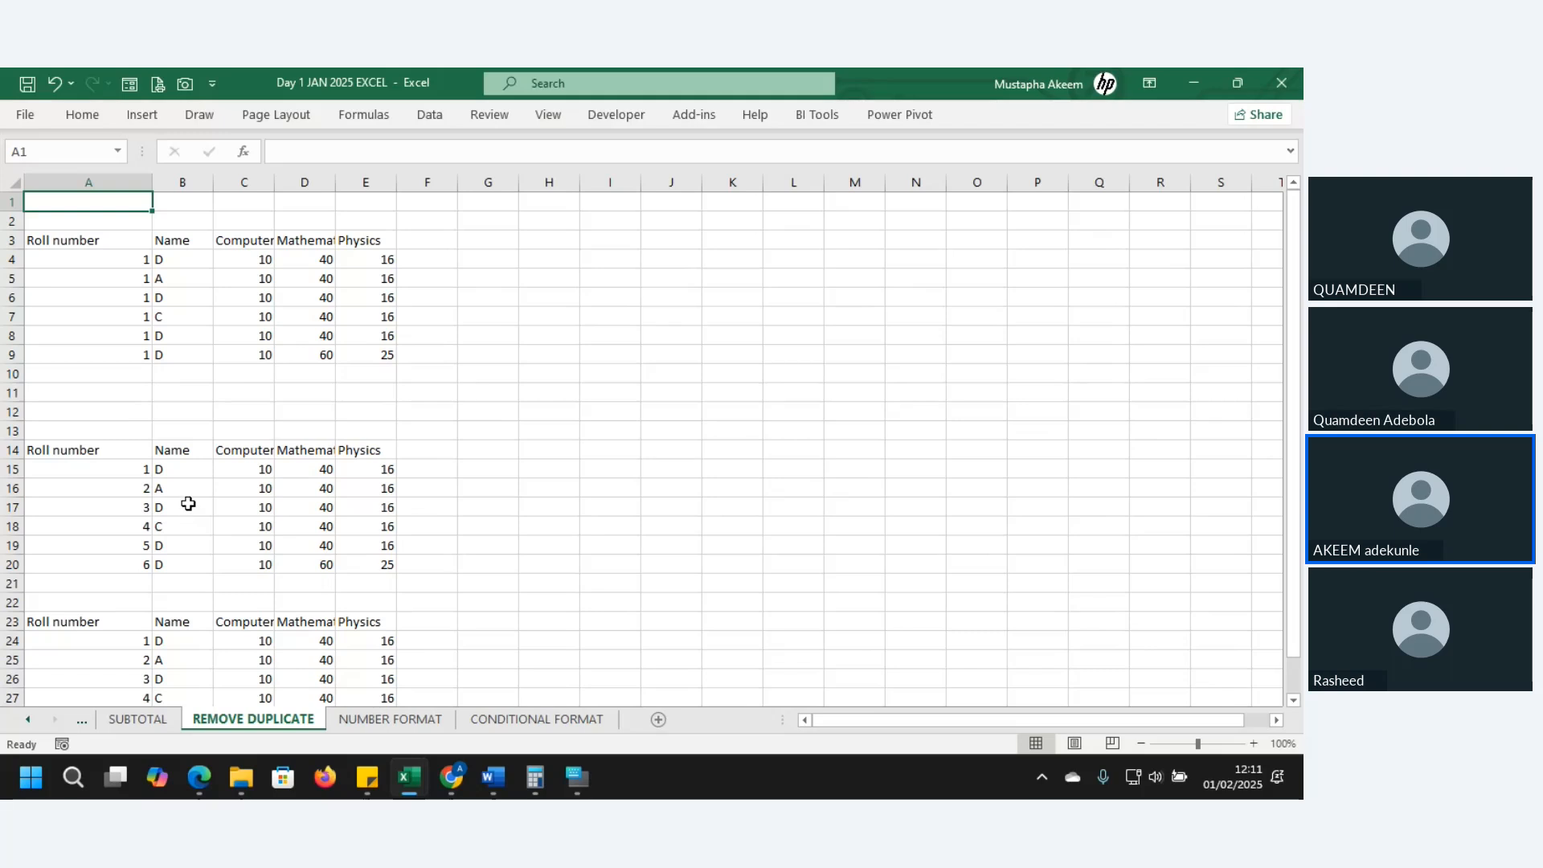
pyautogui.click(208, 333)
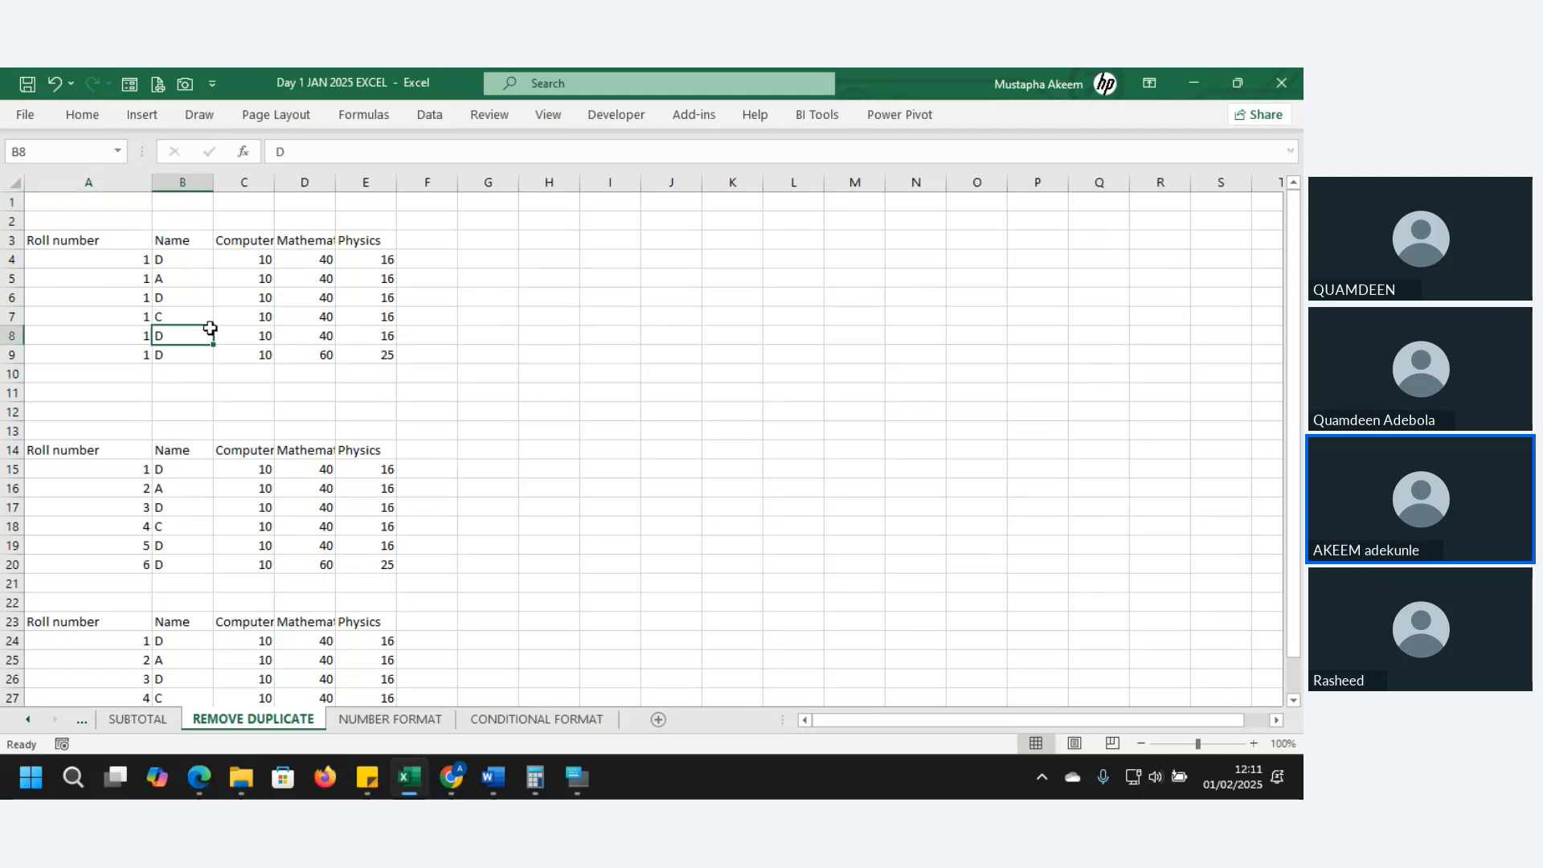
pyautogui.hotkey('ctrl', 't')
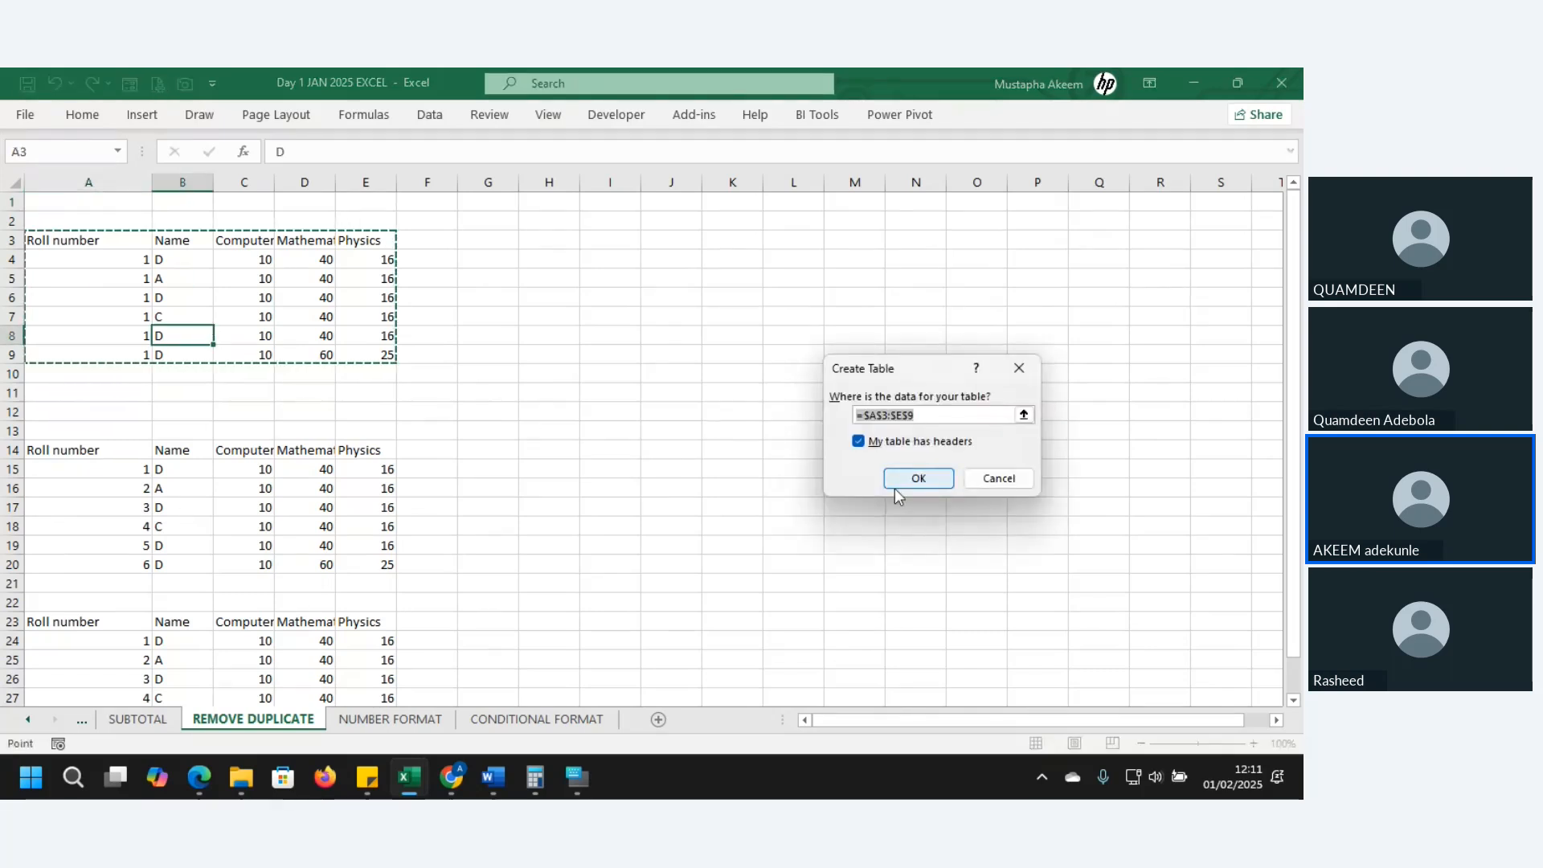
# - Create the A3:E9 table, then remove duplicates checking only Name, leaving D, A and C
pyautogui.click(918, 479)
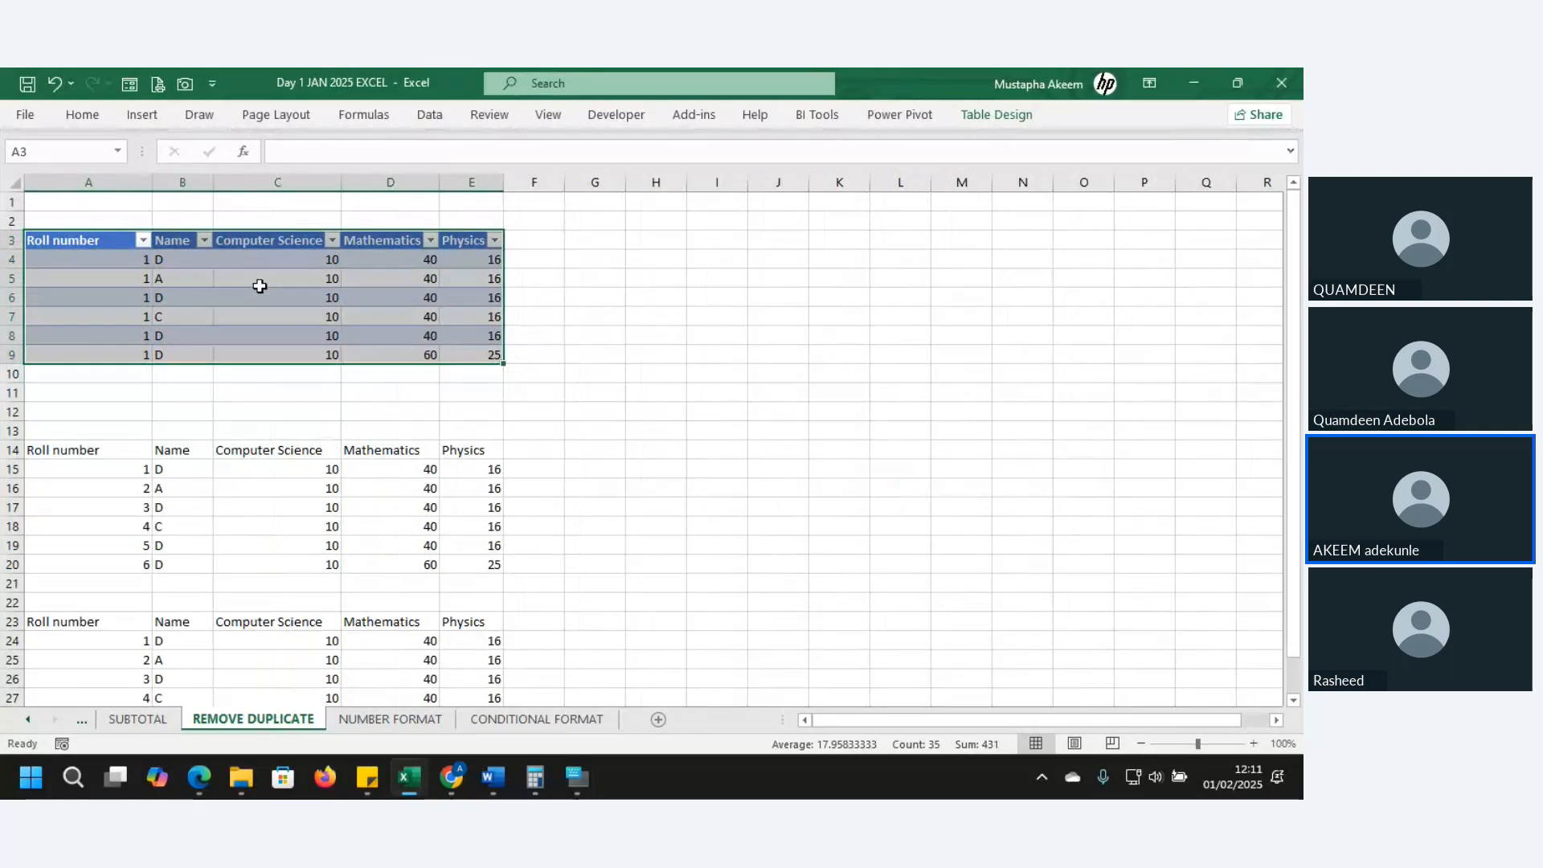
pyautogui.click(1001, 114)
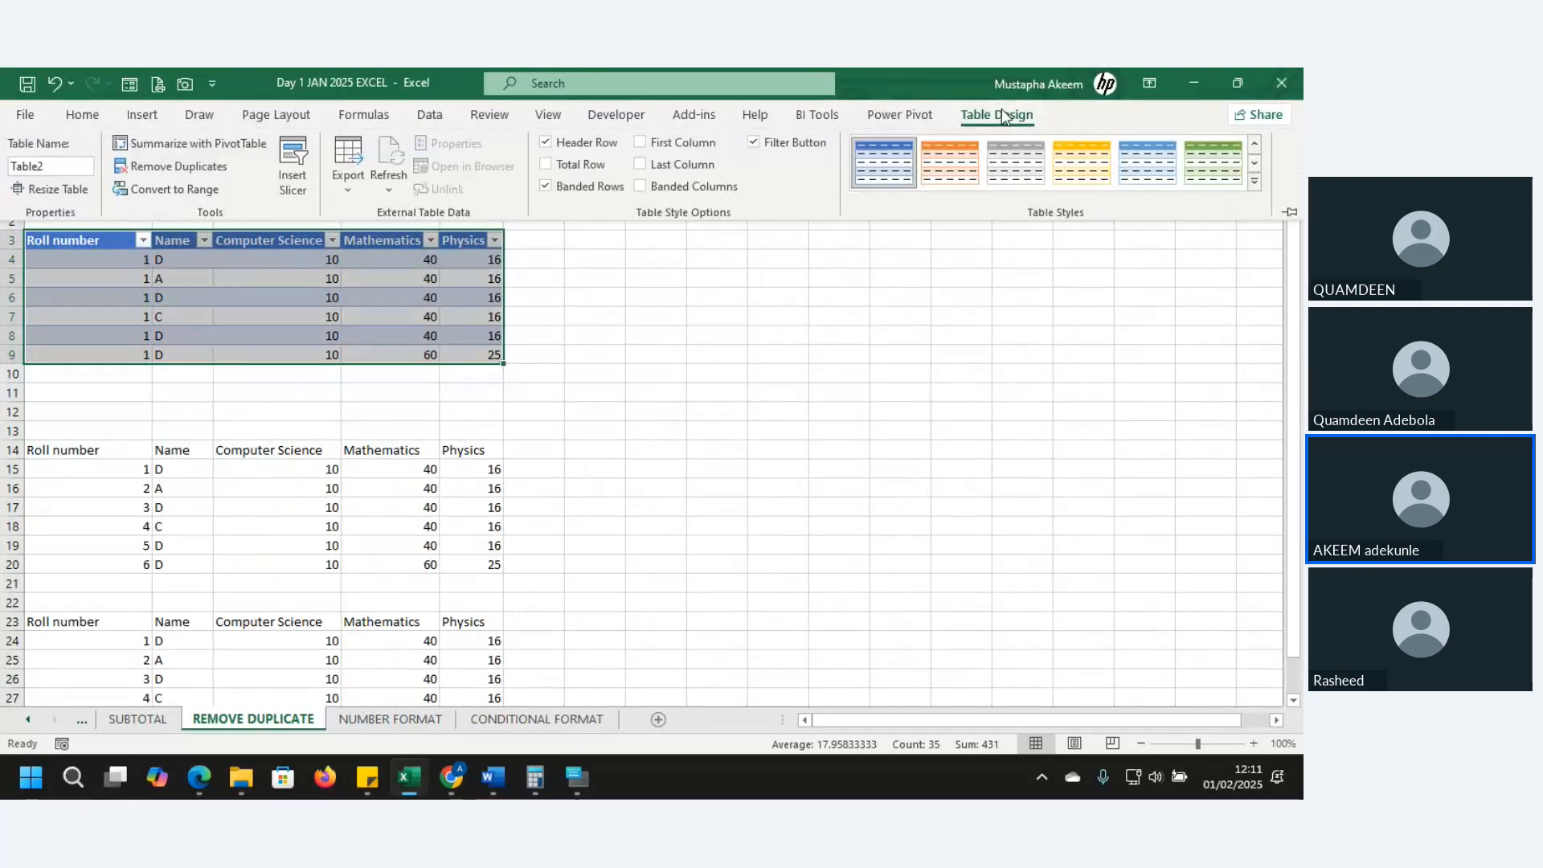
pyautogui.click(154, 168)
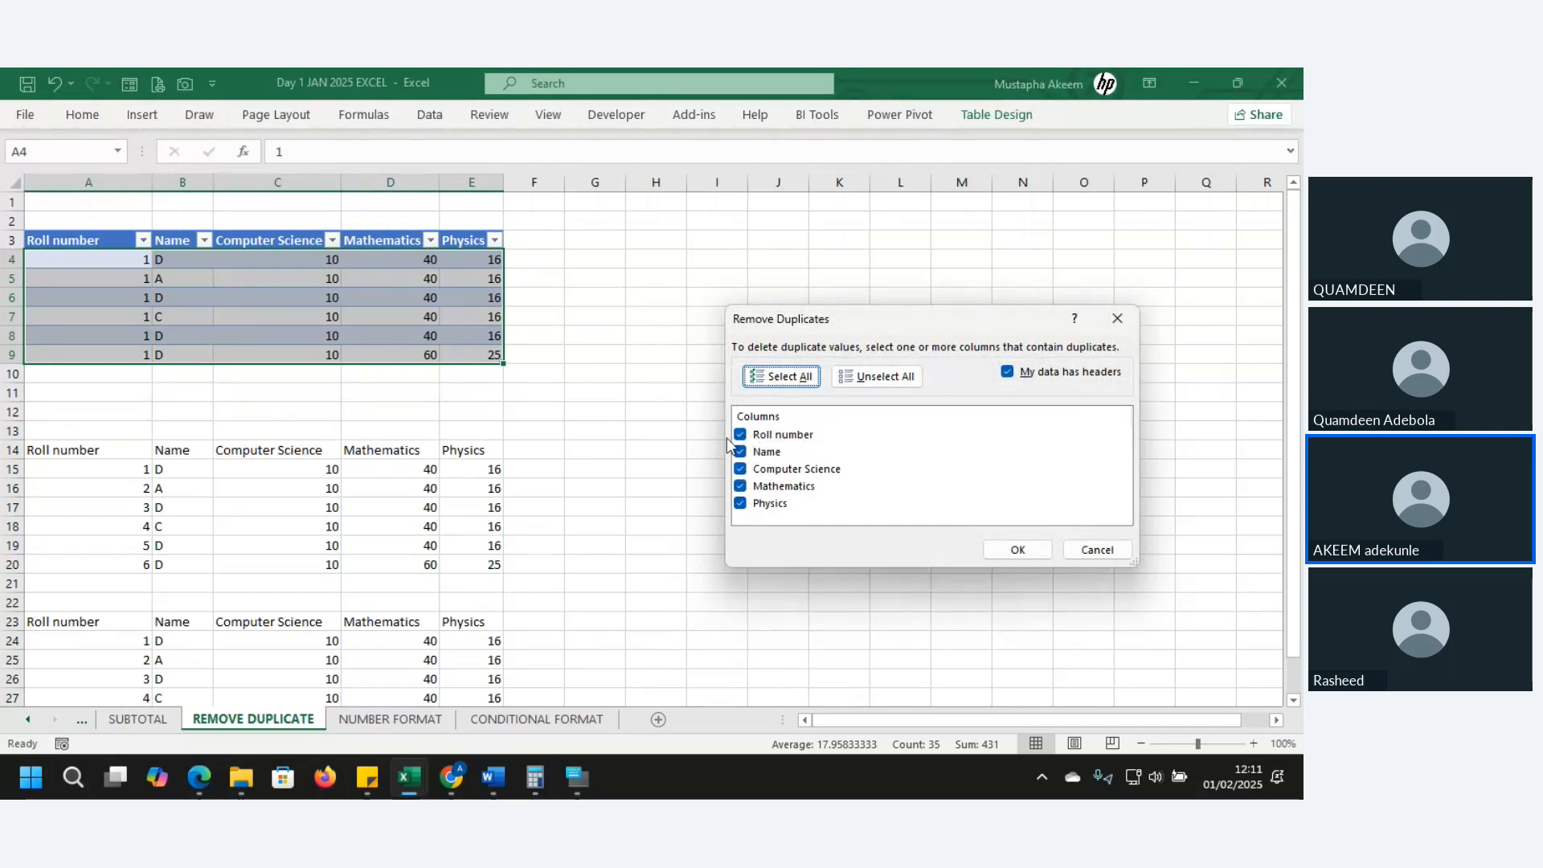
pyautogui.click(740, 435)
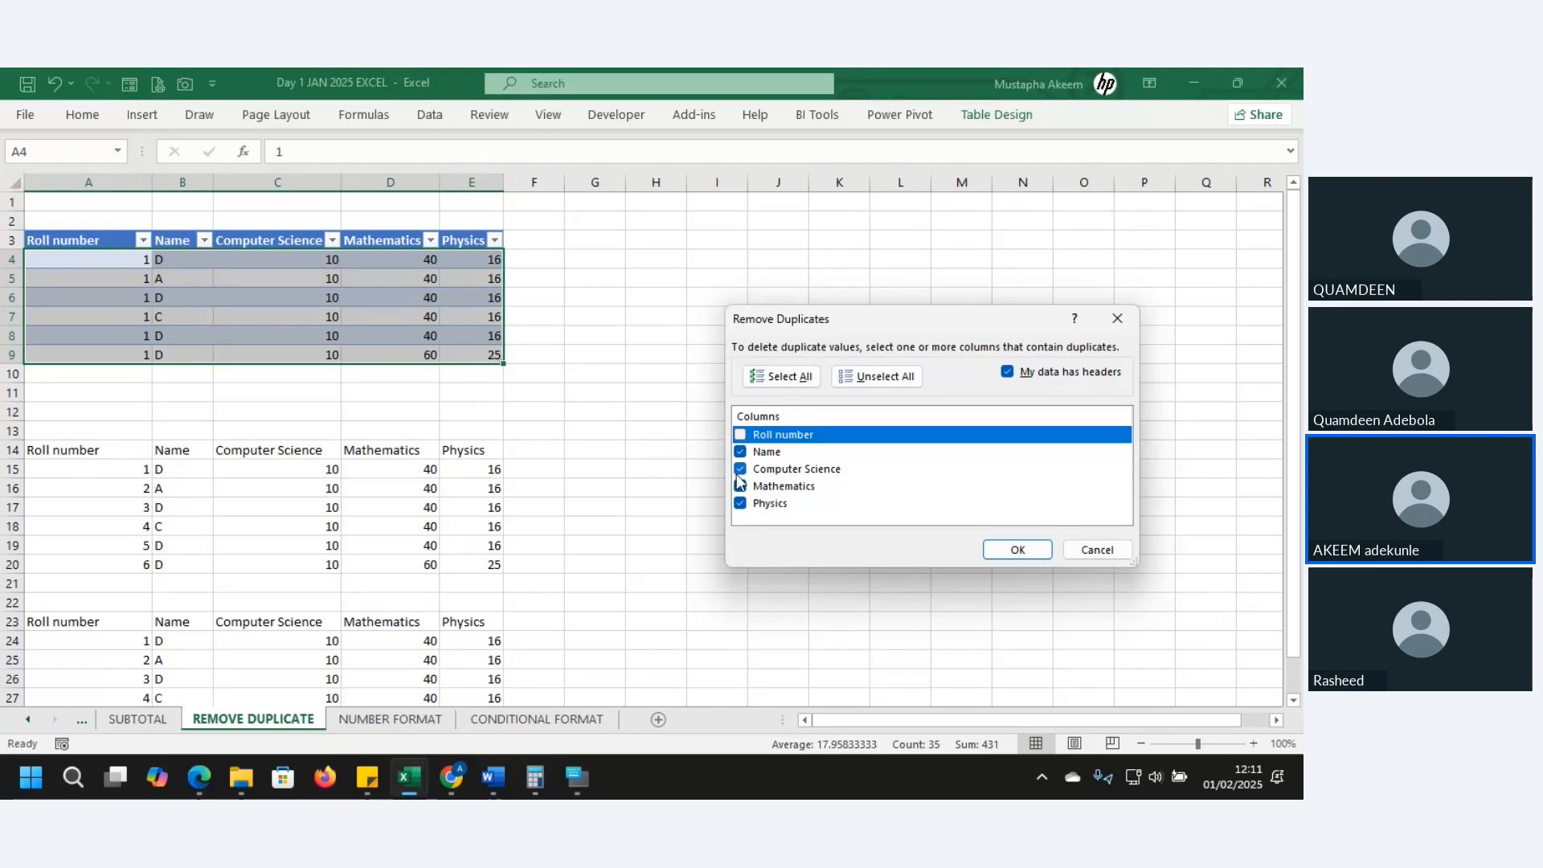
pyautogui.click(741, 469)
pyautogui.click(741, 486)
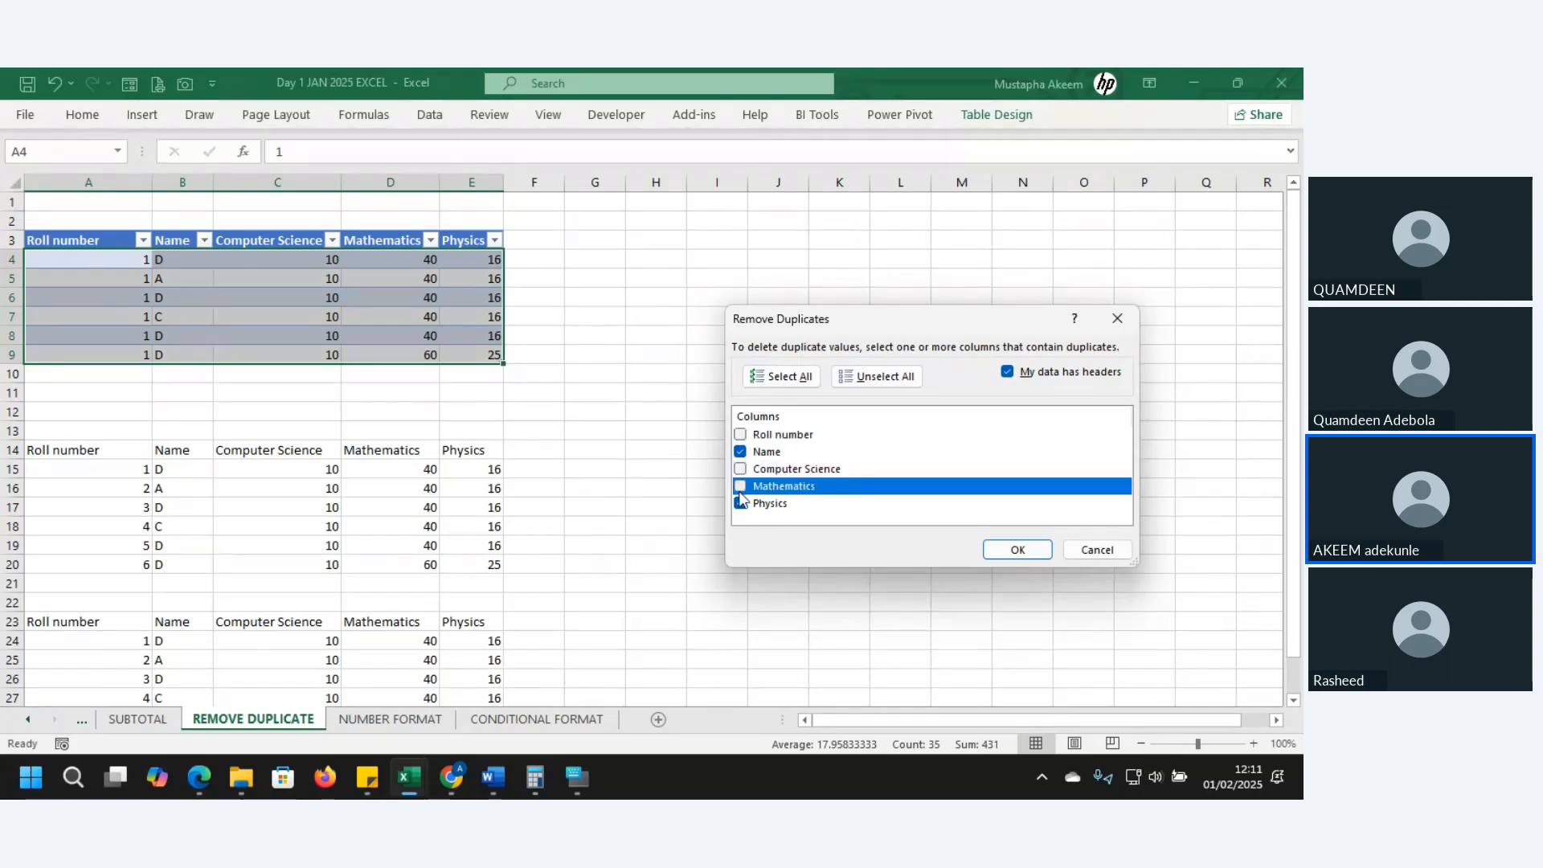
pyautogui.click(740, 504)
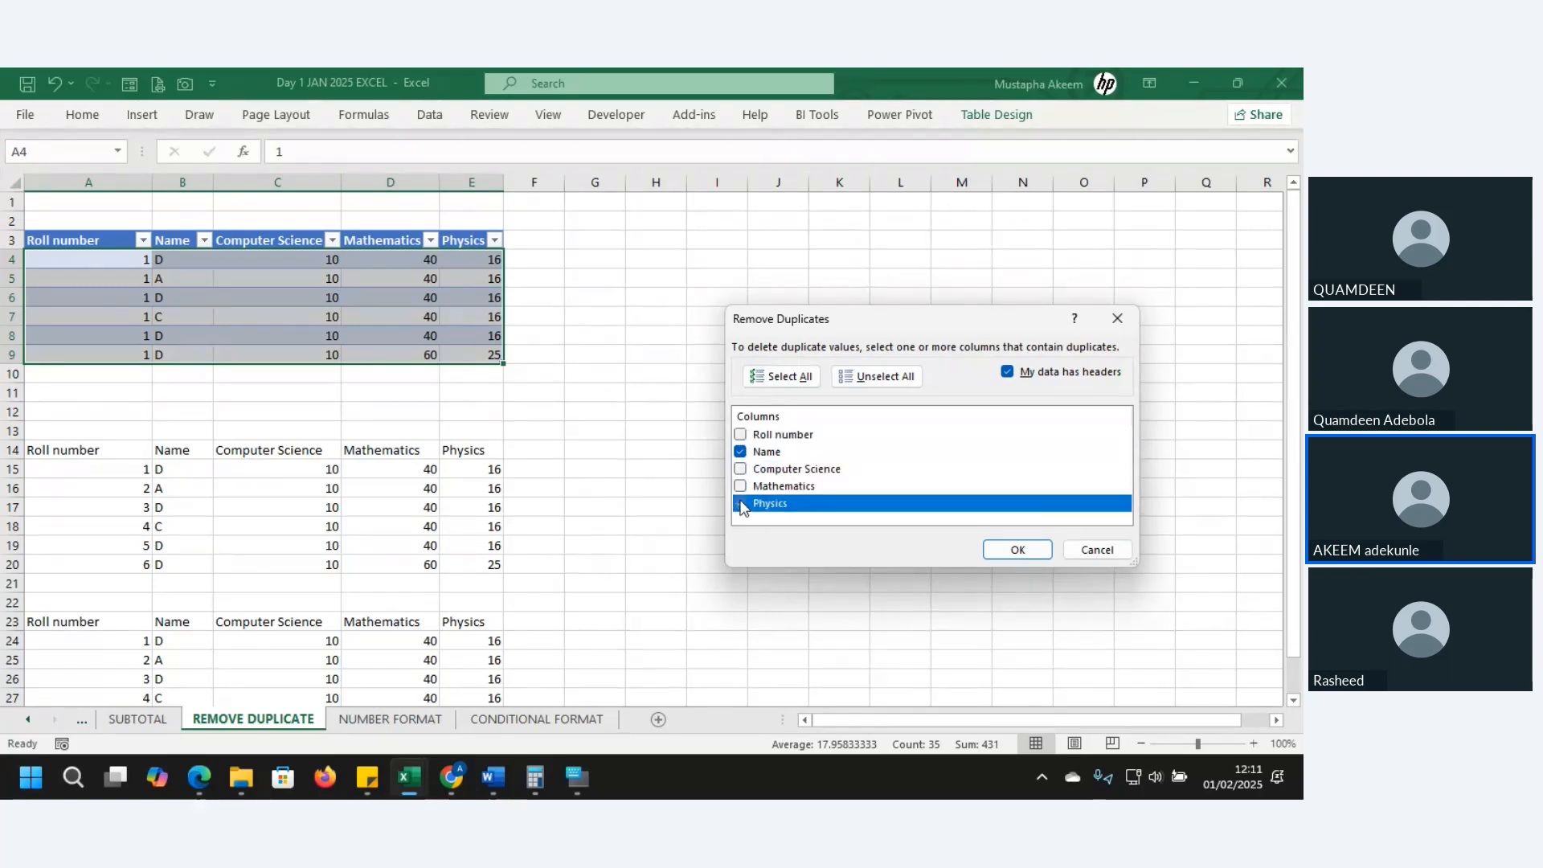
pyautogui.click(1018, 550)
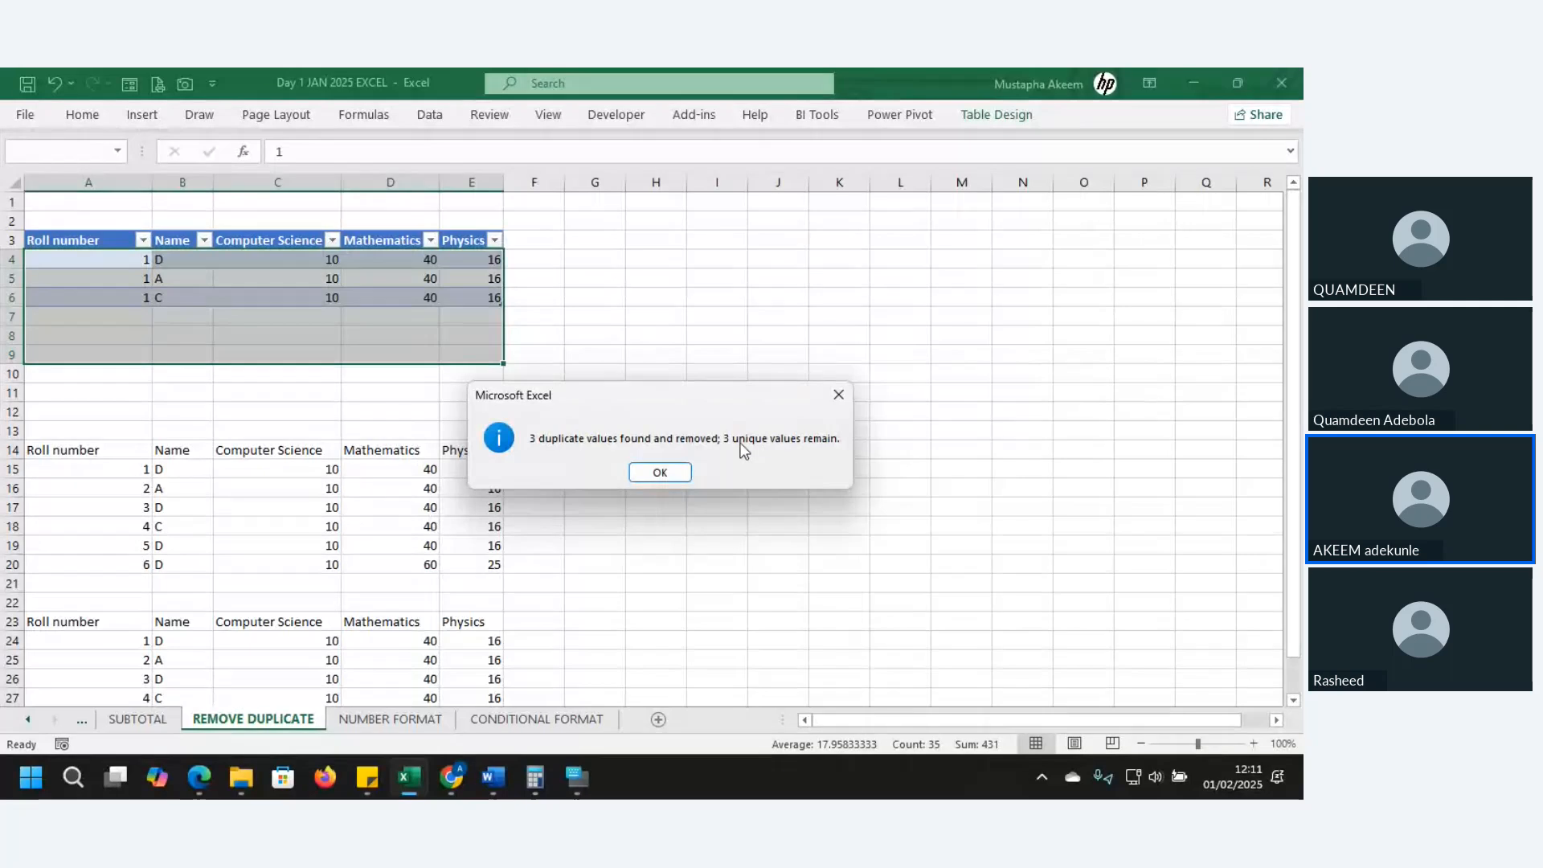
pyautogui.click(665, 471)
pyautogui.click(178, 258)
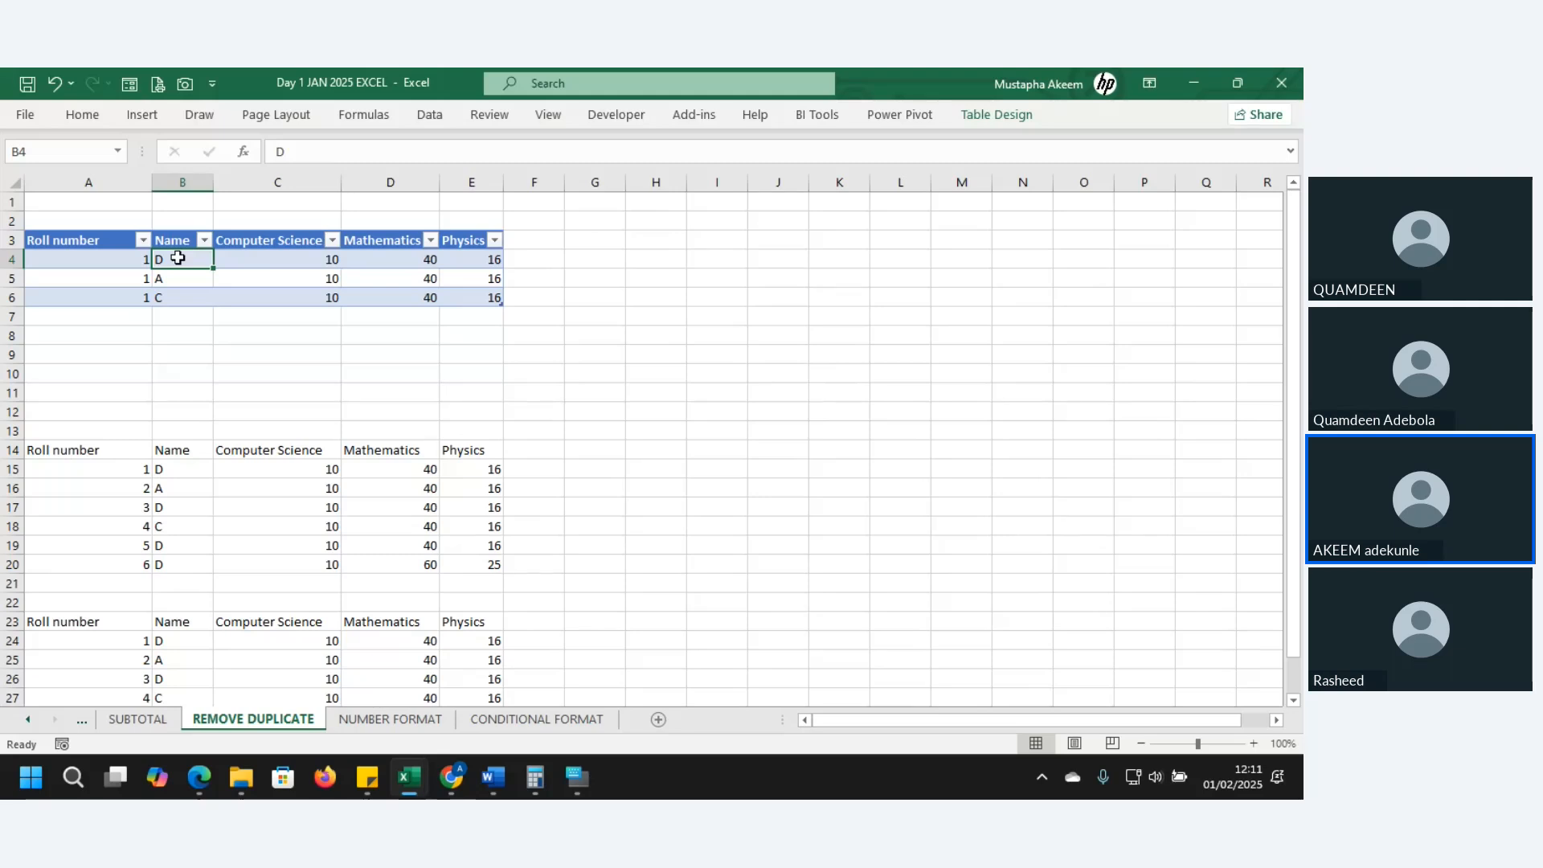
# - Remove duplicates from A14:E20 ignoring Roll number, keeping rows D, A, C, D
pyautogui.moveTo(76, 449); pyautogui.dragTo(490, 564)
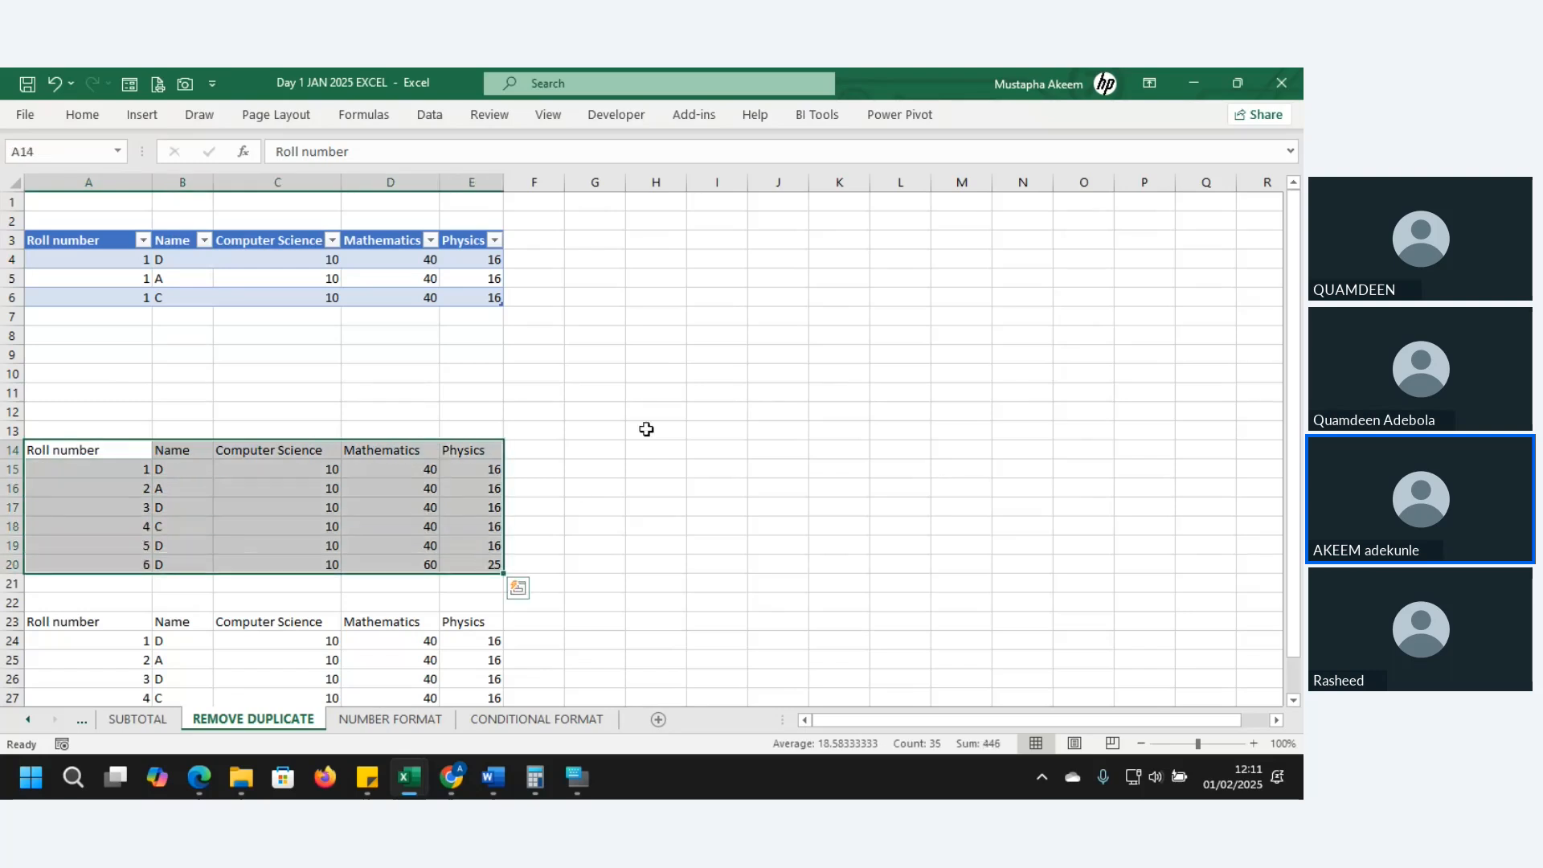
pyautogui.click(431, 115)
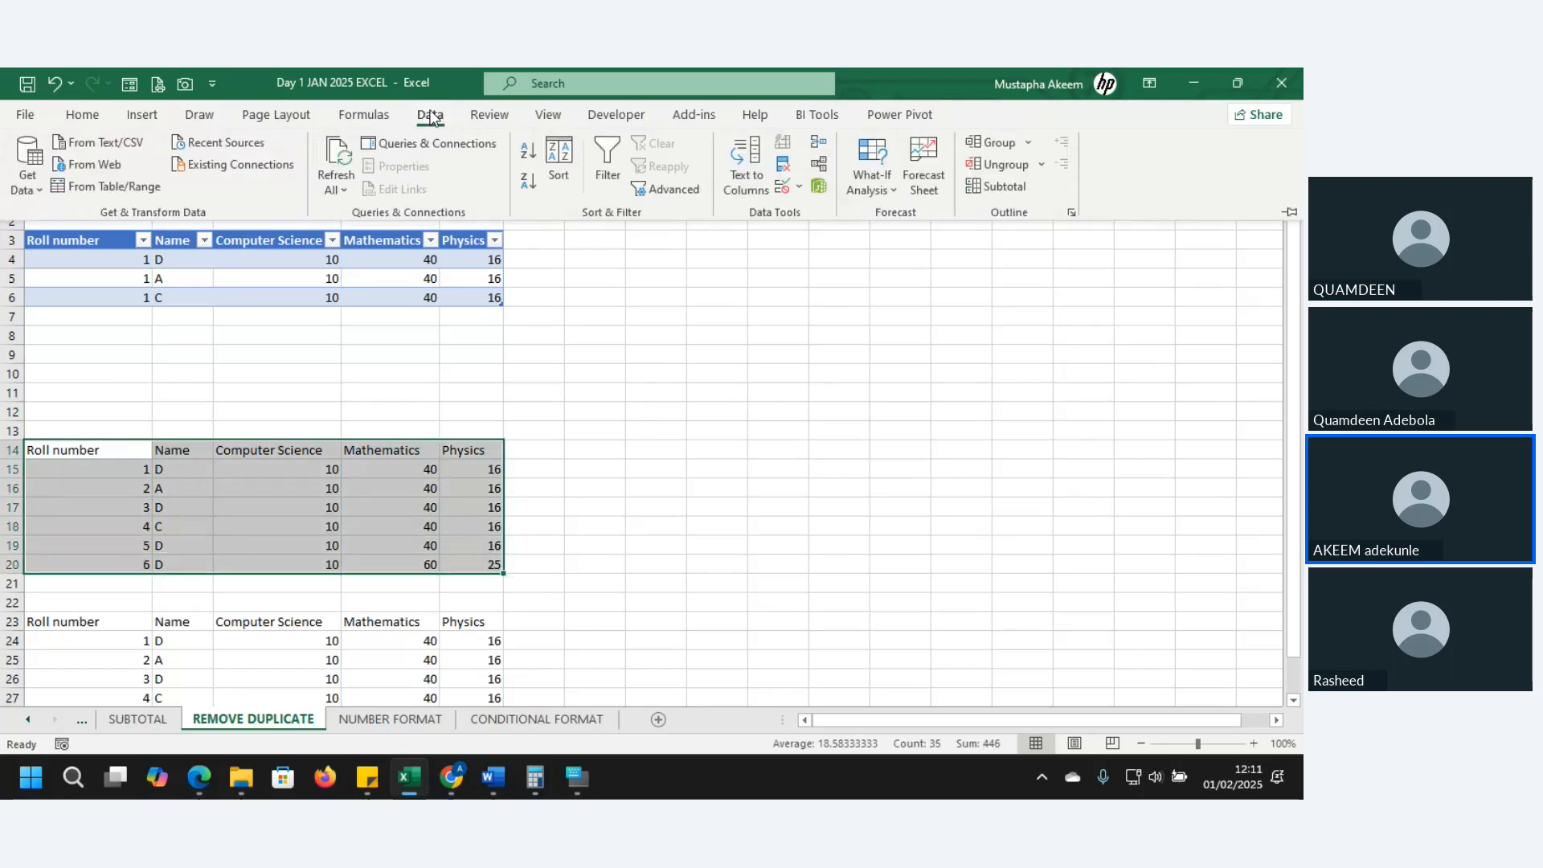
pyautogui.click(786, 168)
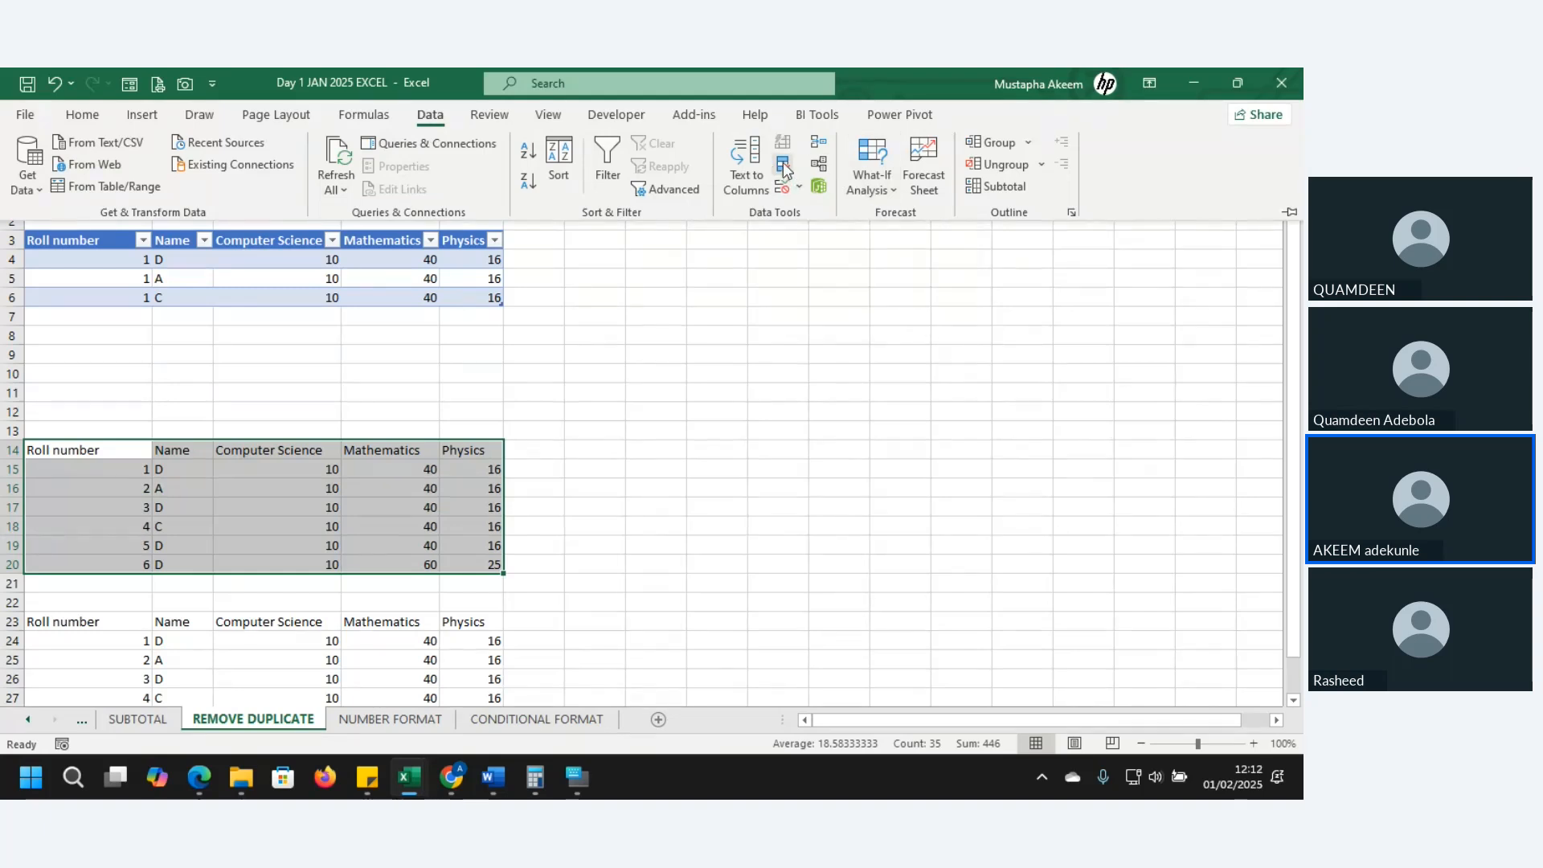
pyautogui.click(784, 165)
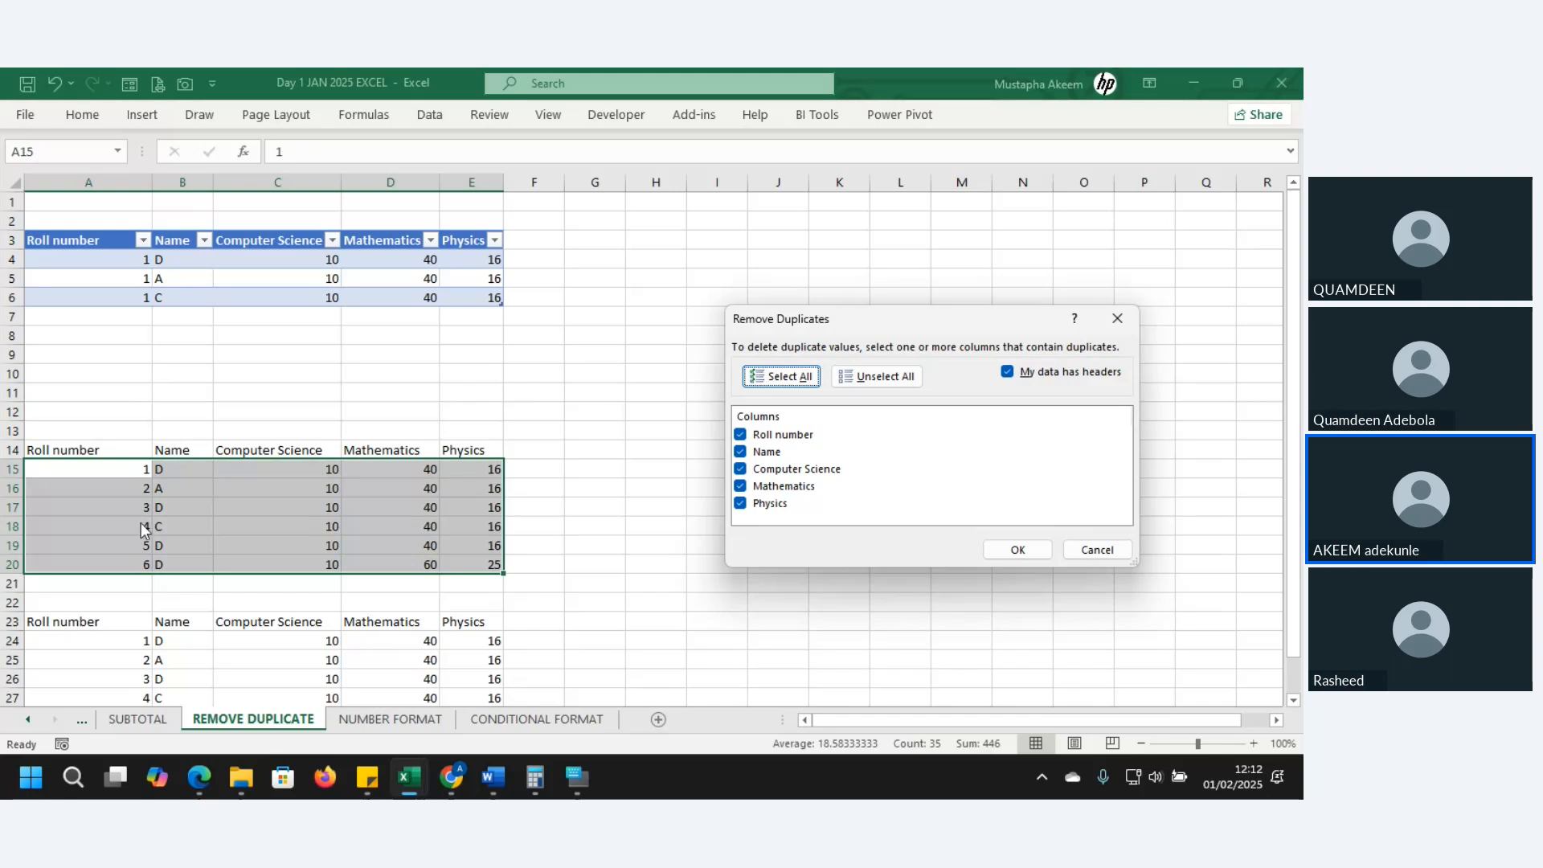
pyautogui.click(740, 435)
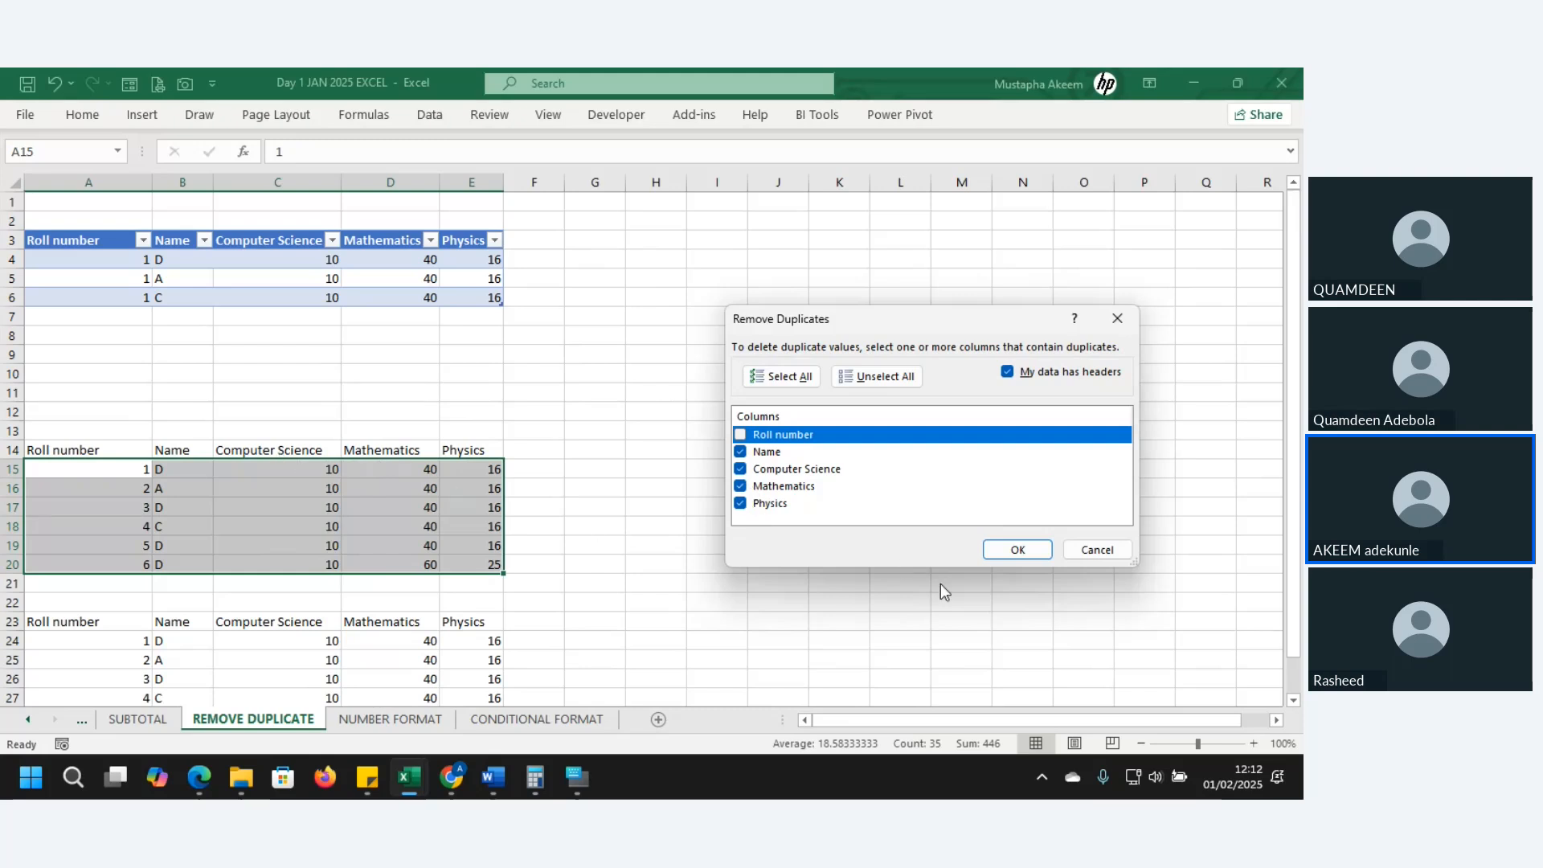
pyautogui.click(1028, 553)
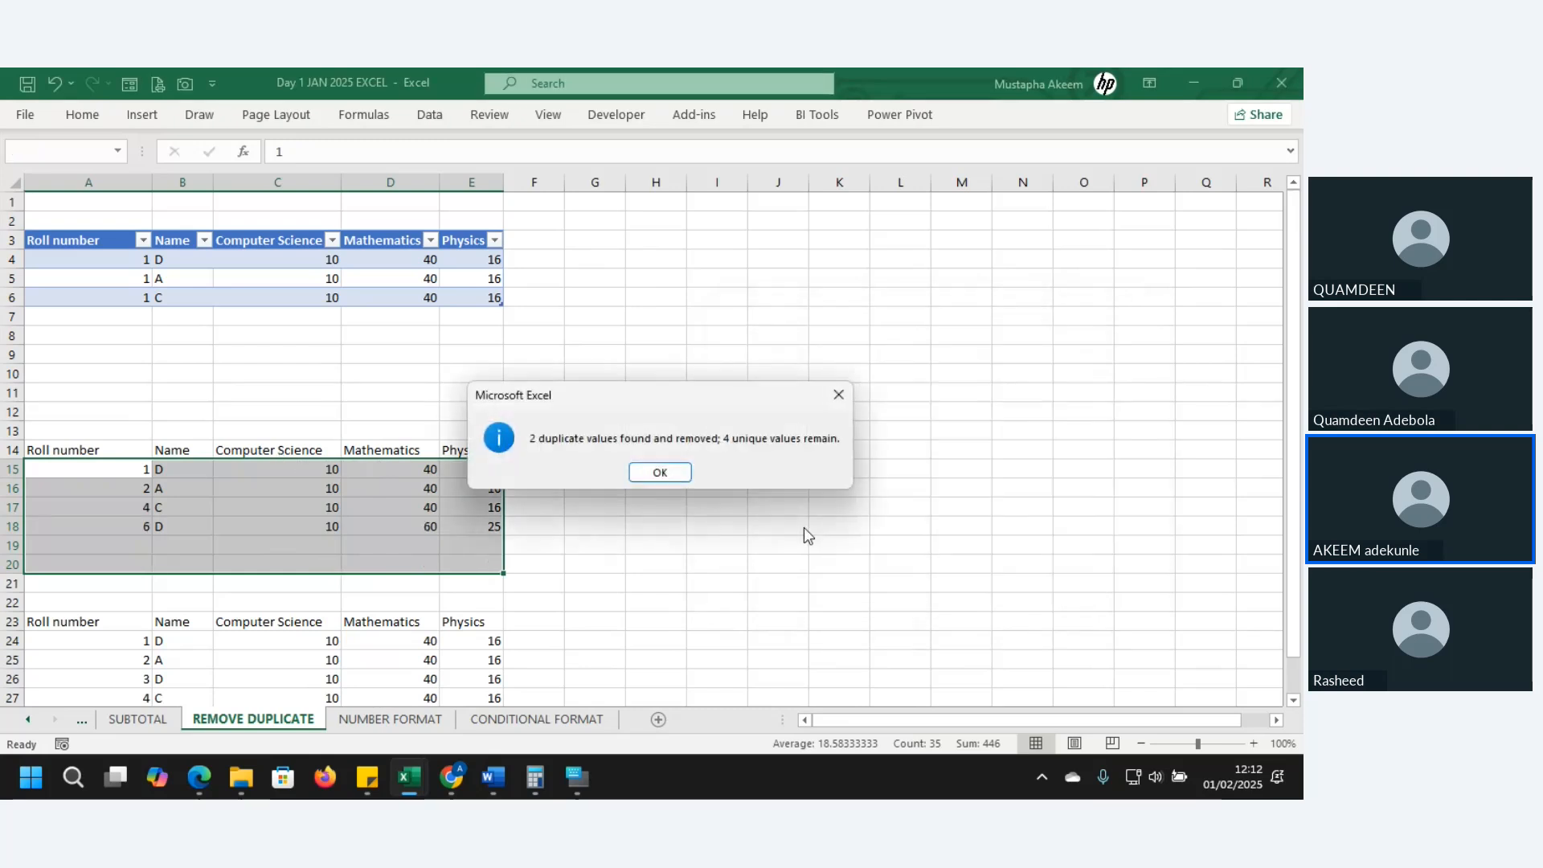
pyautogui.click(661, 474)
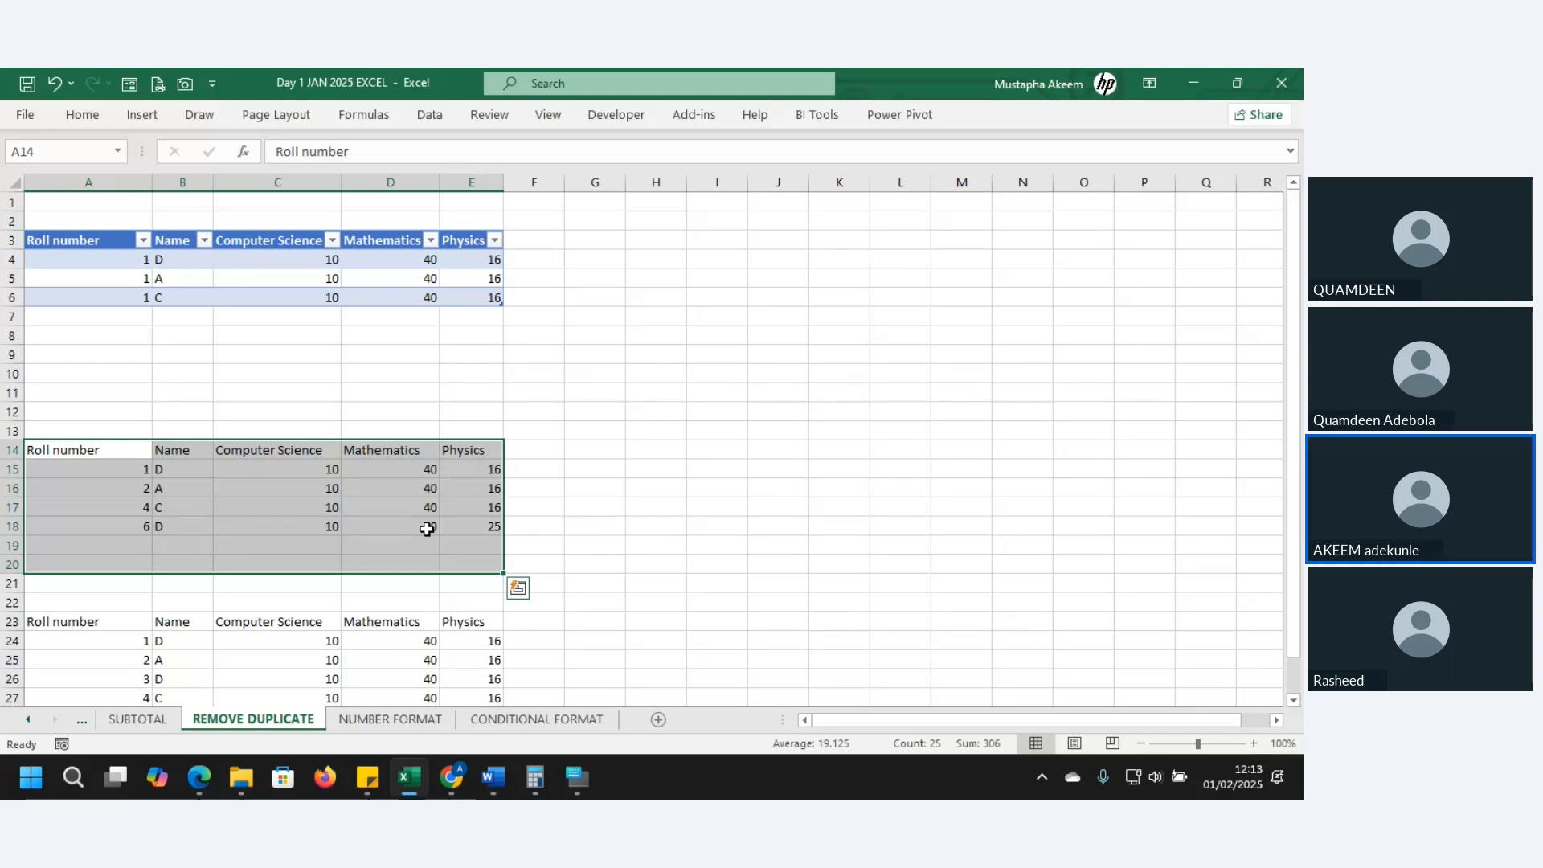
pyautogui.press('Down')
pyautogui.press('Down')
pyautogui.press('Down')
pyautogui.press('Down')
pyautogui.press('Down')
pyautogui.press('Down')
pyautogui.press('Down')
pyautogui.press('Down')
pyautogui.press('Down')
pyautogui.press('Down')
pyautogui.press('Down')
pyautogui.press('Down')
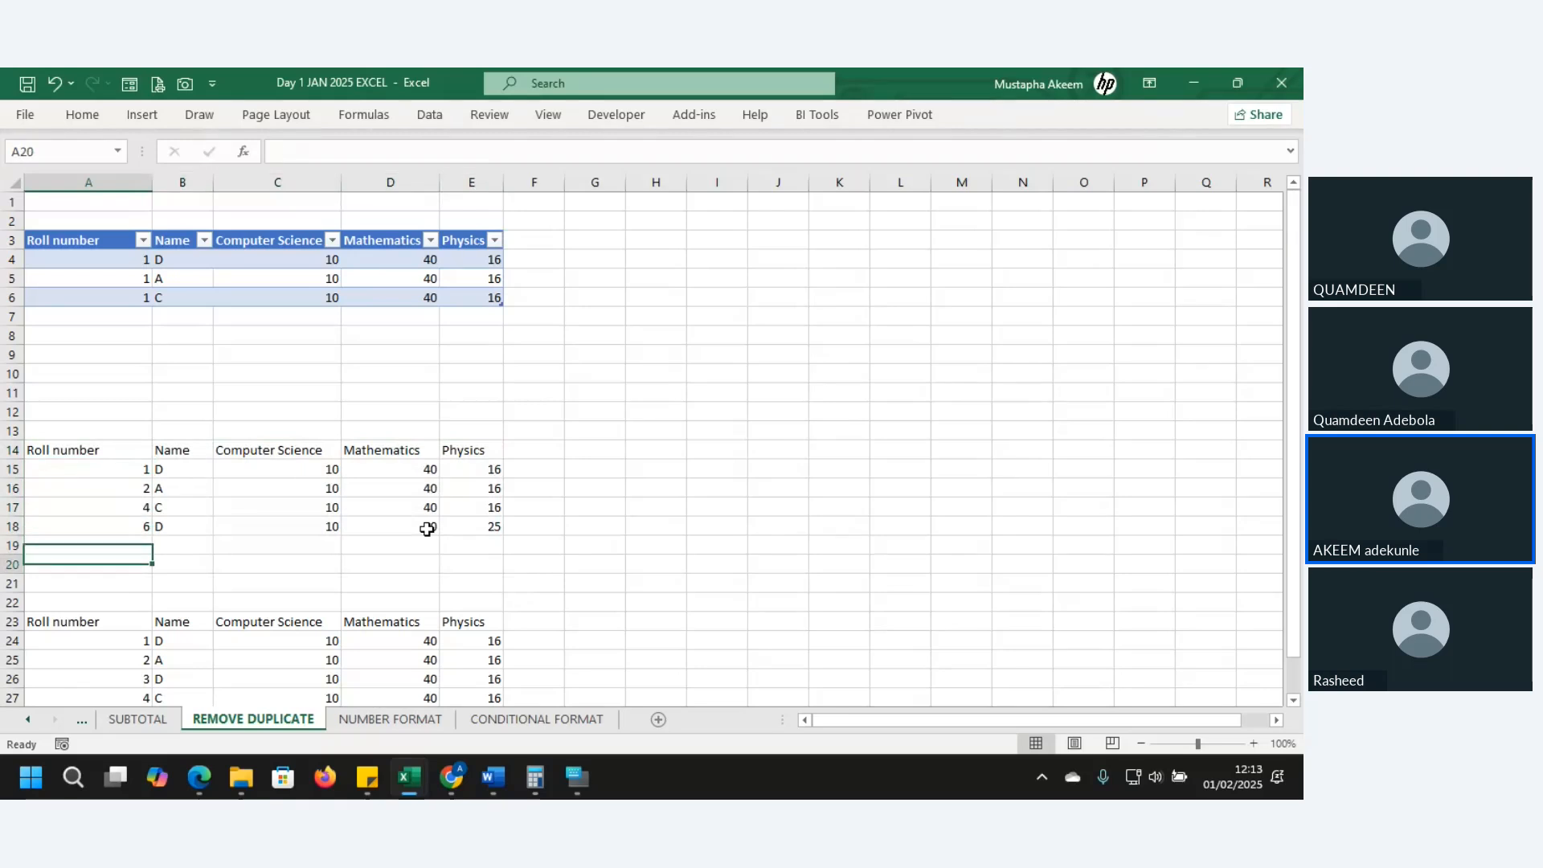
pyautogui.press('Down')
pyautogui.press('Down')
pyautogui.press('Down')
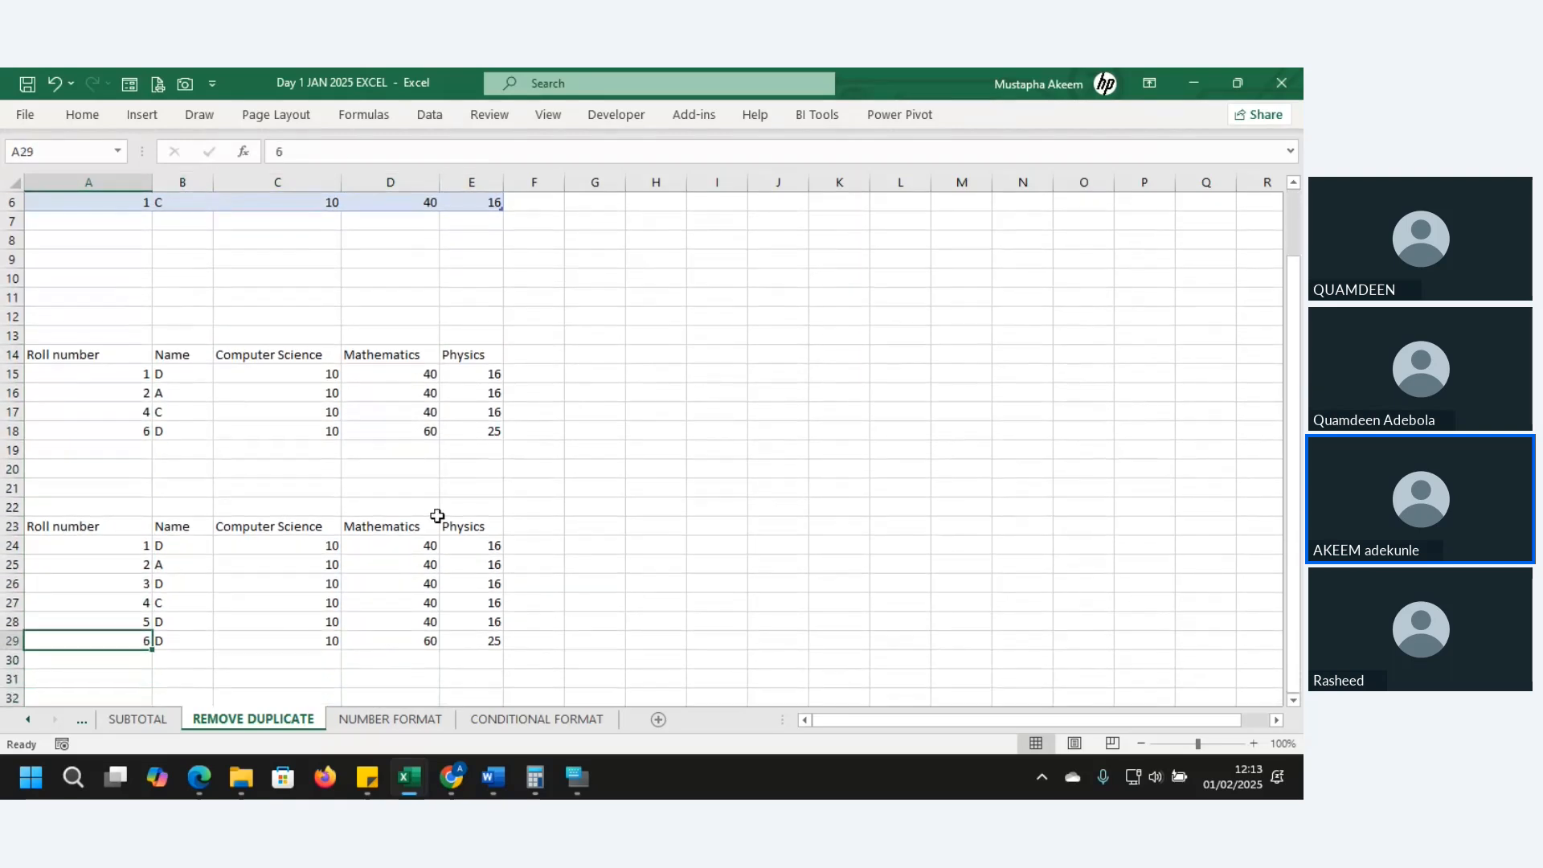
pyautogui.click(243, 574)
pyautogui.hotkey('ctrl', 'a')
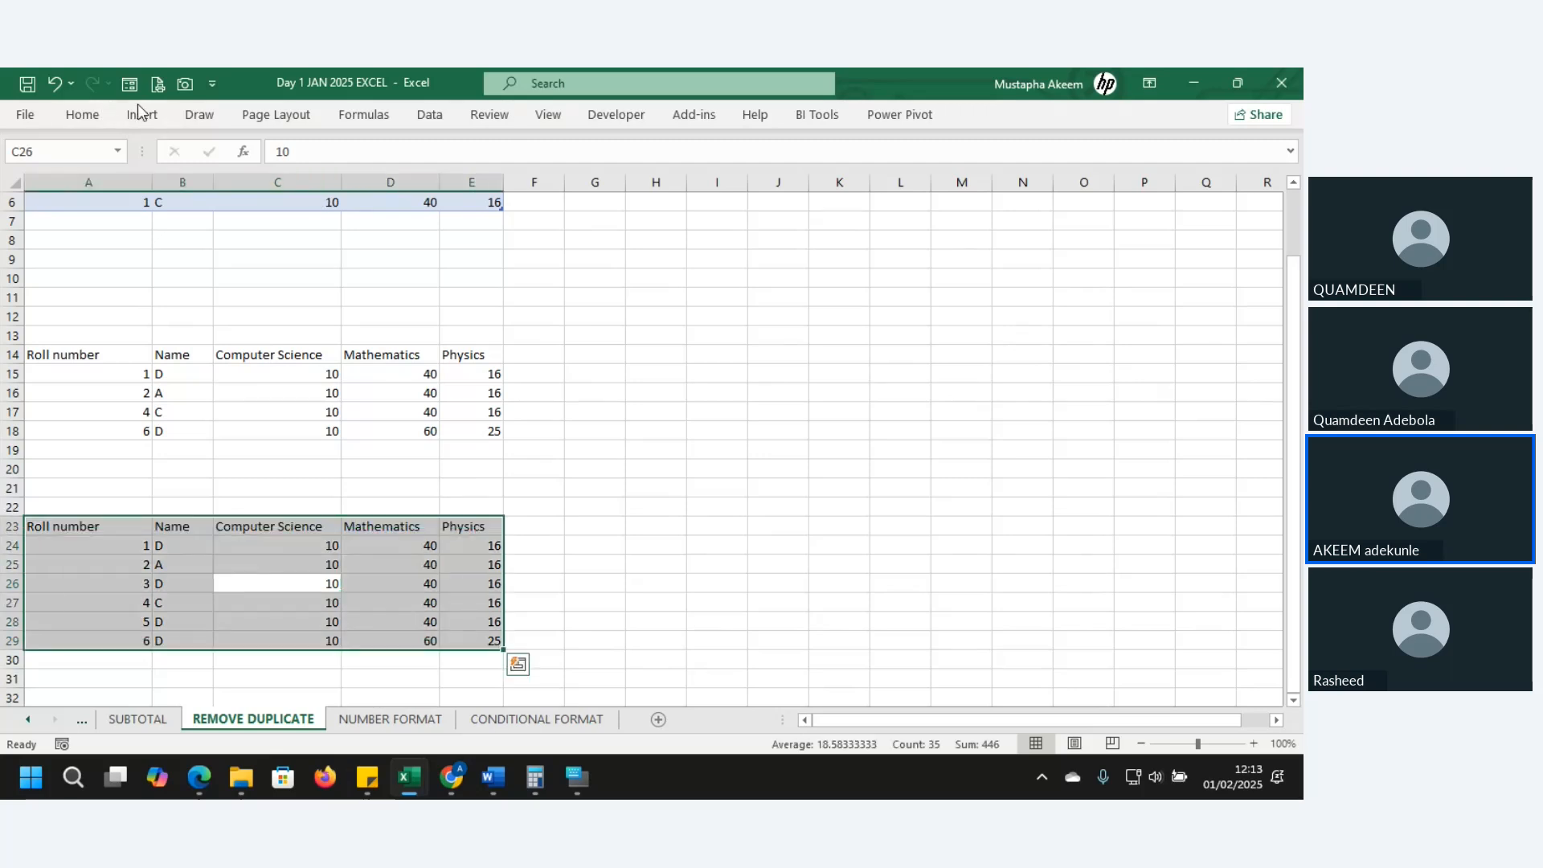
pyautogui.click(430, 115)
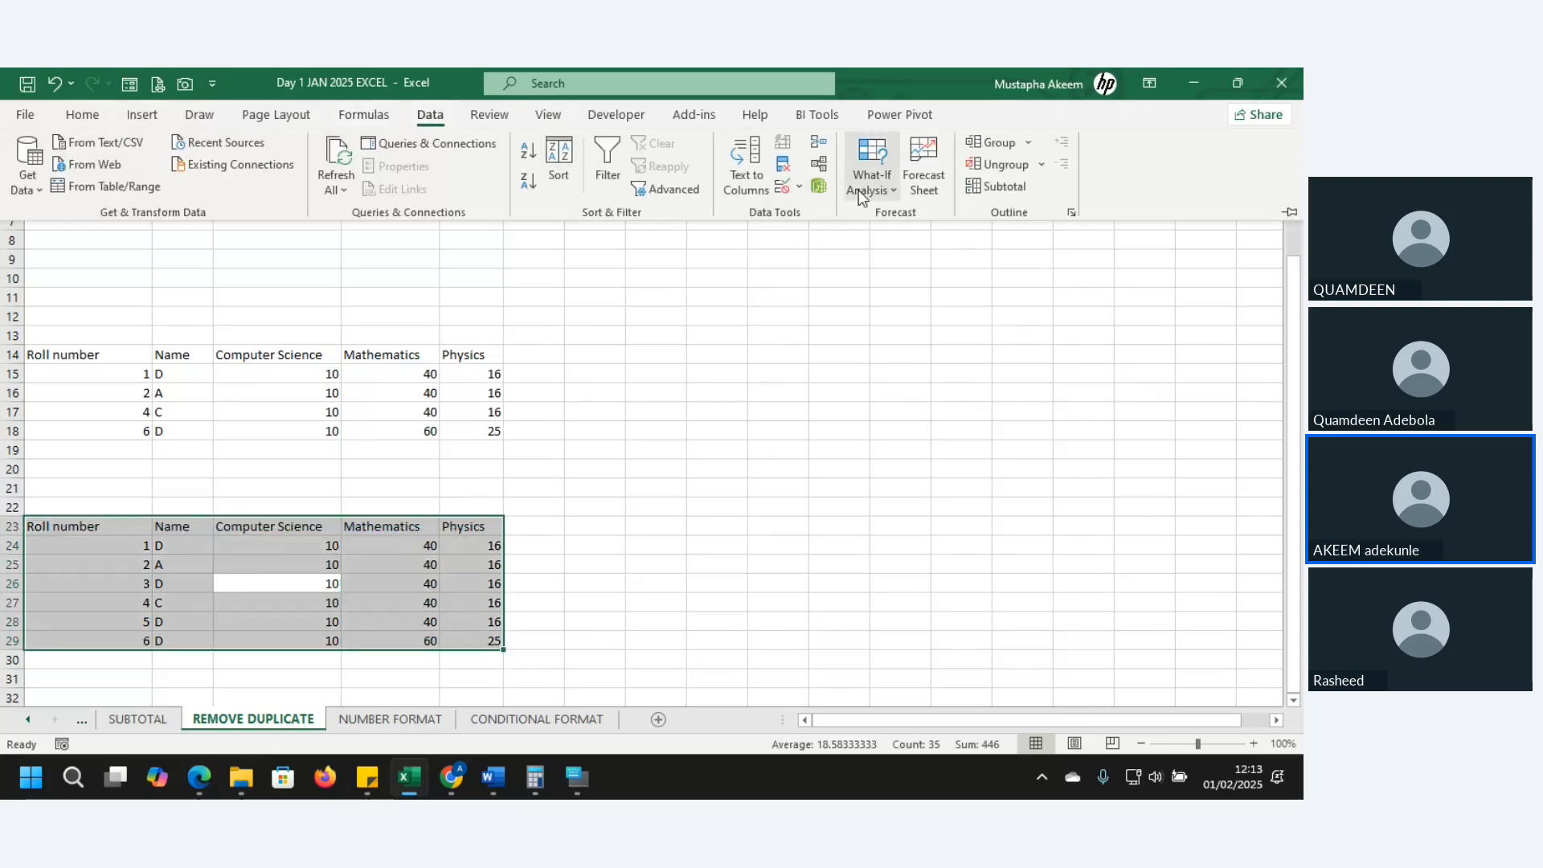
pyautogui.click(784, 167)
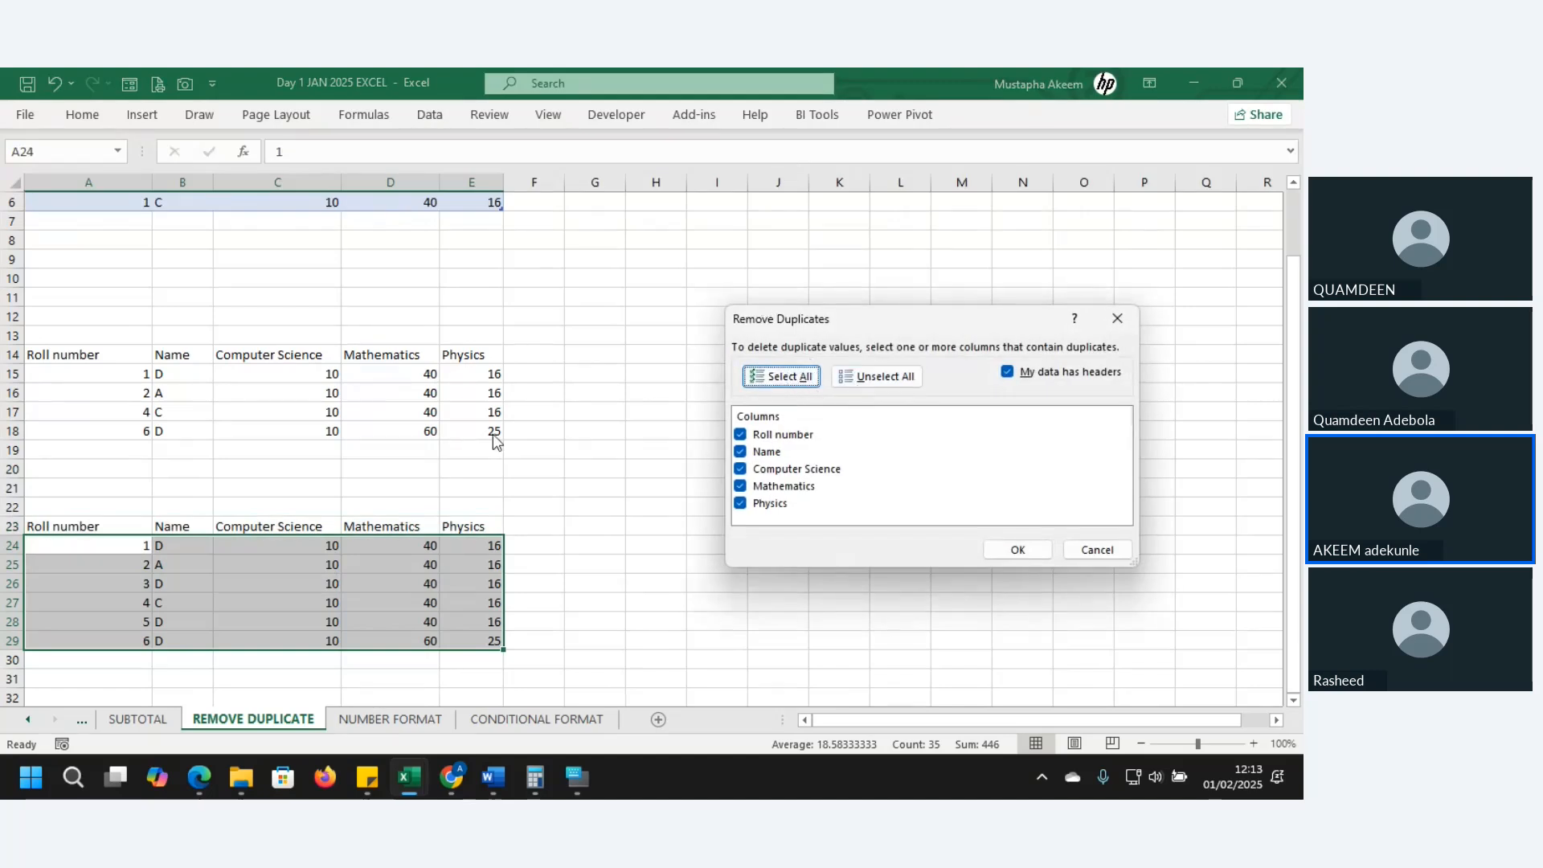
pyautogui.click(740, 436)
pyautogui.click(740, 452)
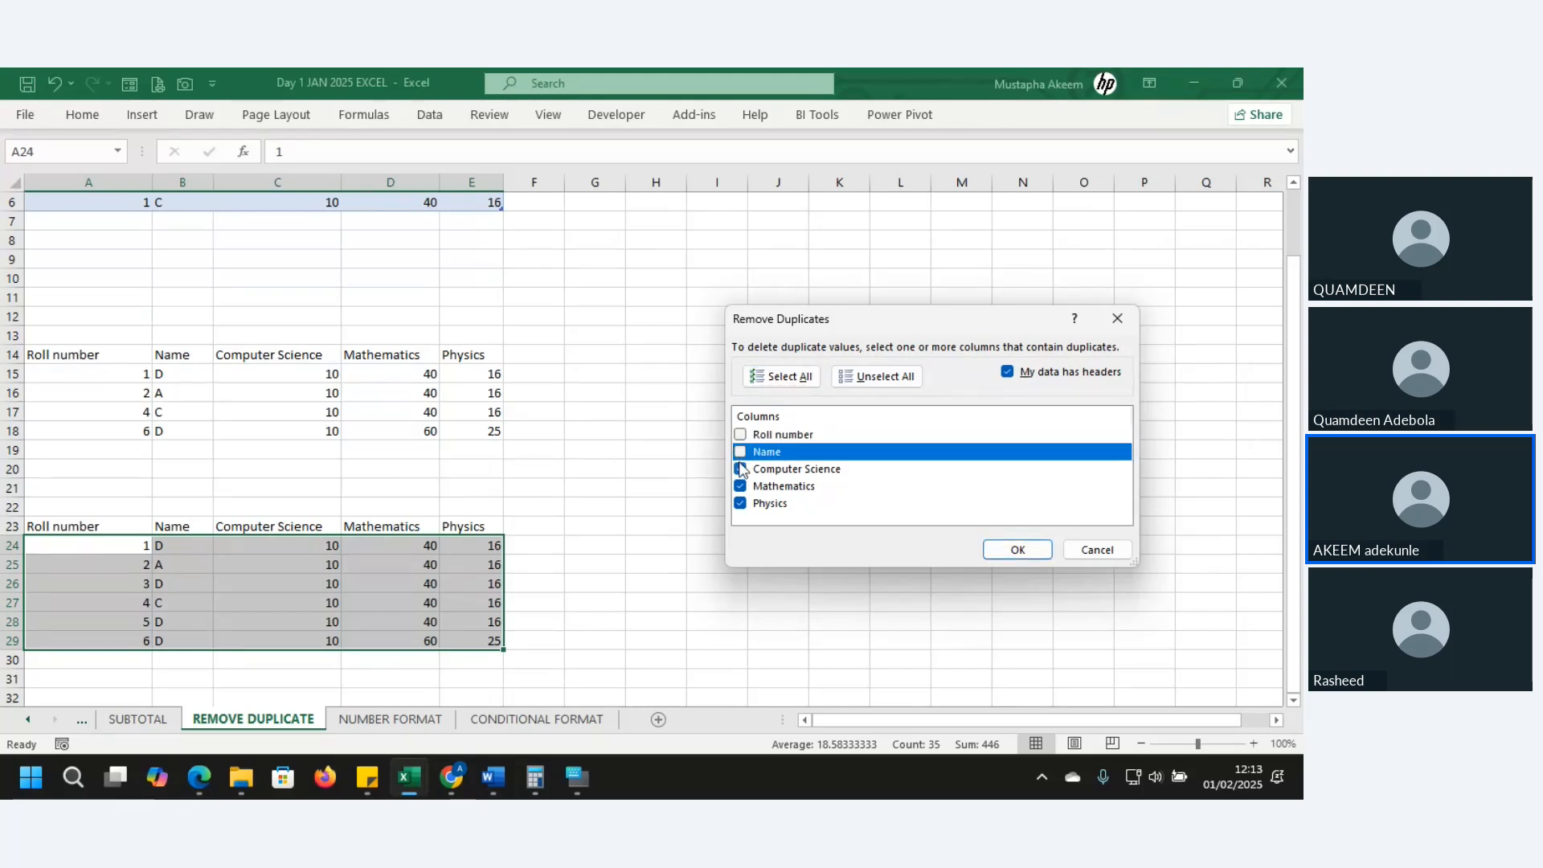
pyautogui.click(740, 469)
pyautogui.click(740, 487)
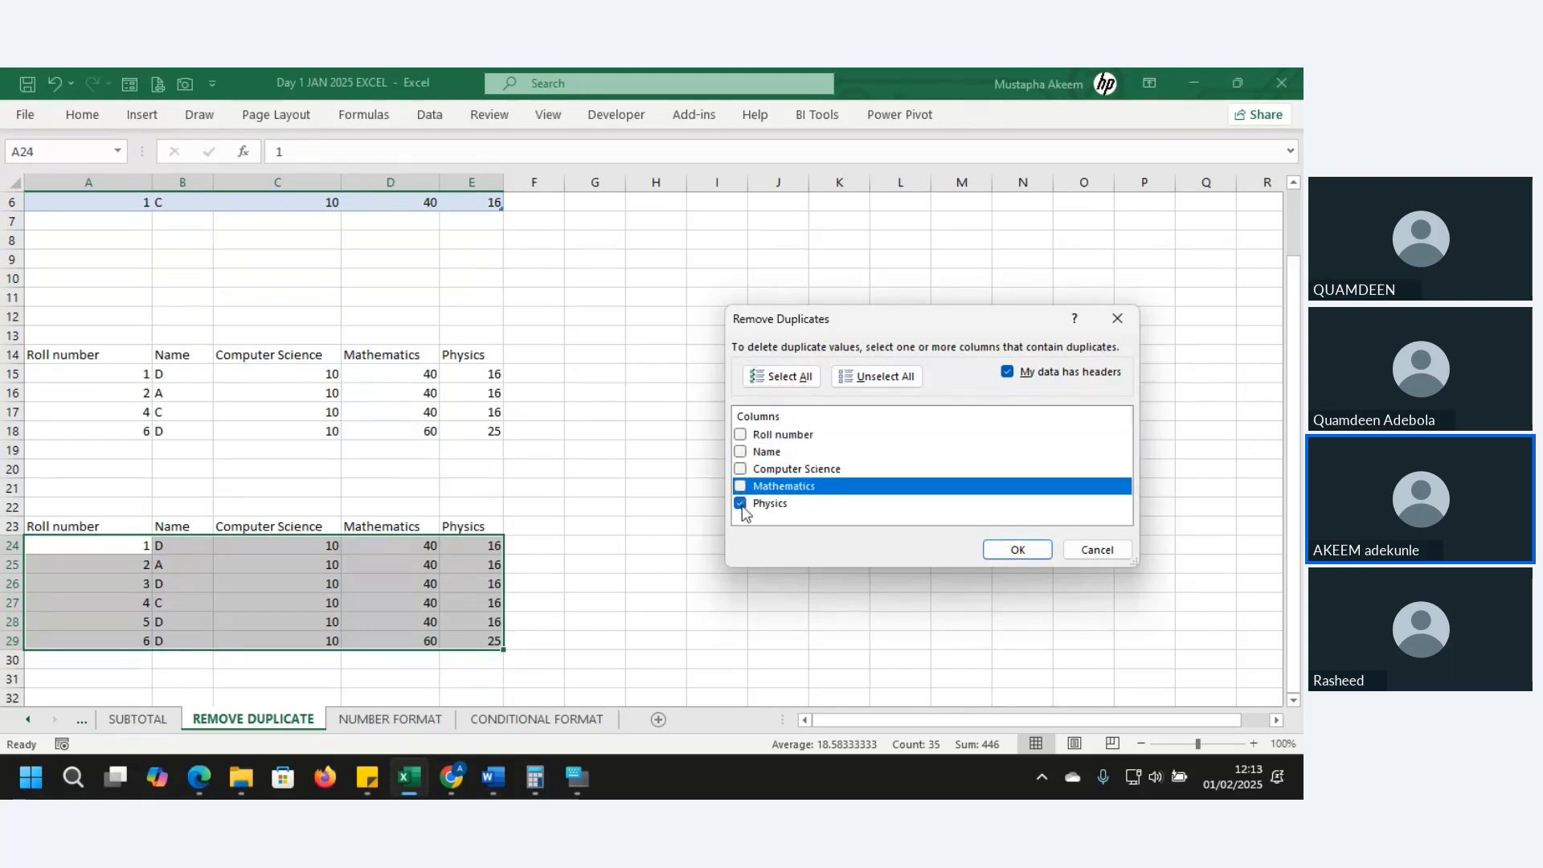
pyautogui.click(740, 504)
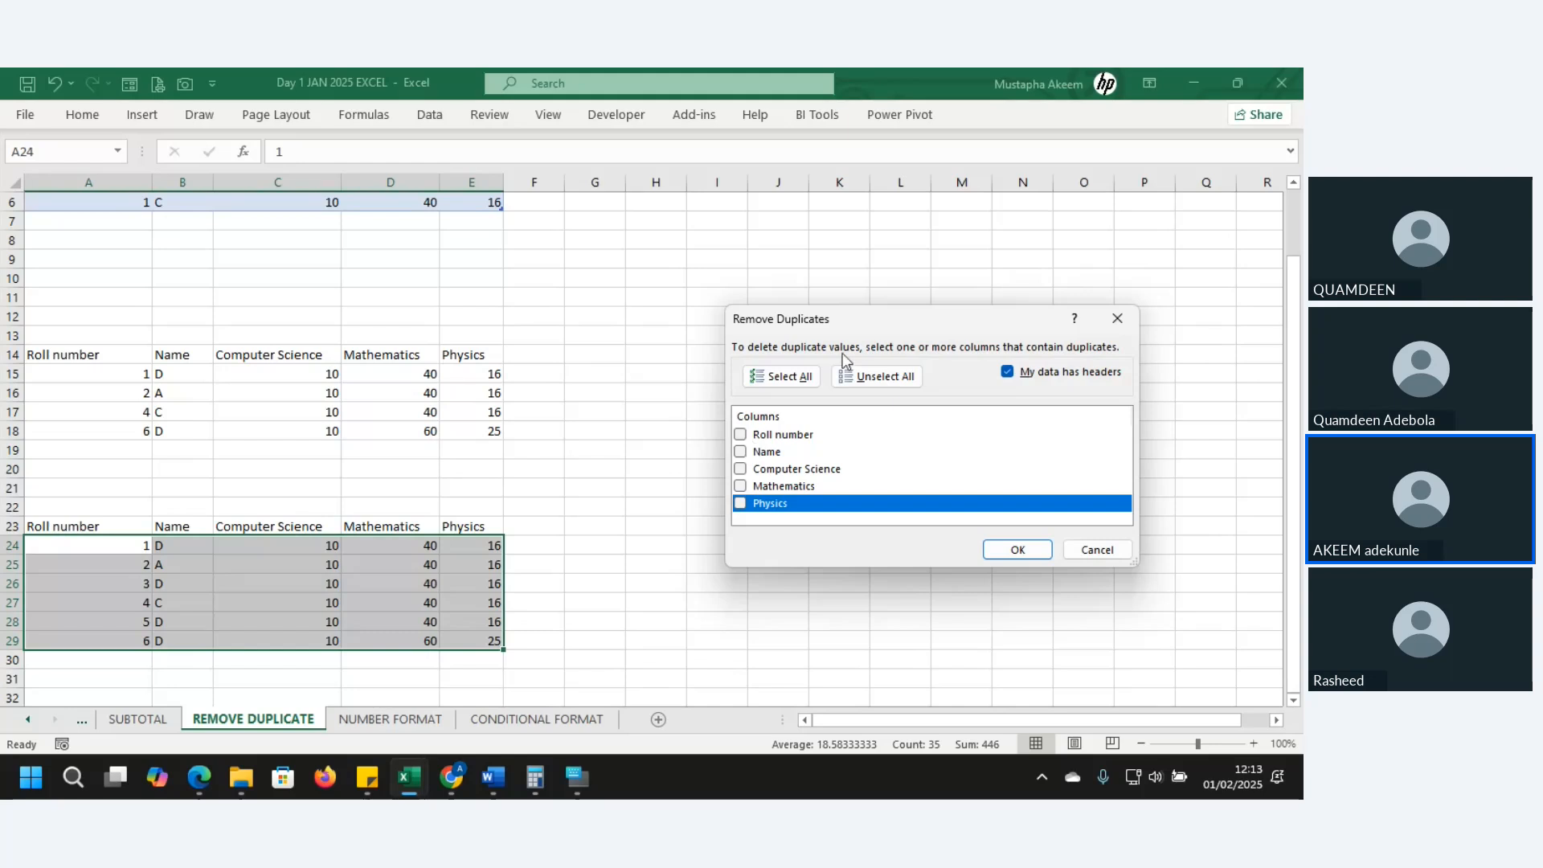
pyautogui.click(774, 376)
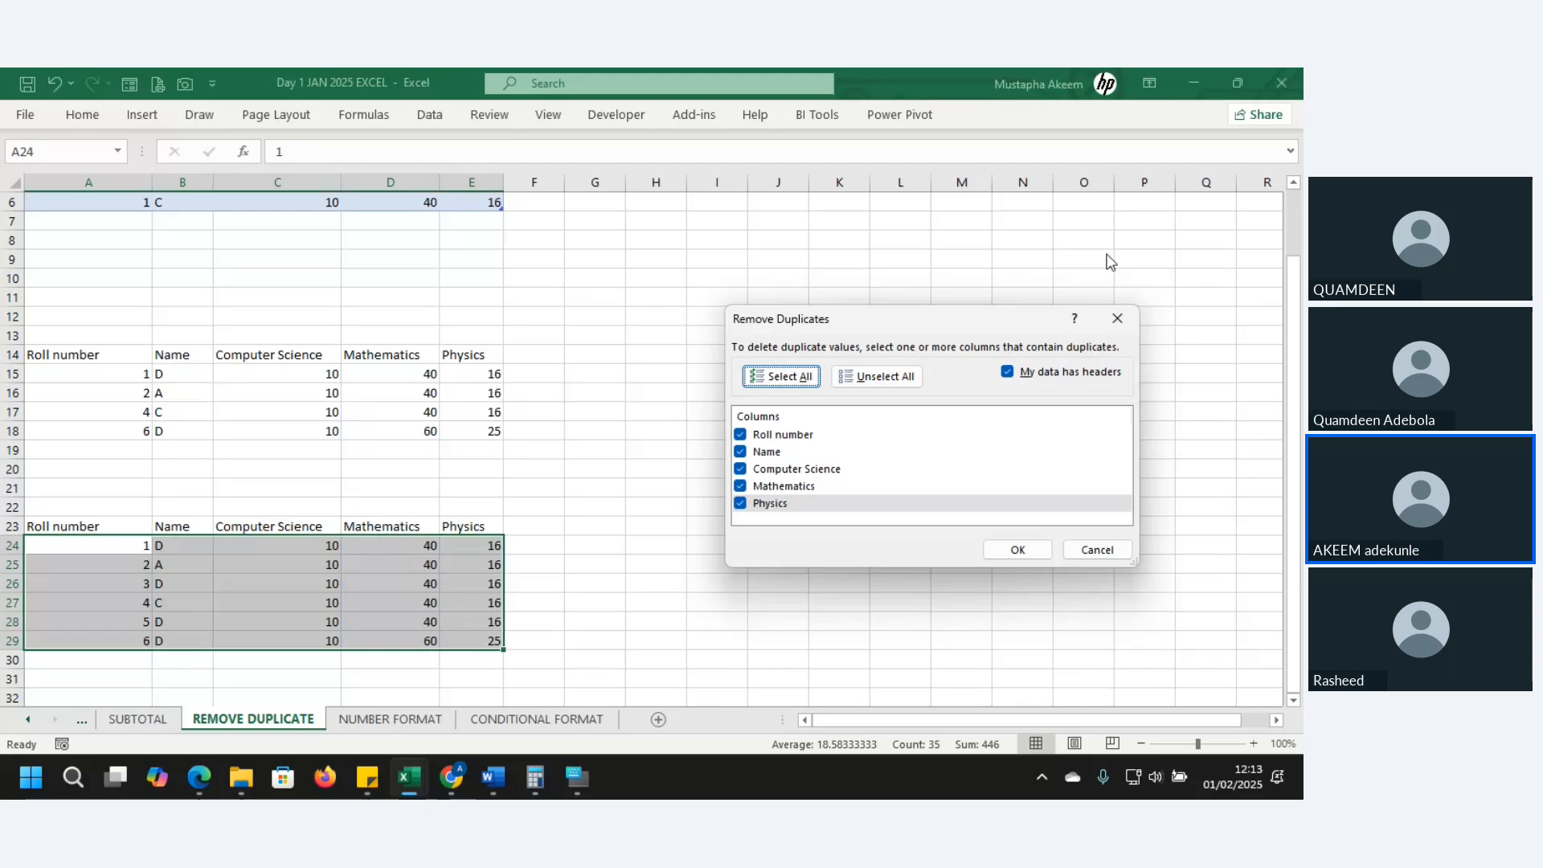
pyautogui.click(1018, 552)
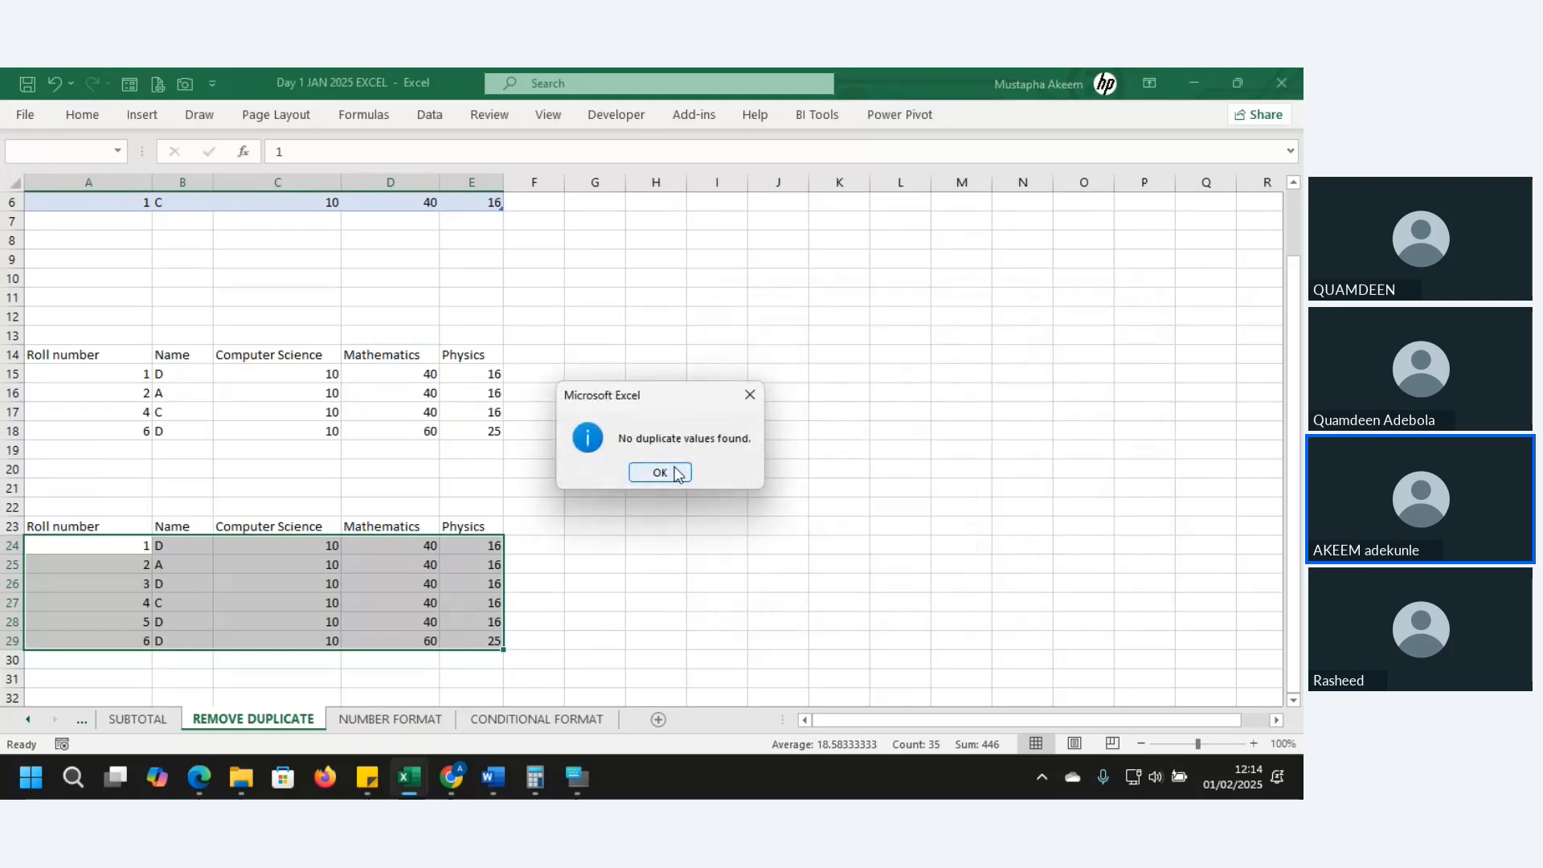
pyautogui.click(659, 473)
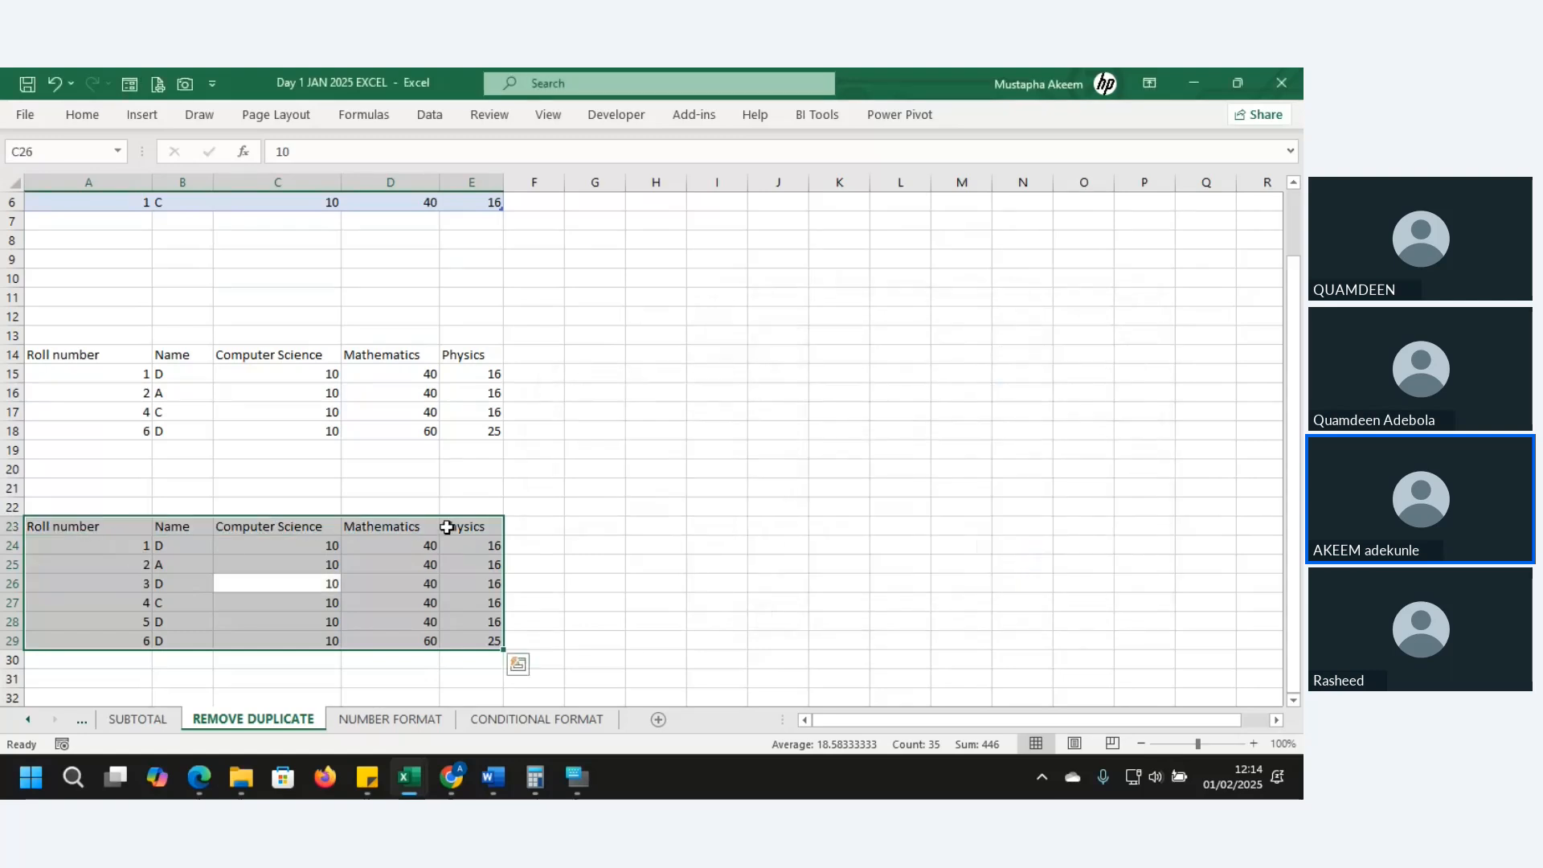
pyautogui.click(137, 545)
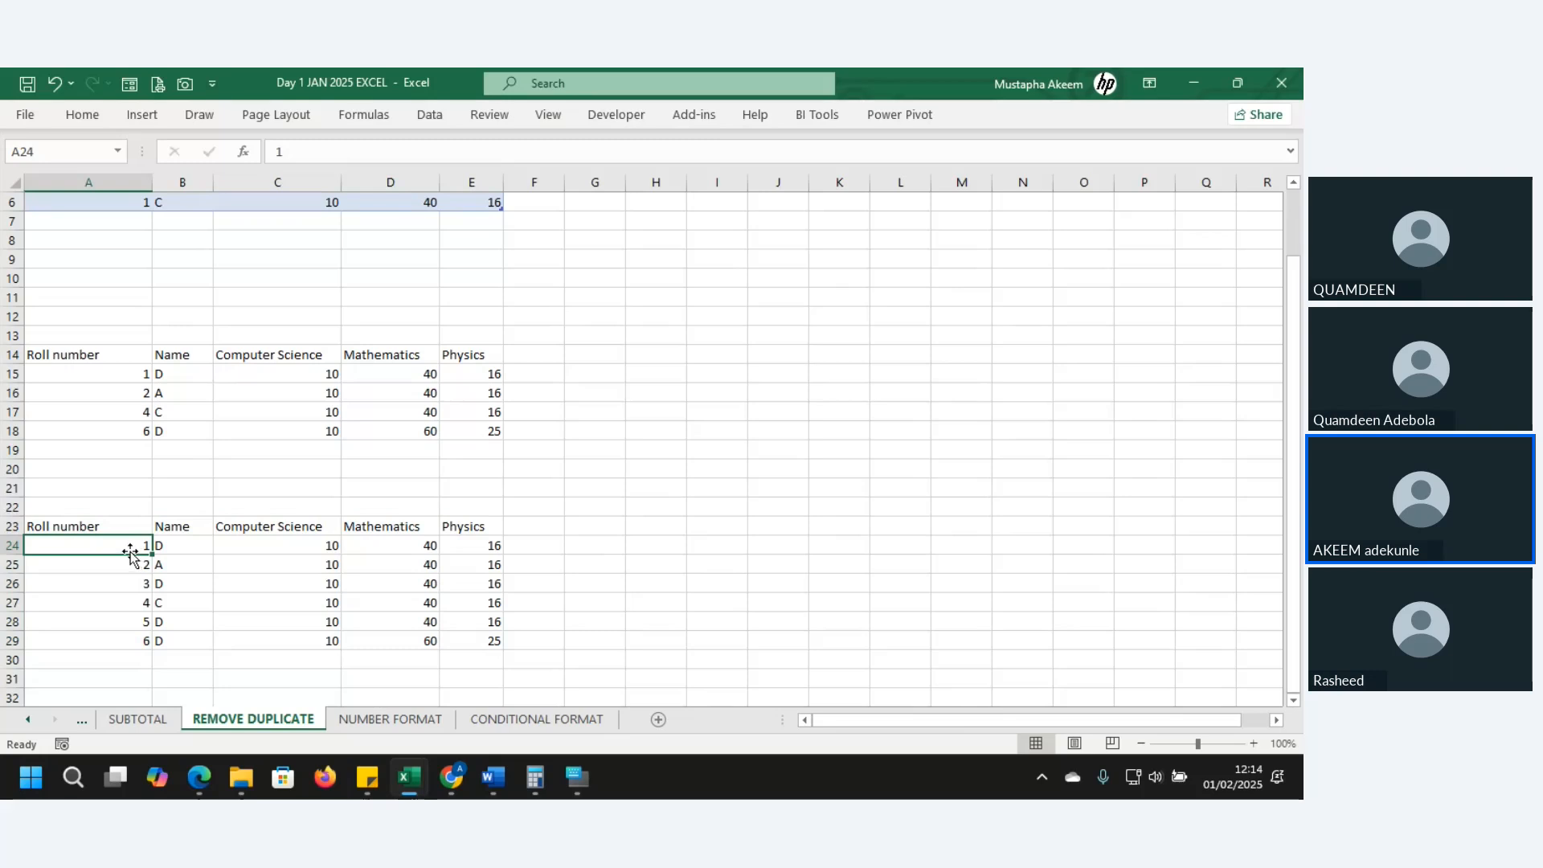
# - Select the third block's six roll numbers, then return to the Excel workbook
pyautogui.moveTo(125, 548); pyautogui.dragTo(127, 635)
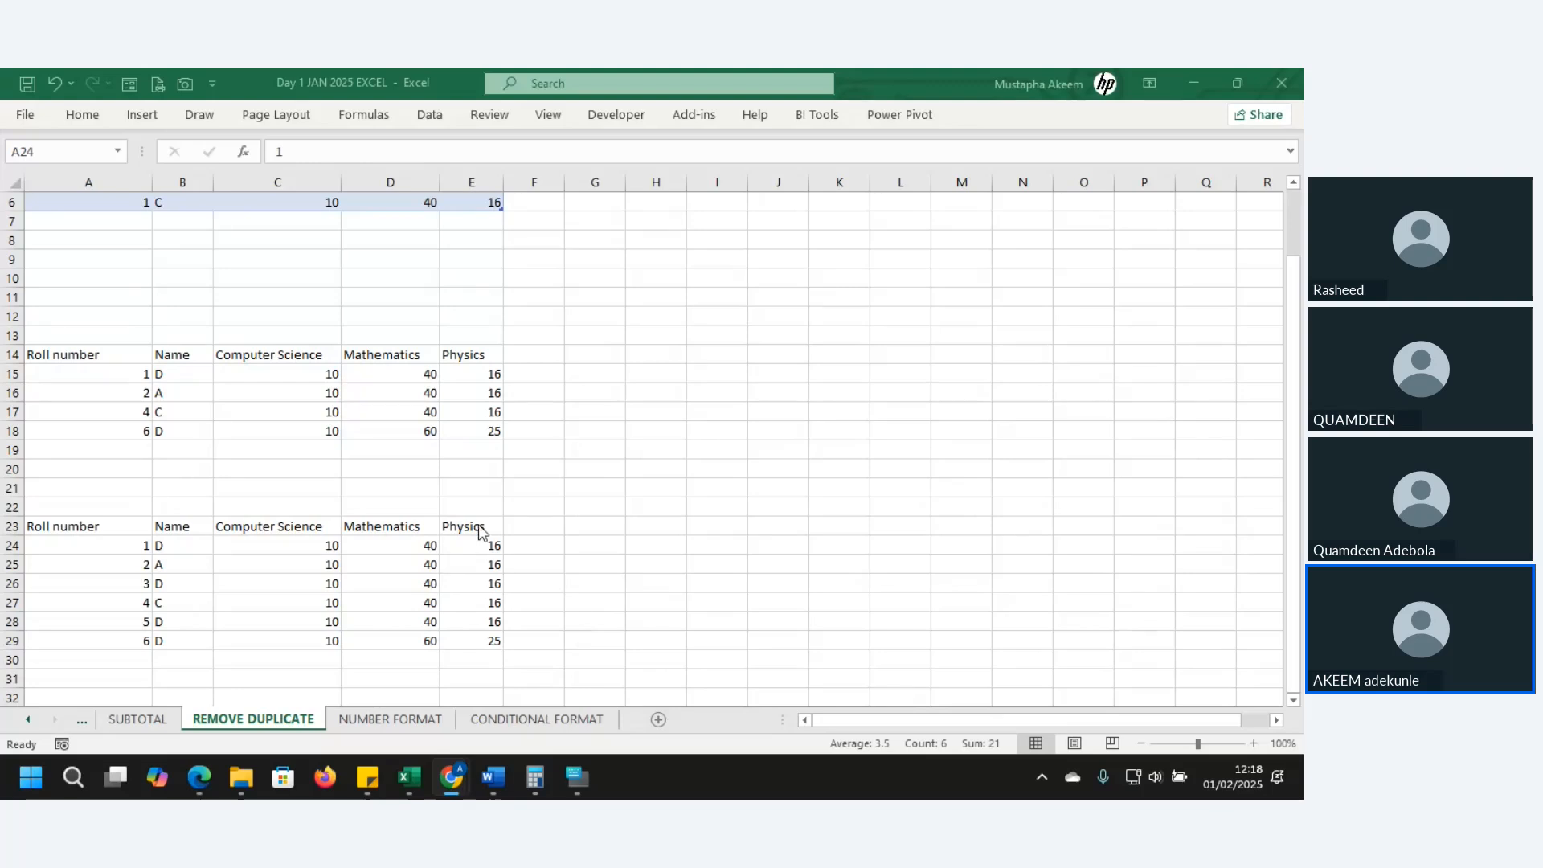
pyautogui.click(401, 720)
pyautogui.click(400, 719)
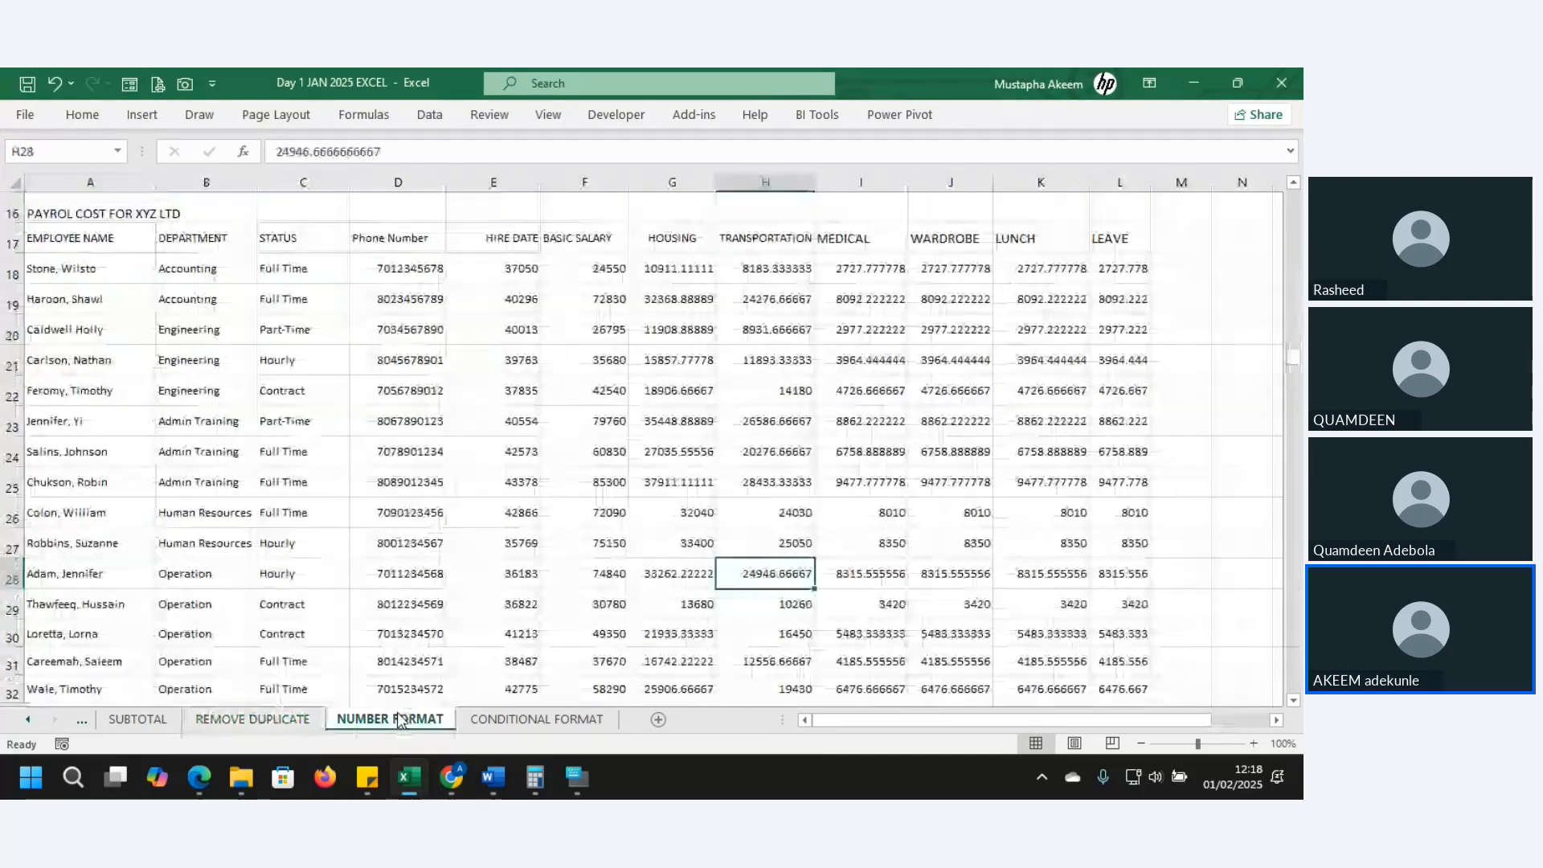
pyautogui.click(400, 554)
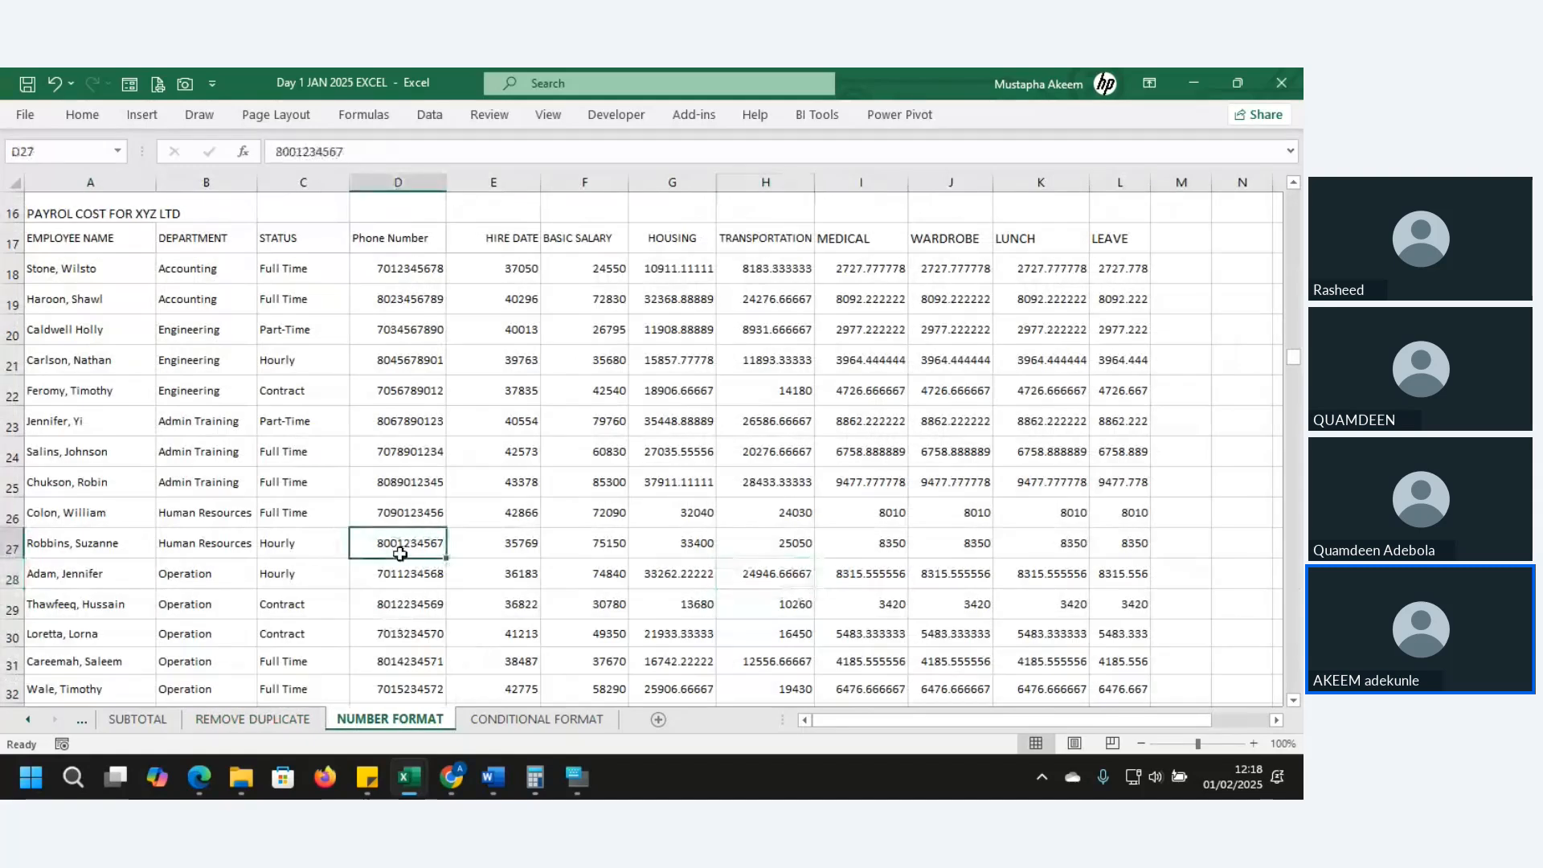
pyautogui.hotkey('ctrl', 'Up')
pyautogui.hotkey('ctrl', 'Up')
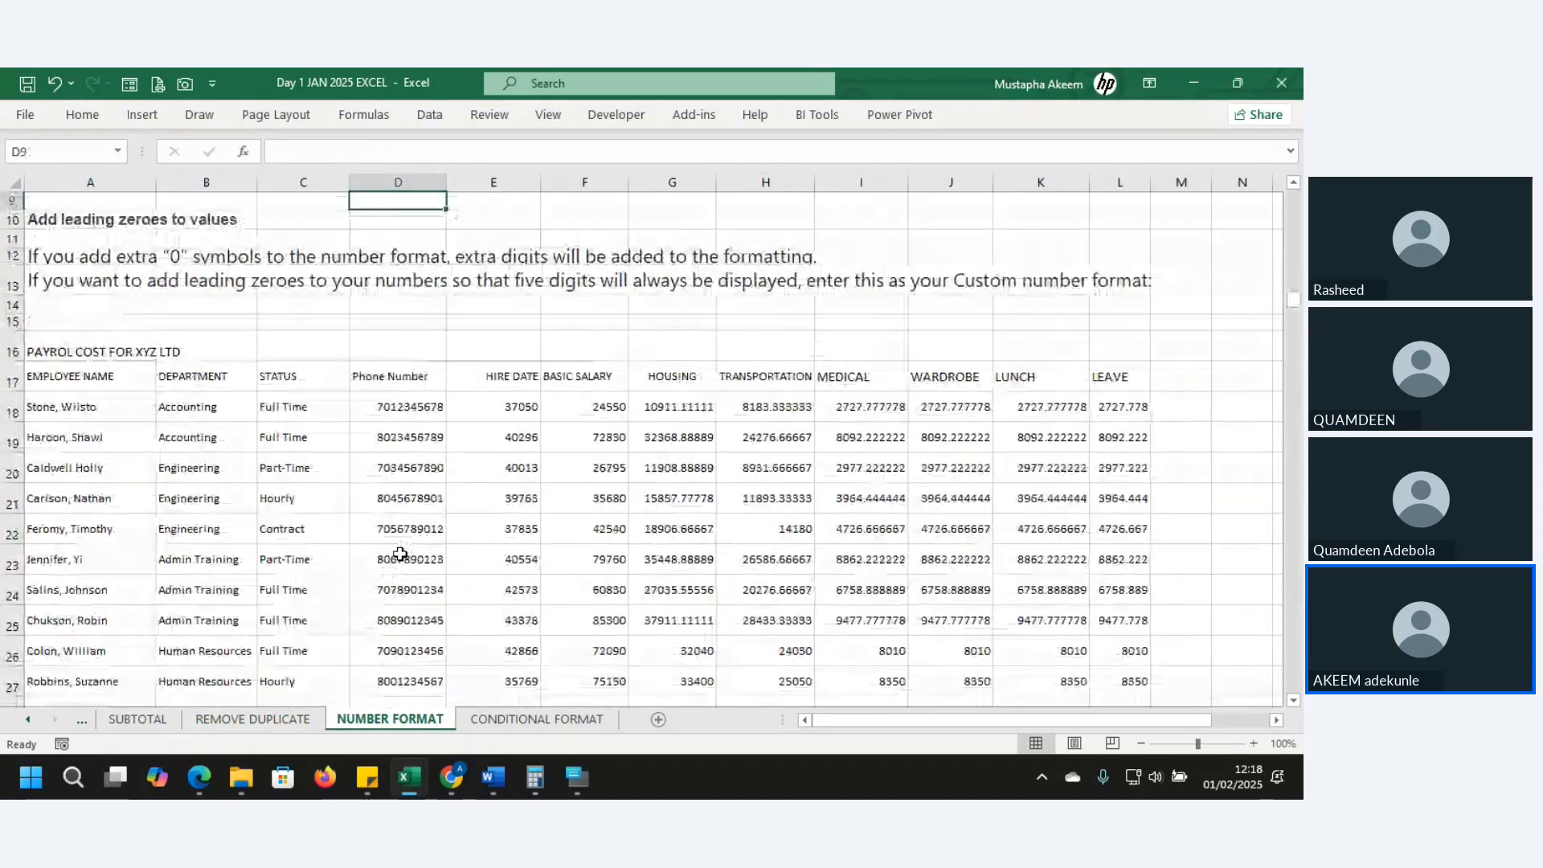
pyautogui.press('Down')
pyautogui.press('Down')
pyautogui.press('Down')
pyautogui.press('Down')
pyautogui.press('Down')
pyautogui.press('Down')
pyautogui.press('Down')
pyautogui.press('Down')
pyautogui.press('Down')
pyautogui.press('Down')
pyautogui.press('Down')
pyautogui.press('Down')
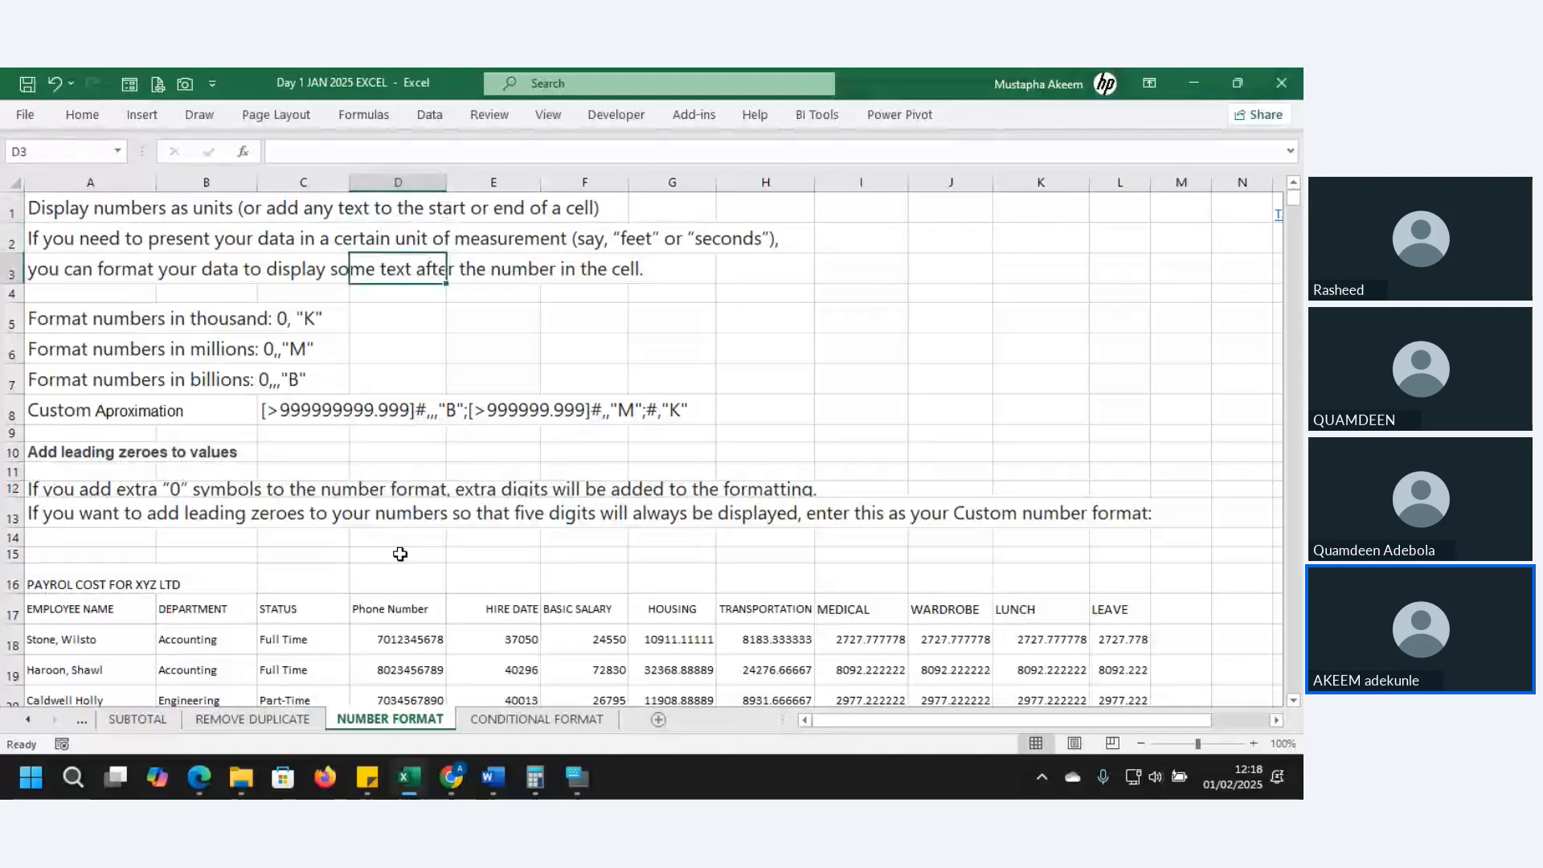
pyautogui.press('Down')
pyautogui.press('Down')
pyautogui.press('Down')
pyautogui.press('Down')
pyautogui.press('Down')
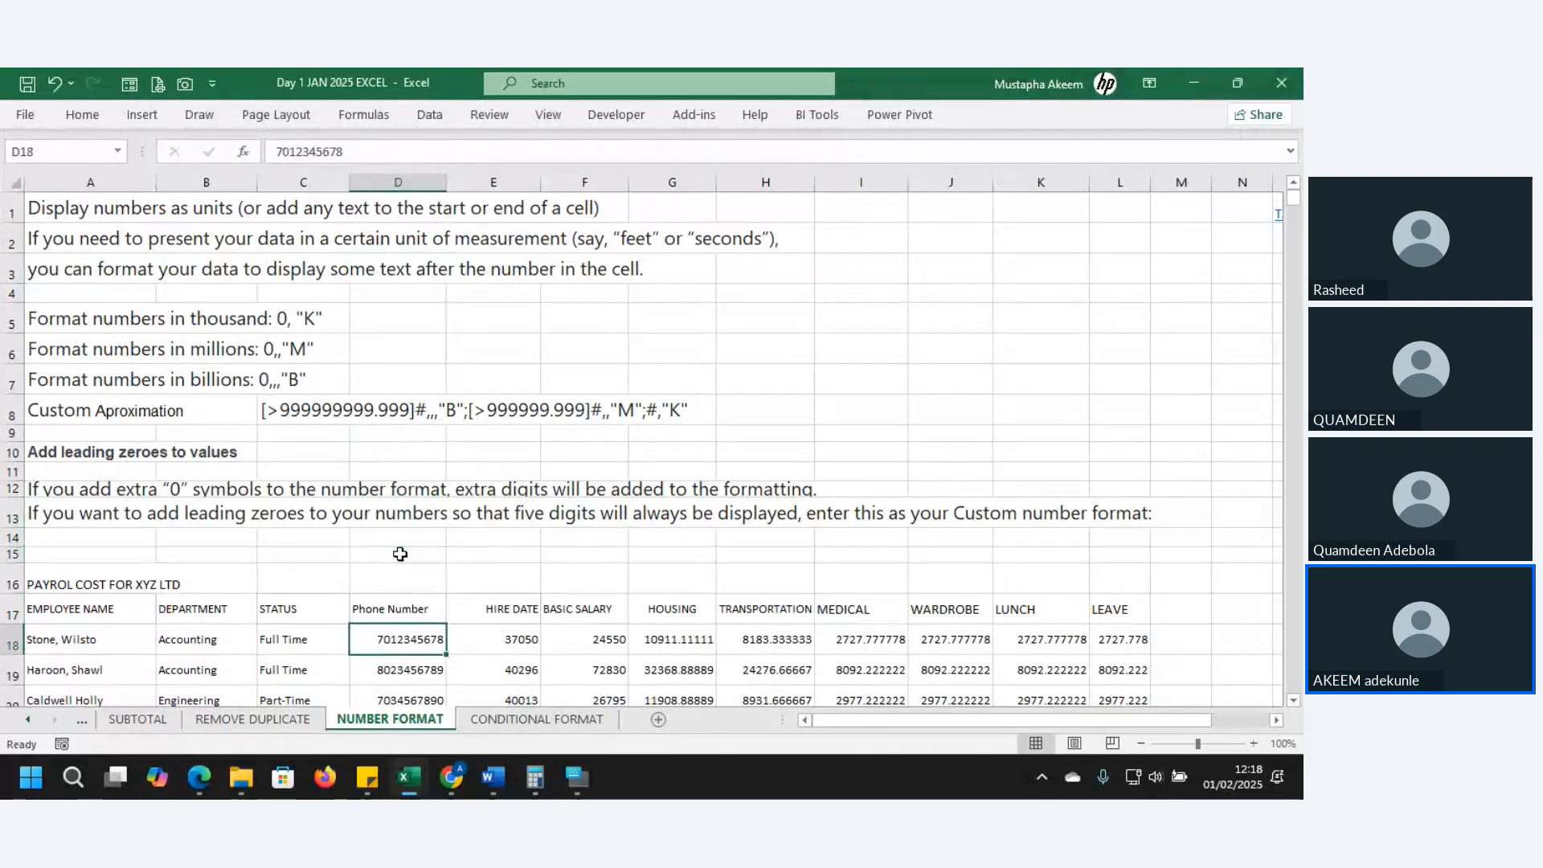
pyautogui.press('Down')
pyautogui.press('Down')
pyautogui.press('Down')
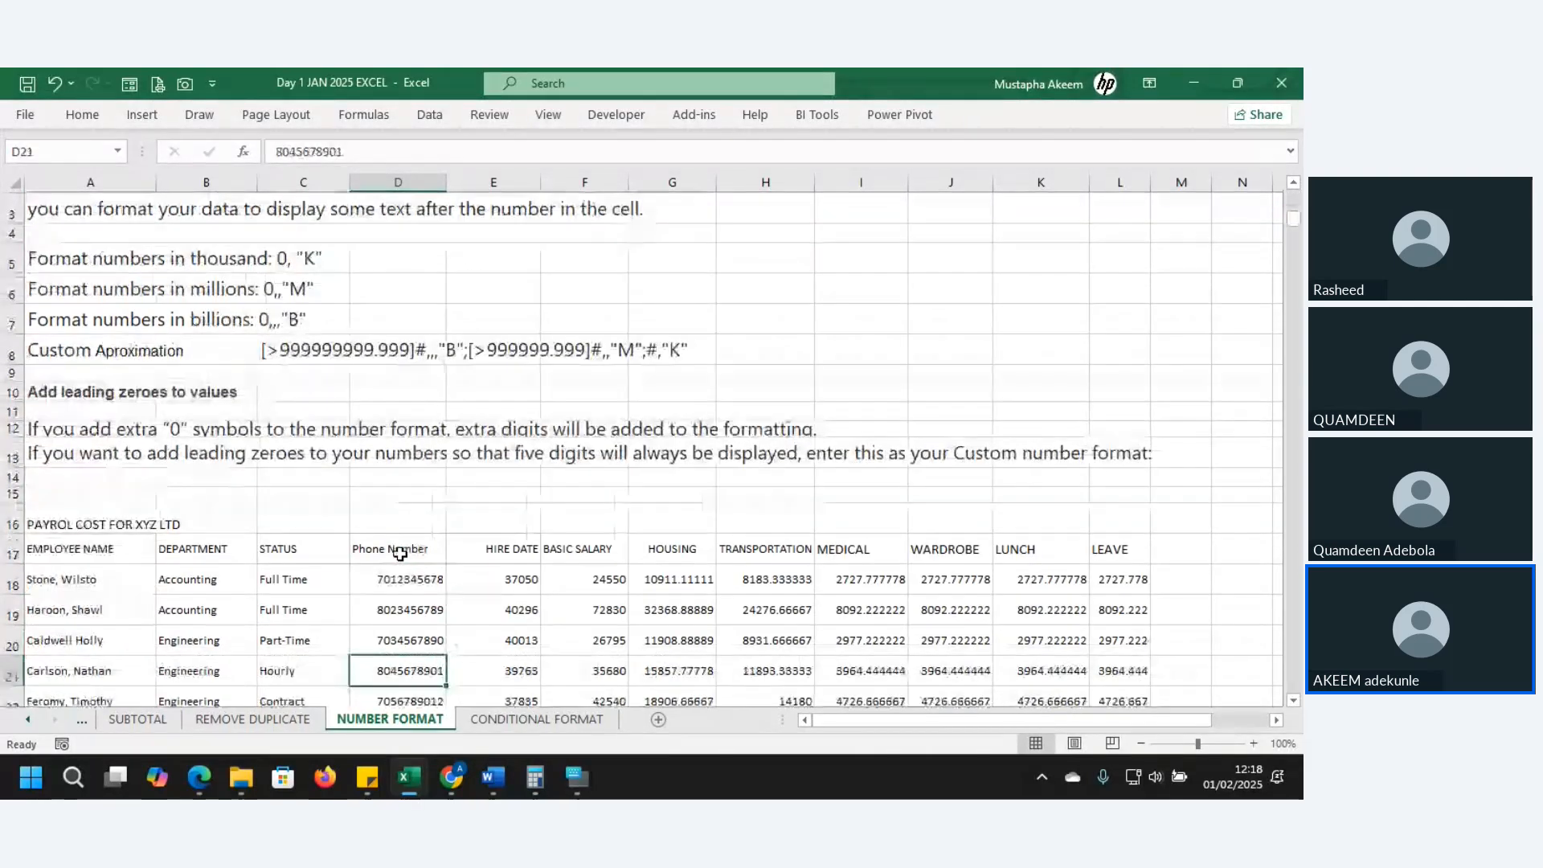
pyautogui.press('Down')
pyautogui.press('Down')
pyautogui.press('Down')
pyautogui.press('Down')
pyautogui.press('Down')
pyautogui.press('Down')
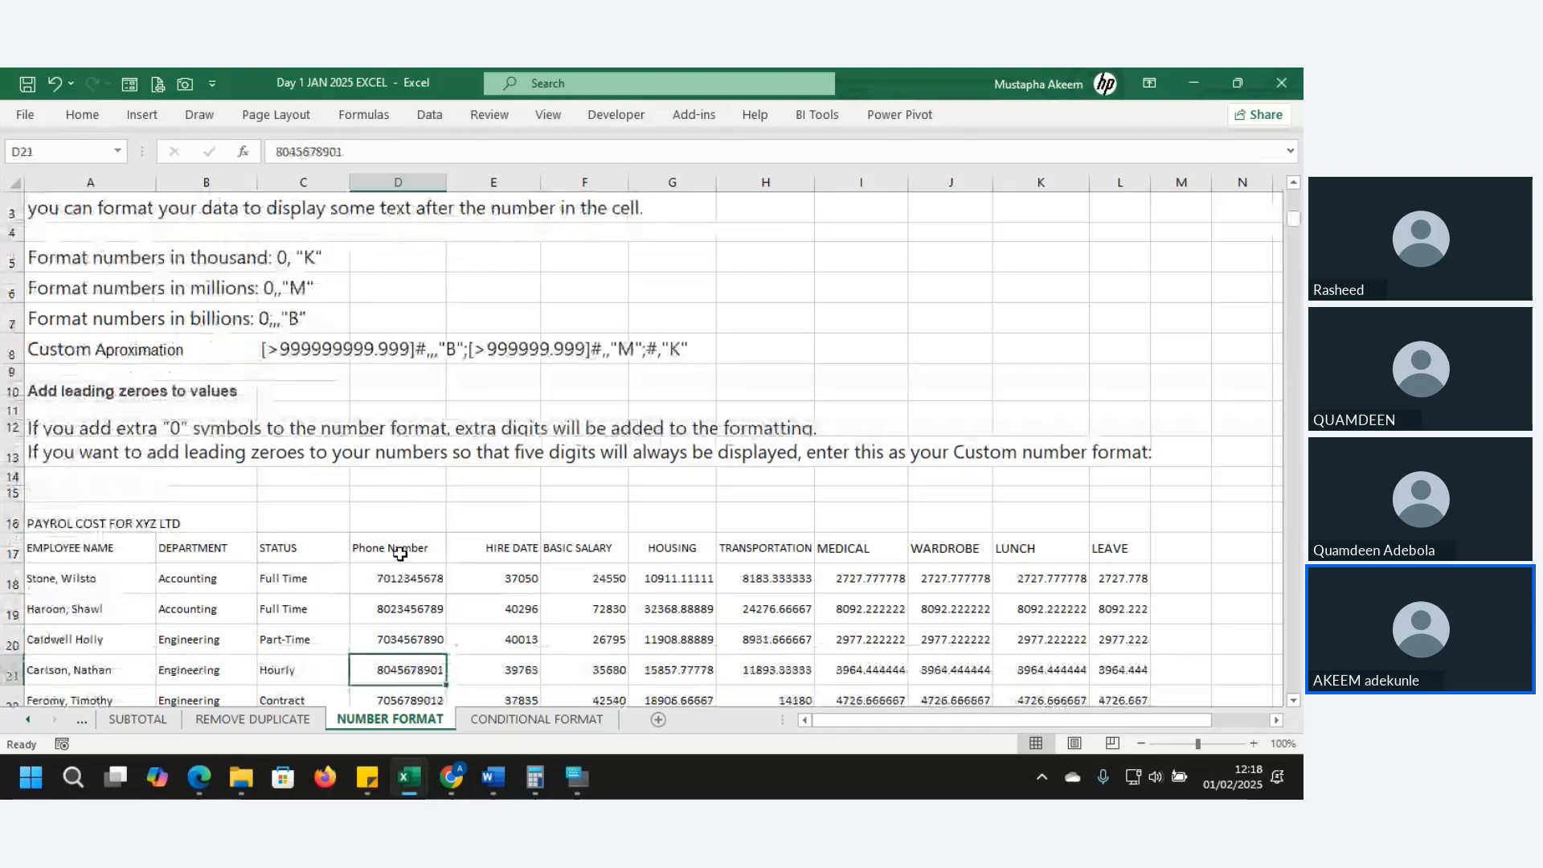
pyautogui.press('Down')
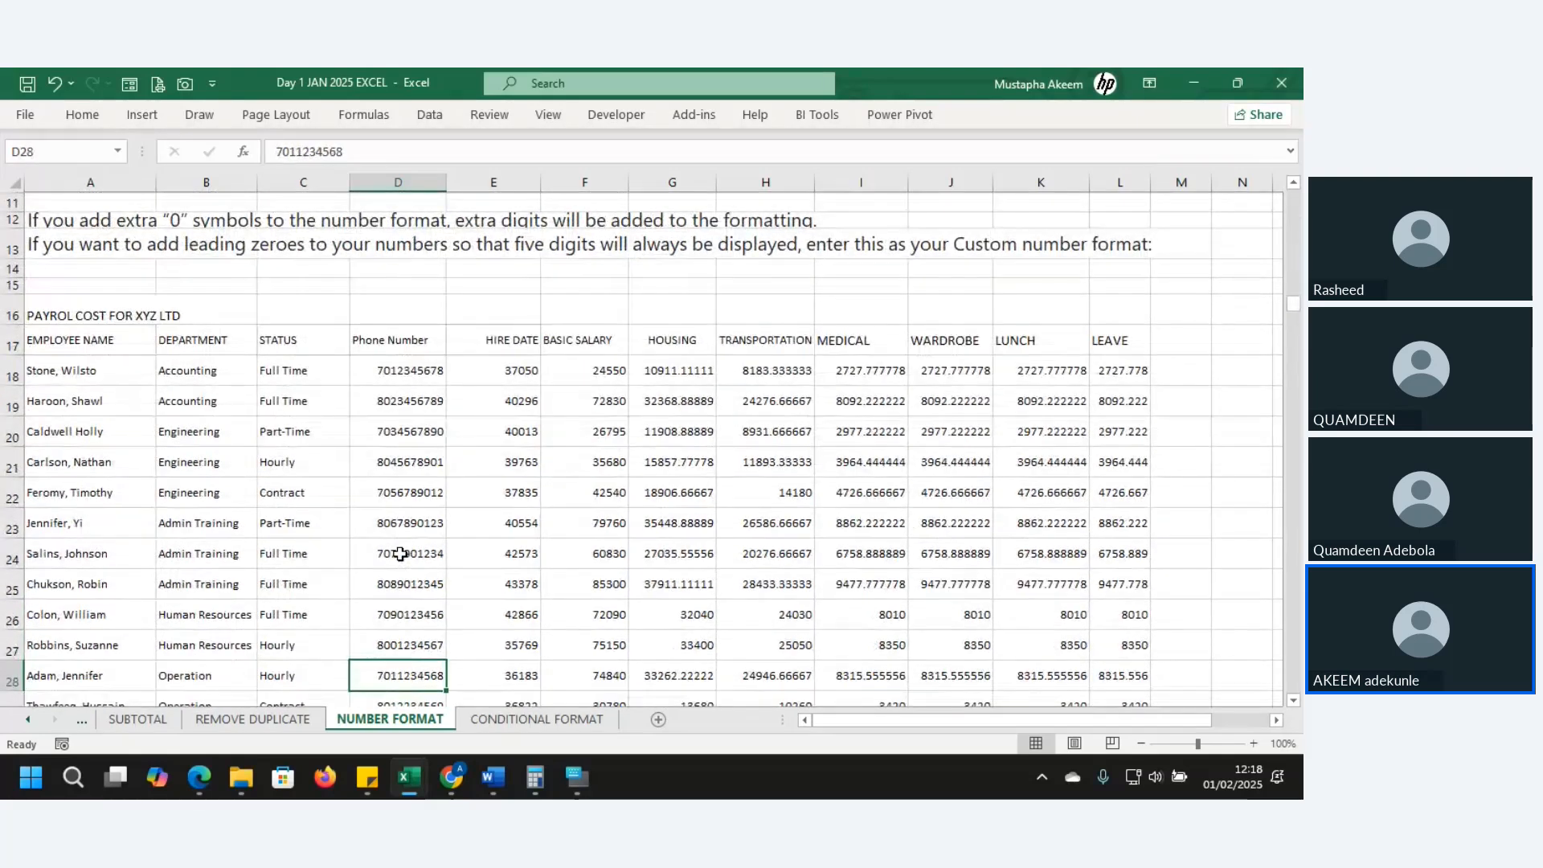
pyautogui.press('Down')
pyautogui.press('Down')
pyautogui.press('Down')
pyautogui.press('Down')
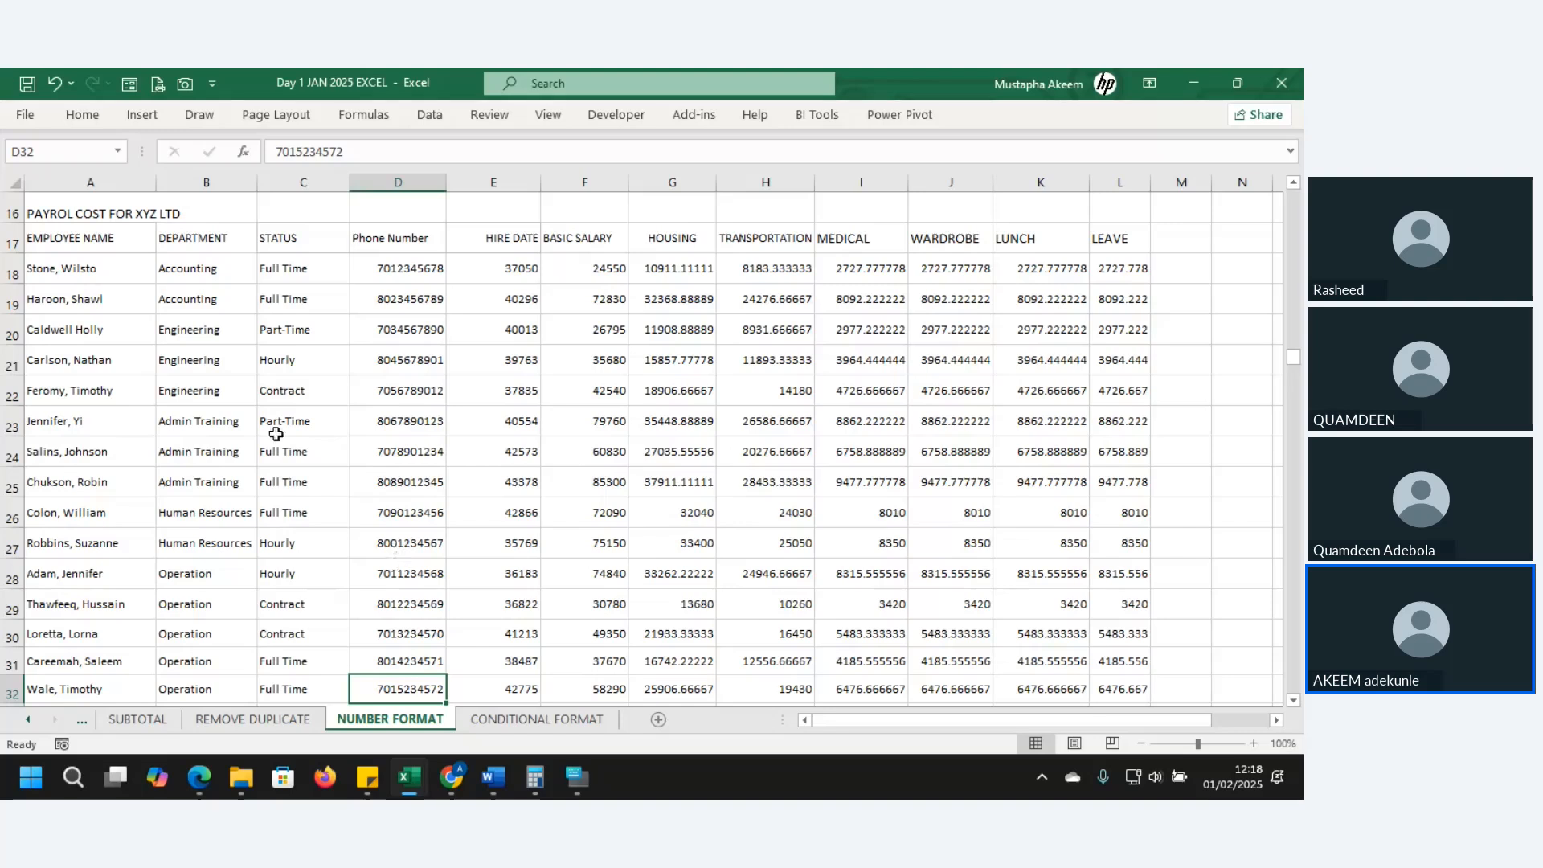
pyautogui.click(66, 296)
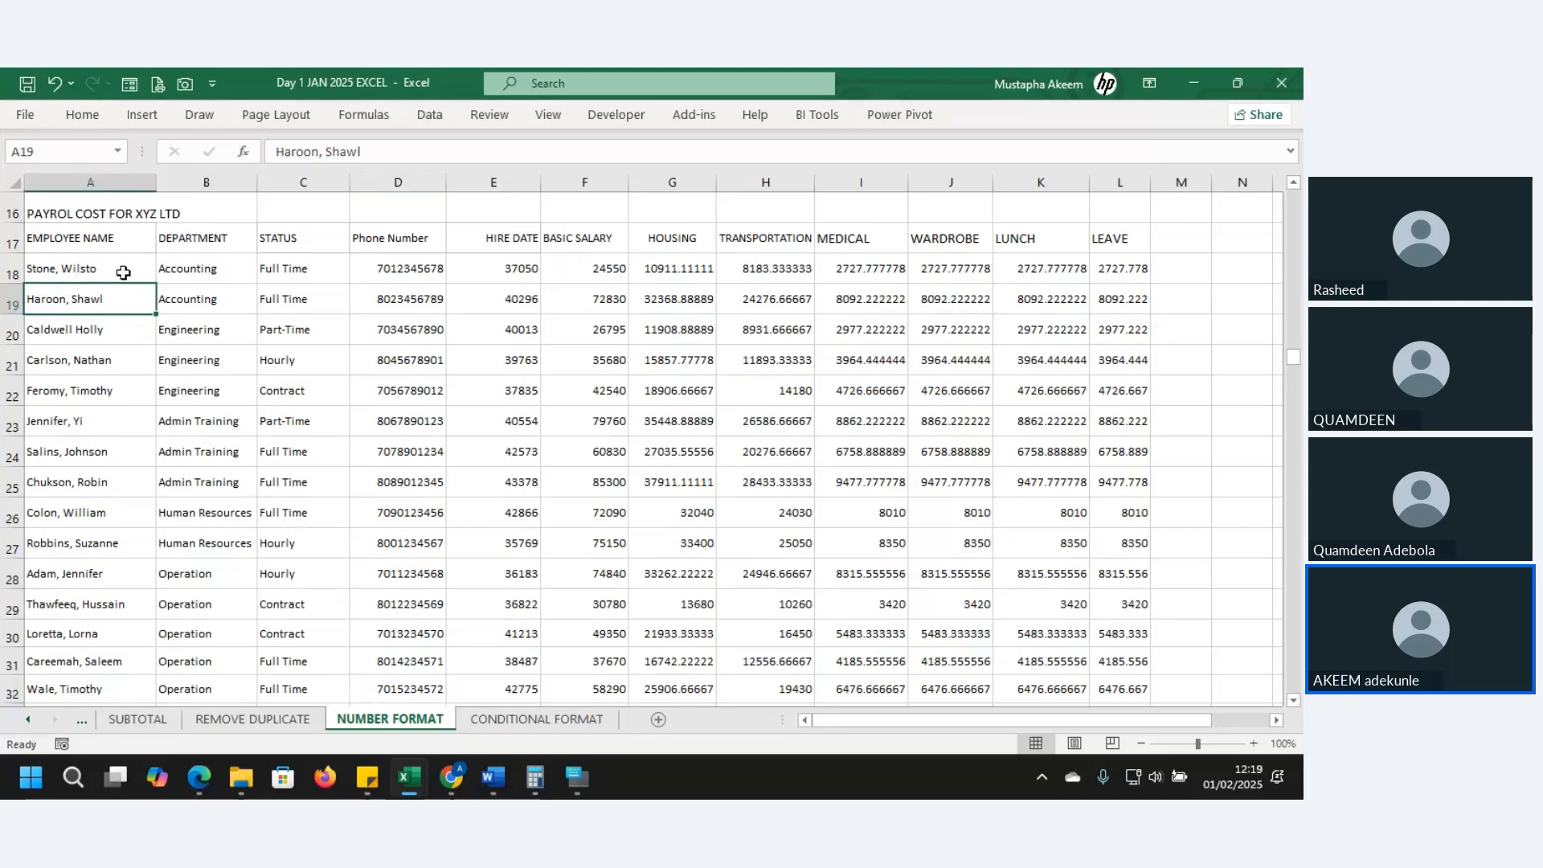
pyautogui.click(205, 268)
pyautogui.click(292, 266)
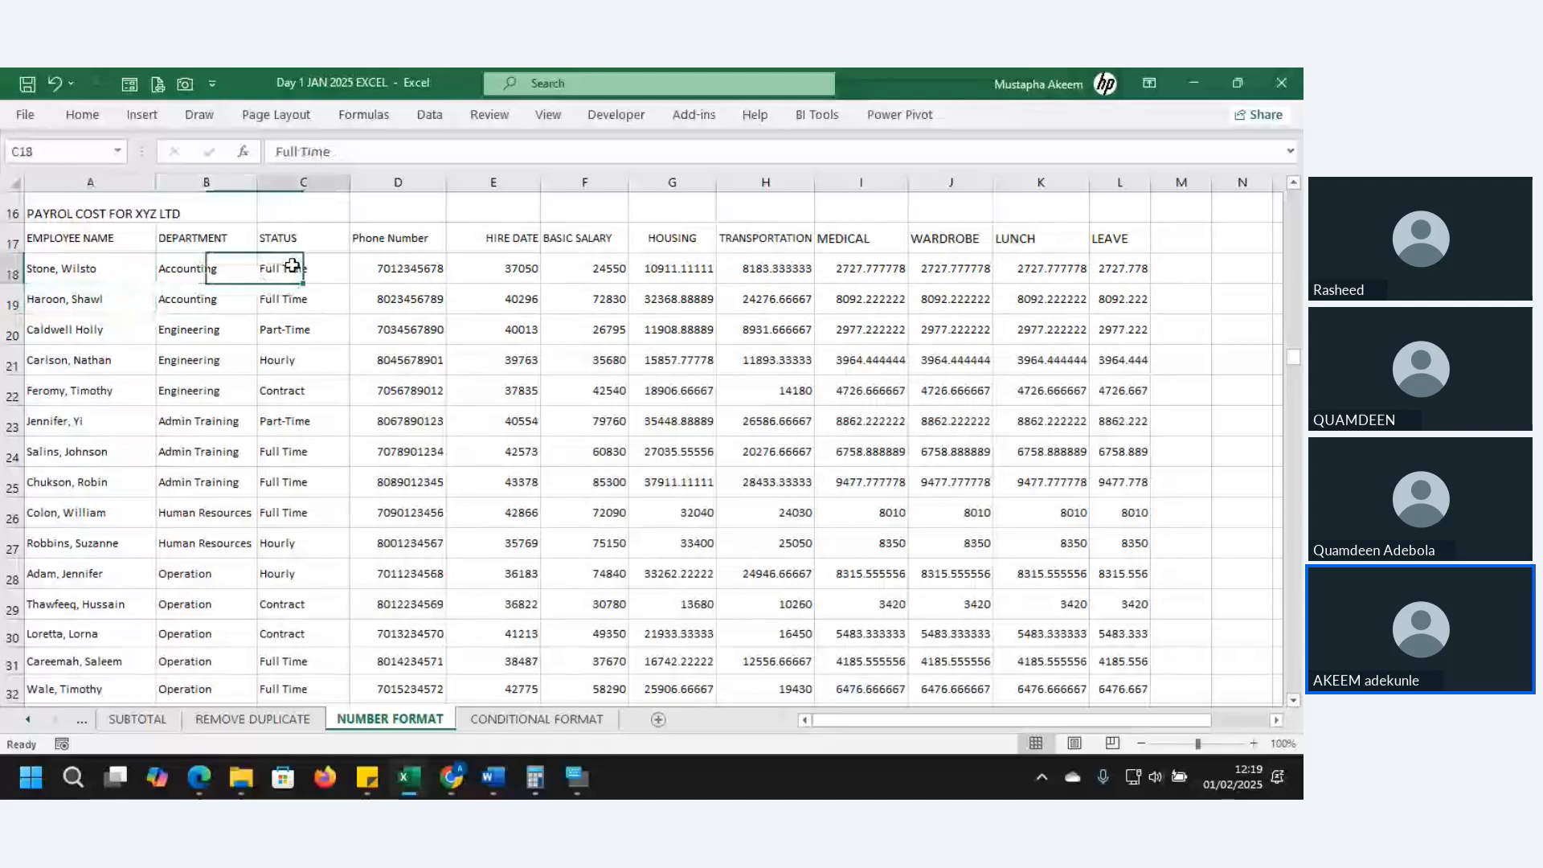
pyautogui.click(134, 238)
pyautogui.click(103, 280)
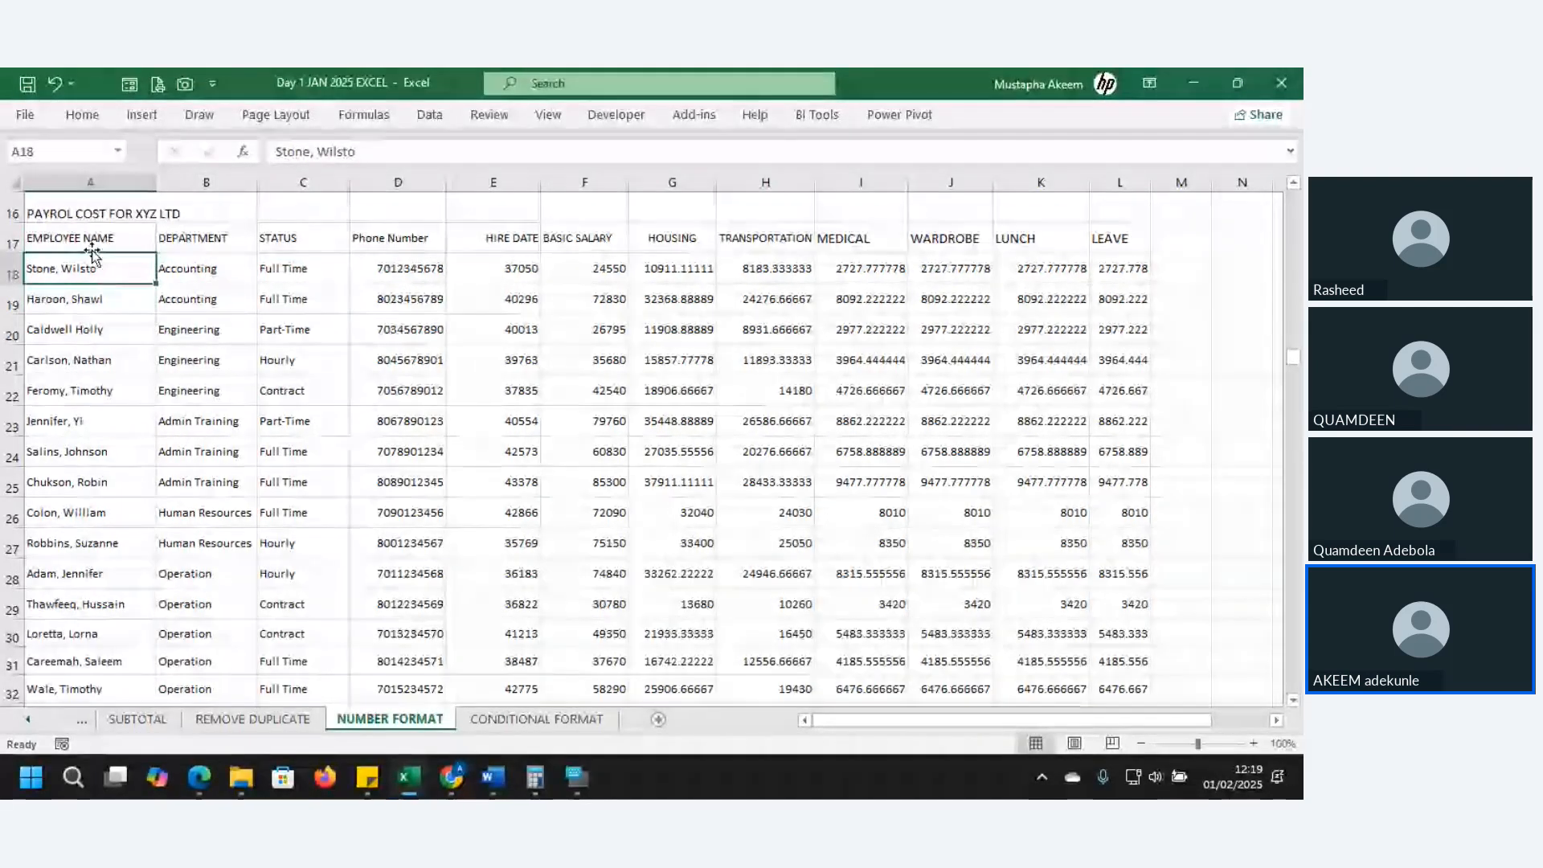
pyautogui.click(85, 211)
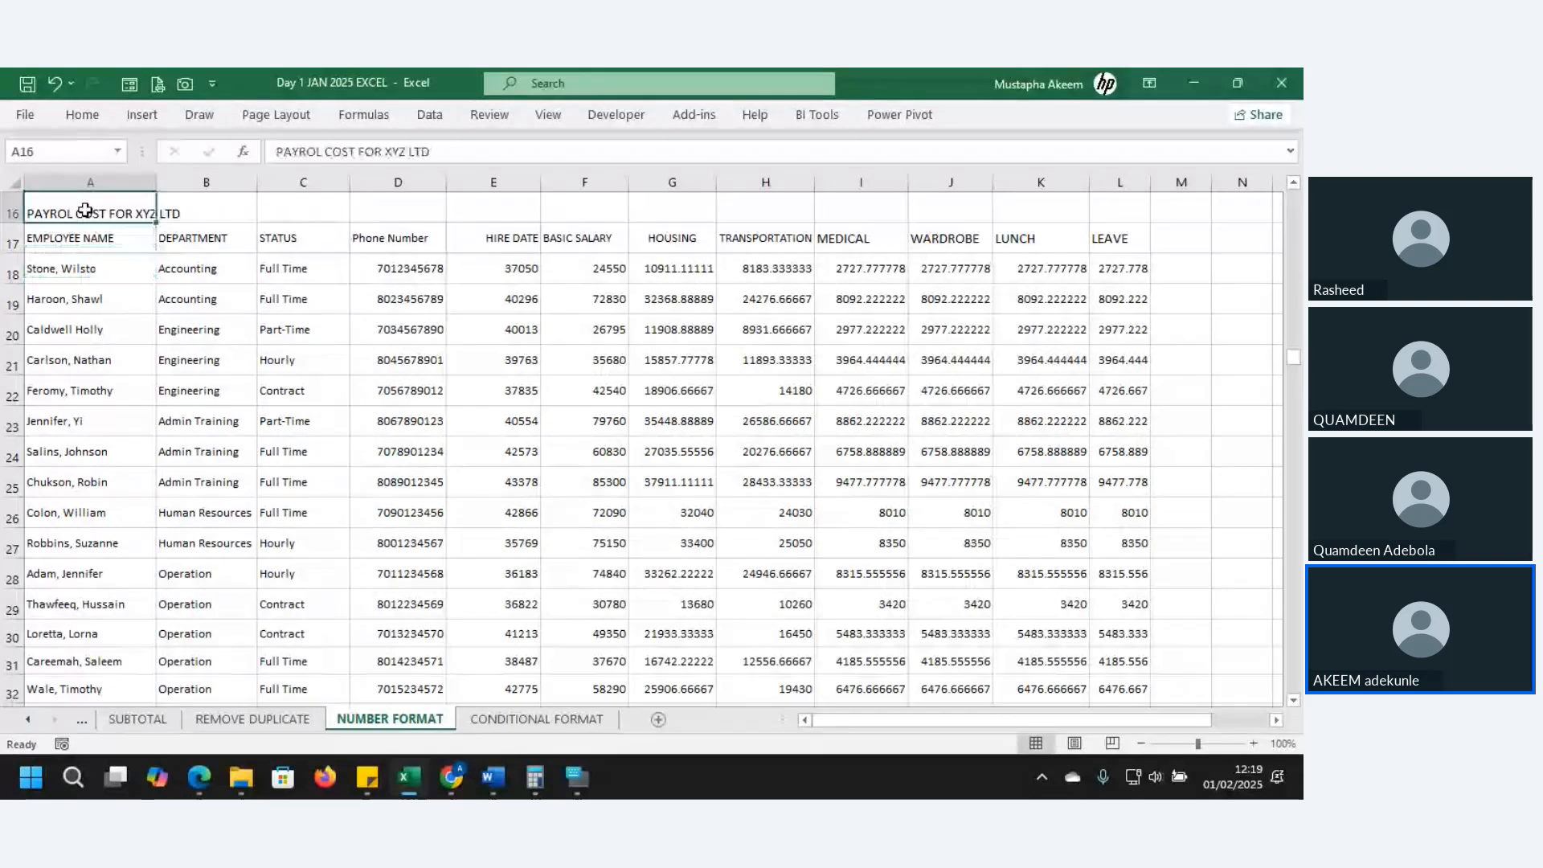
pyautogui.click(76, 299)
pyautogui.click(396, 269)
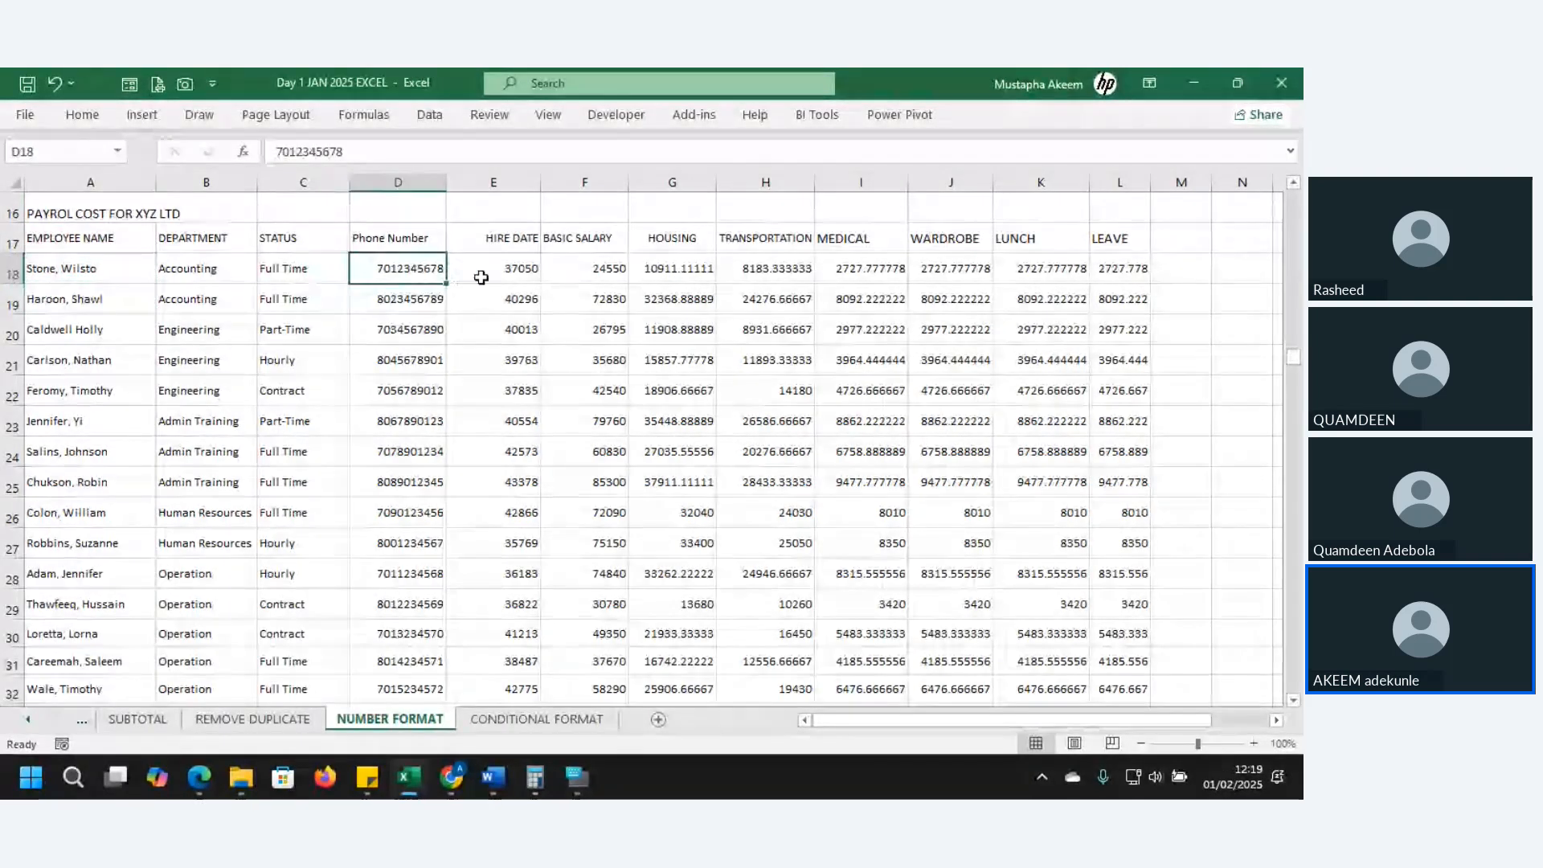
pyautogui.click(516, 269)
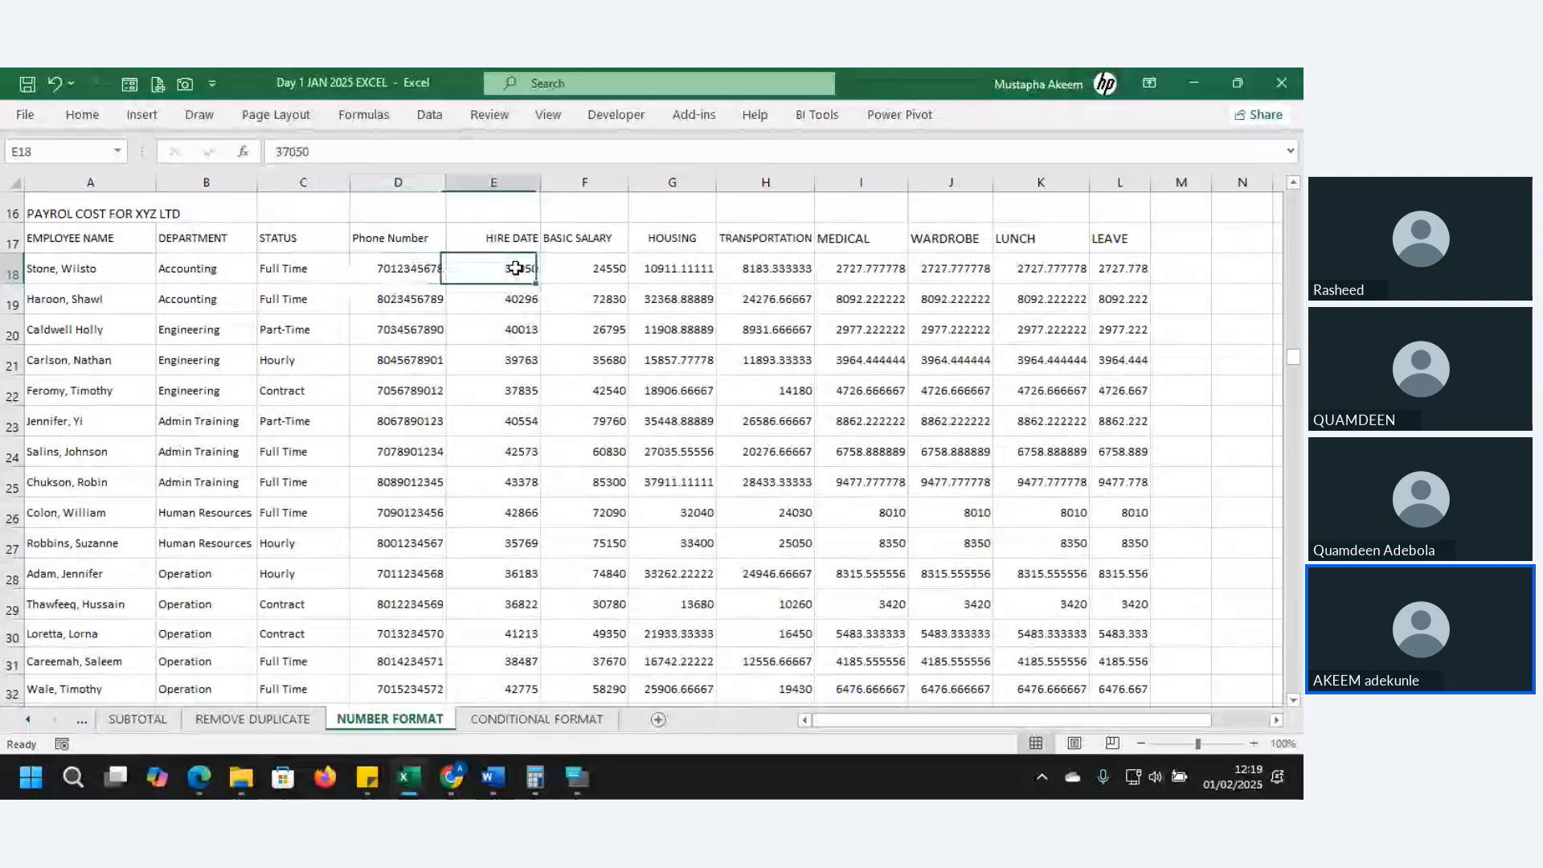
pyautogui.moveTo(516, 269); pyautogui.dragTo(512, 547)
pyautogui.moveTo(679, 269); pyautogui.dragTo(683, 392)
pyautogui.moveTo(804, 260); pyautogui.dragTo(915, 396)
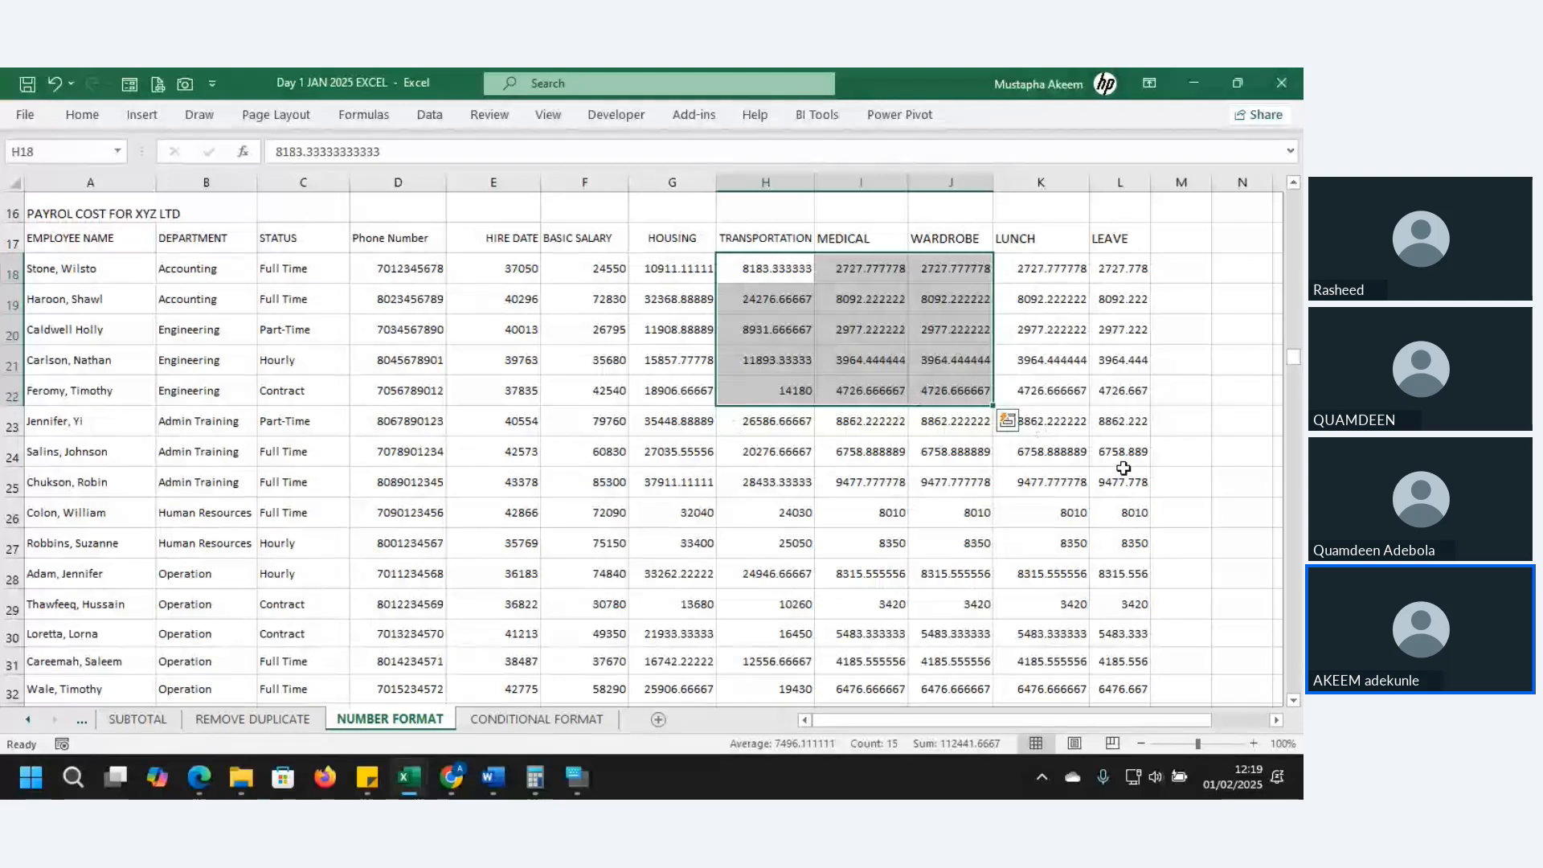
pyautogui.click(1126, 455)
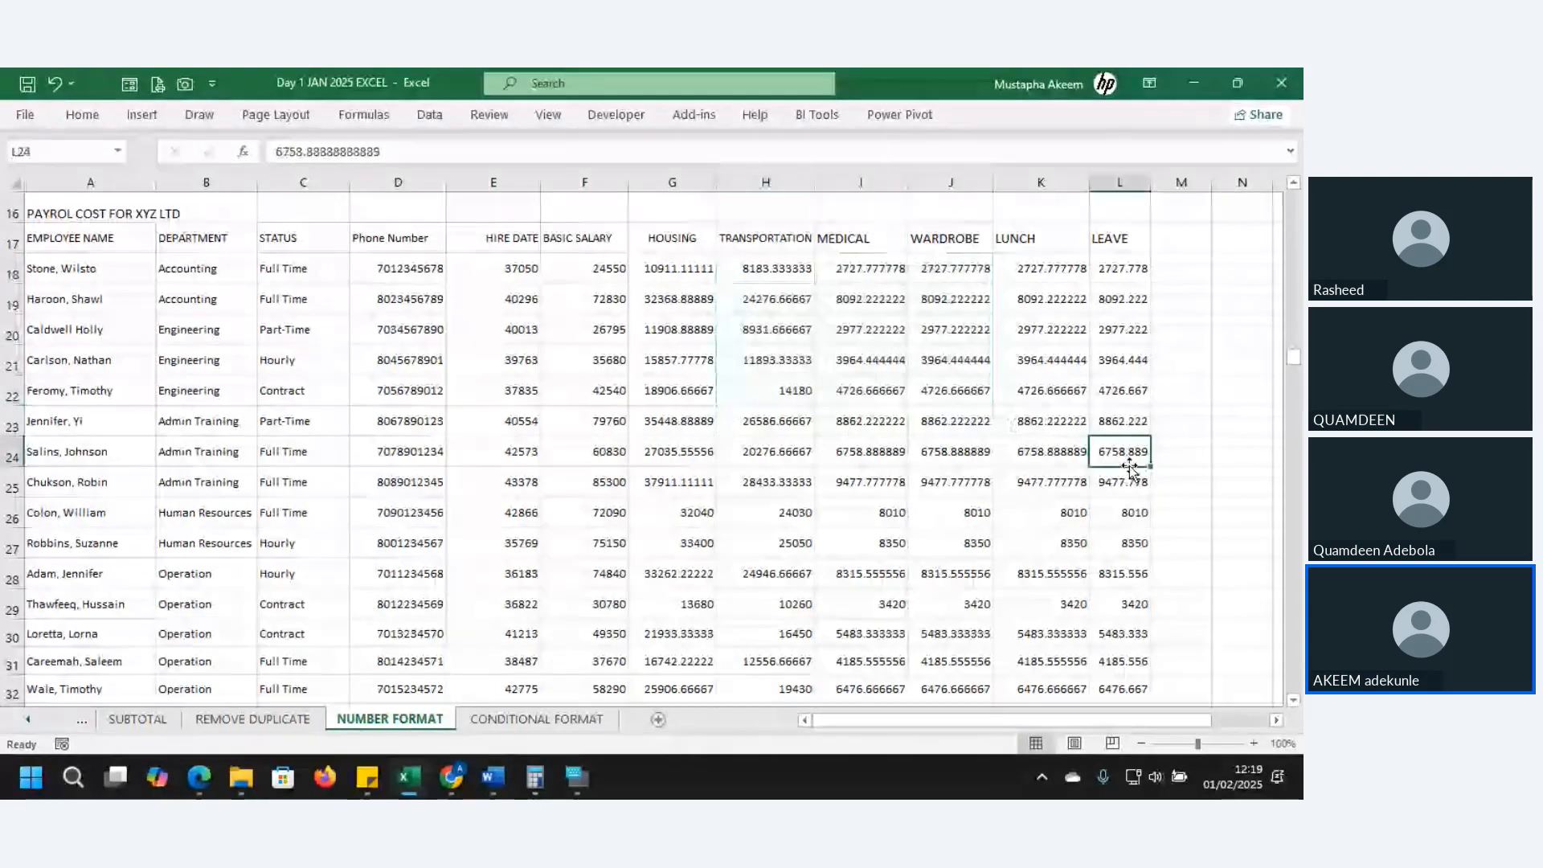
pyautogui.press('Left')
pyautogui.press('Left')
pyautogui.press('Left')
pyautogui.press('Left')
pyautogui.press('Left')
pyautogui.press('Left')
pyautogui.press('Left')
pyautogui.press('Left')
pyautogui.press('Left')
pyautogui.press('Left')
pyautogui.press('Left')
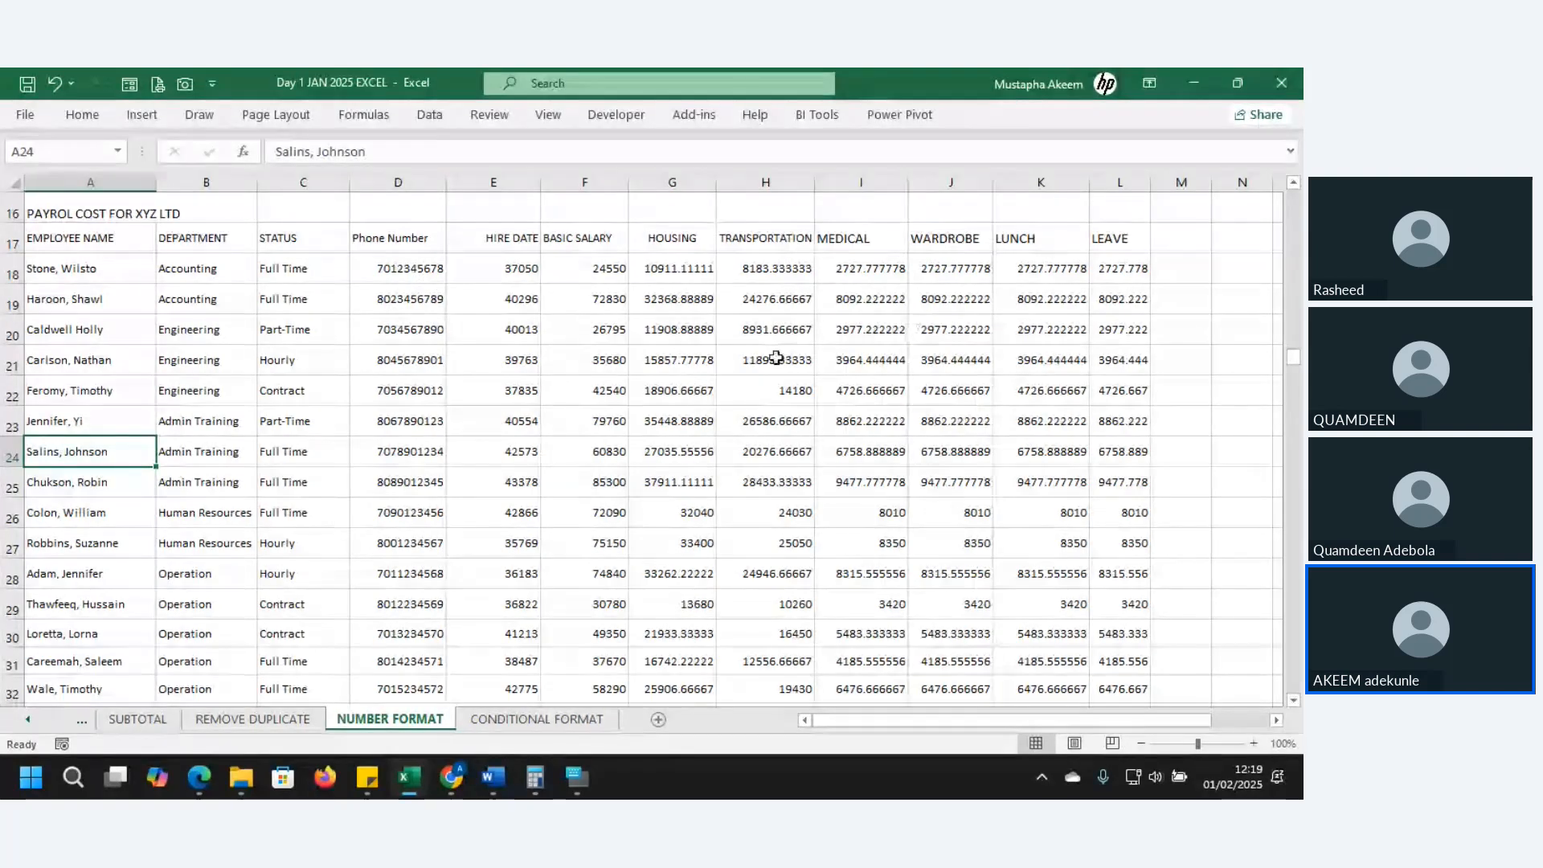
pyautogui.click(596, 266)
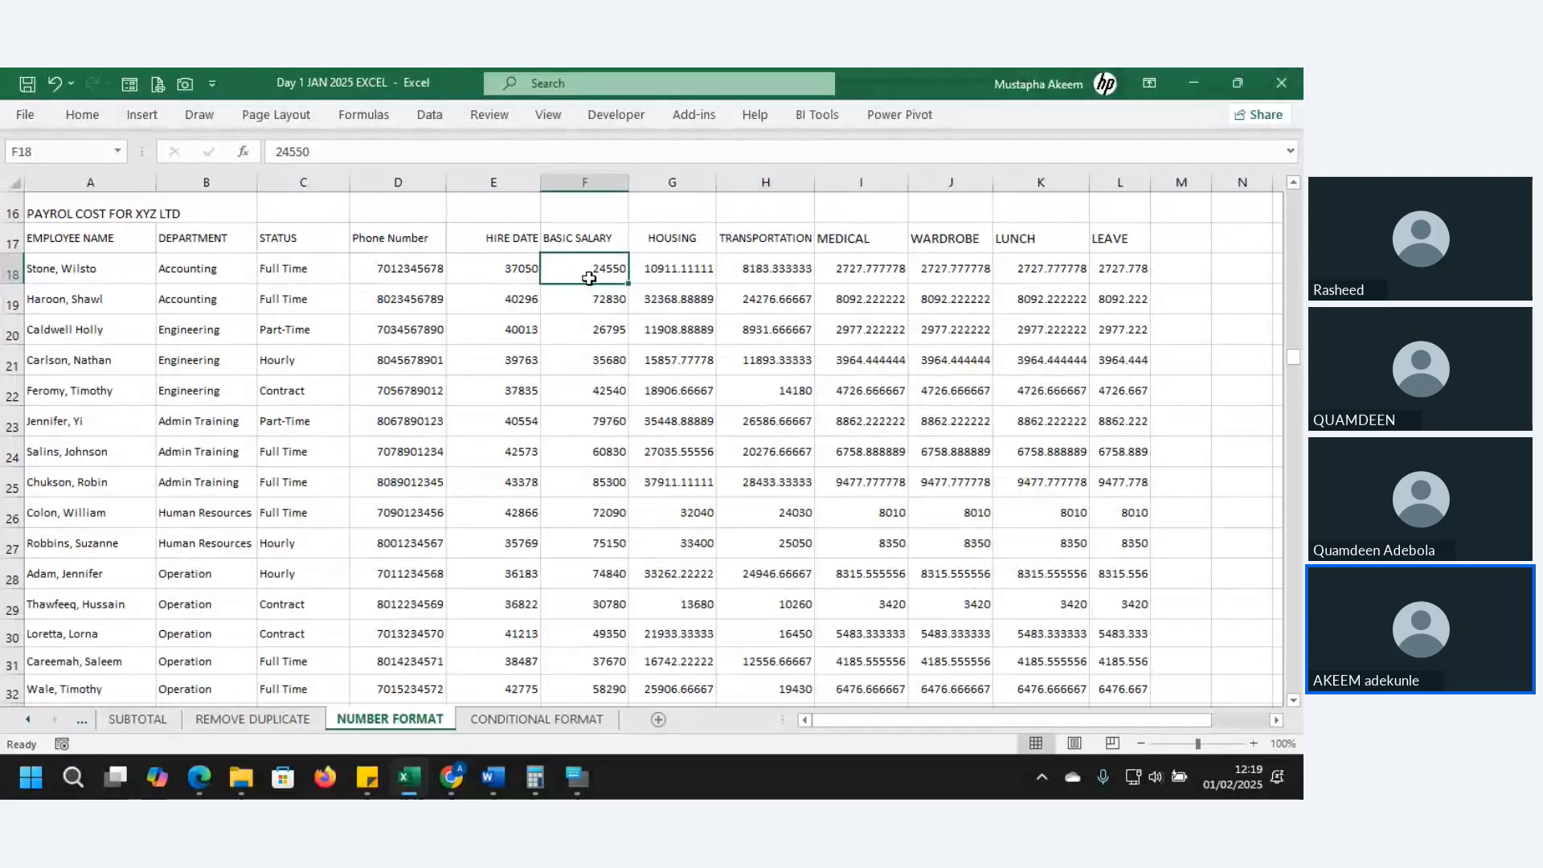
# - Apply Number format with Ctrl+Shift+1 to F18:F33, showing salaries like 24,550.00
pyautogui.hotkey('ctrl', 'shift', 'Down')
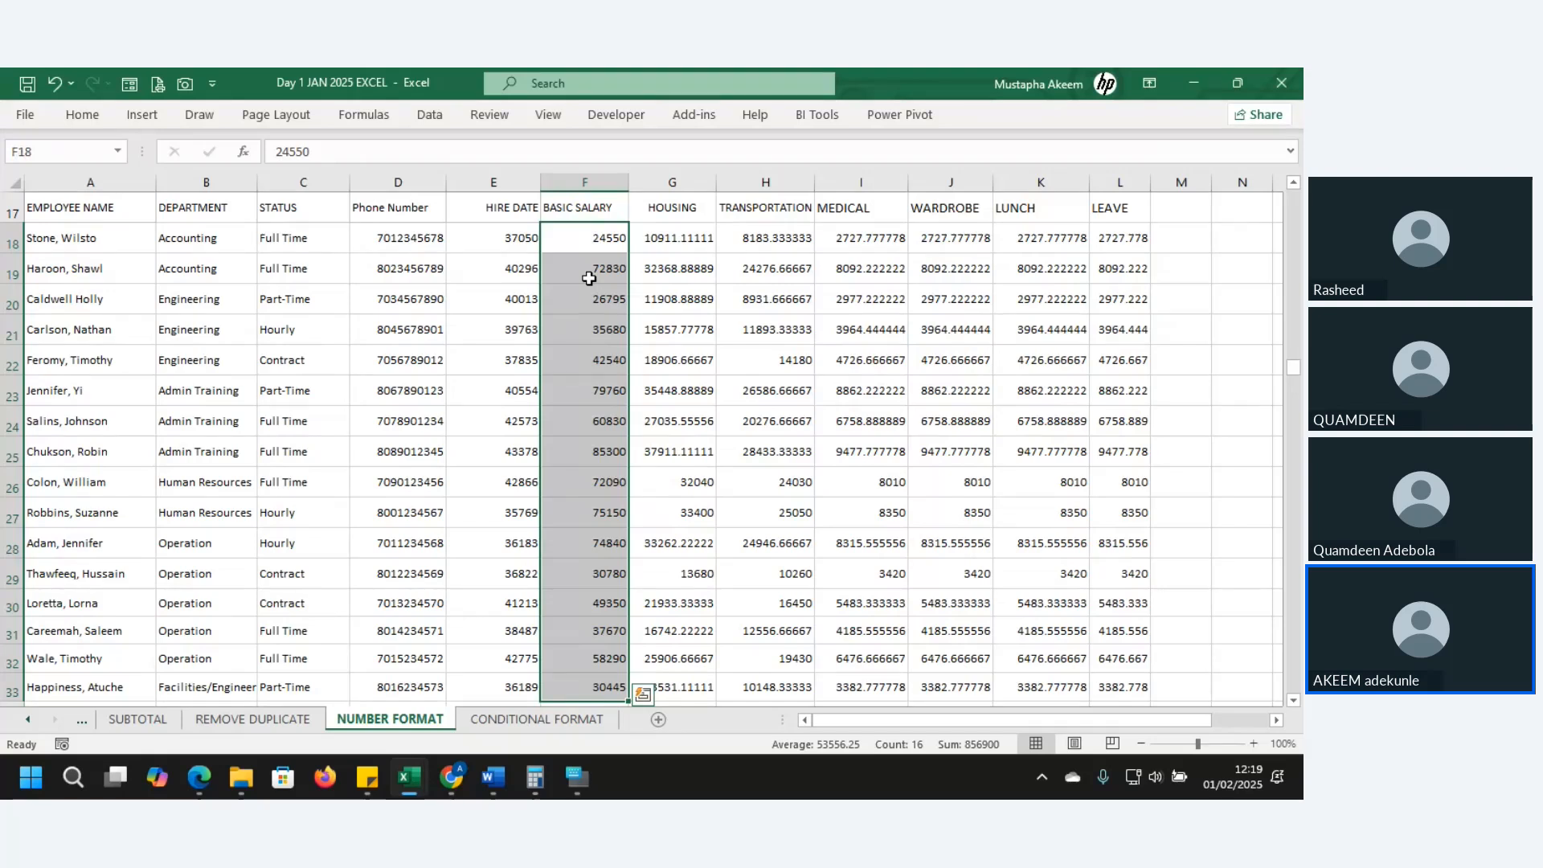
pyautogui.click(88, 117)
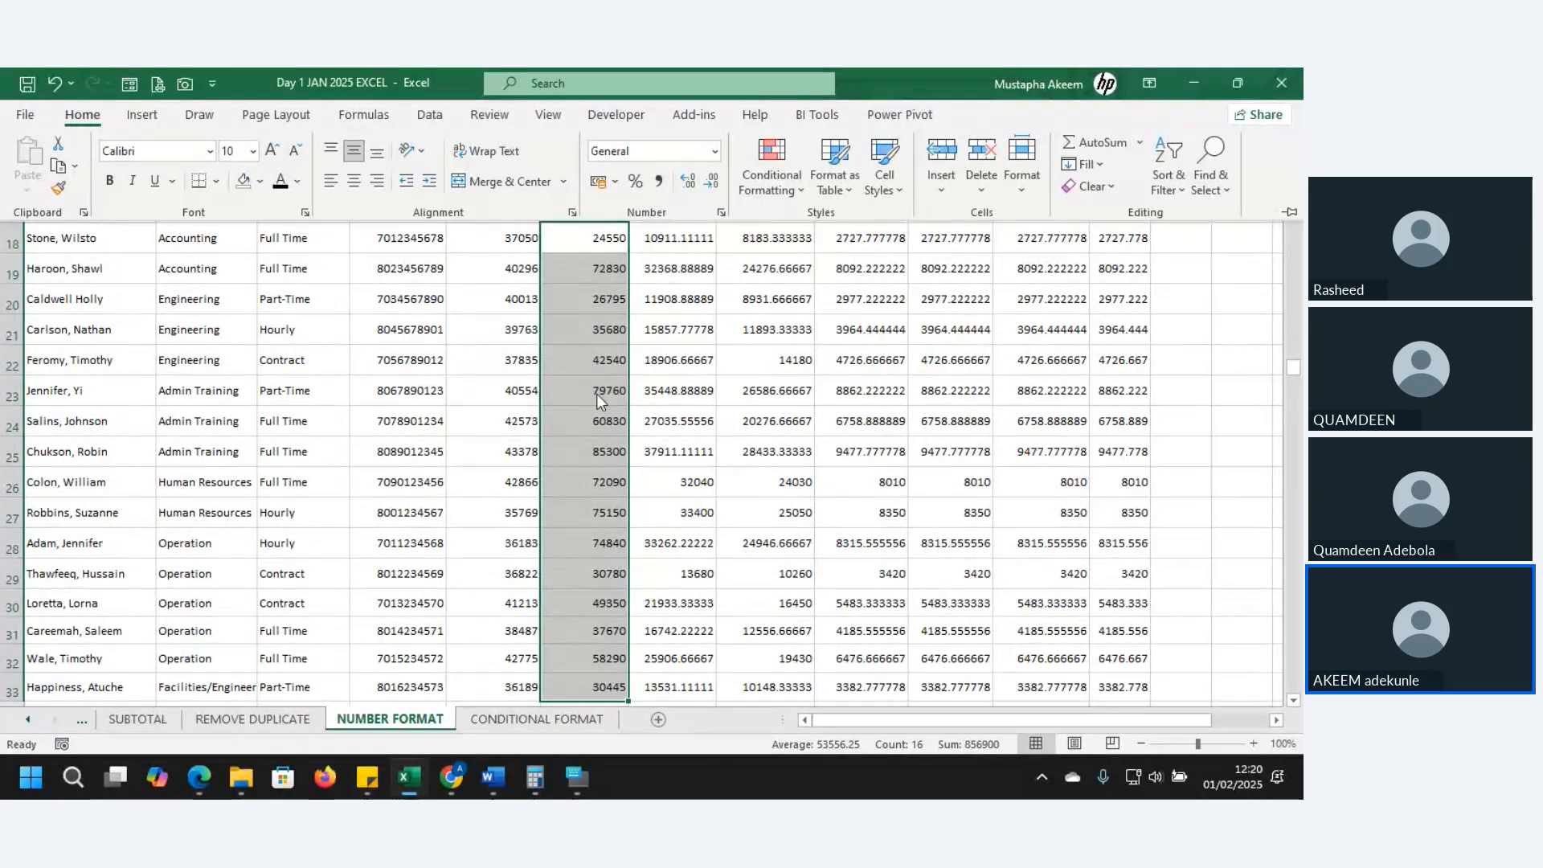
pyautogui.click(572, 777)
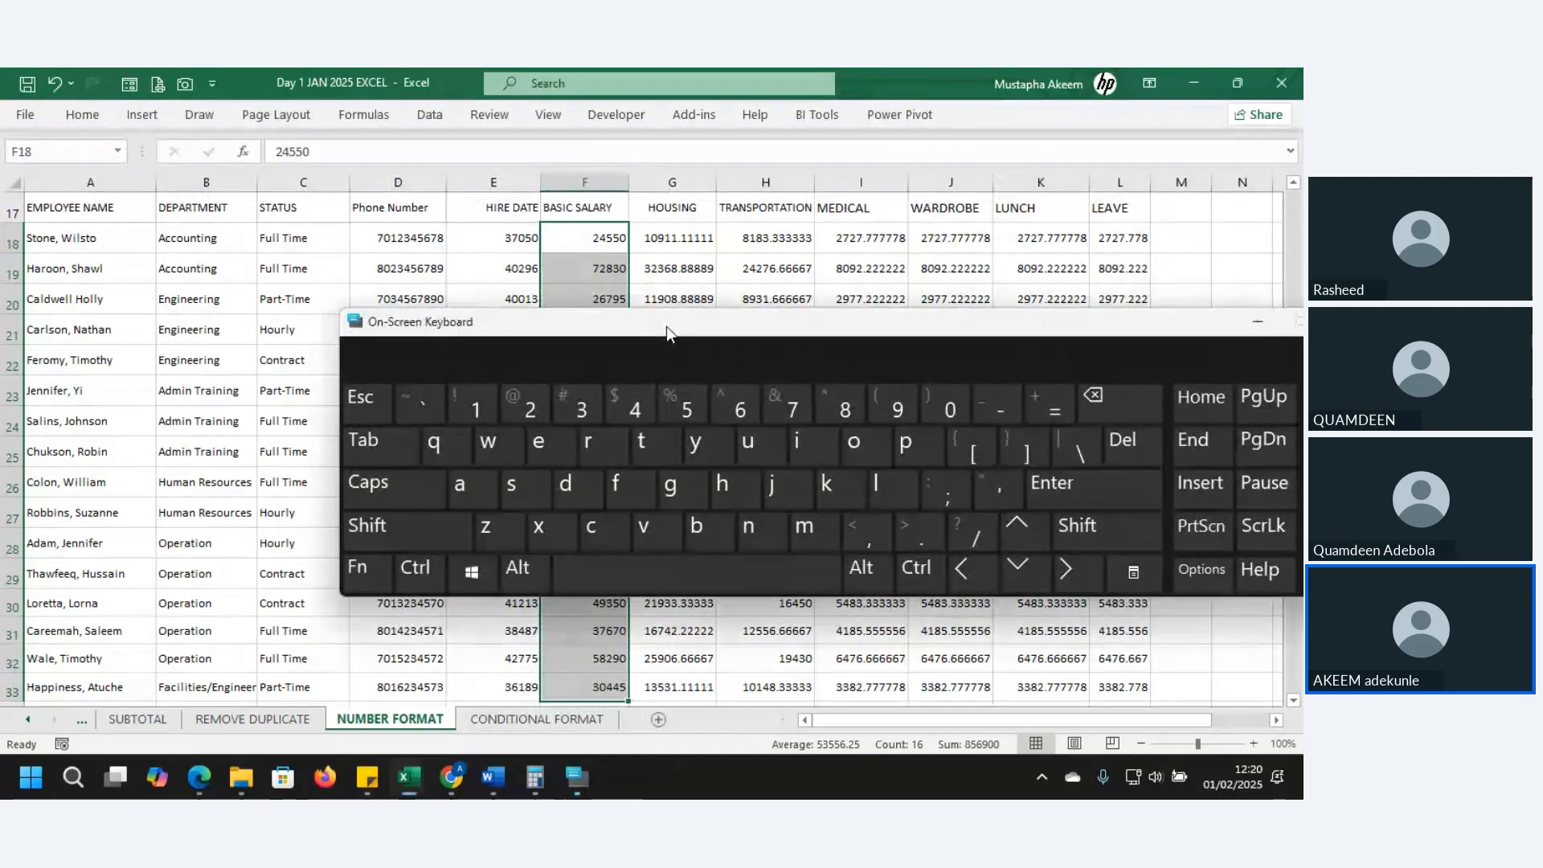
pyautogui.moveTo(667, 327); pyautogui.dragTo(658, 415)
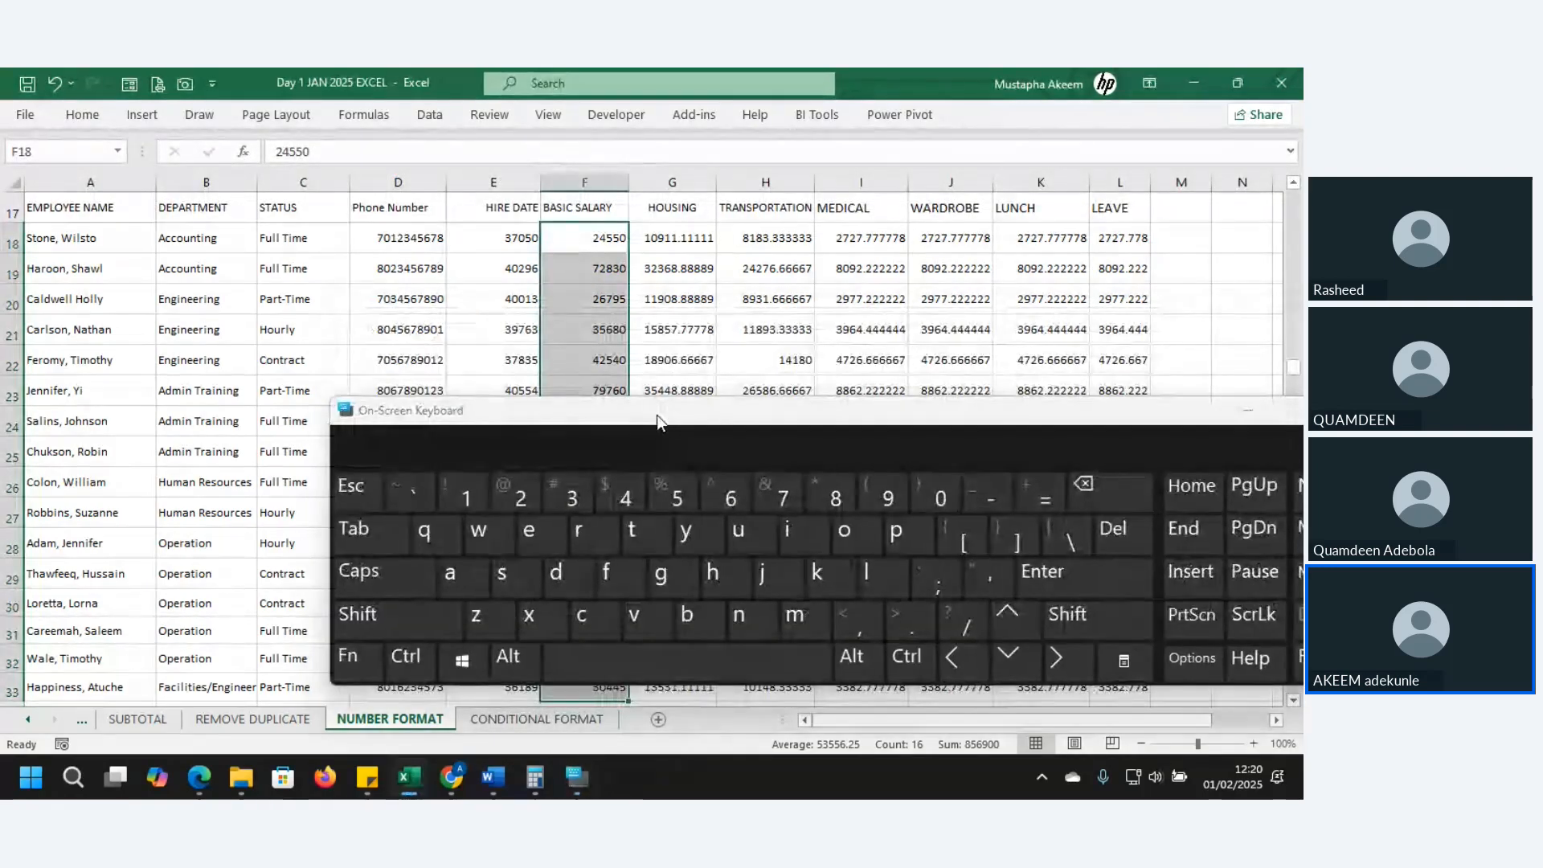
pyautogui.press('ctrl')
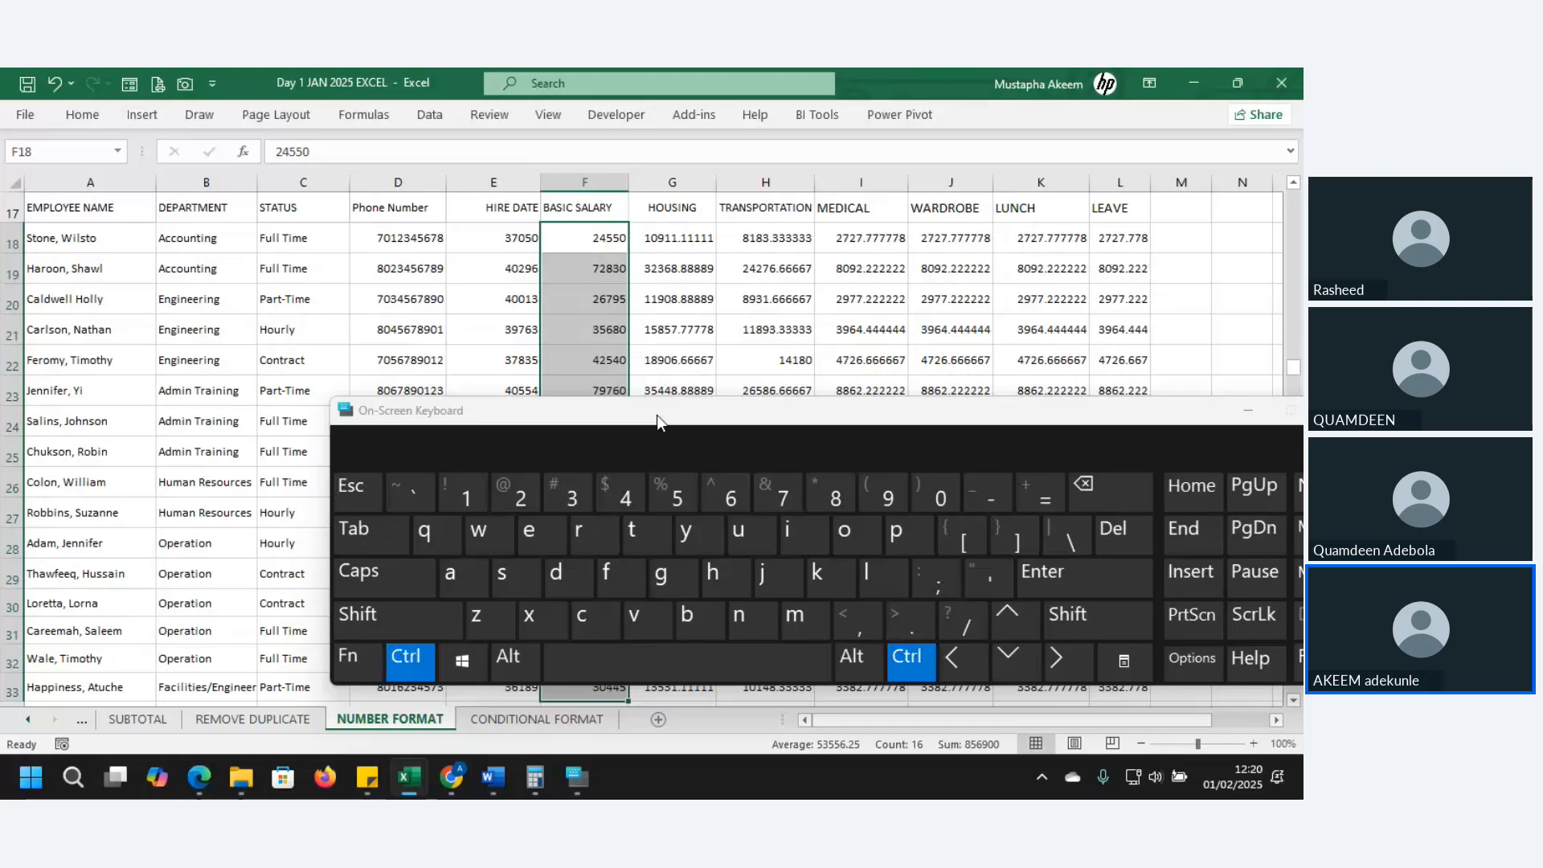
pyautogui.press('shift')
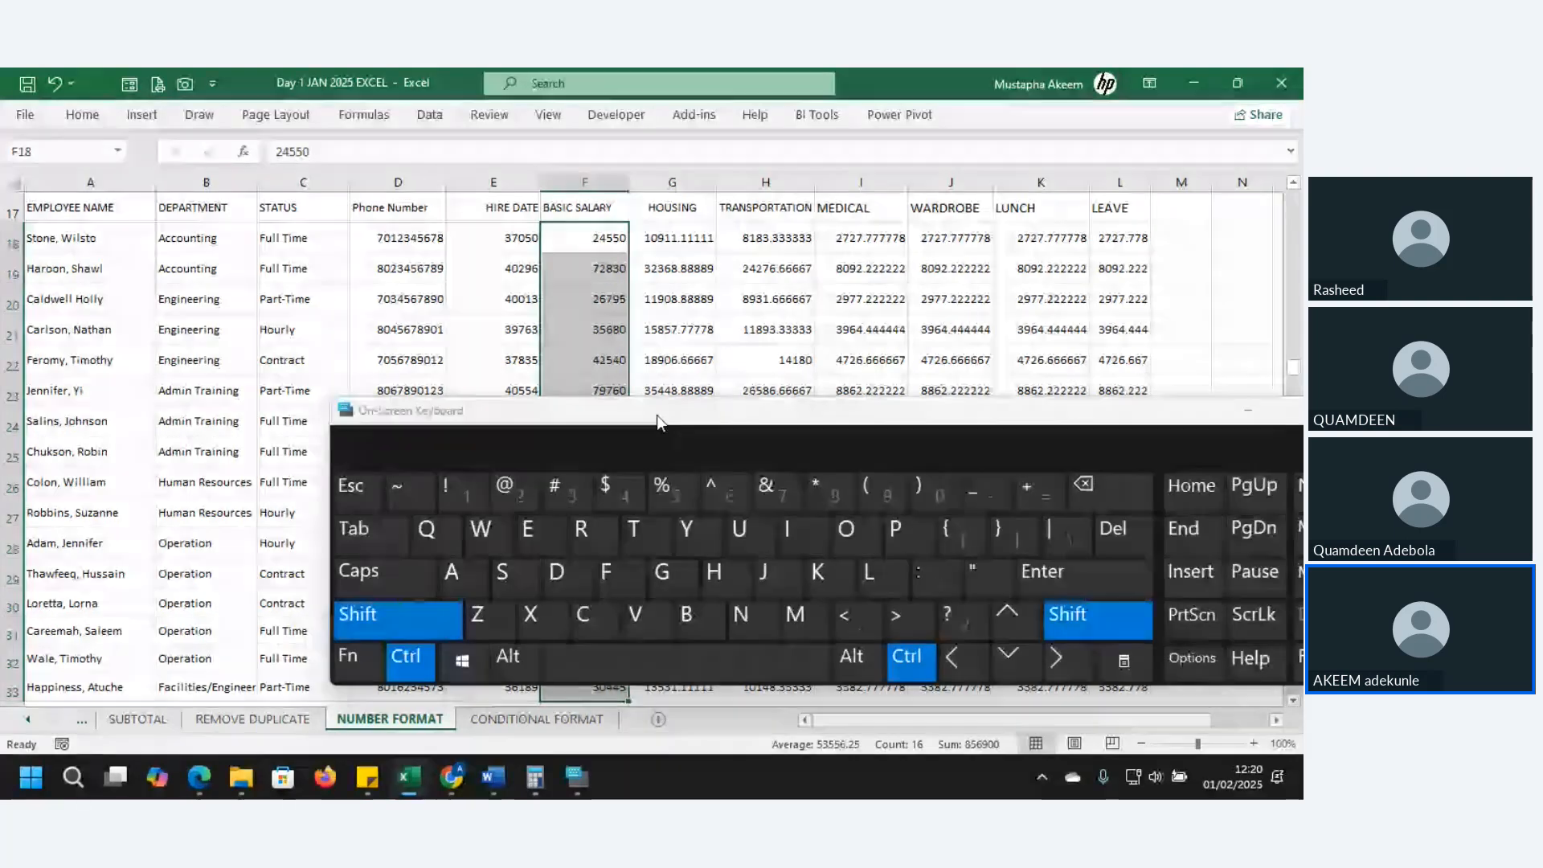
pyautogui.hotkey('ctrl', 'shift', '1')
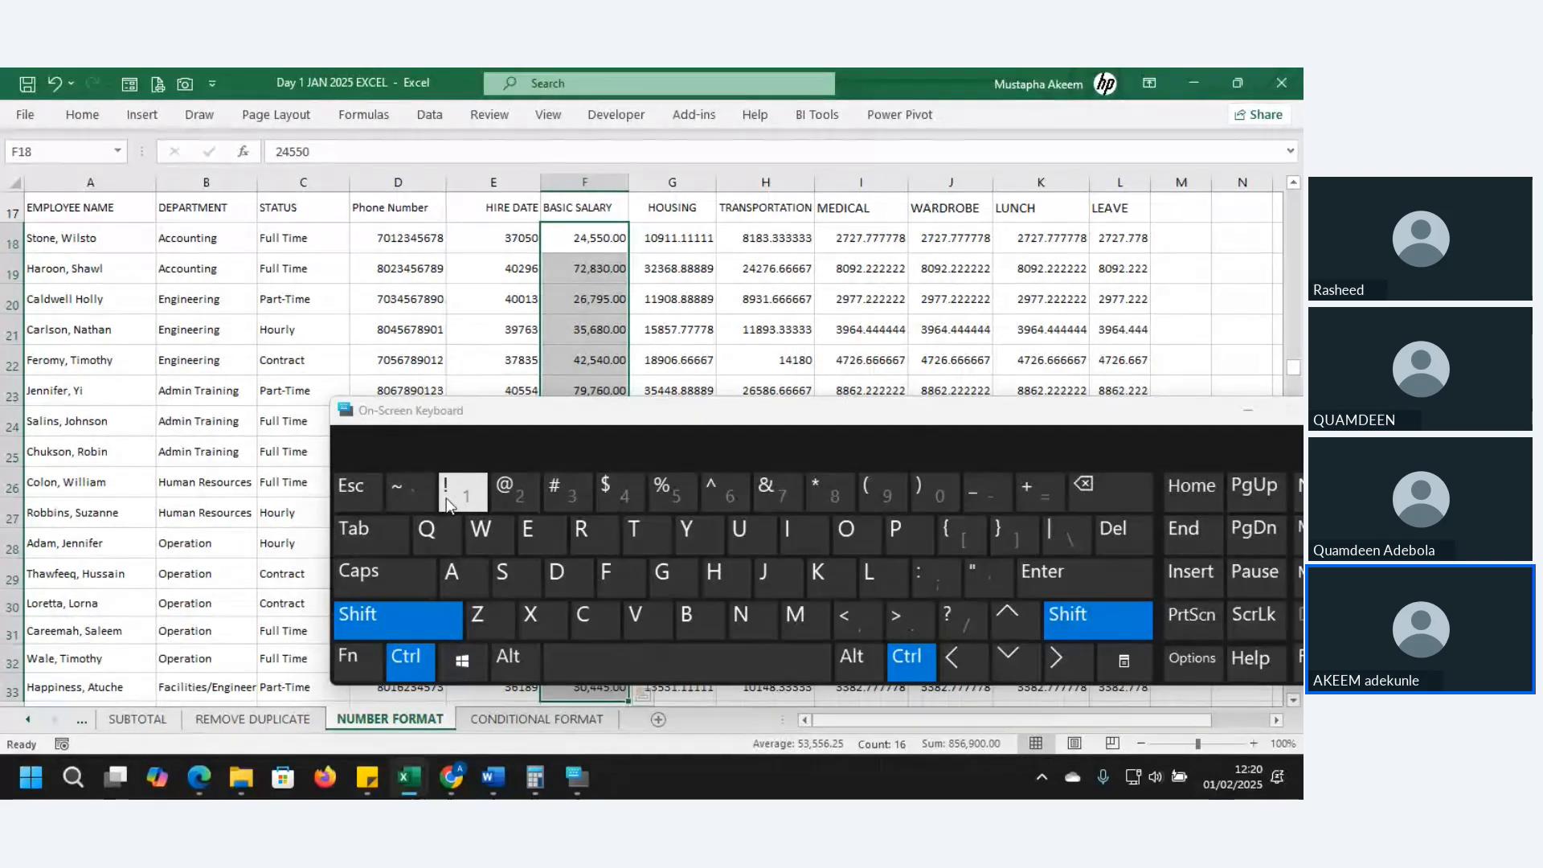
pyautogui.click(378, 615)
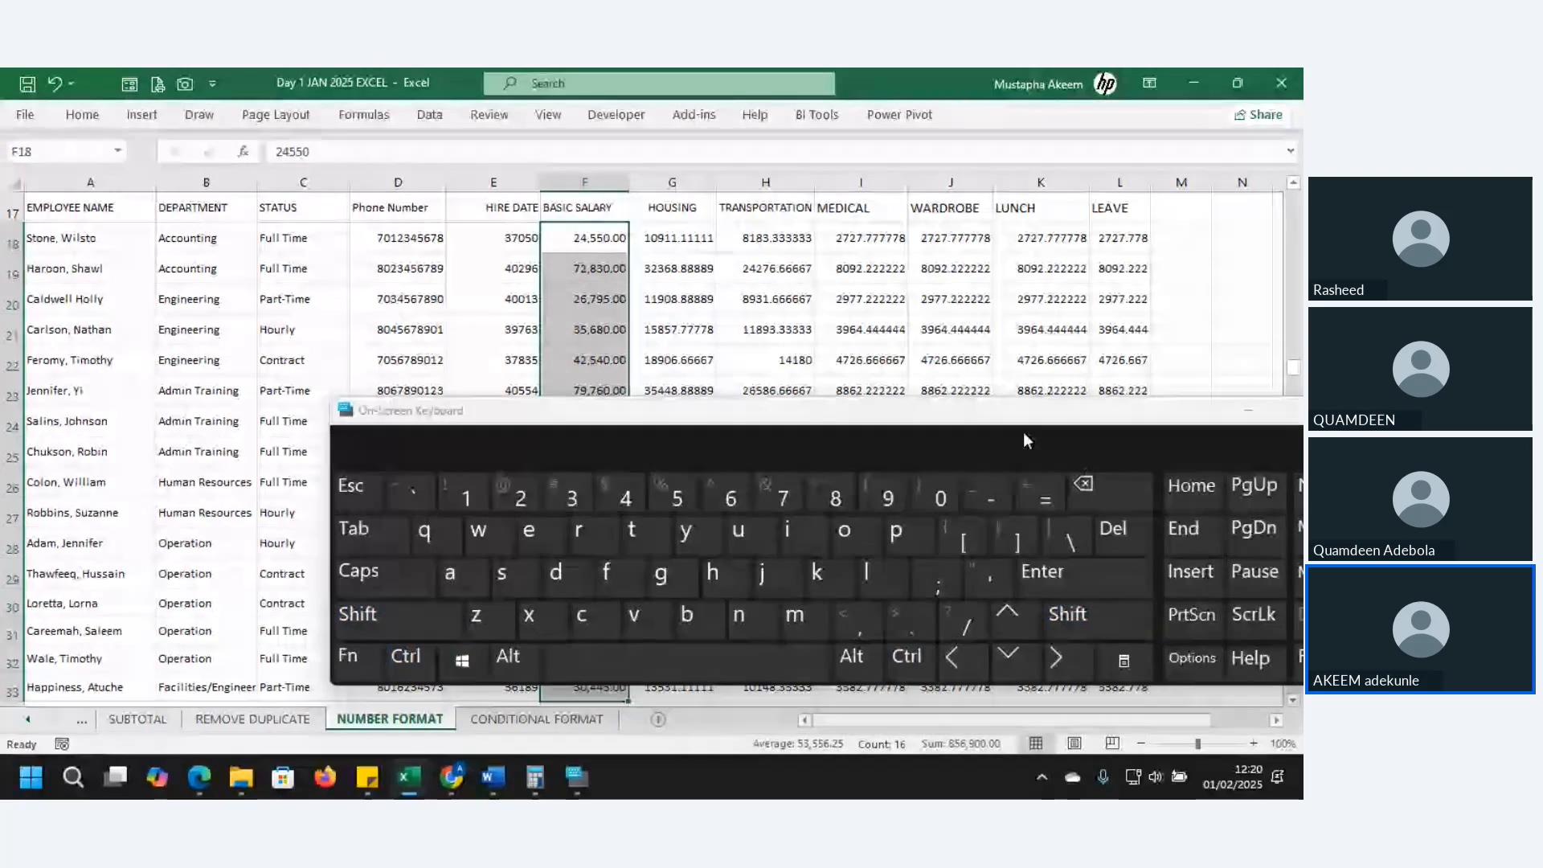
pyautogui.moveTo(1012, 416); pyautogui.dragTo(900, 559)
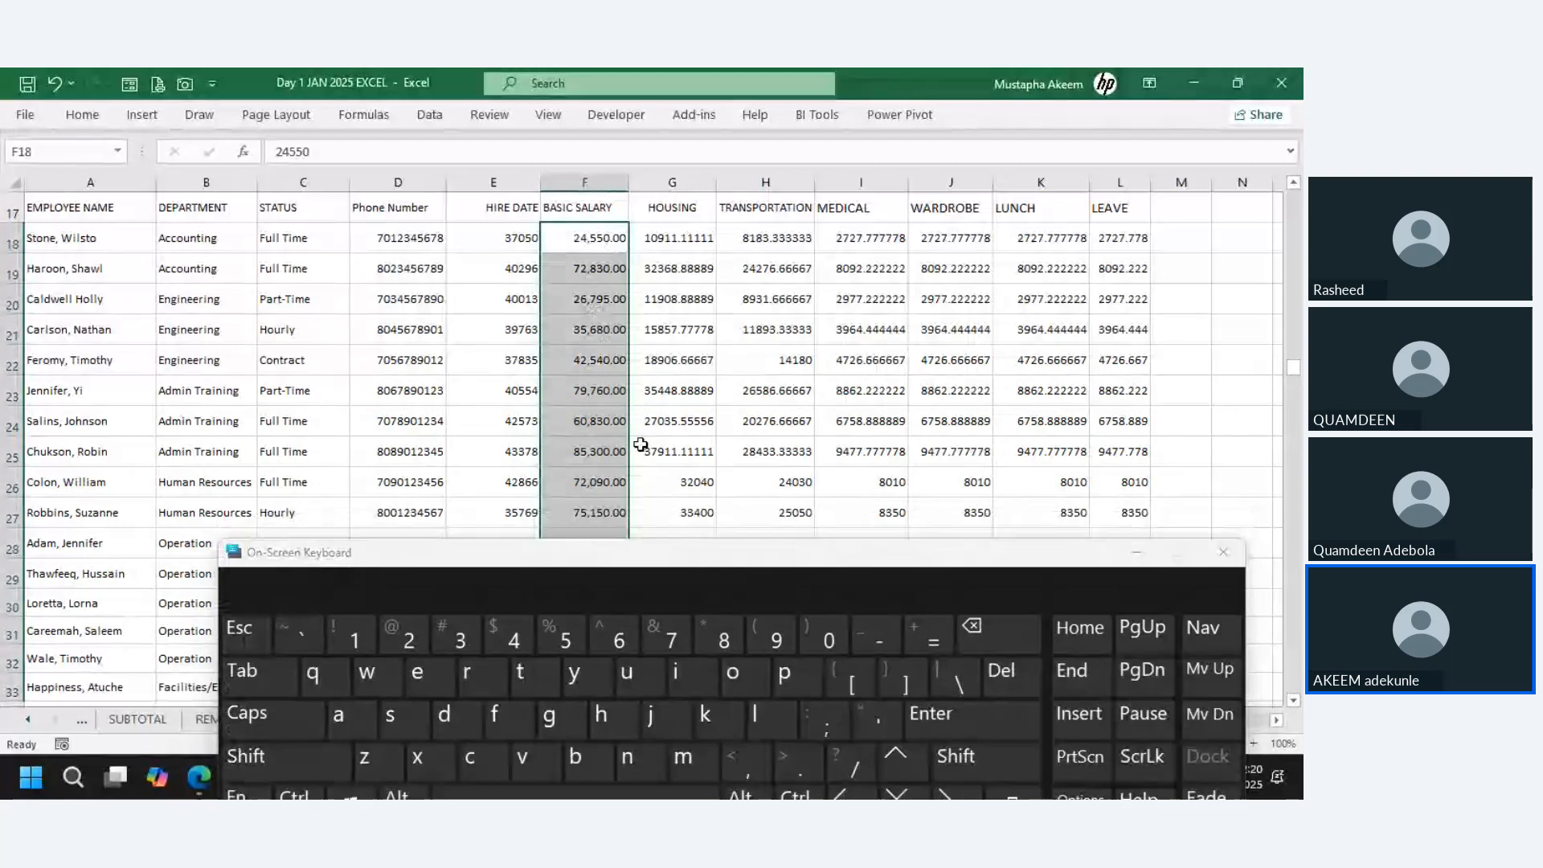
pyautogui.moveTo(675, 552); pyautogui.dragTo(687, 415)
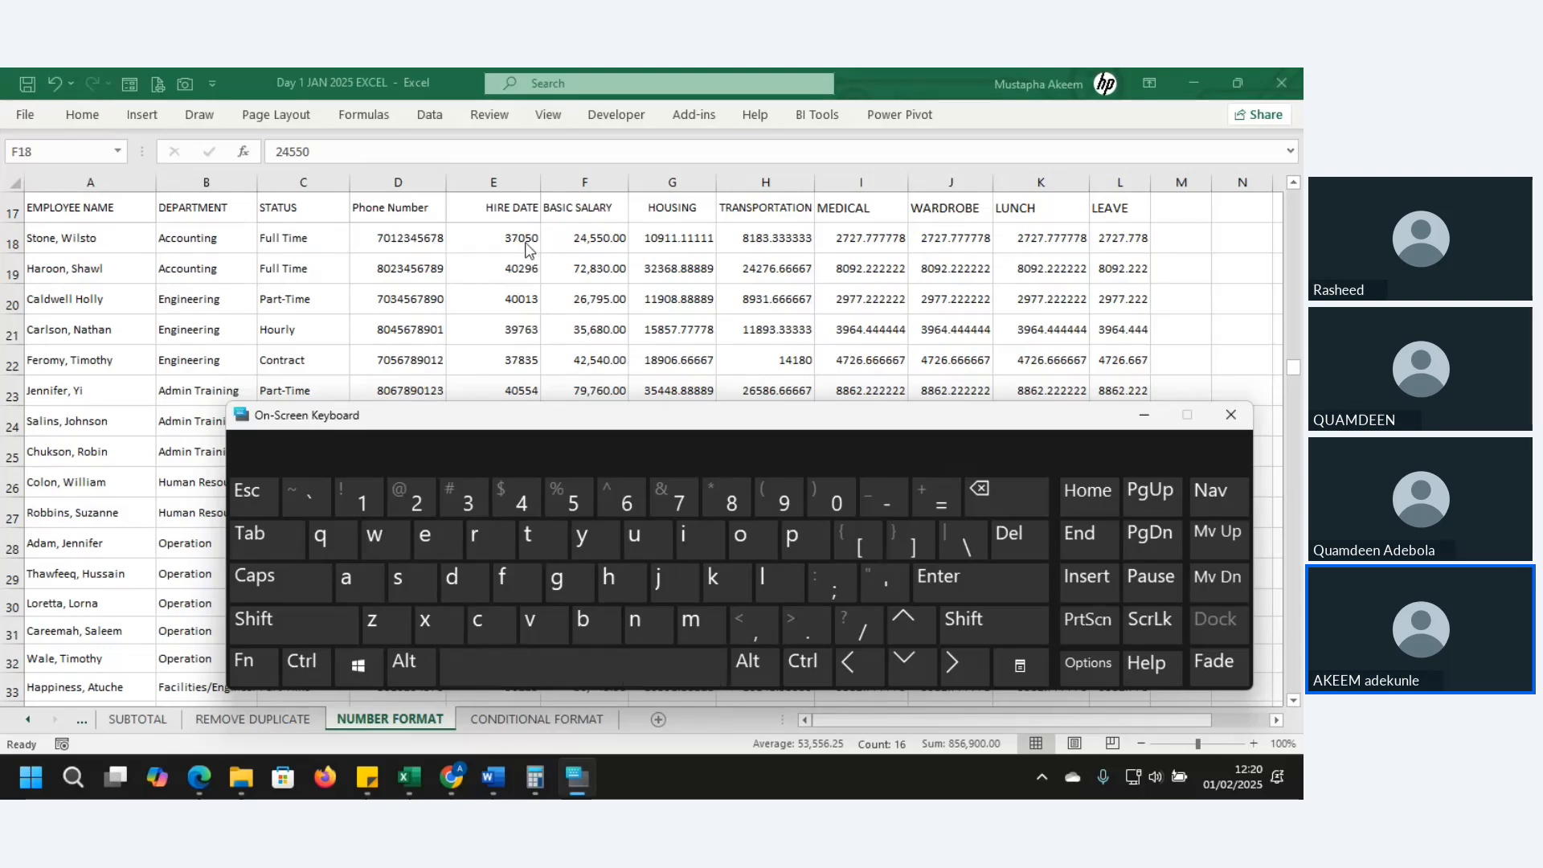
# - Apply Comma Style to G18:G33, giving HOUSING values like 10,911.11
pyautogui.click(663, 238)
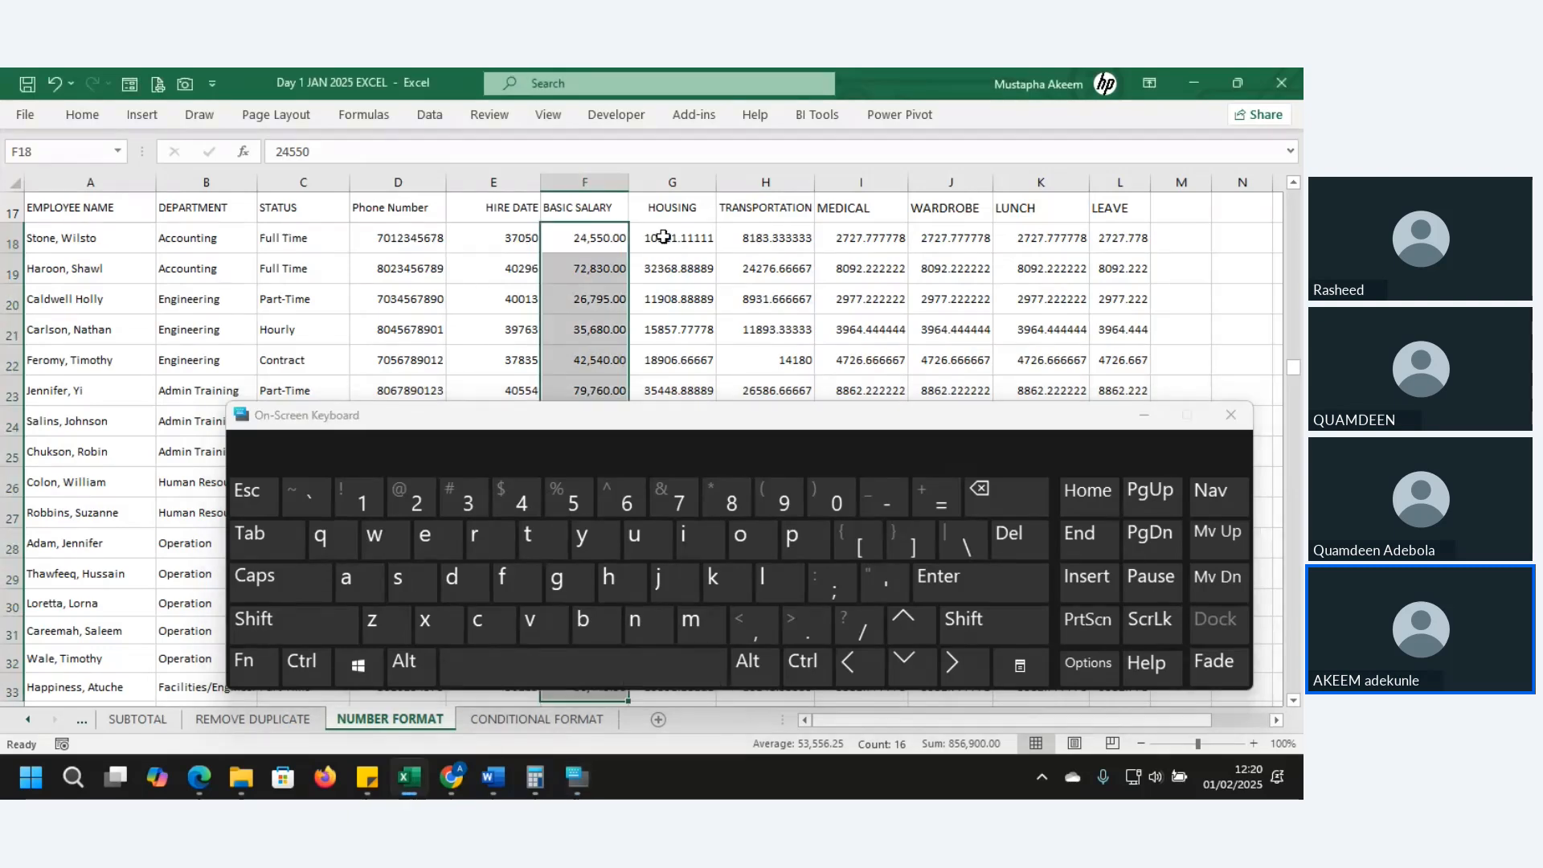
pyautogui.press('ctrl')
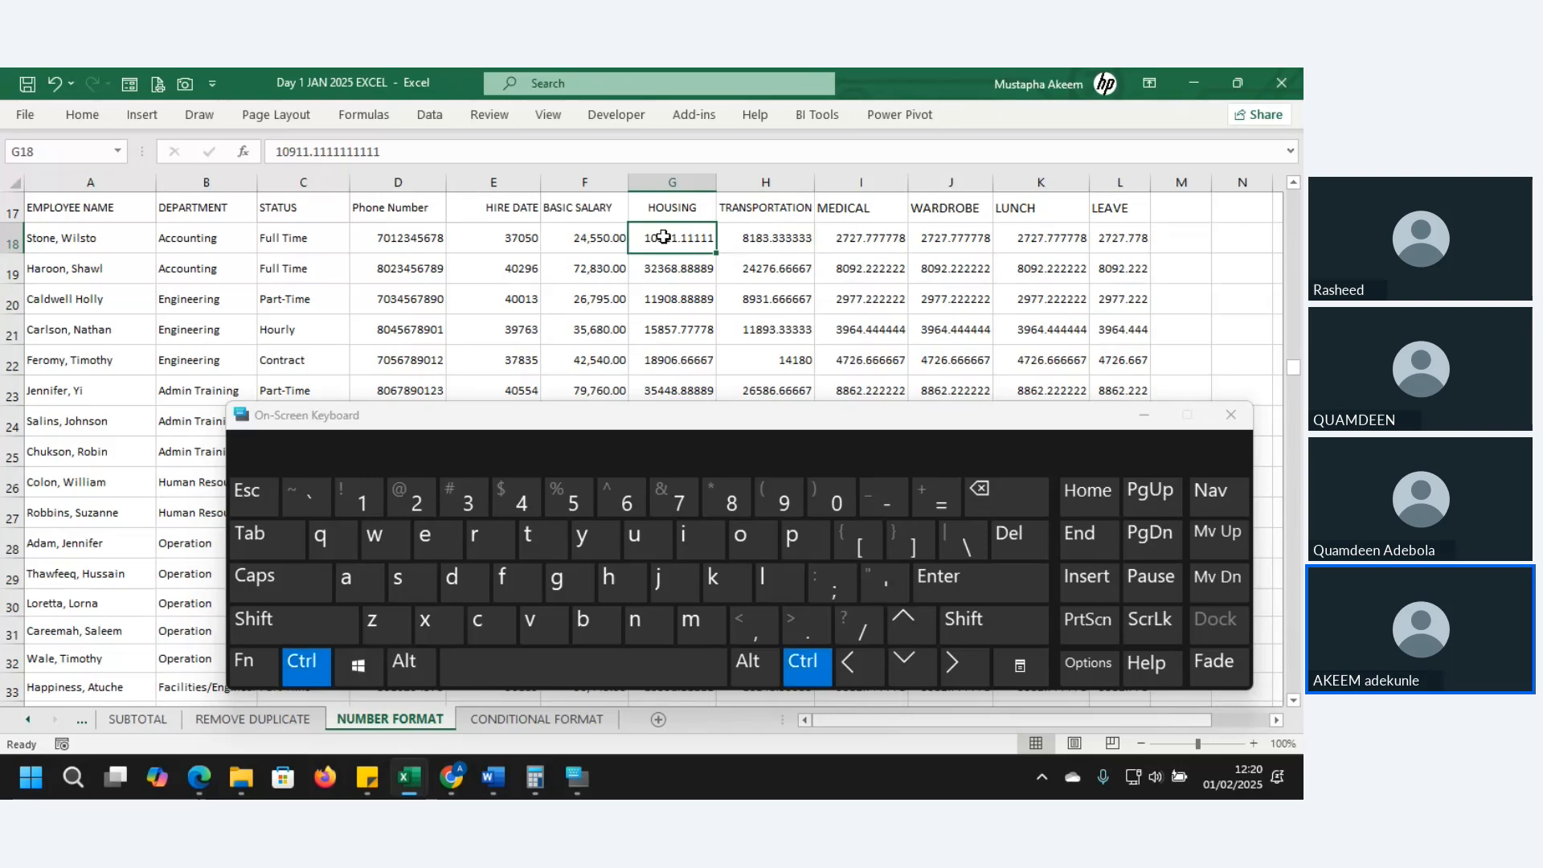
pyautogui.press('shift')
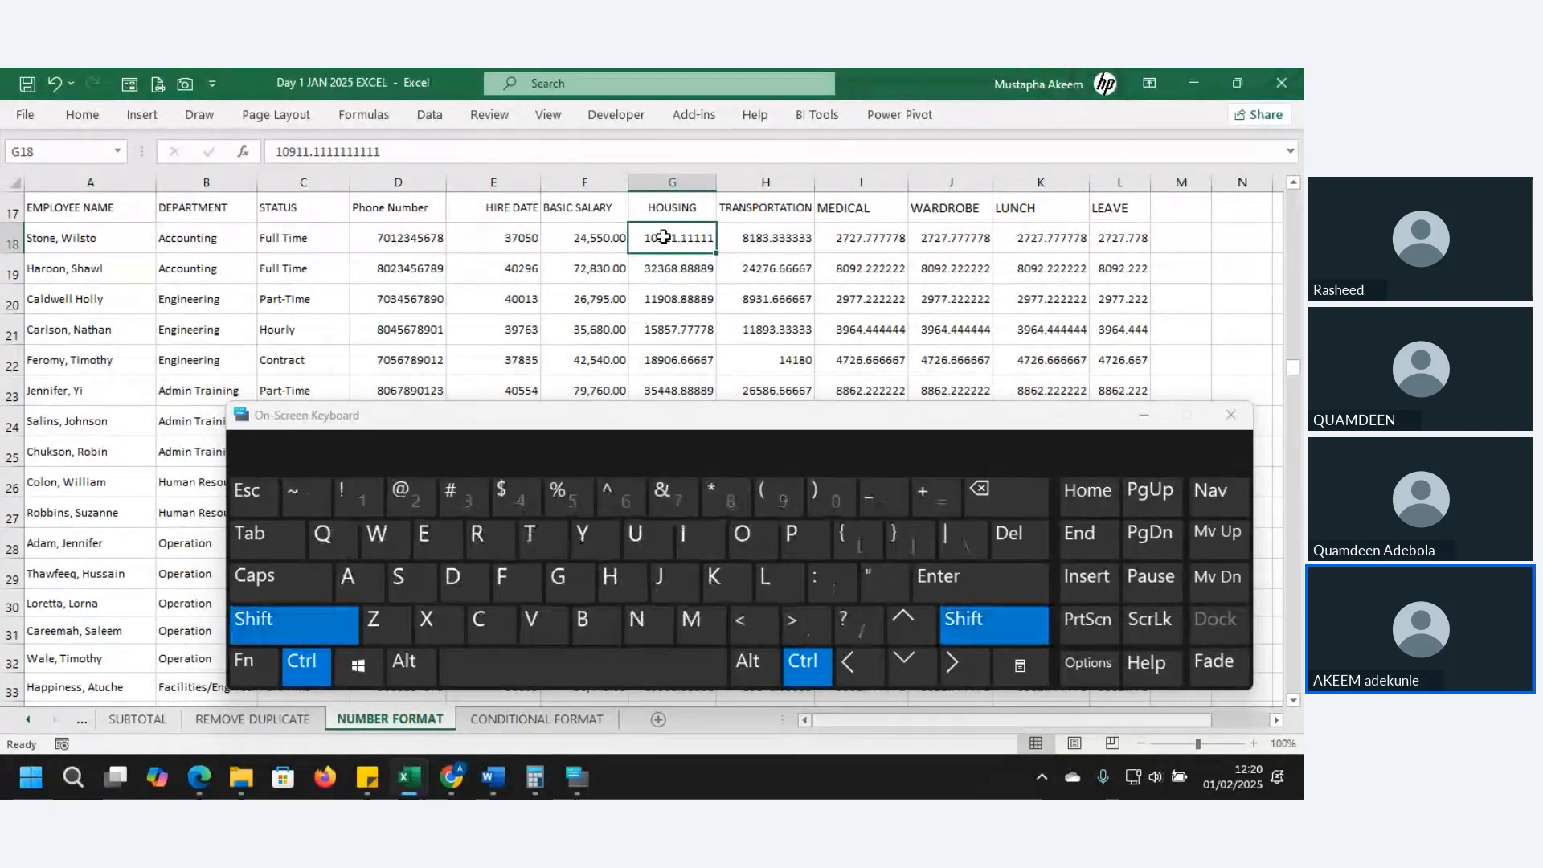
pyautogui.hotkey('ctrl', 'shift', 'Down')
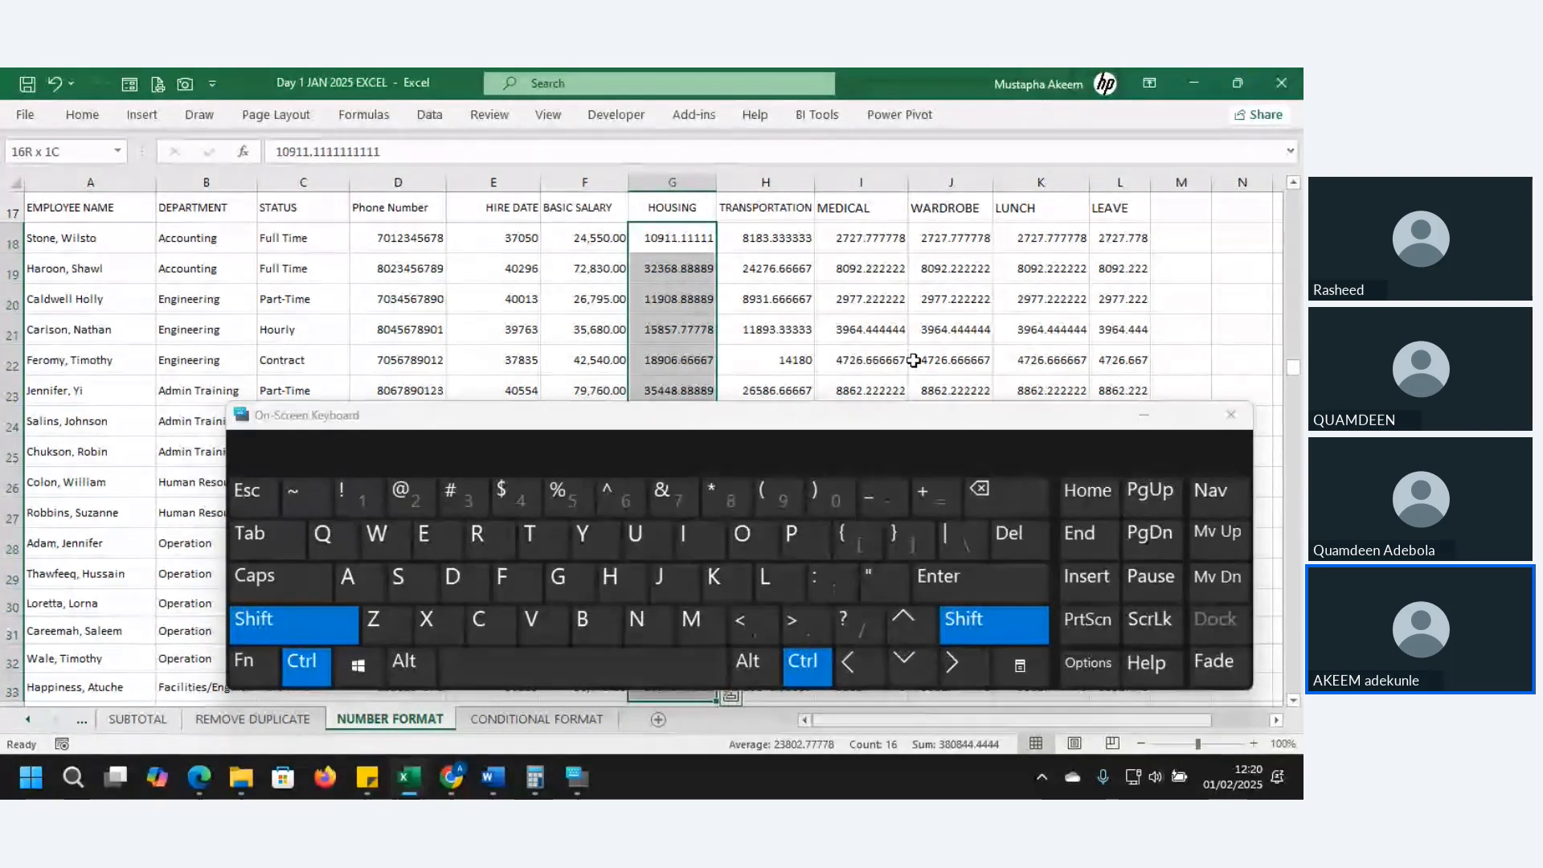
pyautogui.click(915, 664)
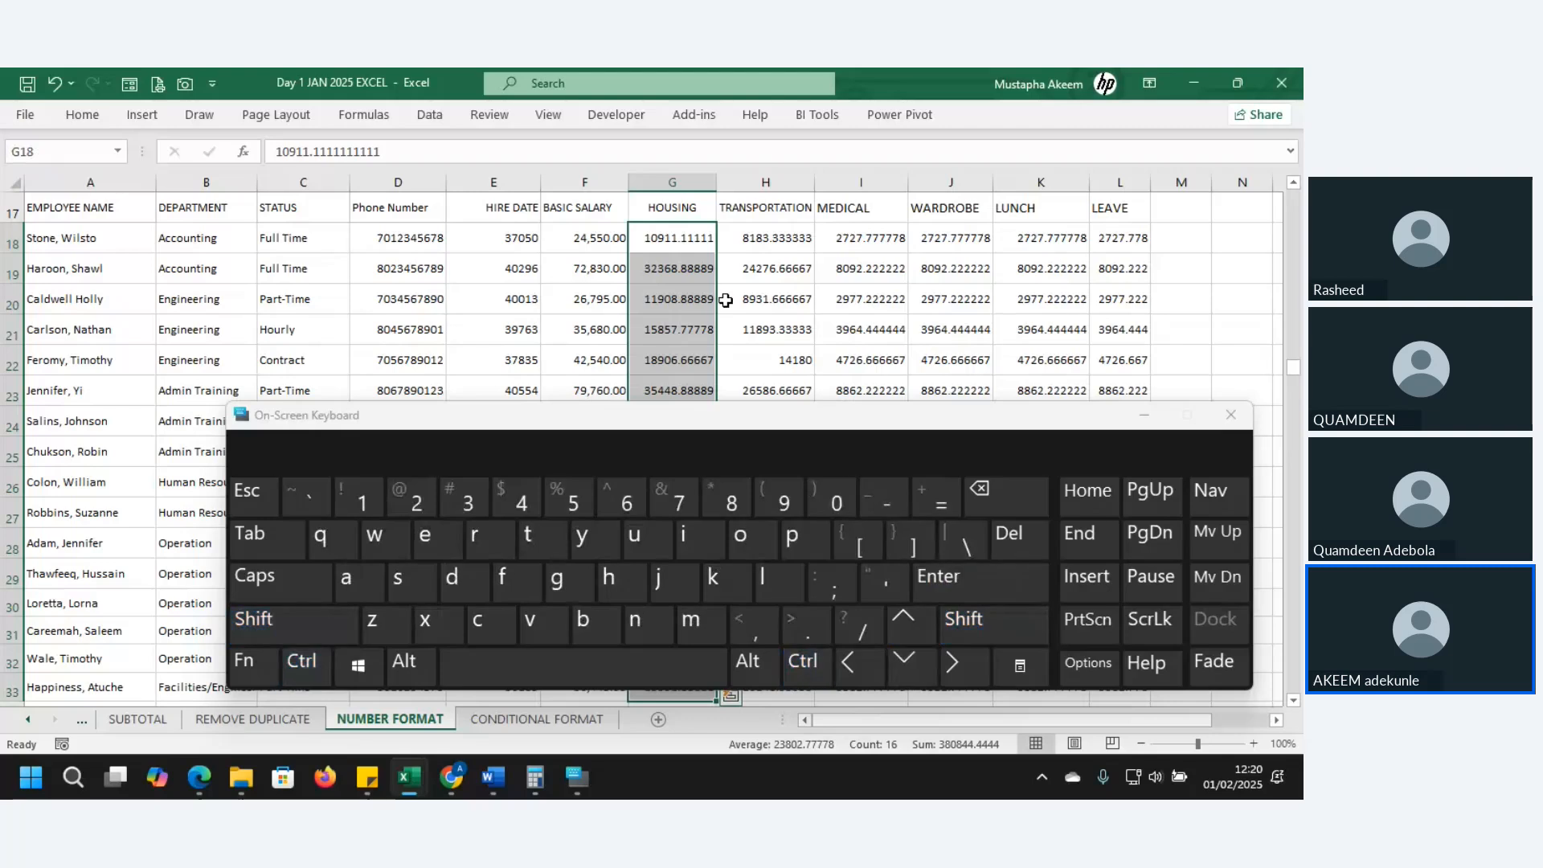
pyautogui.click(1145, 415)
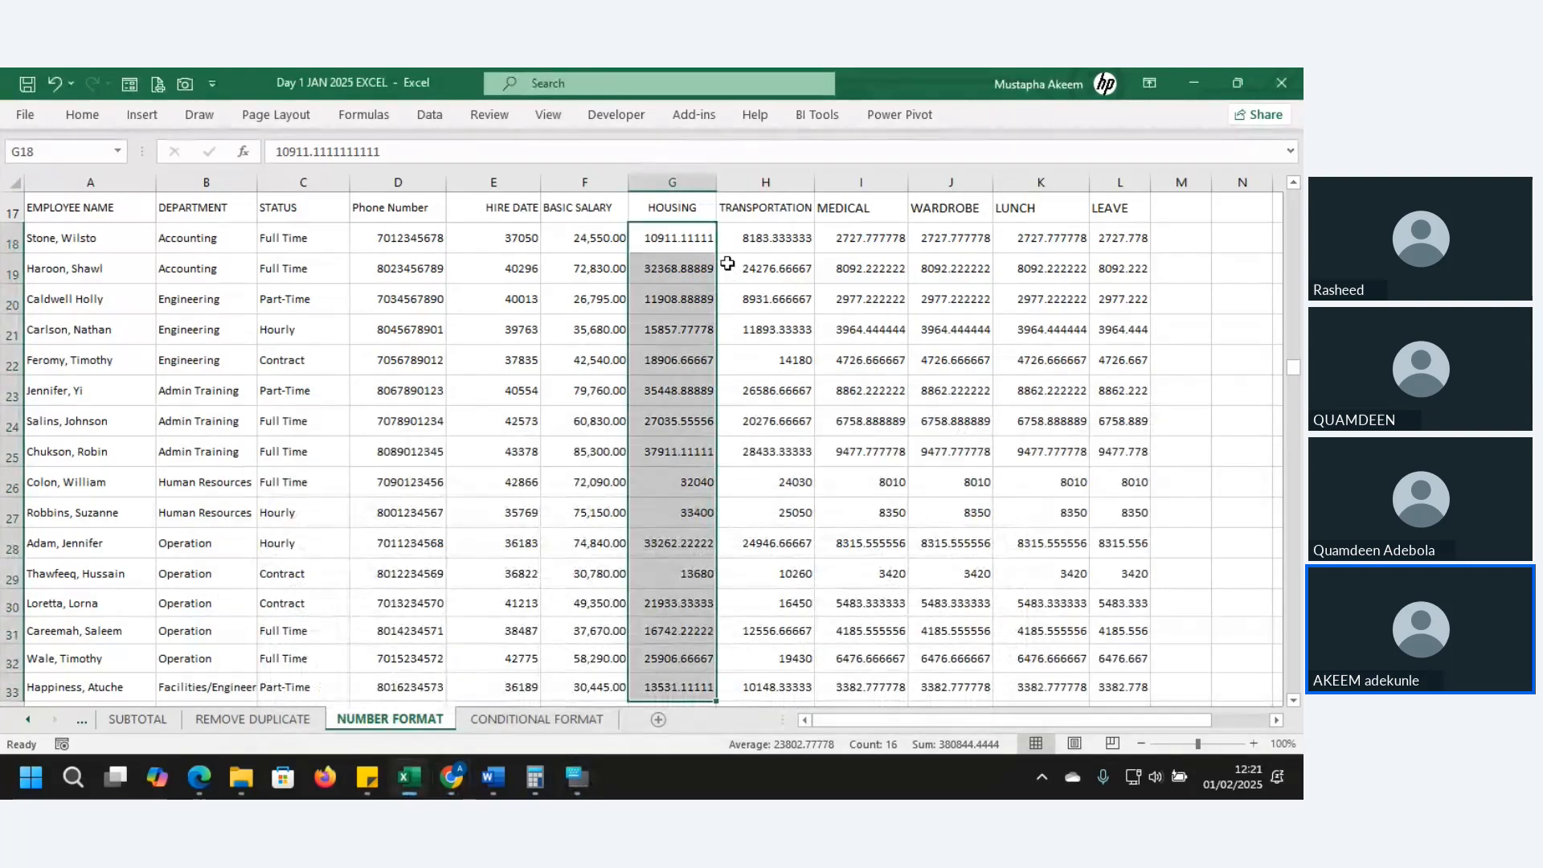
pyautogui.click(83, 115)
pyautogui.click(663, 176)
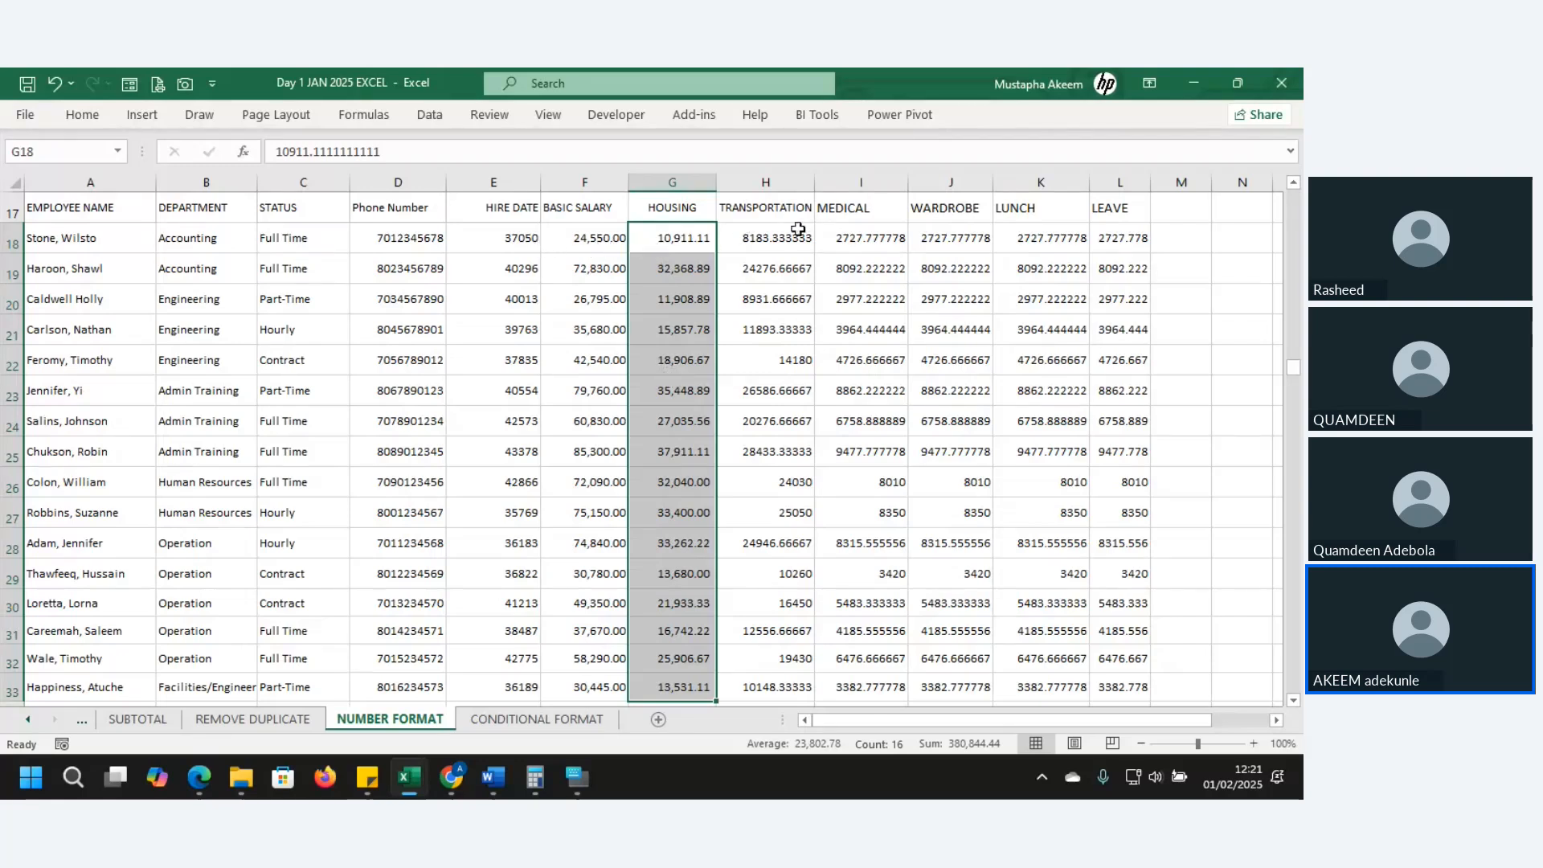
pyautogui.click(779, 235)
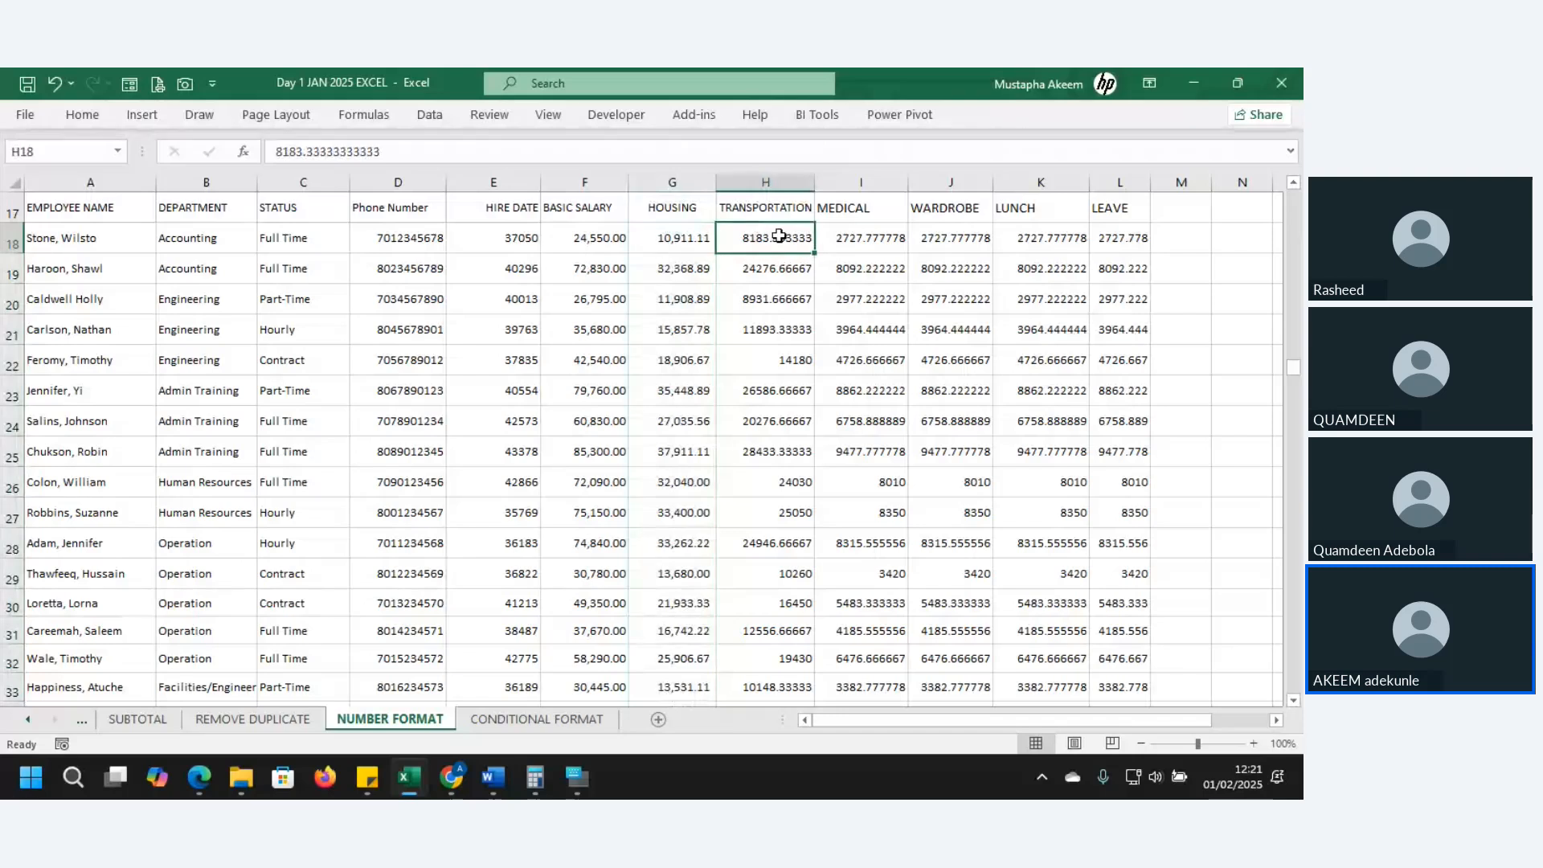
# - Select H18:H33, browse the Accounting and Number Format lists, then open Format Cells
pyautogui.hotkey('ctrl', 'shift', 'Down')
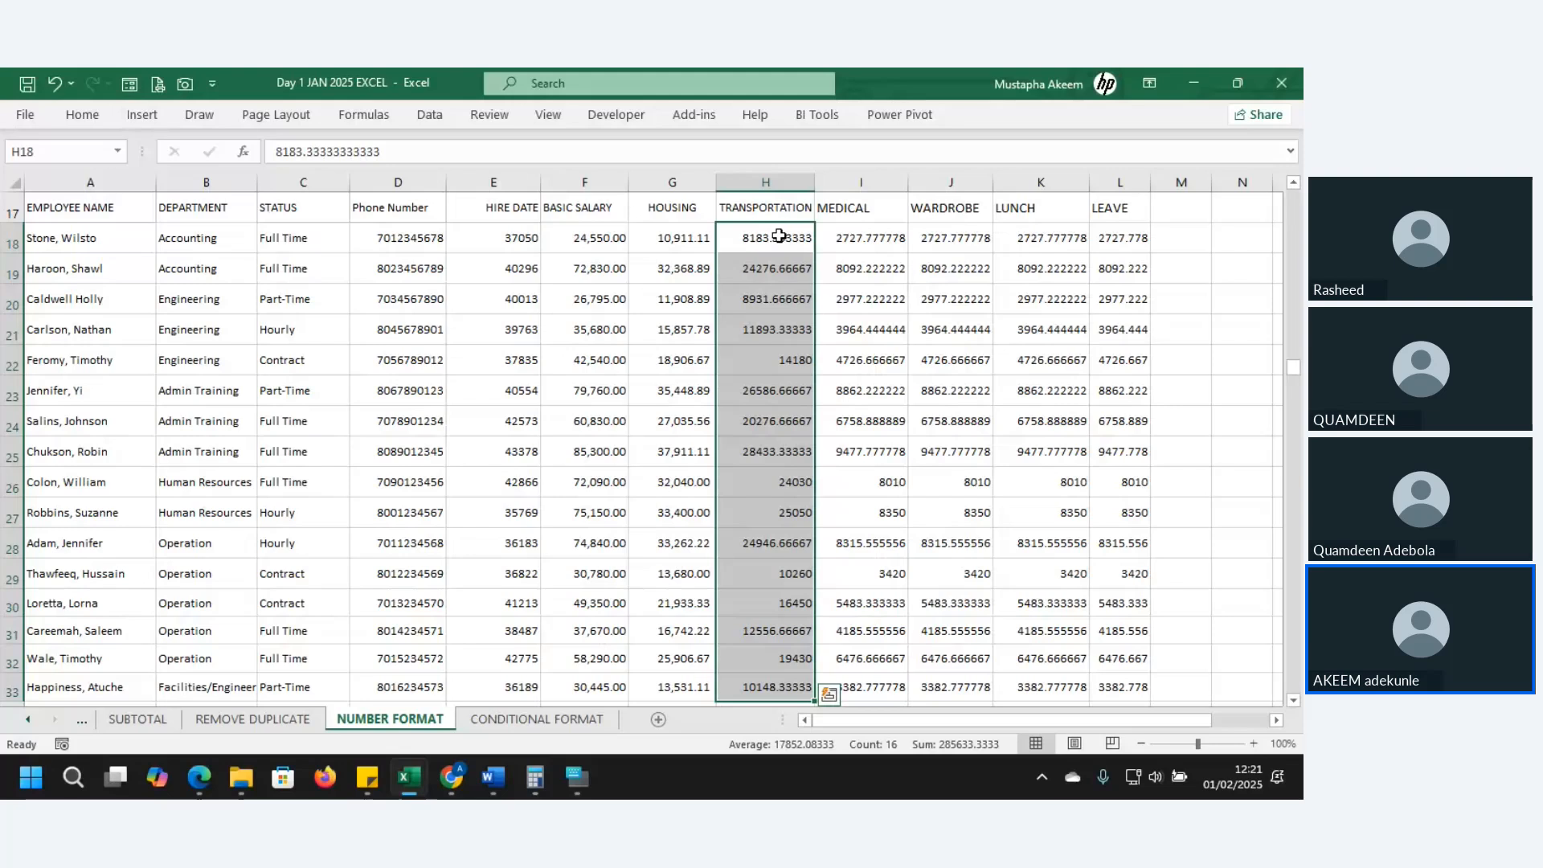
pyautogui.click(80, 125)
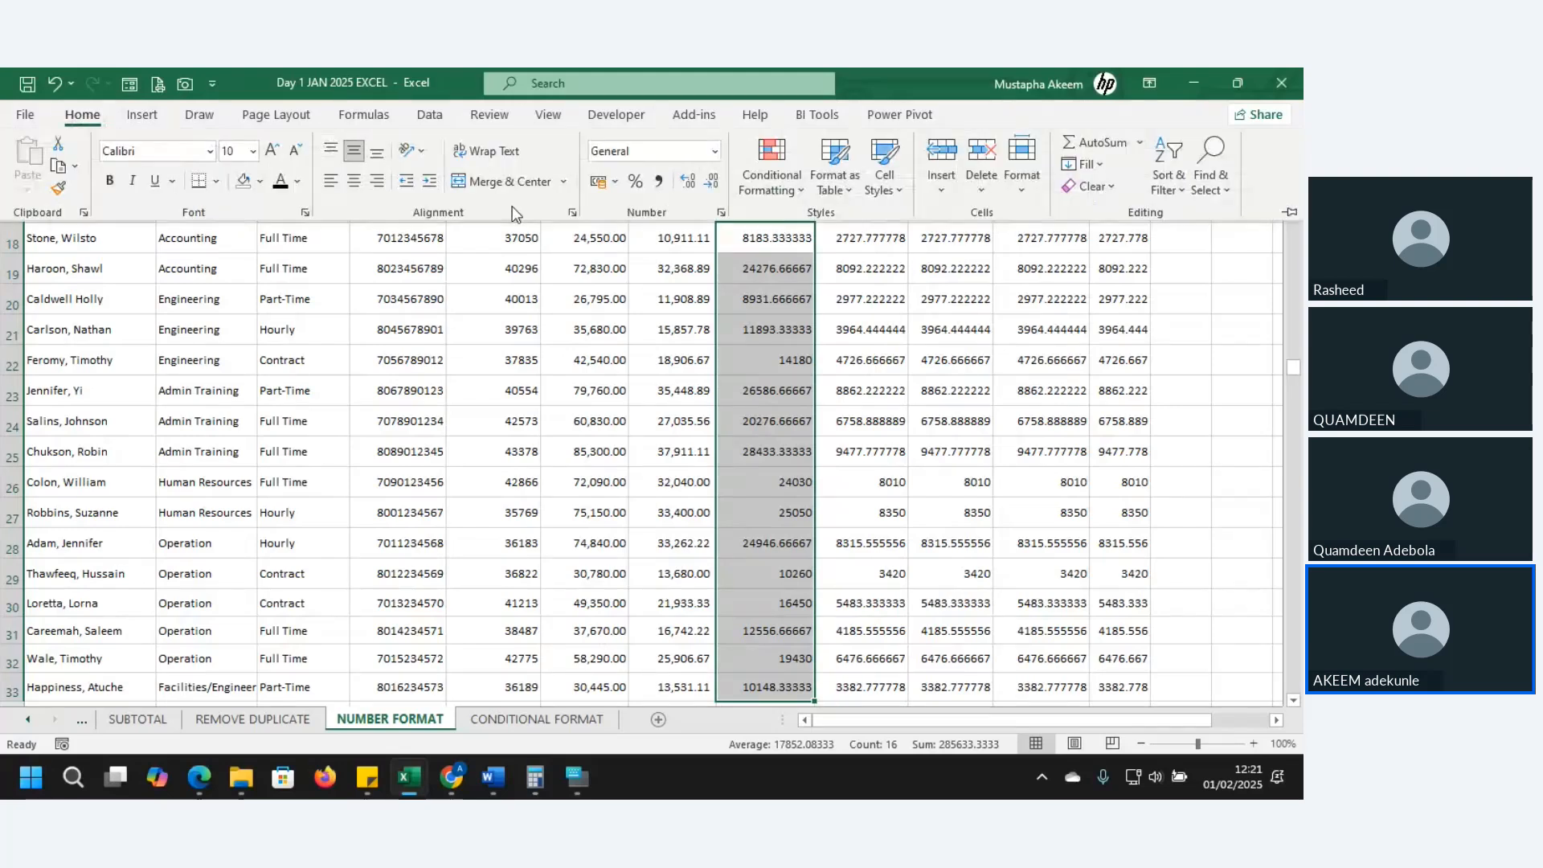
pyautogui.click(615, 182)
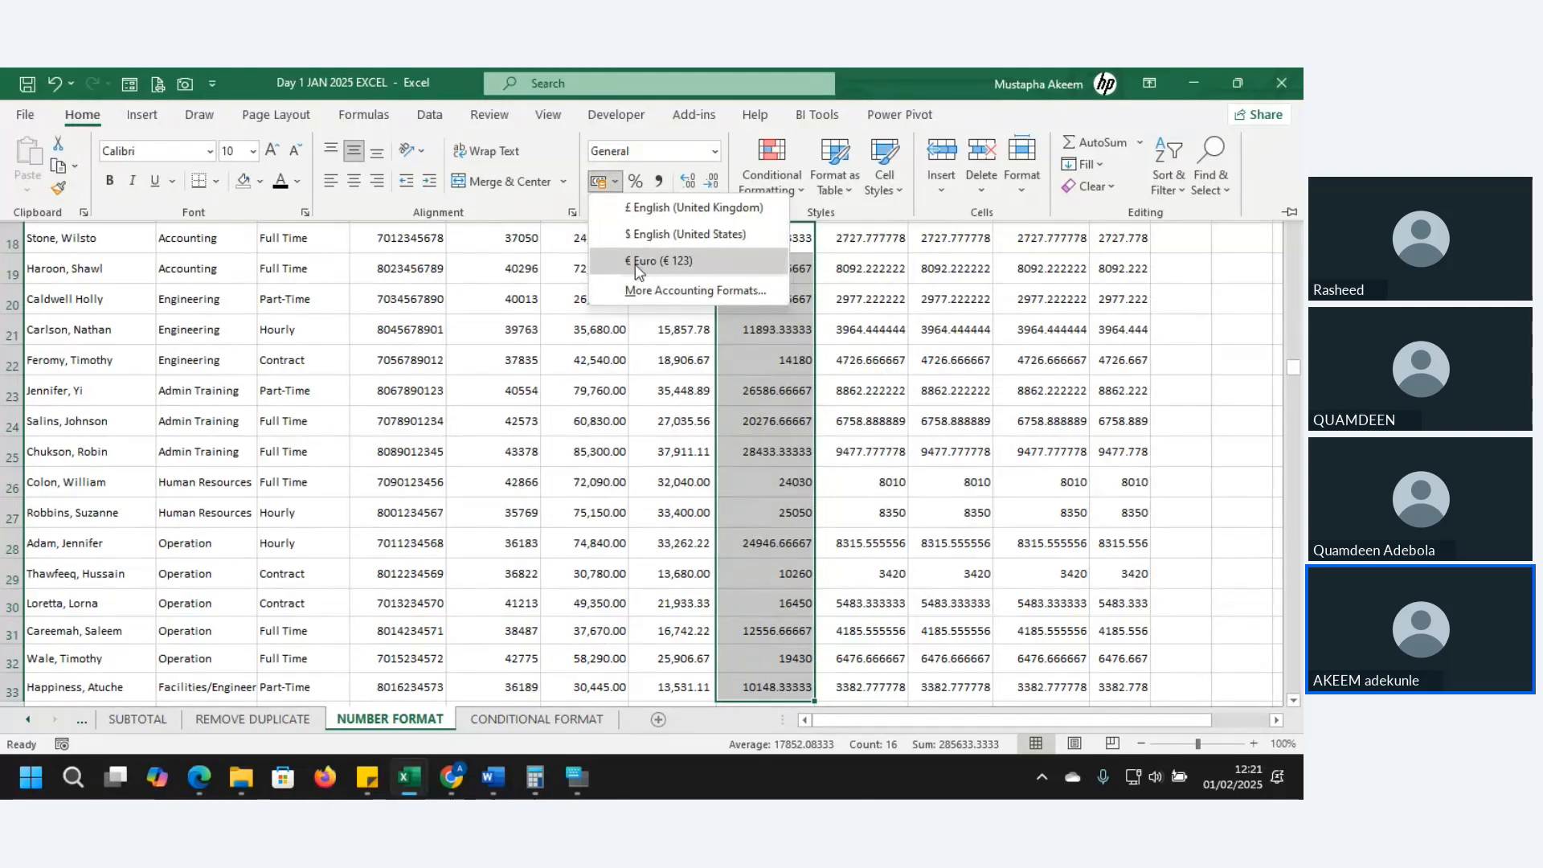
pyautogui.click(712, 154)
pyautogui.click(712, 154)
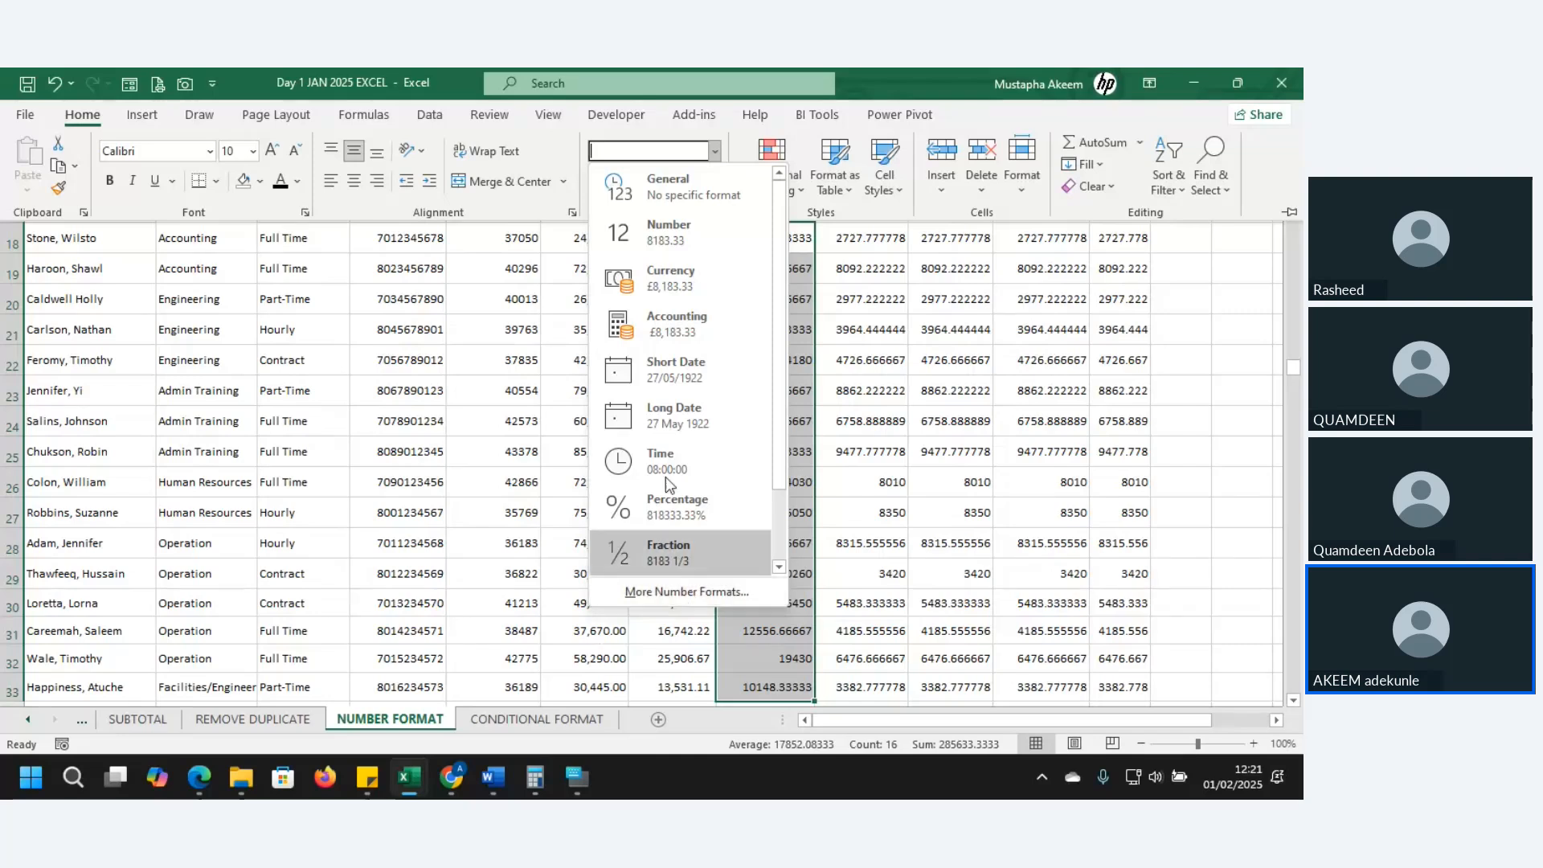
pyautogui.click(694, 114)
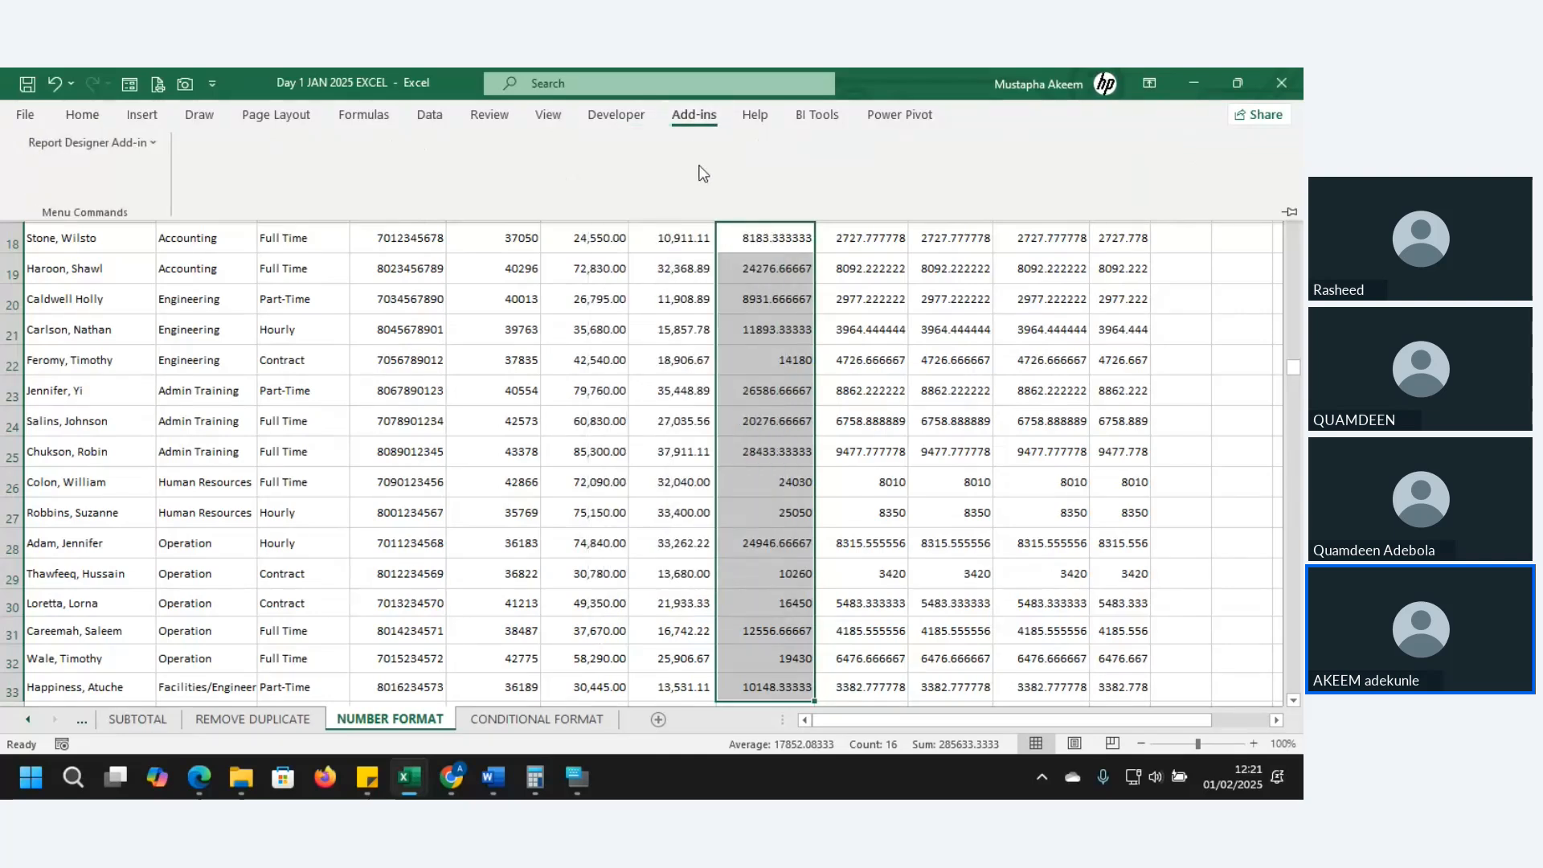
pyautogui.click(80, 119)
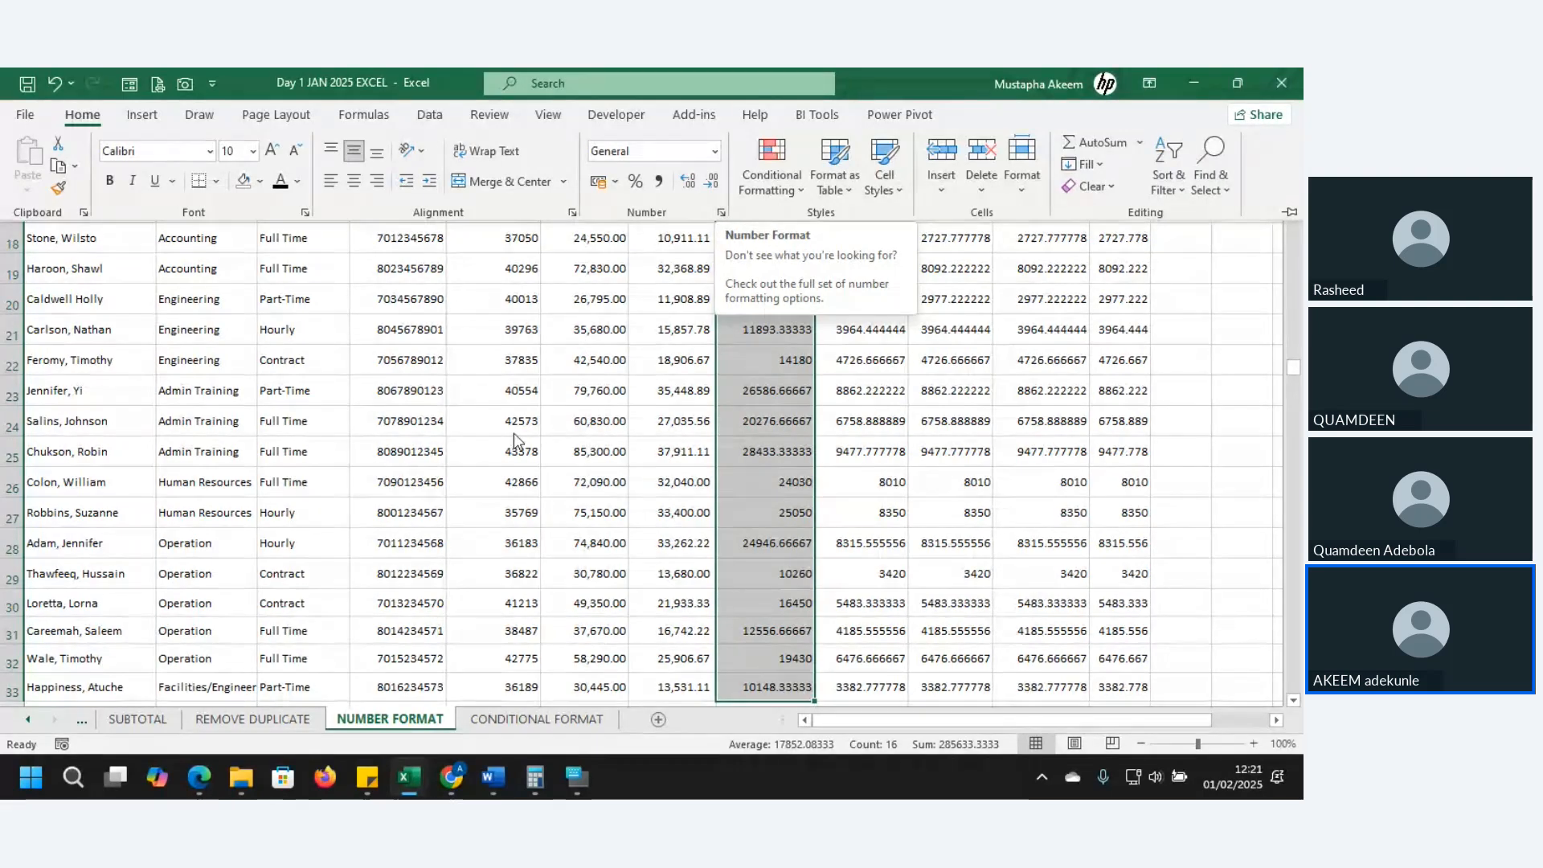
pyautogui.hotkey('ctrl', '1')
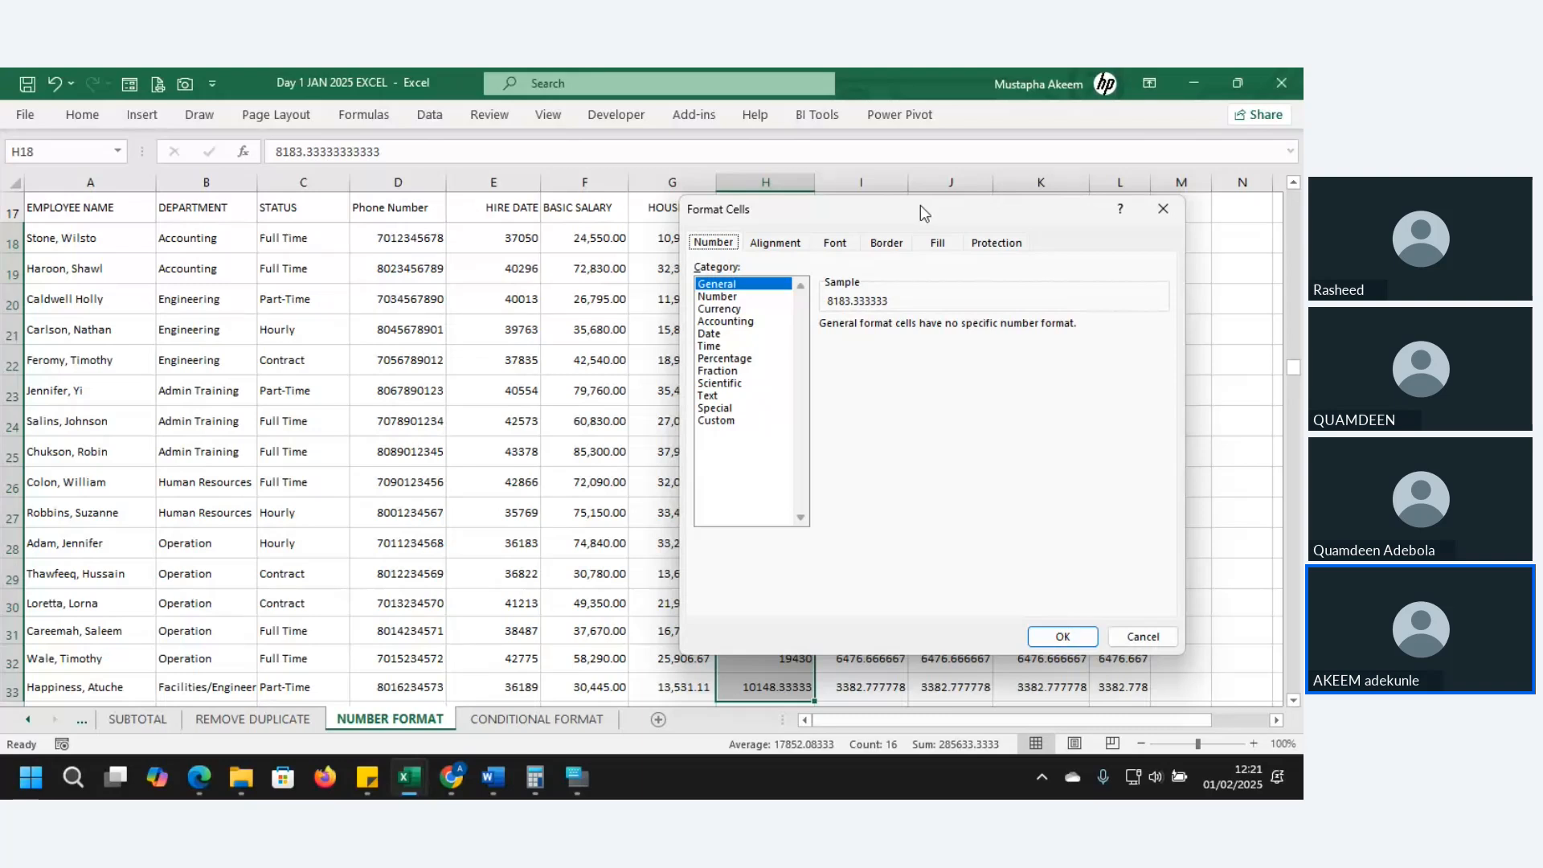
# - Format H18:H33 as Currency with the ₦ Yoruba symbol and two decimals
pyautogui.moveTo(921, 213); pyautogui.dragTo(377, 197)
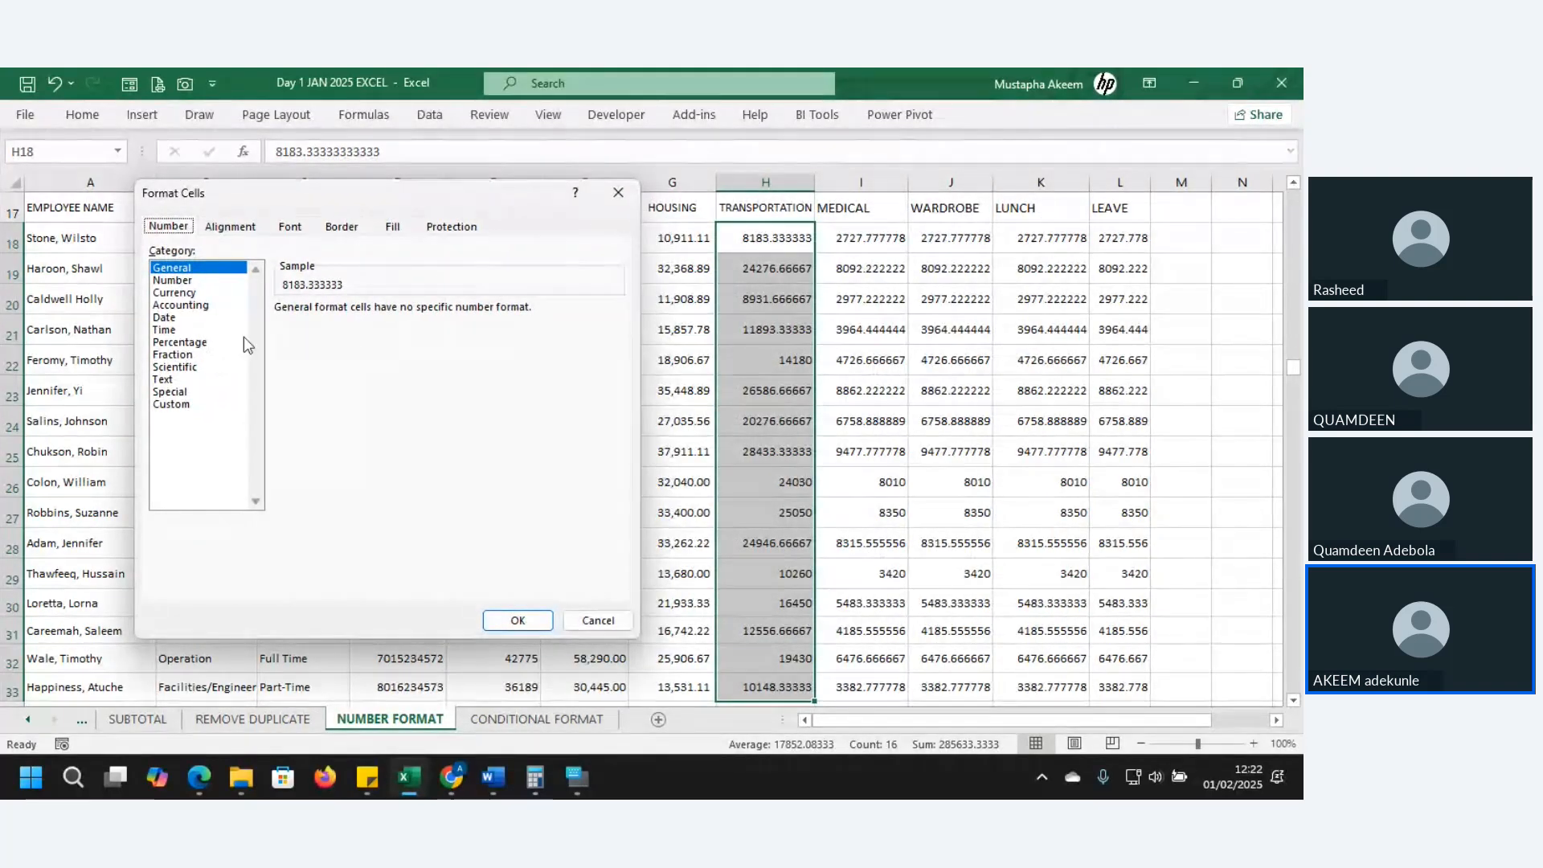
pyautogui.click(172, 295)
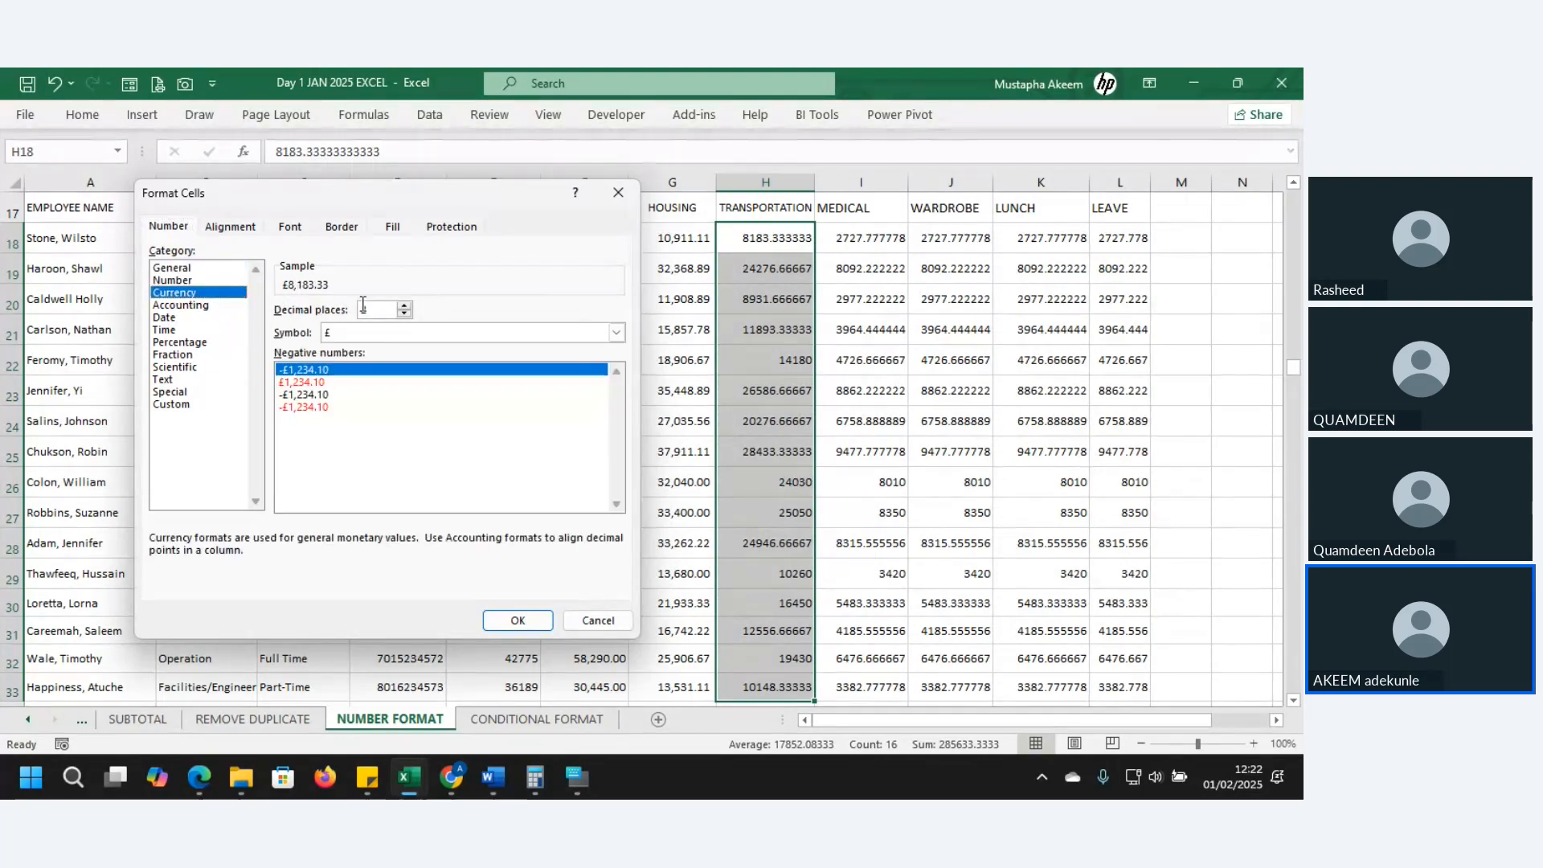
pyautogui.click(617, 332)
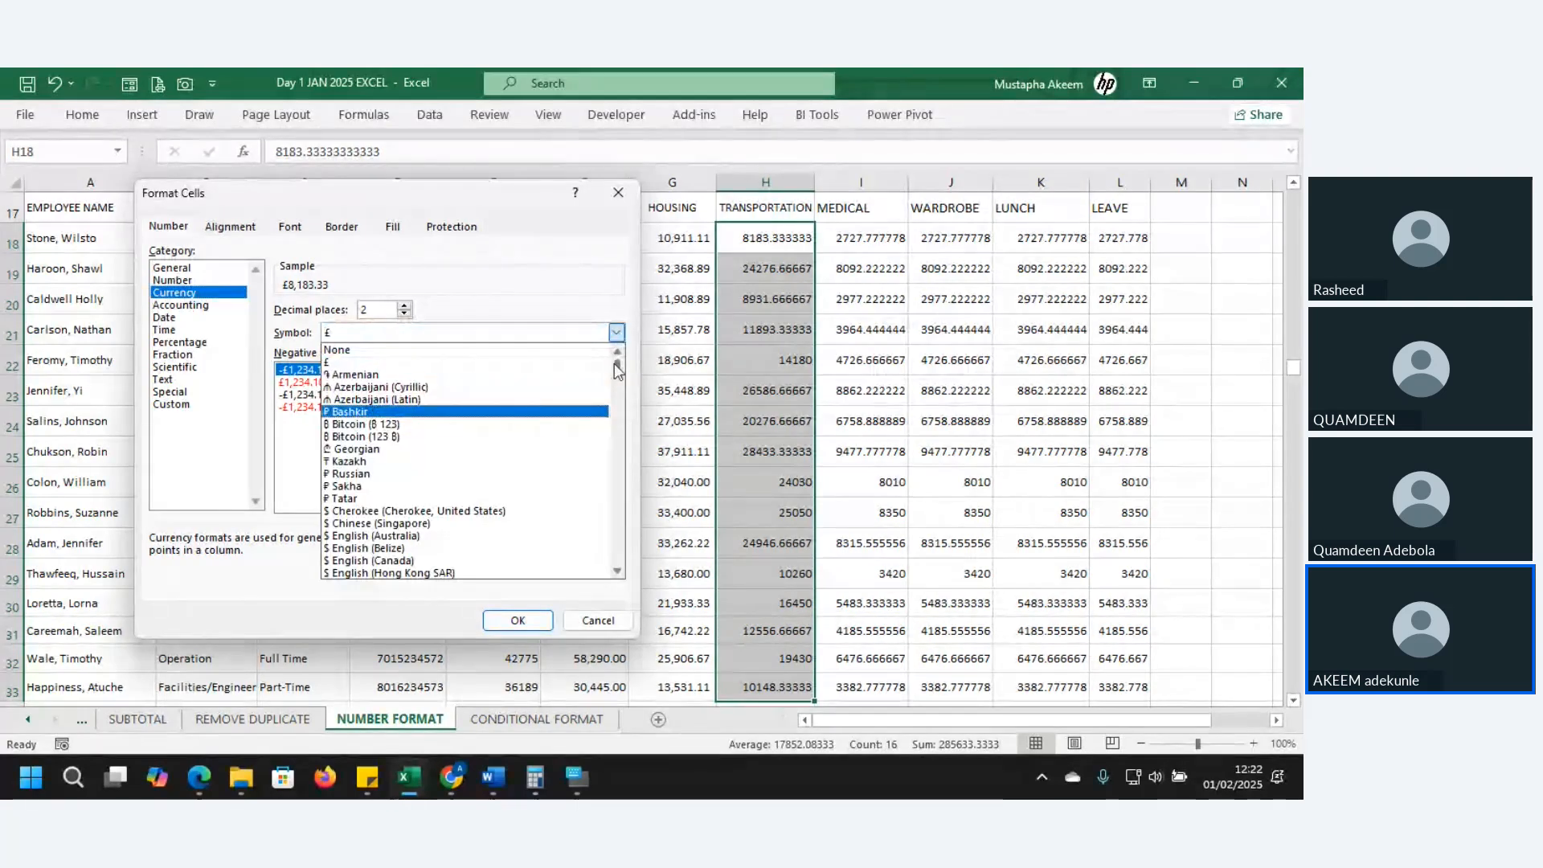
pyautogui.scroll(-20, 442, 512)
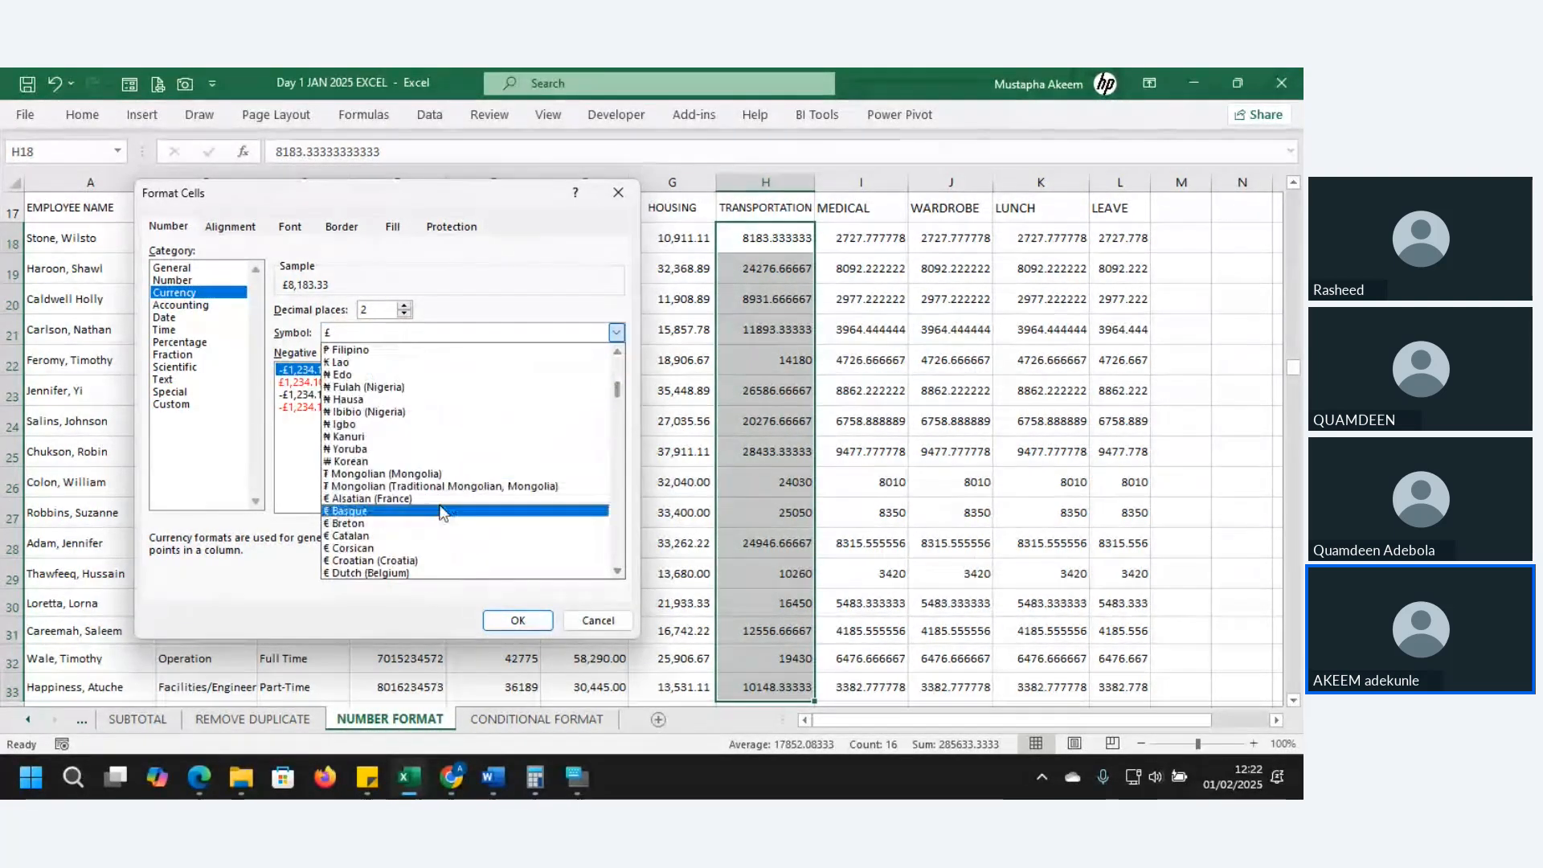
pyautogui.click(427, 449)
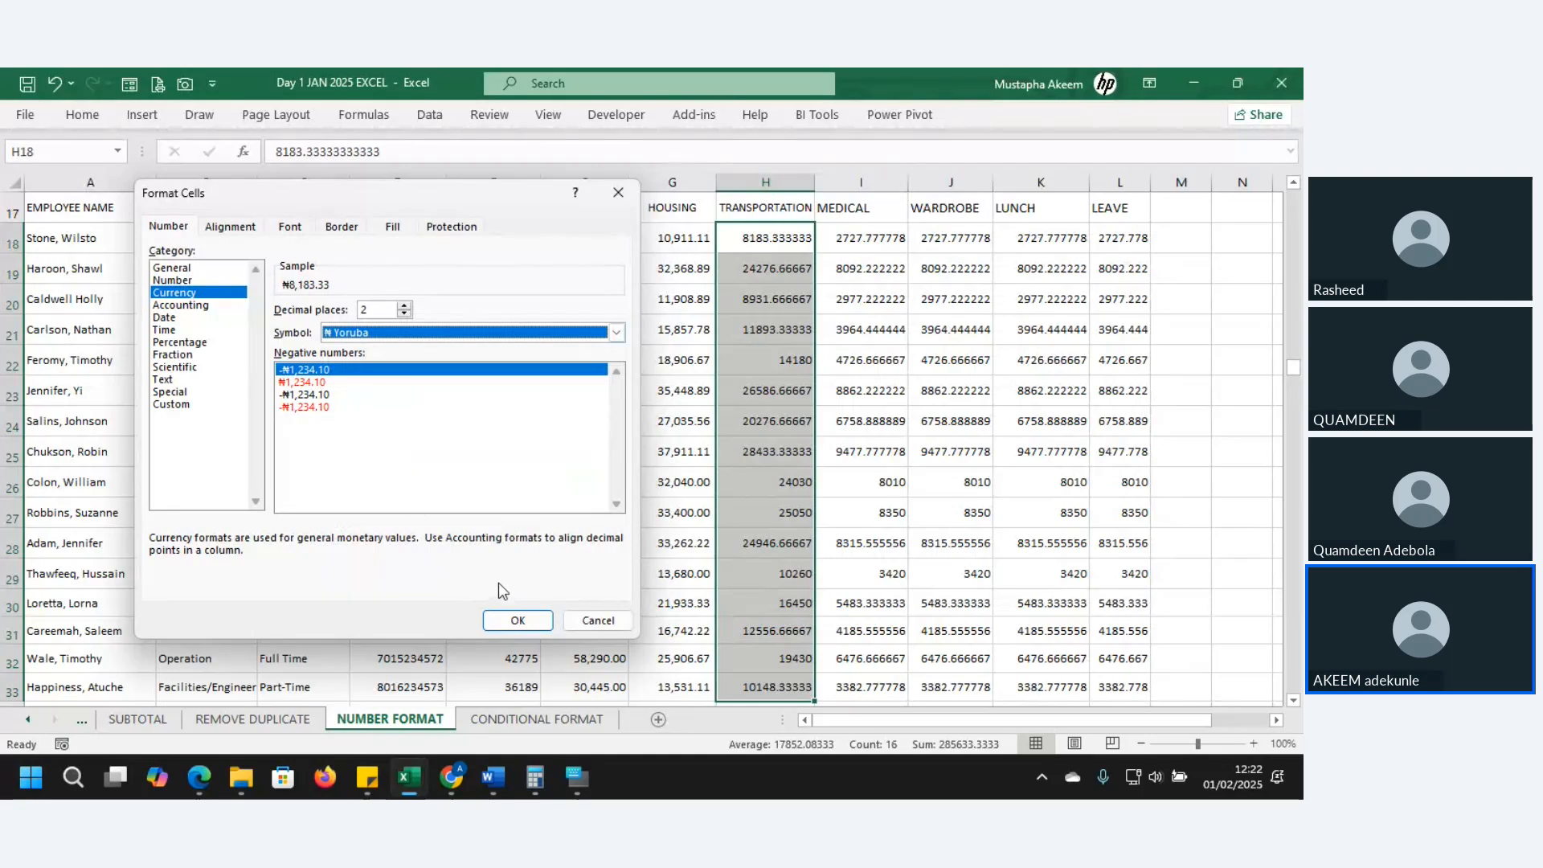
pyautogui.click(518, 621)
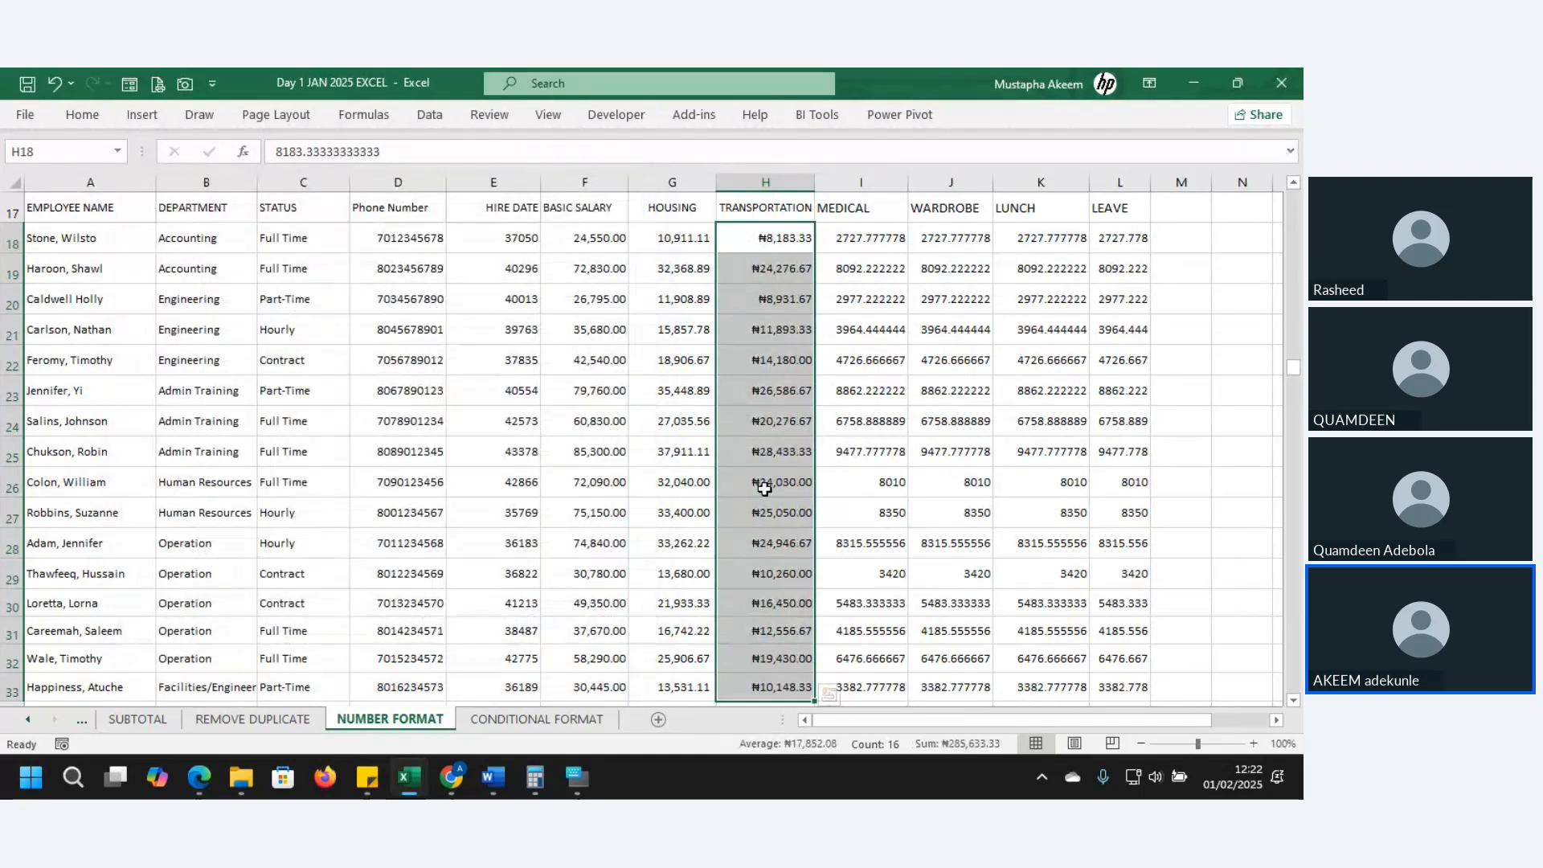
# - Check the naira-formatted TRANSPORTATION values, then select the MEDICAL values I18:I33
pyautogui.click(803, 369)
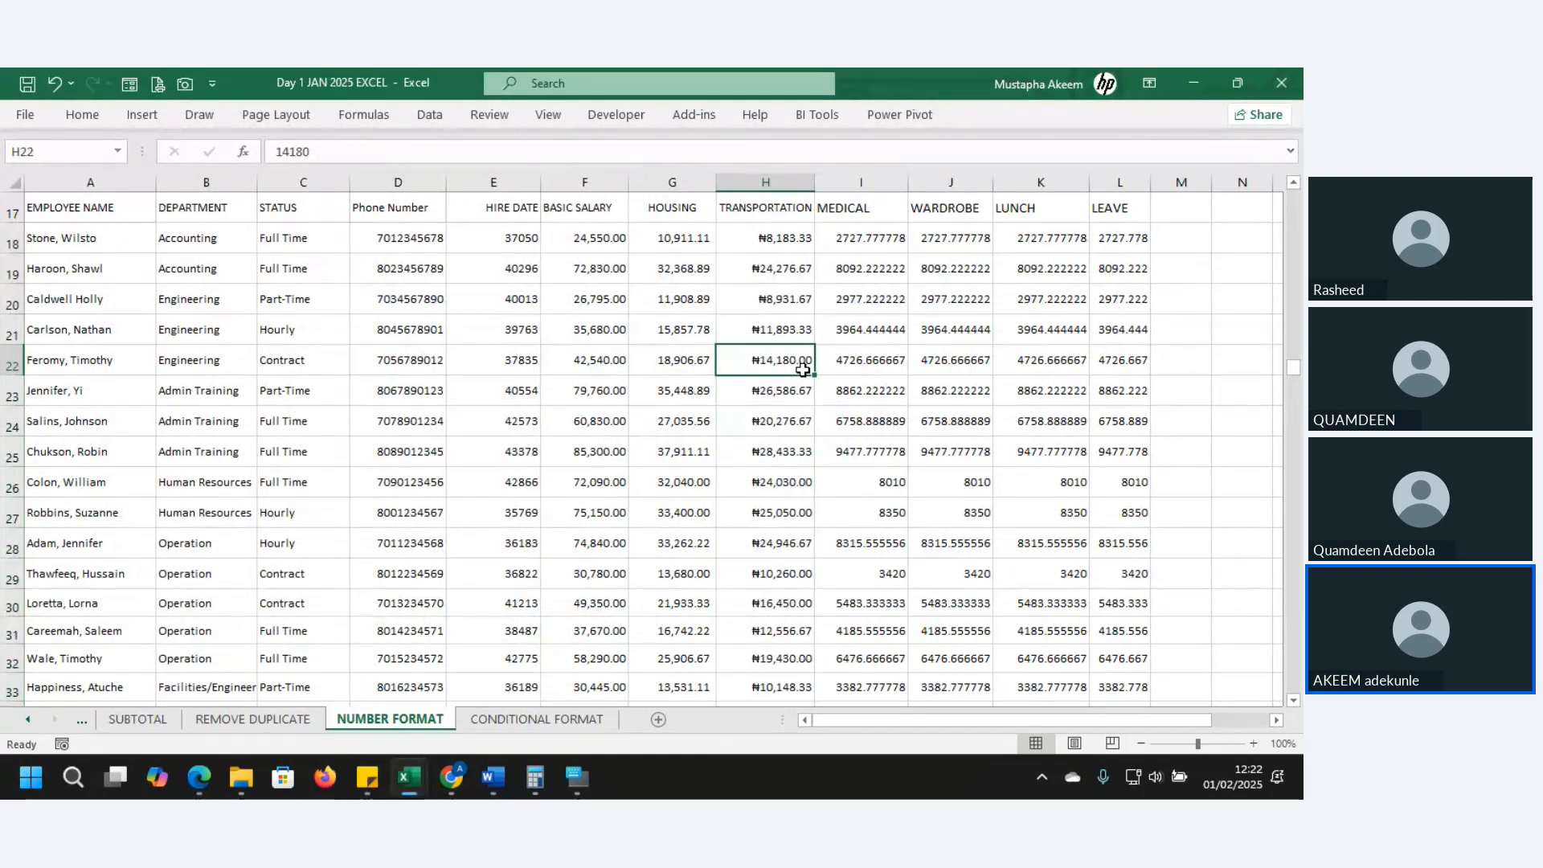
pyautogui.click(778, 236)
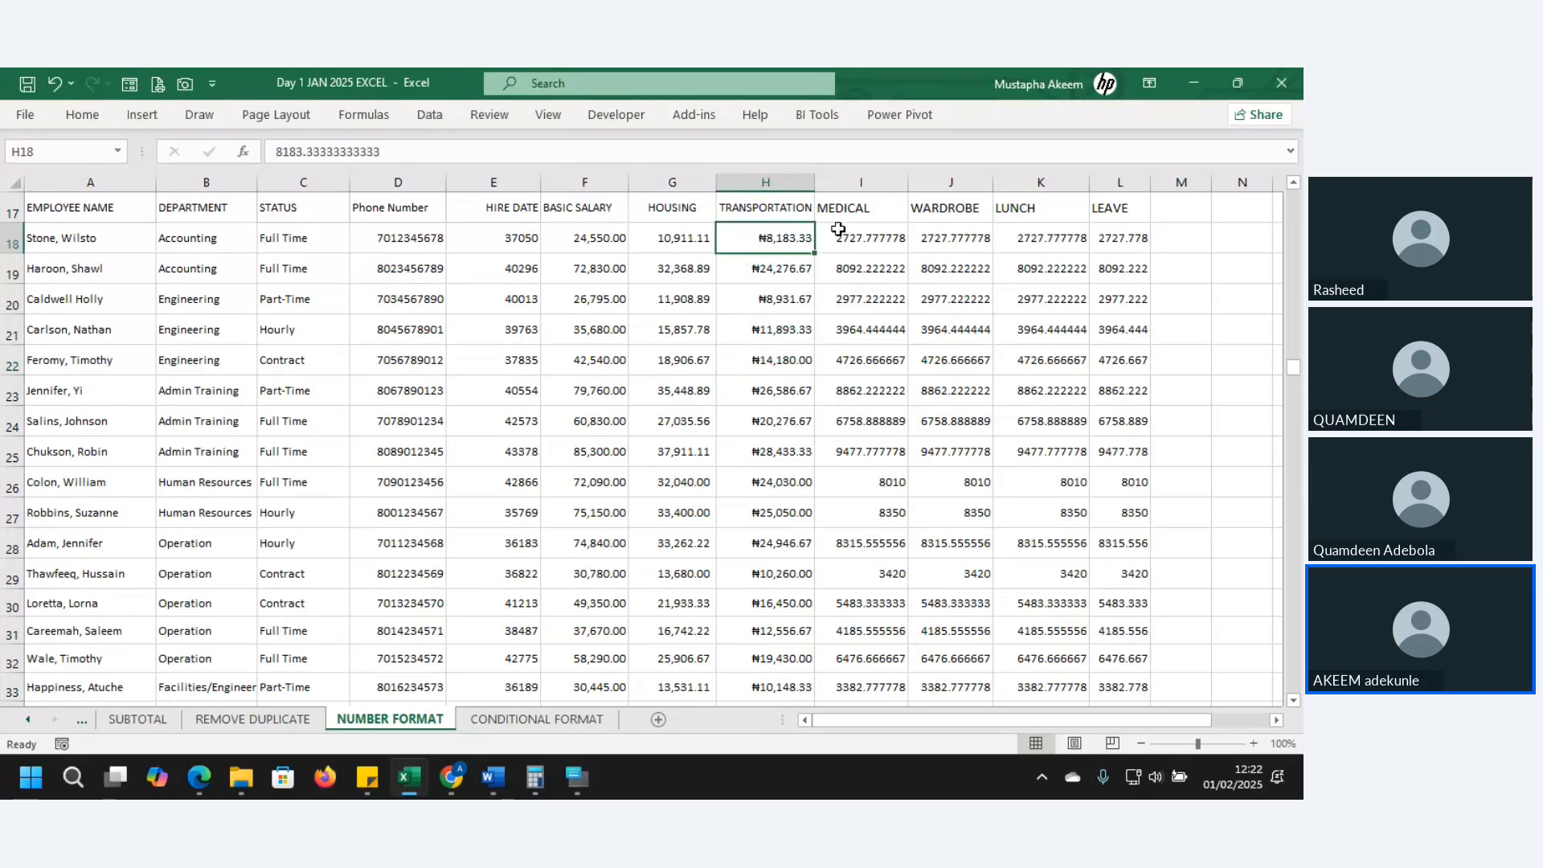
pyautogui.click(863, 238)
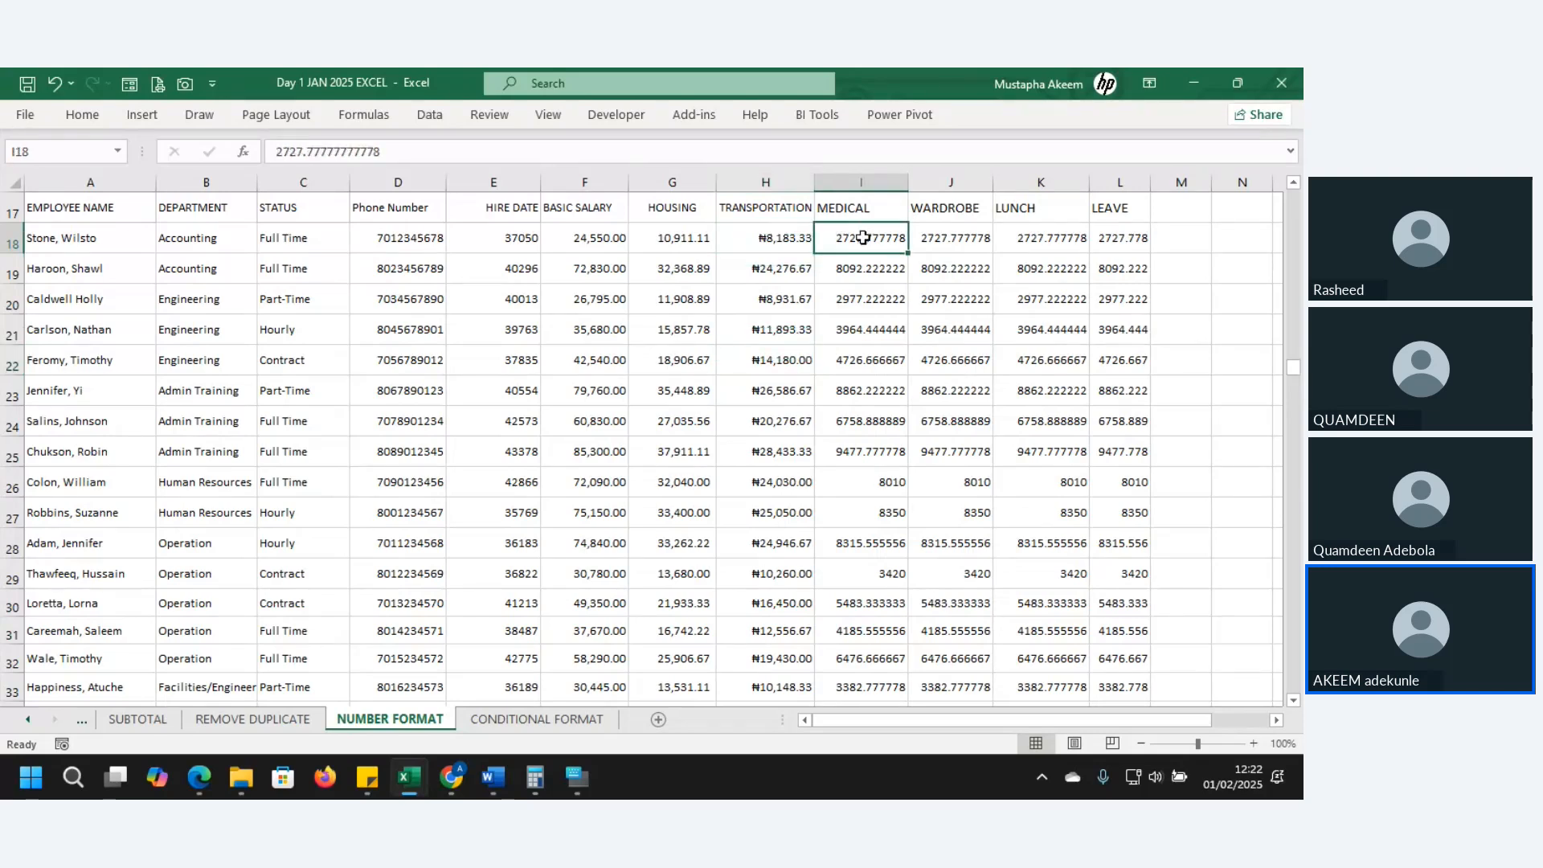
pyautogui.hotkey('ctrl', 'shift', 'Down')
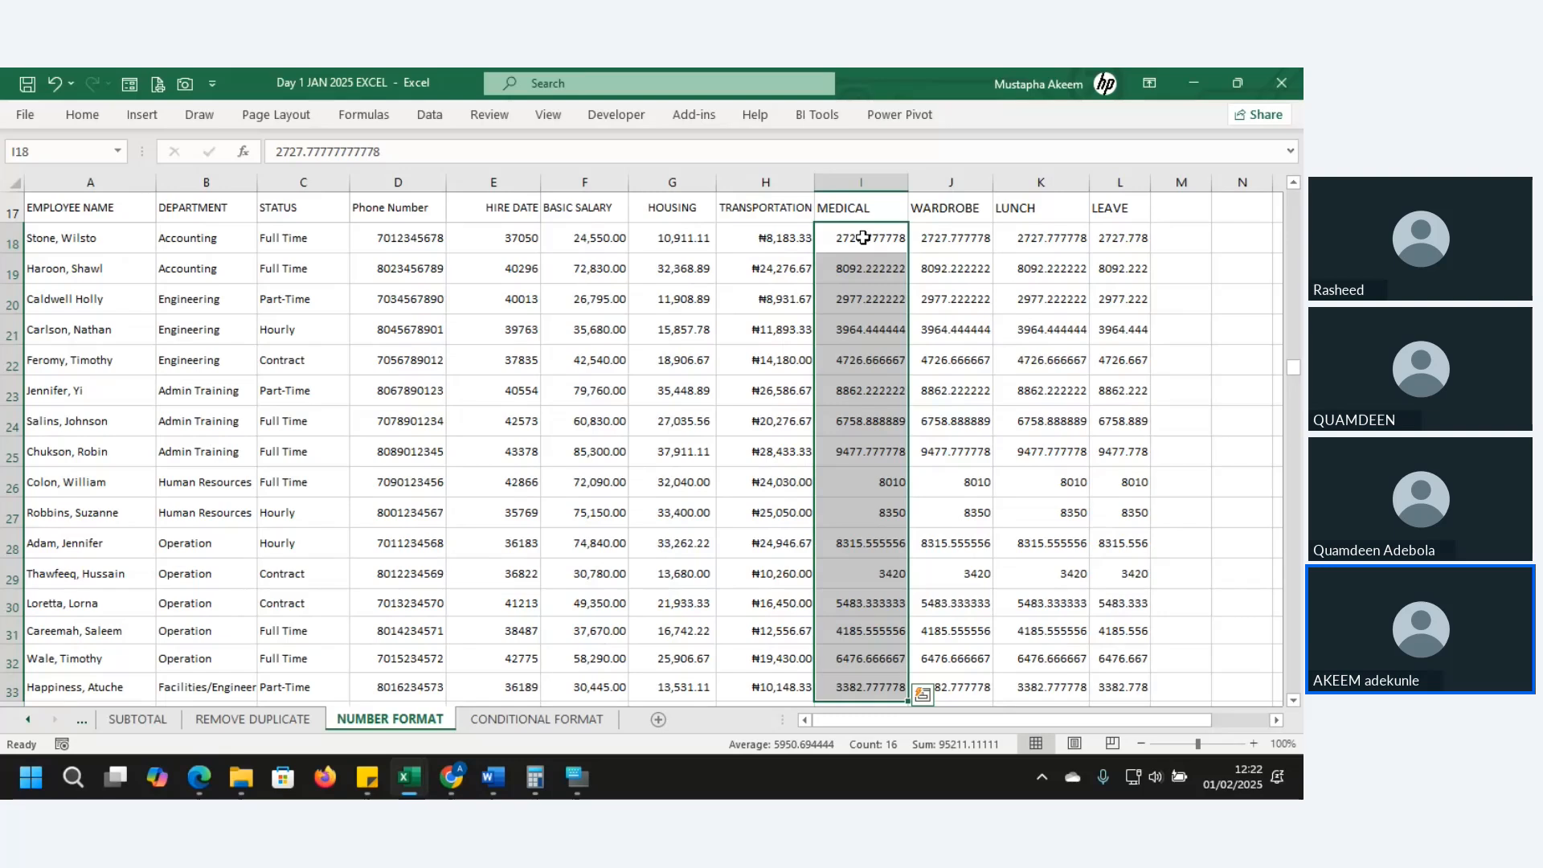
# - Apply Accounting format with the $ English (Canada) symbol to I18:I33, then select column I
pyautogui.hotkey('ctrl', '1')
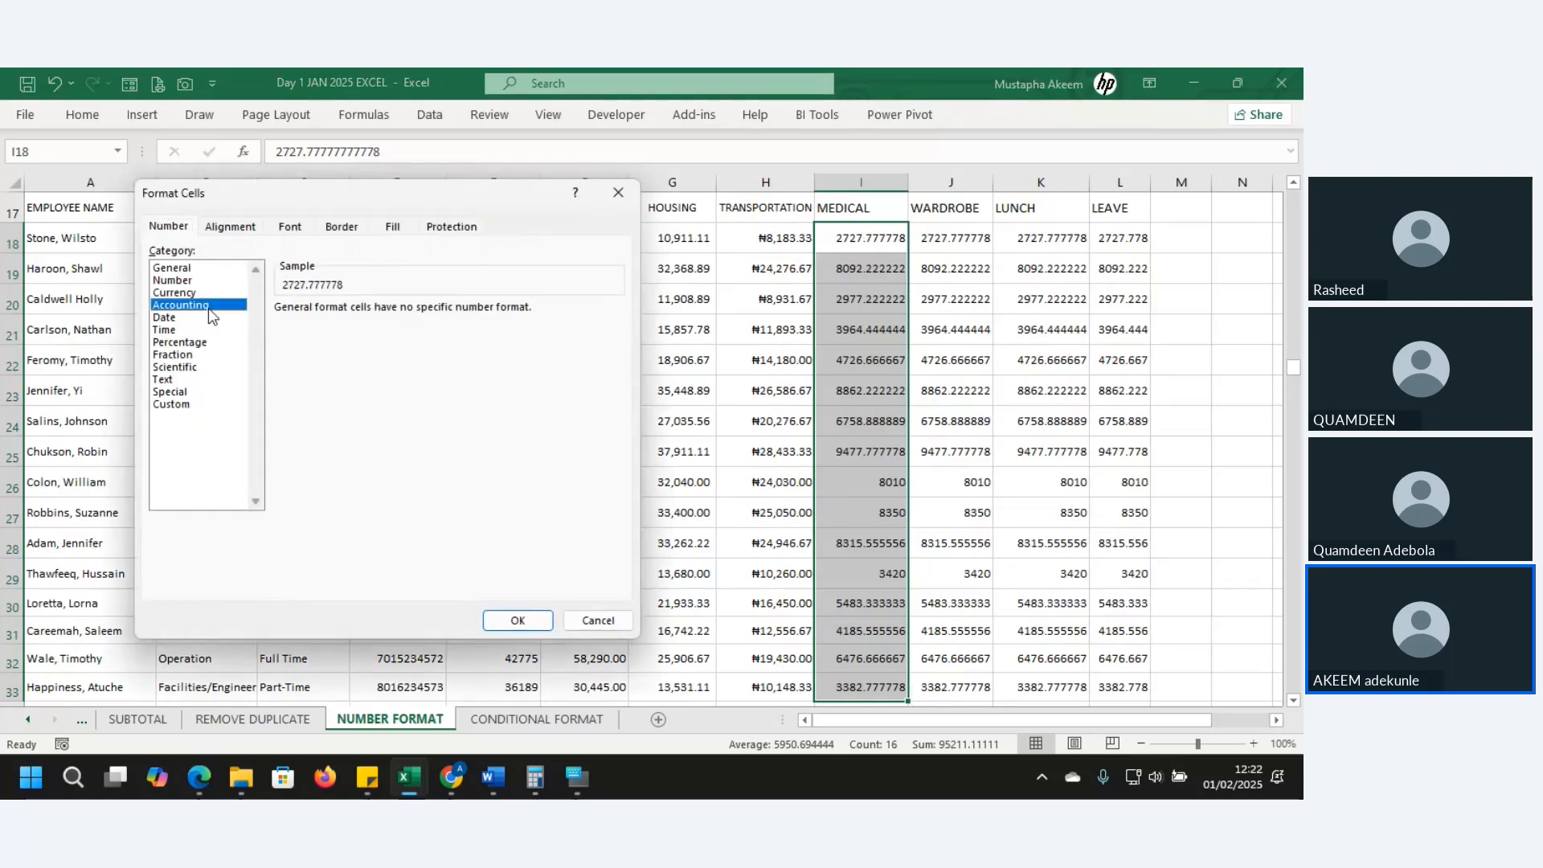
pyautogui.click(209, 306)
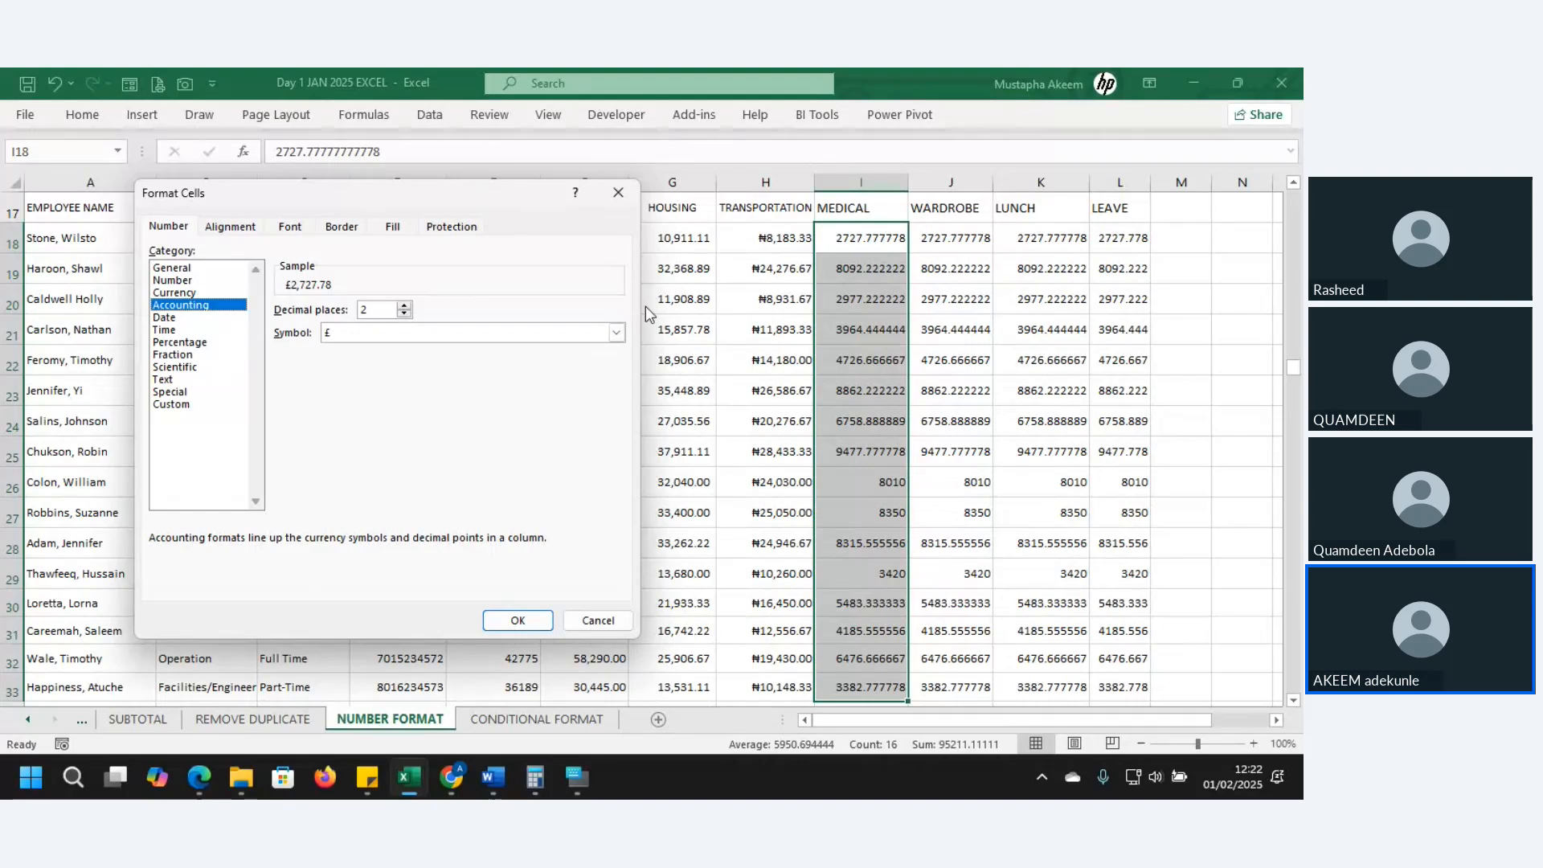
pyautogui.click(616, 333)
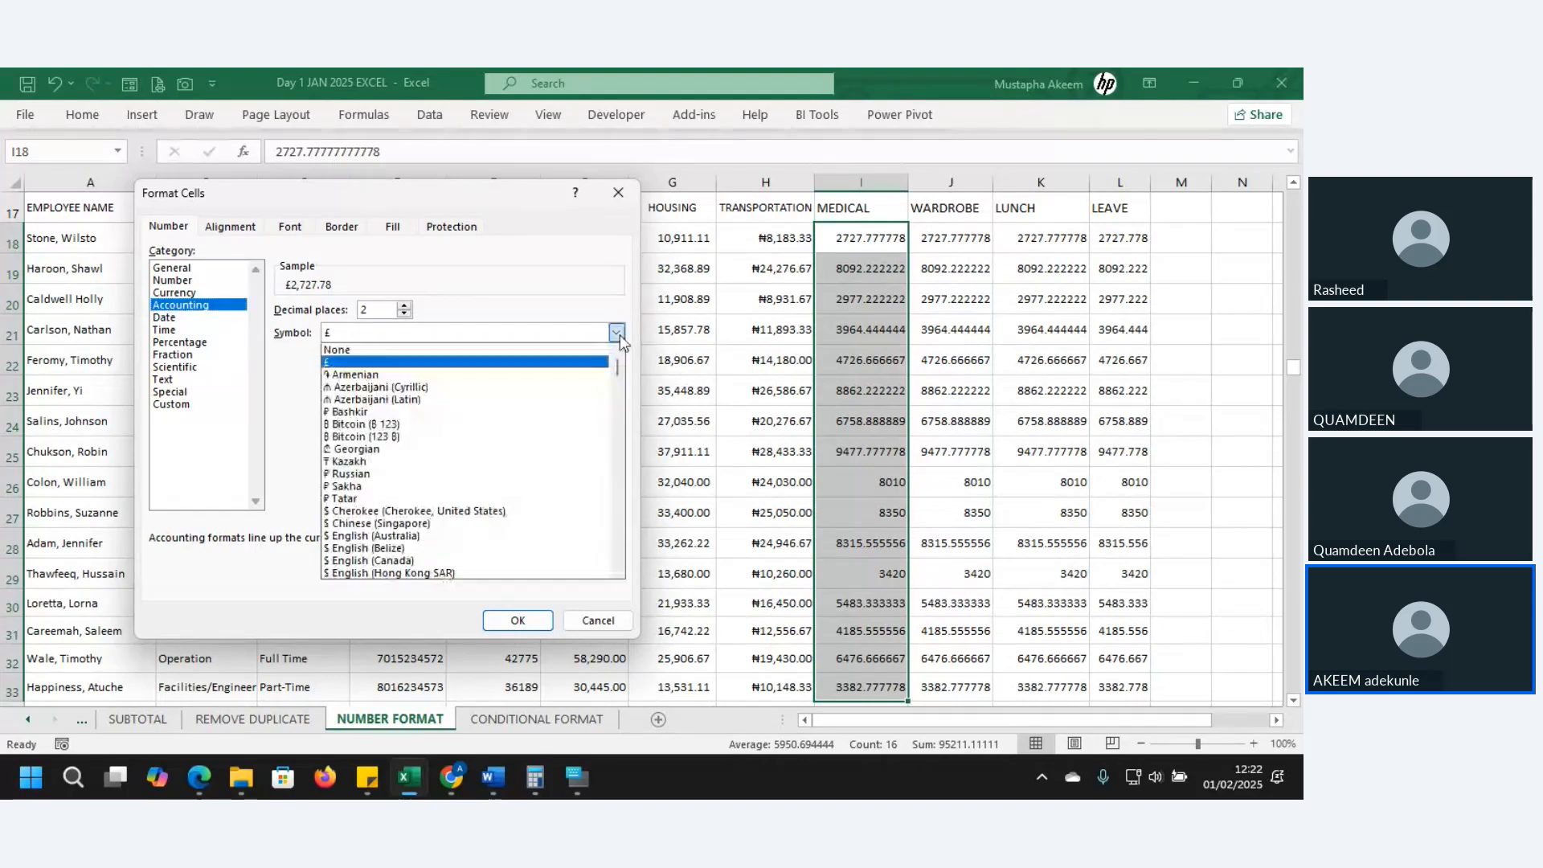
pyautogui.click(485, 560)
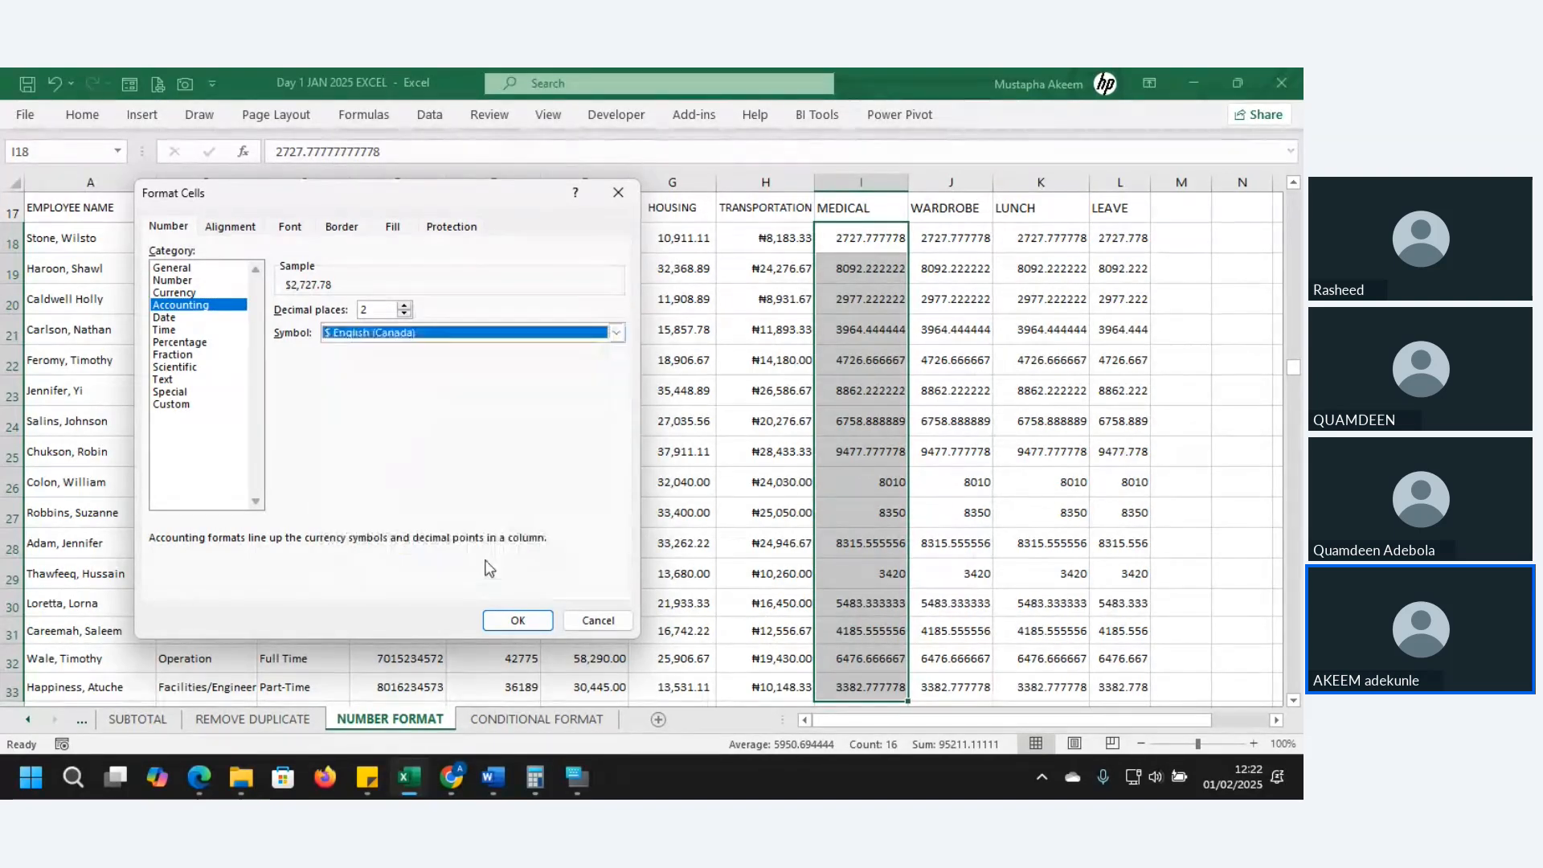
pyautogui.click(517, 620)
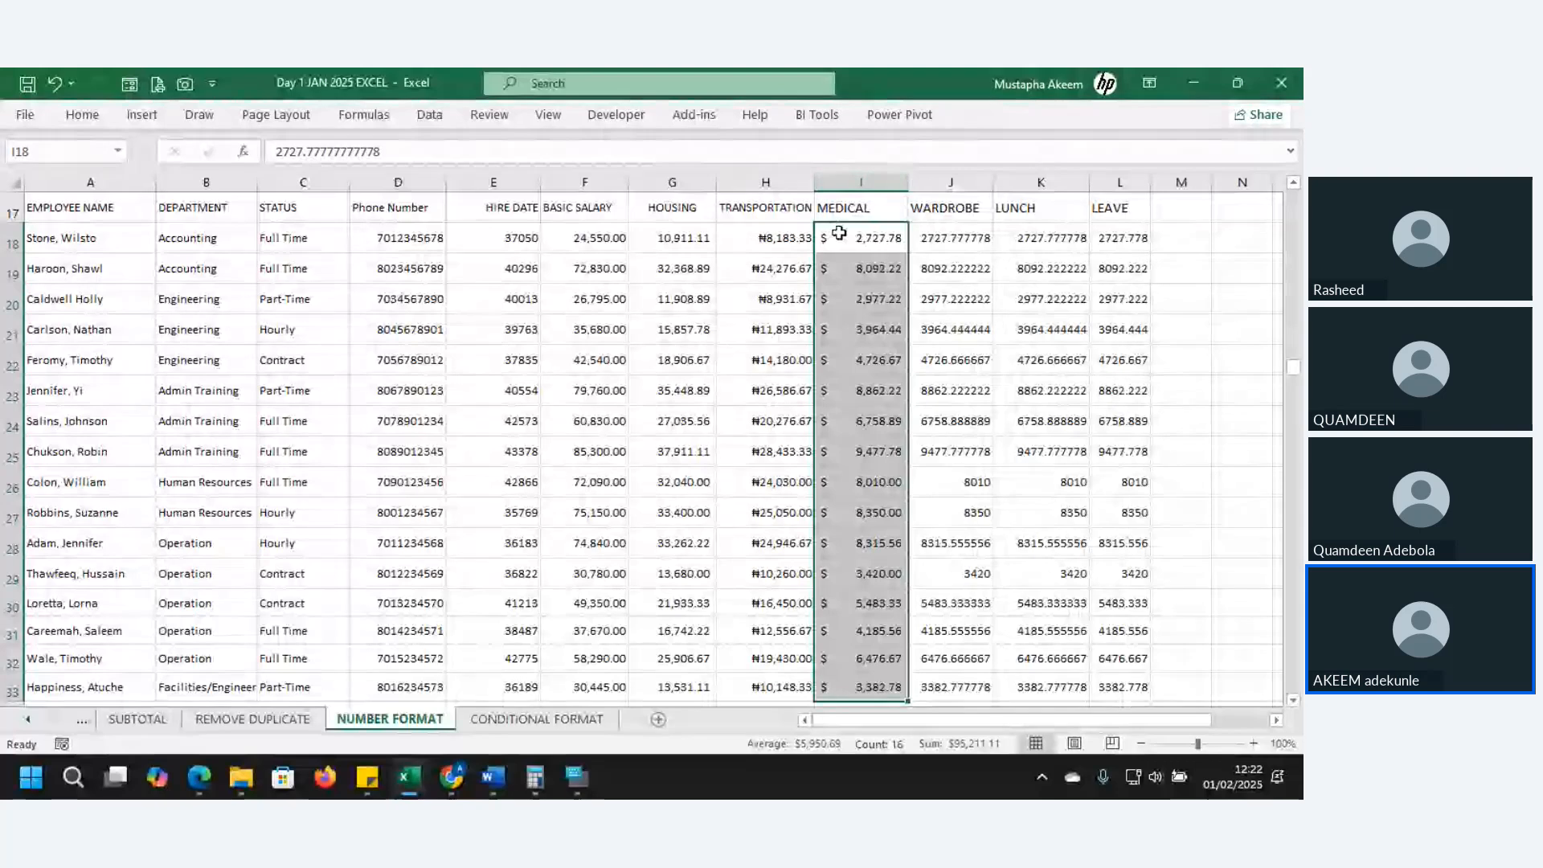
pyautogui.click(839, 233)
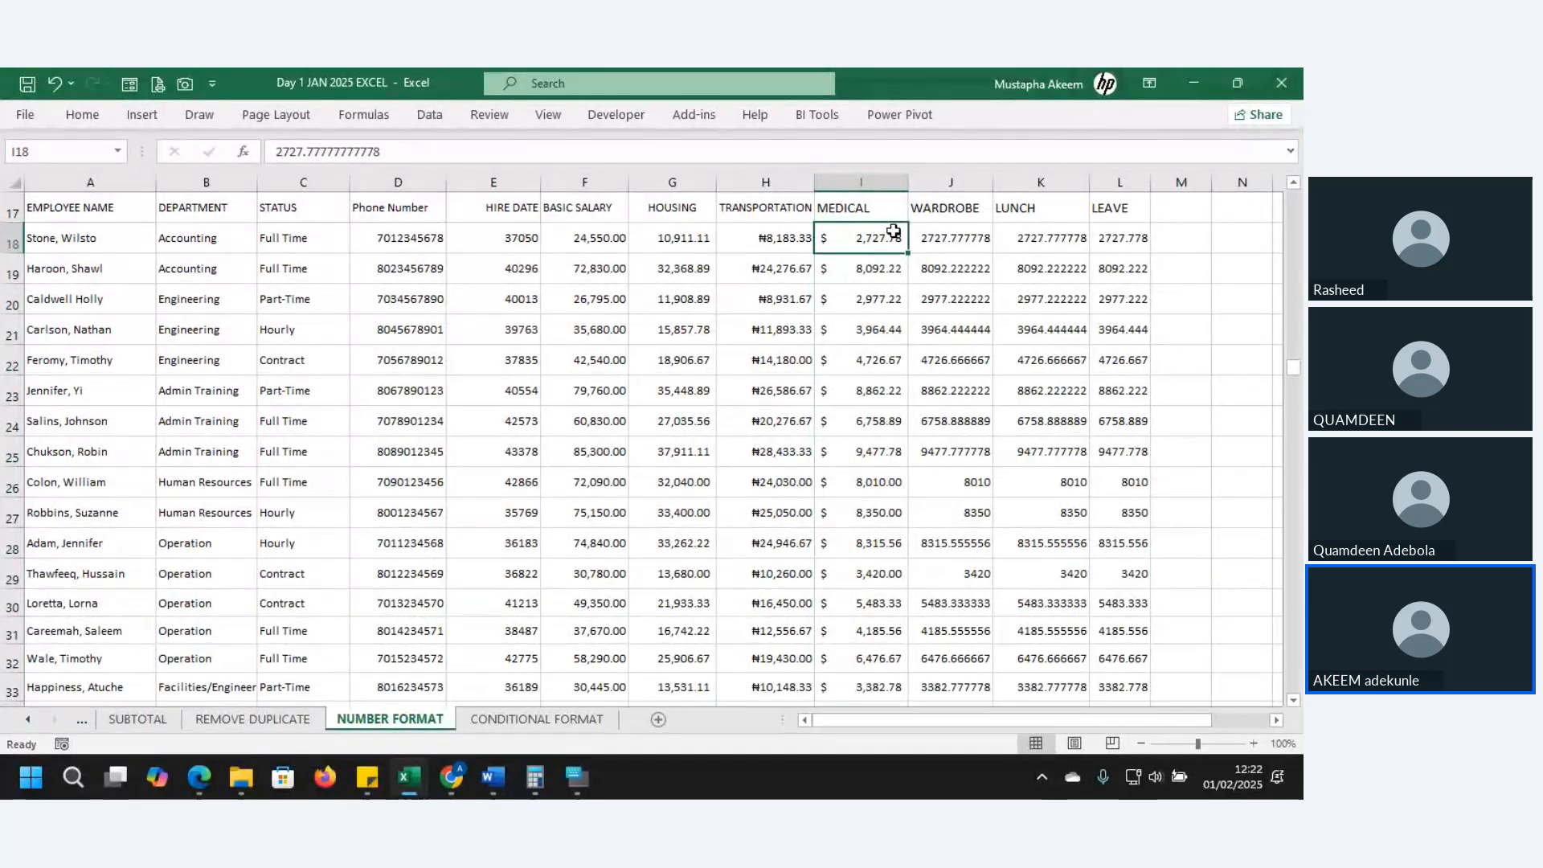
pyautogui.click(868, 182)
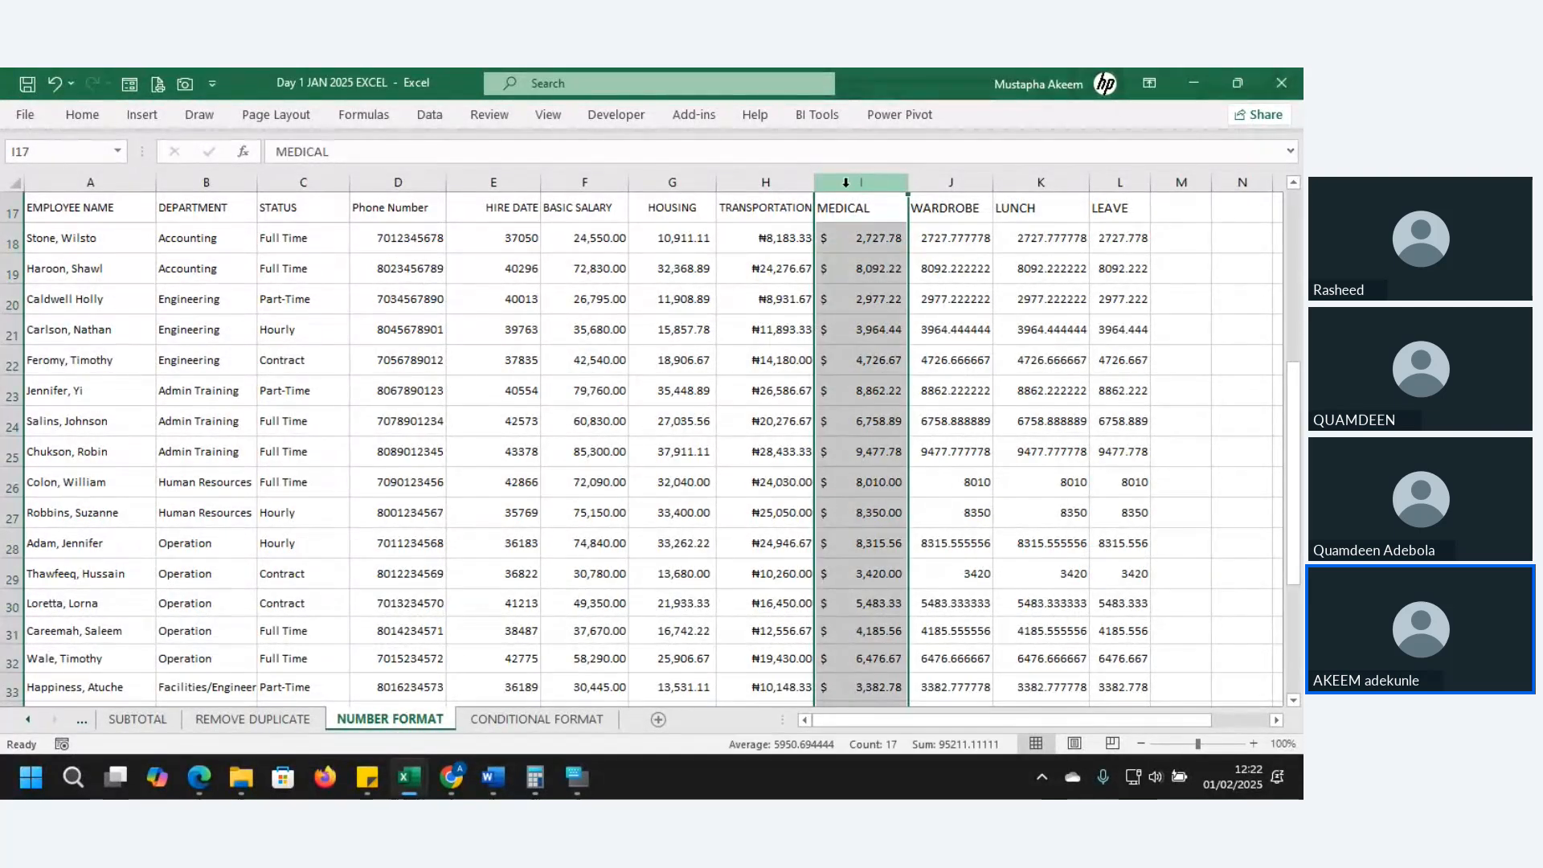
pyautogui.click(765, 182)
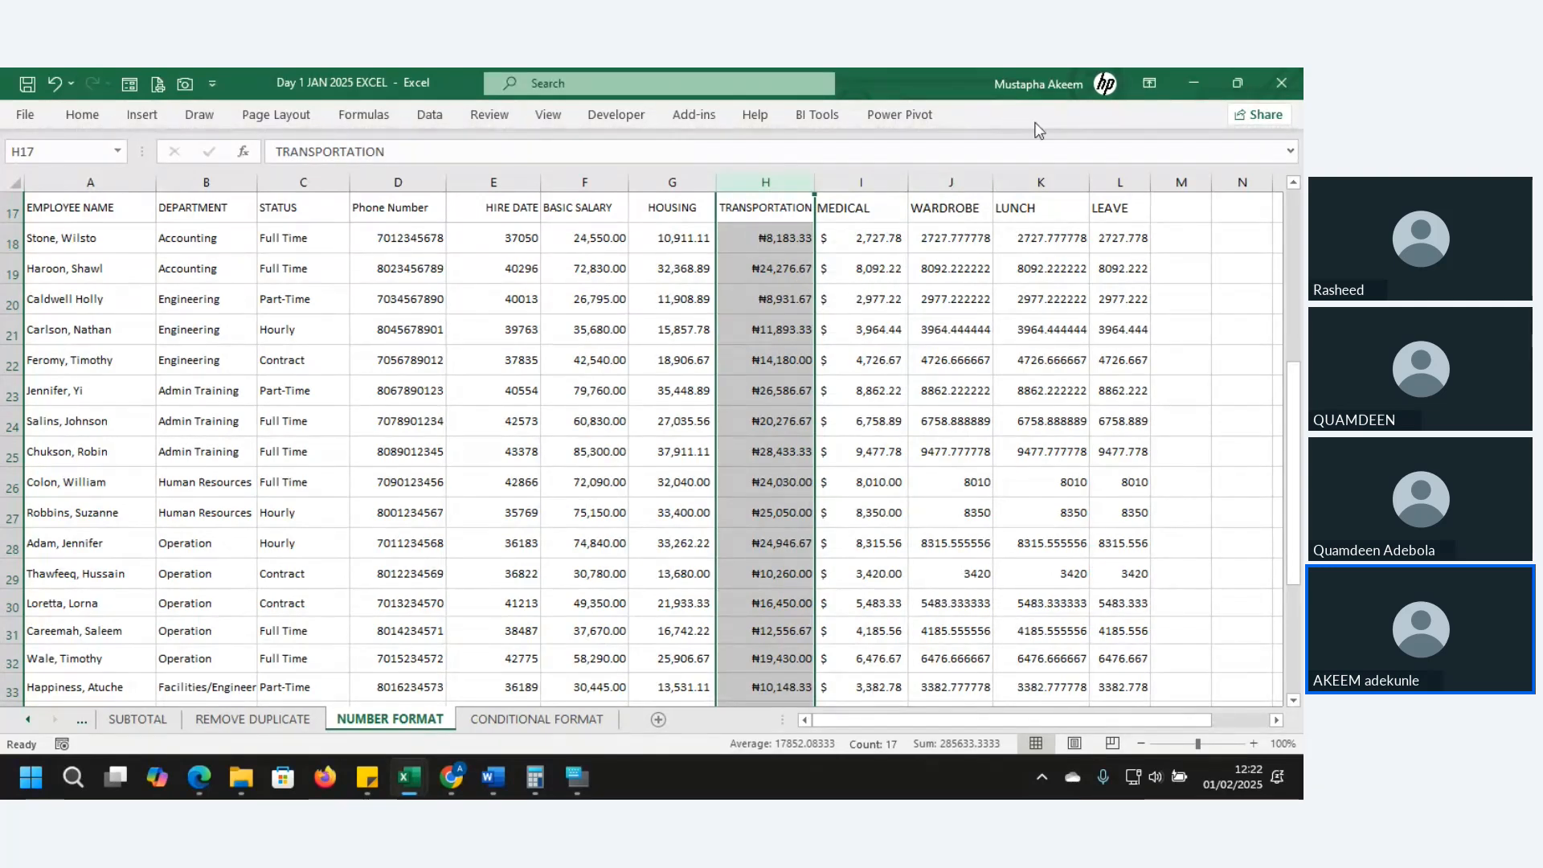
pyautogui.click(942, 178)
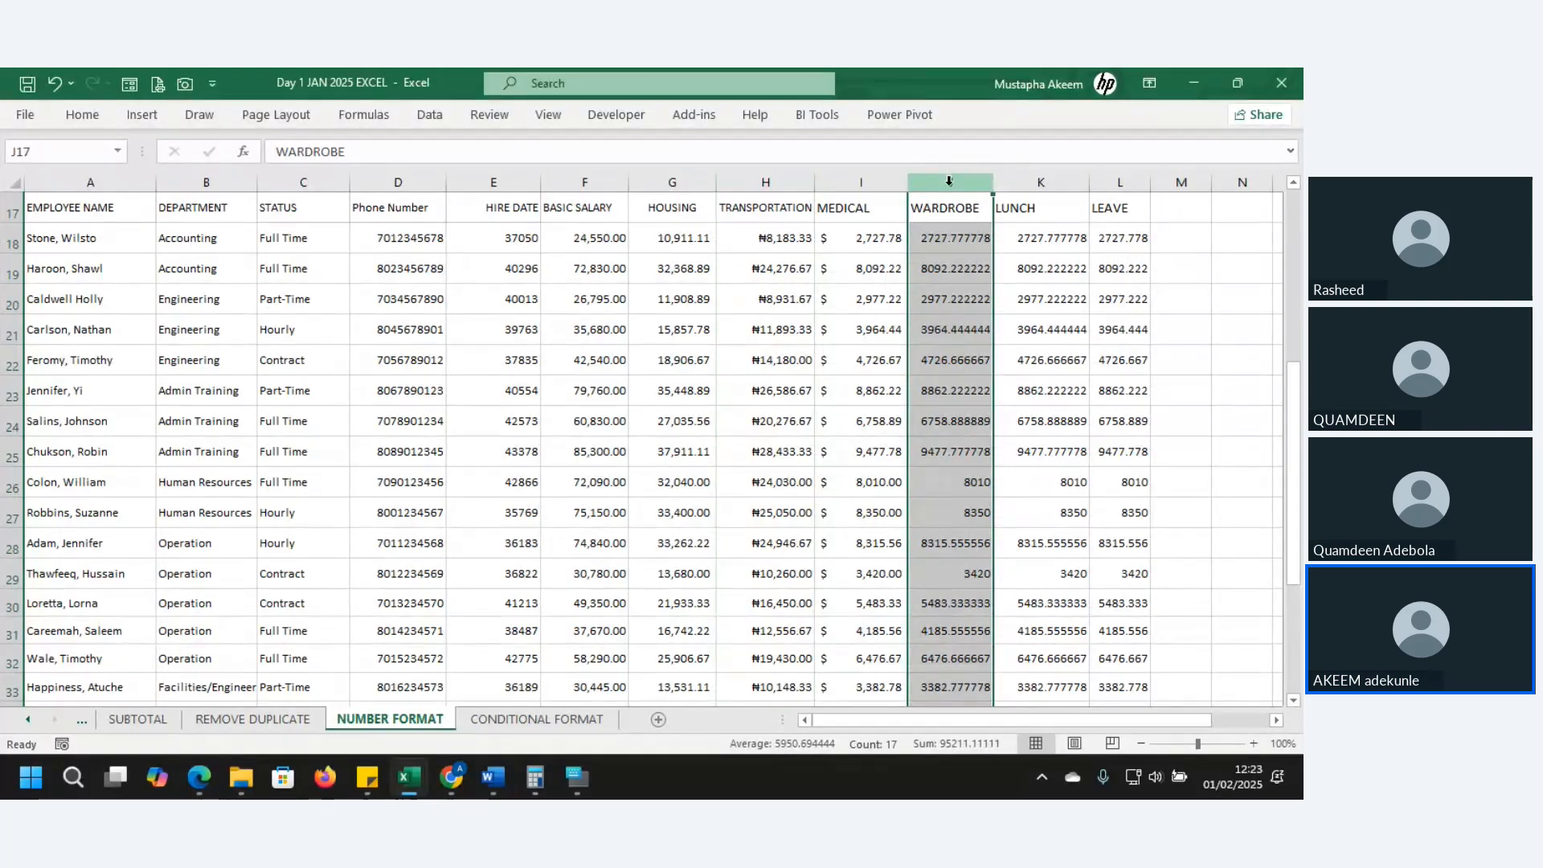
pyautogui.click(519, 180)
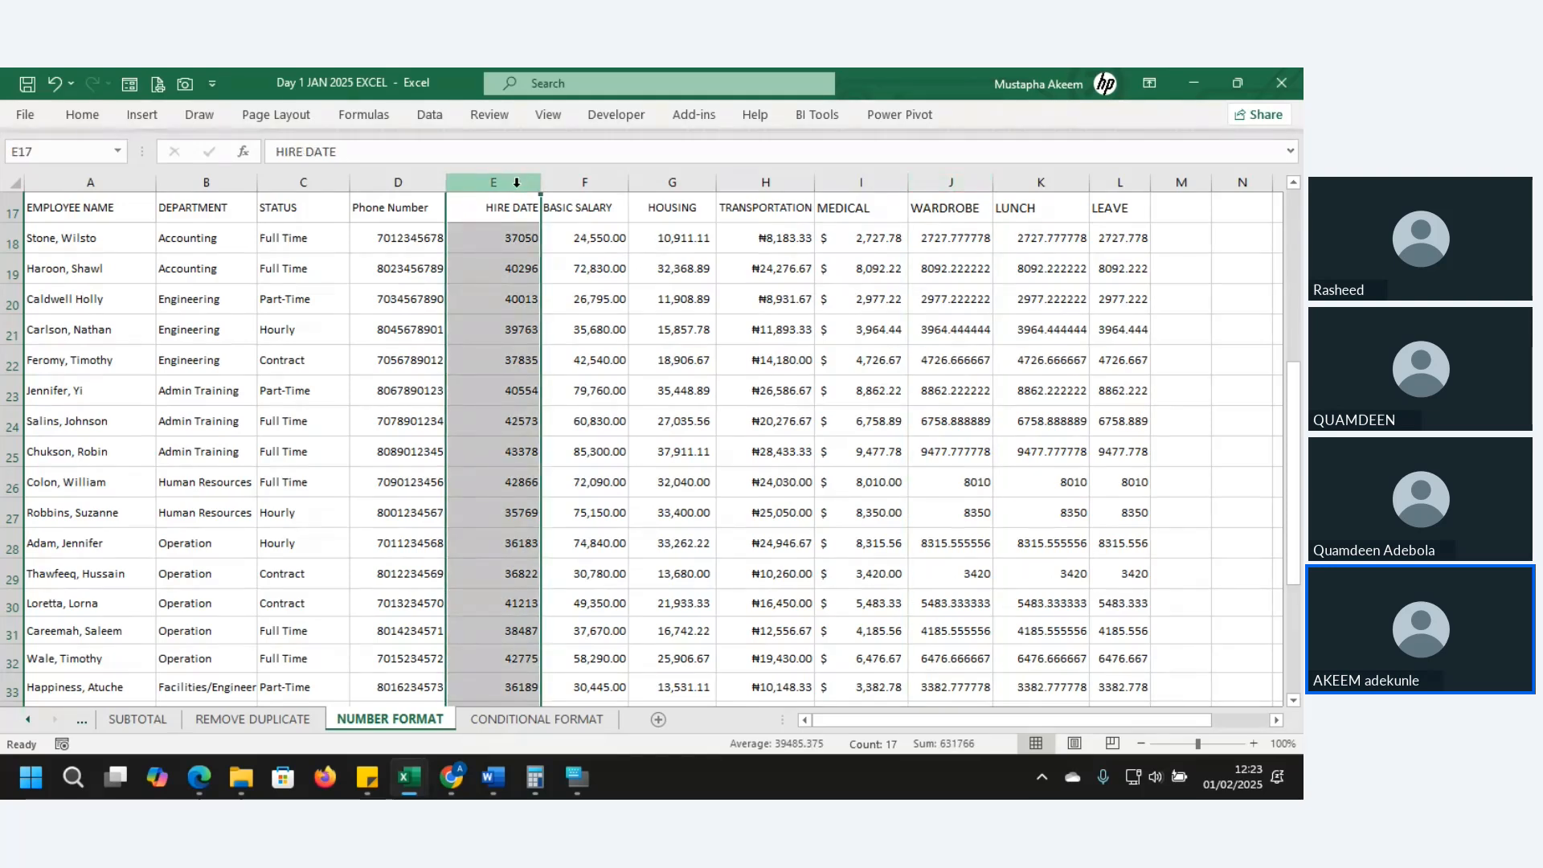
pyautogui.click(494, 239)
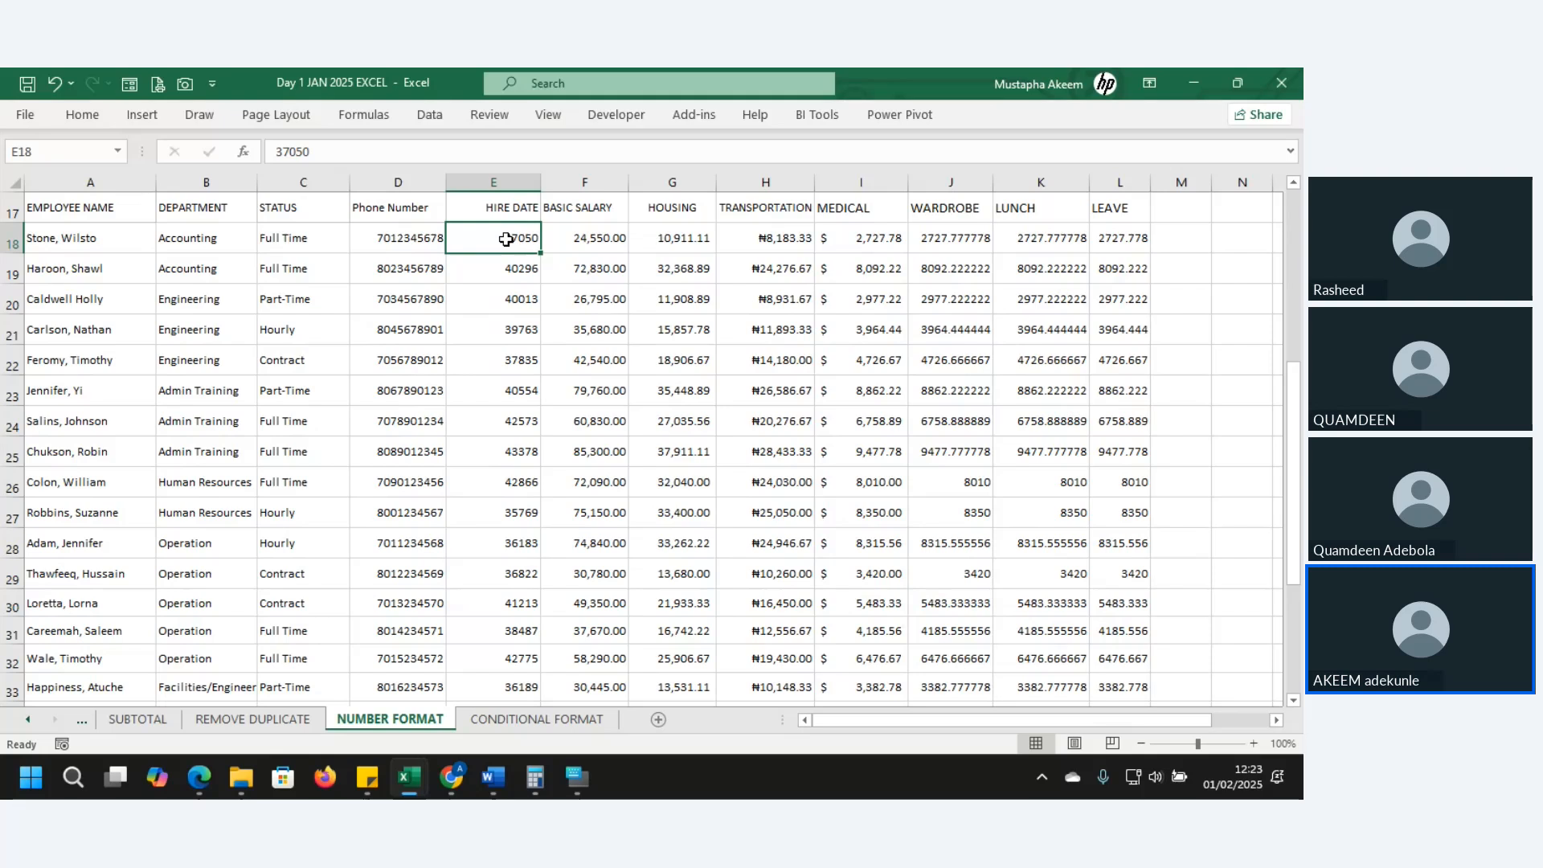
# - Give hire dates E18:E33 the dd-mmm-yy date format and open their Format Cells settings
pyautogui.hotkey('ctrl', 'shift', 'Down')
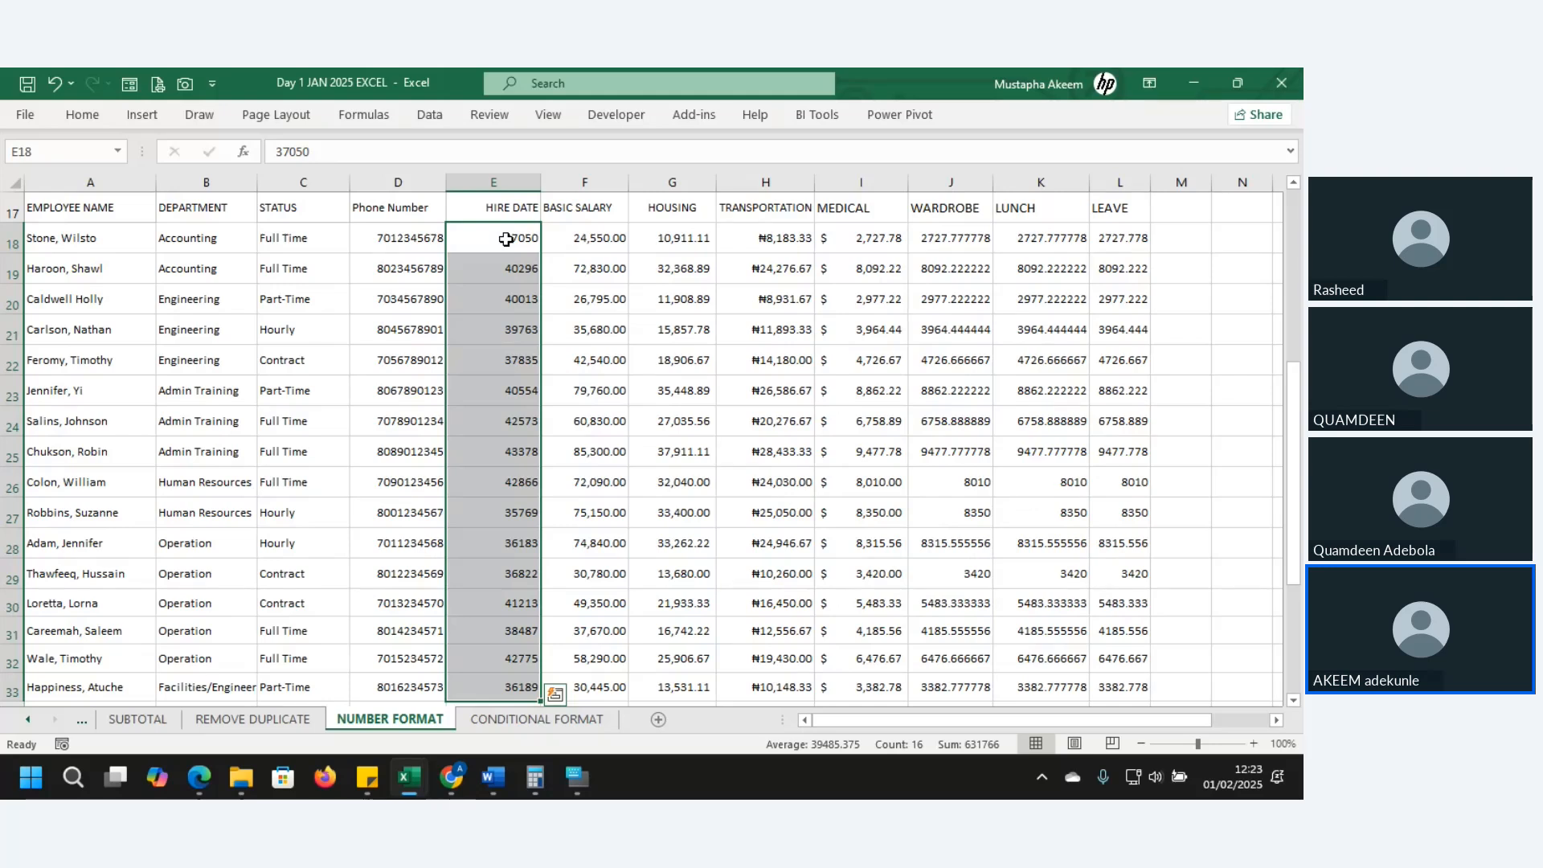
pyautogui.hotkey('ctrl', 'shift', '#')
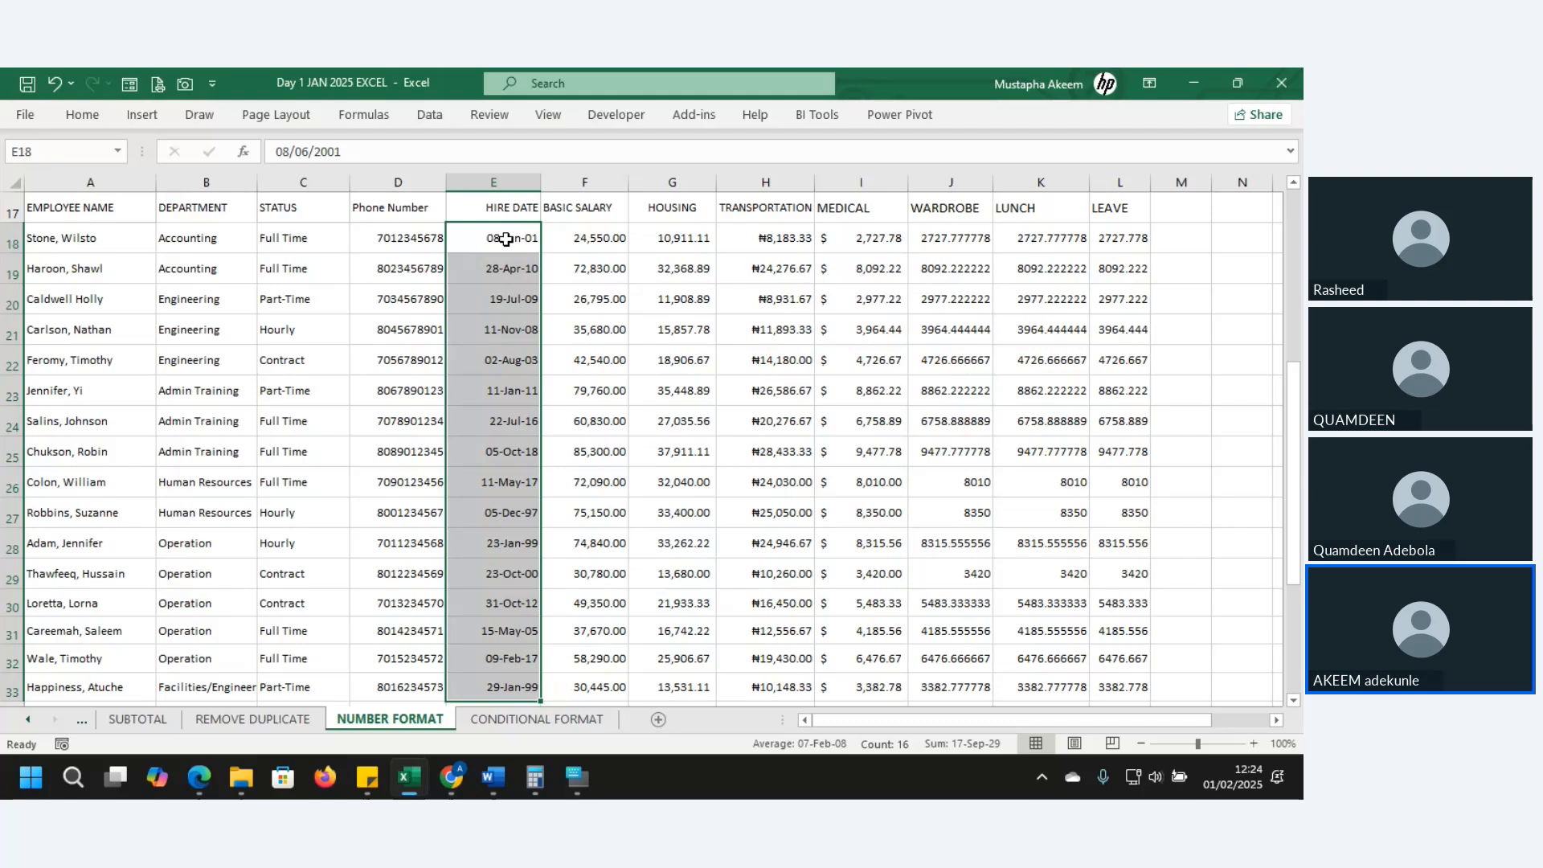
pyautogui.hotkey('ctrl', '1')
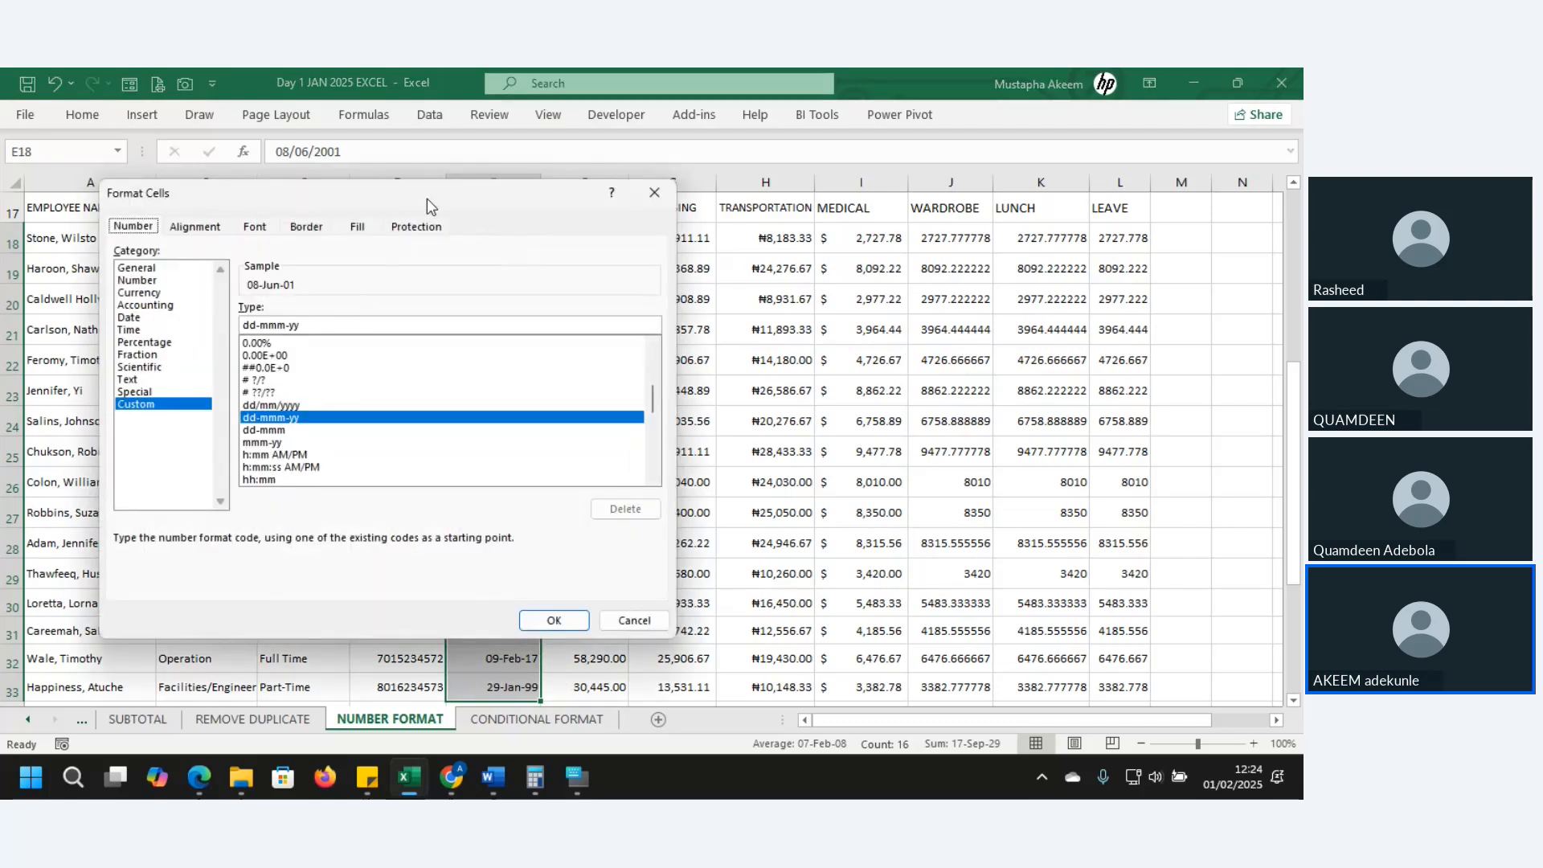
# - Move the Format Cells dialog off the hire dates and pick the dd/mm/yyyy custom type
pyautogui.moveTo(427, 200); pyautogui.dragTo(933, 184)
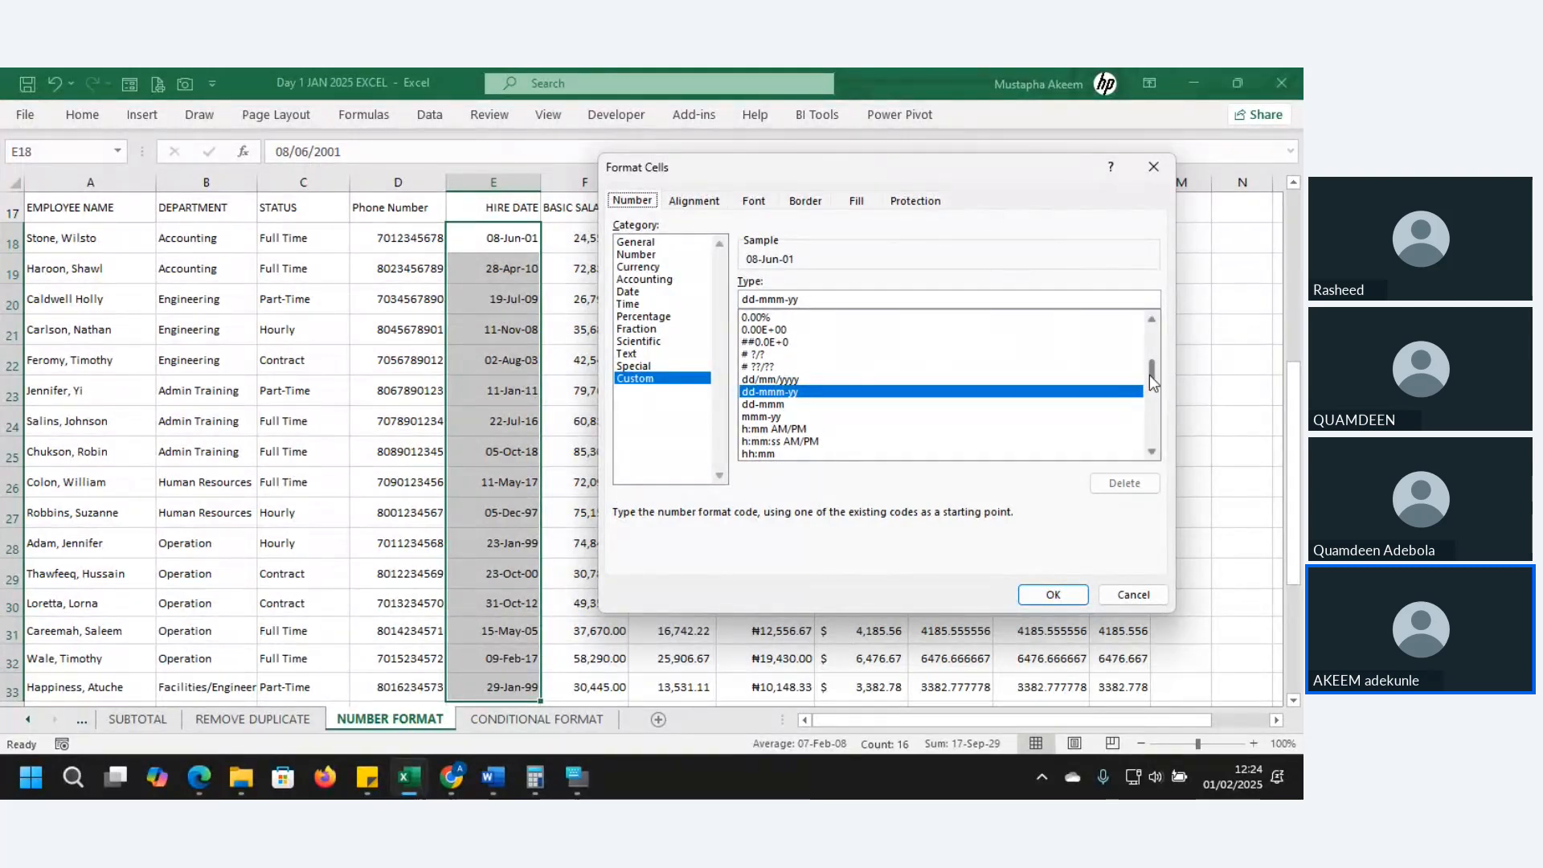
pyautogui.moveTo(1149, 375)
pyautogui.mouseDown()
pyautogui.moveTo(1156, 426)
pyautogui.moveTo(1146, 349)
pyautogui.mouseUp()
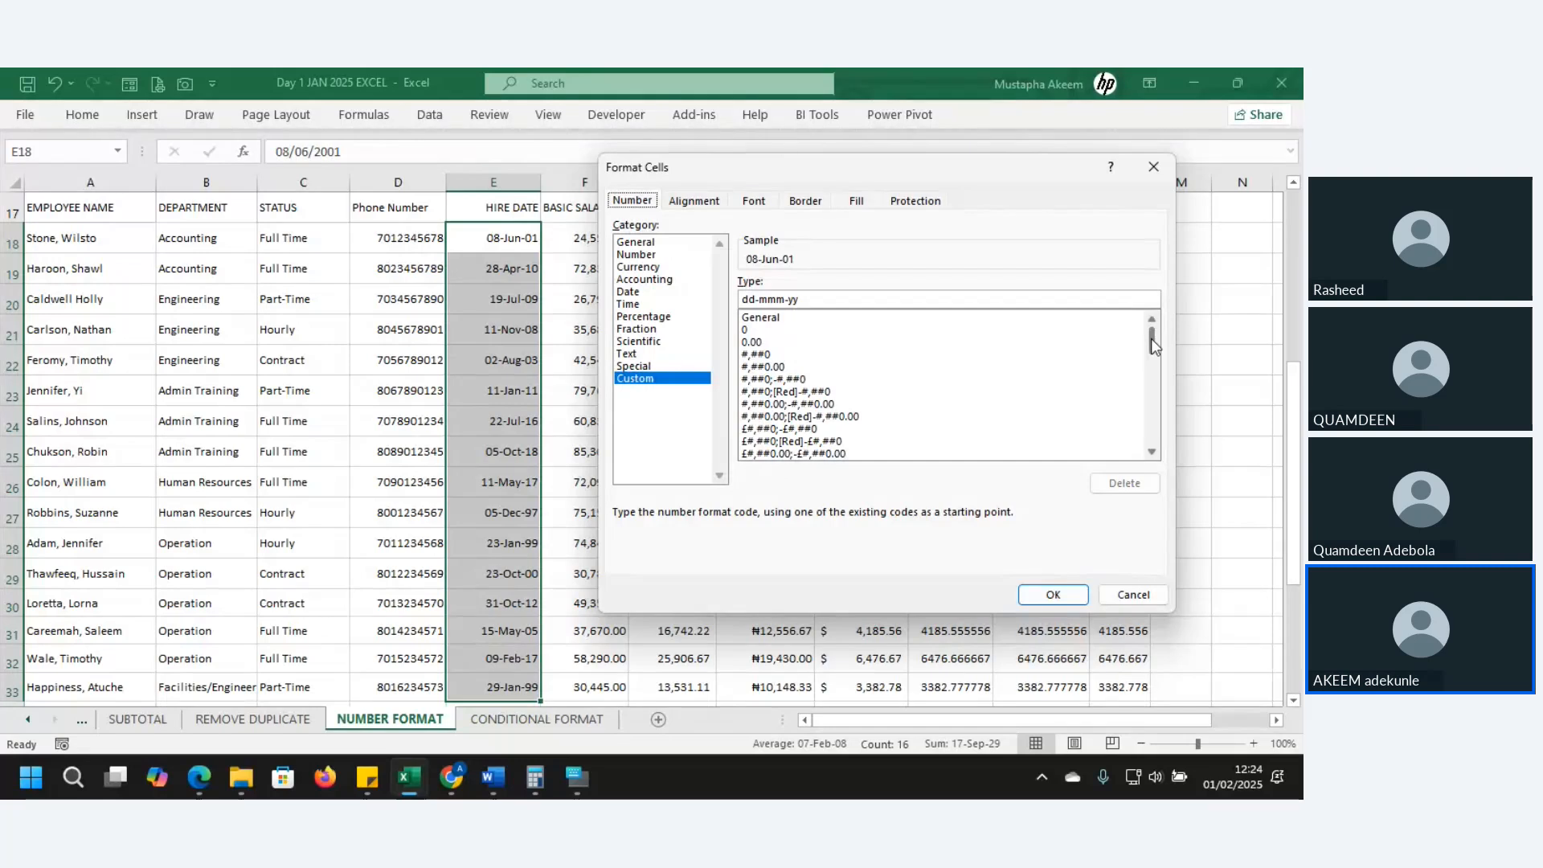
pyautogui.moveTo(1151, 340); pyautogui.dragTo(1158, 378)
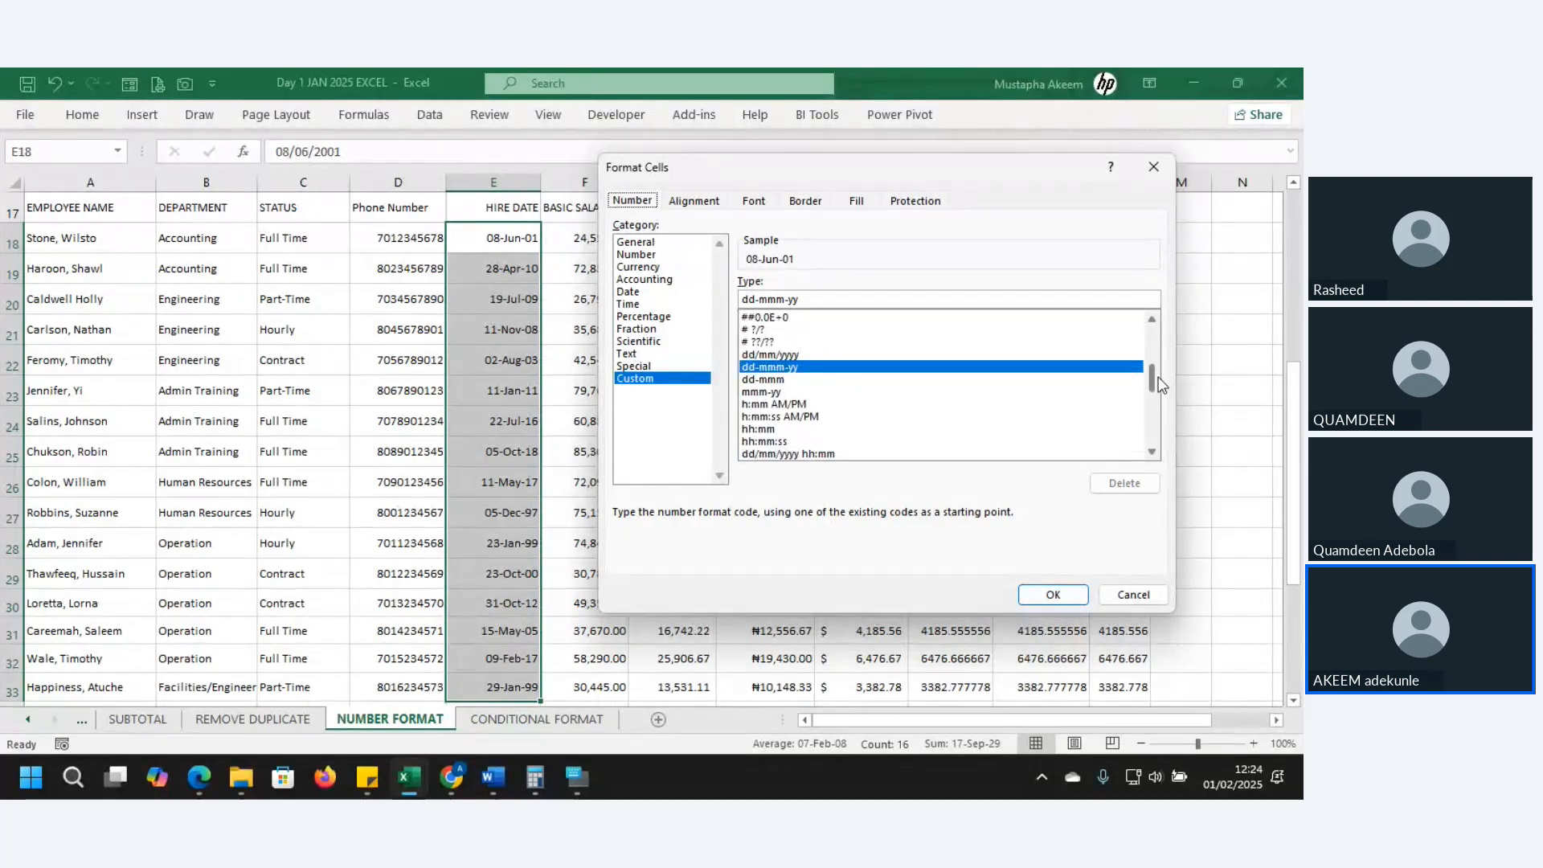
pyautogui.click(770, 356)
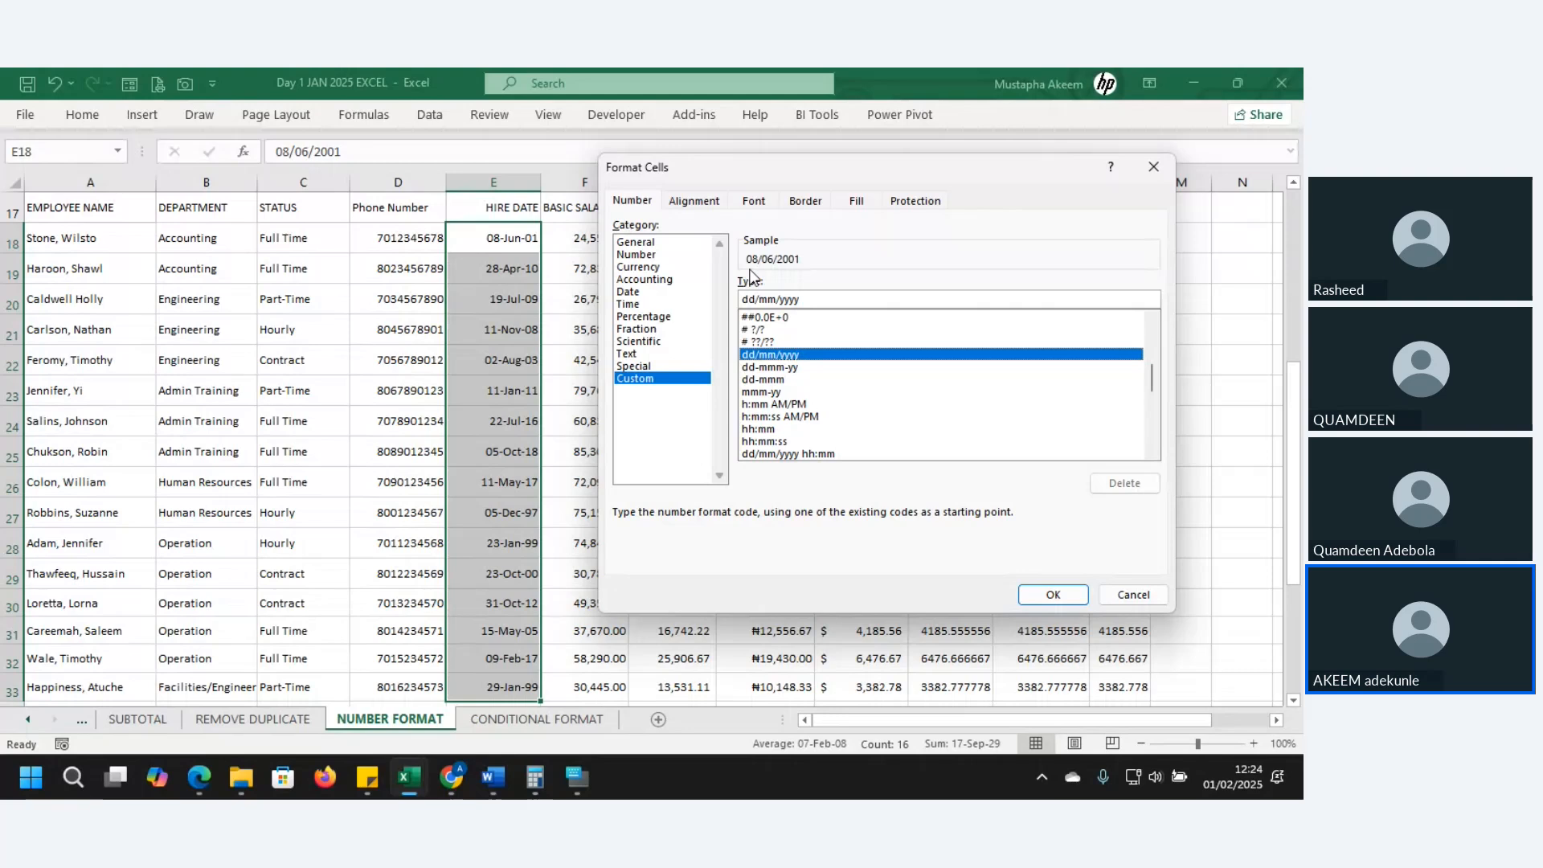
# - Edit the date code to ddd/mmm/yy so the preview reads Fri/Jun/01
pyautogui.click(791, 298)
pyautogui.press('BackSpace')
pyautogui.press('BackSpace')
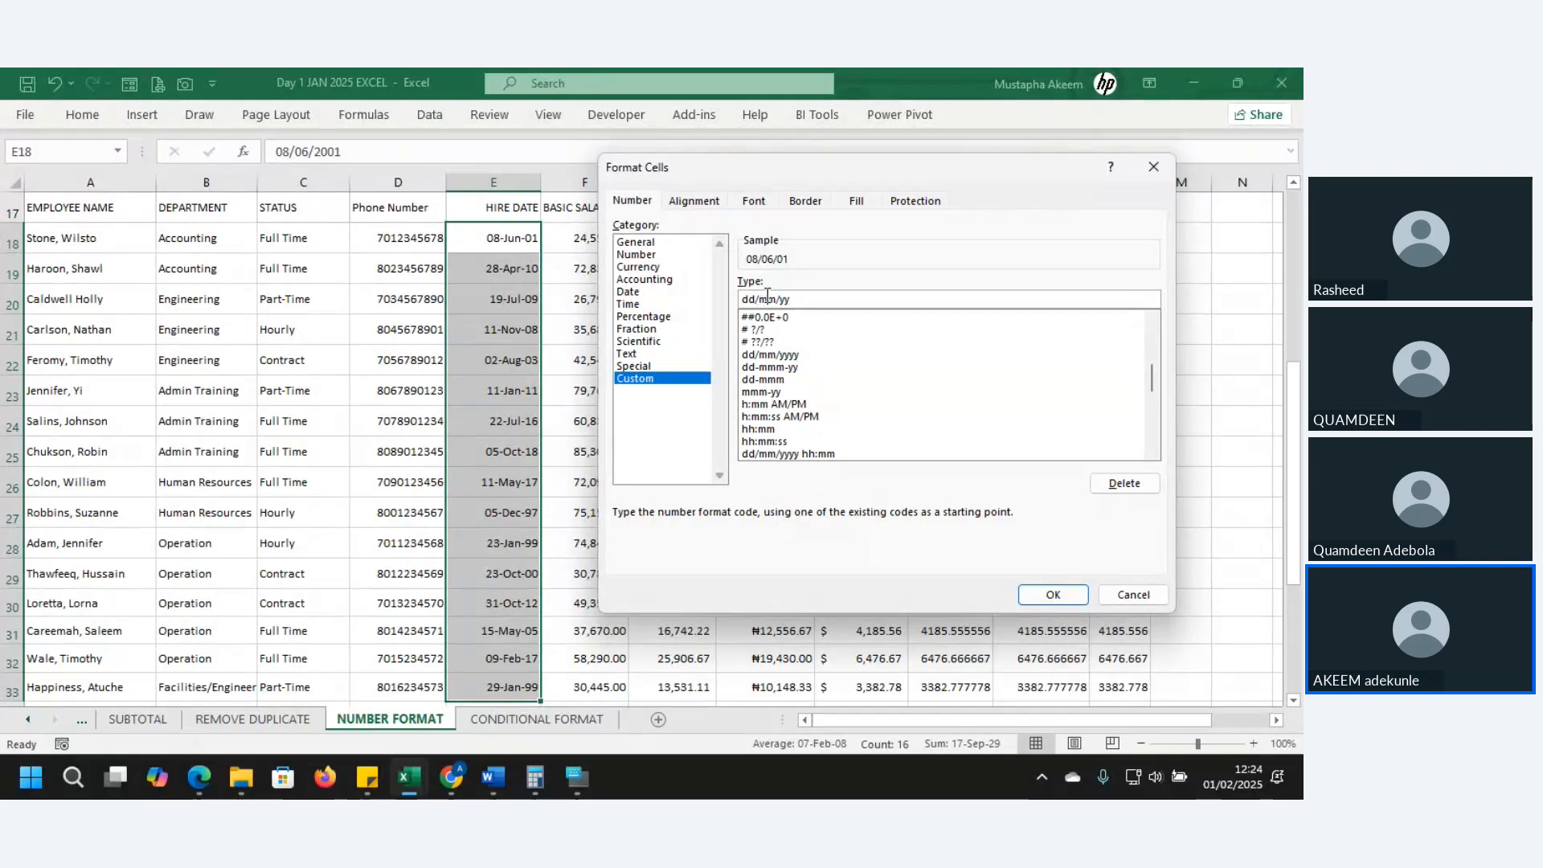
pyautogui.click(767, 298)
pyautogui.write('m')
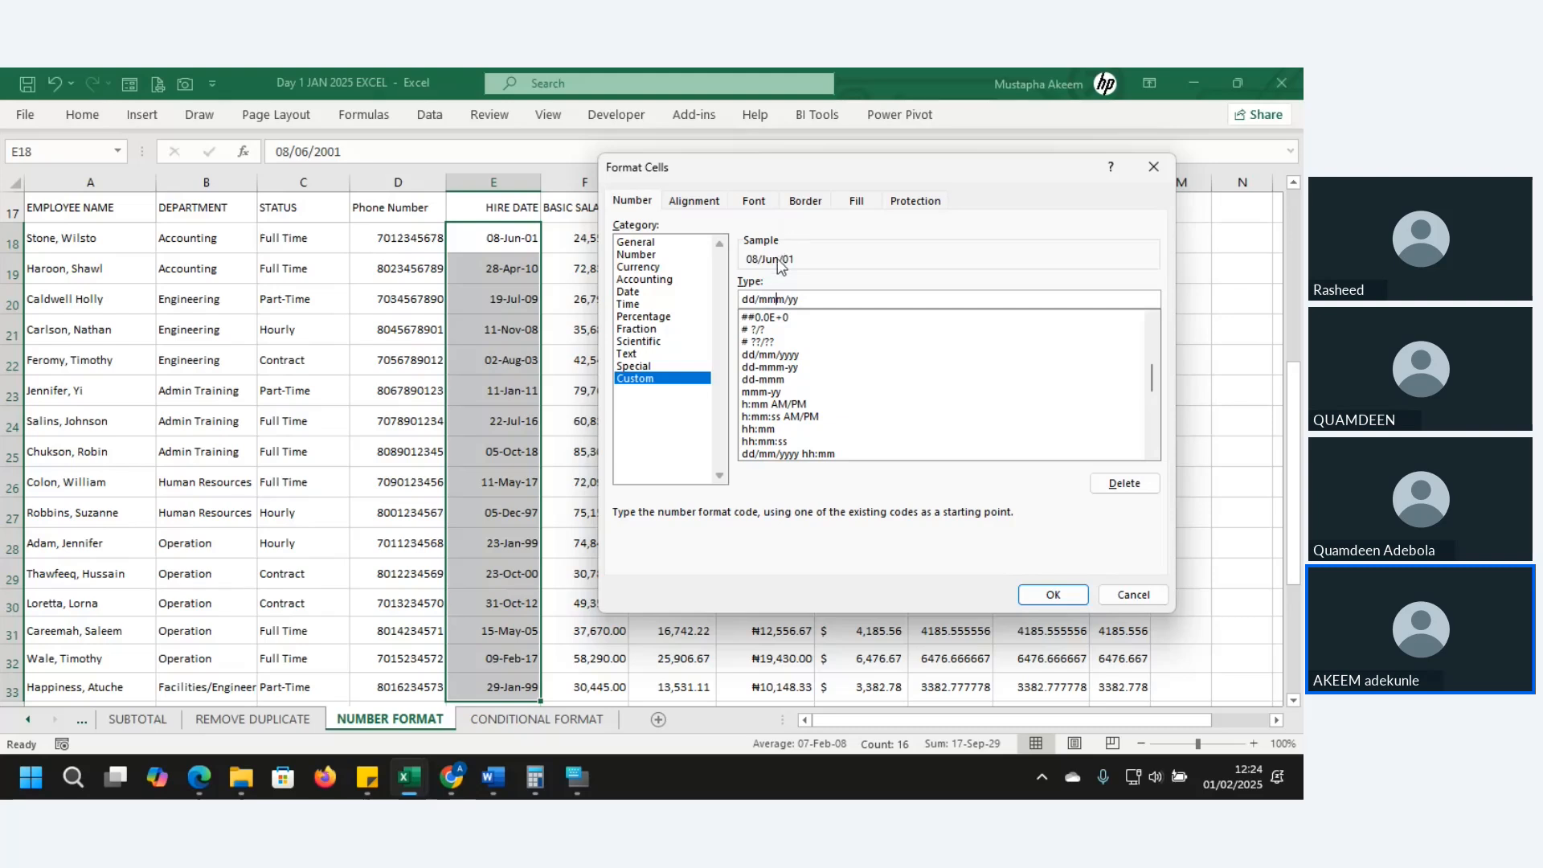
pyautogui.click(757, 299)
pyautogui.write('d, ')
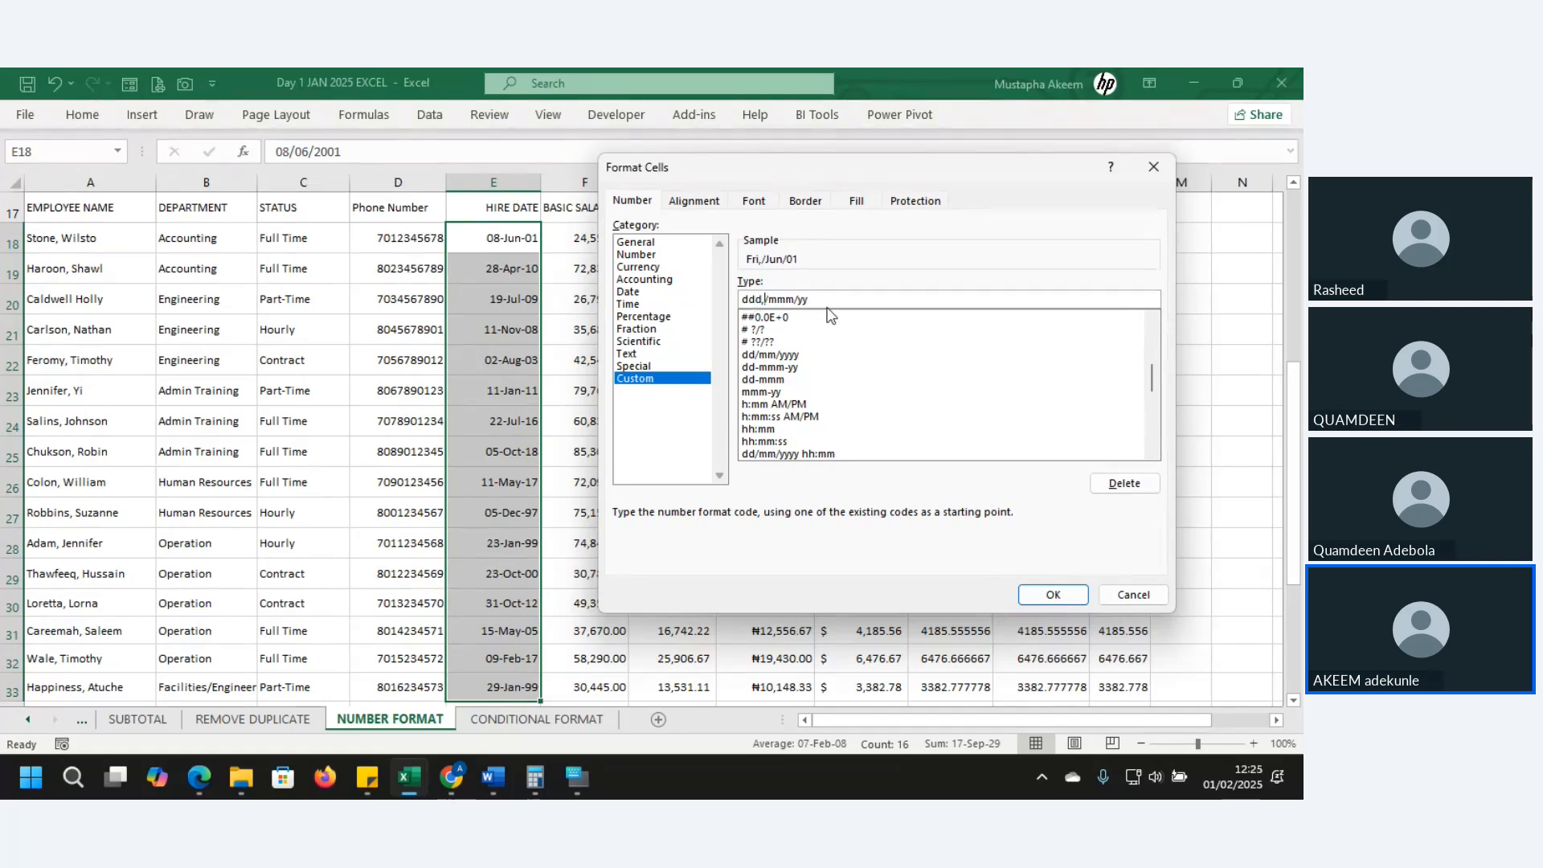
pyautogui.write('d')
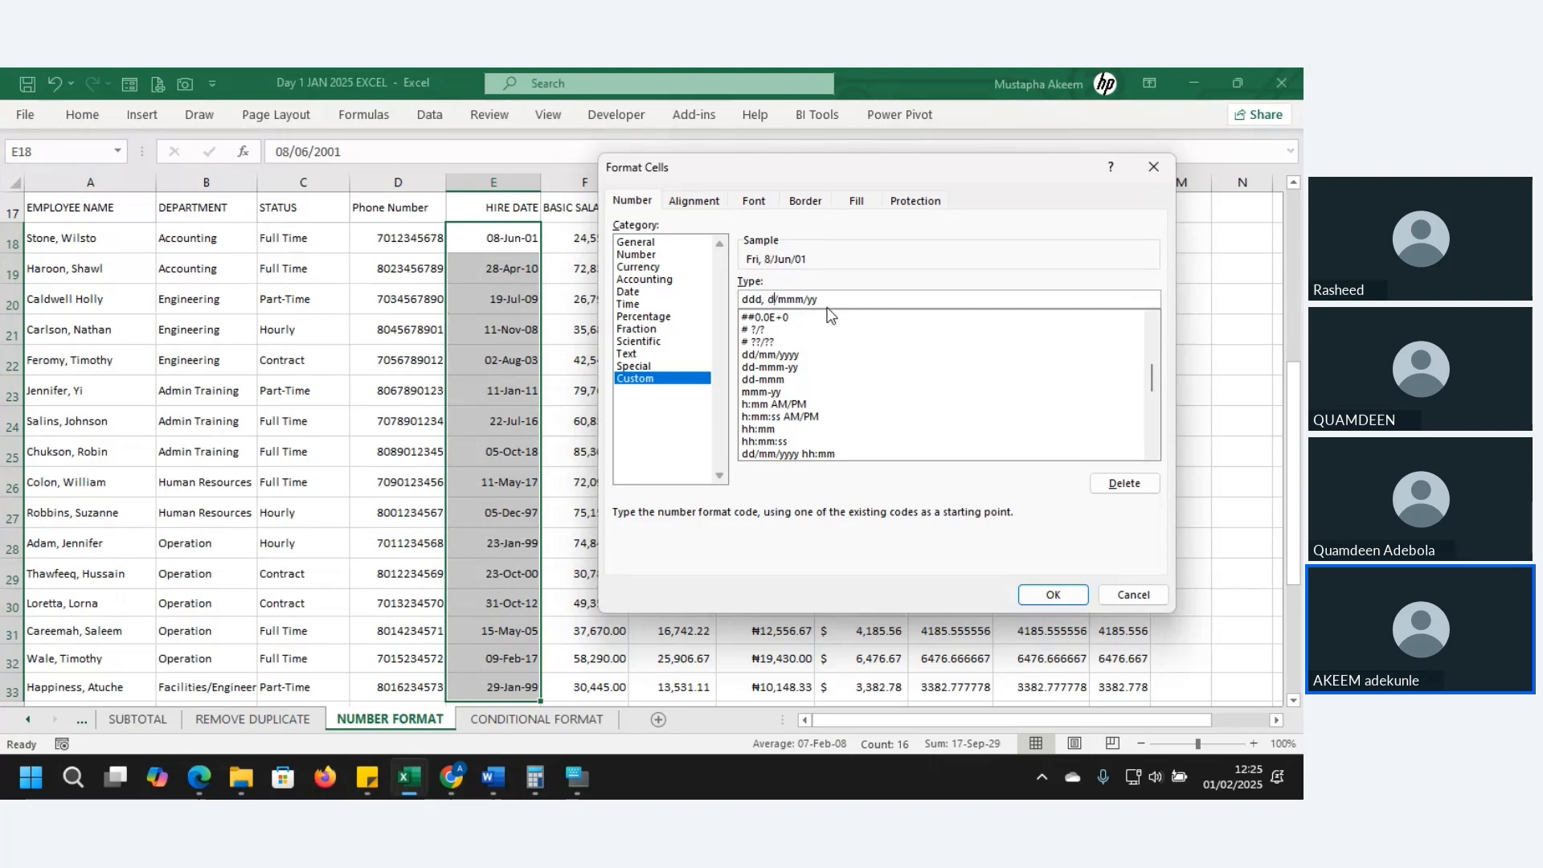
pyautogui.write('d')
# - Rewrite the Type code as dddd, dd-mmmm-yyyy and apply it to the hire dates
pyautogui.press('Delete')
pyautogui.write('-')
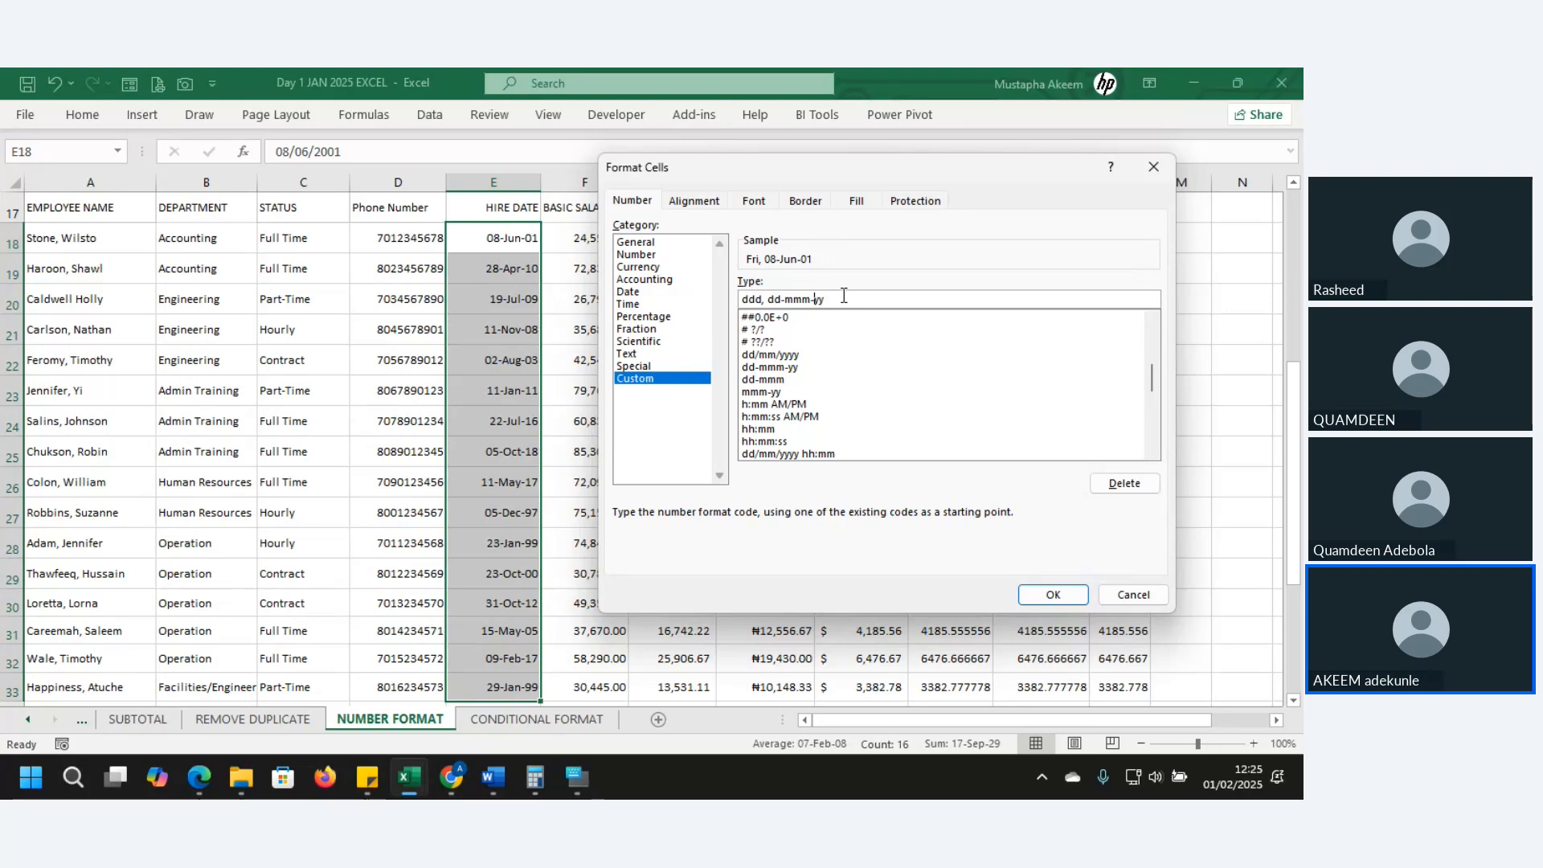
pyautogui.write('yyy')
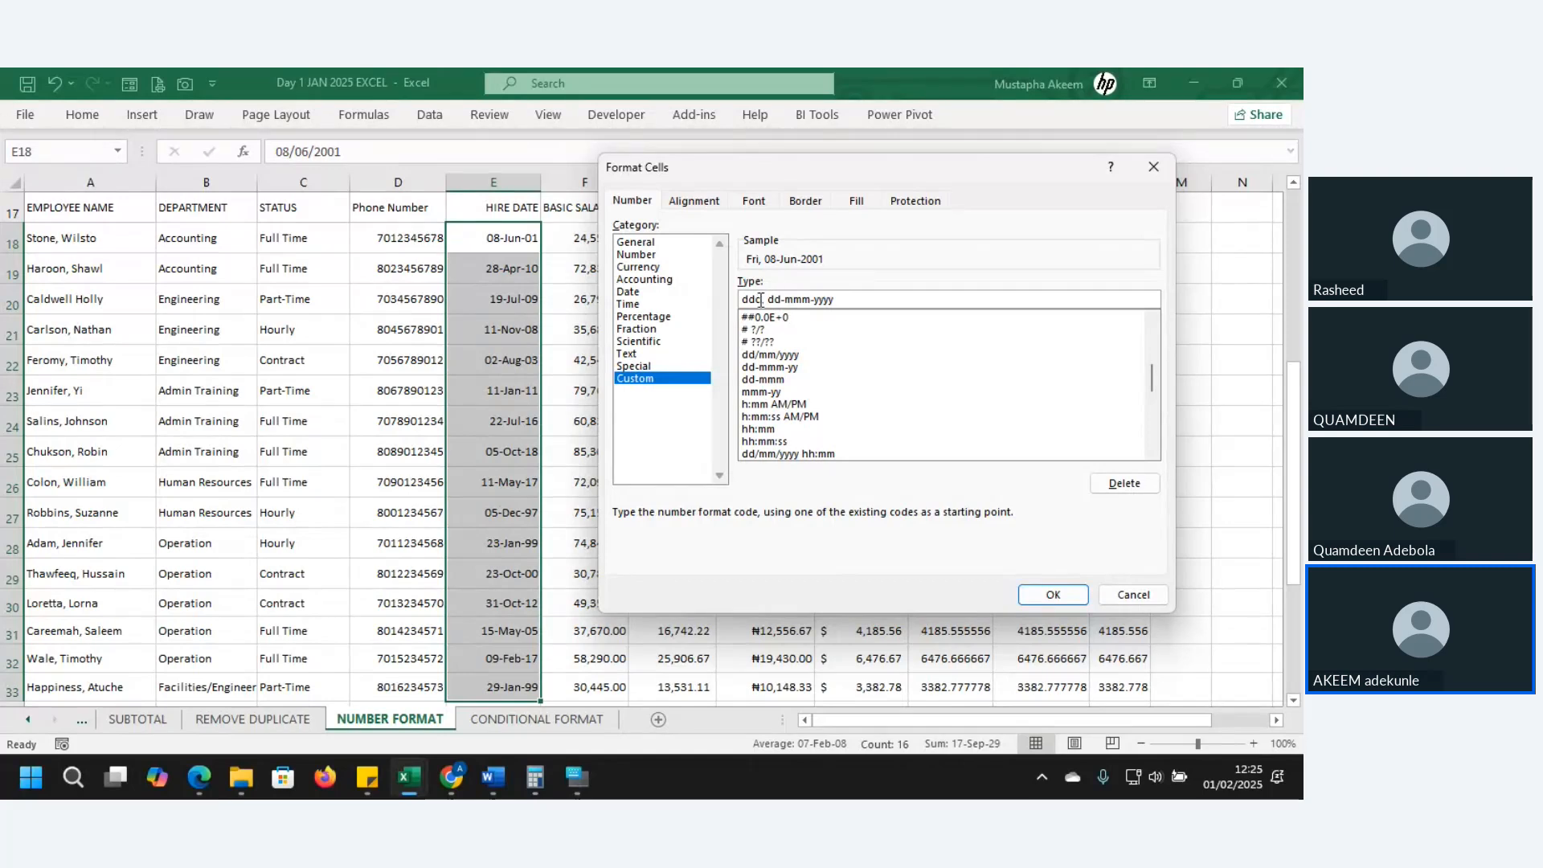
pyautogui.write('d')
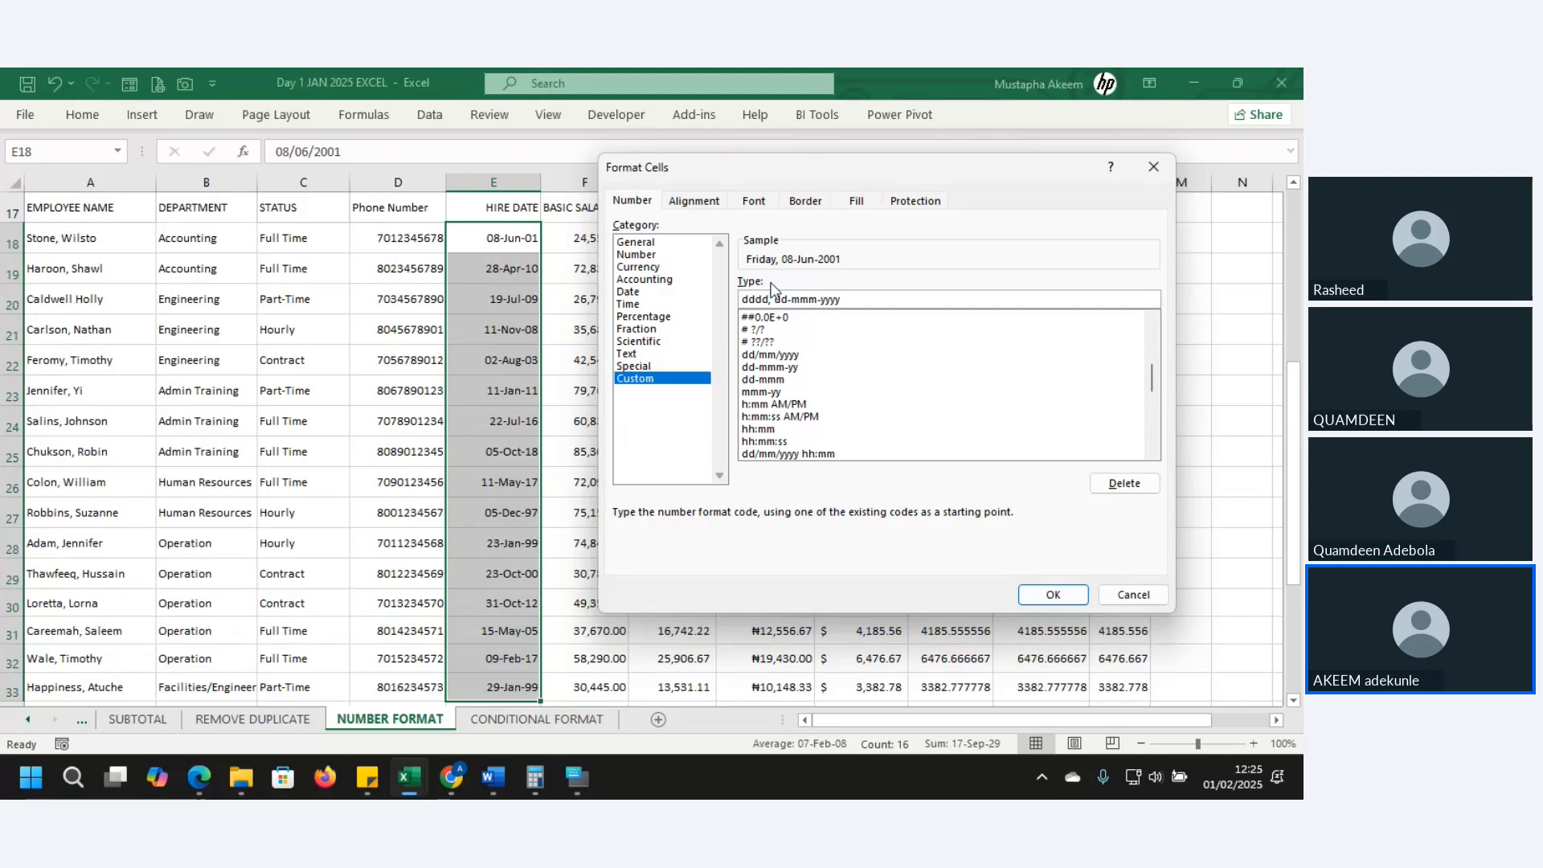
pyautogui.press('BackSpace')
pyautogui.press('BackSpace')
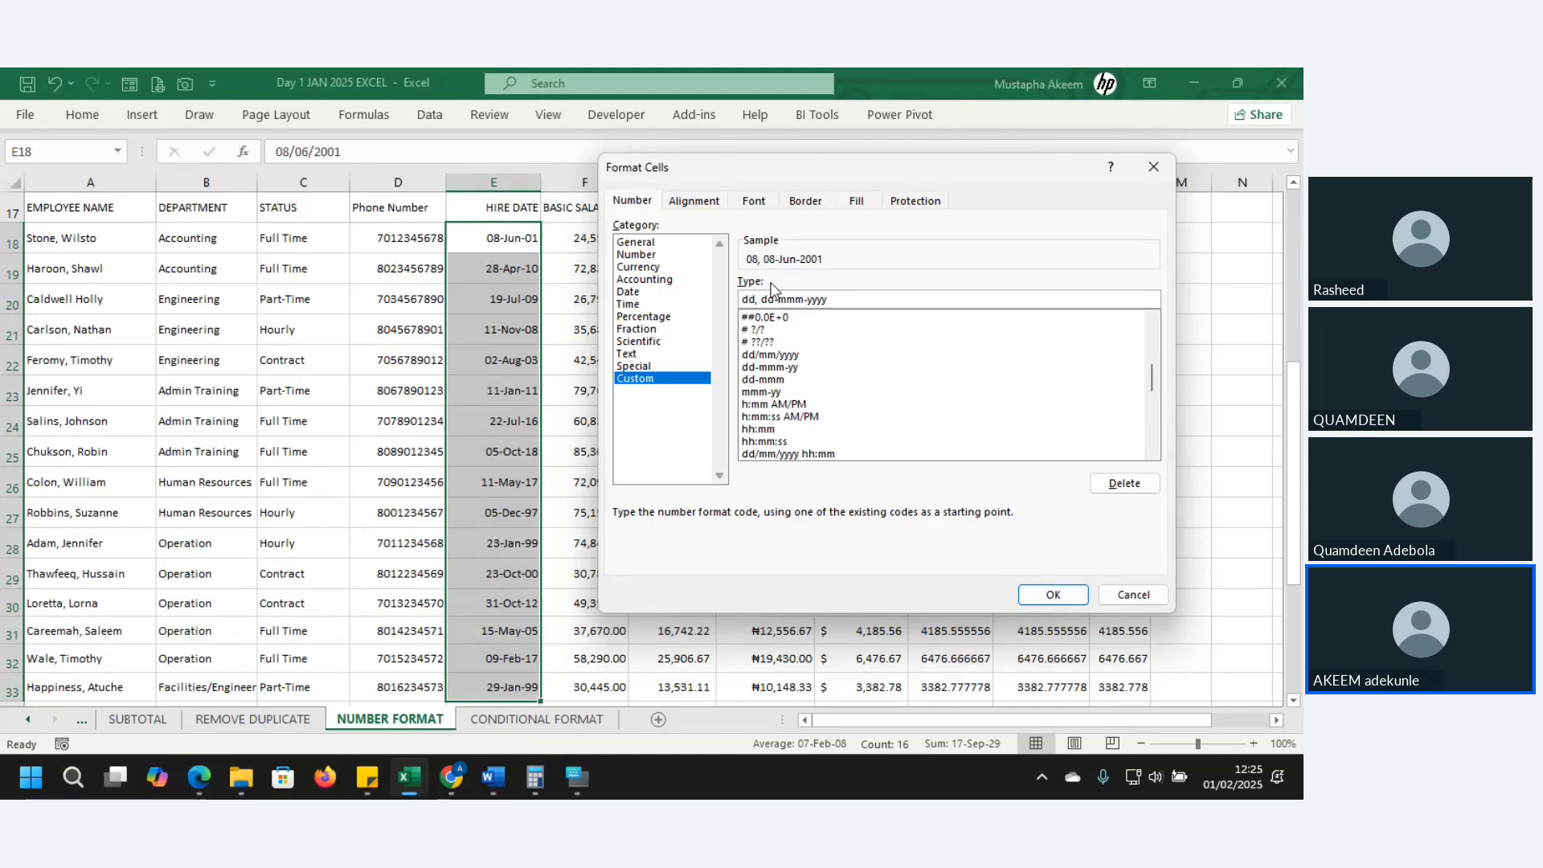
pyautogui.press('BackSpace')
pyautogui.write('ddd')
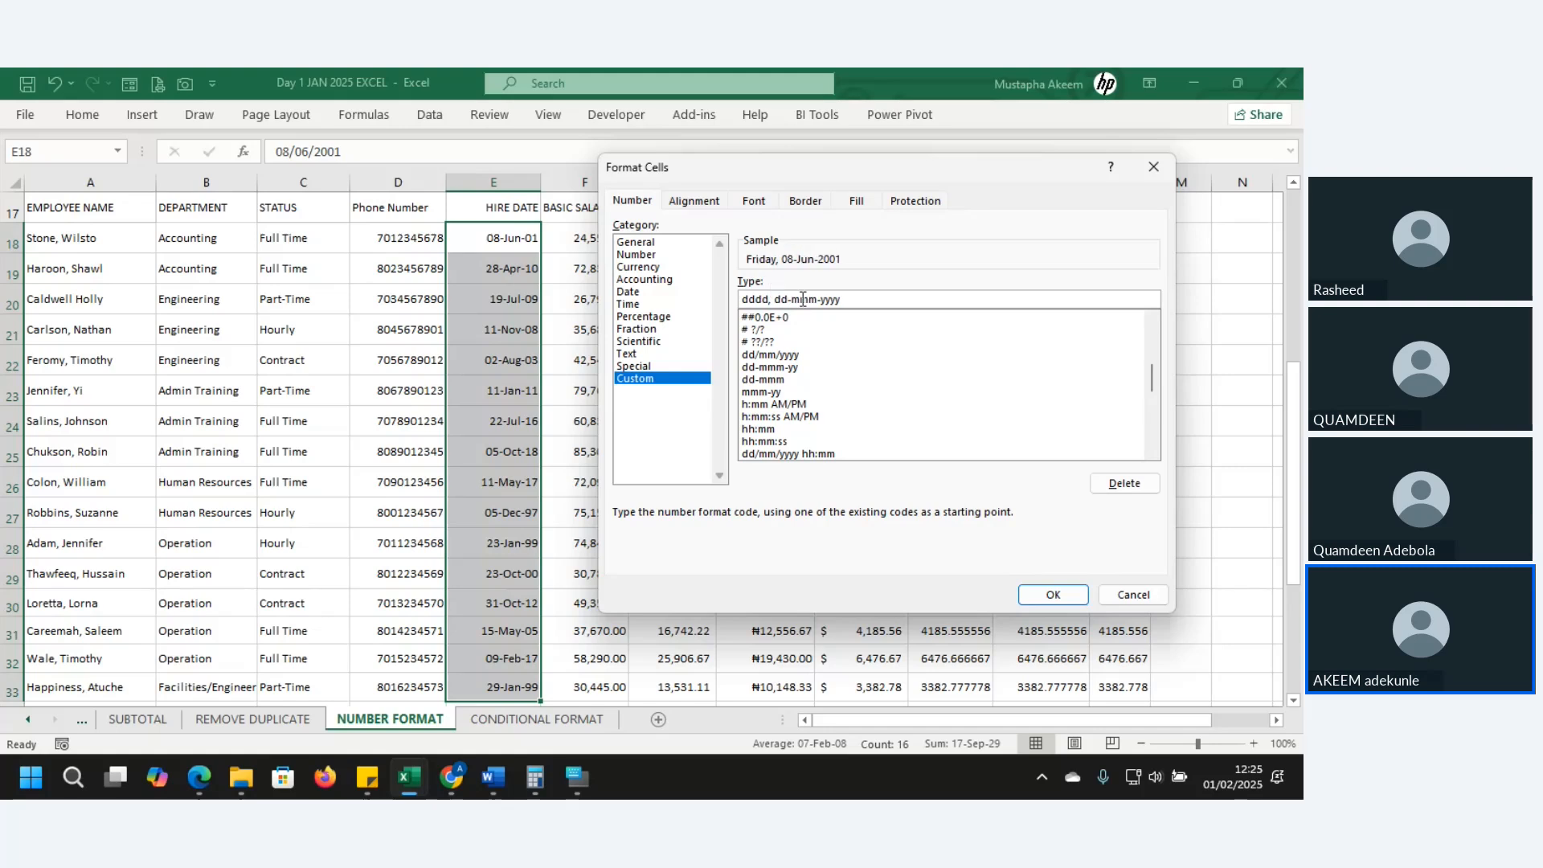
pyautogui.press('BackSpace')
pyautogui.press('BackSpace')
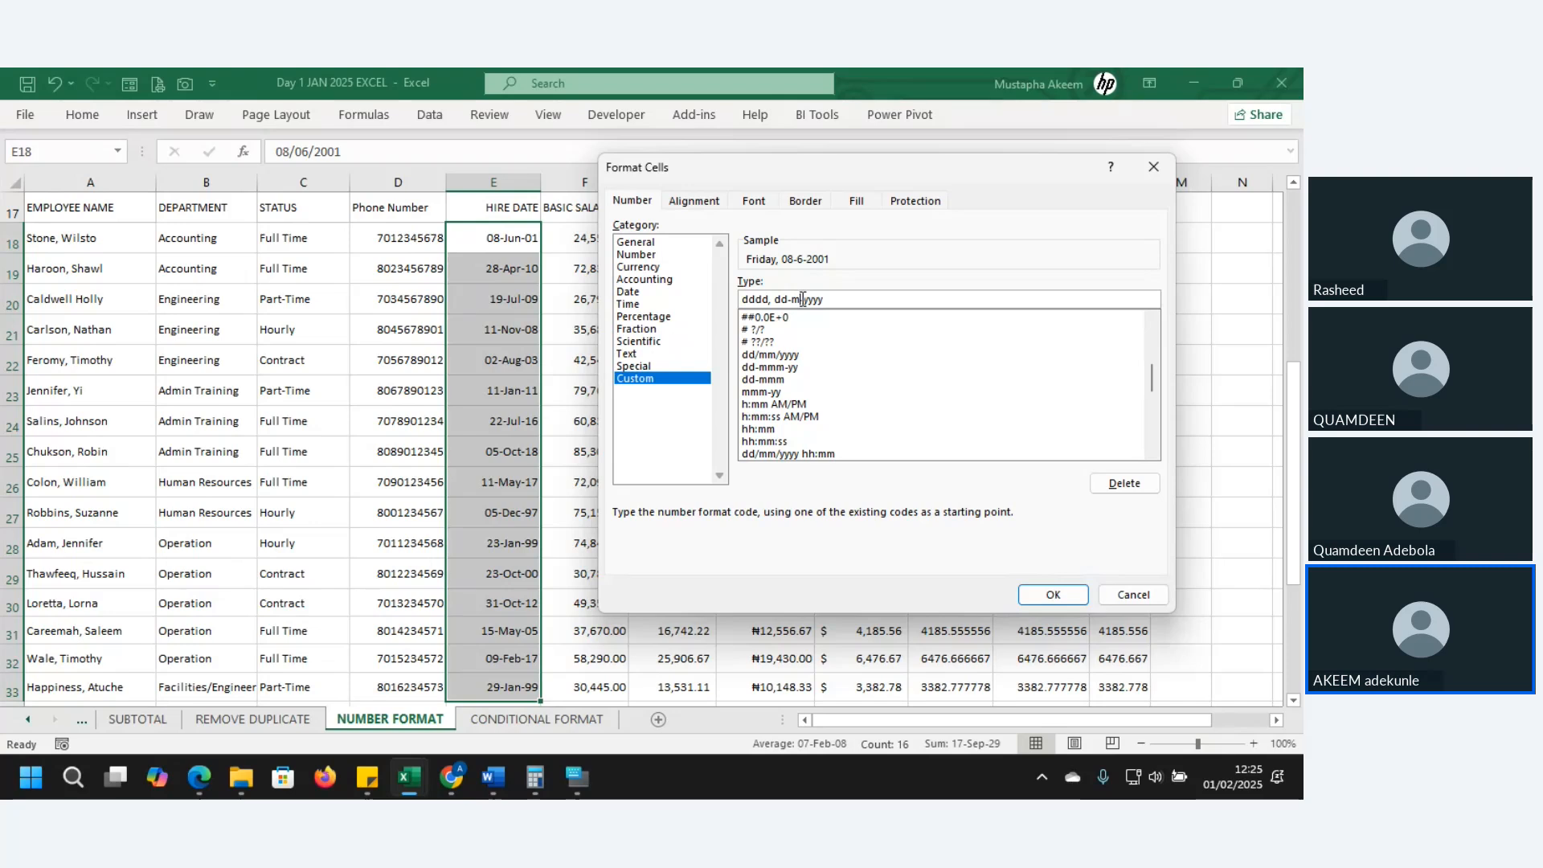
pyautogui.write('mmm')
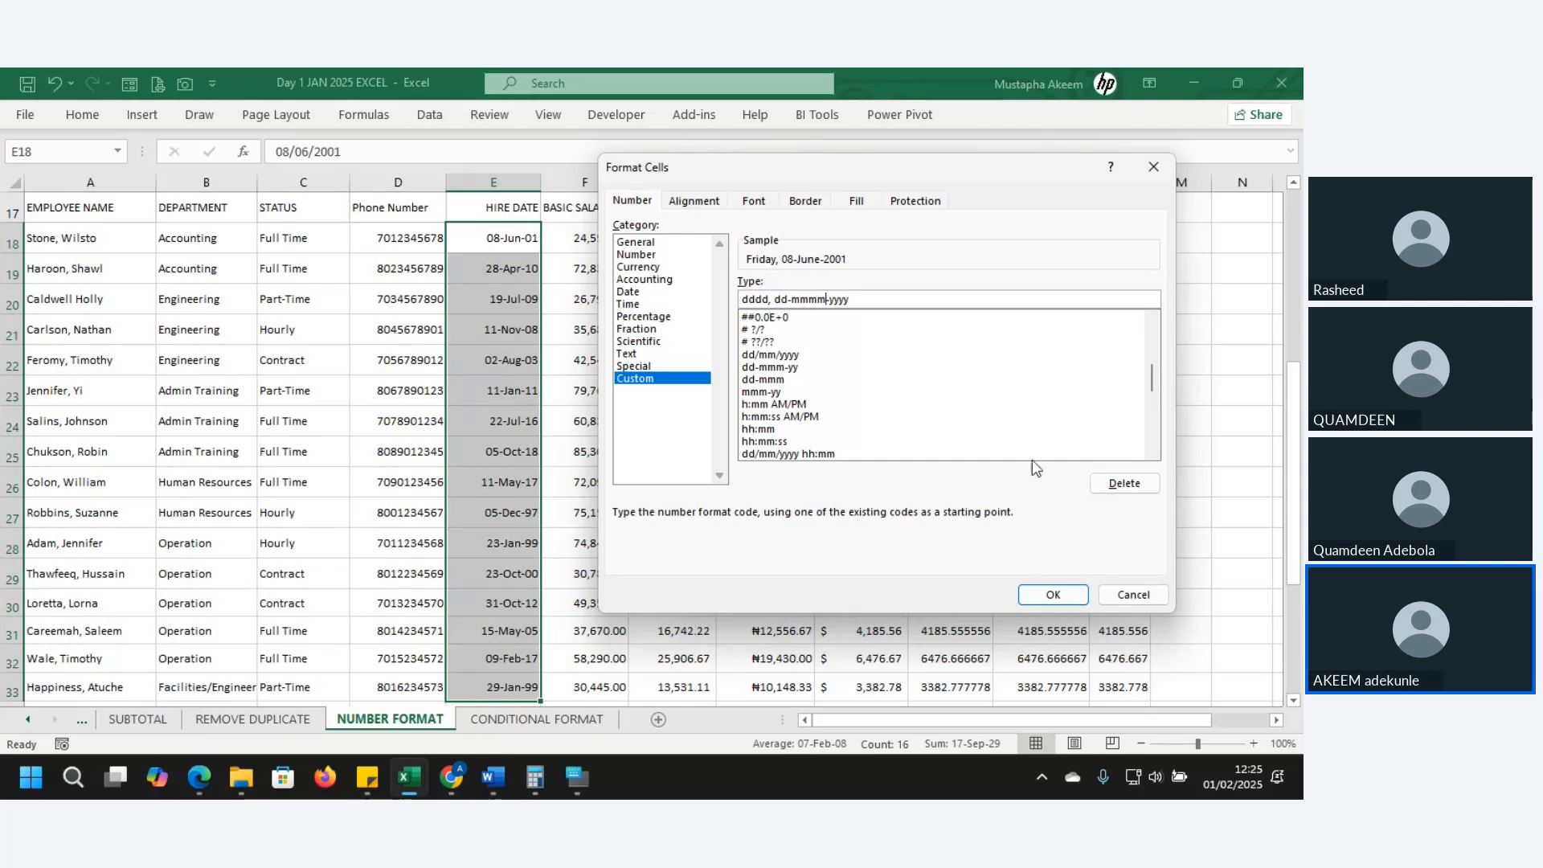
pyautogui.click(1052, 595)
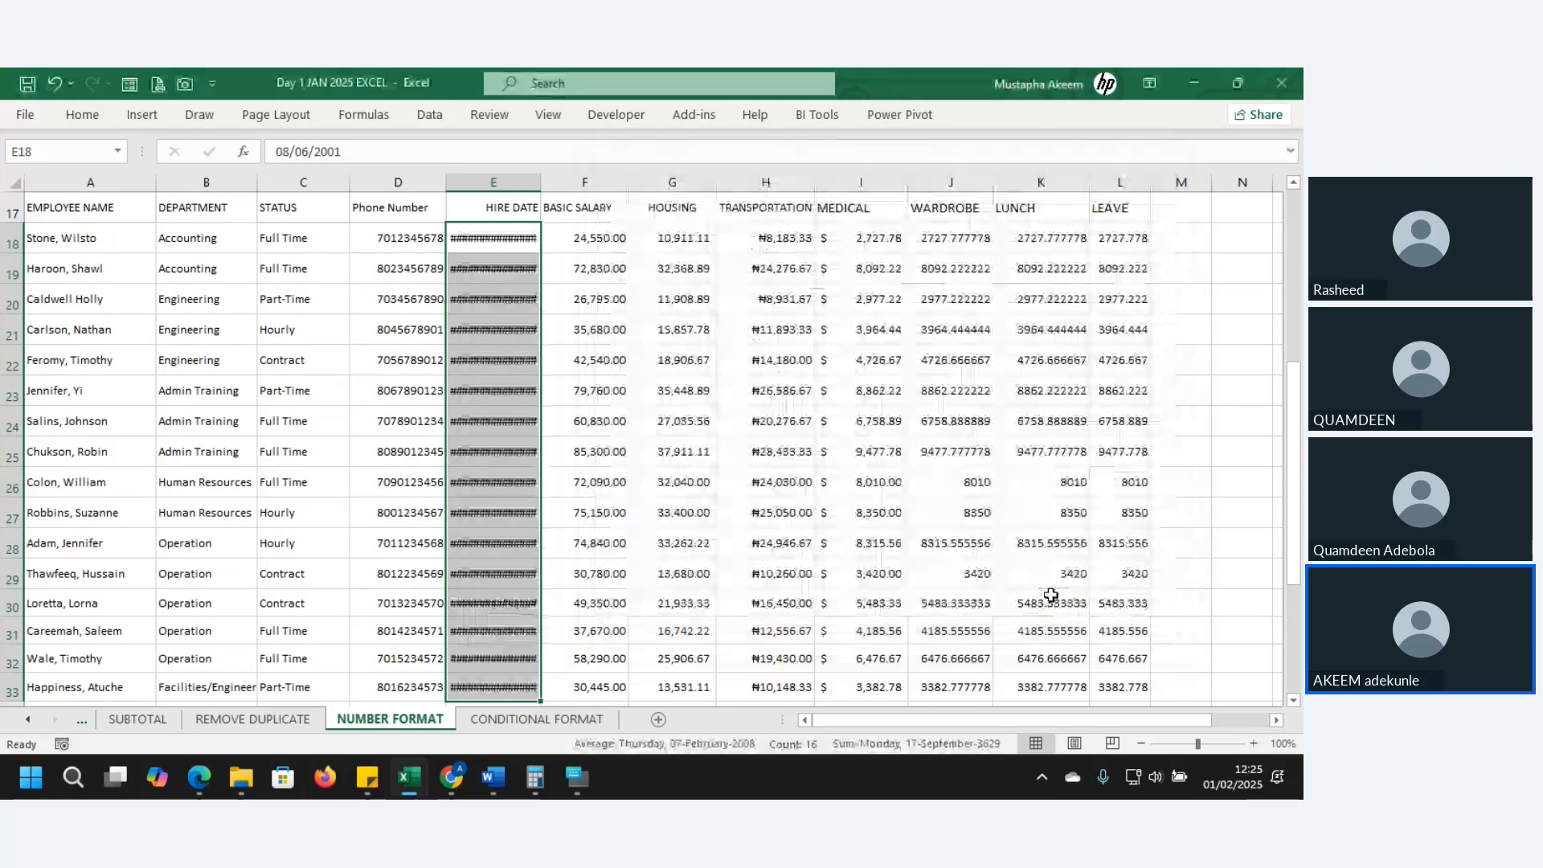
# - Widen column E to show dates like Friday, 08-June-2001, then select column D
pyautogui.moveTo(535, 184); pyautogui.dragTo(625, 186)
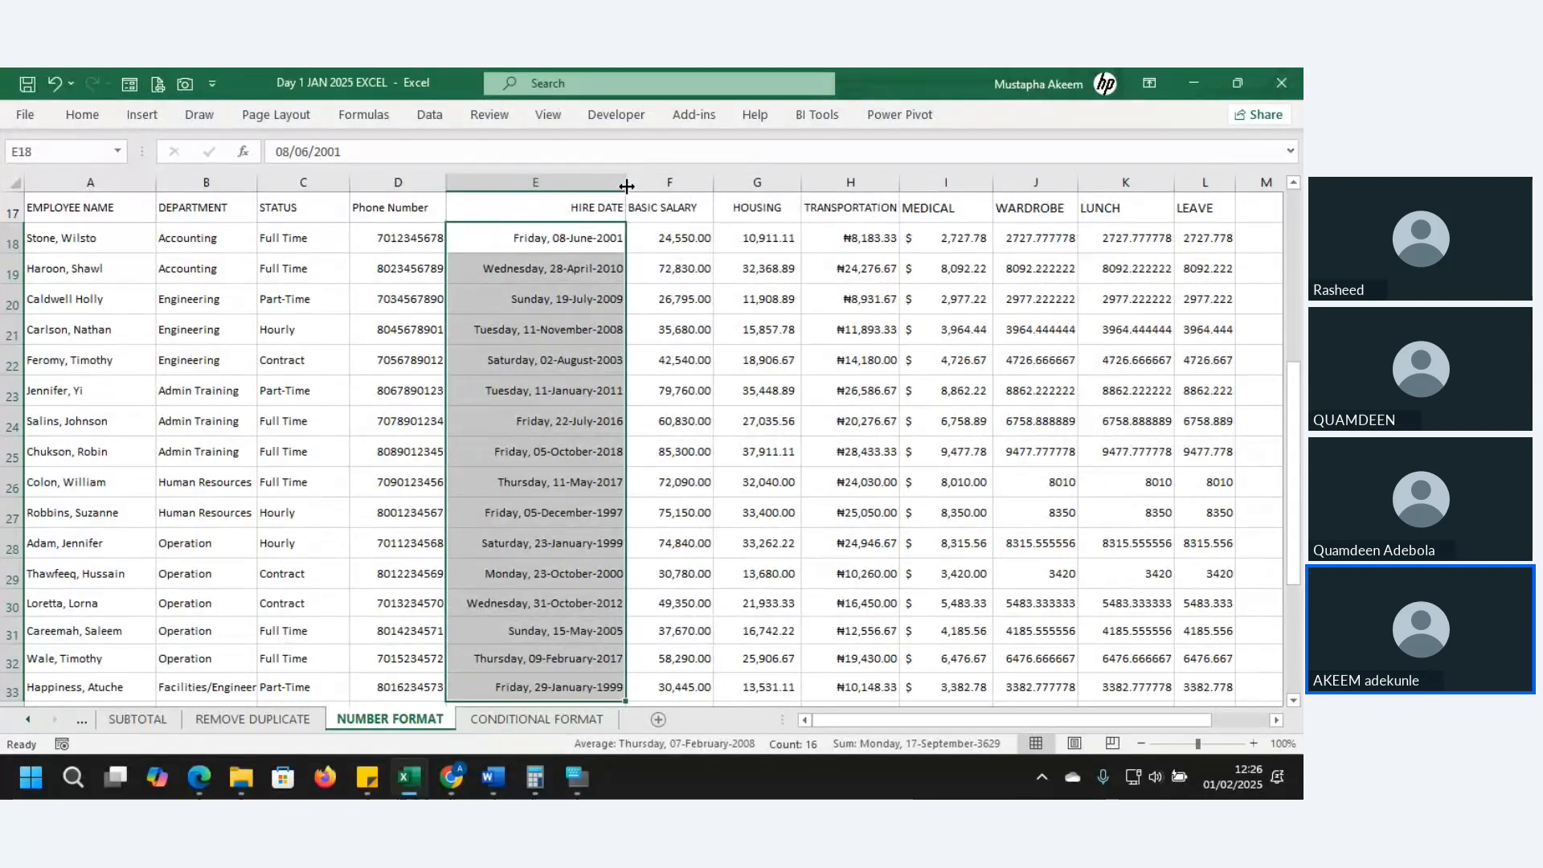
pyautogui.click(402, 183)
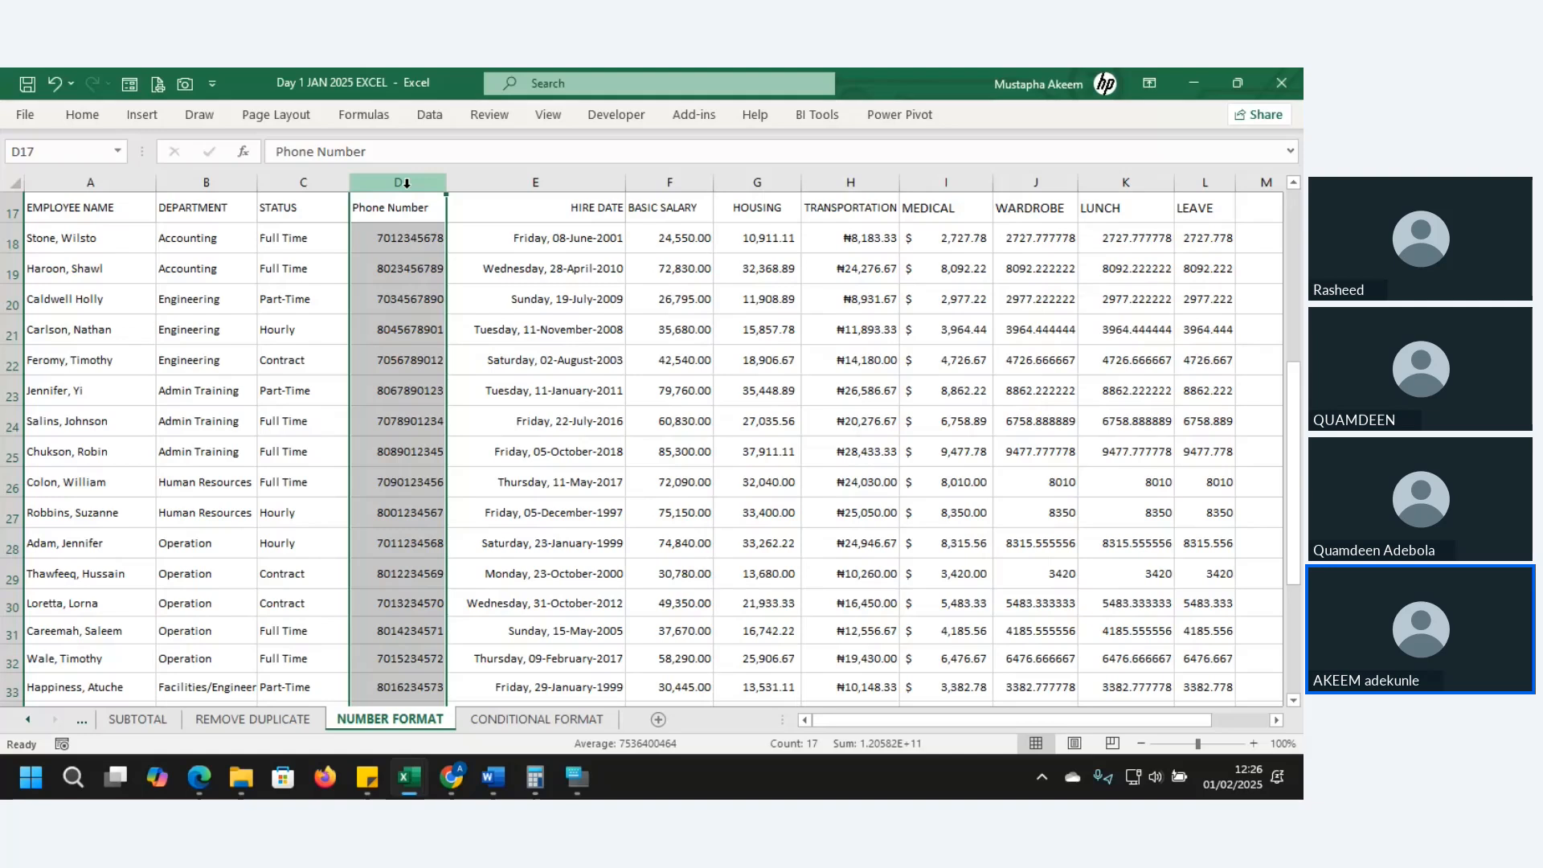
# - Browse the Phone Number entries and settle on the first one in D18
pyautogui.click(403, 235)
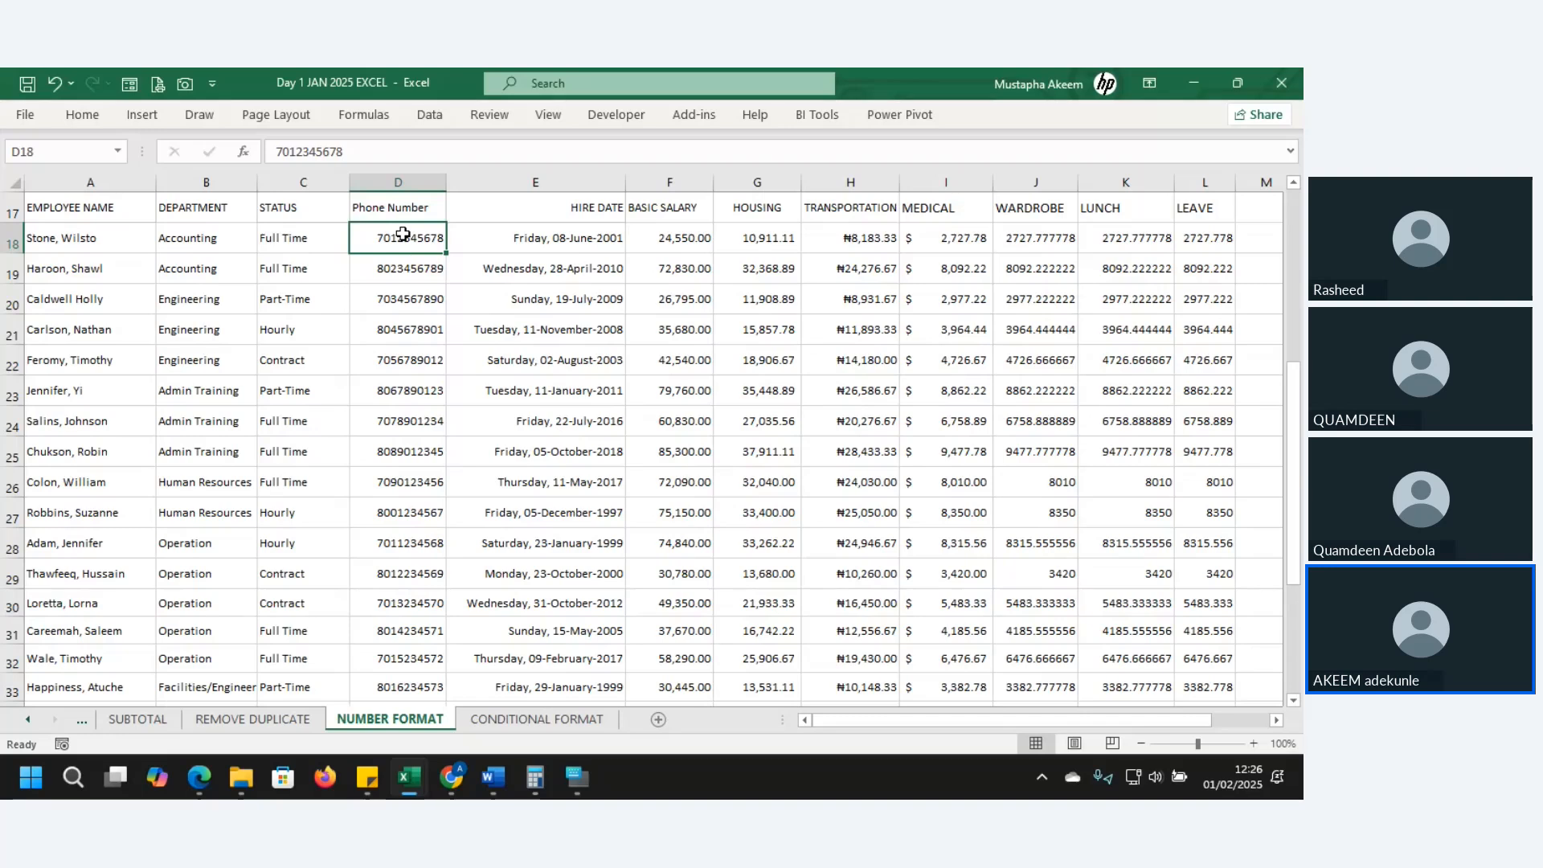
pyautogui.hotkey('ctrl', 'shift', 'Down')
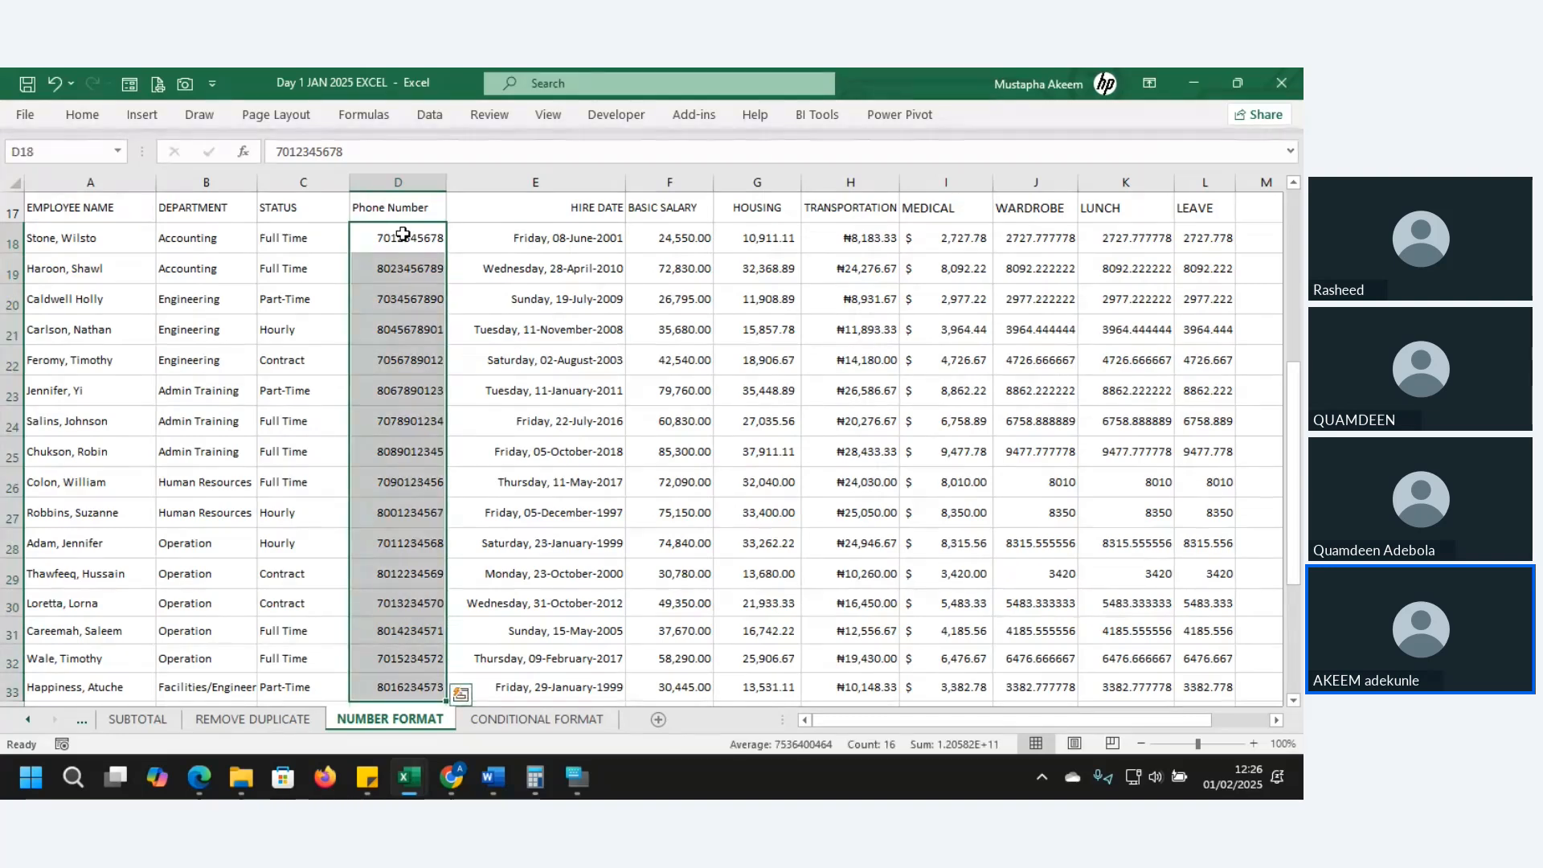
pyautogui.press('Down')
pyautogui.press('Down')
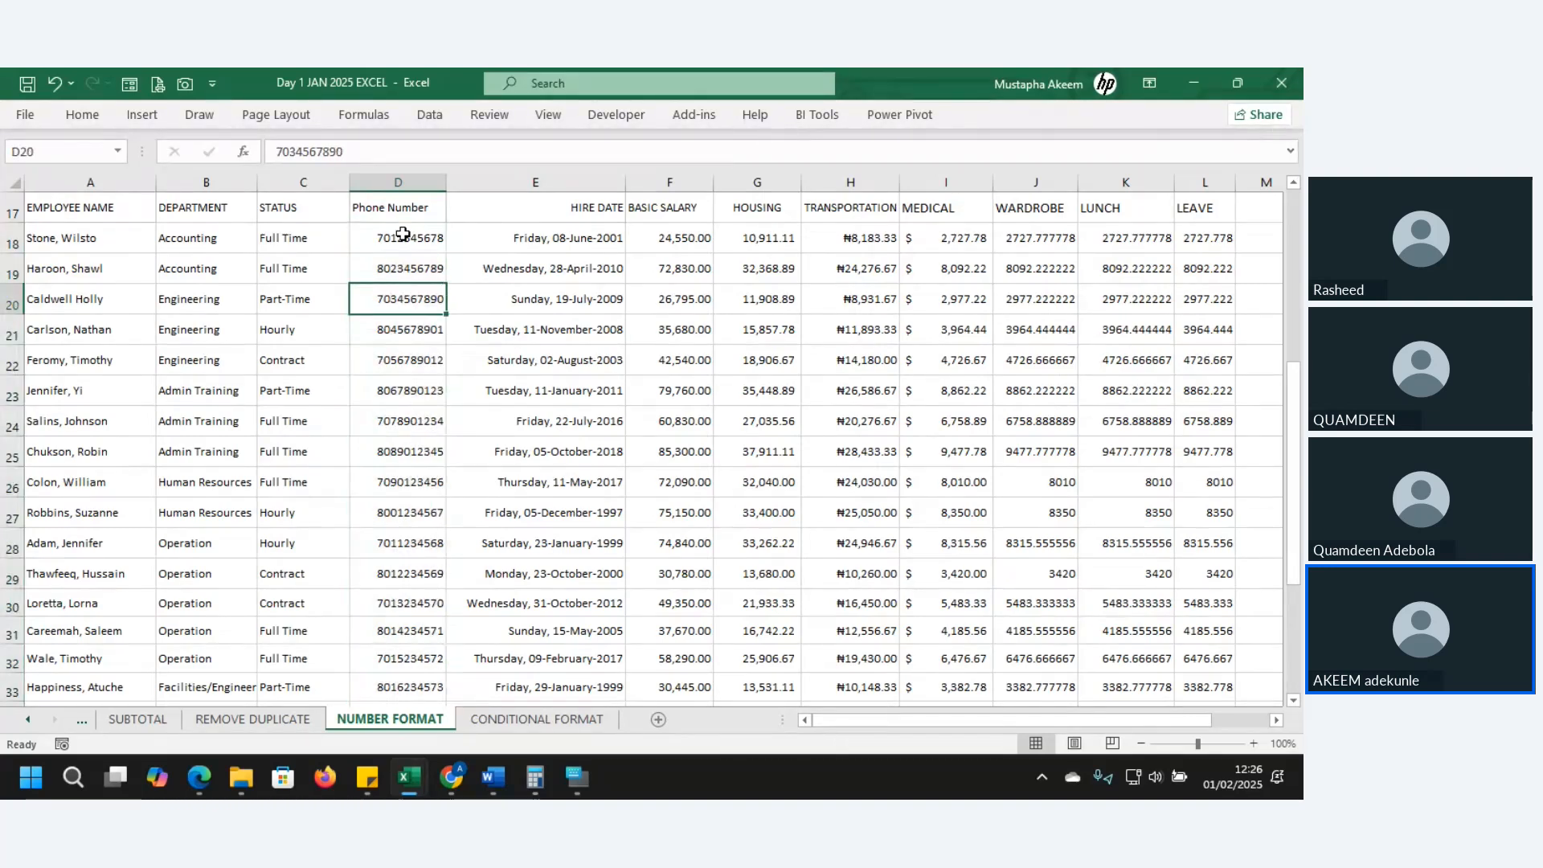
pyautogui.press('Down')
pyautogui.press('Down')
pyautogui.press('Down')
pyautogui.press('Down')
pyautogui.press('Down')
pyautogui.press('Down')
pyautogui.press('Down')
pyautogui.press('Down')
pyautogui.press('Down')
pyautogui.press('Down')
pyautogui.press('Down')
pyautogui.press('Down')
pyautogui.press('Down')
pyautogui.press('Down')
pyautogui.press('Down')
pyautogui.press('Down')
pyautogui.press('Down')
pyautogui.press('Up')
pyautogui.press('Up')
pyautogui.press('Up')
pyautogui.press('Up')
pyautogui.press('Up')
pyautogui.press('Up')
pyautogui.press('Up')
pyautogui.press('Up')
pyautogui.press('Up')
pyautogui.press('Up')
pyautogui.press('Up')
pyautogui.press('Up')
pyautogui.press('Up')
pyautogui.press('Up')
pyautogui.press('Up')
pyautogui.press('Up')
pyautogui.press('Up')
pyautogui.press('Up')
pyautogui.press('Up')
pyautogui.press('Up')
pyautogui.press('Up')
pyautogui.press('Up')
pyautogui.press('Up')
pyautogui.press('Up')
pyautogui.press('Up')
pyautogui.press('Down')
pyautogui.press('Down')
pyautogui.press('Down')
pyautogui.press('Down')
pyautogui.press('Down')
pyautogui.press('Down')
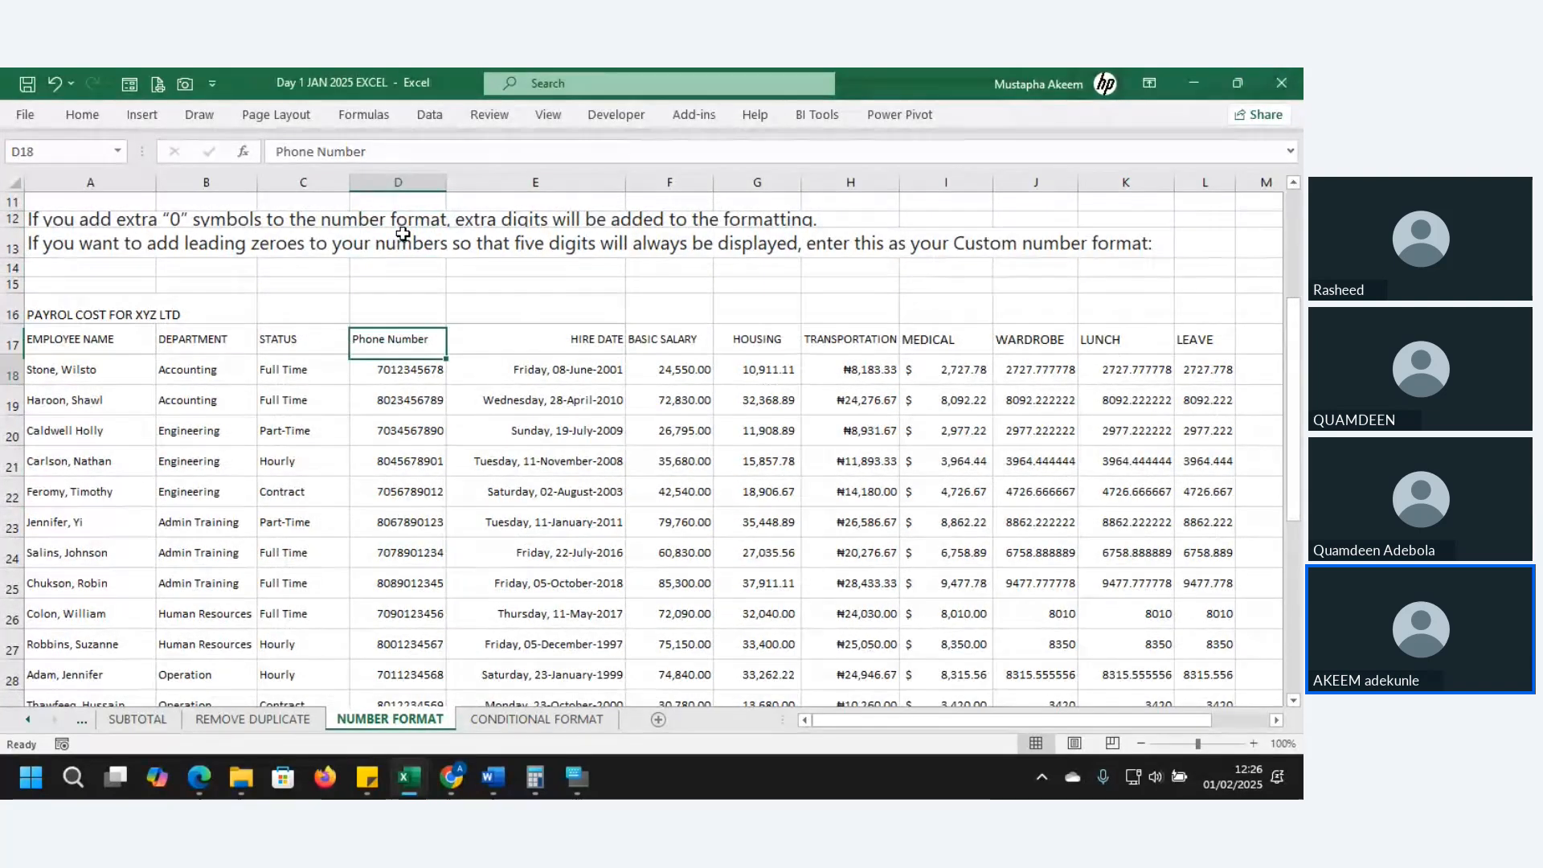
pyautogui.press('Down')
pyautogui.click(280, 151)
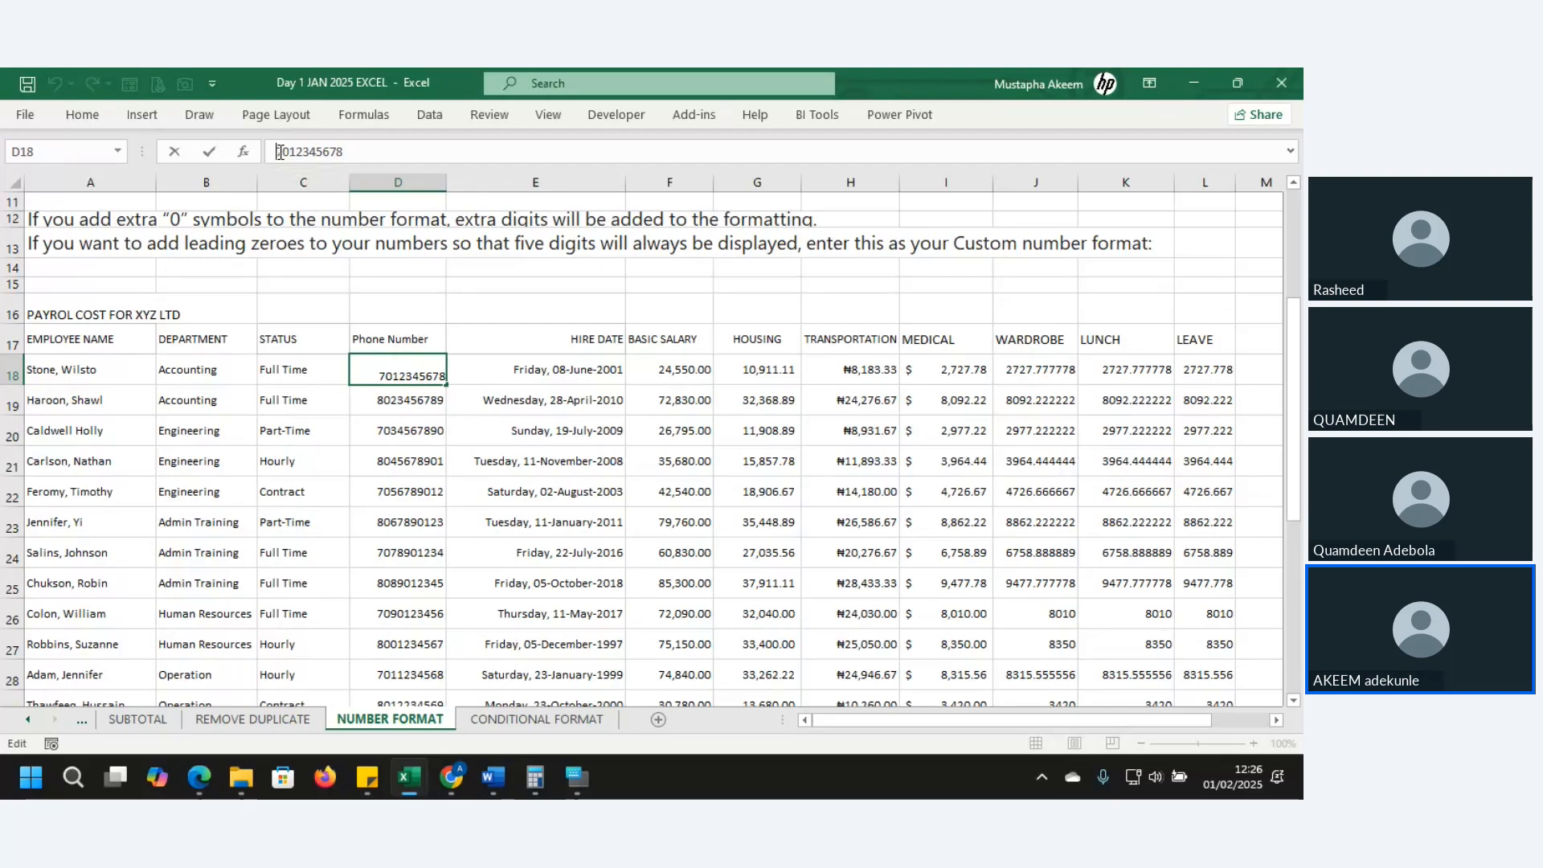
pyautogui.write("'")
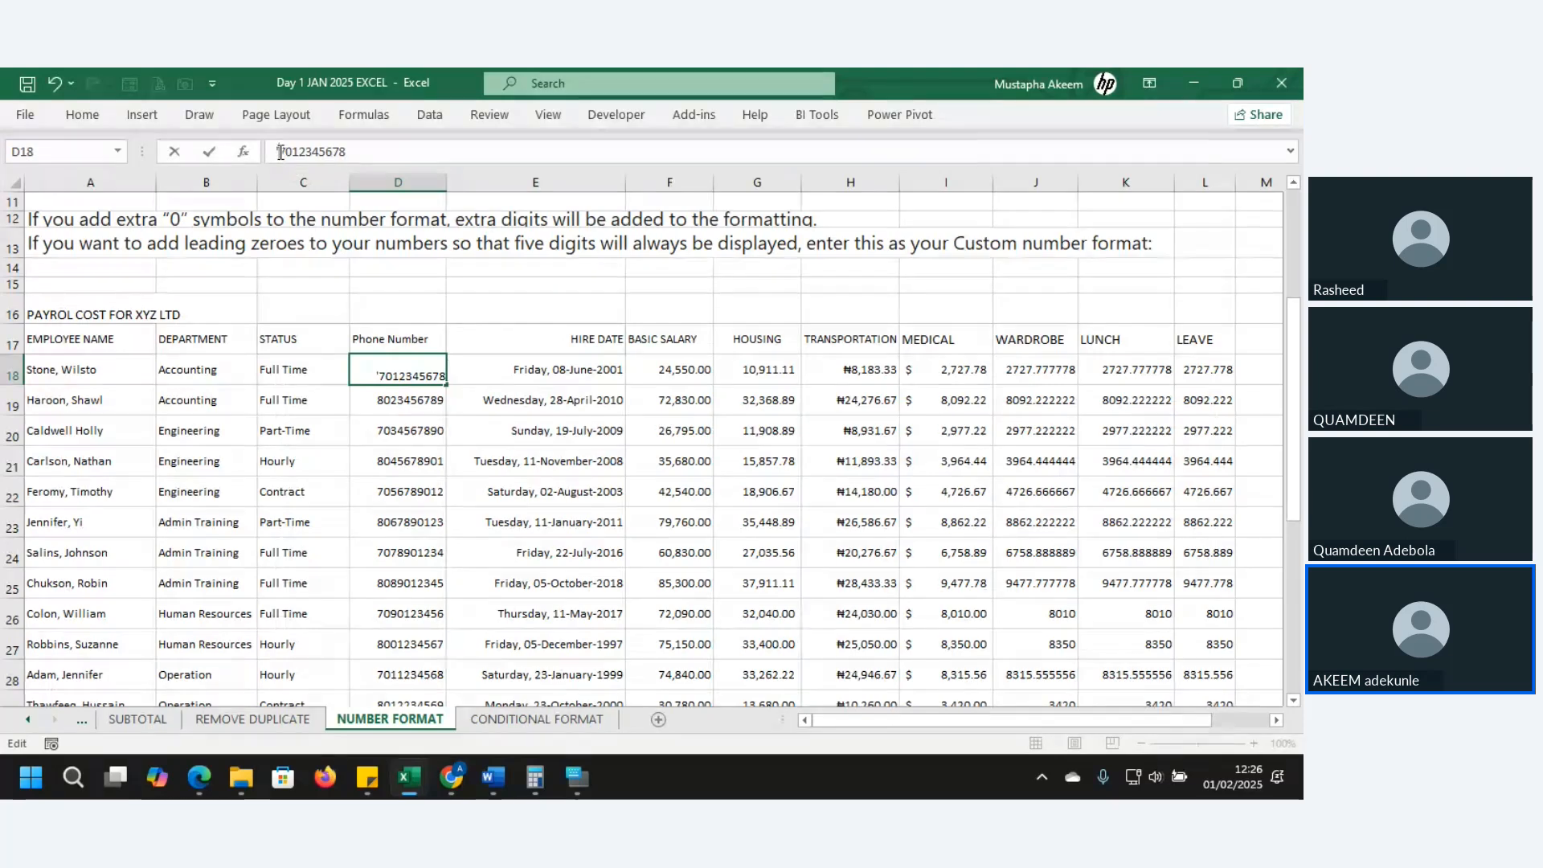
pyautogui.write('0')
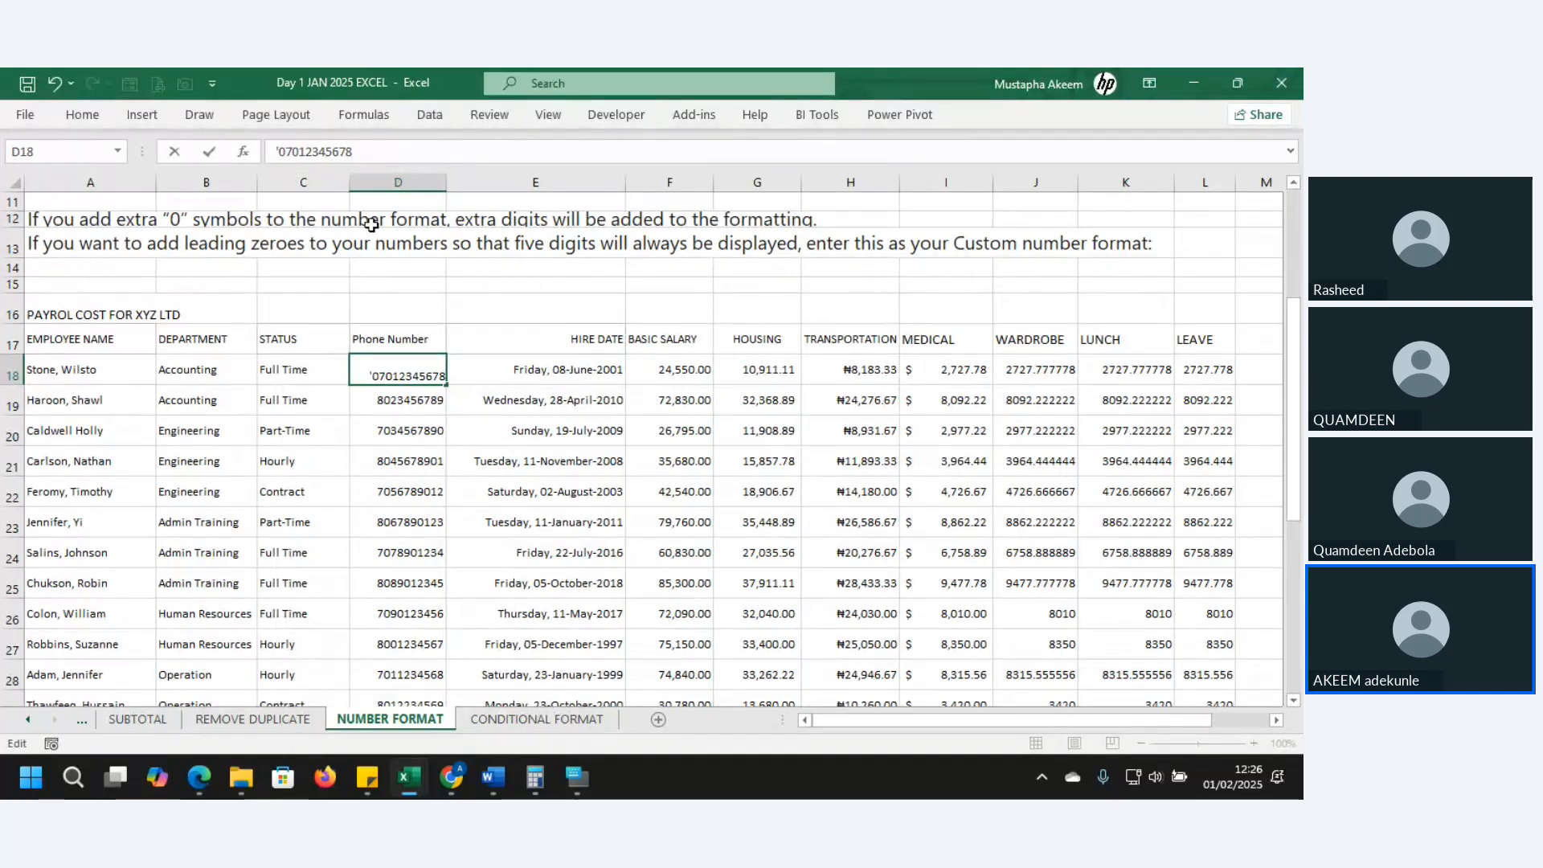
pyautogui.press('Return')
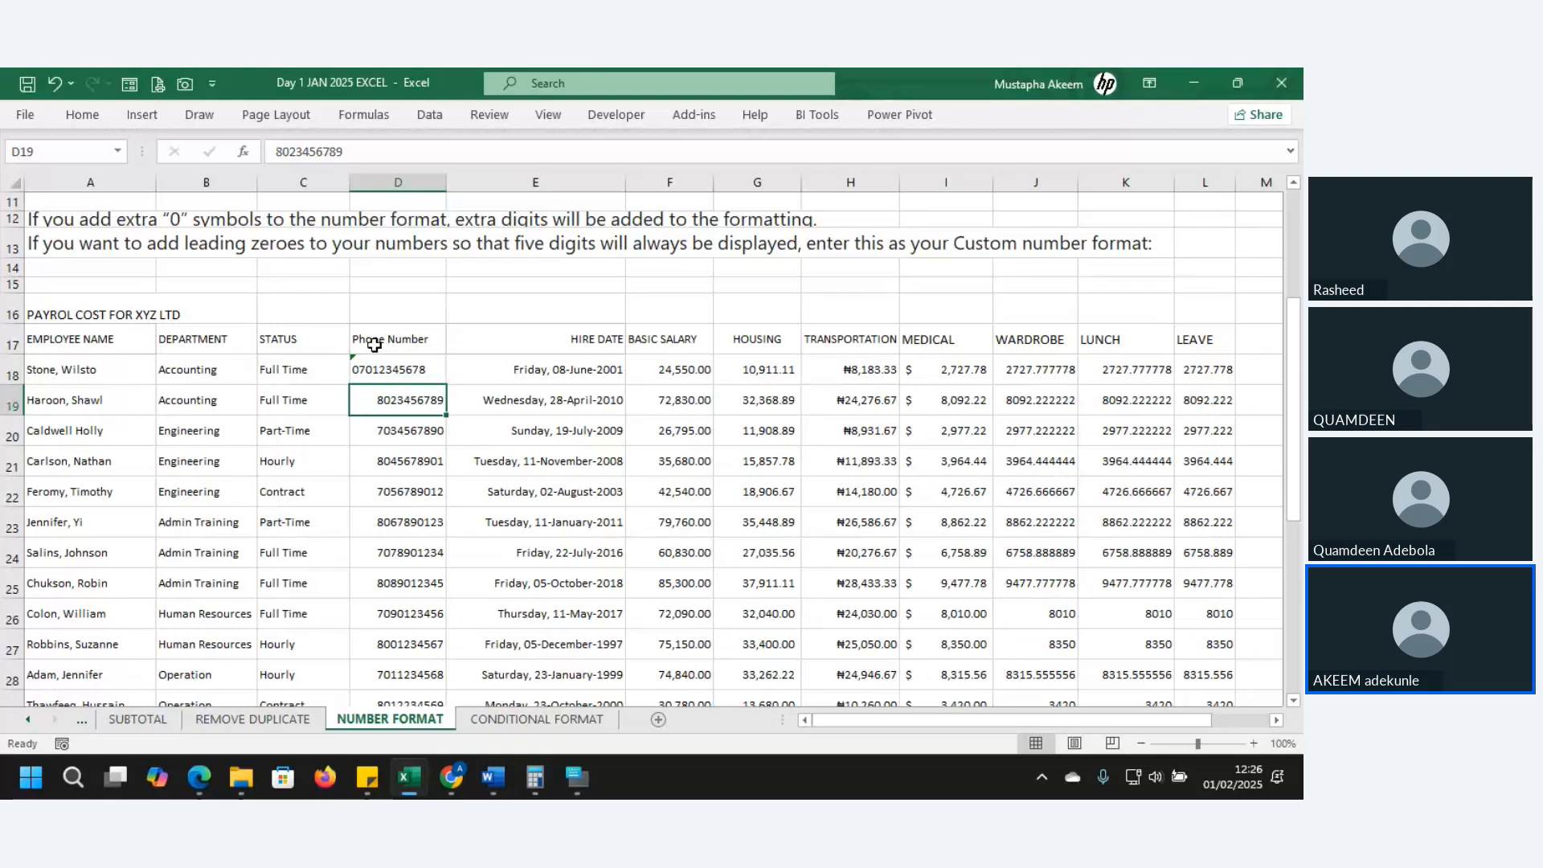
pyautogui.click(386, 370)
pyautogui.click(470, 141)
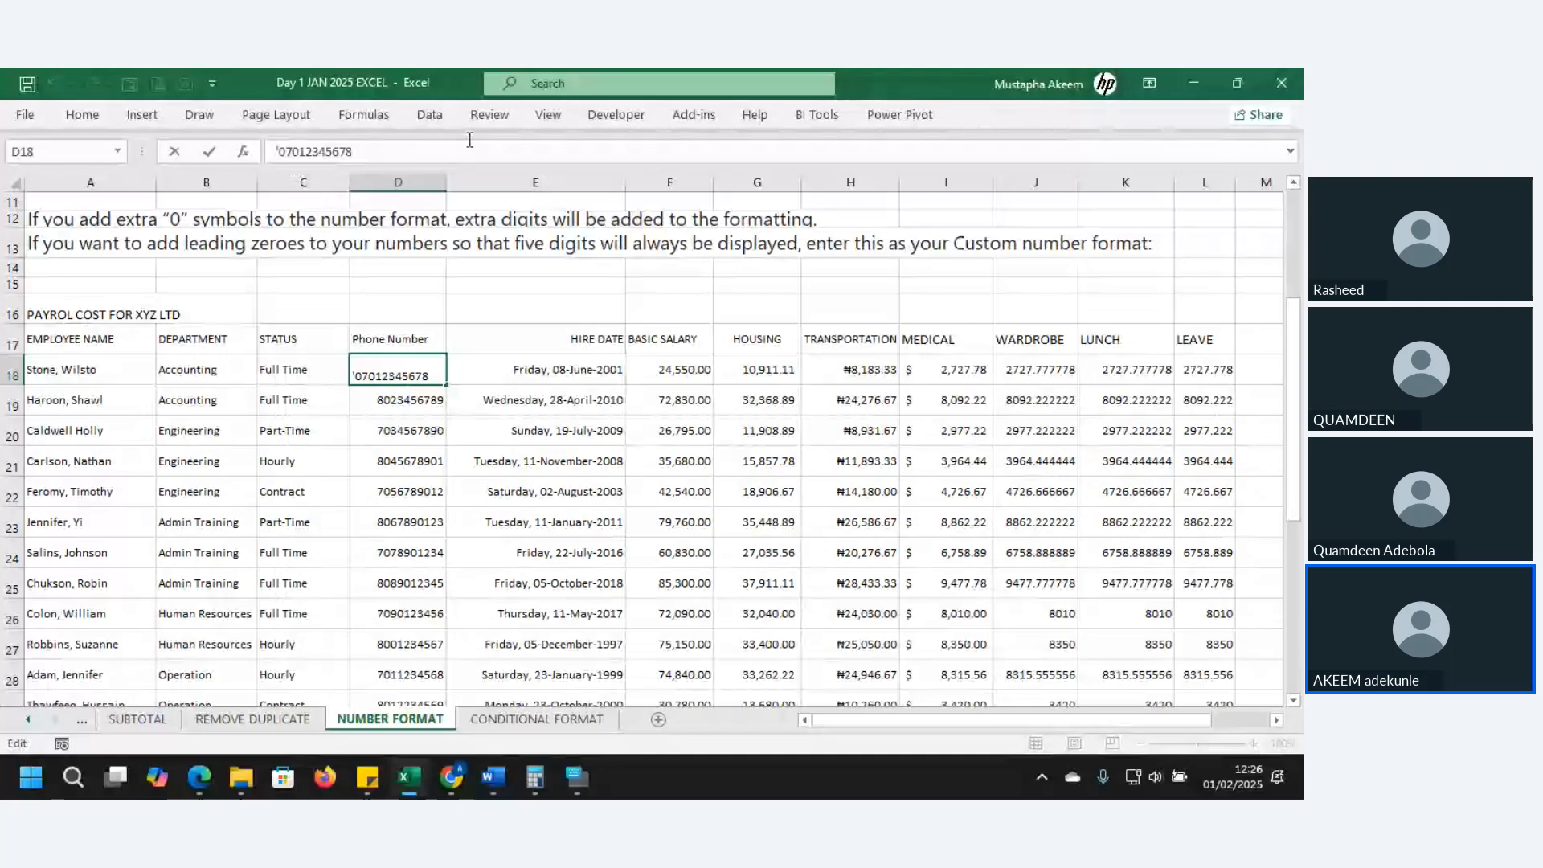
pyautogui.press('Return')
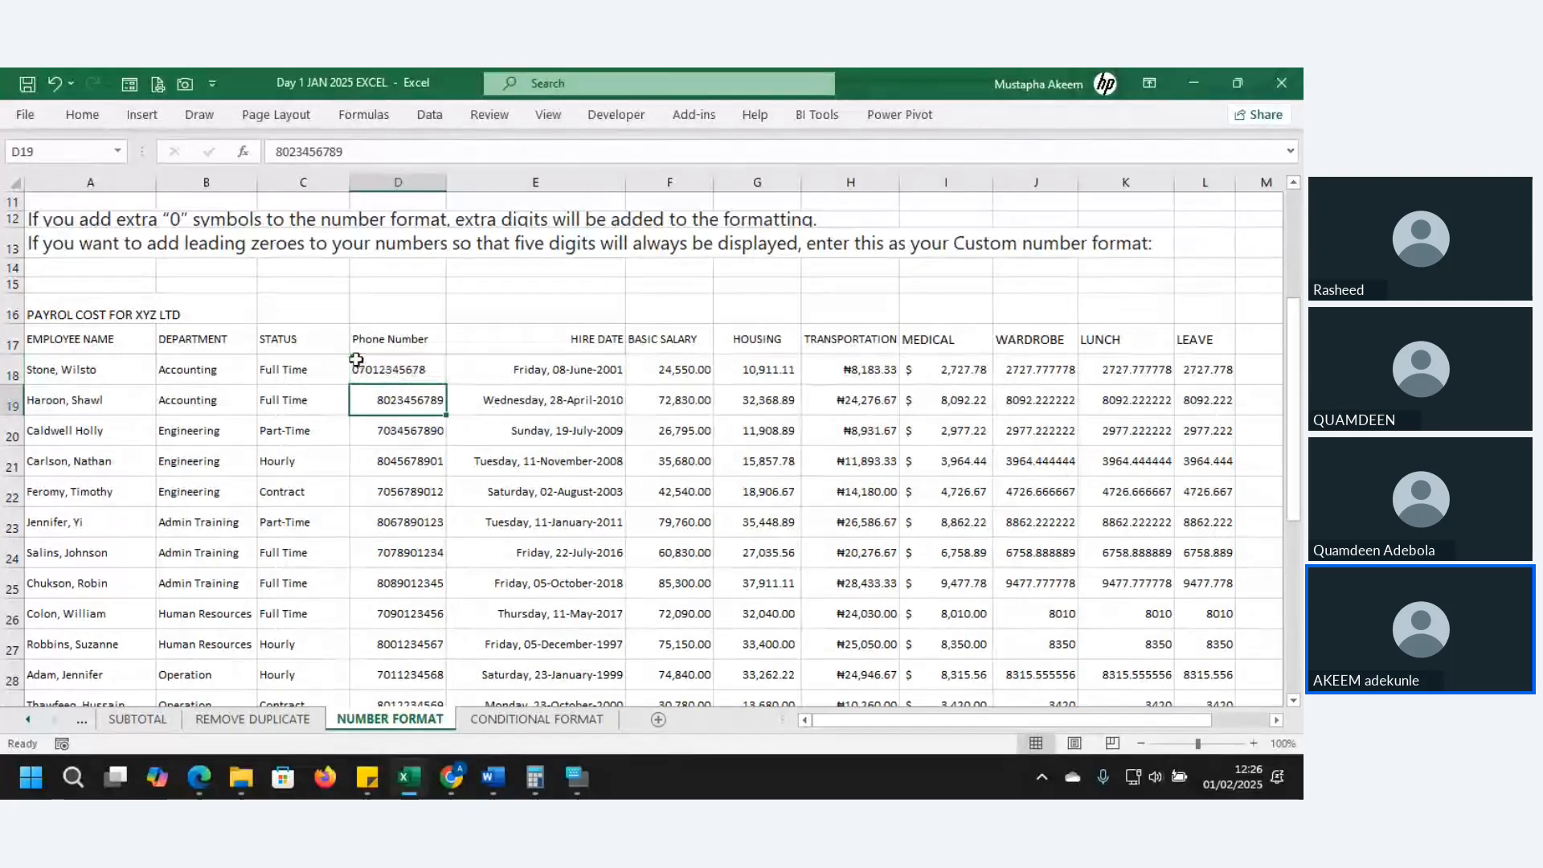
# - Open D18's number-stored-as-text warning and dismiss it without converting
pyautogui.click(357, 365)
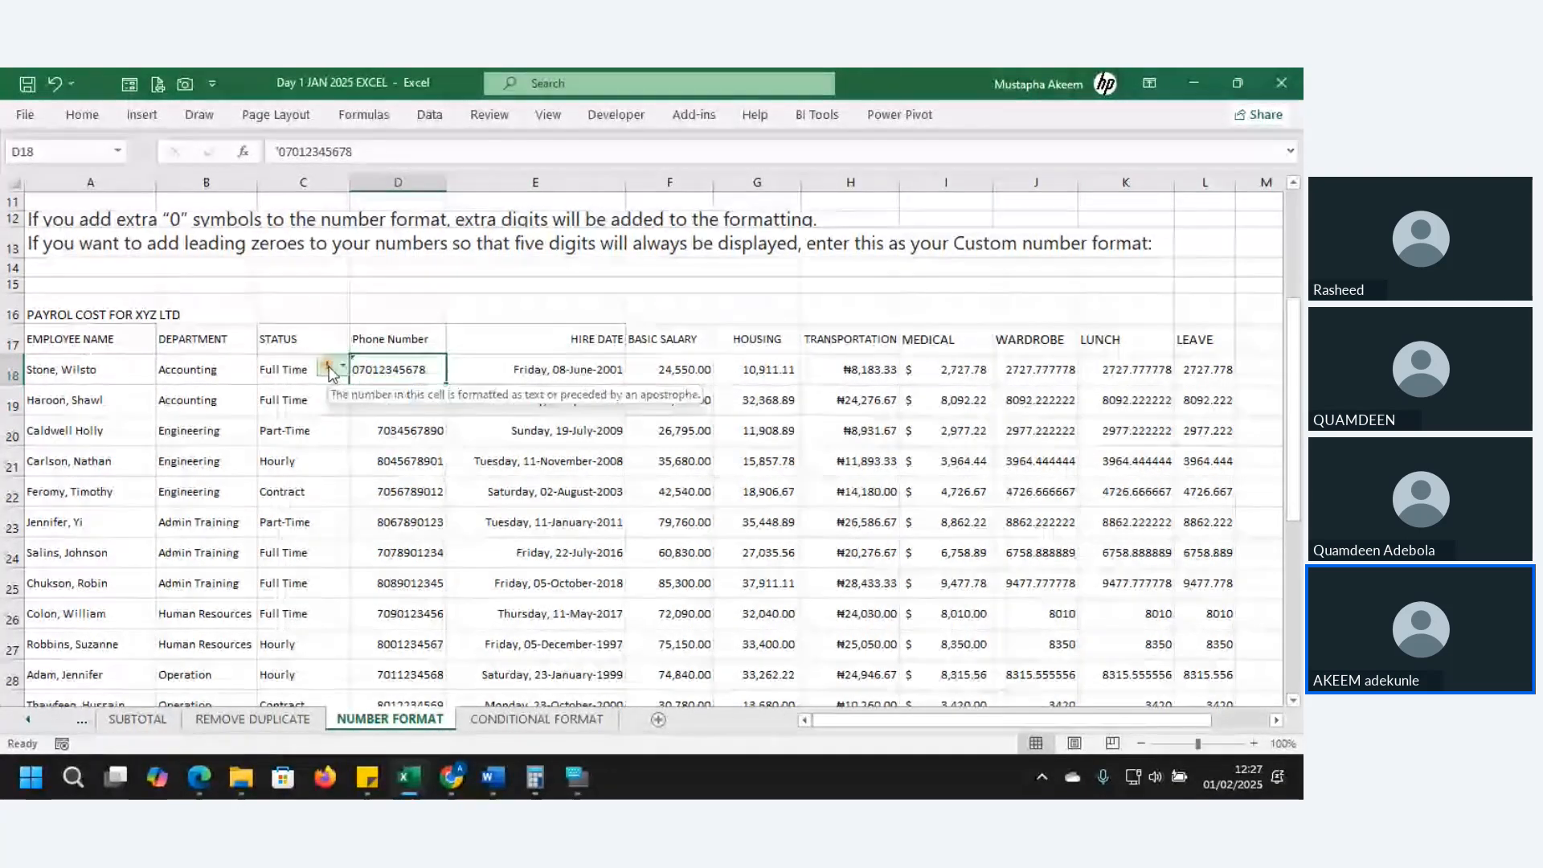
pyautogui.click(331, 372)
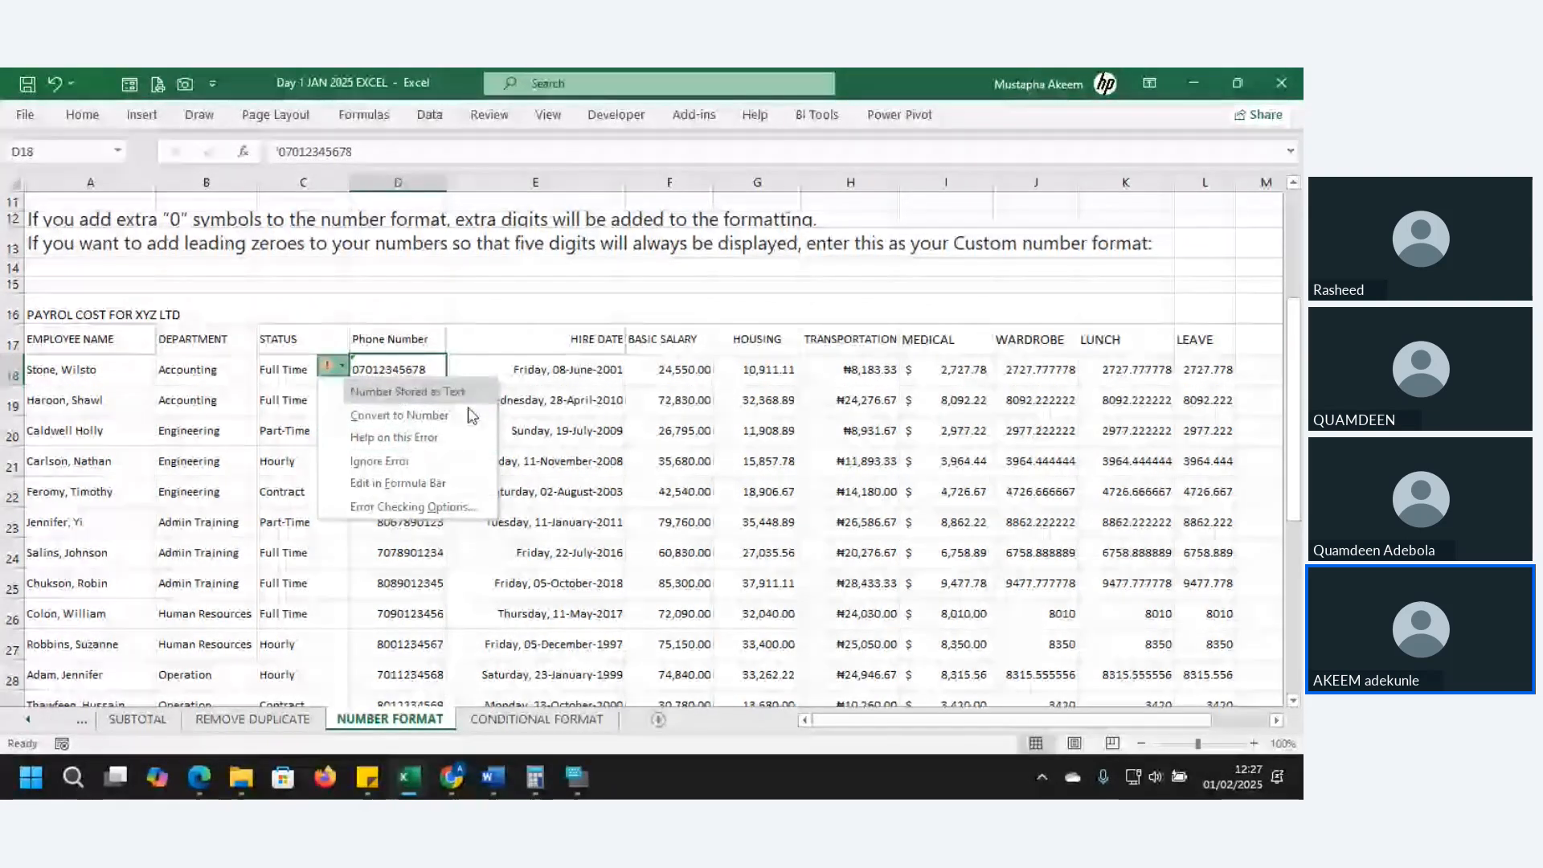
pyautogui.click(478, 512)
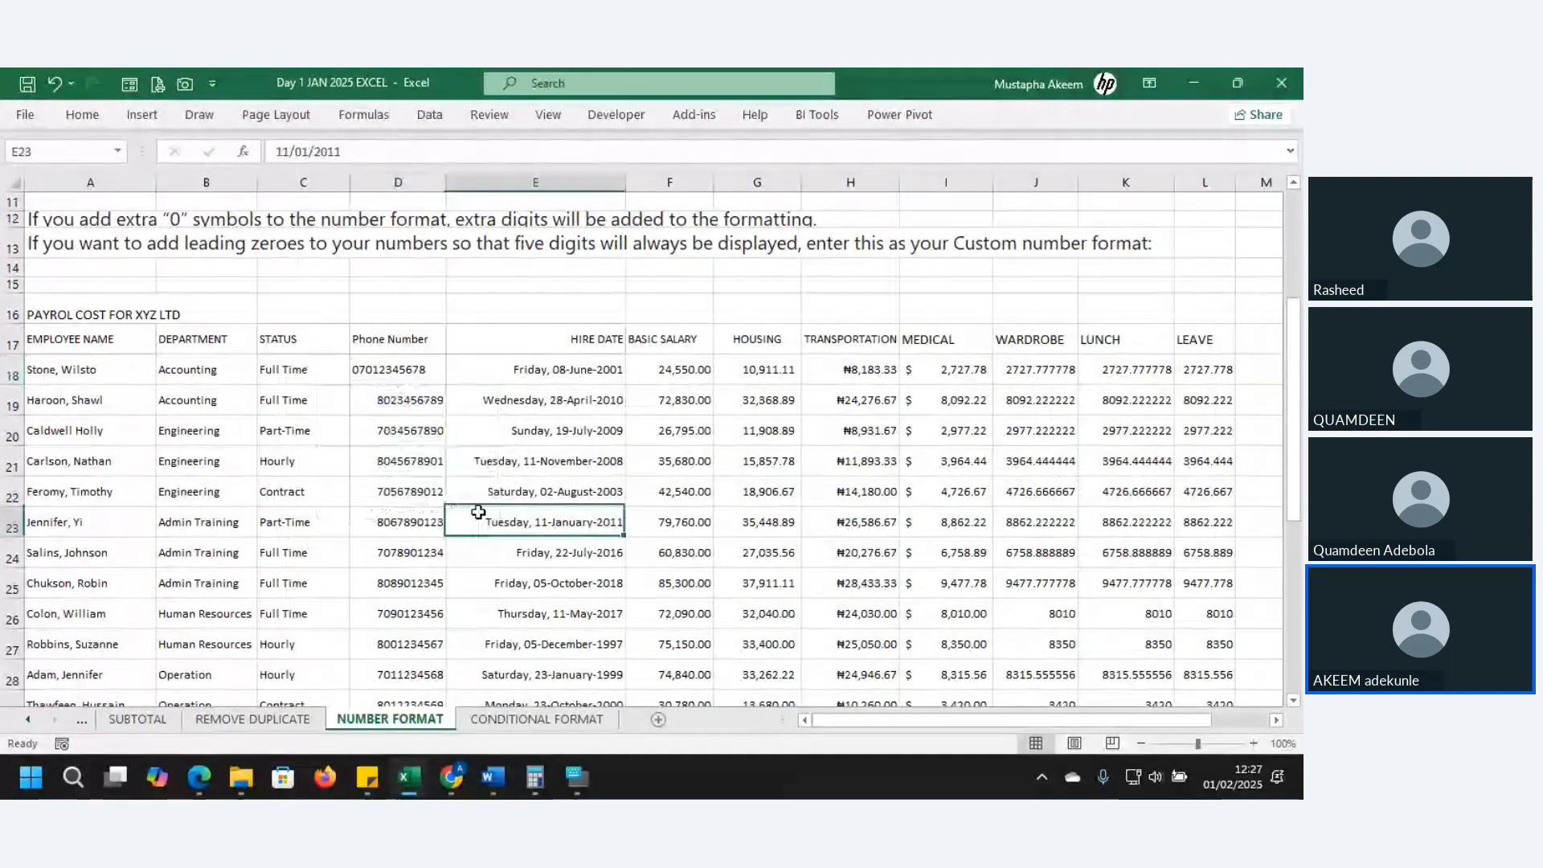
pyautogui.click(397, 365)
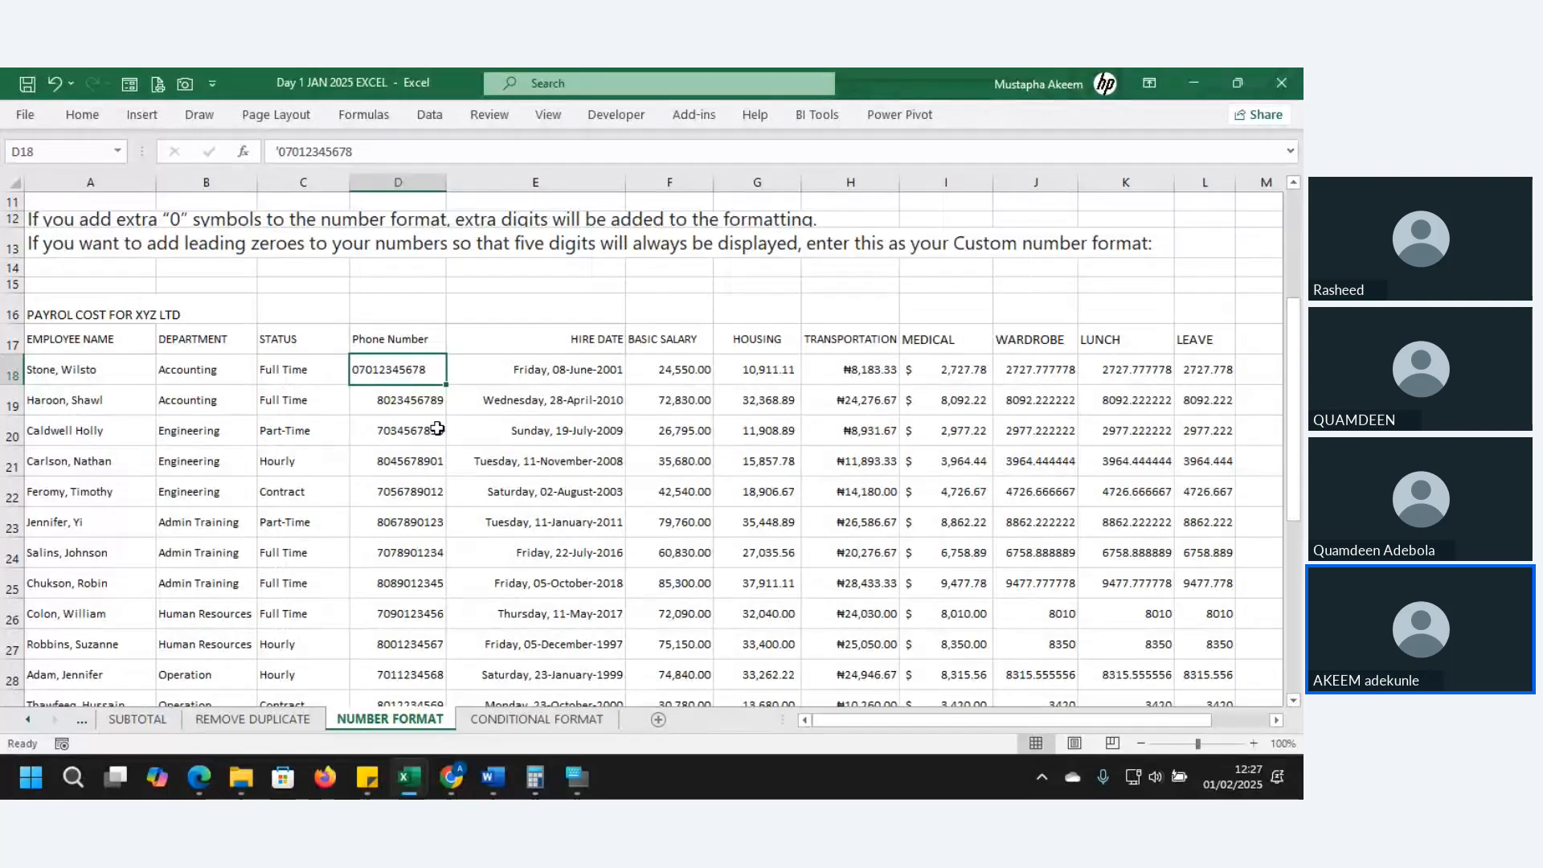
pyautogui.click(414, 395)
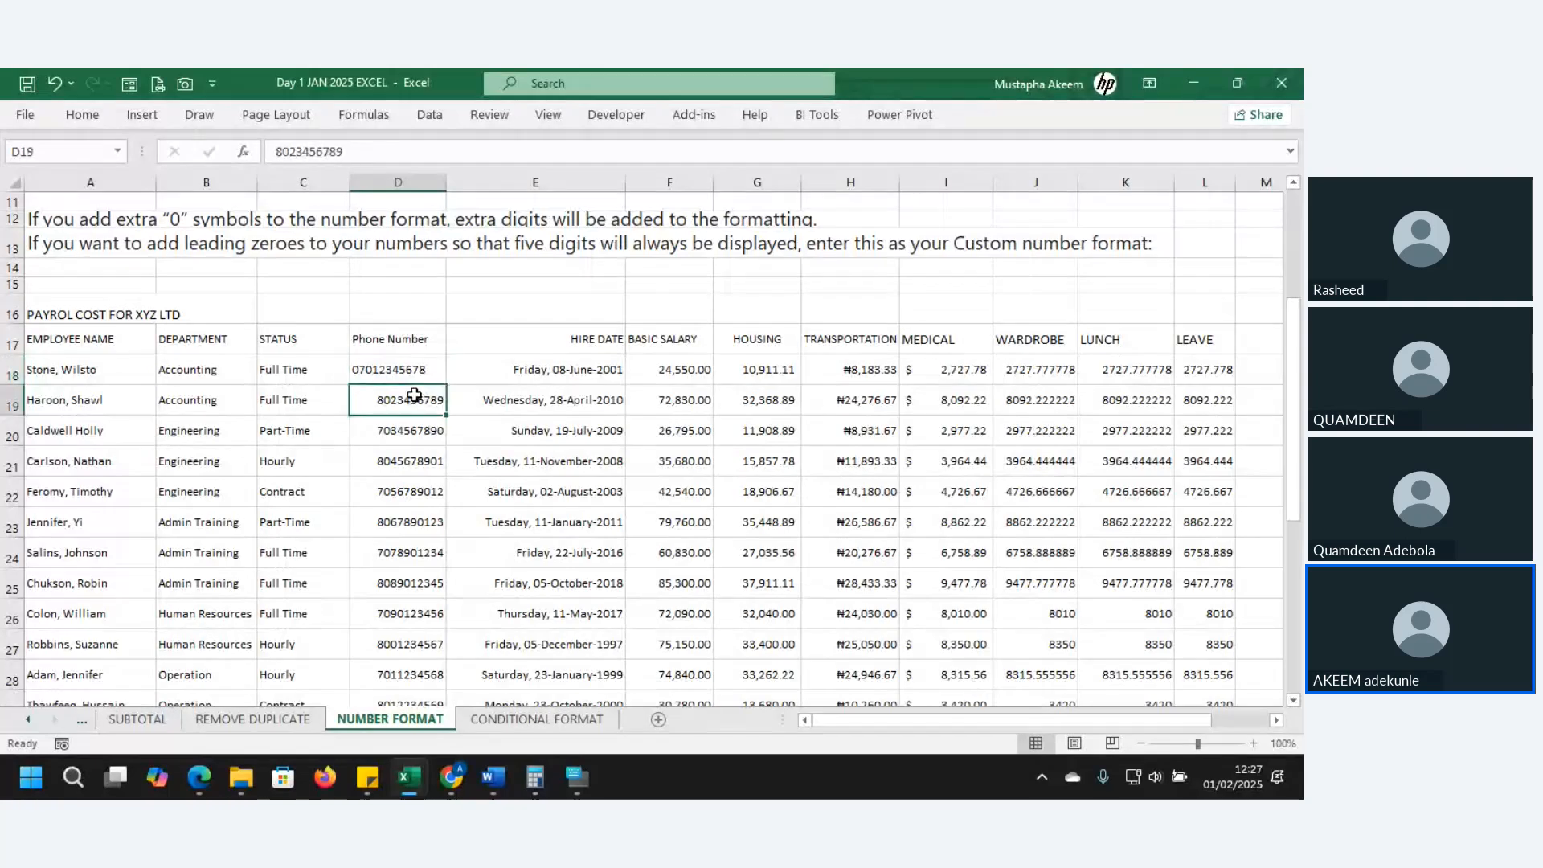
pyautogui.hotkey('ctrl', 'shift', 'Down')
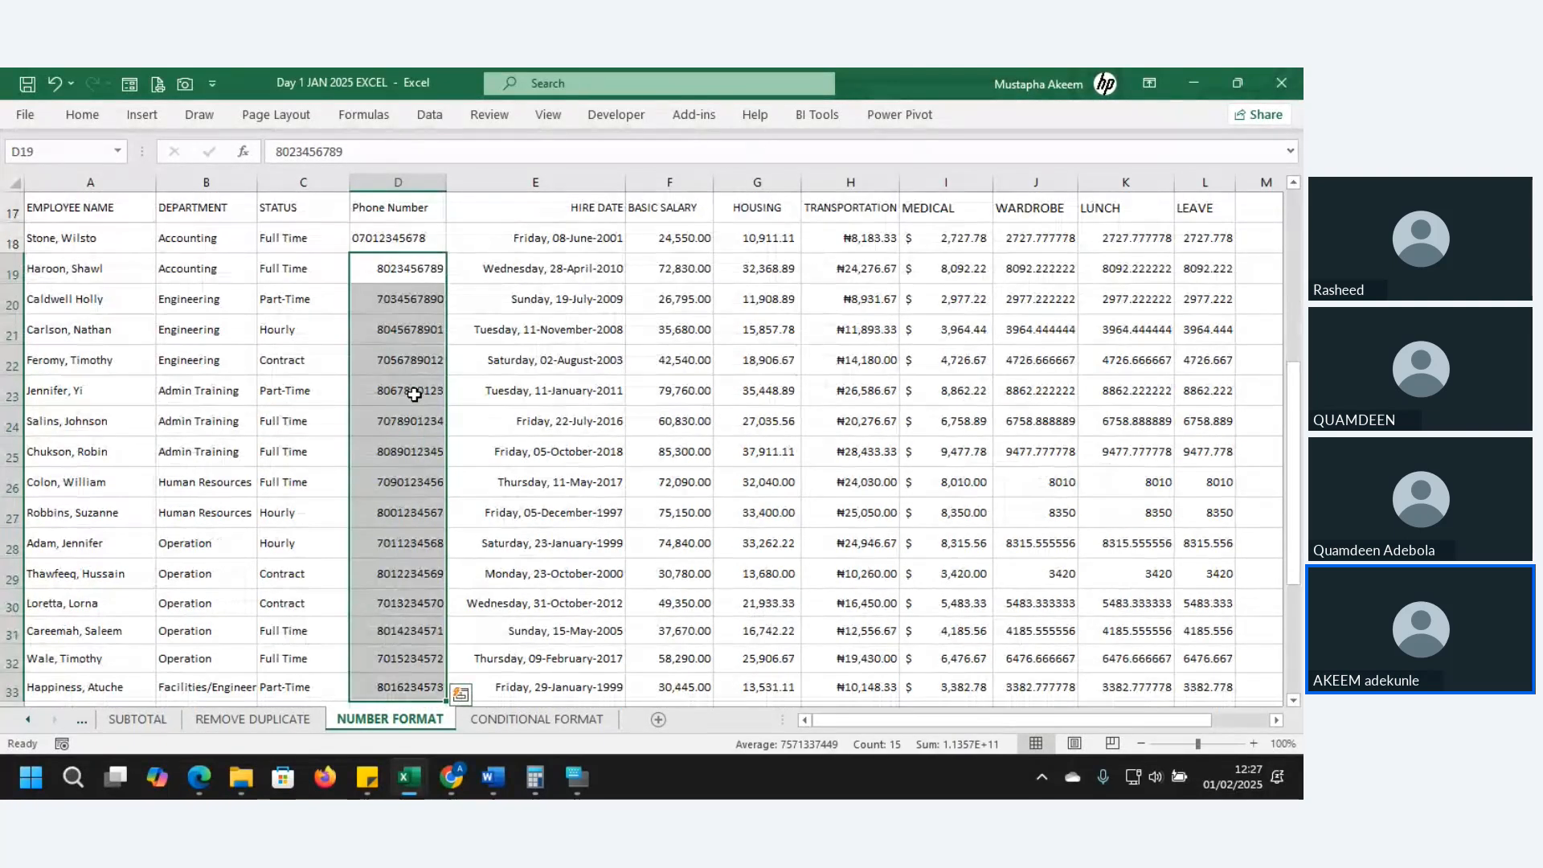
pyautogui.hotkey('ctrl', '1')
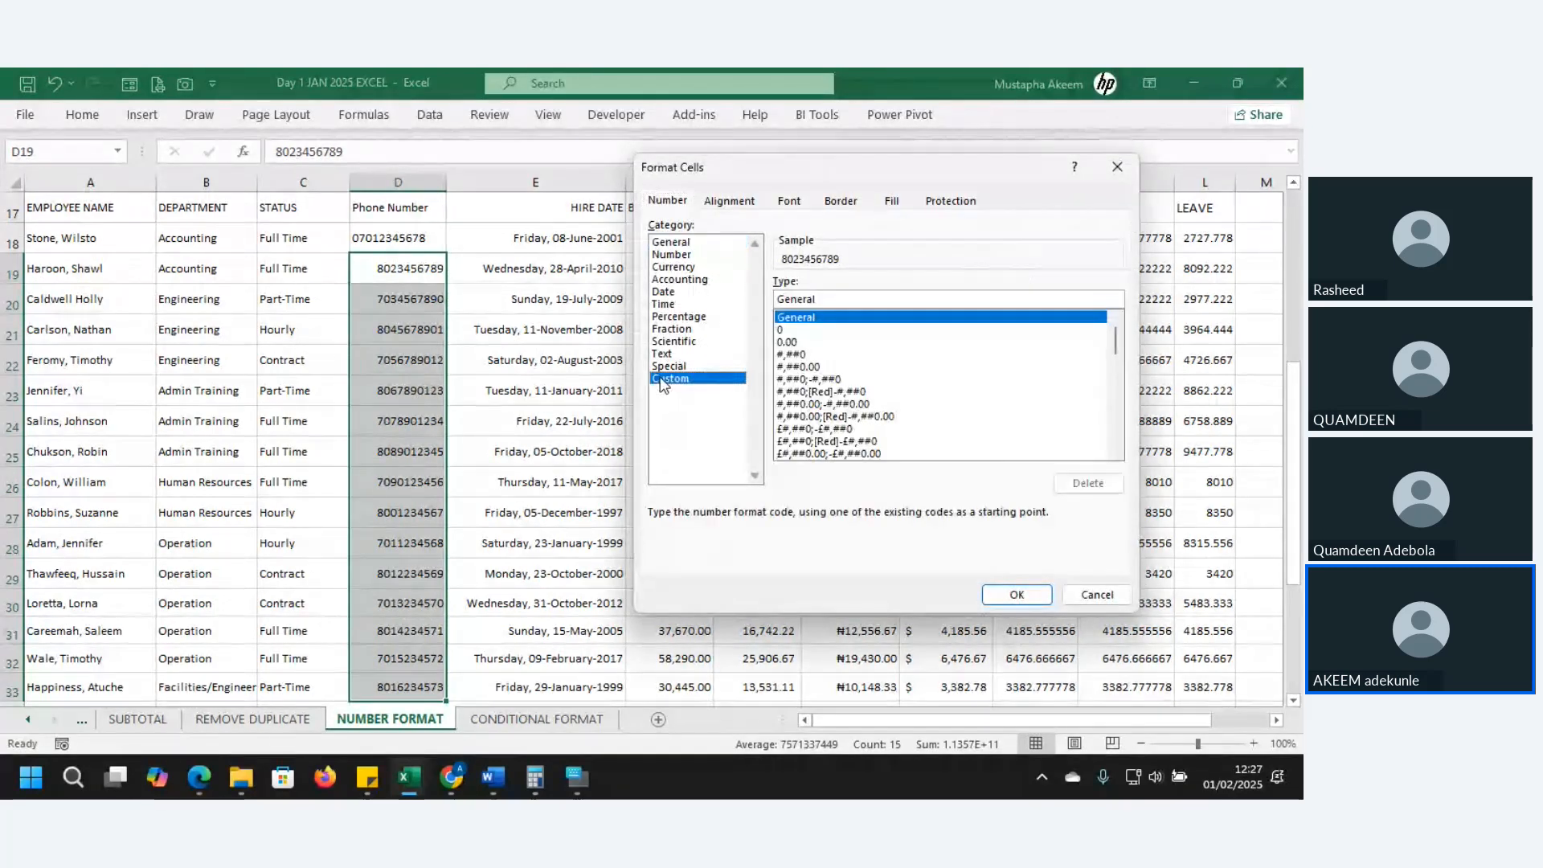
pyautogui.click(800, 330)
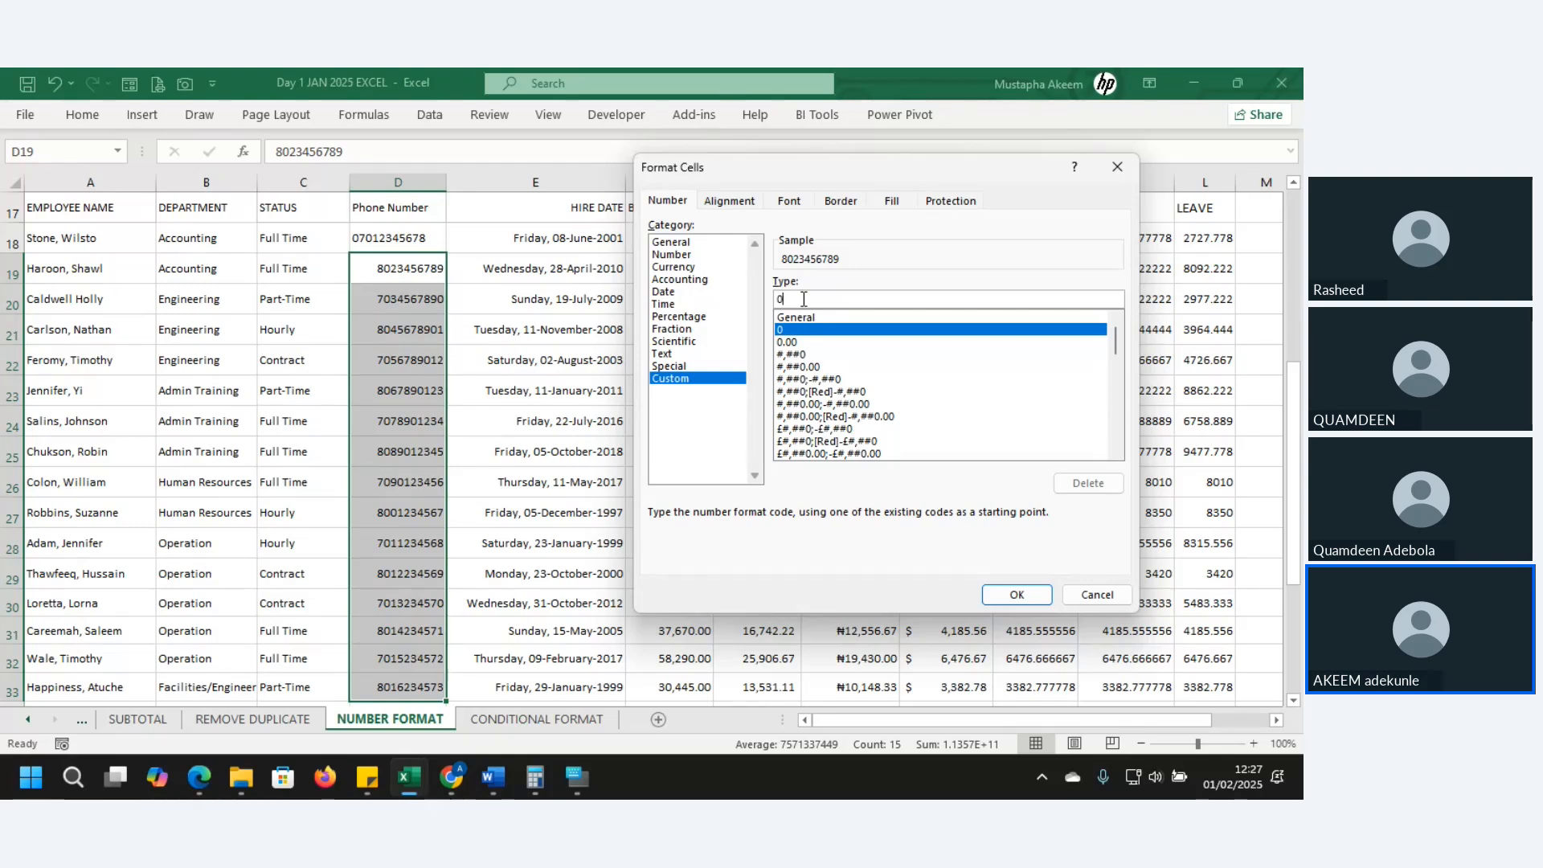
pyautogui.write('0')
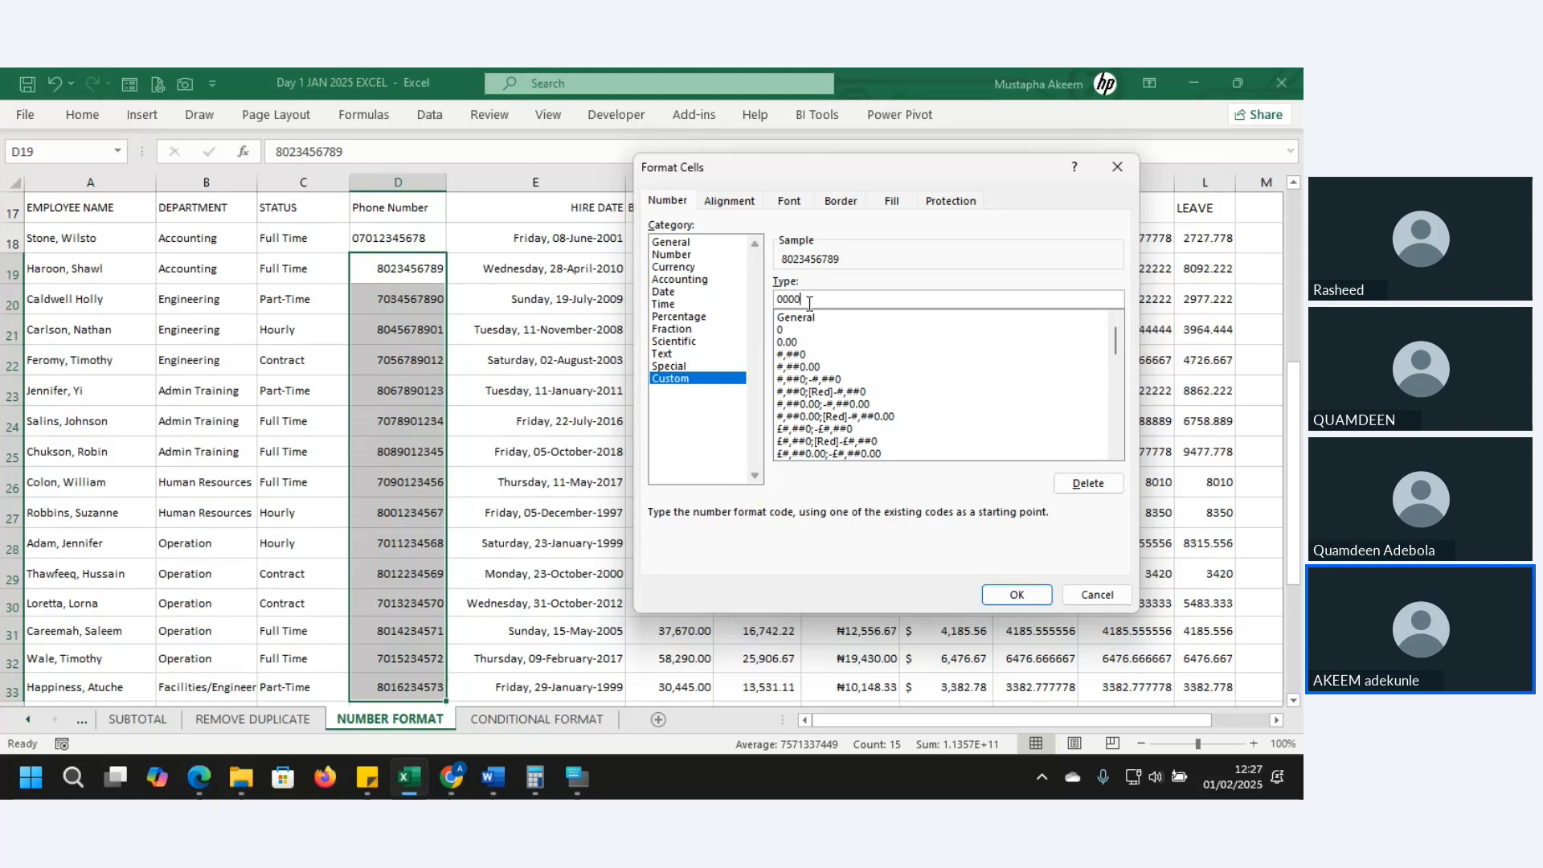
pyautogui.write(' 000 0000')
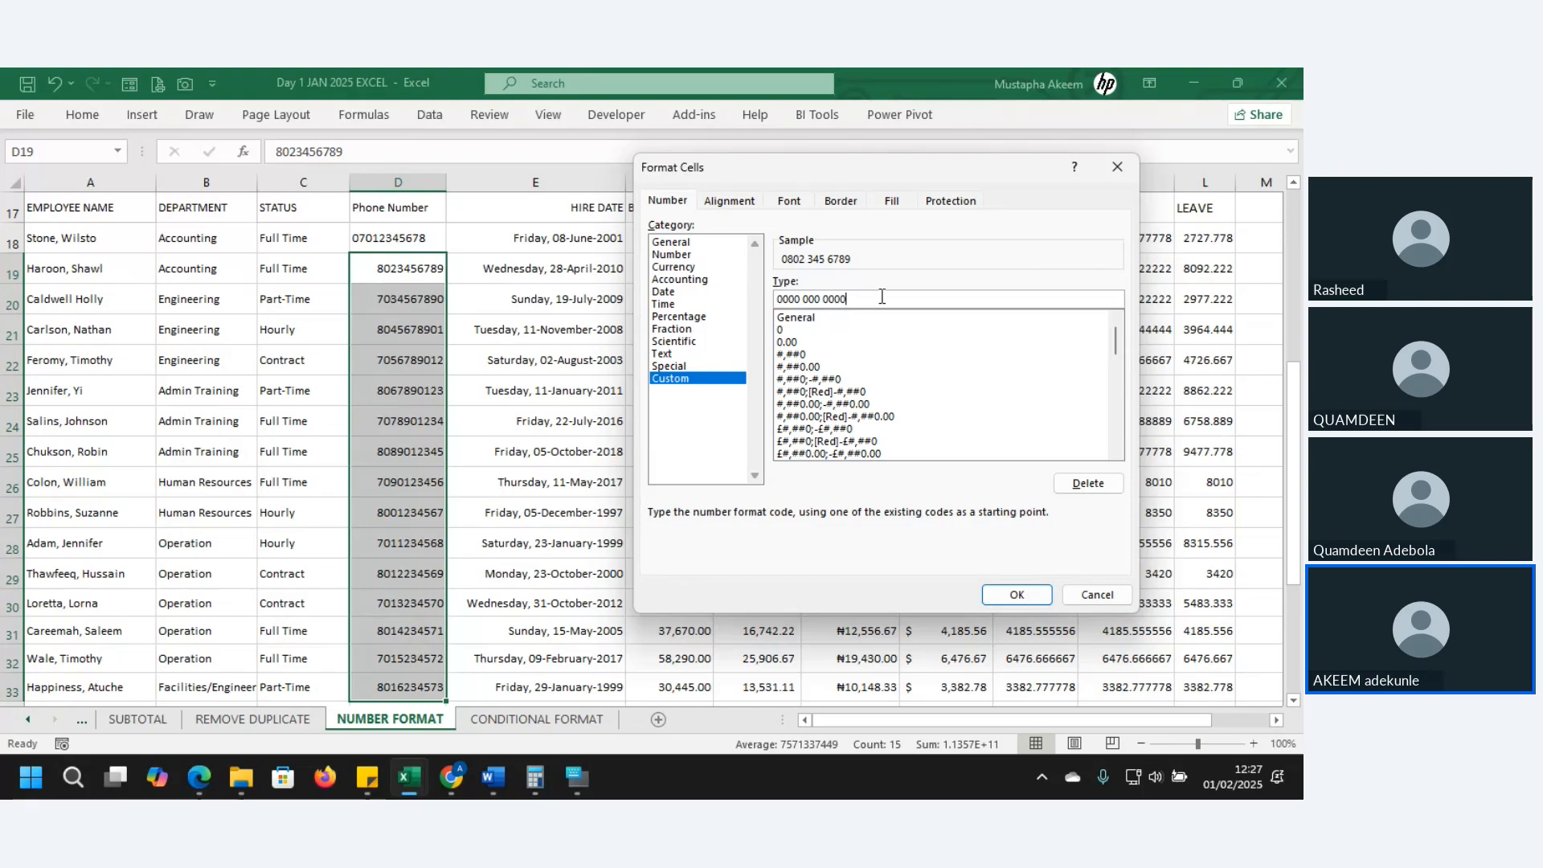
pyautogui.moveTo(882, 296); pyautogui.dragTo(748, 299)
pyautogui.click(1017, 595)
# - Check the reformatted phone cells, including D24 and the stored value in D19
pyautogui.click(413, 418)
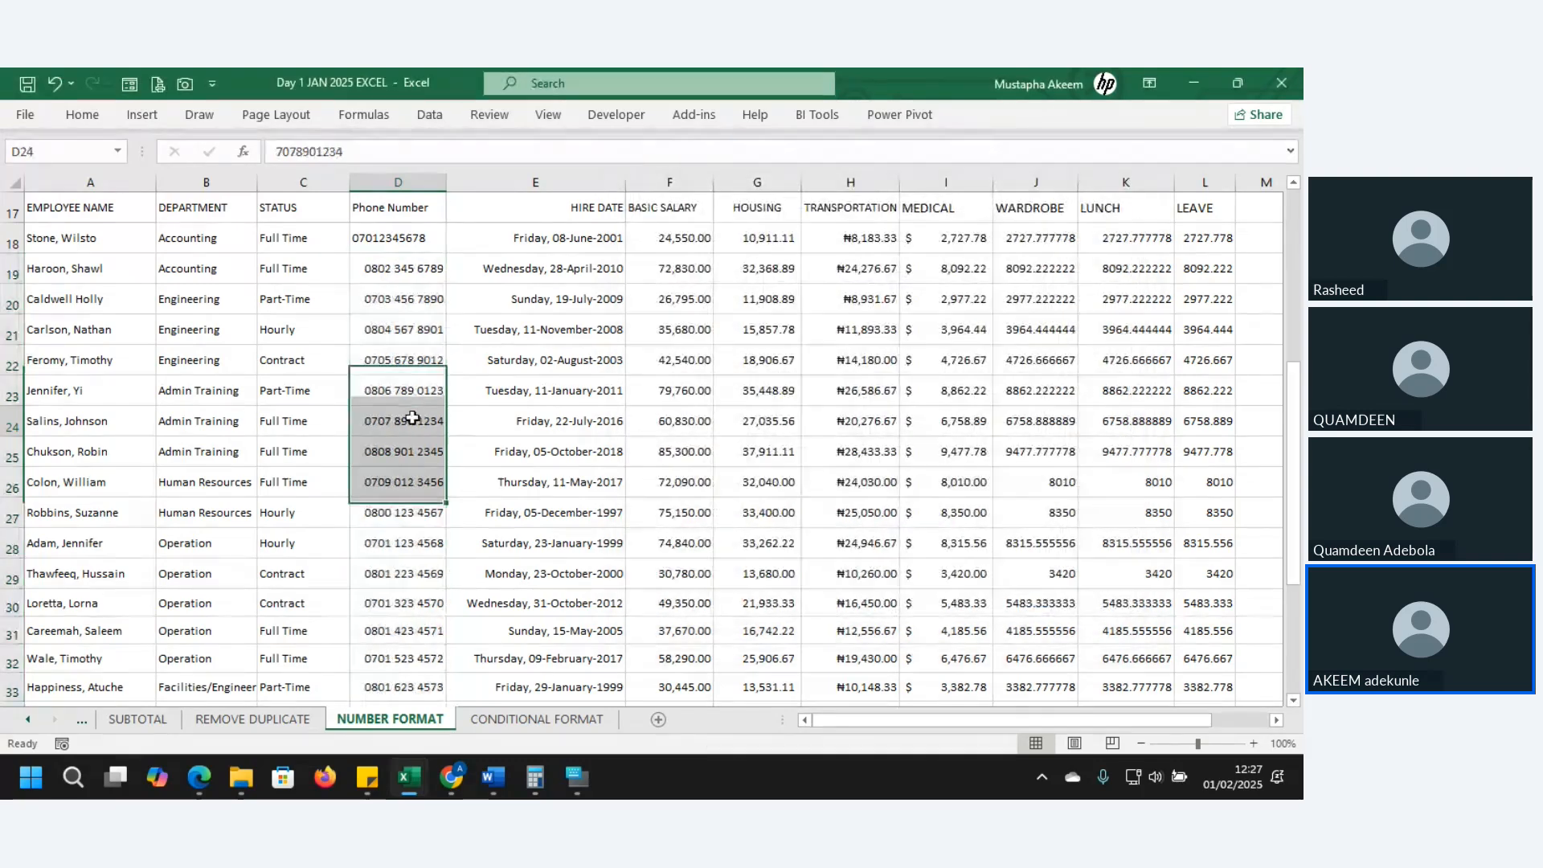
pyautogui.click(412, 418)
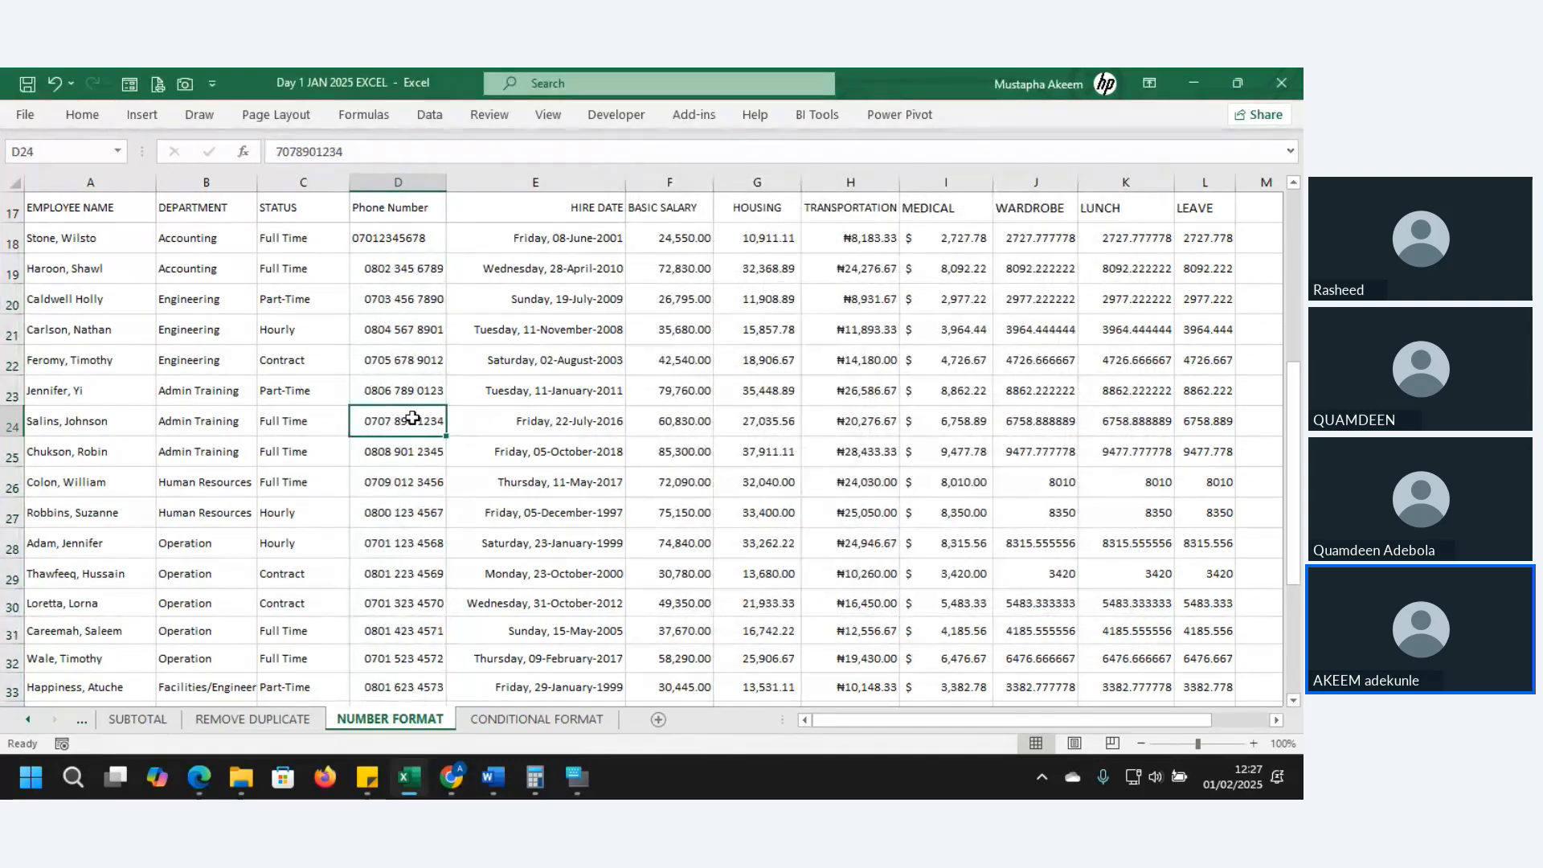
pyautogui.click(388, 257)
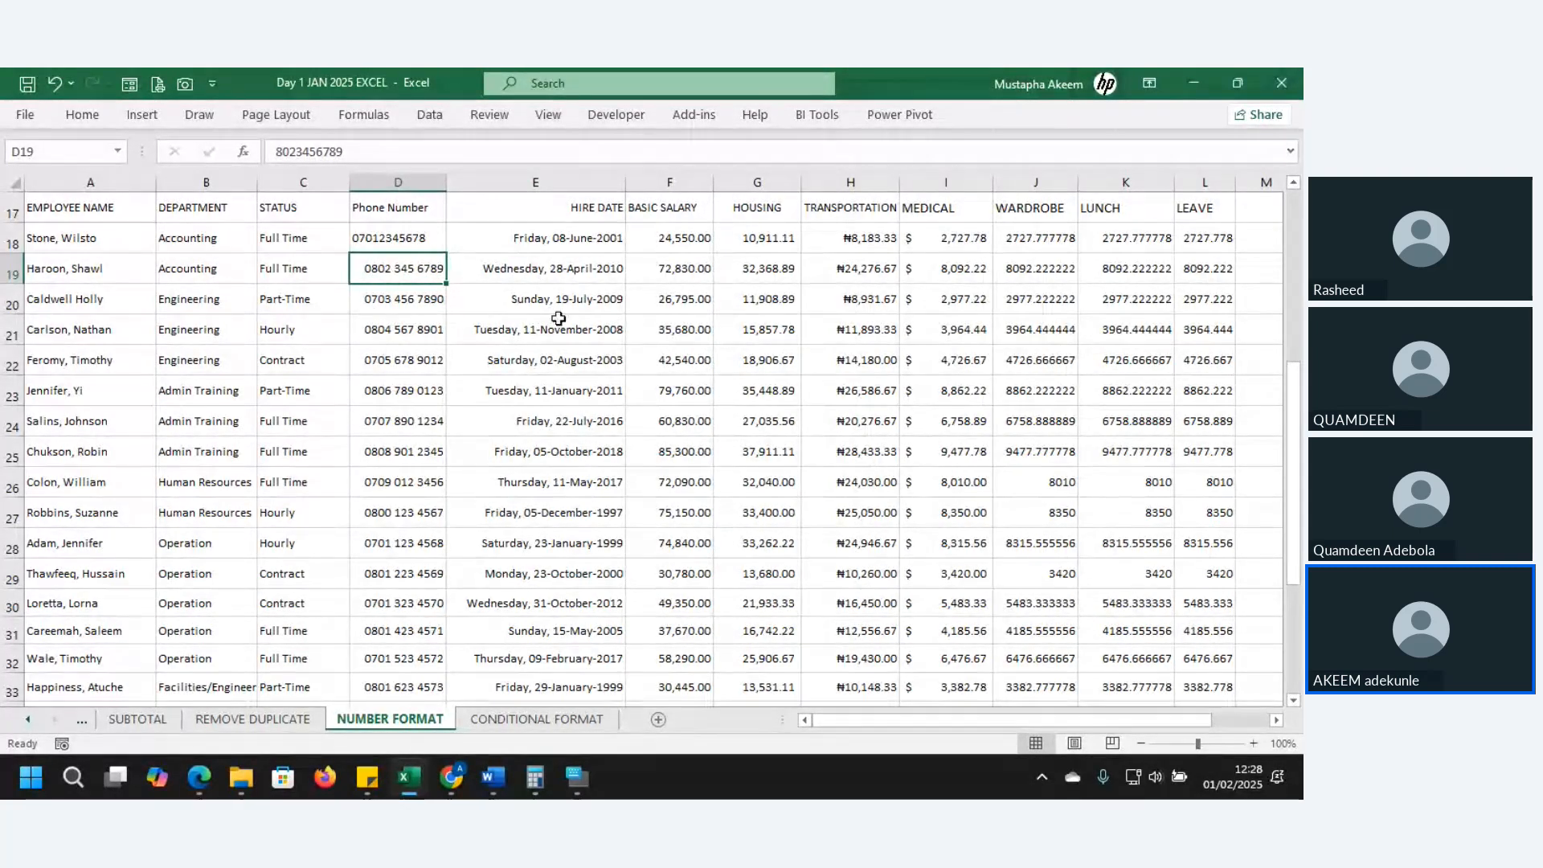
# - Inspect salary, housing, transport, medical, hire date and phone values in rows 19–22
pyautogui.click(771, 274)
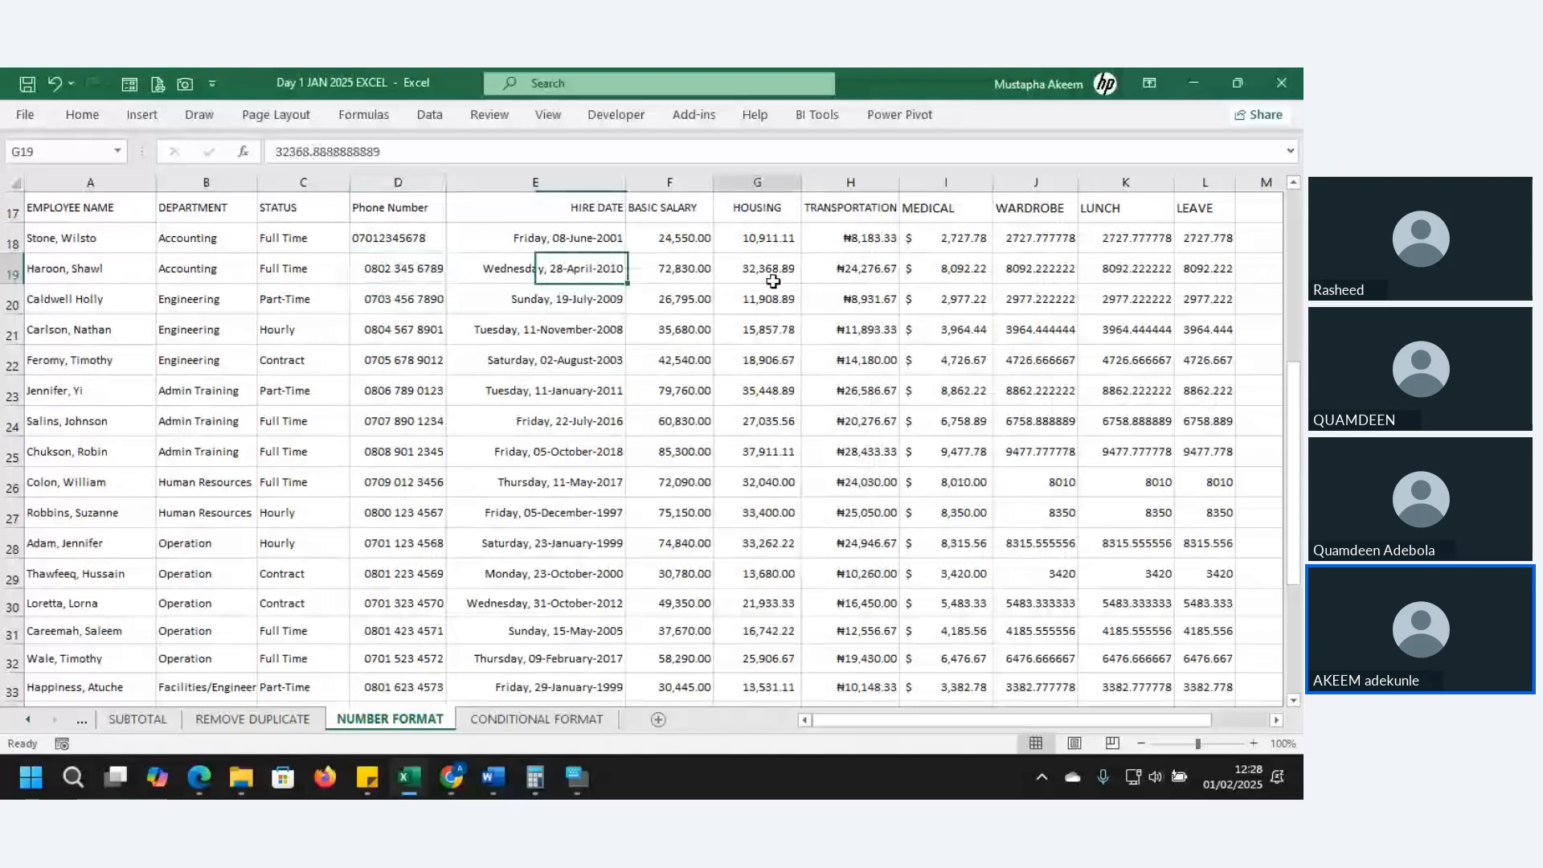
pyautogui.press('Left')
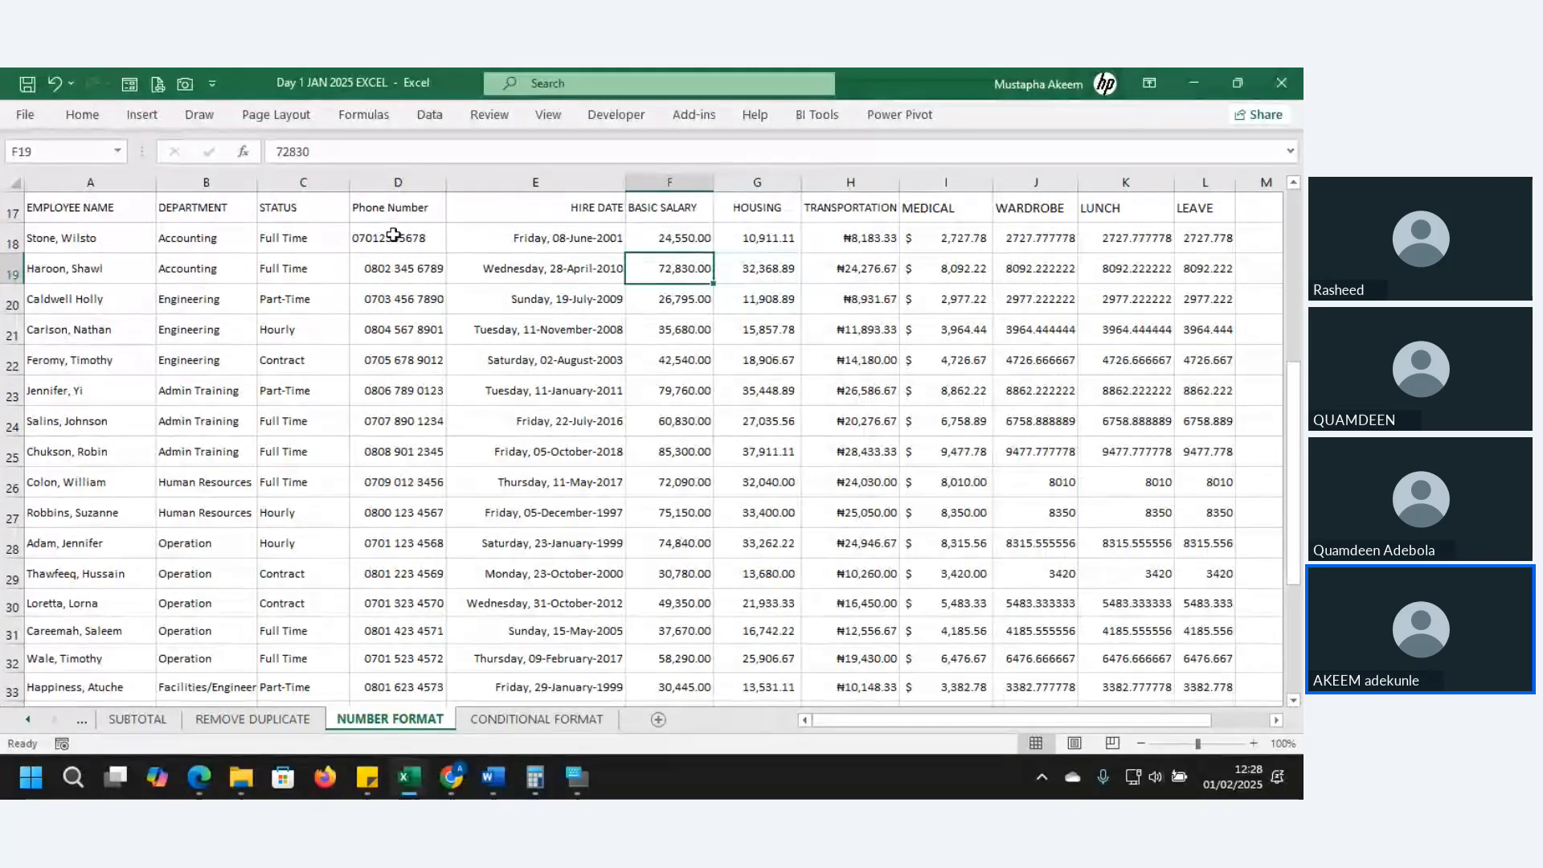
pyautogui.click(547, 306)
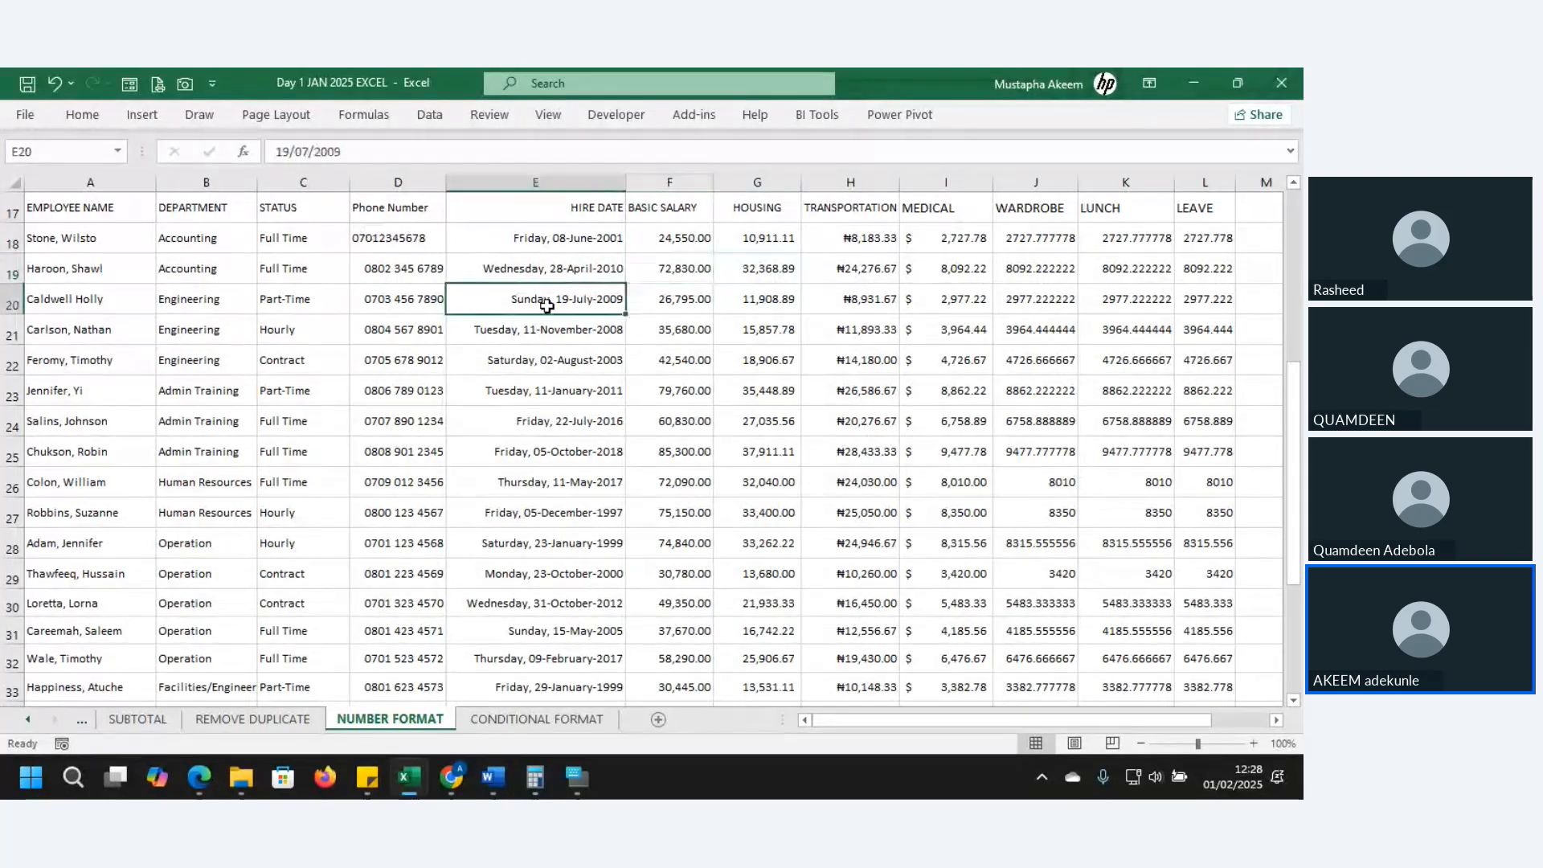
pyautogui.click(806, 300)
pyautogui.click(945, 360)
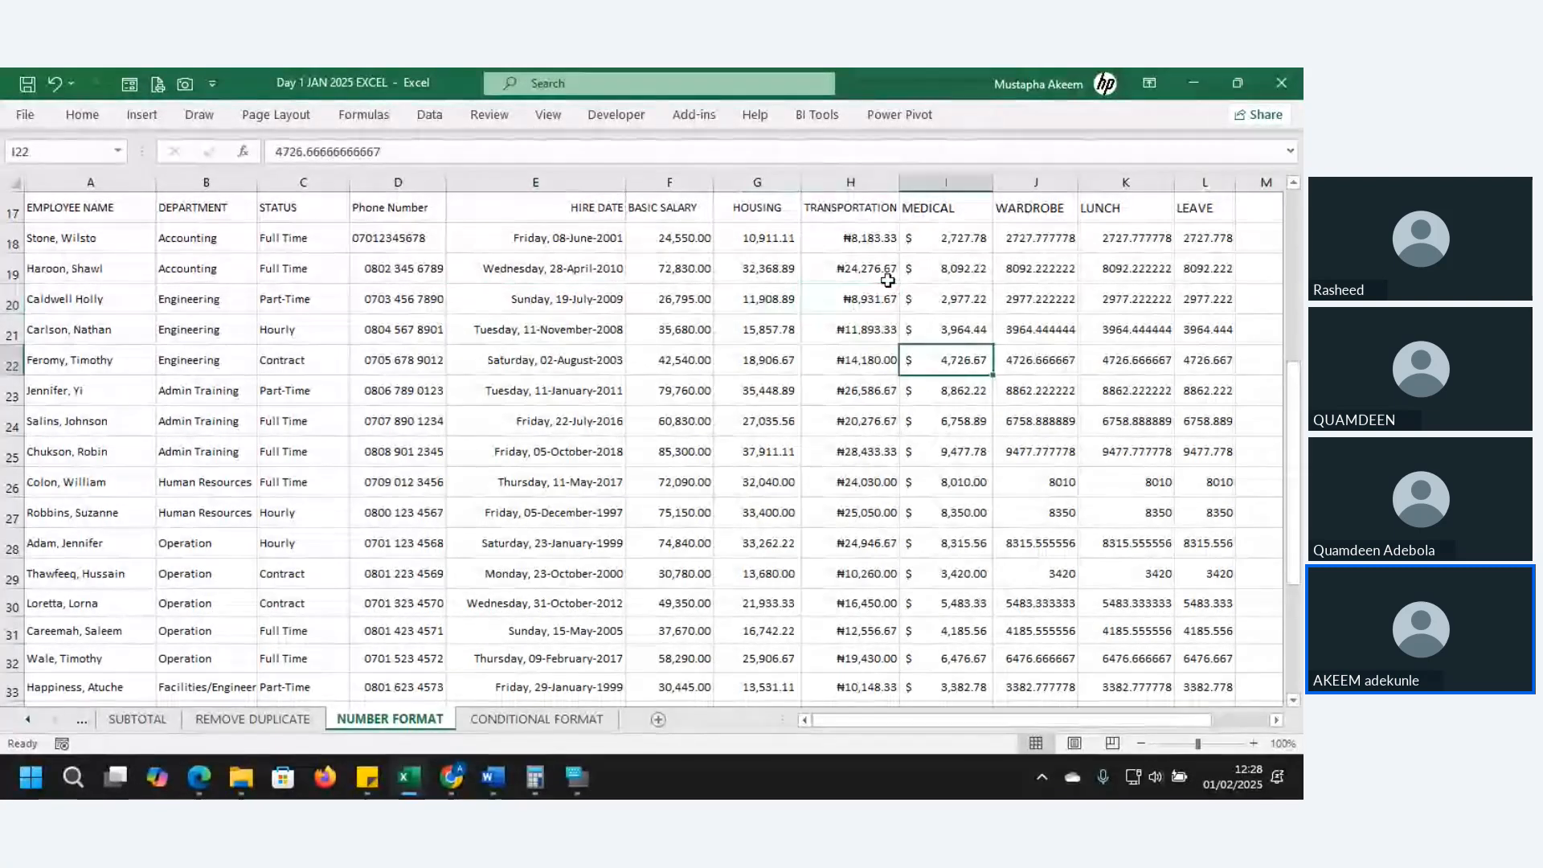
pyautogui.click(389, 183)
pyautogui.click(389, 312)
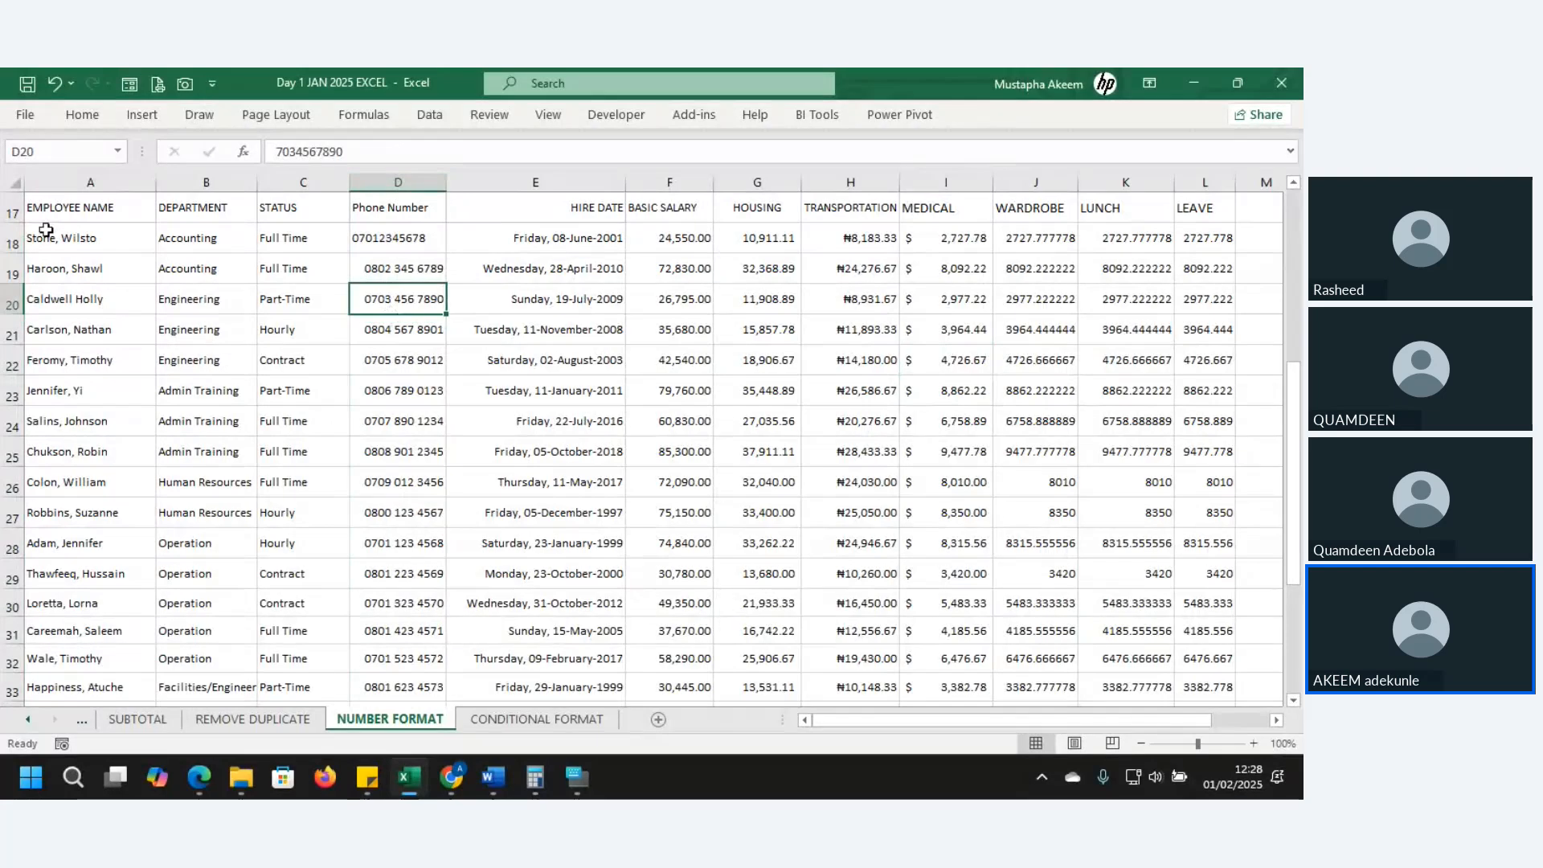
# - Make the row 17 headings bold and increase their font size
pyautogui.click(13, 210)
pyautogui.click(80, 114)
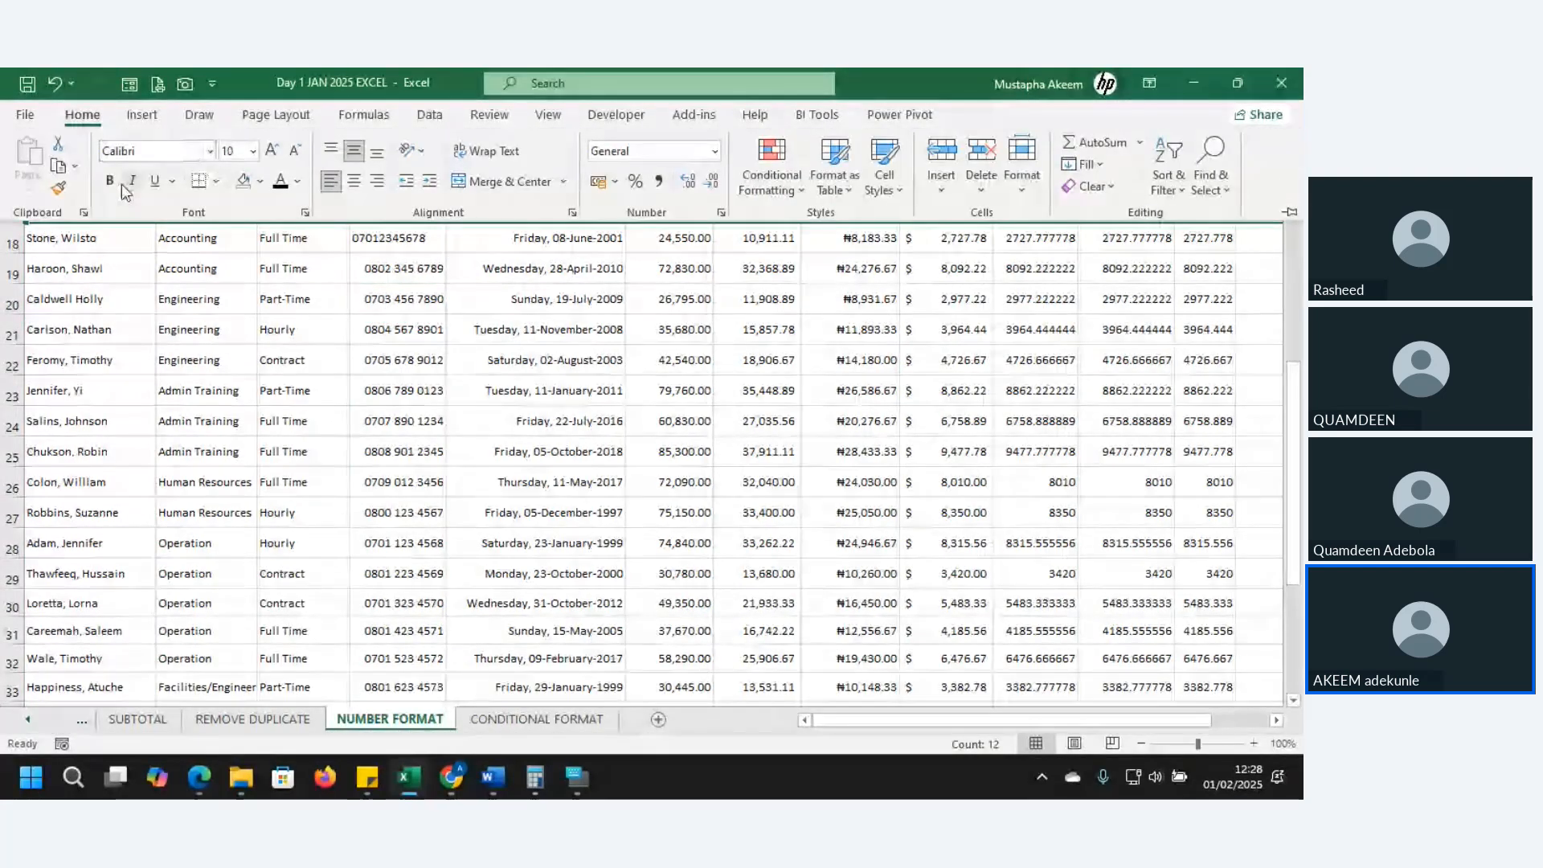
pyautogui.click(118, 182)
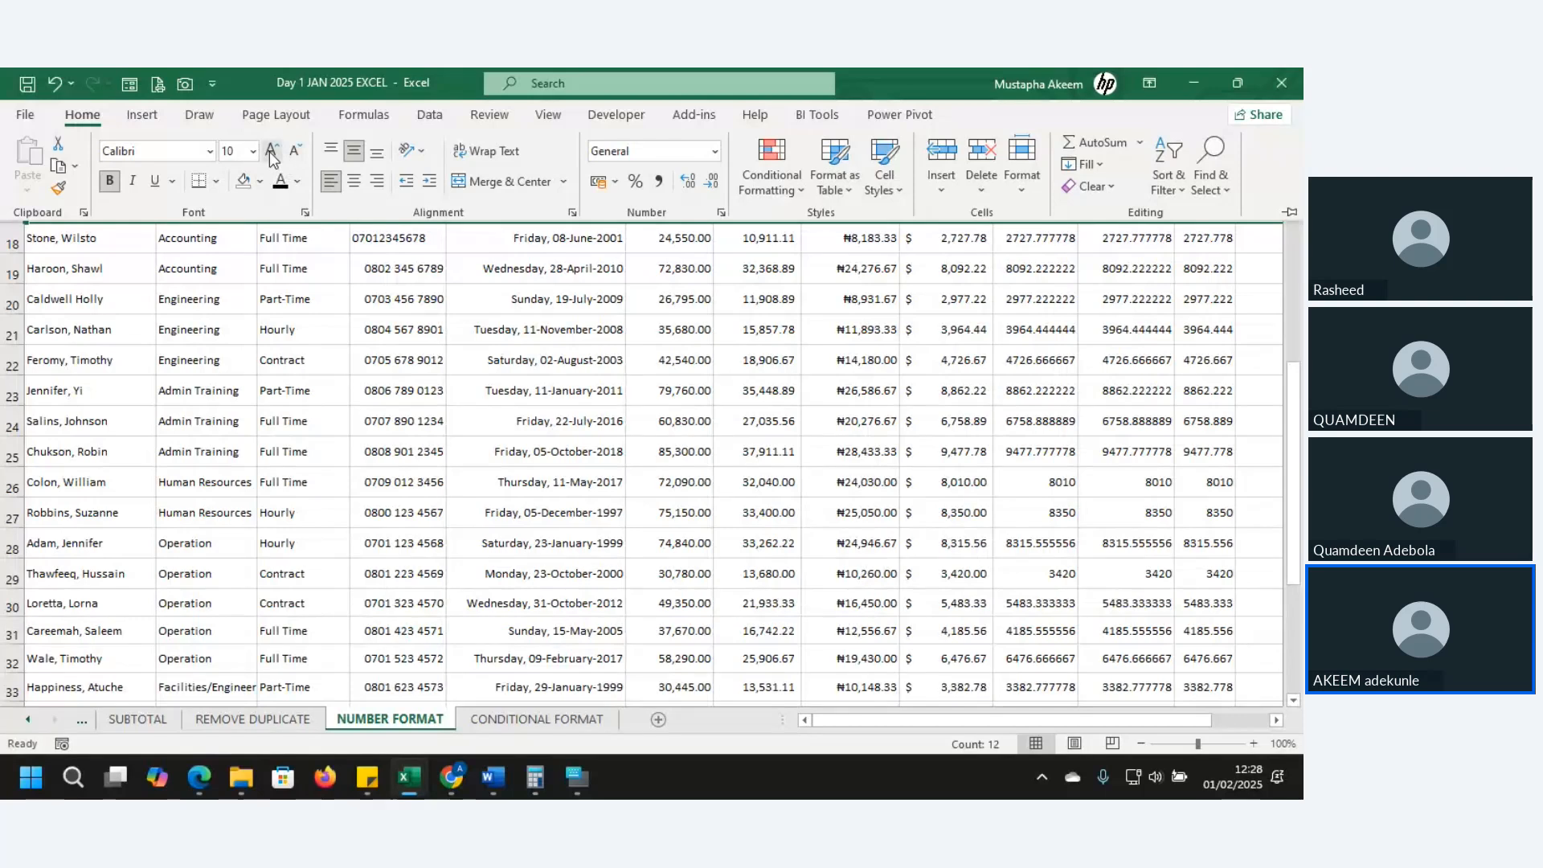
pyautogui.click(271, 150)
# - Check the hire date in E23 and select the WARDROBE value in J18
pyautogui.click(411, 439)
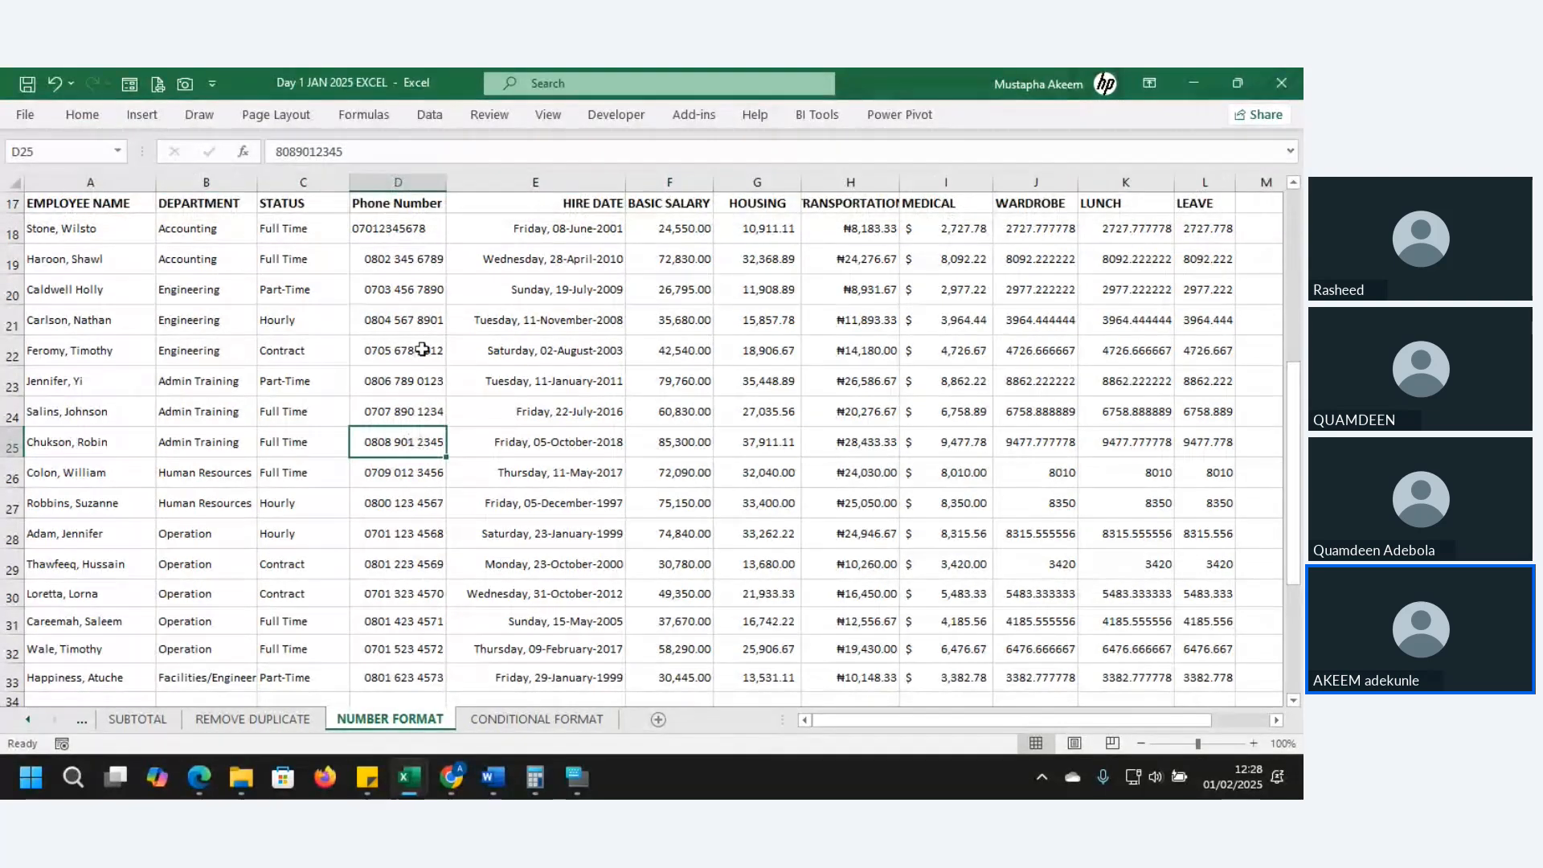
pyautogui.click(531, 390)
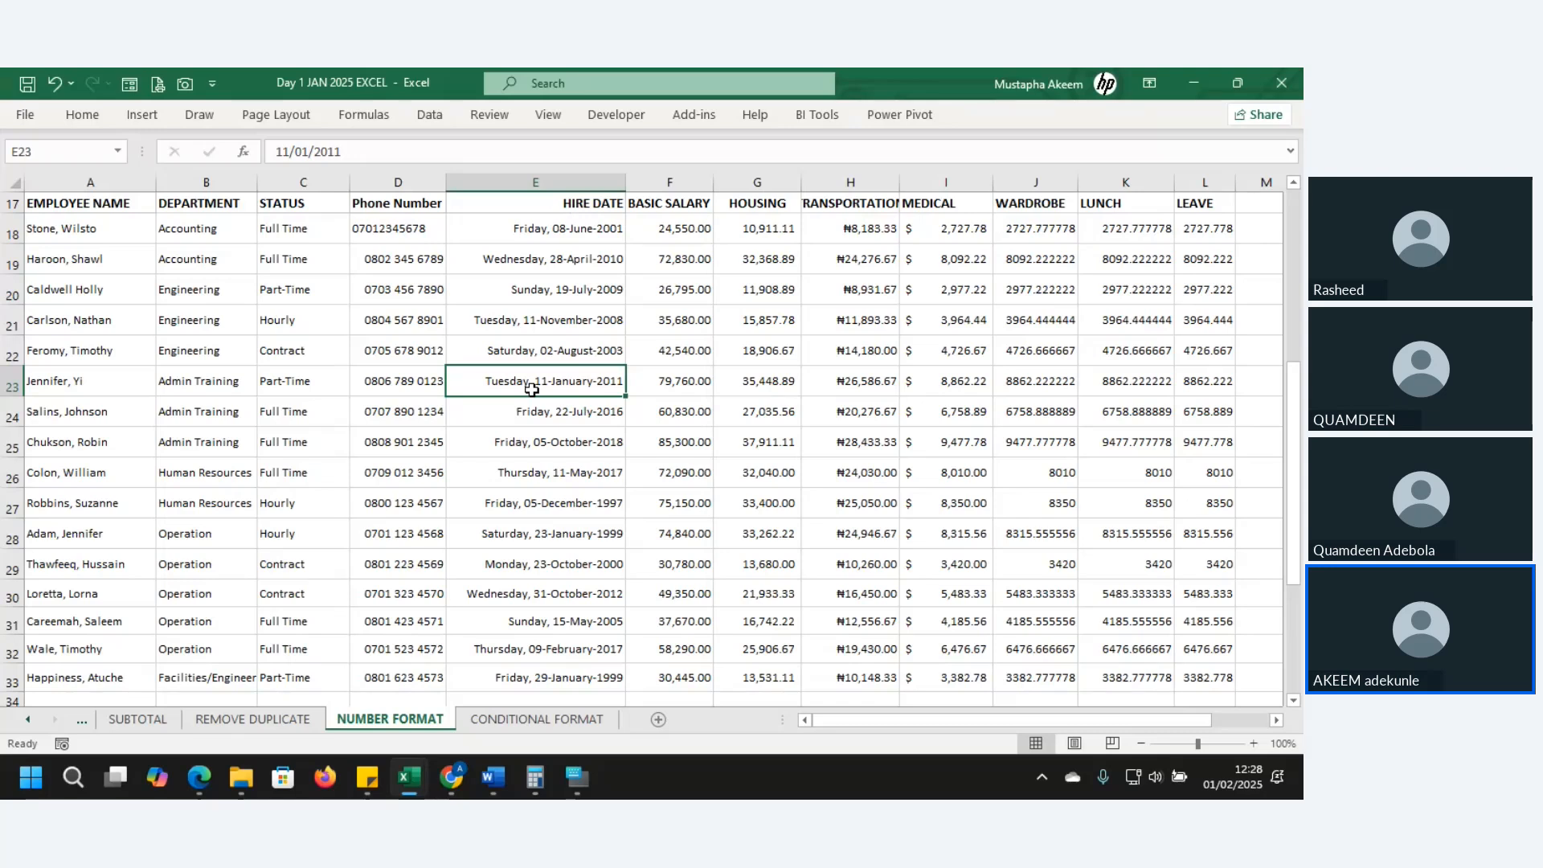
pyautogui.click(1017, 240)
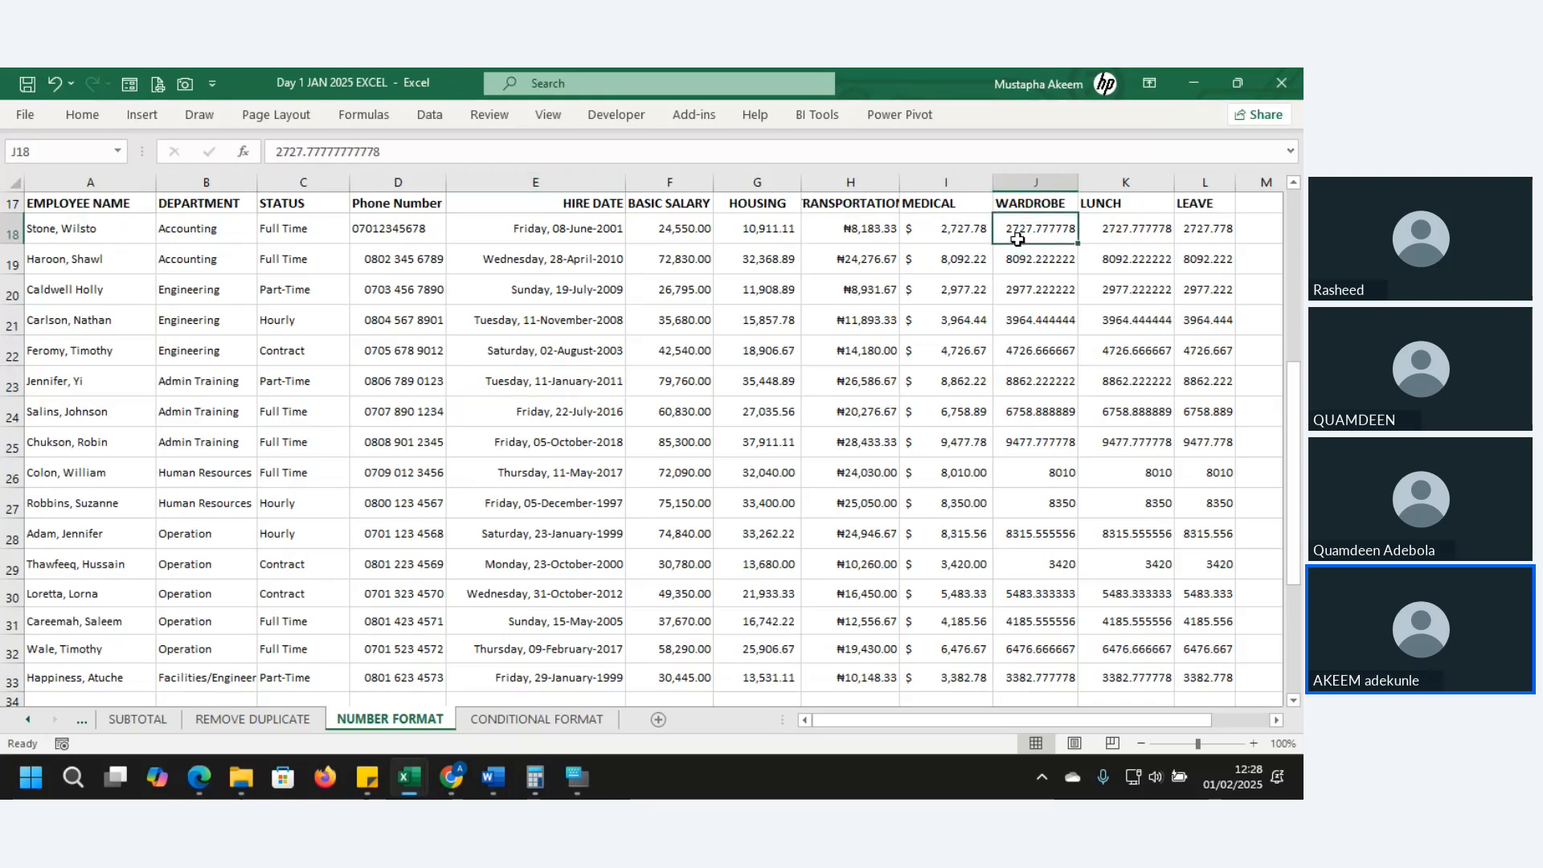
# - Make J18 and J19 negative (-2727.777778, -8092.222222) and select the WARDROBE column from J18 down
pyautogui.click(274, 151)
pyautogui.write('-')
pyautogui.press('Return')
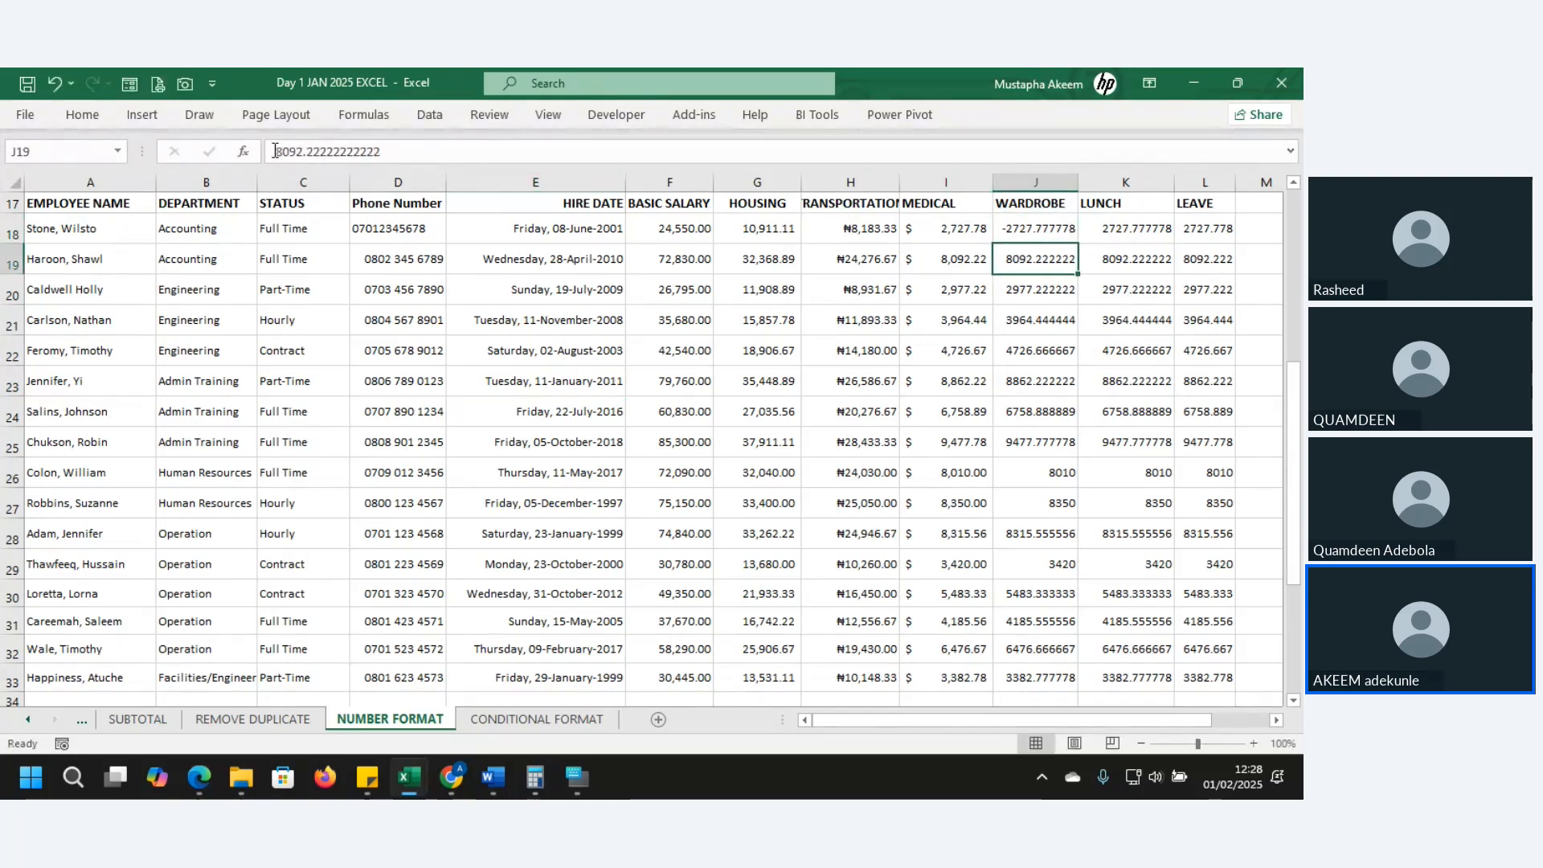
pyautogui.click(274, 151)
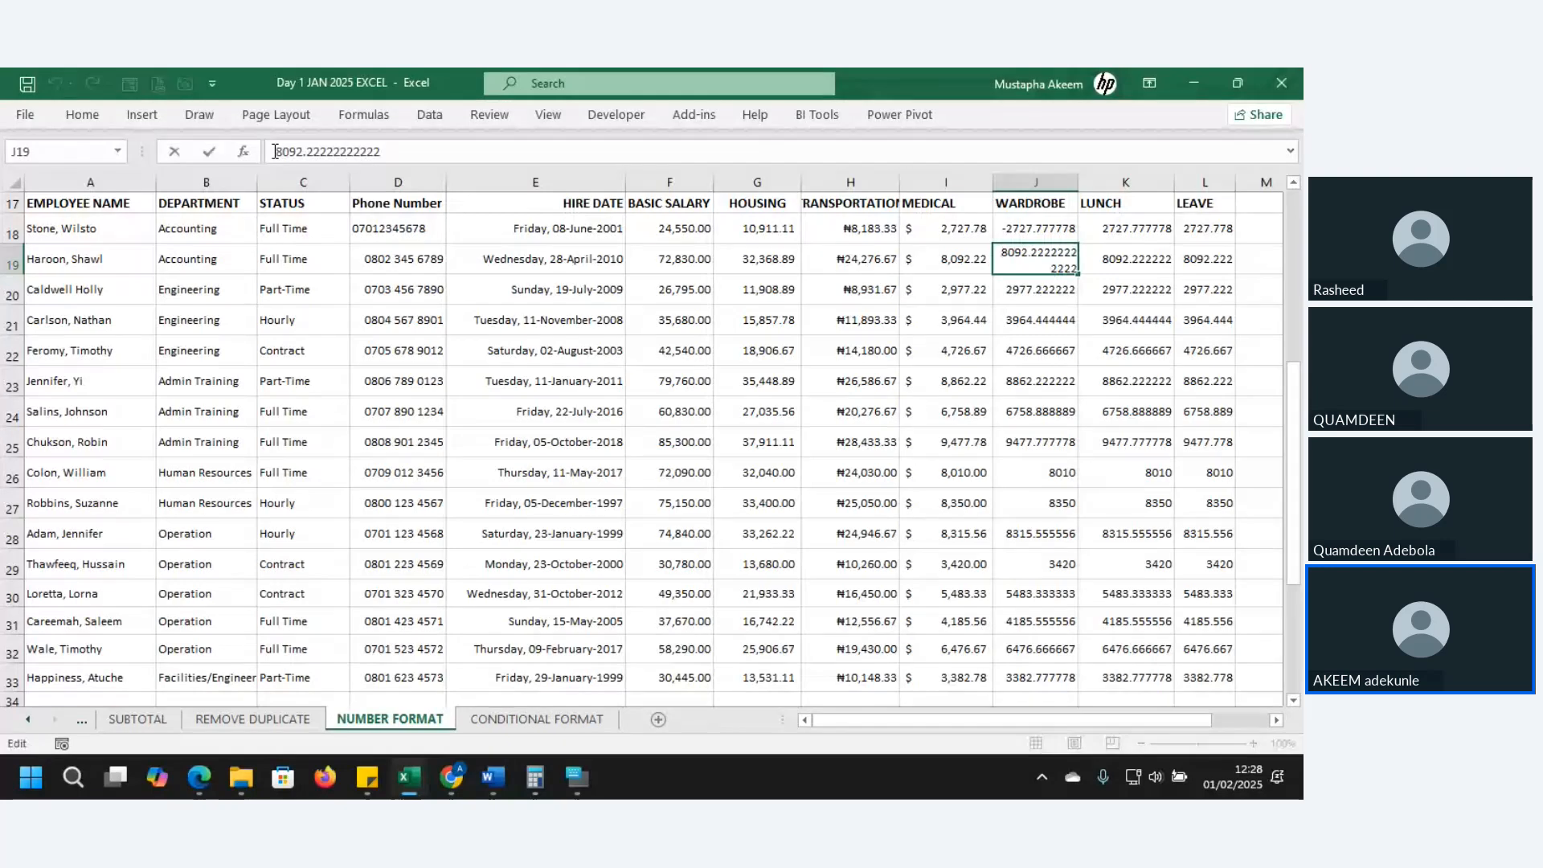
pyautogui.write('-')
pyautogui.press('Return')
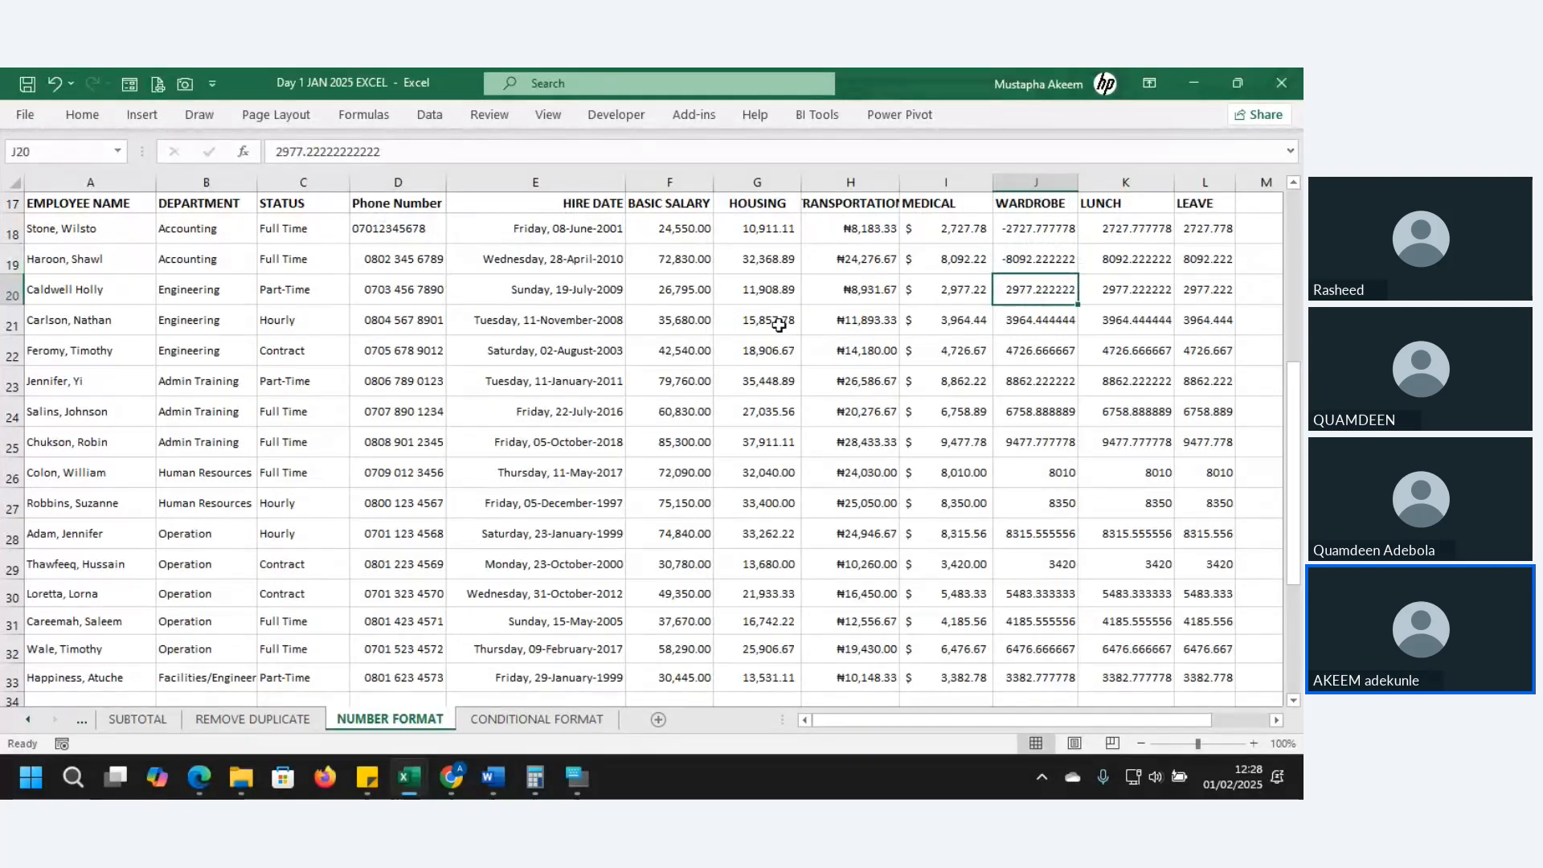
pyautogui.click(1017, 229)
pyautogui.moveTo(1017, 229); pyautogui.dragTo(1054, 679)
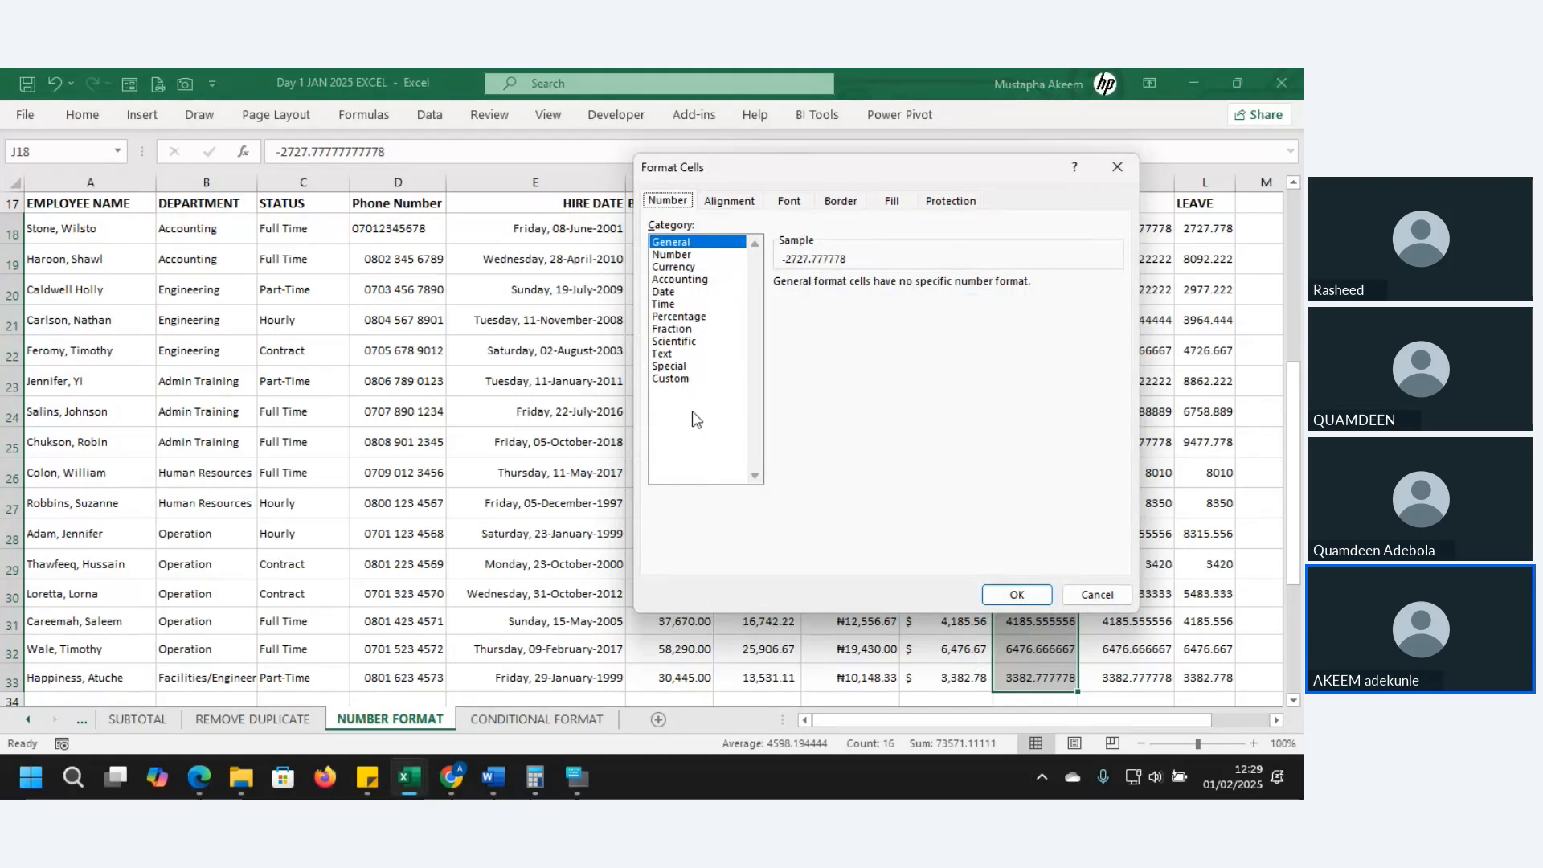
# - Choose the Number category with a red negative-number style
pyautogui.click(672, 379)
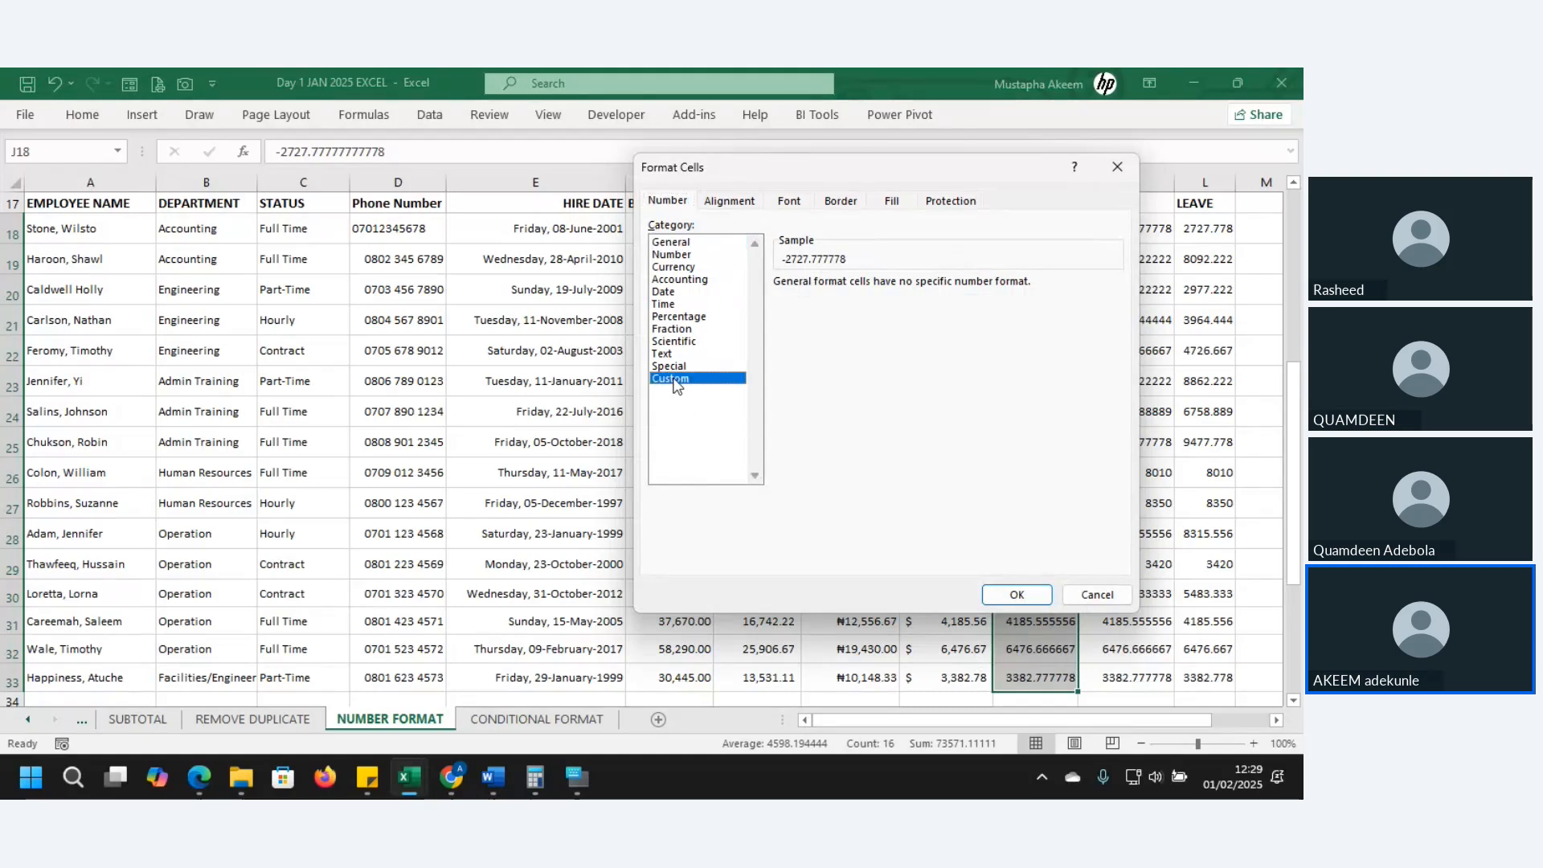
pyautogui.click(672, 254)
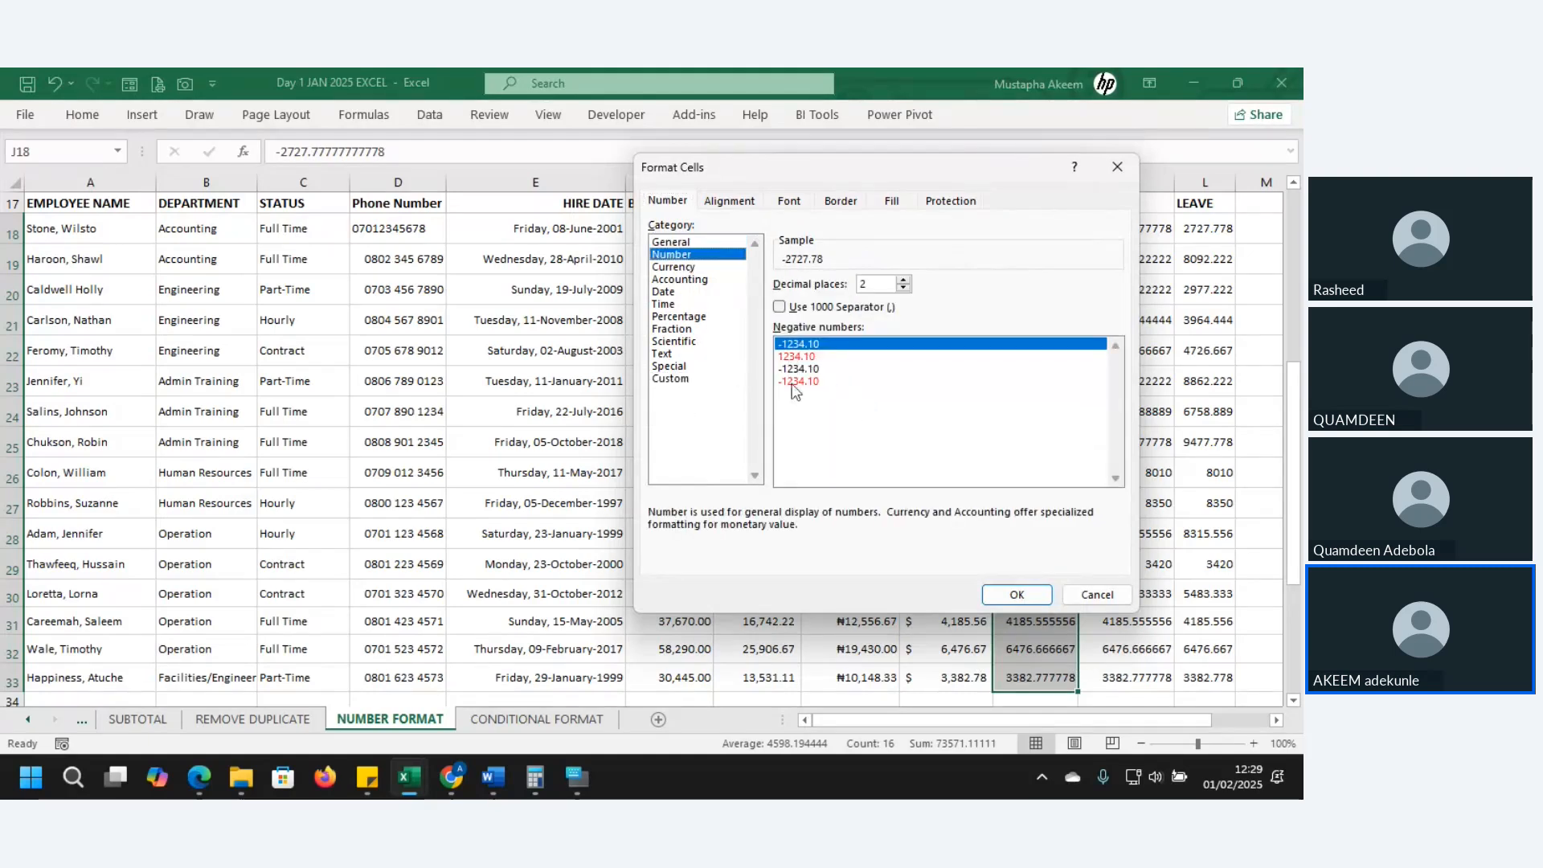
pyautogui.click(785, 358)
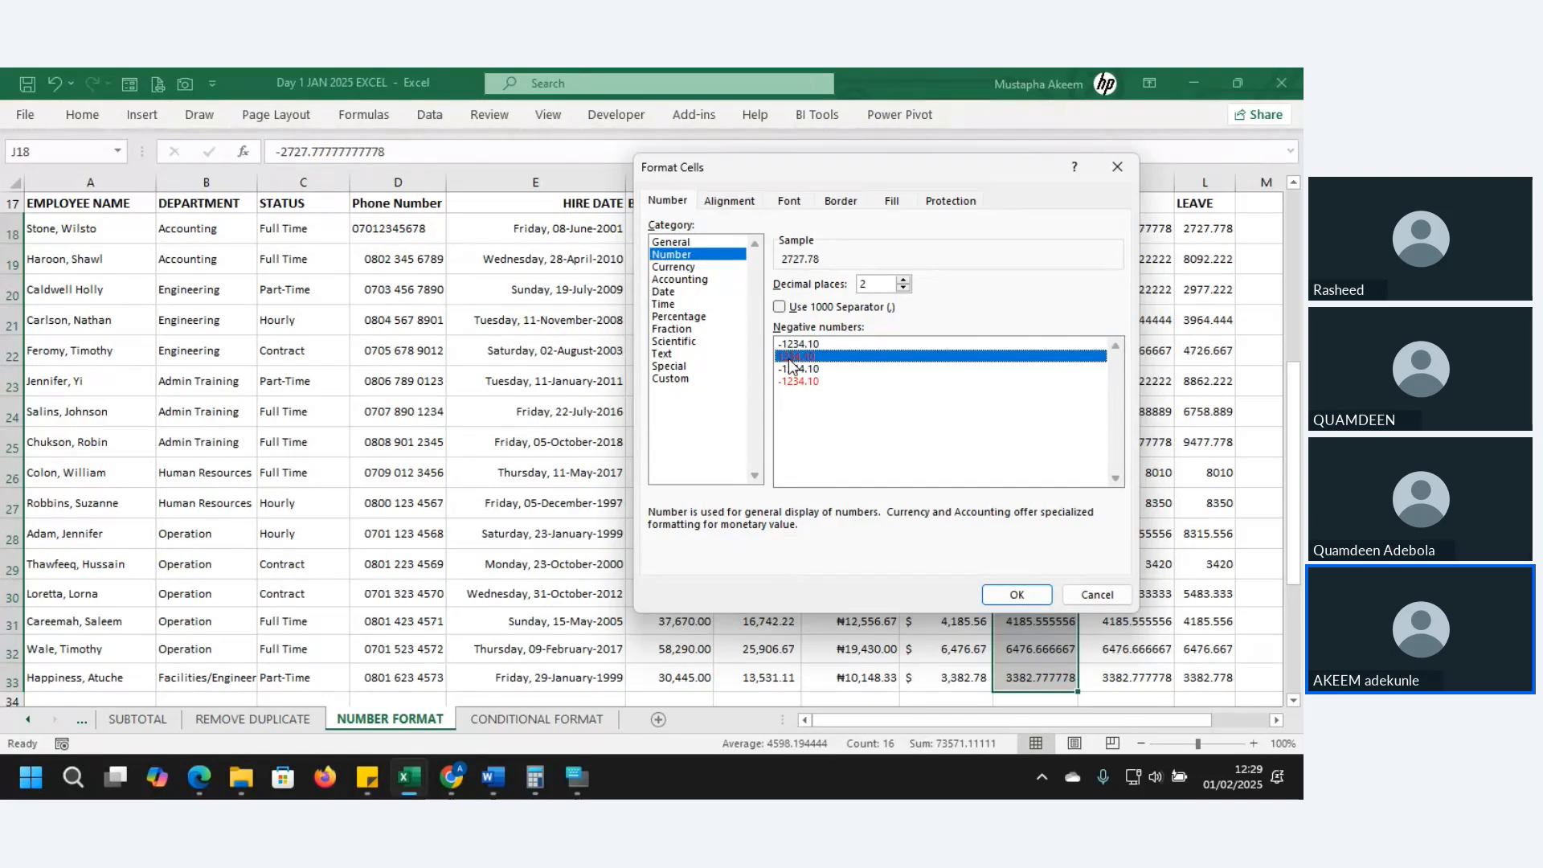
pyautogui.click(794, 371)
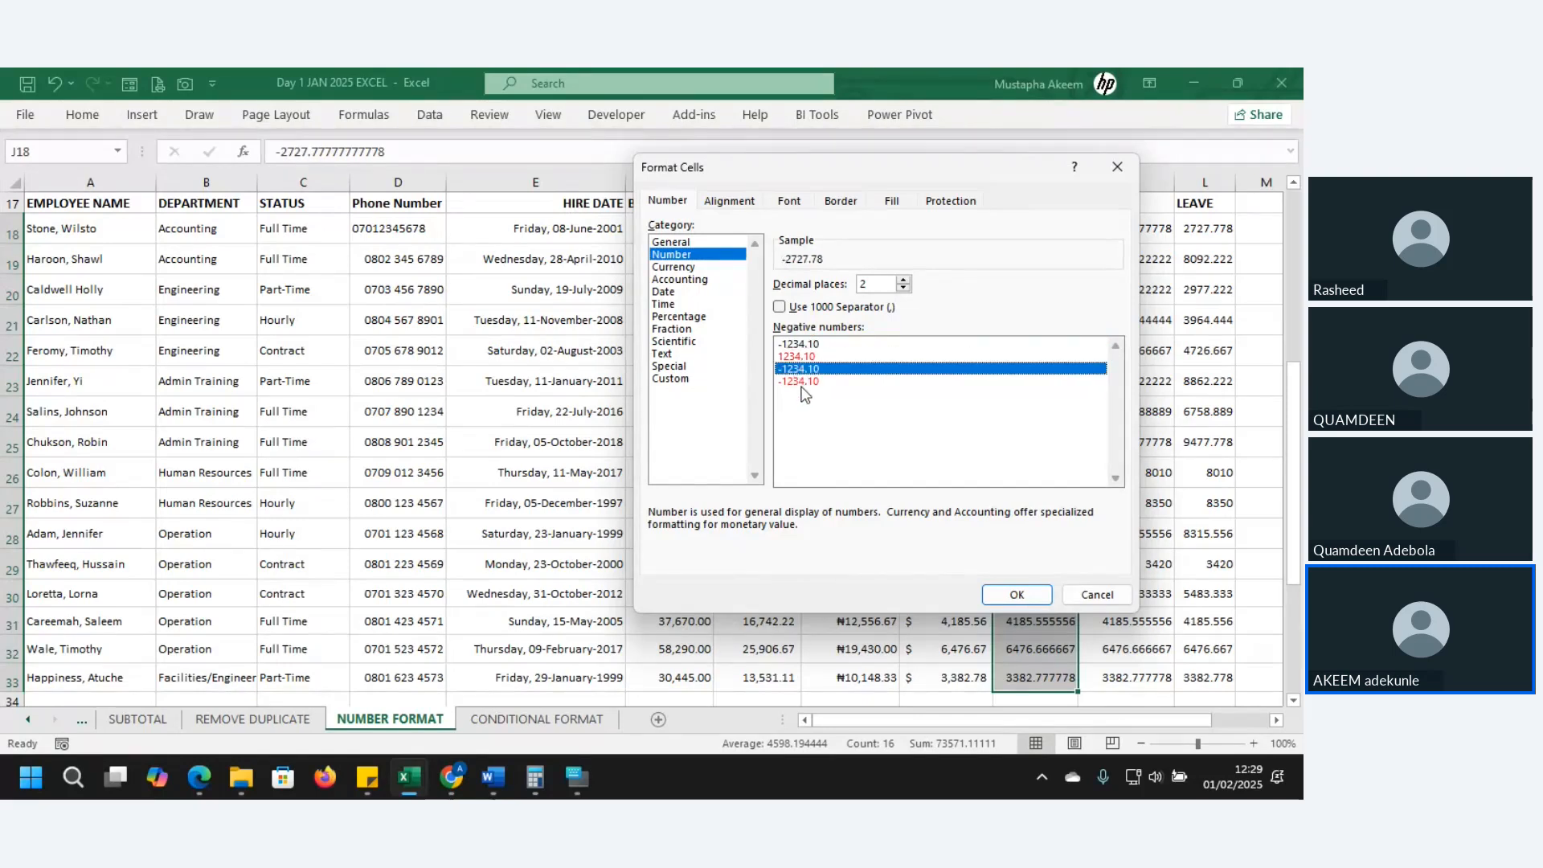
pyautogui.click(802, 382)
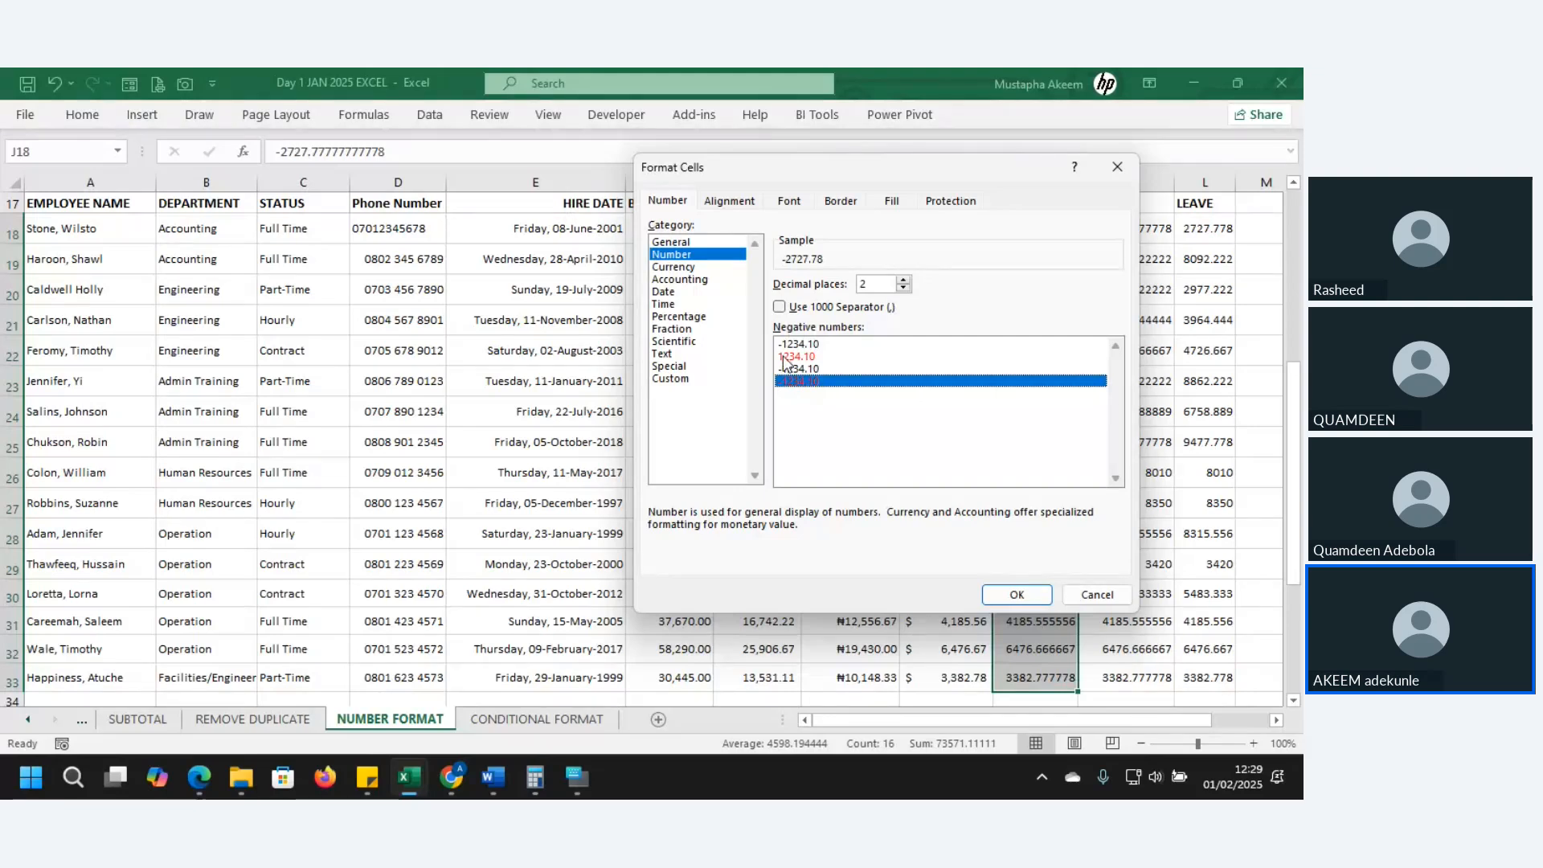
# - Edit the custom code to 0.00_);[Red](0.00), wrapping negatives in parentheses instead of a minus
pyautogui.click(674, 381)
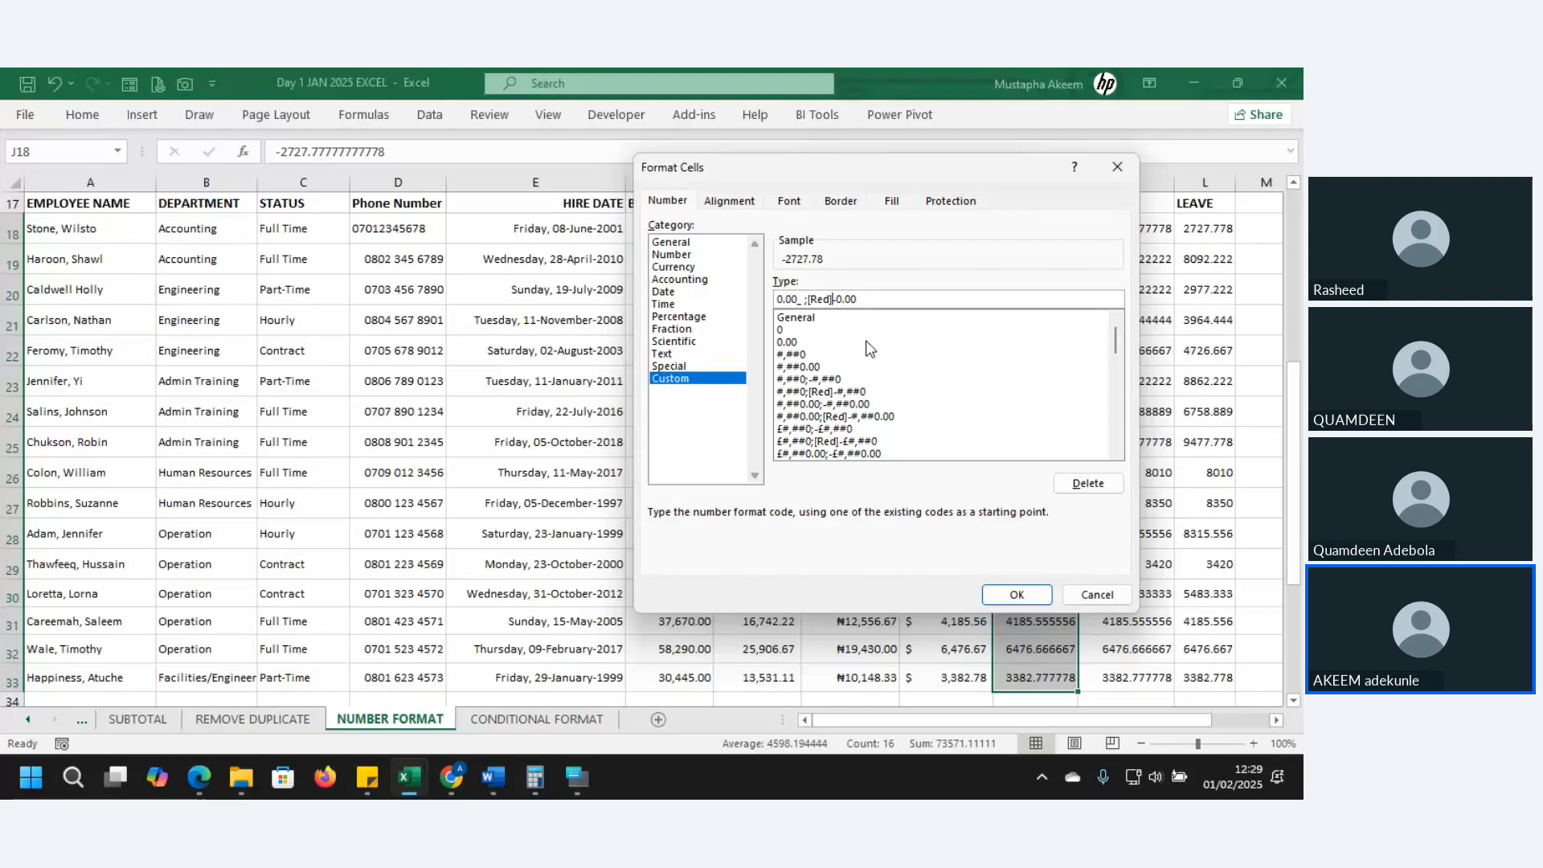
pyautogui.press('Delete')
pyautogui.write('(')
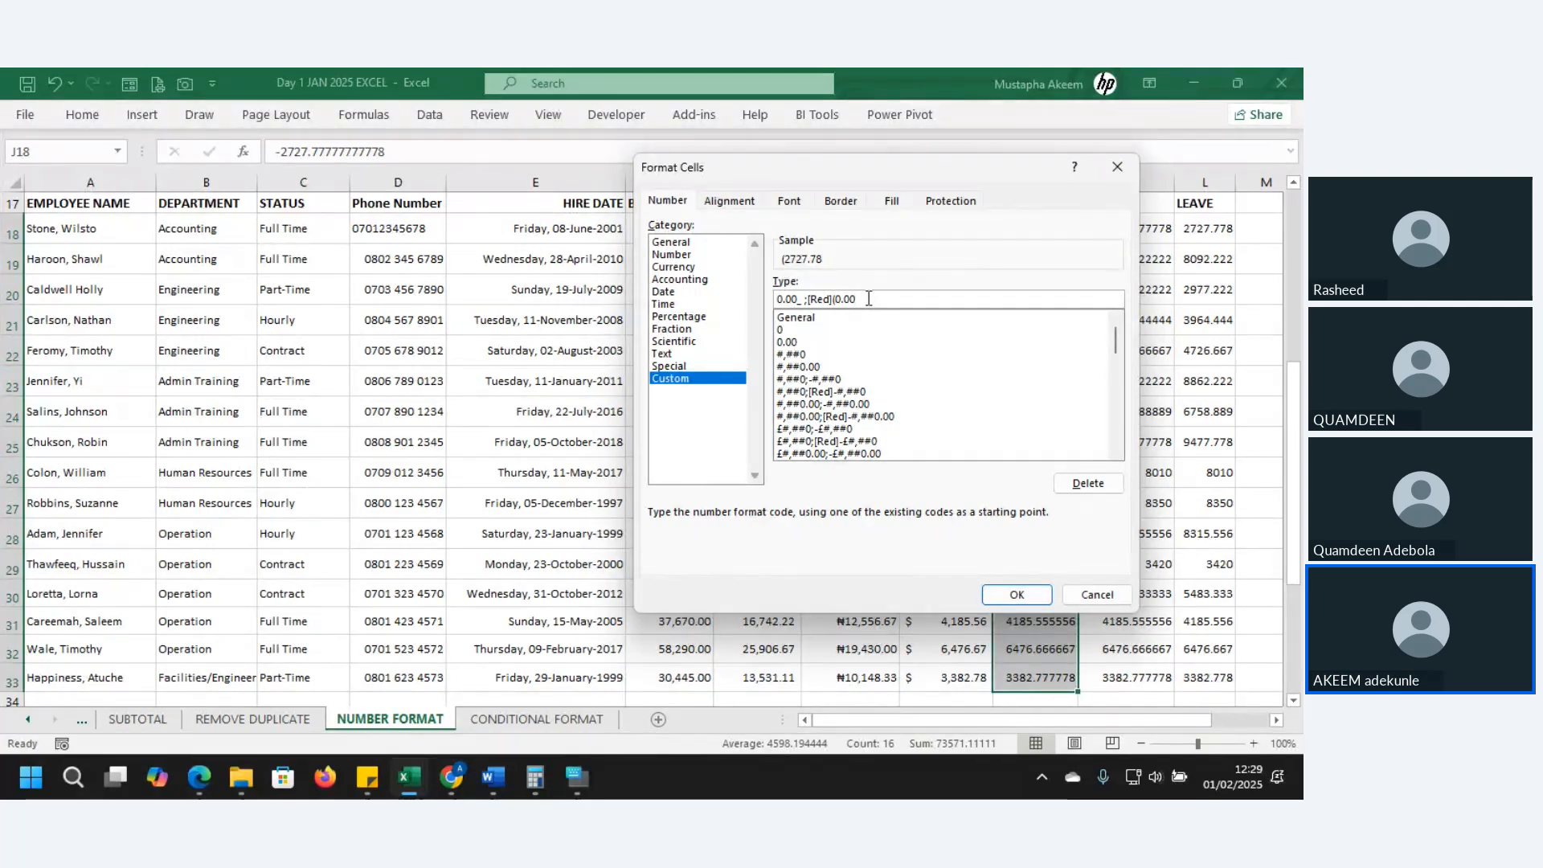
pyautogui.write(')')
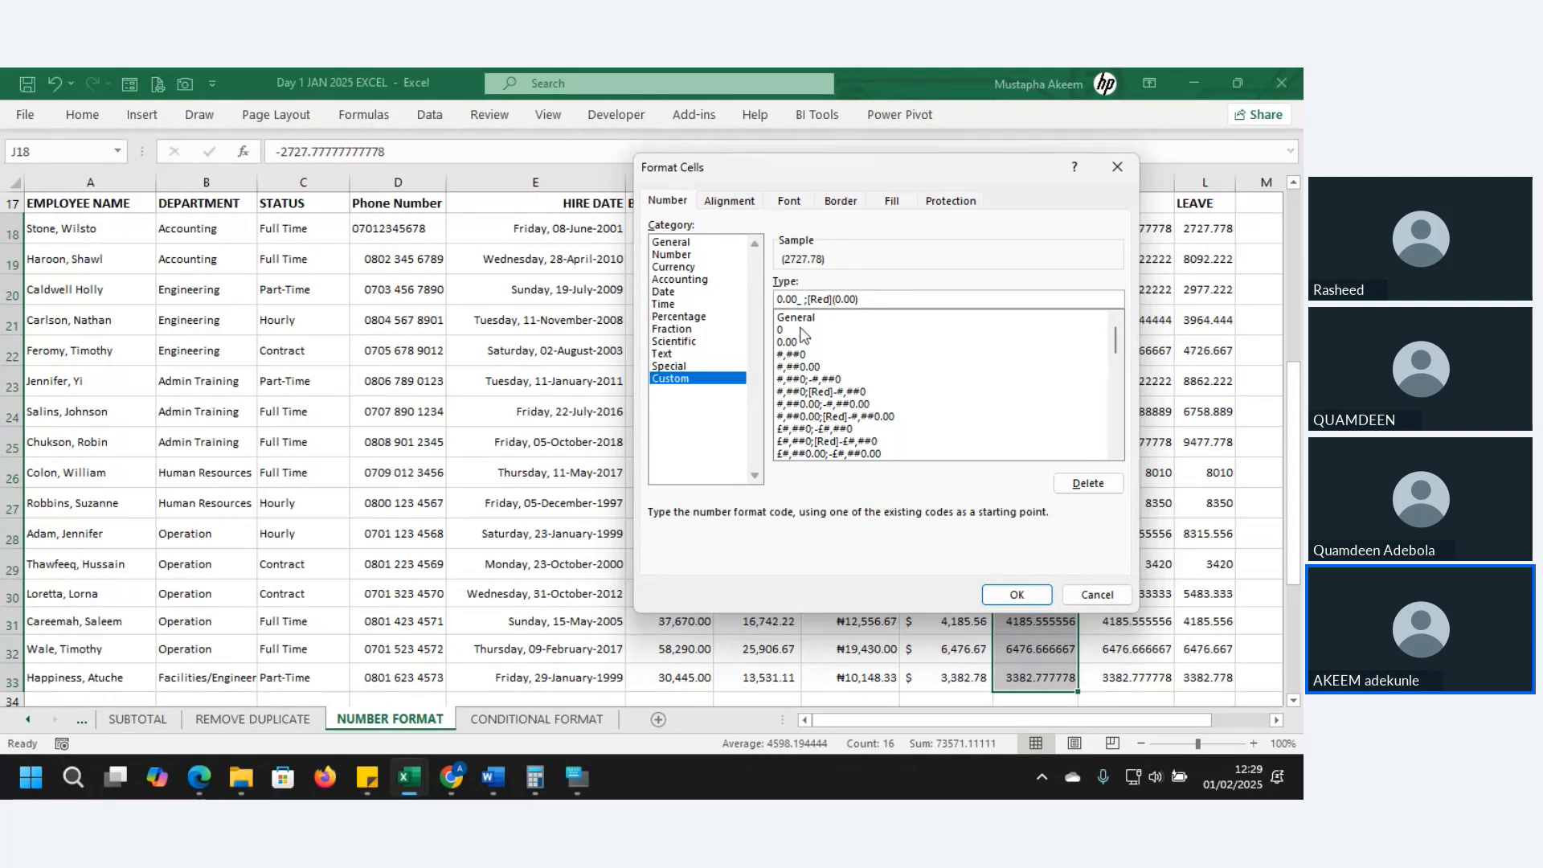
pyautogui.moveTo(805, 304); pyautogui.dragTo(776, 302)
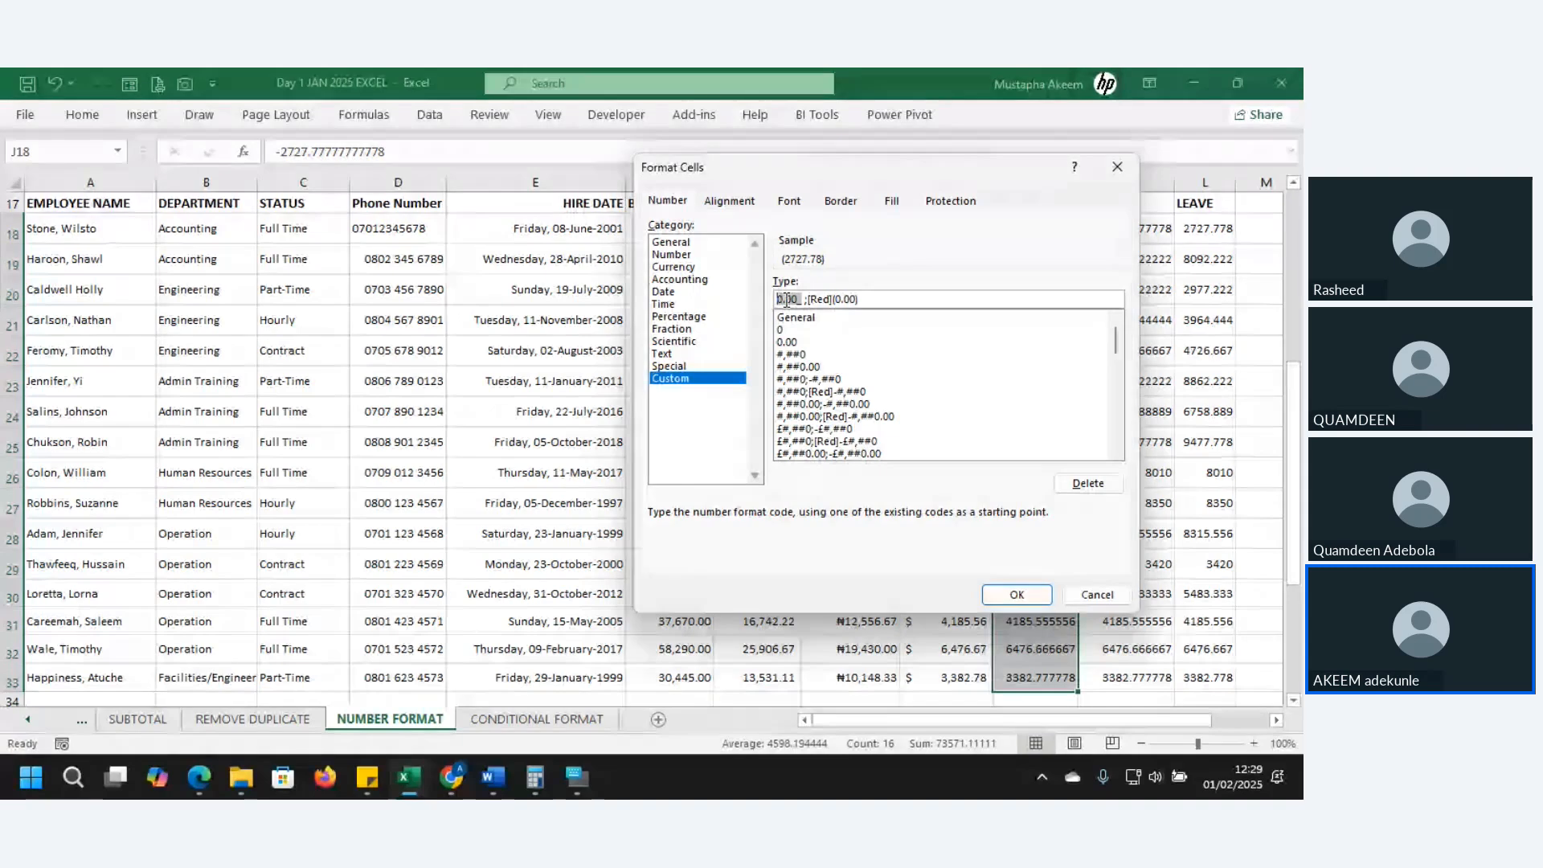
pyautogui.moveTo(809, 300); pyautogui.dragTo(859, 299)
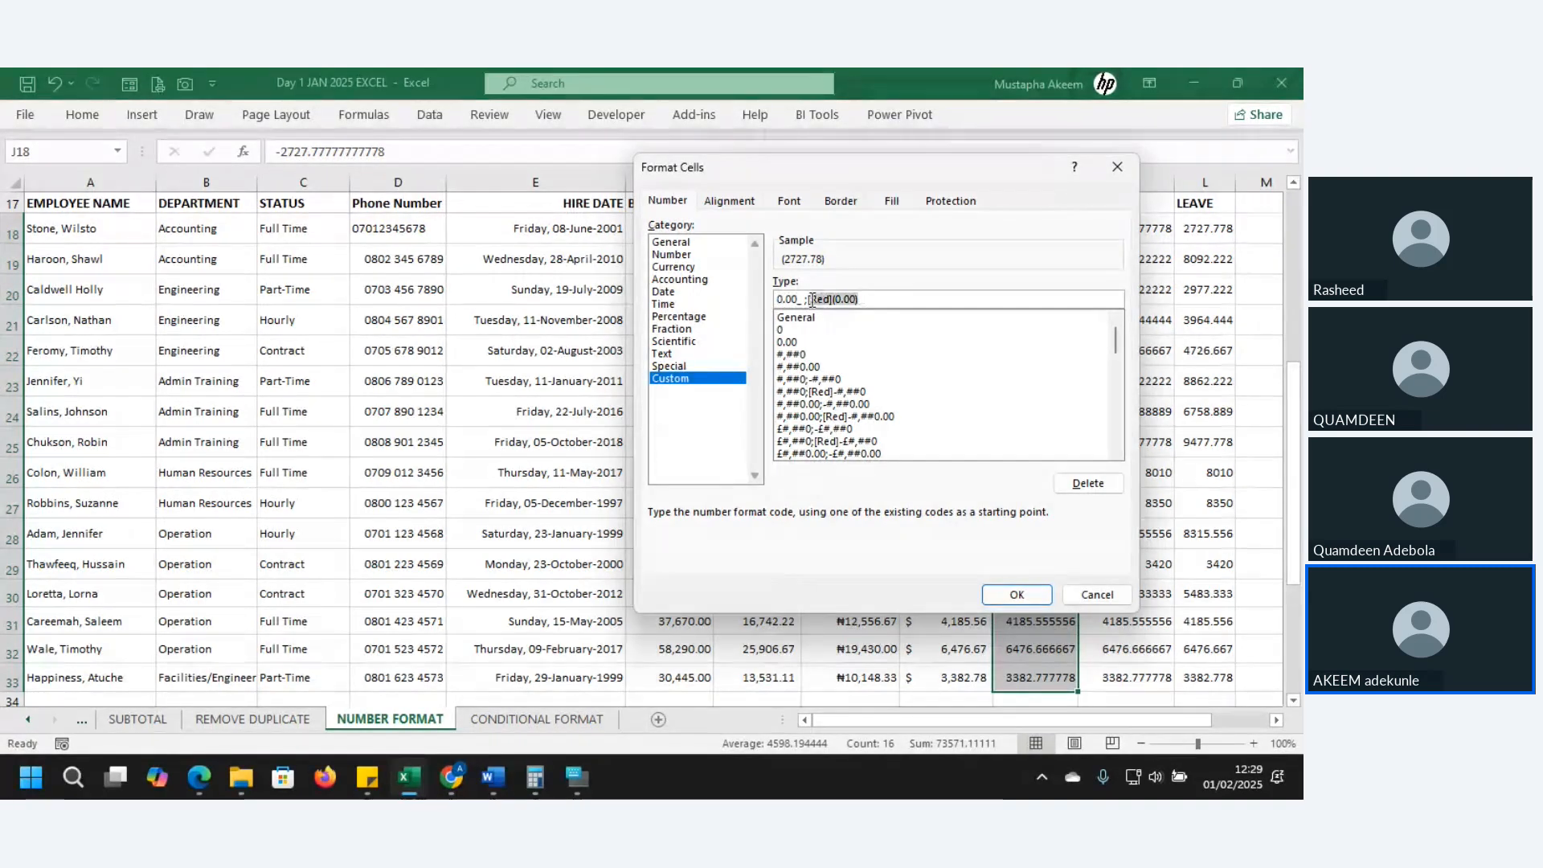
pyautogui.click(883, 299)
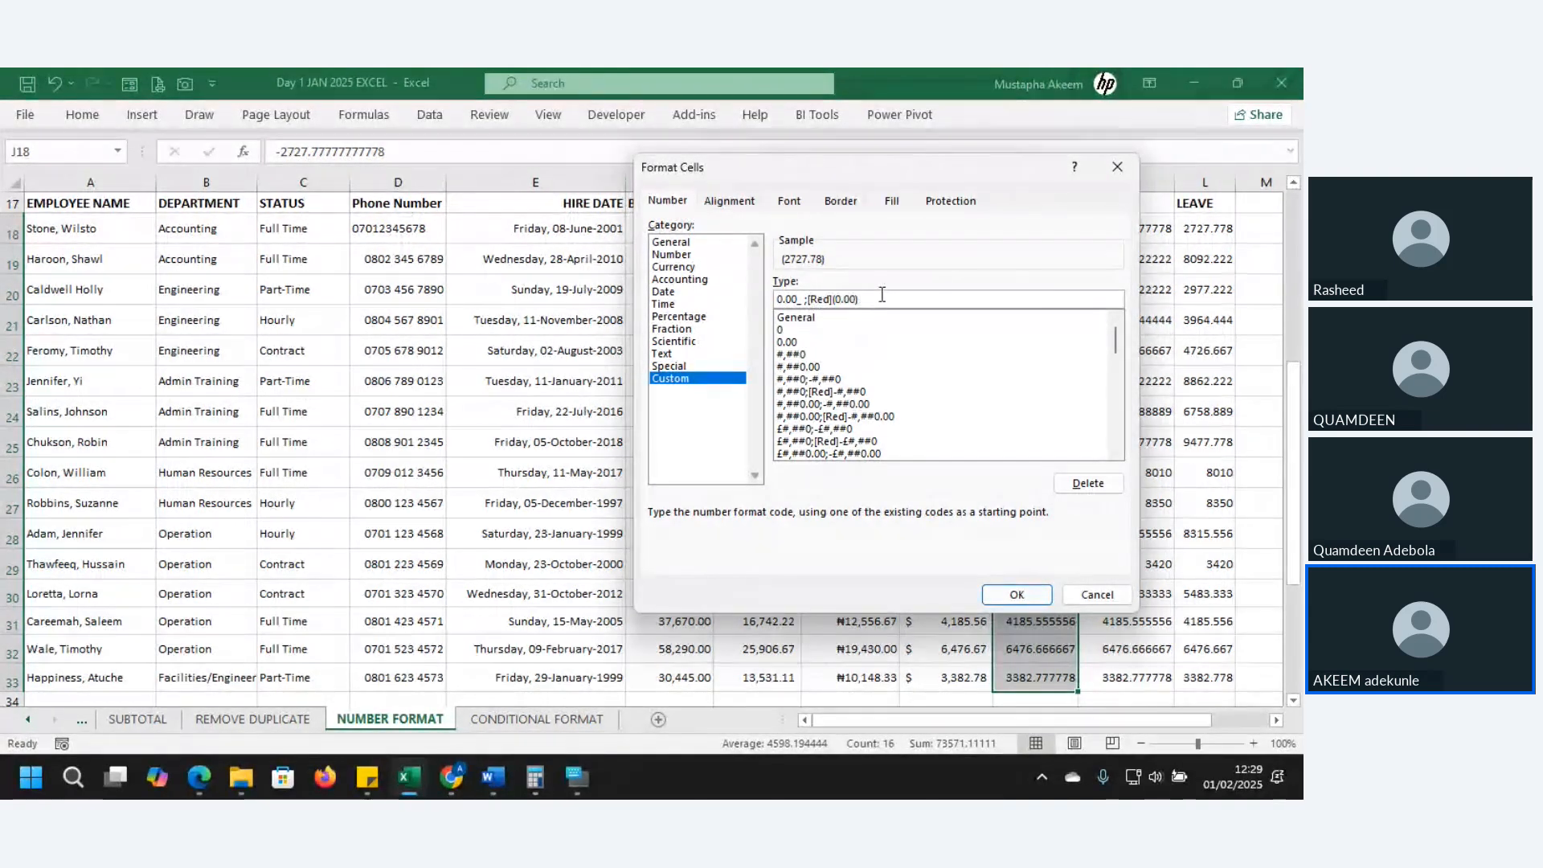
# - Apply the format and reselect the WARDROBE amounts in column J
pyautogui.click(1016, 595)
pyautogui.click(1034, 446)
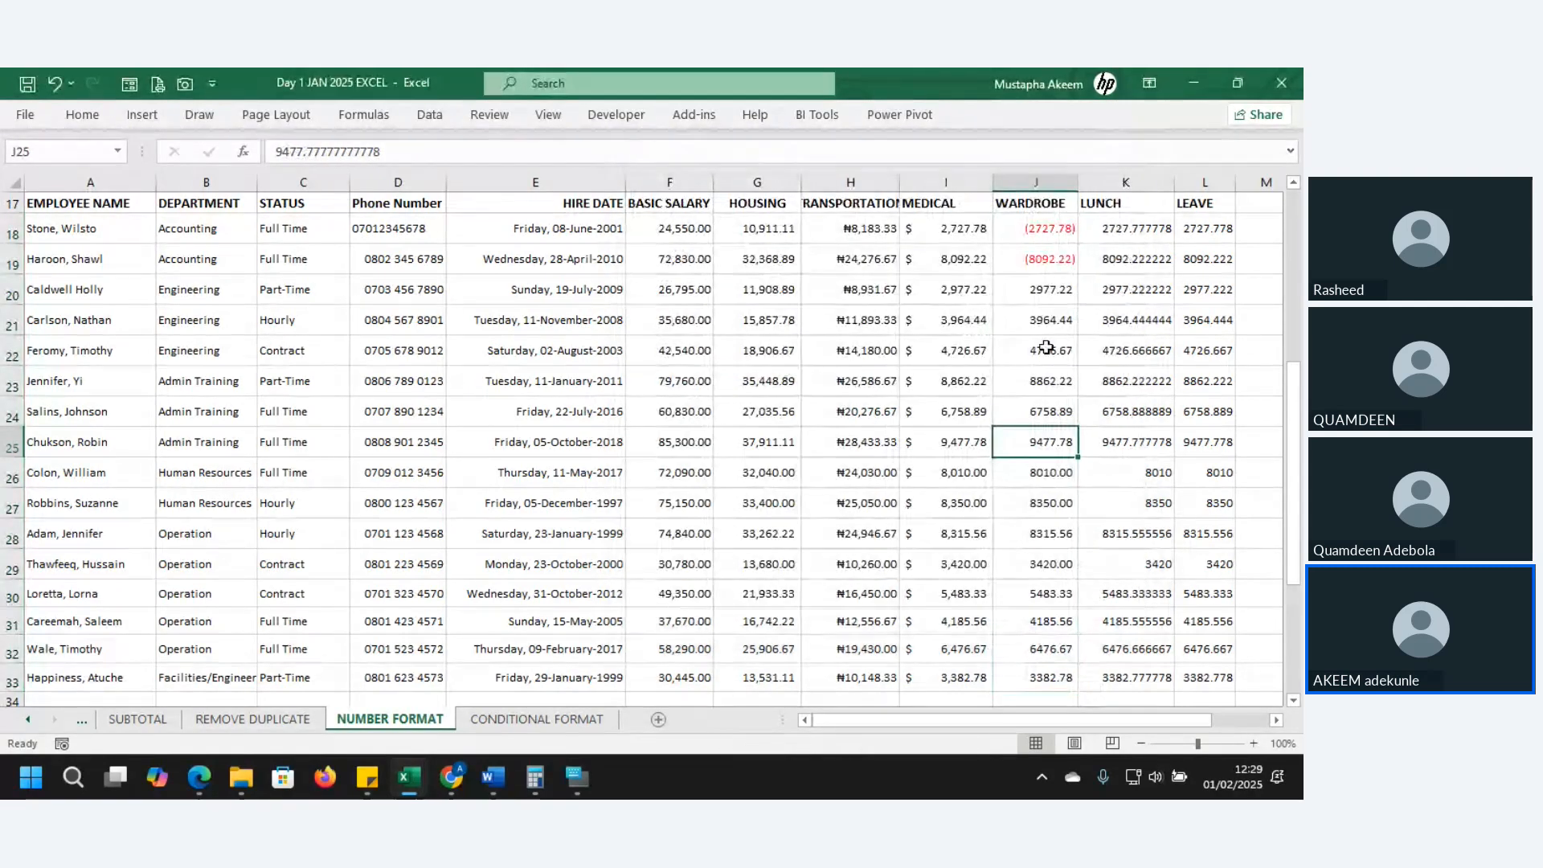
pyautogui.moveTo(1037, 234); pyautogui.dragTo(1054, 678)
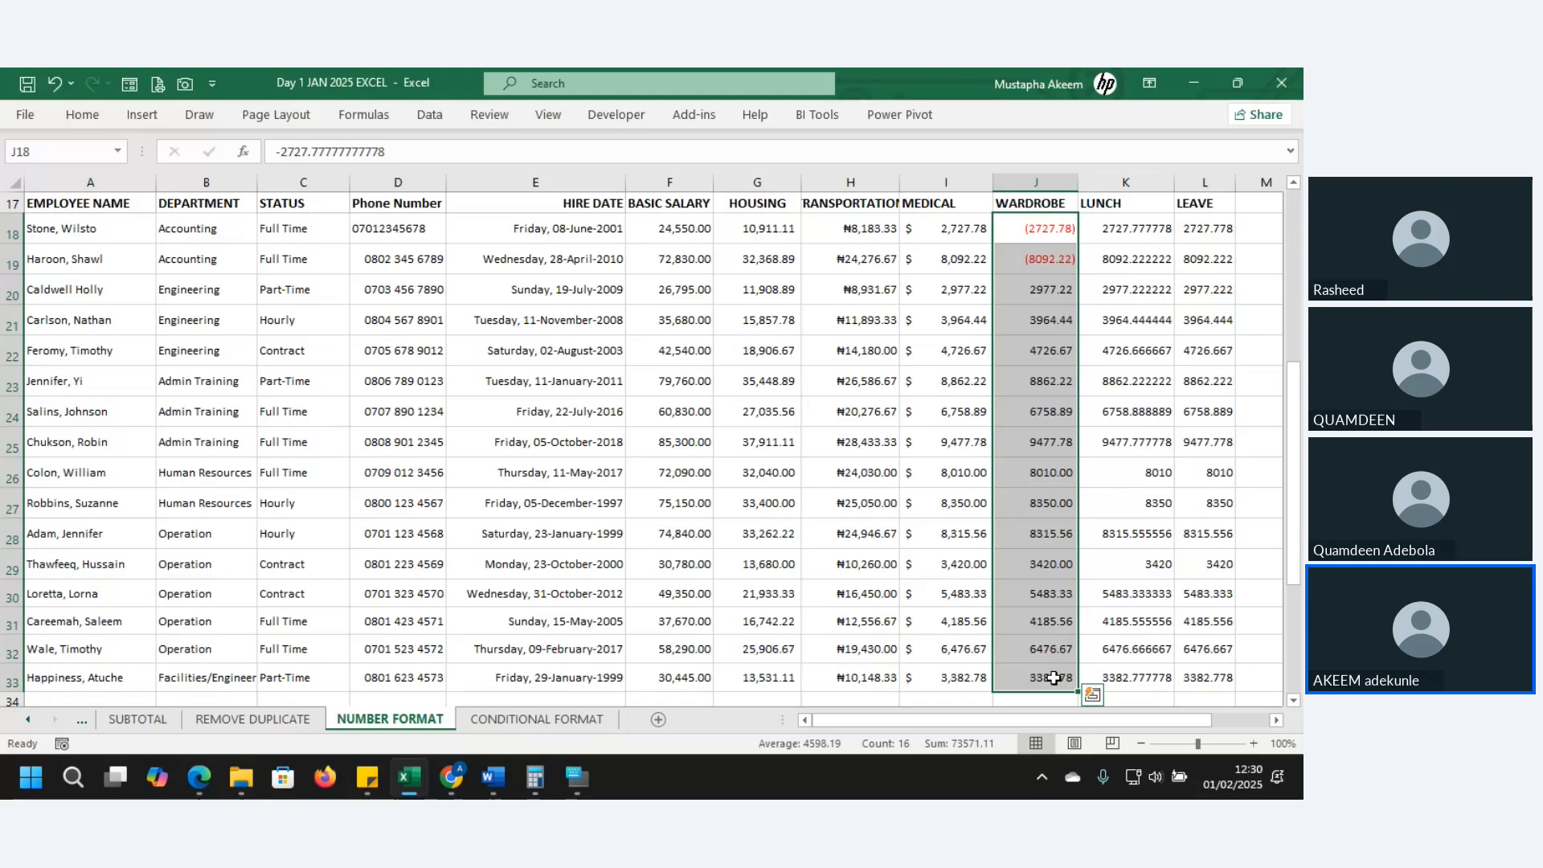
# - Reopen Format Cells and pick the $#,##0_);[Red]($#,##0) custom code
pyautogui.hotkey('ctrl', '1')
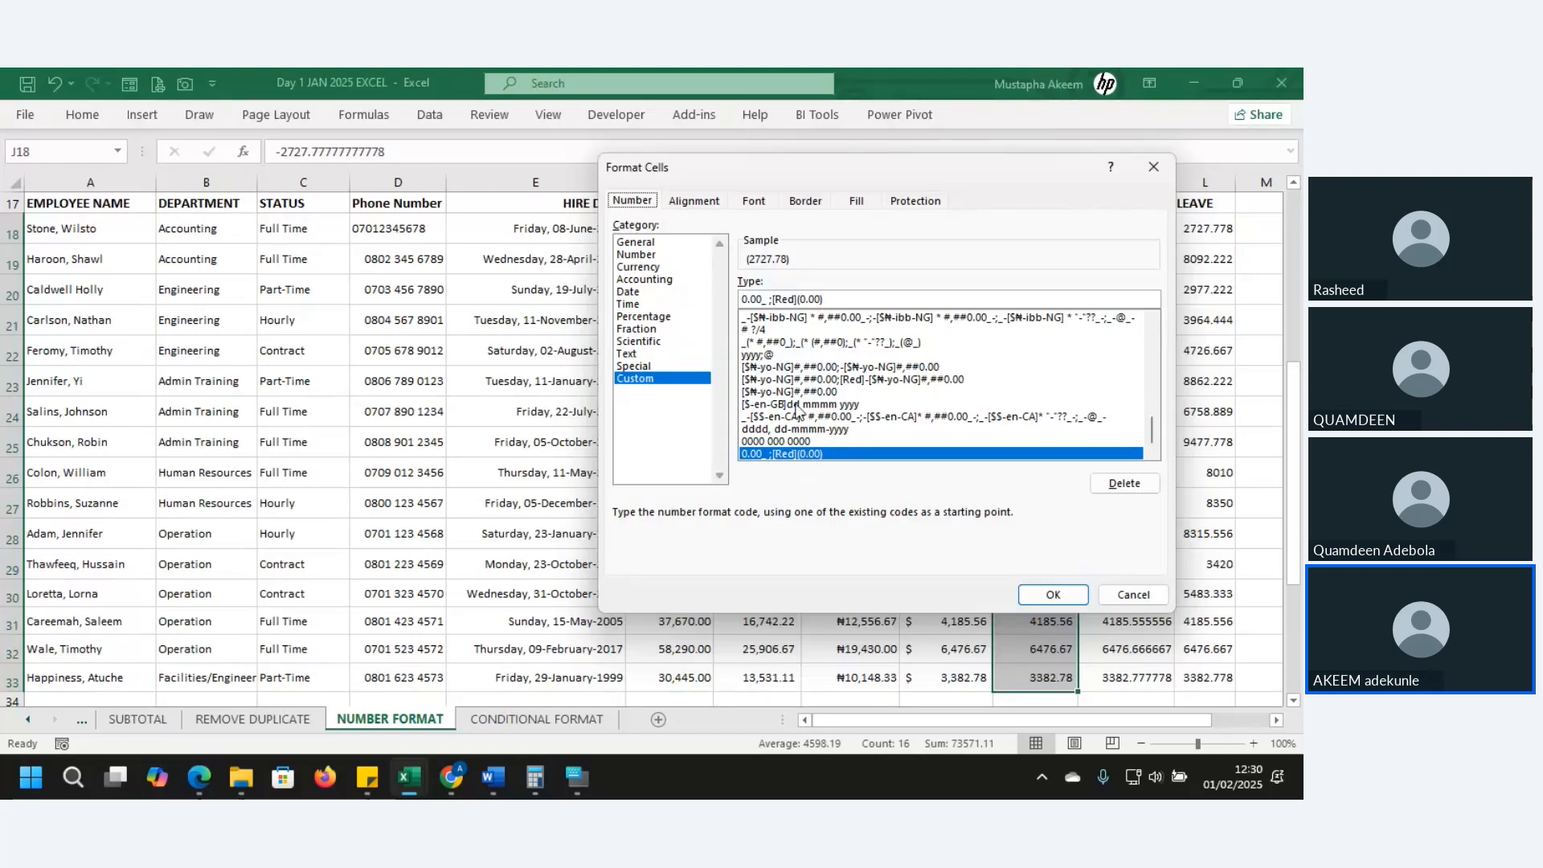
pyautogui.moveTo(1149, 441); pyautogui.dragTo(1144, 416)
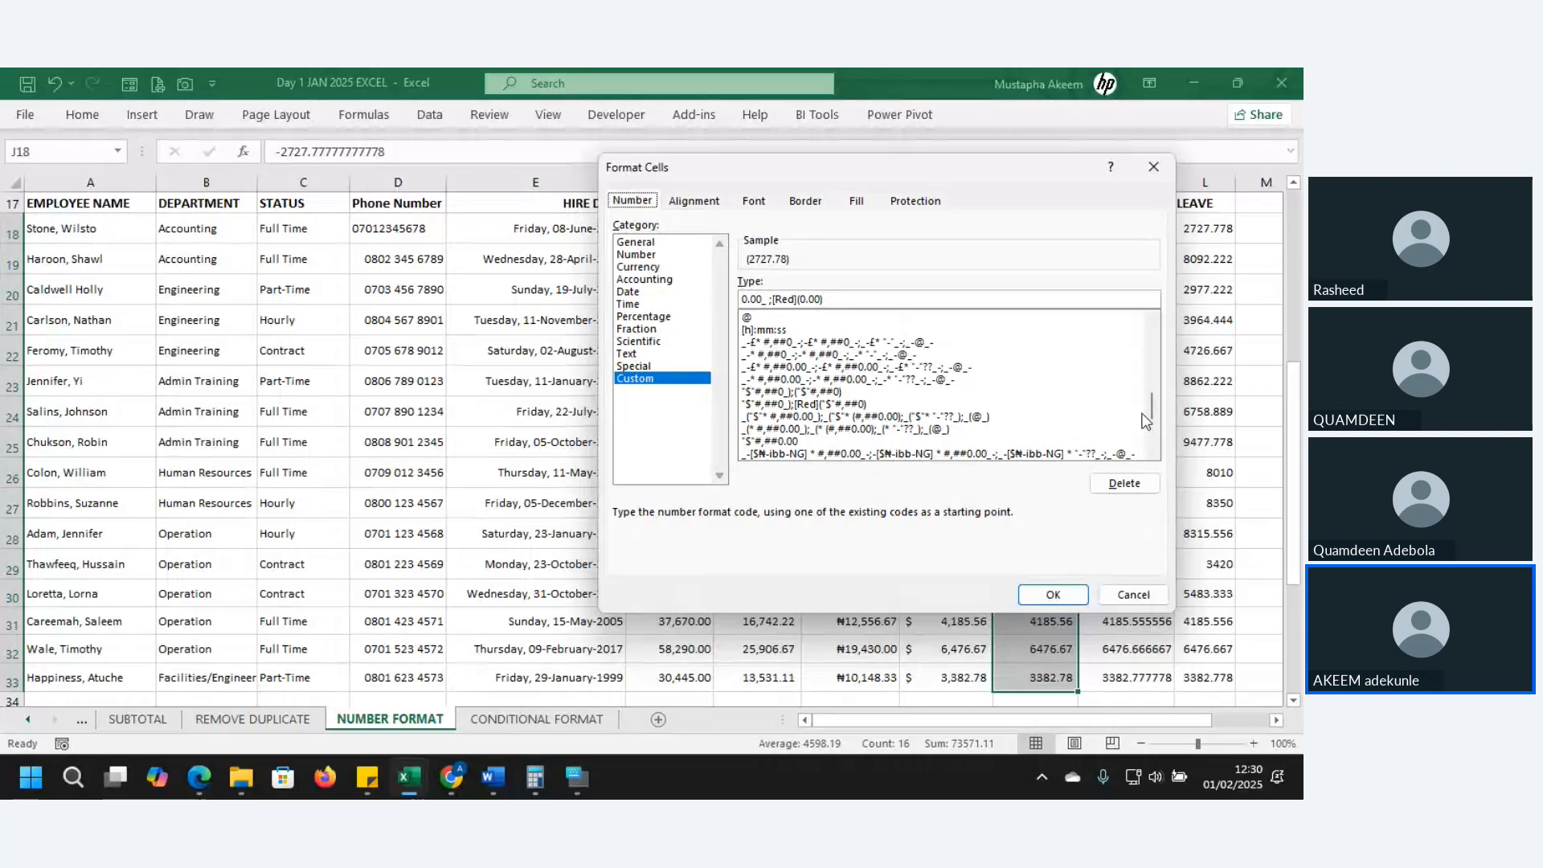
pyautogui.click(796, 408)
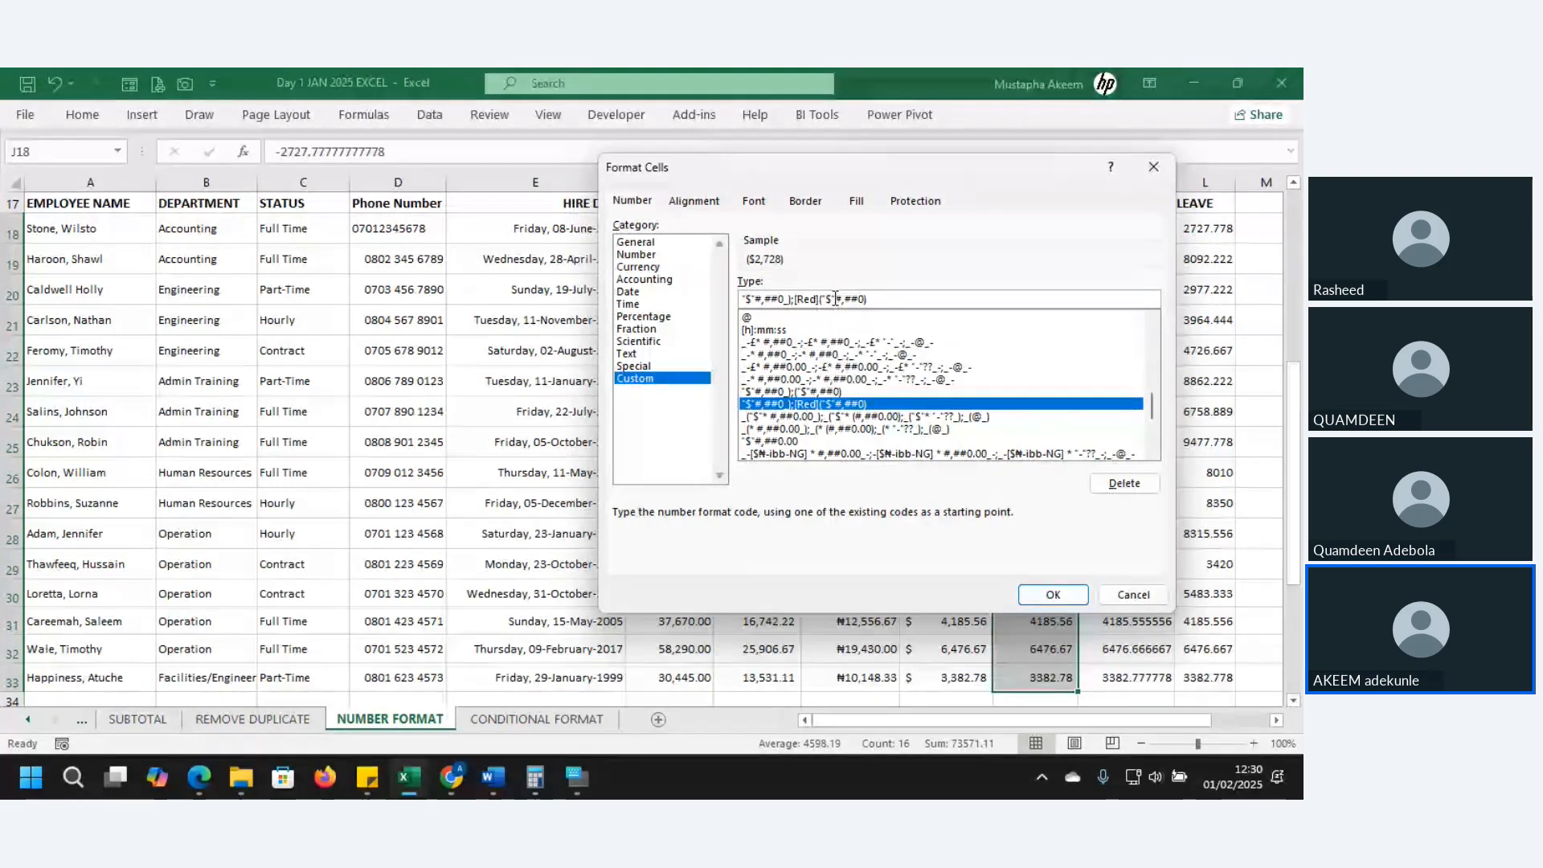
# - Remove the dollar signs and add .00 to both parts, giving #,##0.00_);[Red](#,##0.00)
pyautogui.press('BackSpace')
pyautogui.press('BackSpace')
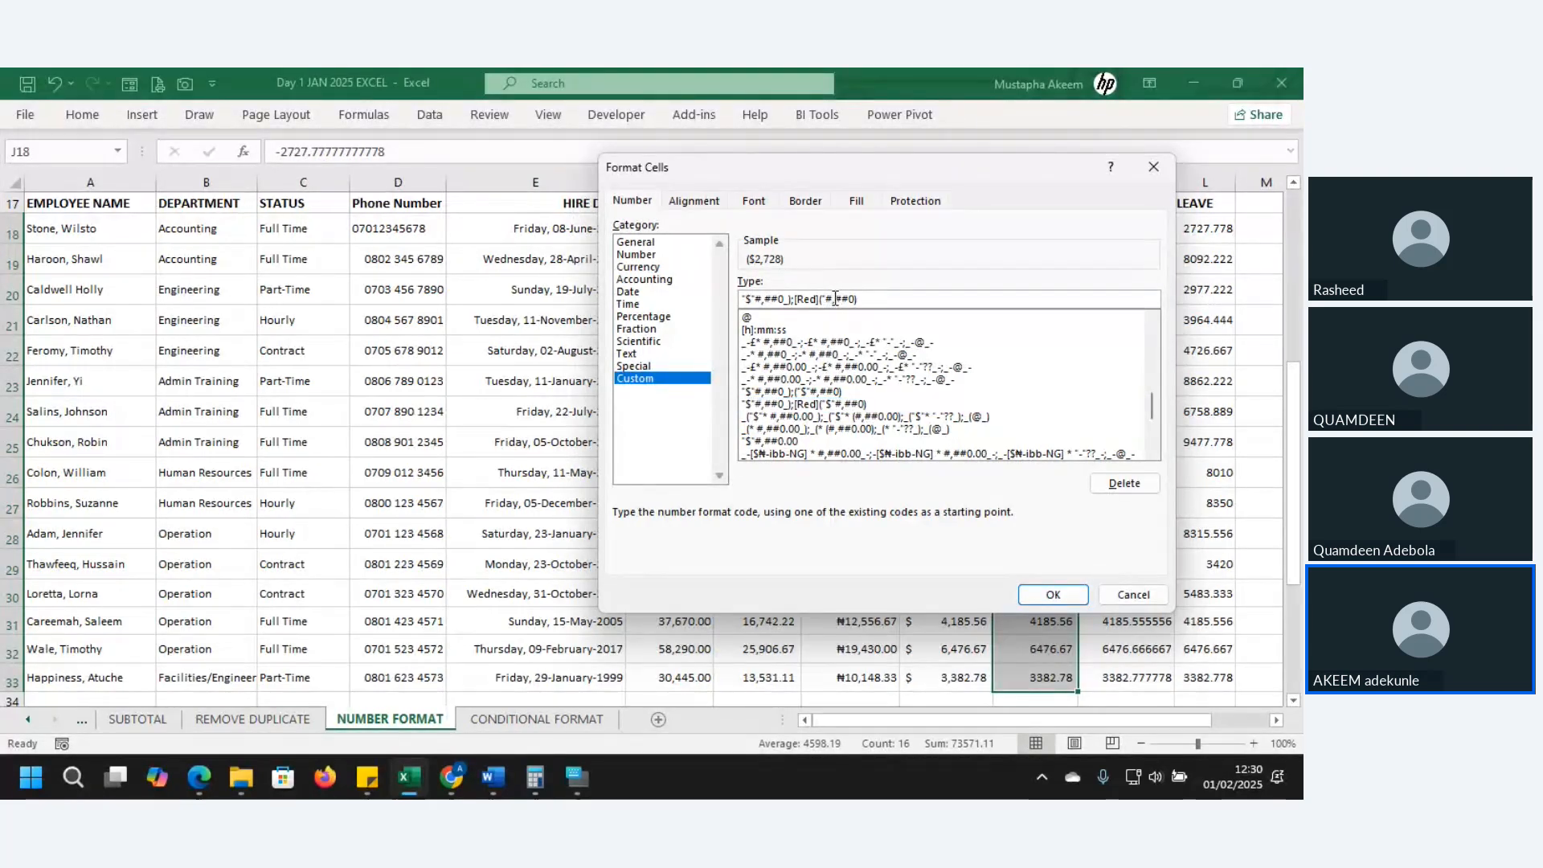
pyautogui.press('BackSpace')
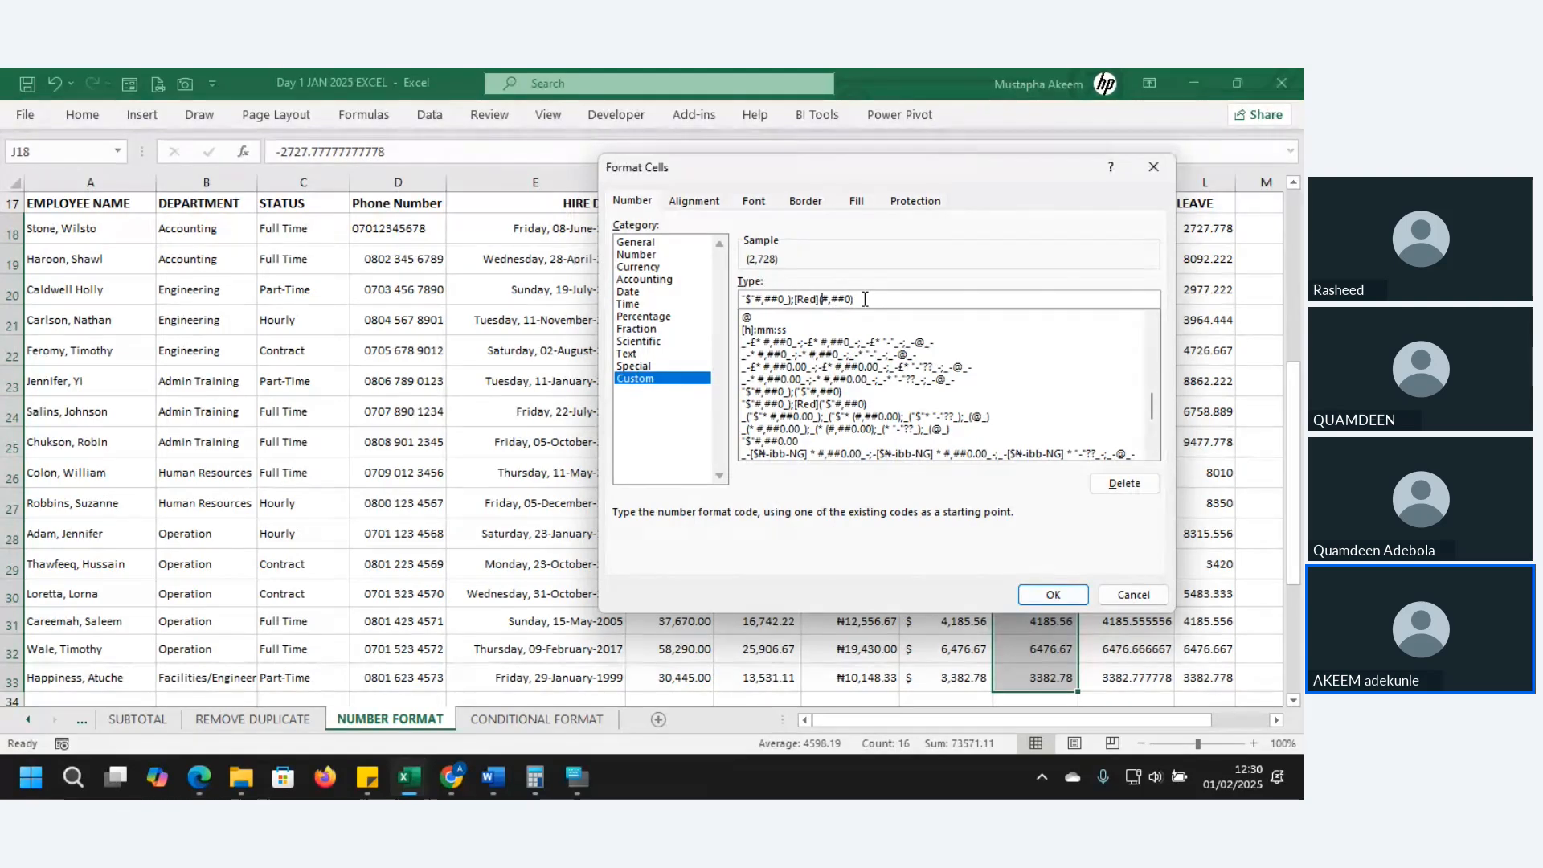
pyautogui.click(751, 301)
pyautogui.press('BackSpace')
pyautogui.press('BackSpace')
pyautogui.press('BackSpace')
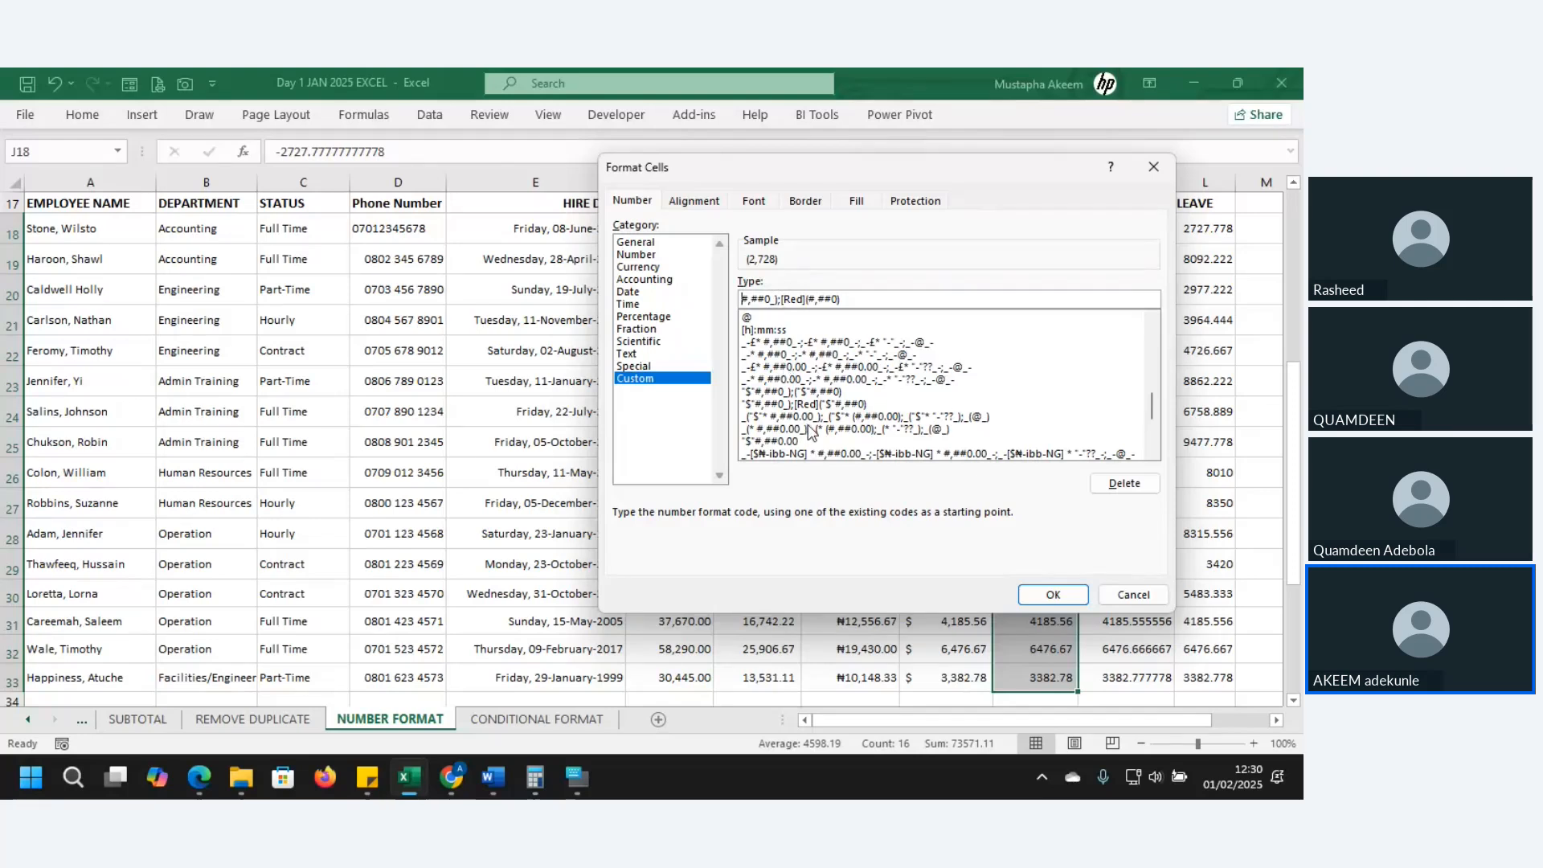
pyautogui.click(768, 299)
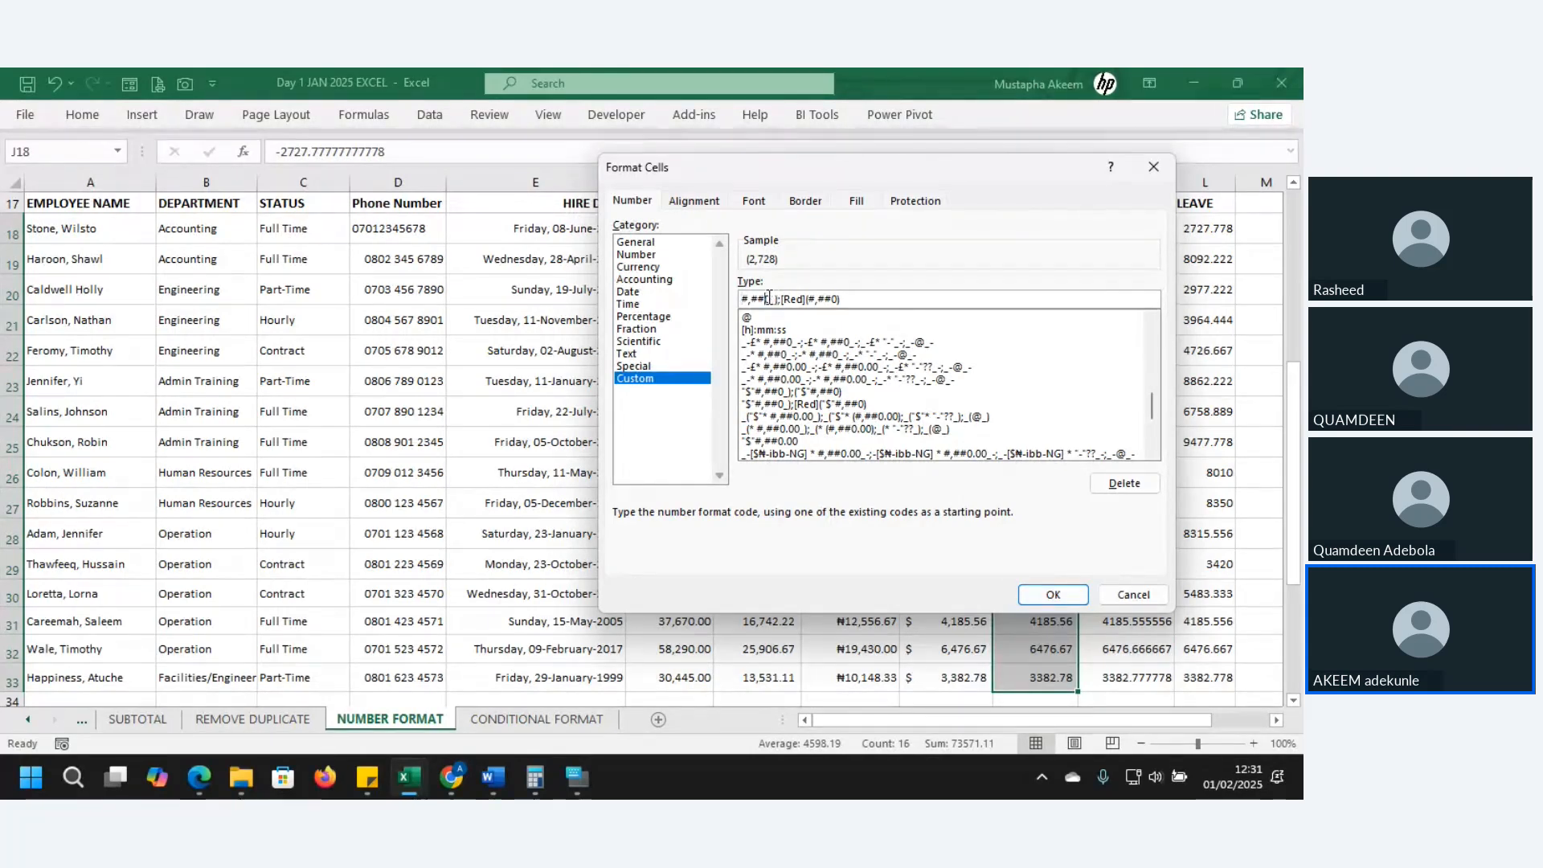
pyautogui.write('0.00')
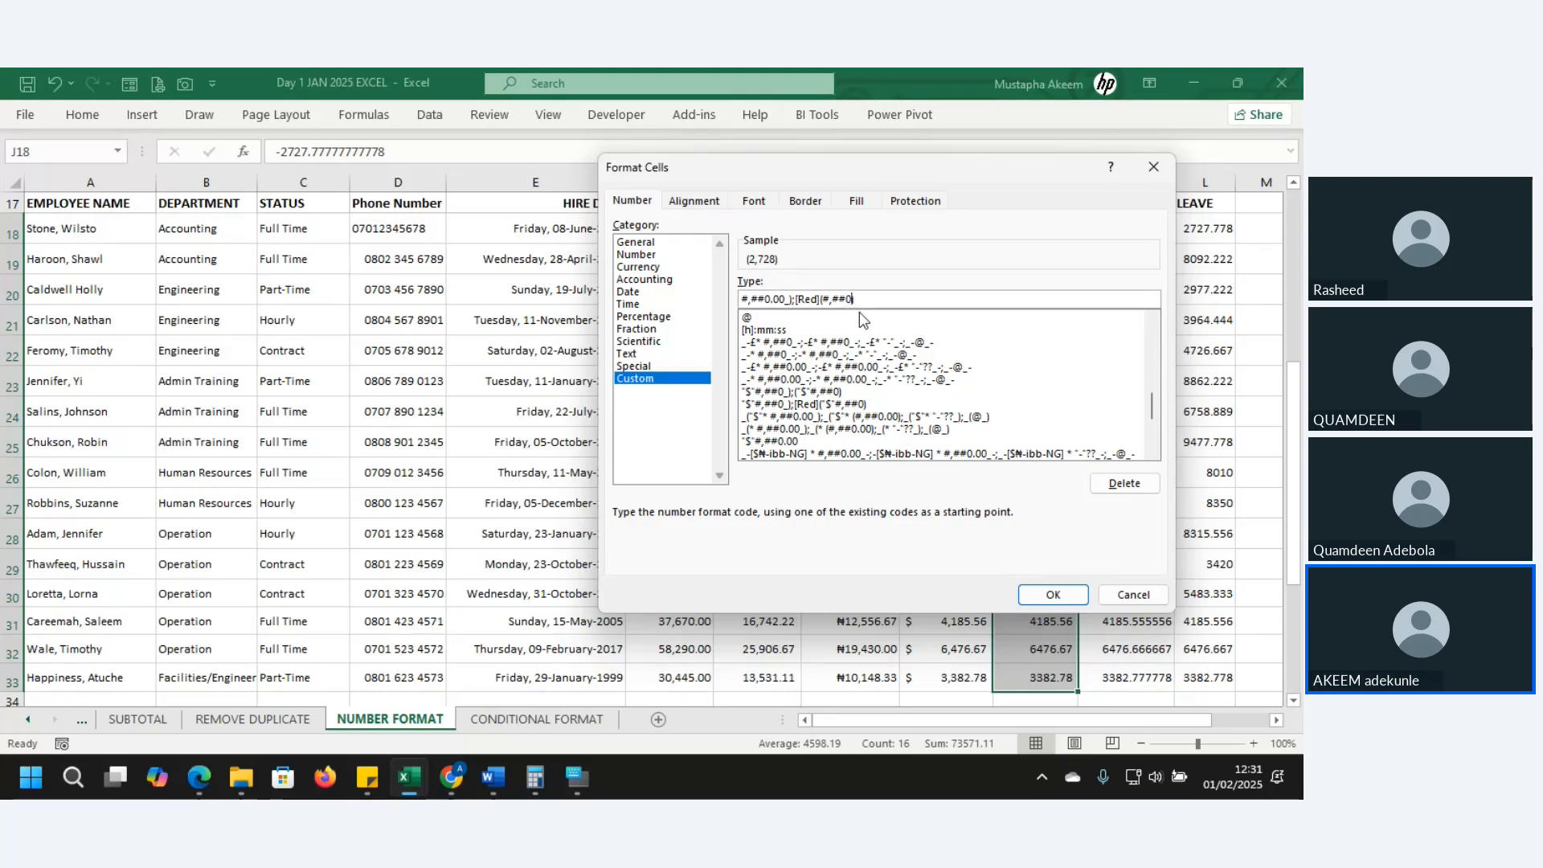
pyautogui.write('.00')
# - Apply the comma format to WARDROBE and select its upper values
pyautogui.click(1050, 595)
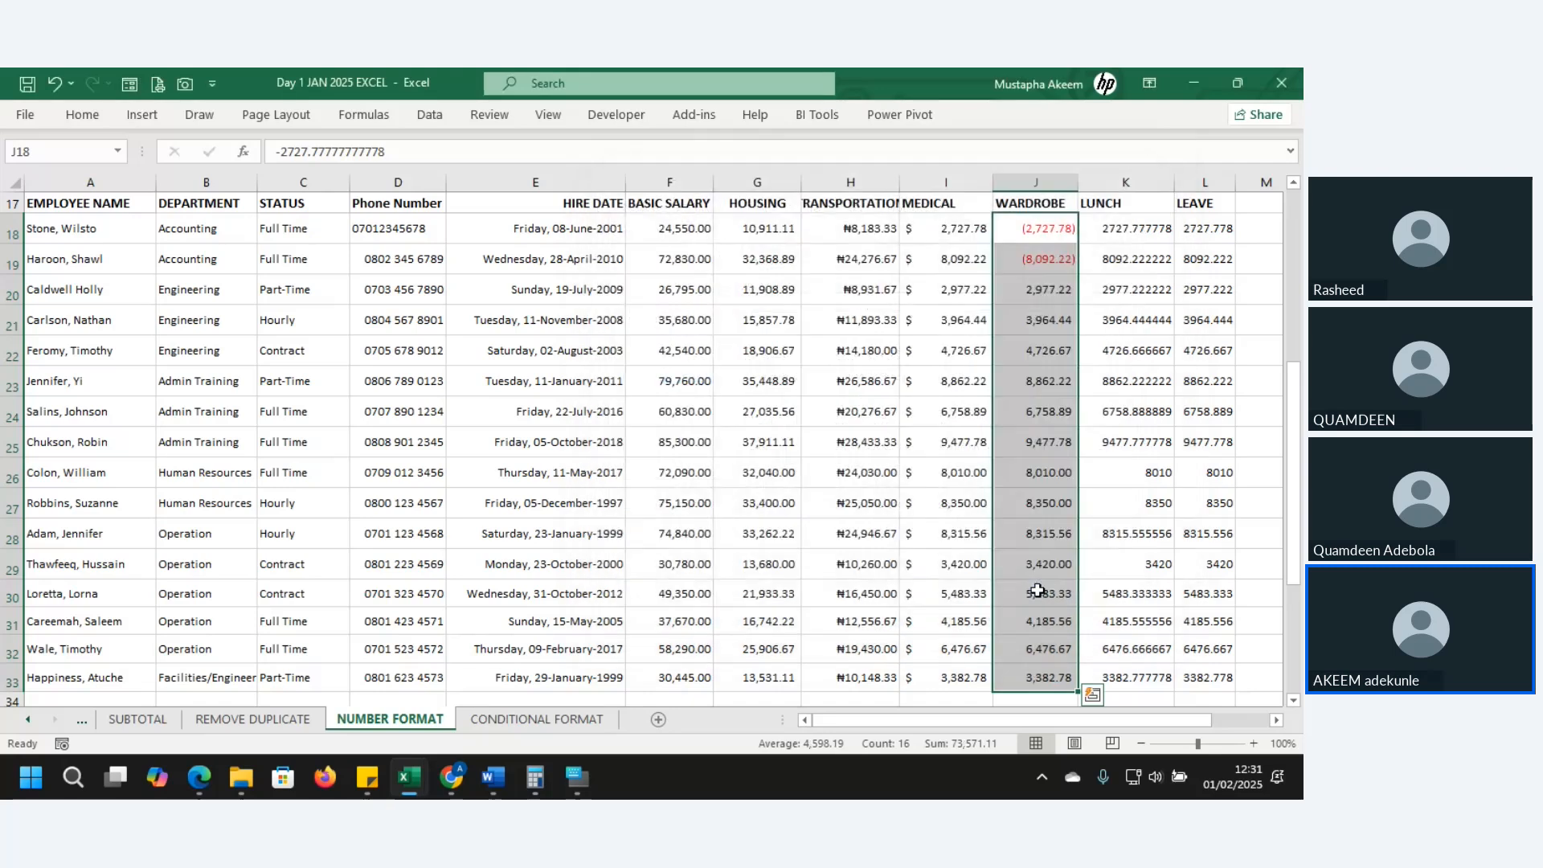
pyautogui.click(1014, 270)
pyautogui.moveTo(1033, 232); pyautogui.dragTo(1061, 500)
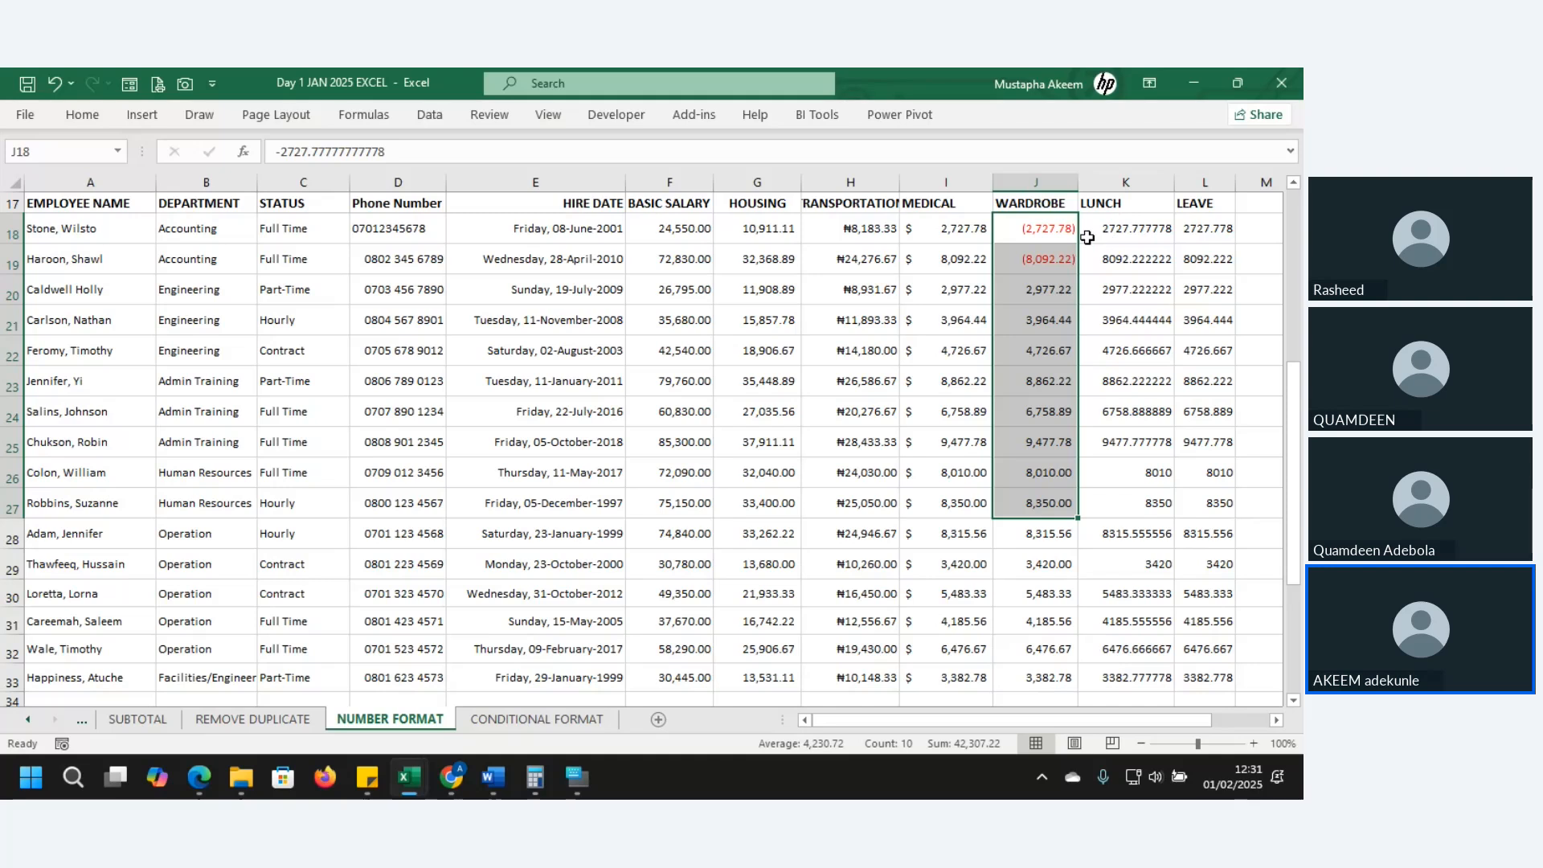
# - Select the first LEAVE values from L18, then move up toward the notes
pyautogui.click(1188, 226)
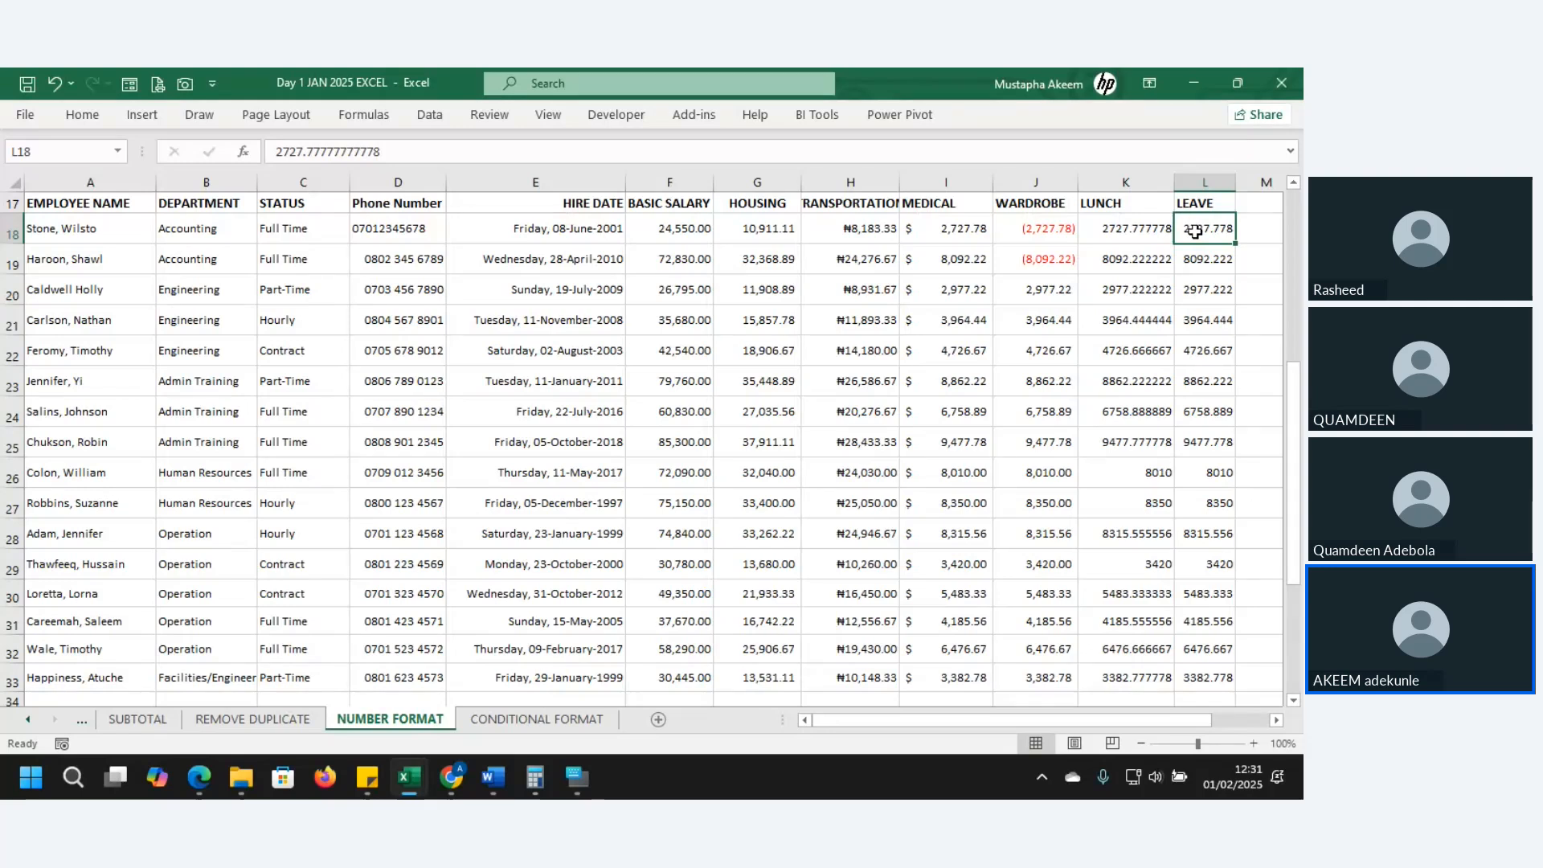
pyautogui.moveTo(1195, 231); pyautogui.dragTo(1192, 310)
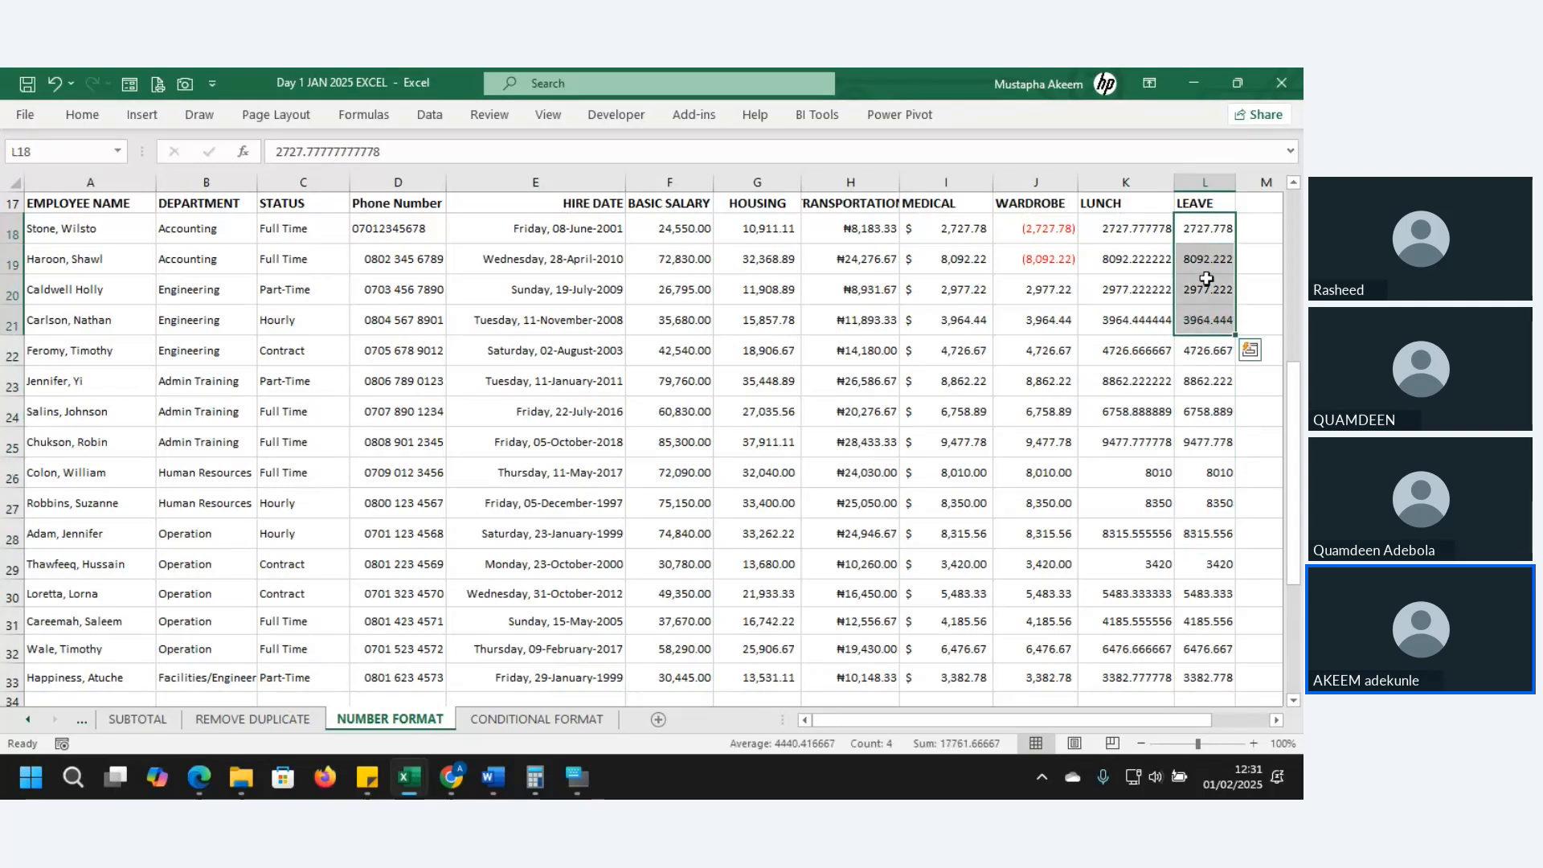
pyautogui.click(1208, 279)
pyautogui.press('Up')
pyautogui.press('Up')
pyautogui.press('Up')
pyautogui.press('Up')
pyautogui.press('Up')
pyautogui.press('Up')
pyautogui.press('Up')
pyautogui.press('Up')
pyautogui.press('Up')
pyautogui.press('Up')
pyautogui.press('Up')
pyautogui.press('Up')
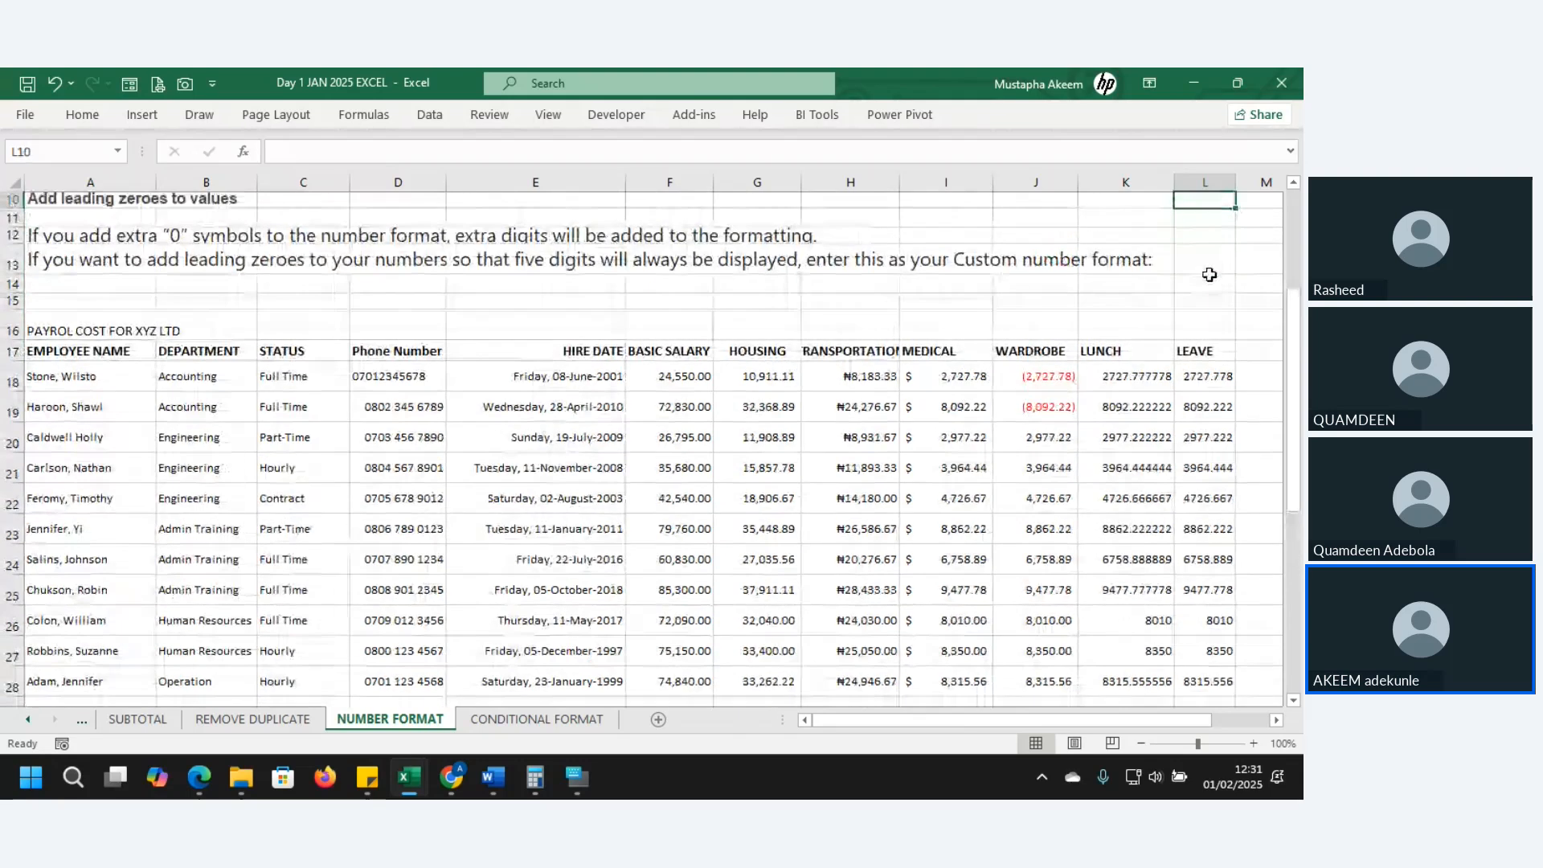
# - Enter the text values '20 kg' in G5 and '40kg' in G6
pyautogui.press('Up')
pyautogui.press('Up')
pyautogui.press('Up')
pyautogui.press('Up')
pyautogui.press('Up')
pyautogui.press('Up')
pyautogui.press('Up')
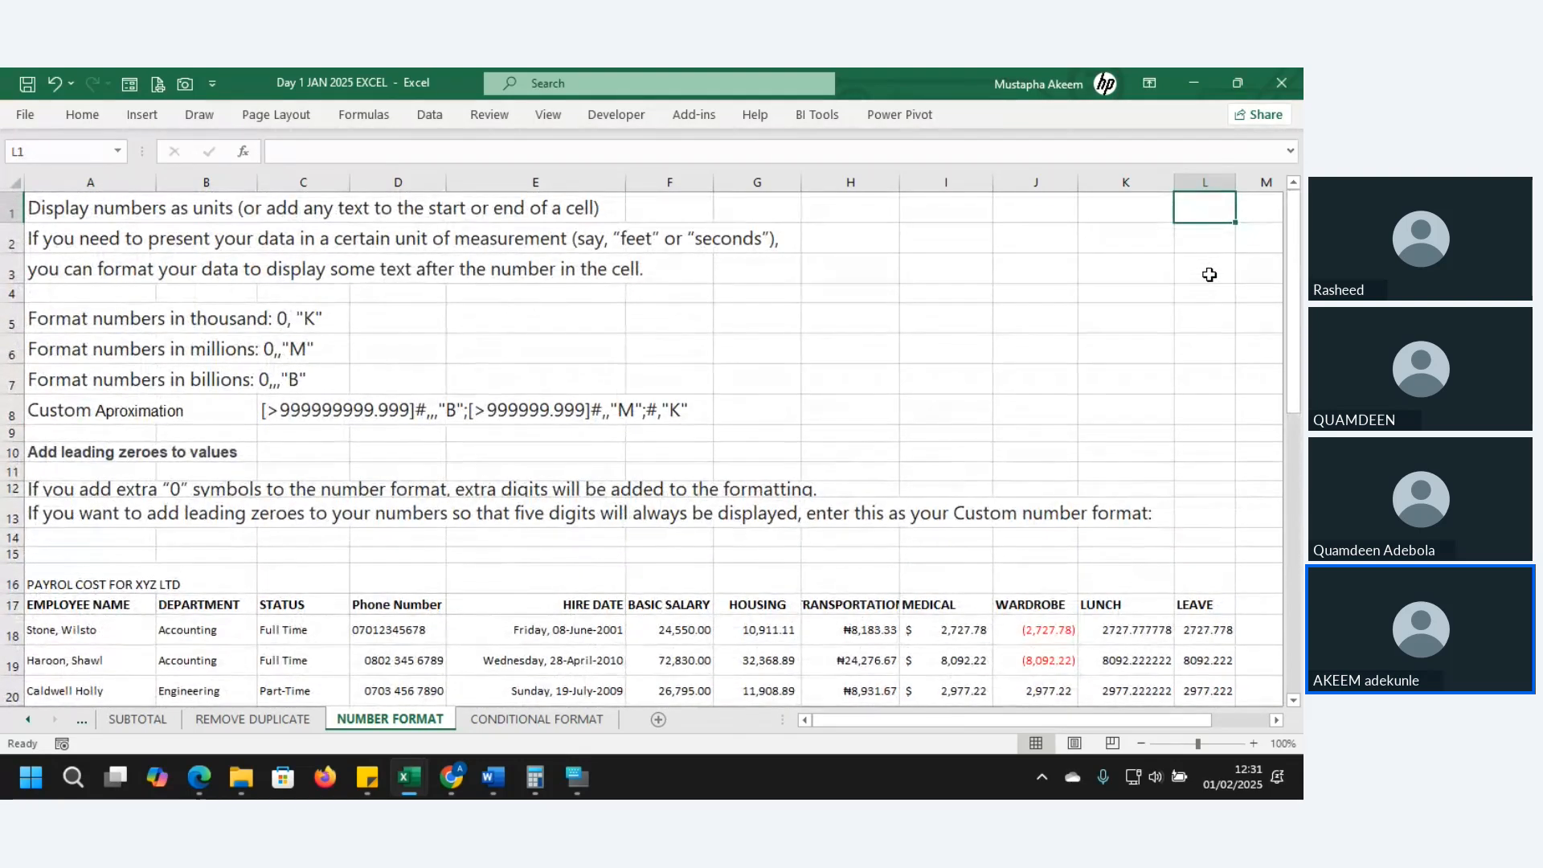
pyautogui.click(772, 371)
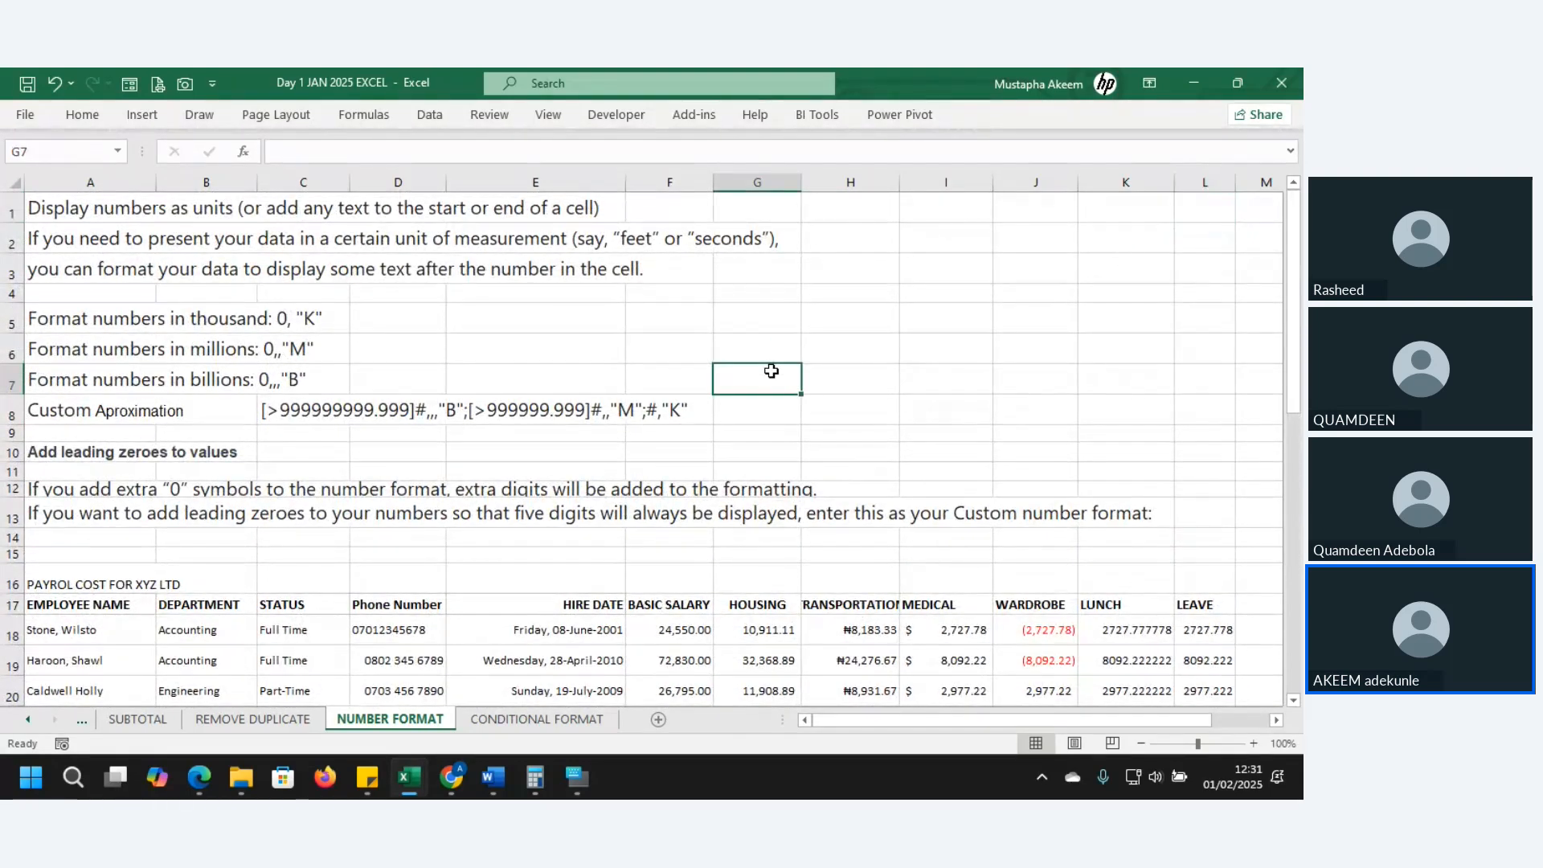
pyautogui.click(763, 310)
pyautogui.write('2')
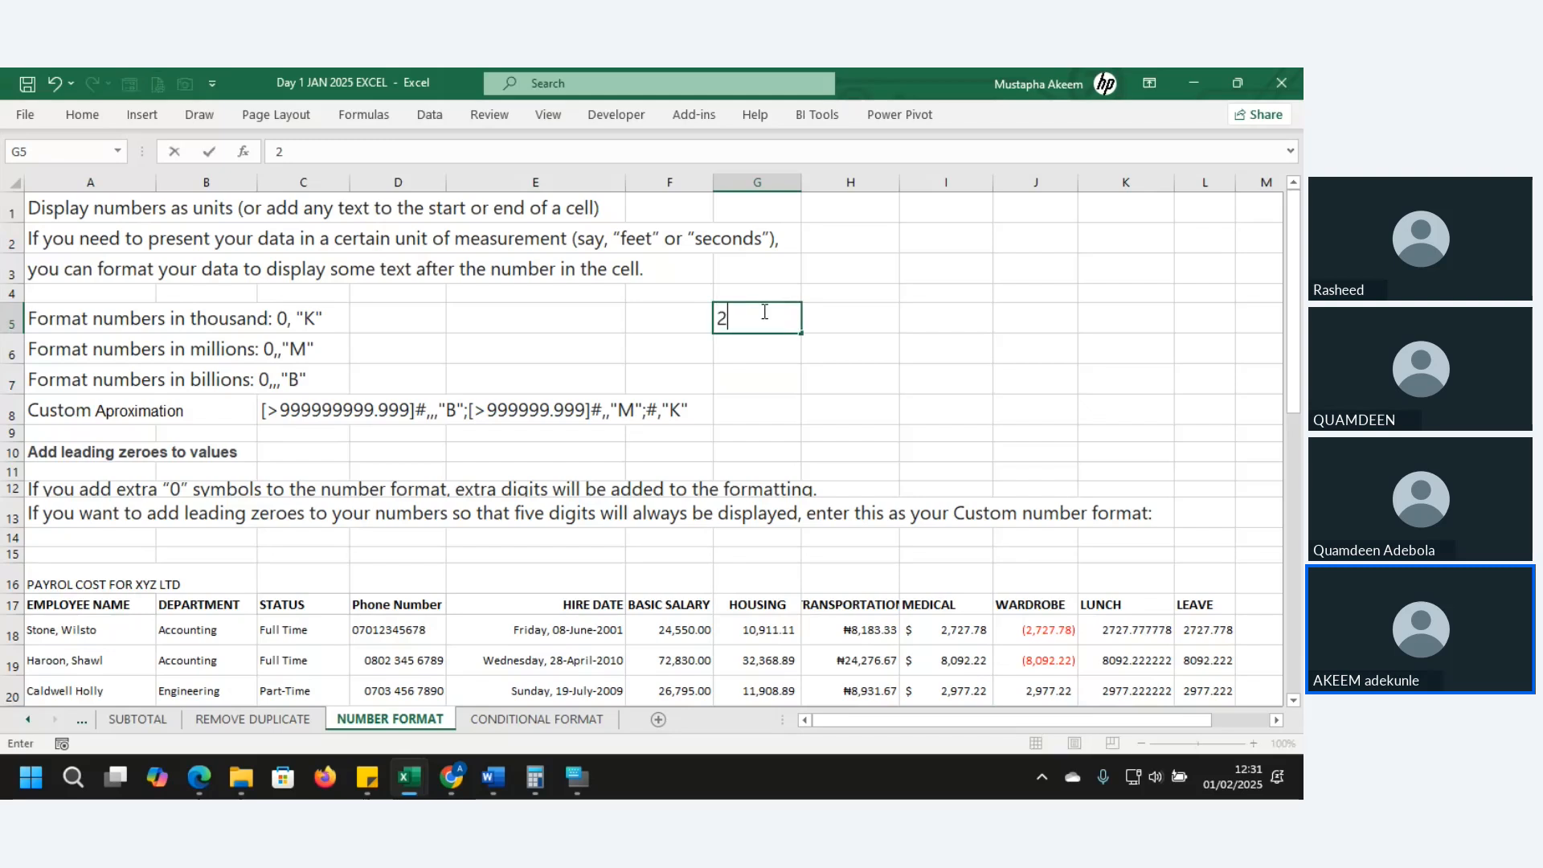
pyautogui.write('0 bu')
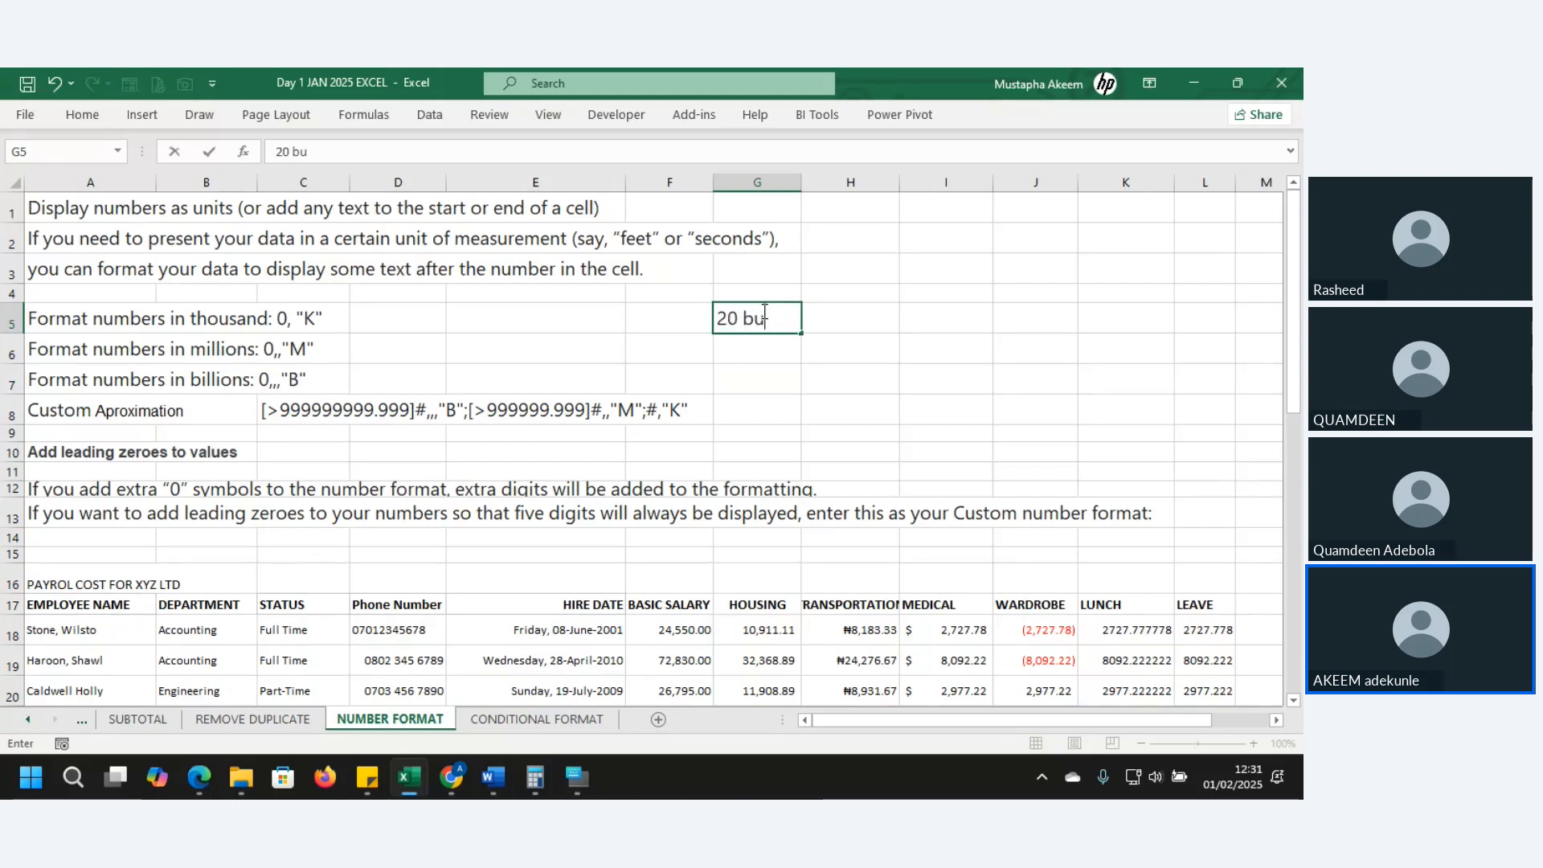
pyautogui.press('BackSpace')
pyautogui.press('BackSpace')
pyautogui.write('Buc')
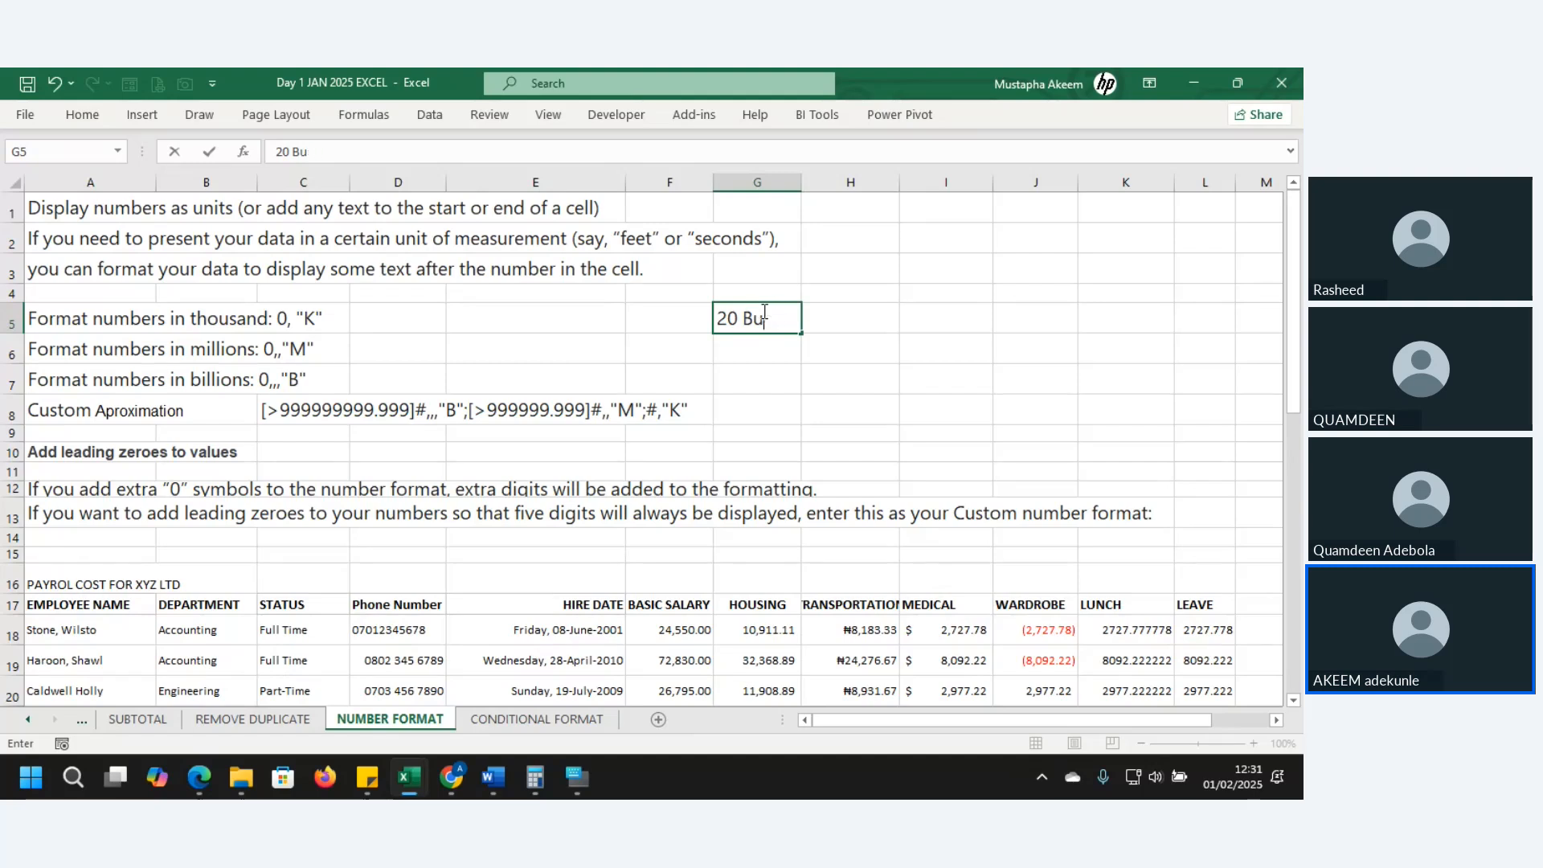
pyautogui.press('BackSpace')
pyautogui.write('kg')
pyautogui.press('Return')
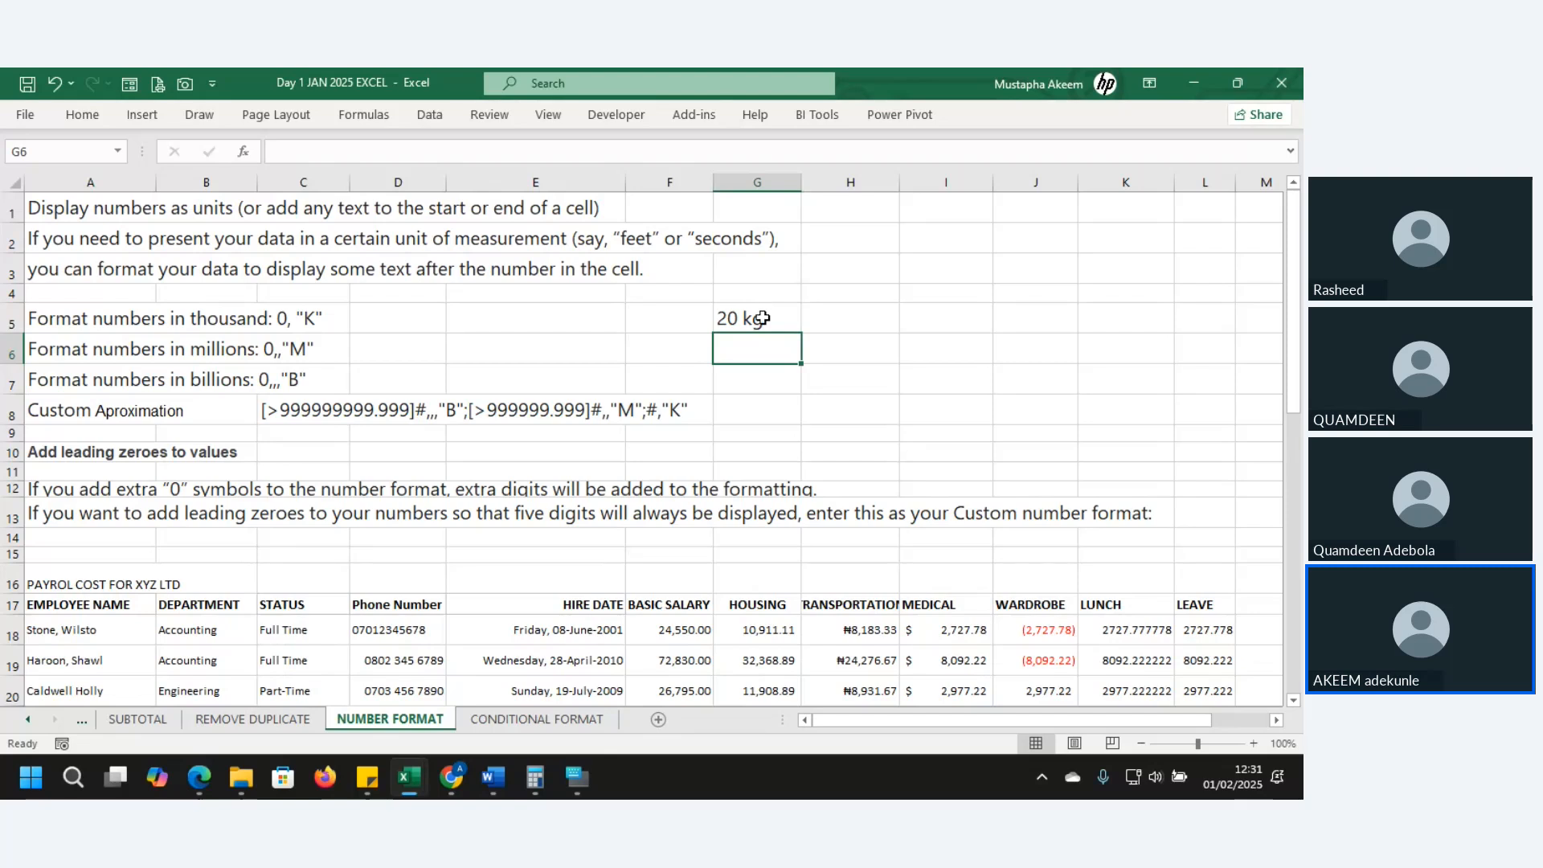
pyautogui.write('40')
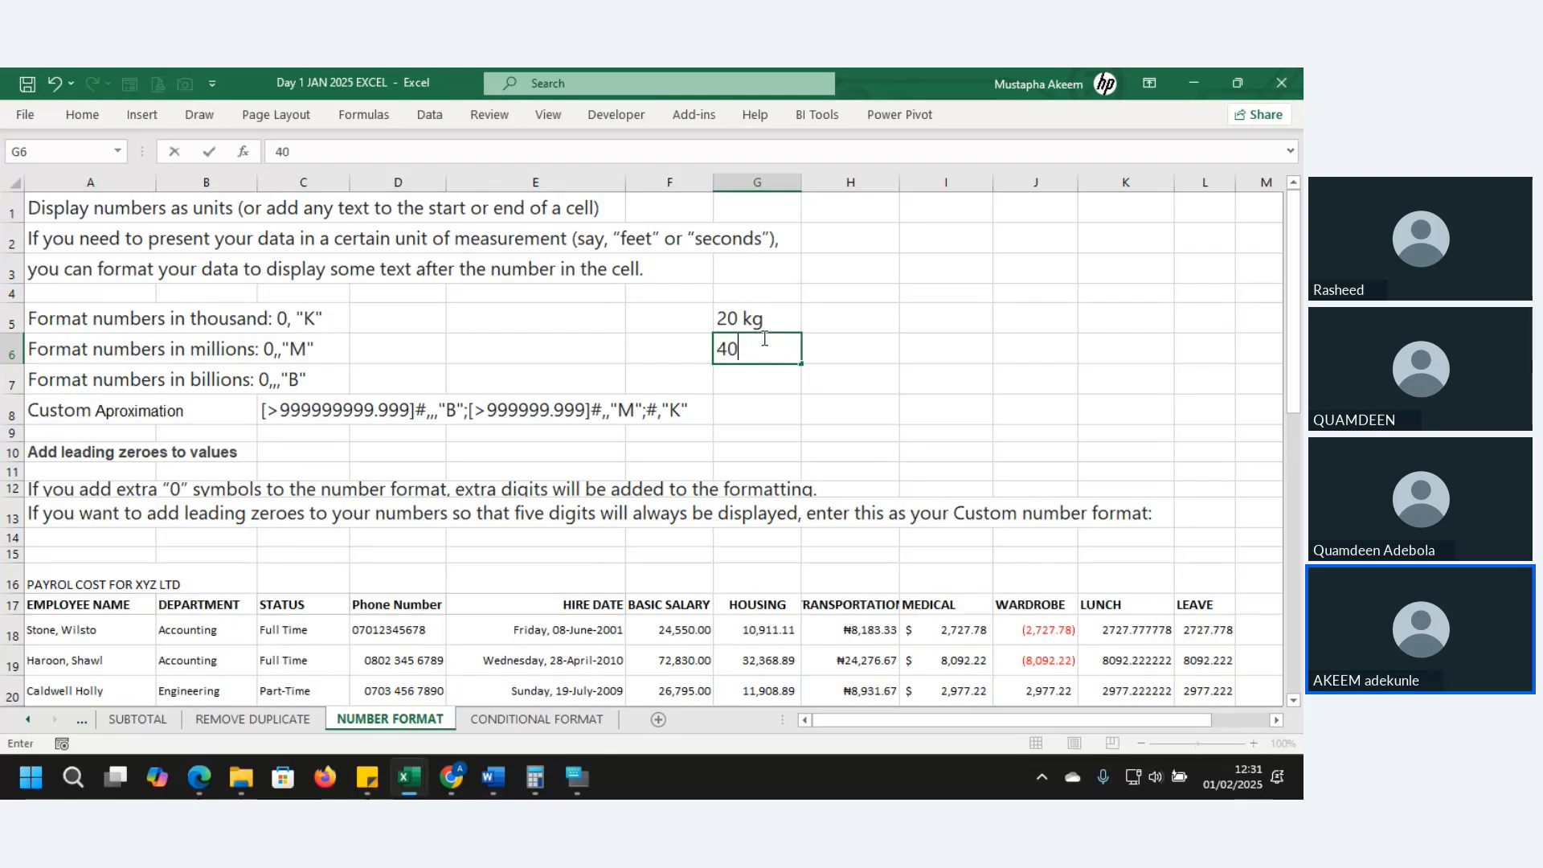
pyautogui.write('kg')
pyautogui.press('Return')
# - Enter the plain numbers 20 and 40 in H5 and H6
pyautogui.click(865, 316)
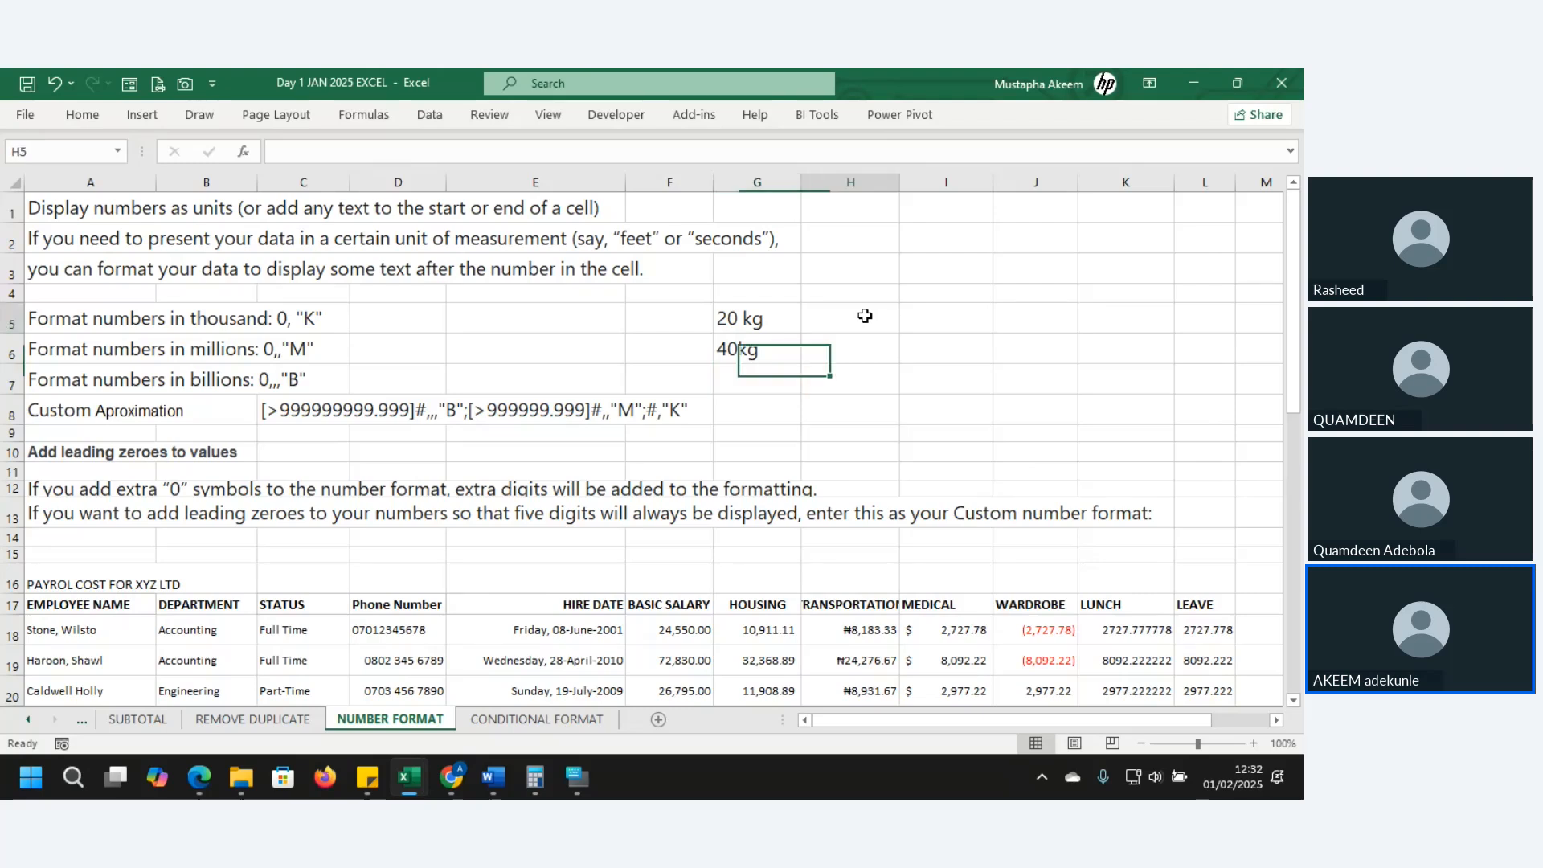
pyautogui.write('20')
pyautogui.press('Return')
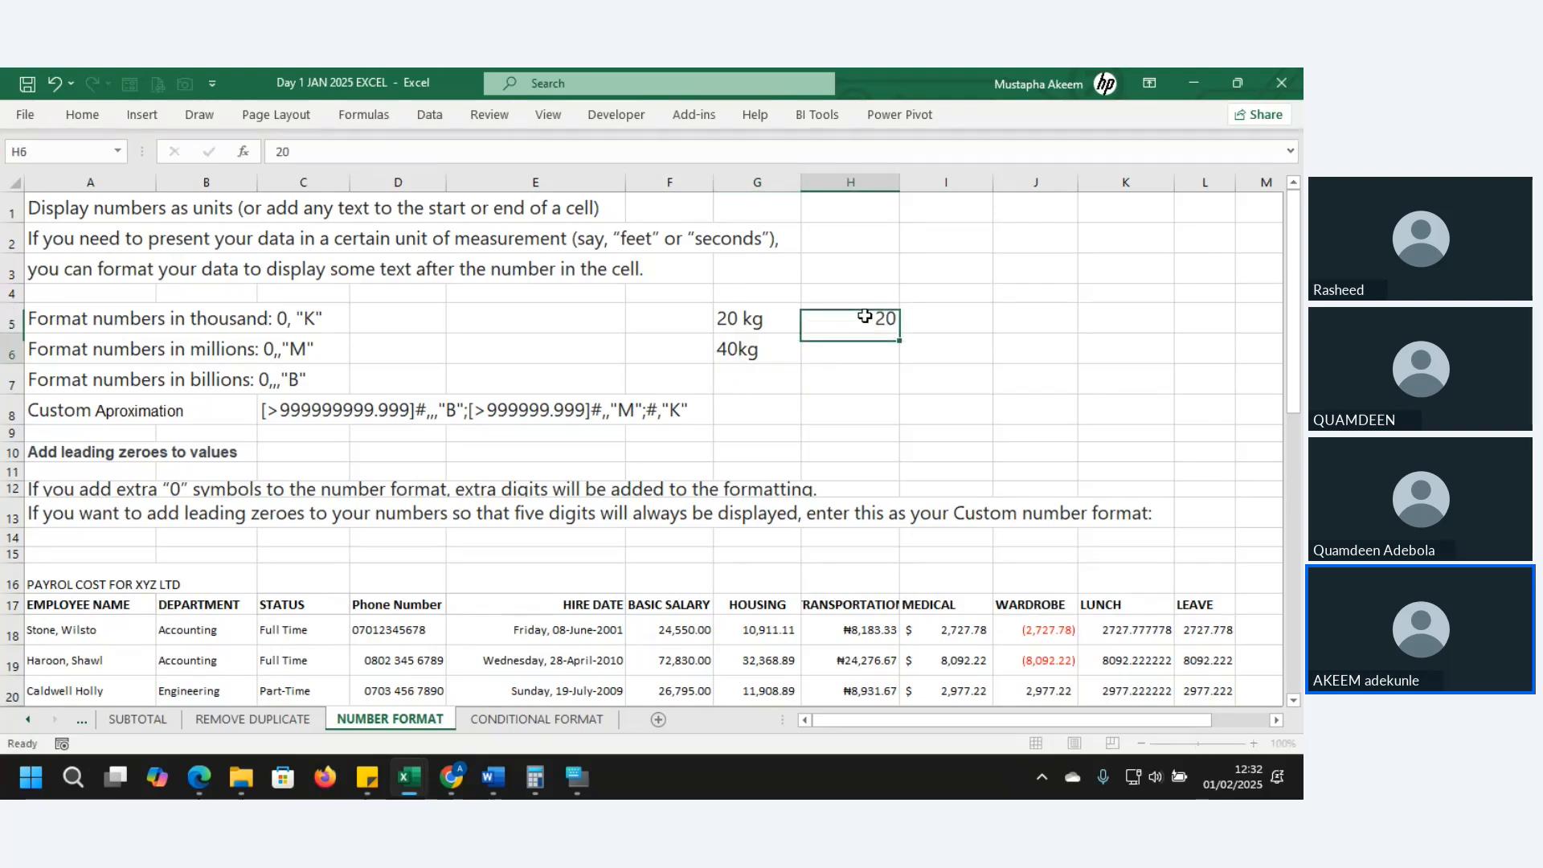
pyautogui.write('40')
pyautogui.press('Return')
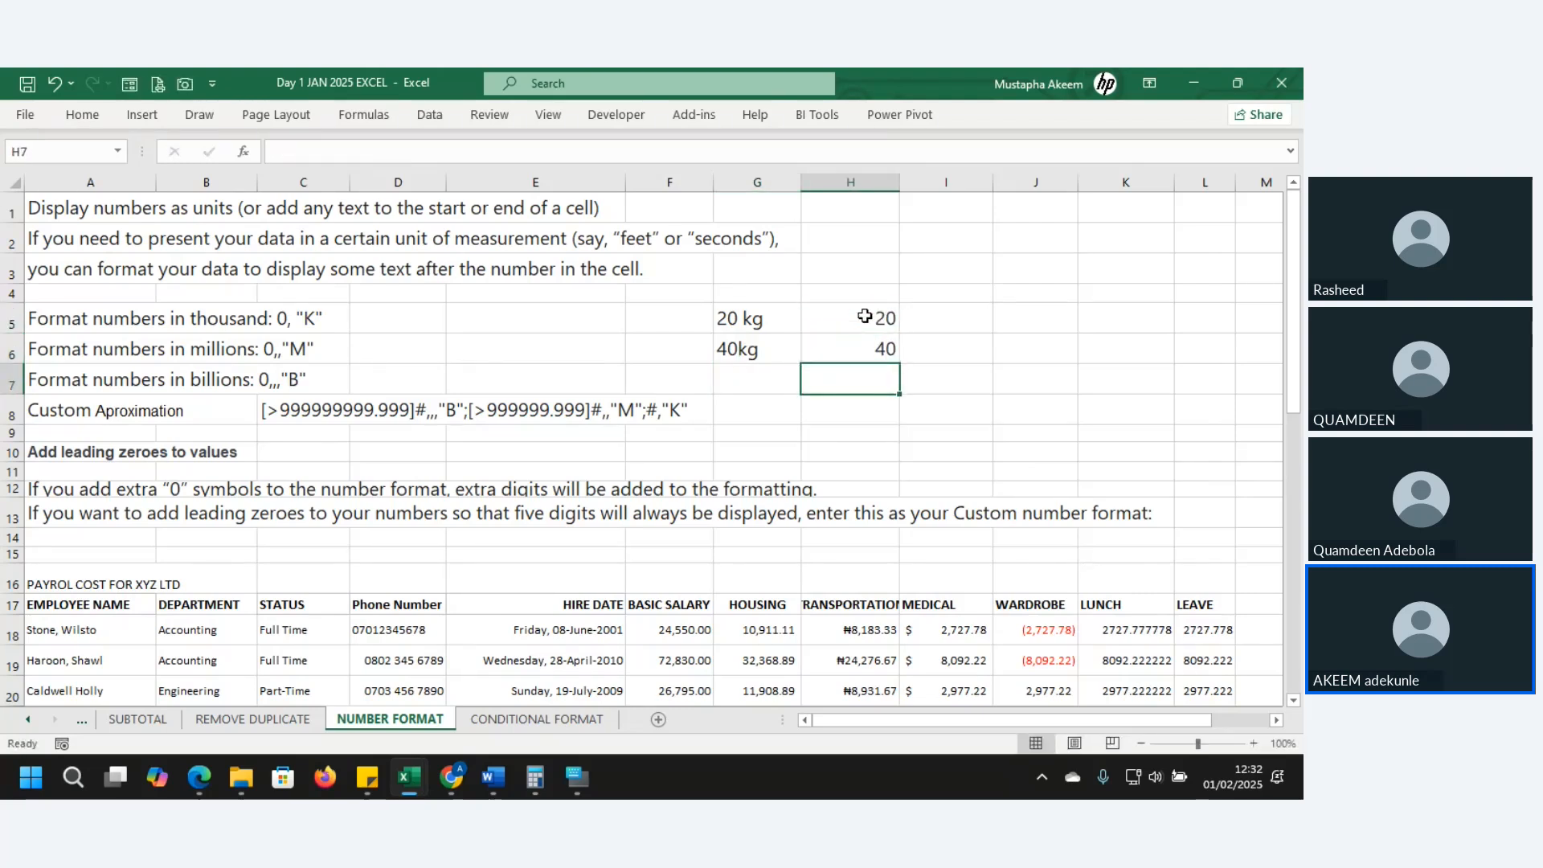
# - Enter =SUM(G5:G6) in G7, which totals the text entries to 0
pyautogui.click(760, 372)
pyautogui.doubleClick(762, 369)
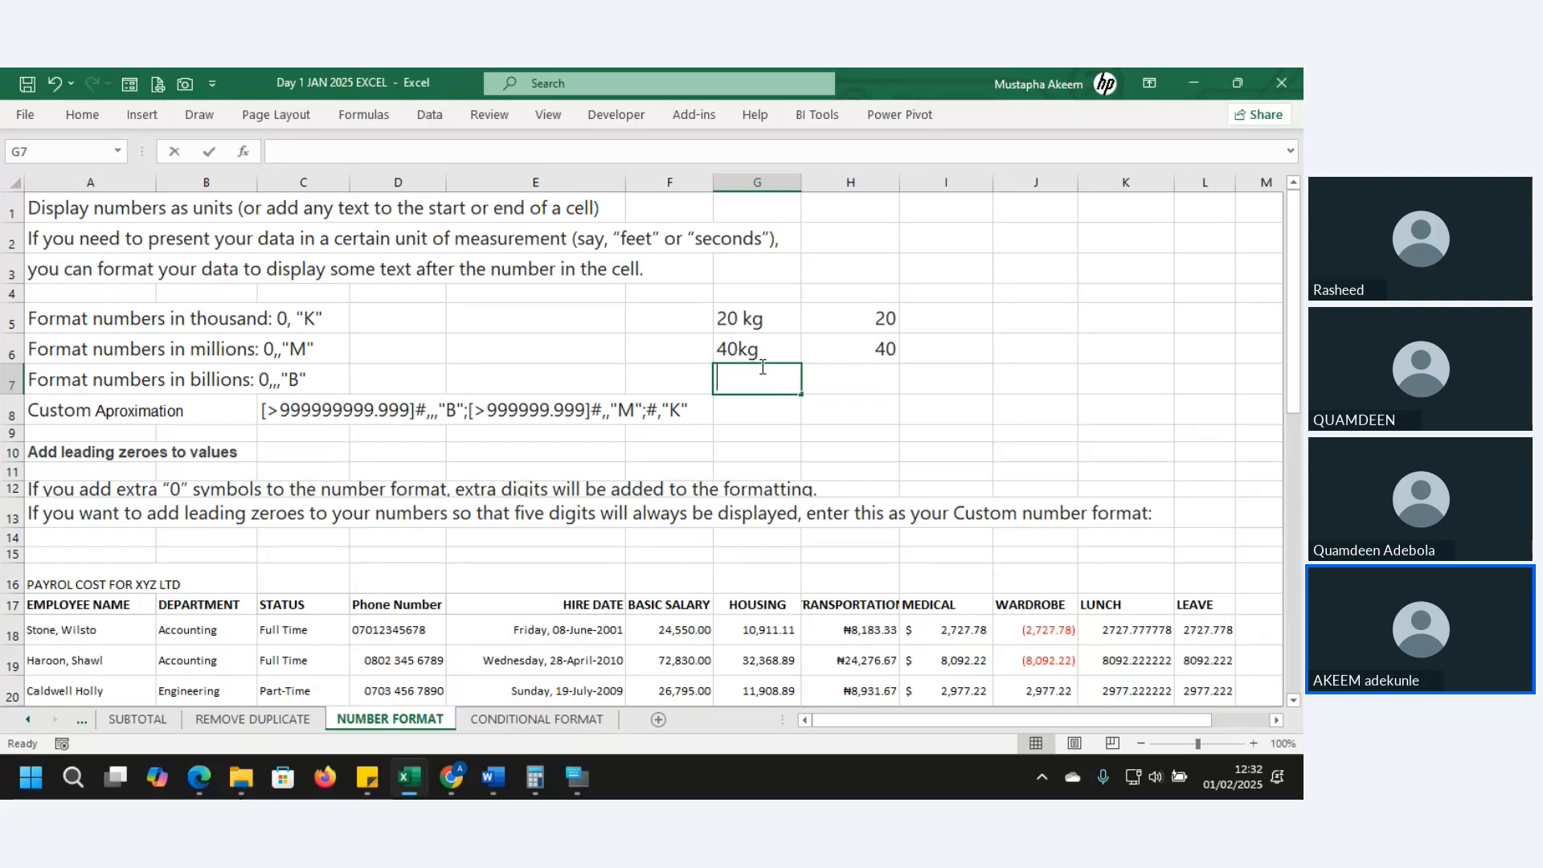
pyautogui.write('=sum')
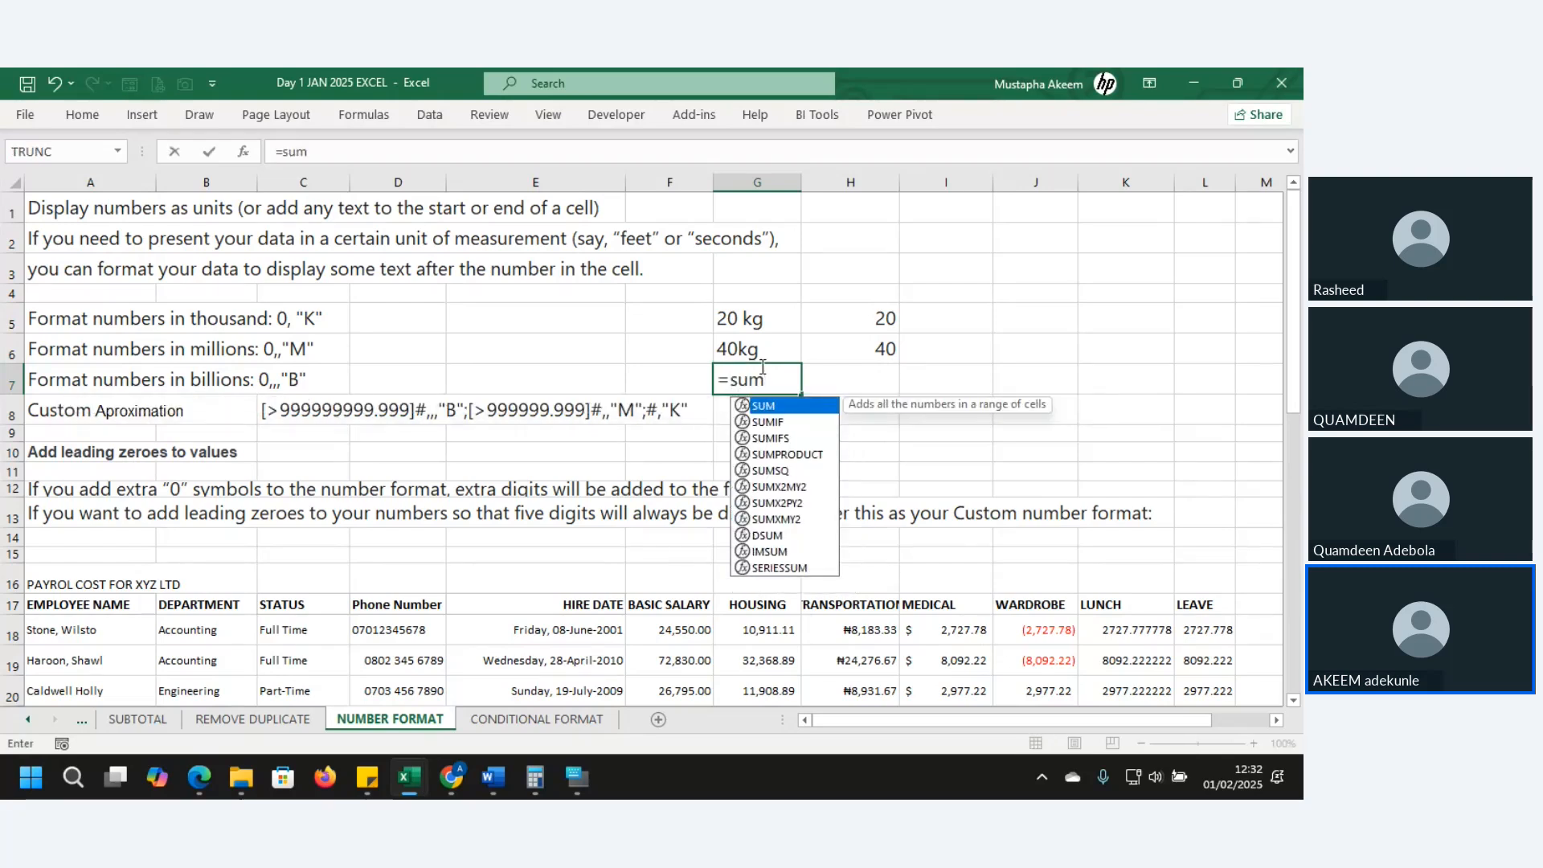
pyautogui.write('(')
pyautogui.moveTo(749, 310); pyautogui.dragTo(759, 358)
pyautogui.write(')')
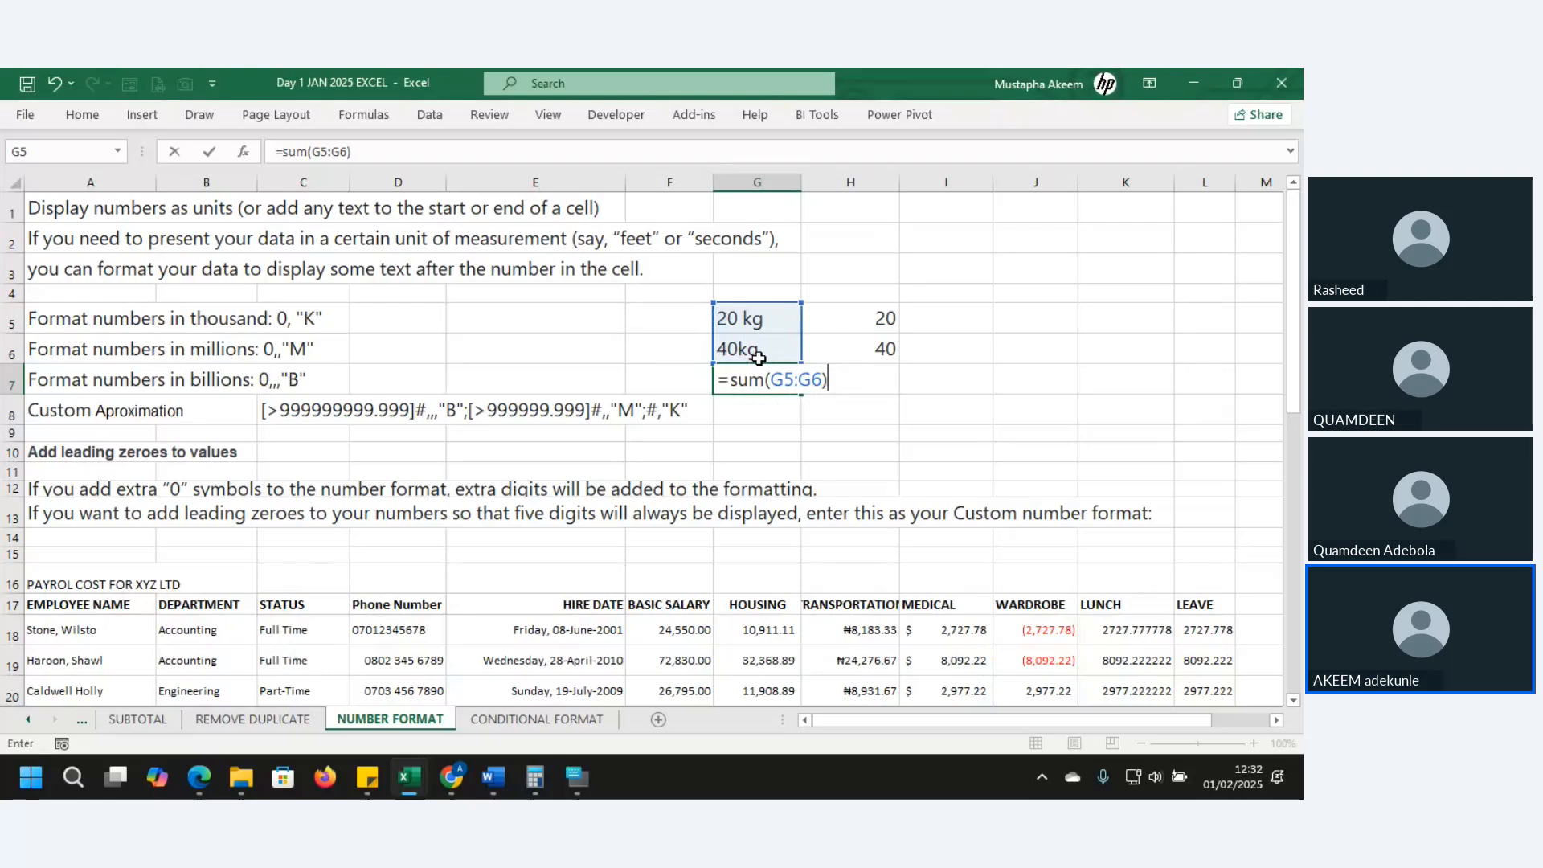
pyautogui.press('Return')
pyautogui.click(778, 385)
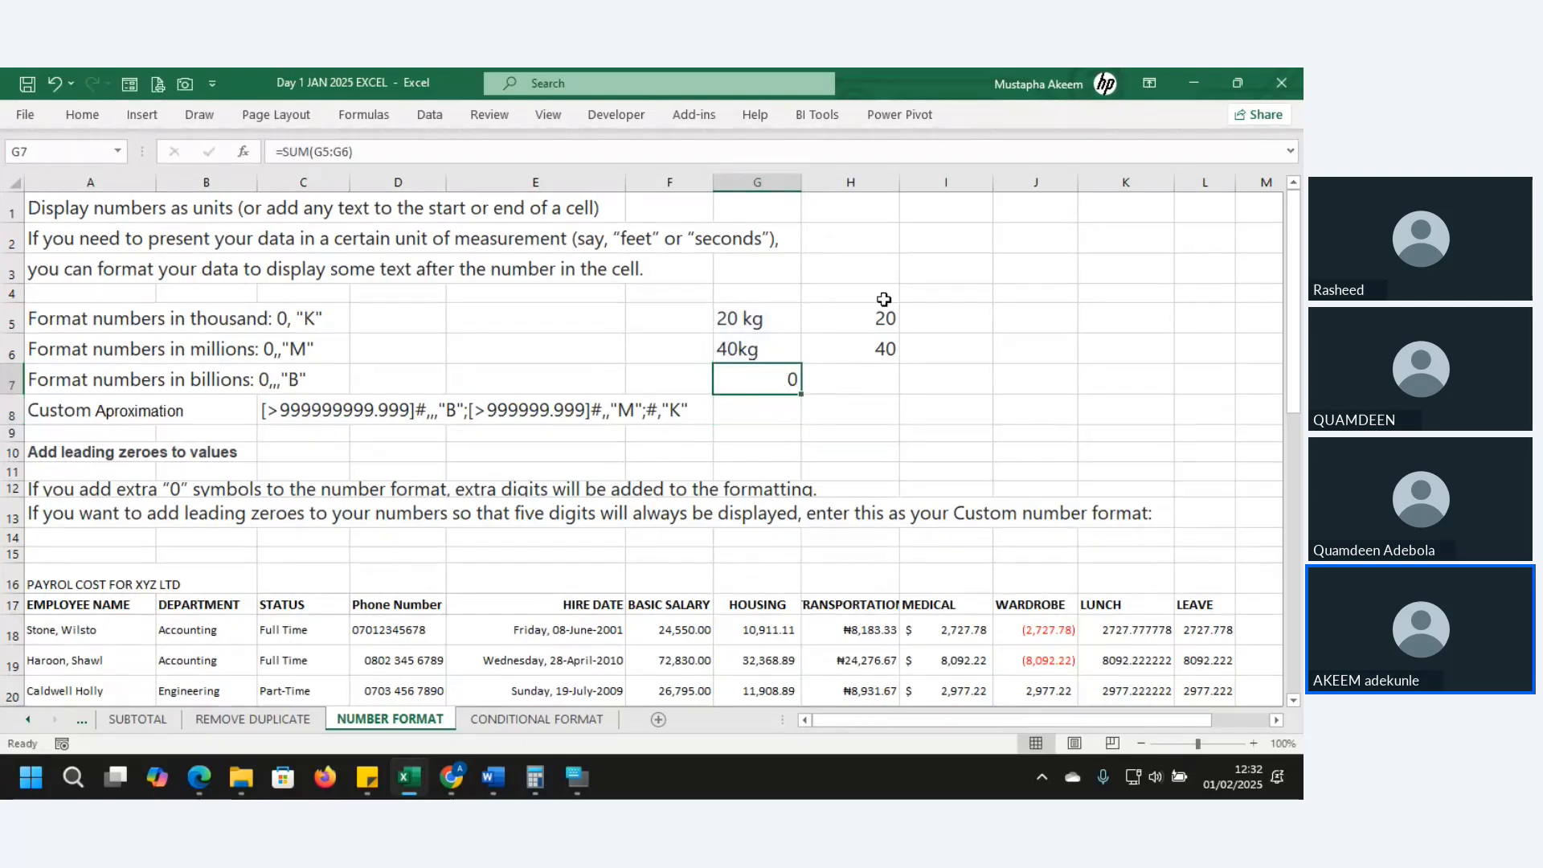
pyautogui.moveTo(867, 319); pyautogui.dragTo(867, 348)
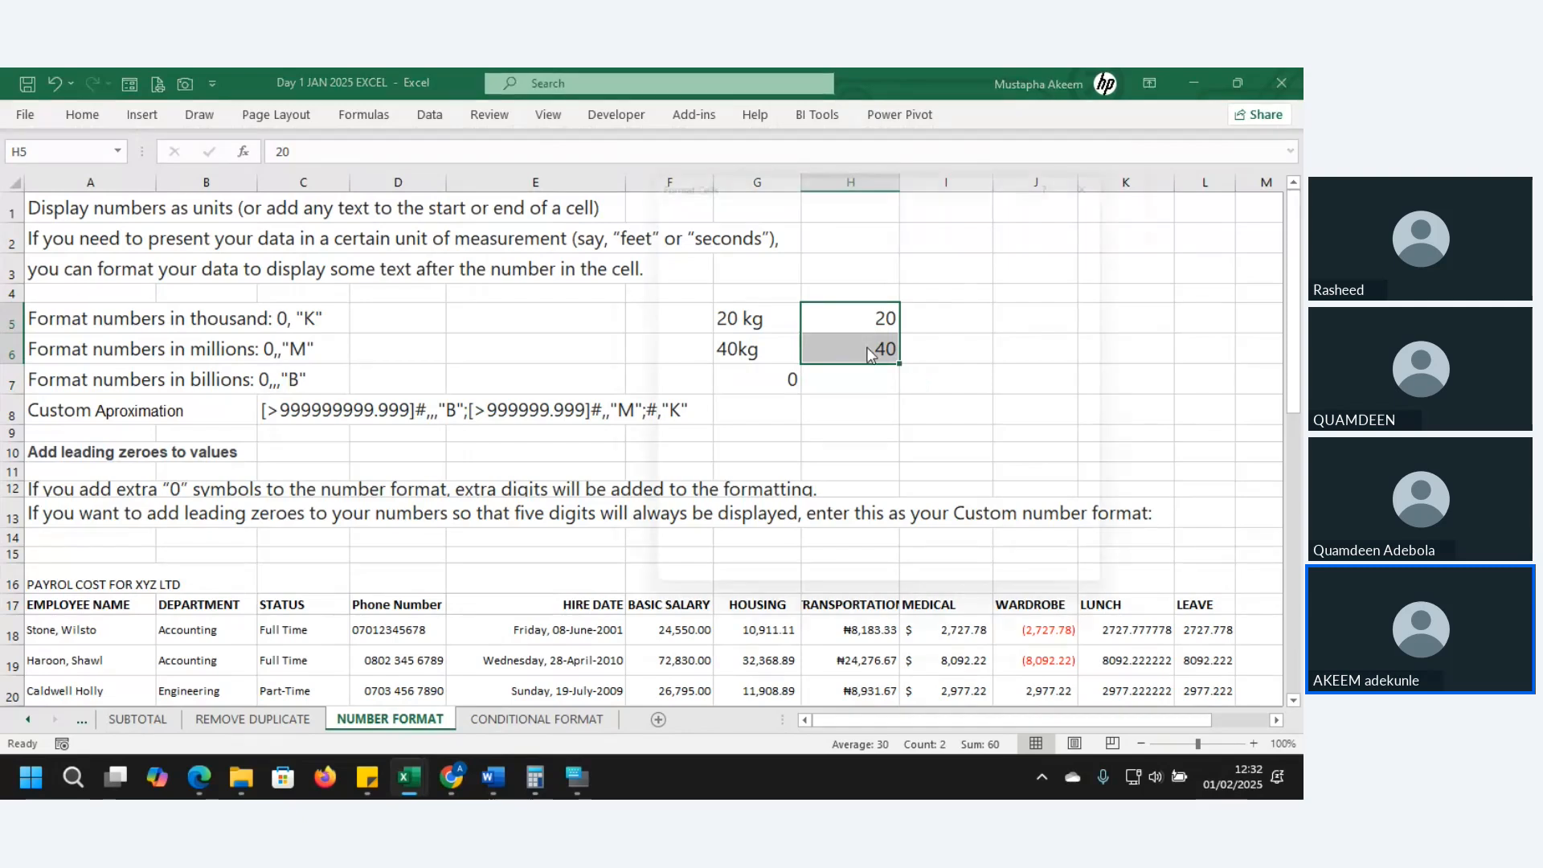
# - Apply the custom number format 0"kg" to H5:H6 so they show 20 kg and 40 kg
pyautogui.hotkey('ctrl', '1')
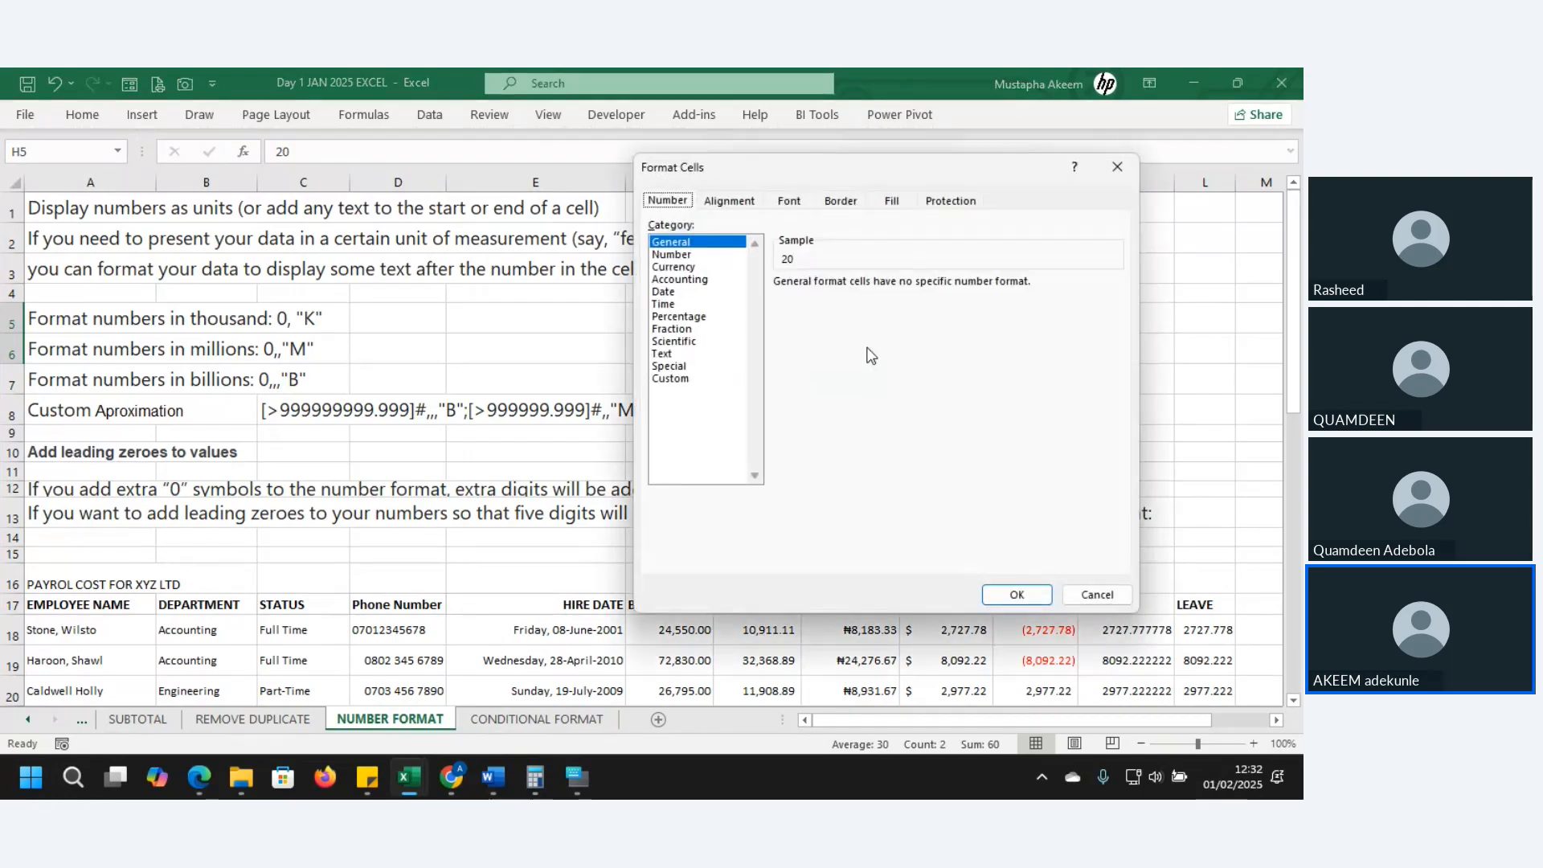
pyautogui.click(681, 379)
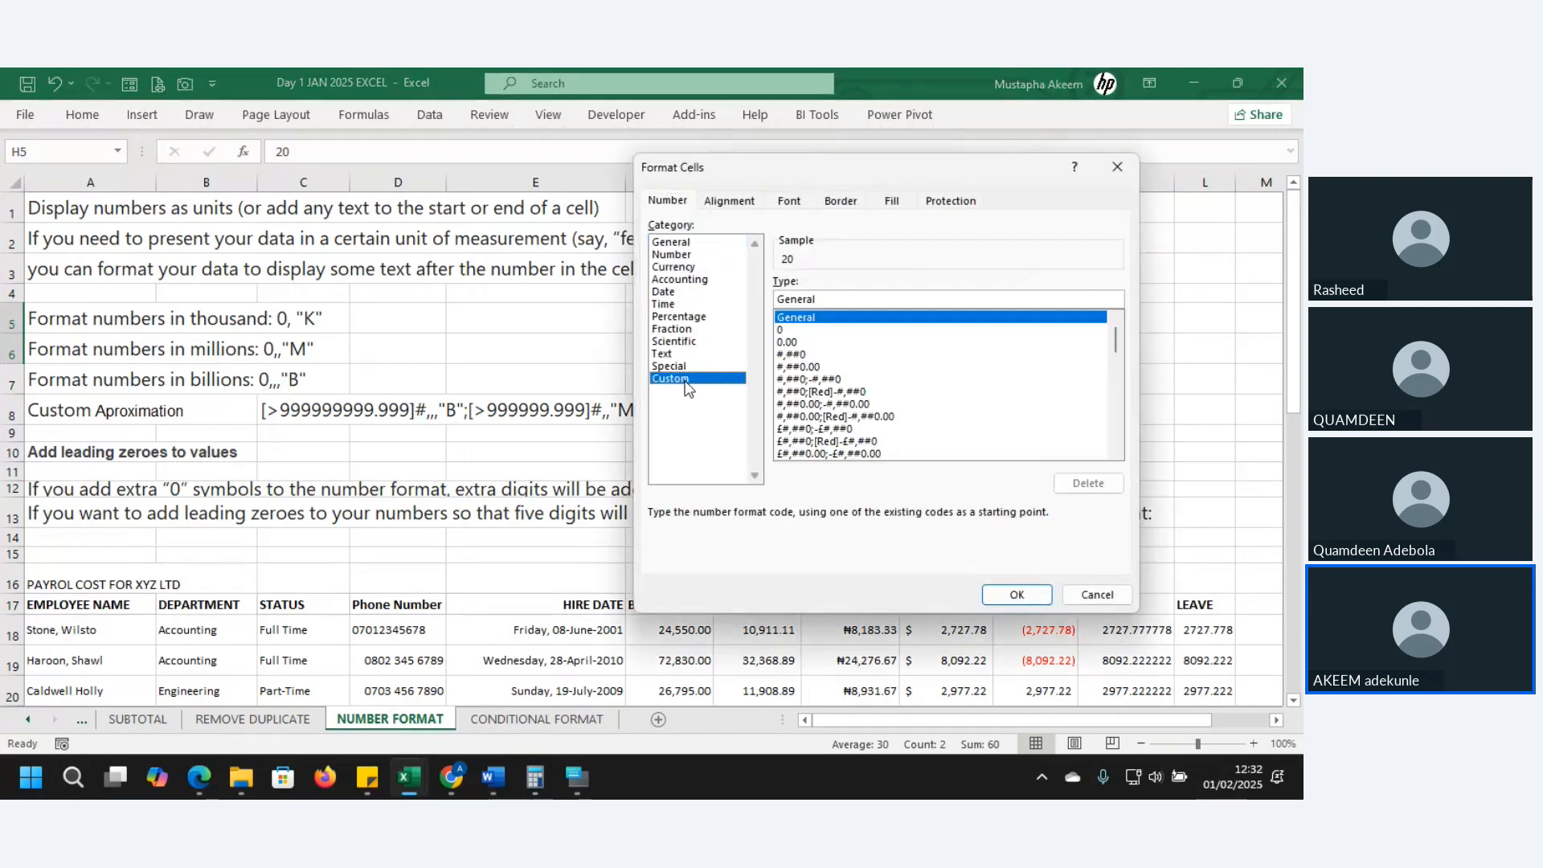
pyautogui.click(788, 330)
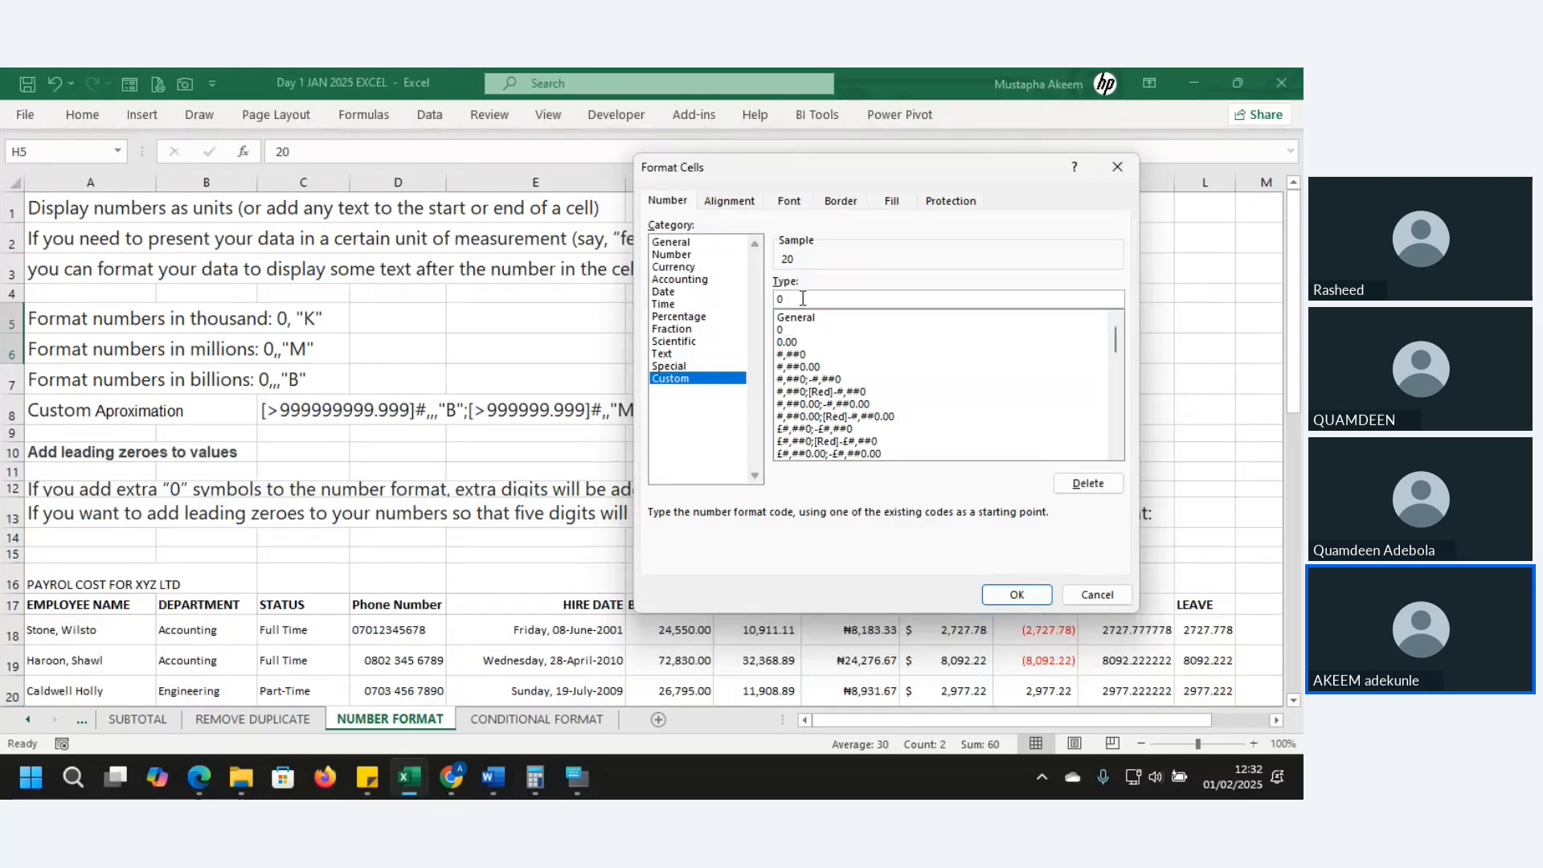
pyautogui.write('"kg')
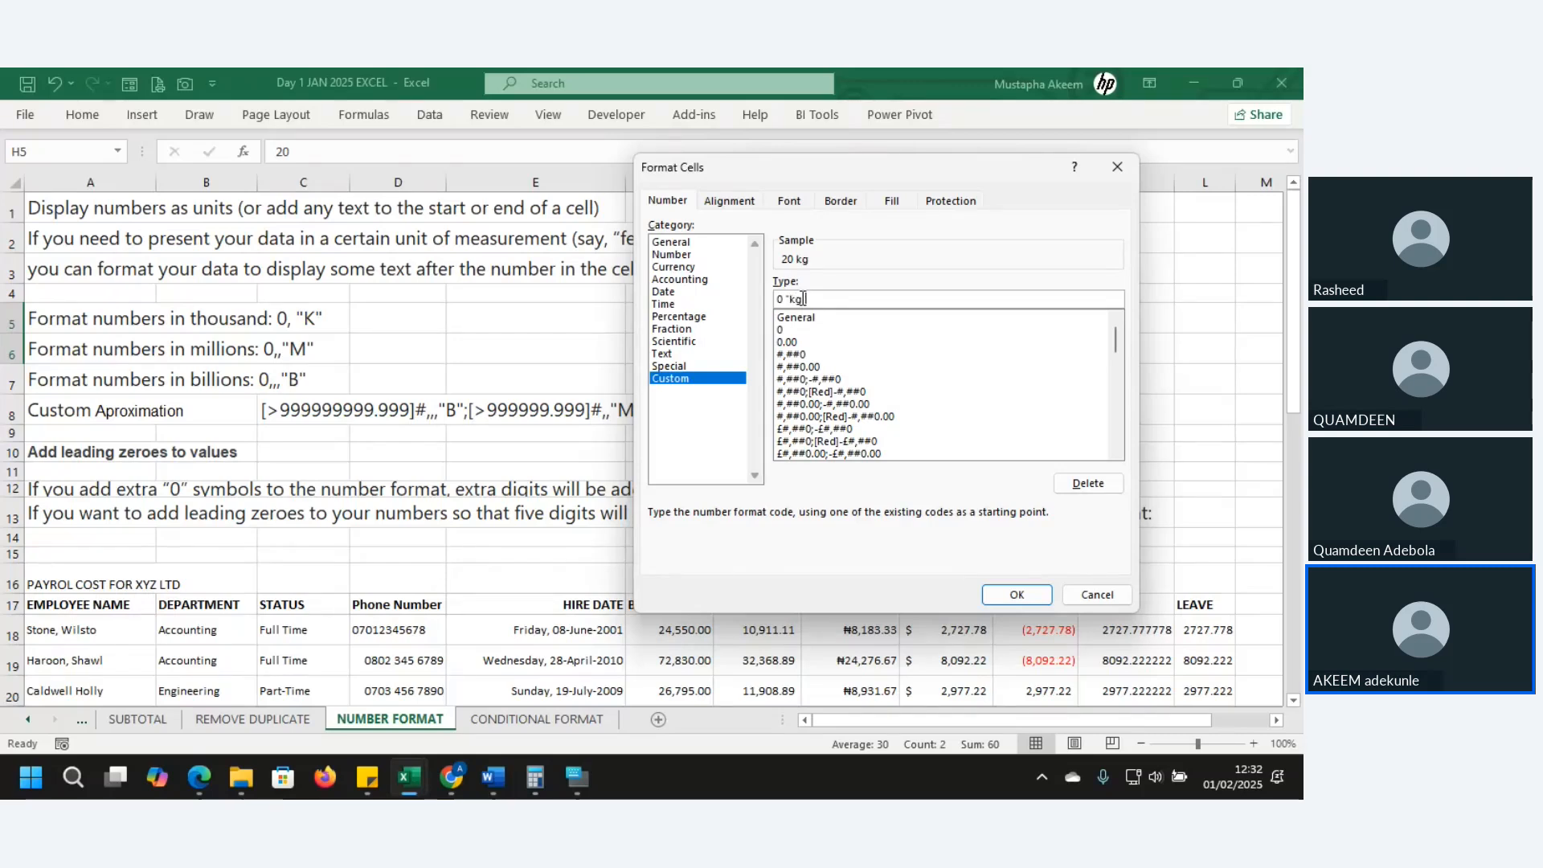
pyautogui.write('"')
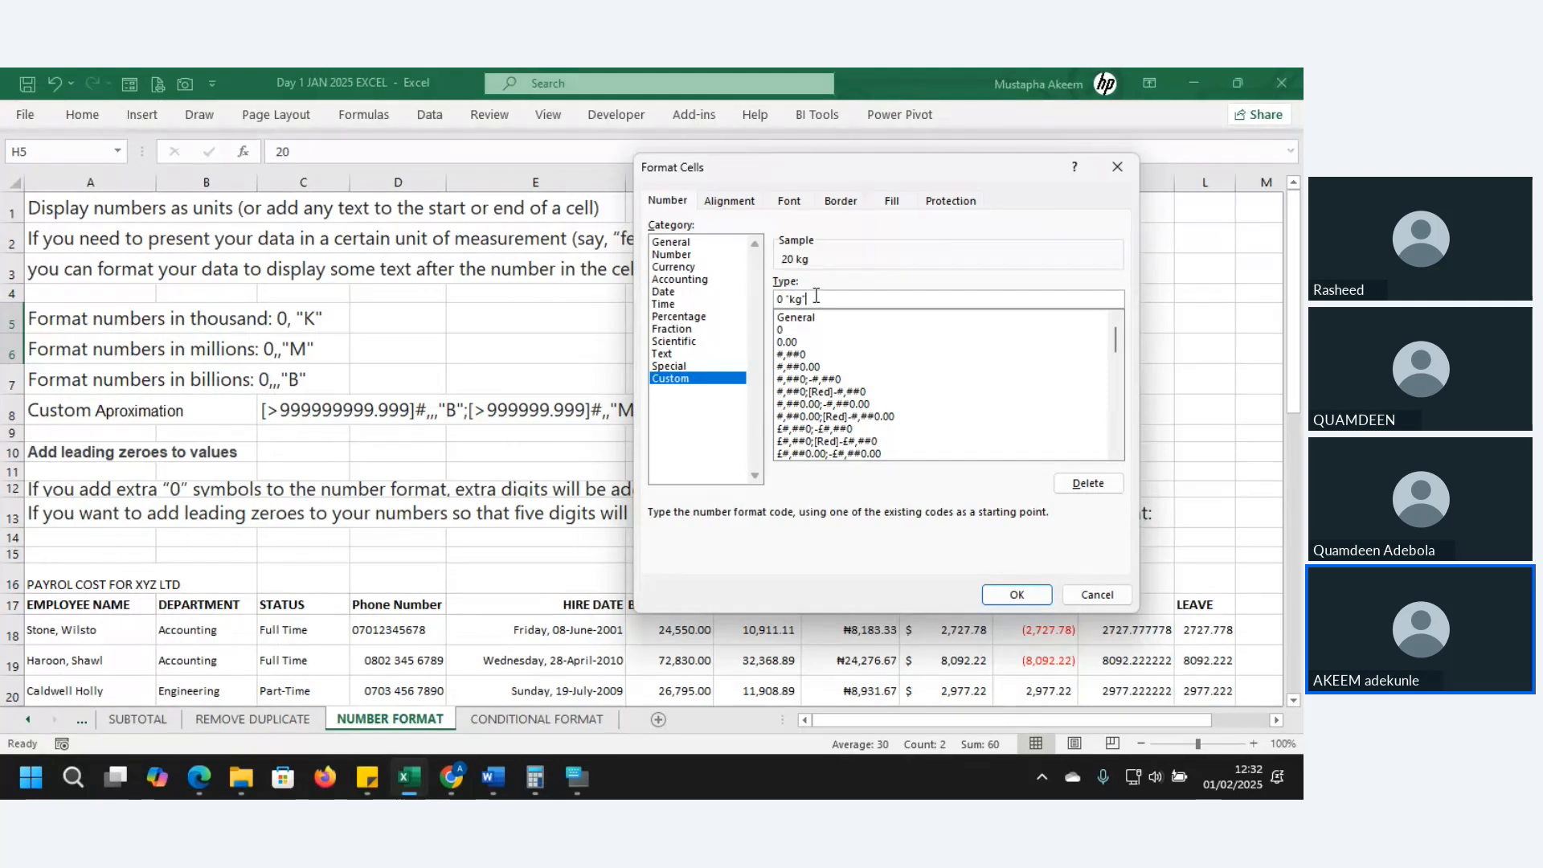
pyautogui.click(1017, 595)
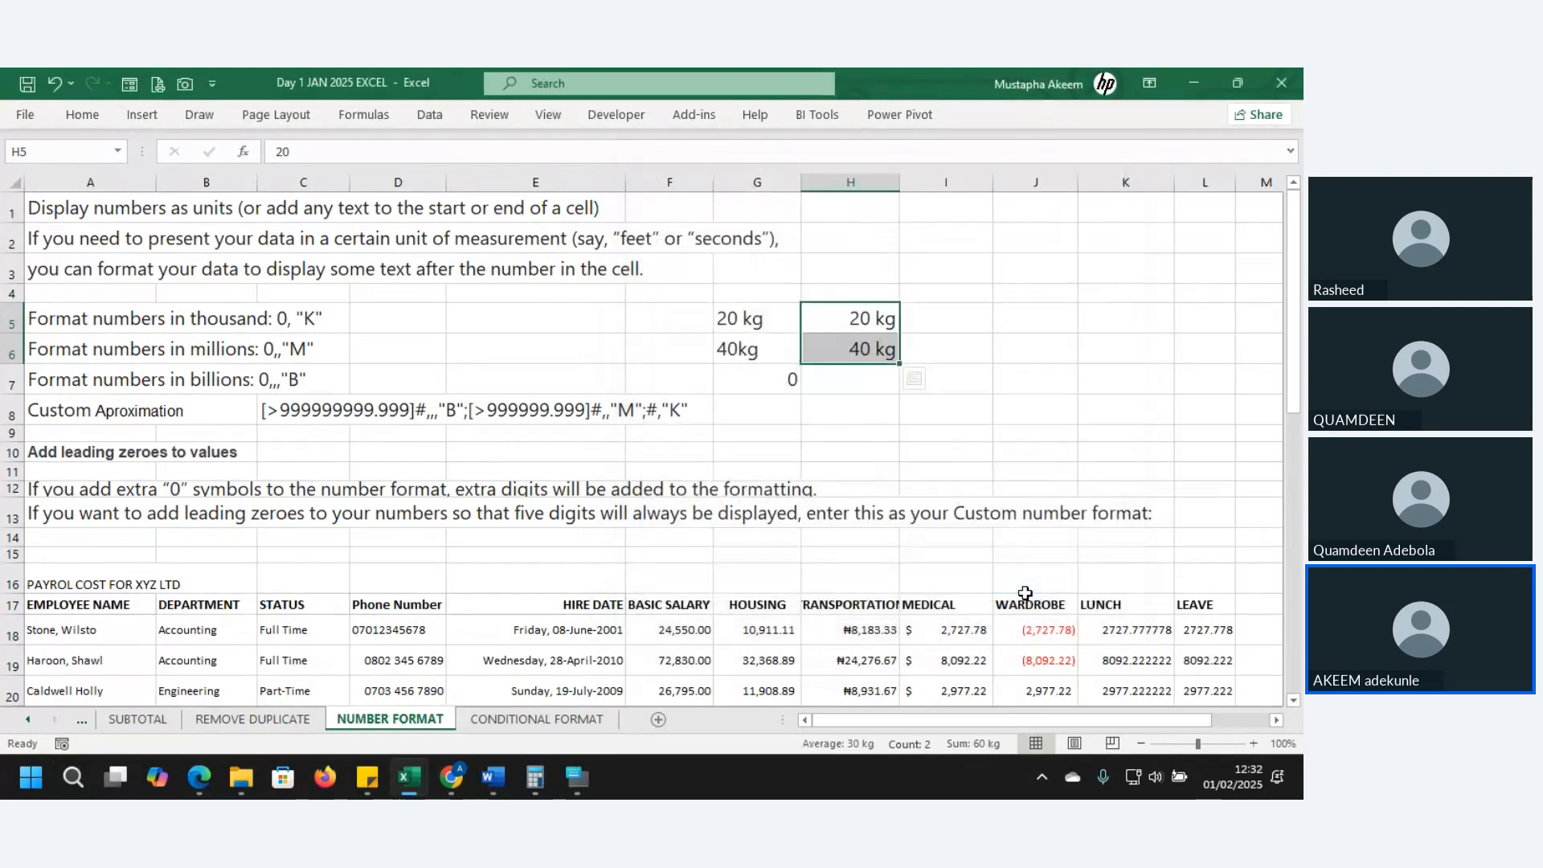
# - Fill the SUM formula from G7 across into H7
pyautogui.click(882, 400)
pyautogui.click(795, 380)
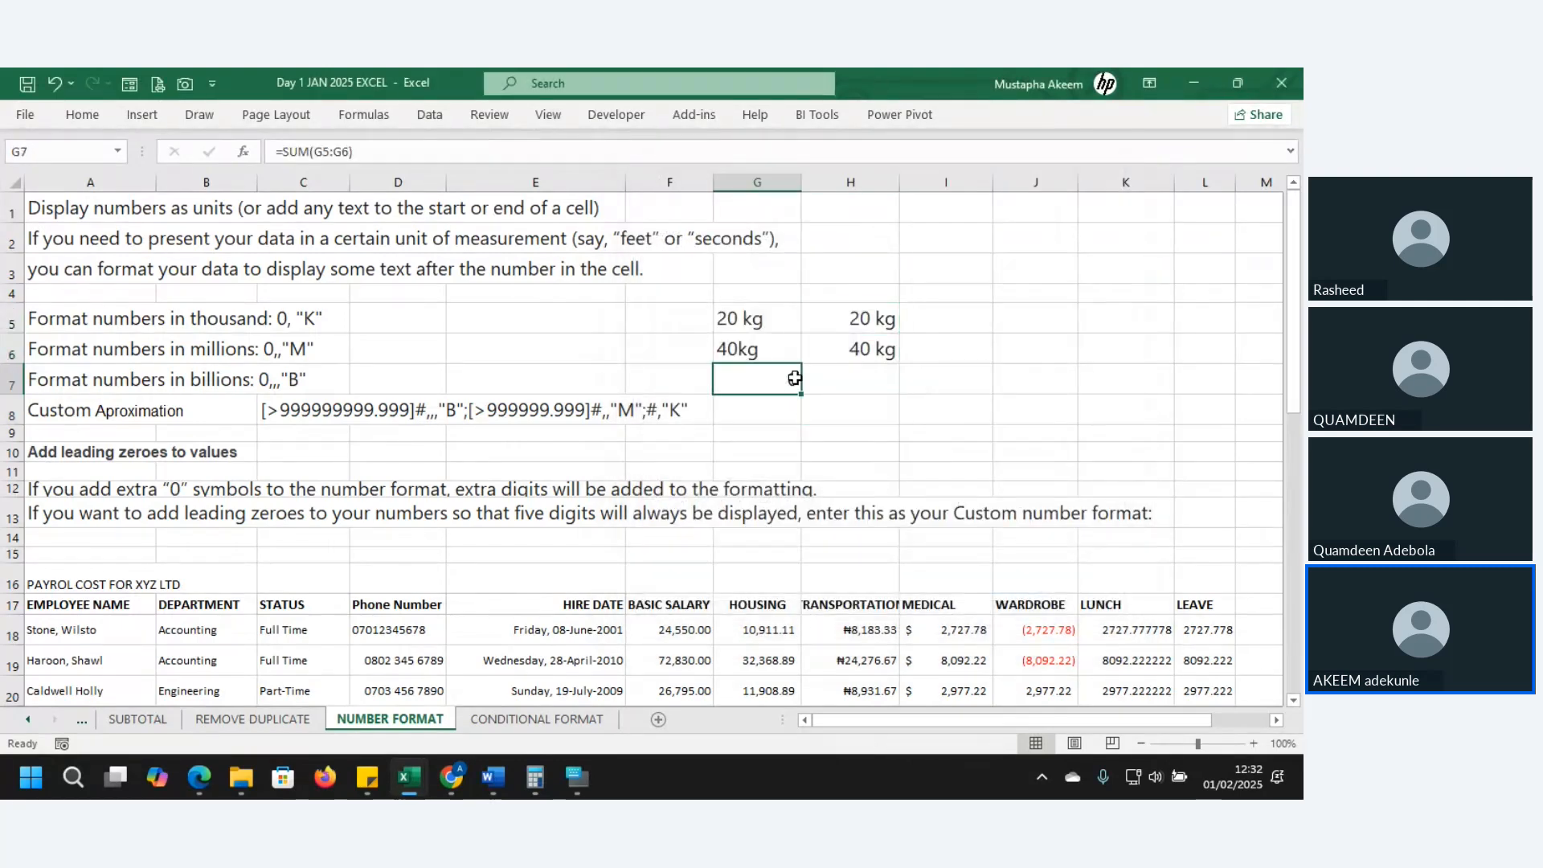
pyautogui.moveTo(804, 388); pyautogui.dragTo(875, 386)
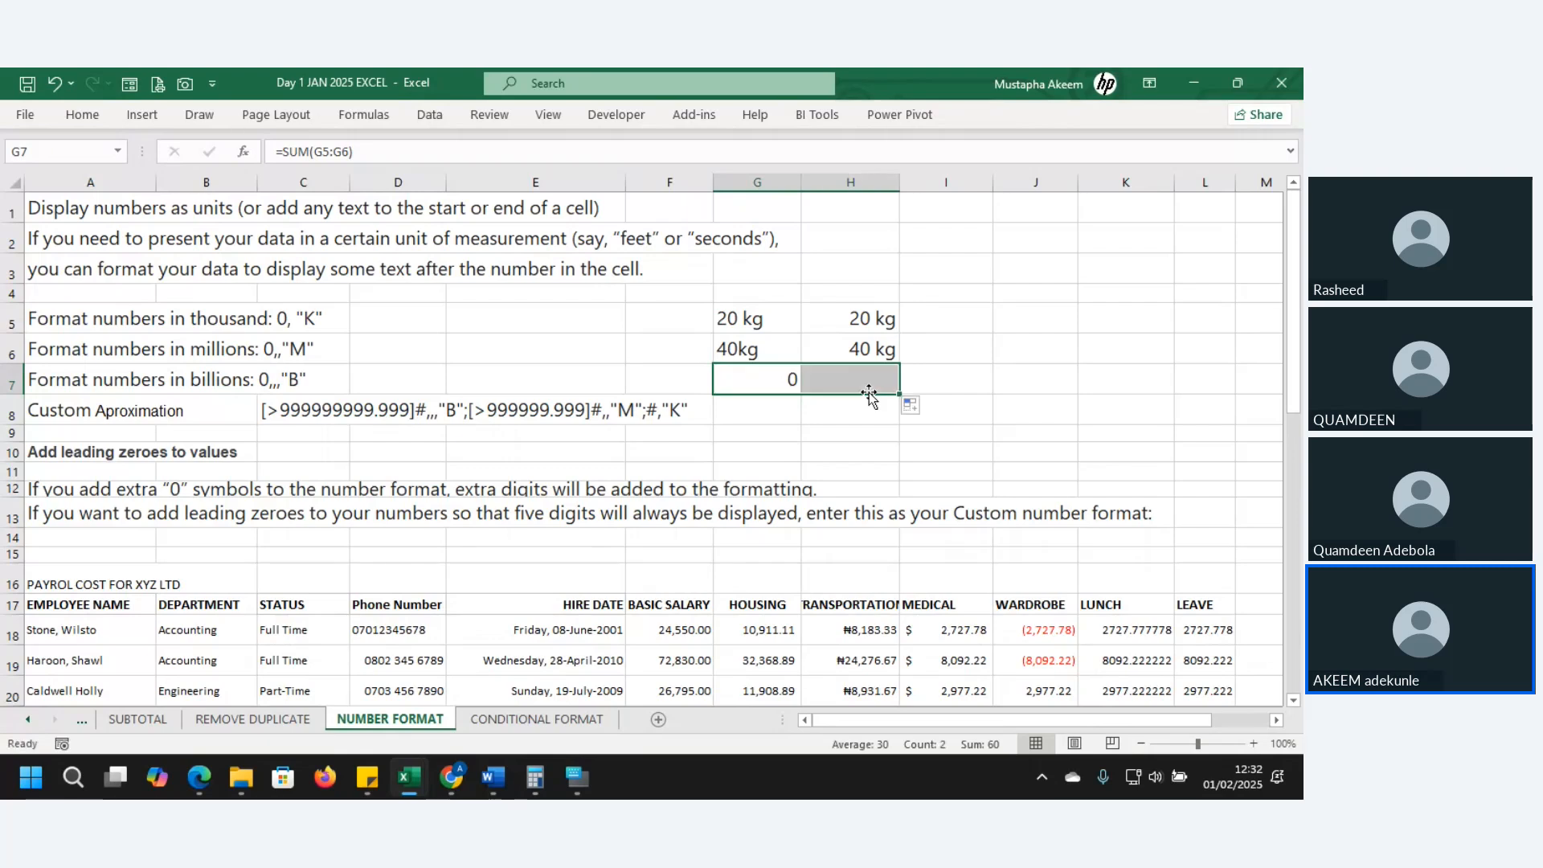
pyautogui.click(876, 379)
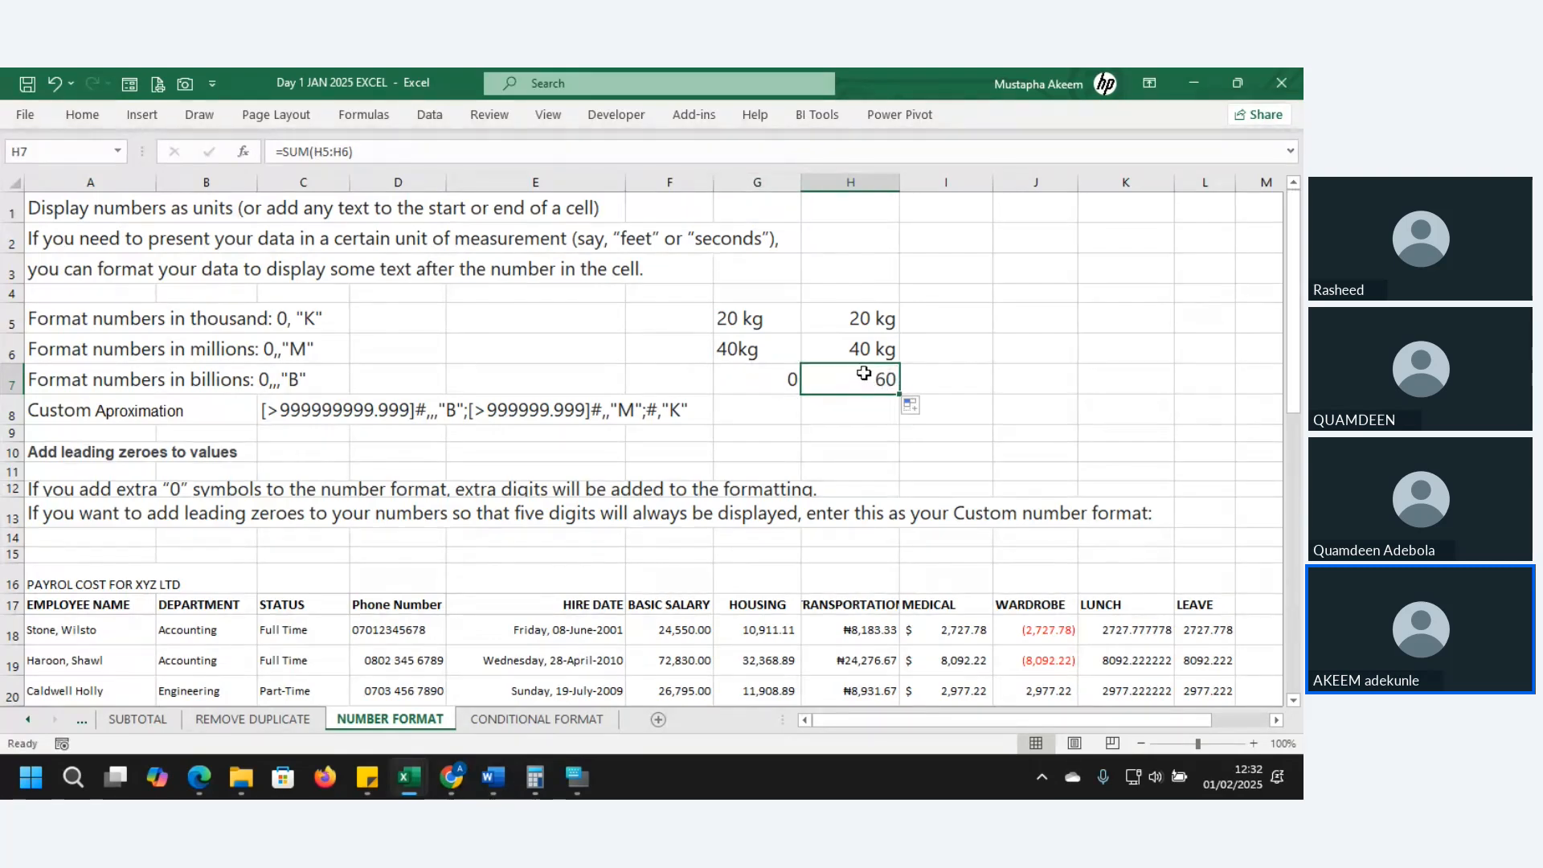
# - Copy H6's kg format onto H7 with Format Painter so the total reads 60 kg
pyautogui.click(865, 351)
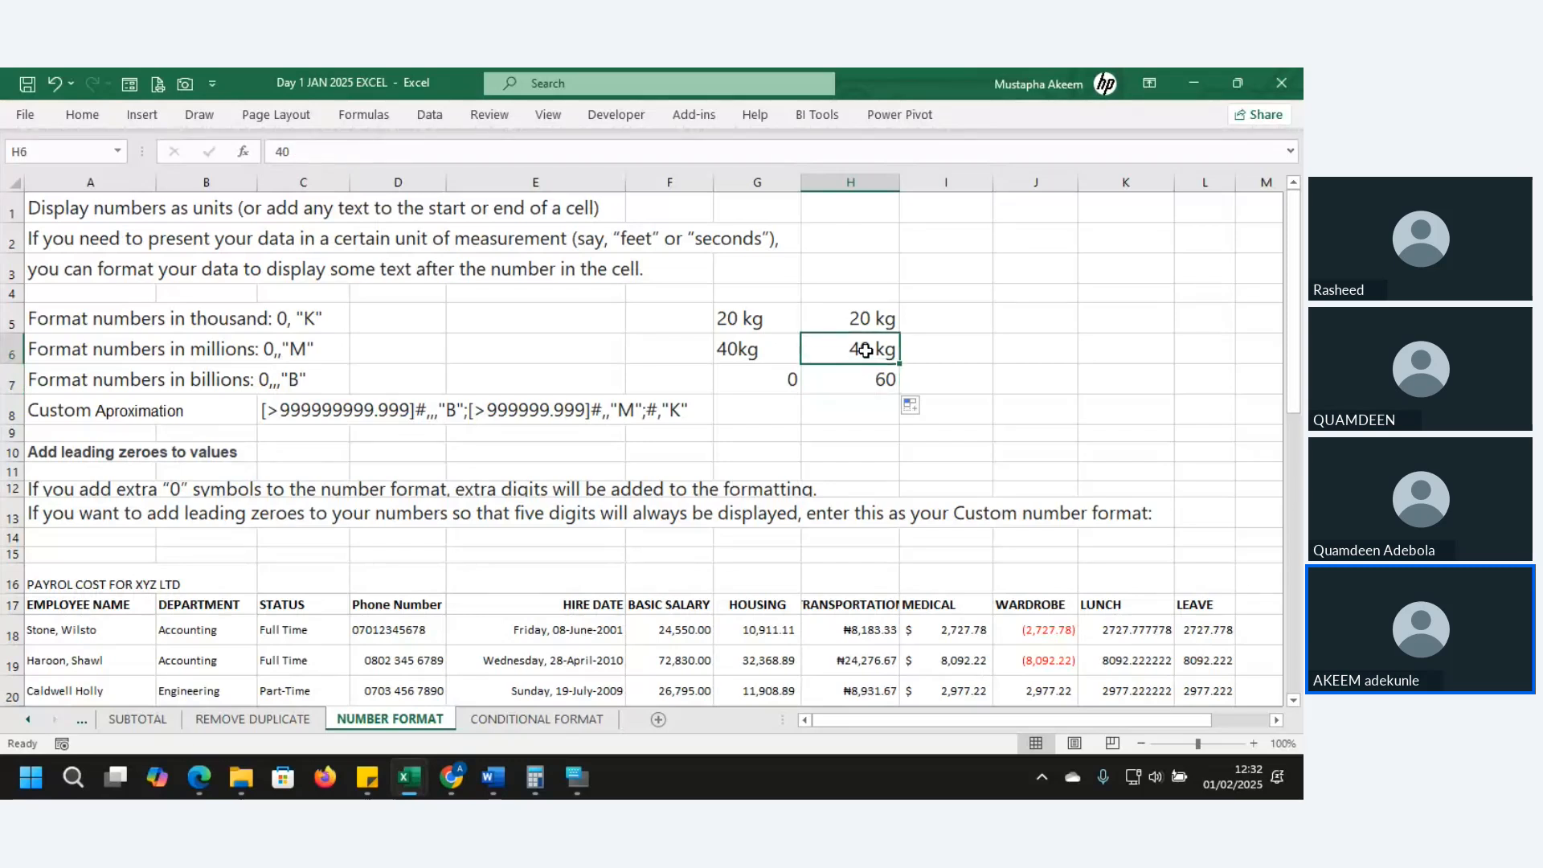
pyautogui.click(86, 116)
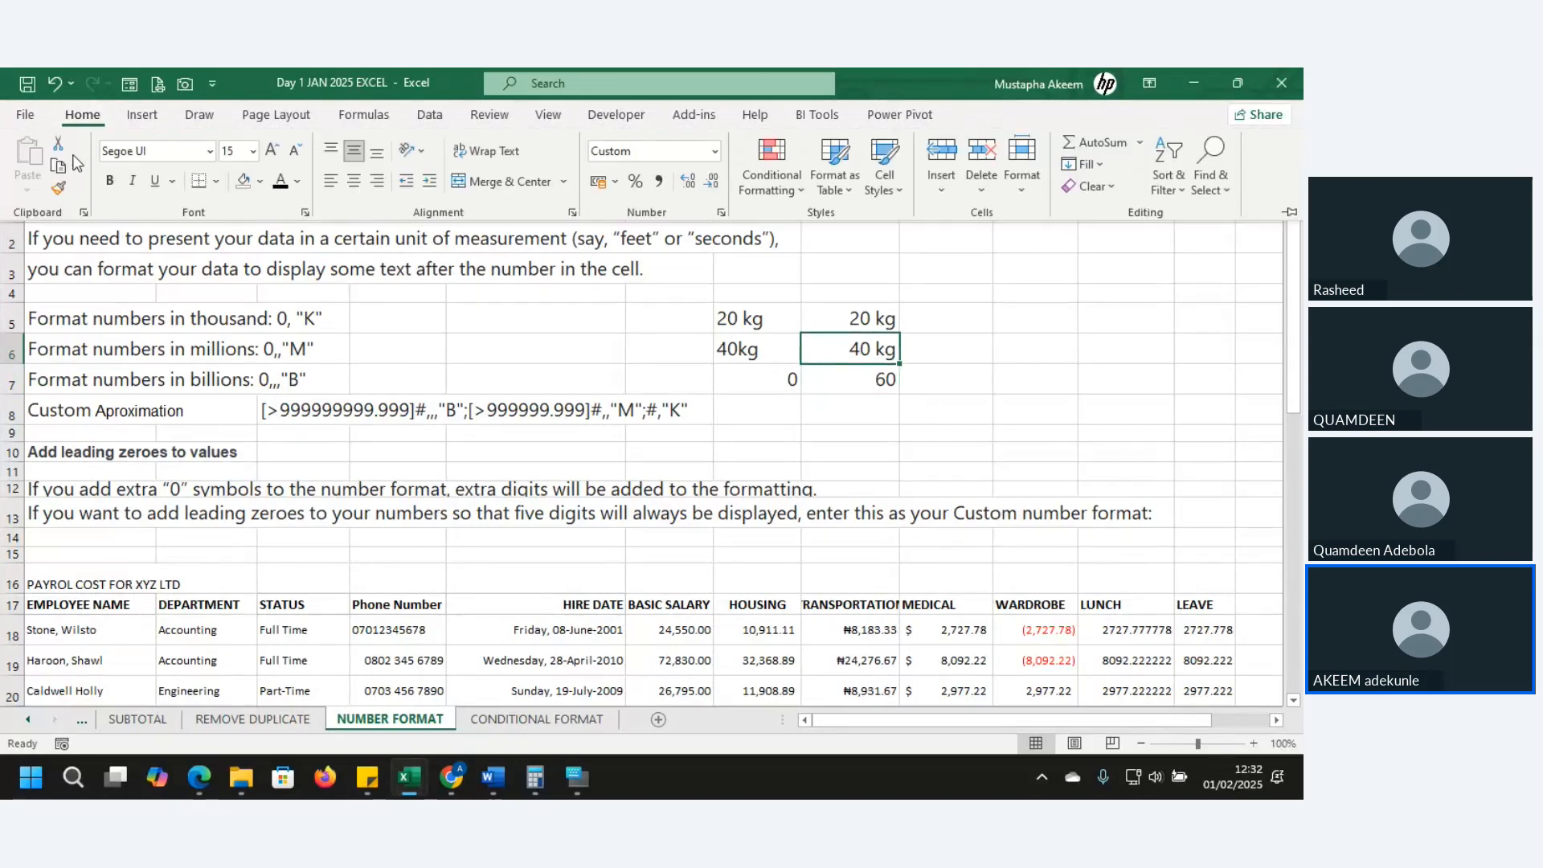
pyautogui.click(57, 187)
pyautogui.click(882, 381)
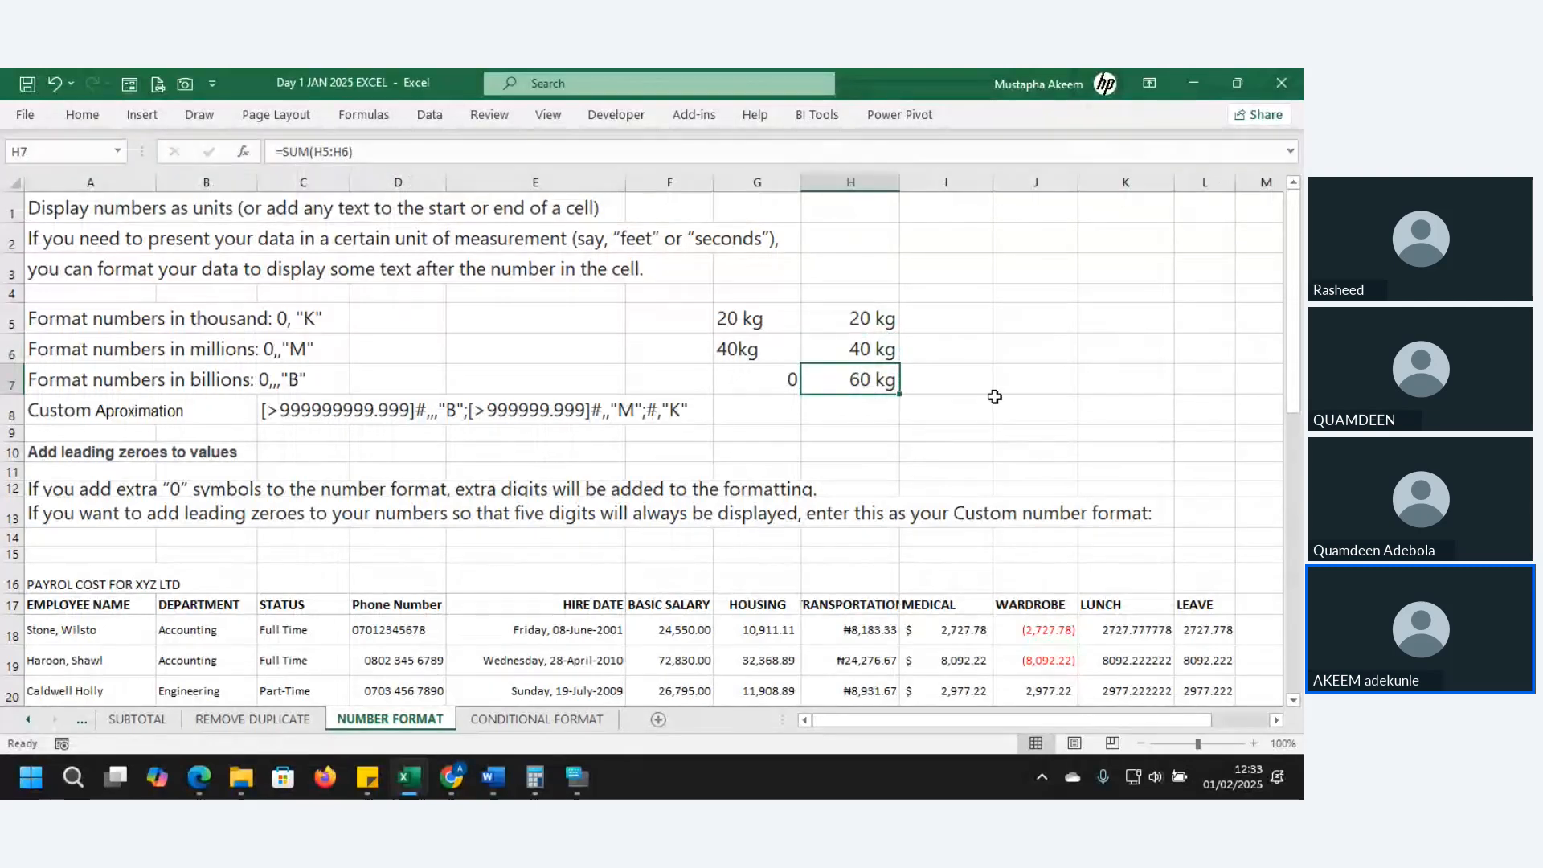
pyautogui.click(866, 349)
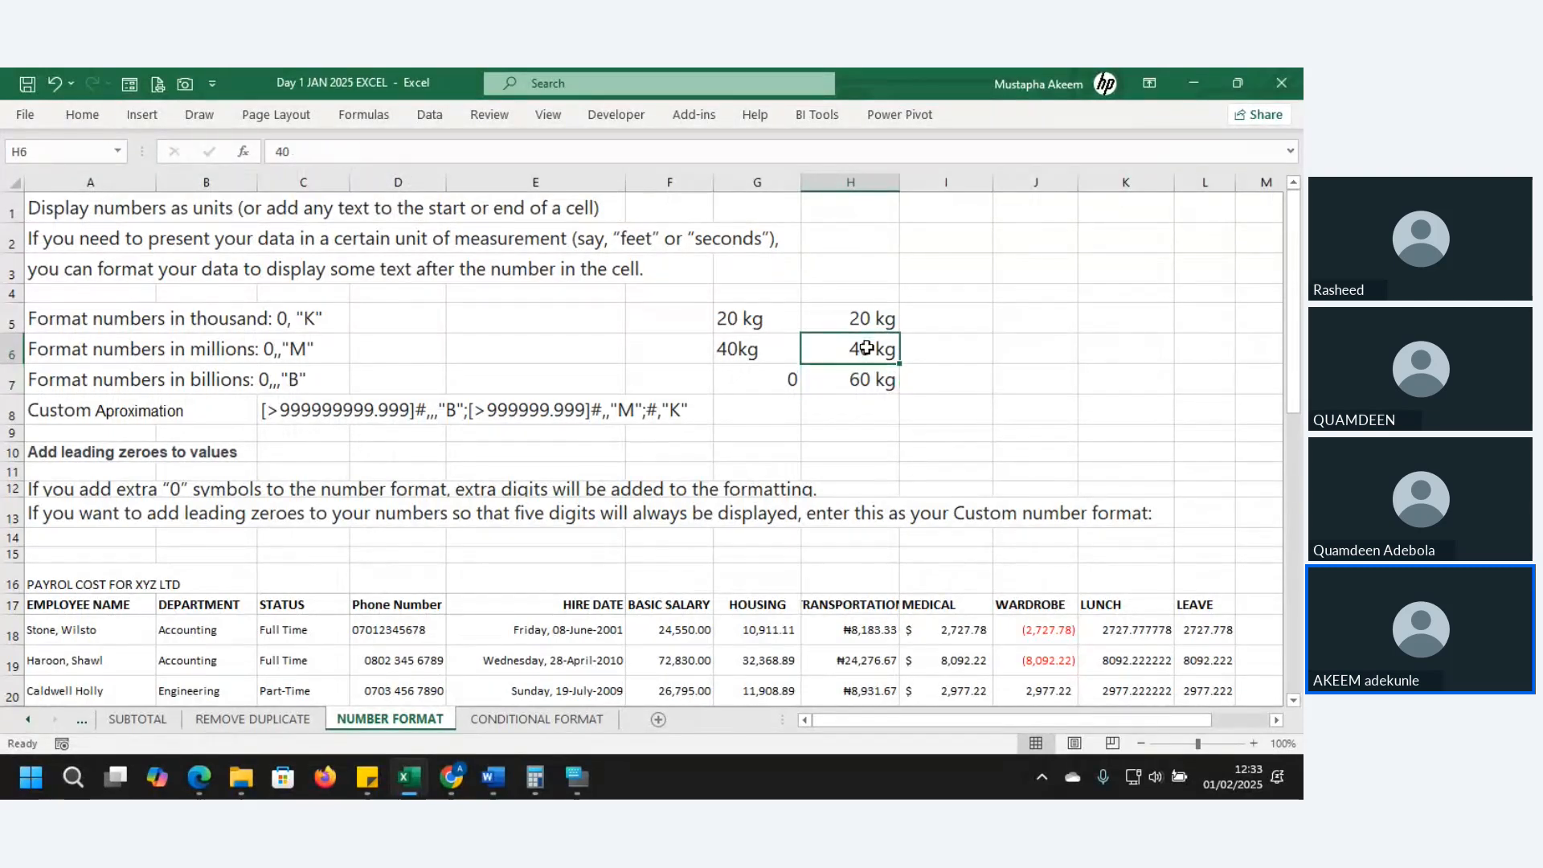
pyautogui.click(88, 116)
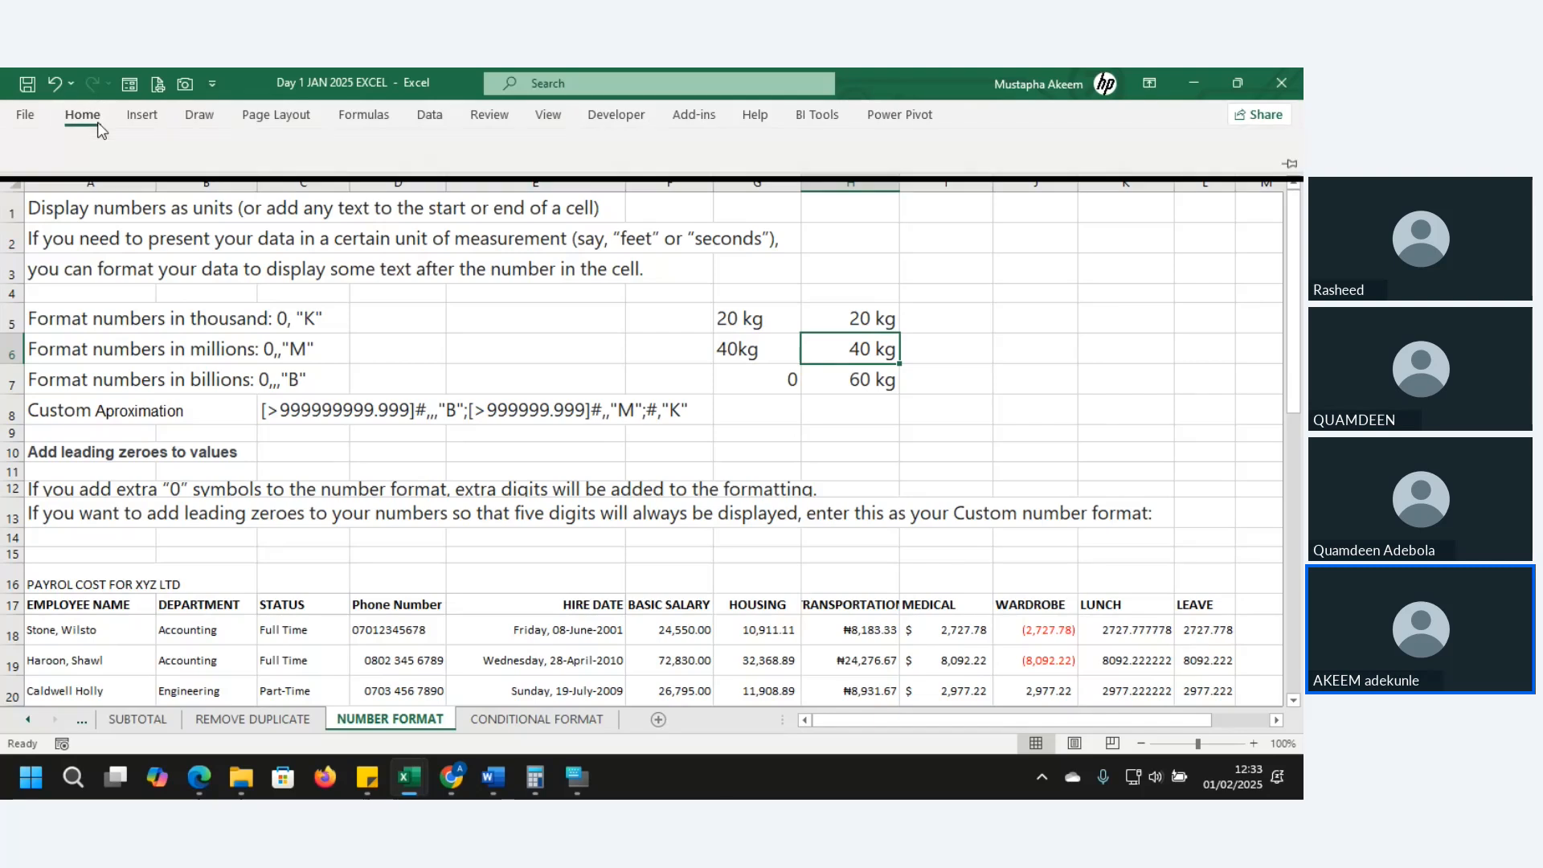
pyautogui.click(56, 190)
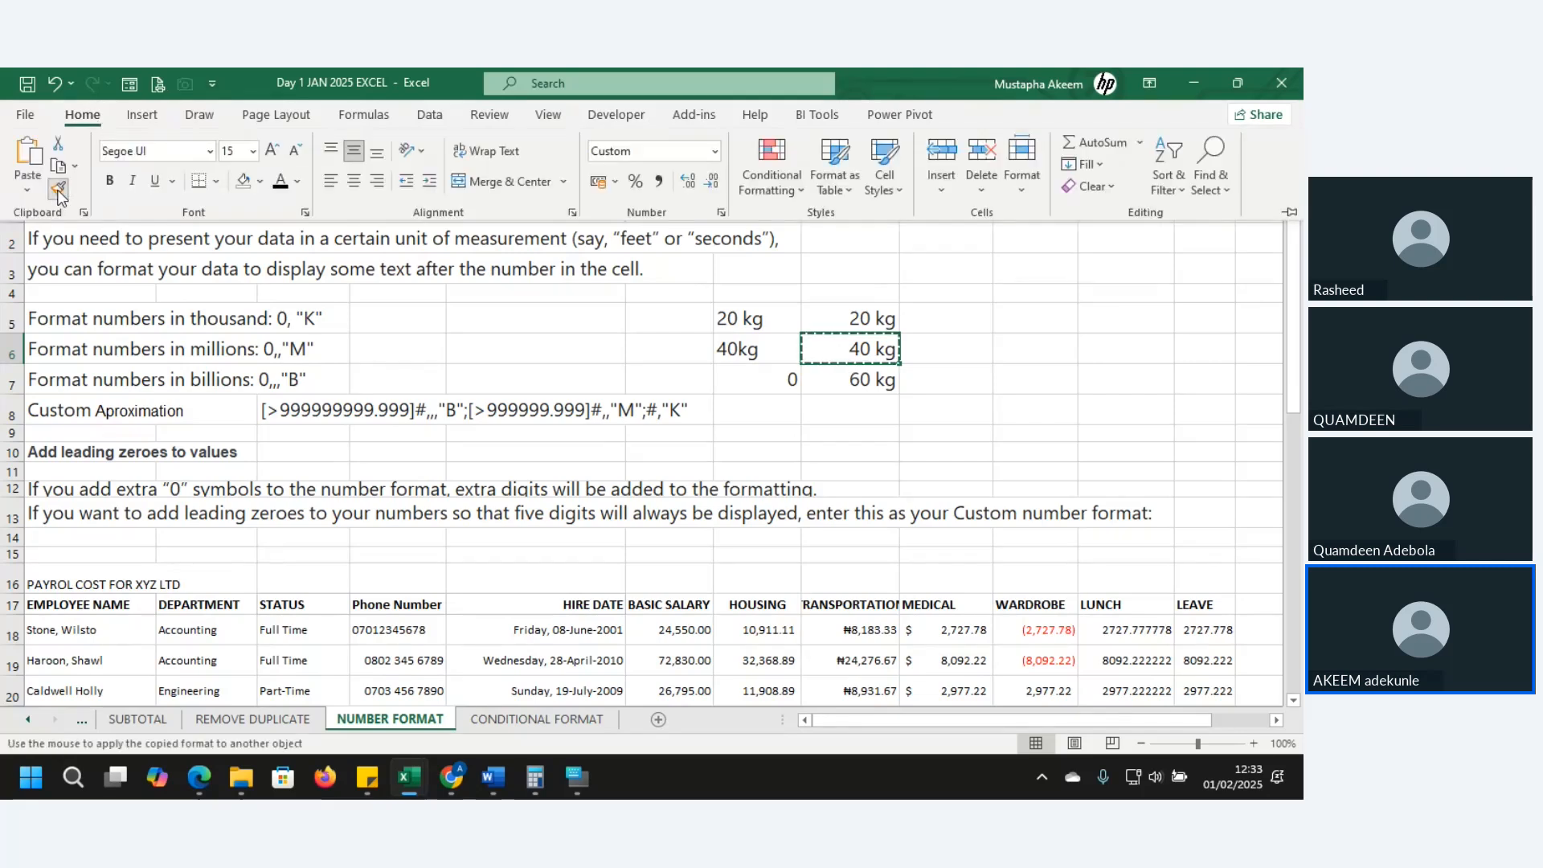
pyautogui.click(870, 379)
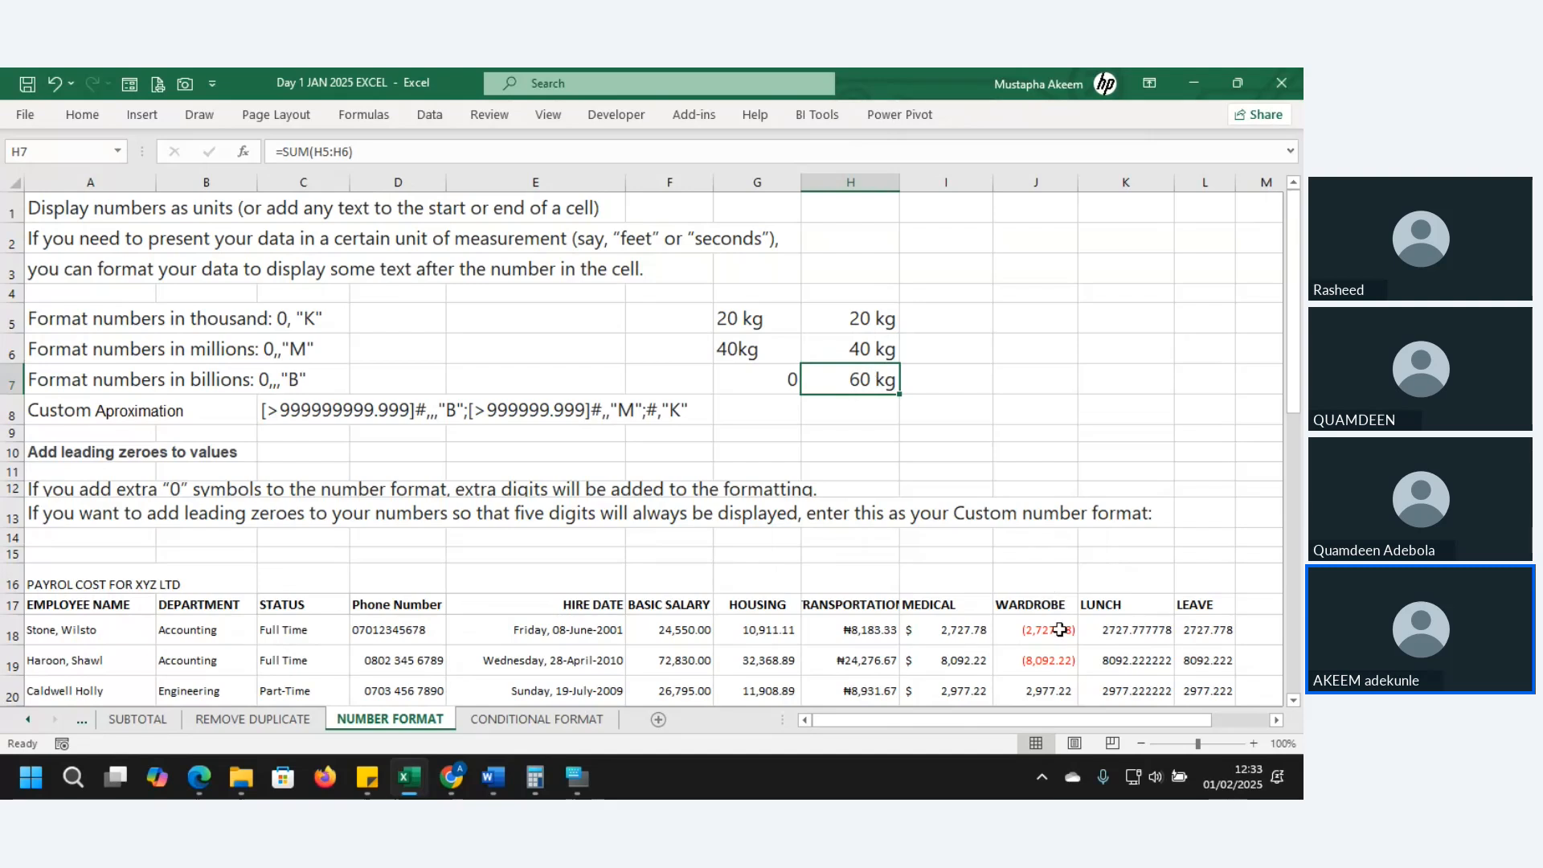
pyautogui.click(861, 637)
pyautogui.moveTo(861, 648); pyautogui.dragTo(858, 629)
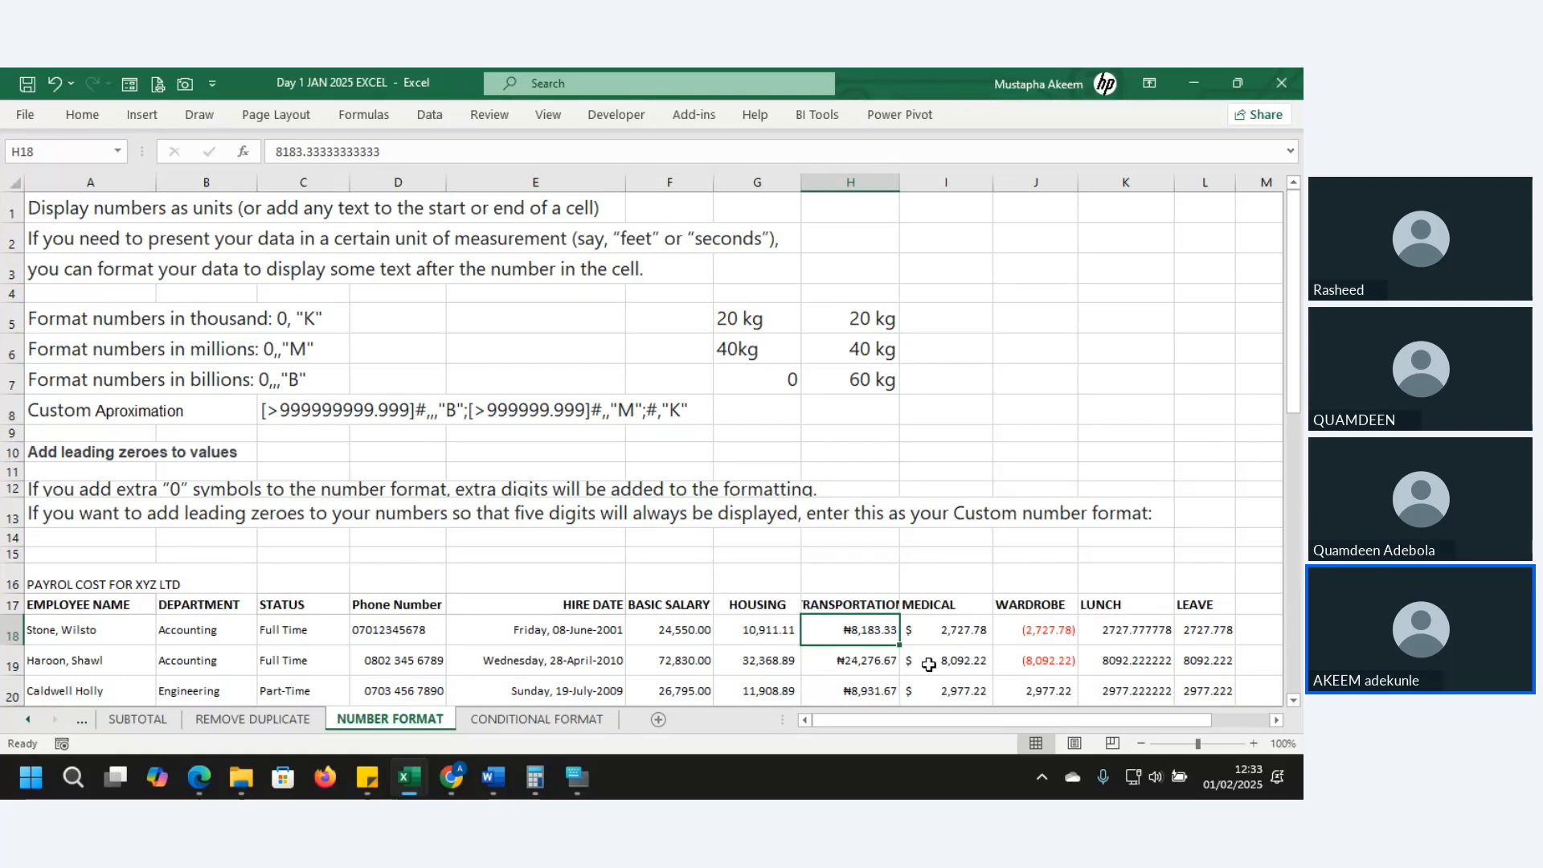
# - Lock Format Painter on H18's naira format and paint it down the LUNCH column K
pyautogui.click(91, 118)
pyautogui.click(57, 190)
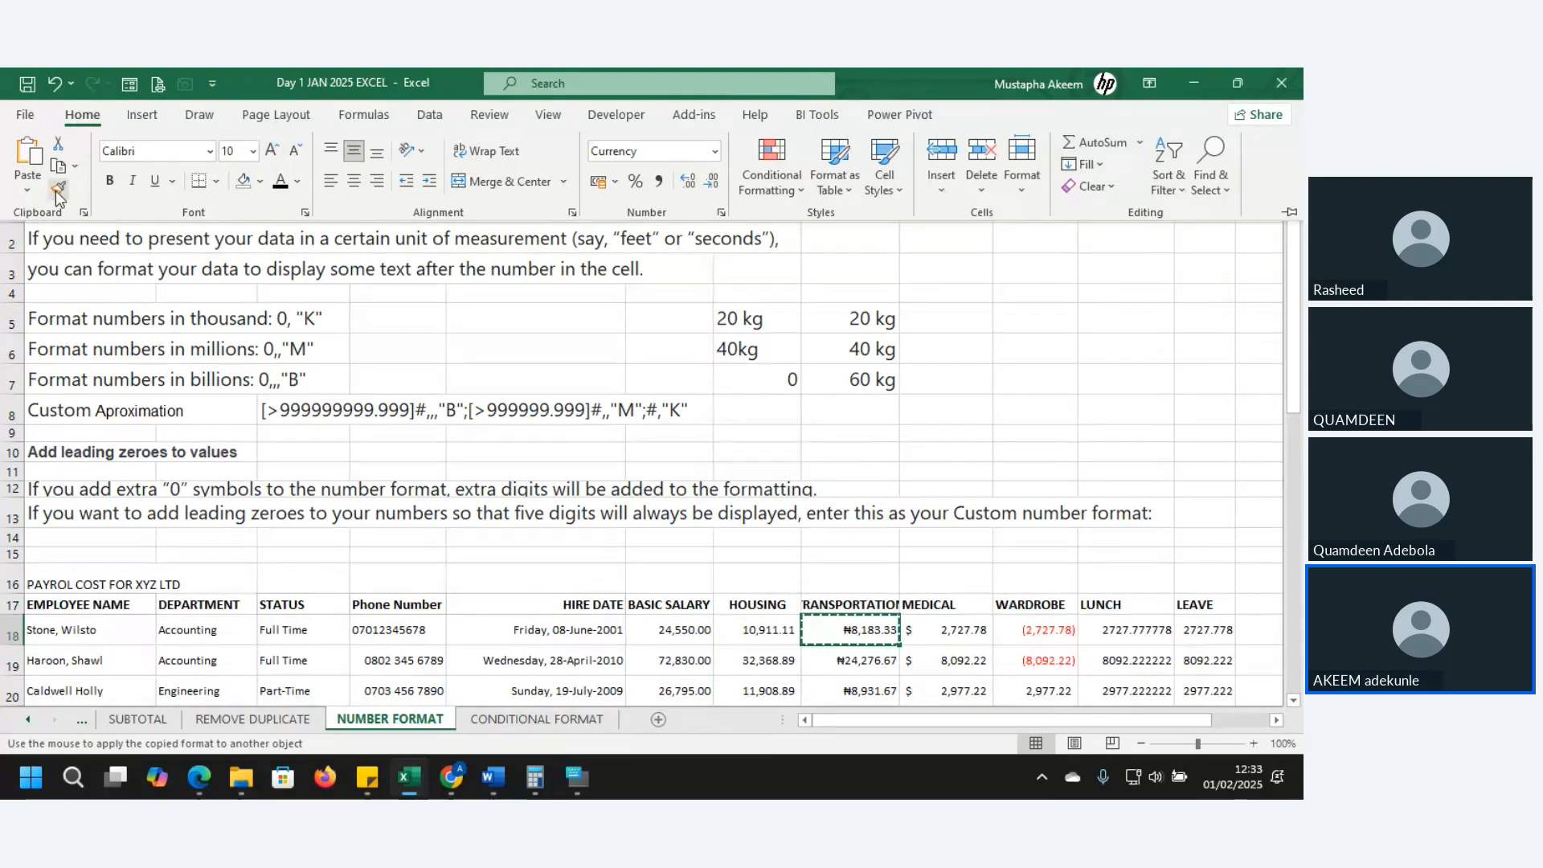
pyautogui.click(55, 191)
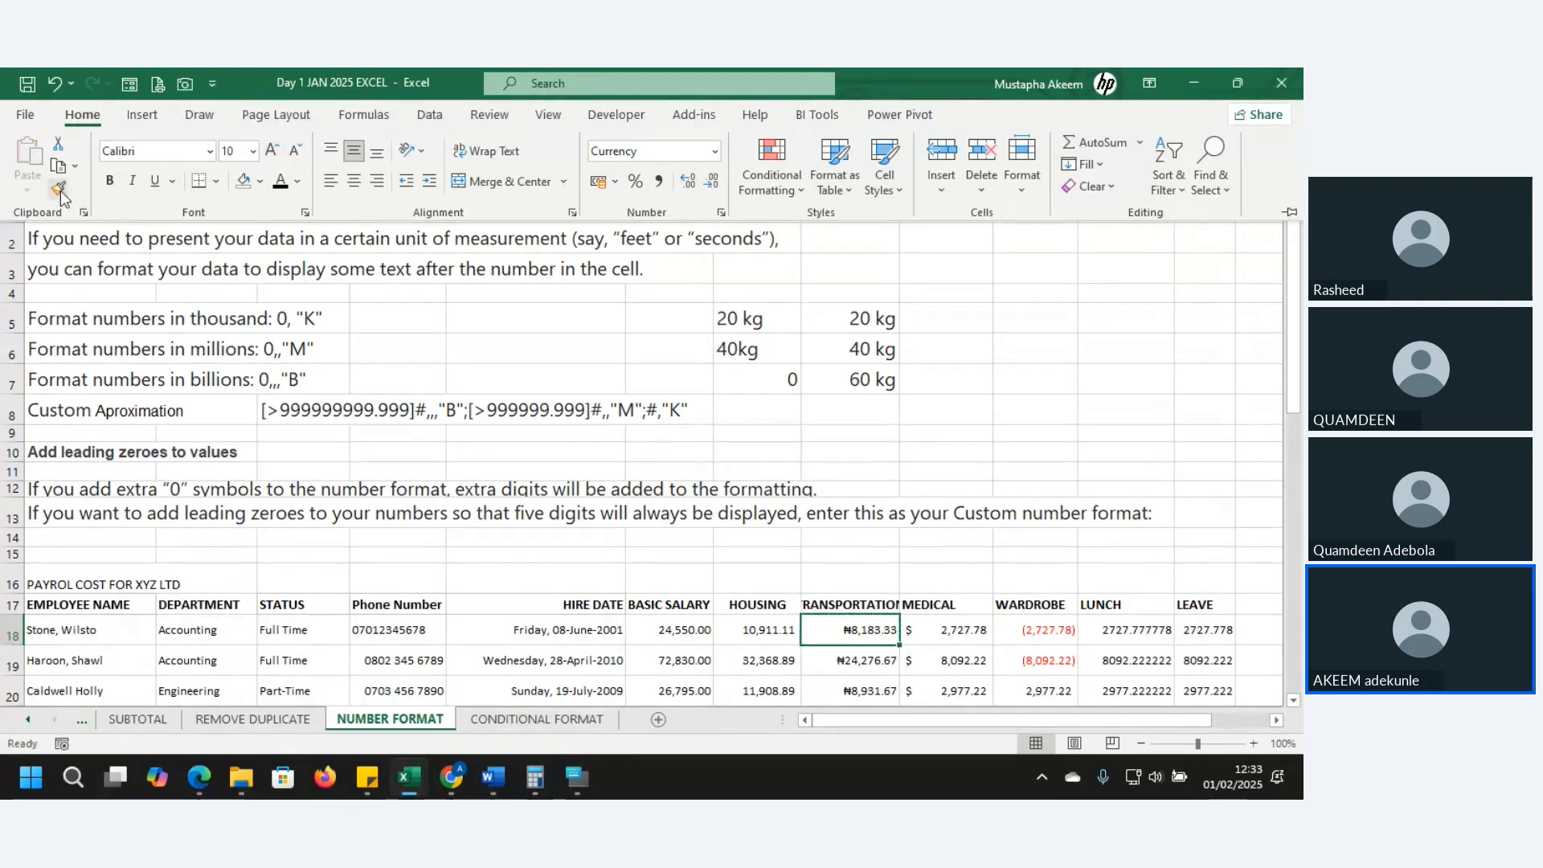
pyautogui.click(60, 191)
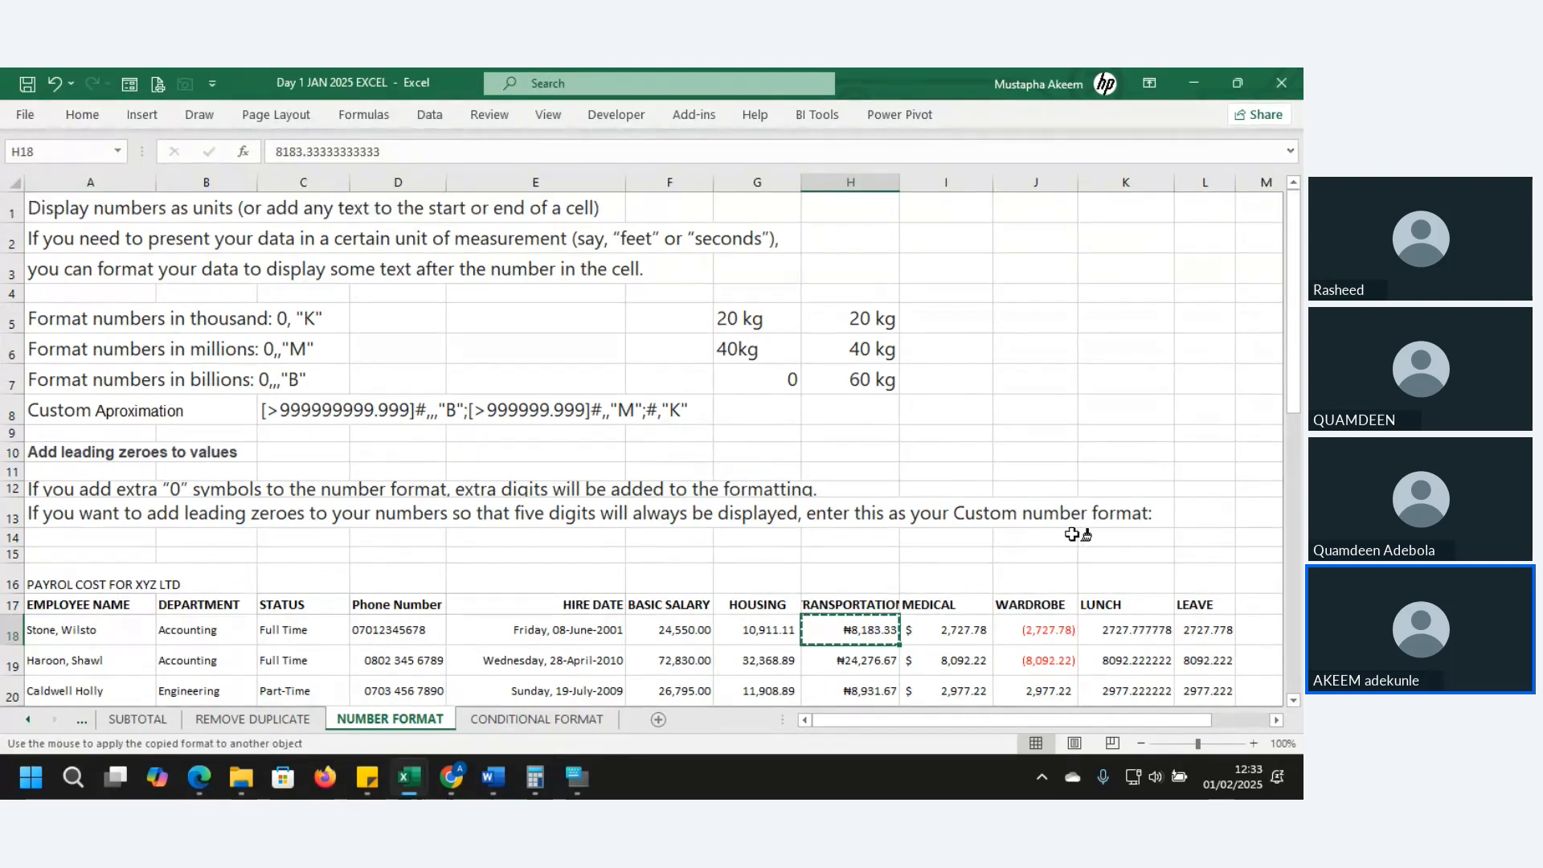
pyautogui.click(1125, 632)
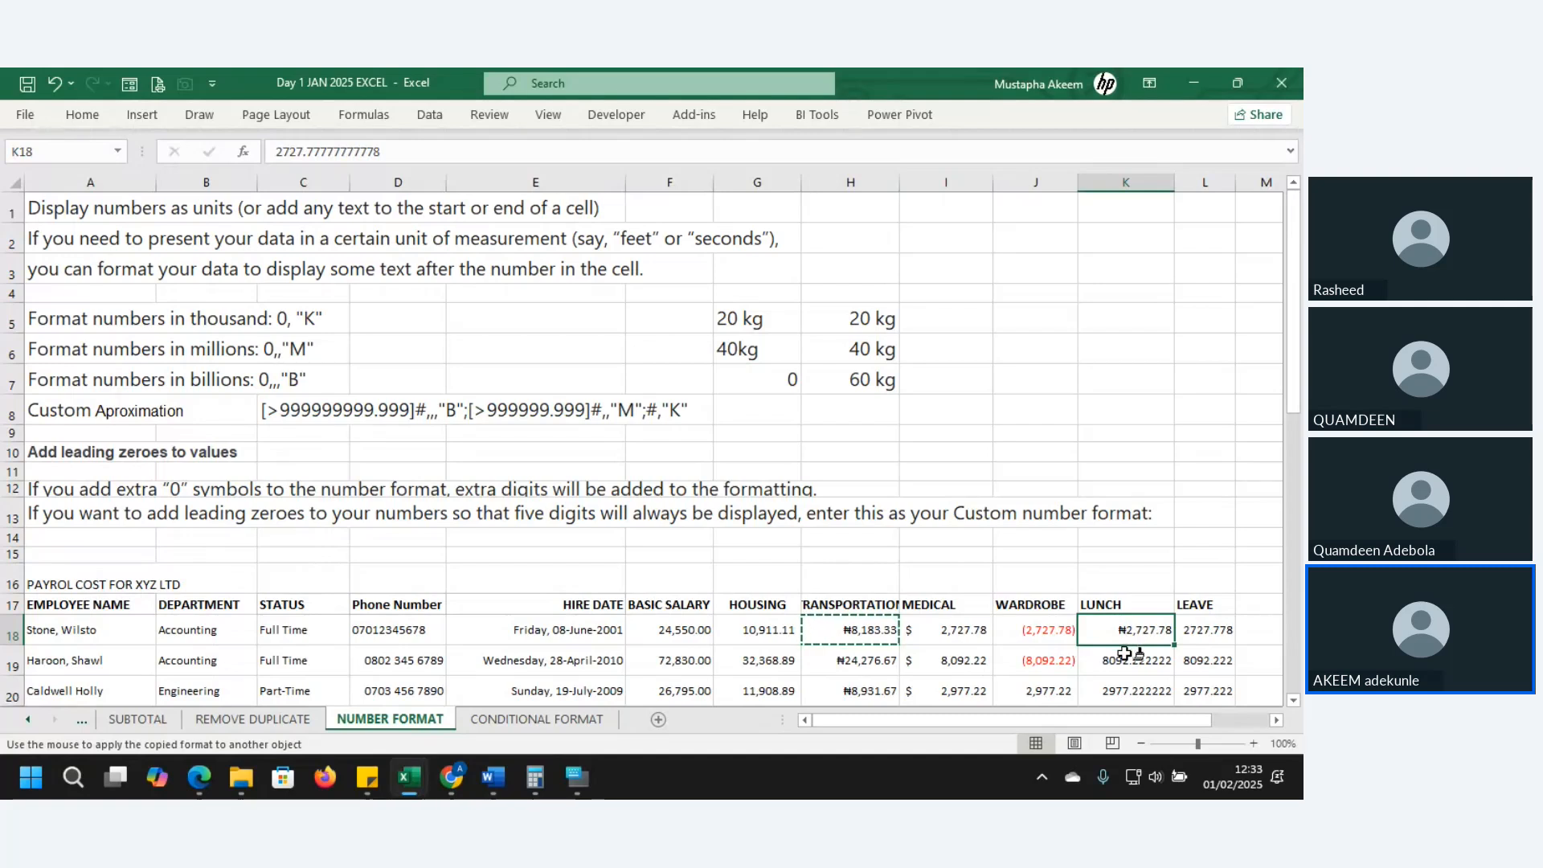
pyautogui.click(1125, 656)
pyautogui.click(1130, 689)
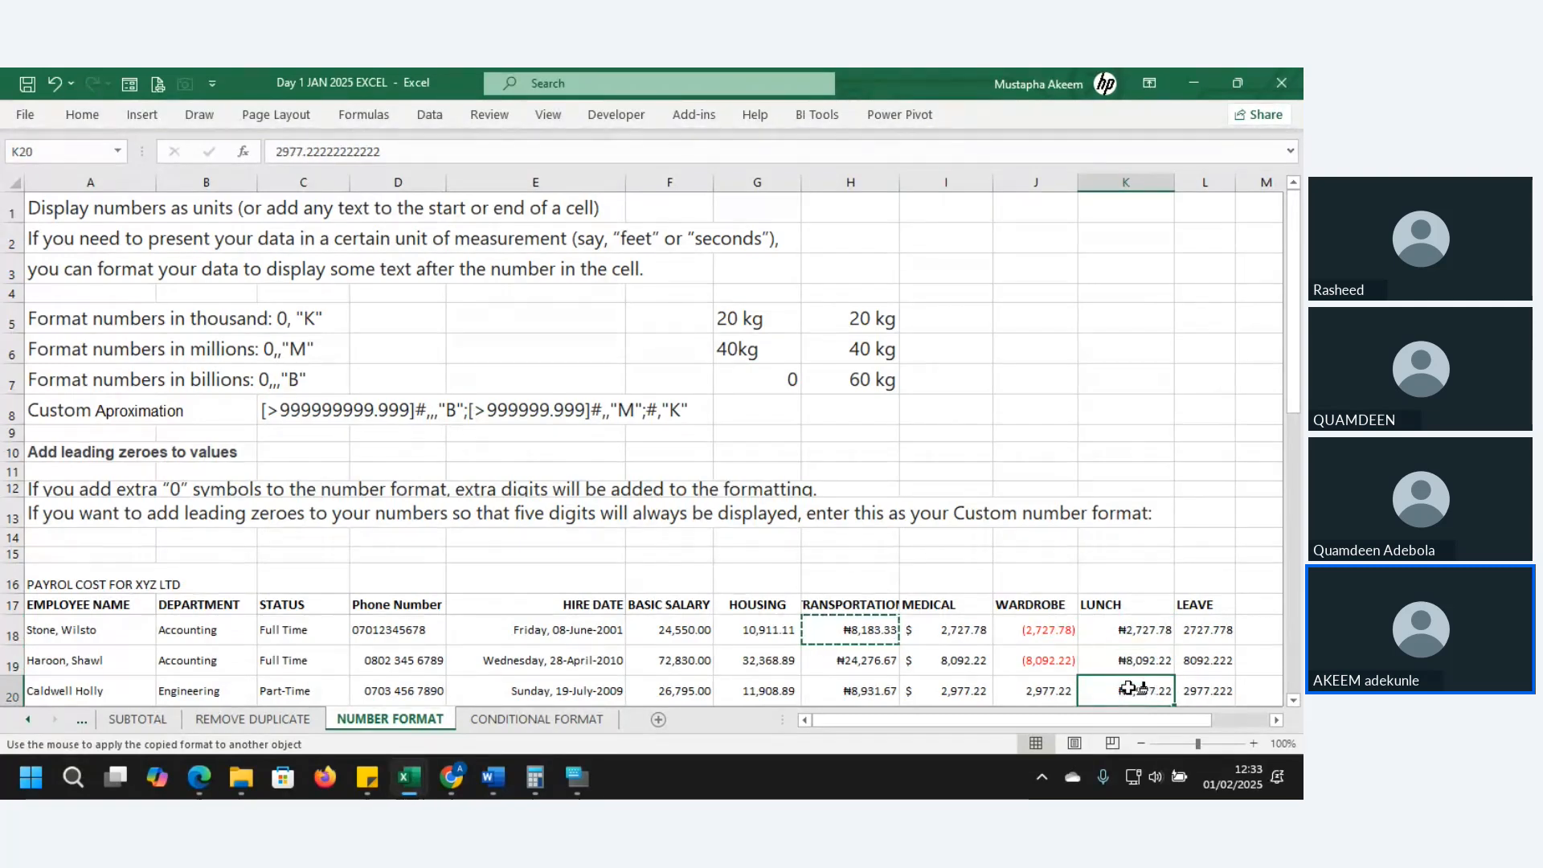
pyautogui.click(1130, 689)
pyautogui.click(1130, 689)
pyautogui.click(1130, 689)
pyautogui.click(1130, 689)
pyautogui.click(1129, 689)
pyautogui.click(1130, 689)
pyautogui.click(1130, 689)
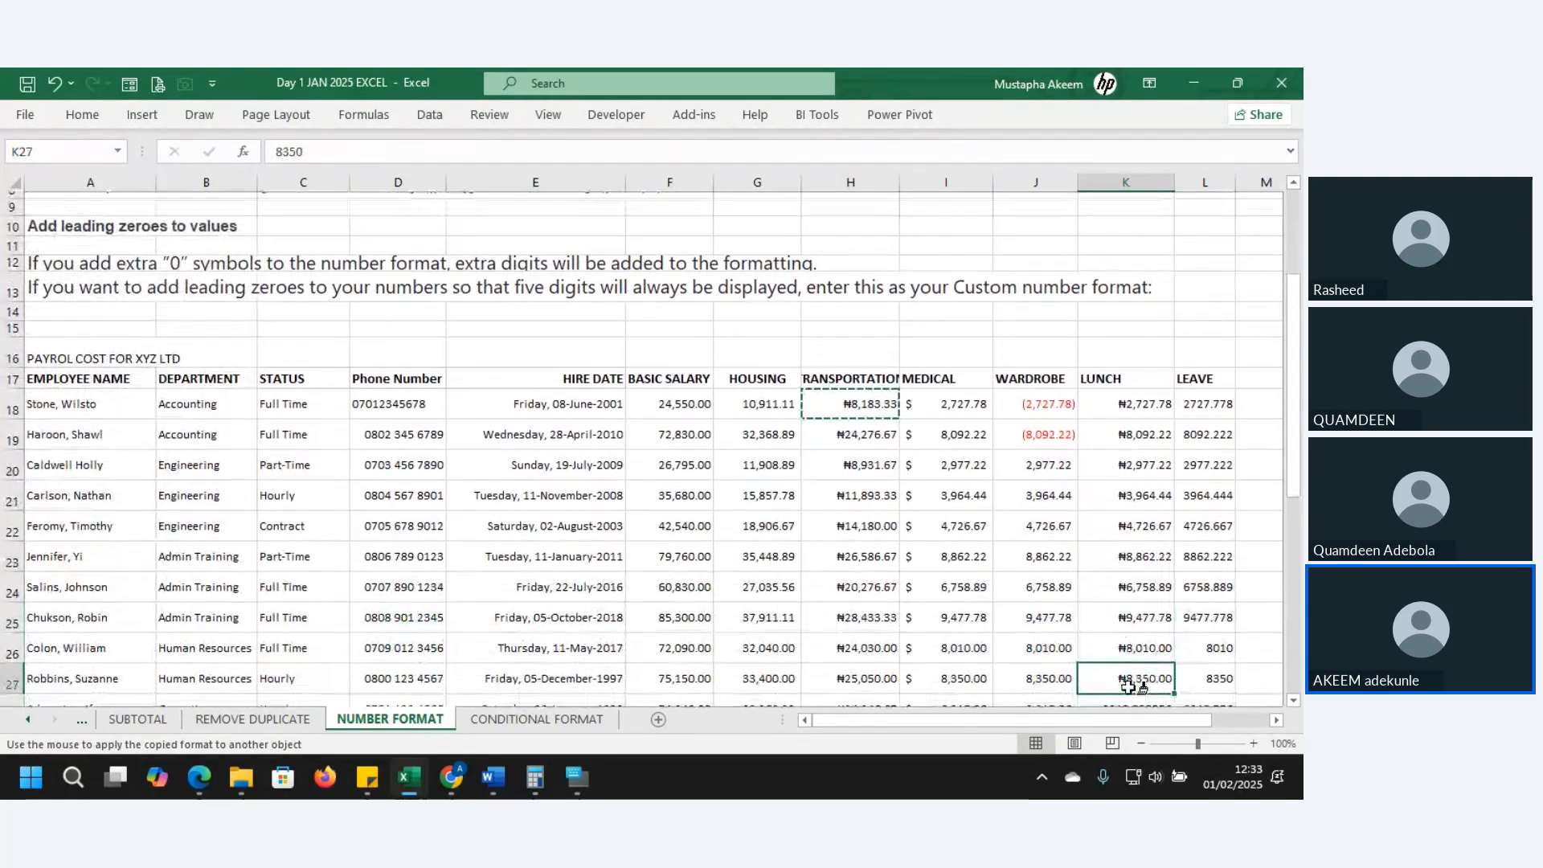
pyautogui.click(1130, 689)
pyautogui.click(1129, 689)
pyautogui.click(1130, 689)
pyautogui.click(1129, 689)
pyautogui.click(1130, 689)
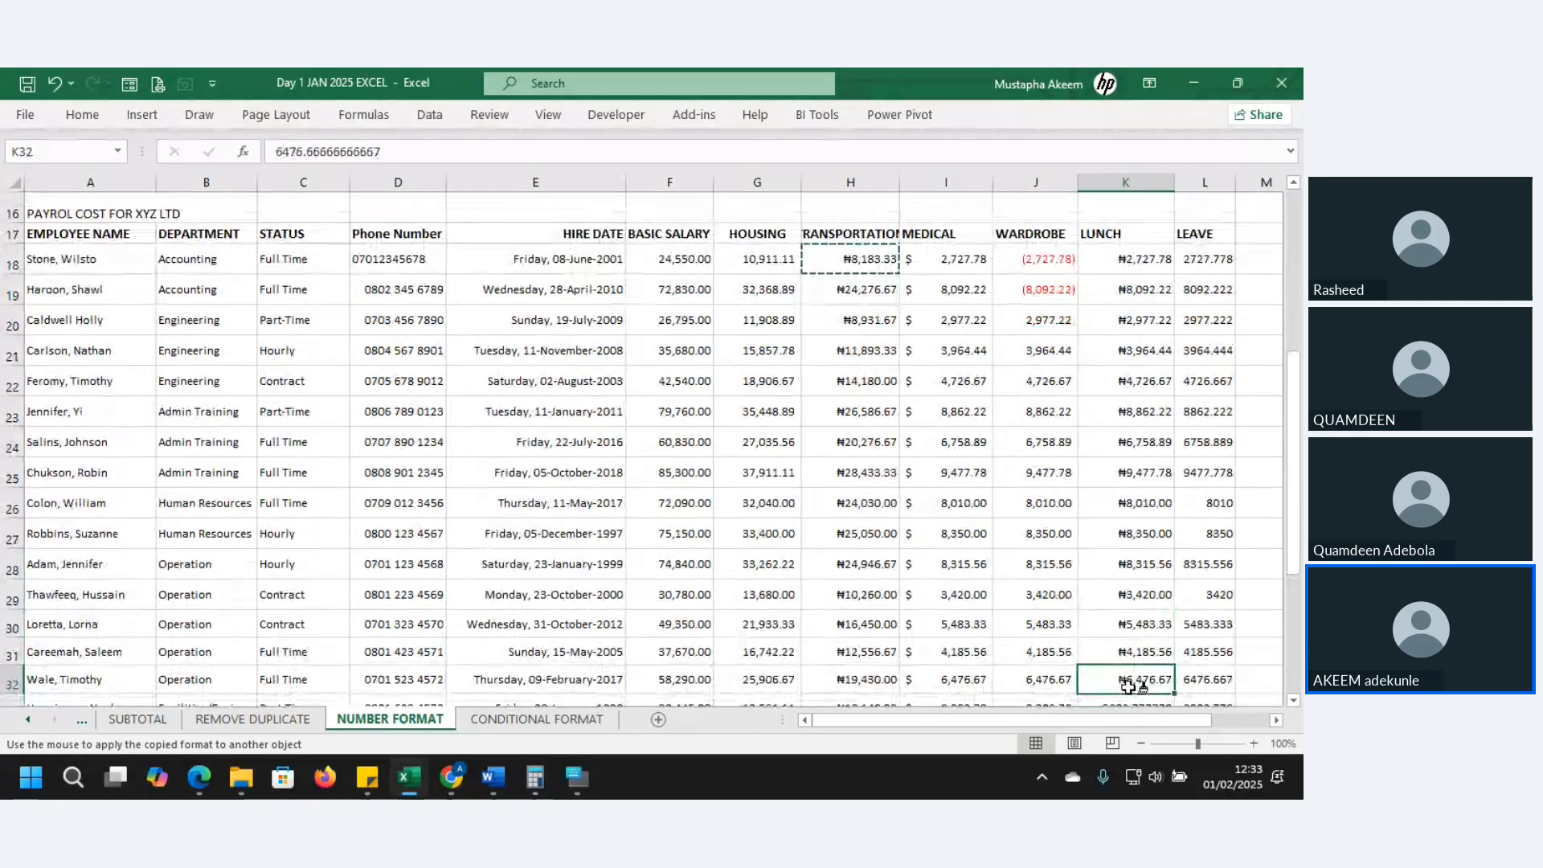
# - Extend the naira format to J32, the MEDICAL column and the top LEAVE cells
pyautogui.press('Down')
pyautogui.press('Down')
pyautogui.press('Up')
pyautogui.press('Up')
pyautogui.press('Left')
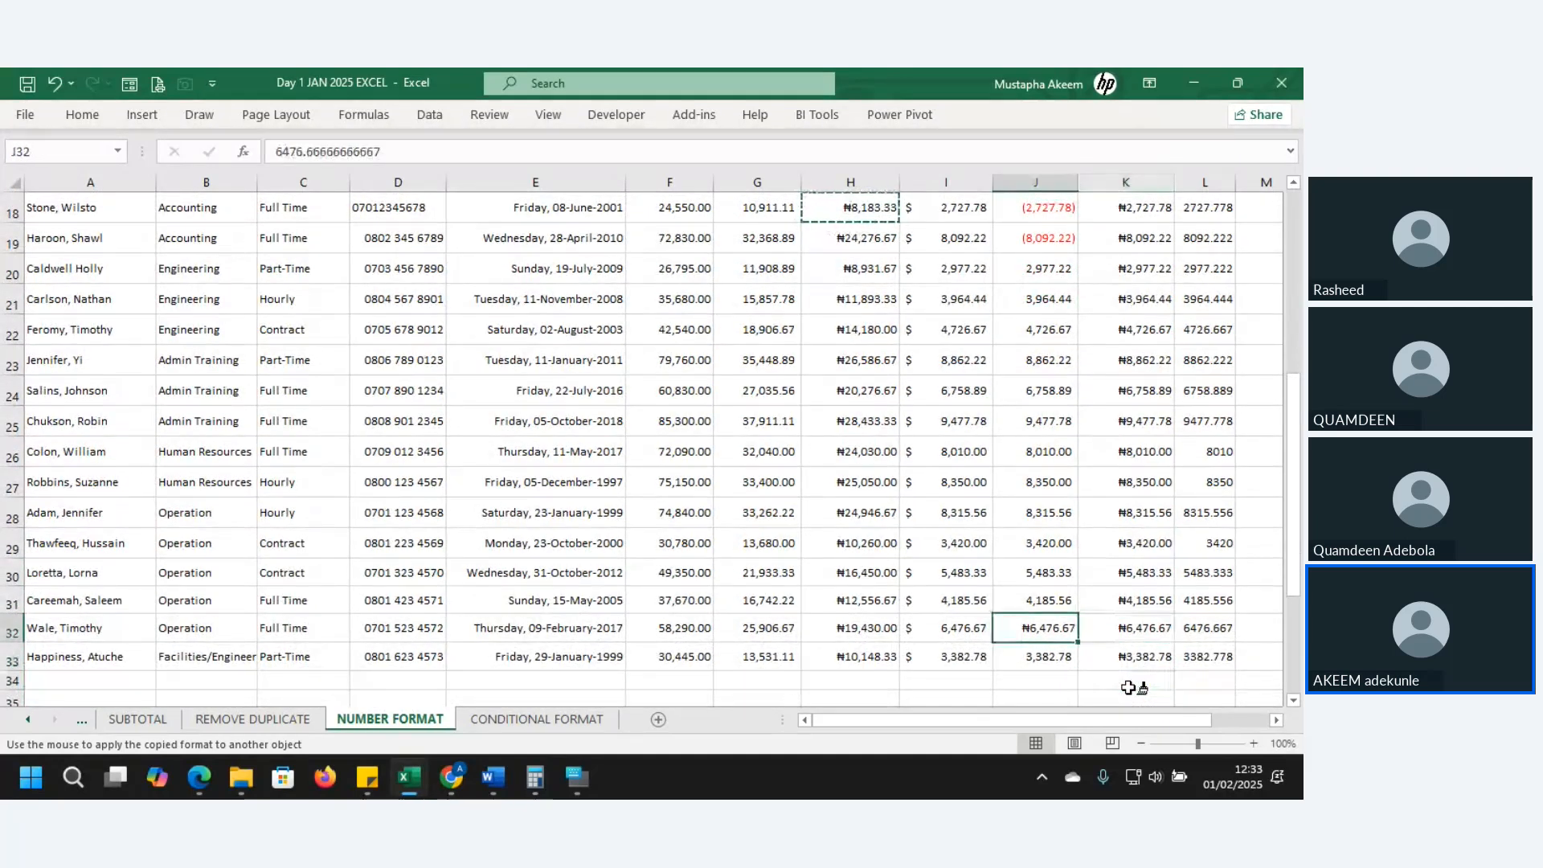
pyautogui.press('Left')
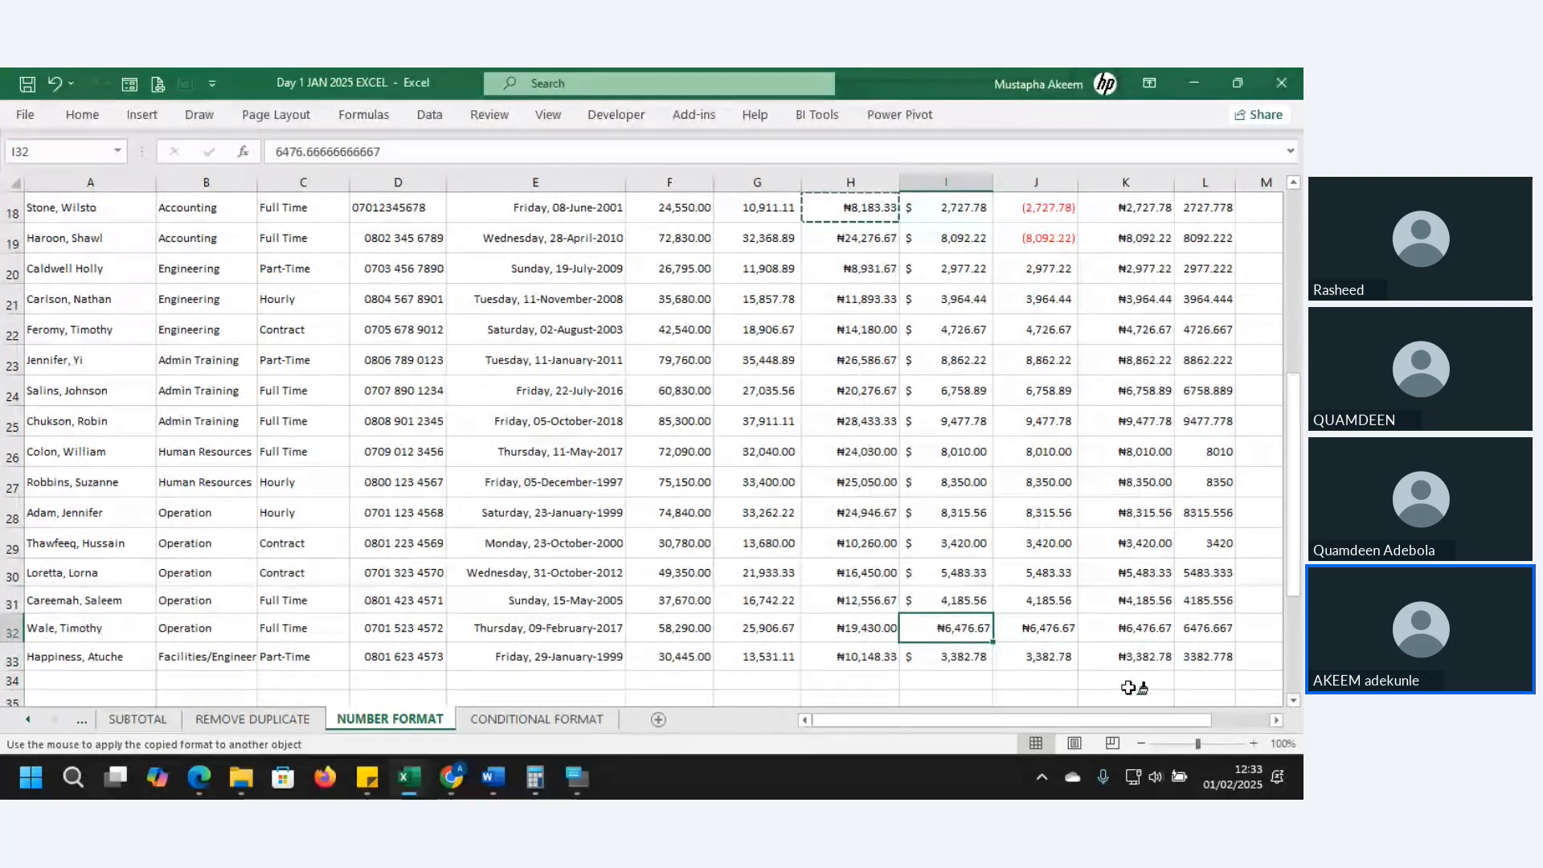
pyautogui.press('Down')
pyautogui.press('Up')
pyautogui.press('Up')
pyautogui.press('Up')
pyautogui.press('Up')
pyautogui.press('Up')
pyautogui.press('Up')
pyautogui.press('Up')
pyautogui.press('Up')
pyautogui.press('Up')
pyautogui.press('Up')
pyautogui.press('Up')
pyautogui.press('Up')
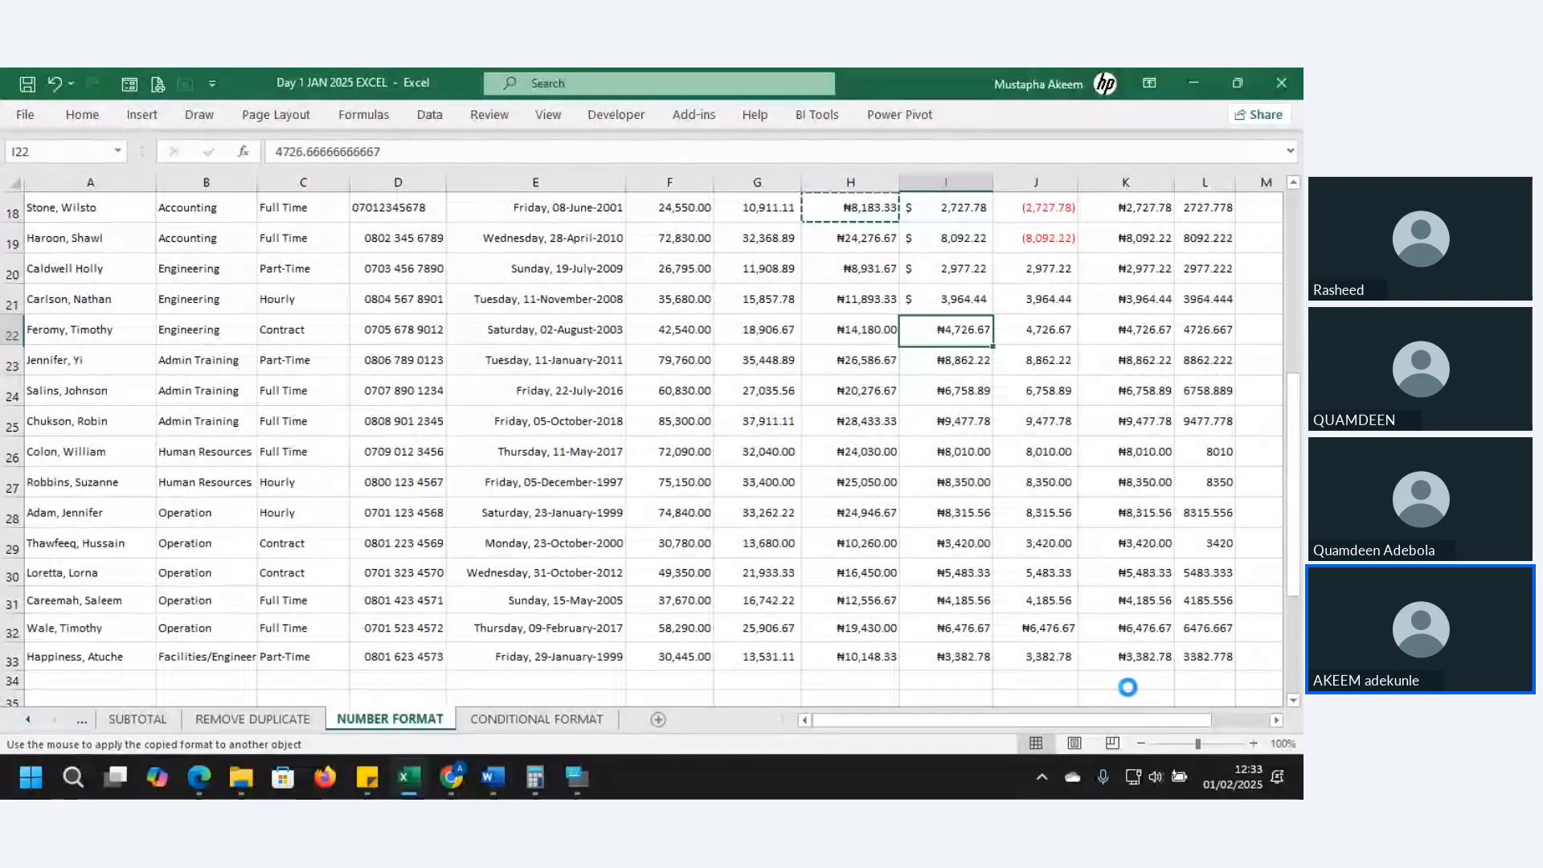
pyautogui.press('Up')
pyautogui.press('Up')
pyautogui.press('Up')
pyautogui.press('Up')
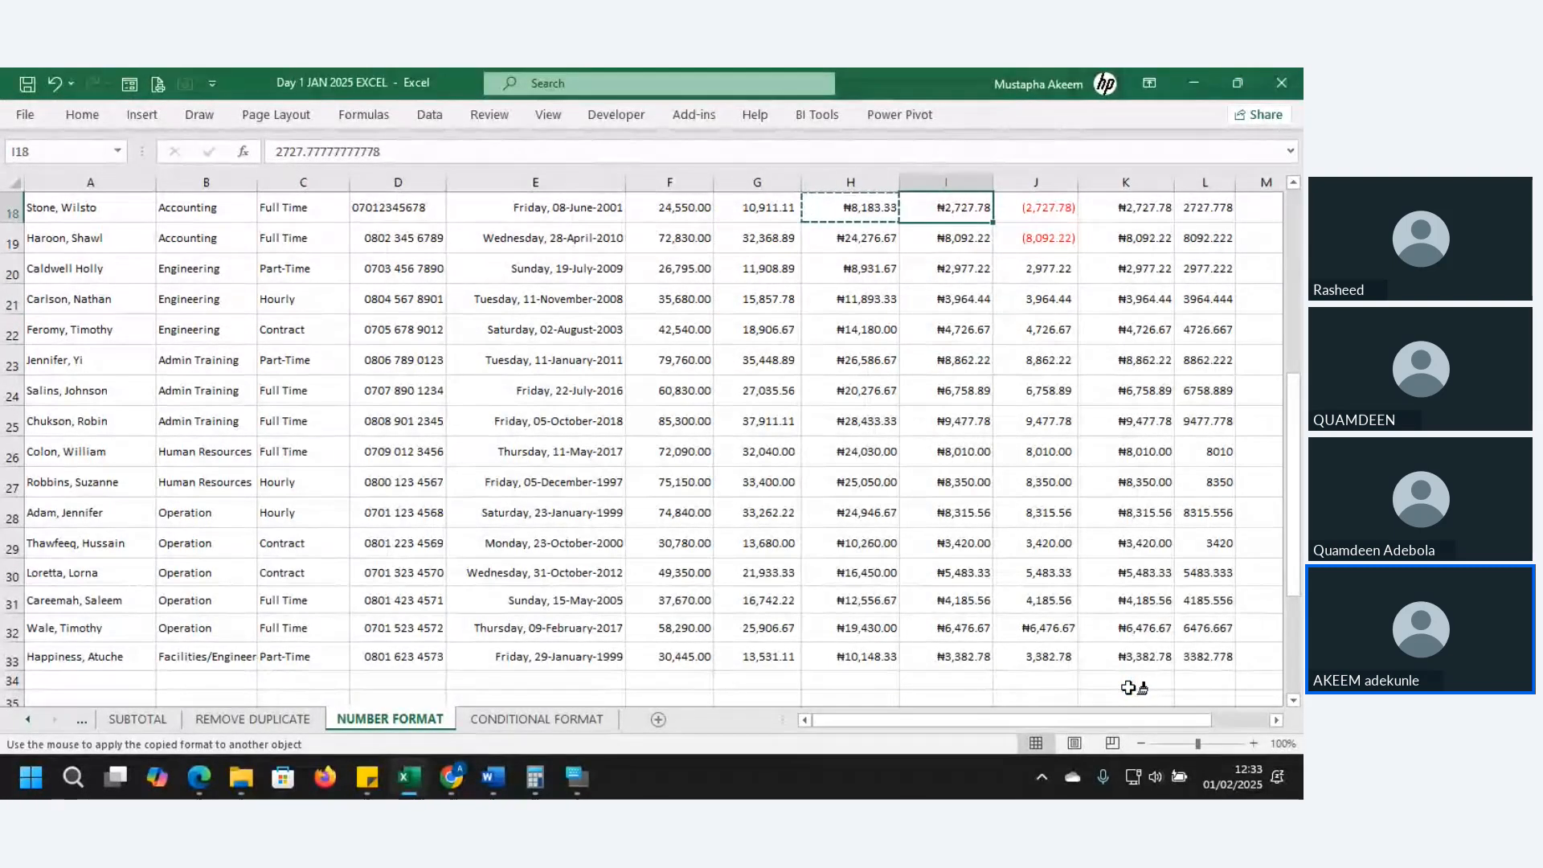
pyautogui.press('Right')
pyautogui.press('Right')
pyautogui.press('Right')
pyautogui.press('Down')
pyautogui.press('Down')
pyautogui.press('Down')
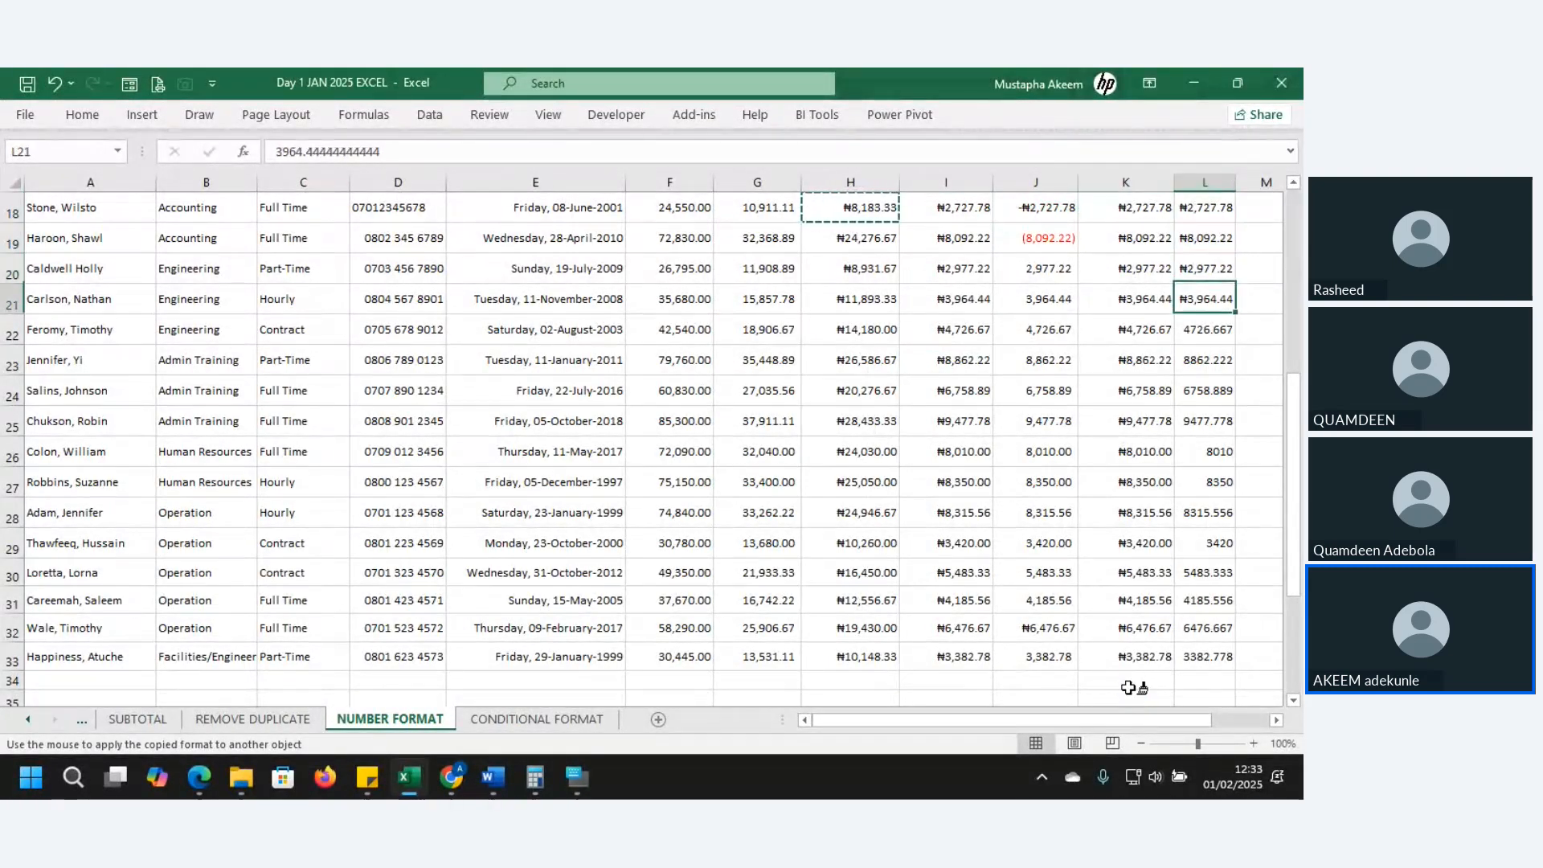
pyautogui.press('Up')
pyautogui.press('Up')
pyautogui.press('Up')
pyautogui.press('Up')
pyautogui.press('Up')
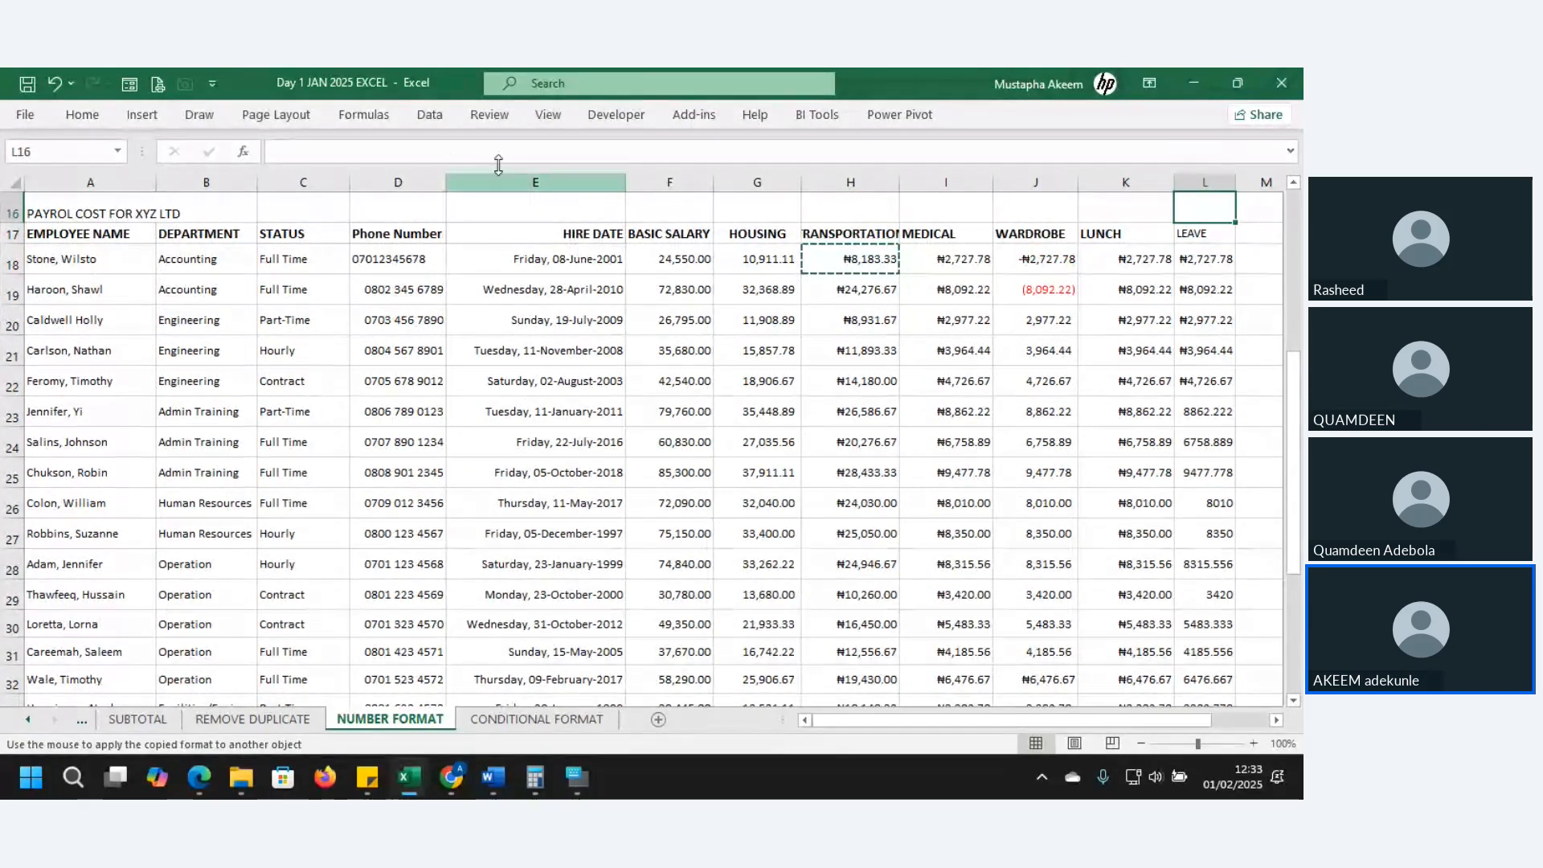
pyautogui.click(443, 158)
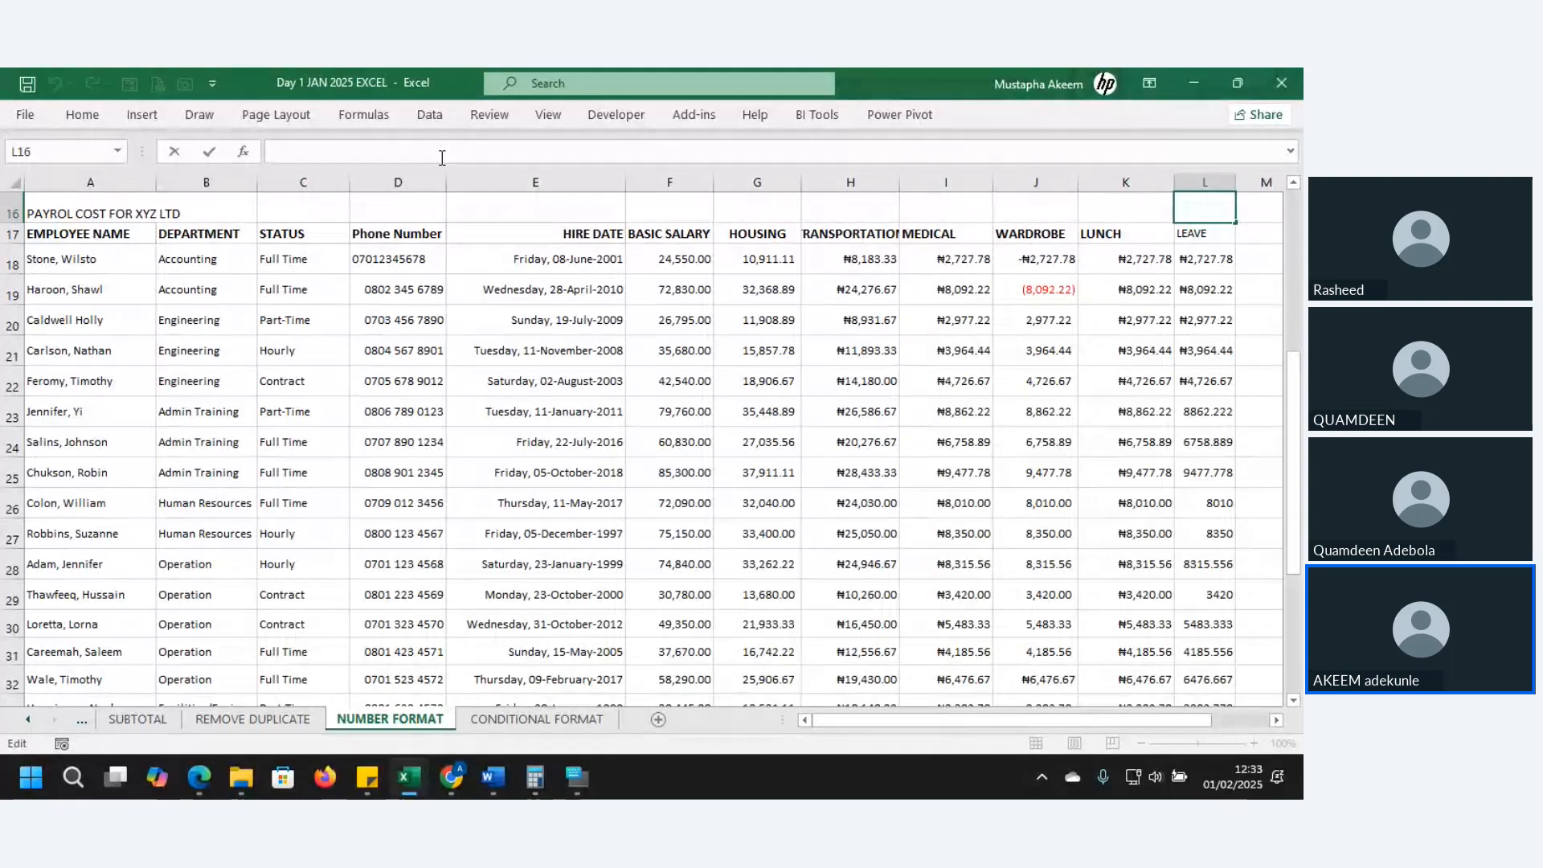
pyautogui.press('Return')
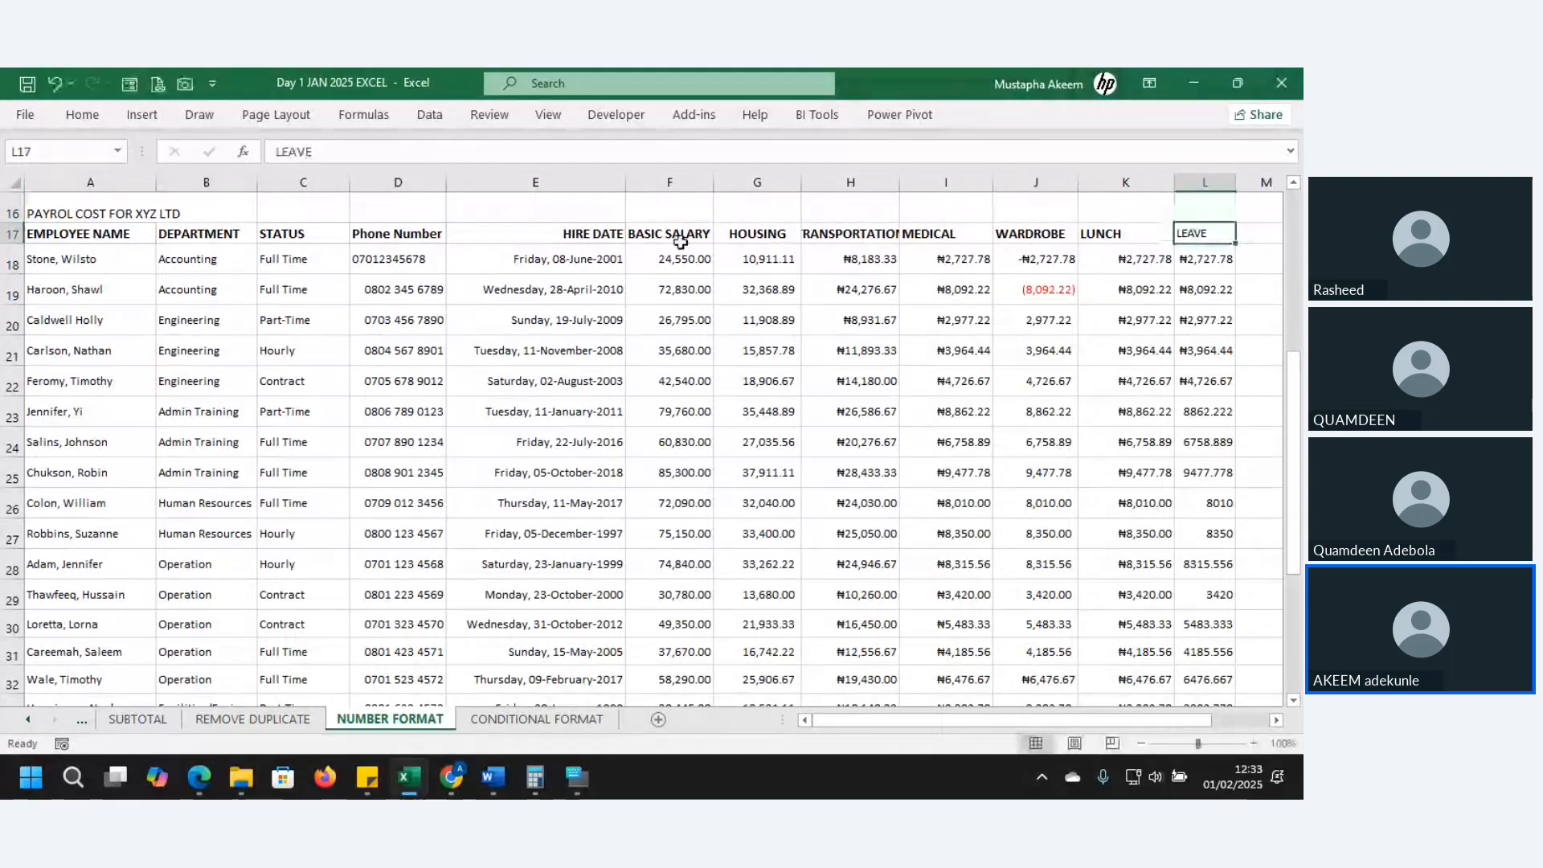
pyautogui.click(1125, 350)
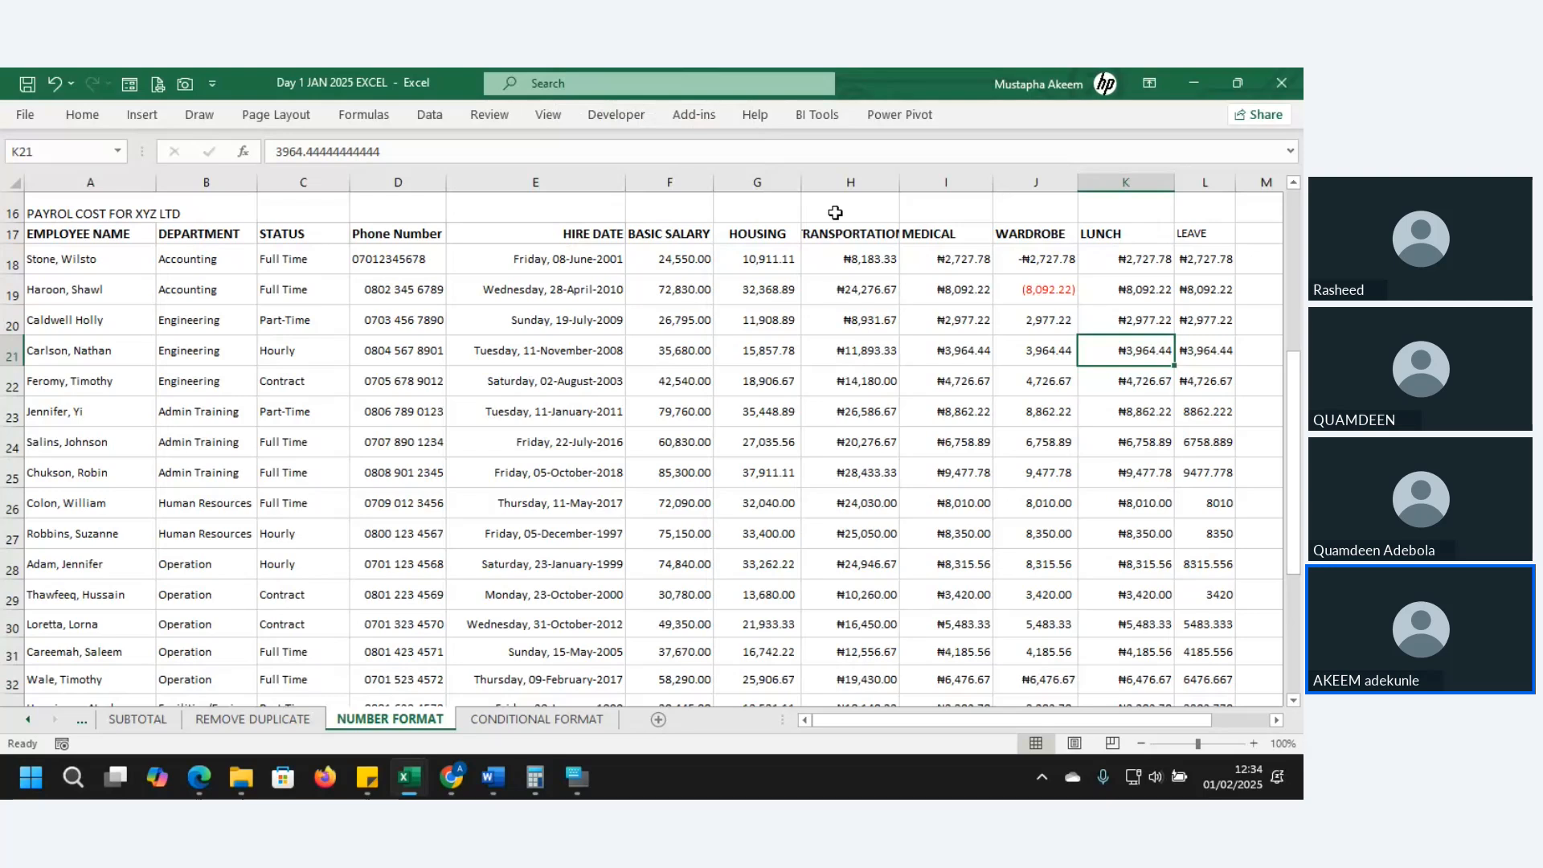
pyautogui.click(631, 411)
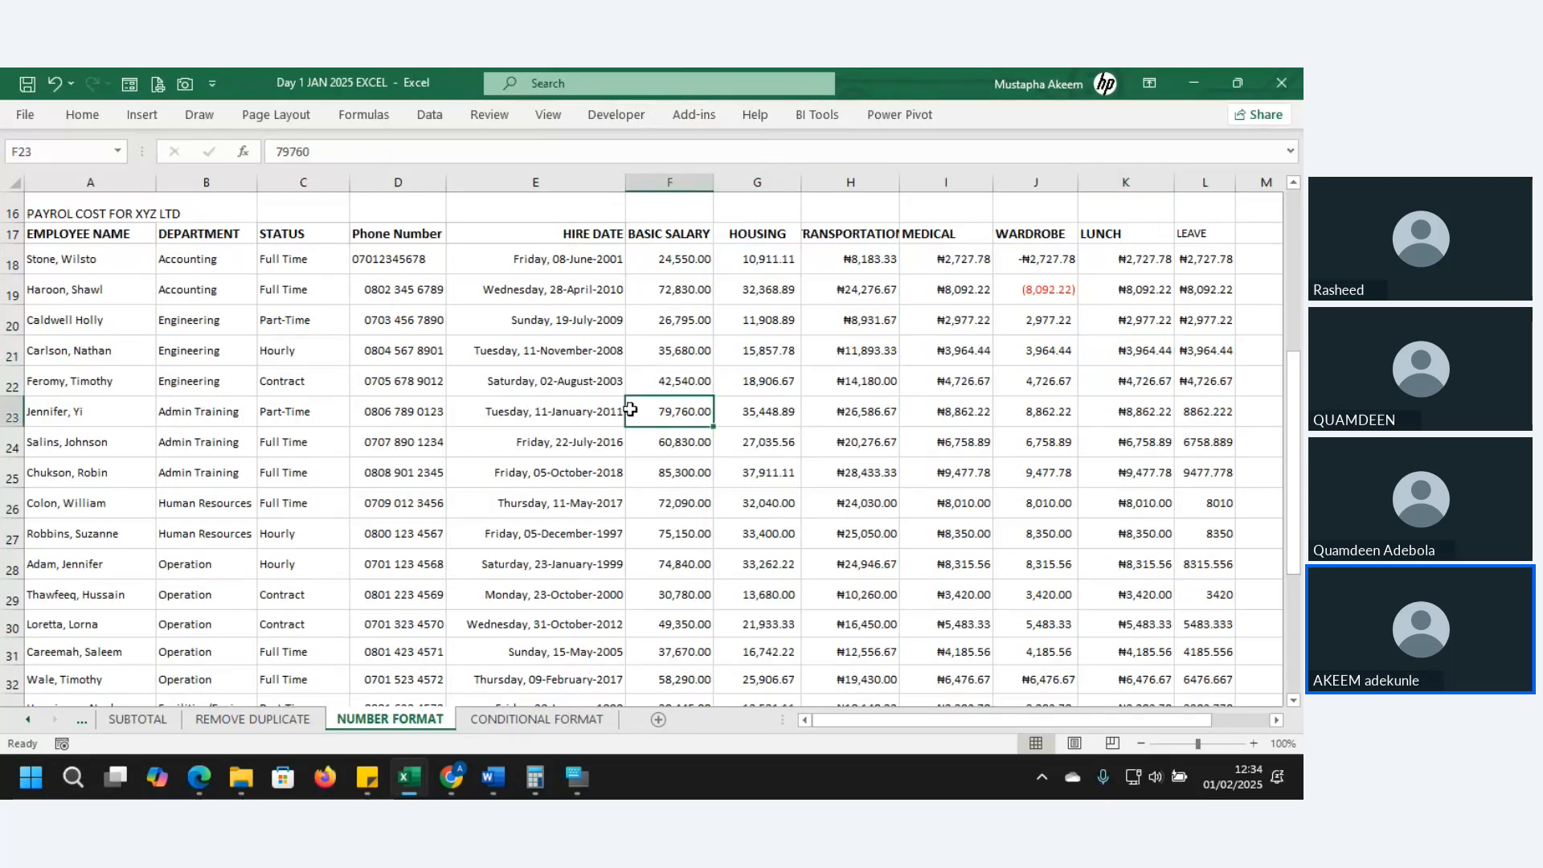
pyautogui.click(1200, 267)
pyautogui.click(1200, 267)
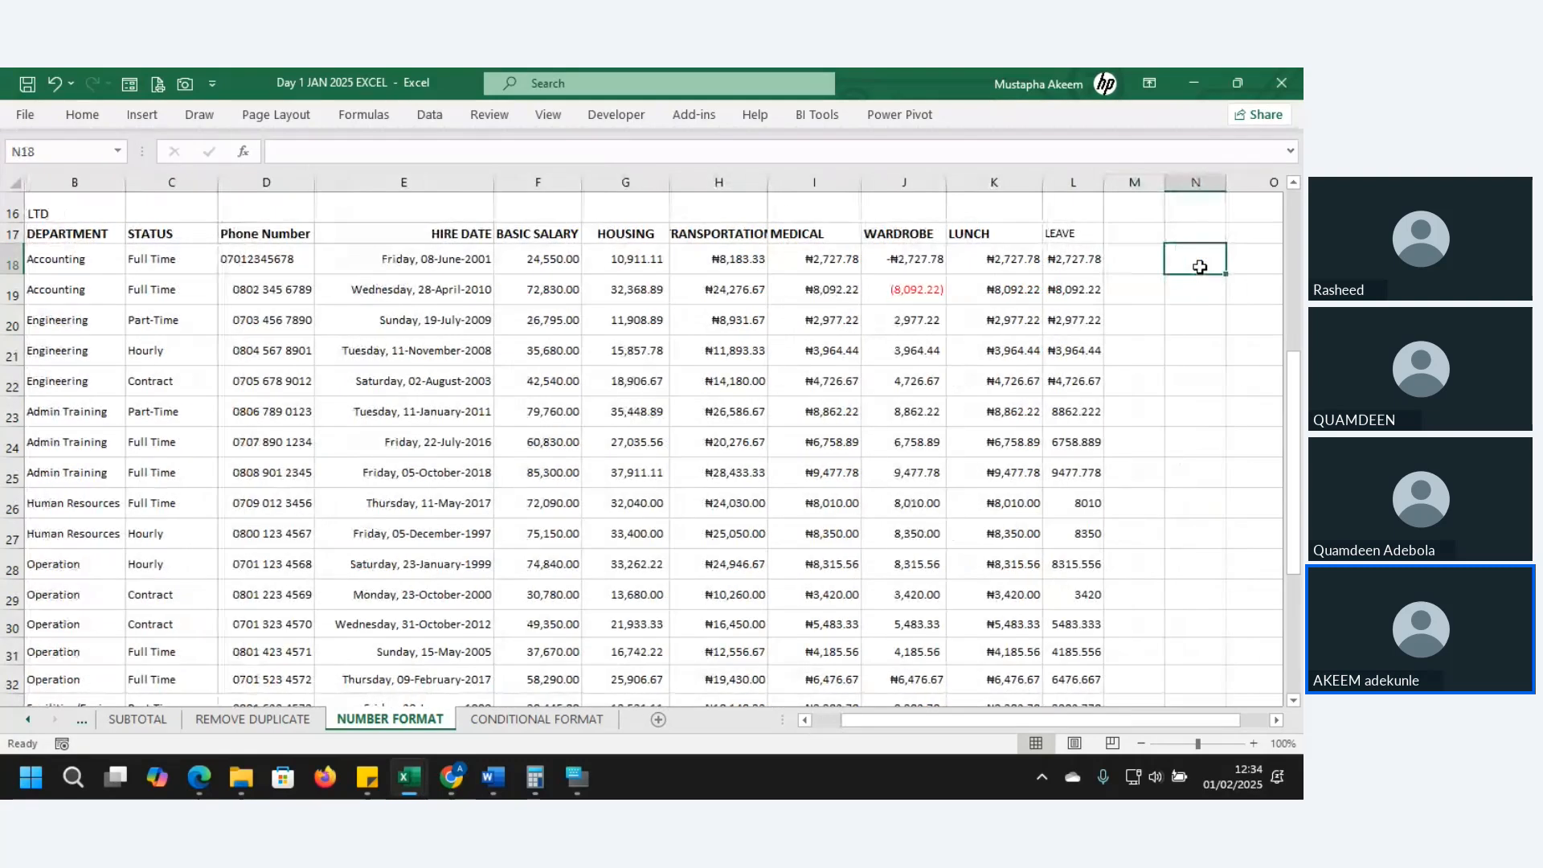
# - Enter the sample number in E5 and format it with thousands separators and two decimals
pyautogui.press('pageup')
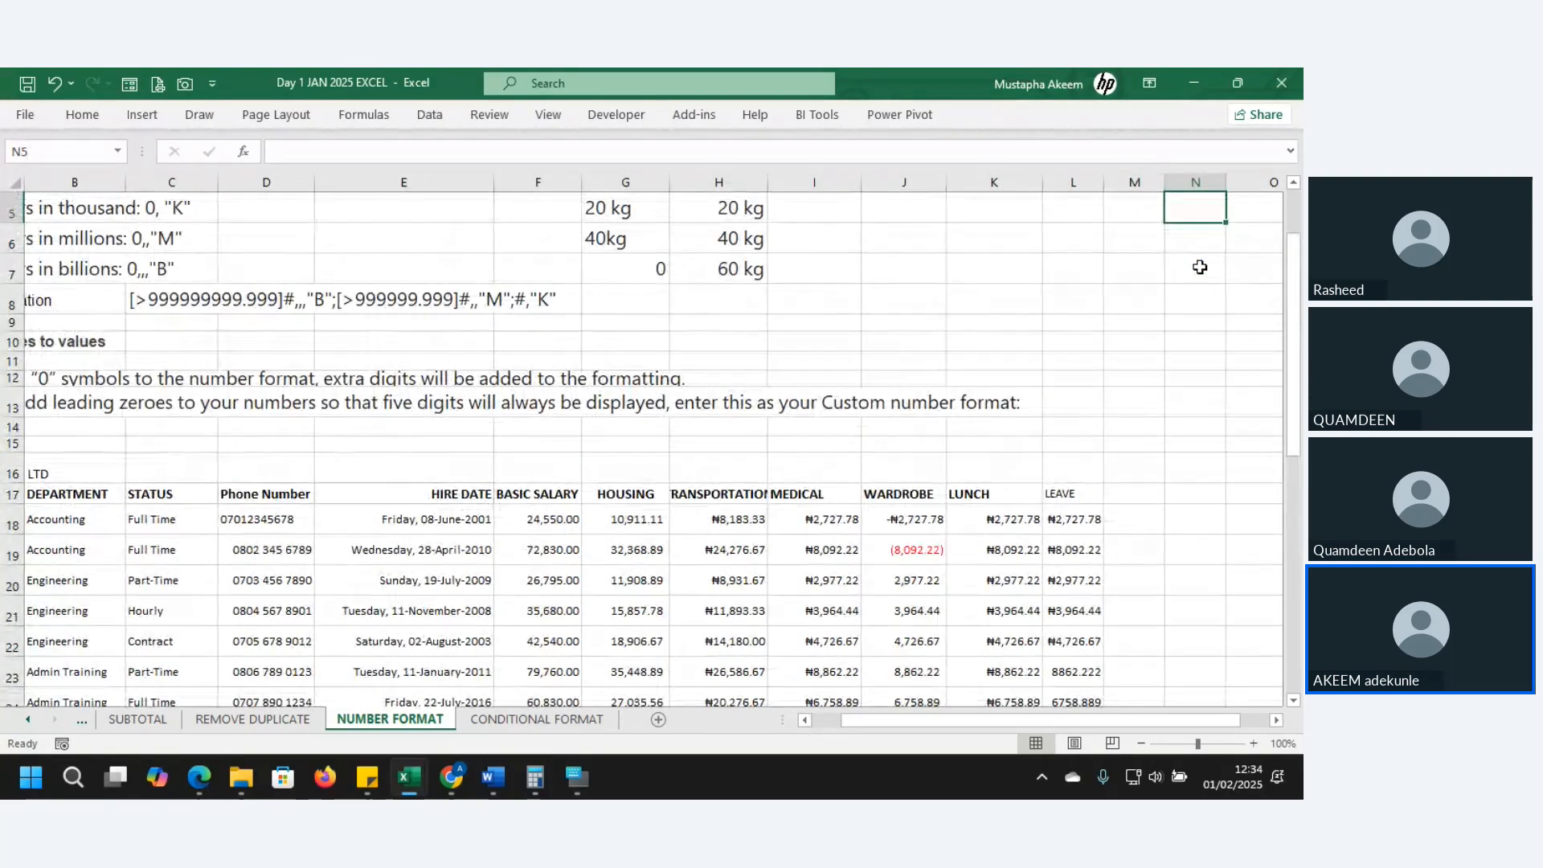
pyautogui.press('pageup')
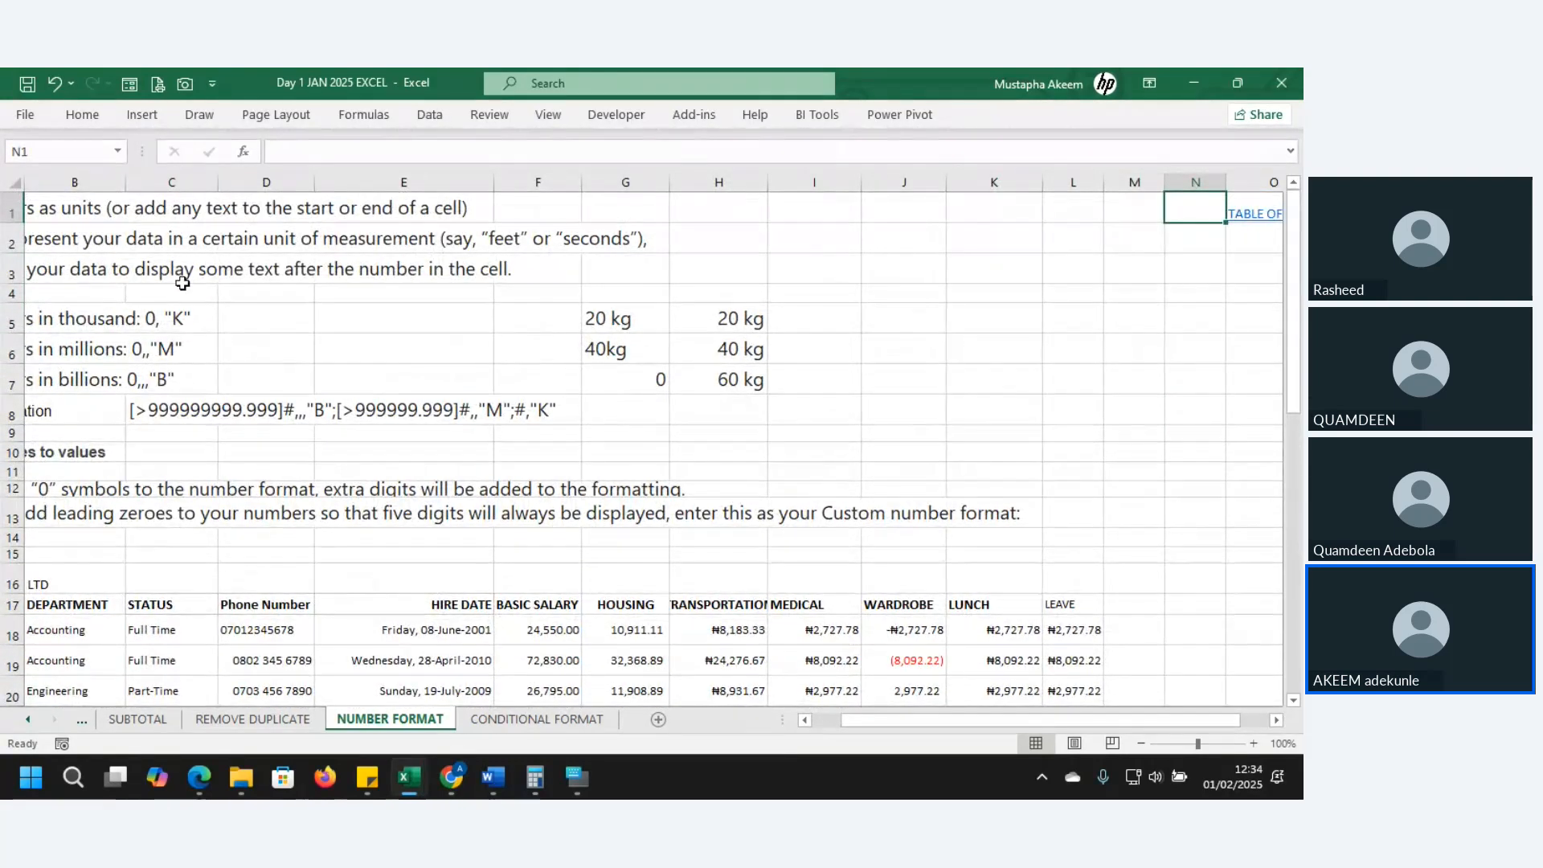
pyautogui.click(242, 354)
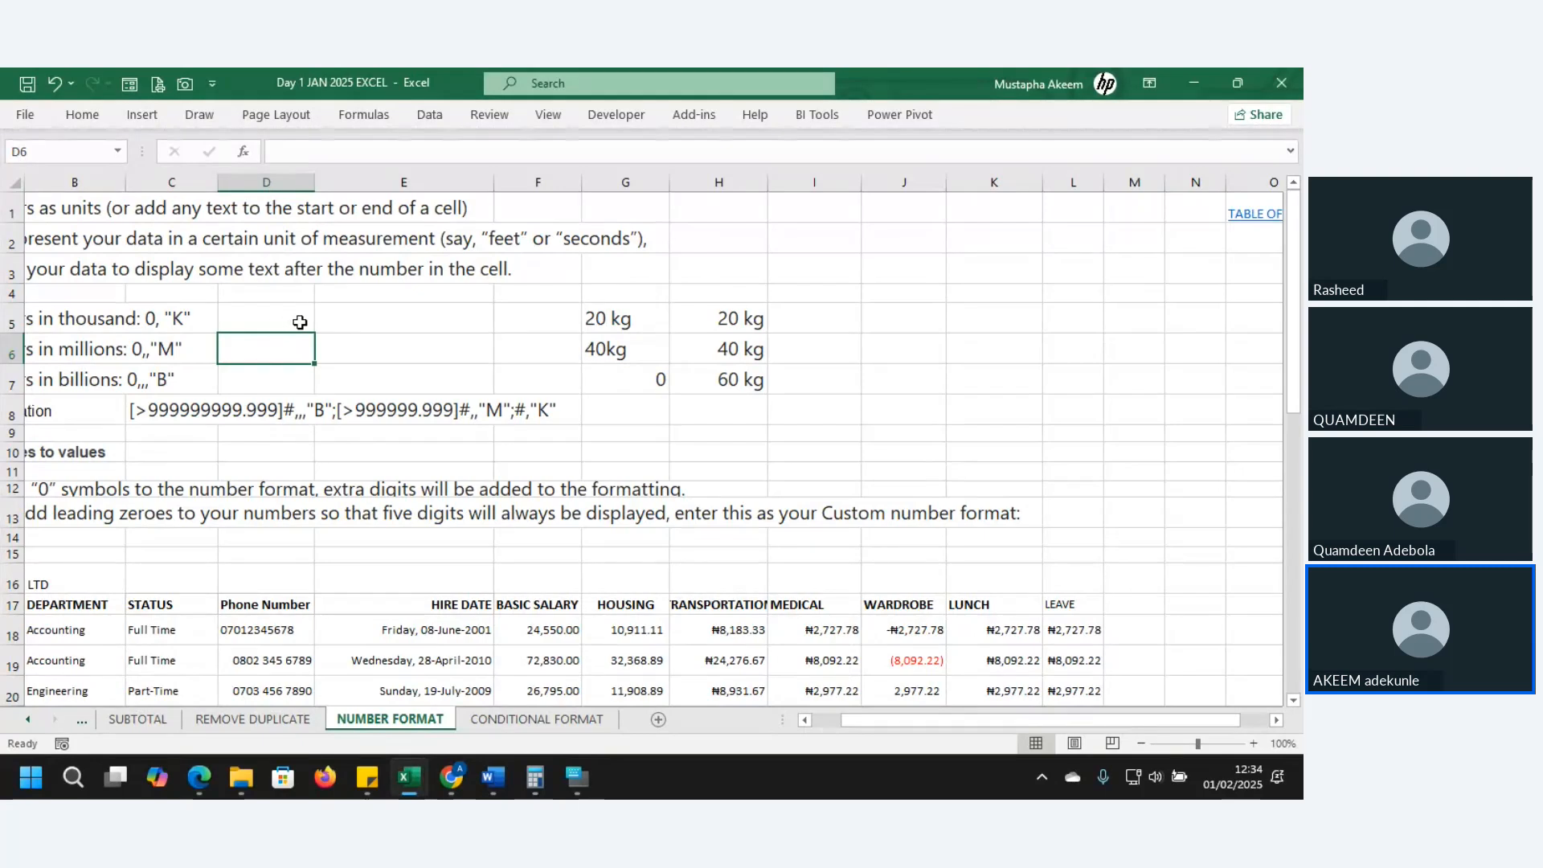
pyautogui.click(367, 319)
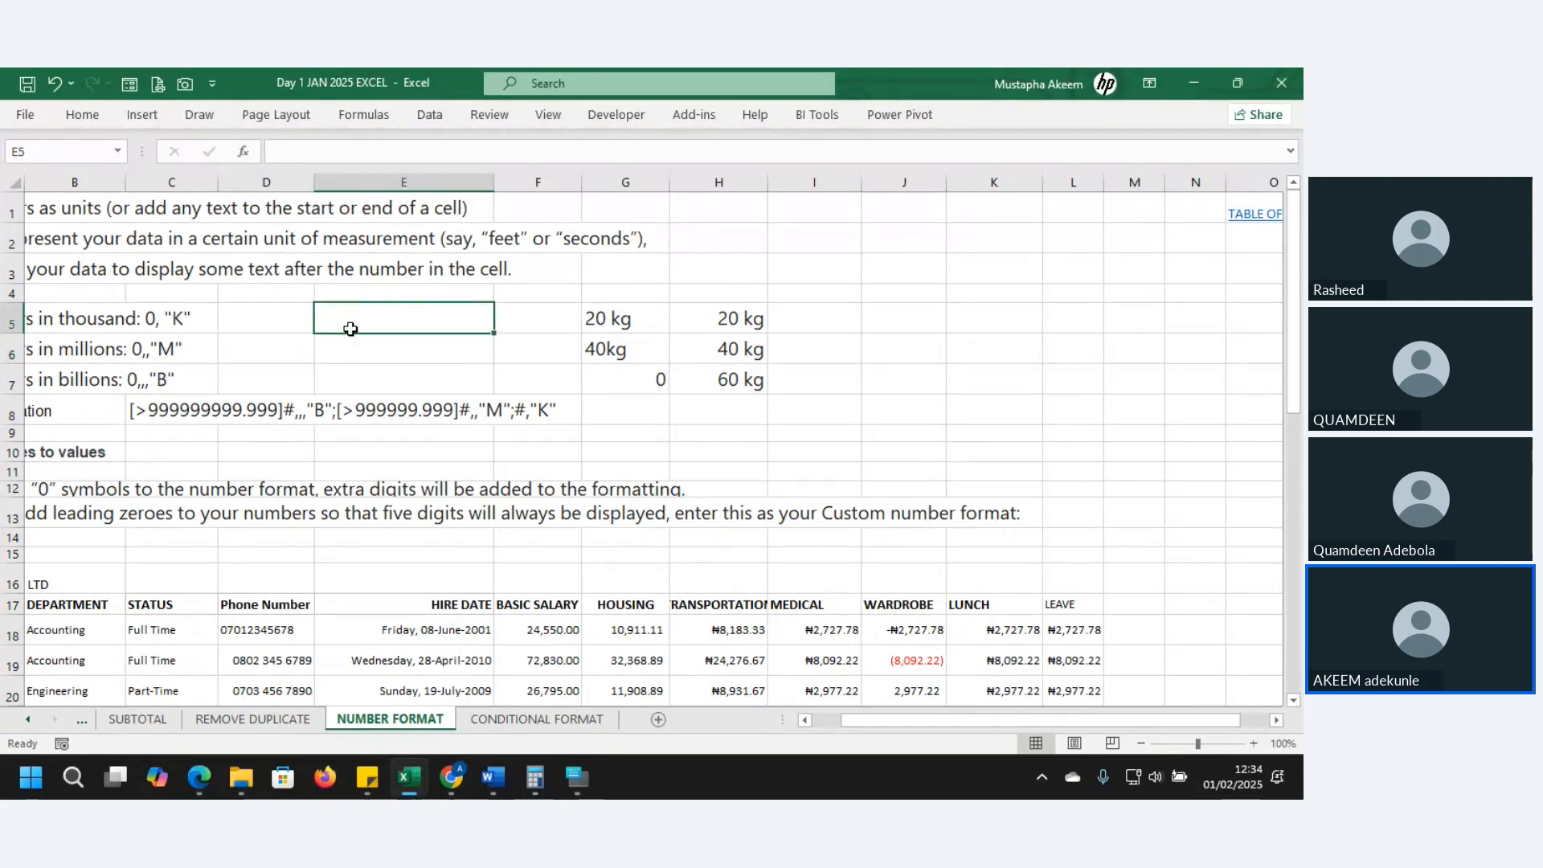
pyautogui.write('12')
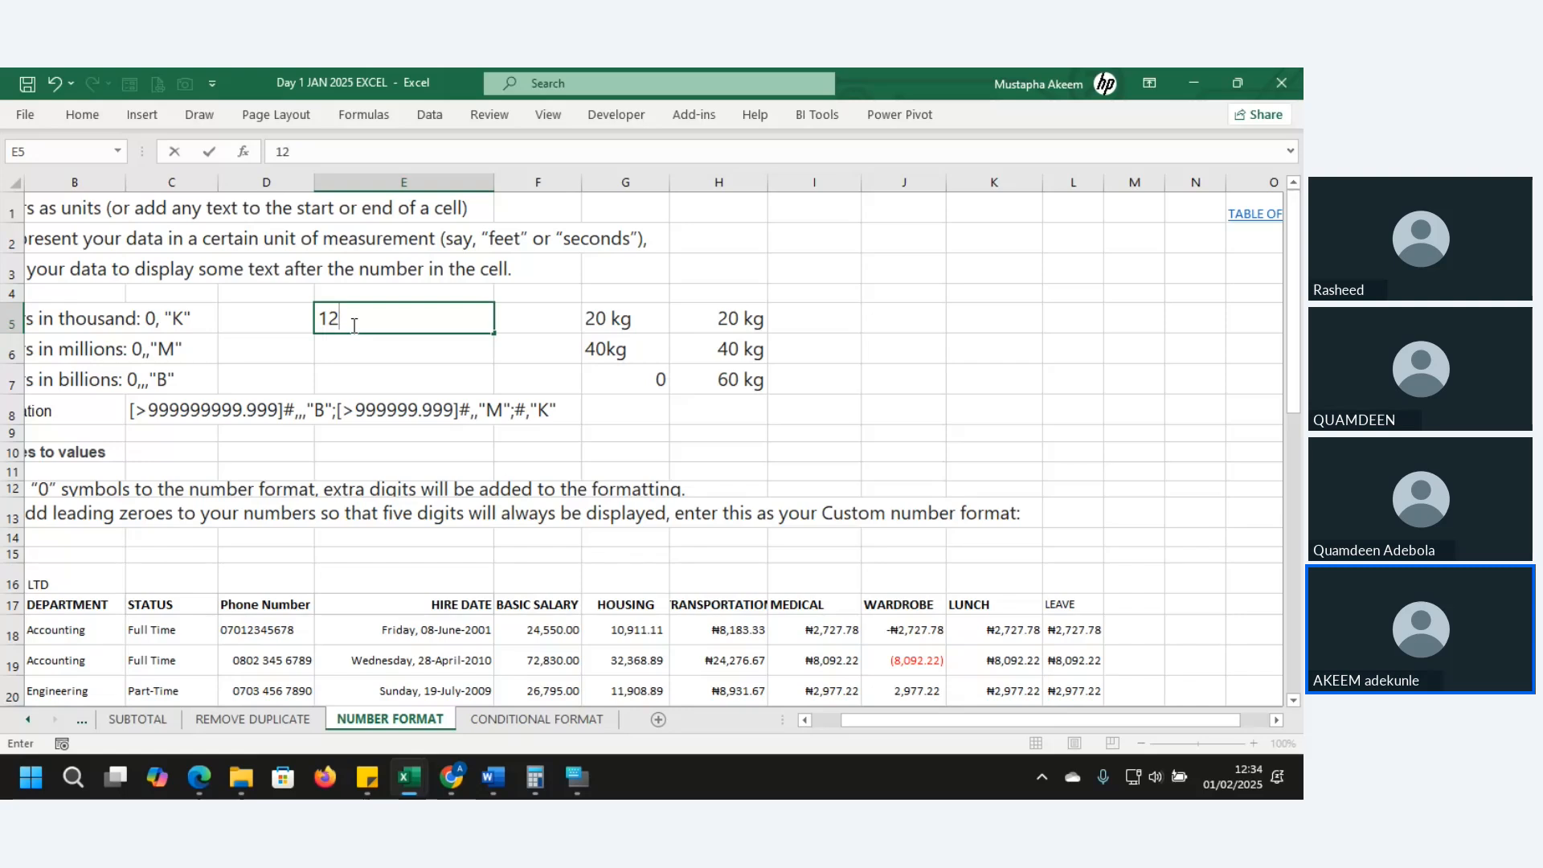
pyautogui.write('9000')
pyautogui.write('0000054')
pyautogui.press('Return')
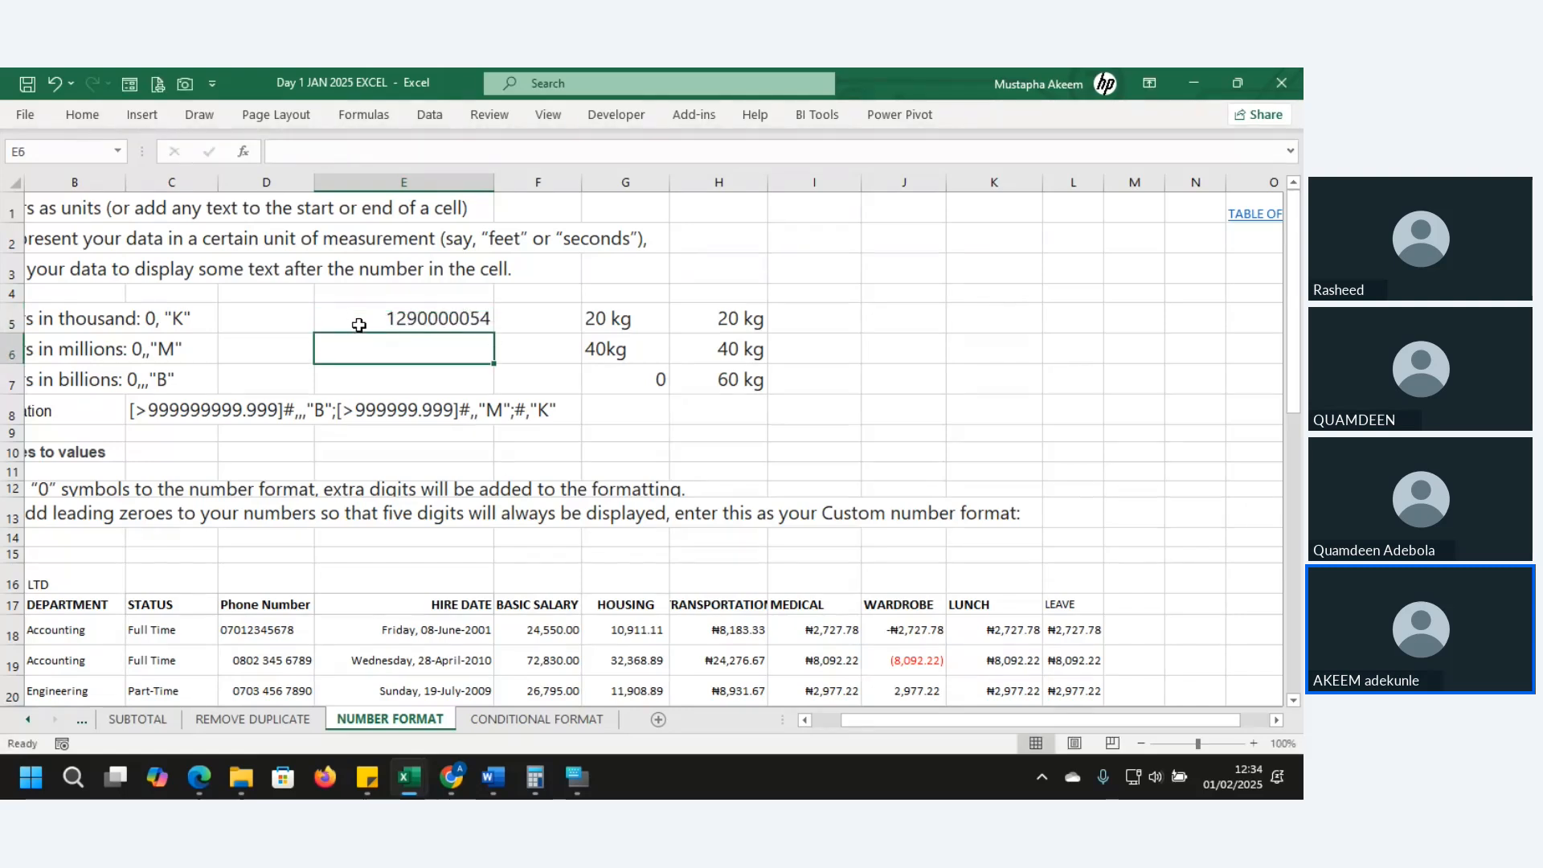
pyautogui.click(405, 319)
pyautogui.hotkey('ctrl', 'shift', '1')
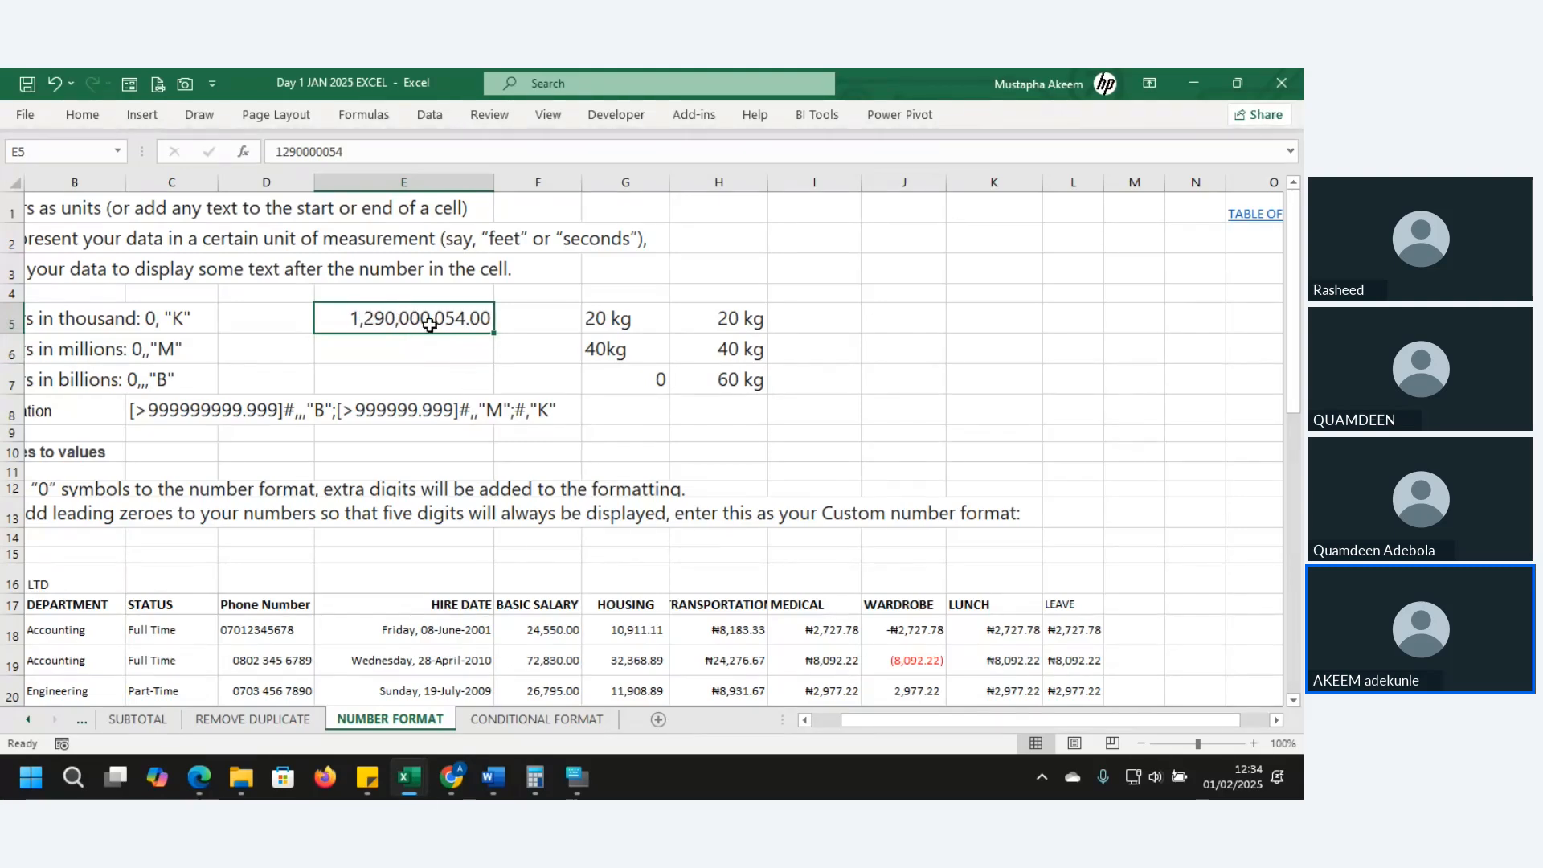
# - Copy the sample number down into E6 and E7 with Ctrl+D
pyautogui.click(401, 352)
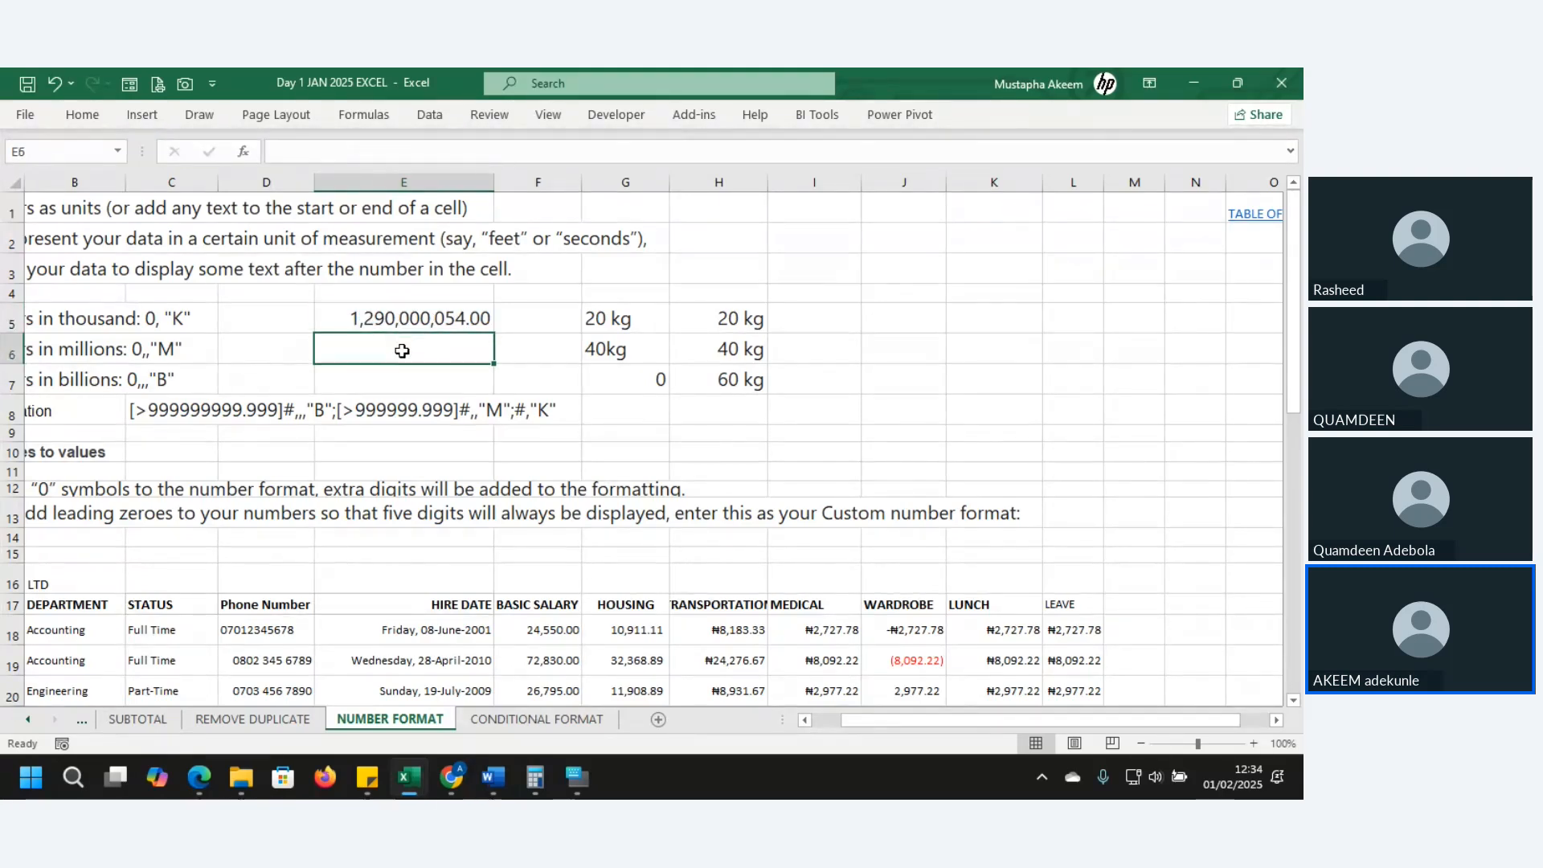
pyautogui.hotkey('ctrl', 'd')
pyautogui.click(399, 379)
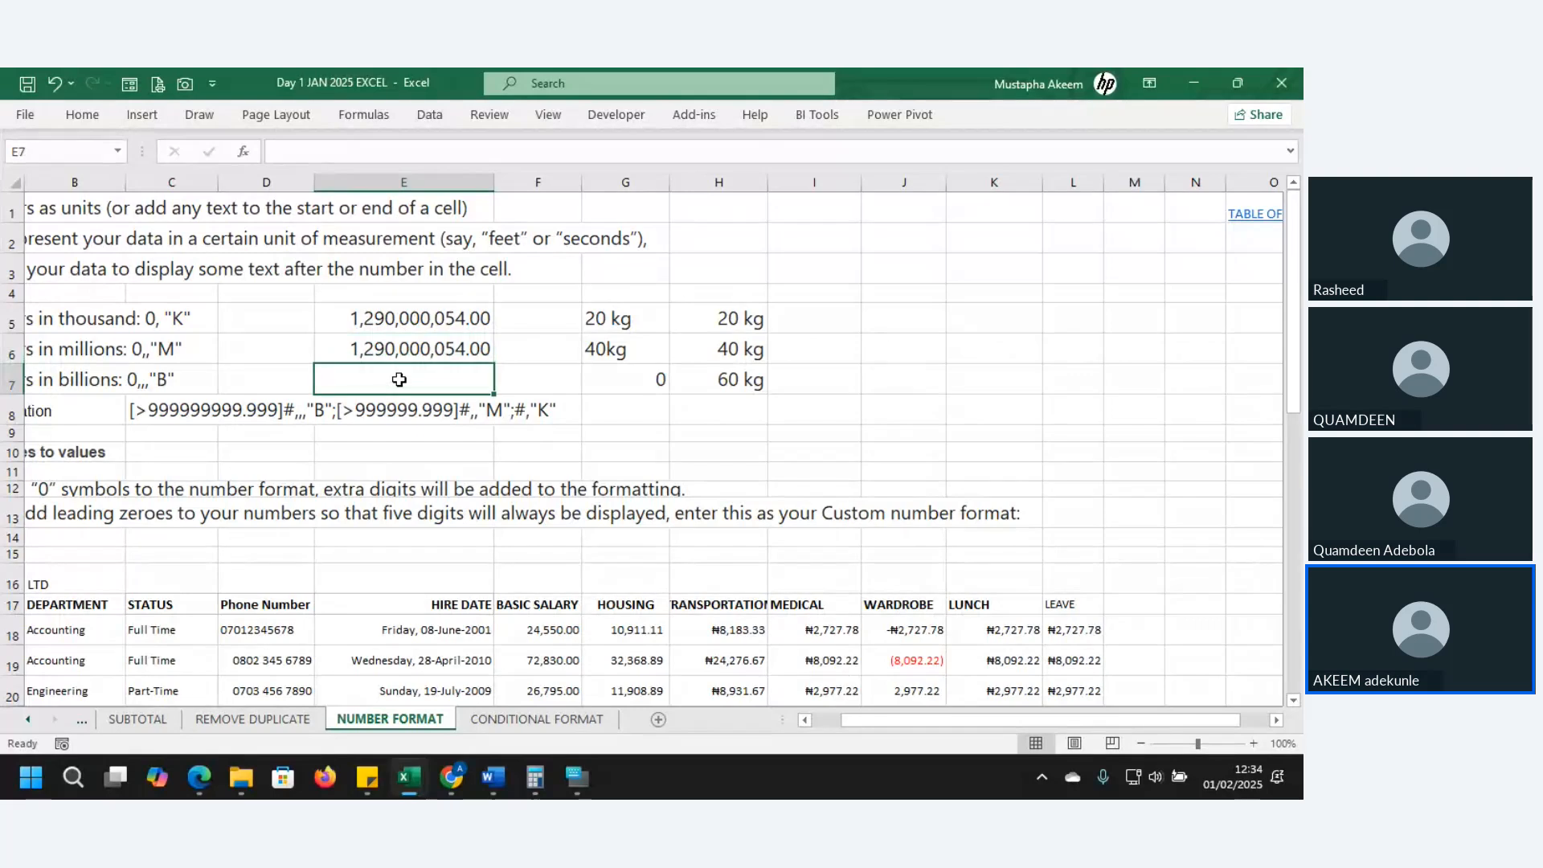
pyautogui.hotkey('ctrl', 'd')
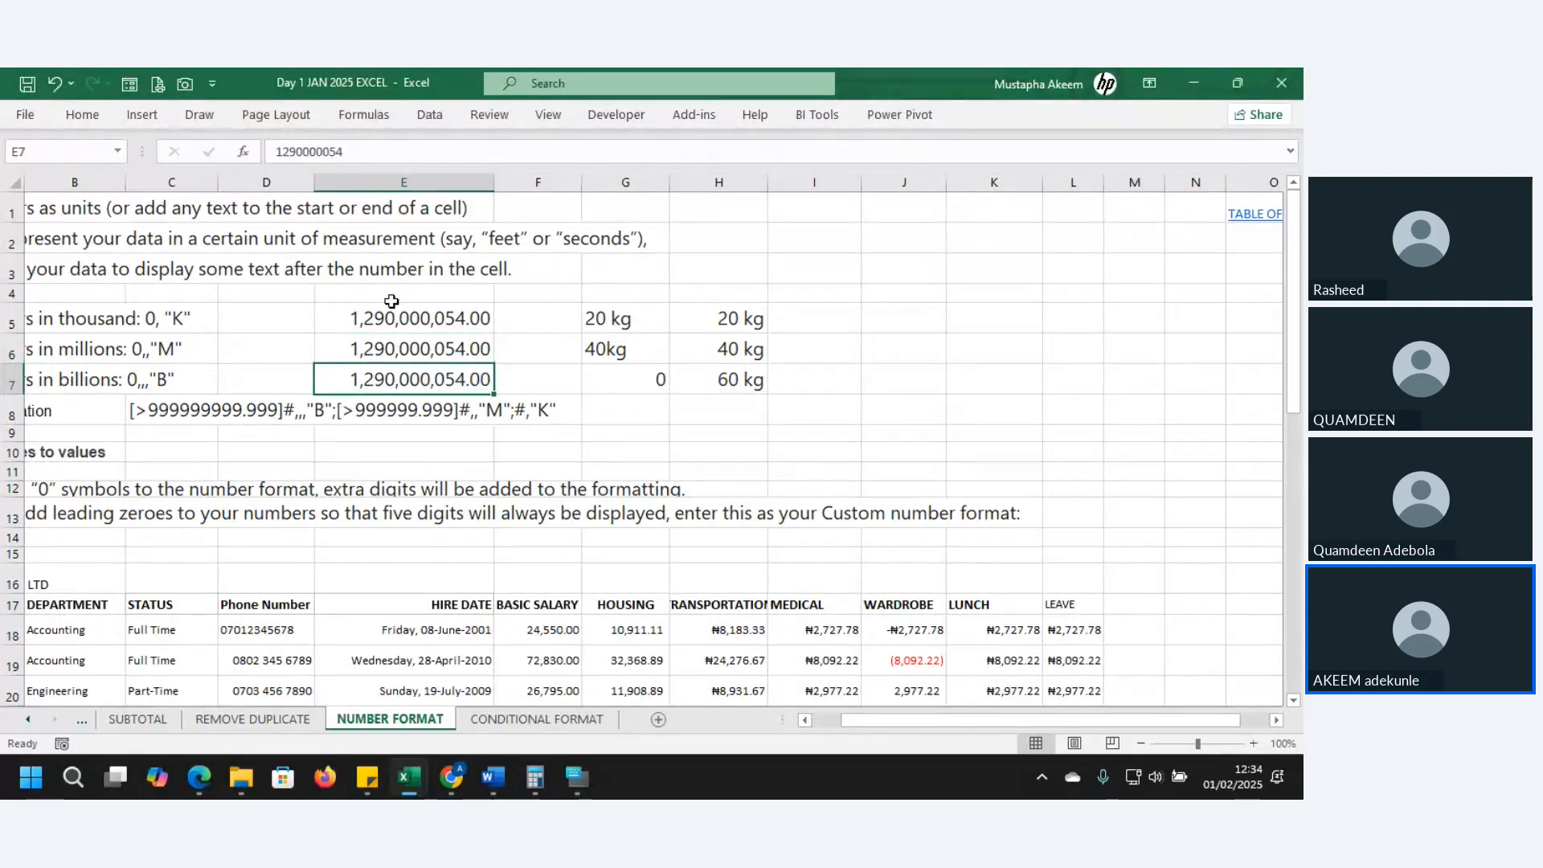
pyautogui.click(394, 307)
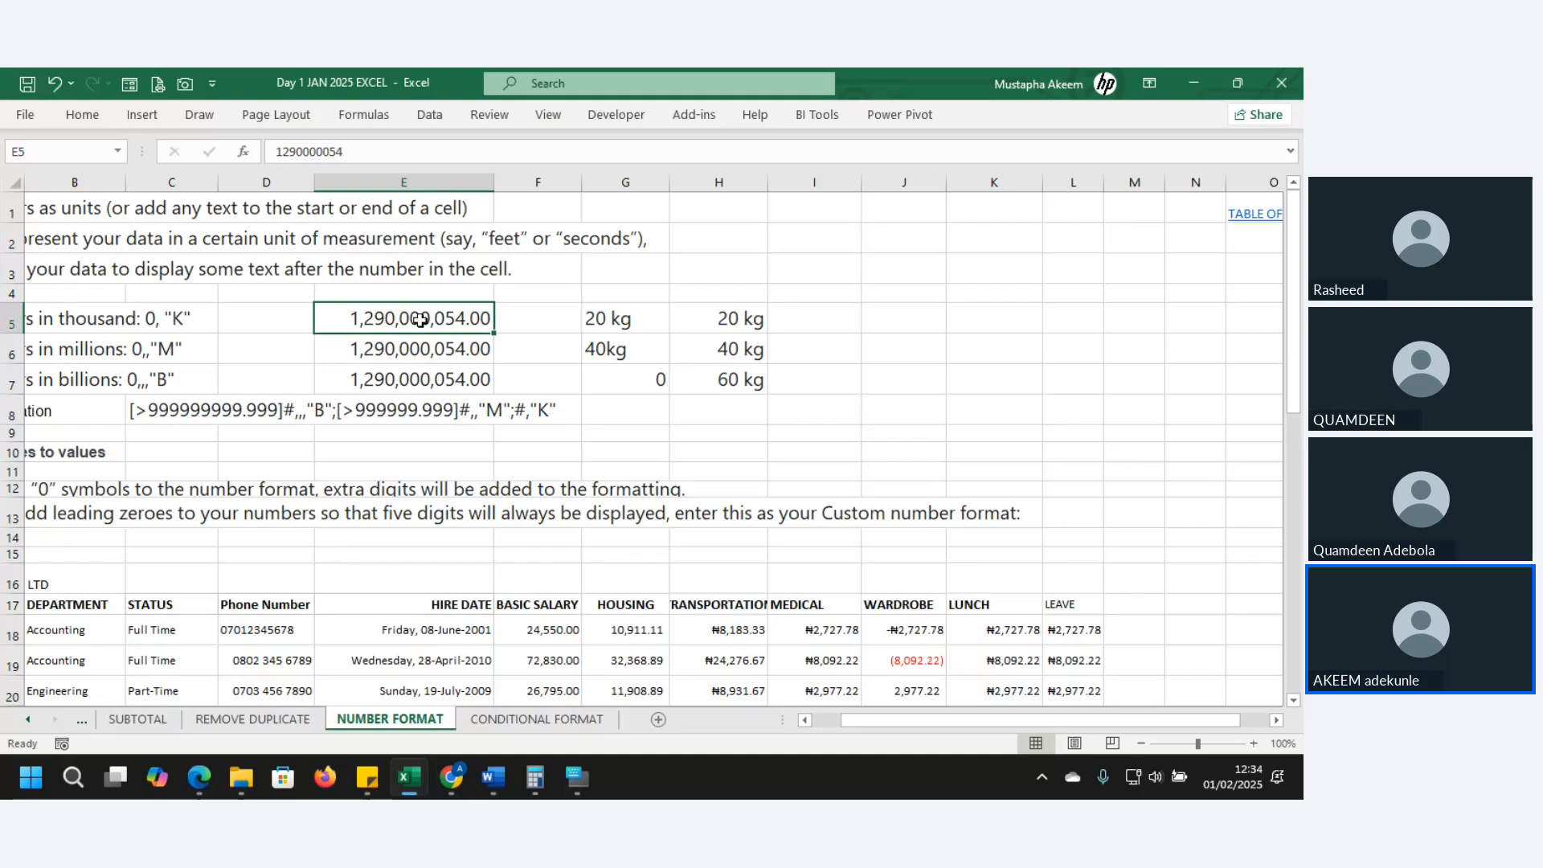
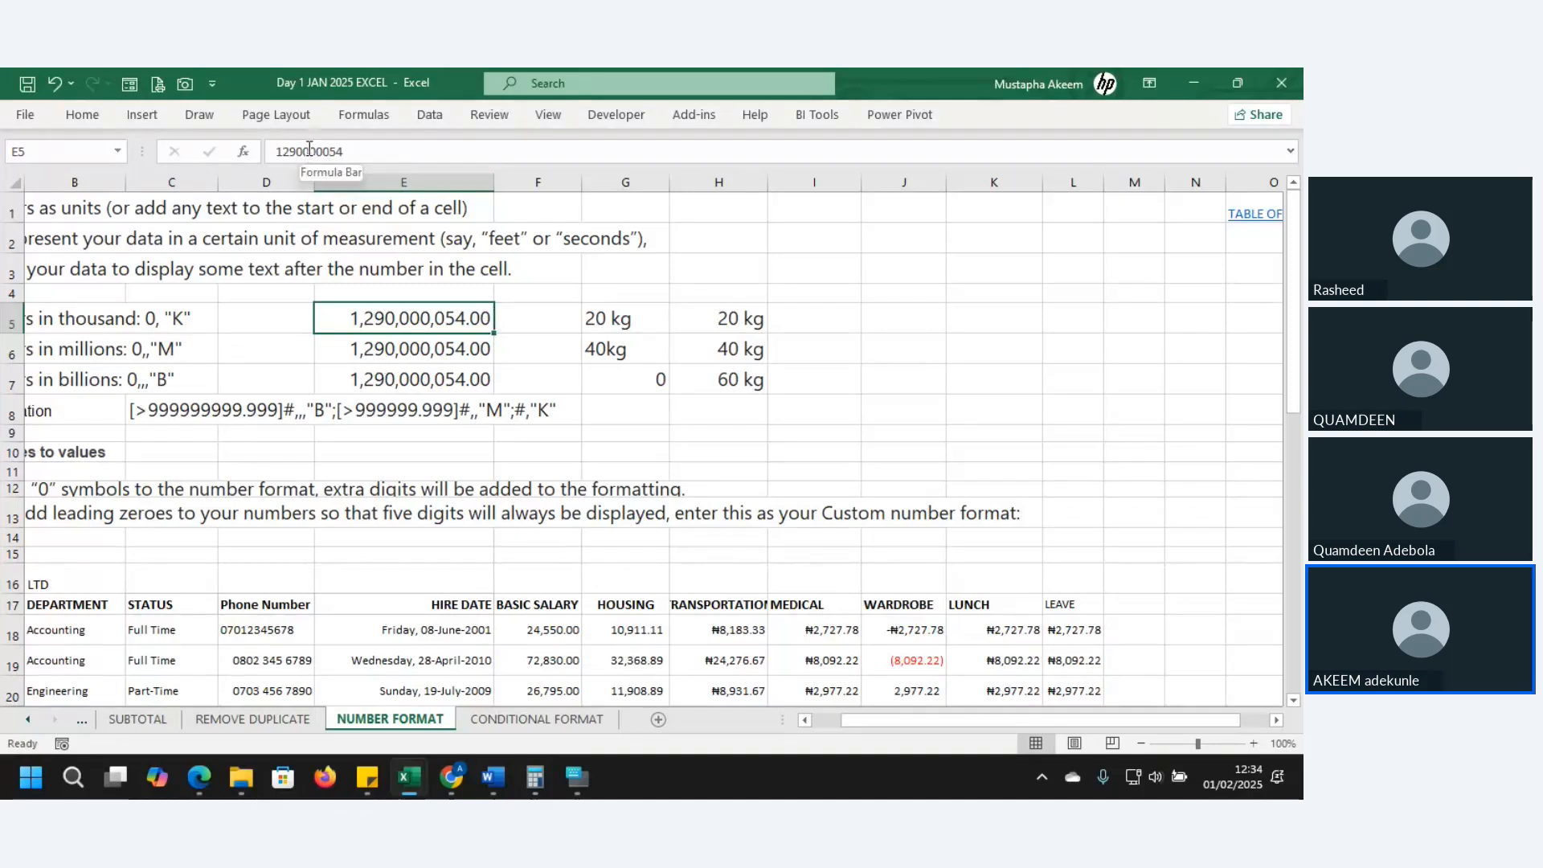
# - Cut E5's sample value down to 129008
pyautogui.moveTo(308, 149); pyautogui.dragTo(354, 151)
pyautogui.press('Delete')
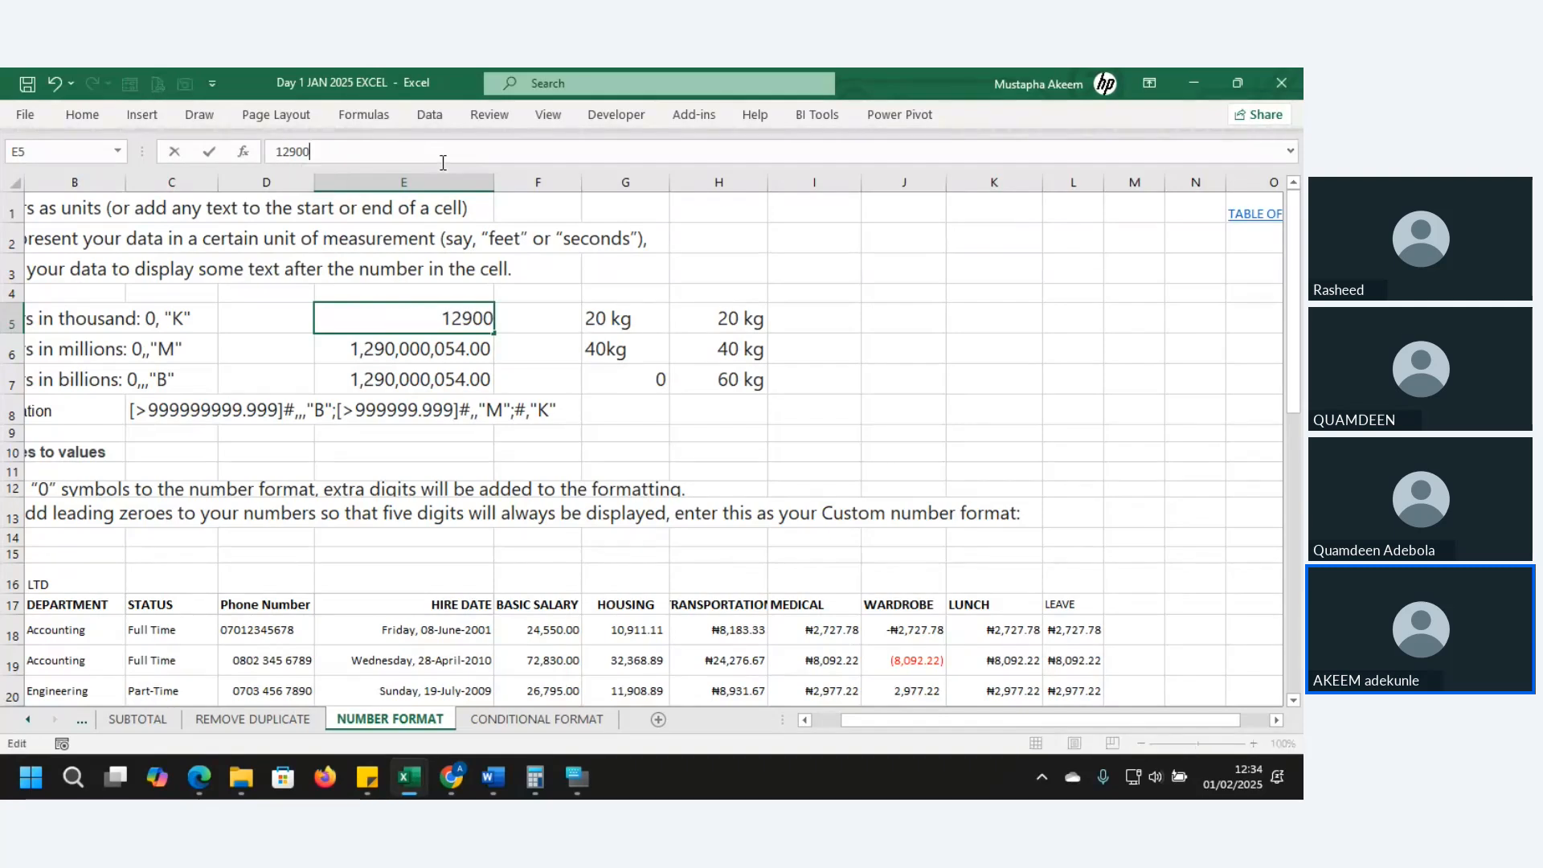
pyautogui.write('8')
pyautogui.press('Return')
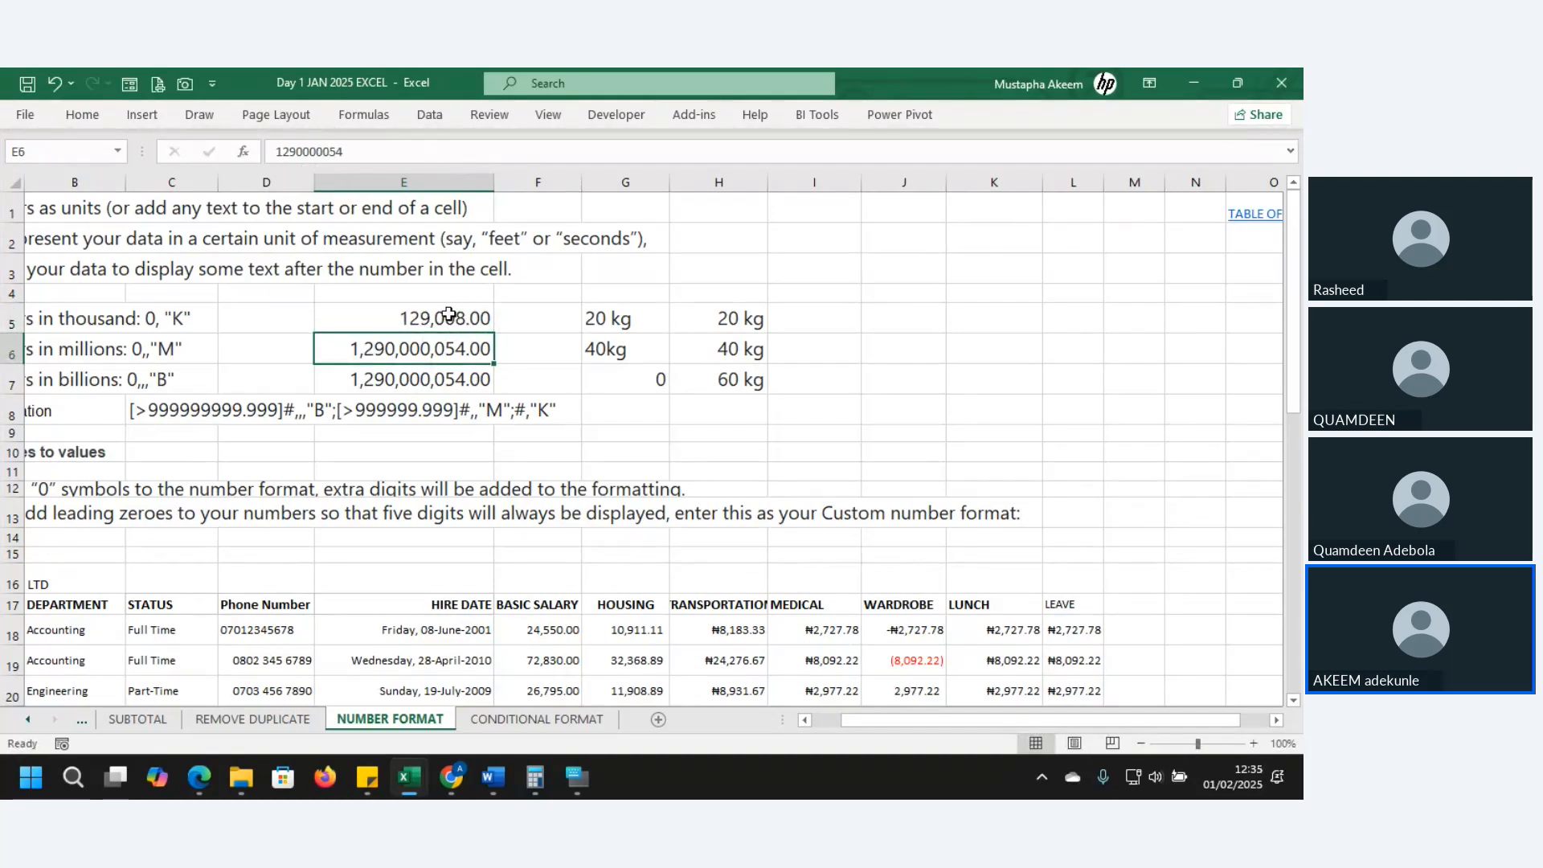
# - Drop the last digit of E6 so it holds 129,000,005, then return to E5
pyautogui.click(341, 151)
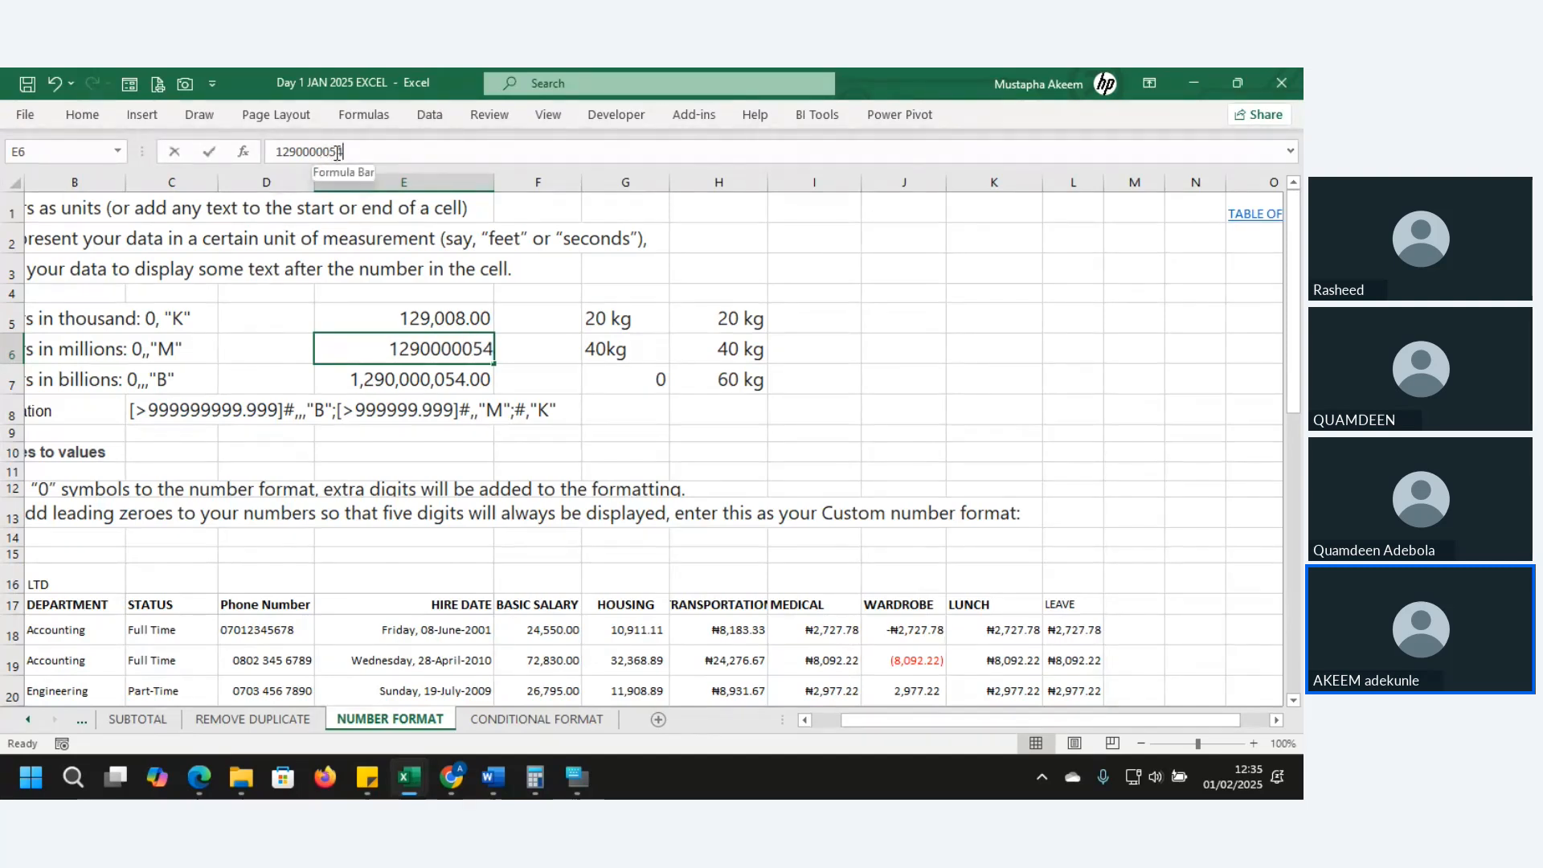
pyautogui.press('BackSpace')
pyautogui.press('Return')
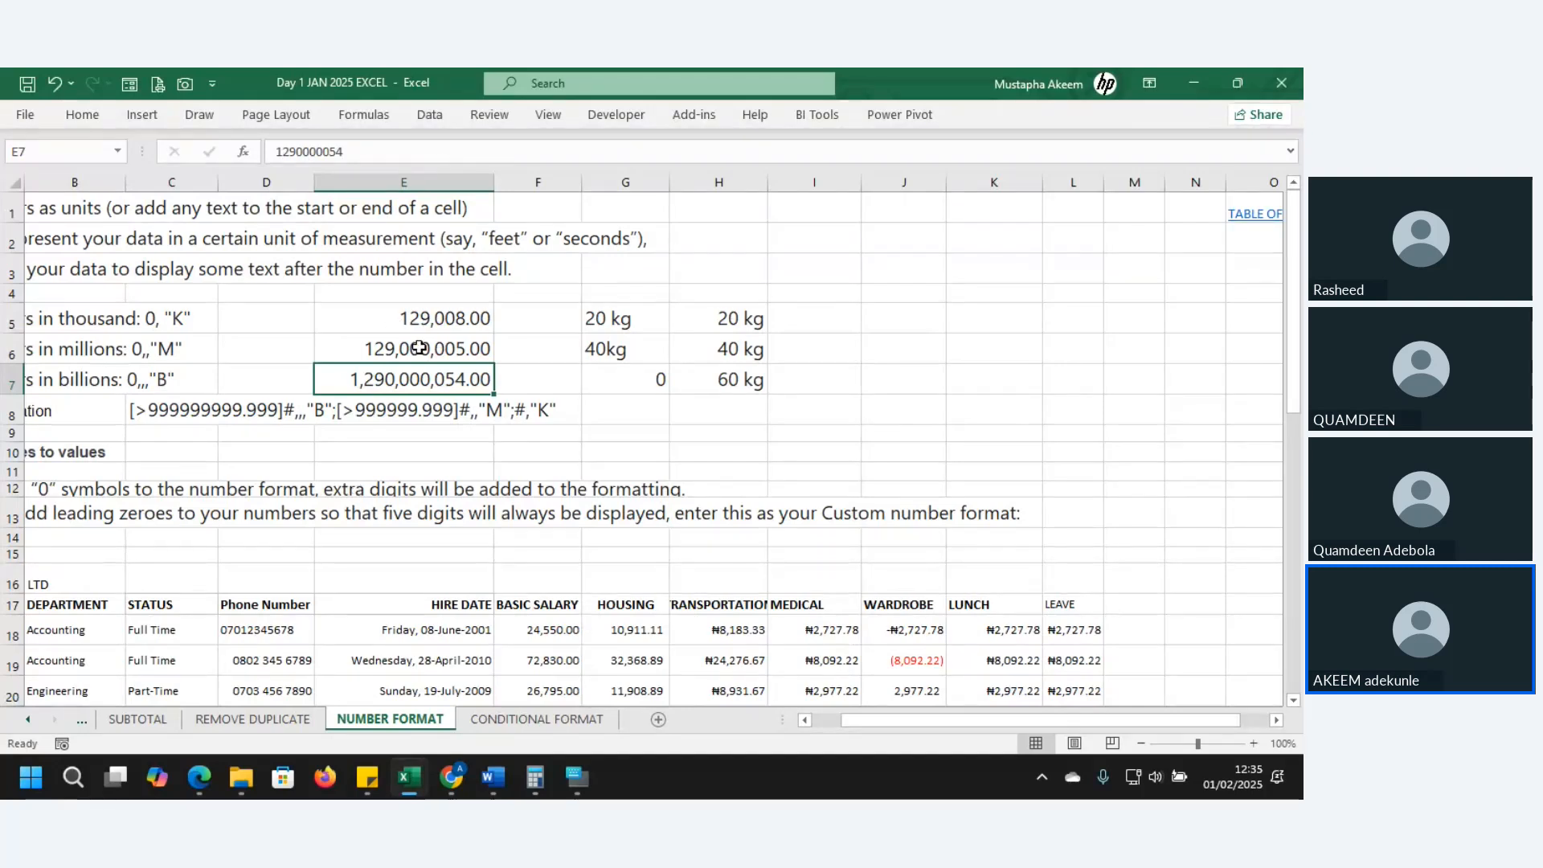
pyautogui.click(422, 320)
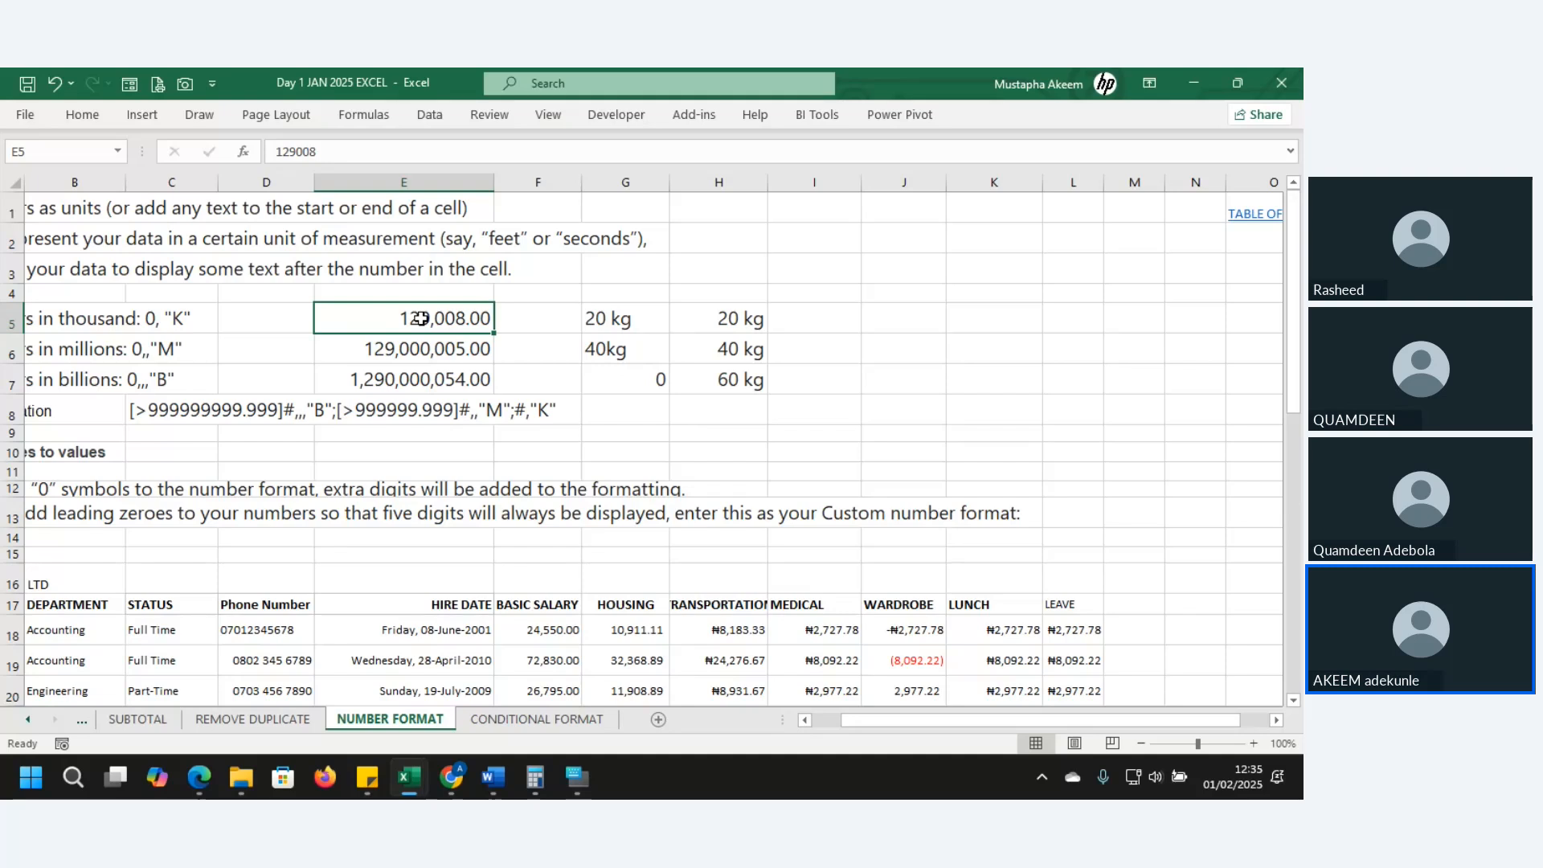
# - Give E5 the custom format 0,"K" so it displays 129 K
pyautogui.hotkey('ctrl', '1')
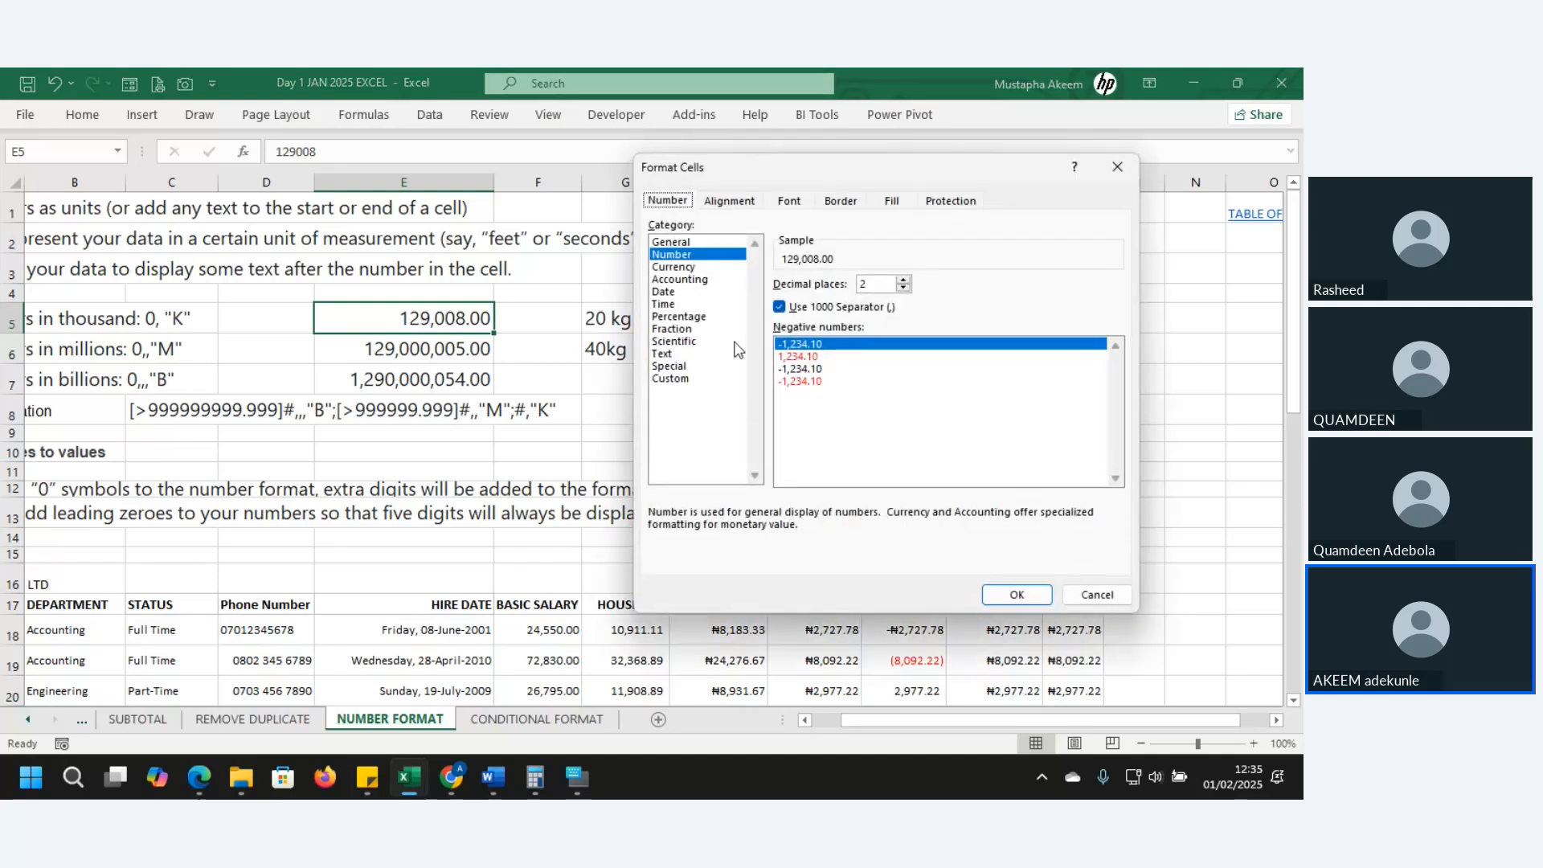
pyautogui.click(667, 380)
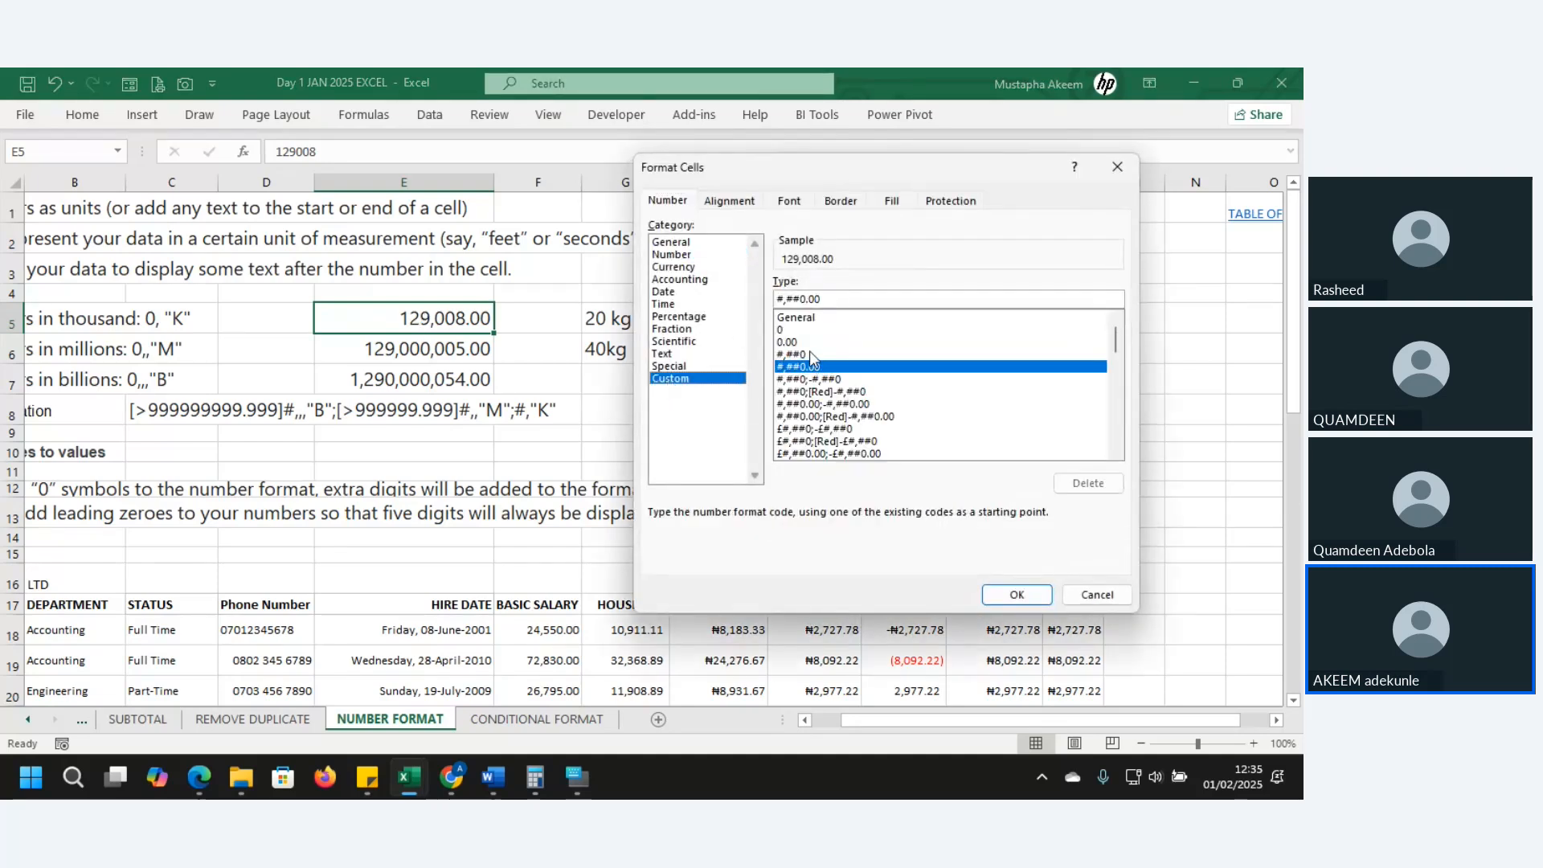
pyautogui.click(783, 330)
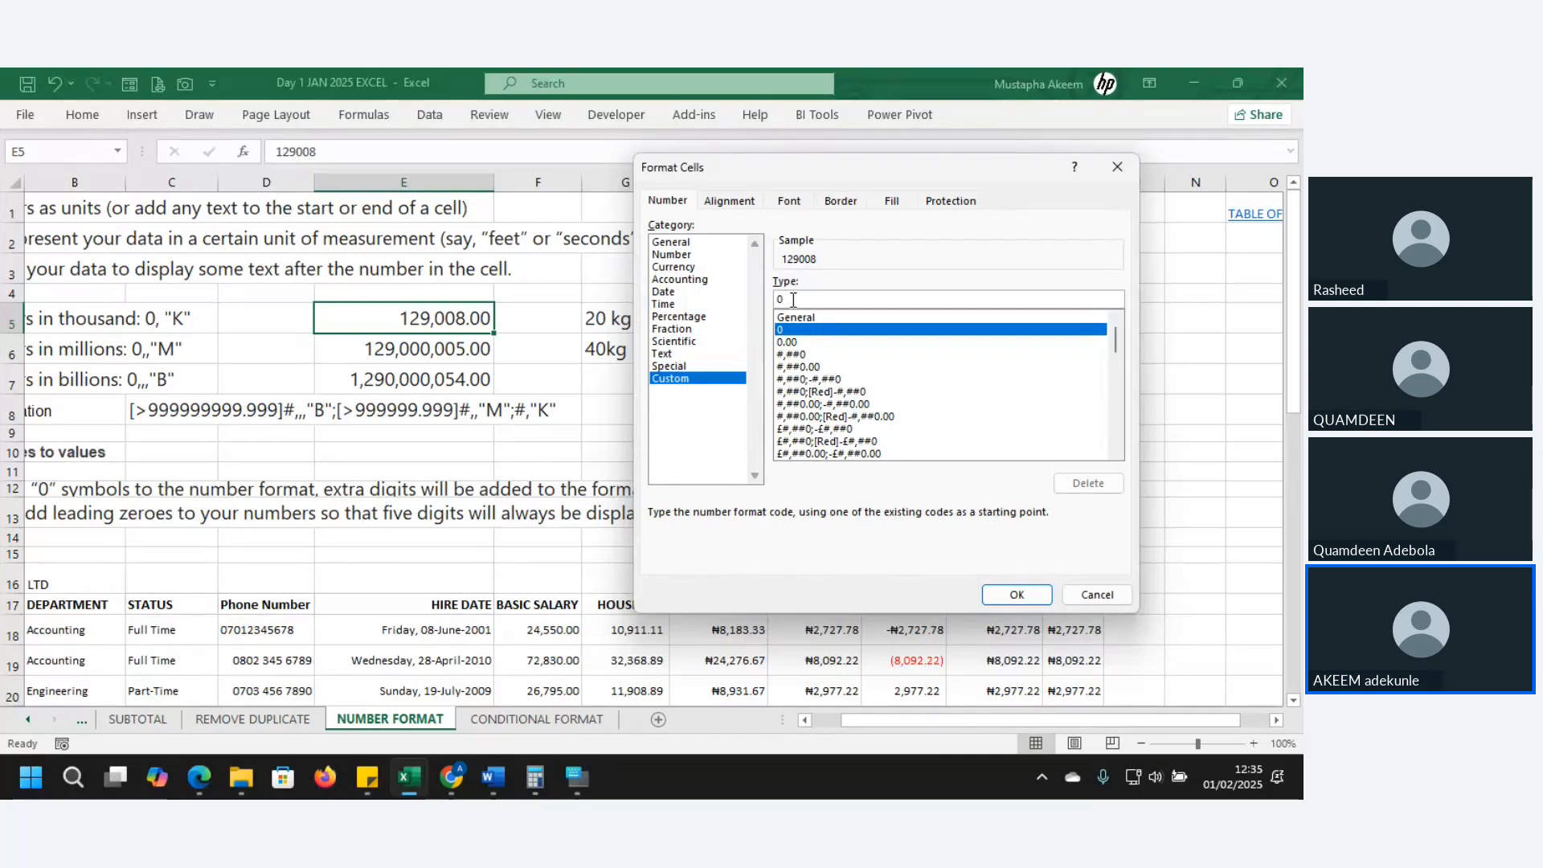
pyautogui.write(',')
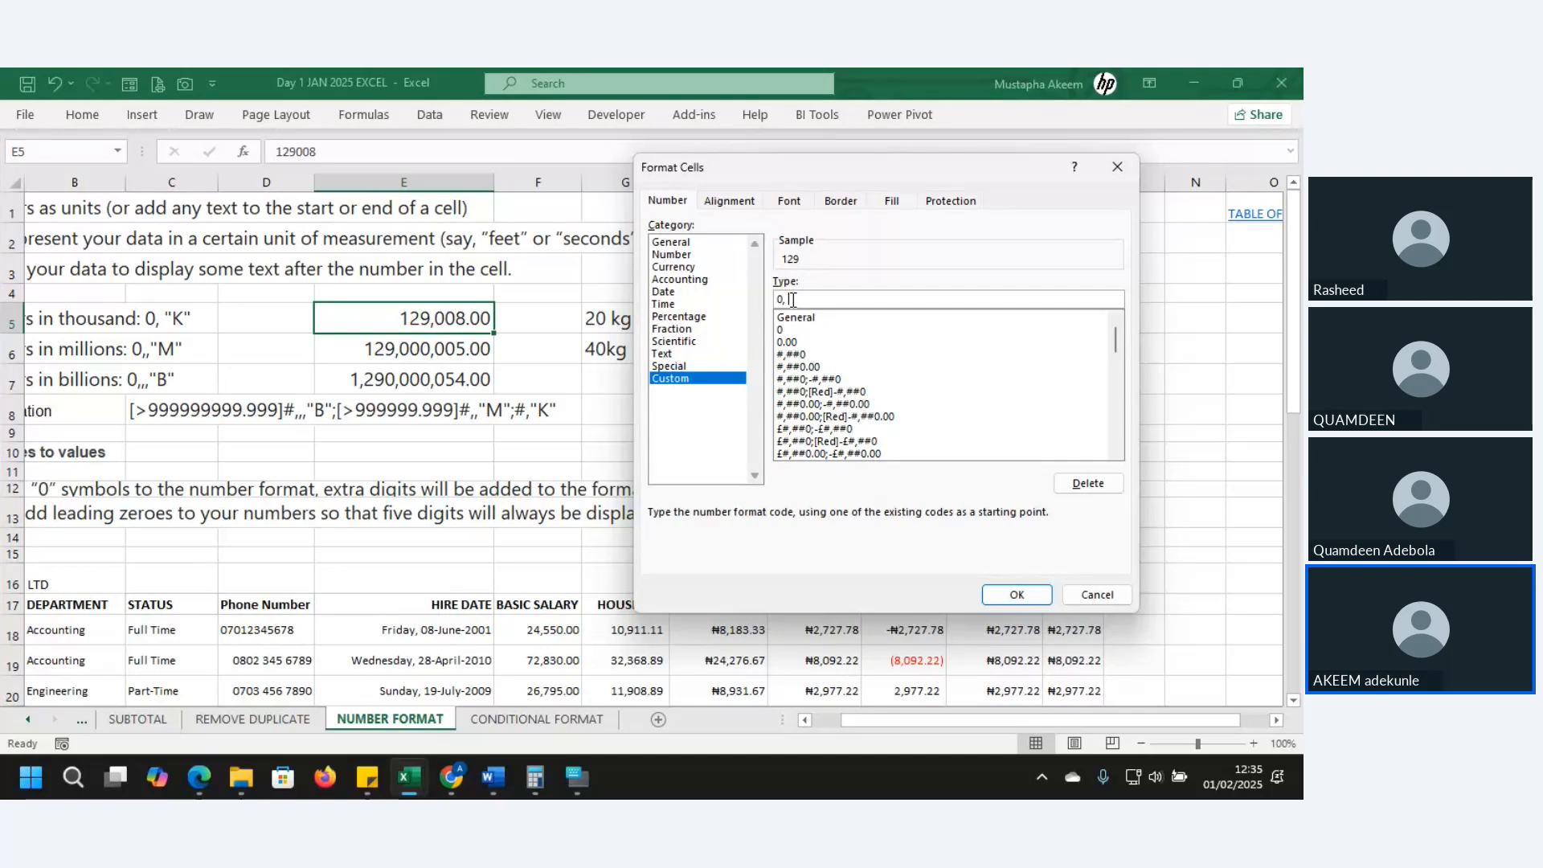
pyautogui.press('BackSpace')
pyautogui.write(',,')
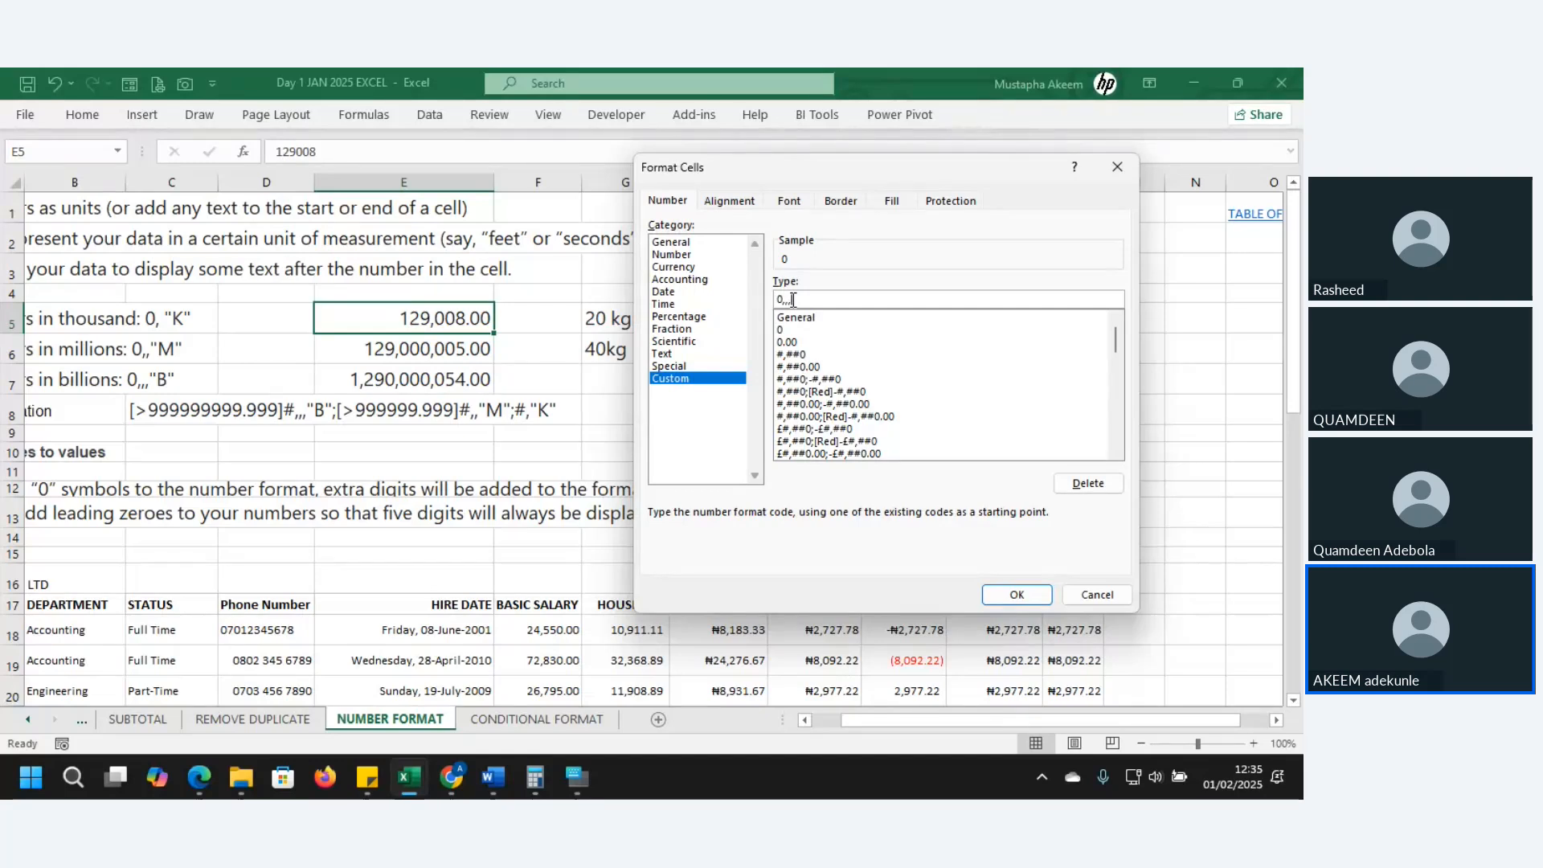
pyautogui.press('BackSpace')
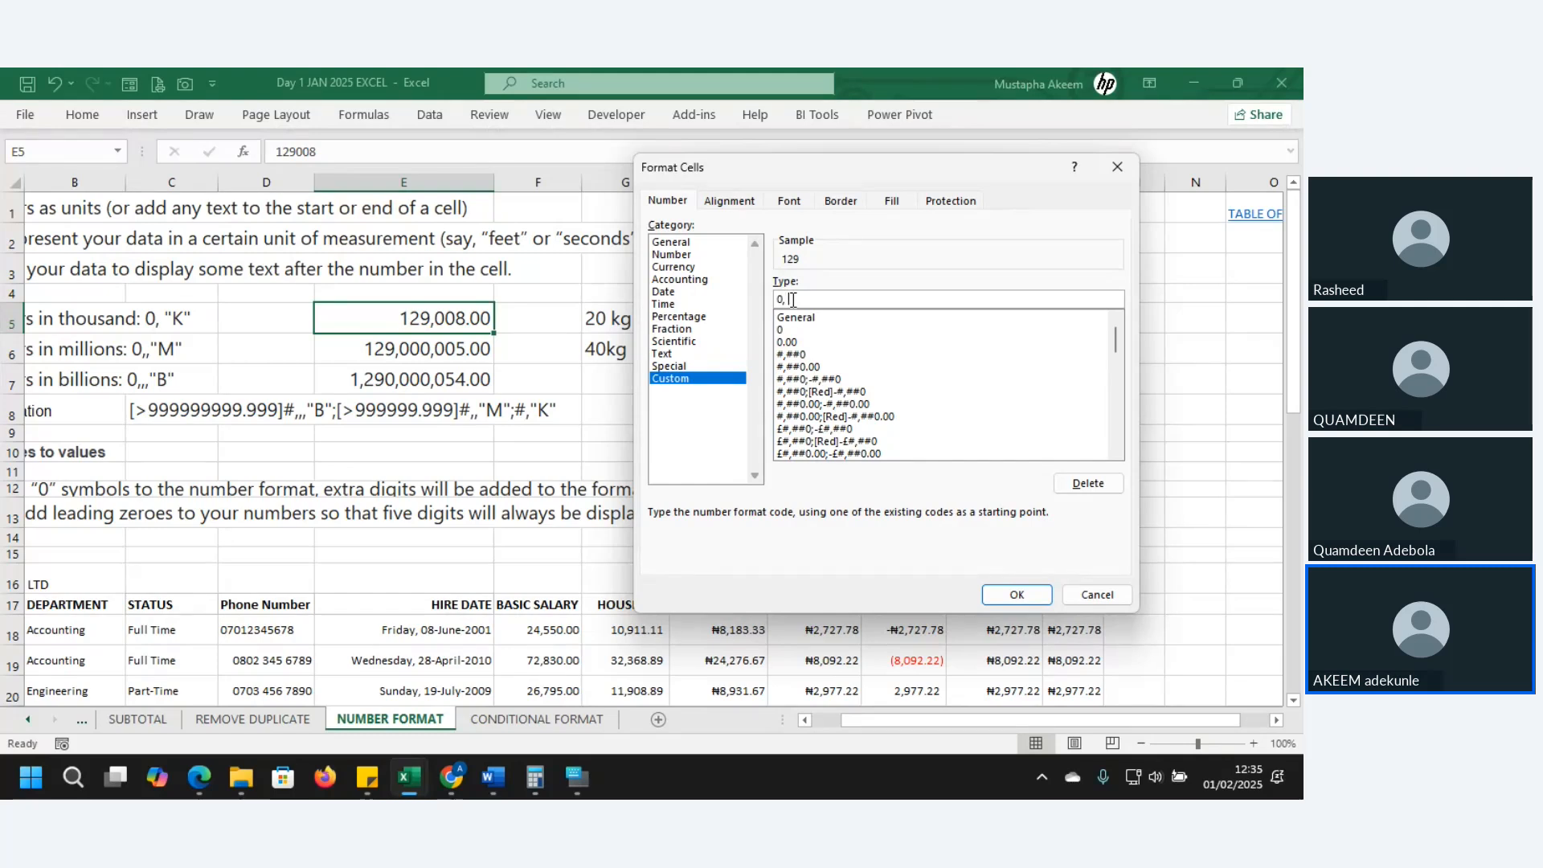
pyautogui.write('"K"')
pyautogui.click(1010, 597)
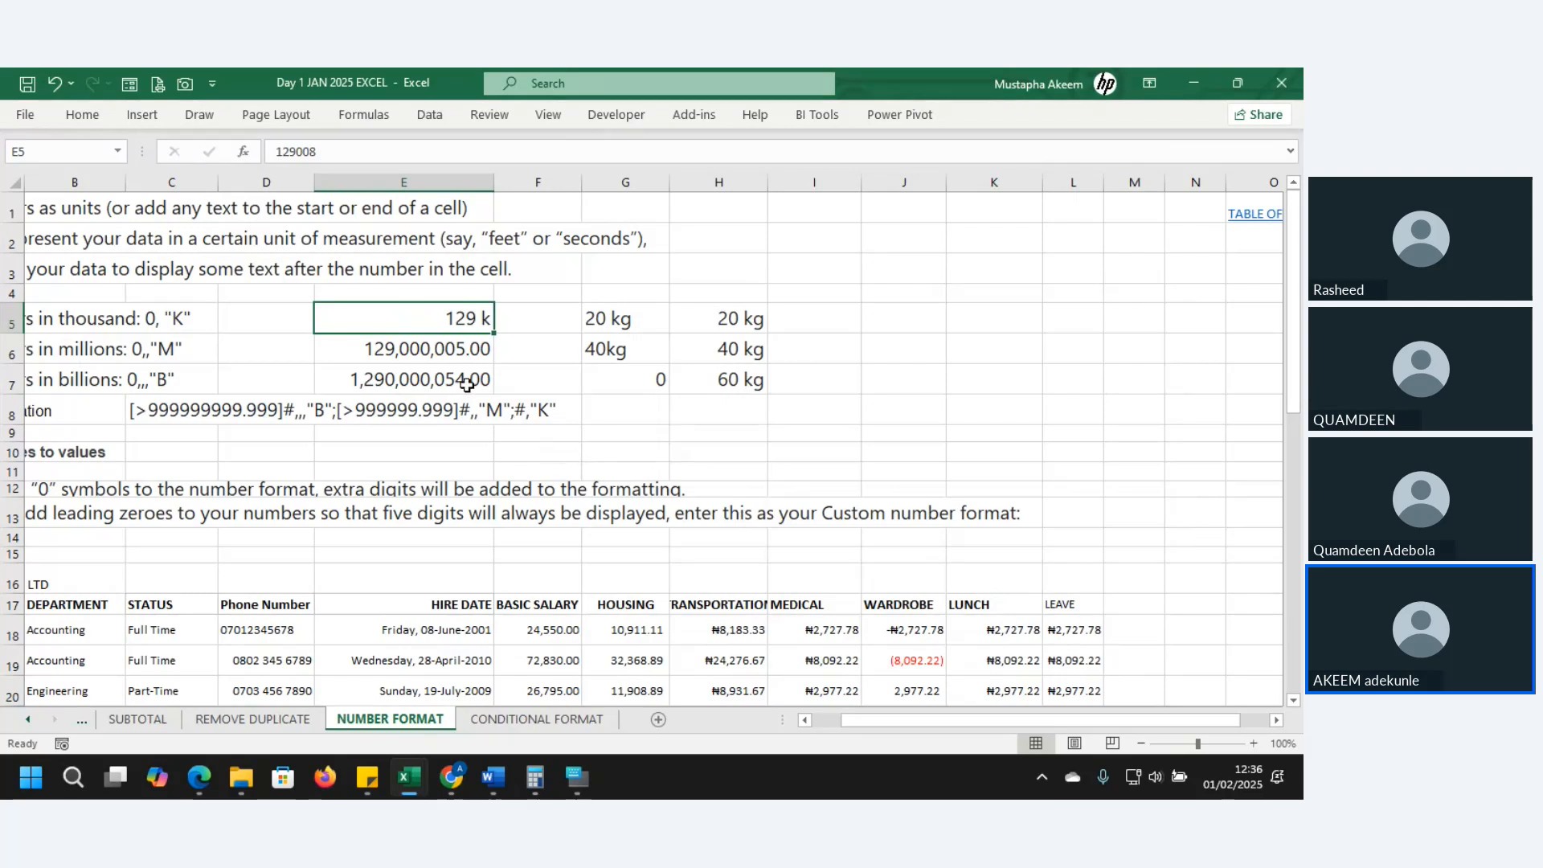
# - Apply the custom format 0,,"m" to E6 so it shows 129m
pyautogui.click(444, 354)
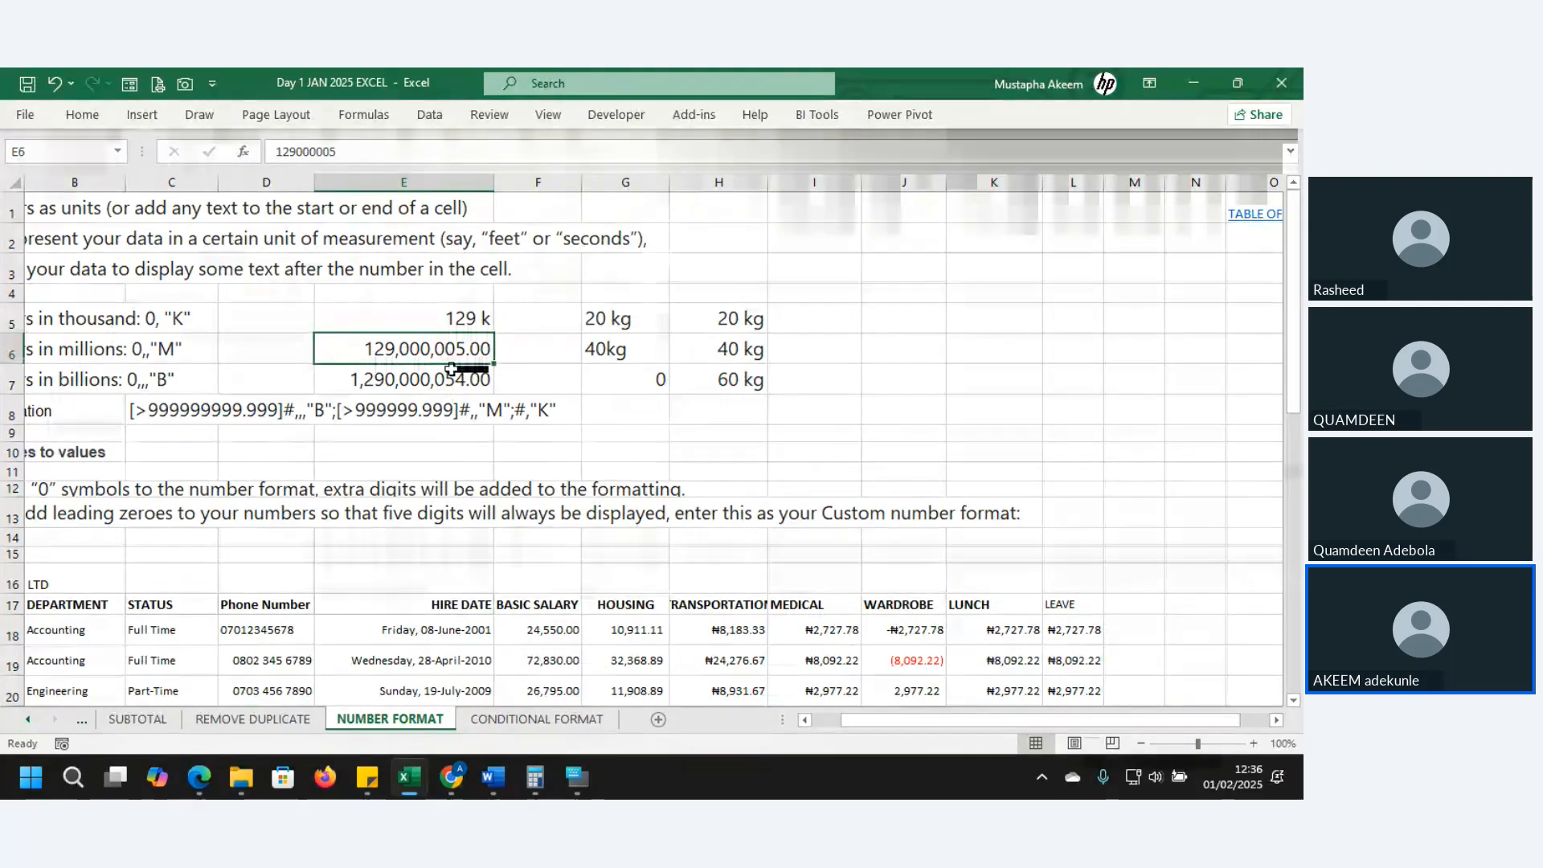
pyautogui.hotkey('ctrl', '1')
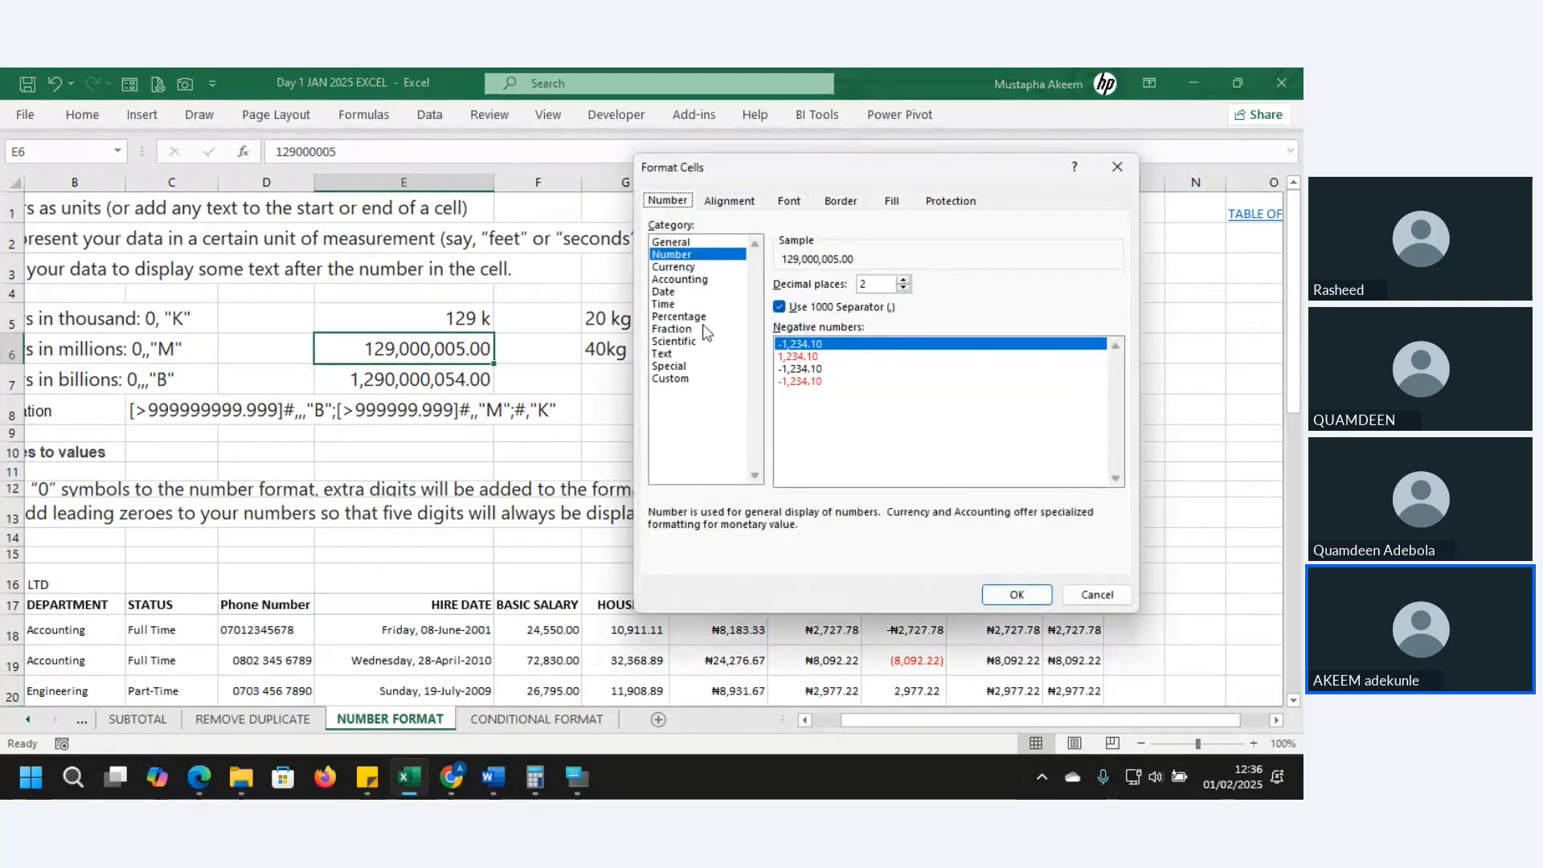
pyautogui.click(670, 379)
pyautogui.click(783, 328)
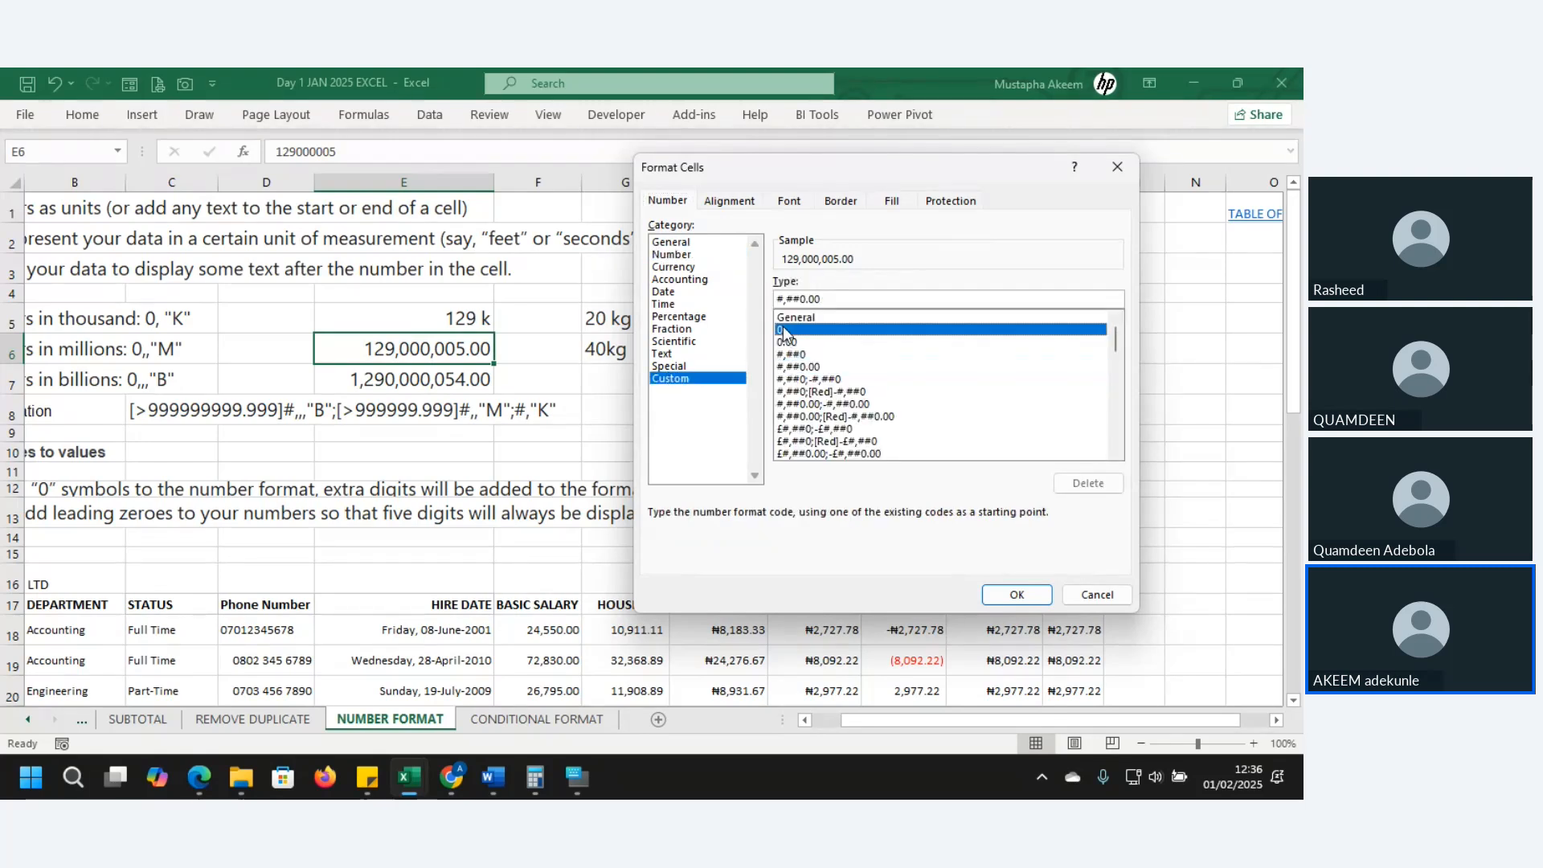
pyautogui.click(815, 300)
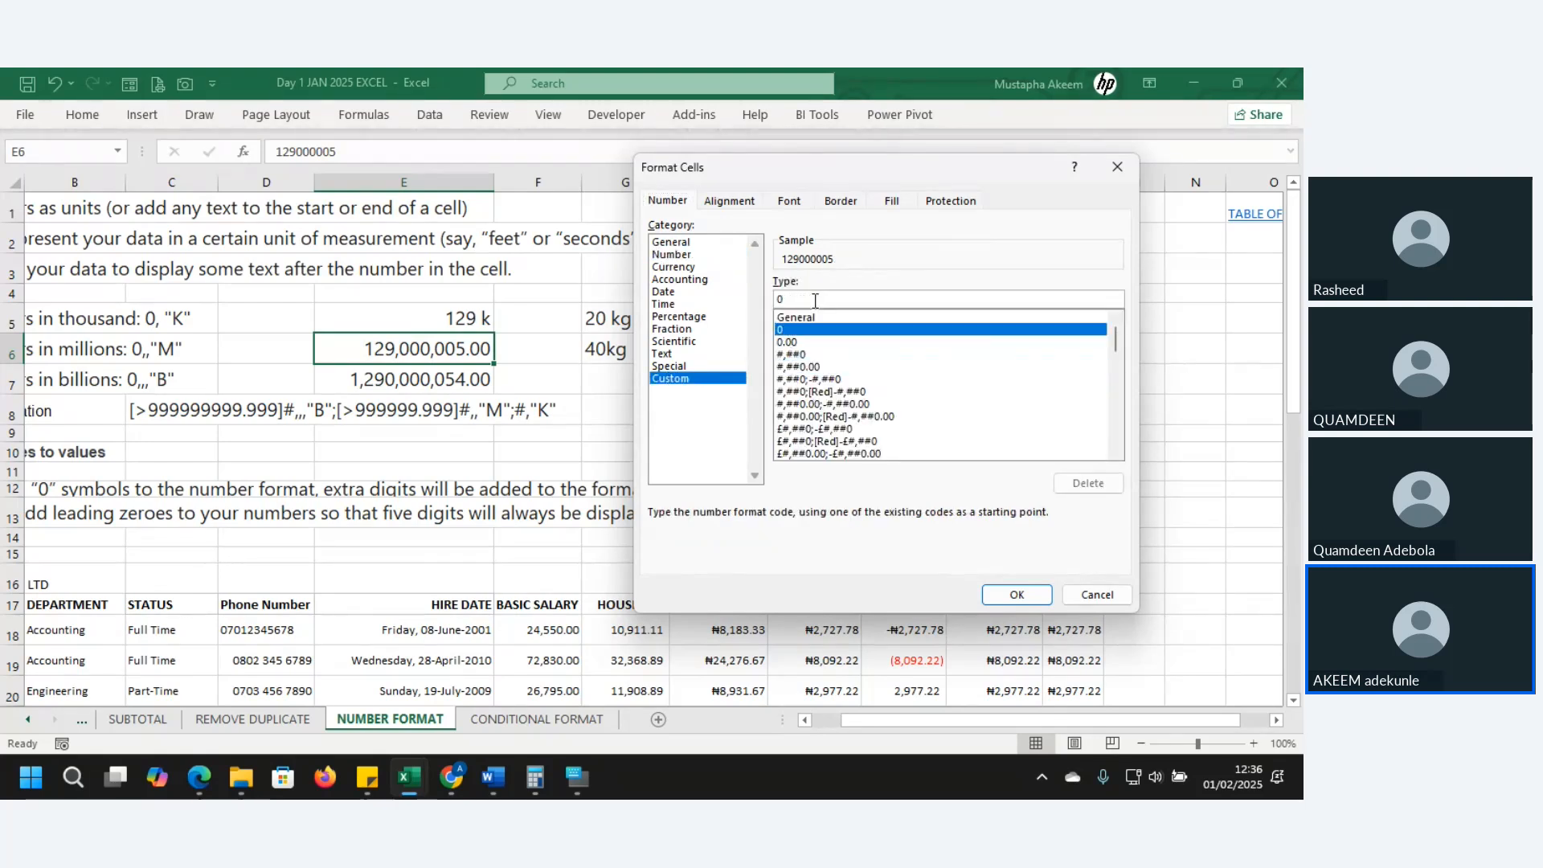
pyautogui.write(',,')
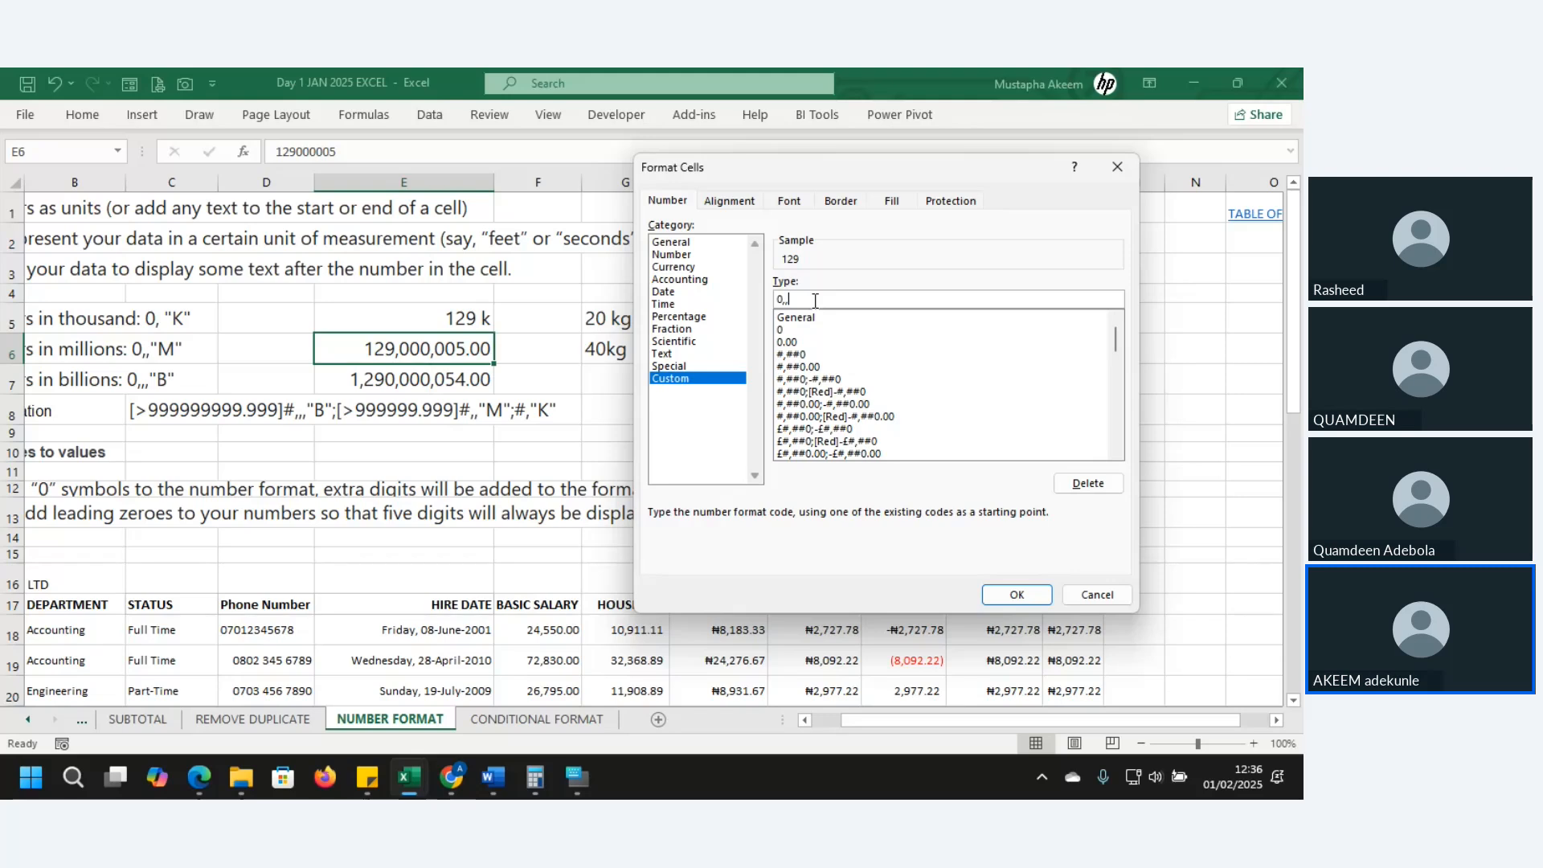
pyautogui.write('"m"')
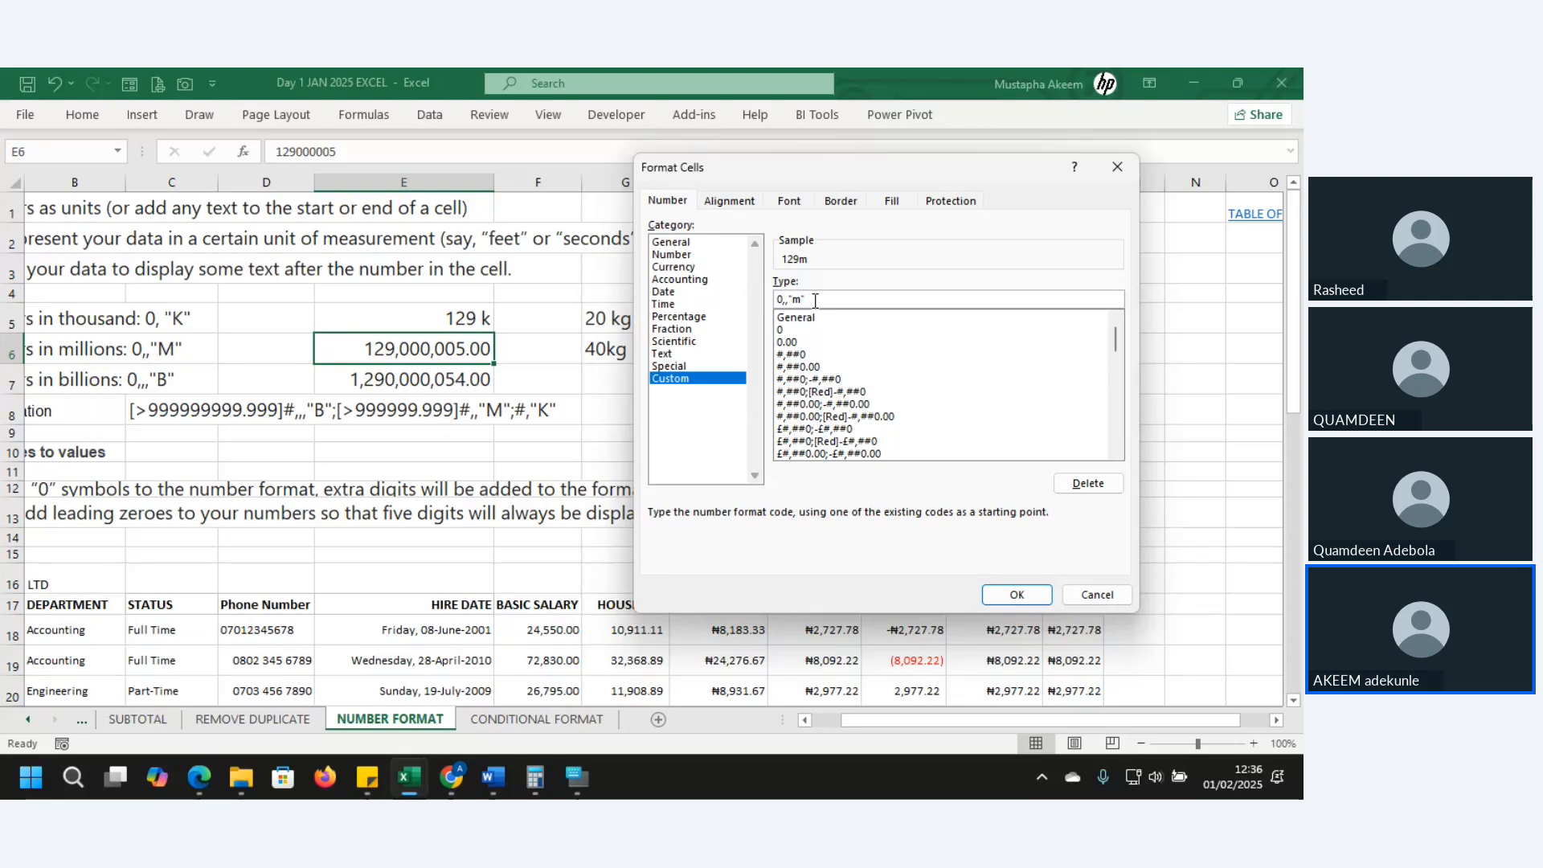
pyautogui.press('Return')
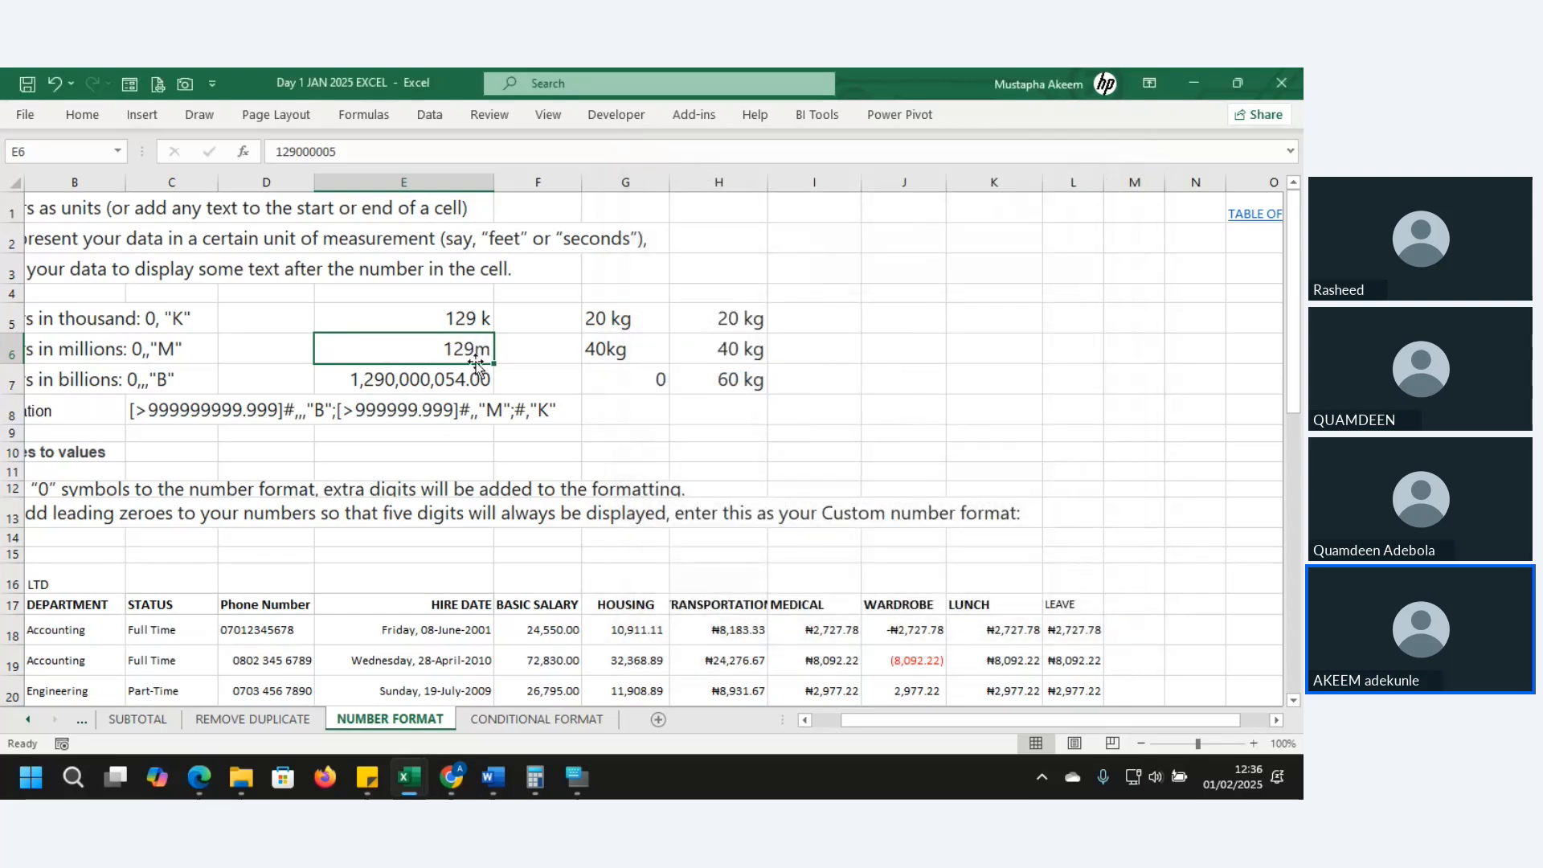
pyautogui.click(468, 316)
# - Apply the custom format 0,,,"b" to E7 so it displays 1b
pyautogui.click(469, 350)
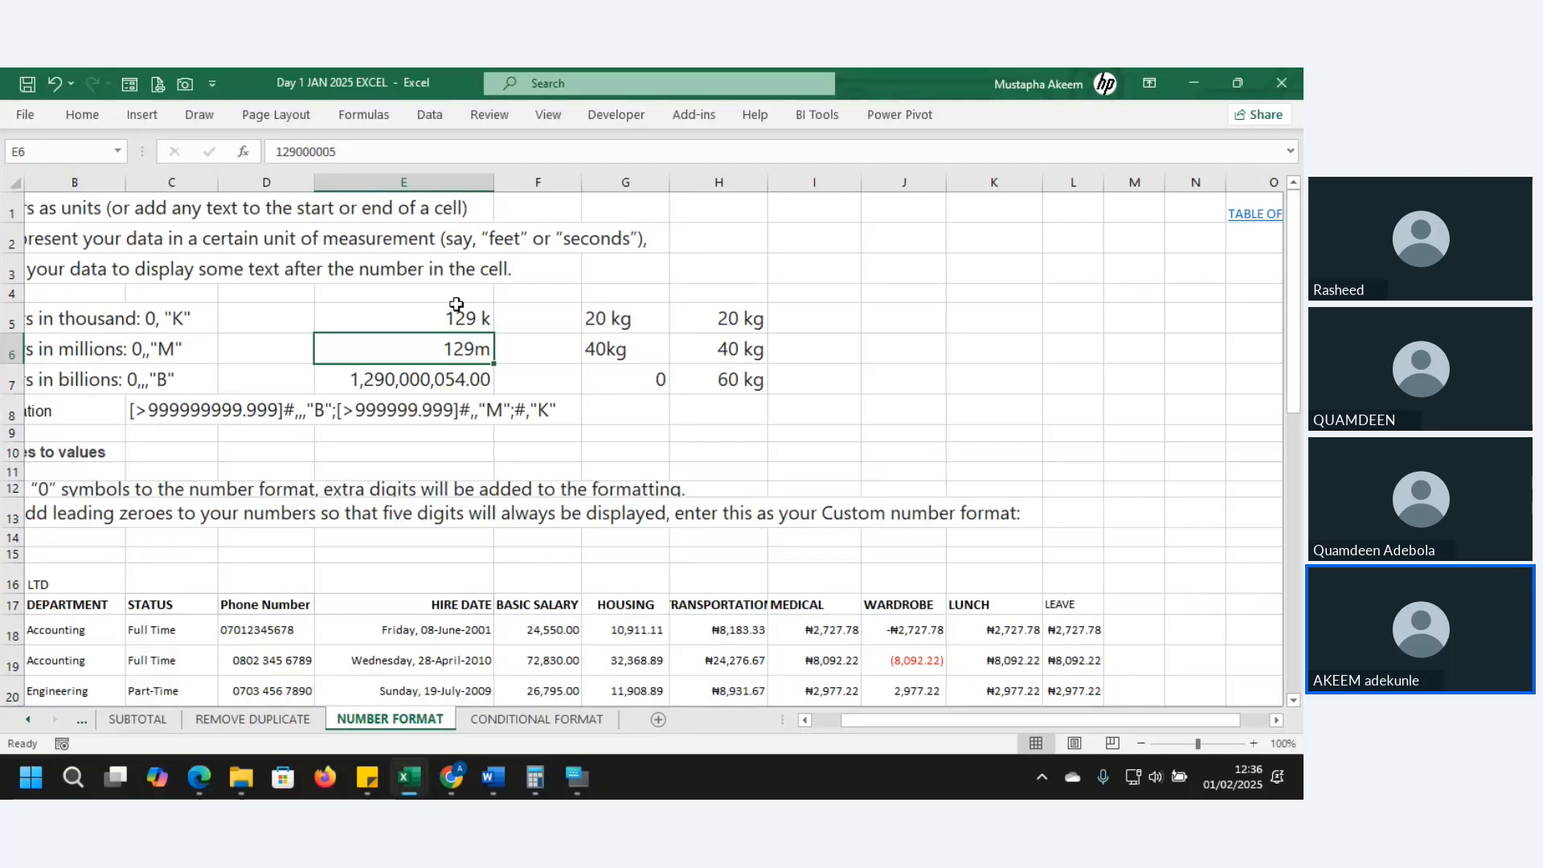
pyautogui.click(455, 374)
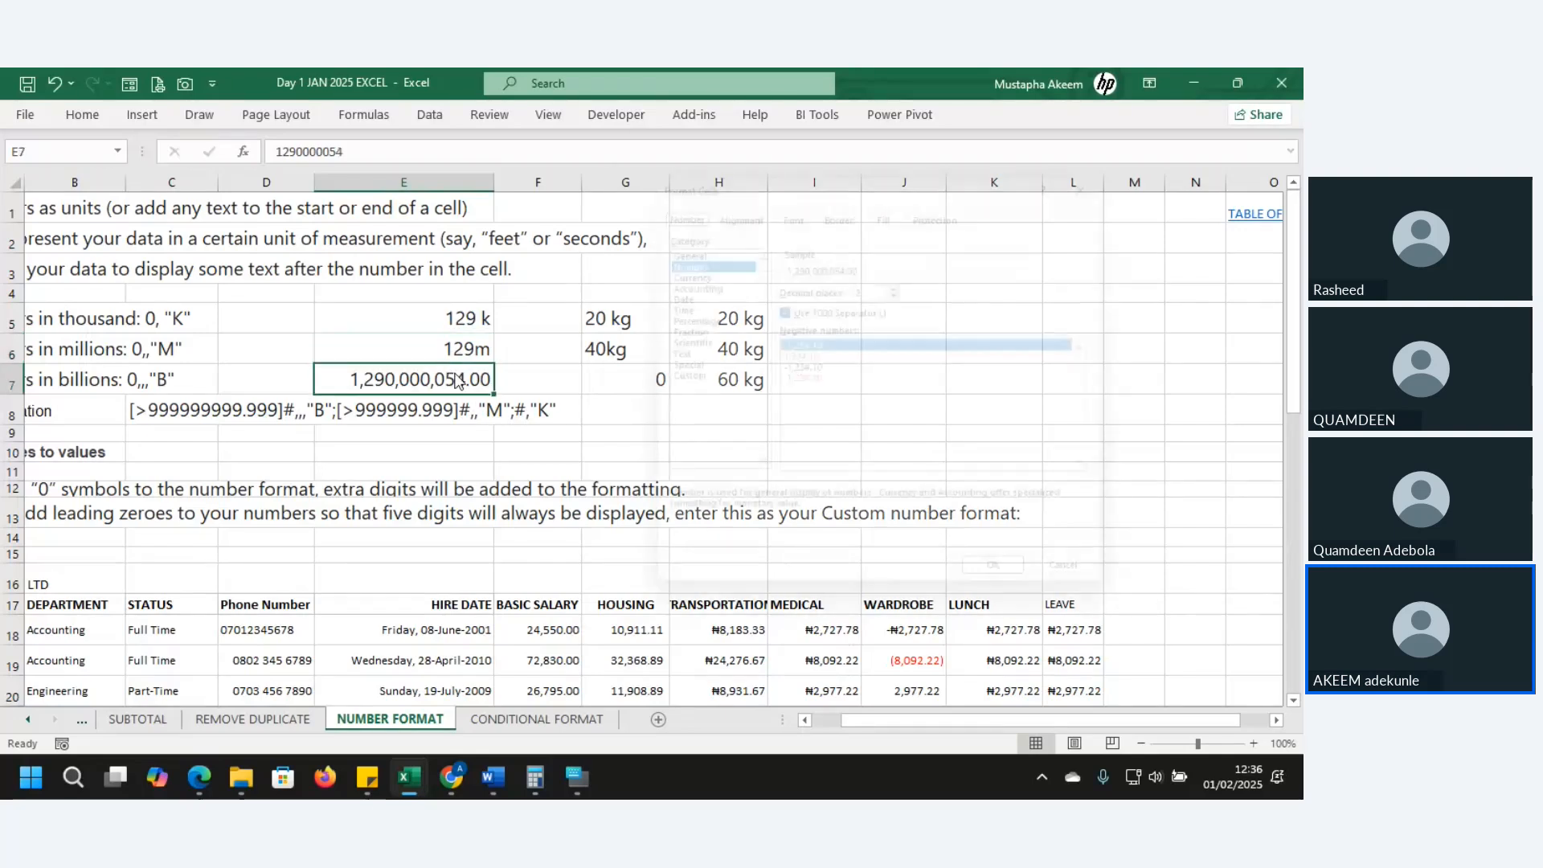
pyautogui.hotkey('ctrl', '1')
pyautogui.click(689, 379)
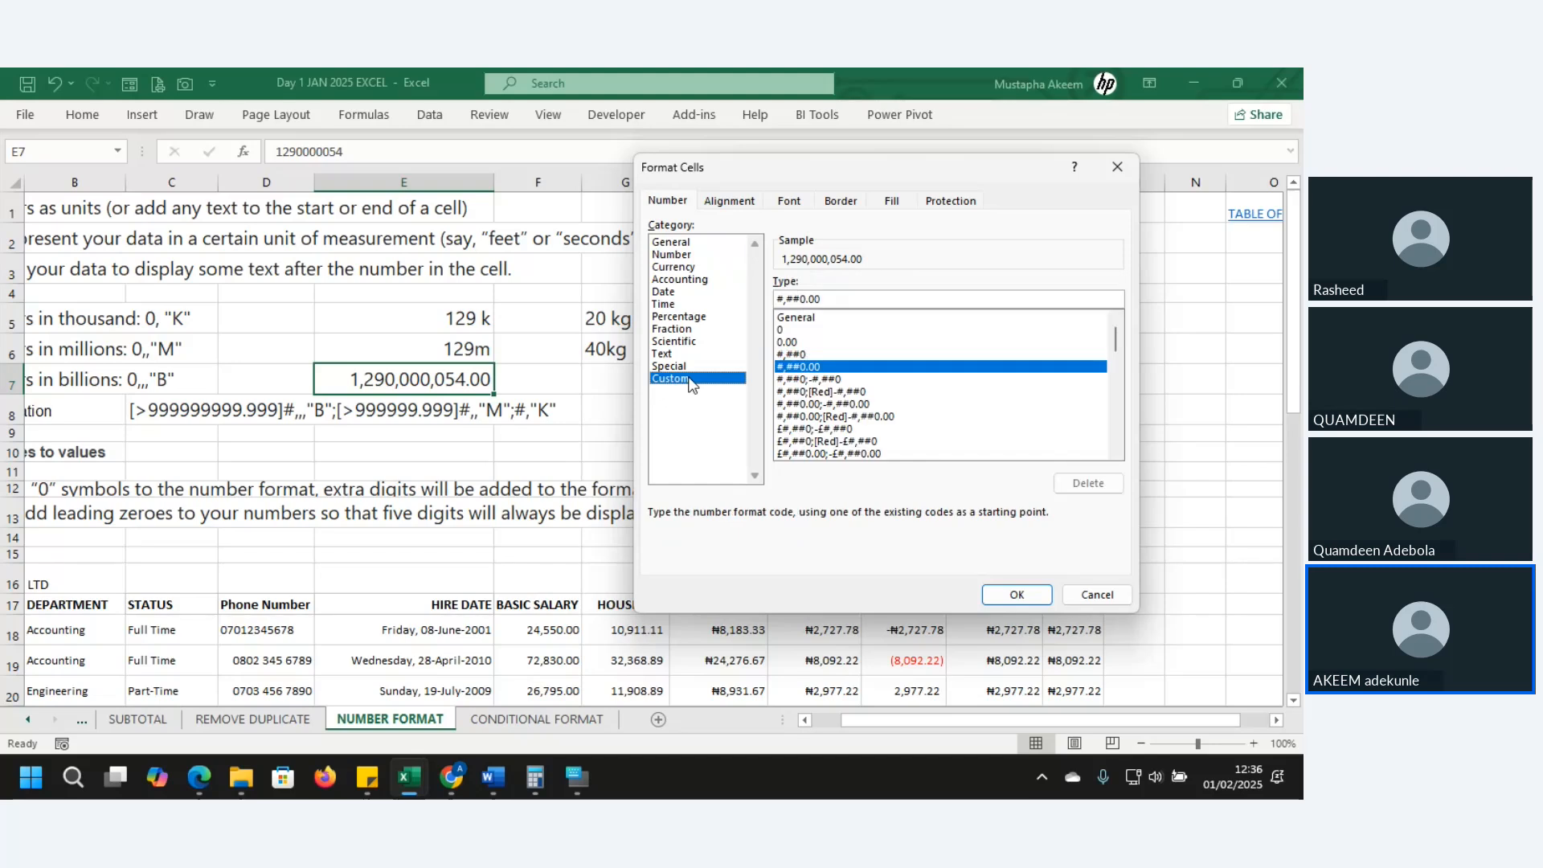
pyautogui.click(796, 330)
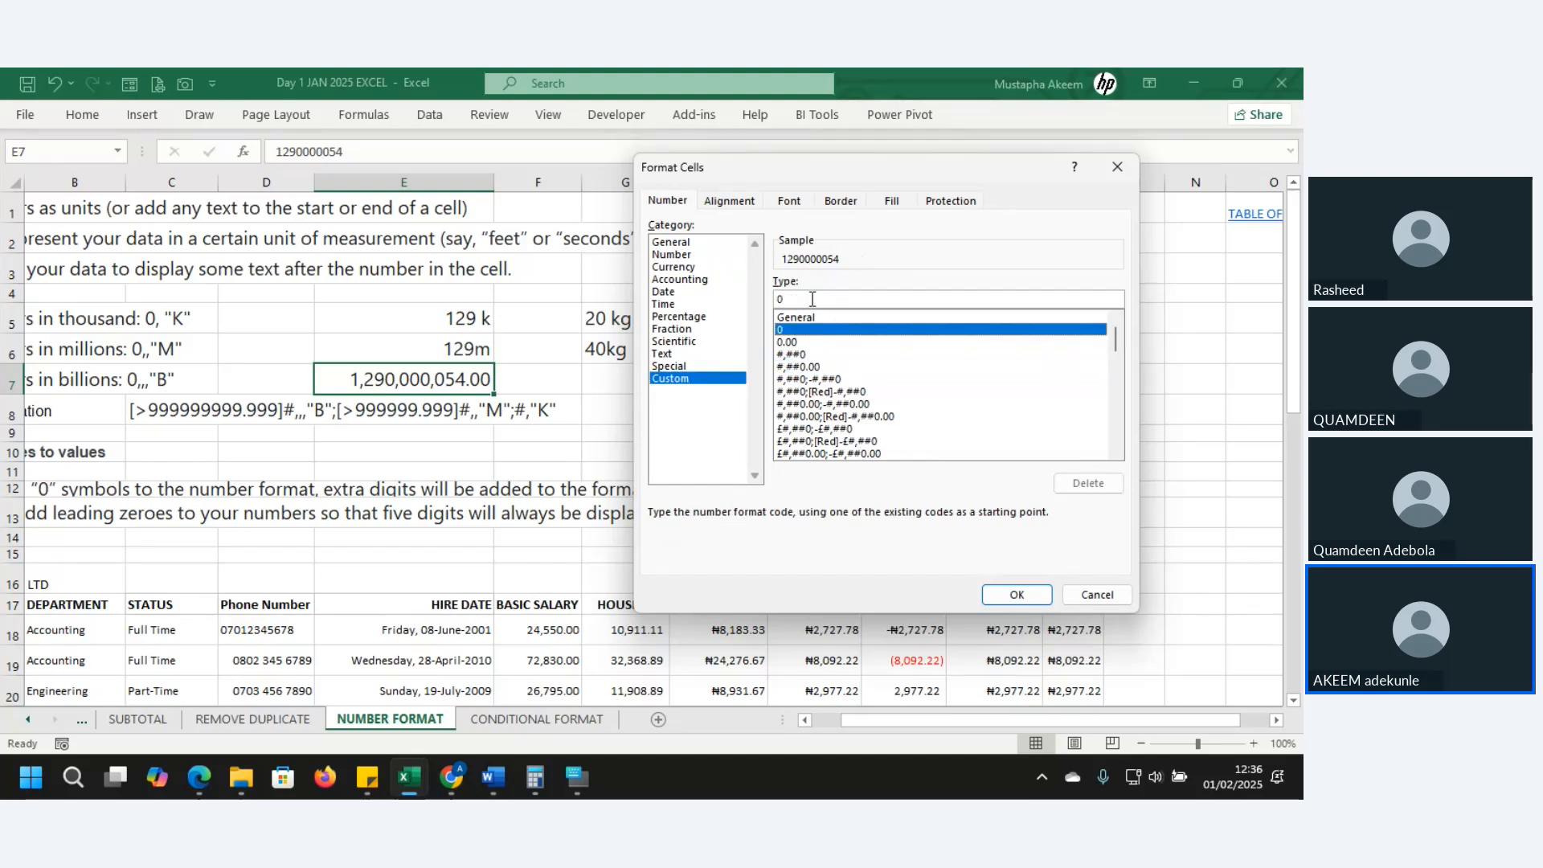
pyautogui.click(812, 296)
pyautogui.write(',,,')
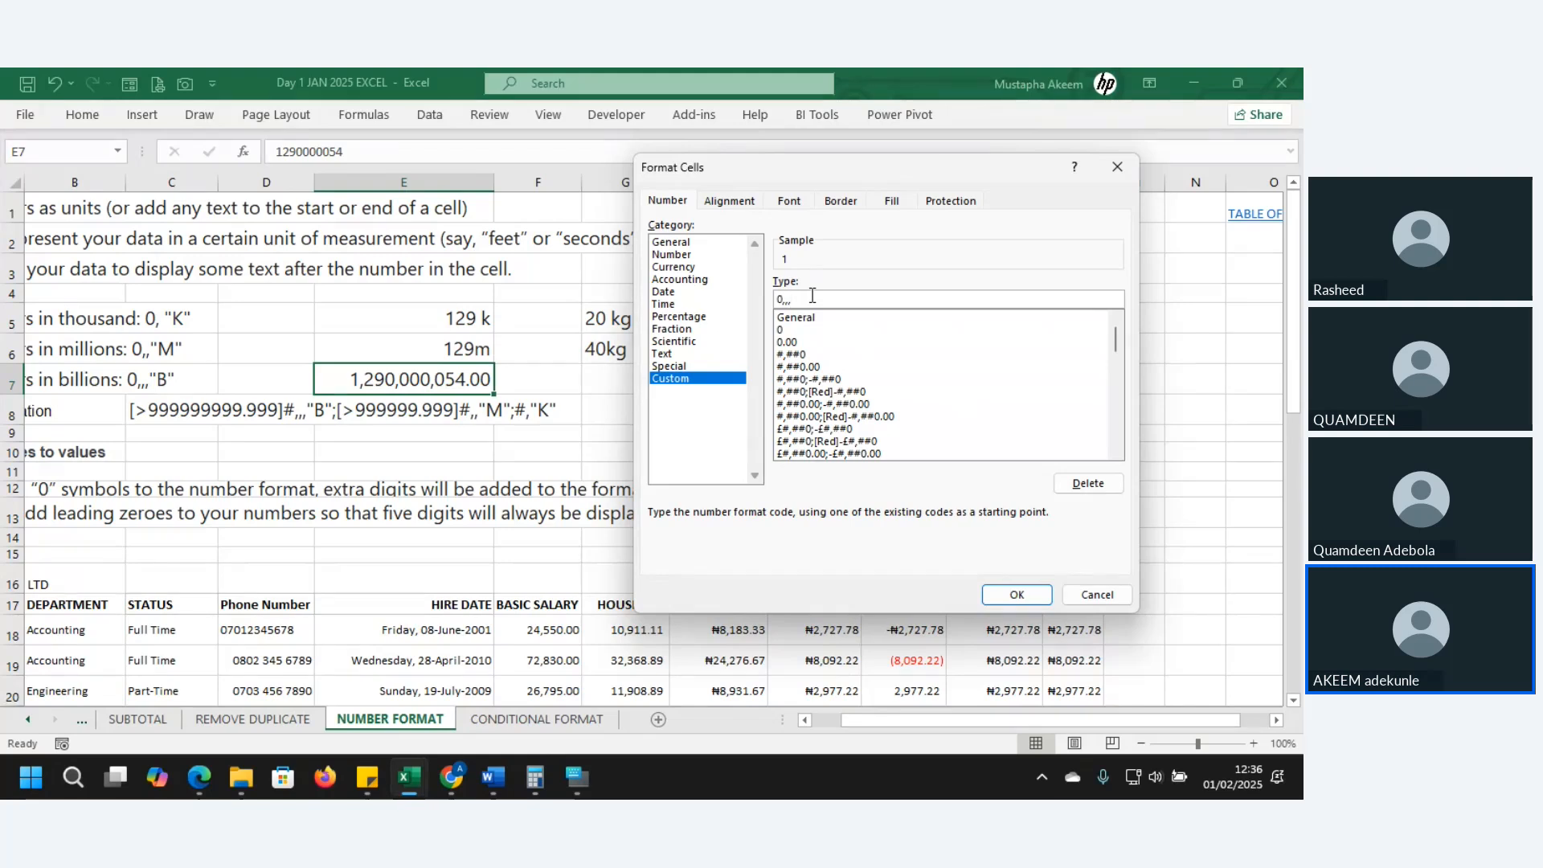
pyautogui.write('"b"')
pyautogui.press('Return')
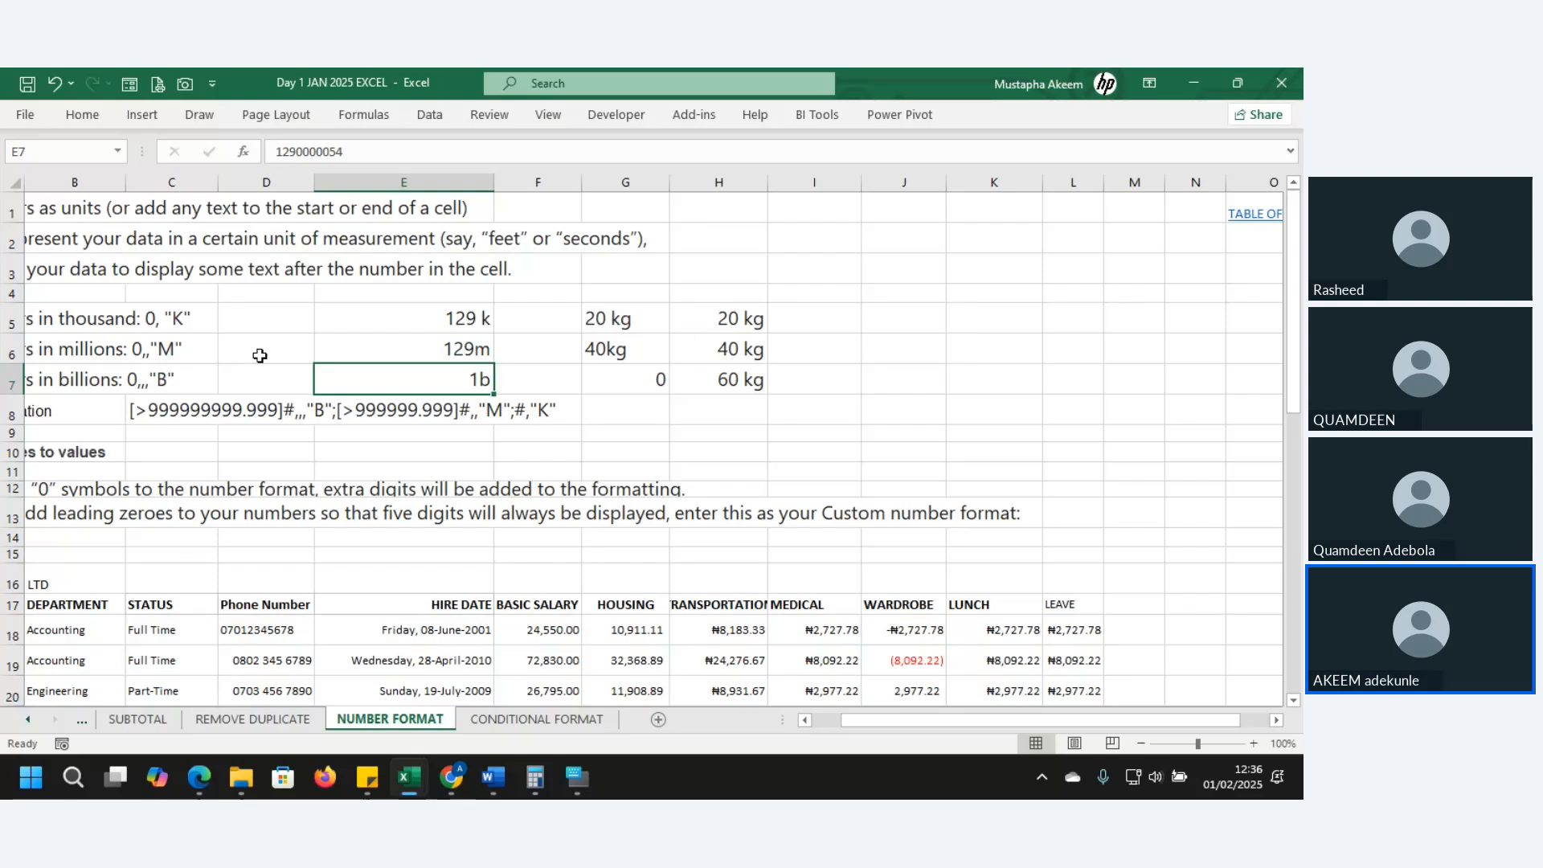
pyautogui.click(175, 406)
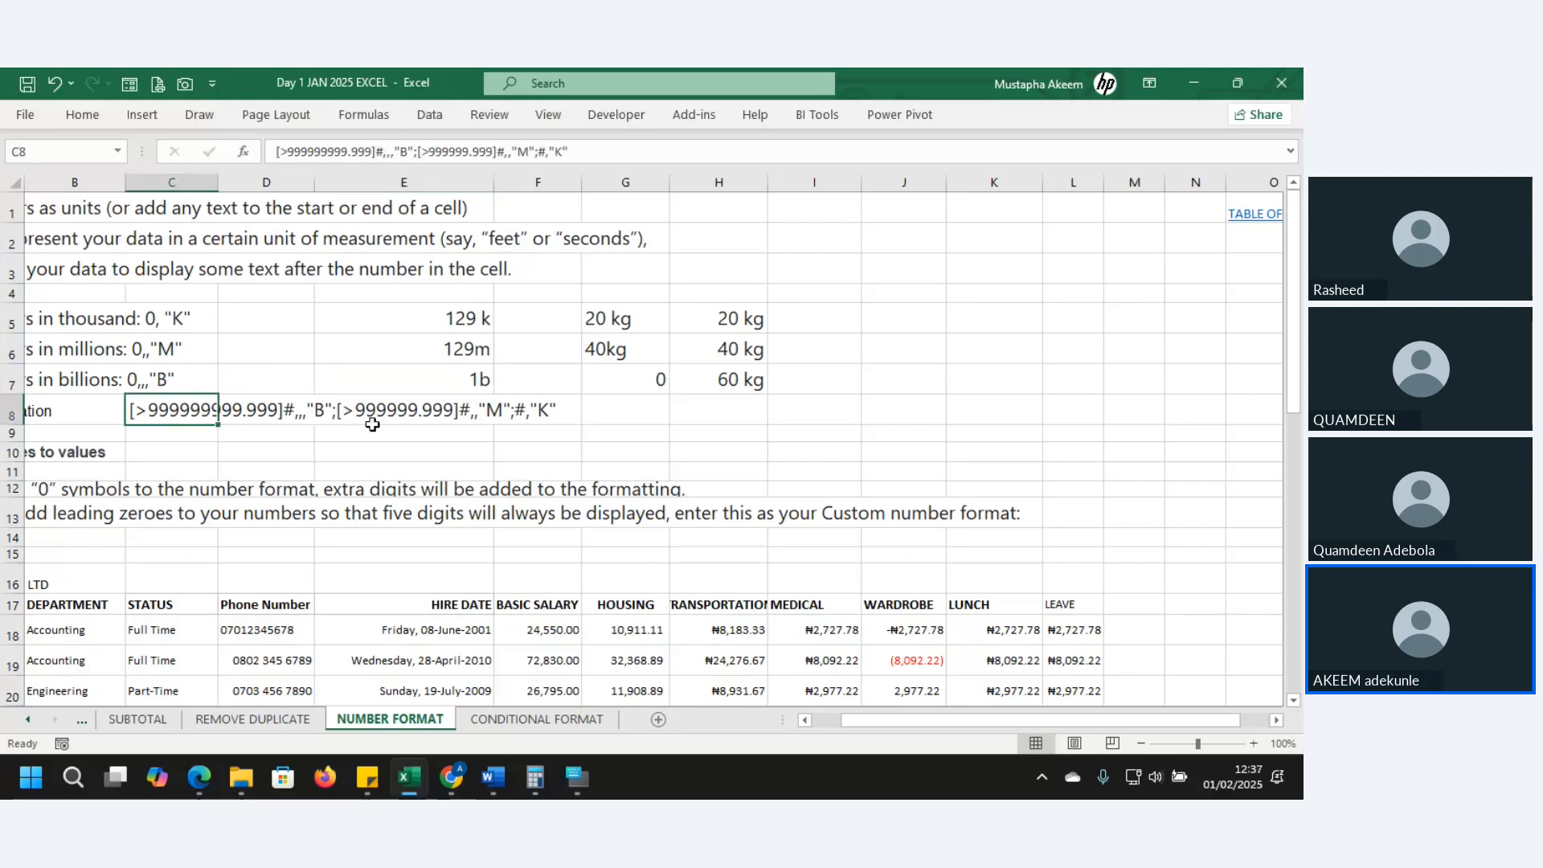
pyautogui.click(308, 414)
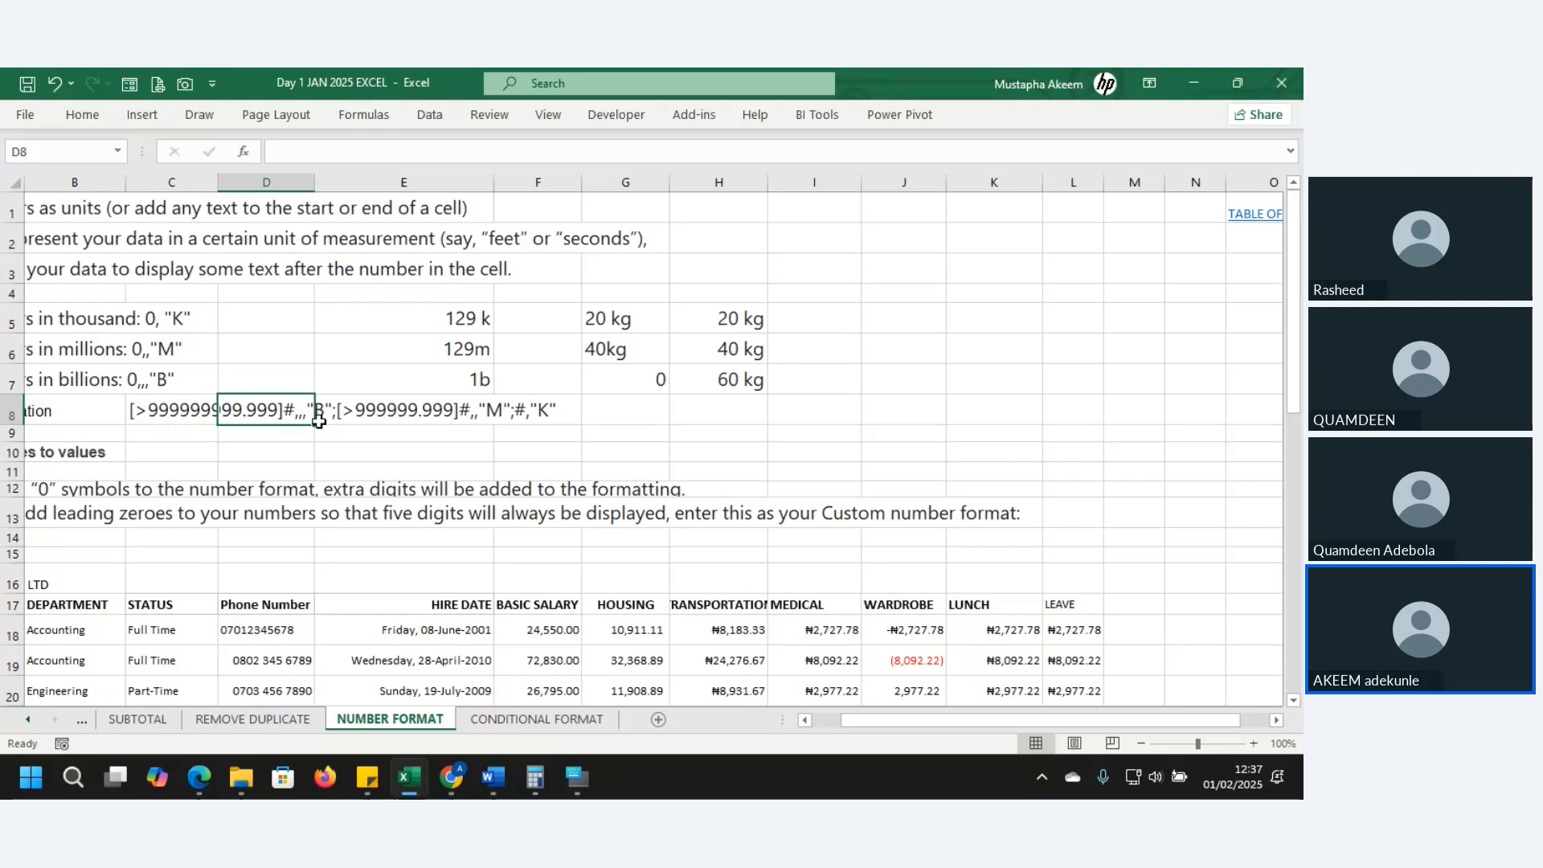
pyautogui.click(378, 408)
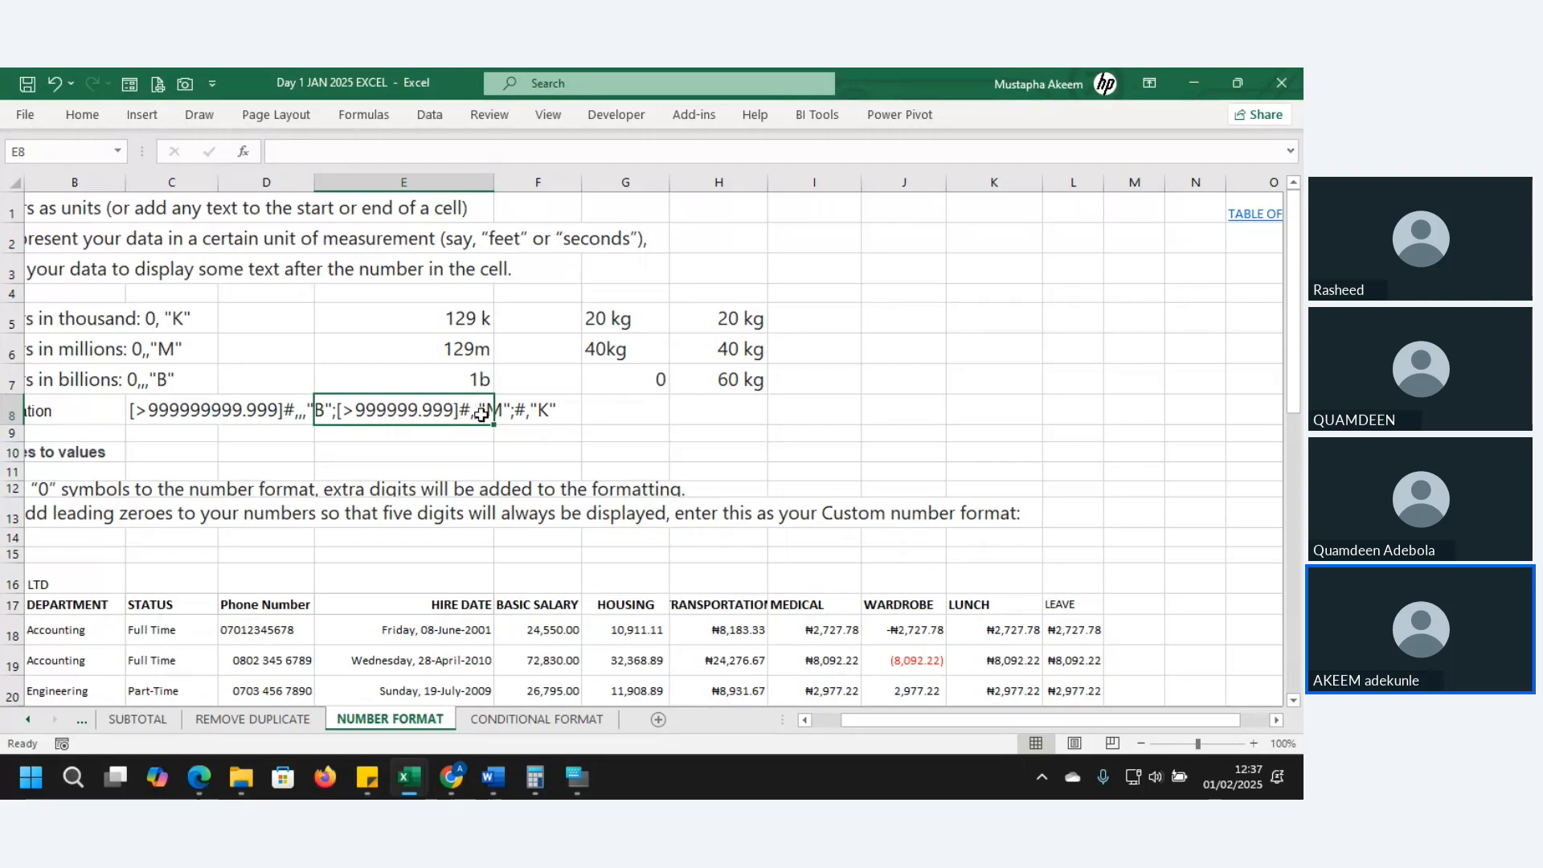
pyautogui.click(521, 412)
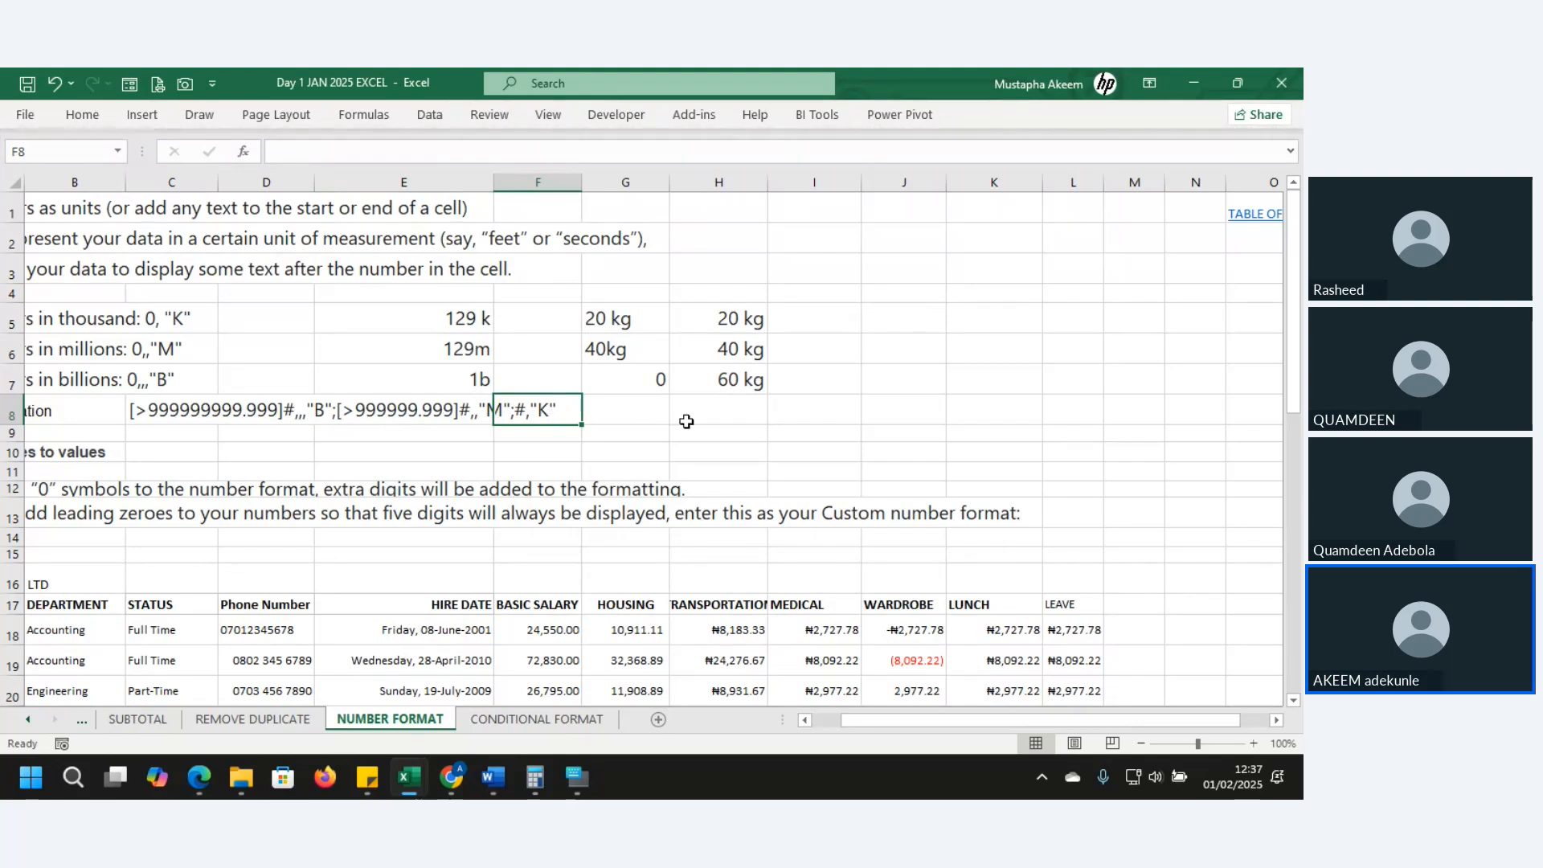
pyautogui.click(165, 410)
pyautogui.moveTo(166, 410); pyautogui.dragTo(599, 409)
pyautogui.click(666, 410)
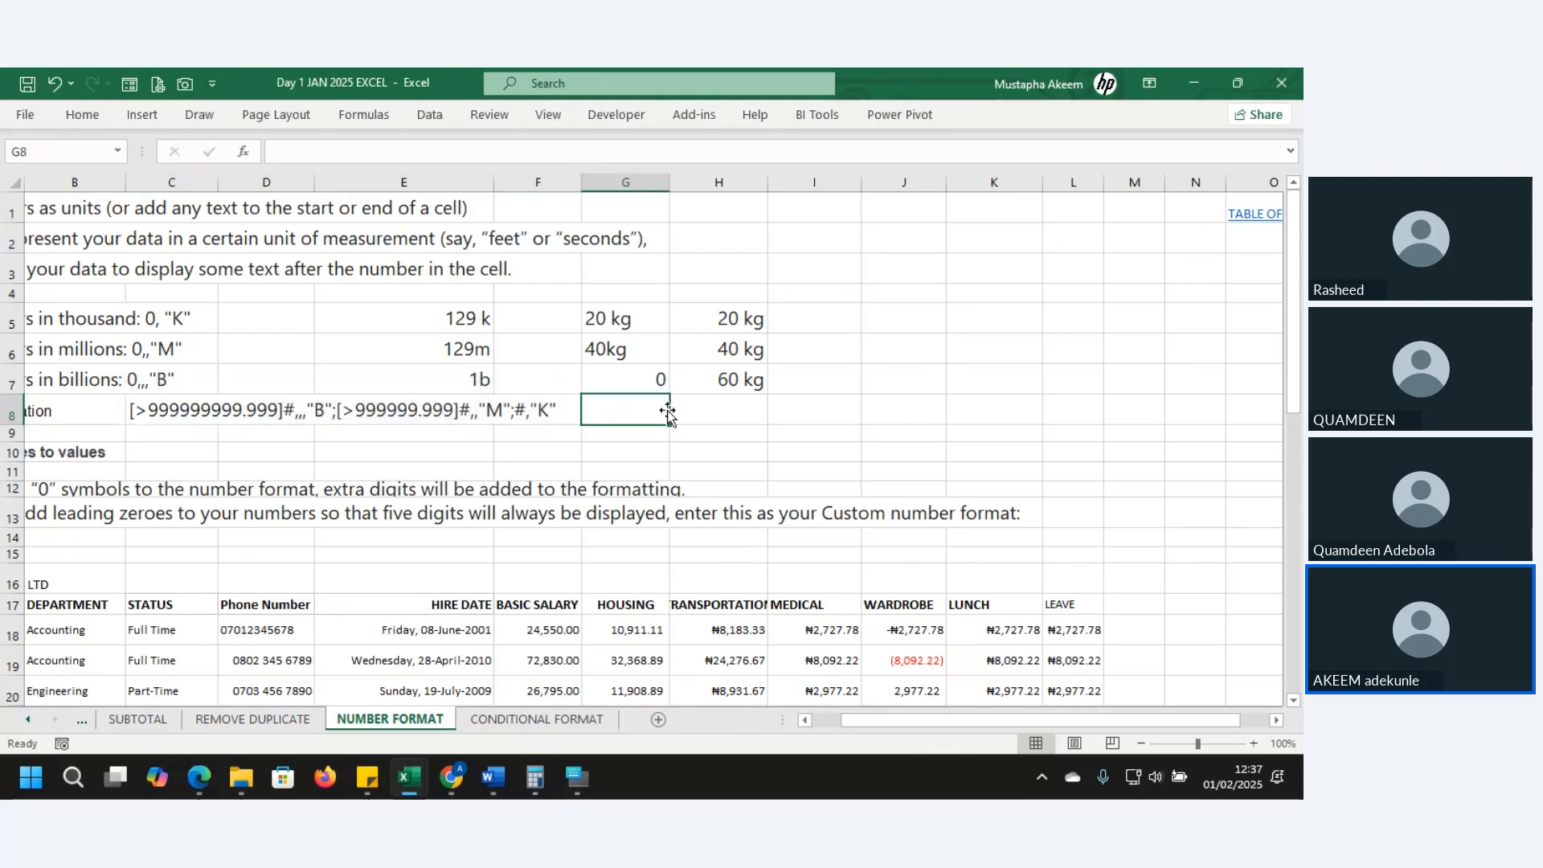
pyautogui.click(289, 661)
pyautogui.press('Down')
pyautogui.press('Down')
pyautogui.press('Down')
pyautogui.press('Down')
pyautogui.press('Down')
pyautogui.press('Down')
pyautogui.press('Down')
pyautogui.press('Down')
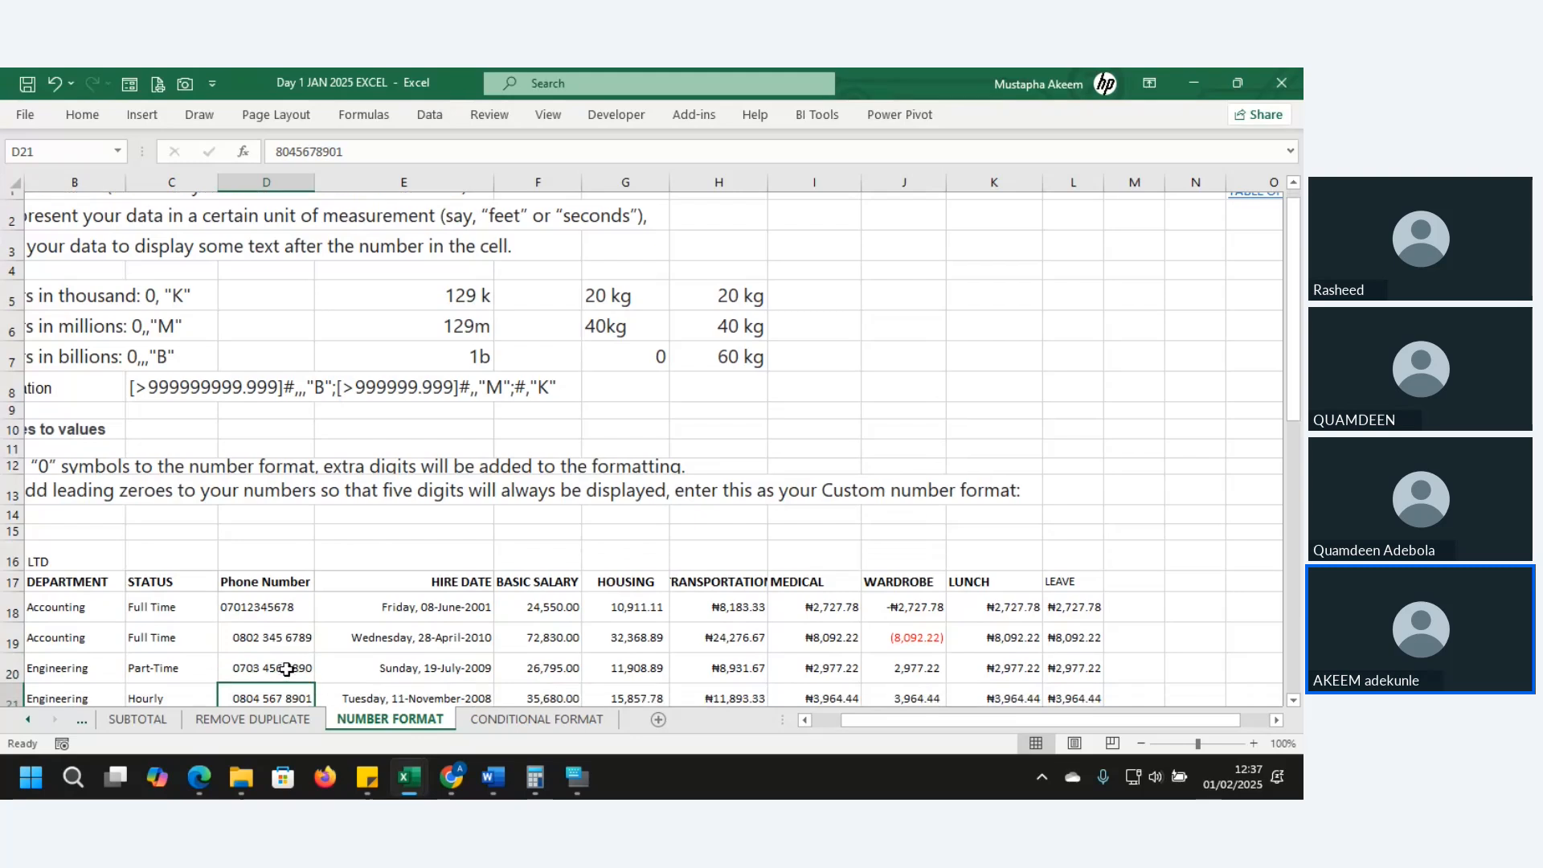
pyautogui.press('Down')
pyautogui.press('Down')
pyautogui.press('Down')
pyautogui.press('Down')
pyautogui.press('Down')
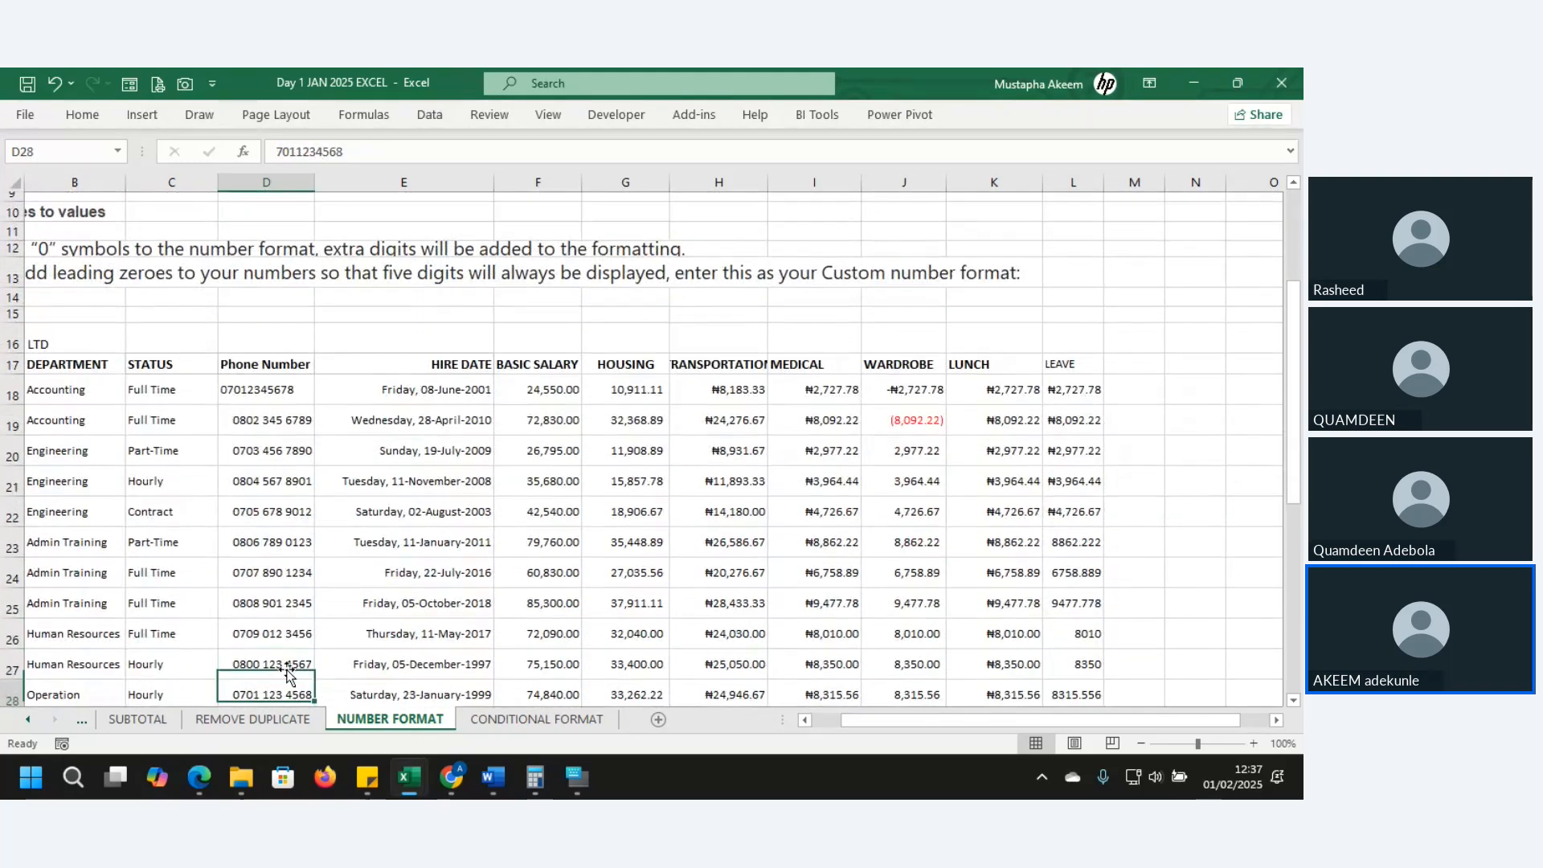
pyautogui.hotkey('ctrl', 'Up')
pyautogui.hotkey('ctrl', 'Up')
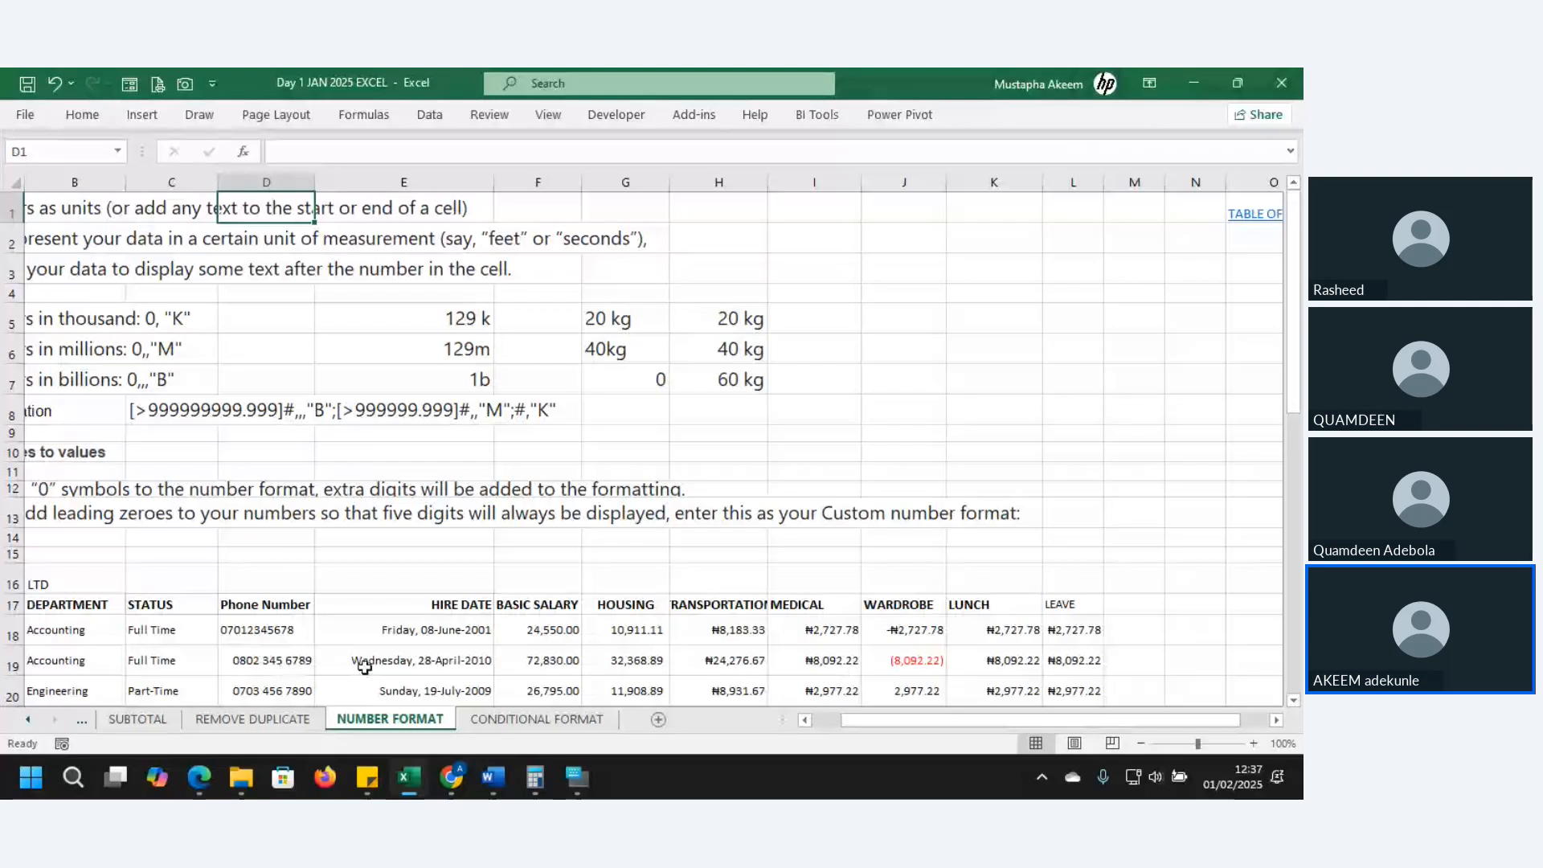
pyautogui.click(729, 331)
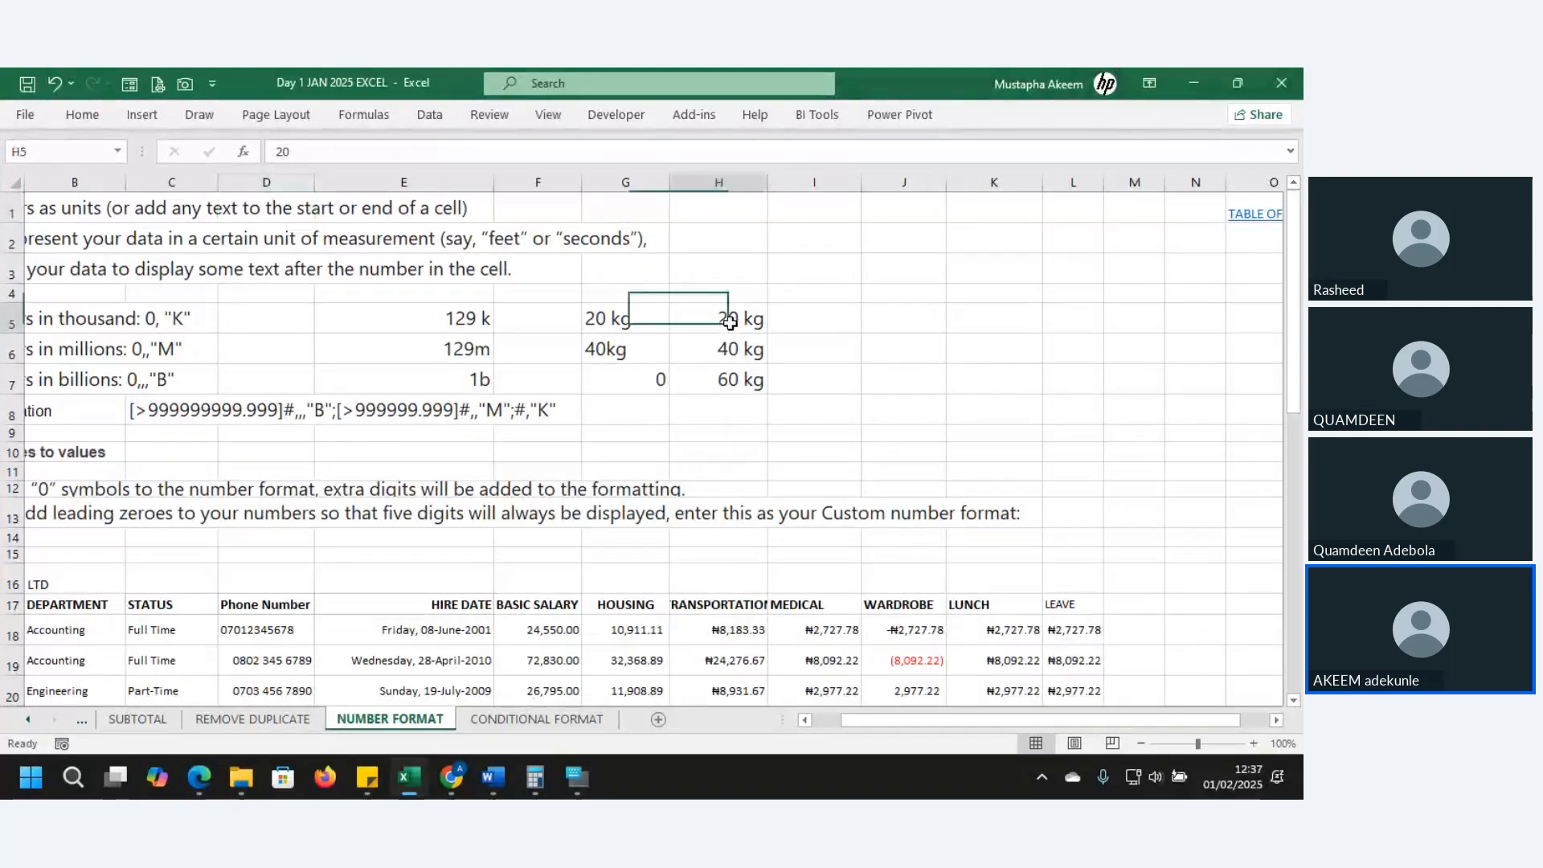
pyautogui.click(804, 319)
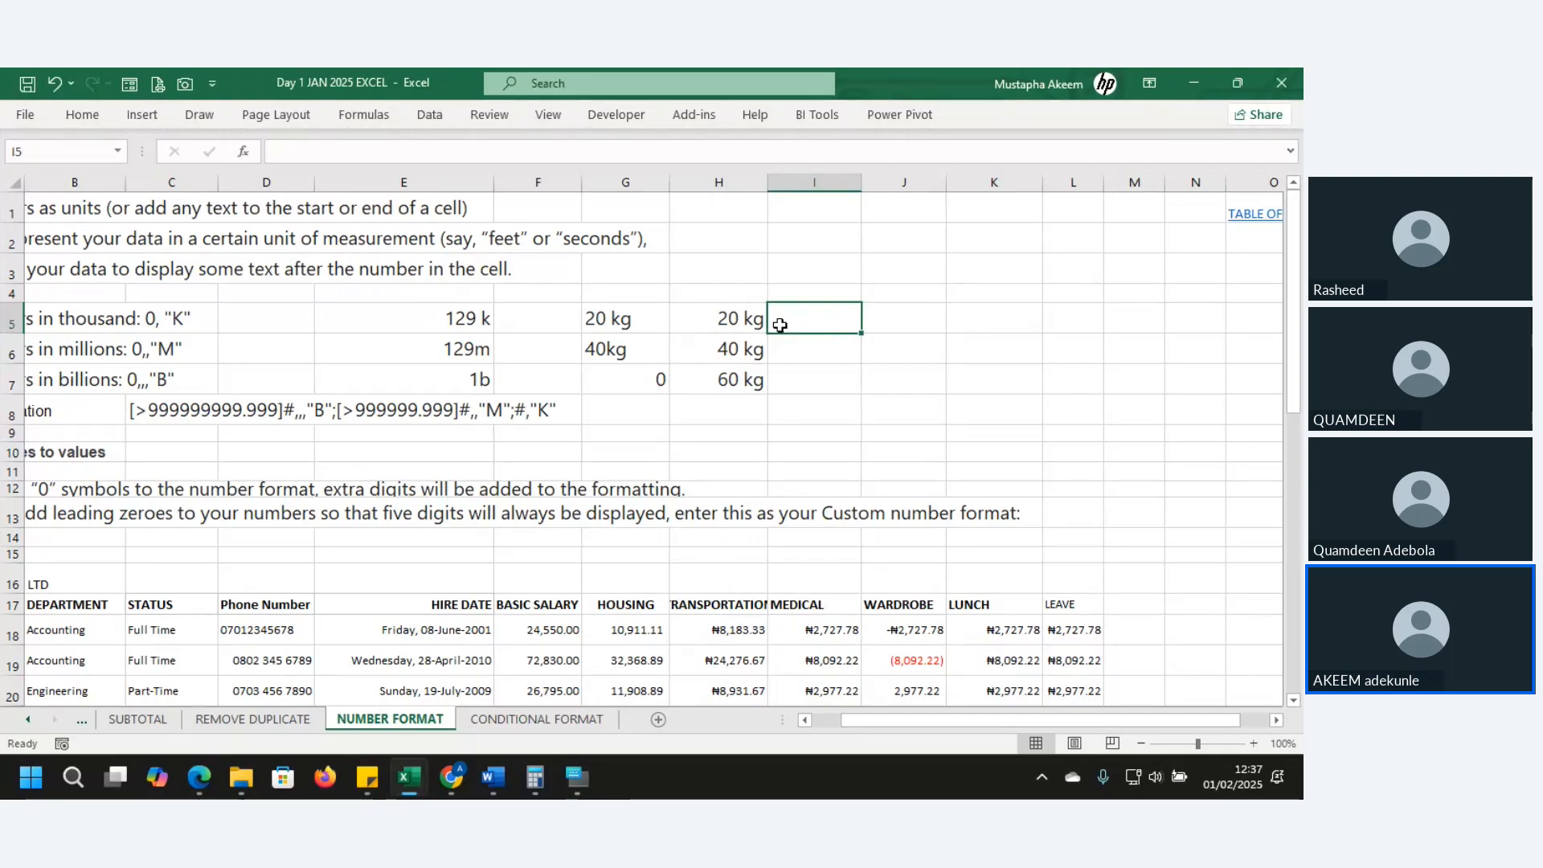
pyautogui.click(729, 319)
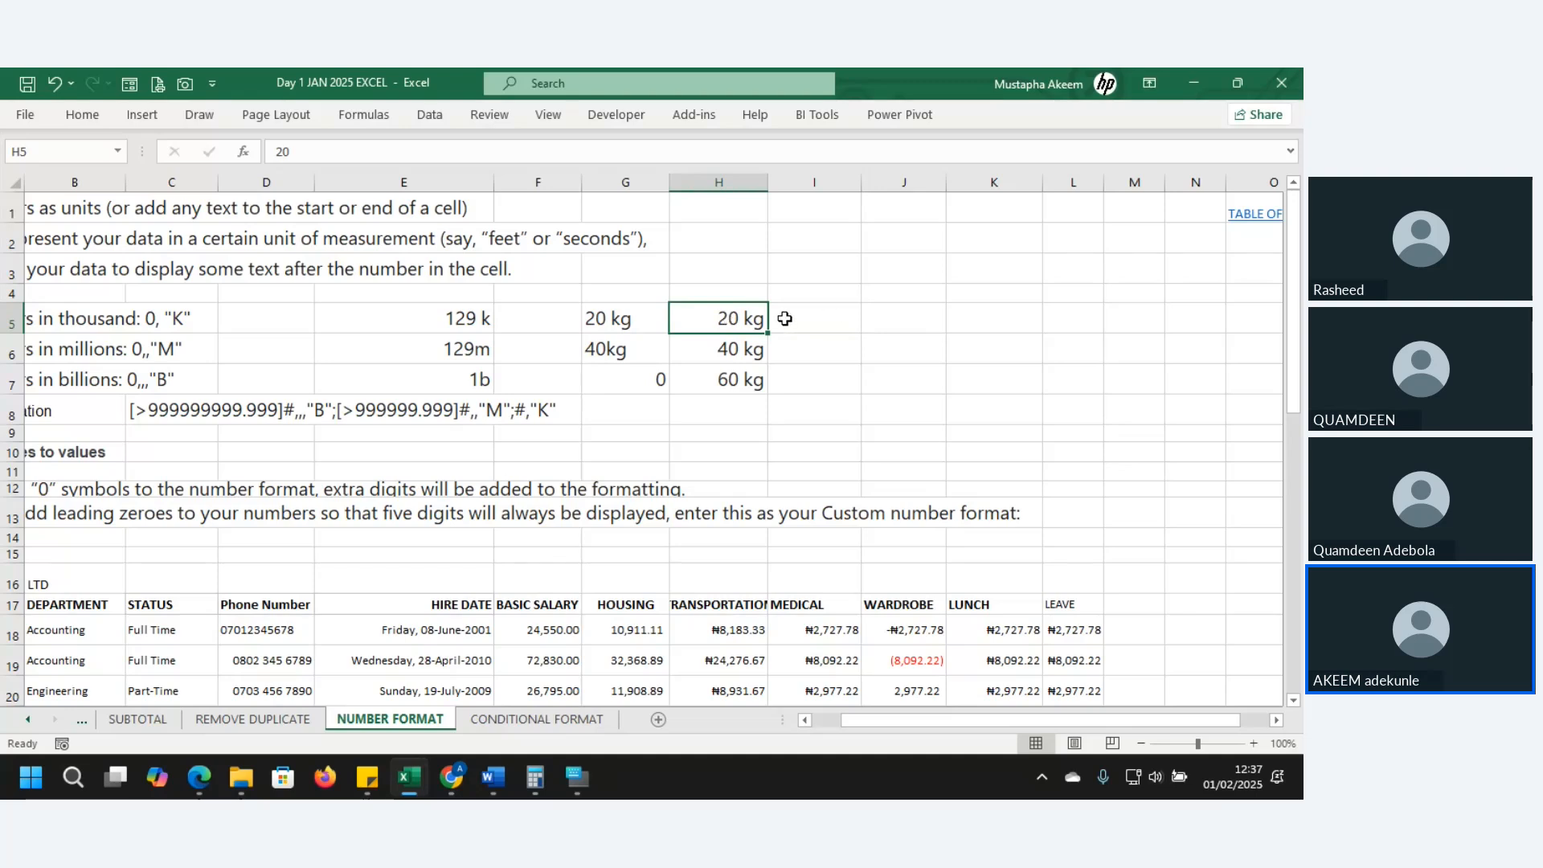
# - Select the kg unit in H5's custom format code and bring up a symbol picker
pyautogui.hotkey('ctrl', '1')
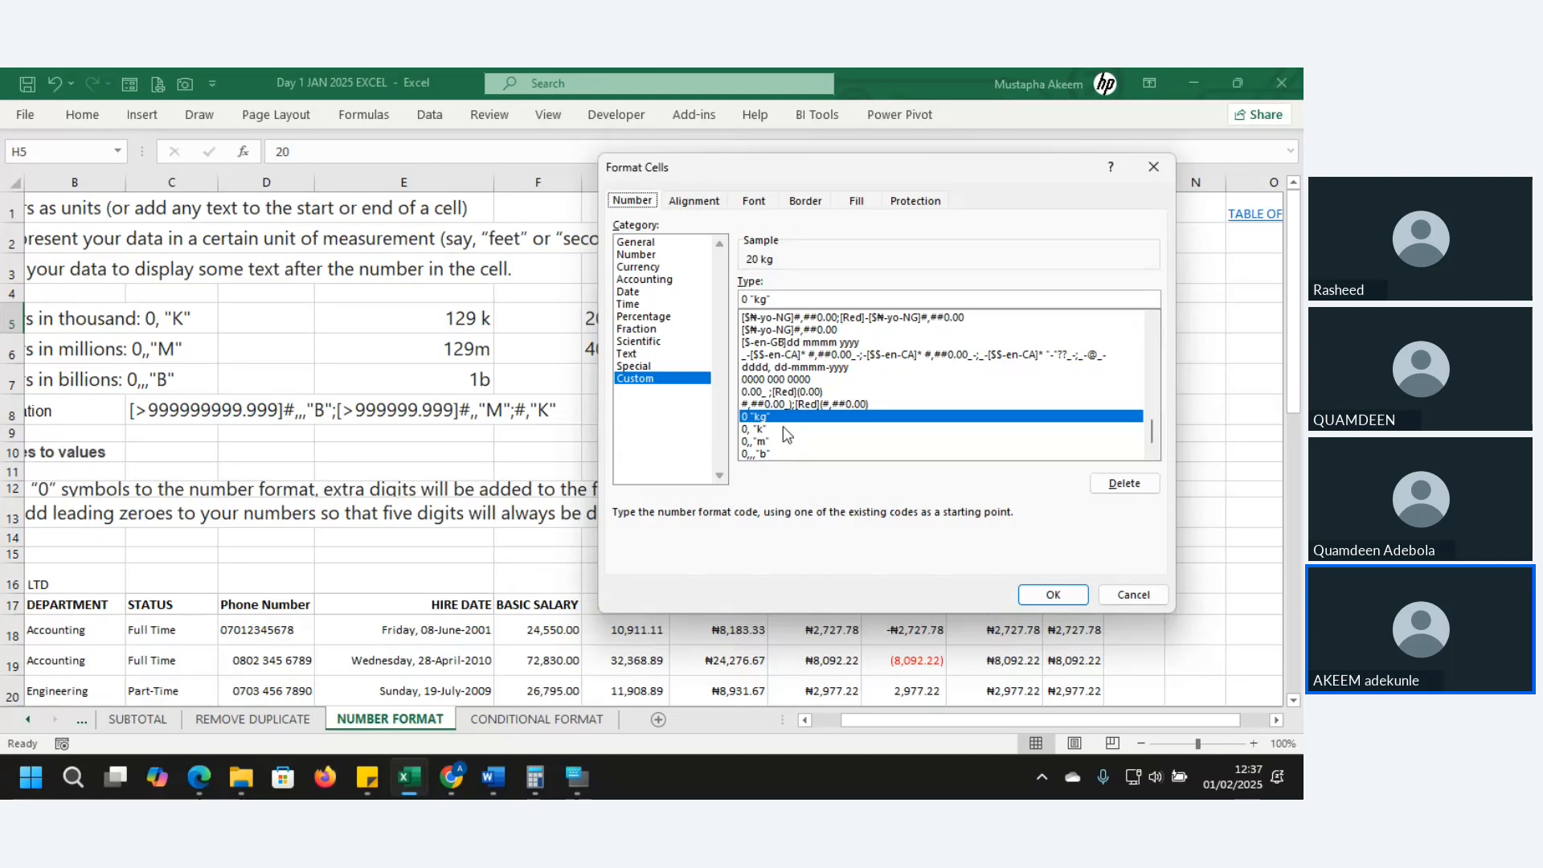
pyautogui.click(769, 300)
pyautogui.moveTo(768, 300); pyautogui.dragTo(757, 300)
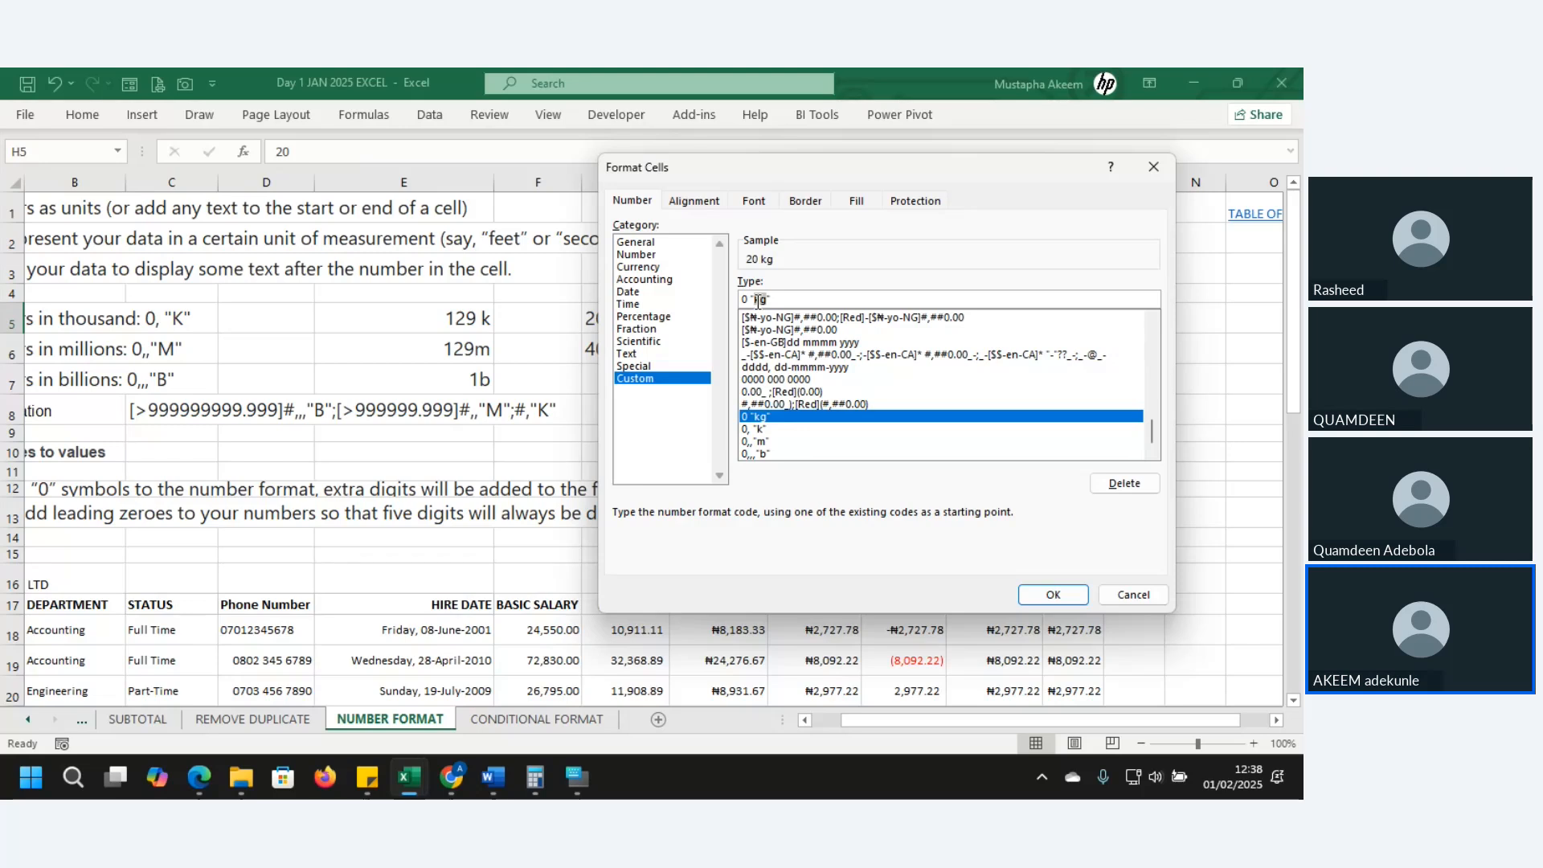
pyautogui.press('super+period')
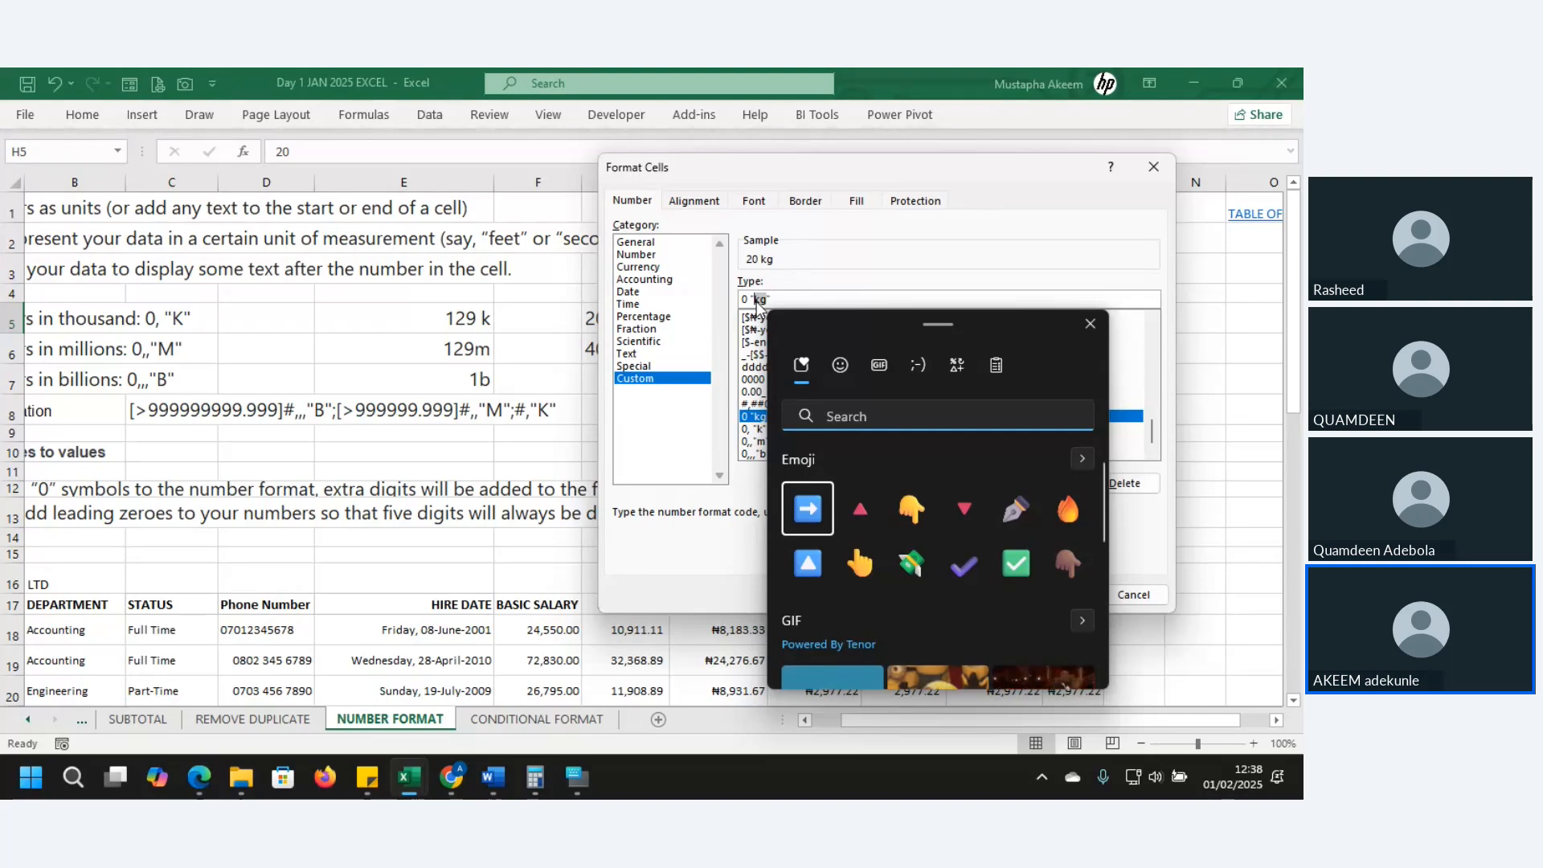
pyautogui.click(575, 780)
pyautogui.moveTo(576, 779)
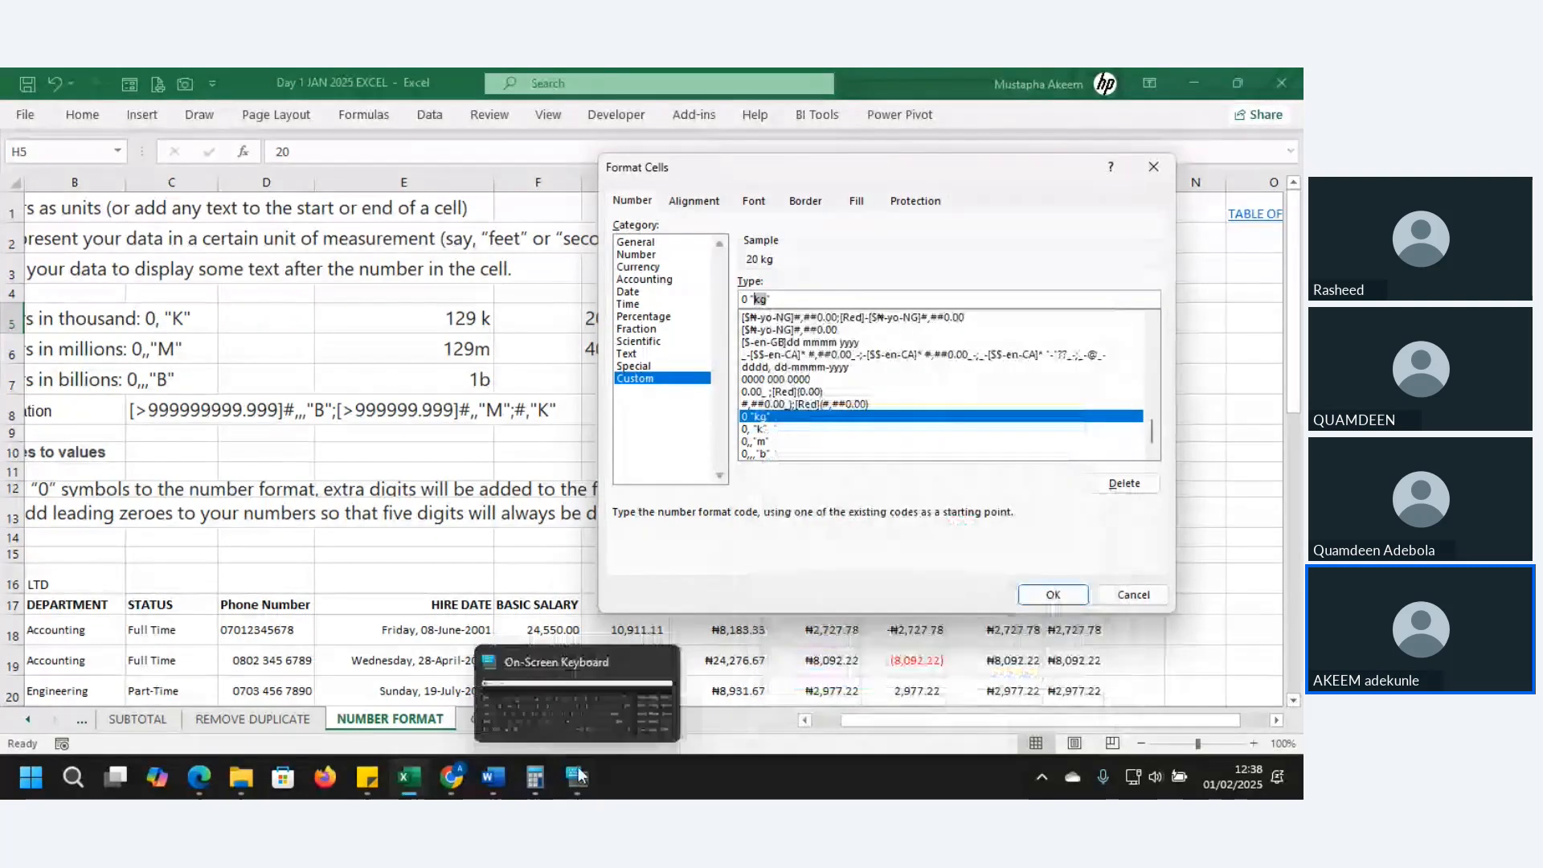
pyautogui.click(587, 659)
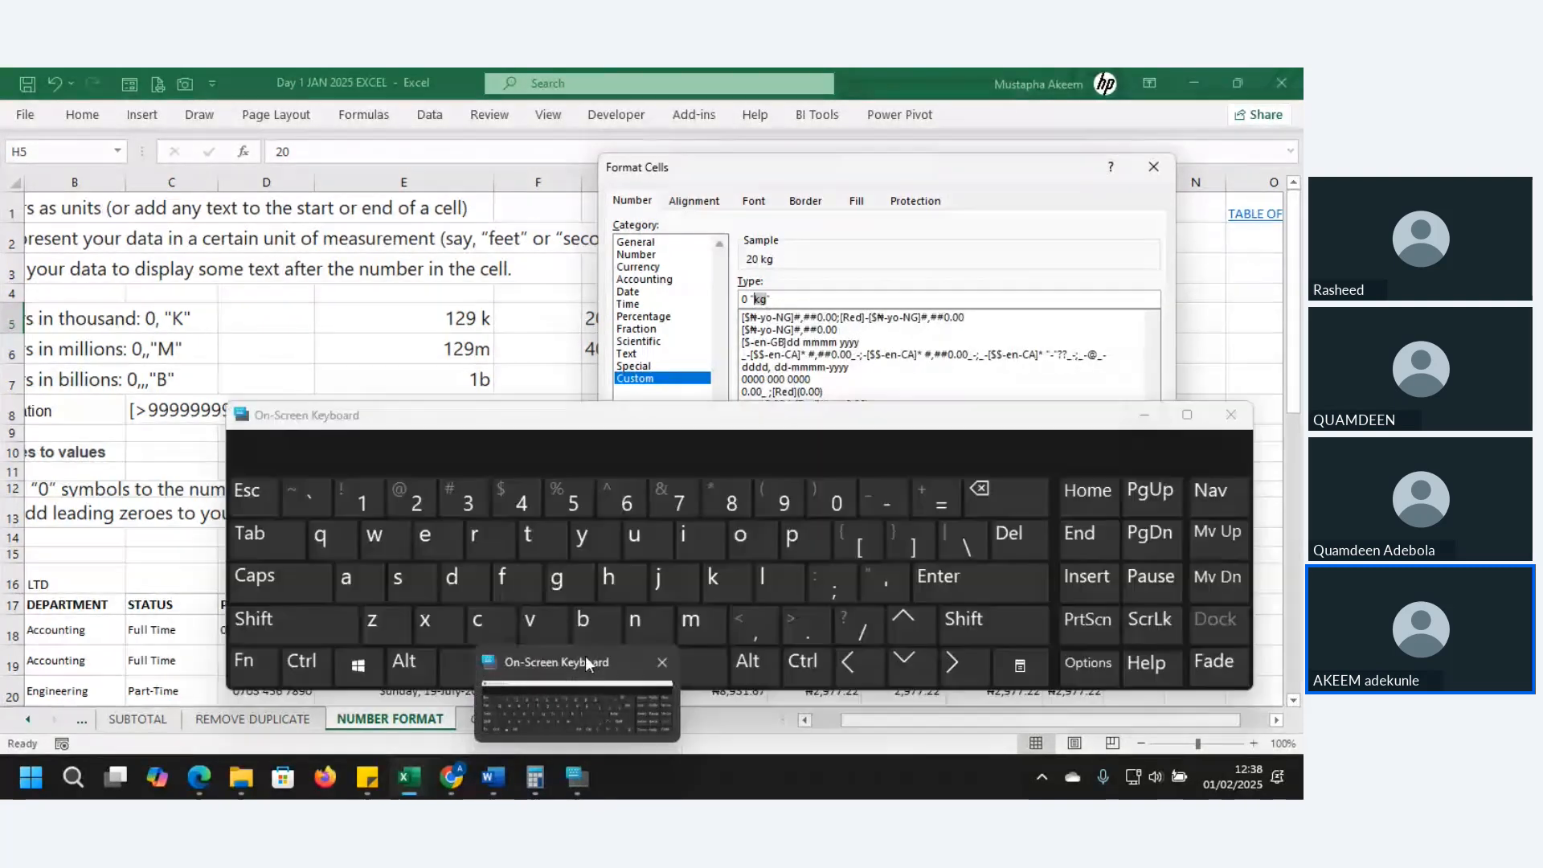
pyautogui.click(351, 667)
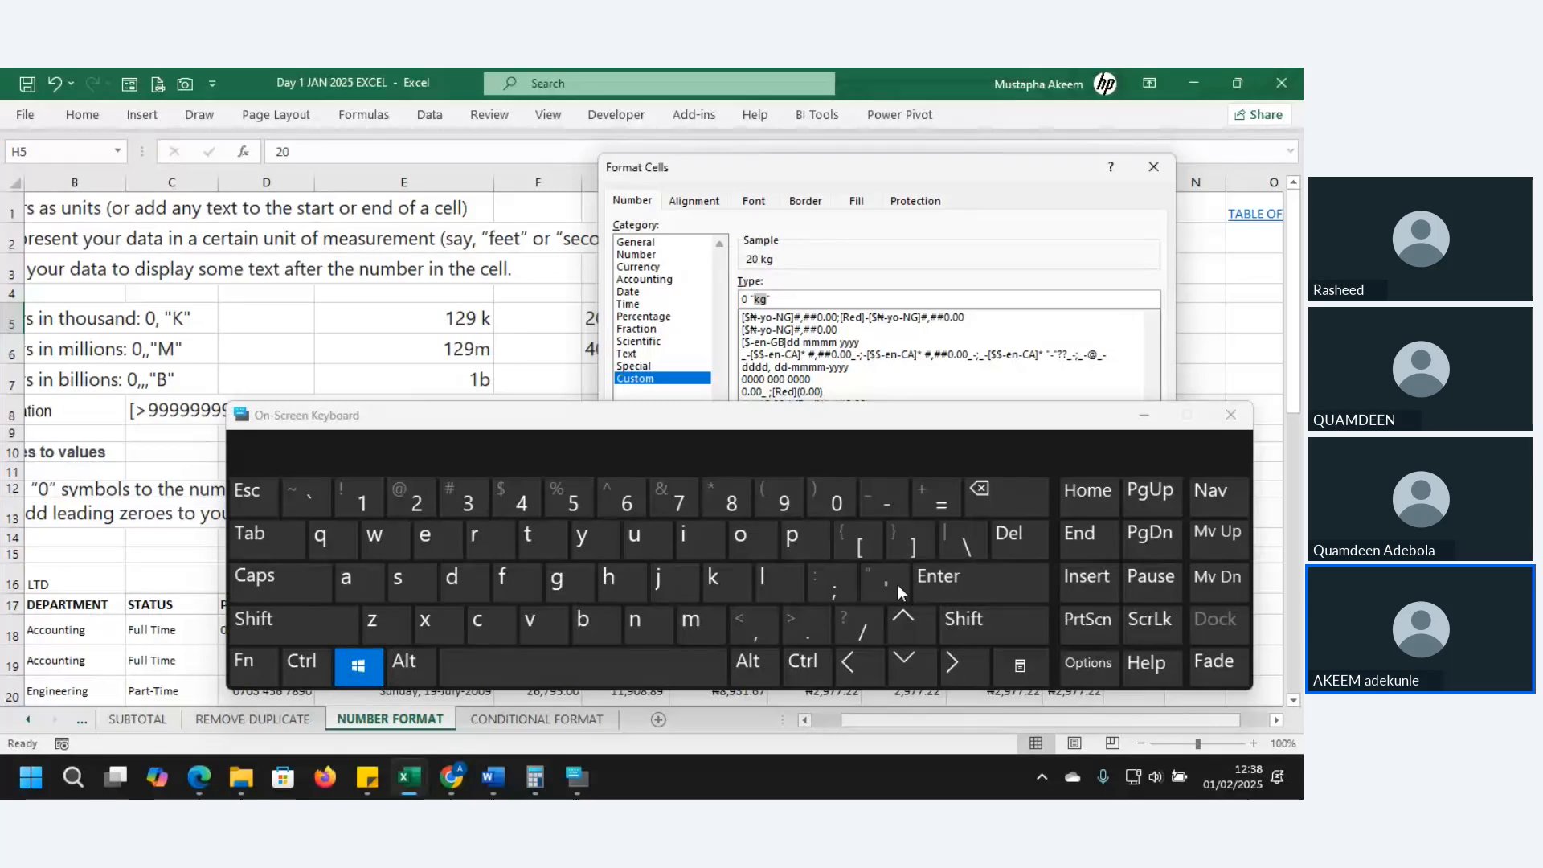
pyautogui.click(833, 595)
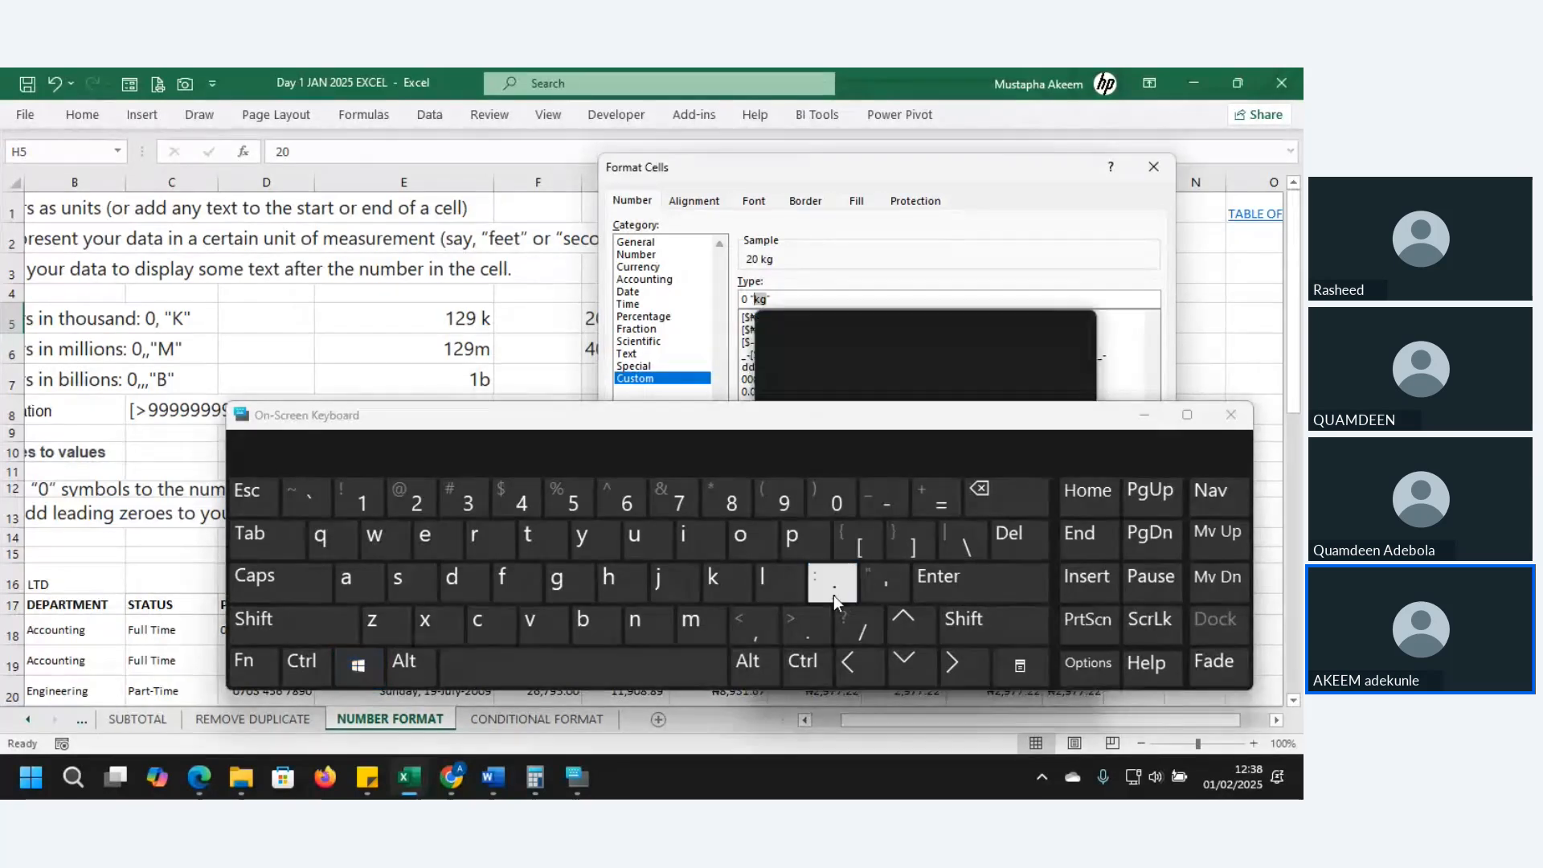
pyautogui.click(1142, 417)
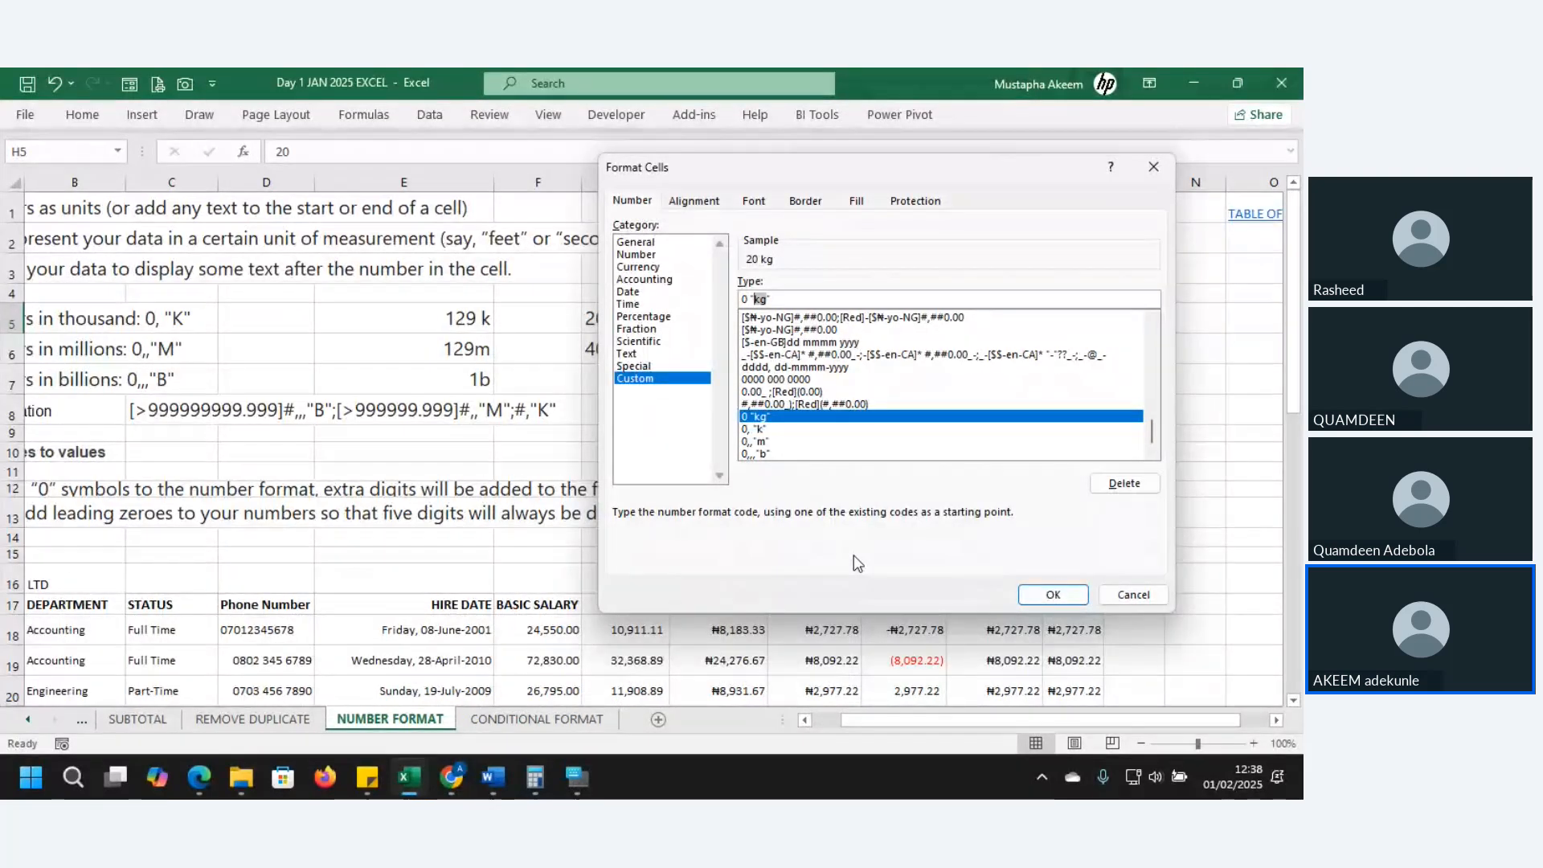
# - Replace kg with the red triangle emoji and confirm the format
pyautogui.press('super+period')
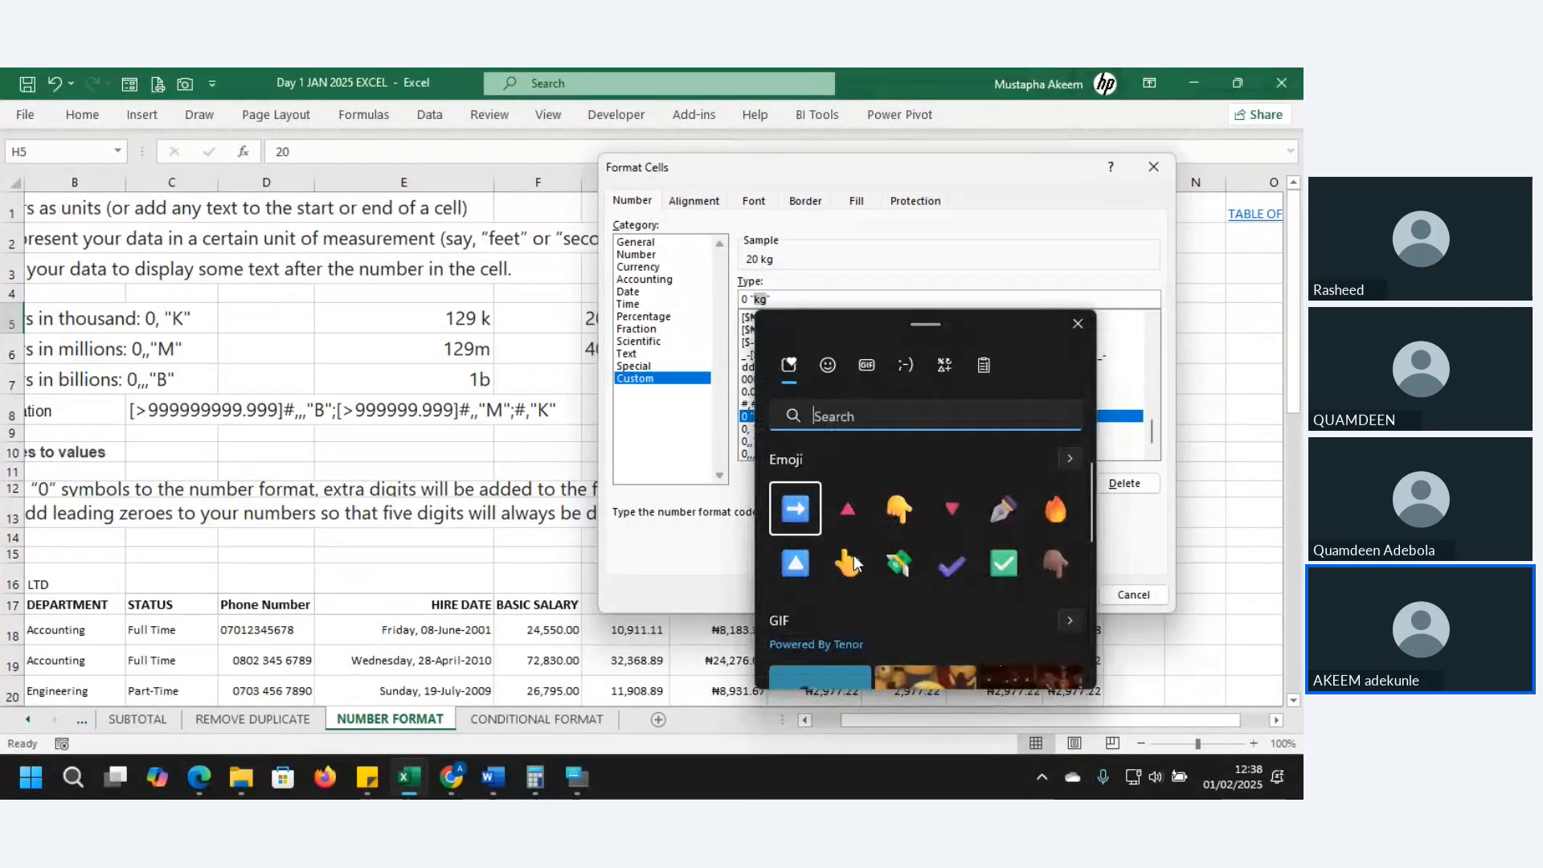
pyautogui.click(850, 507)
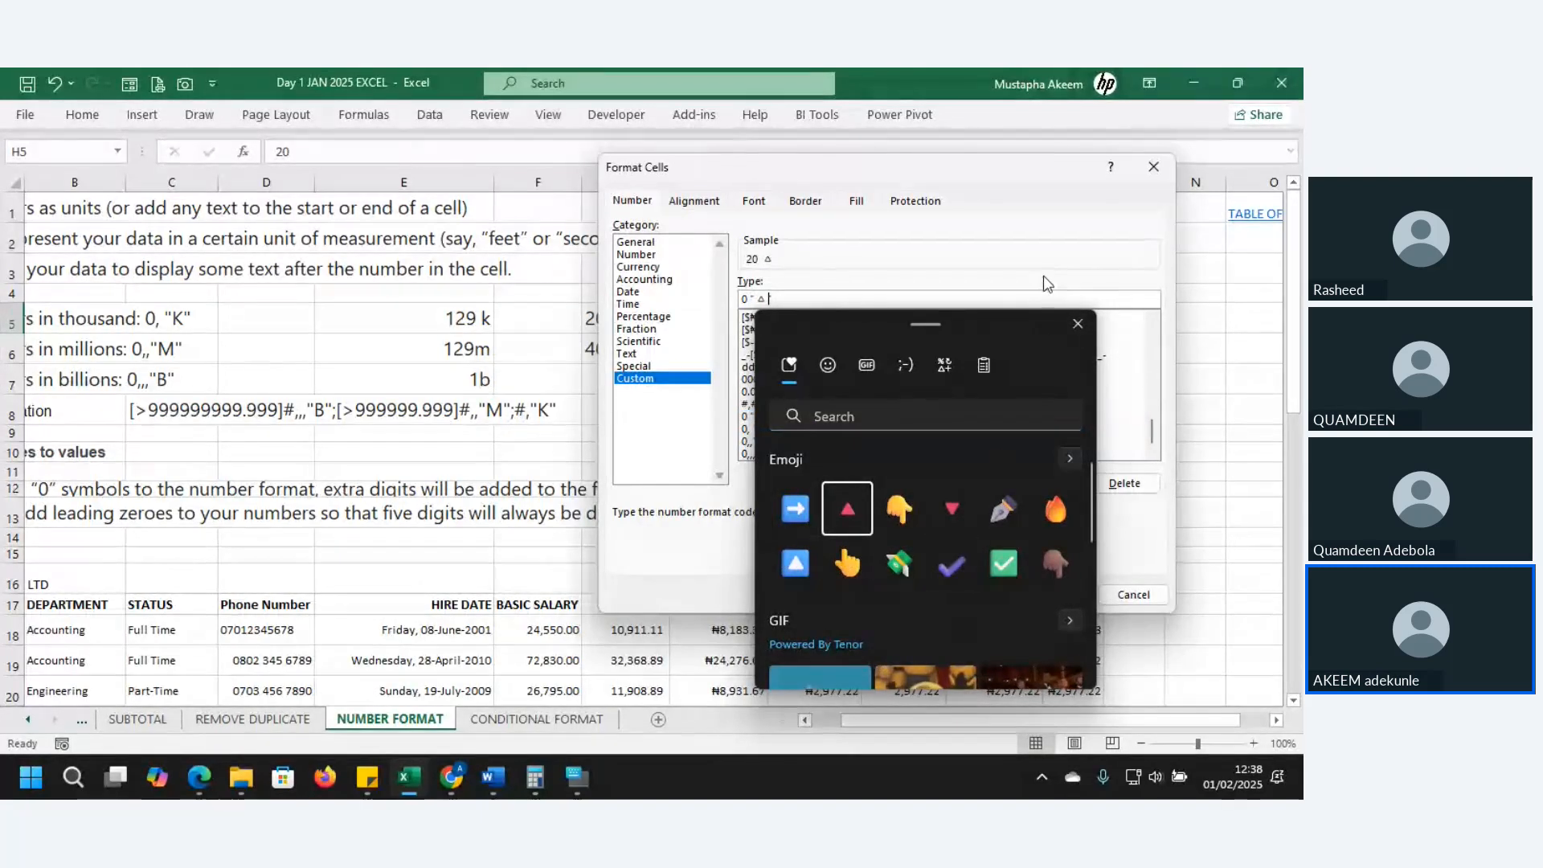
pyautogui.click(1040, 252)
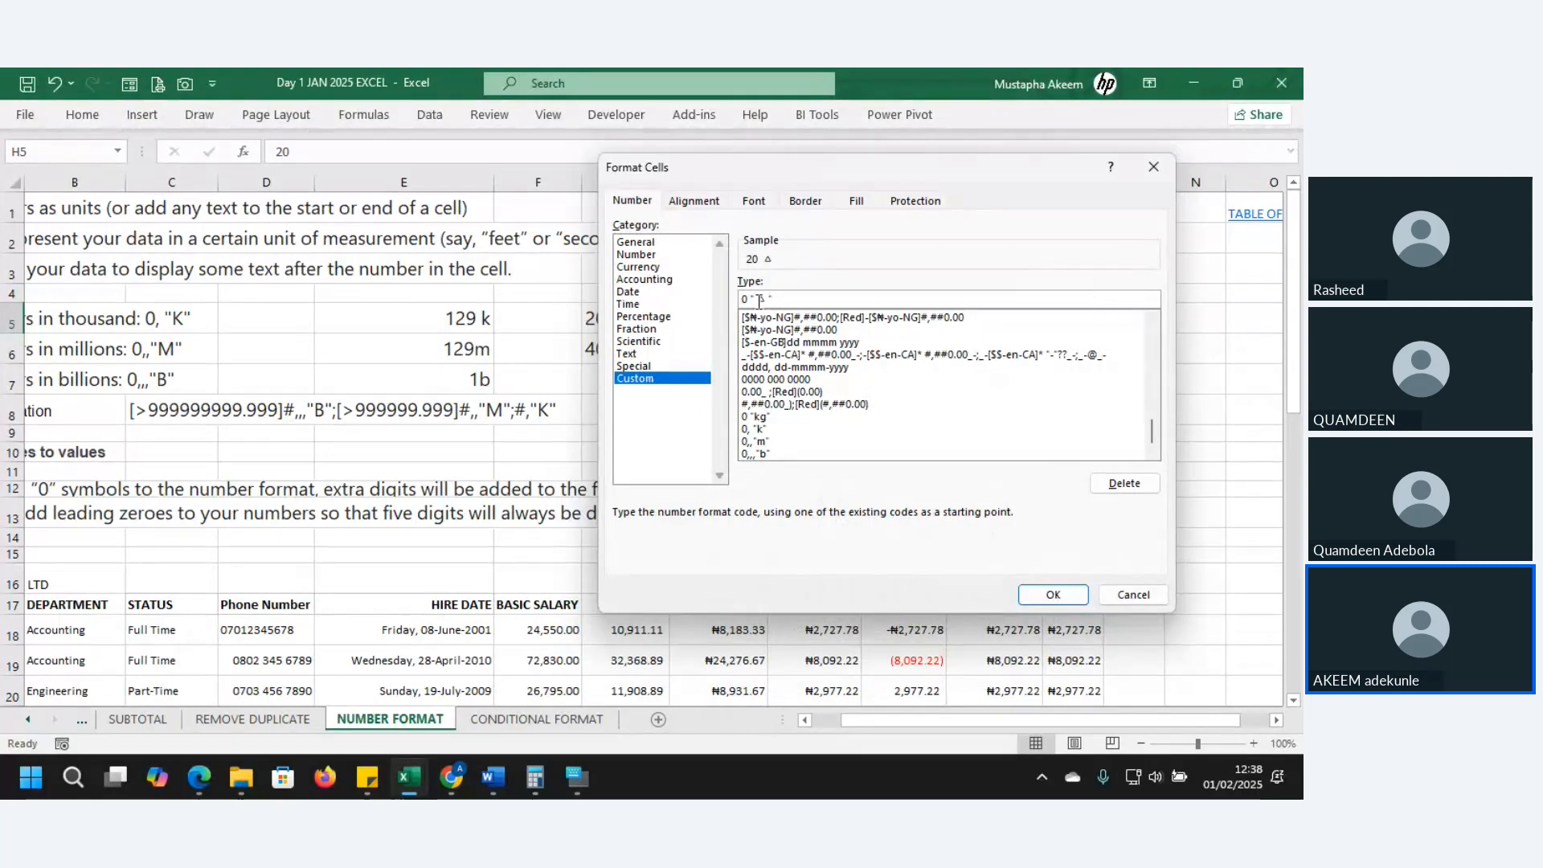
pyautogui.click(1060, 598)
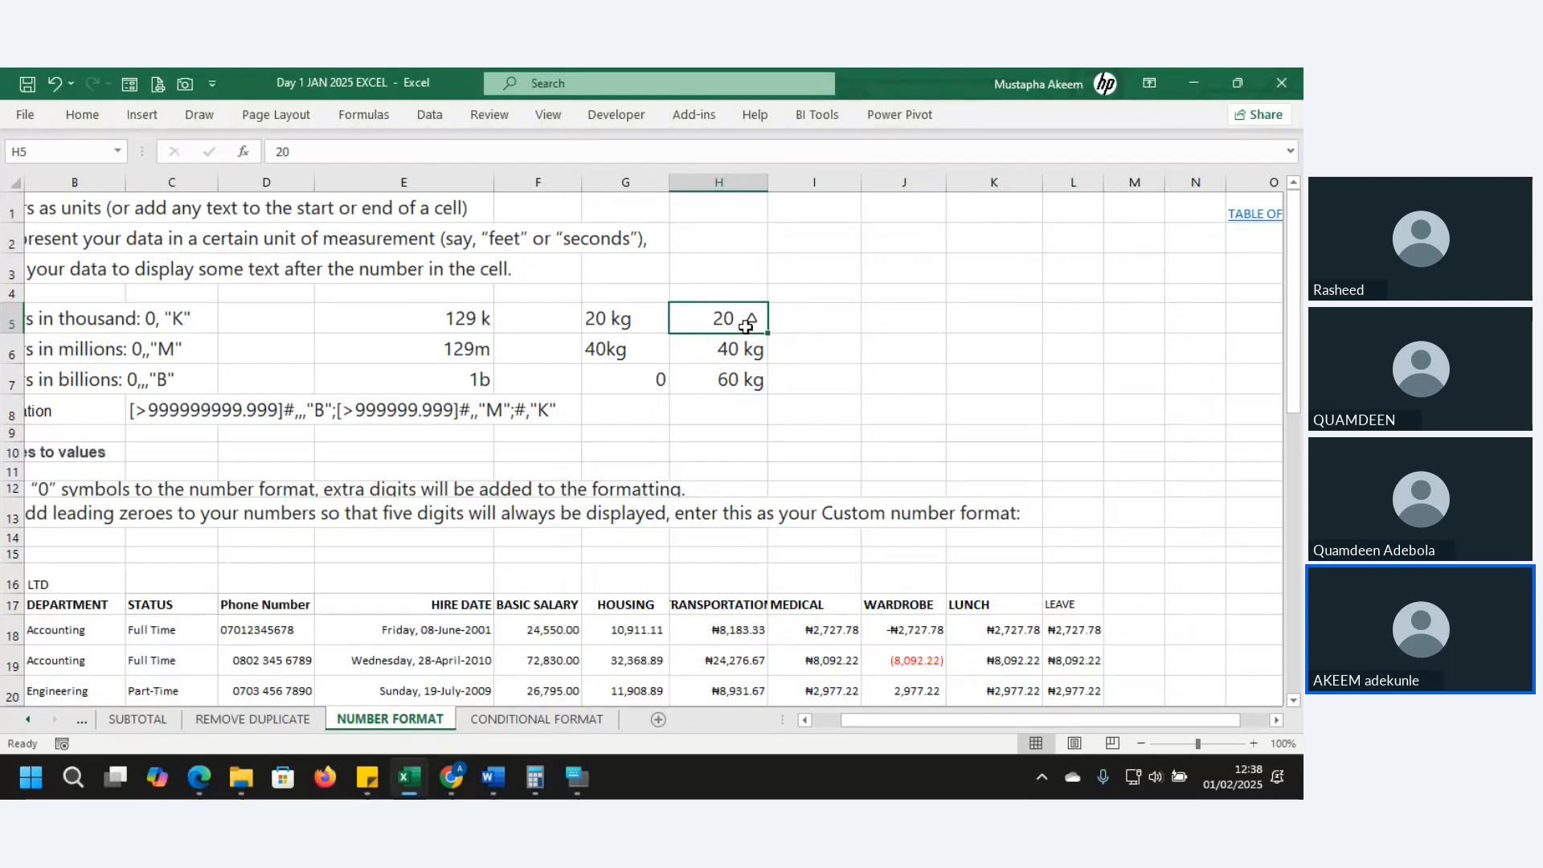
# - Add [Red] to H5's custom format code so 20 ▲ shows in red
pyautogui.doubleClick(746, 321)
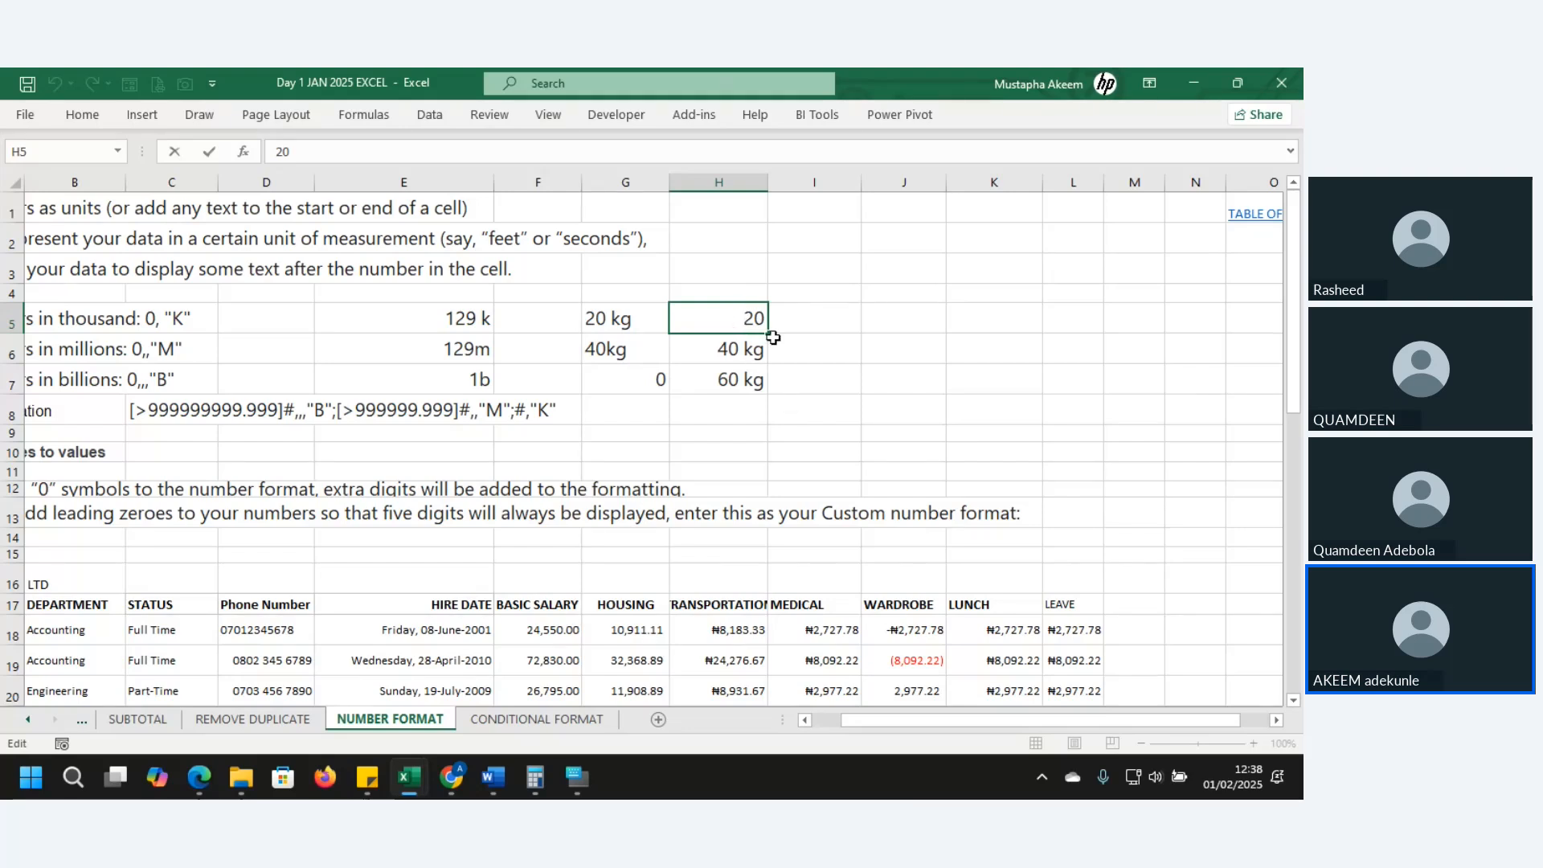
pyautogui.click(804, 353)
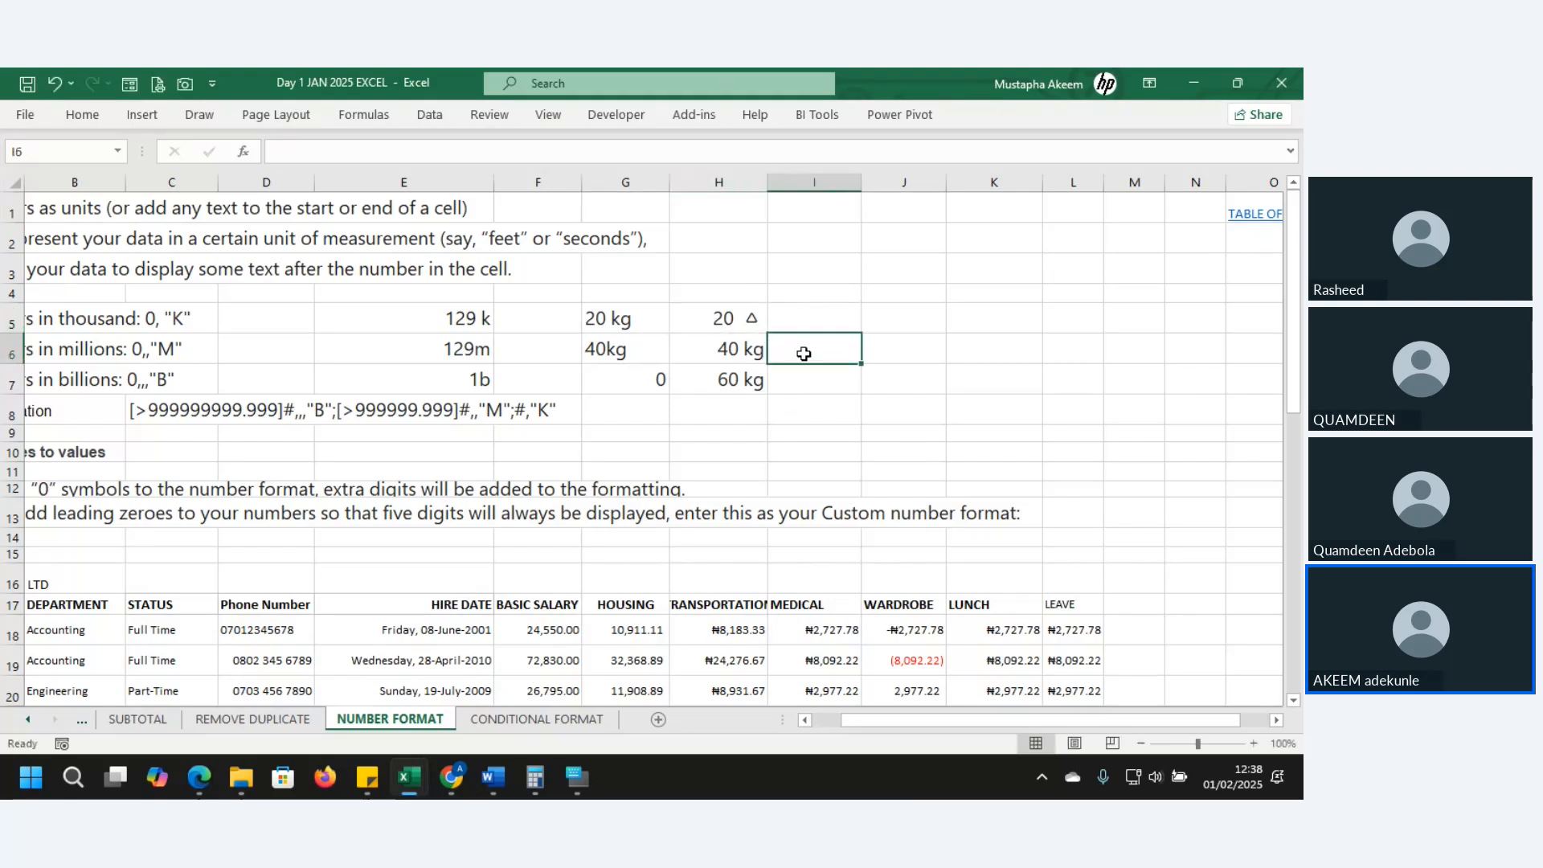
pyautogui.click(730, 321)
pyautogui.hotkey('ctrl', '1')
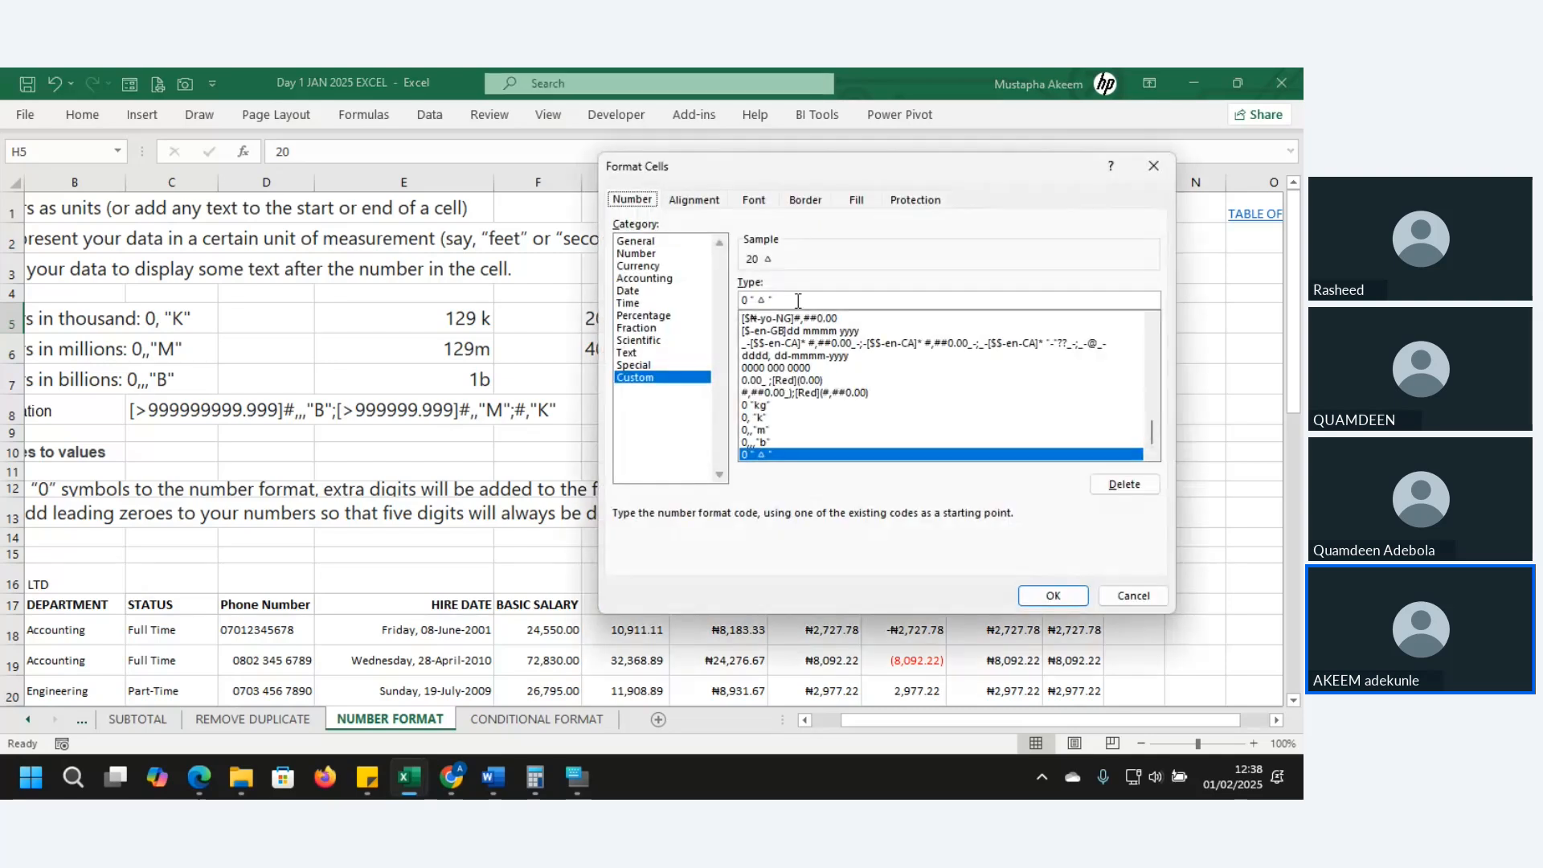
pyautogui.click(749, 301)
pyautogui.write('[')
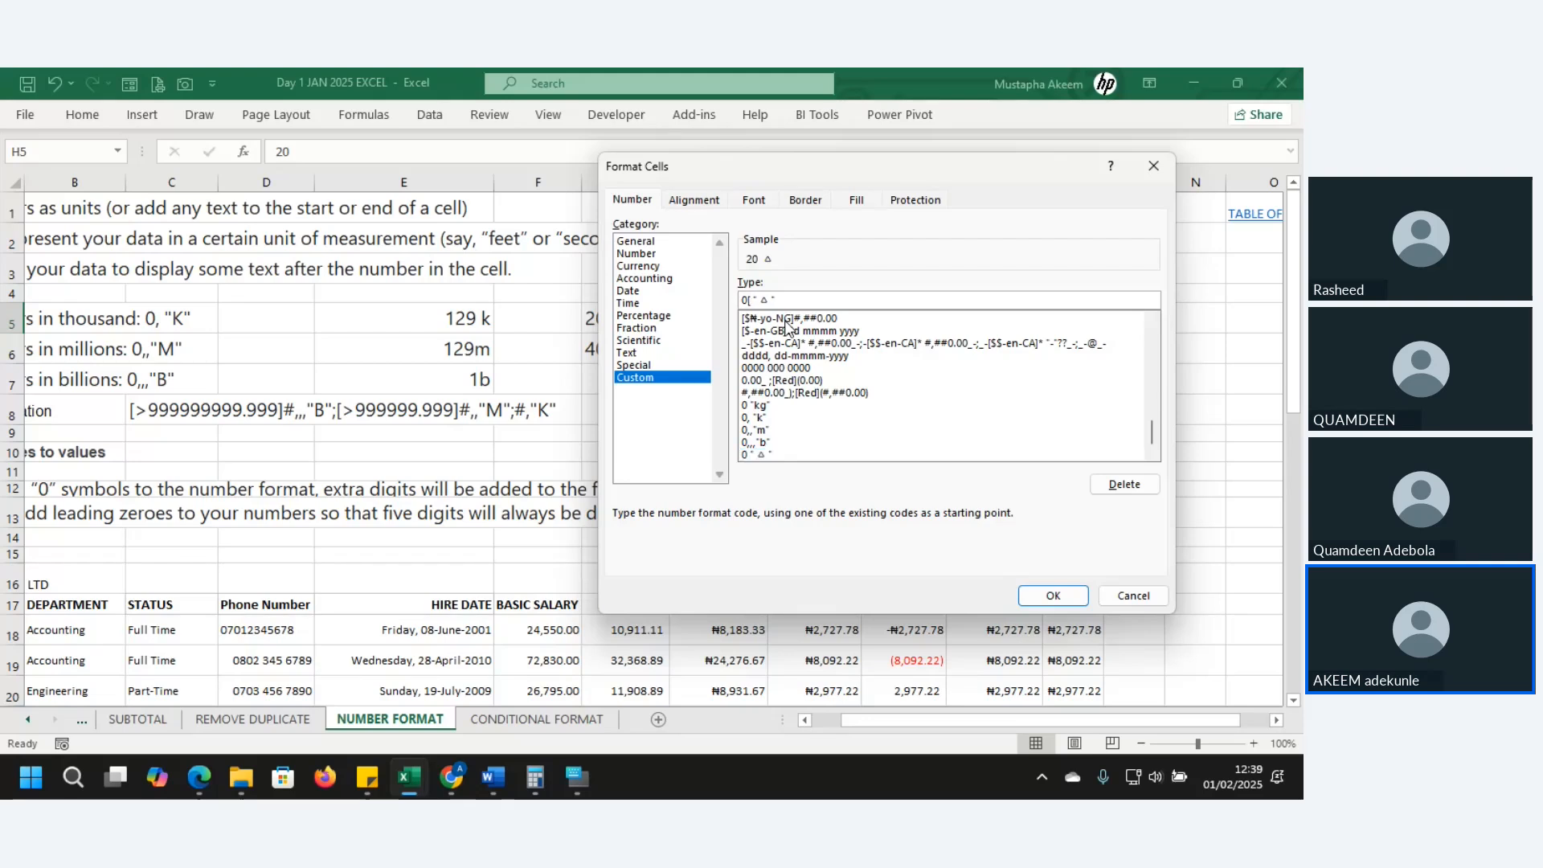
pyautogui.write('red]')
pyautogui.press('BackSpace')
pyautogui.press('BackSpace')
pyautogui.press('BackSpace')
pyautogui.press('BackSpace')
pyautogui.press('BackSpace')
pyautogui.press('BackSpace')
pyautogui.write('[Red')
pyautogui.click(1053, 595)
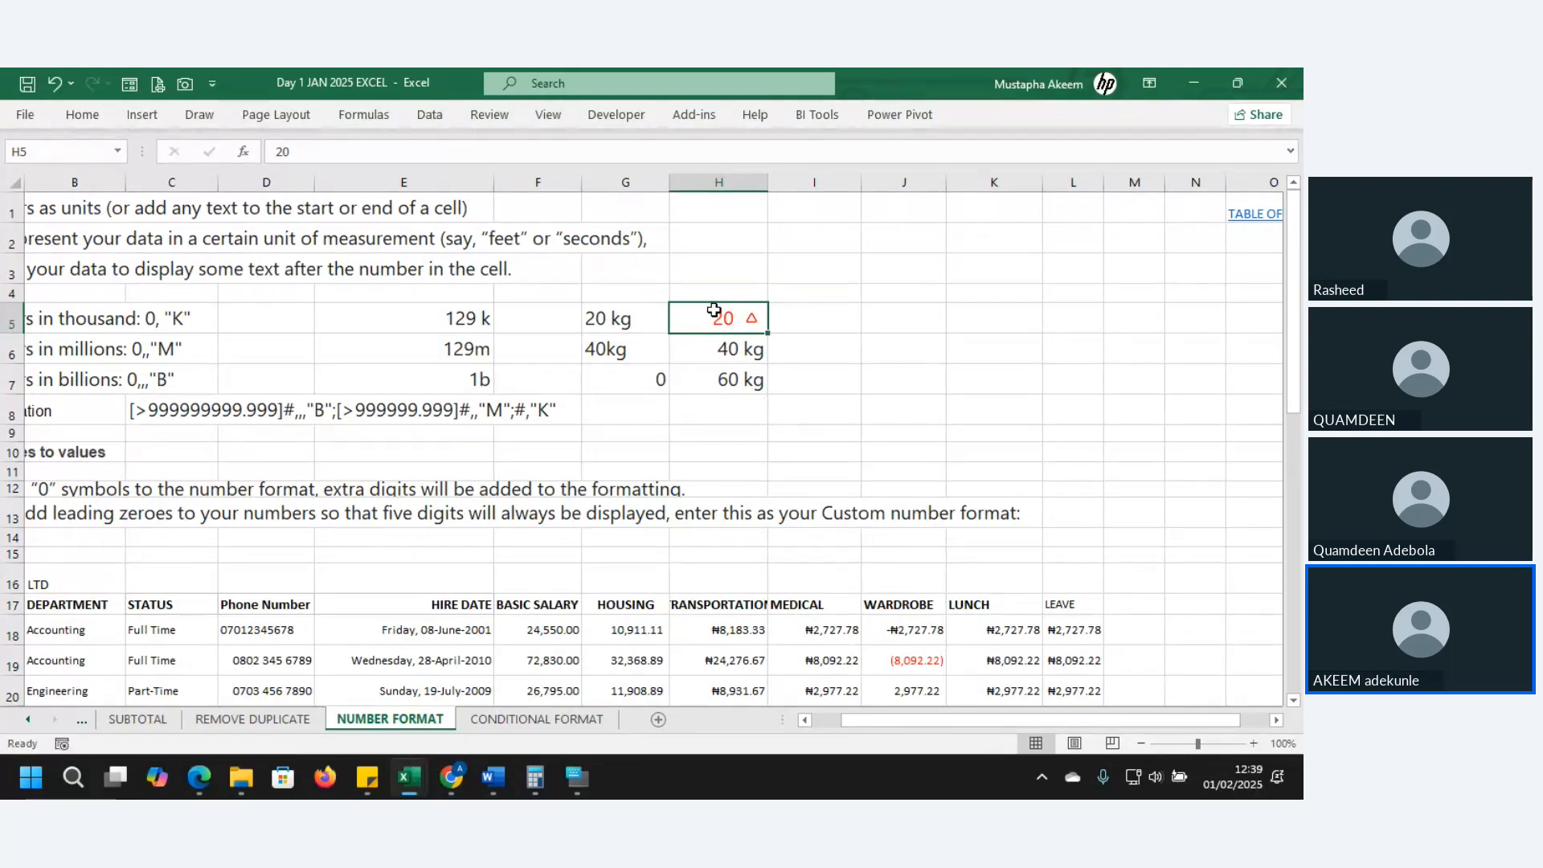
# - Compare H5 with the 20 kg in G5 and 40 kg in H6
pyautogui.click(618, 318)
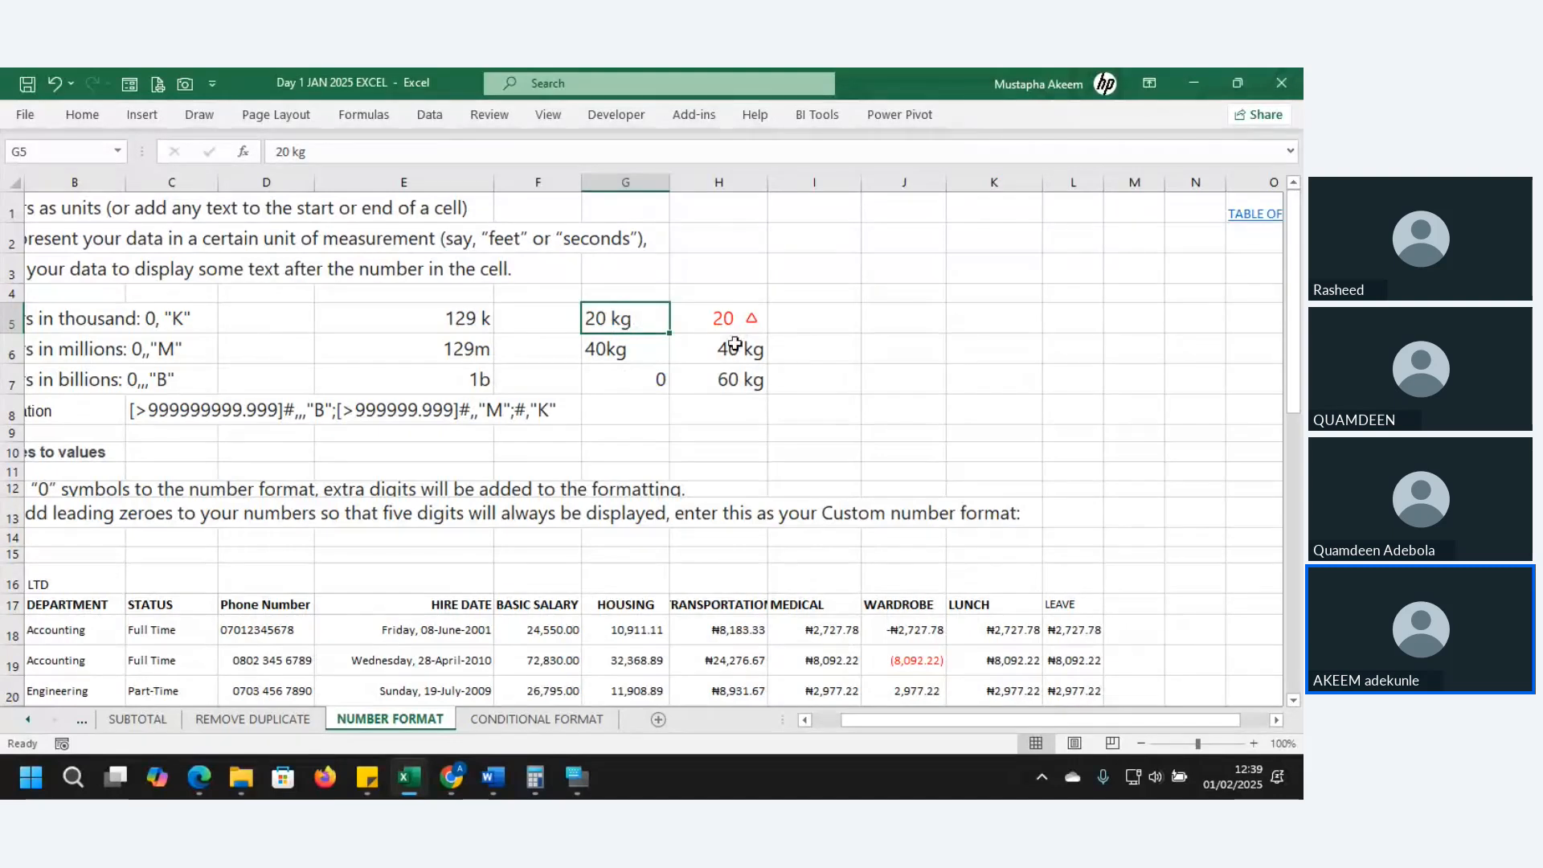
pyautogui.click(748, 418)
pyautogui.click(726, 337)
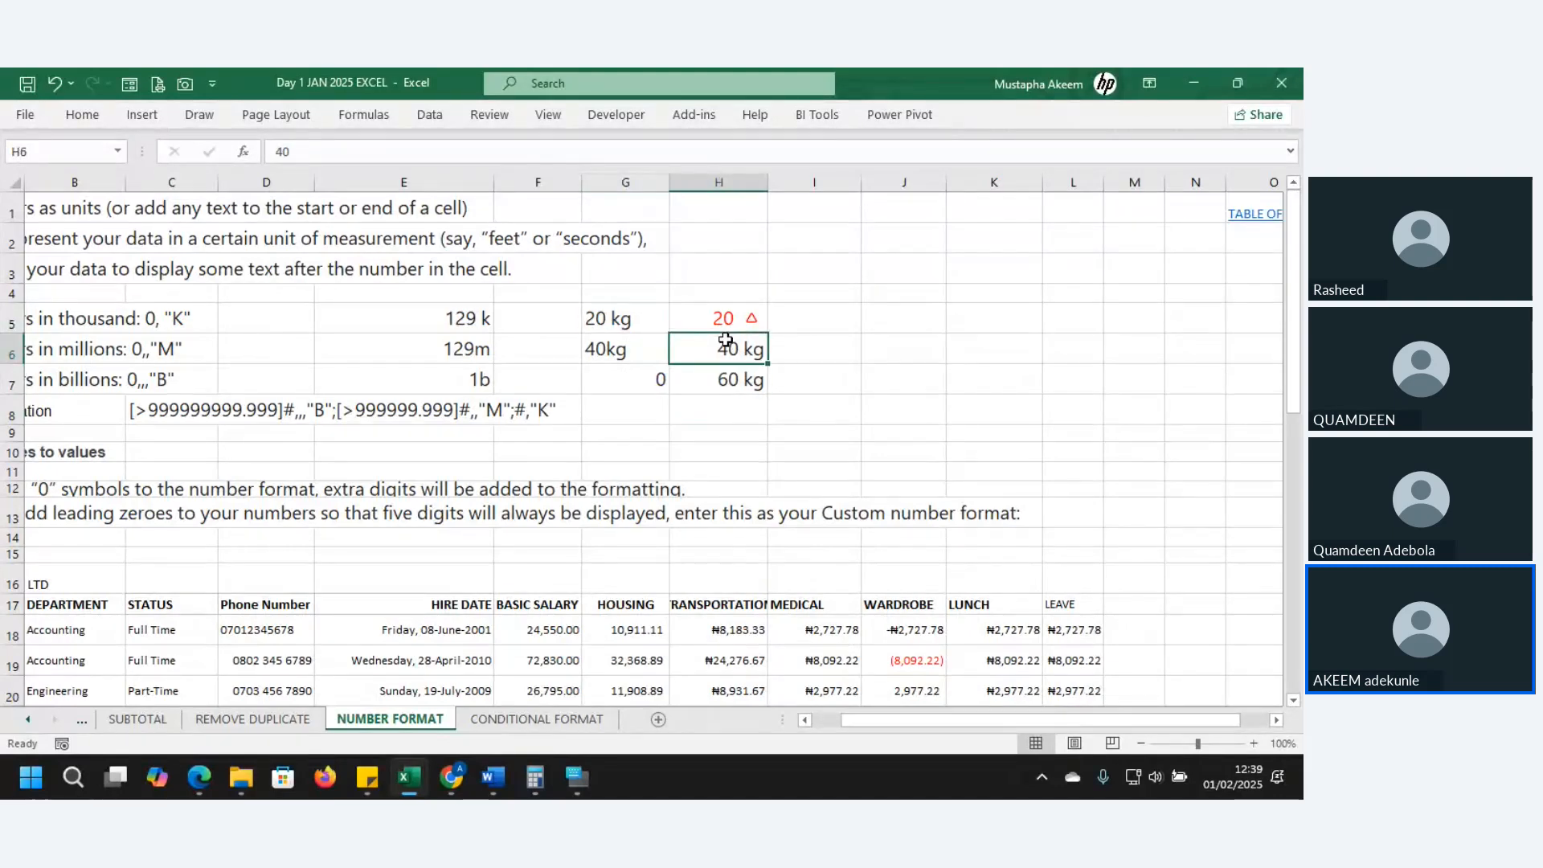
pyautogui.click(787, 520)
pyautogui.click(796, 536)
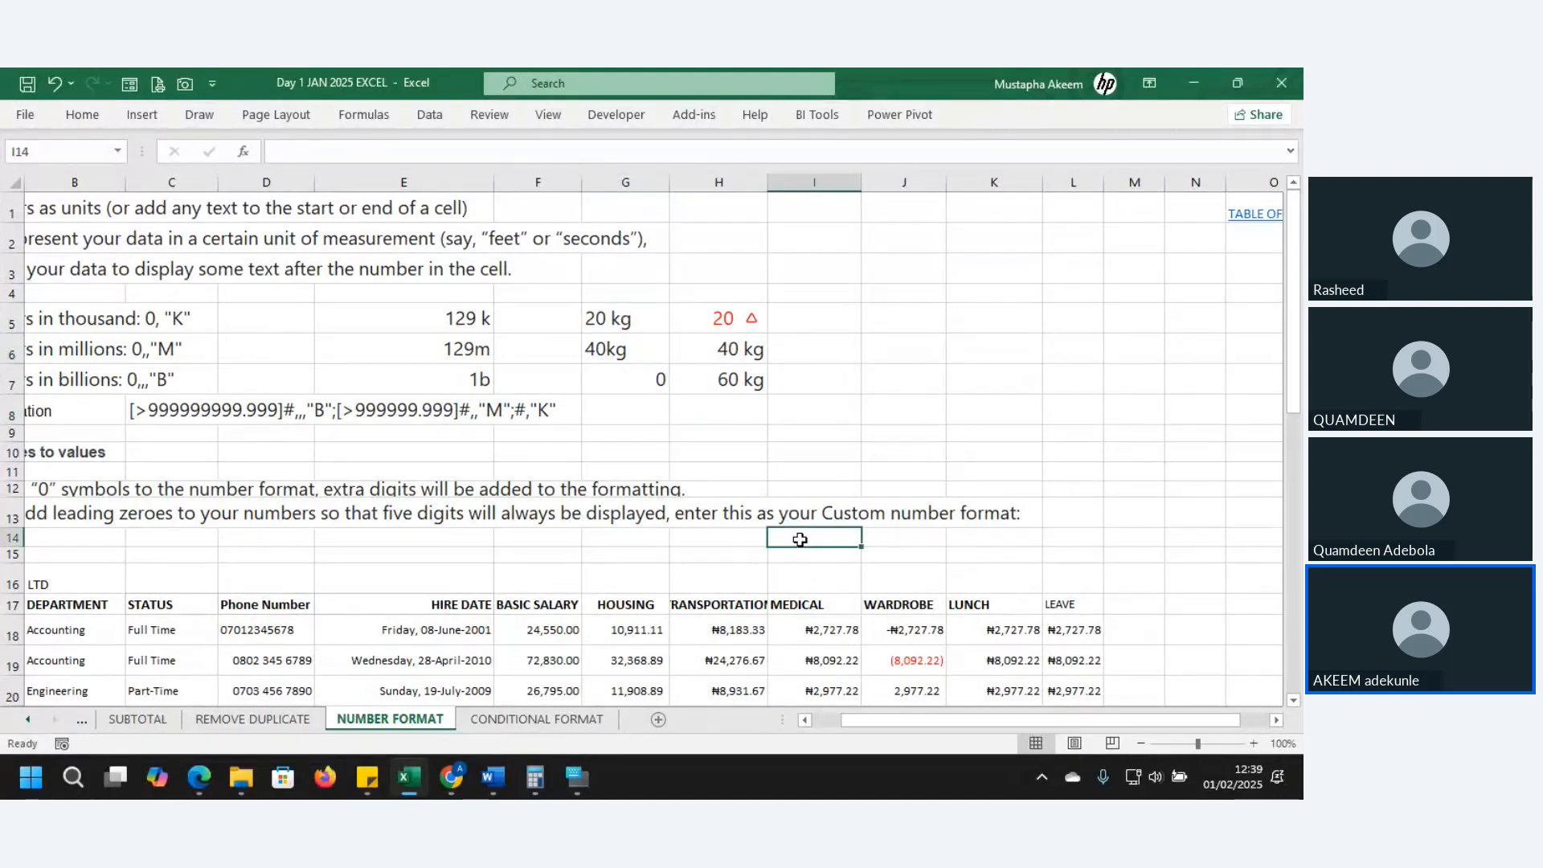
pyautogui.click(593, 456)
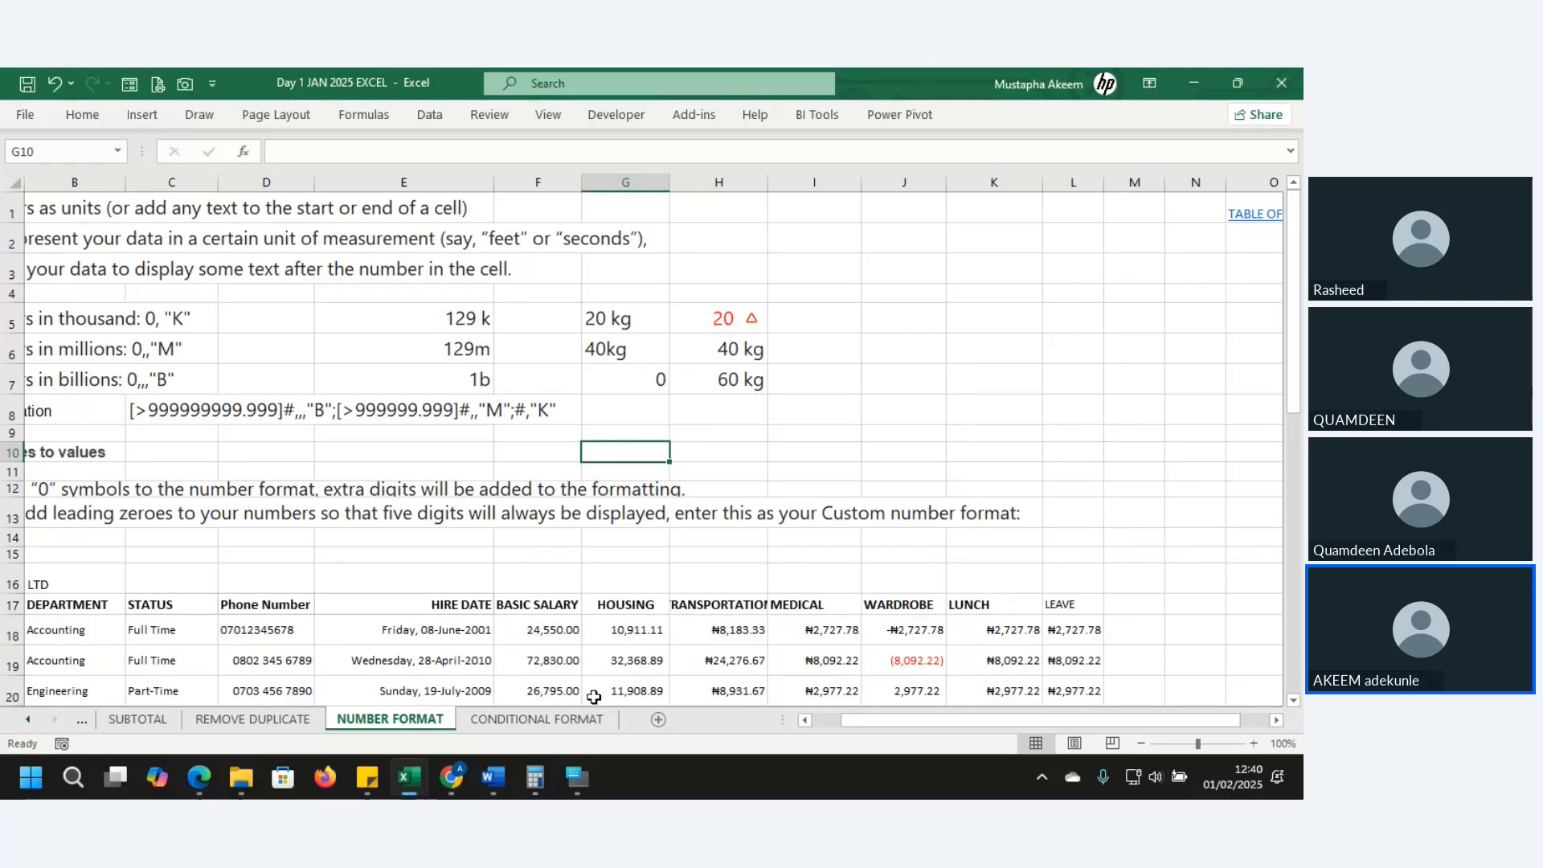
pyautogui.click(561, 720)
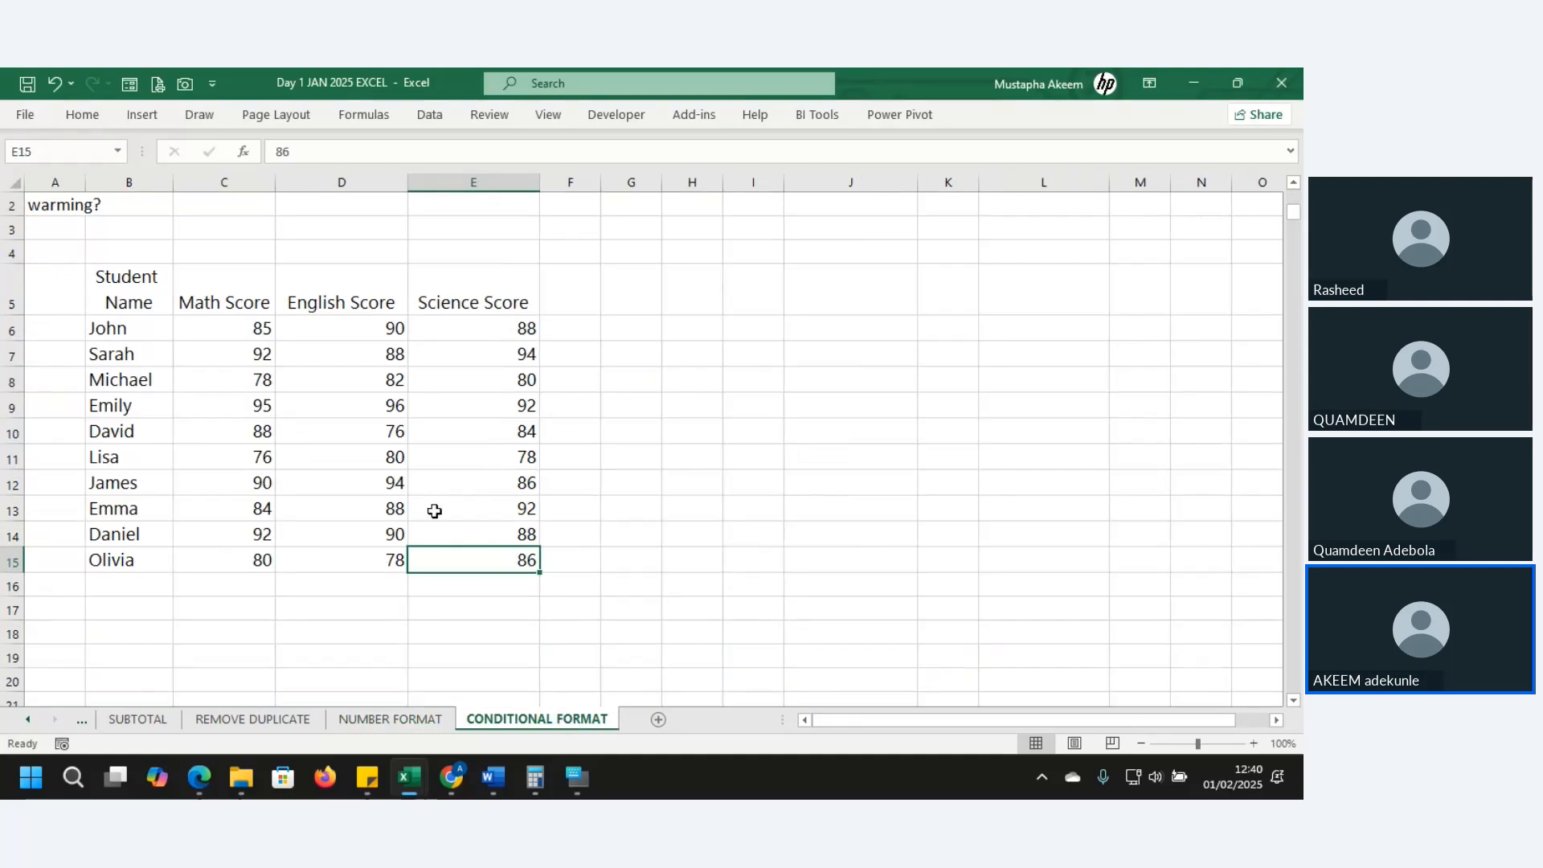
# - Select the student score table and start a Greater Than highlight rule
pyautogui.click(305, 412)
pyautogui.press('Up')
pyautogui.press('Up')
pyautogui.press('Up')
pyautogui.press('Up')
pyautogui.press('Up')
pyautogui.press('Up')
pyautogui.press('Up')
pyautogui.press('Up')
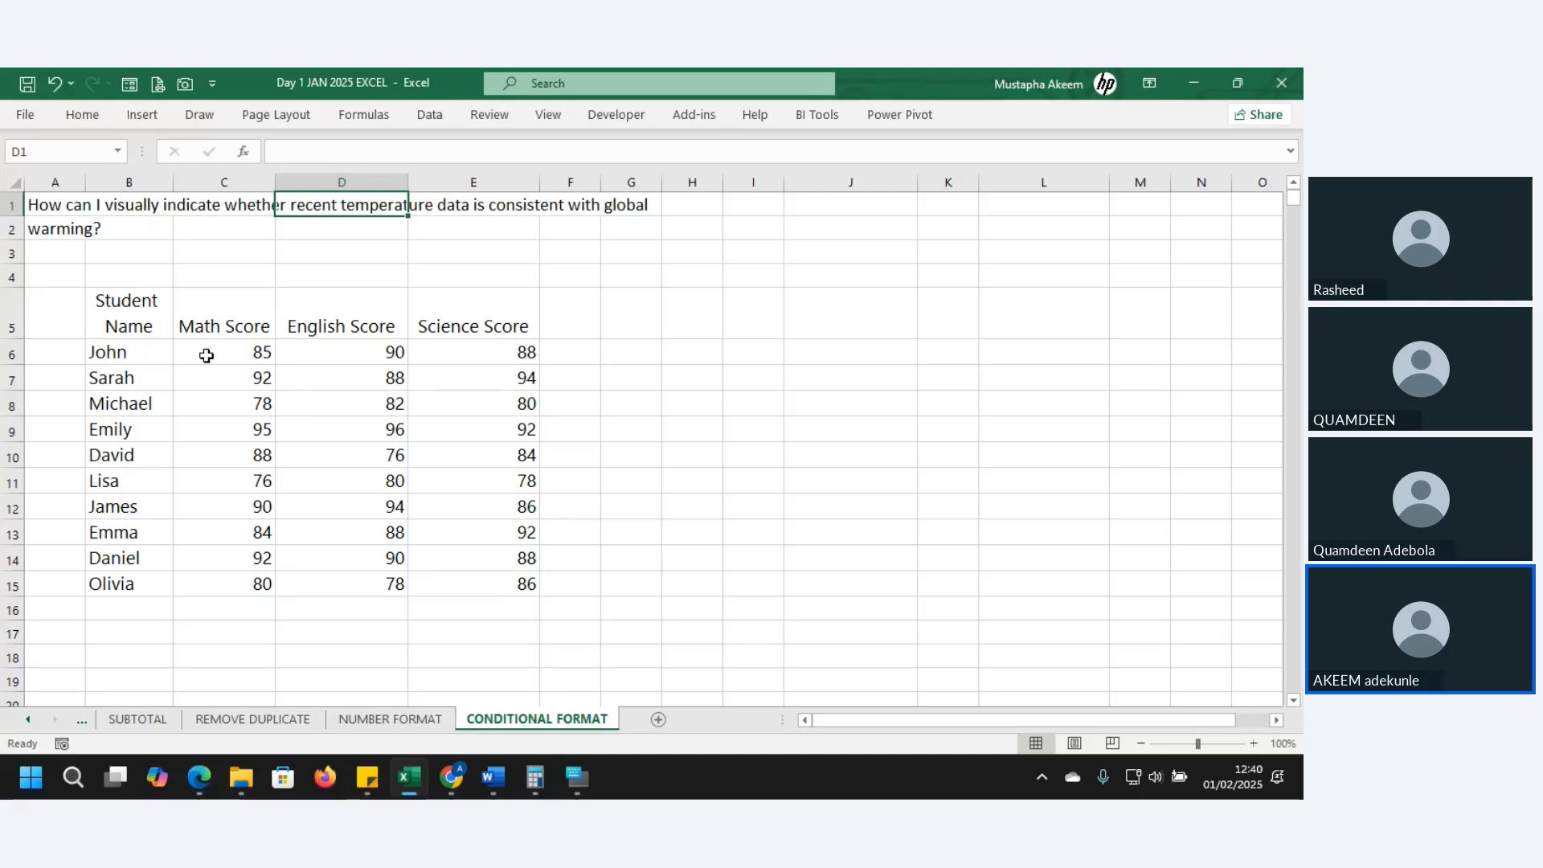
pyautogui.moveTo(127, 326); pyautogui.dragTo(517, 586)
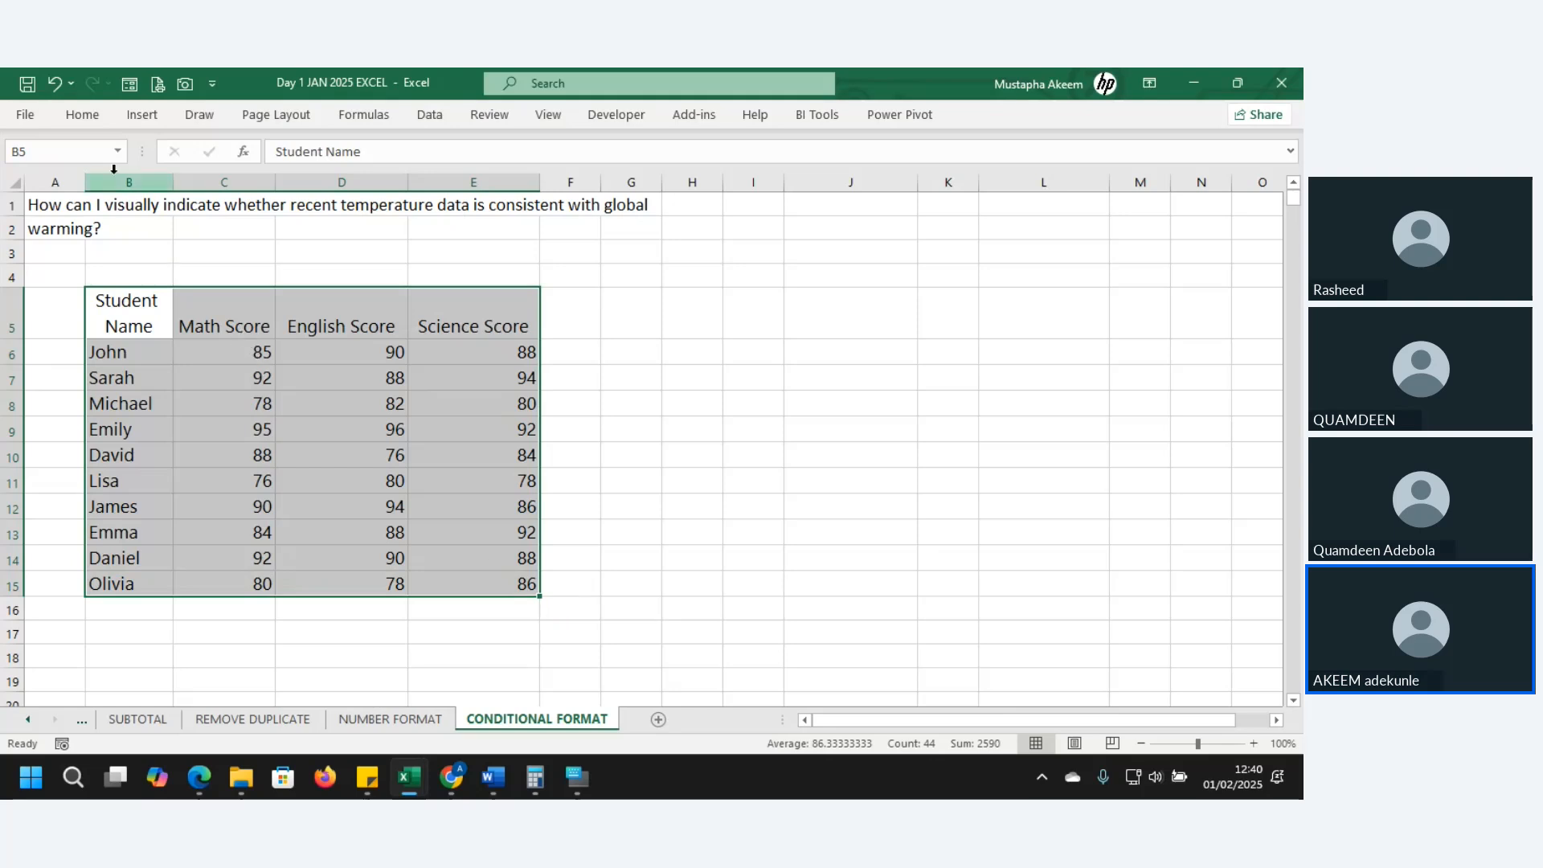
pyautogui.click(90, 121)
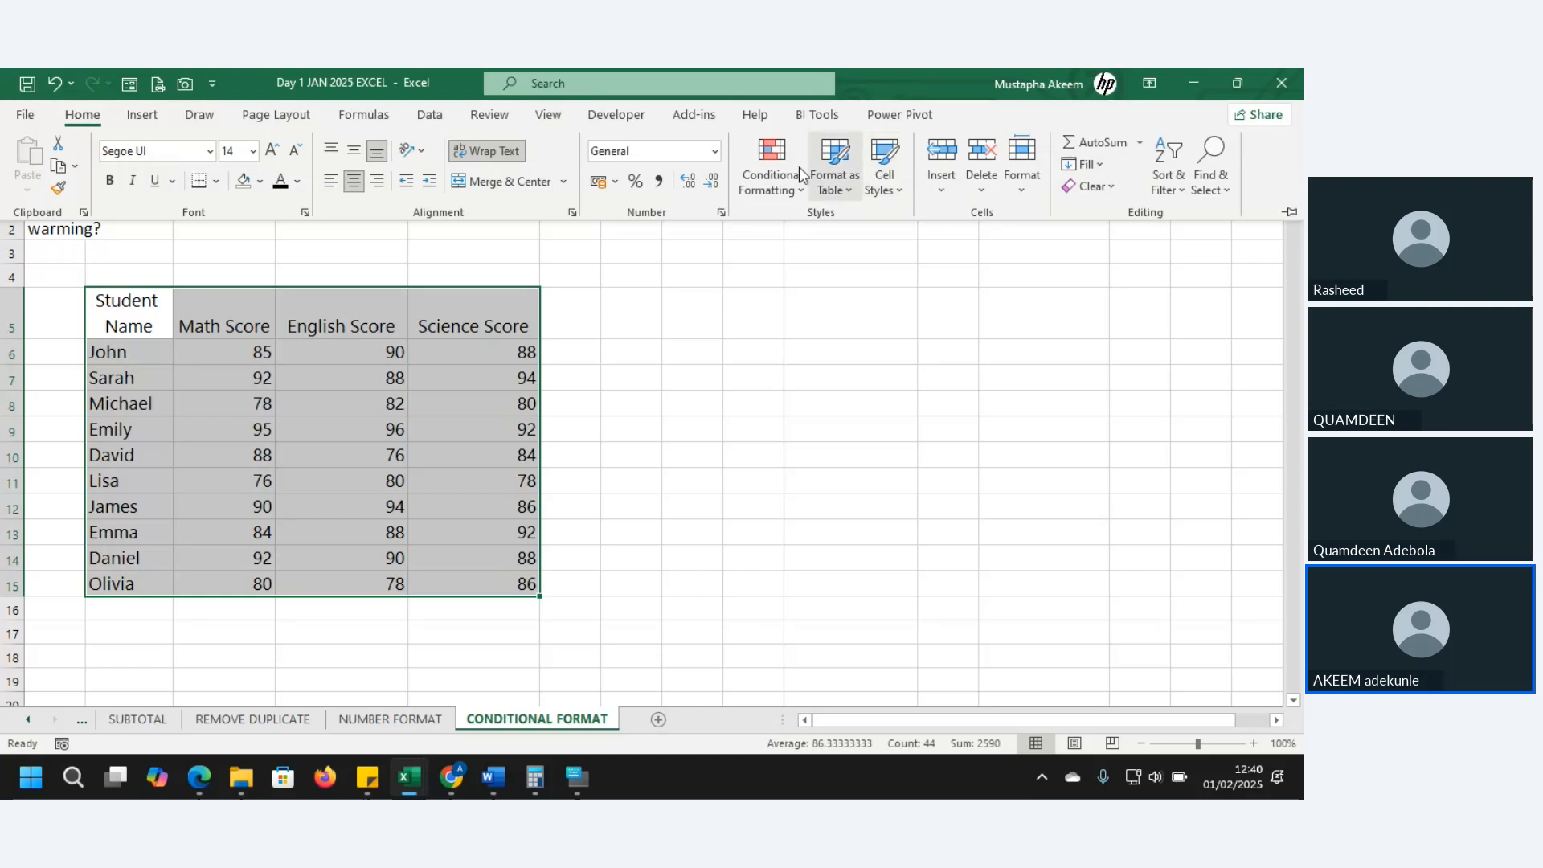
pyautogui.click(769, 168)
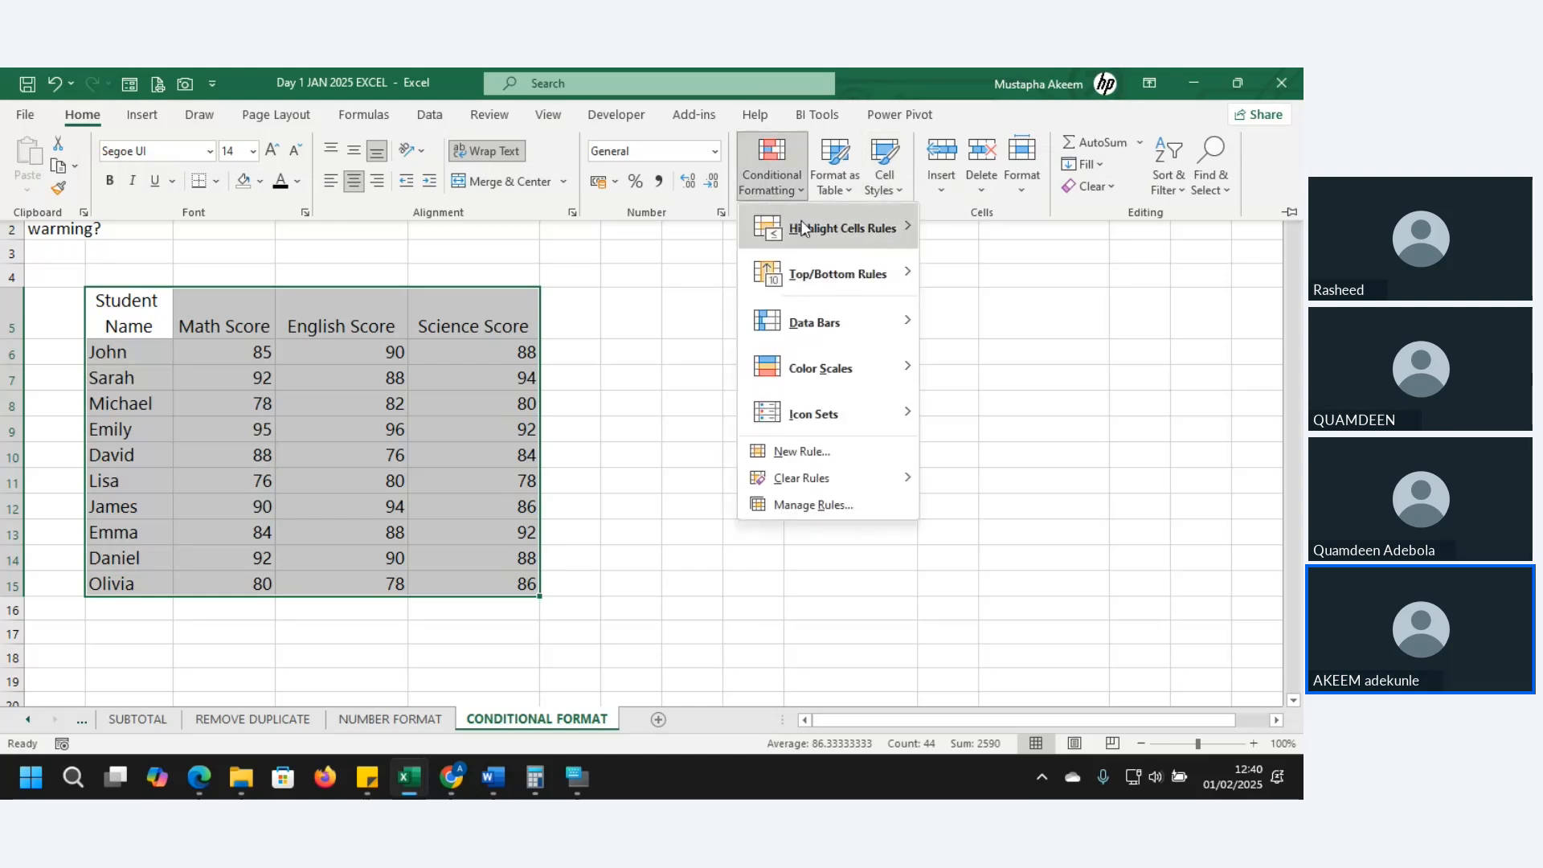
pyautogui.moveTo(804, 229)
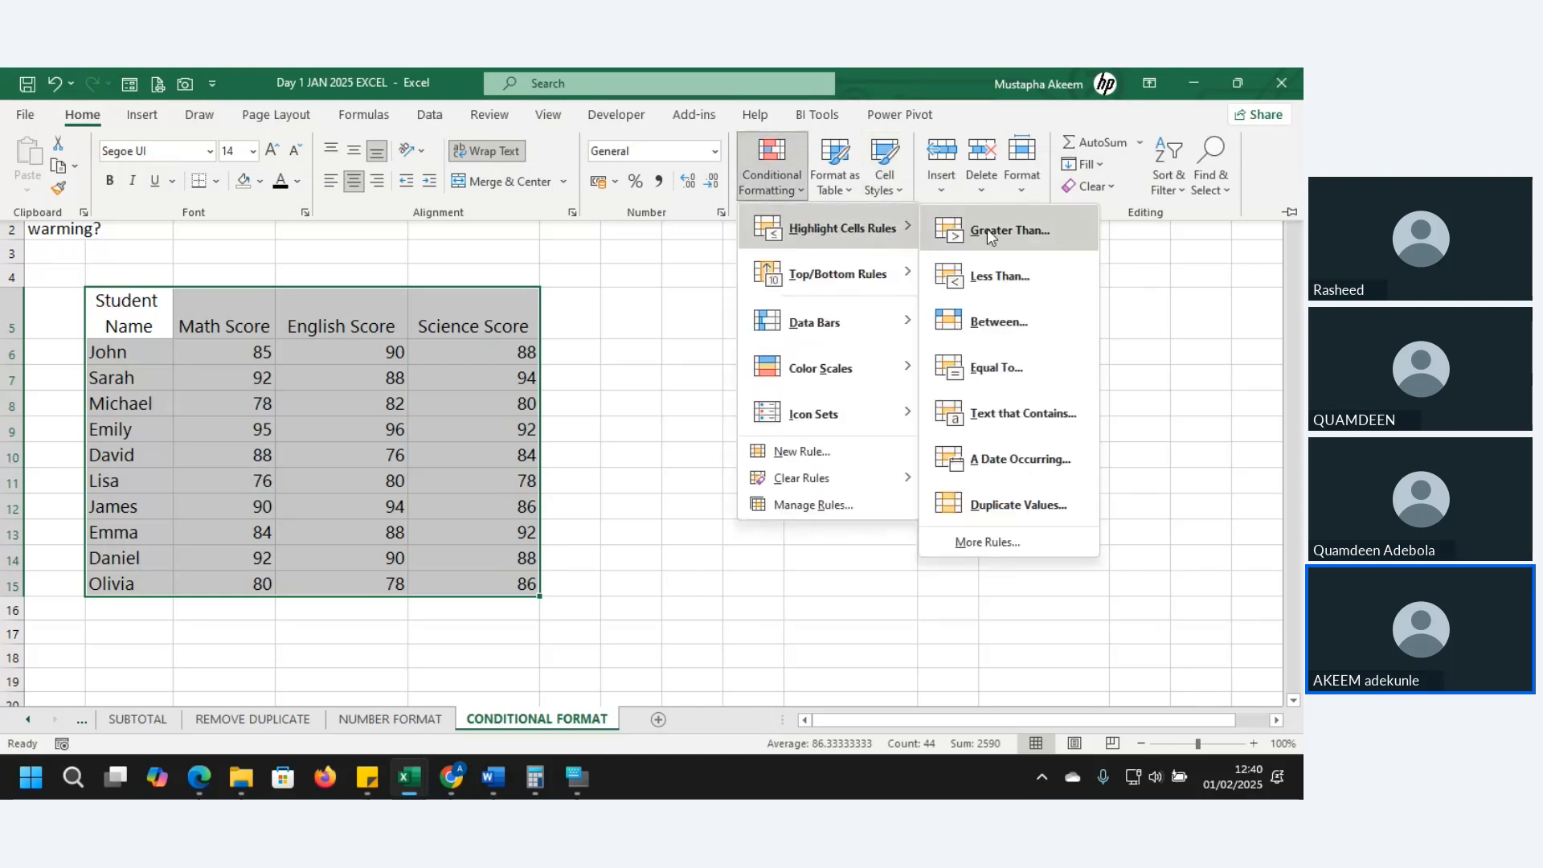
pyautogui.click(1032, 232)
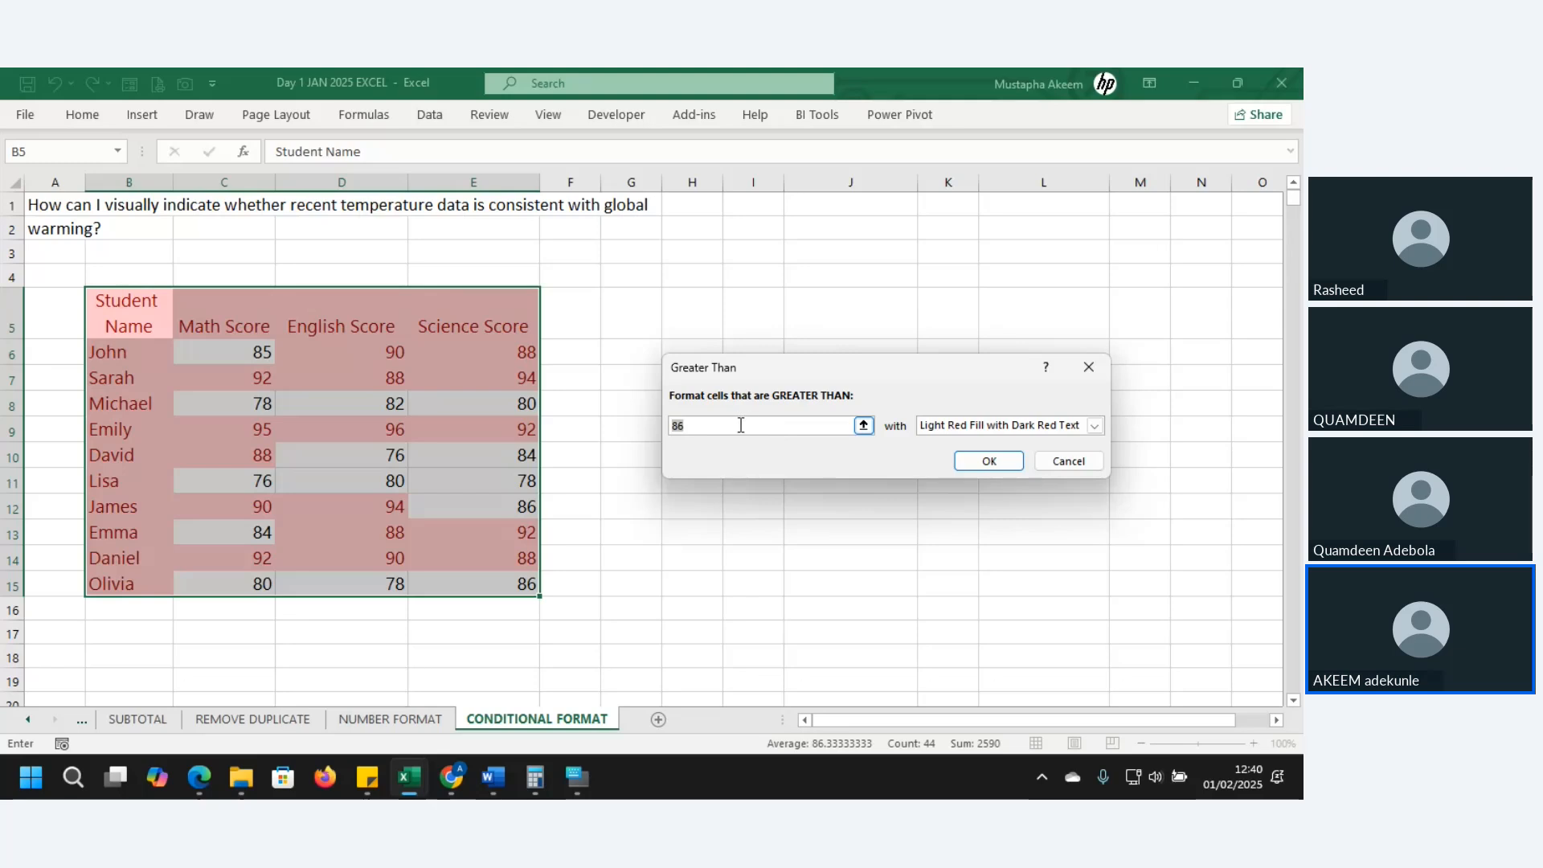
# - Set the threshold to 90 with Yellow Fill with Dark Yellow Text
pyautogui.write('6')
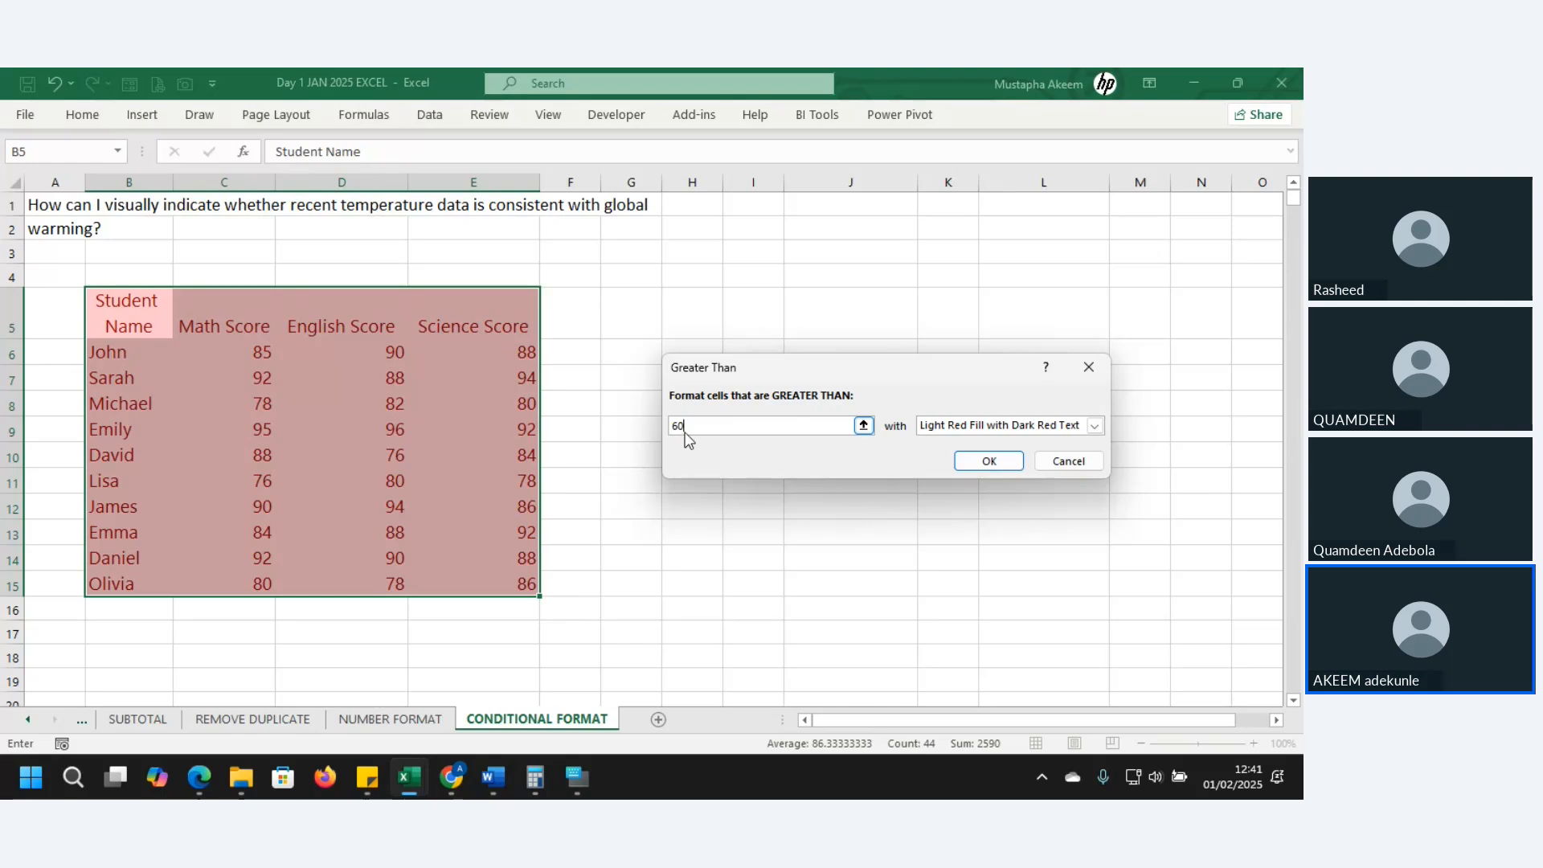
pyautogui.moveTo(687, 426); pyautogui.dragTo(649, 431)
pyautogui.write('90')
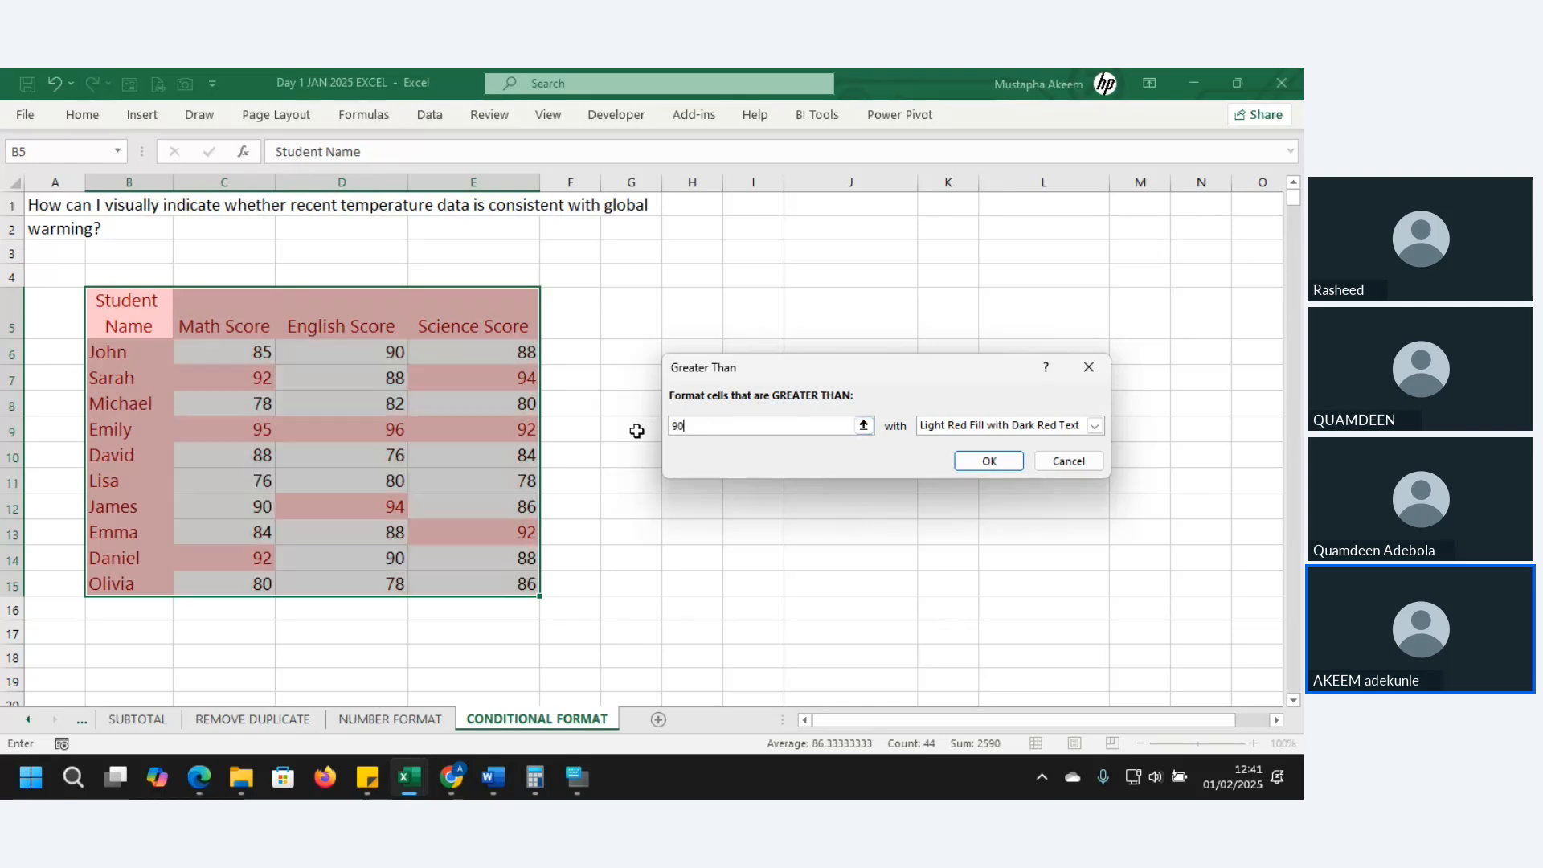
pyautogui.click(1095, 426)
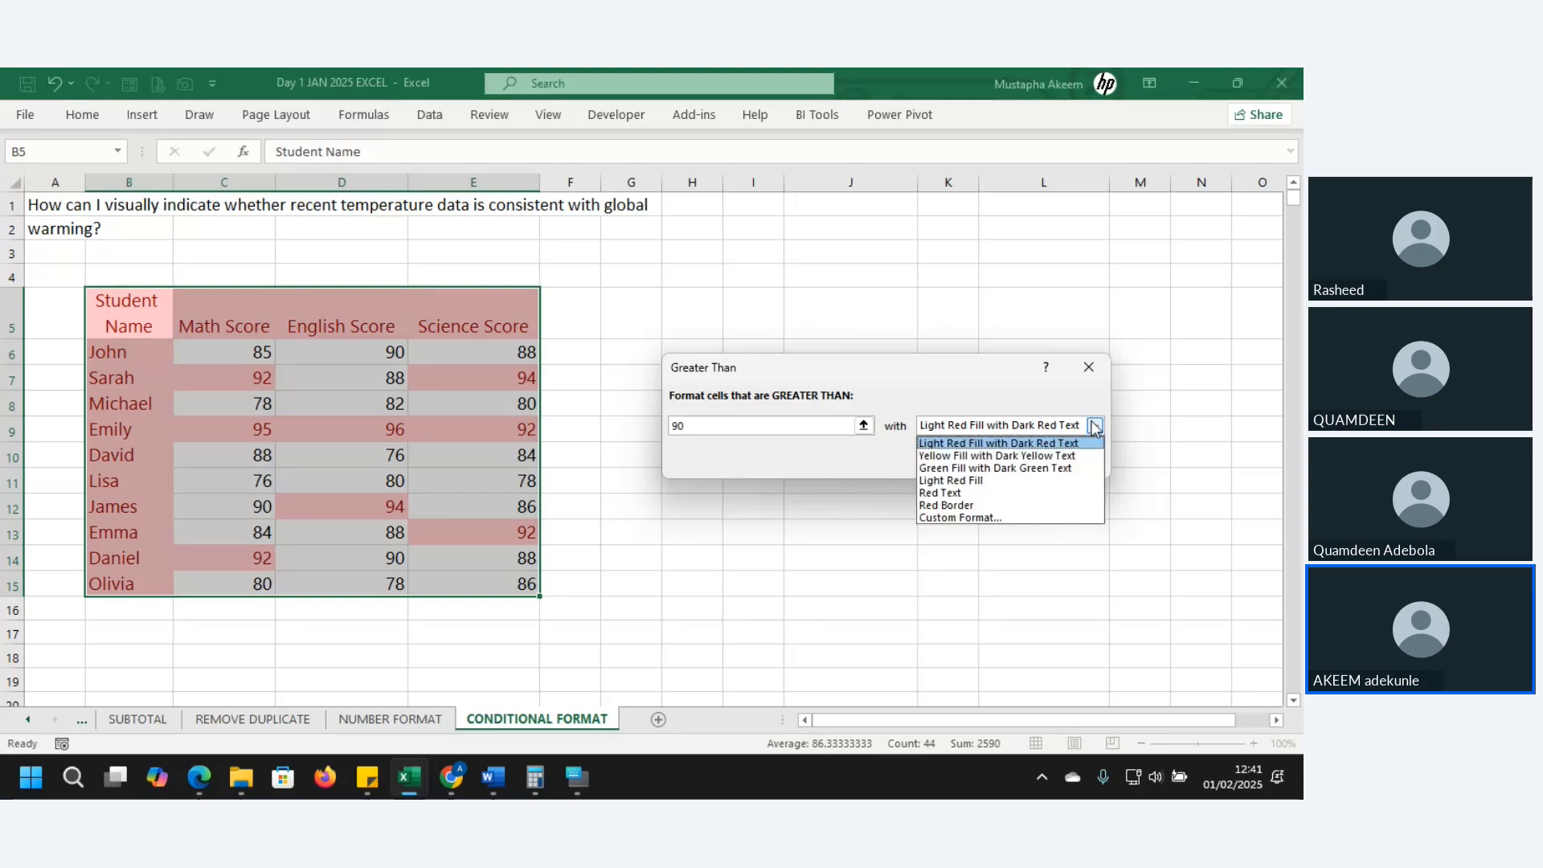
pyautogui.click(985, 455)
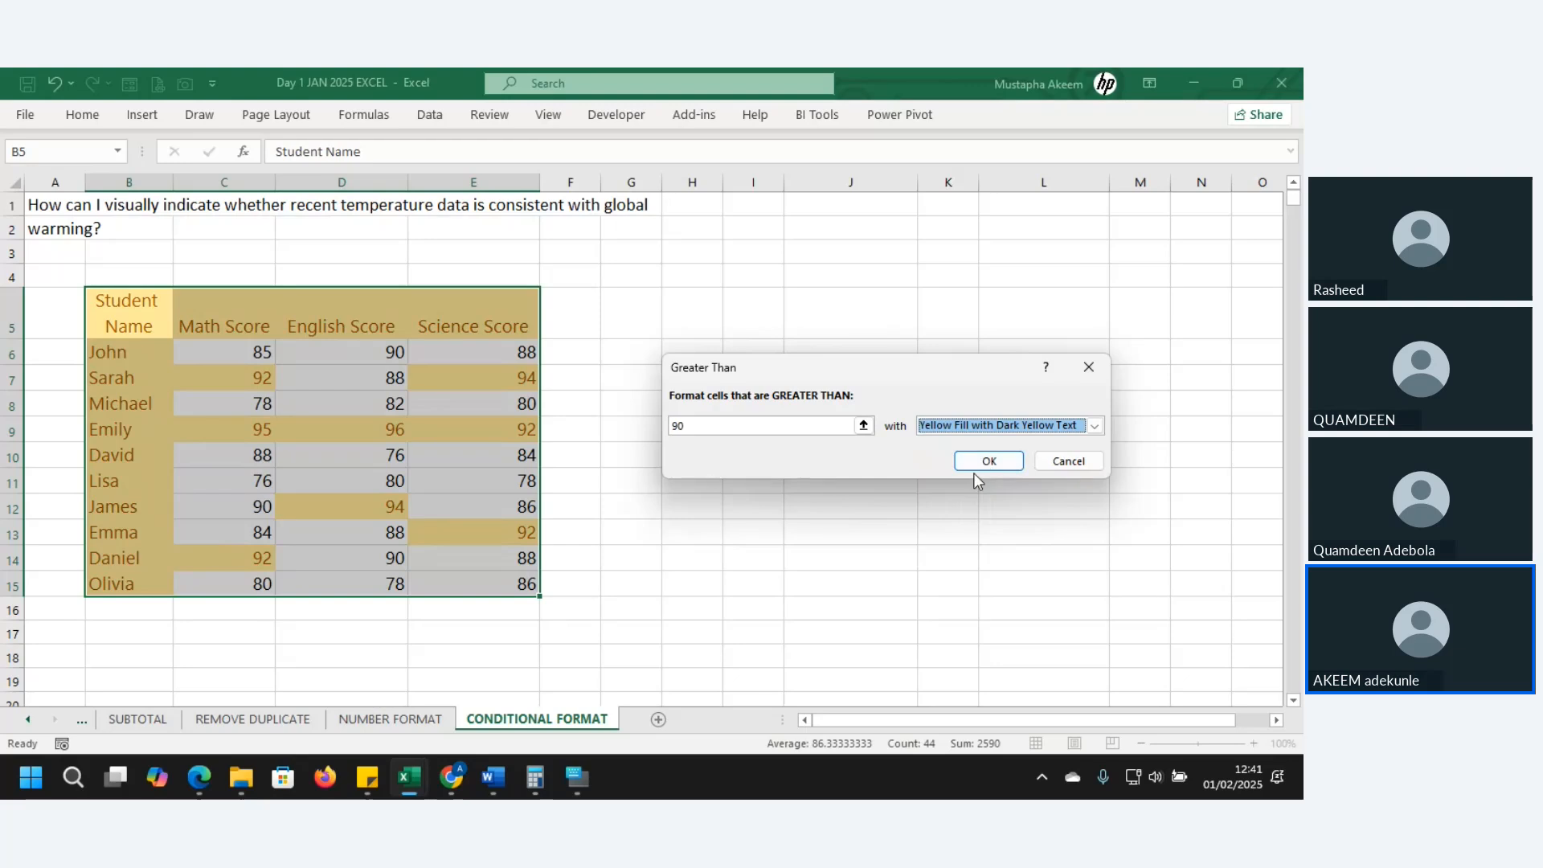
pyautogui.click(988, 463)
pyautogui.click(707, 553)
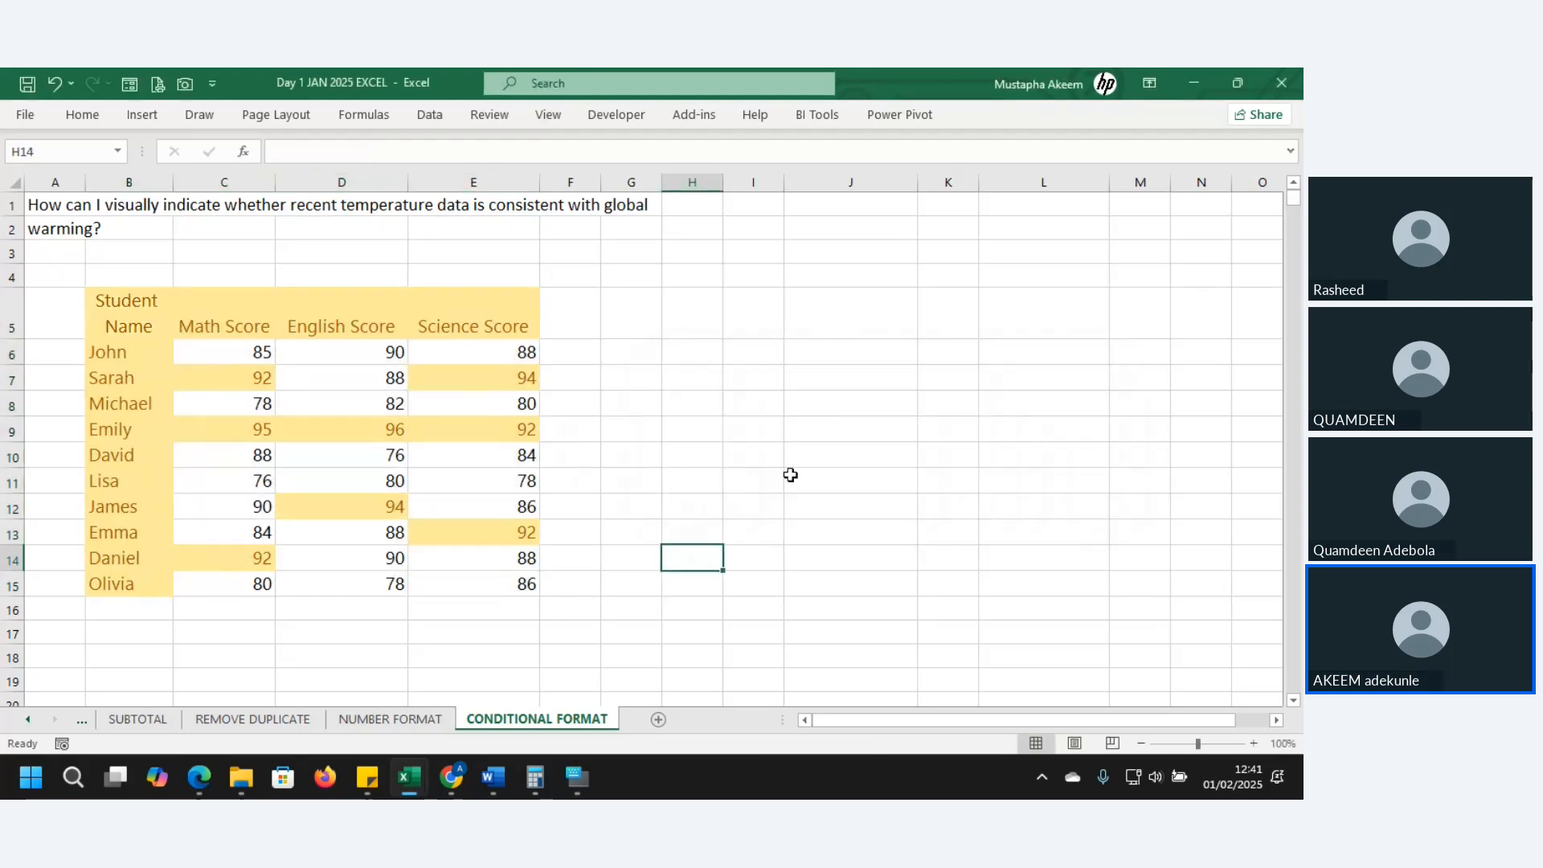
# - Undo the yellow highlighting and select only the score cells C6:E15
pyautogui.click(216, 322)
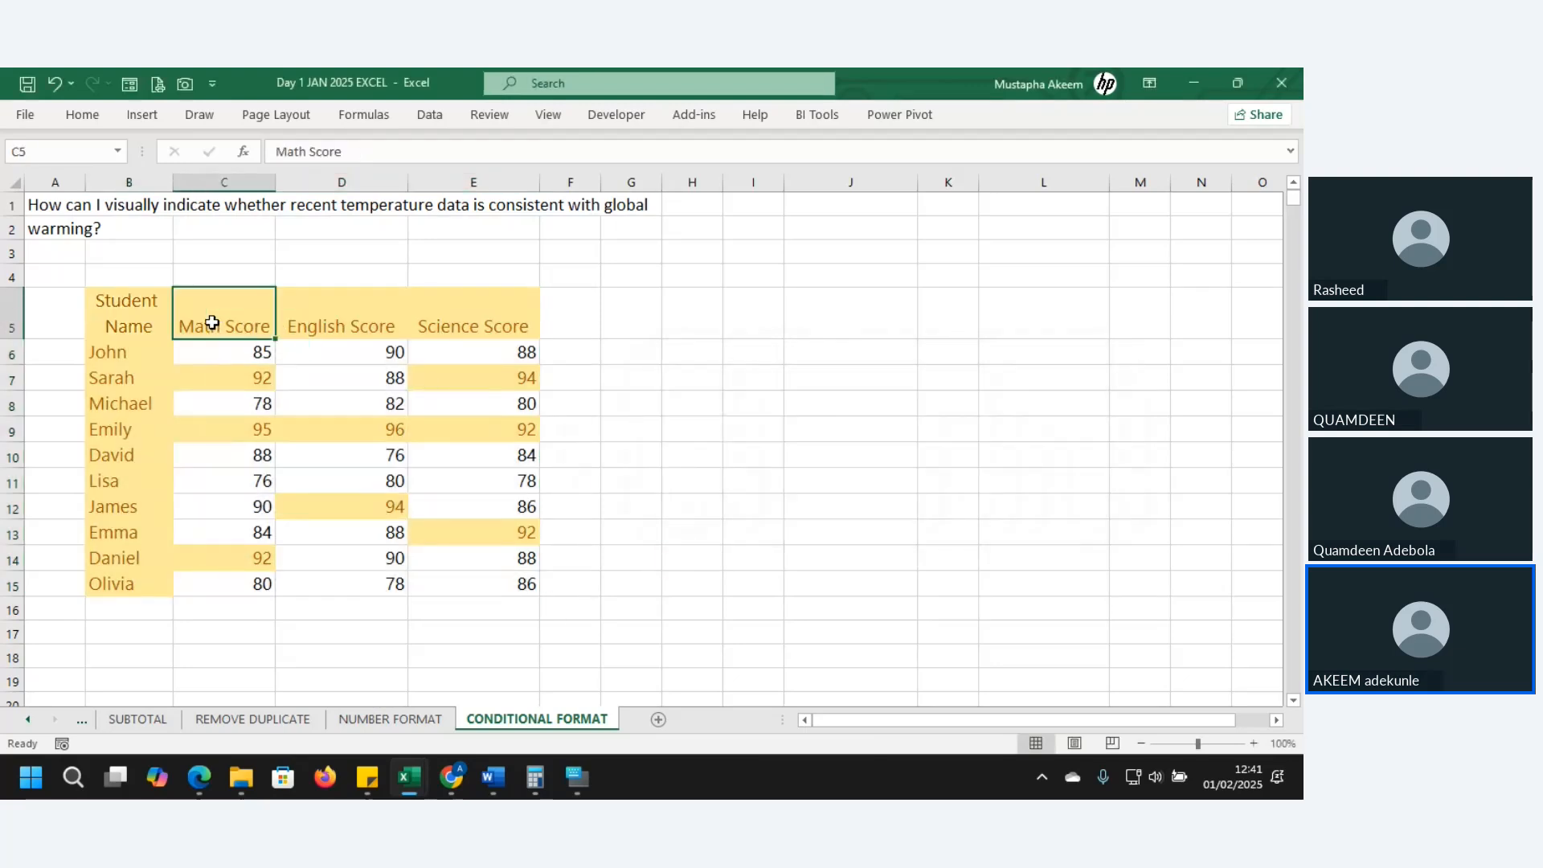
pyautogui.moveTo(122, 317); pyautogui.dragTo(125, 576)
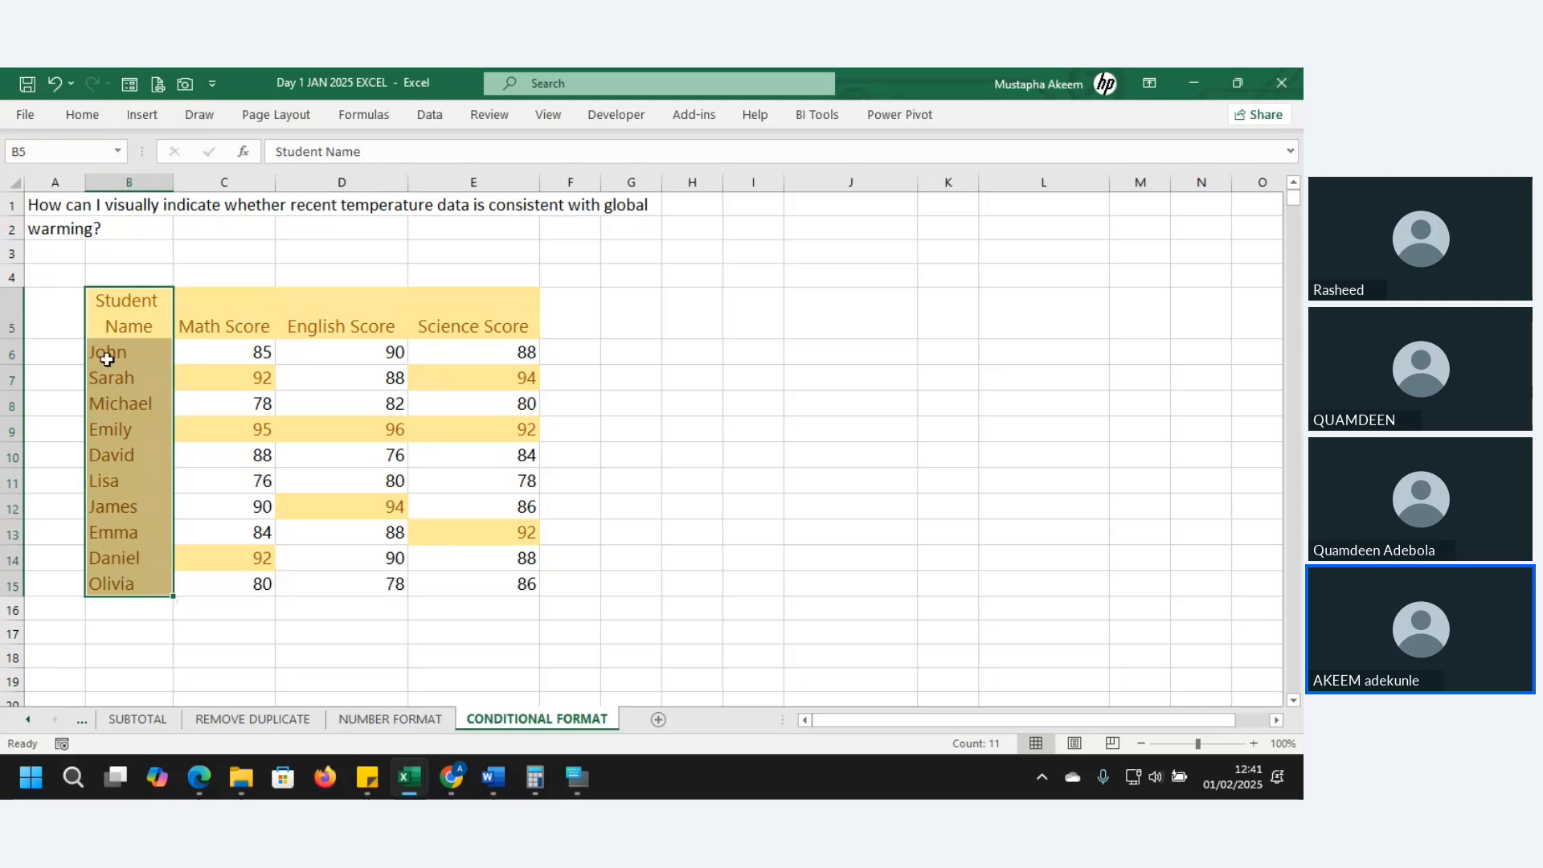
pyautogui.hotkey('ctrl', 'z')
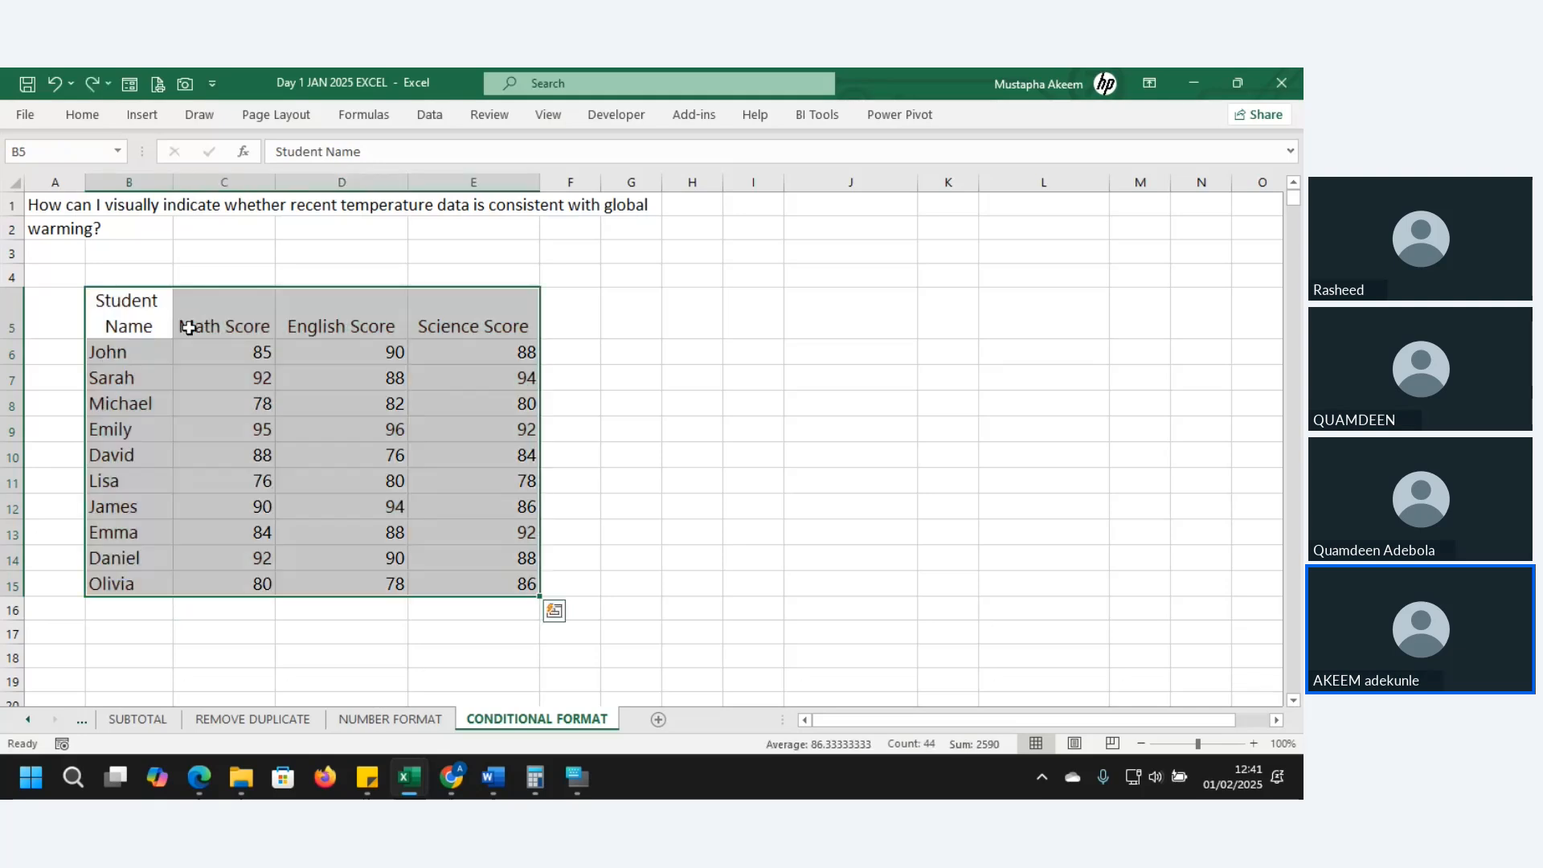
pyautogui.moveTo(217, 350); pyautogui.dragTo(494, 580)
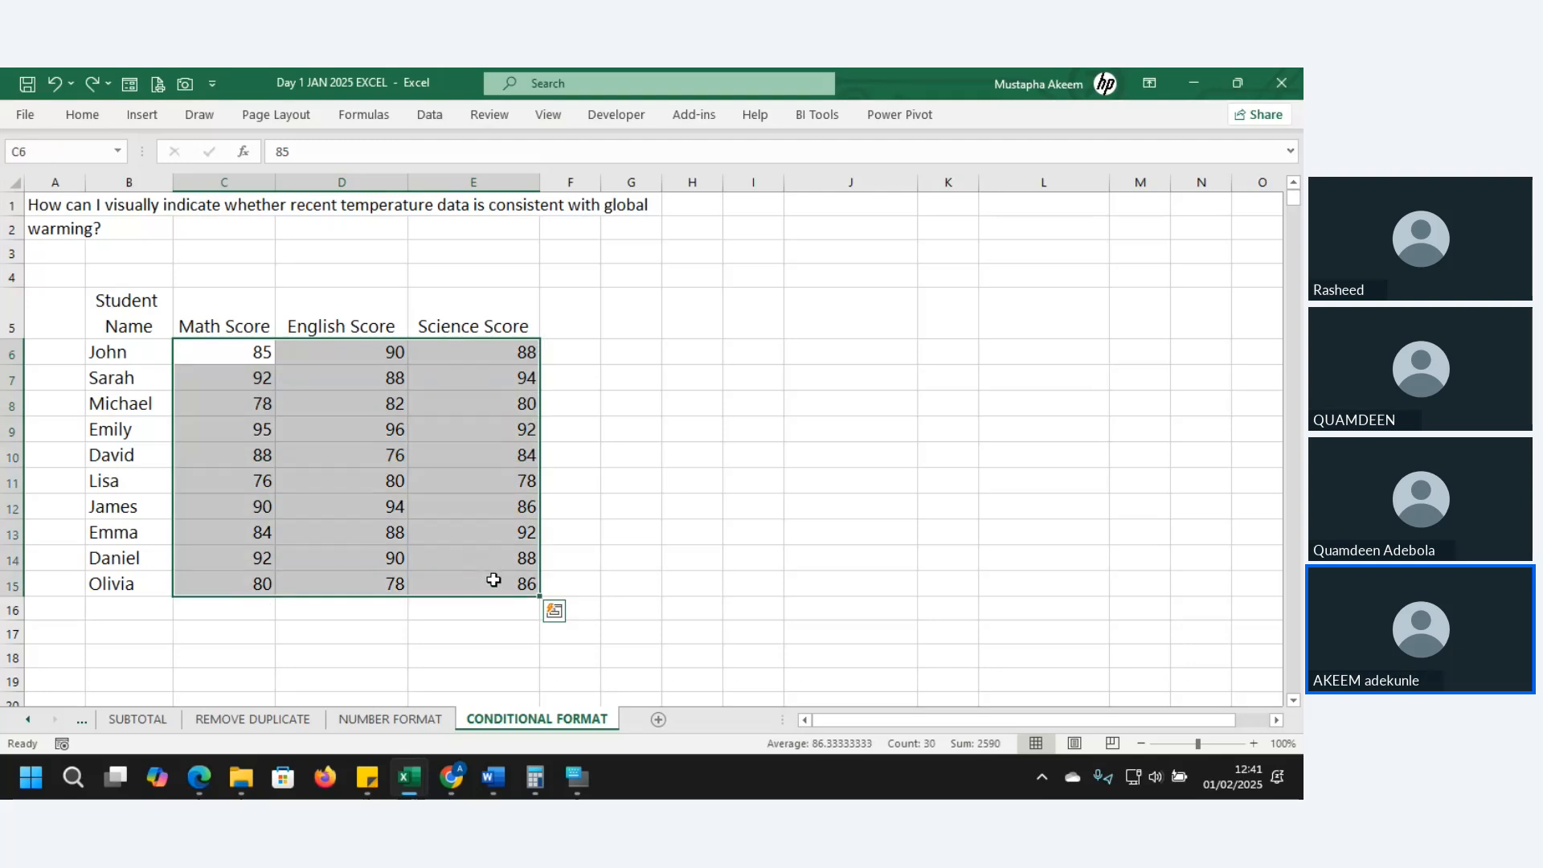
# - Add a Greater Than 90 rule with a custom green fill to the scores
pyautogui.click(90, 118)
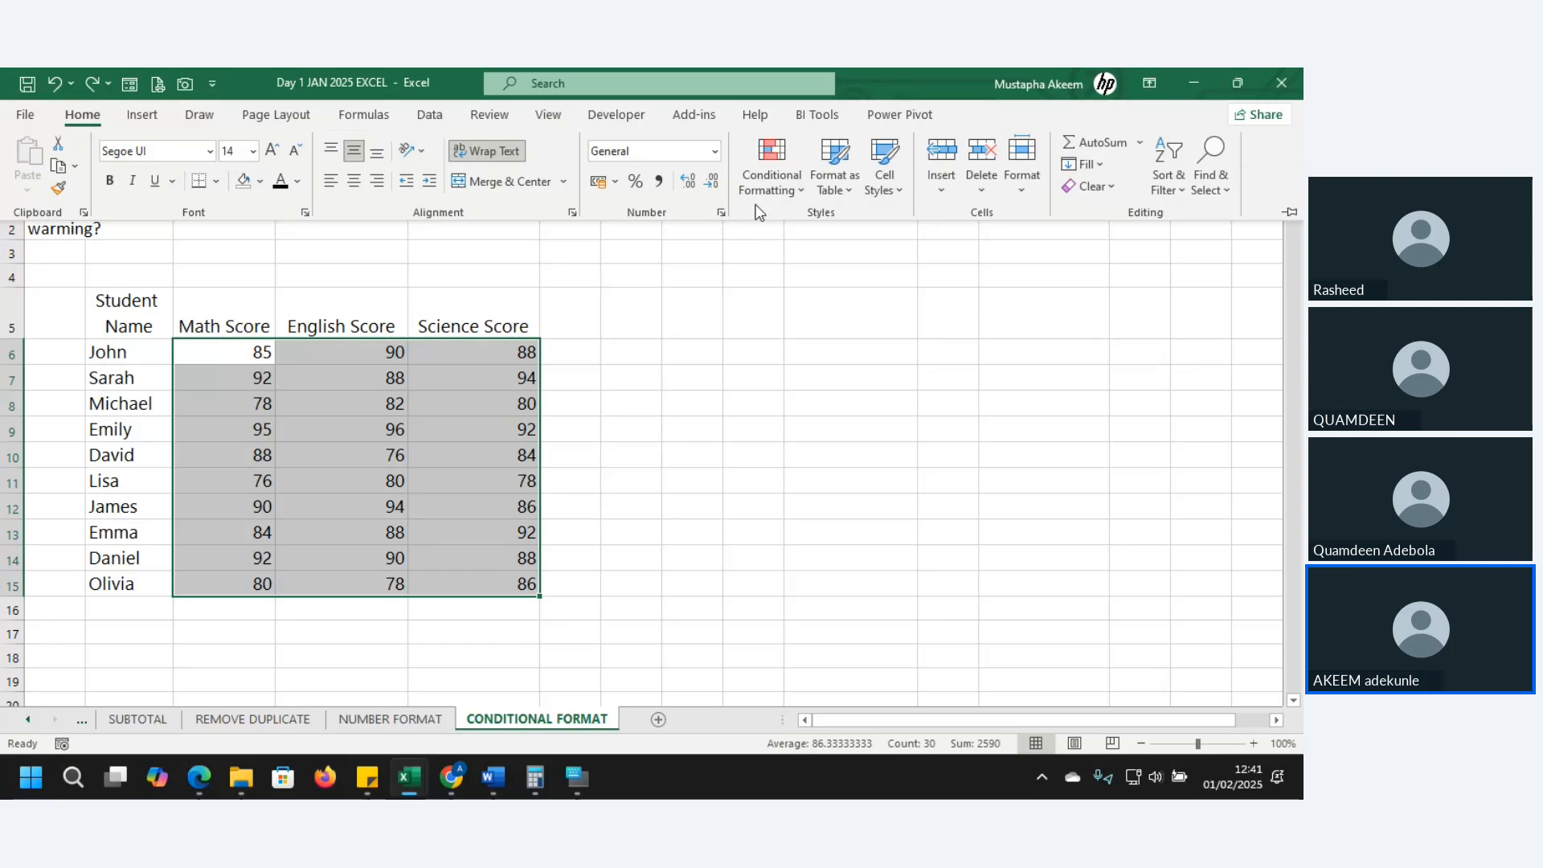
pyautogui.click(768, 178)
pyautogui.moveTo(799, 234)
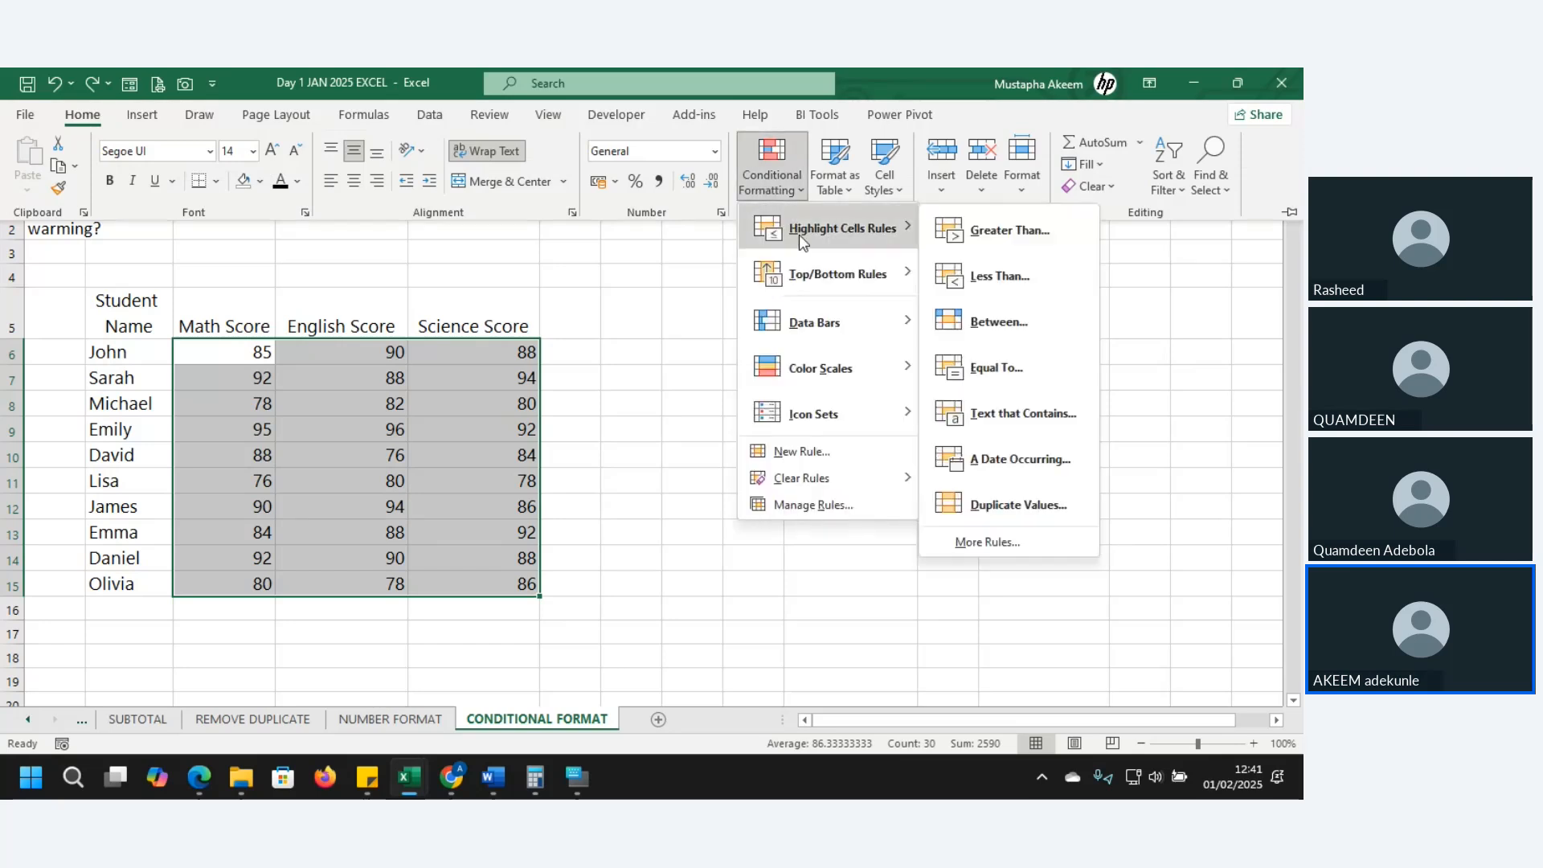
pyautogui.click(1039, 233)
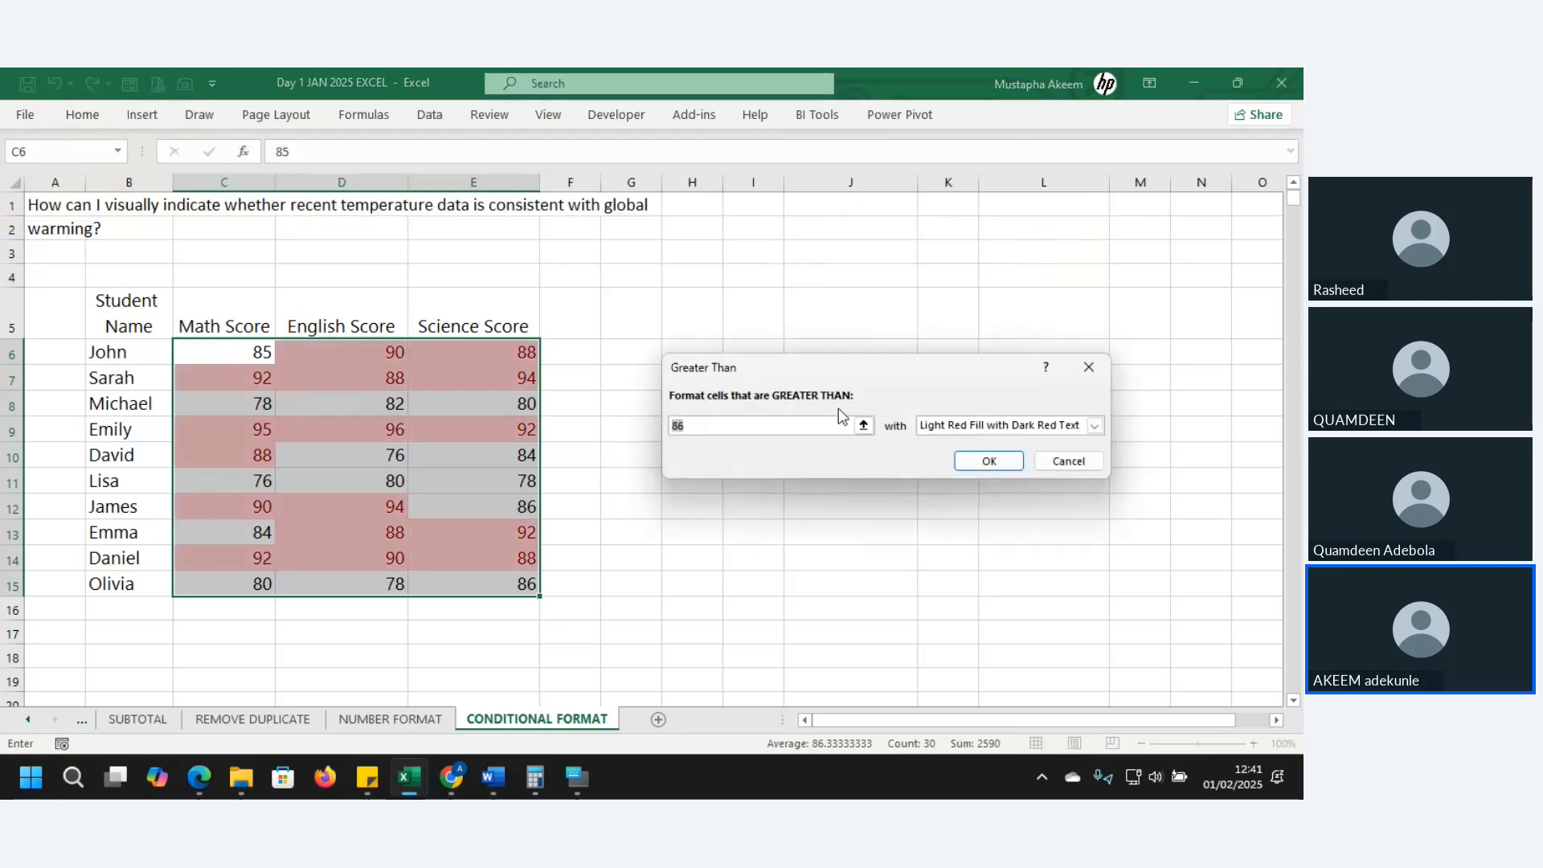
pyautogui.write('90')
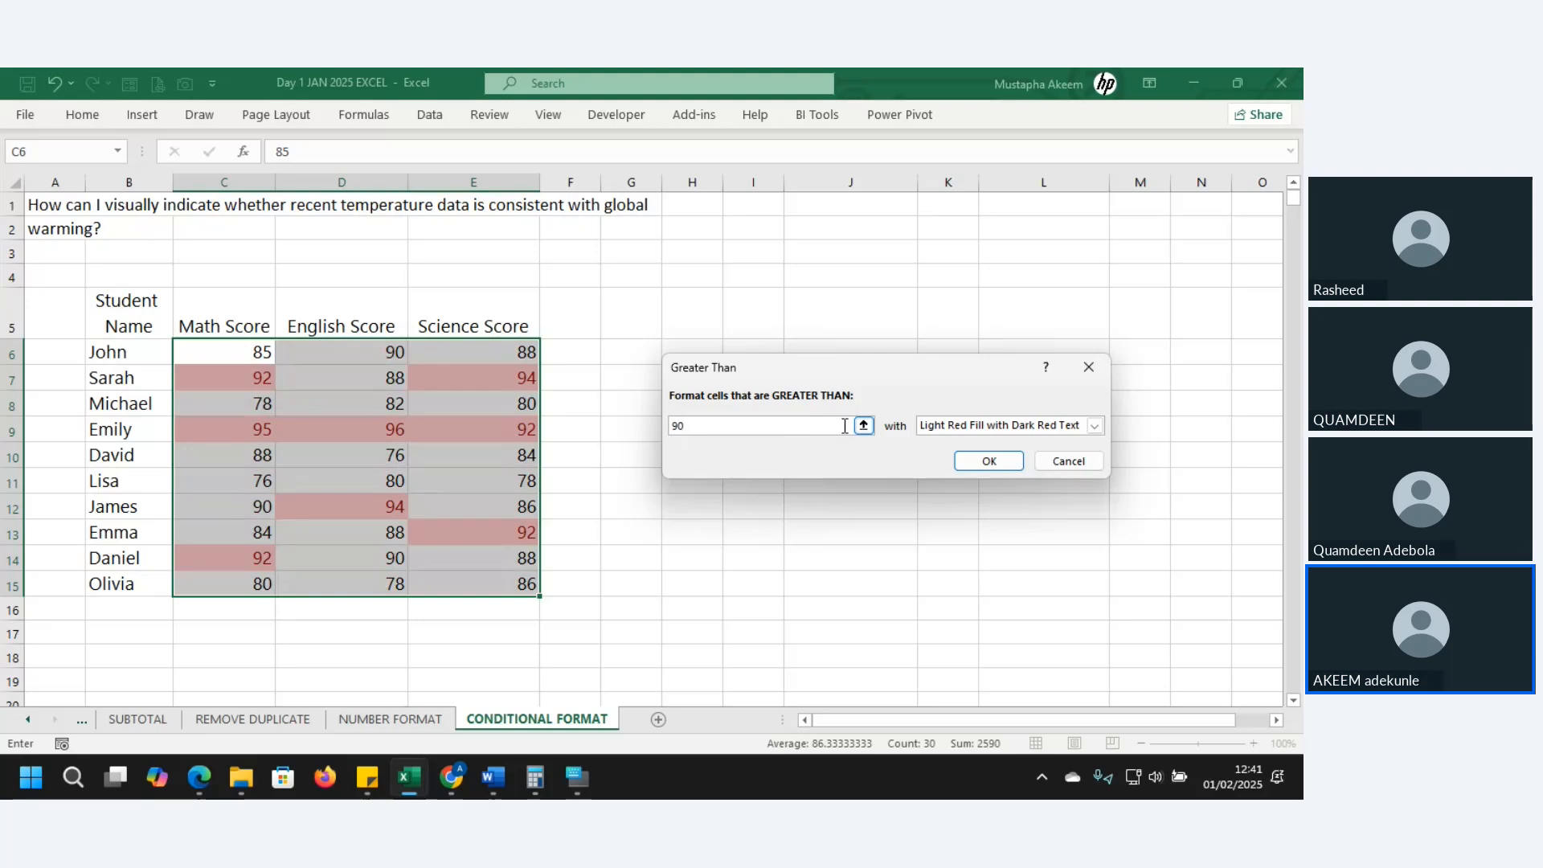
pyautogui.click(1095, 426)
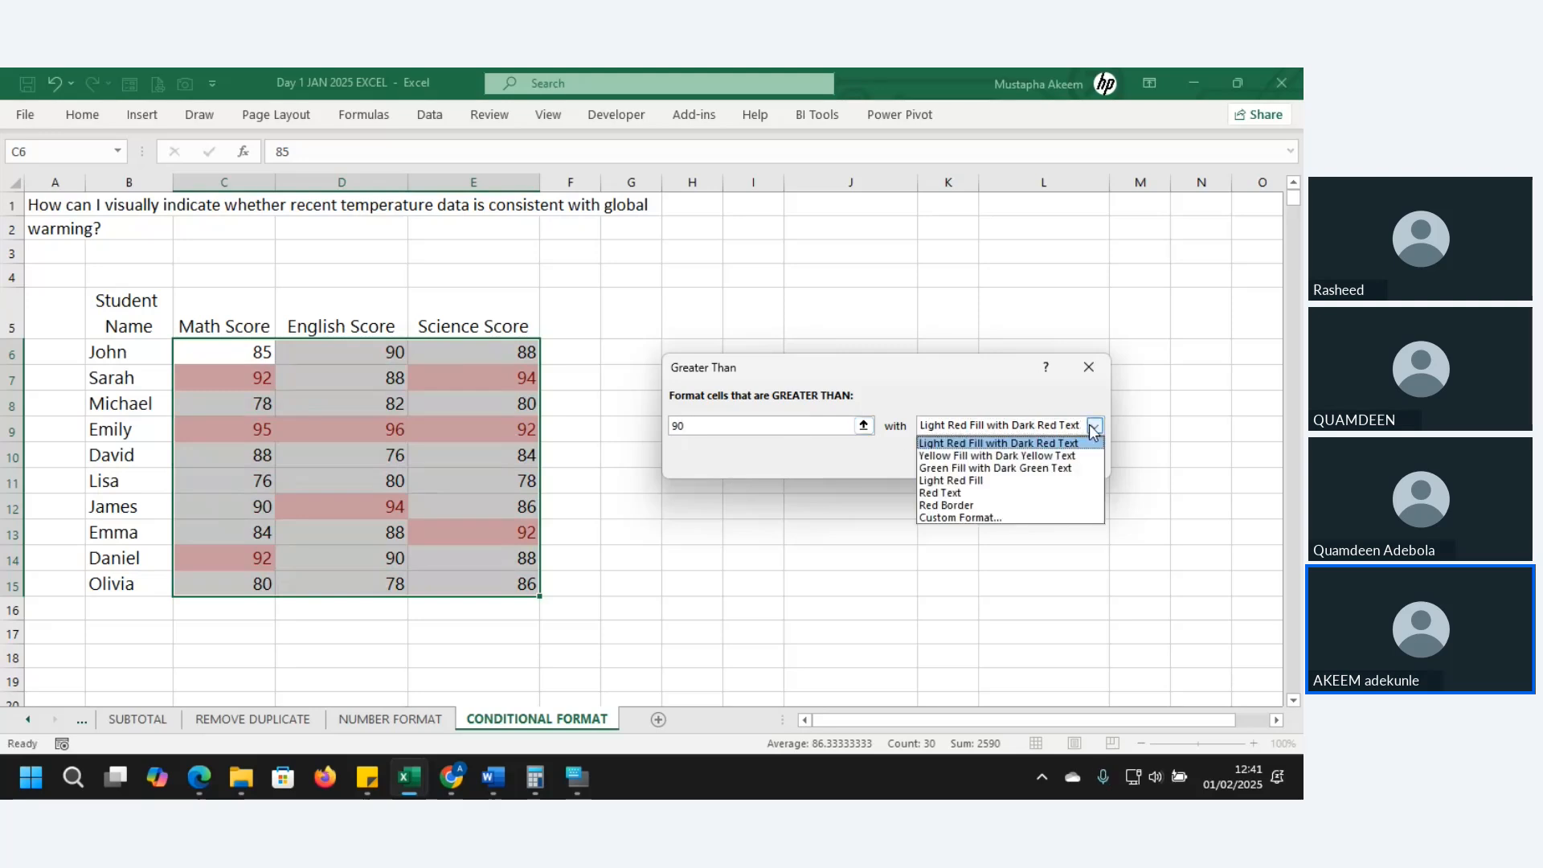
pyautogui.click(971, 518)
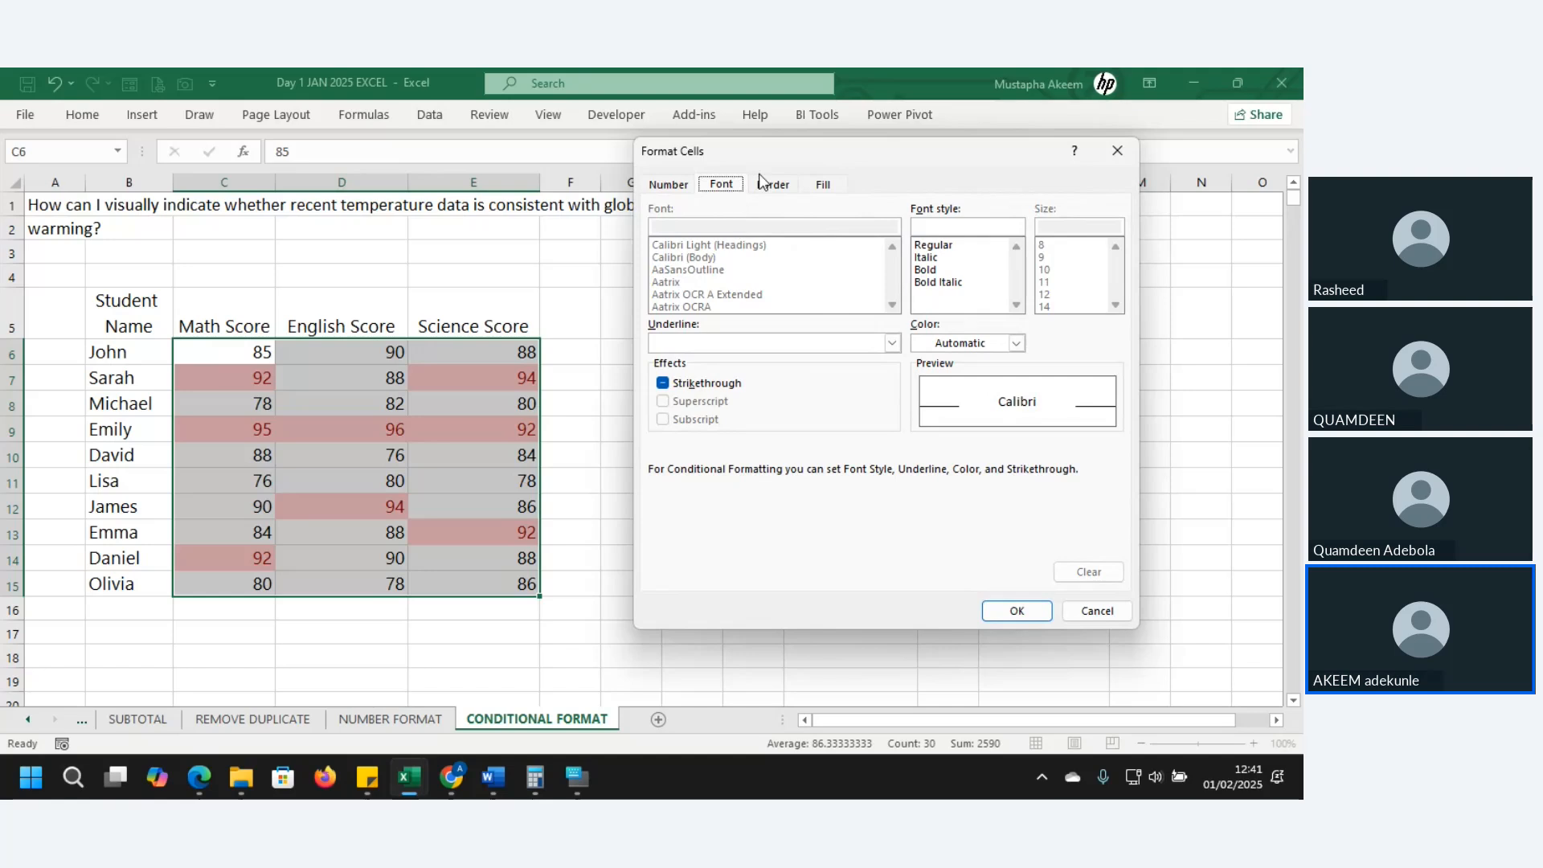
pyautogui.click(823, 186)
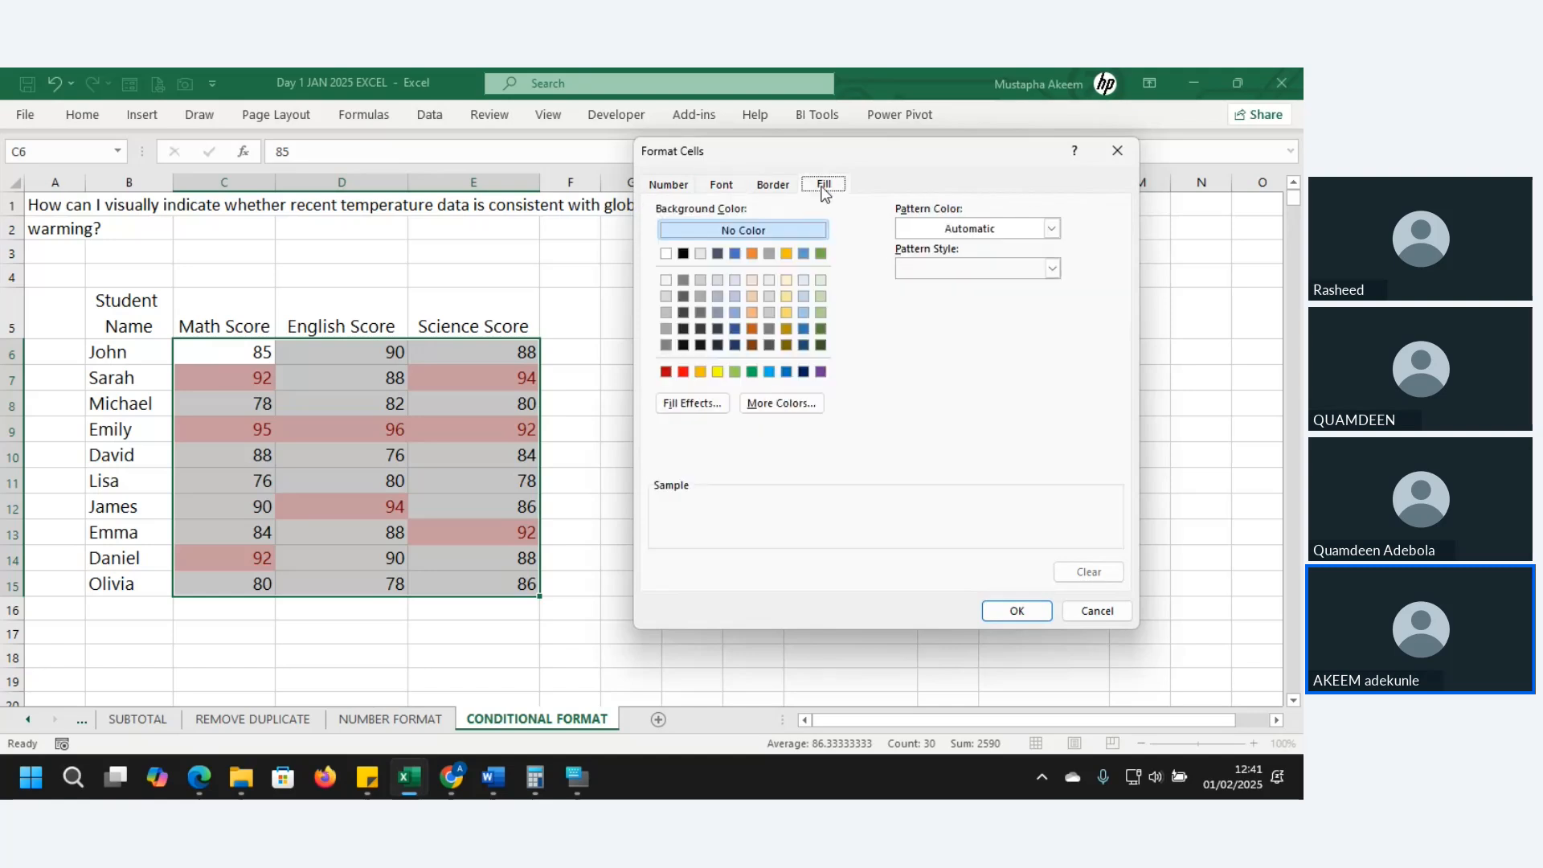
pyautogui.click(821, 254)
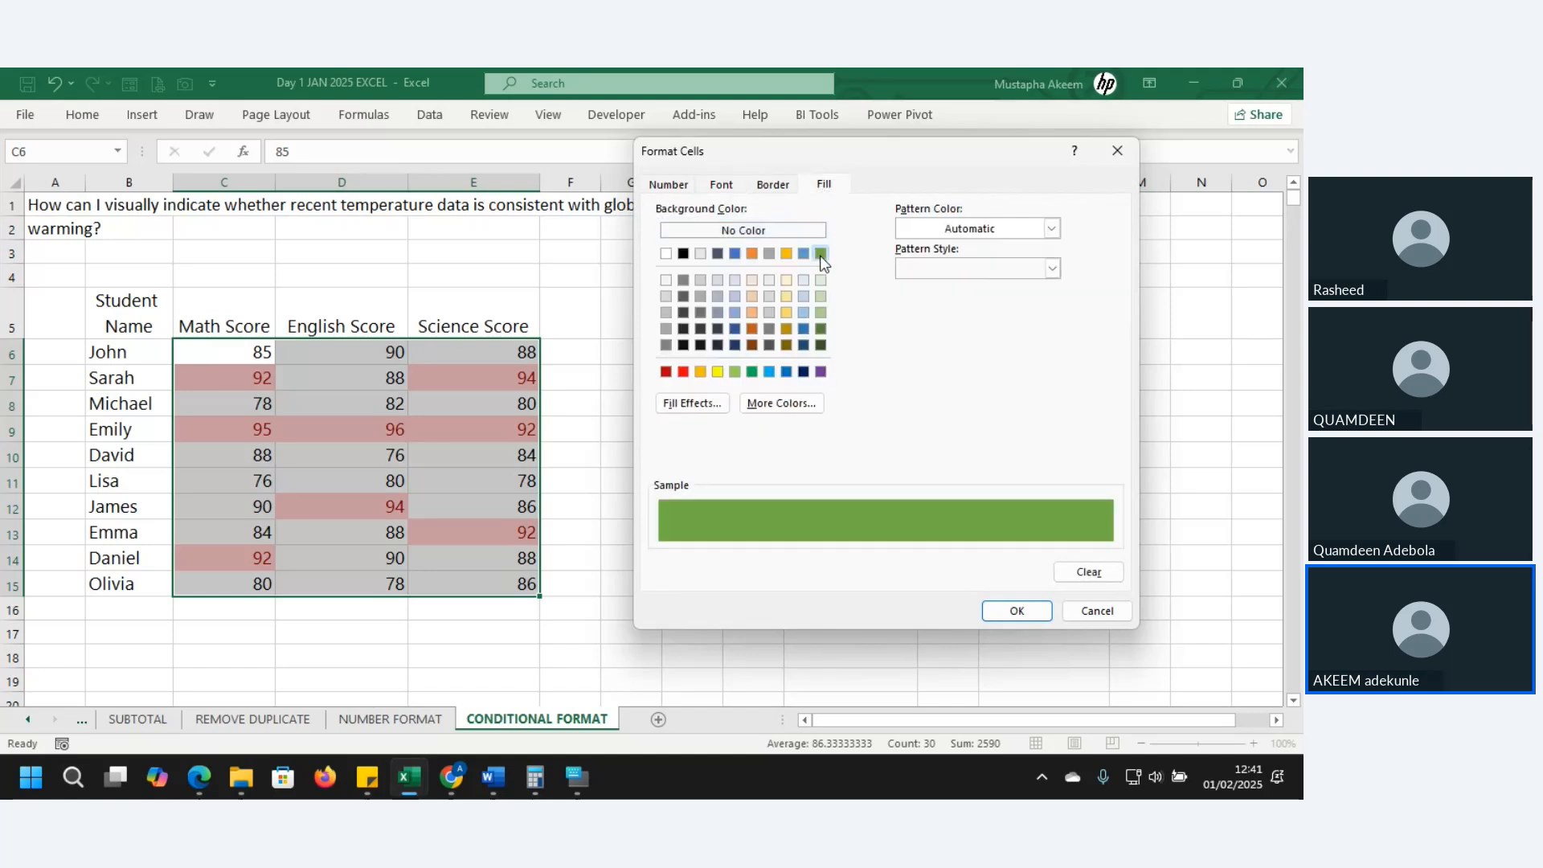
pyautogui.click(1018, 613)
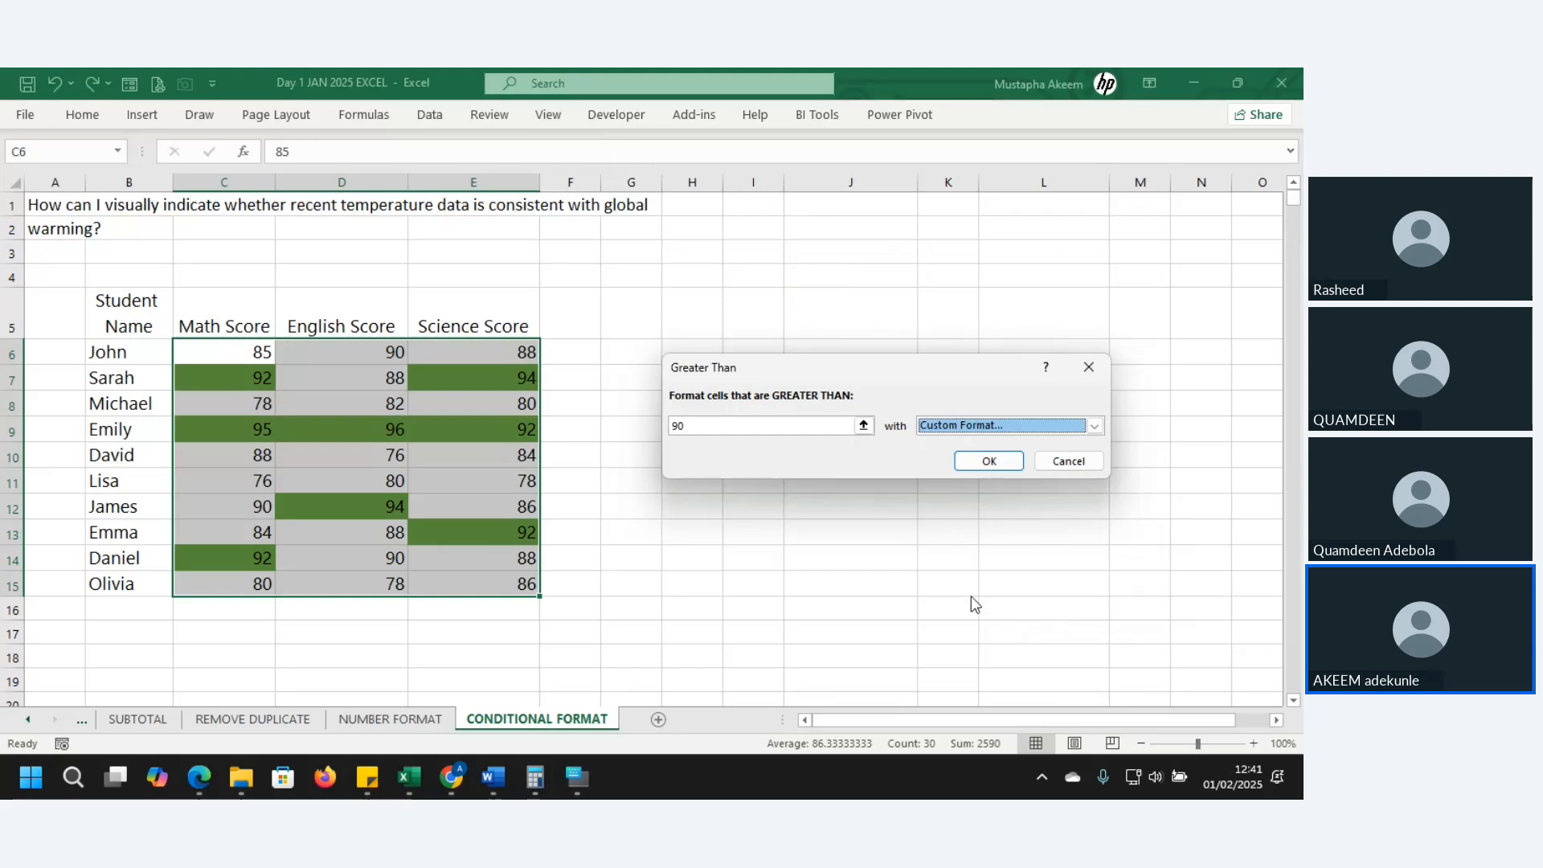
pyautogui.click(990, 462)
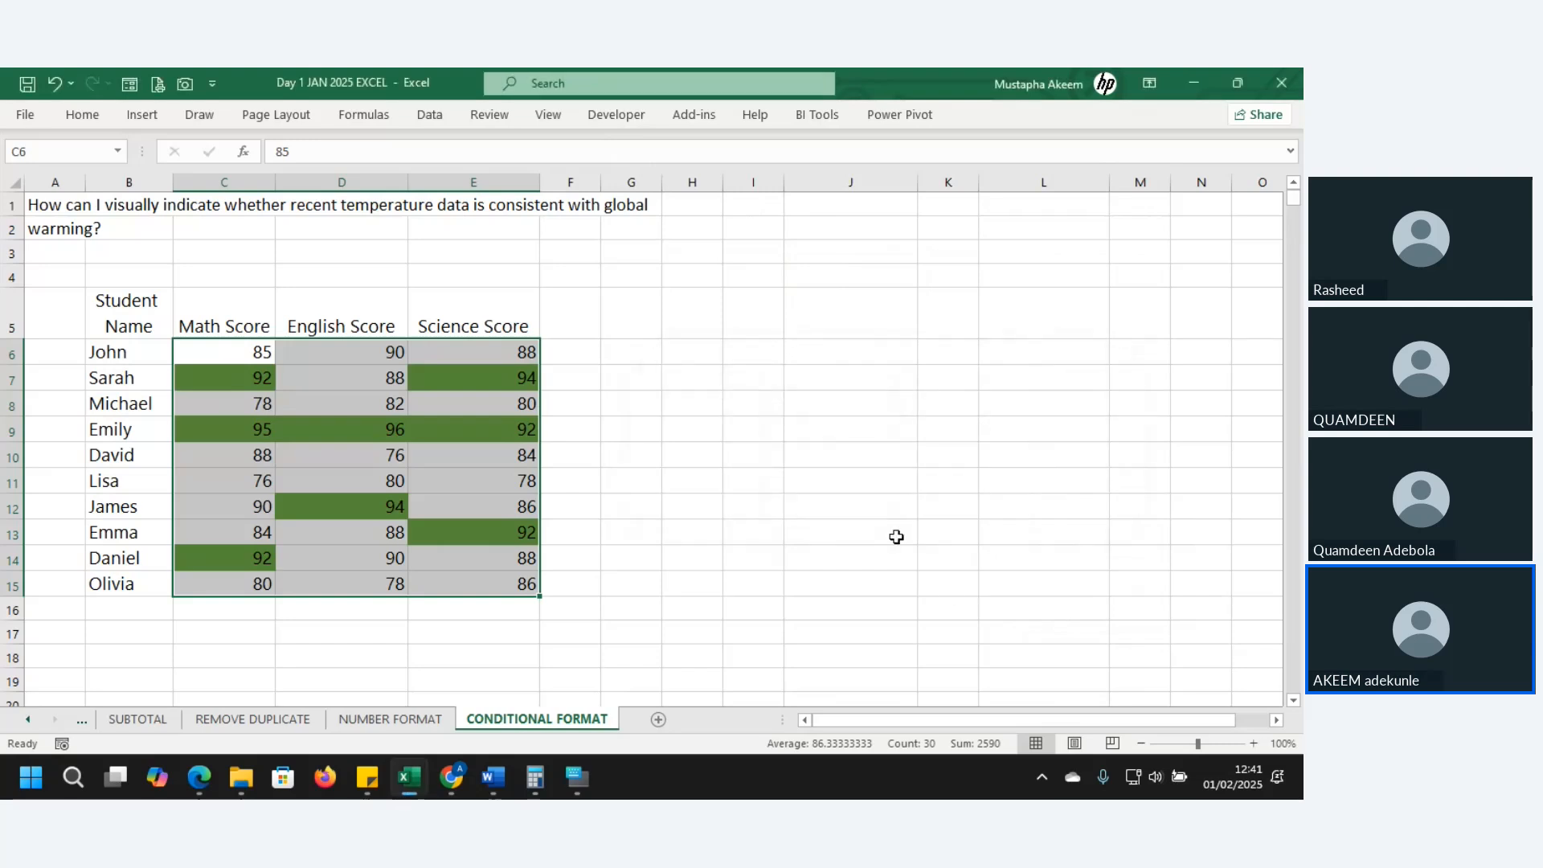
pyautogui.click(894, 534)
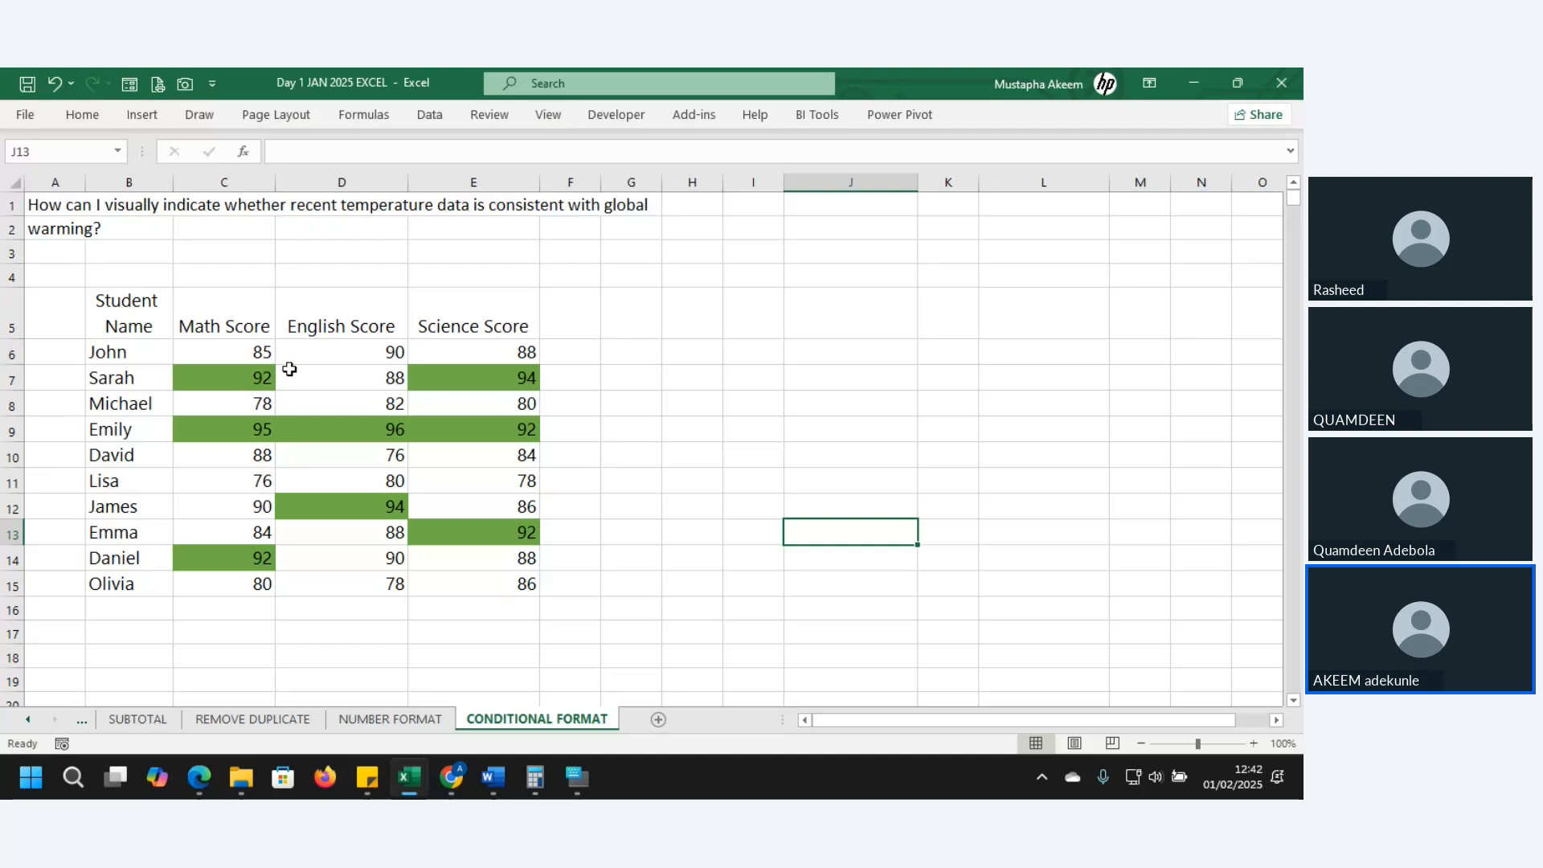
# - Narrow column J to width 12.00, then open Format Cells on C6:E12 and close it
pyautogui.click(877, 332)
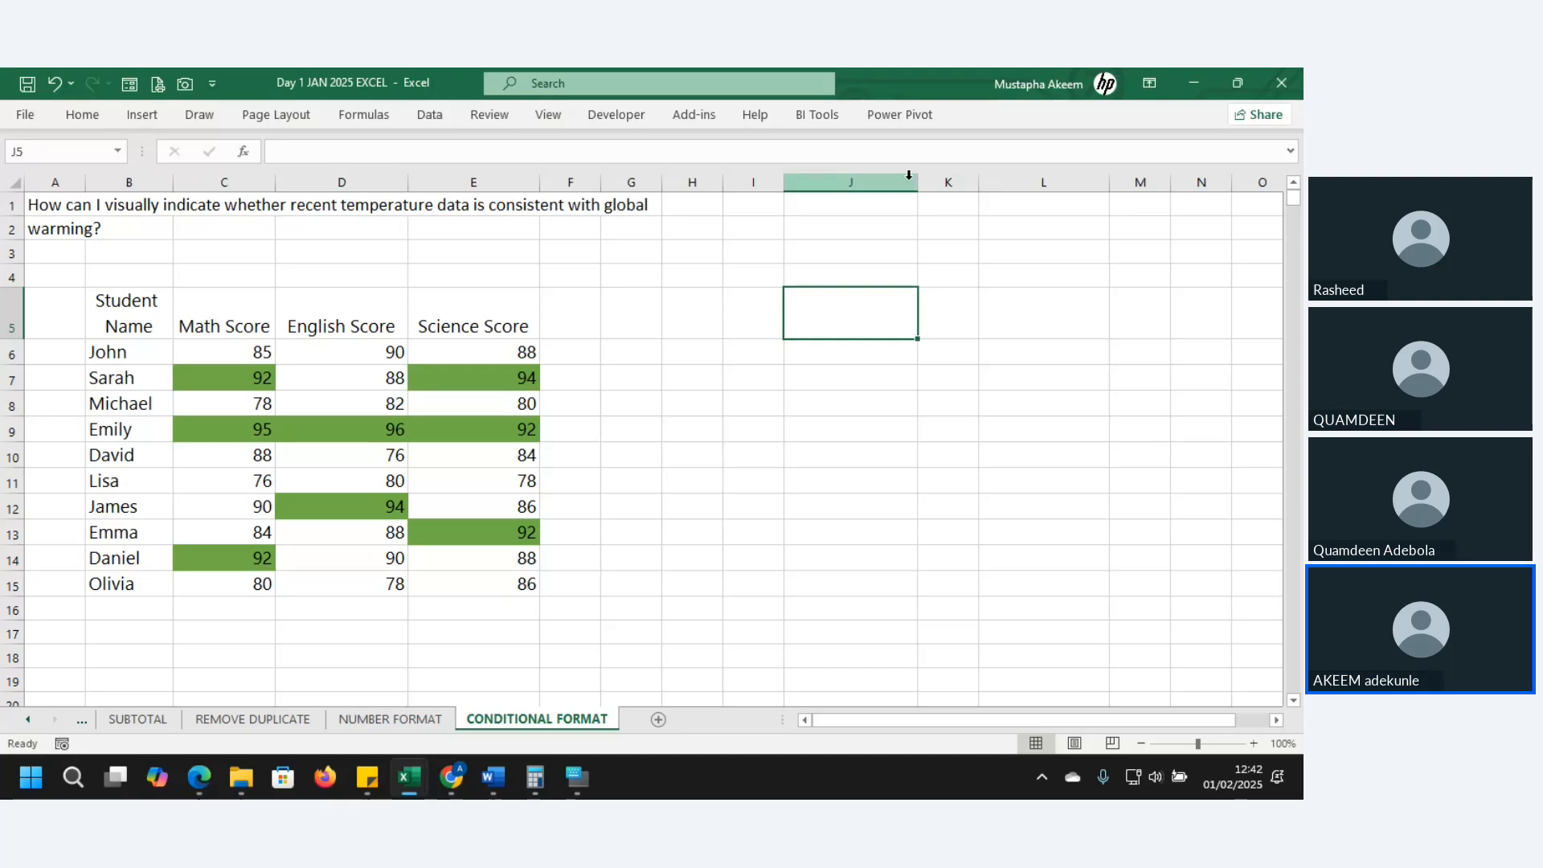
pyautogui.moveTo(918, 183); pyautogui.dragTo(868, 200)
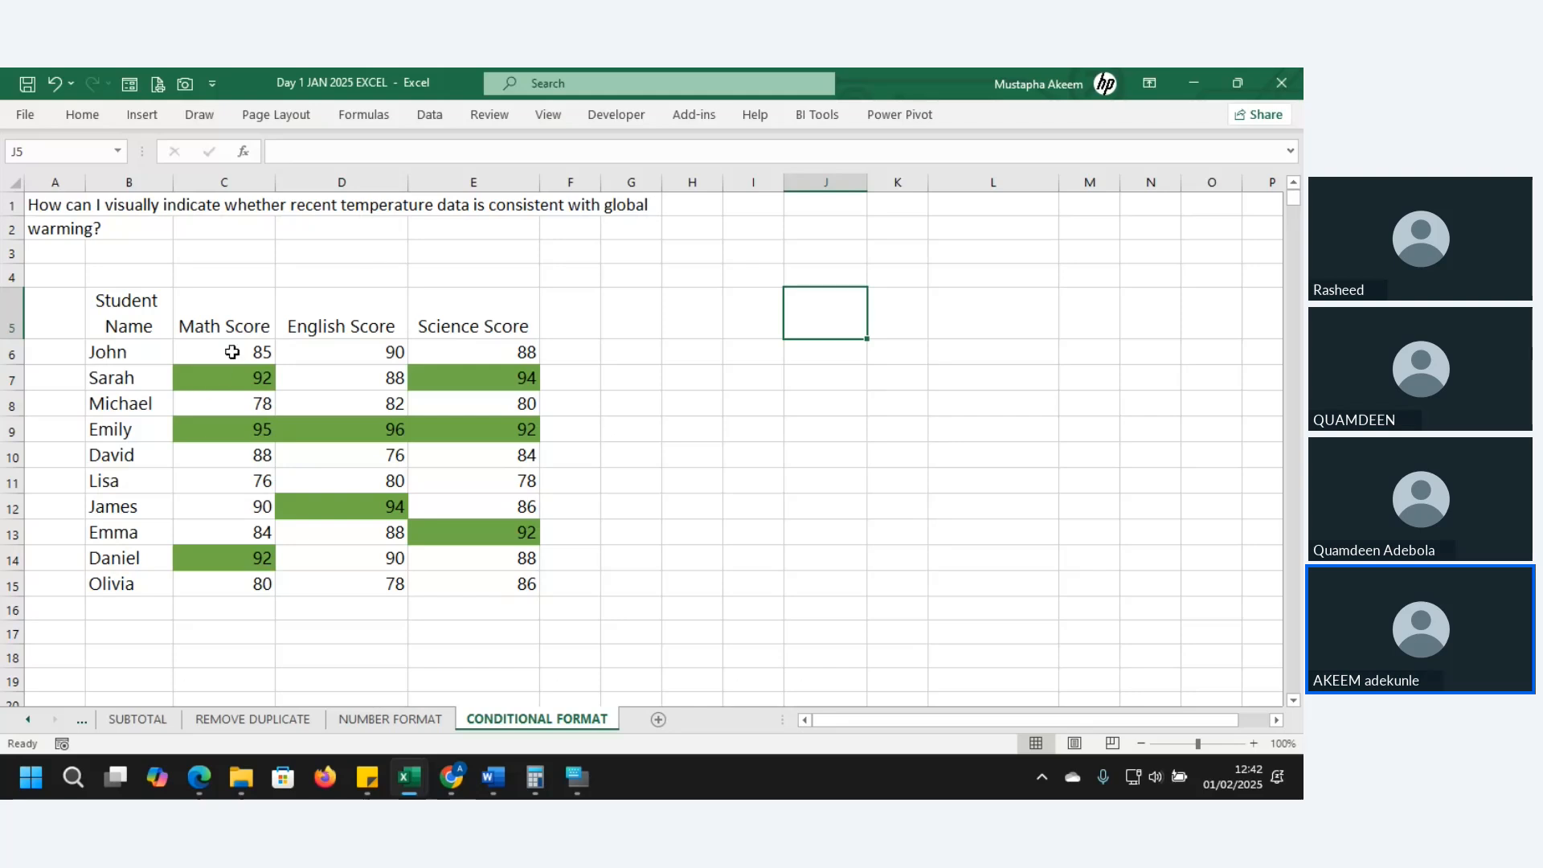
pyautogui.moveTo(230, 351); pyautogui.dragTo(473, 586)
pyautogui.hotkey('ctrl', '1')
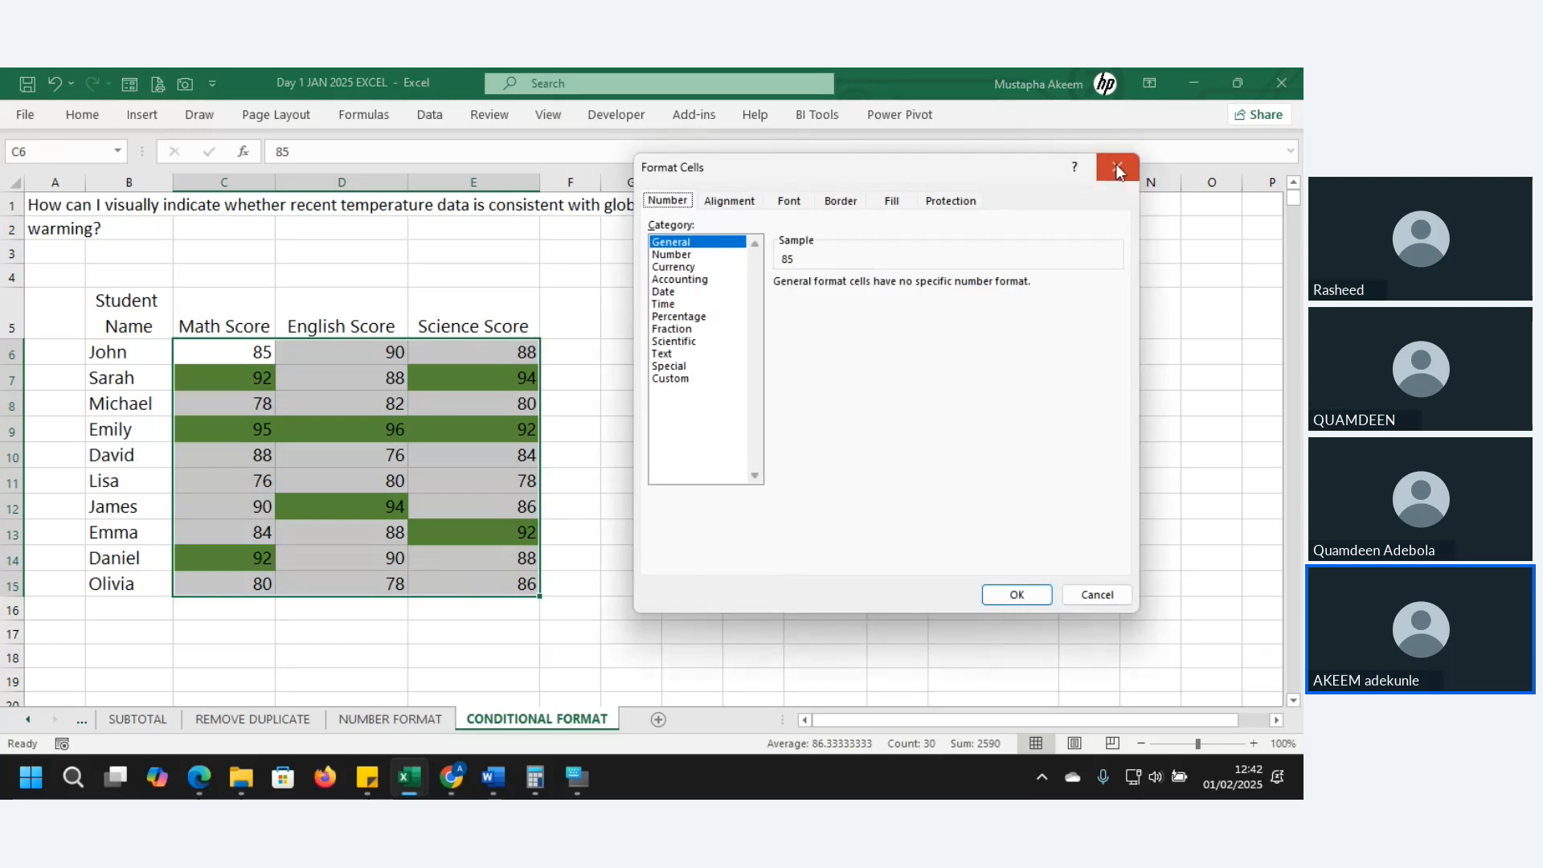
pyautogui.click(1117, 166)
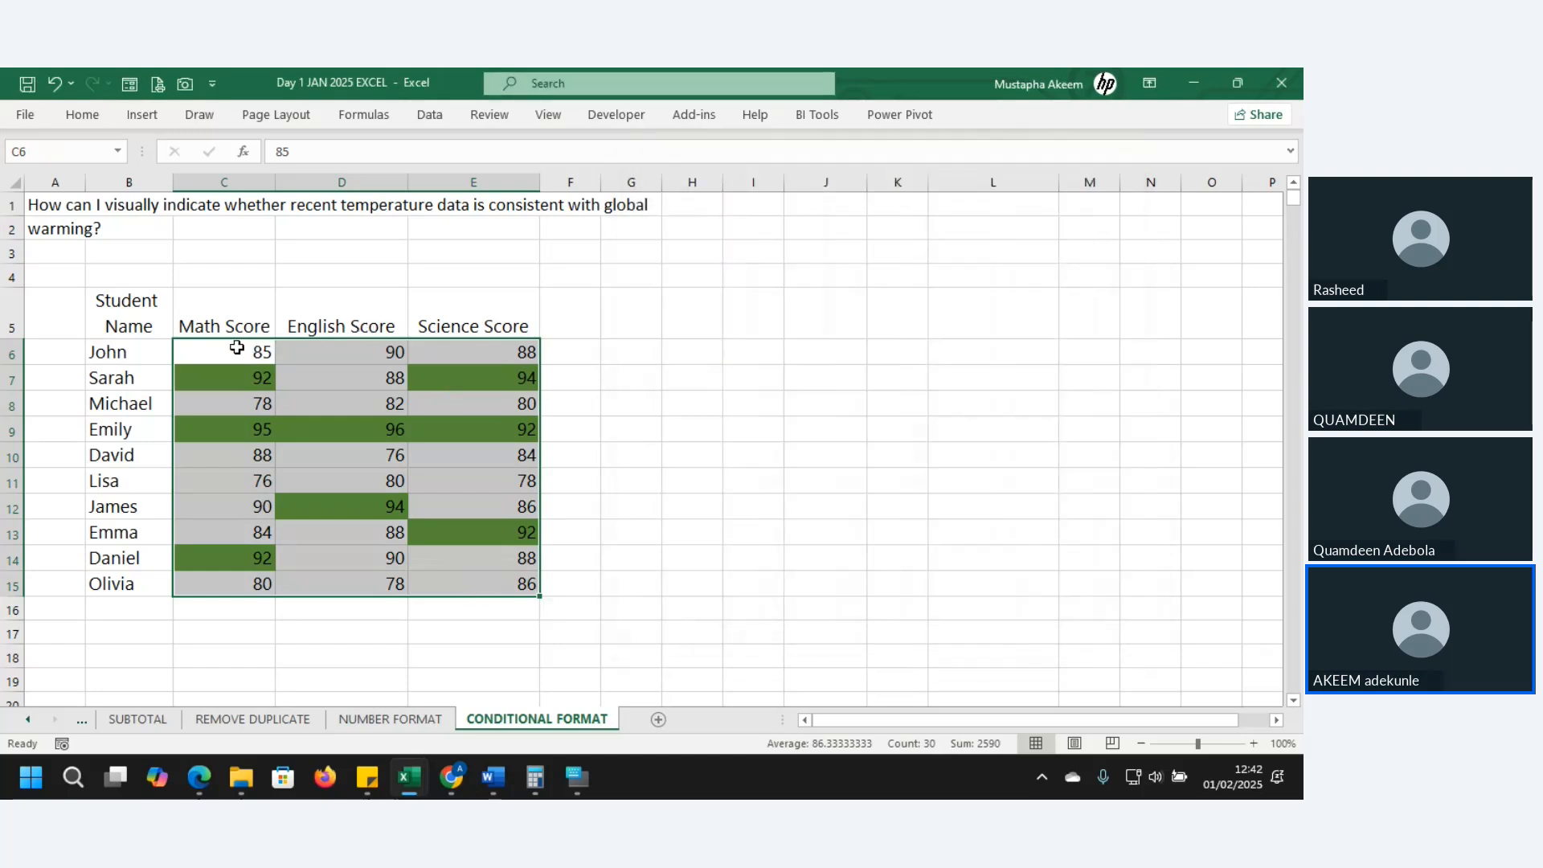
pyautogui.click(227, 350)
pyautogui.moveTo(227, 350); pyautogui.dragTo(509, 587)
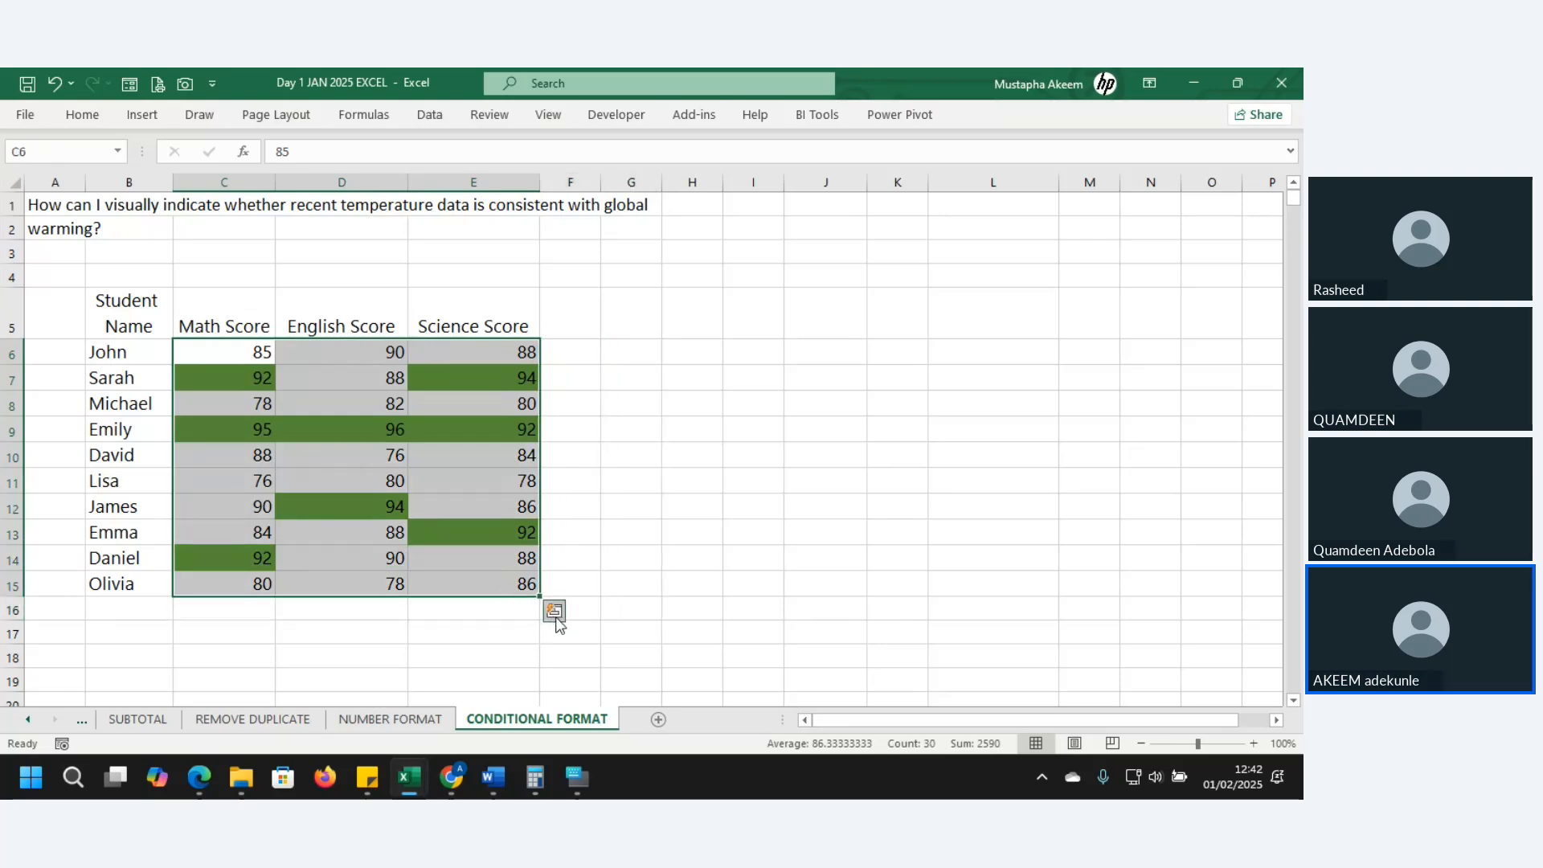
pyautogui.click(554, 613)
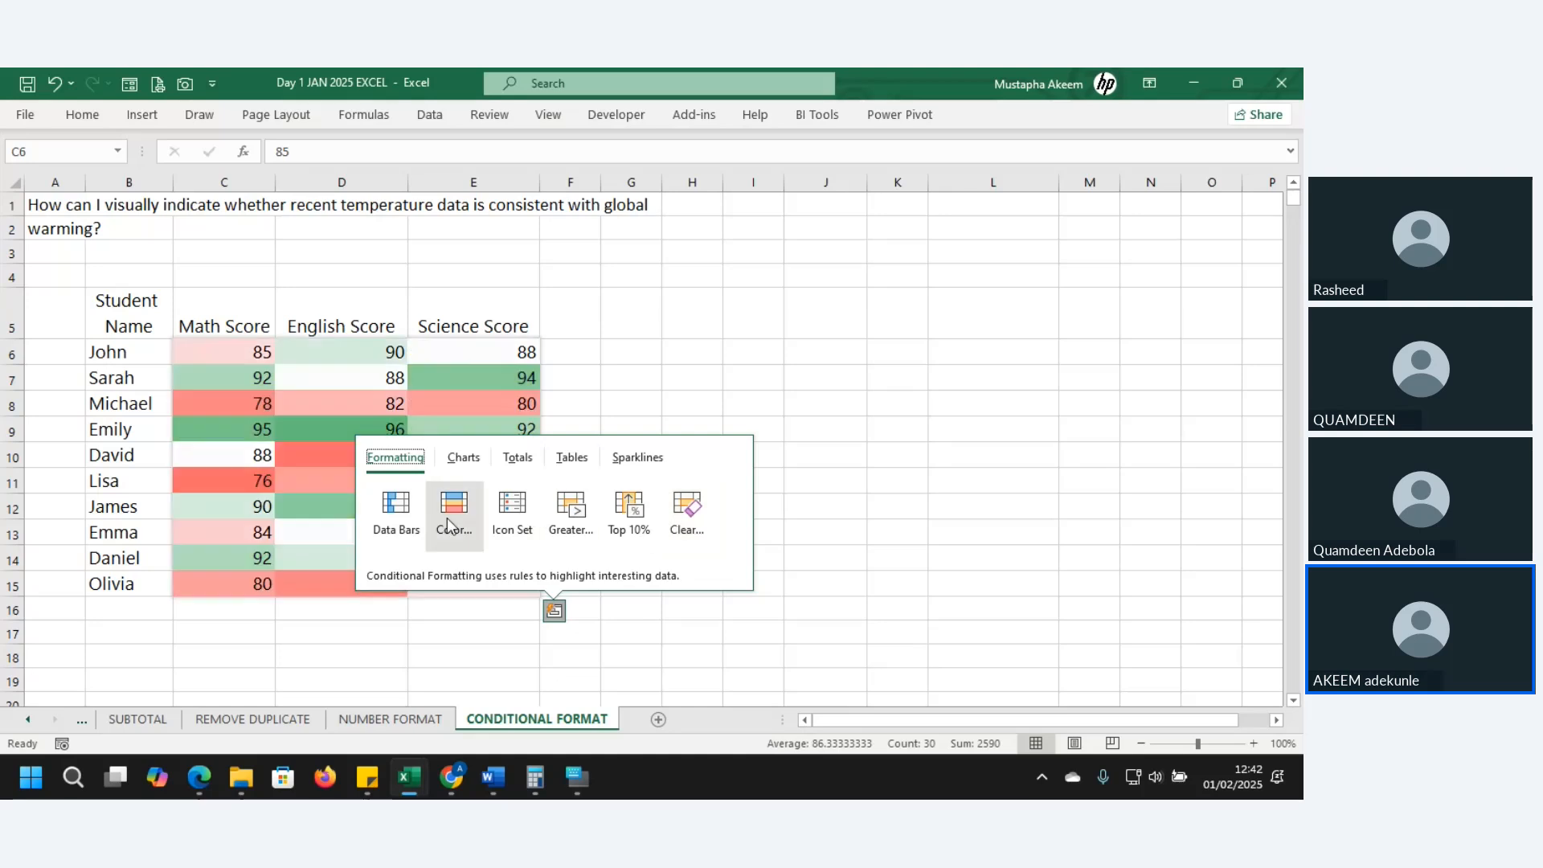
pyautogui.click(568, 520)
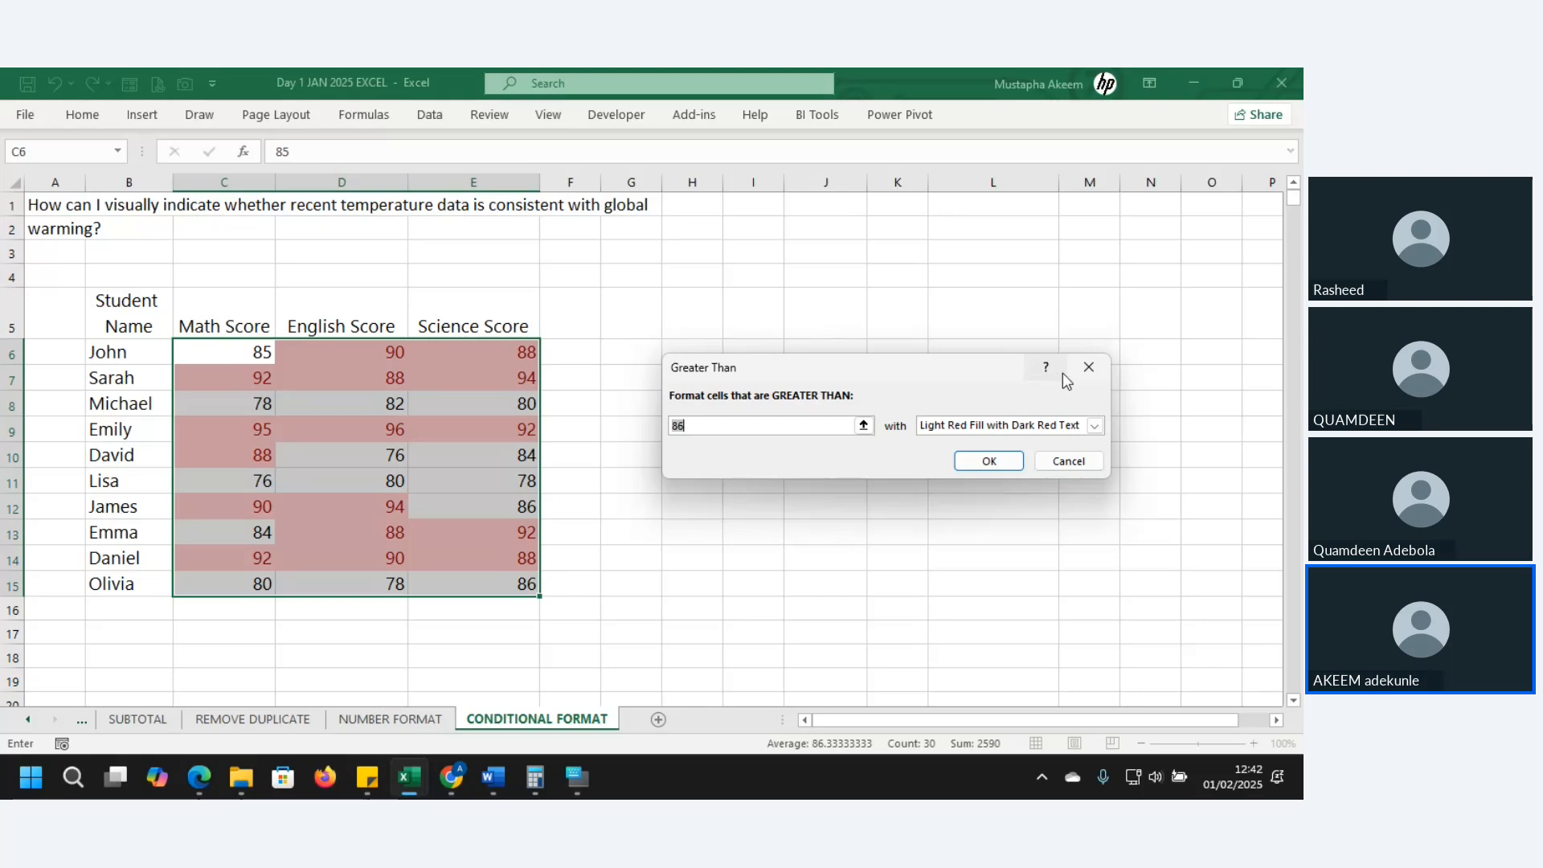
pyautogui.click(1088, 367)
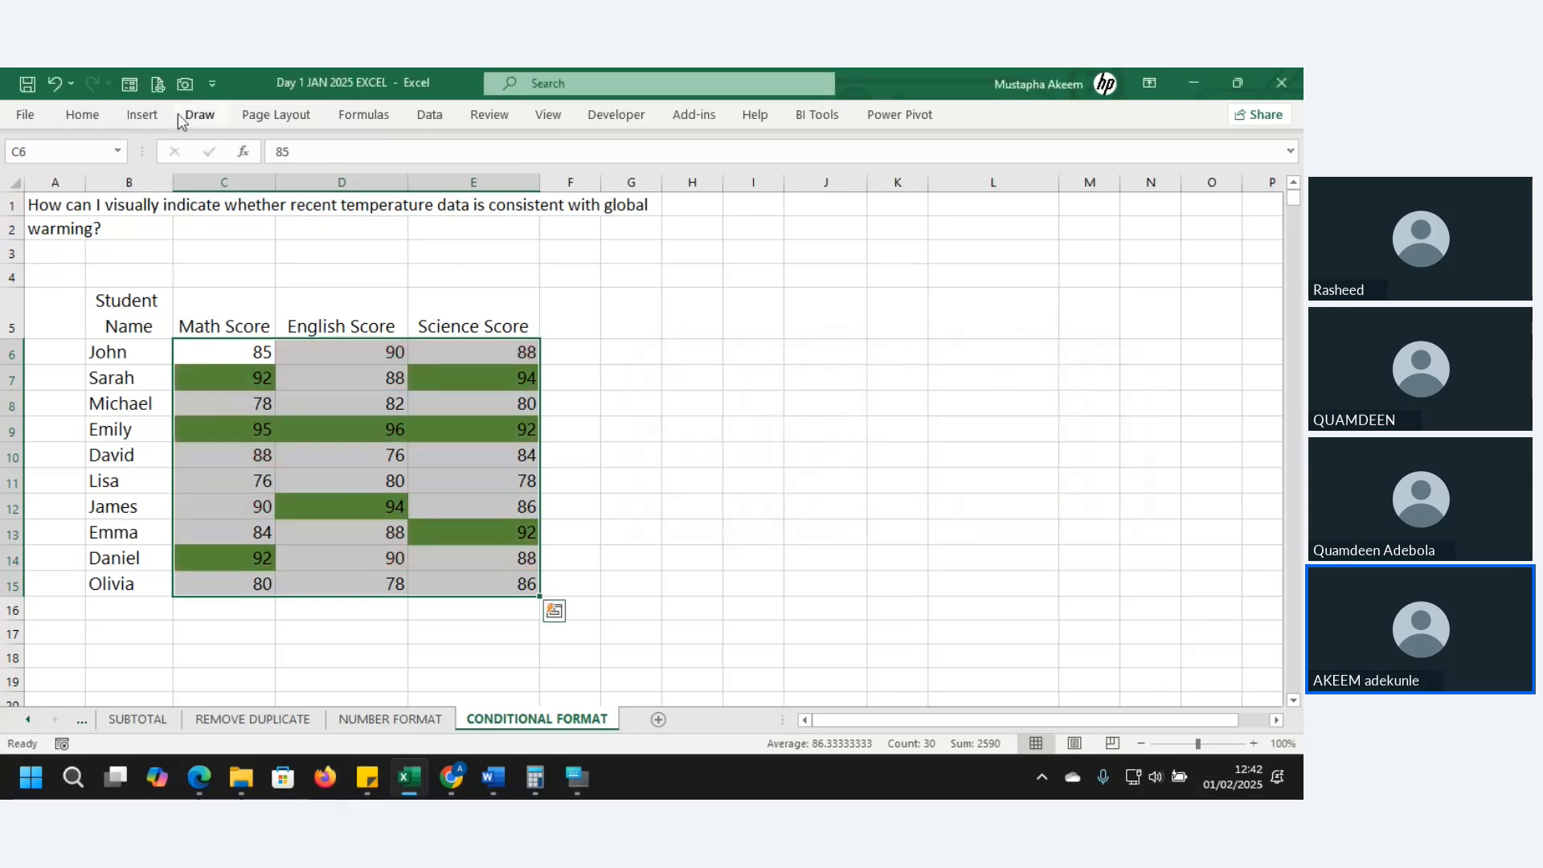
pyautogui.click(95, 116)
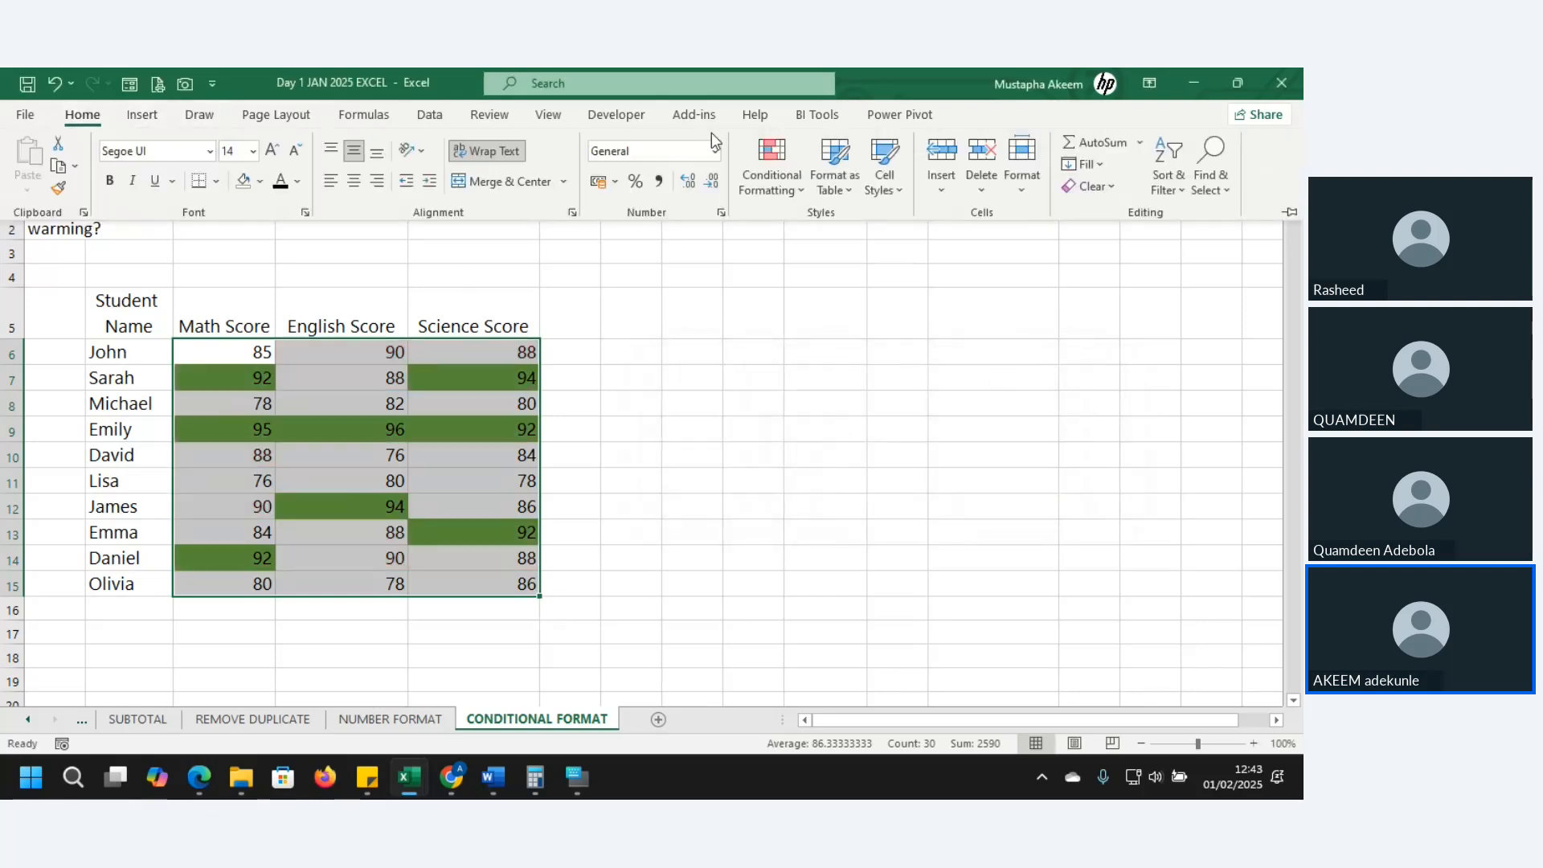
pyautogui.click(764, 170)
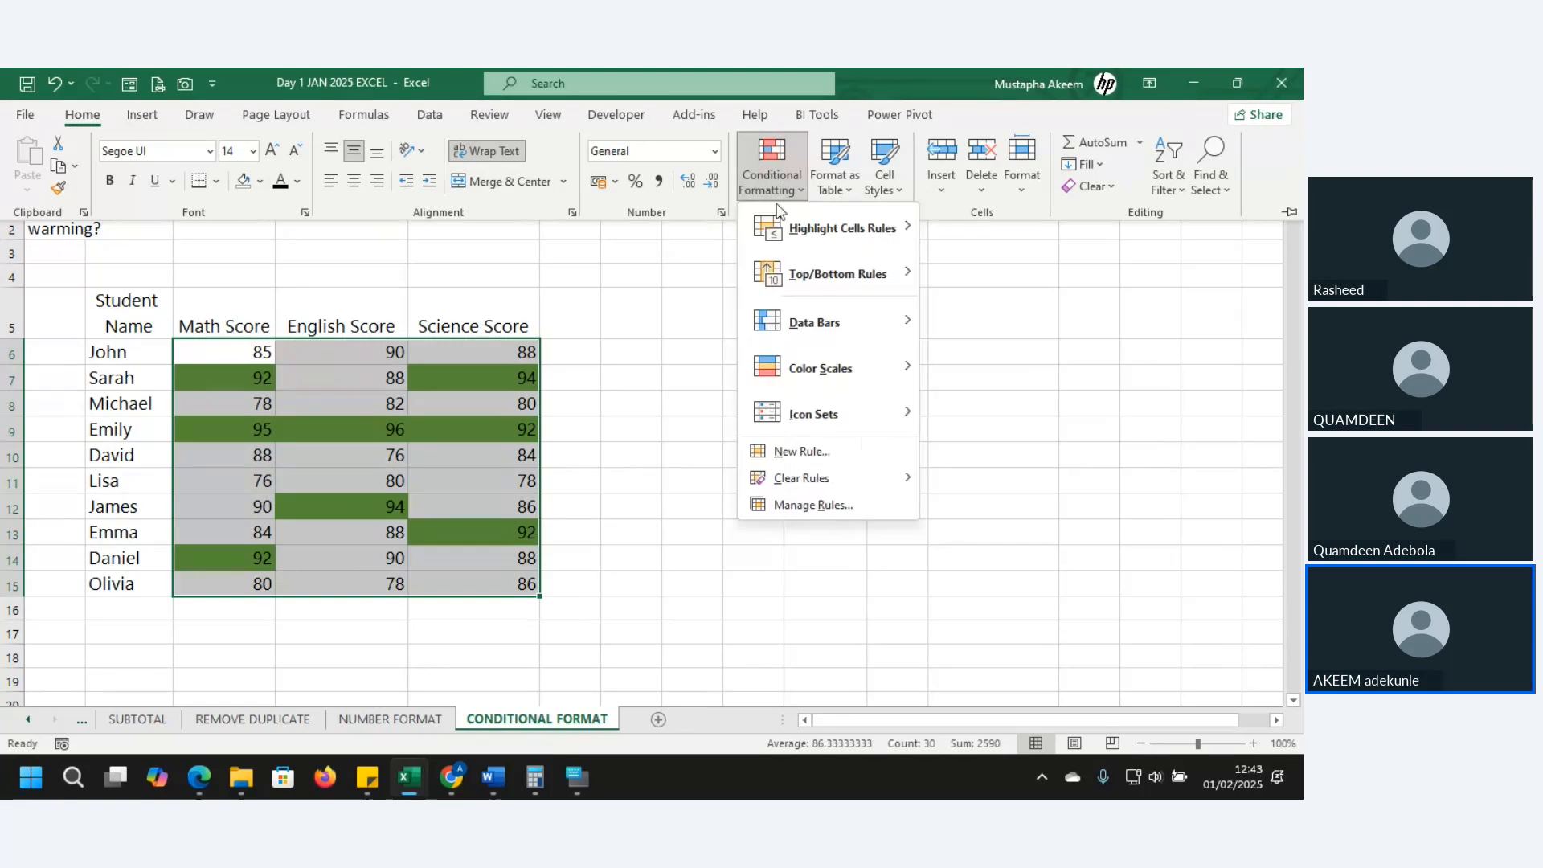
pyautogui.moveTo(828, 273)
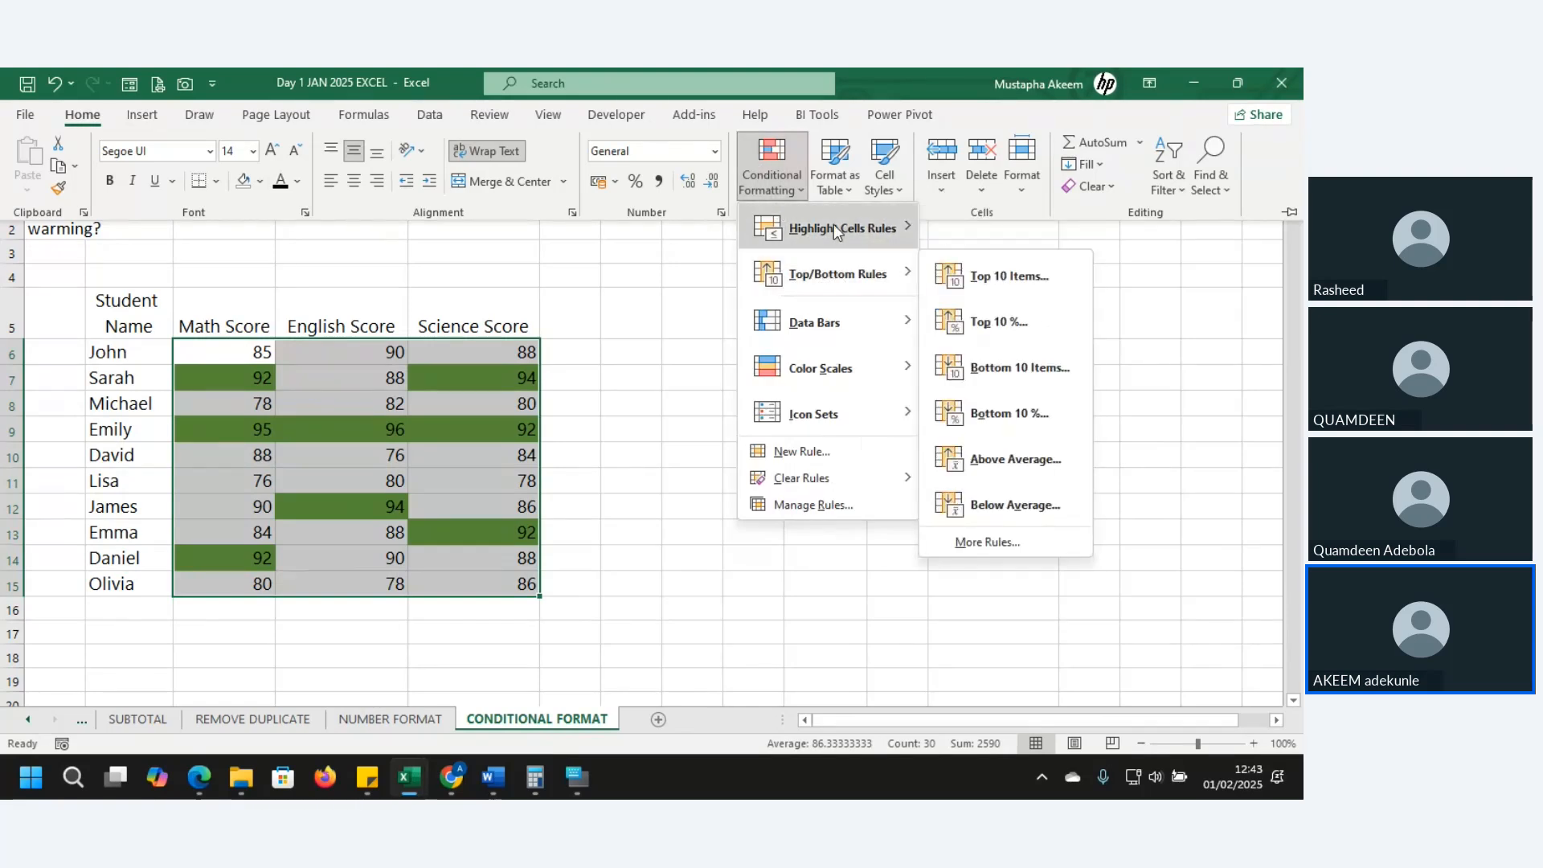
pyautogui.moveTo(840, 229)
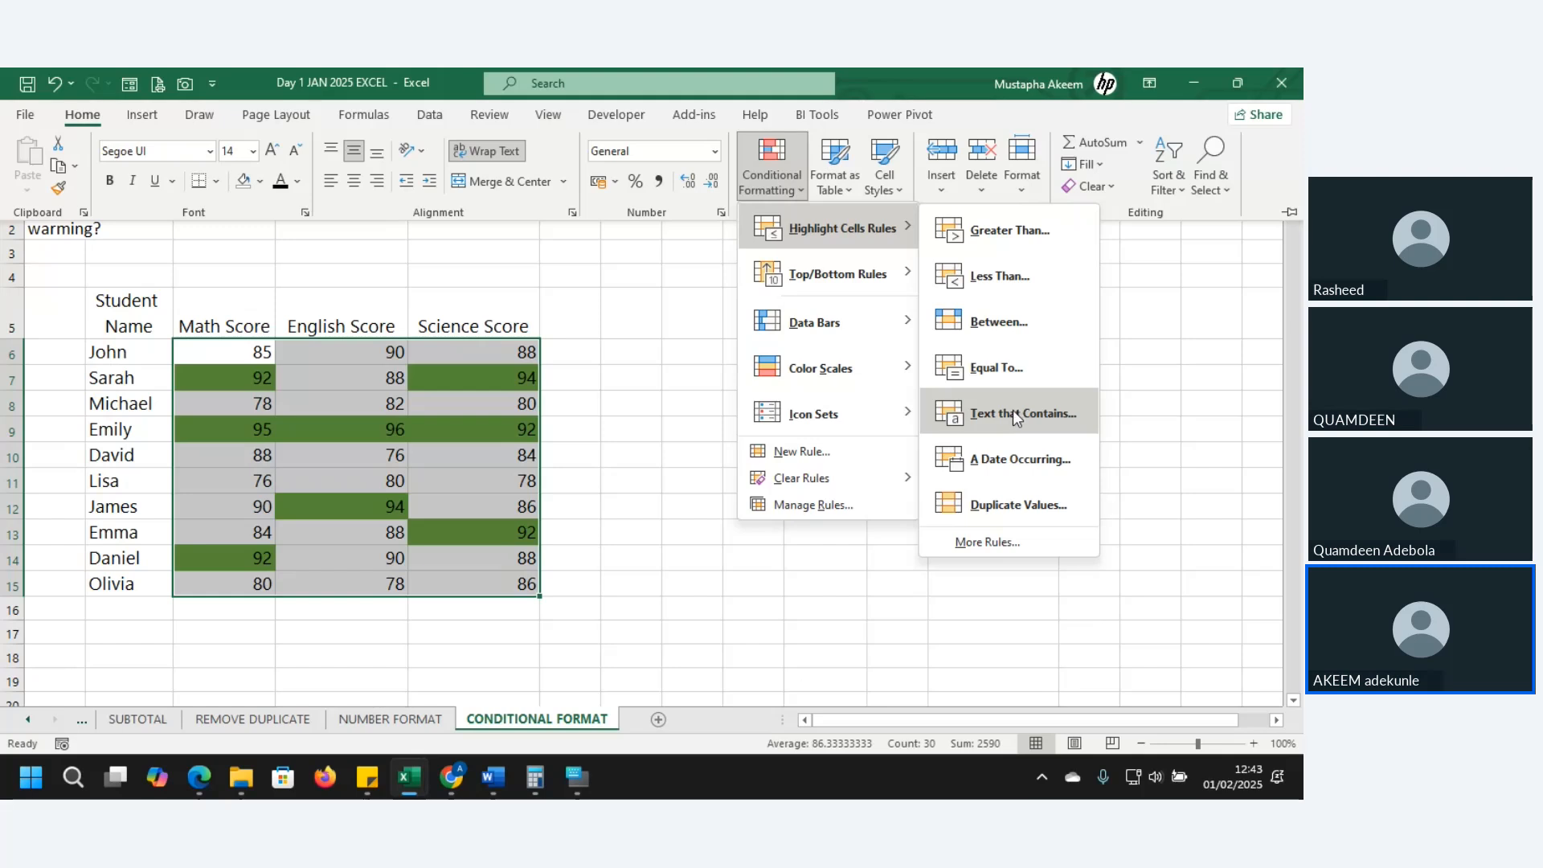
pyautogui.click(127, 331)
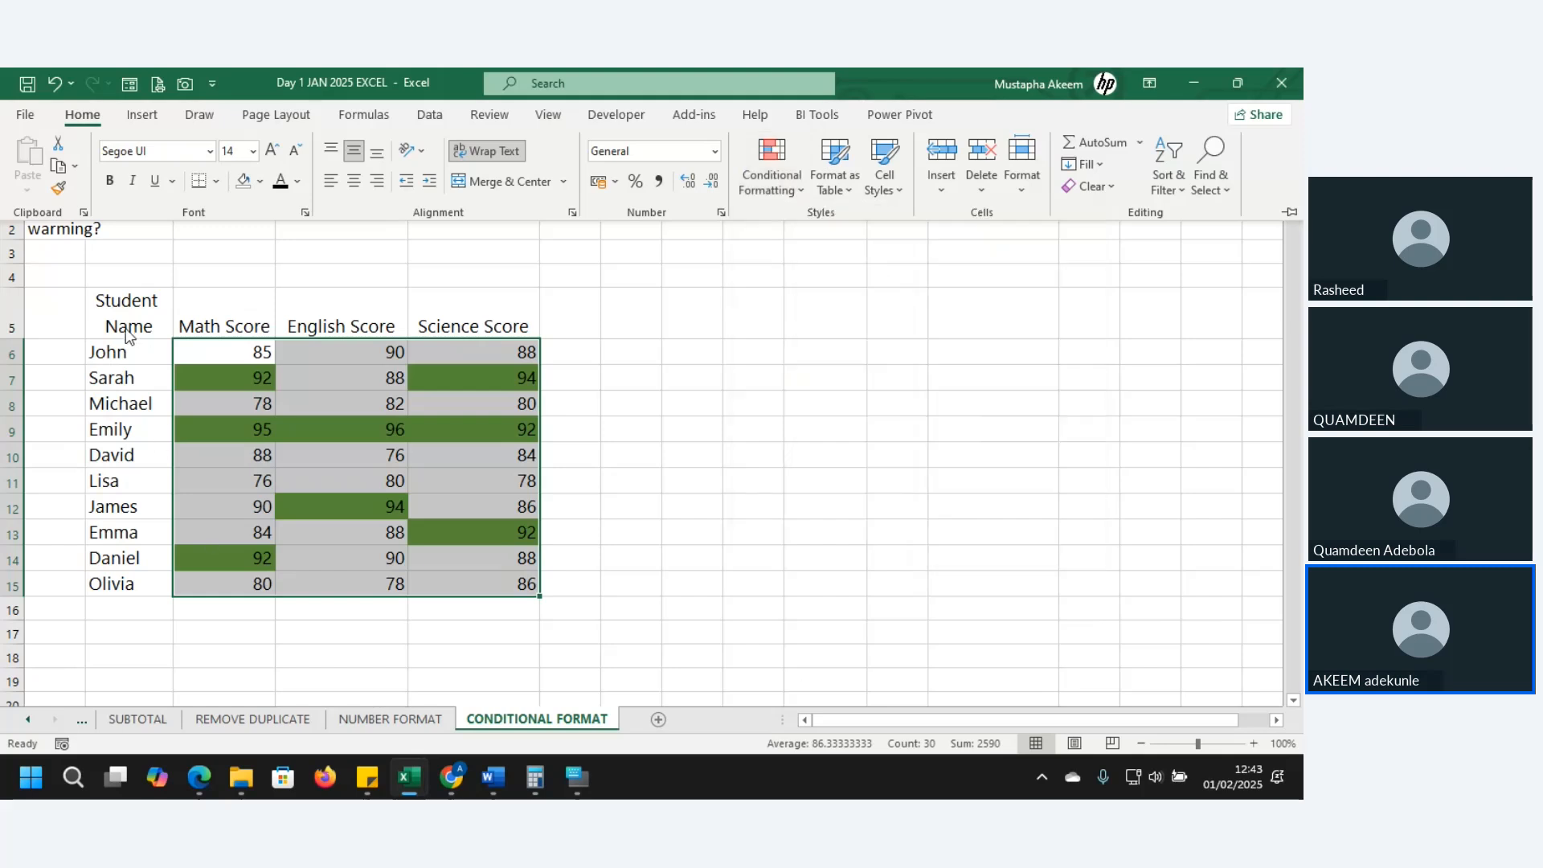
# - Apply a Text That Contains "da" rule to B6:B15 and check the two highlighted names
pyautogui.moveTo(113, 353); pyautogui.dragTo(122, 585)
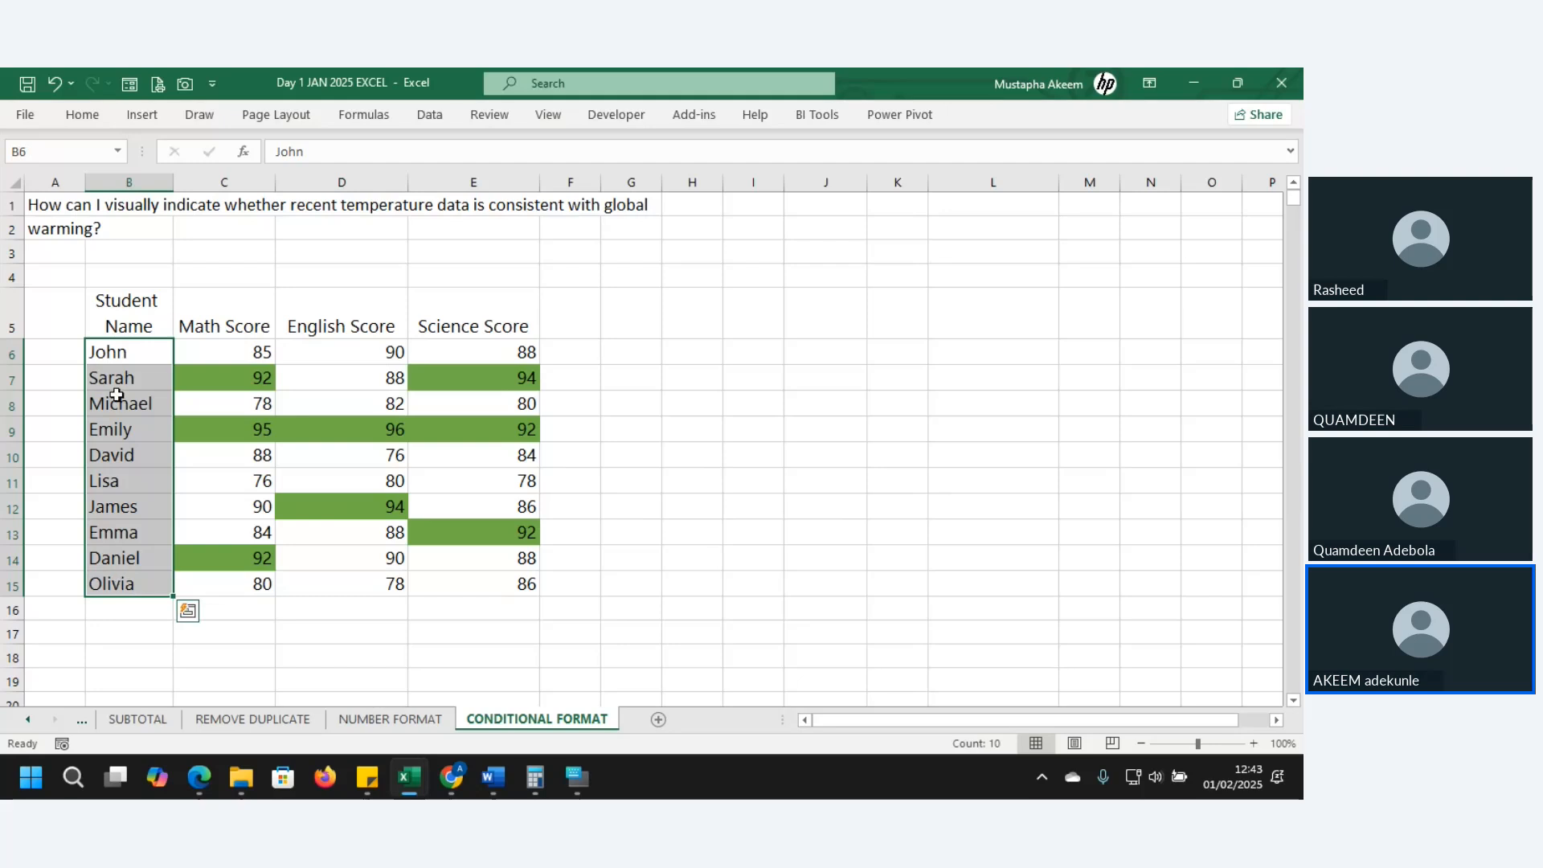
pyautogui.click(82, 114)
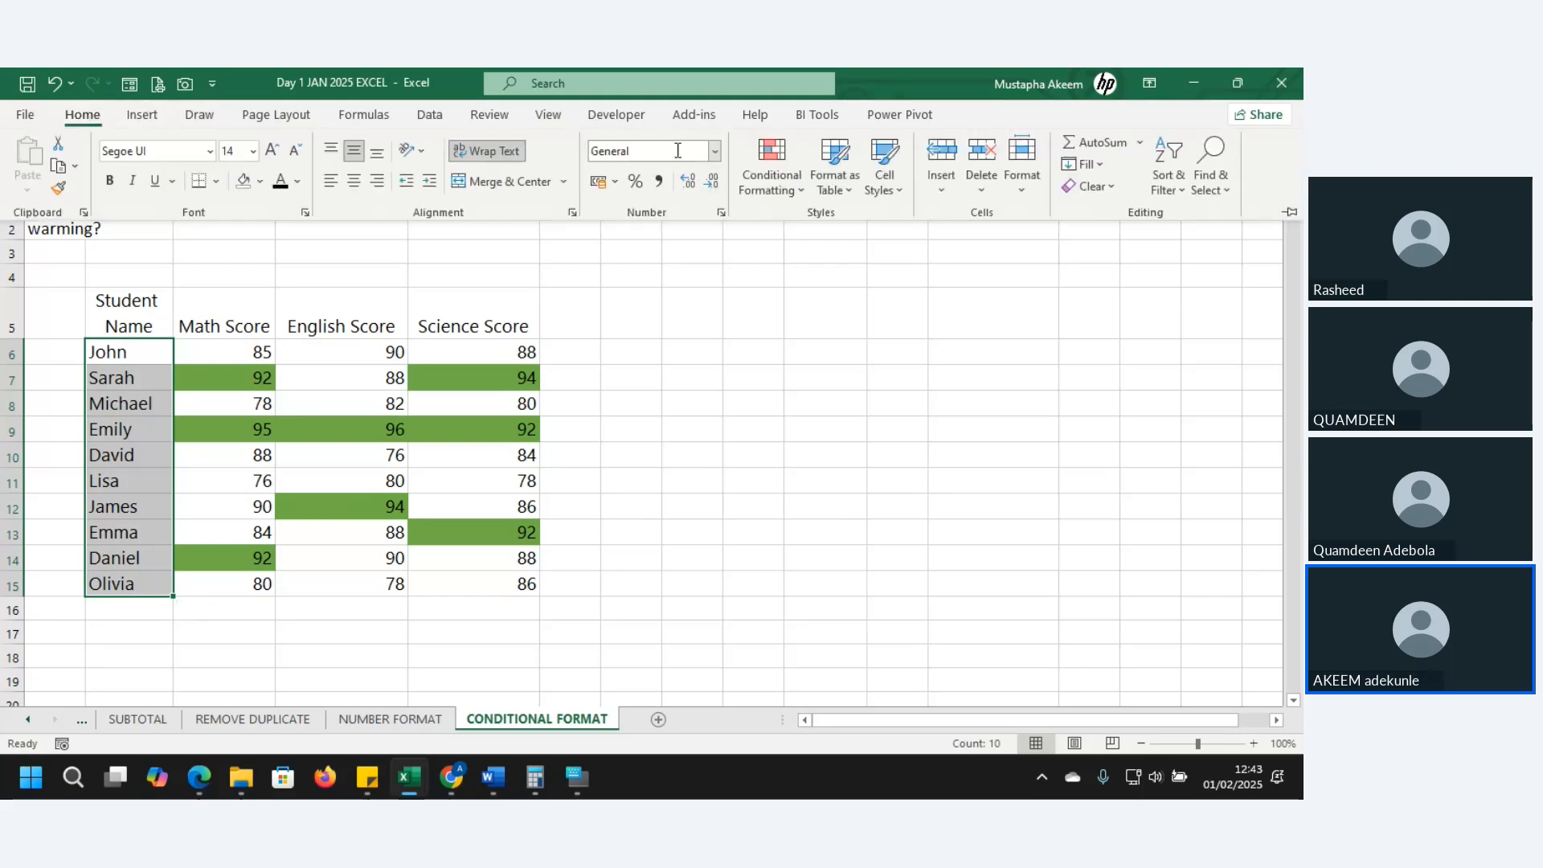
pyautogui.click(762, 190)
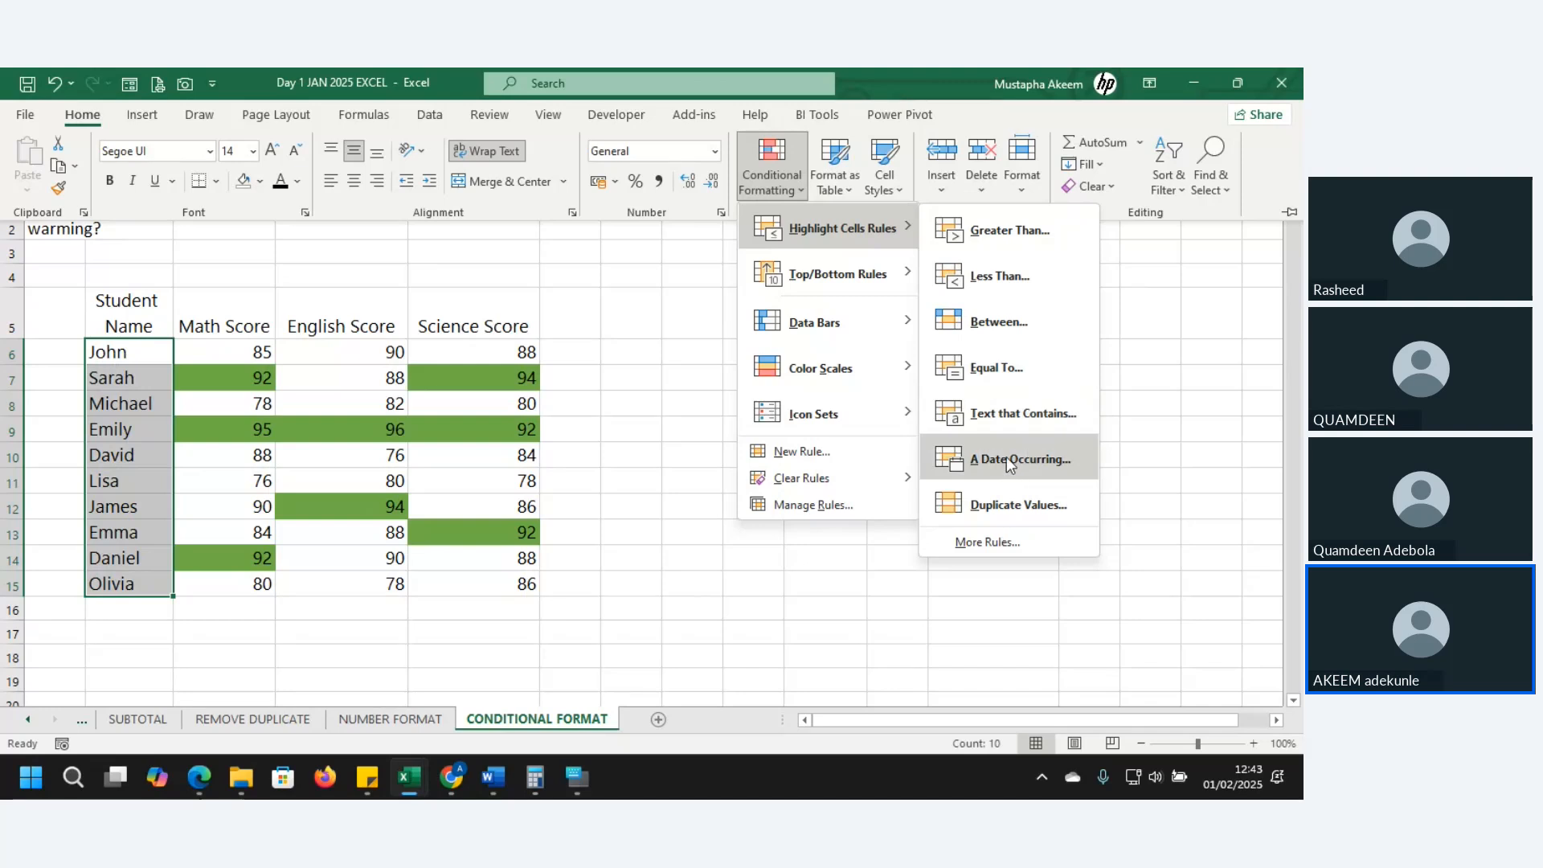
pyautogui.click(1007, 414)
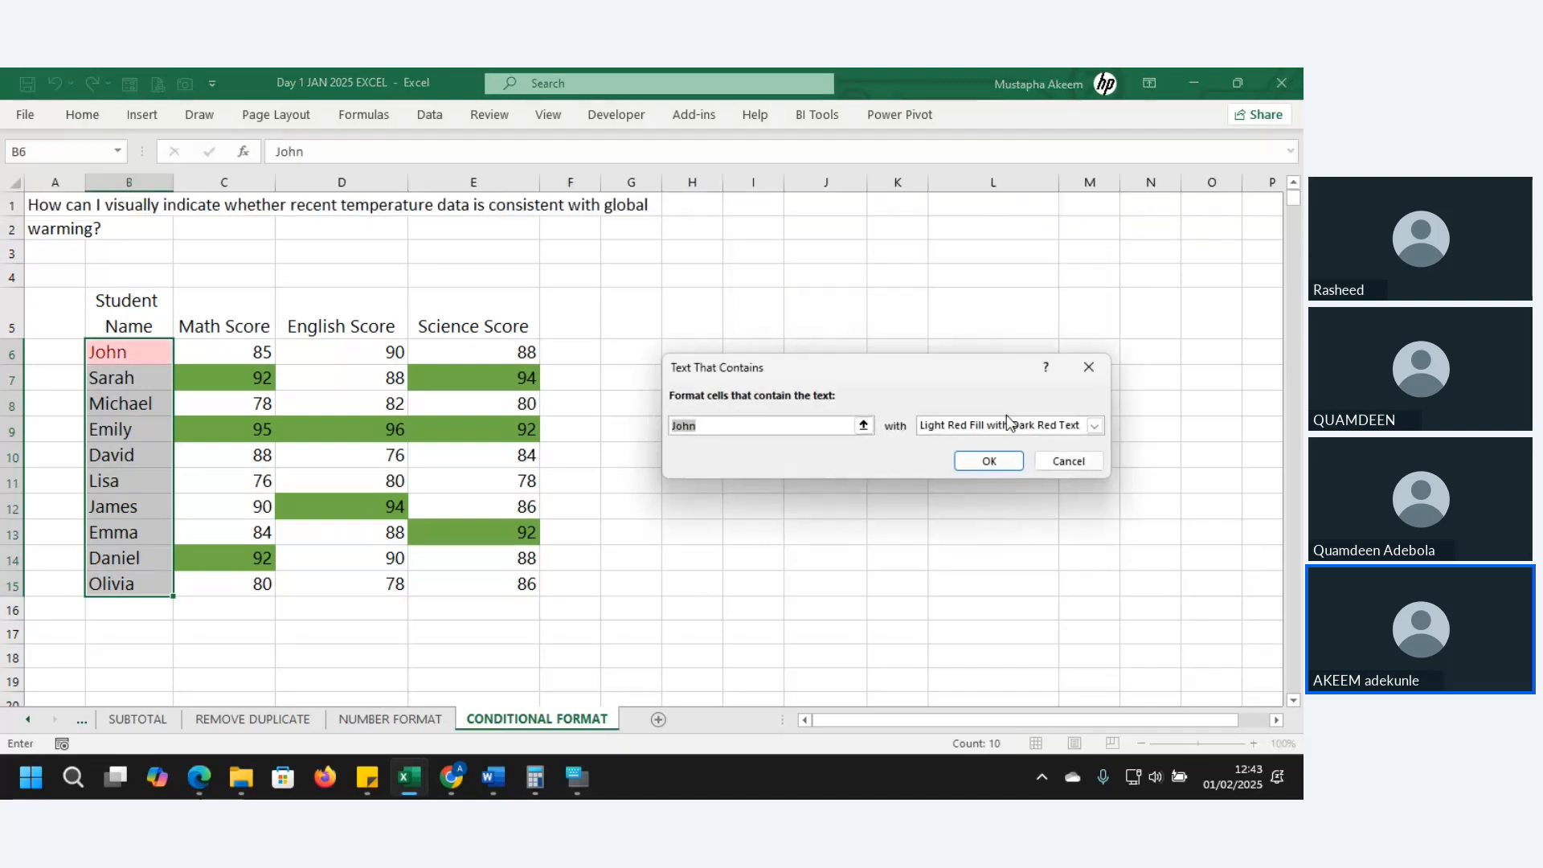
pyautogui.write('dav')
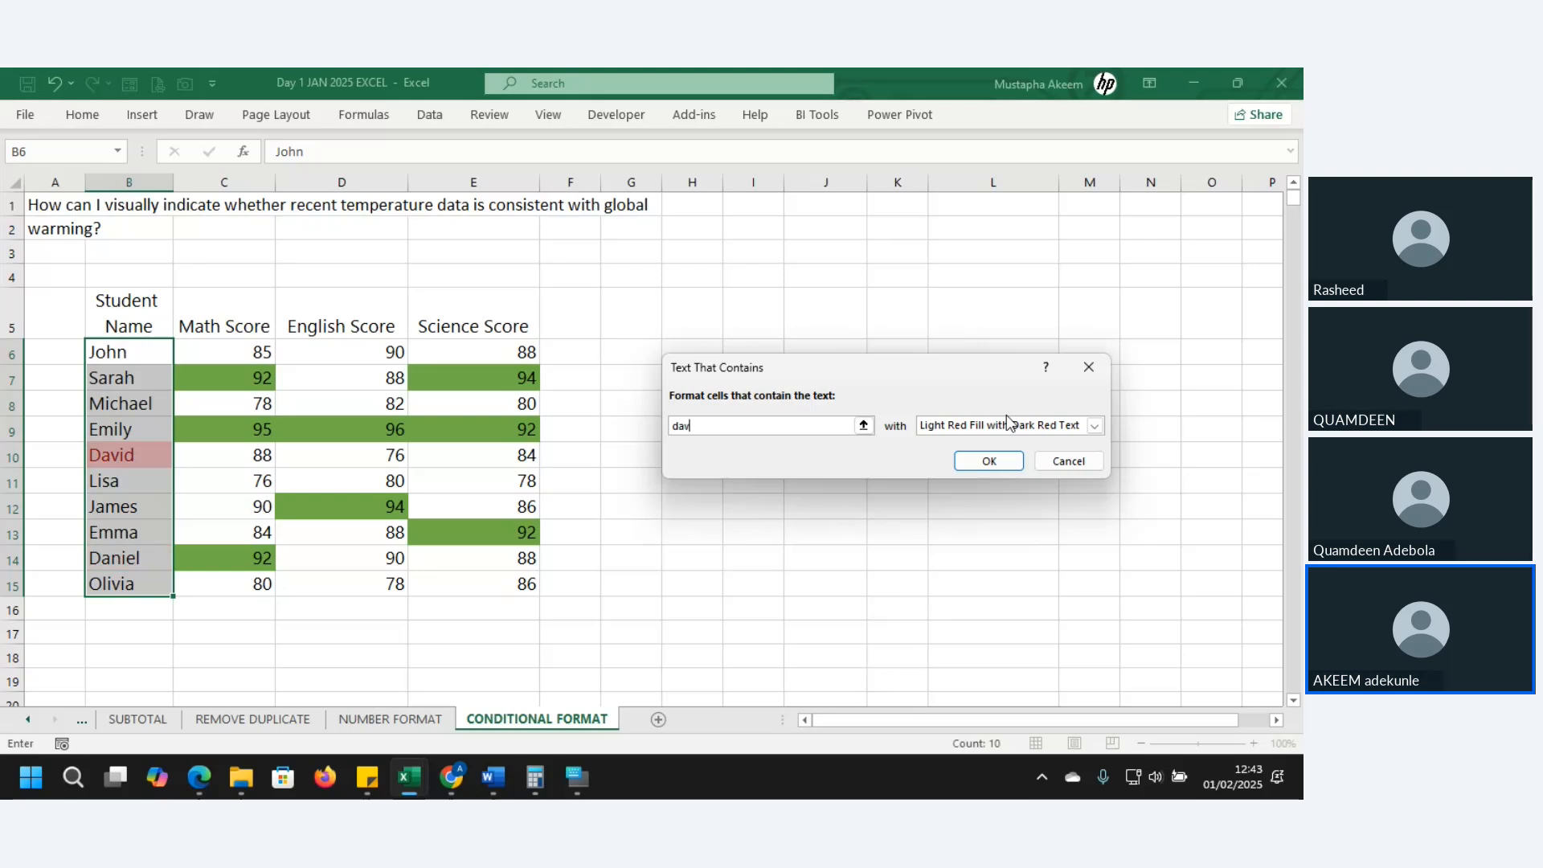
pyautogui.press('BackSpace')
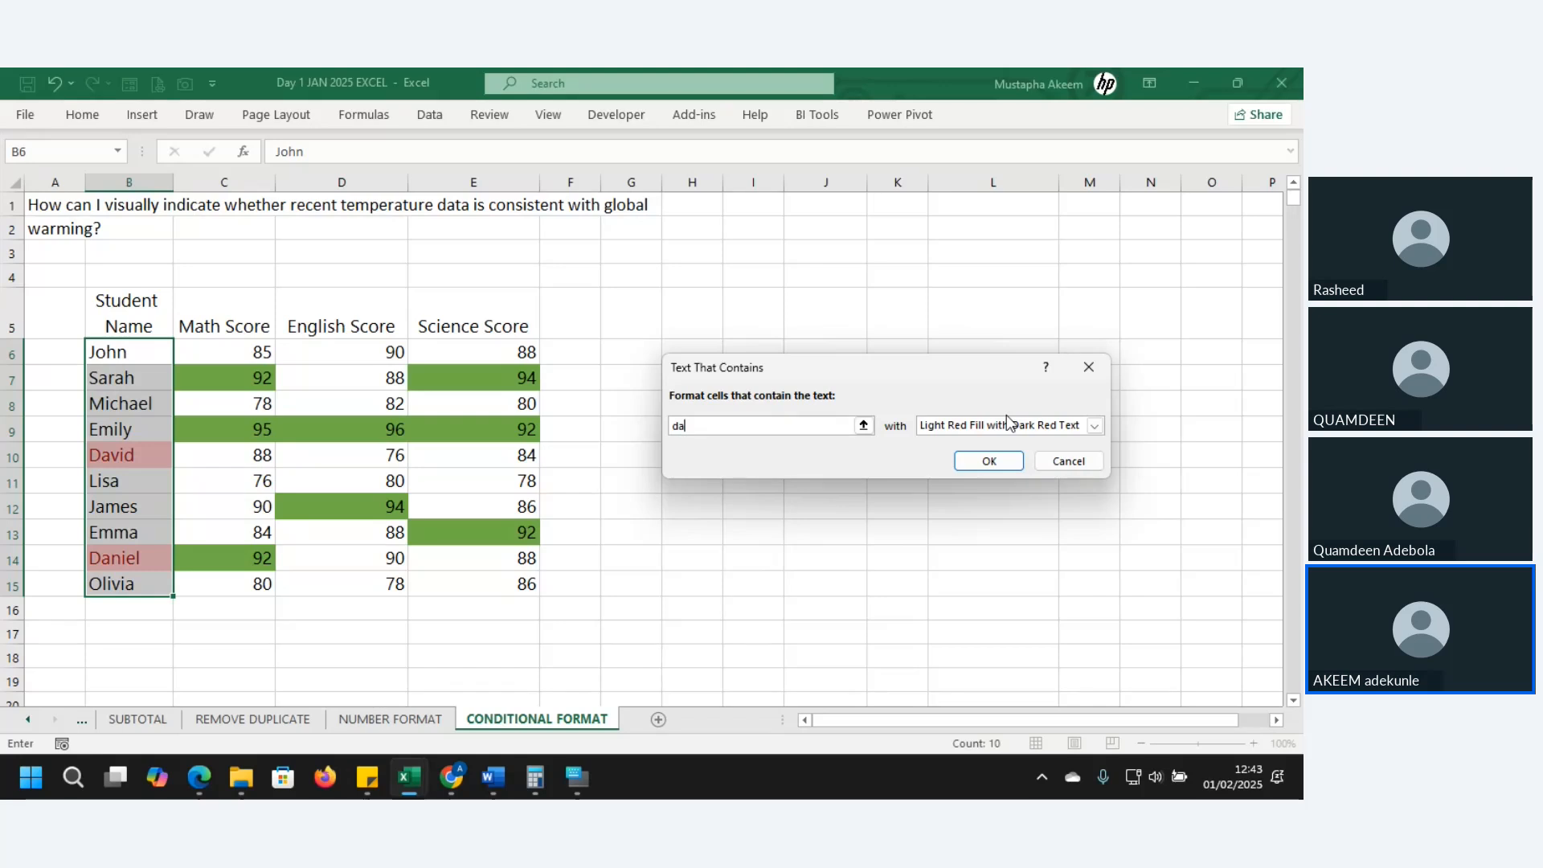
pyautogui.click(989, 461)
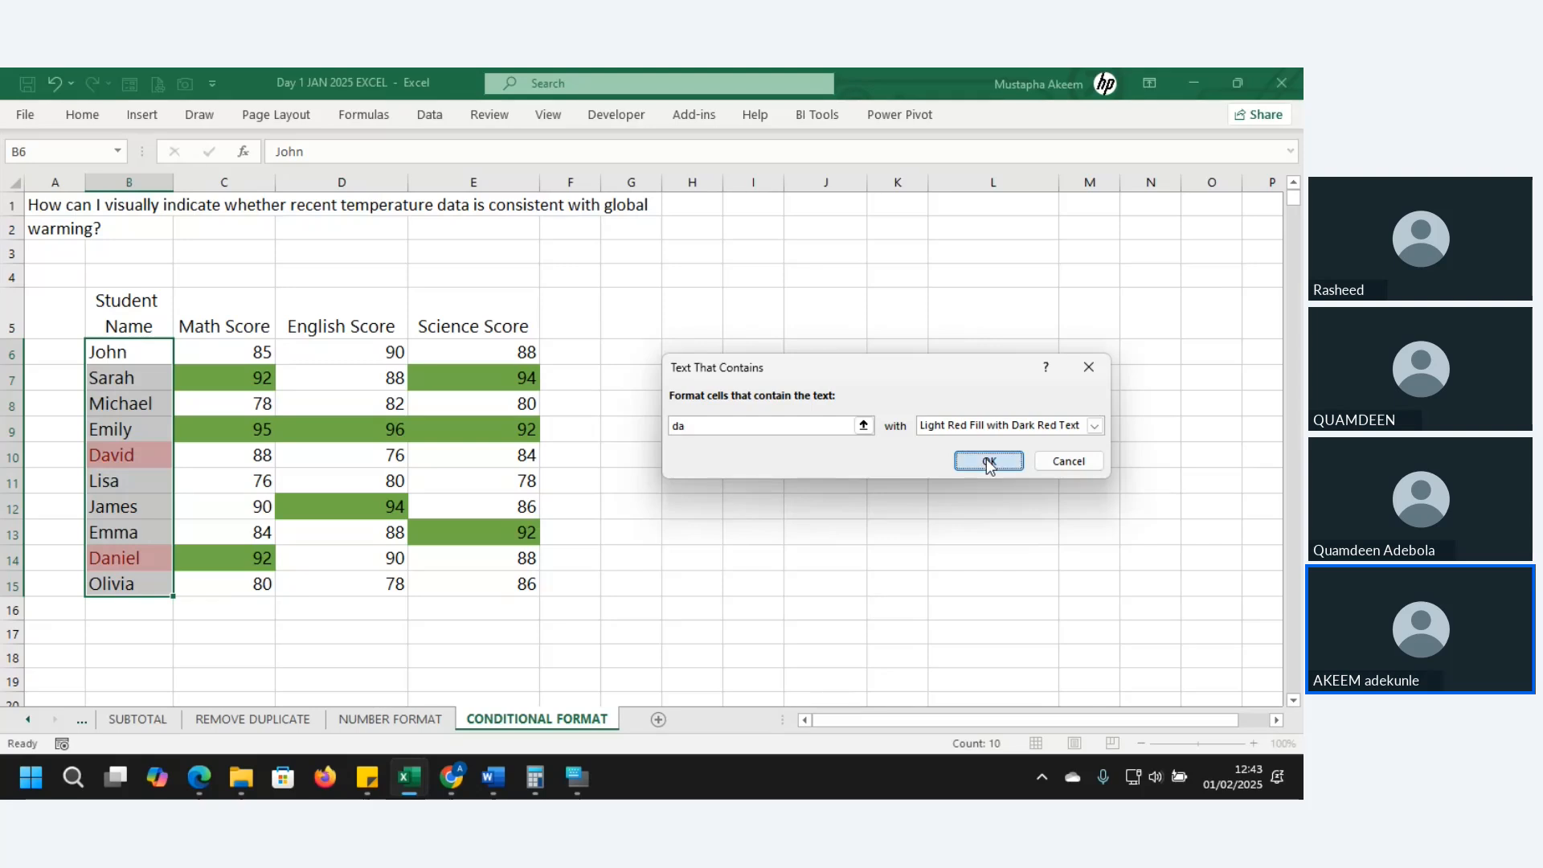
pyautogui.click(98, 455)
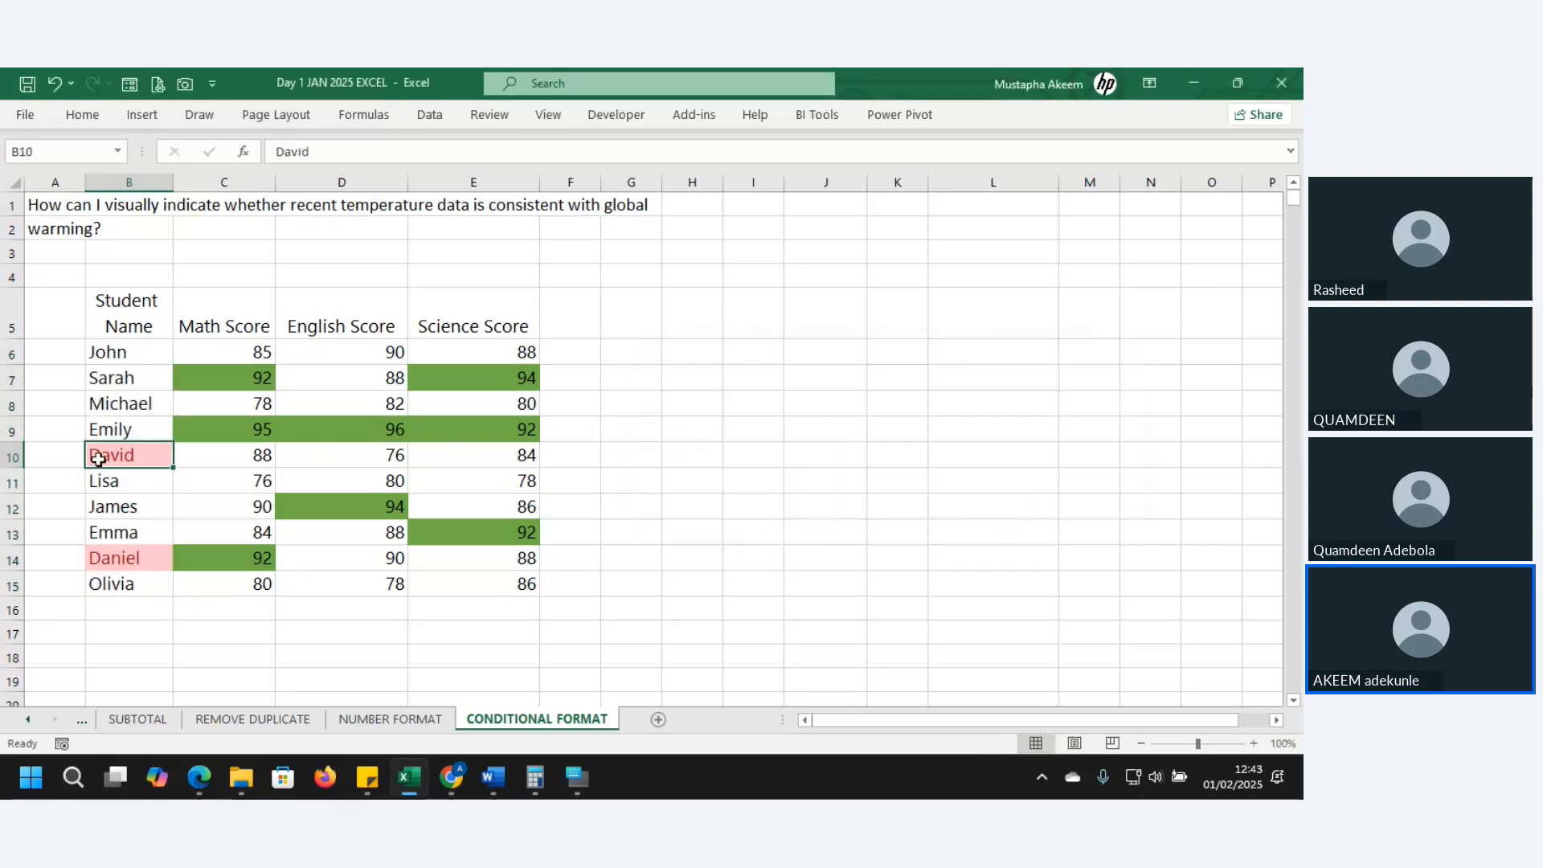
pyautogui.click(125, 563)
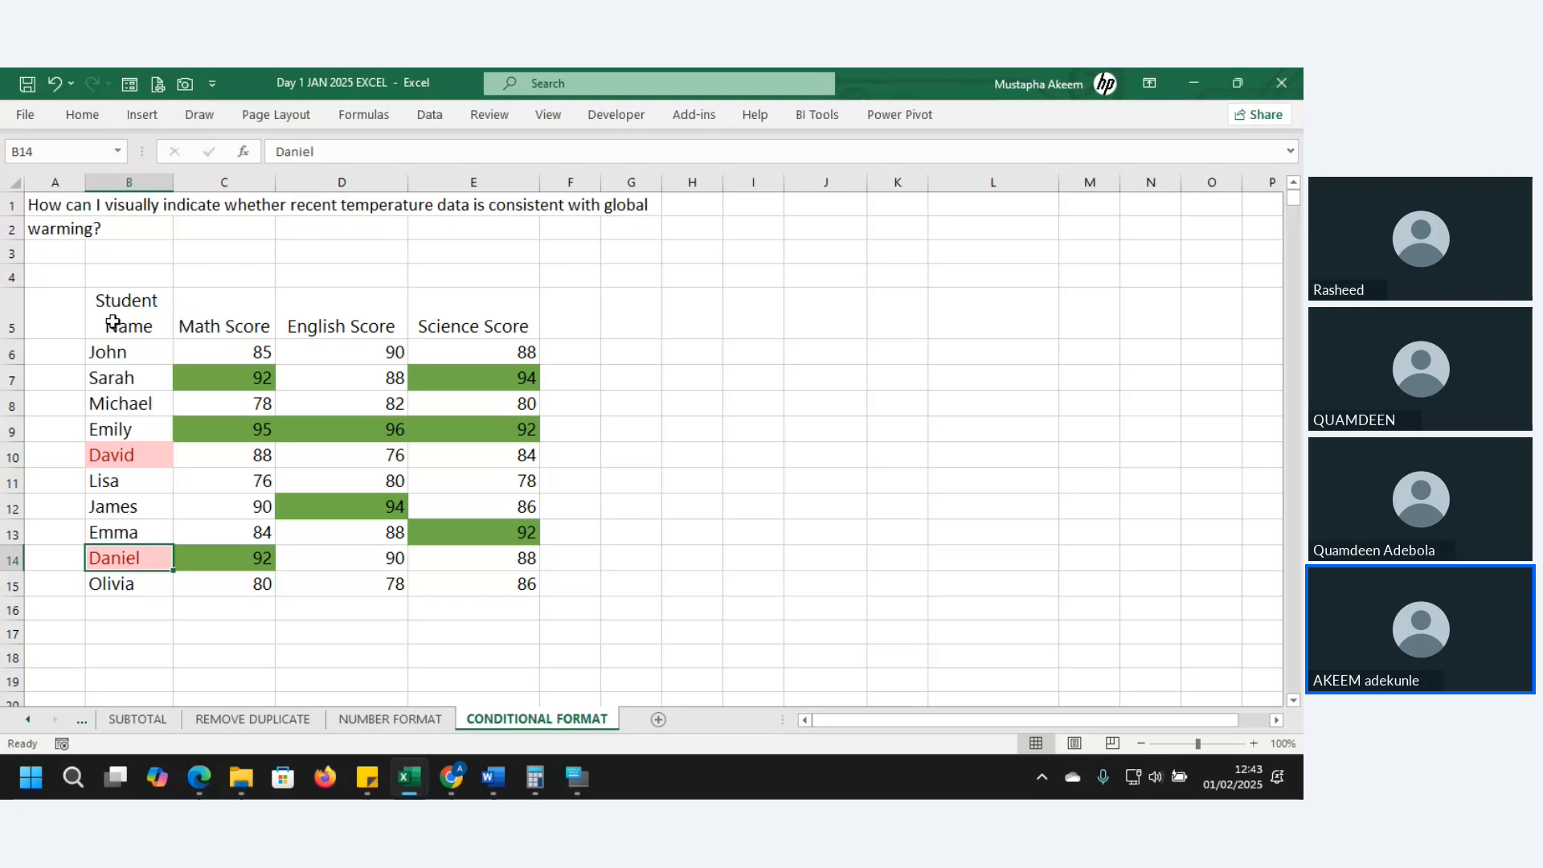
# - Select the whole names-and-scores table and browse Conditional Formatting without applying a rule
pyautogui.moveTo(113, 350); pyautogui.dragTo(539, 592)
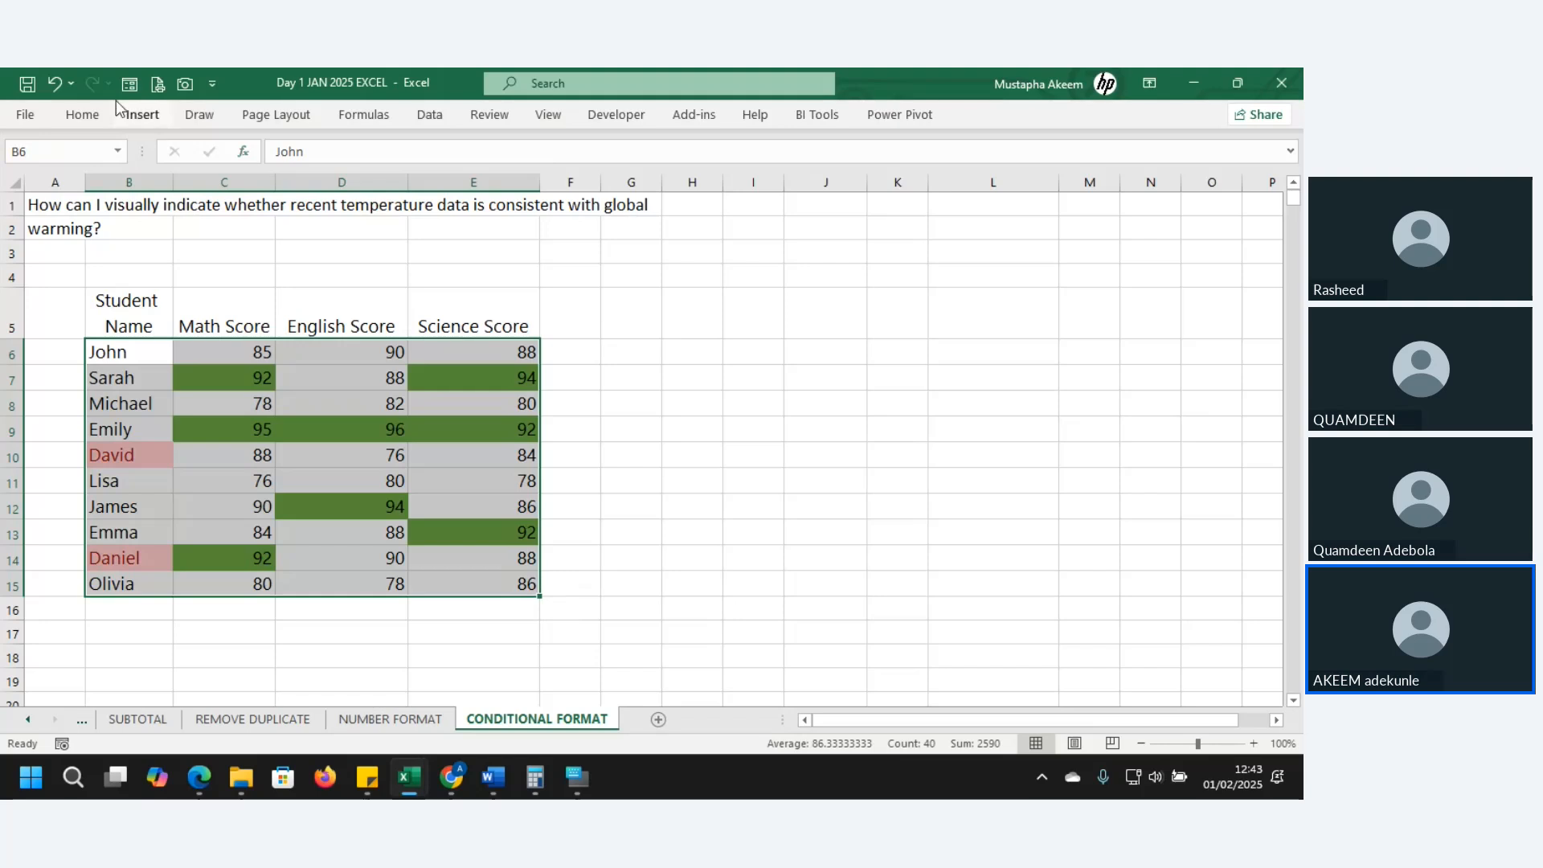
pyautogui.click(85, 115)
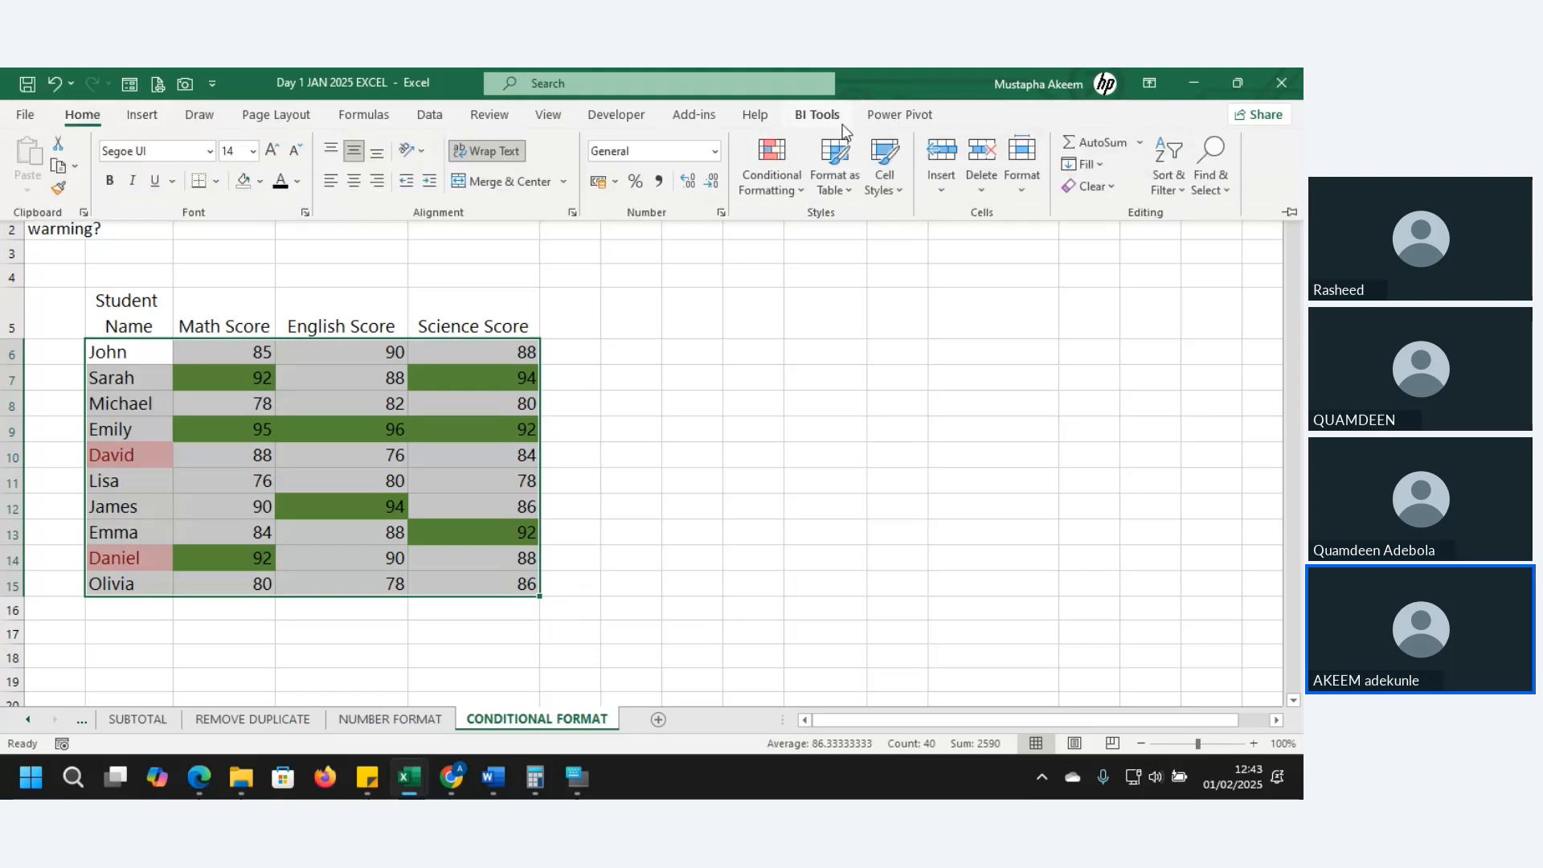
pyautogui.click(783, 162)
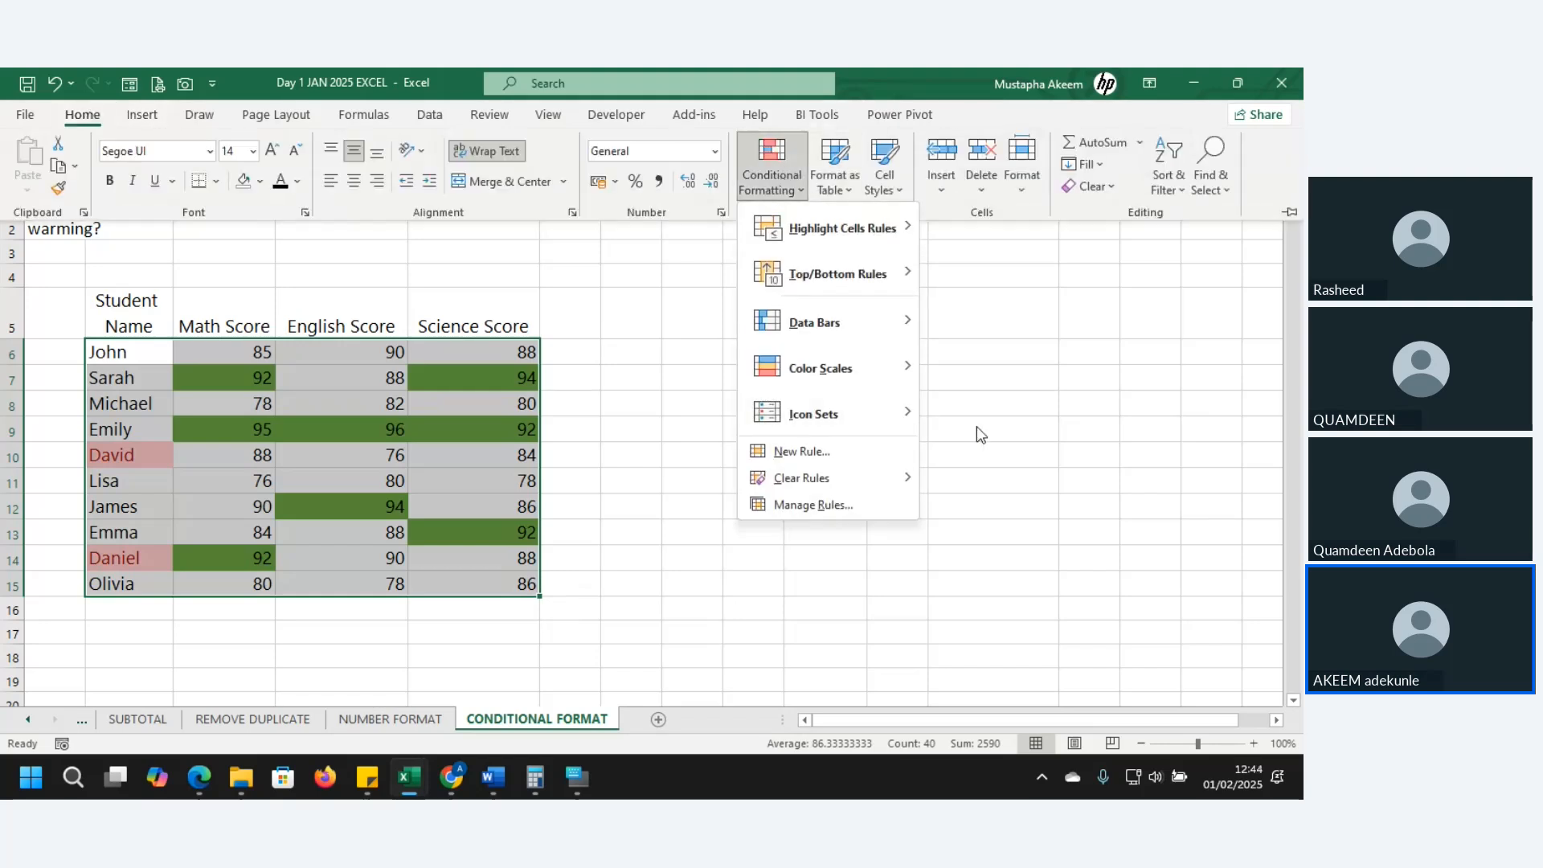
pyautogui.moveTo(880, 214)
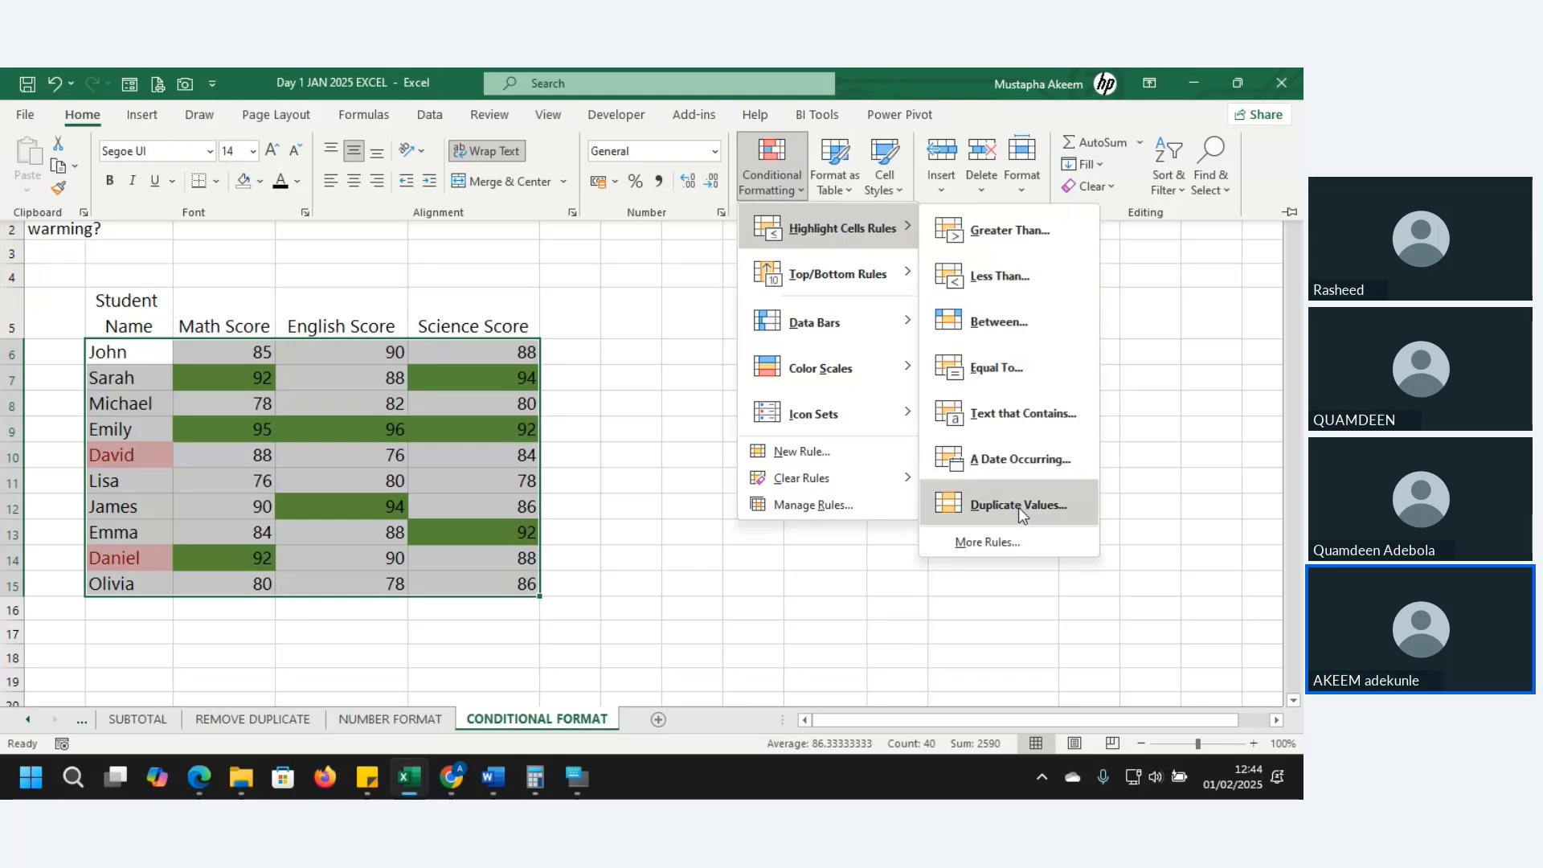
pyautogui.click(841, 636)
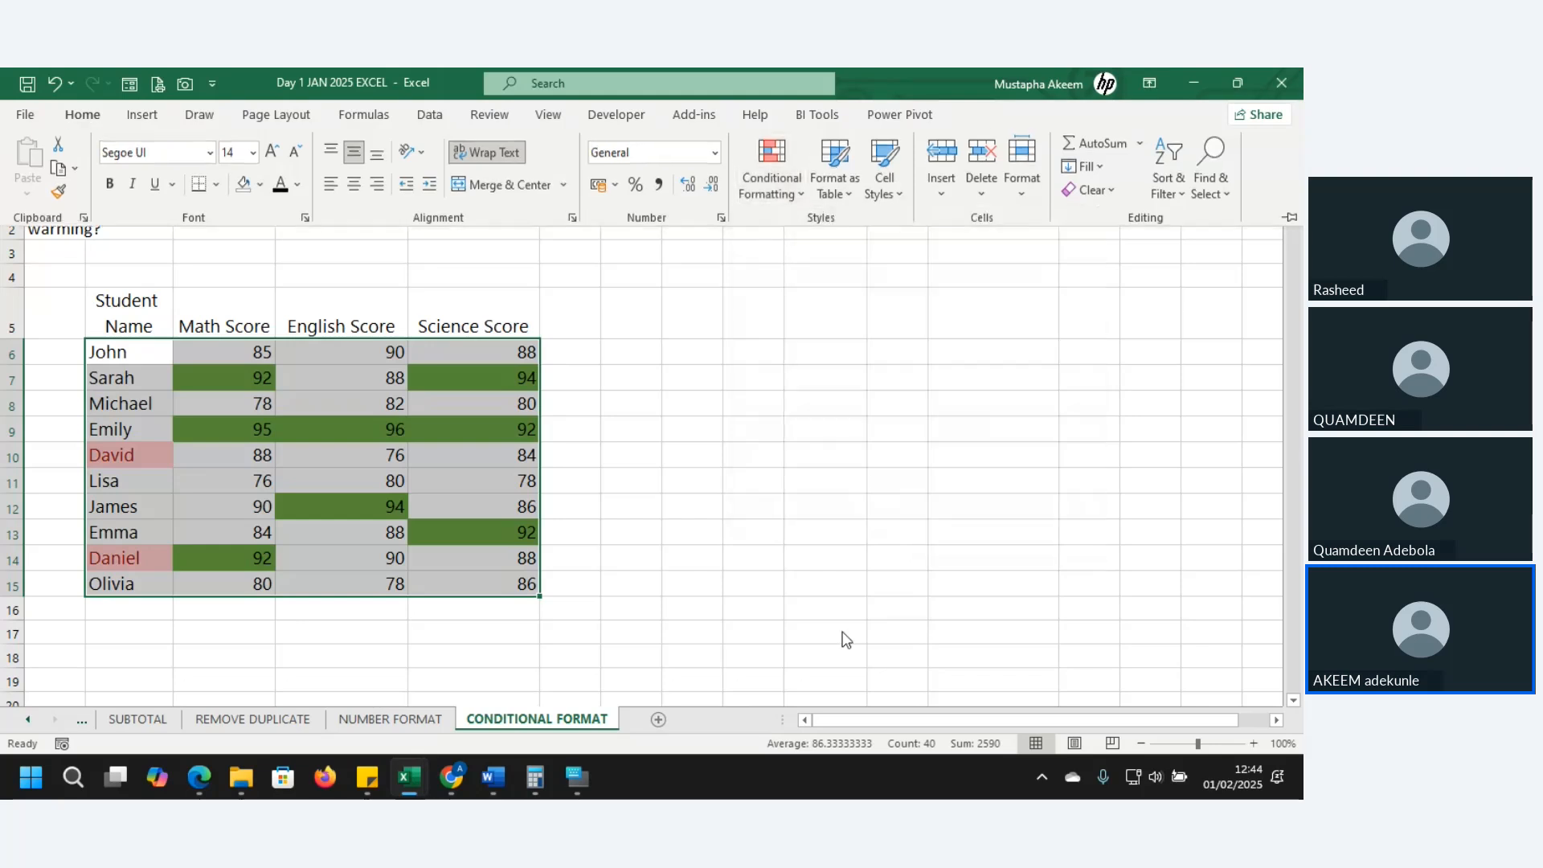
pyautogui.click(841, 632)
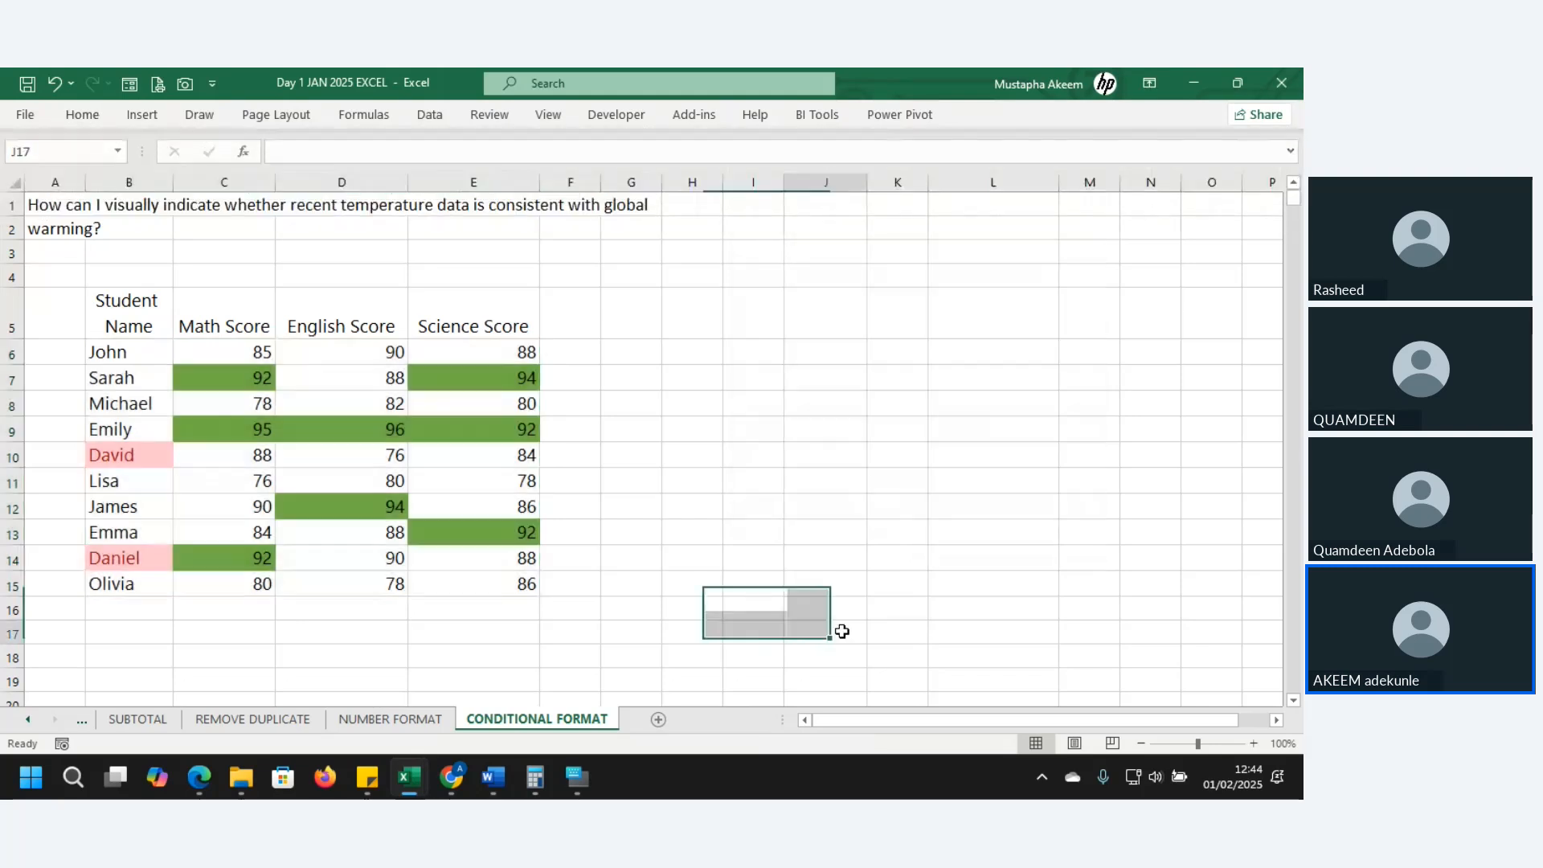
# - Apply a Duplicate Values rule with Yellow Fill and Dark Yellow Text to names B6:B15
pyautogui.click(123, 347)
pyautogui.moveTo(123, 347); pyautogui.dragTo(135, 585)
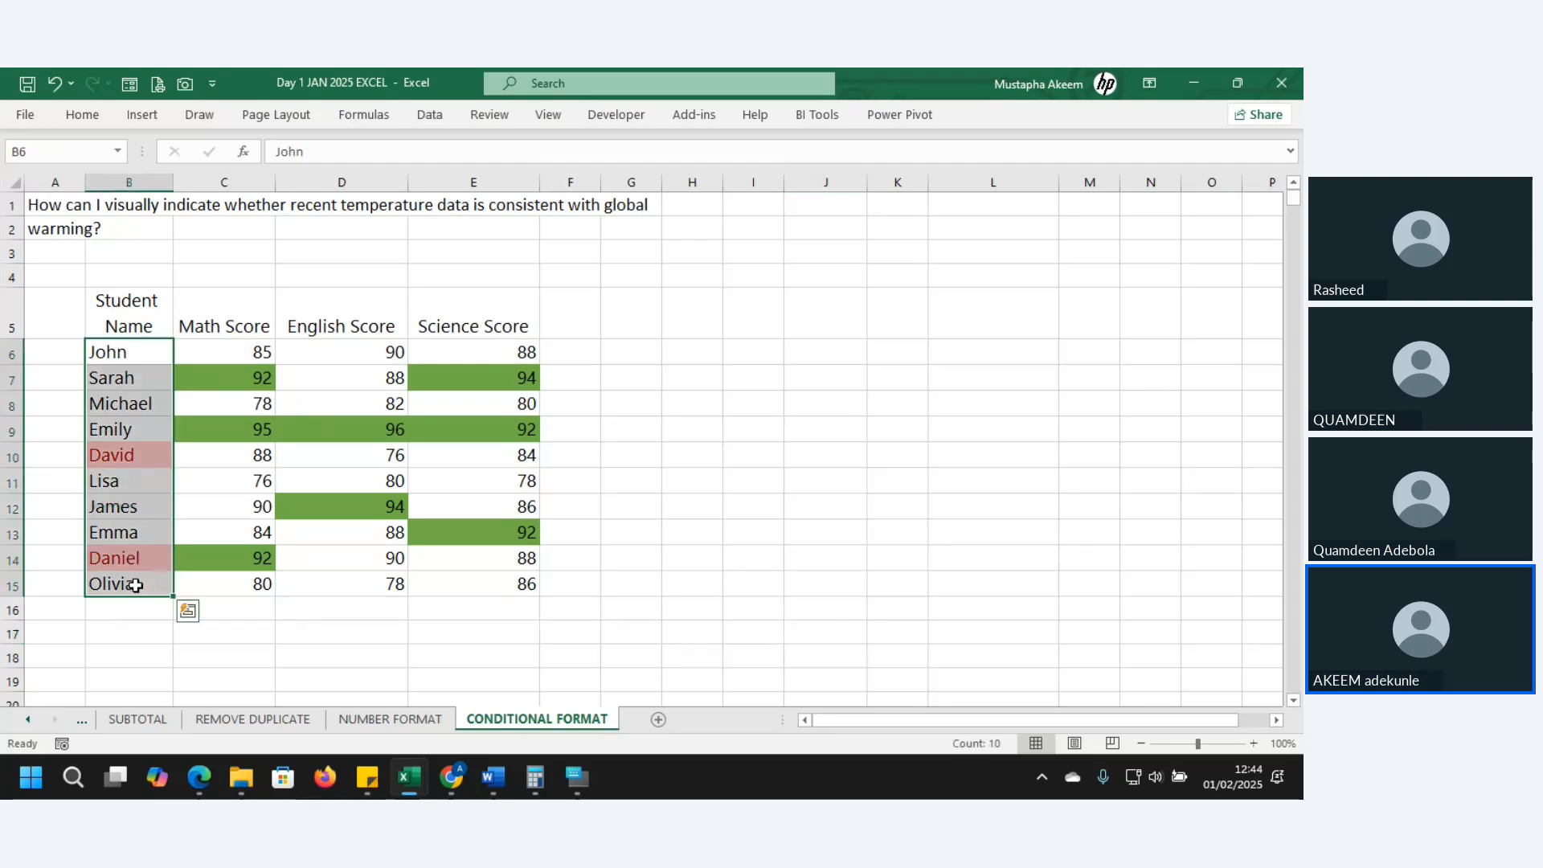
pyautogui.click(83, 117)
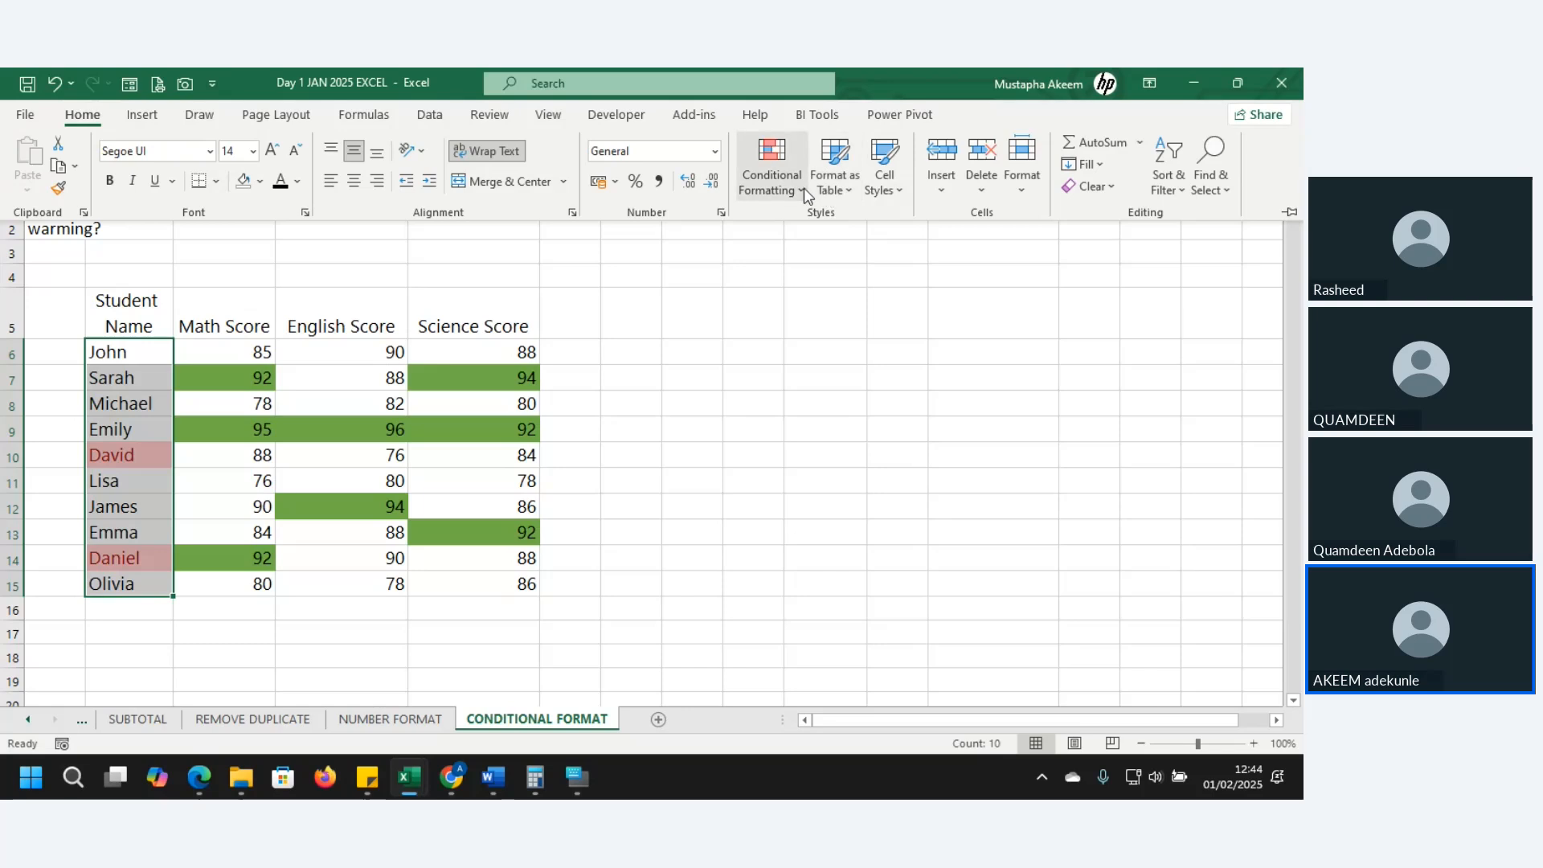
pyautogui.click(804, 186)
pyautogui.moveTo(840, 228)
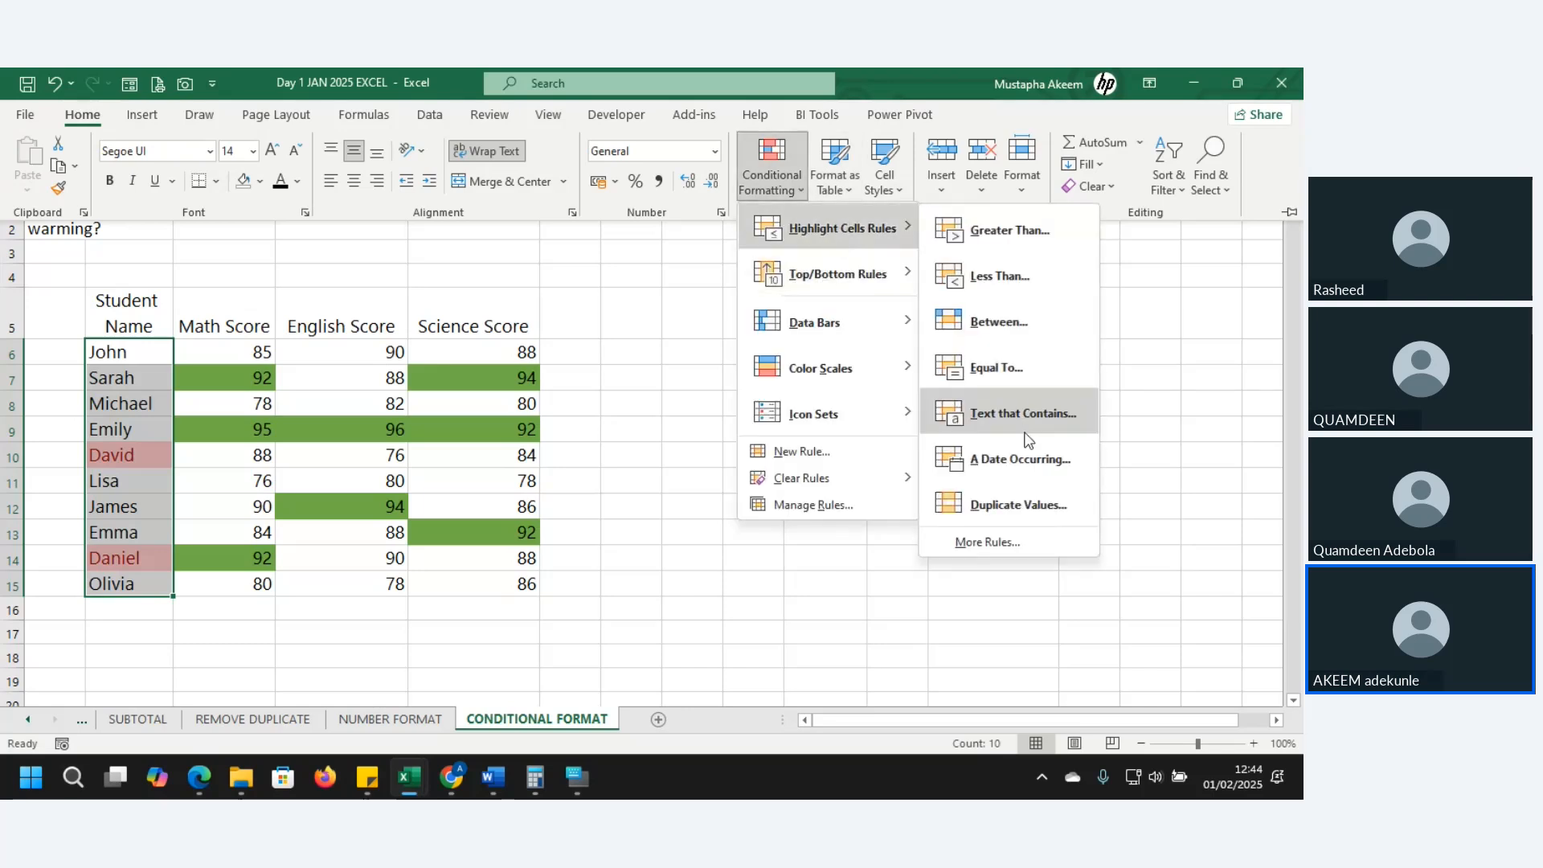
pyautogui.click(1024, 508)
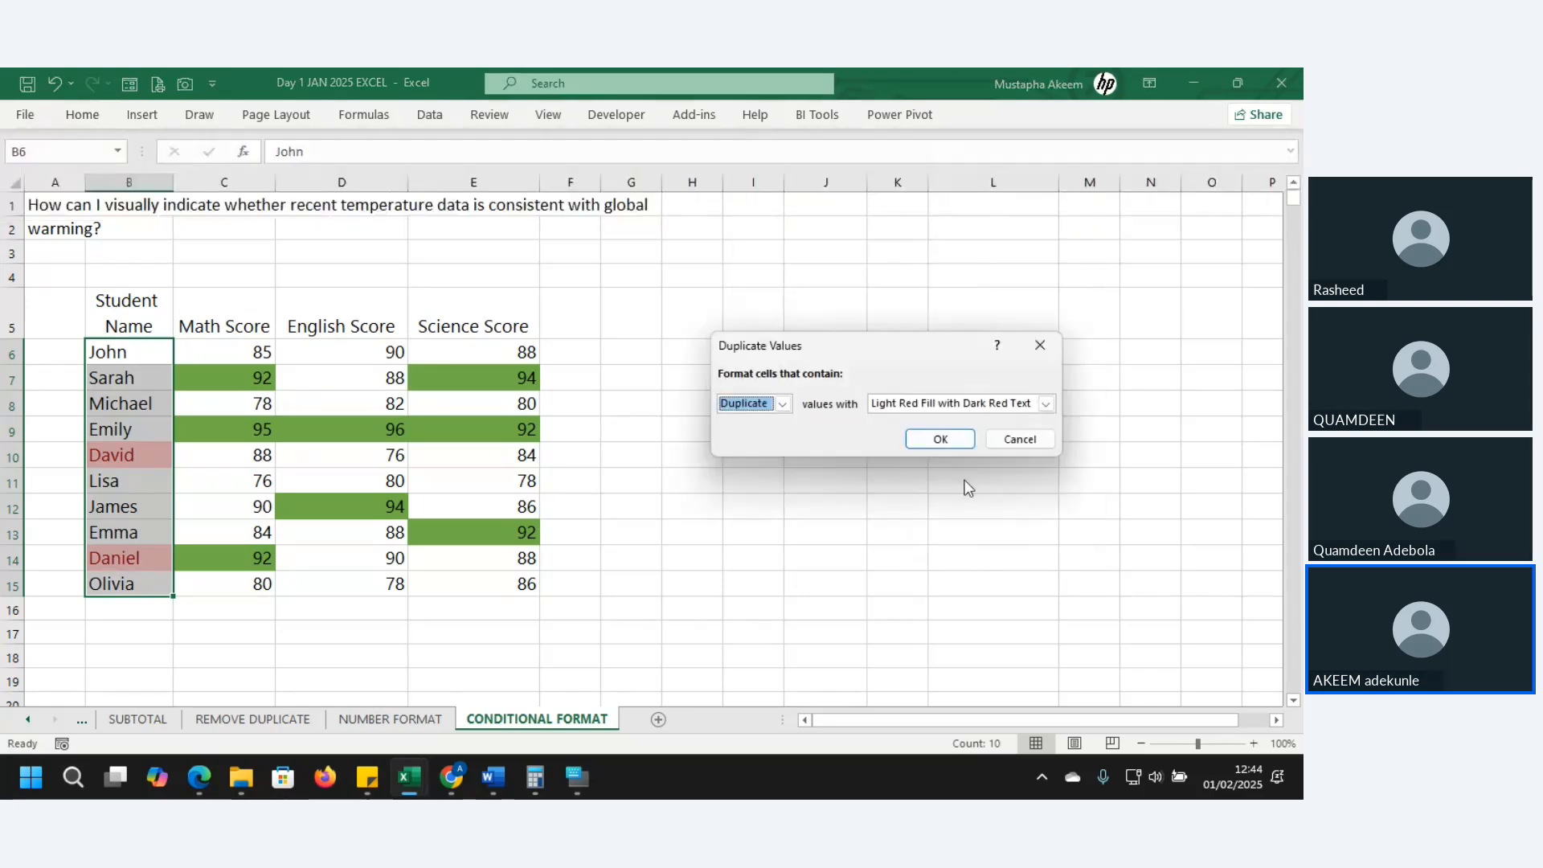
pyautogui.click(1047, 403)
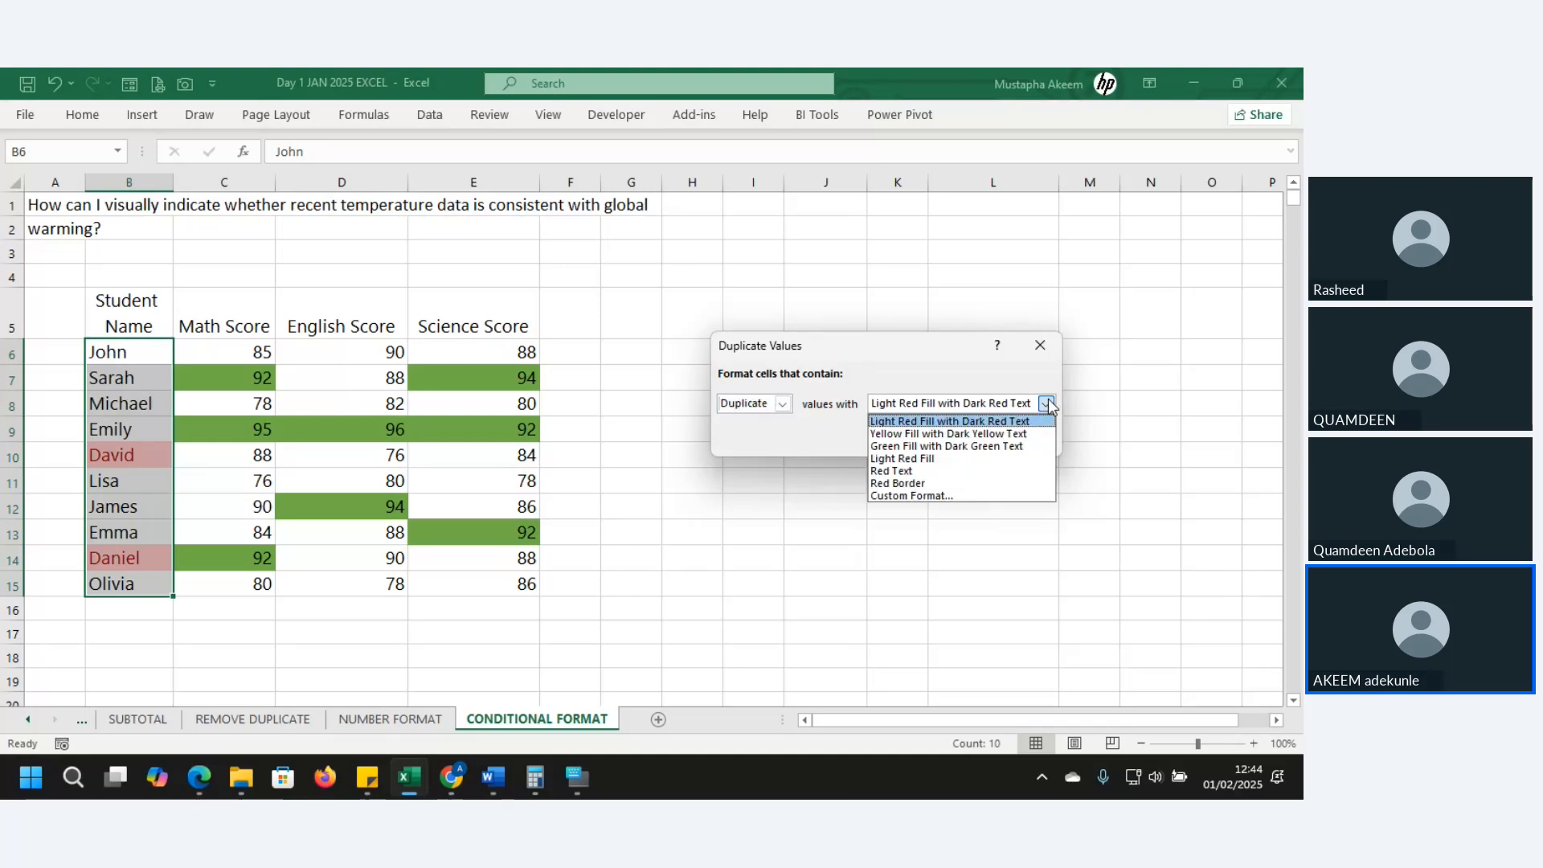
pyautogui.click(978, 434)
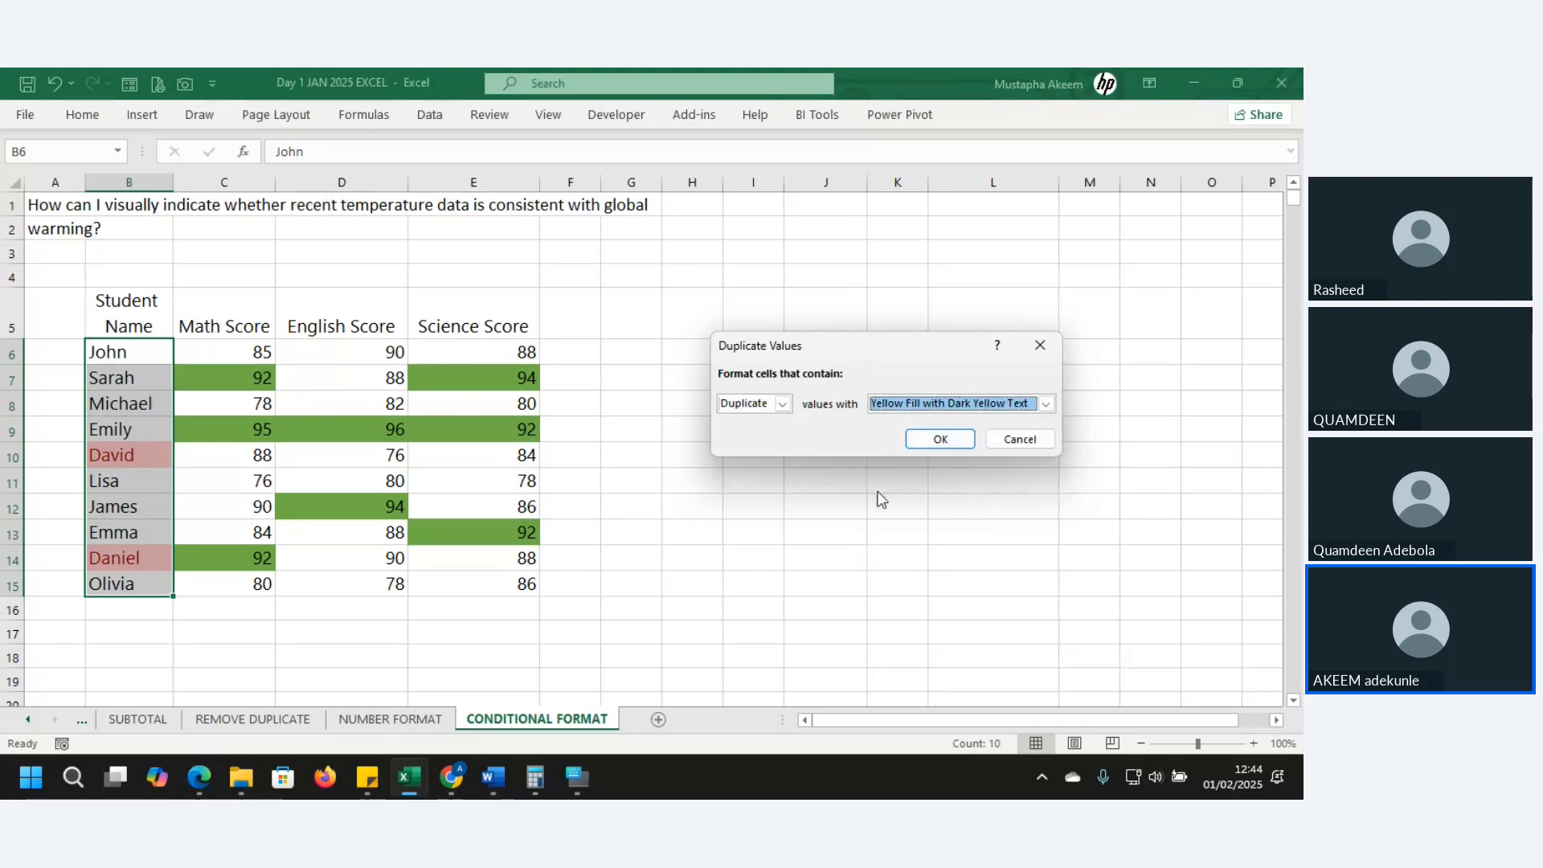
pyautogui.click(939, 439)
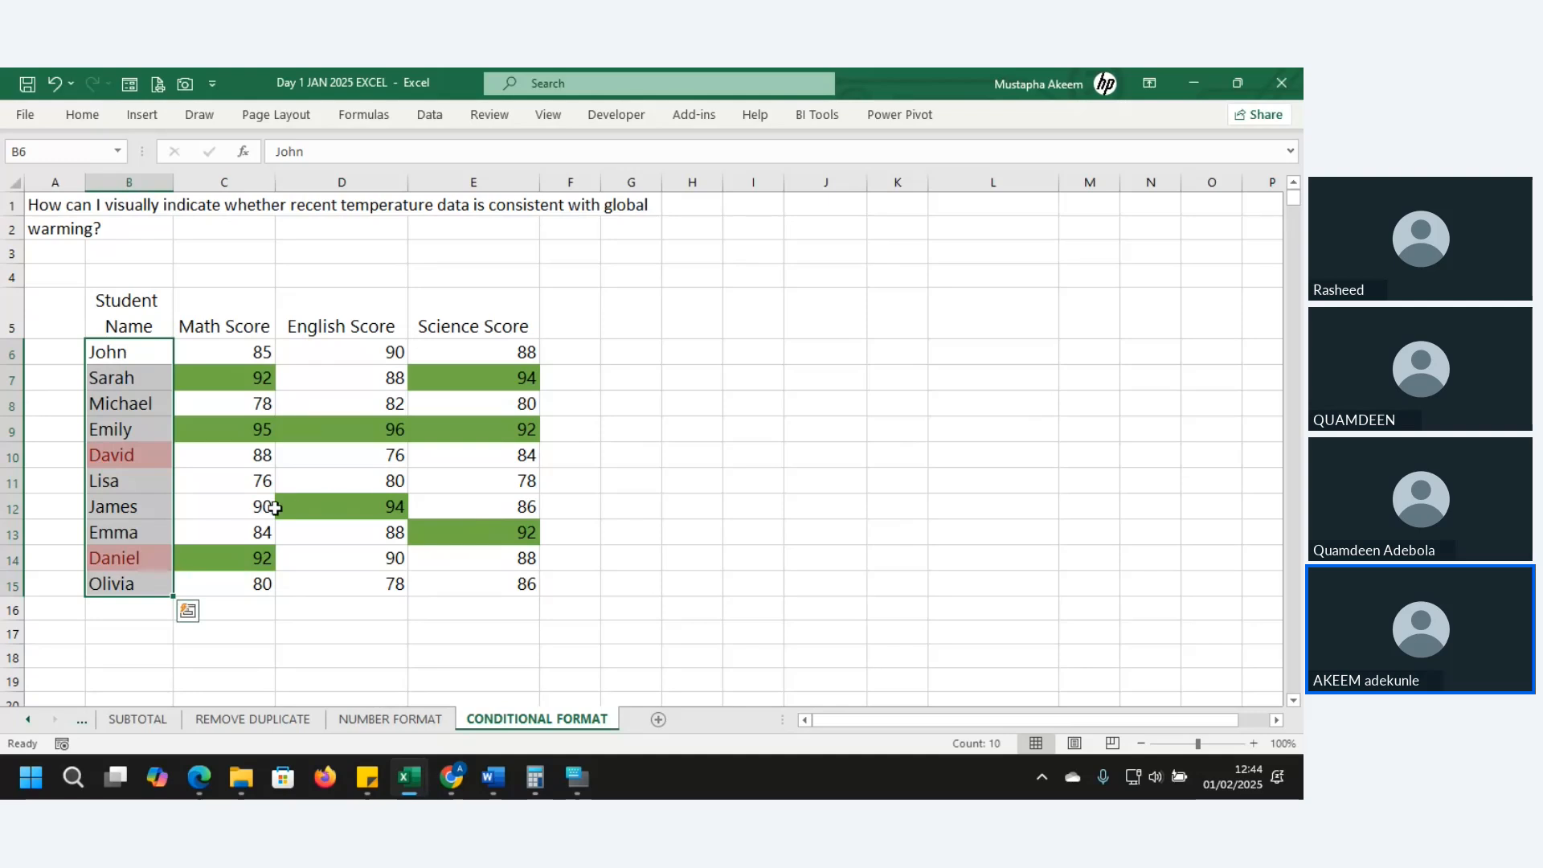
pyautogui.click(128, 534)
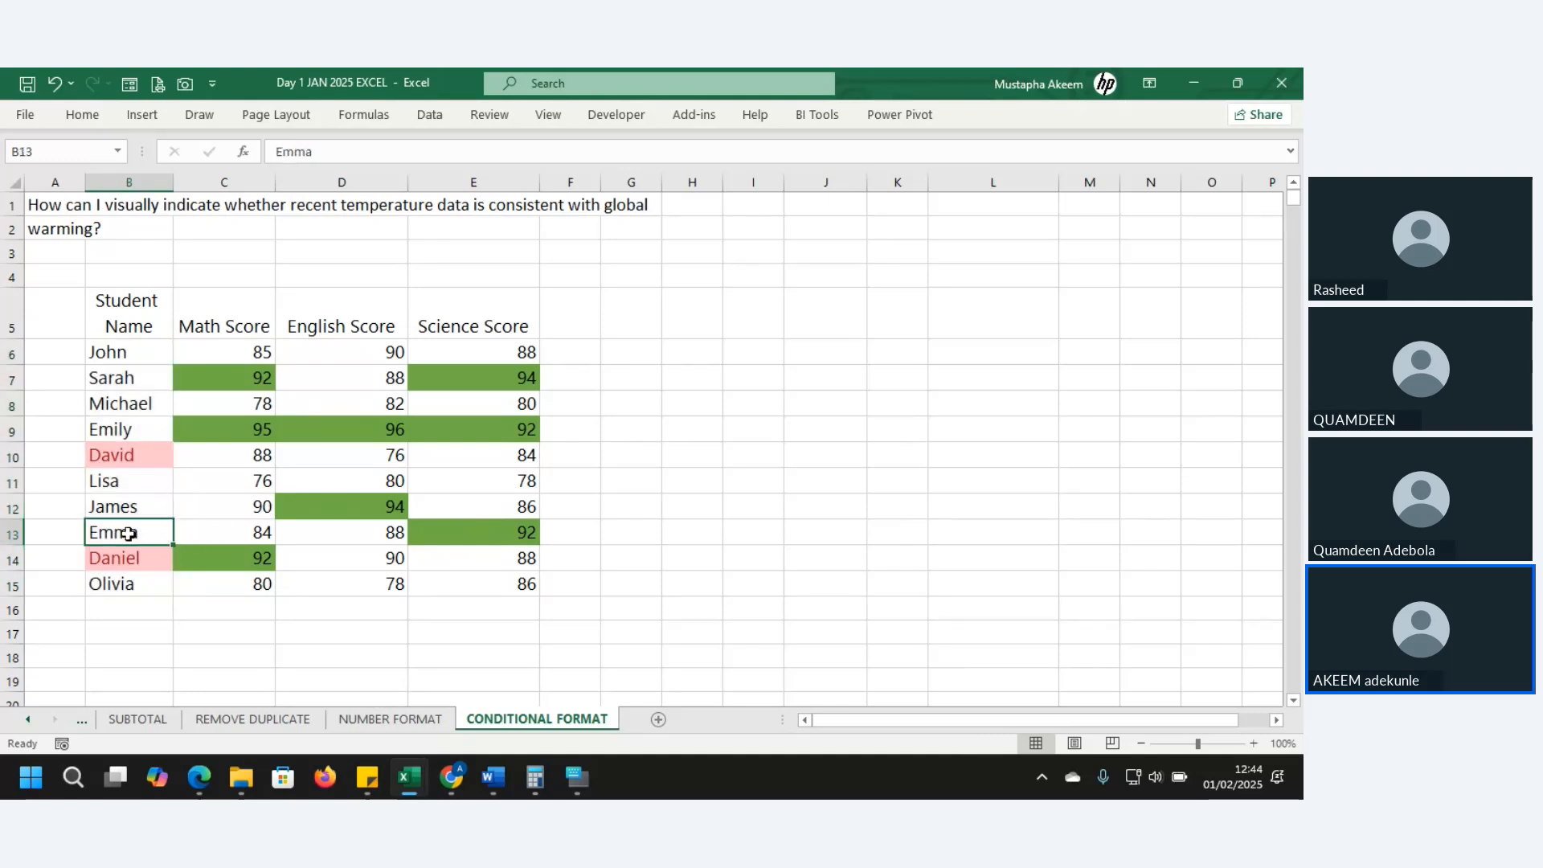
# - Overwrite B13 with the same student name as B12 so both cells show the duplicate highlight
pyautogui.write('James')
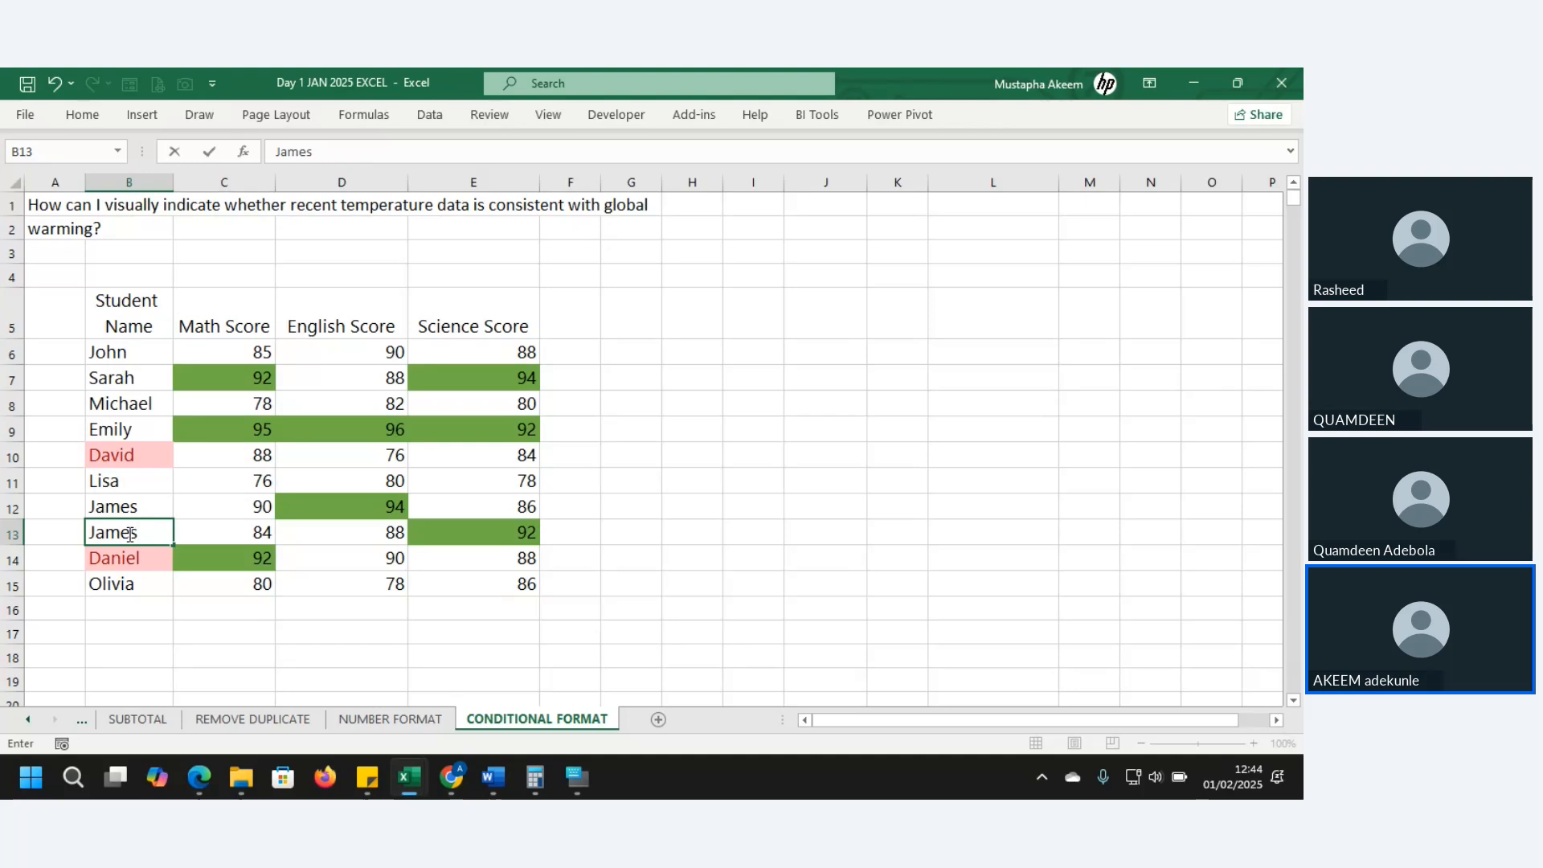
pyautogui.press('Return')
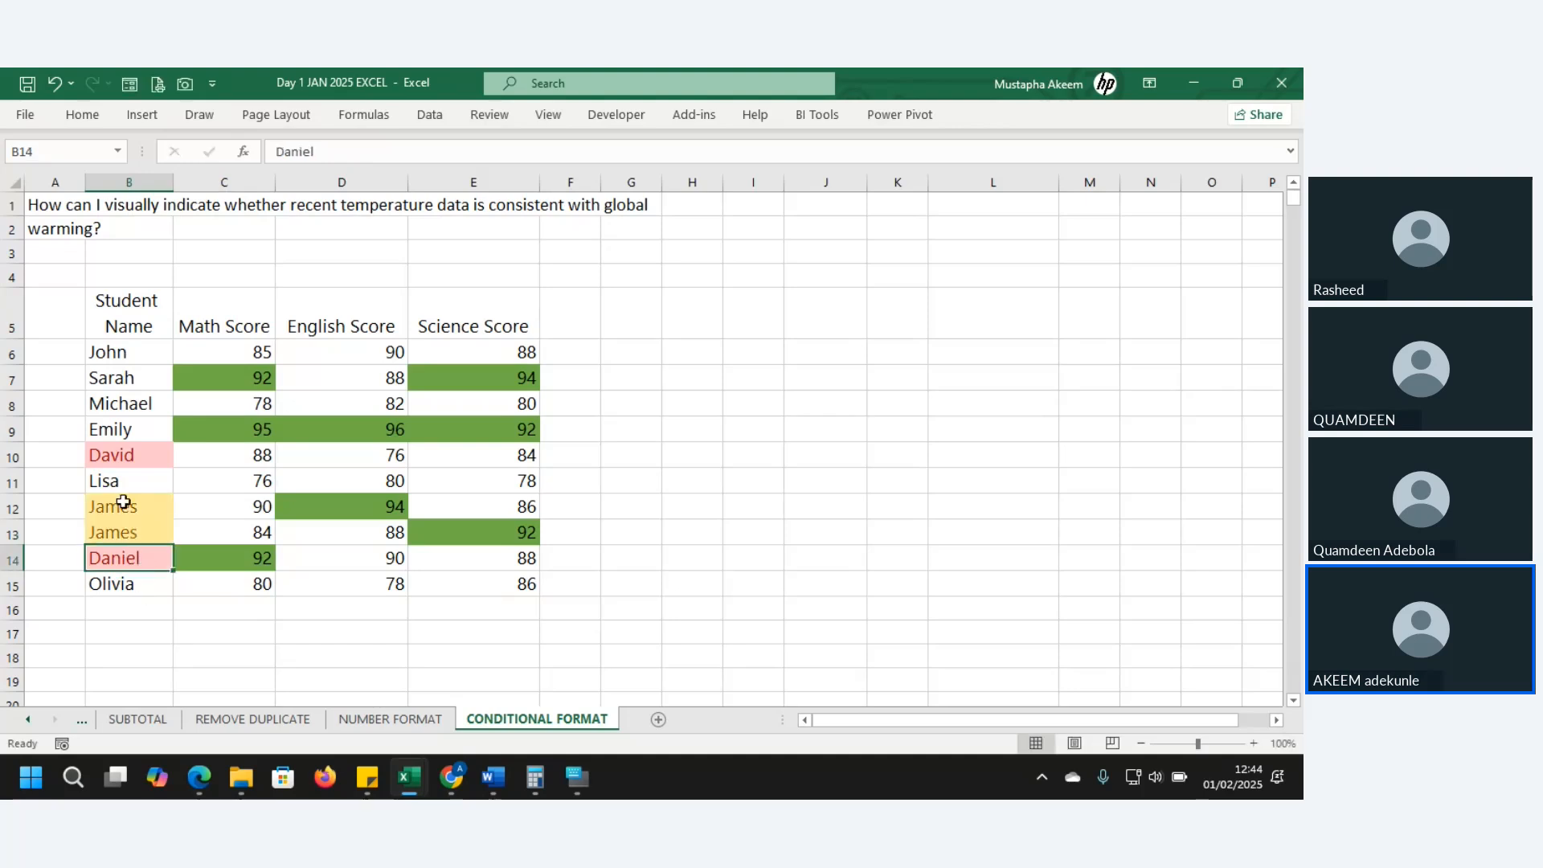
pyautogui.moveTo(121, 502); pyautogui.dragTo(124, 530)
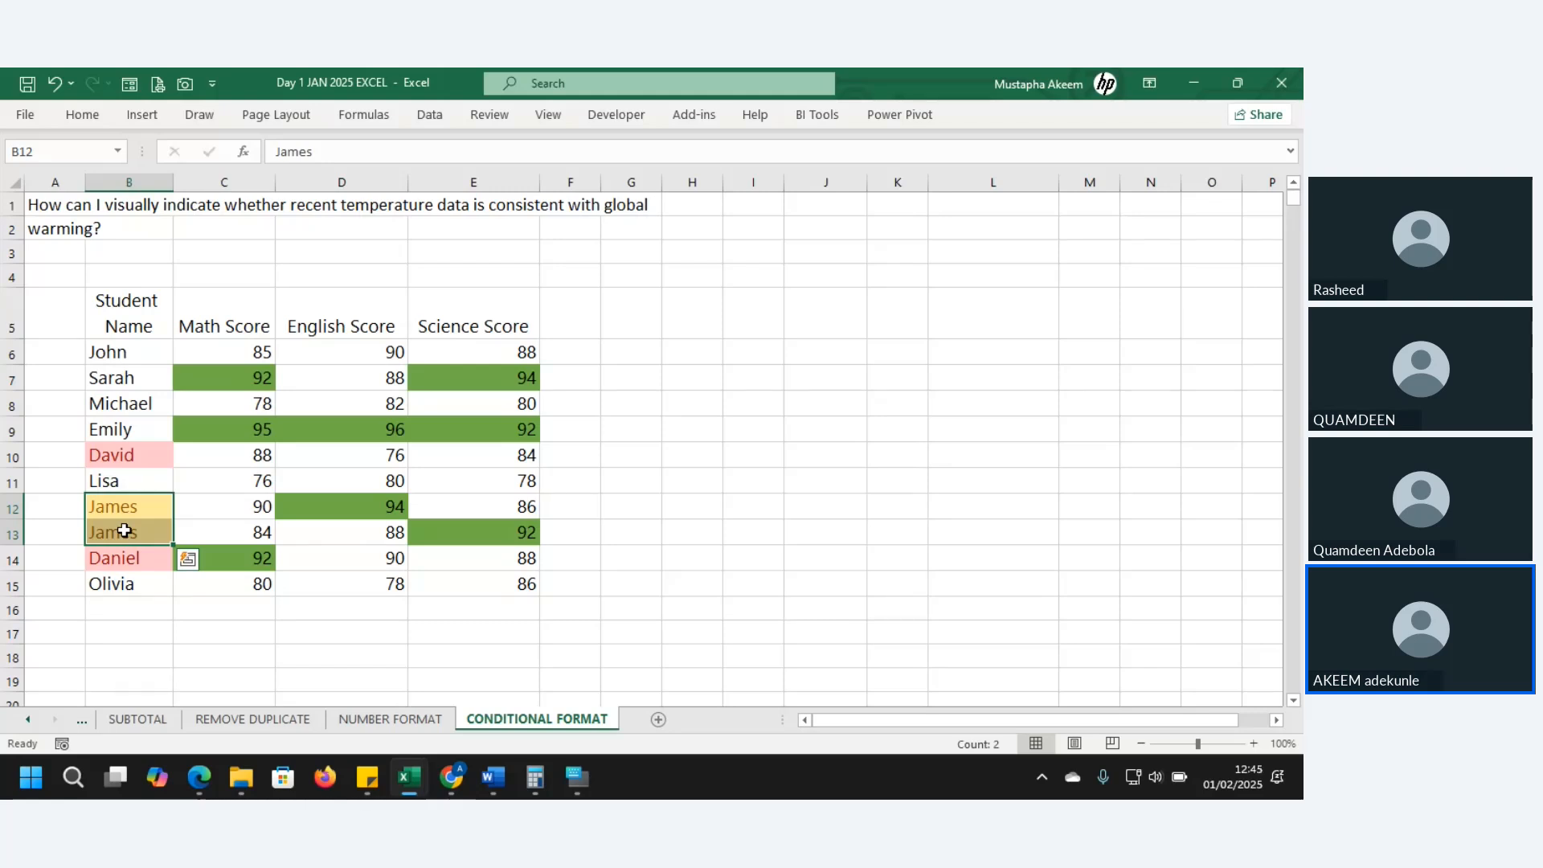
pyautogui.moveTo(110, 353); pyautogui.dragTo(508, 566)
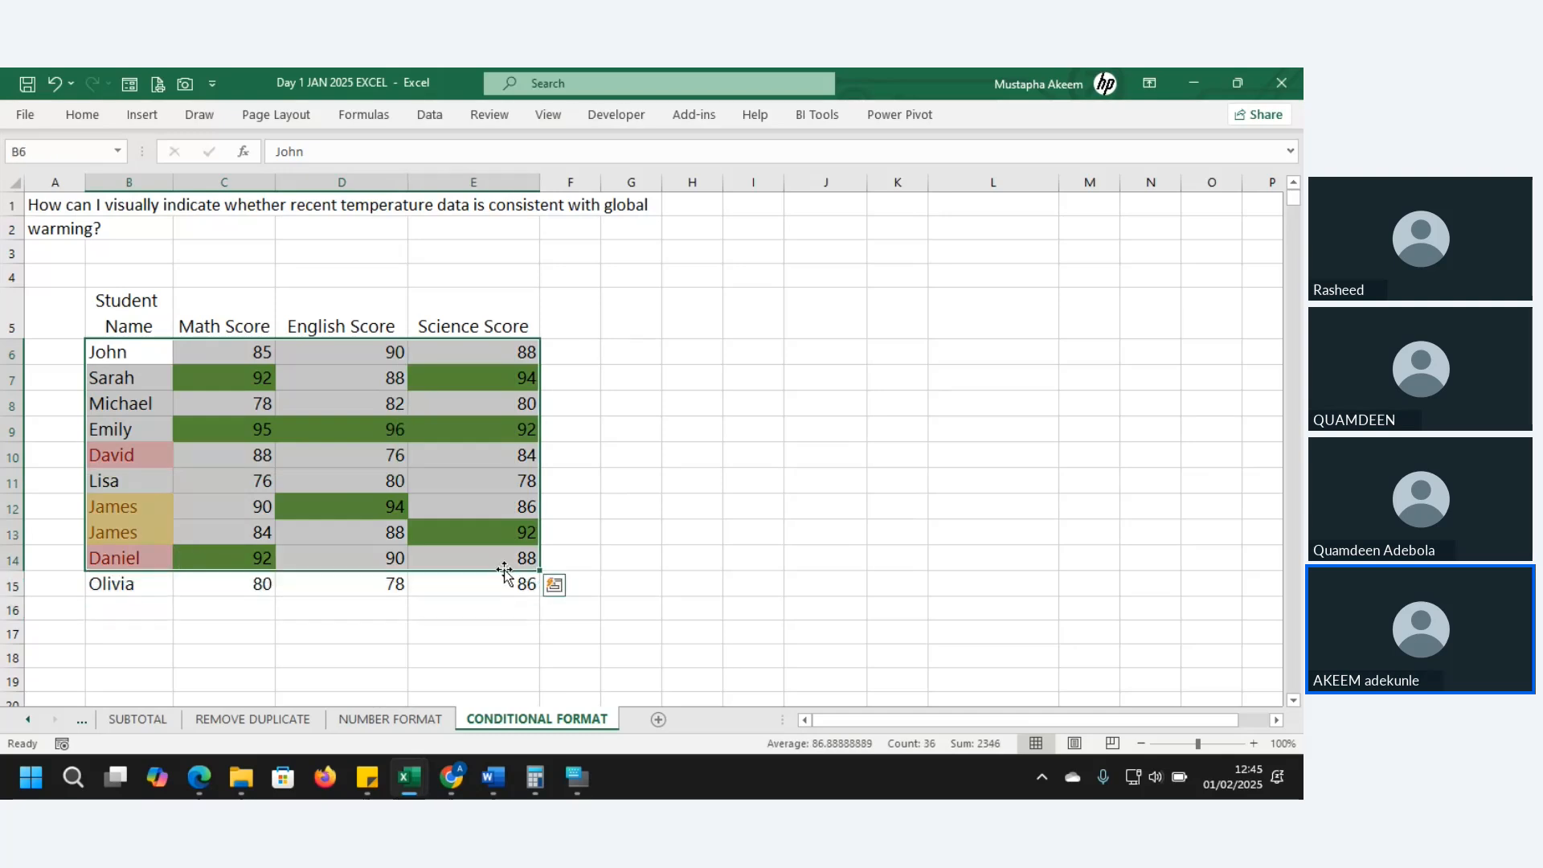
# - Copy the score table B5:E15, including its header row
pyautogui.click(129, 355)
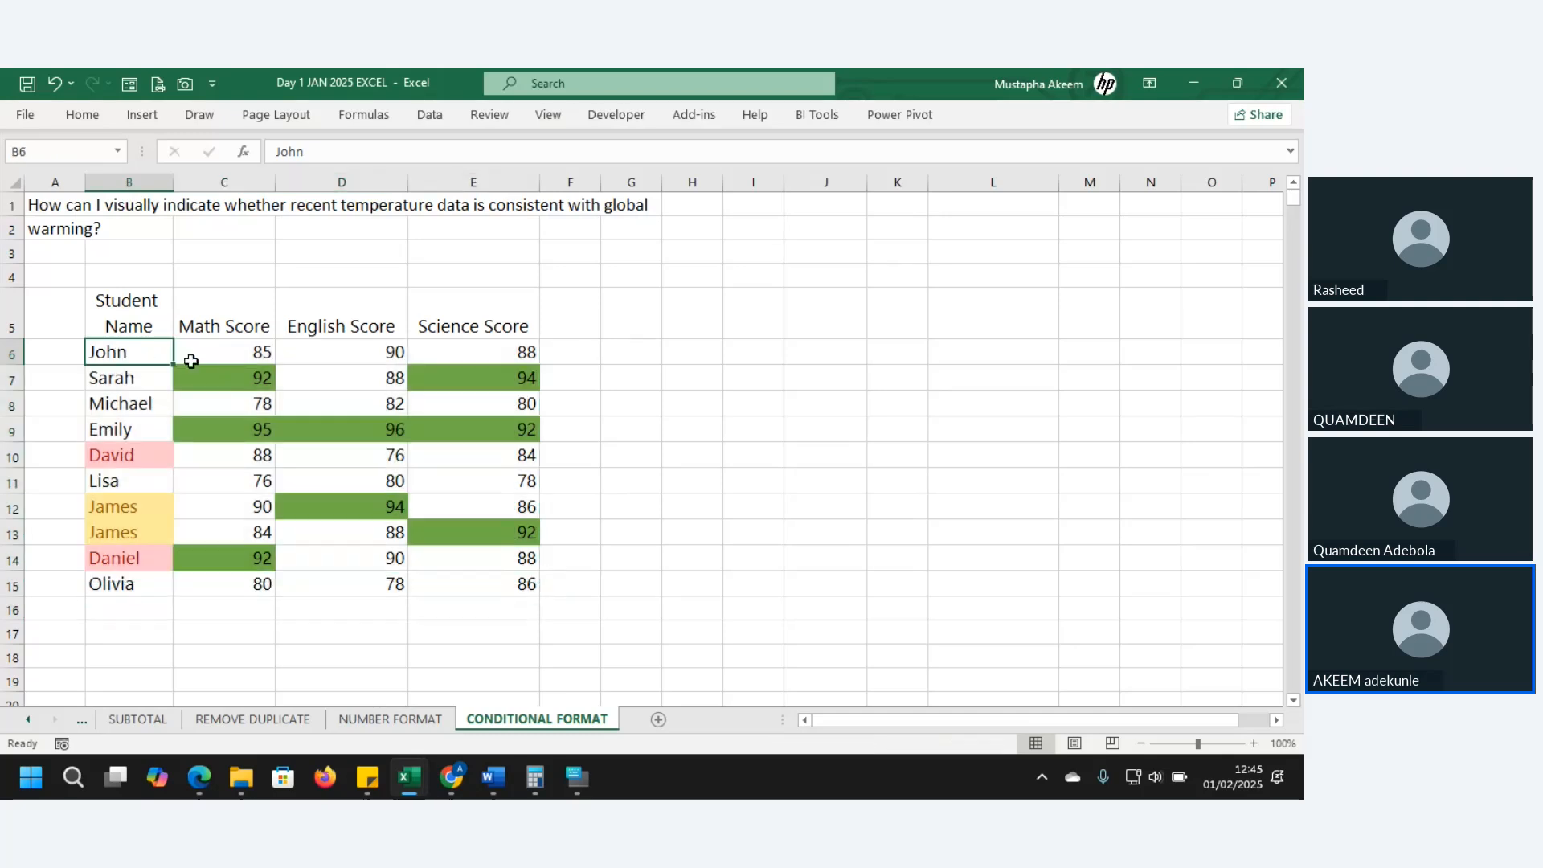
pyautogui.moveTo(190, 362); pyautogui.dragTo(407, 390)
pyautogui.moveTo(136, 316); pyautogui.dragTo(516, 567)
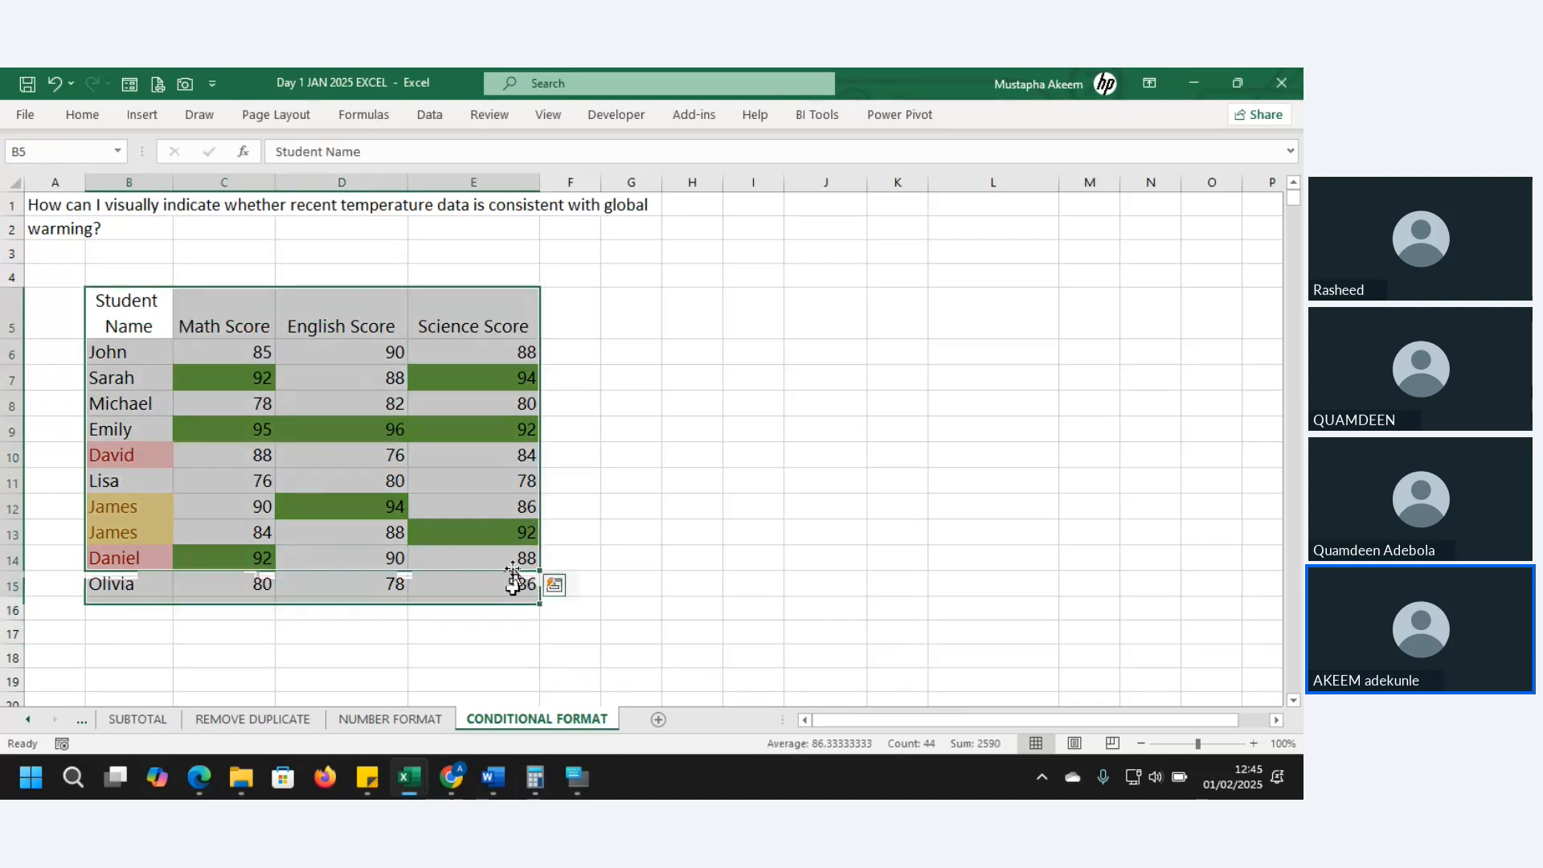
pyautogui.moveTo(124, 306); pyautogui.dragTo(516, 593)
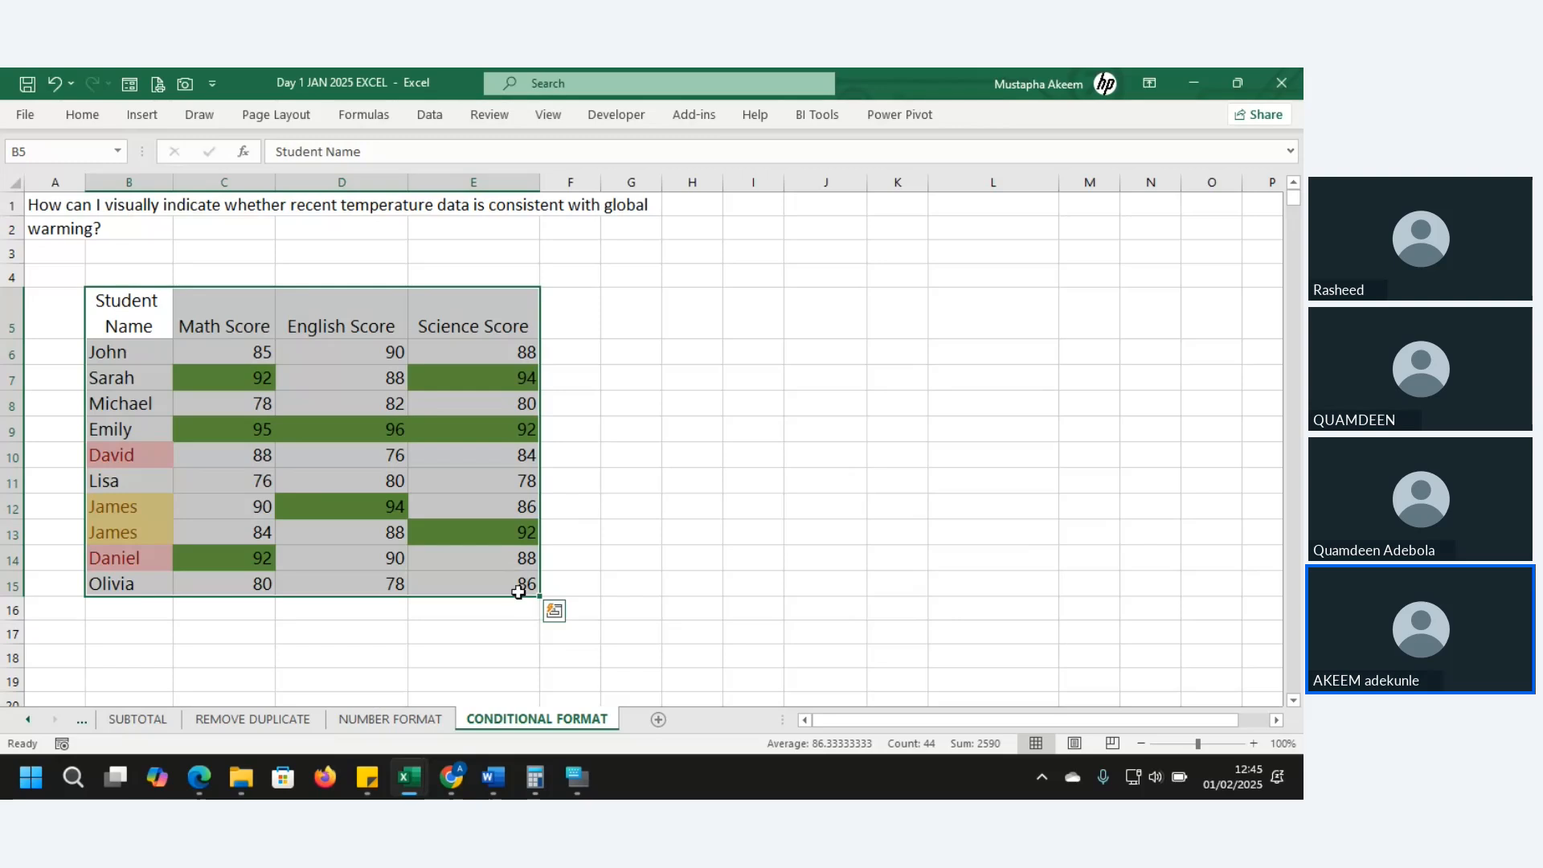
pyautogui.rightClick(408, 524)
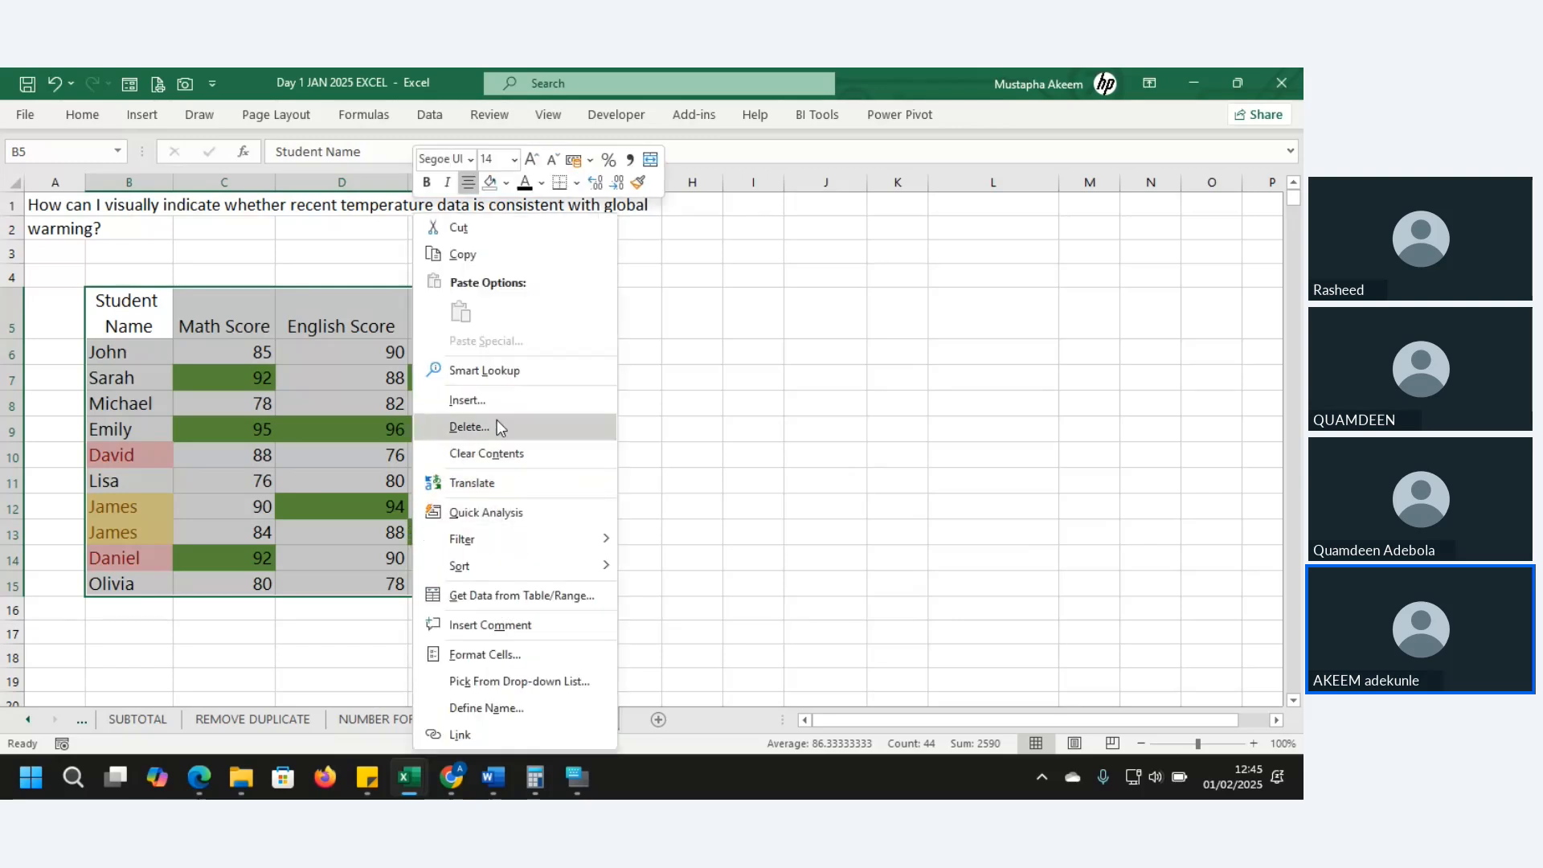
pyautogui.click(513, 255)
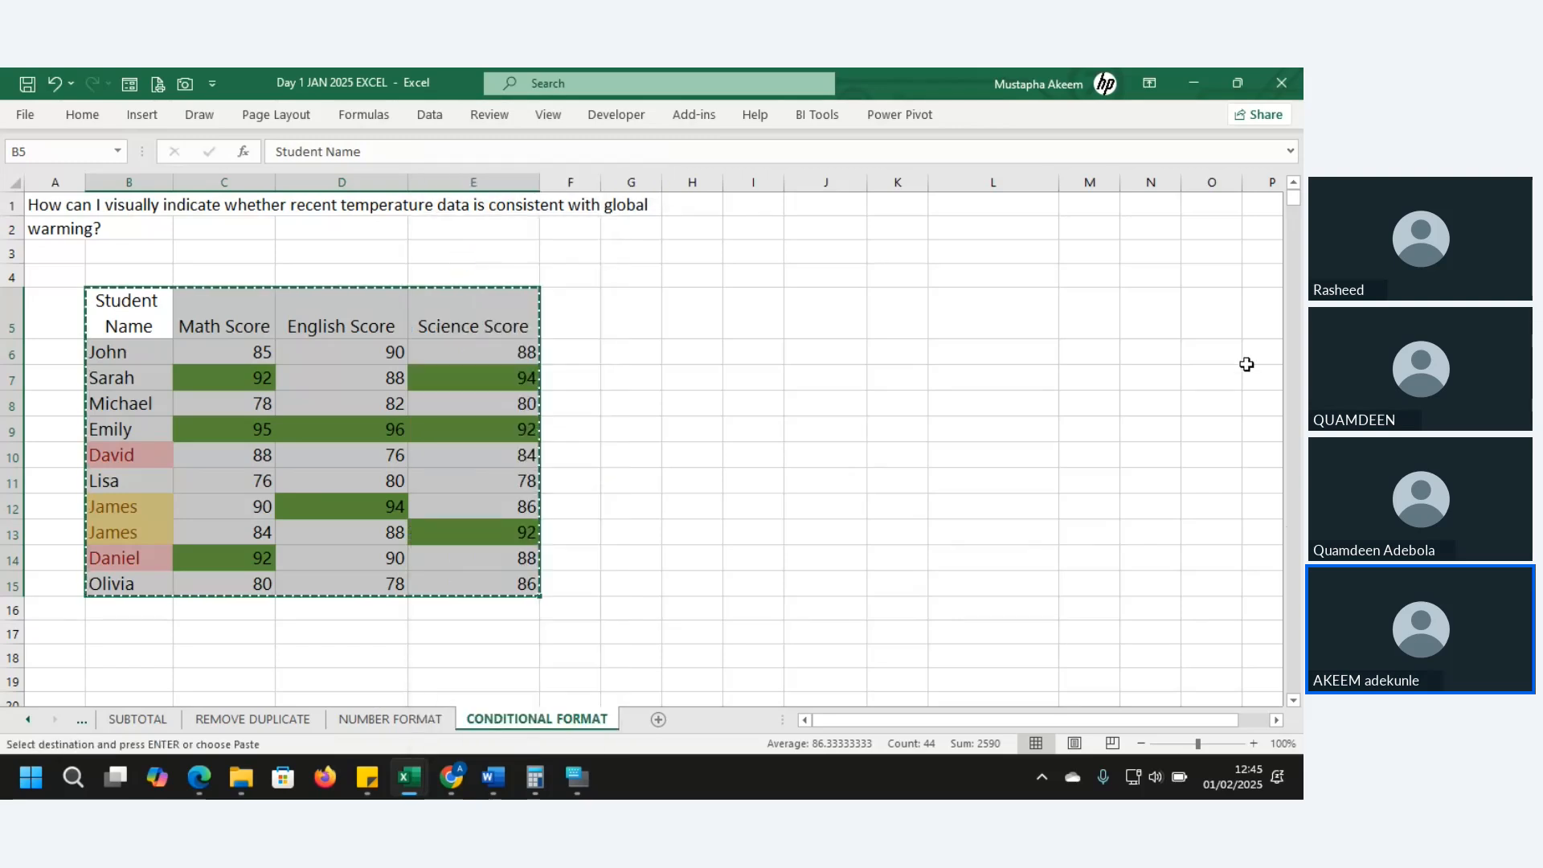
# - Paste the table as values only at H5, then select the copied scores I6:K15
pyautogui.click(1294, 701)
pyautogui.click(1294, 701)
pyautogui.click(1295, 701)
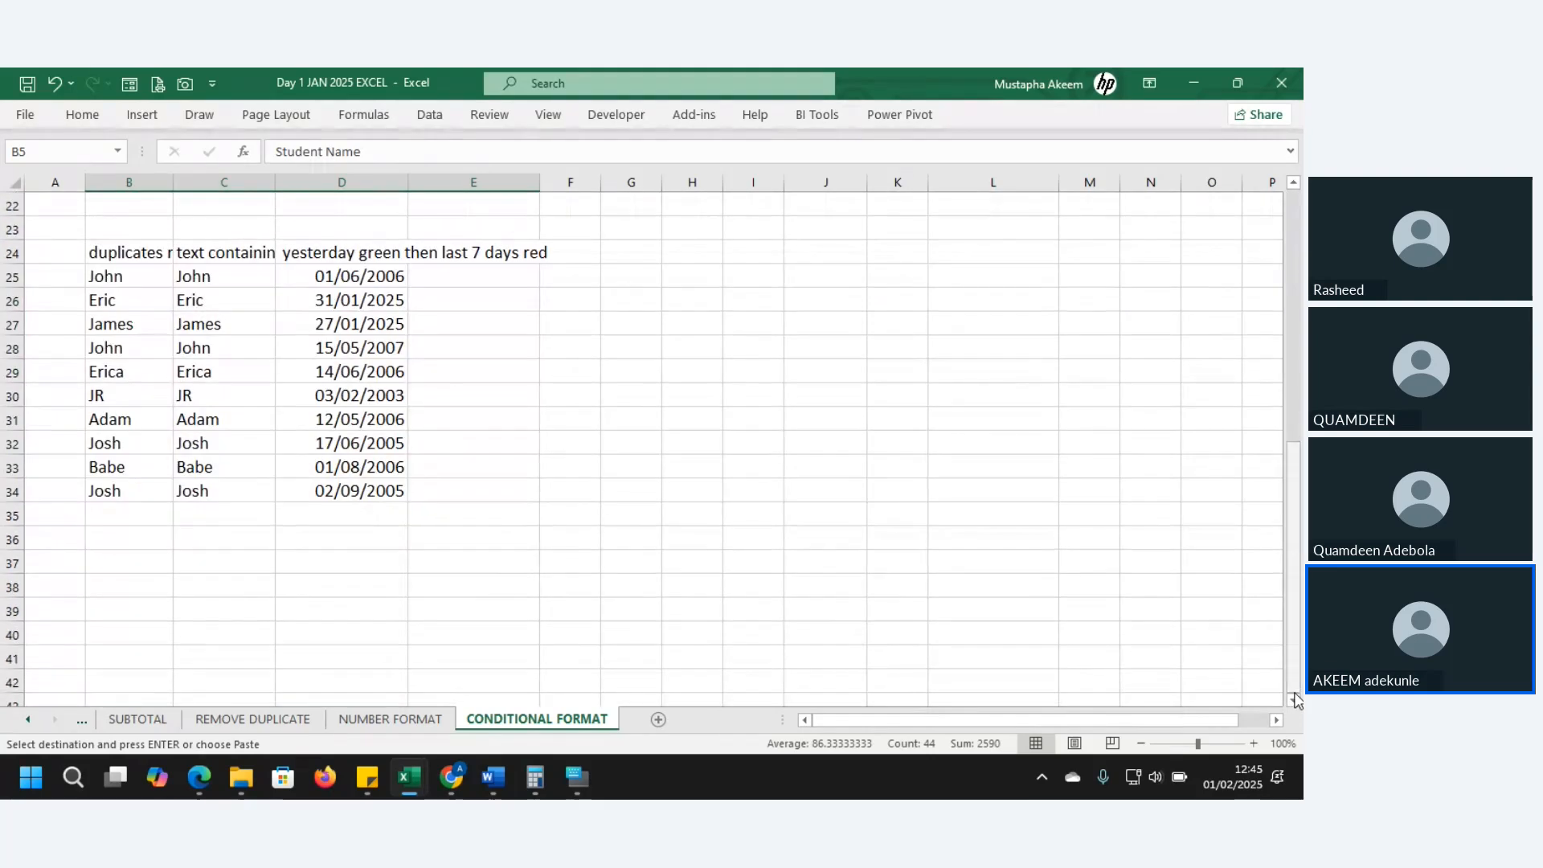
pyautogui.moveTo(1291, 594); pyautogui.dragTo(1280, 440)
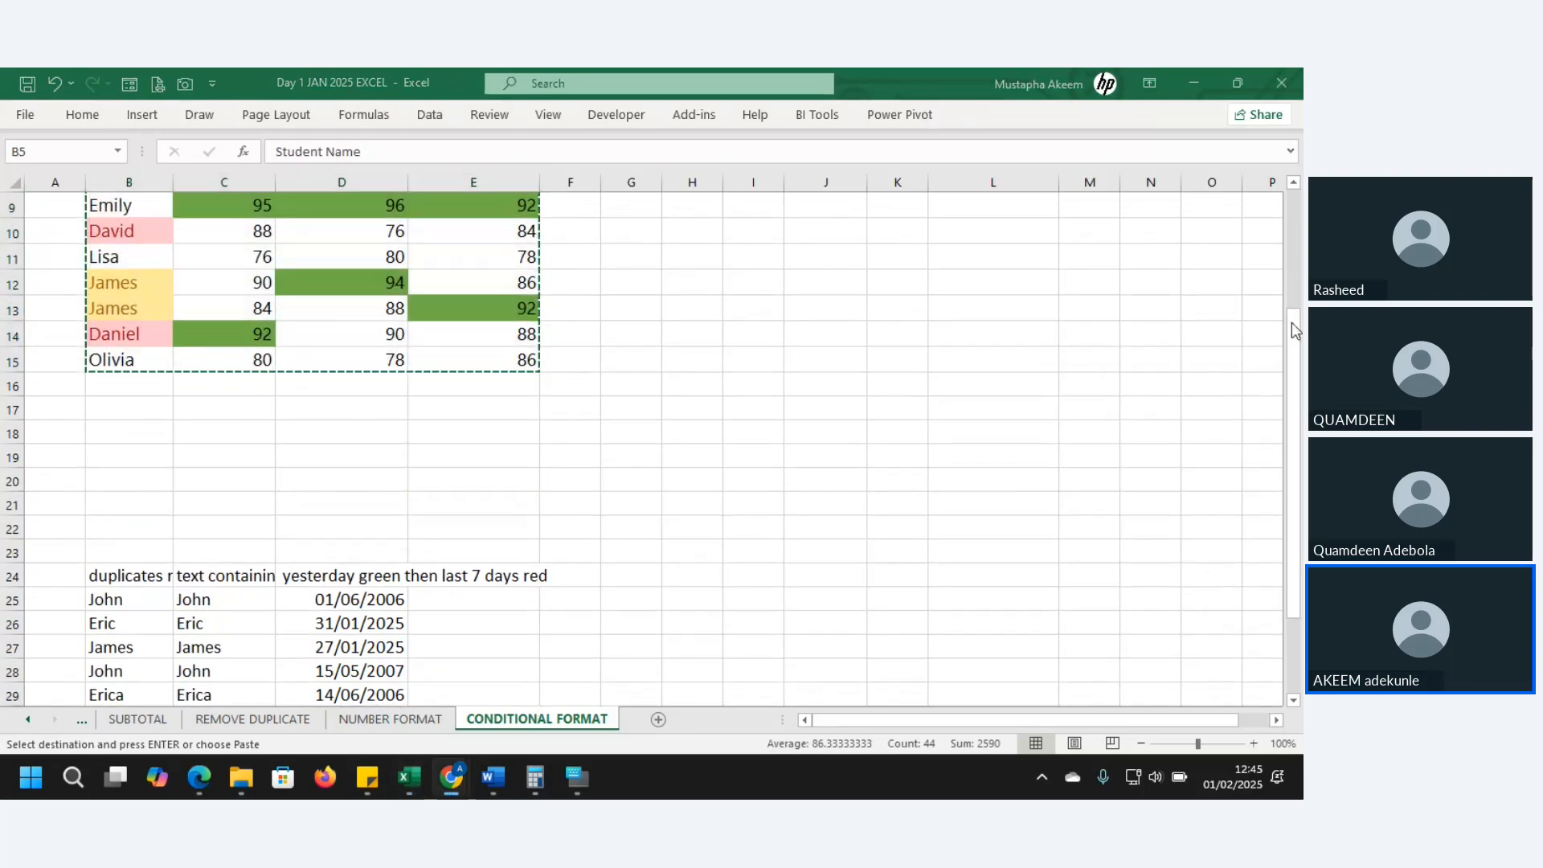
pyautogui.click(1293, 340)
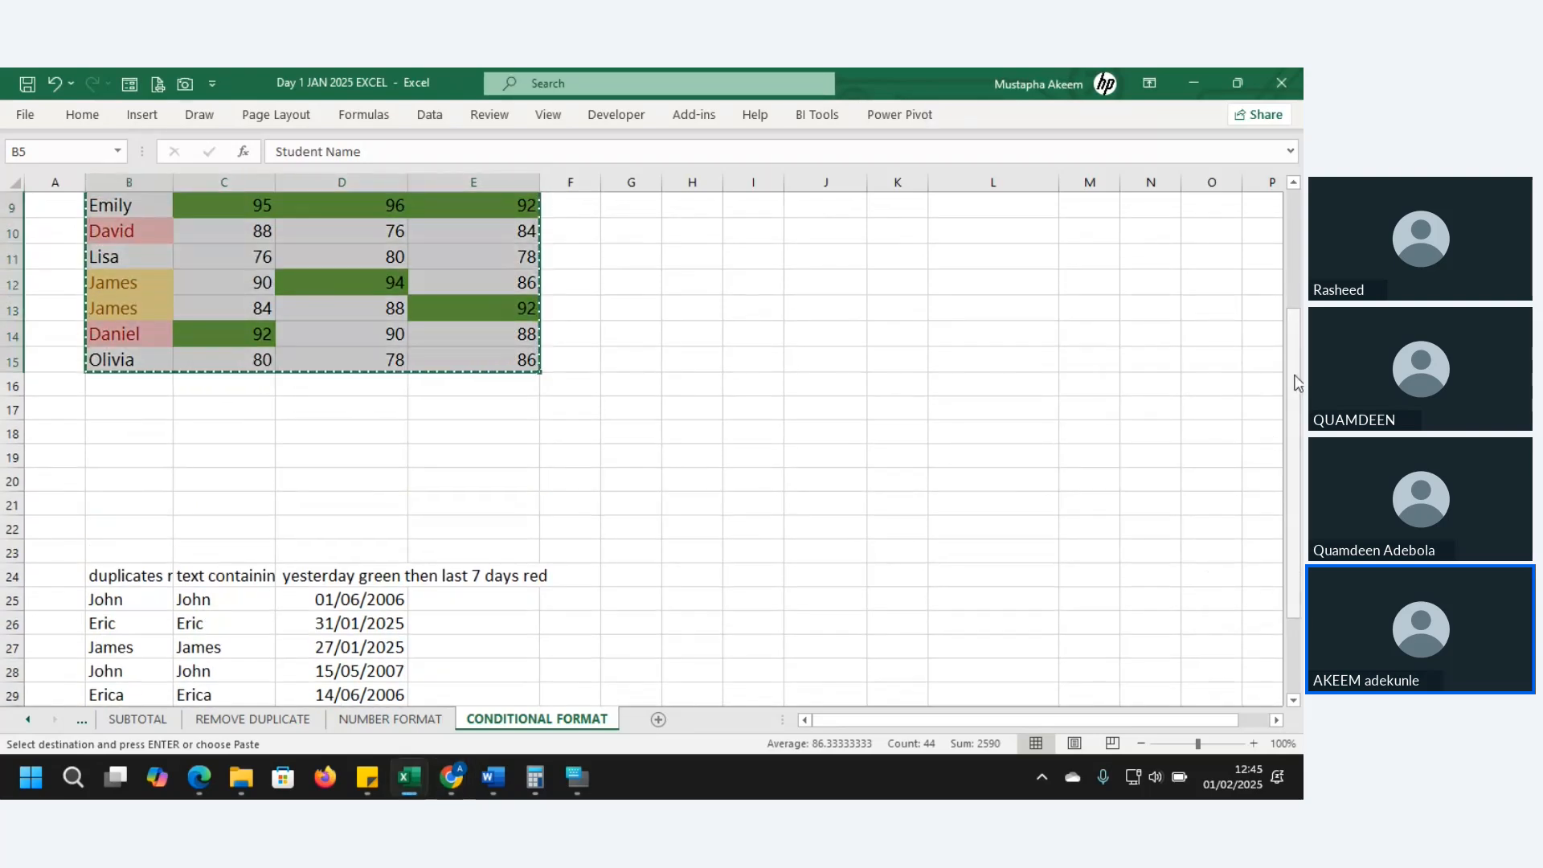
pyautogui.moveTo(1295, 376); pyautogui.dragTo(1281, 268)
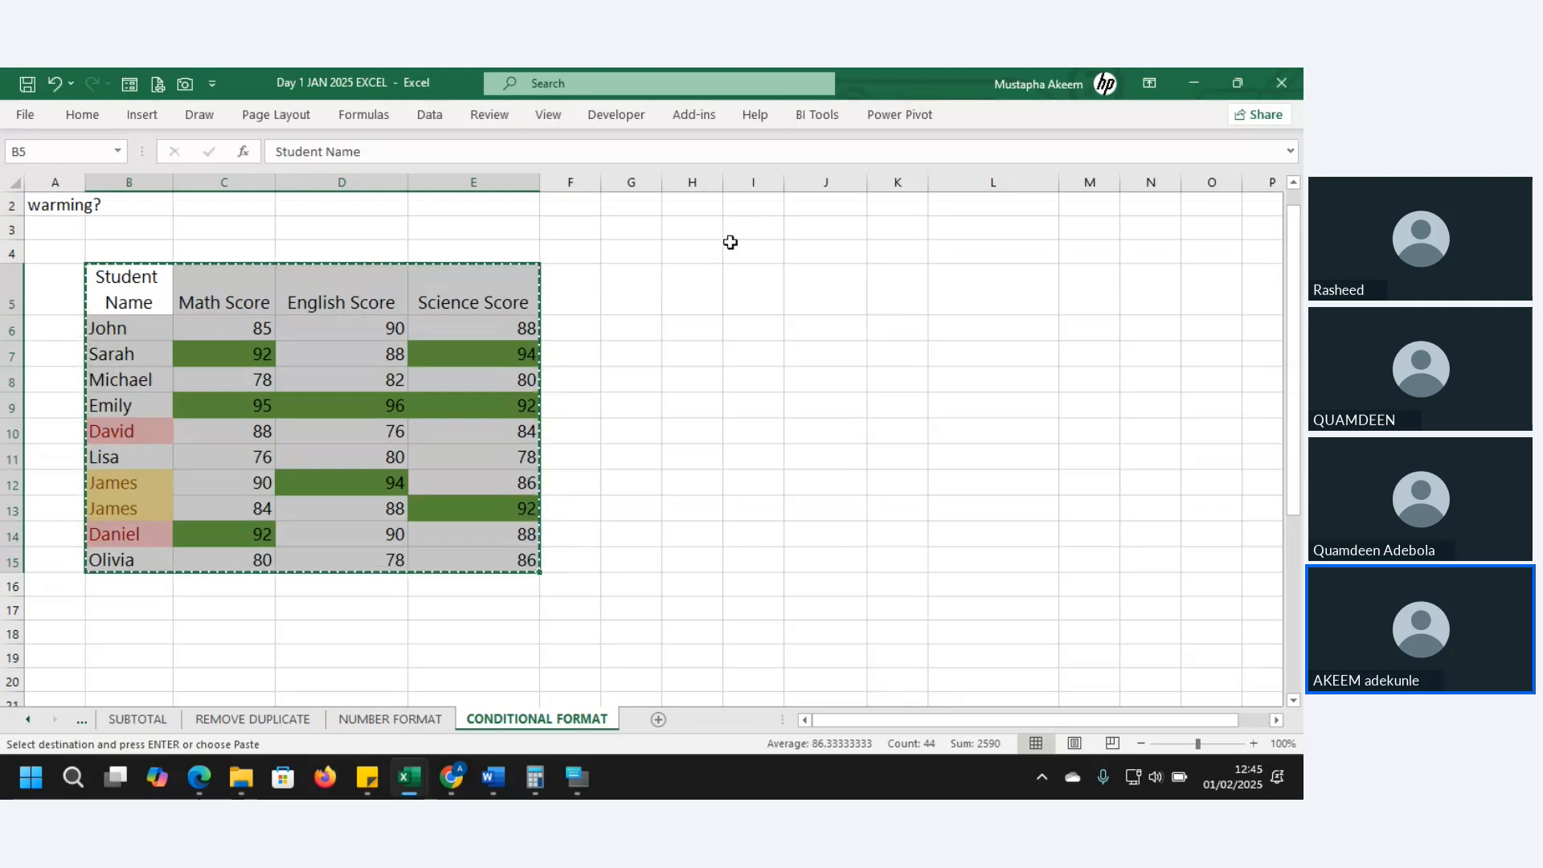
pyautogui.click(702, 277)
pyautogui.rightClick(701, 278)
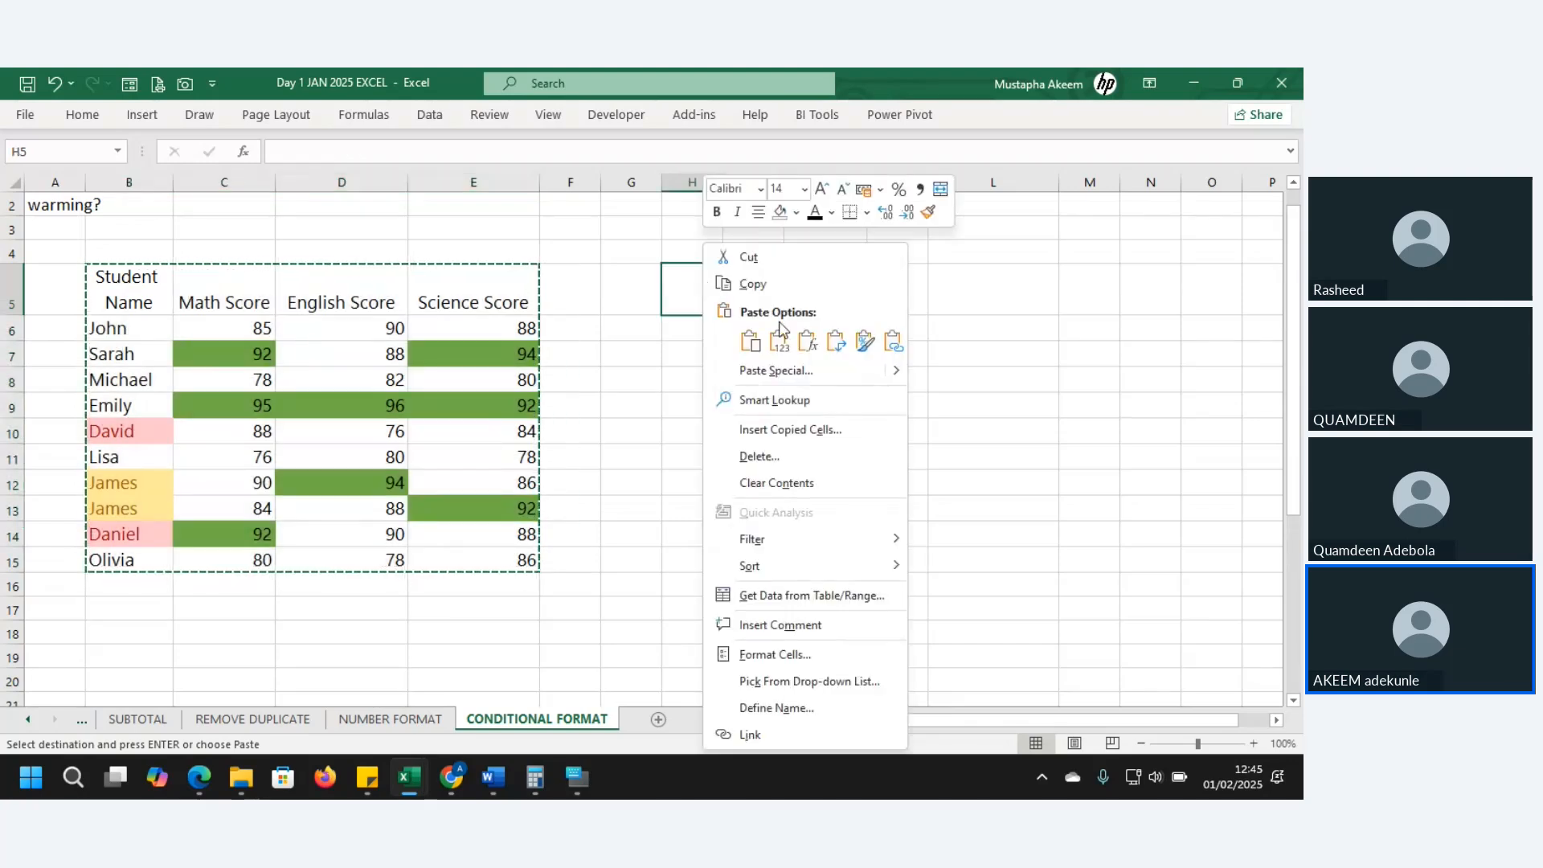
pyautogui.click(784, 346)
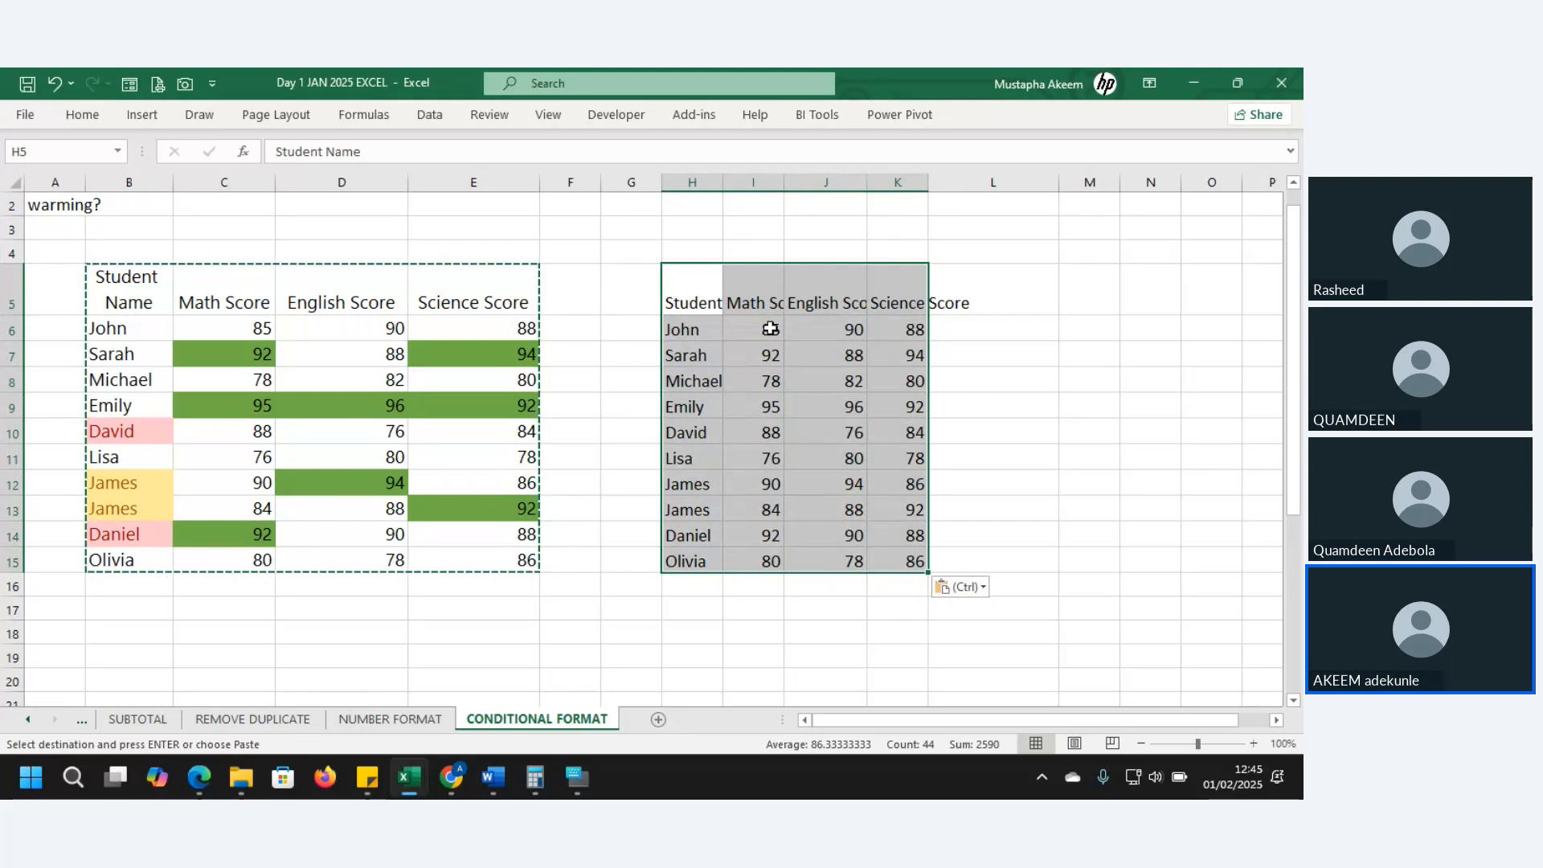
pyautogui.moveTo(771, 329); pyautogui.dragTo(892, 563)
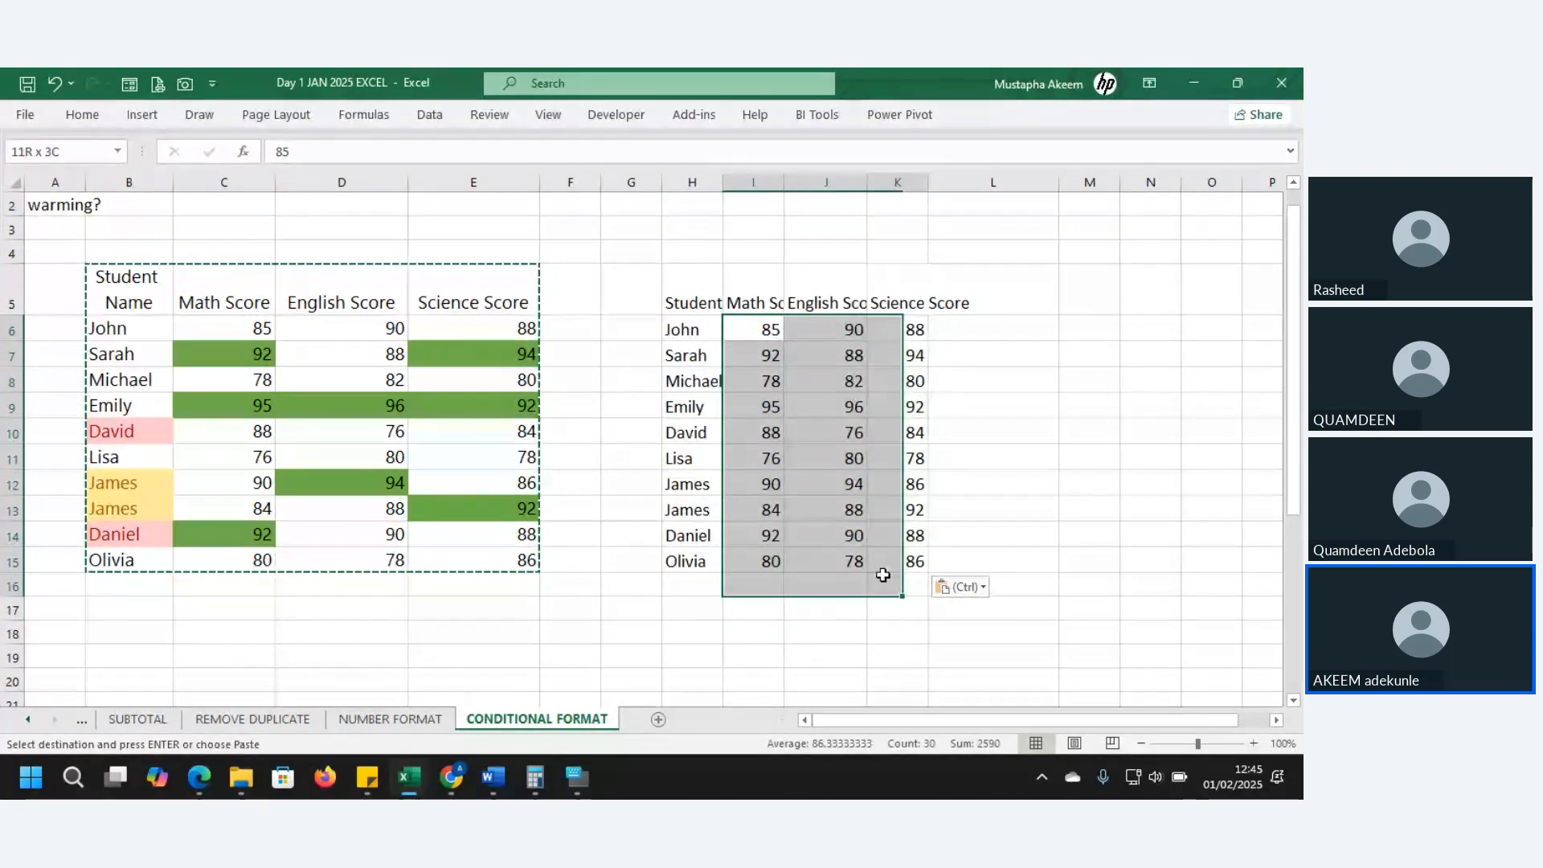
pyautogui.click(83, 115)
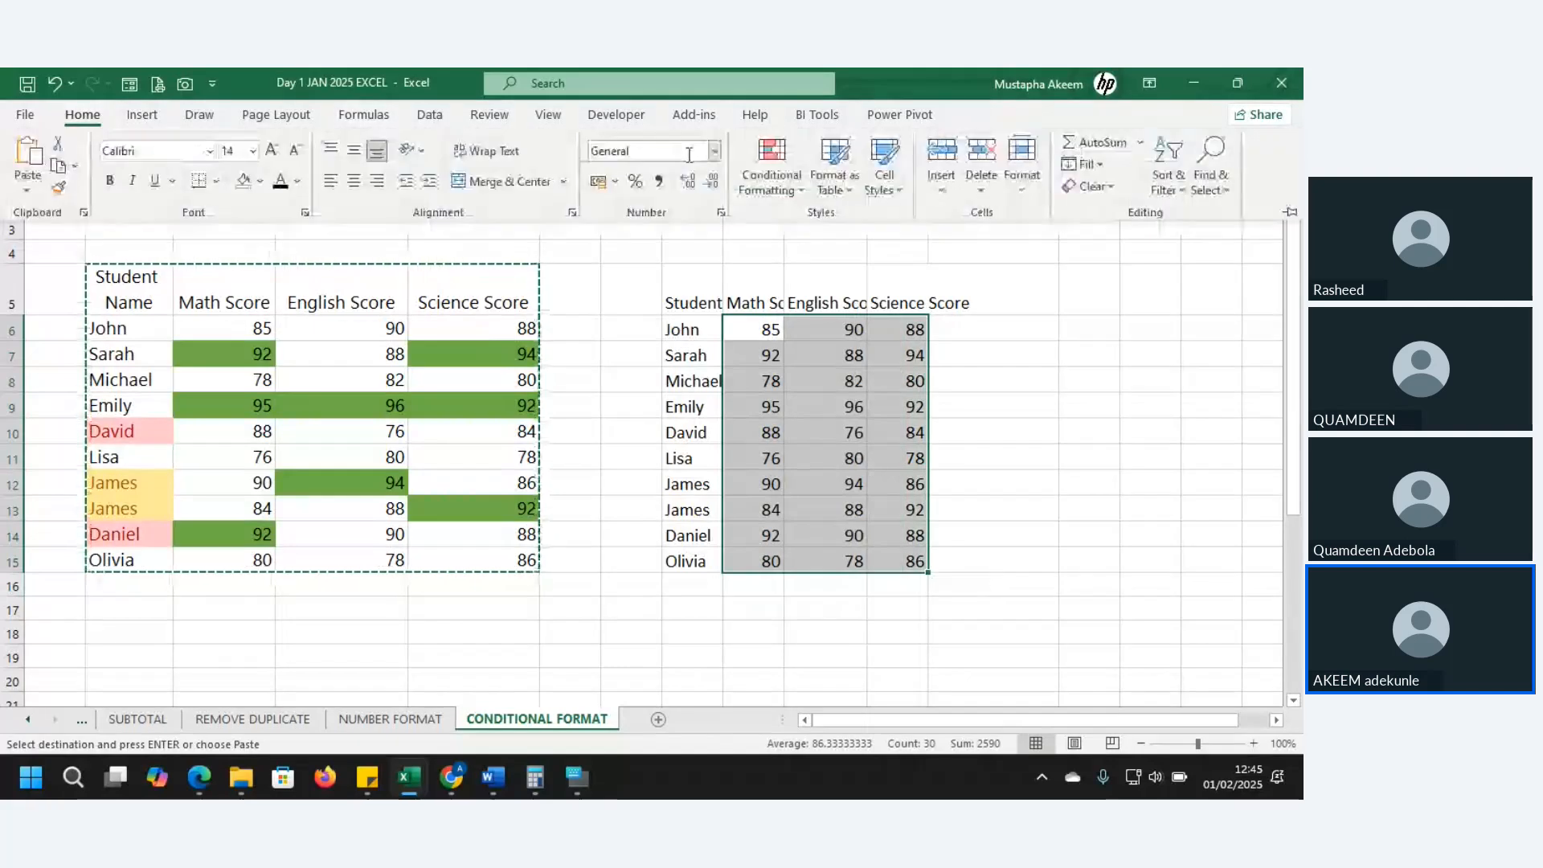
# - Apply a Top 10 Items rule with Light Red Fill and Dark Red Text to I6:K15
pyautogui.click(772, 169)
pyautogui.moveTo(827, 283)
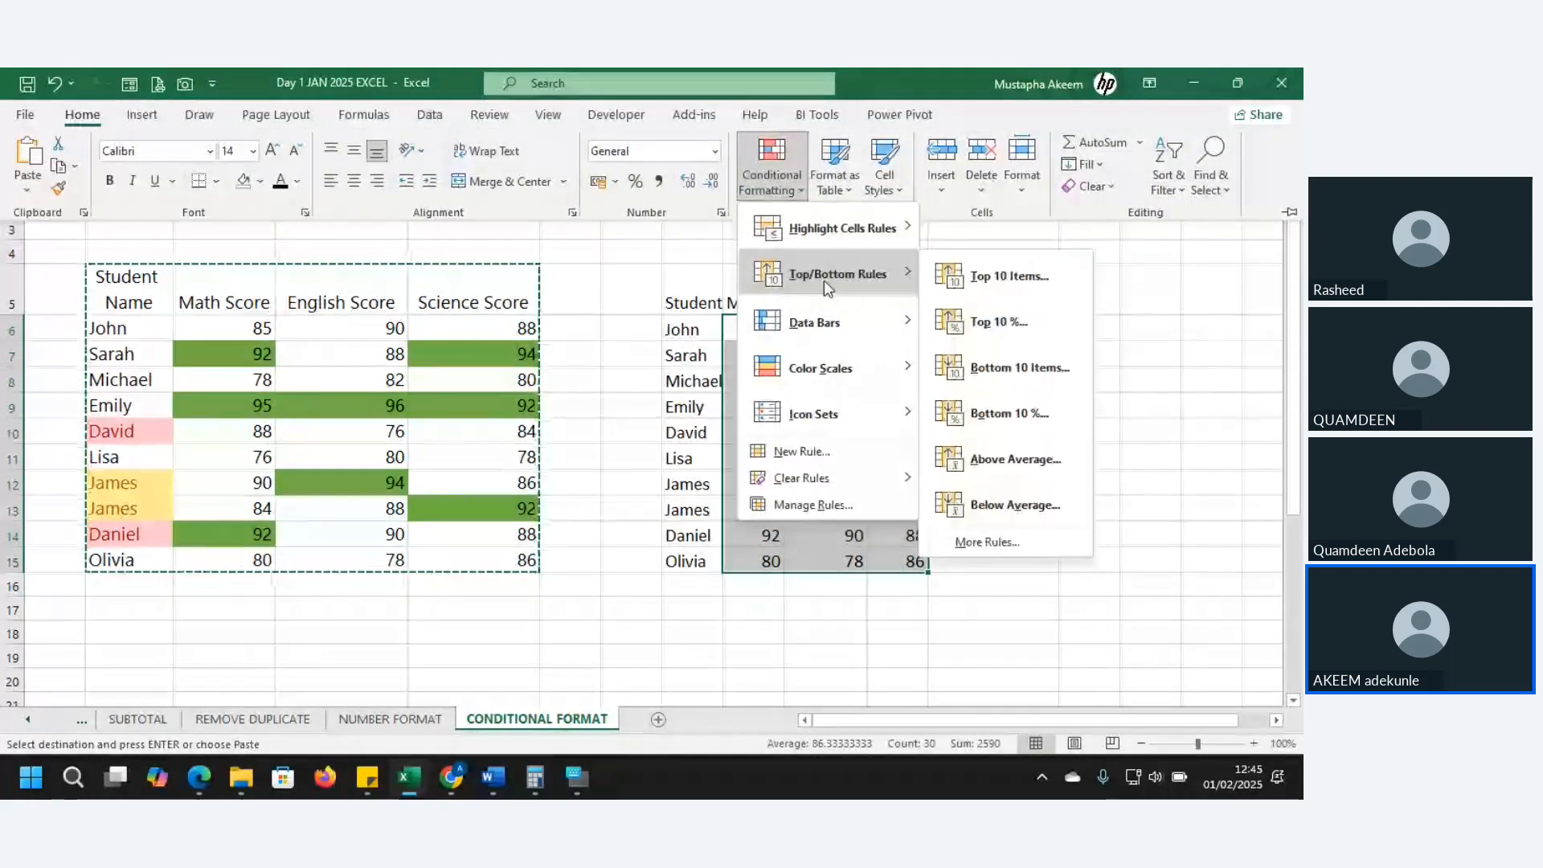
pyautogui.click(1007, 275)
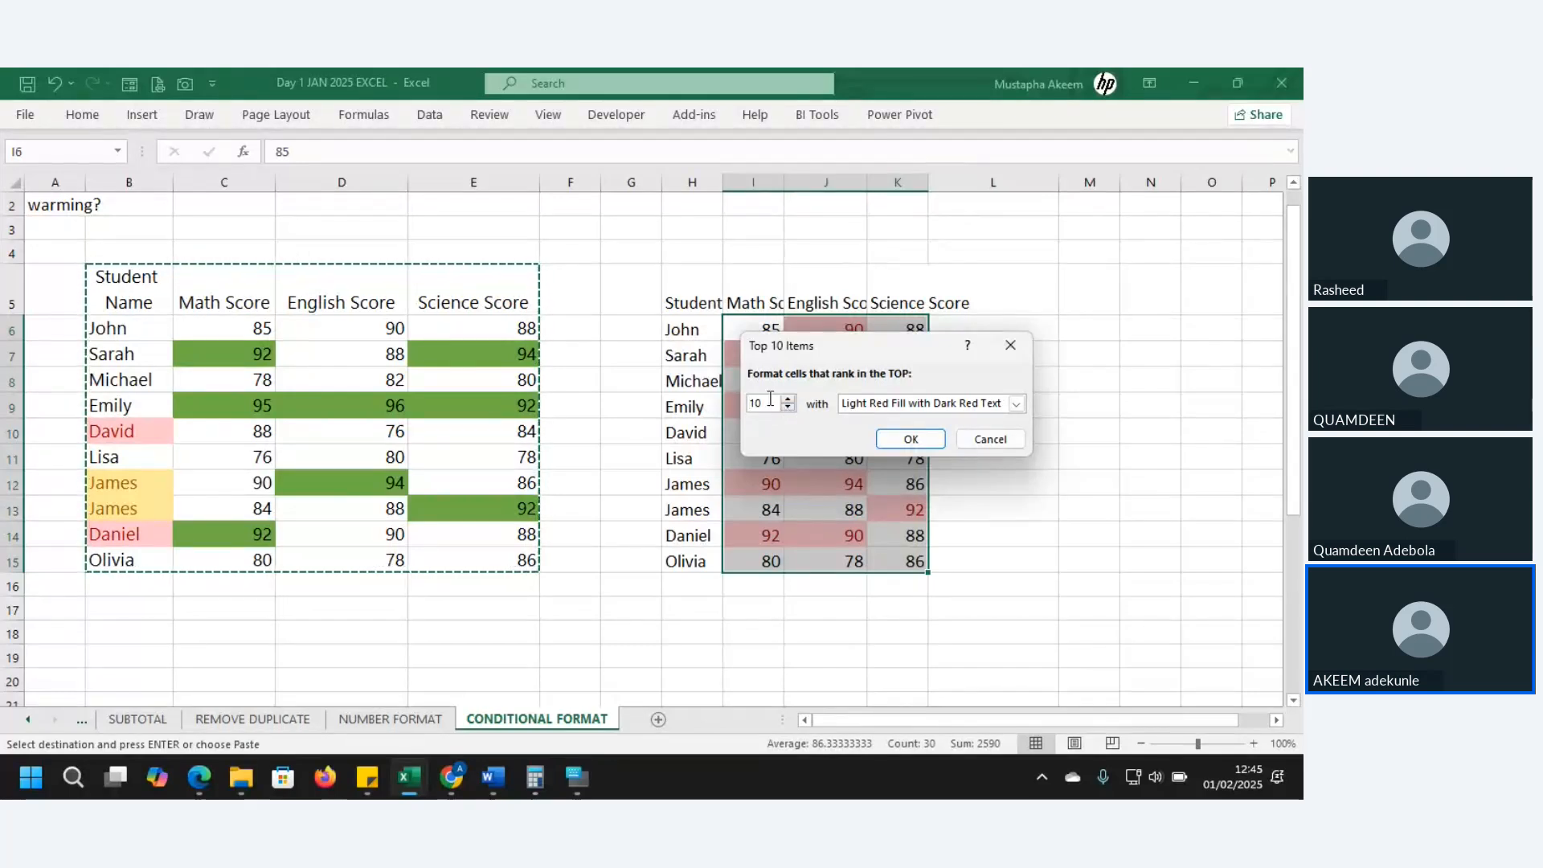
pyautogui.click(926, 444)
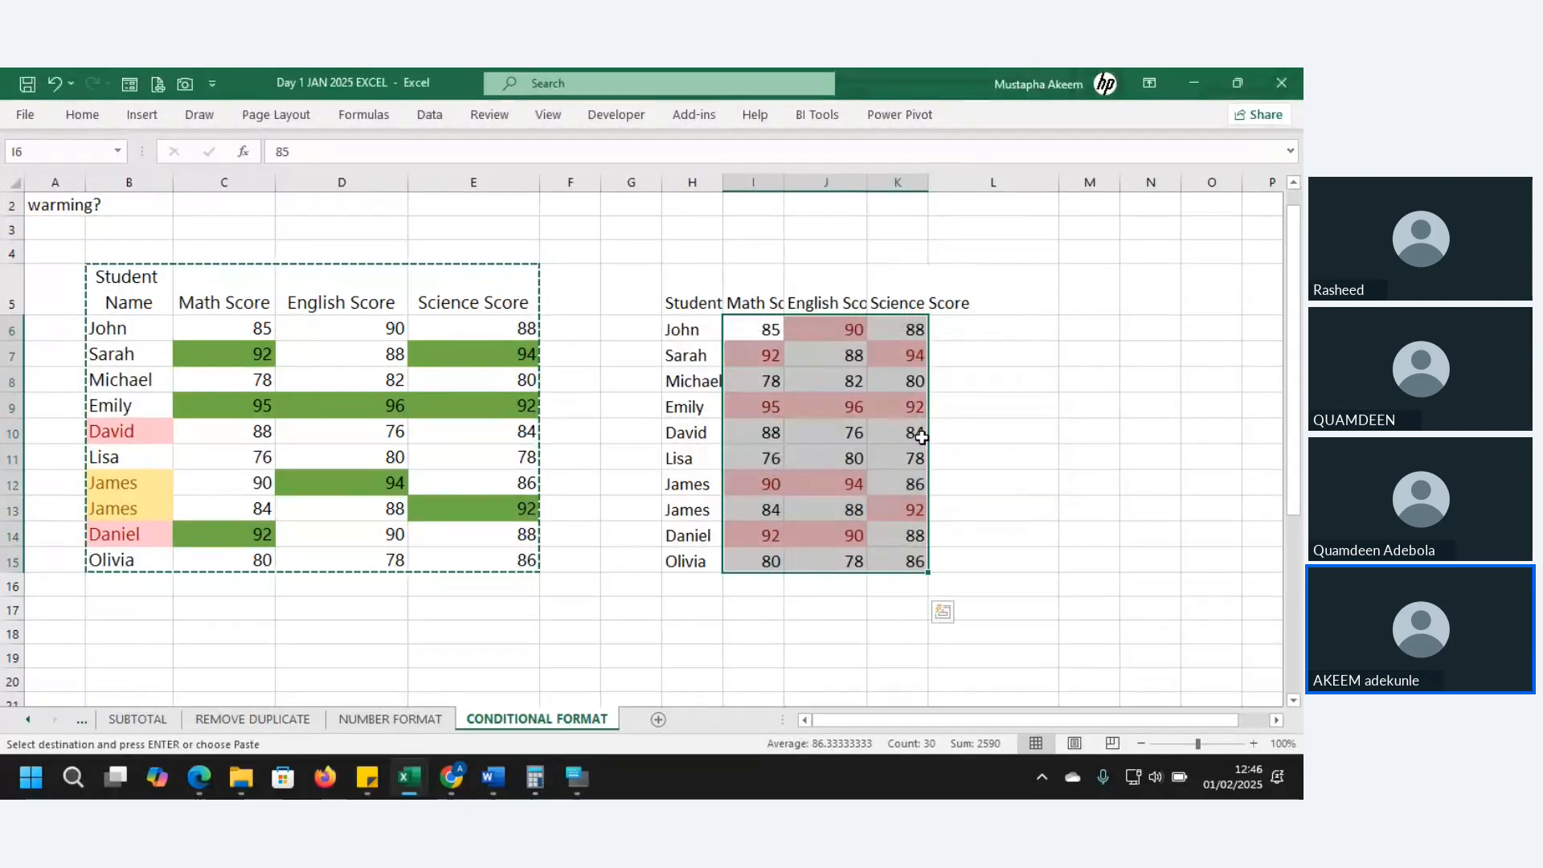
# - Inspect which copied scores carry the Top 10 highlight, such as 92, 94, 95 and 96
pyautogui.click(915, 359)
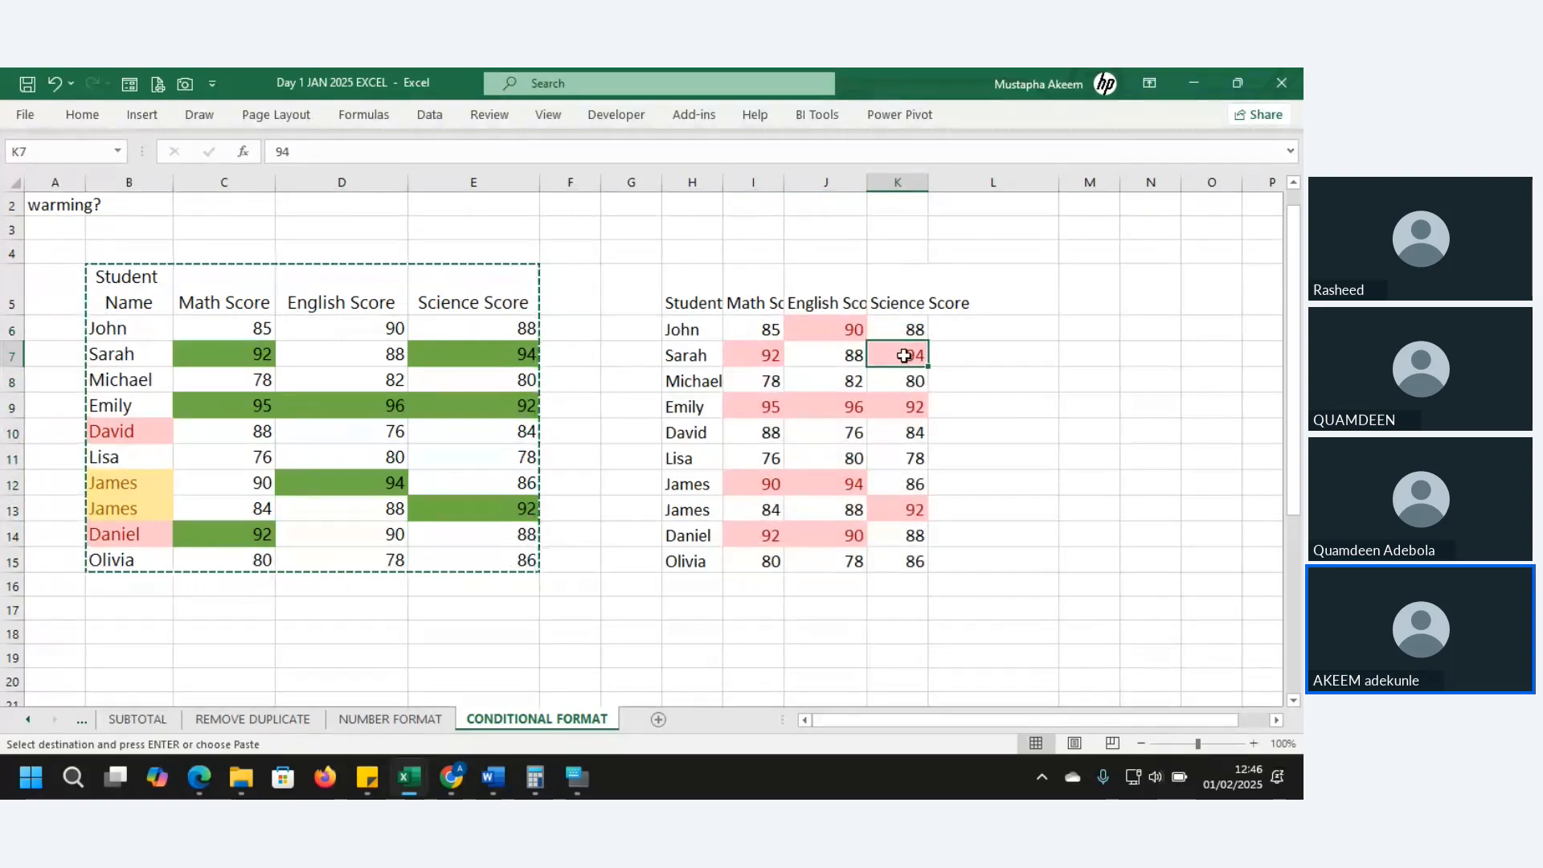
pyautogui.click(852, 331)
pyautogui.click(766, 356)
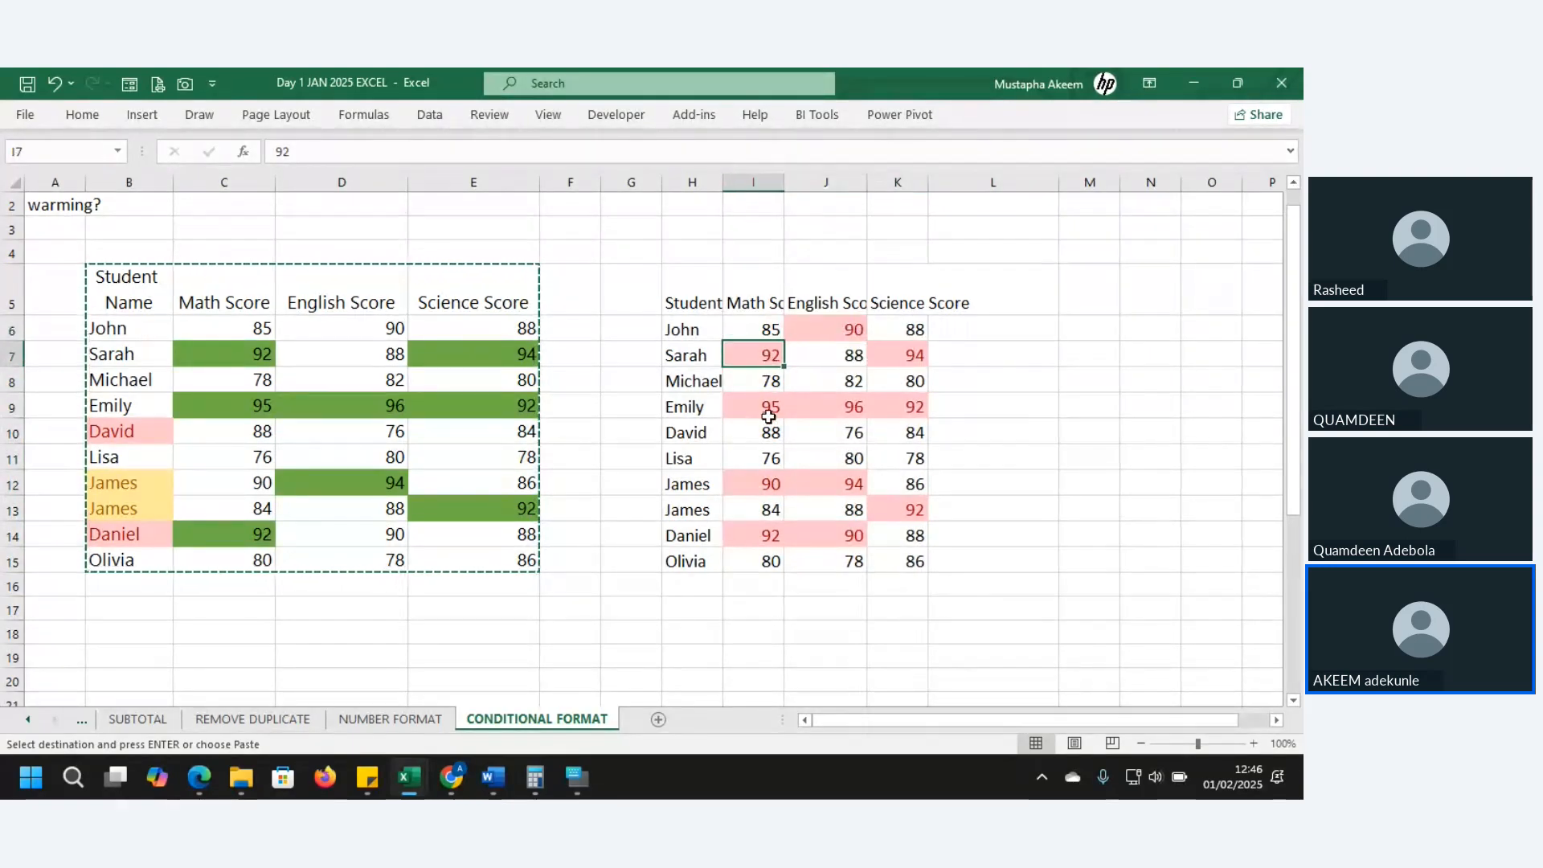
pyautogui.click(769, 417)
pyautogui.moveTo(769, 416); pyautogui.dragTo(831, 406)
pyautogui.click(831, 406)
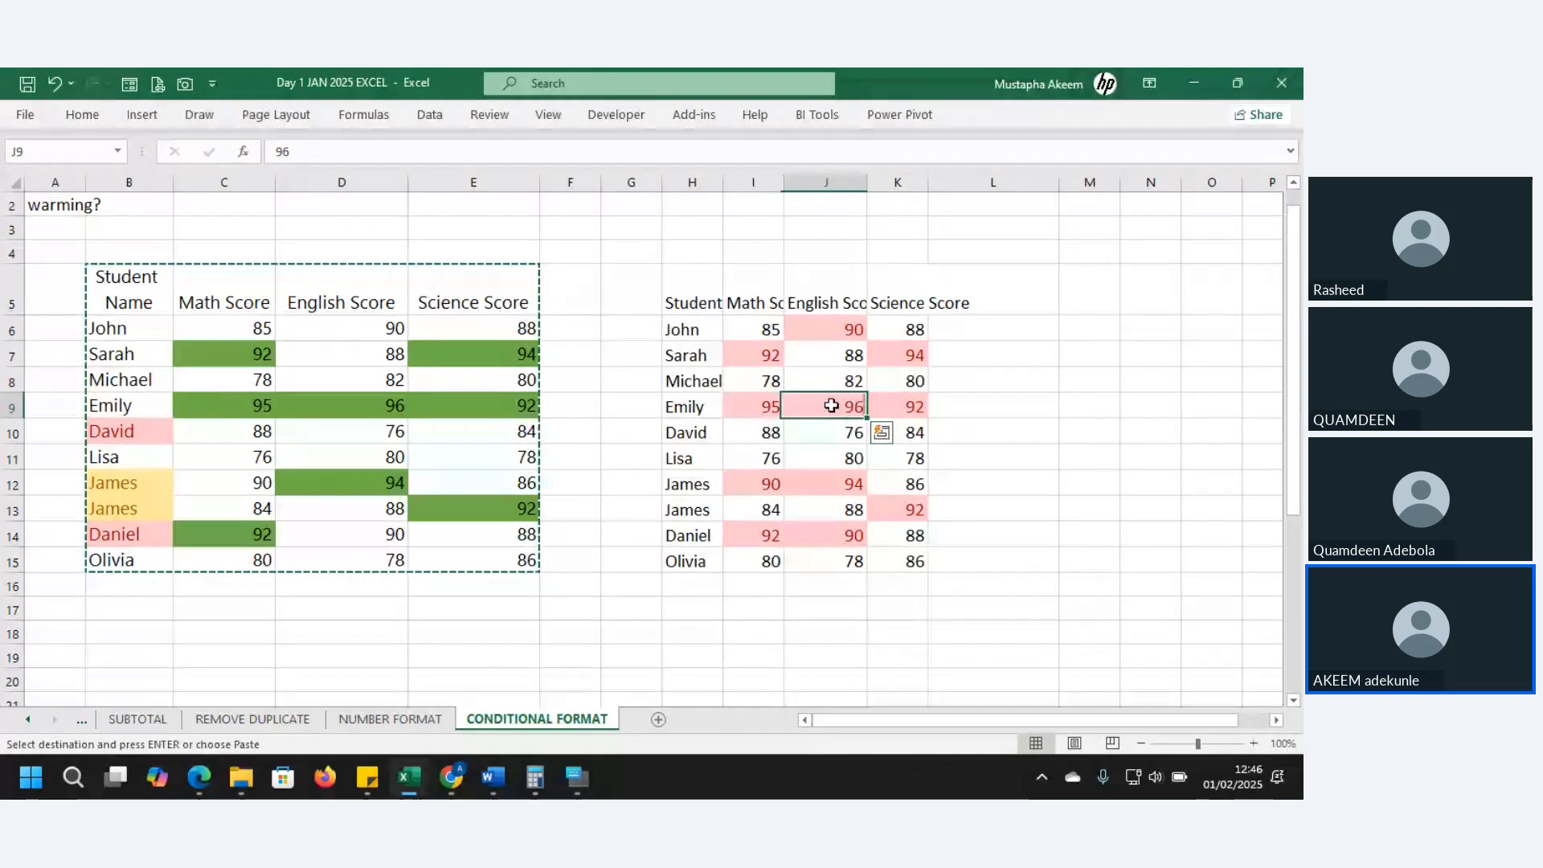
pyautogui.click(896, 404)
pyautogui.click(846, 484)
pyautogui.click(768, 485)
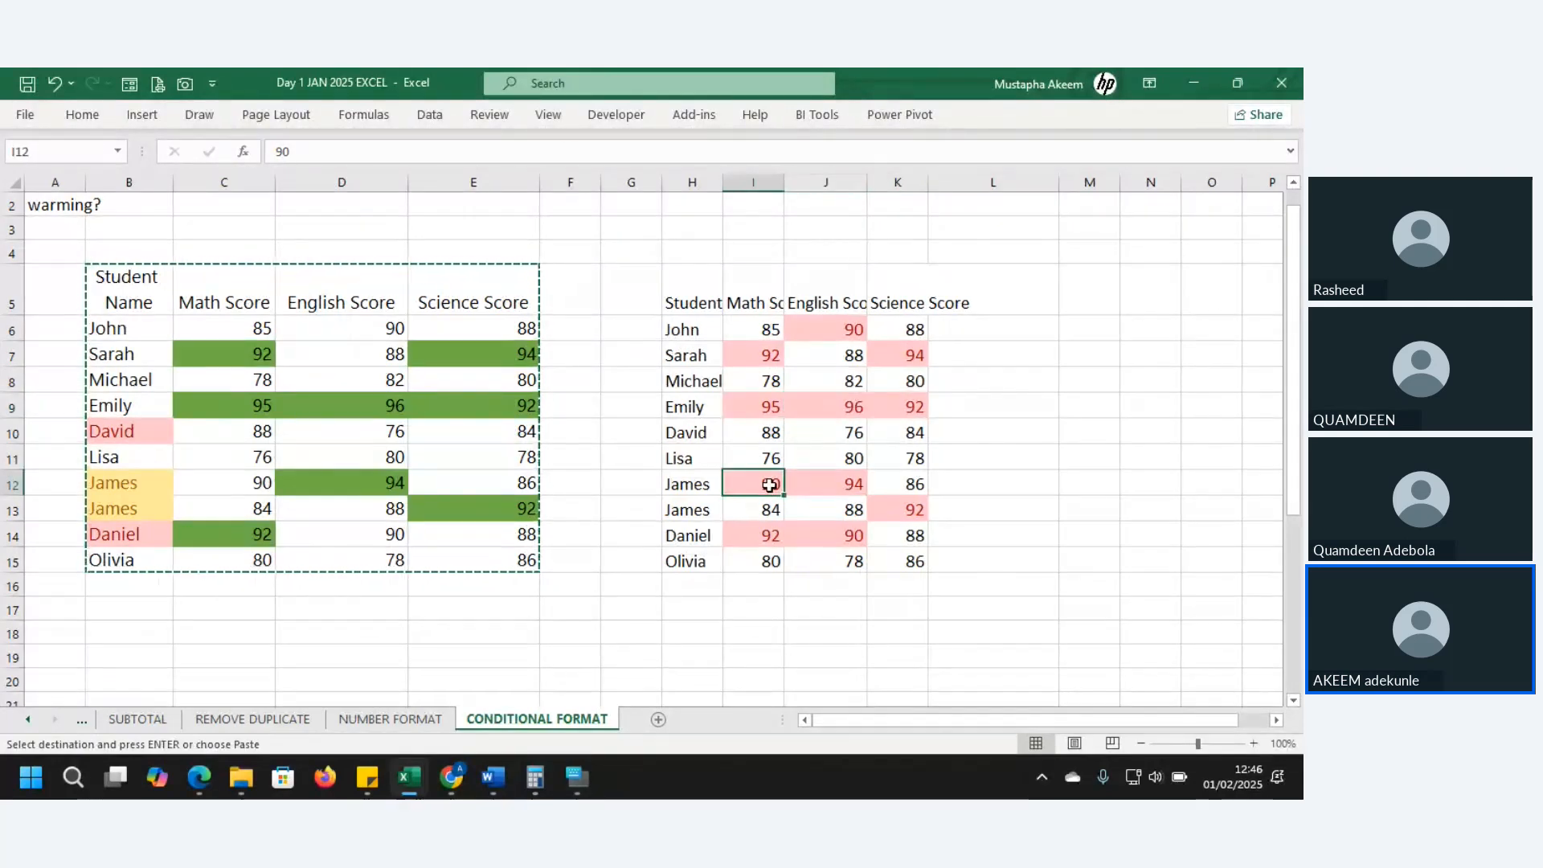
pyautogui.click(769, 544)
pyautogui.click(842, 534)
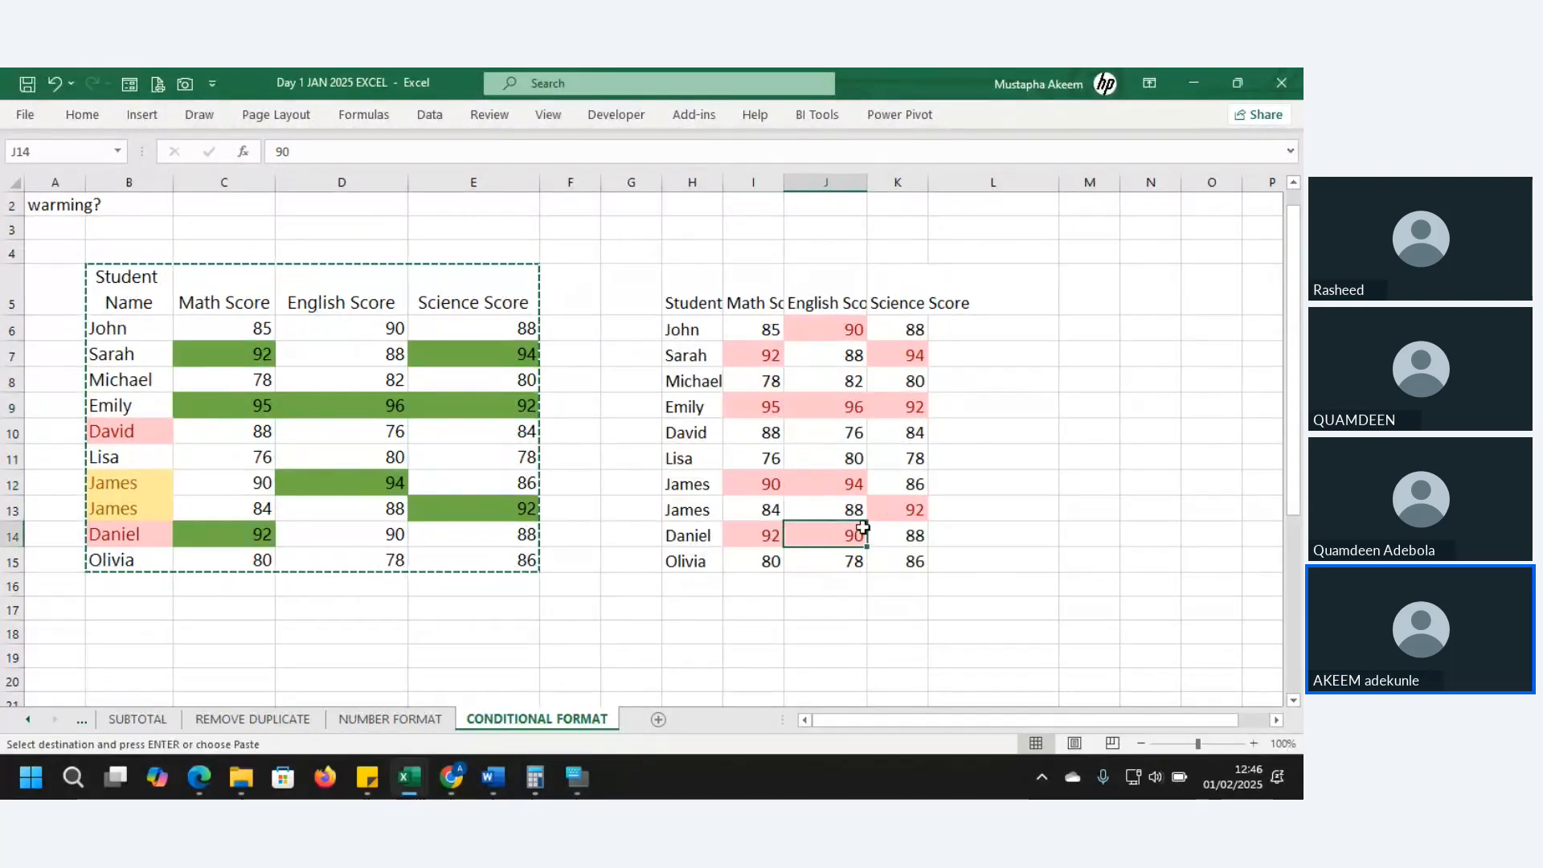
pyautogui.click(911, 507)
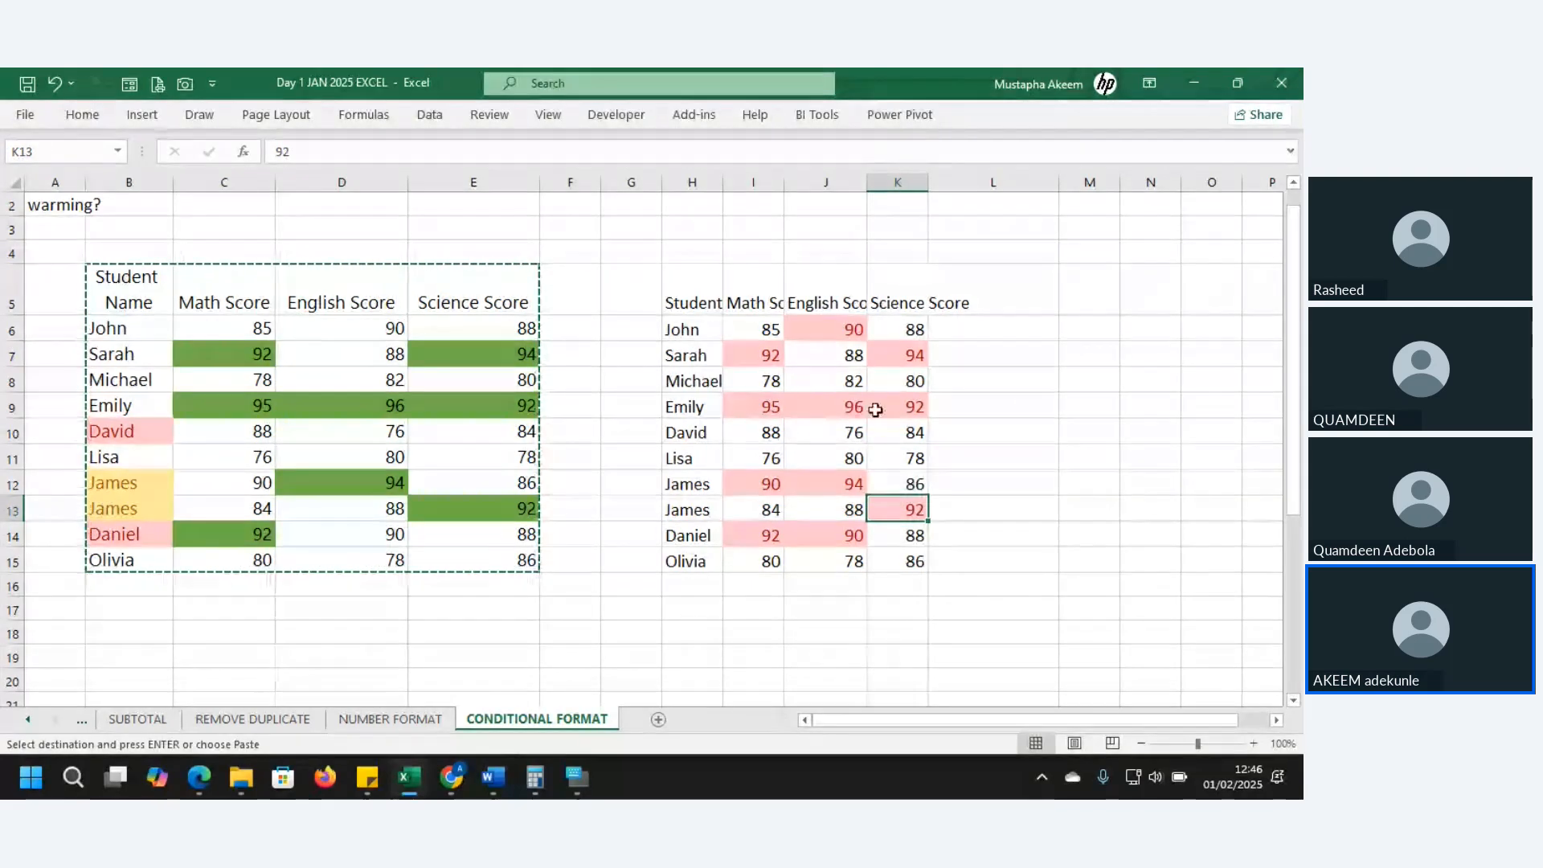
pyautogui.click(897, 355)
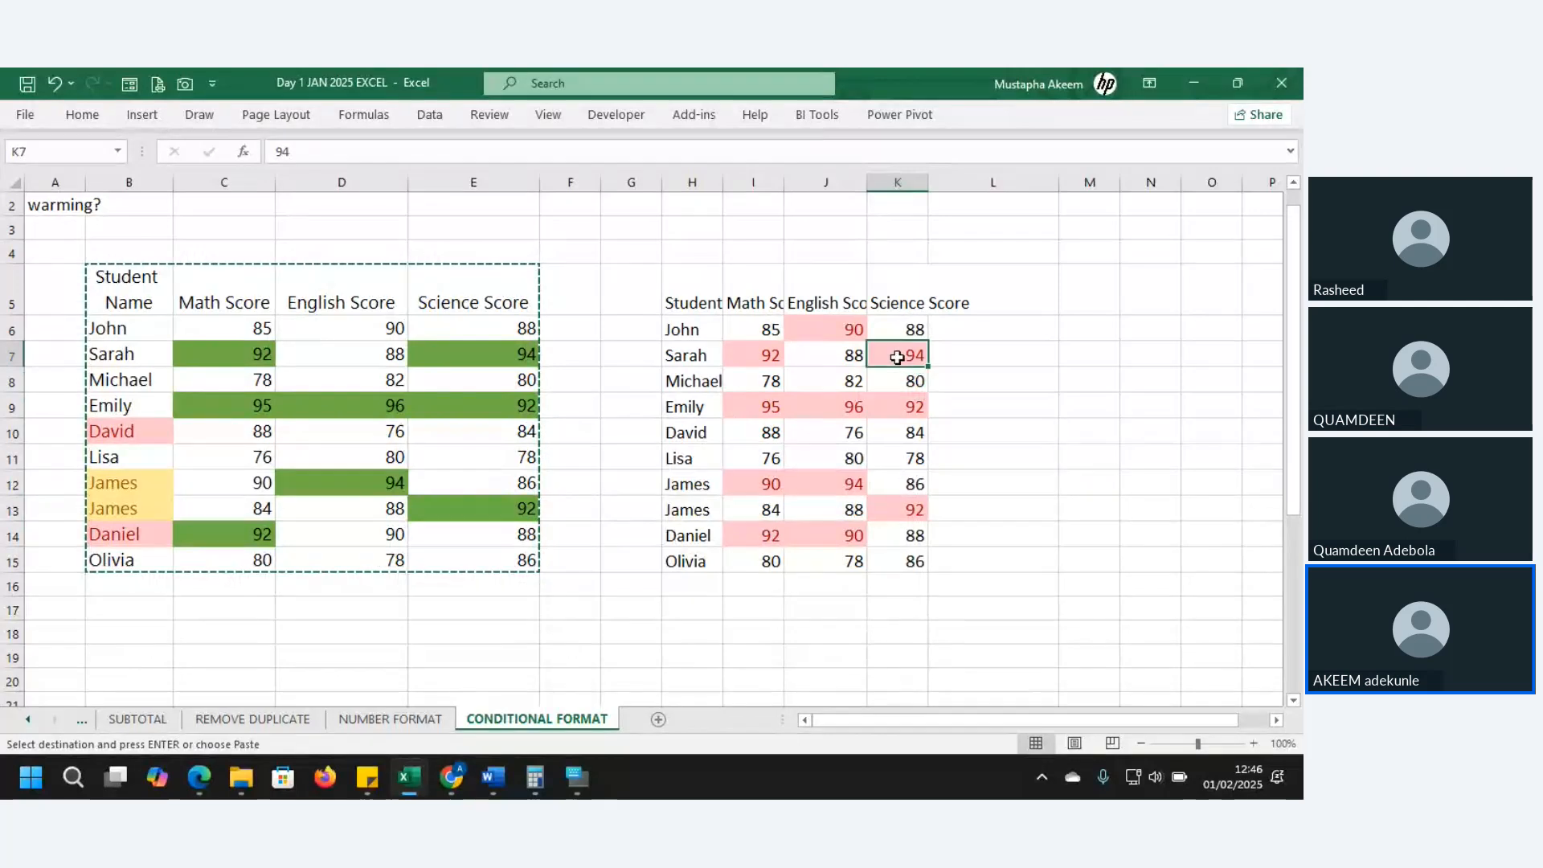
pyautogui.click(840, 481)
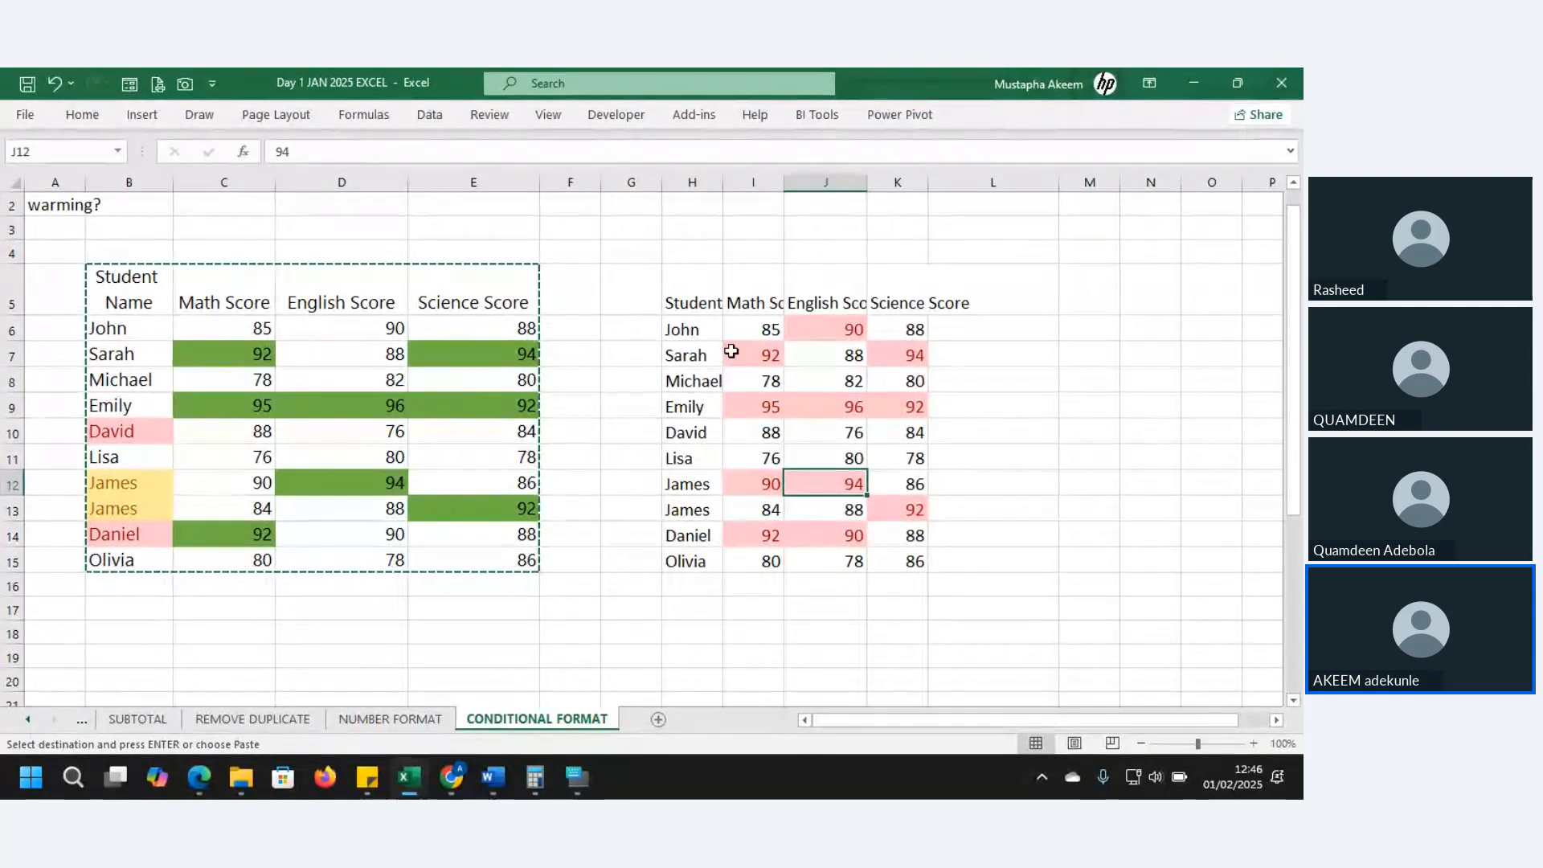
pyautogui.click(754, 354)
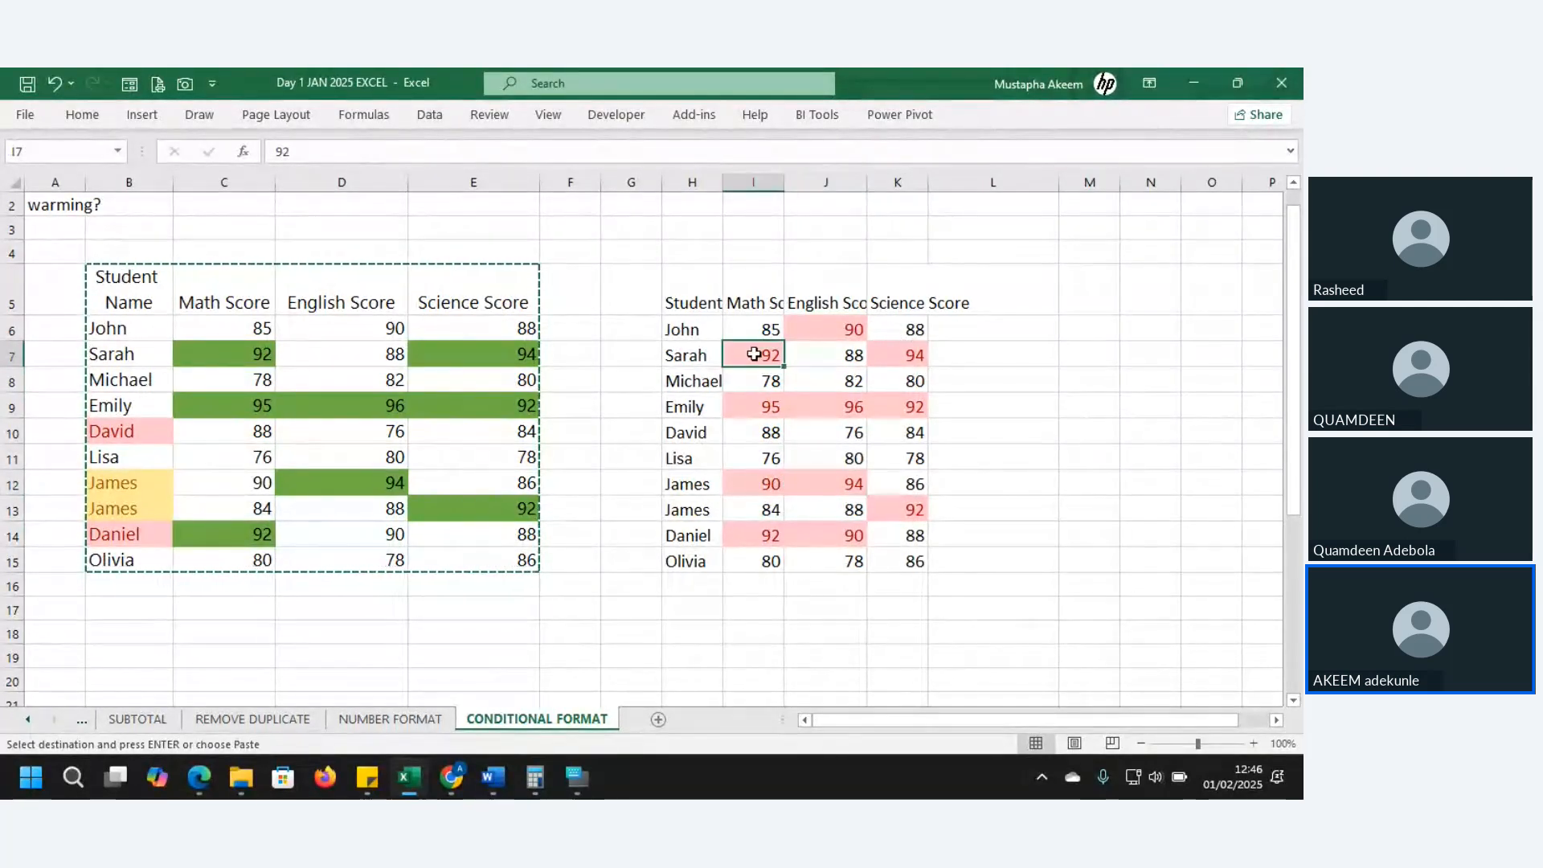
# - Change the Science score in K13 to 91 and the English score in J14 to 89
pyautogui.click(905, 511)
pyautogui.write('9')
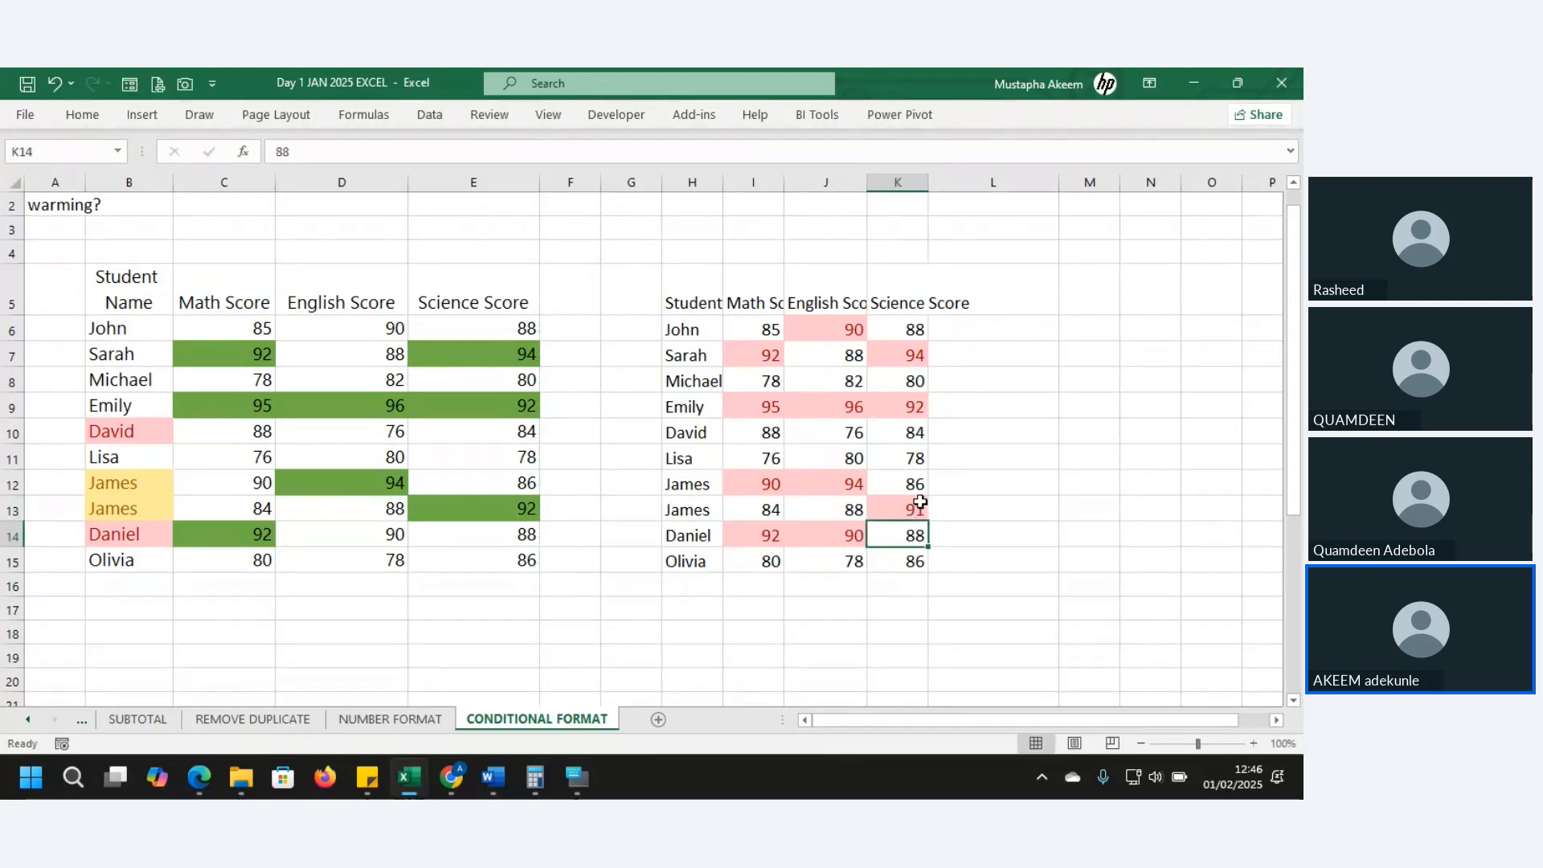
pyautogui.hotkey('ctrl', 'Return')
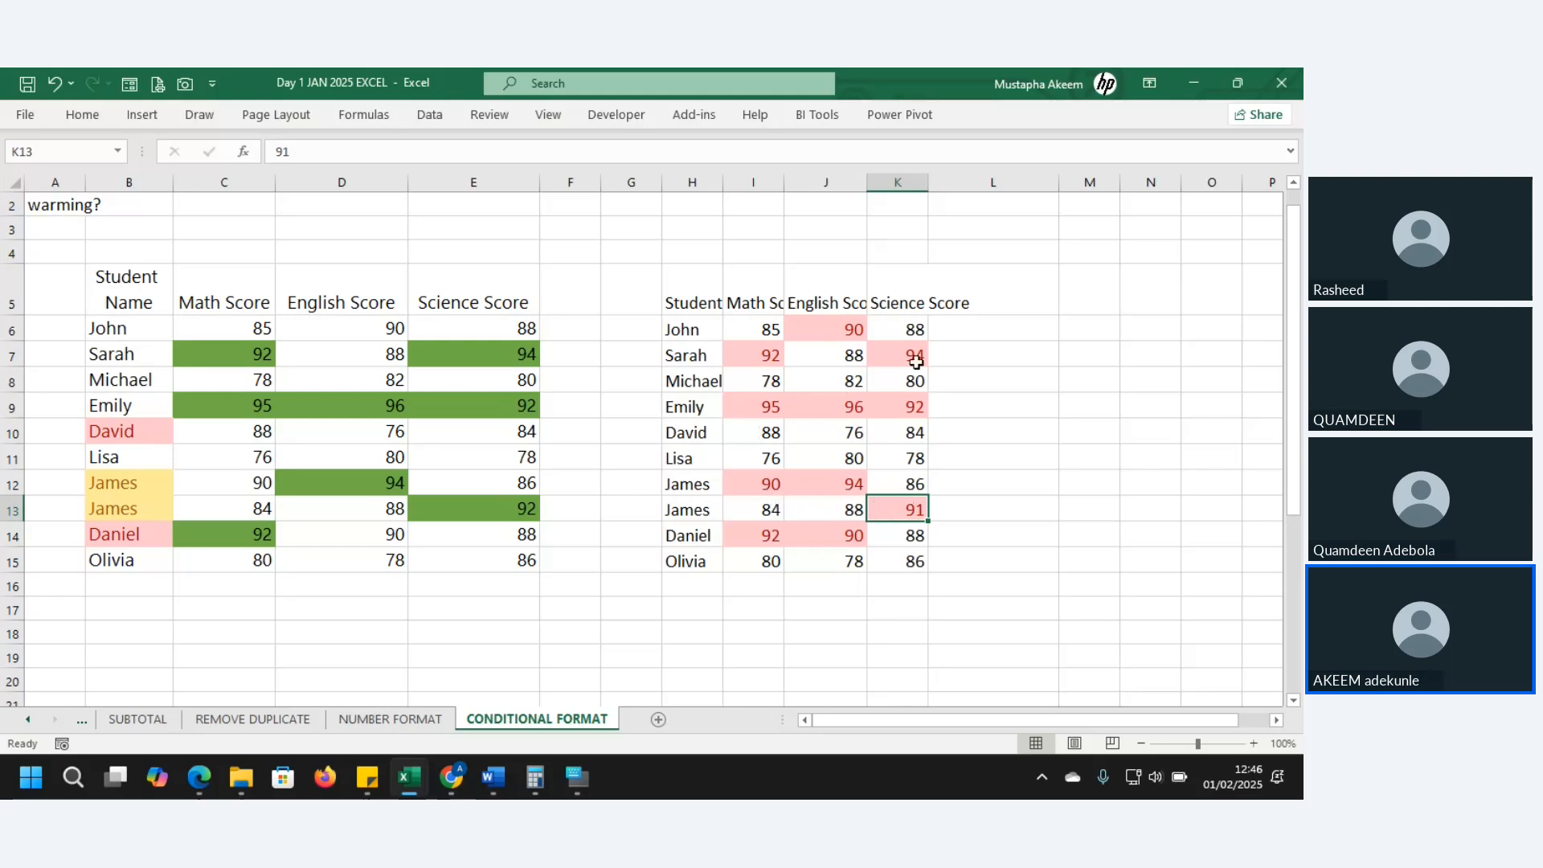
pyautogui.click(836, 329)
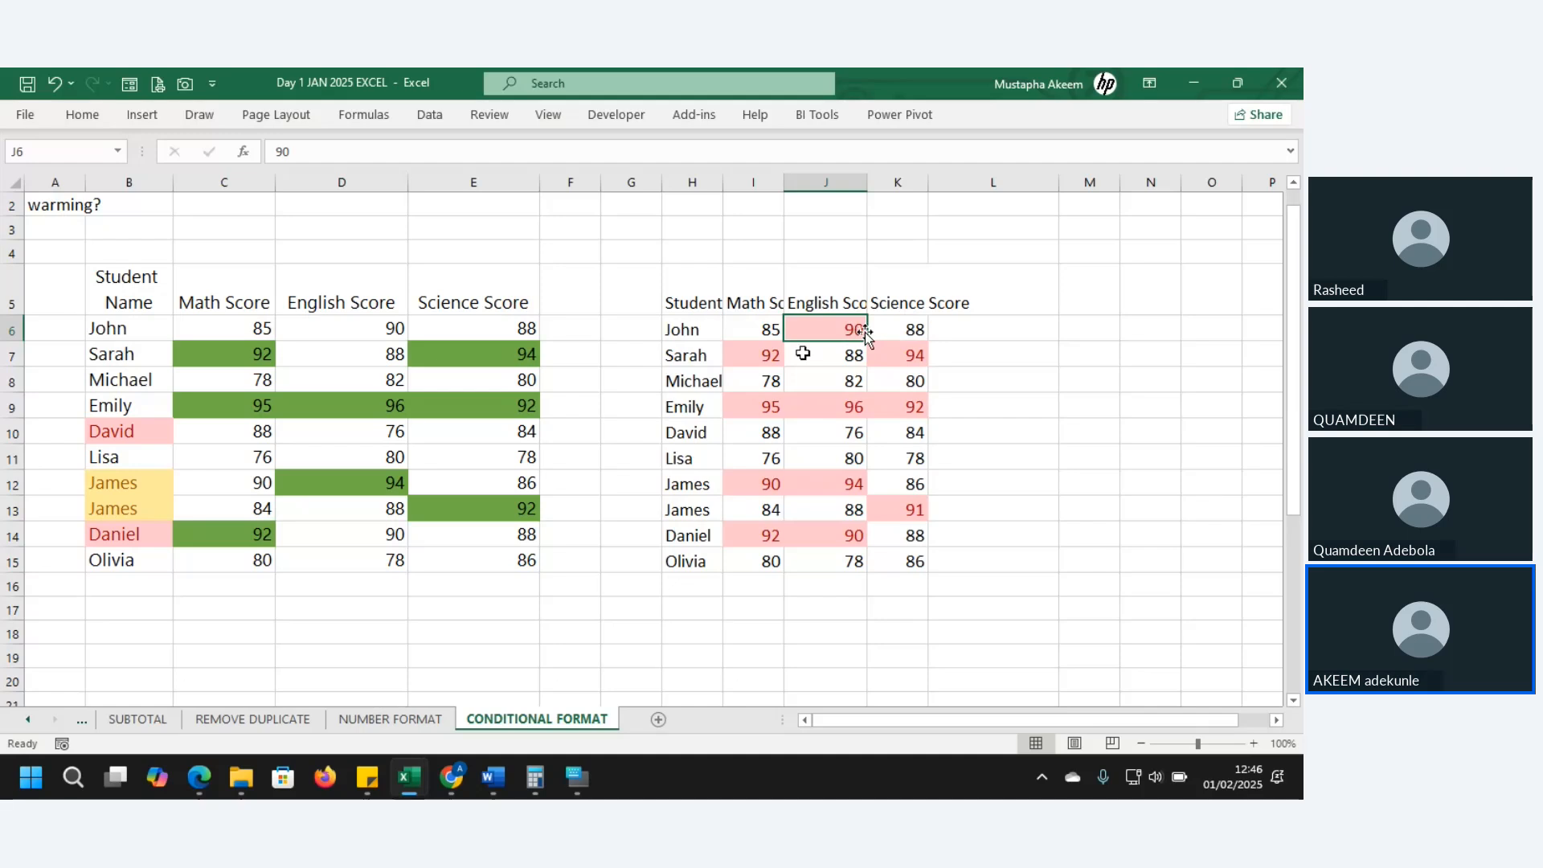
pyautogui.click(849, 537)
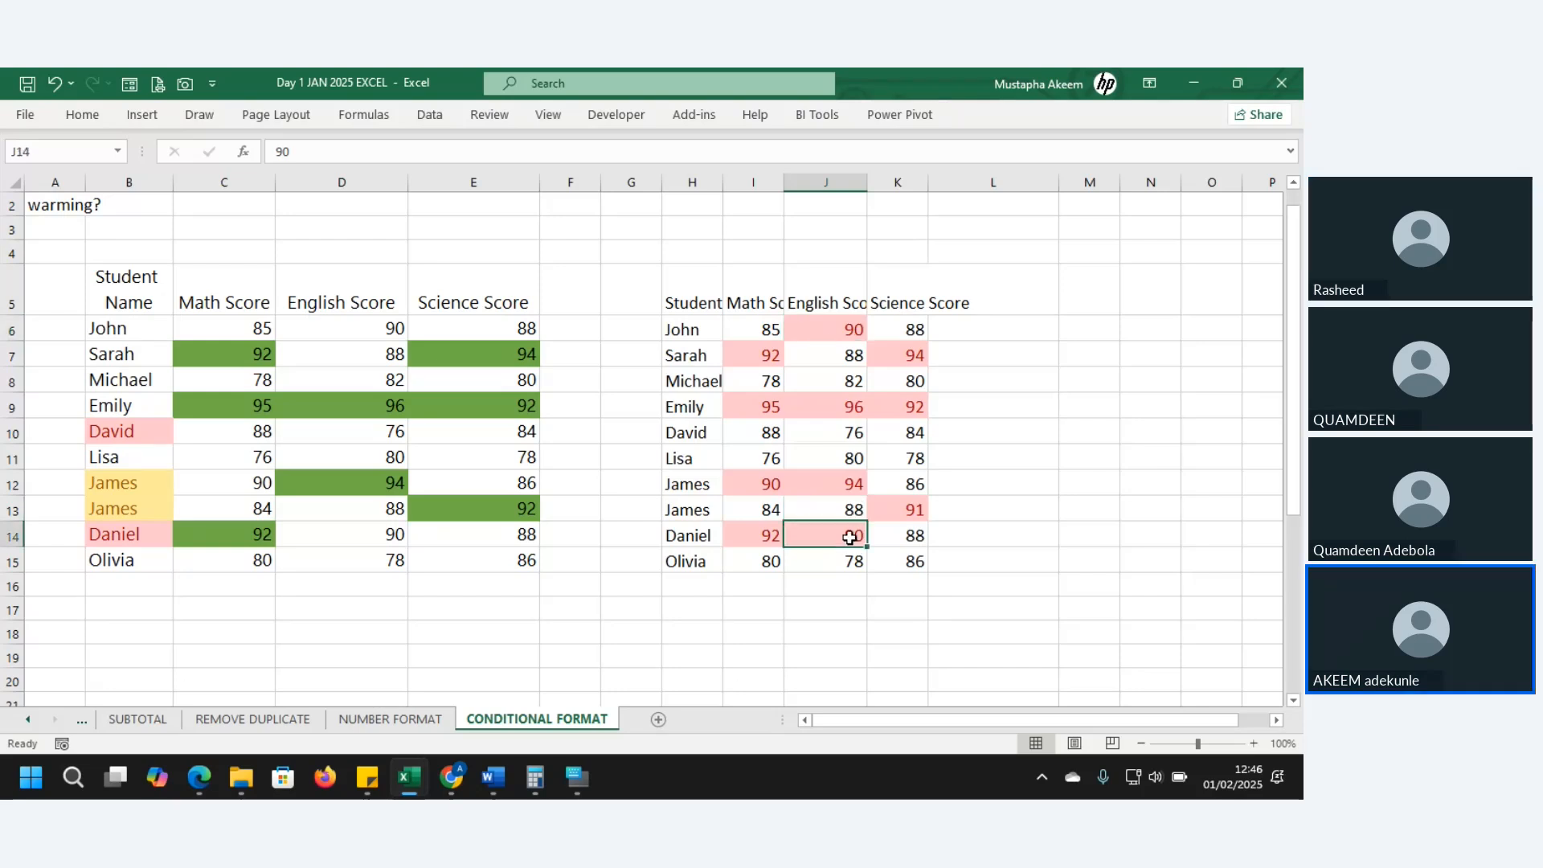
pyautogui.write('89')
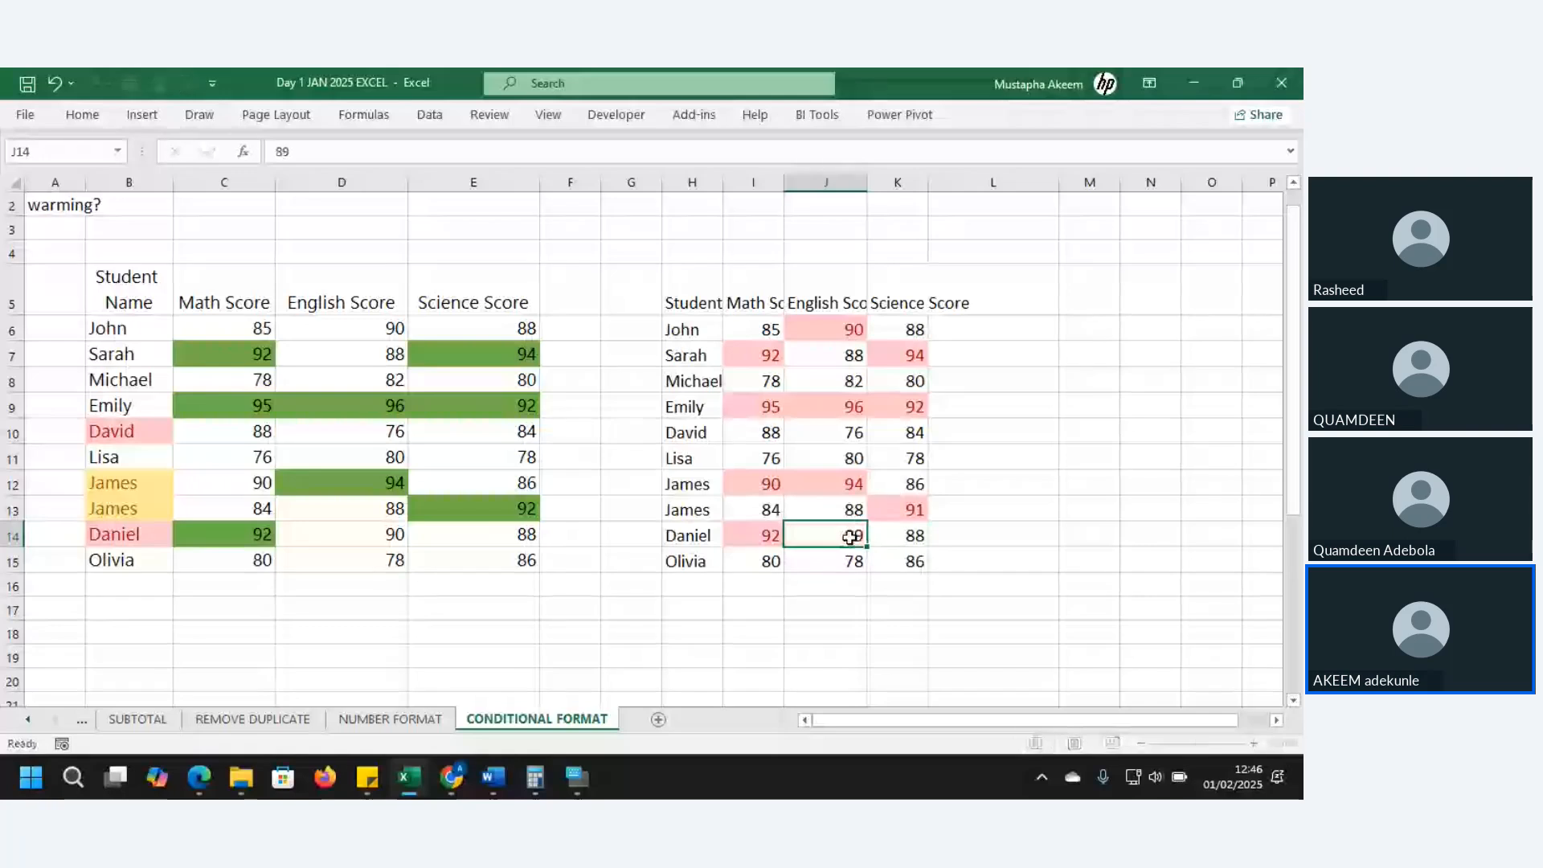
pyautogui.press('Return')
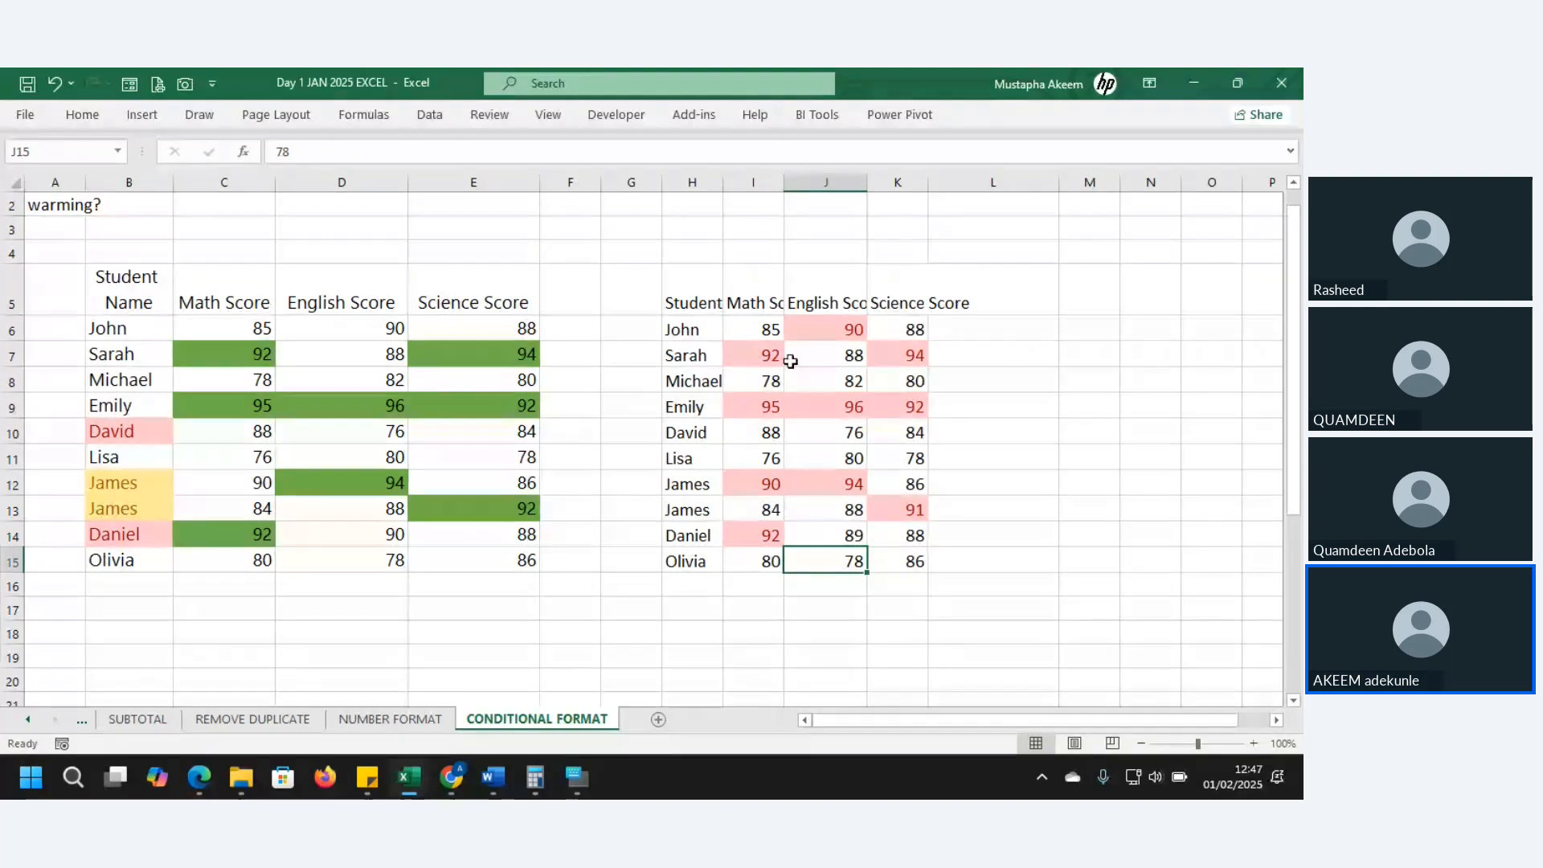
# - Select the full block of copied scores from I6 through K15
pyautogui.moveTo(760, 329); pyautogui.dragTo(909, 537)
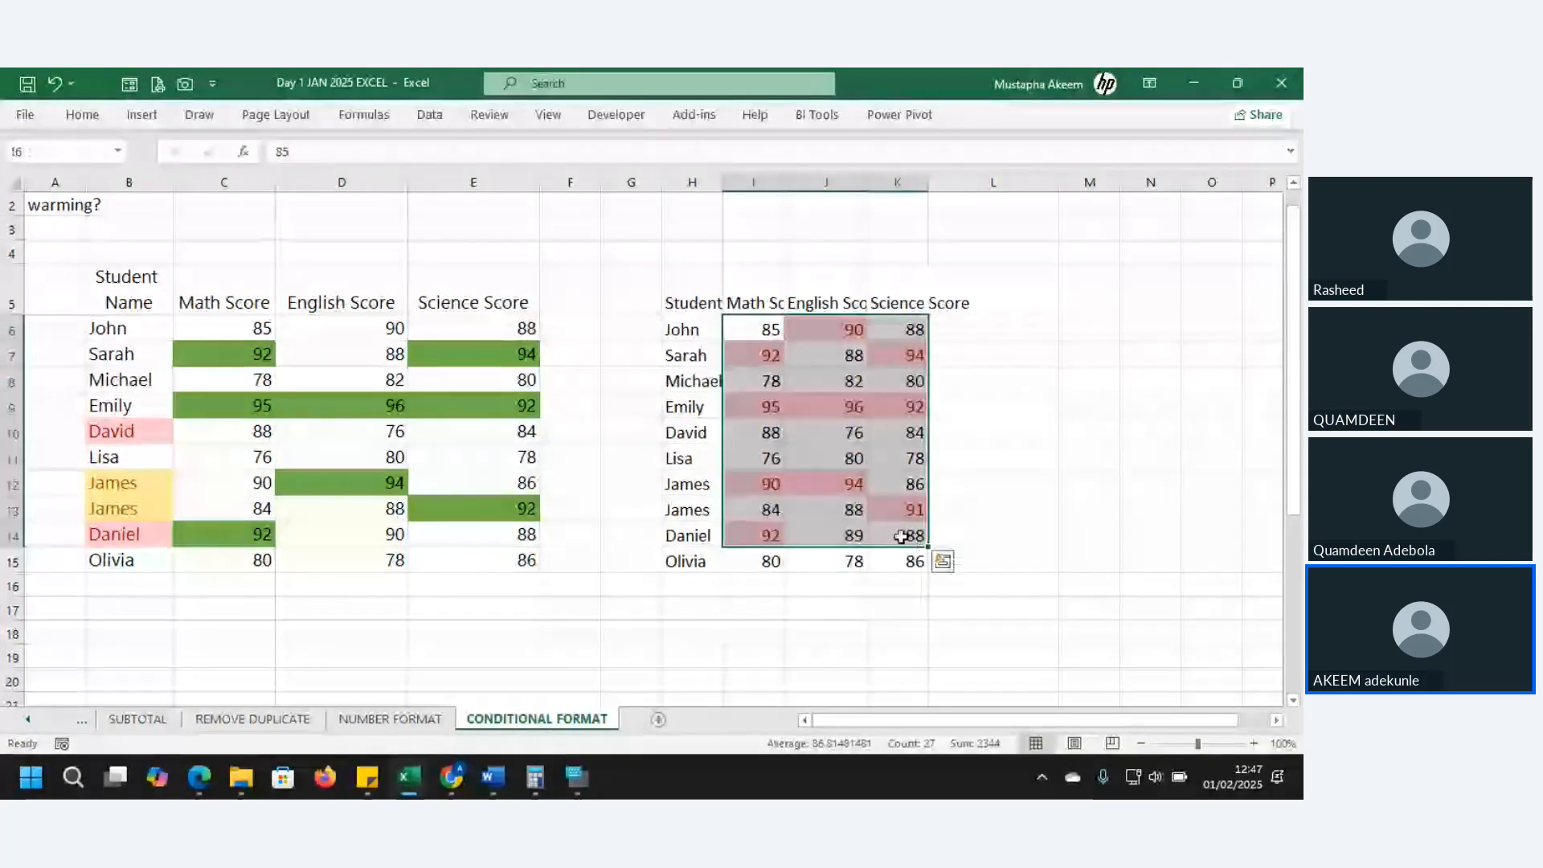
pyautogui.click(796, 532)
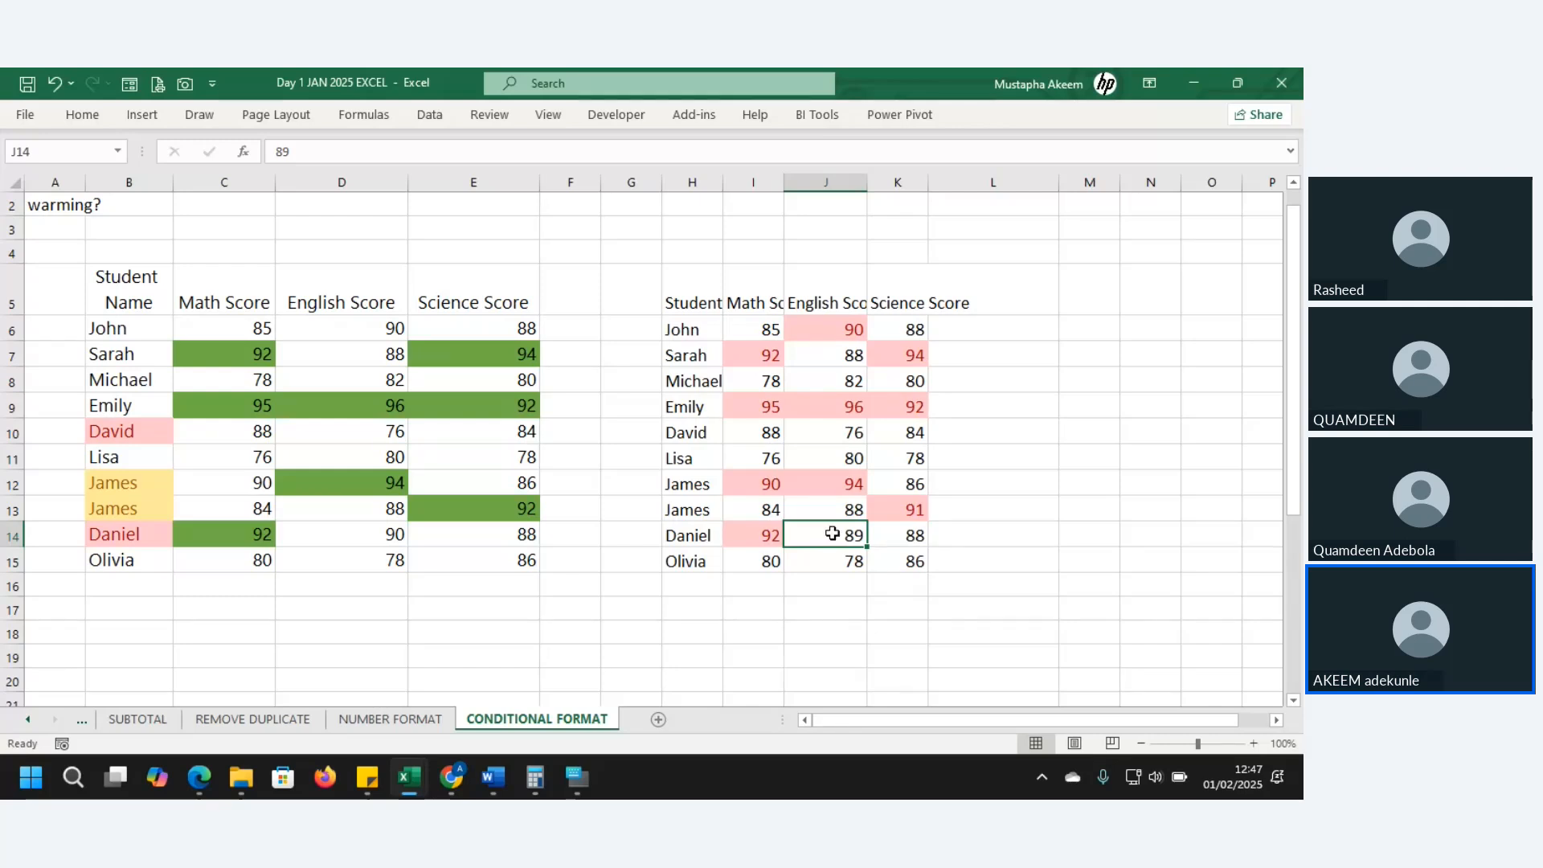
pyautogui.click(767, 333)
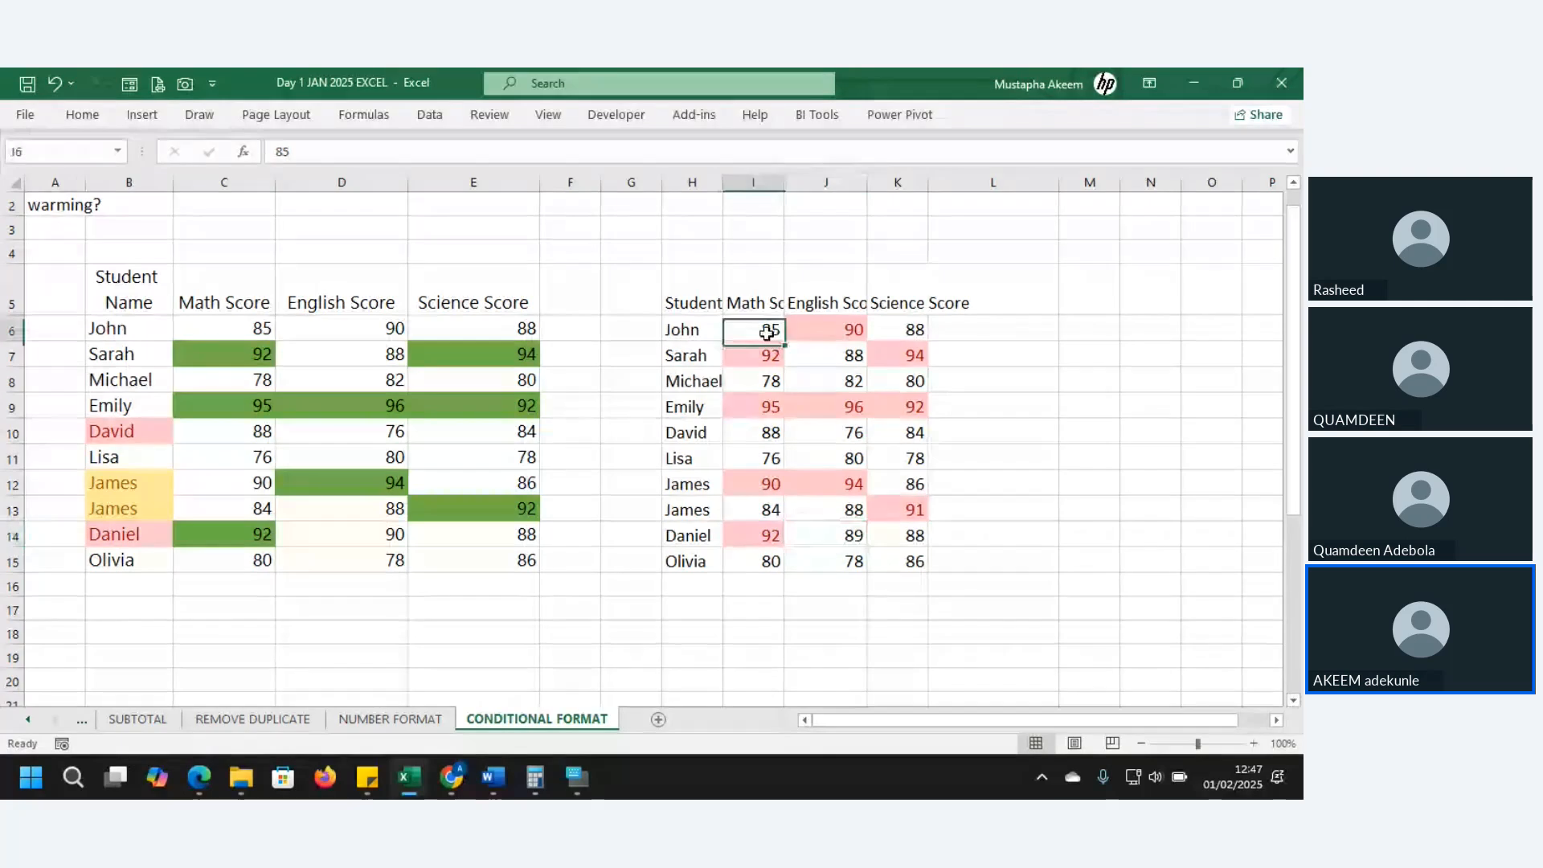
pyautogui.moveTo(768, 332); pyautogui.dragTo(898, 561)
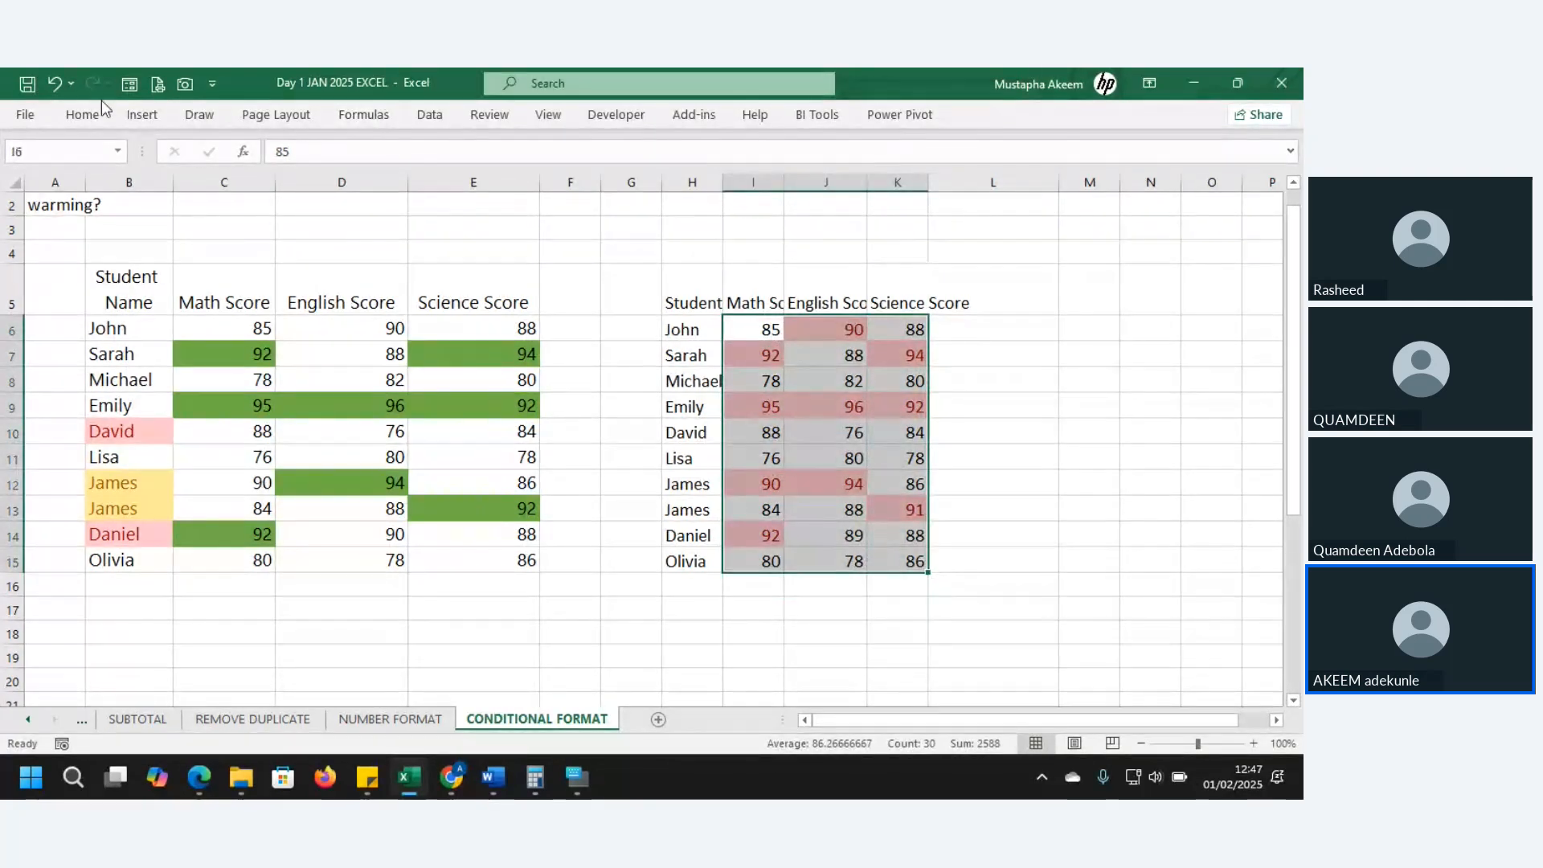
# - Start a Top 10 Items rule on I6:K15 styled Green Fill with Dark Green Text
pyautogui.click(80, 115)
pyautogui.click(772, 164)
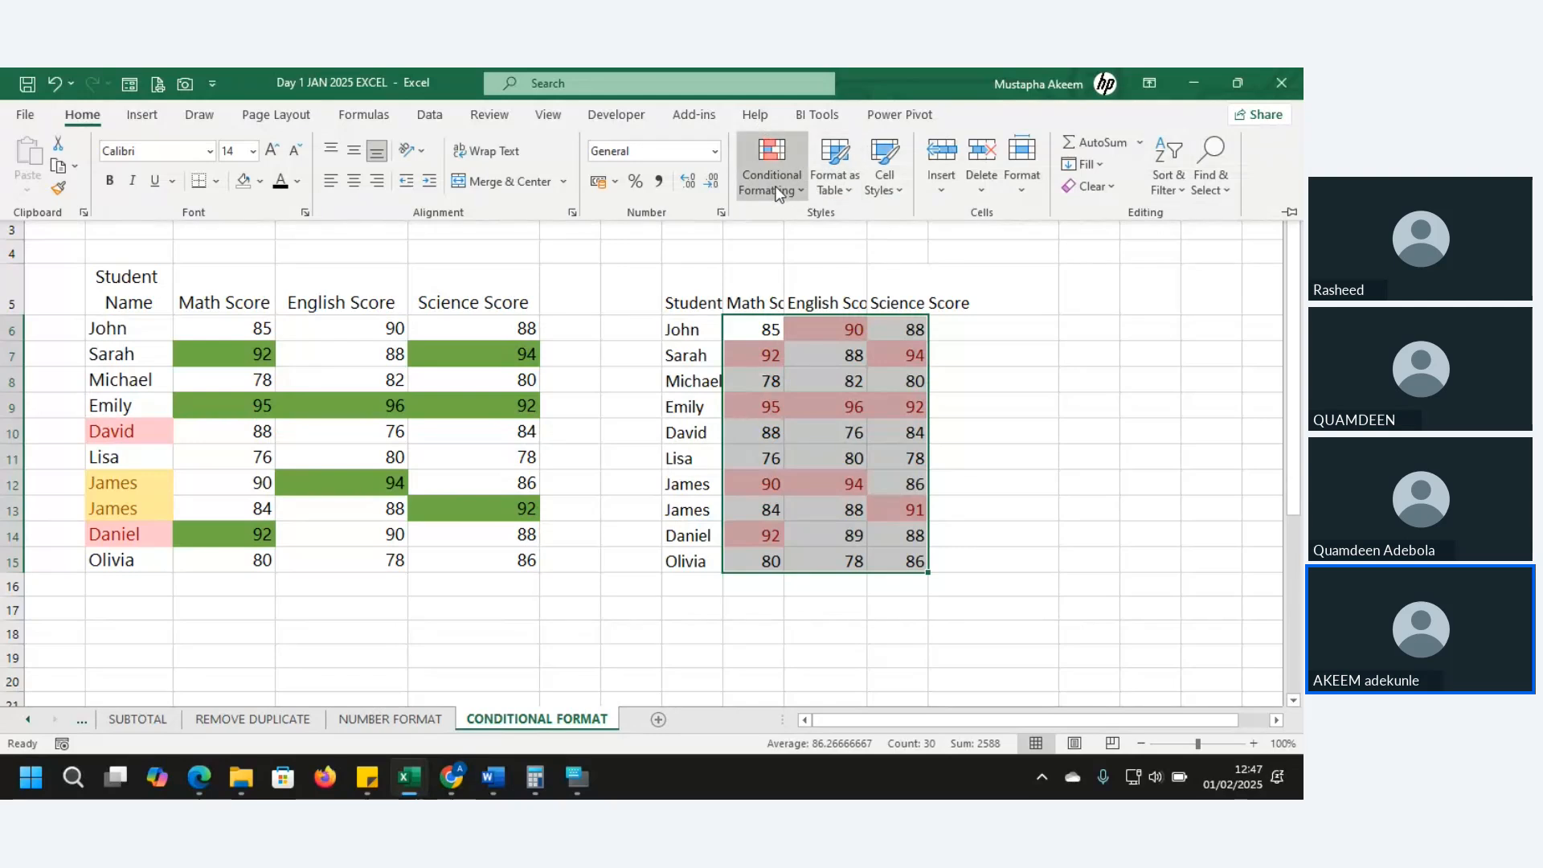
pyautogui.moveTo(828, 289)
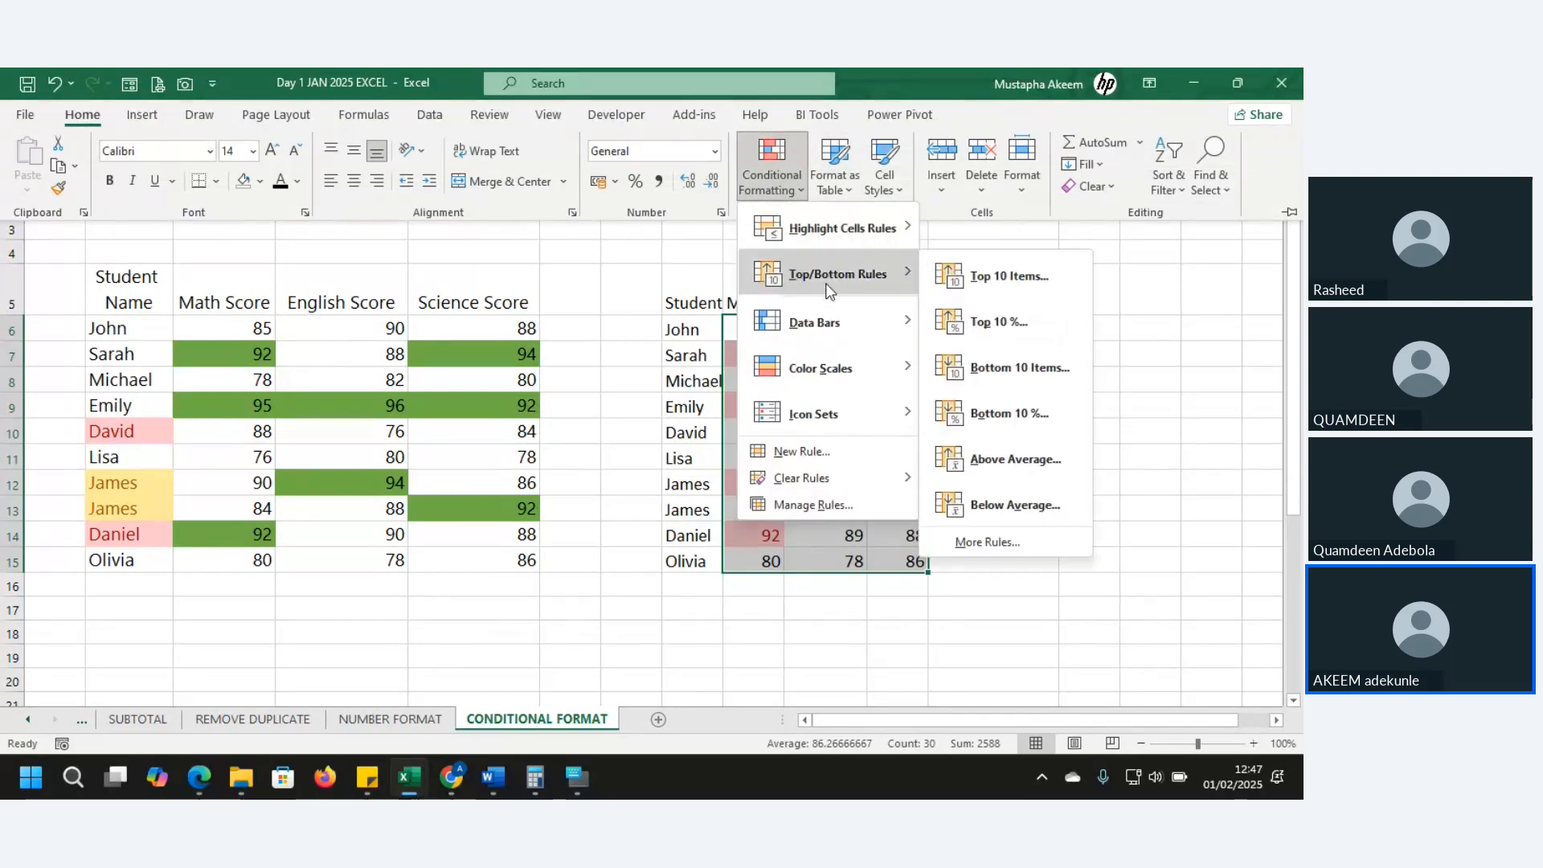
pyautogui.click(1027, 274)
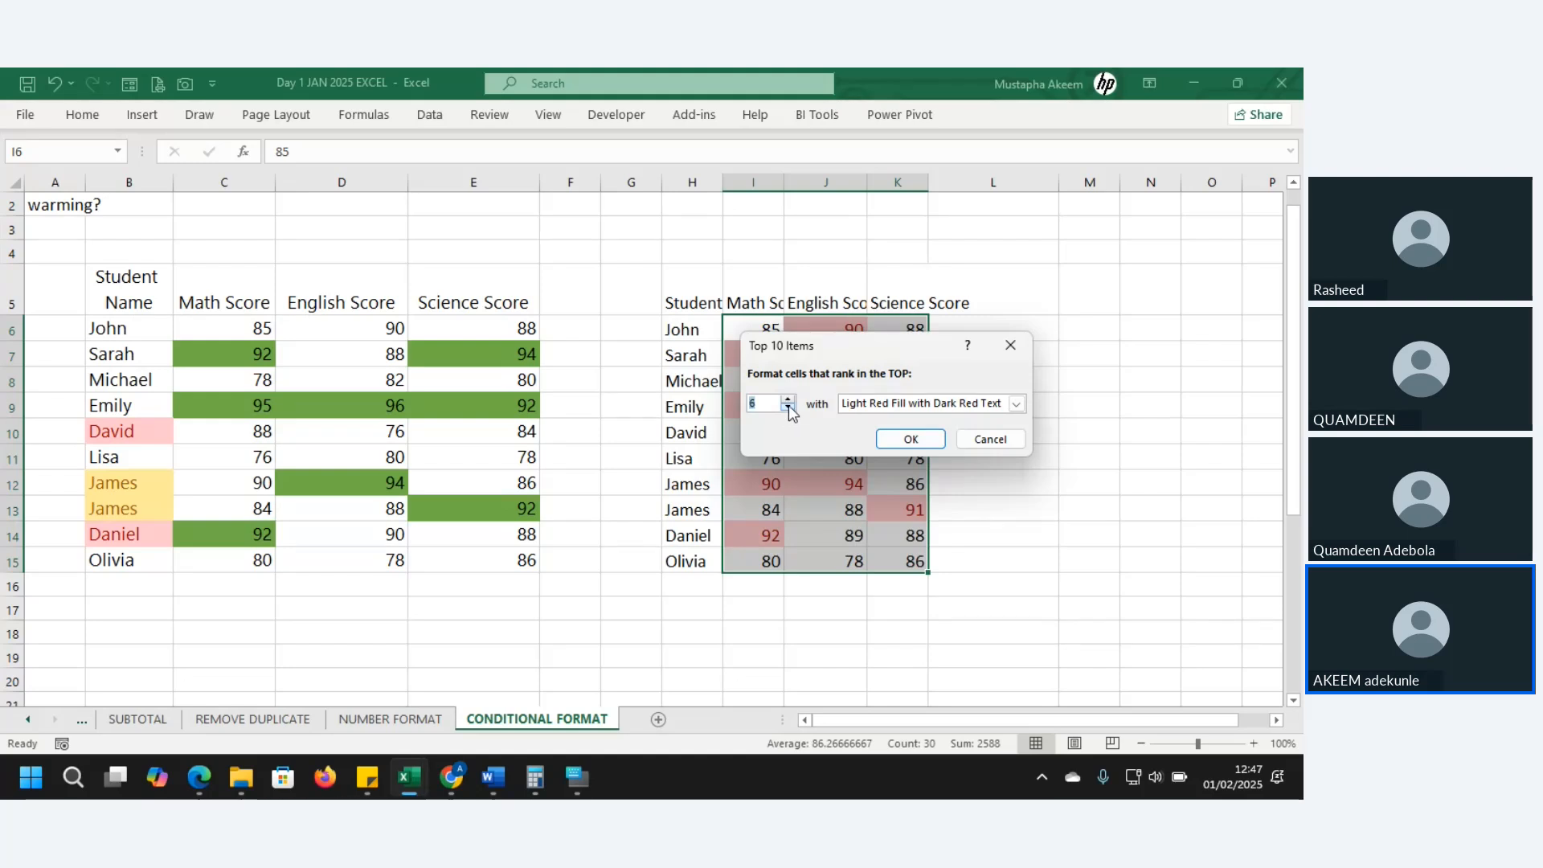
pyautogui.click(789, 408)
pyautogui.click(788, 409)
pyautogui.moveTo(756, 403); pyautogui.dragTo(733, 404)
pyautogui.write('20')
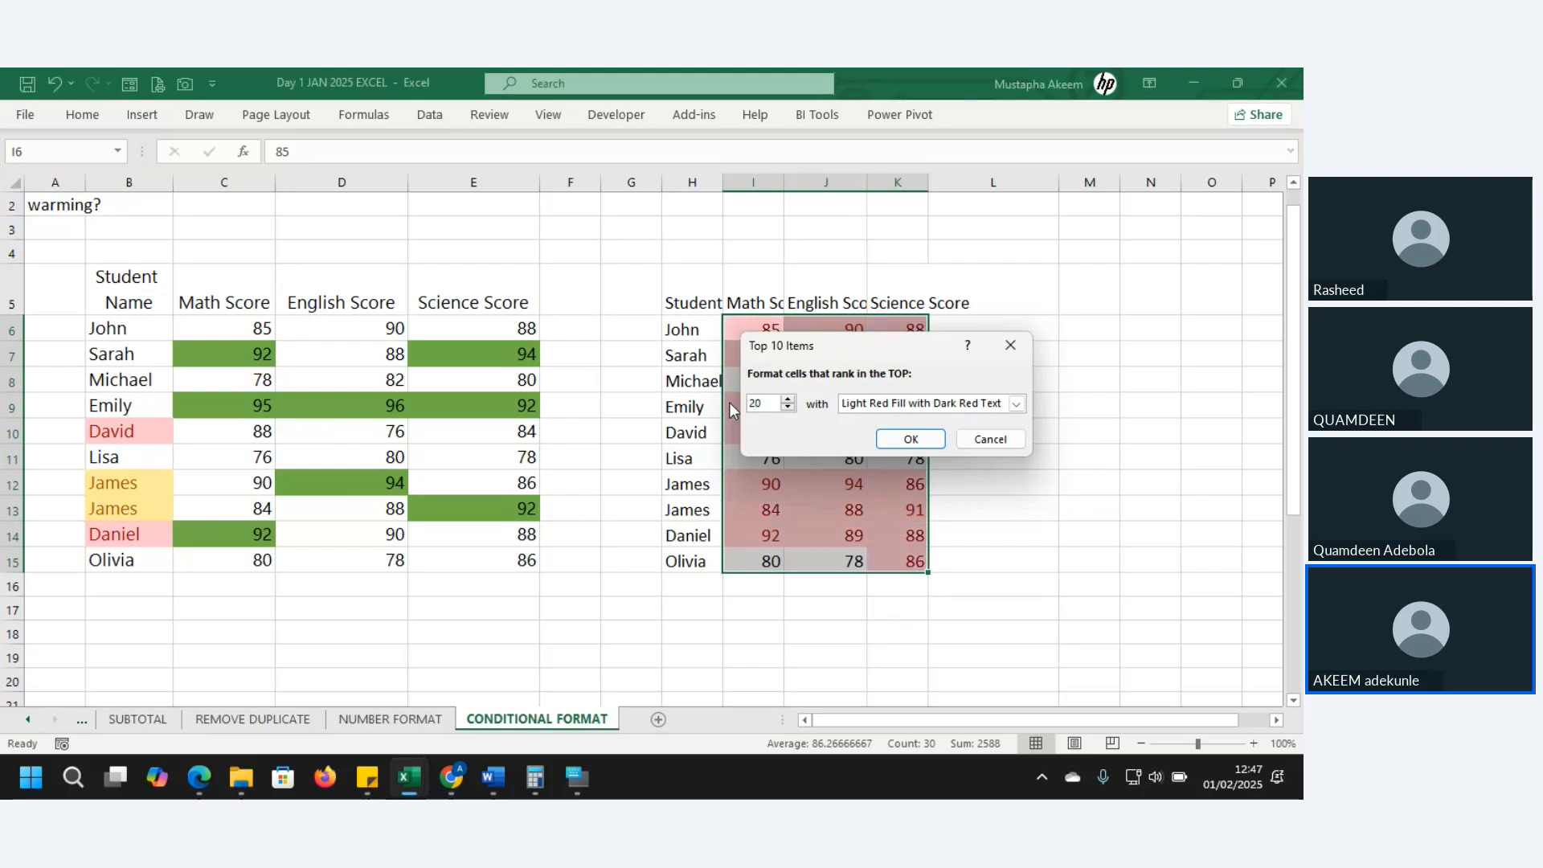
pyautogui.click(1016, 405)
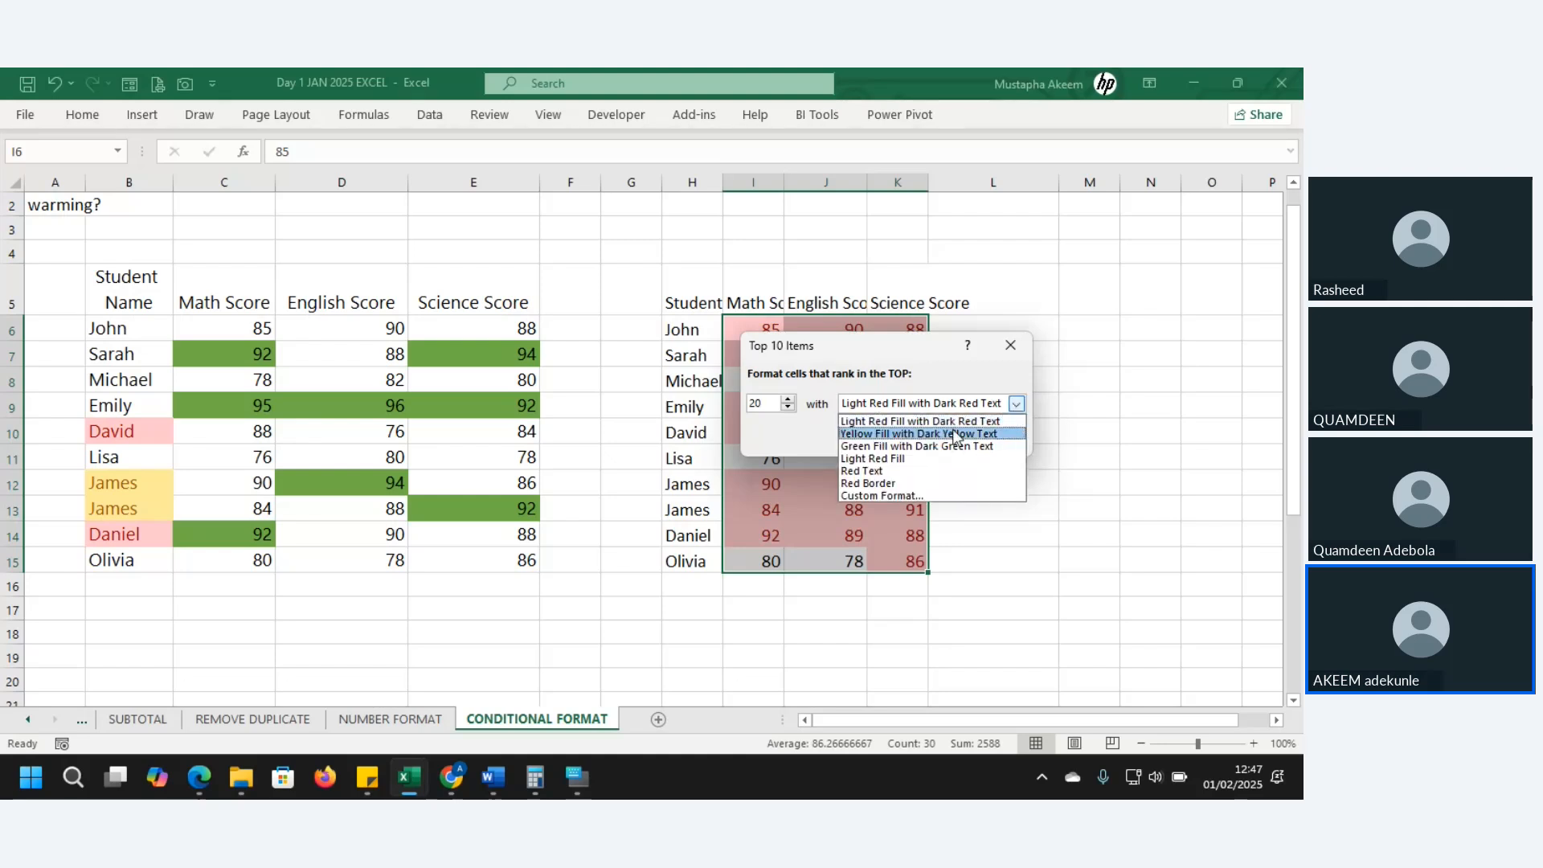
pyautogui.click(933, 446)
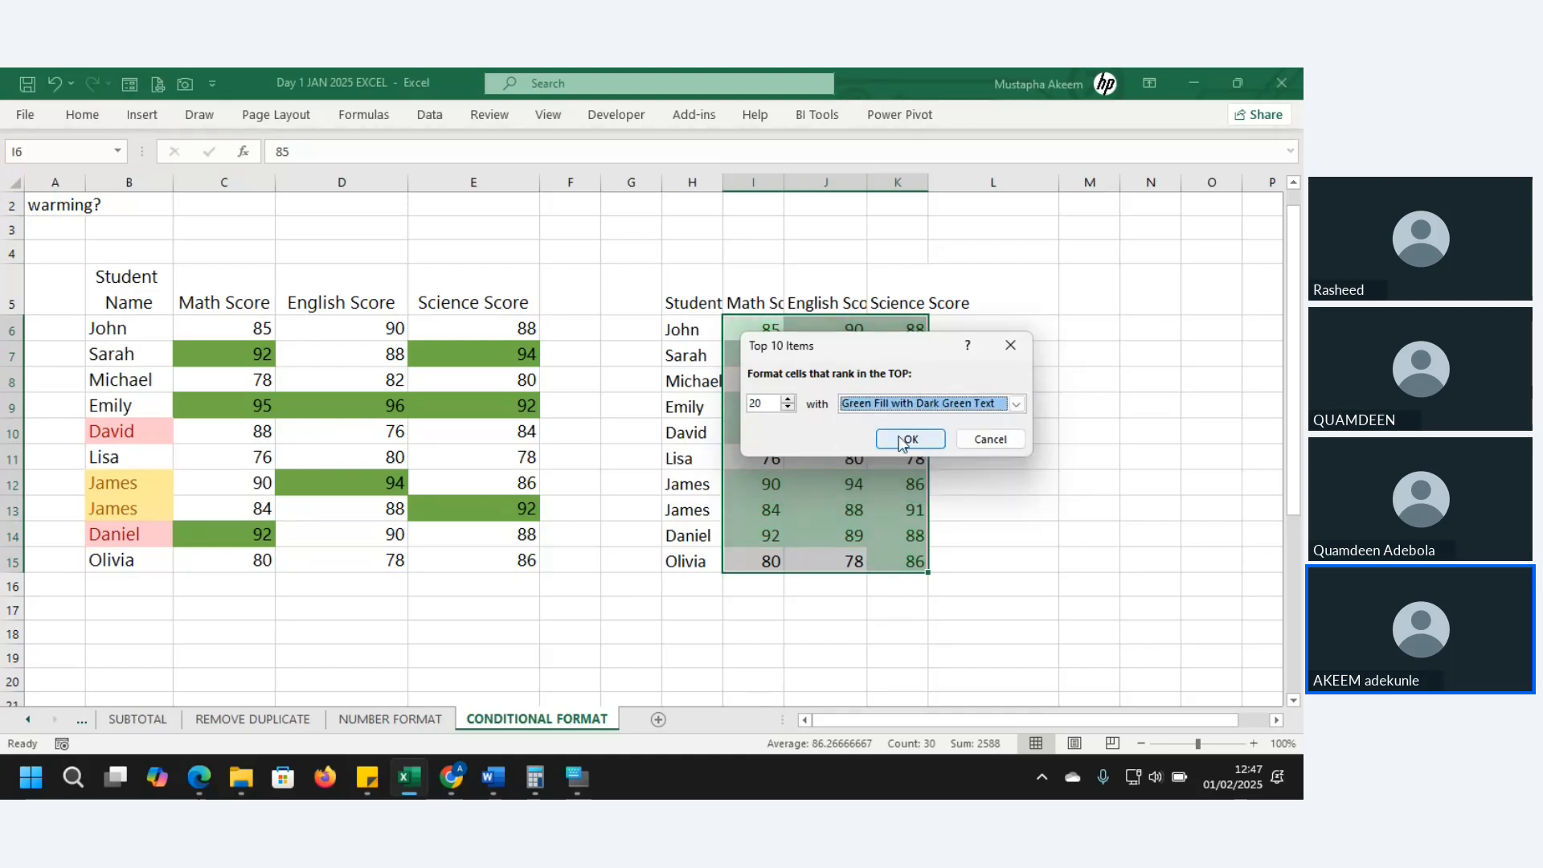
# - Lower the top item count to 5 and apply the green rule
pyautogui.click(787, 409)
pyautogui.click(788, 408)
pyautogui.click(787, 408)
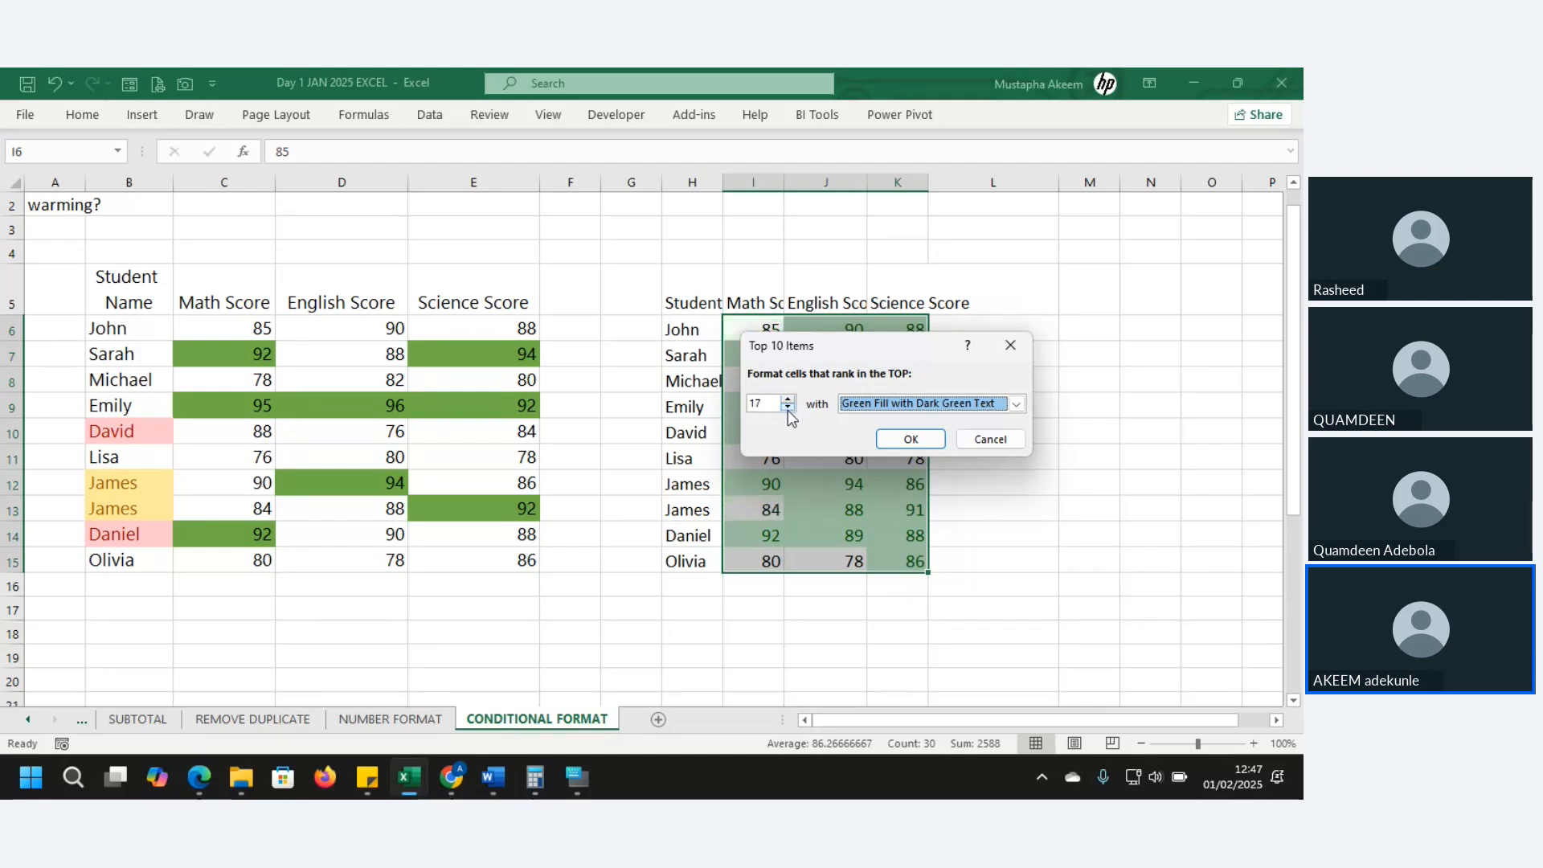
pyautogui.click(787, 409)
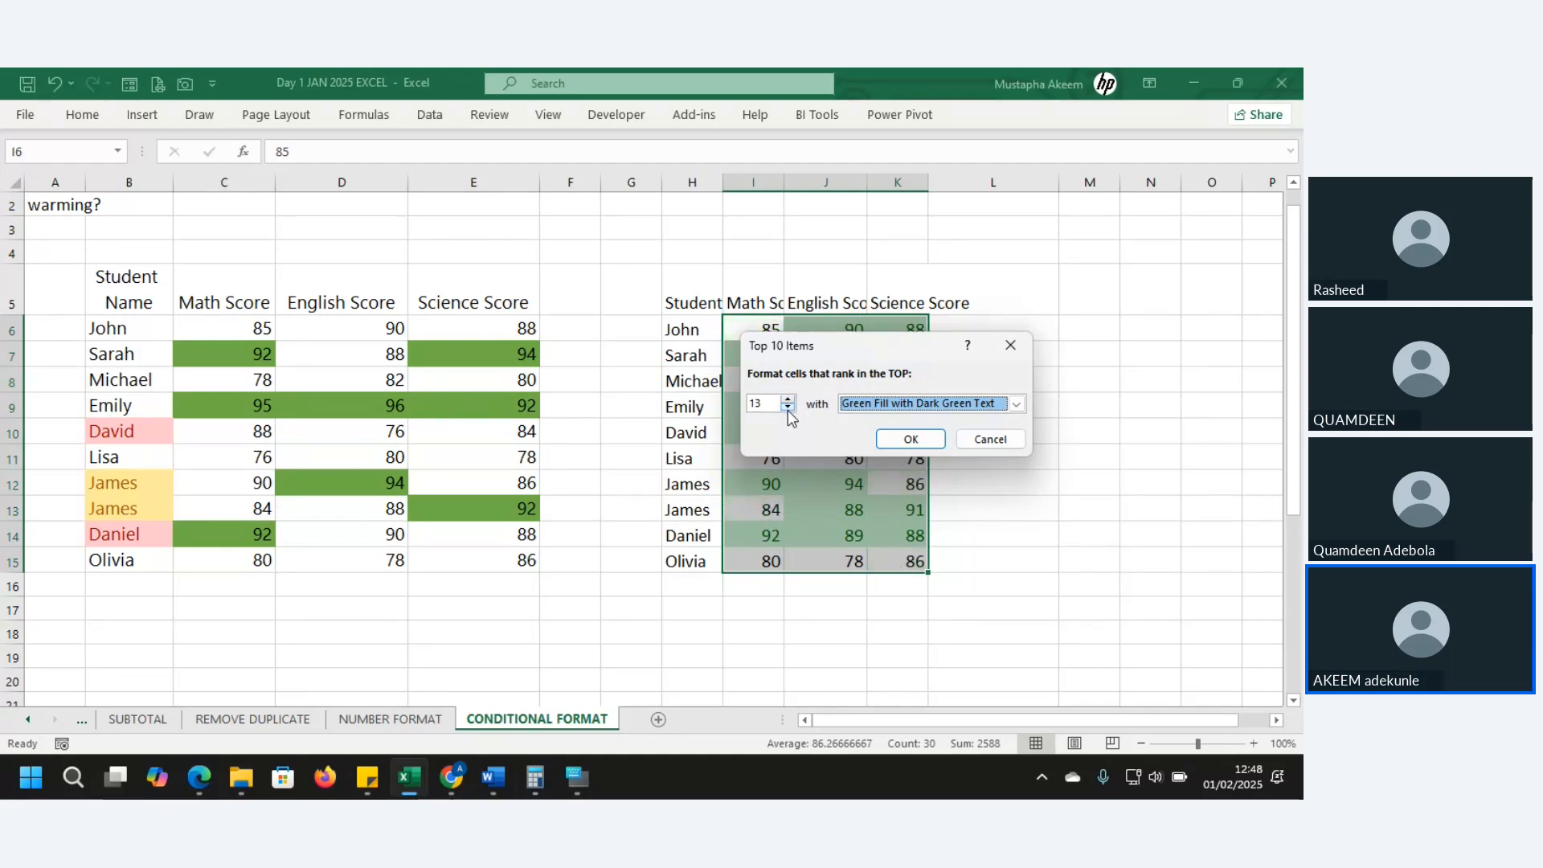
pyautogui.click(788, 408)
pyautogui.click(787, 408)
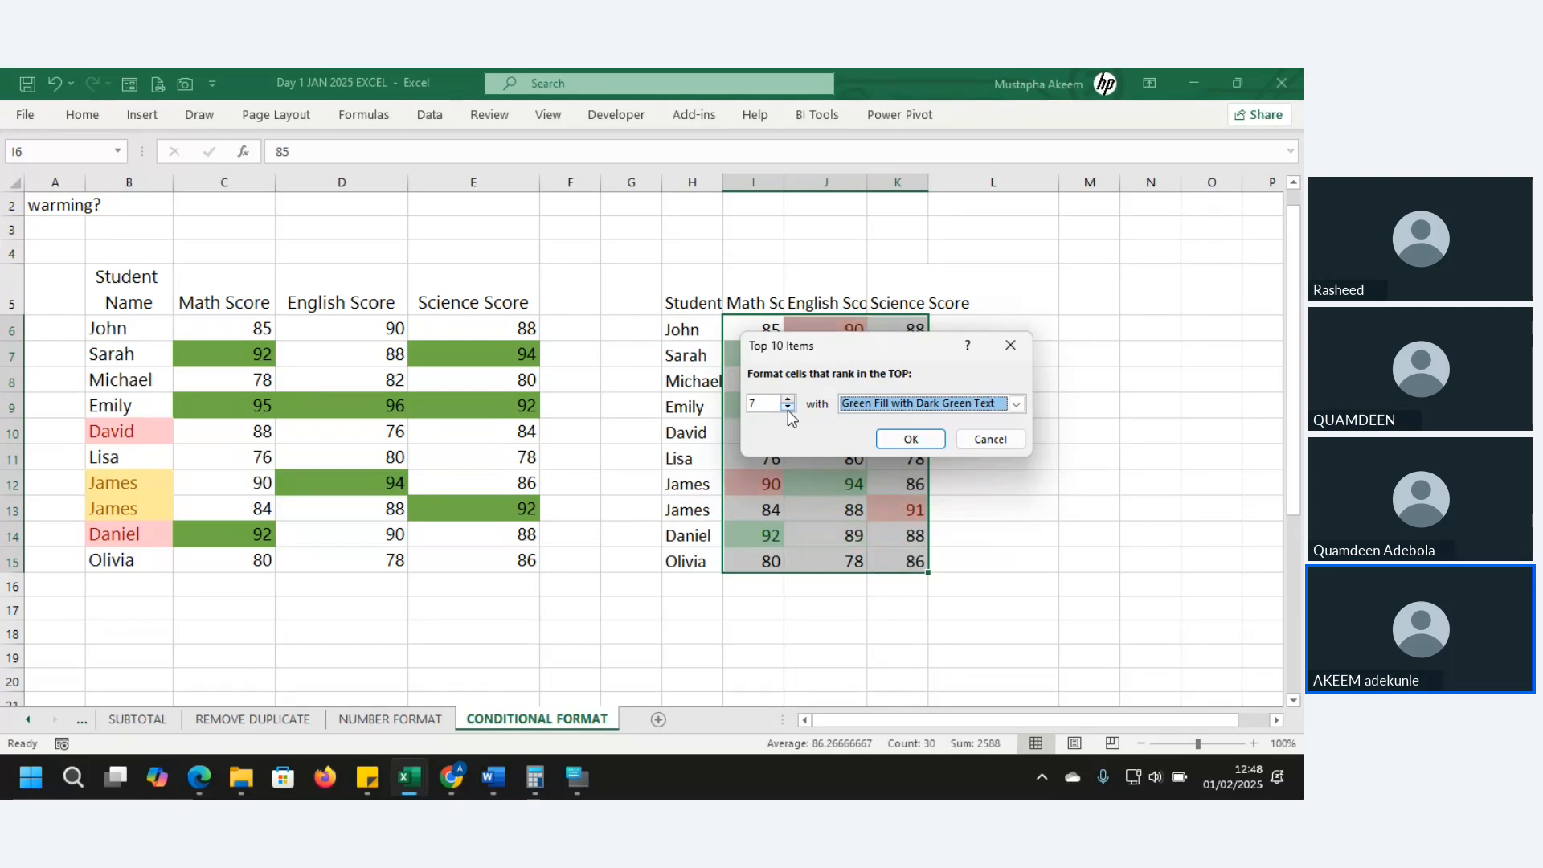
pyautogui.click(788, 410)
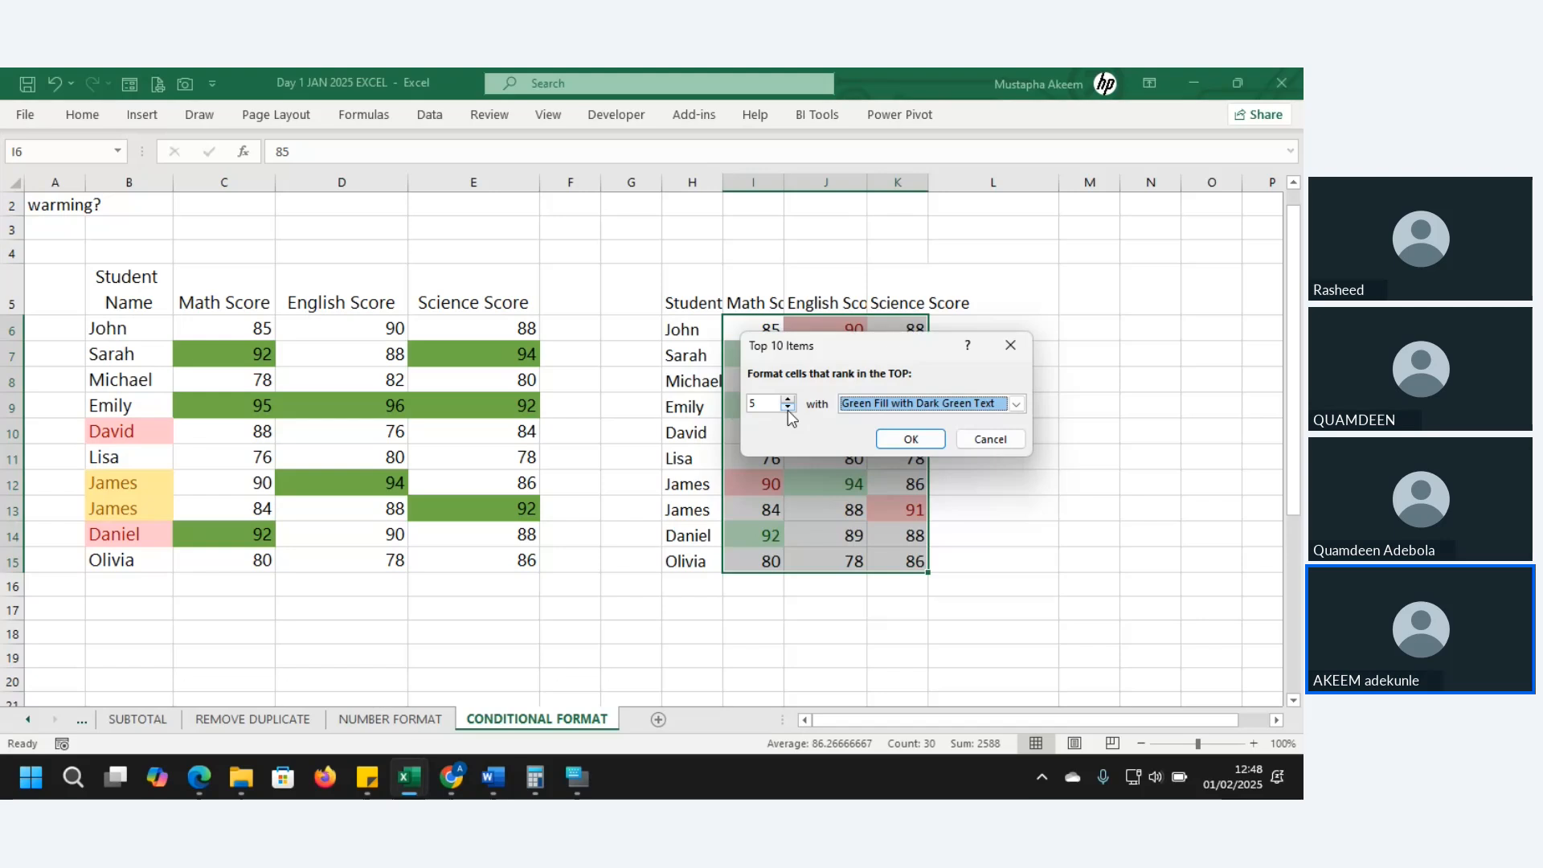
pyautogui.click(910, 441)
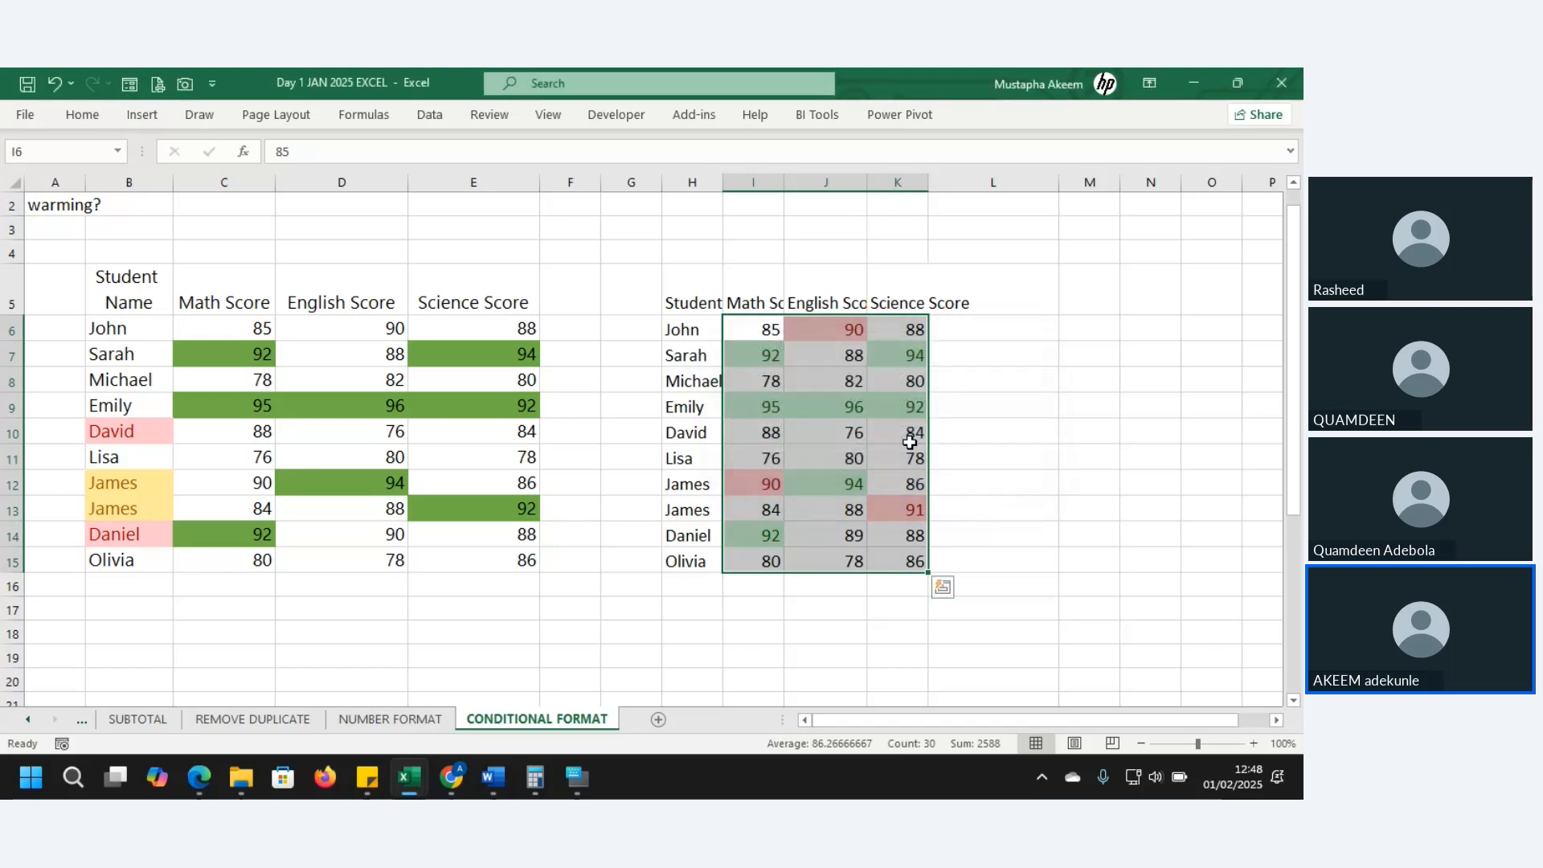
# - Review the green and red highlighted scores, including 92 in K9 and 96 in J9
pyautogui.click(881, 427)
pyautogui.click(756, 351)
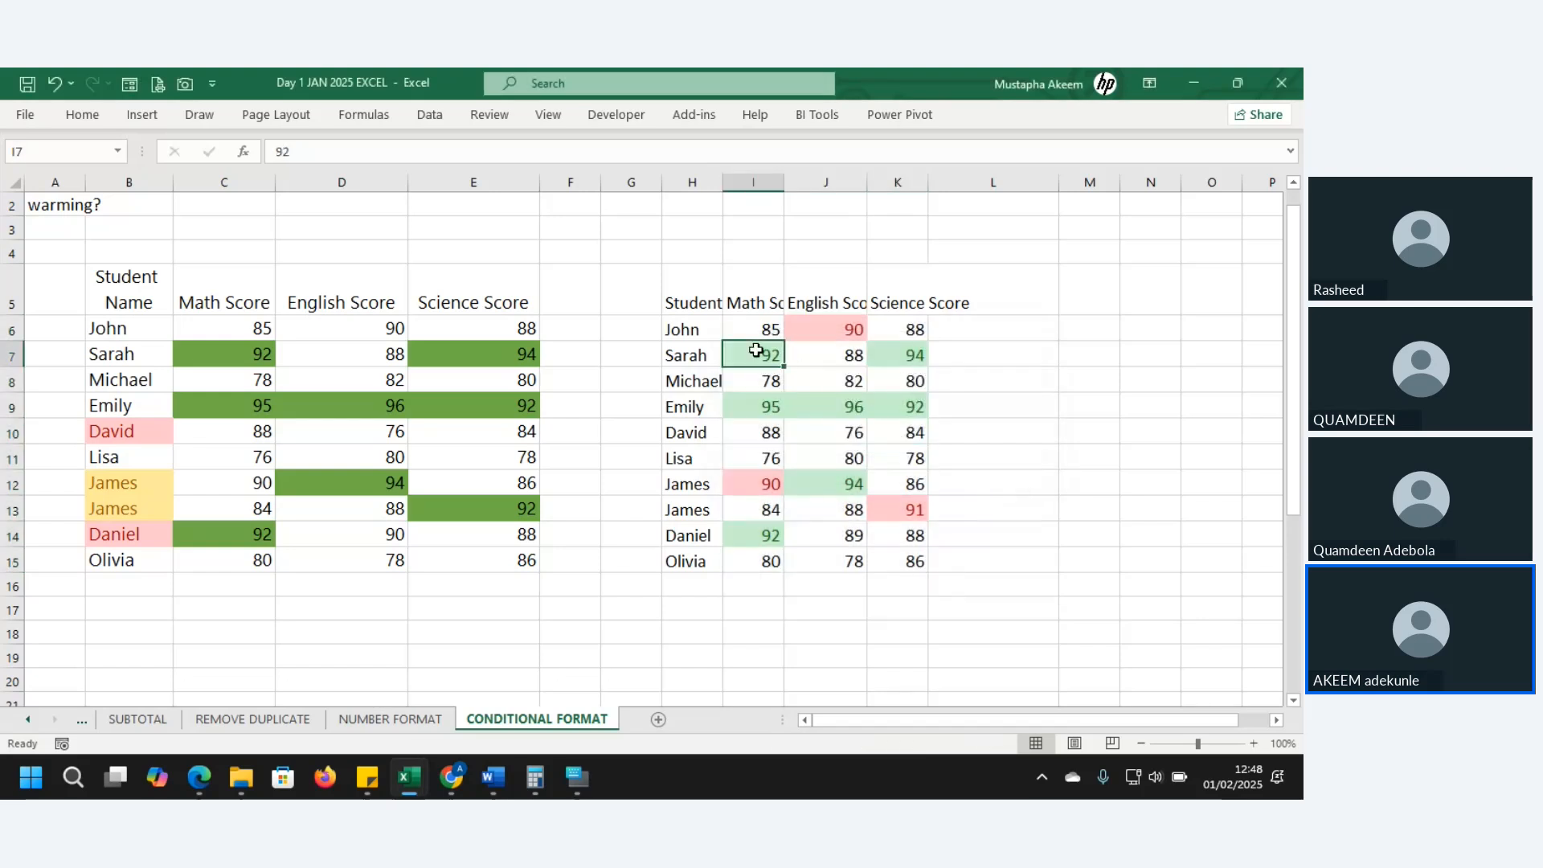
pyautogui.click(897, 364)
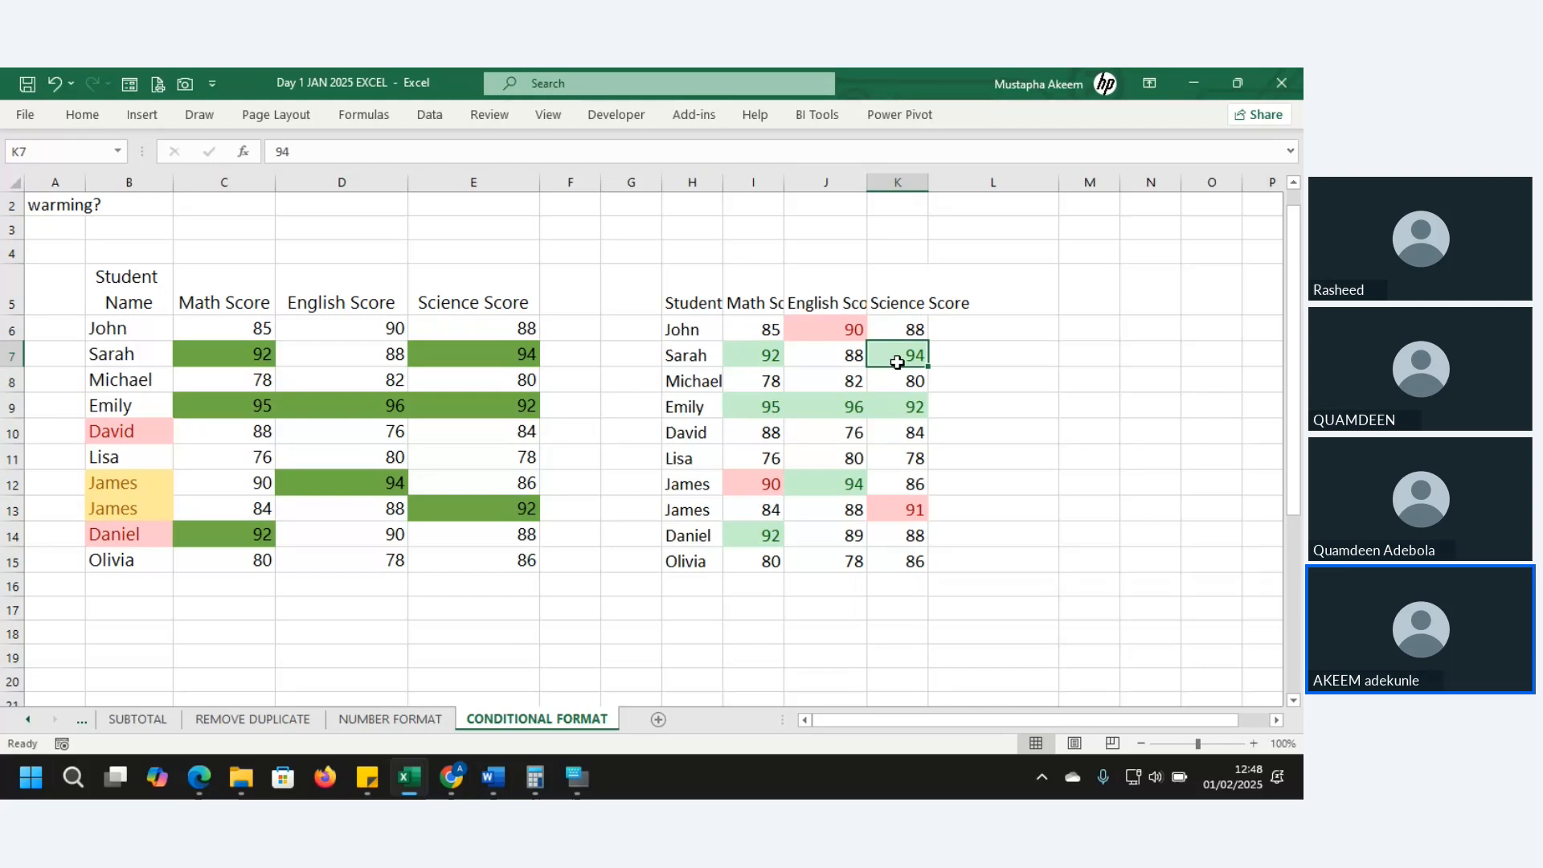
pyautogui.click(902, 404)
pyautogui.click(811, 406)
pyautogui.moveTo(810, 406); pyautogui.dragTo(734, 406)
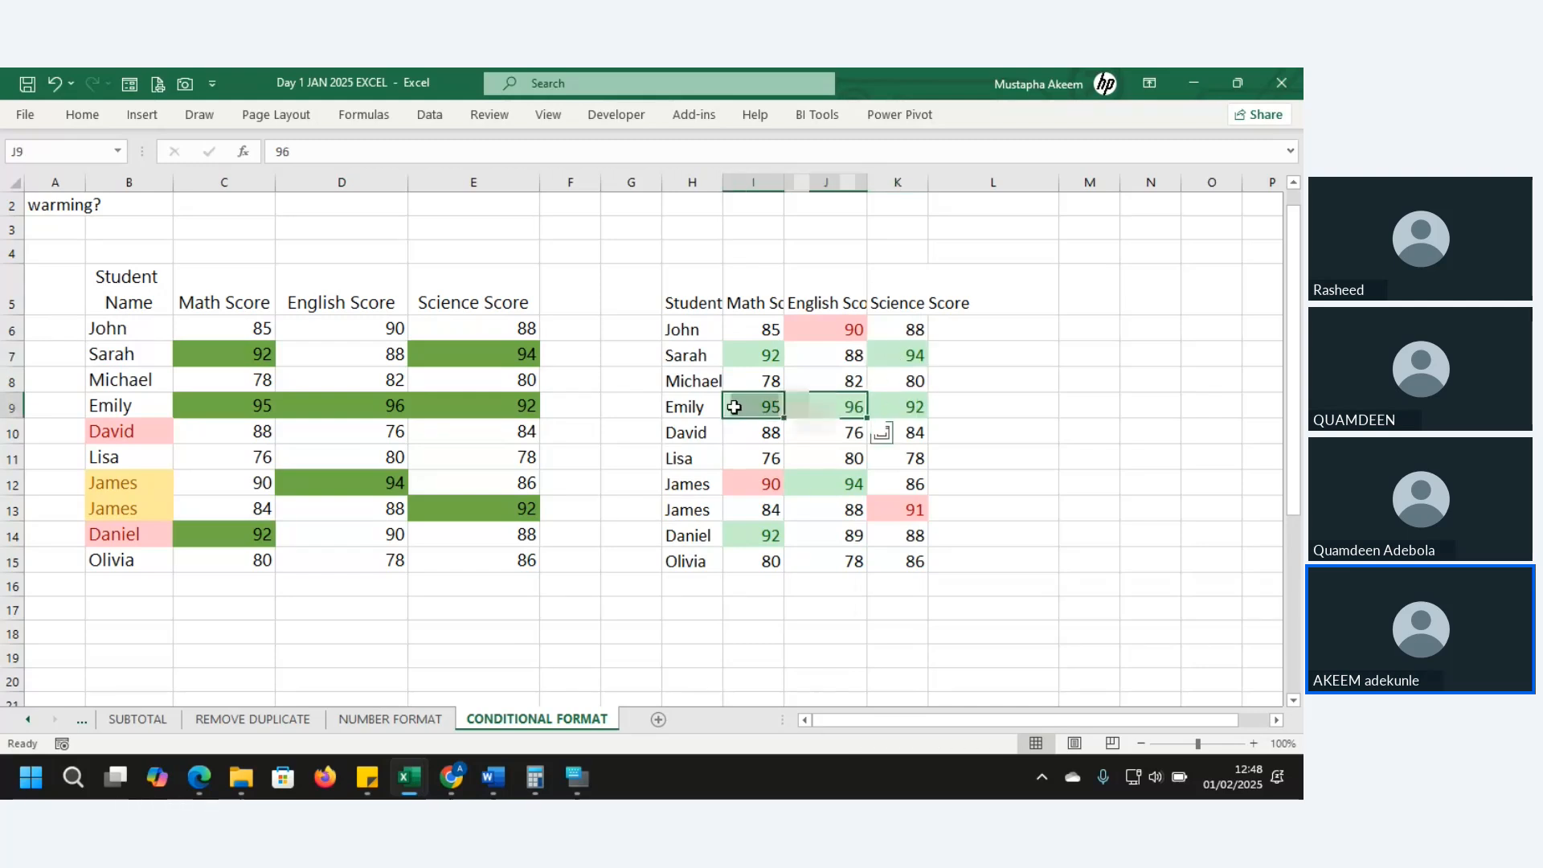
pyautogui.click(734, 406)
pyautogui.click(834, 489)
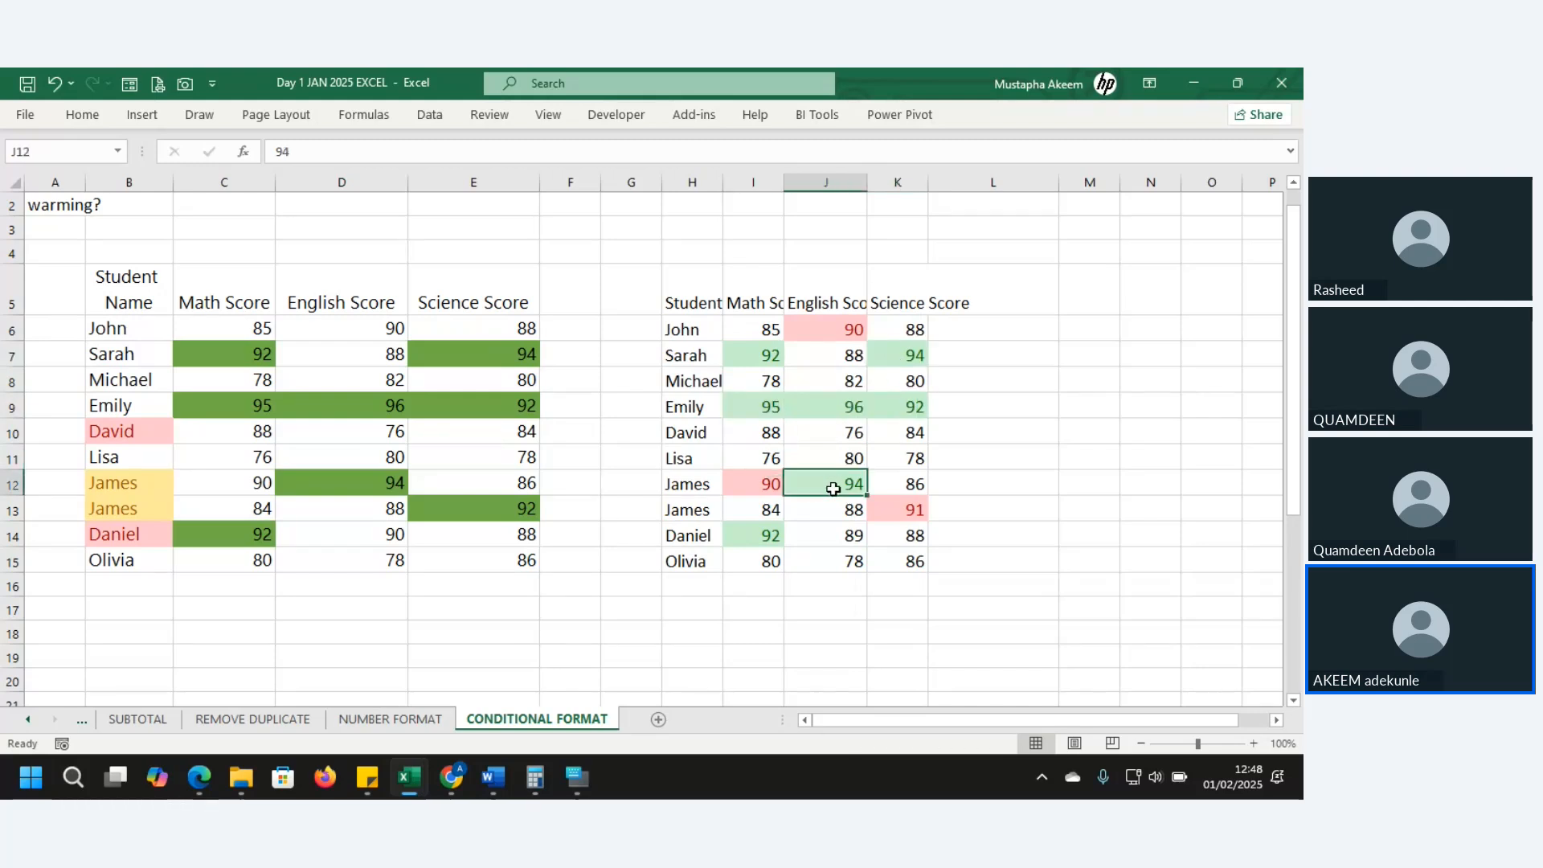
# - Change K9's Science score from 92 to 91 and reselect the score range I6:K16
pyautogui.click(911, 407)
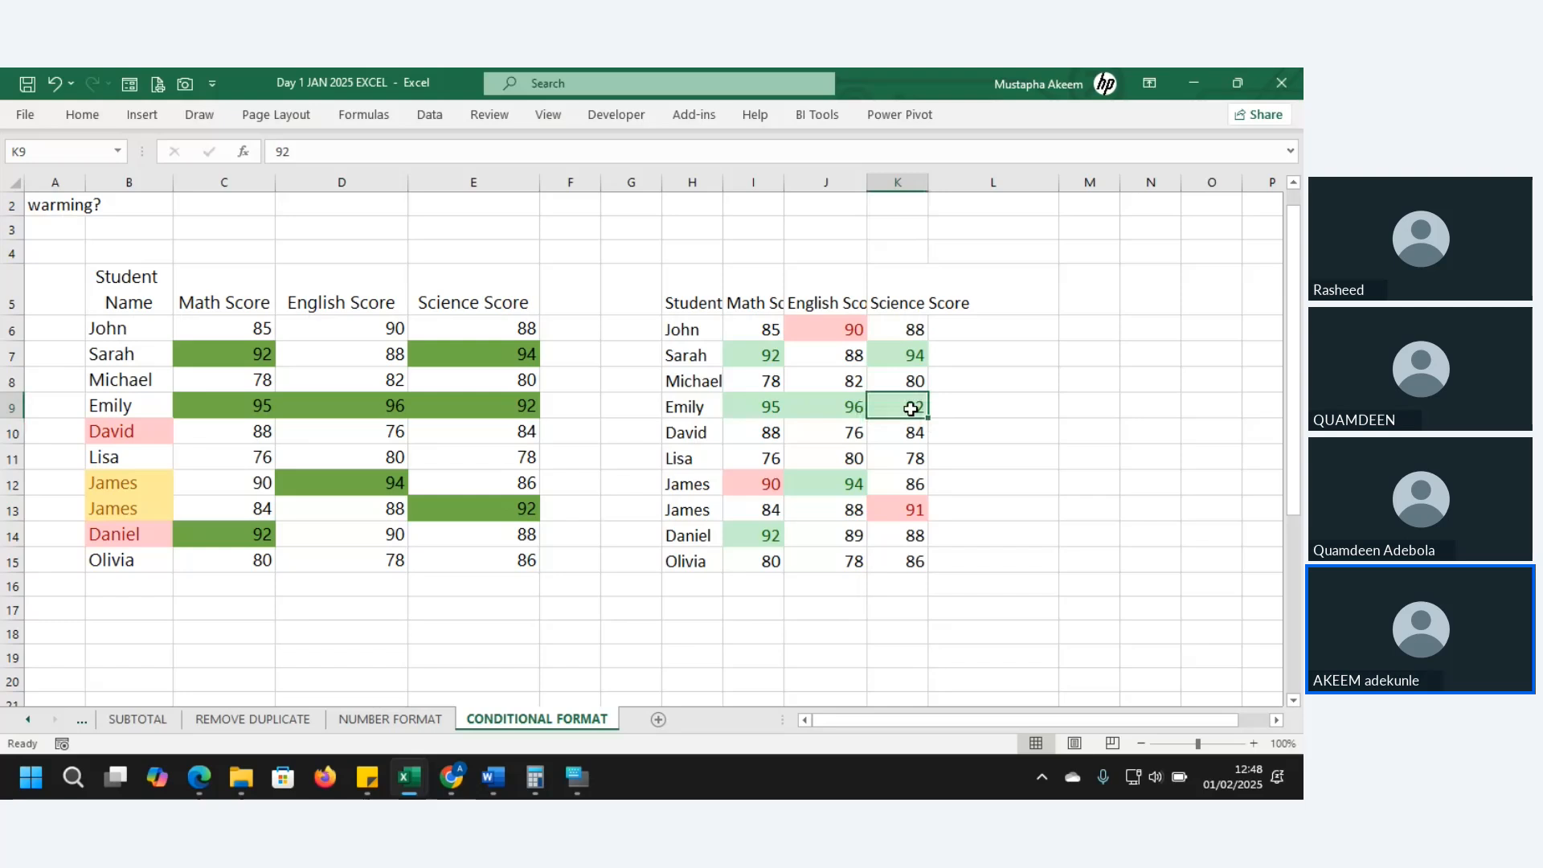
pyautogui.write('91')
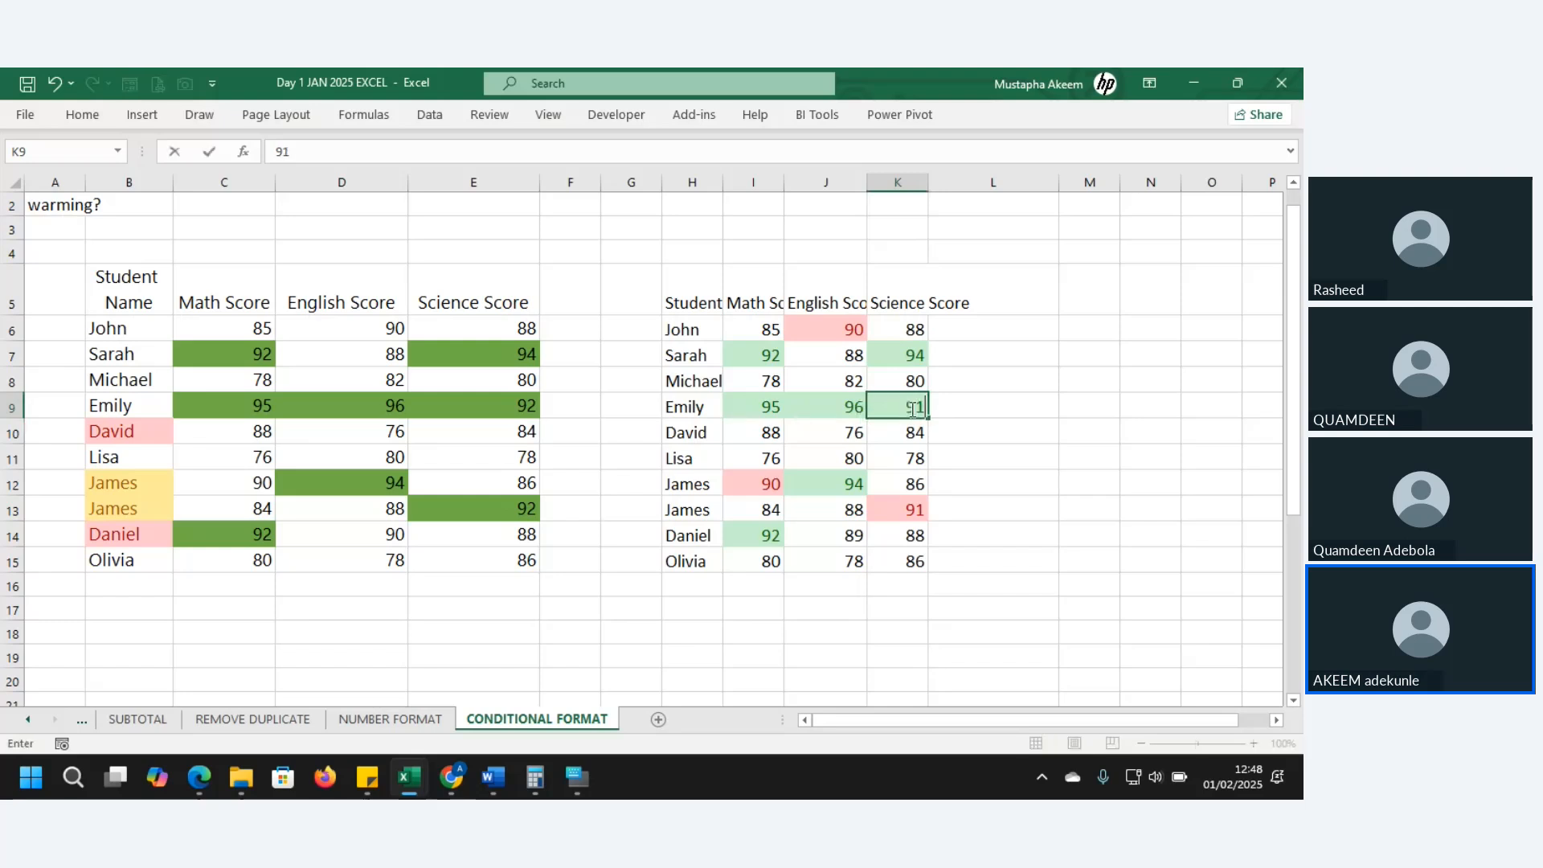
pyautogui.press('Return')
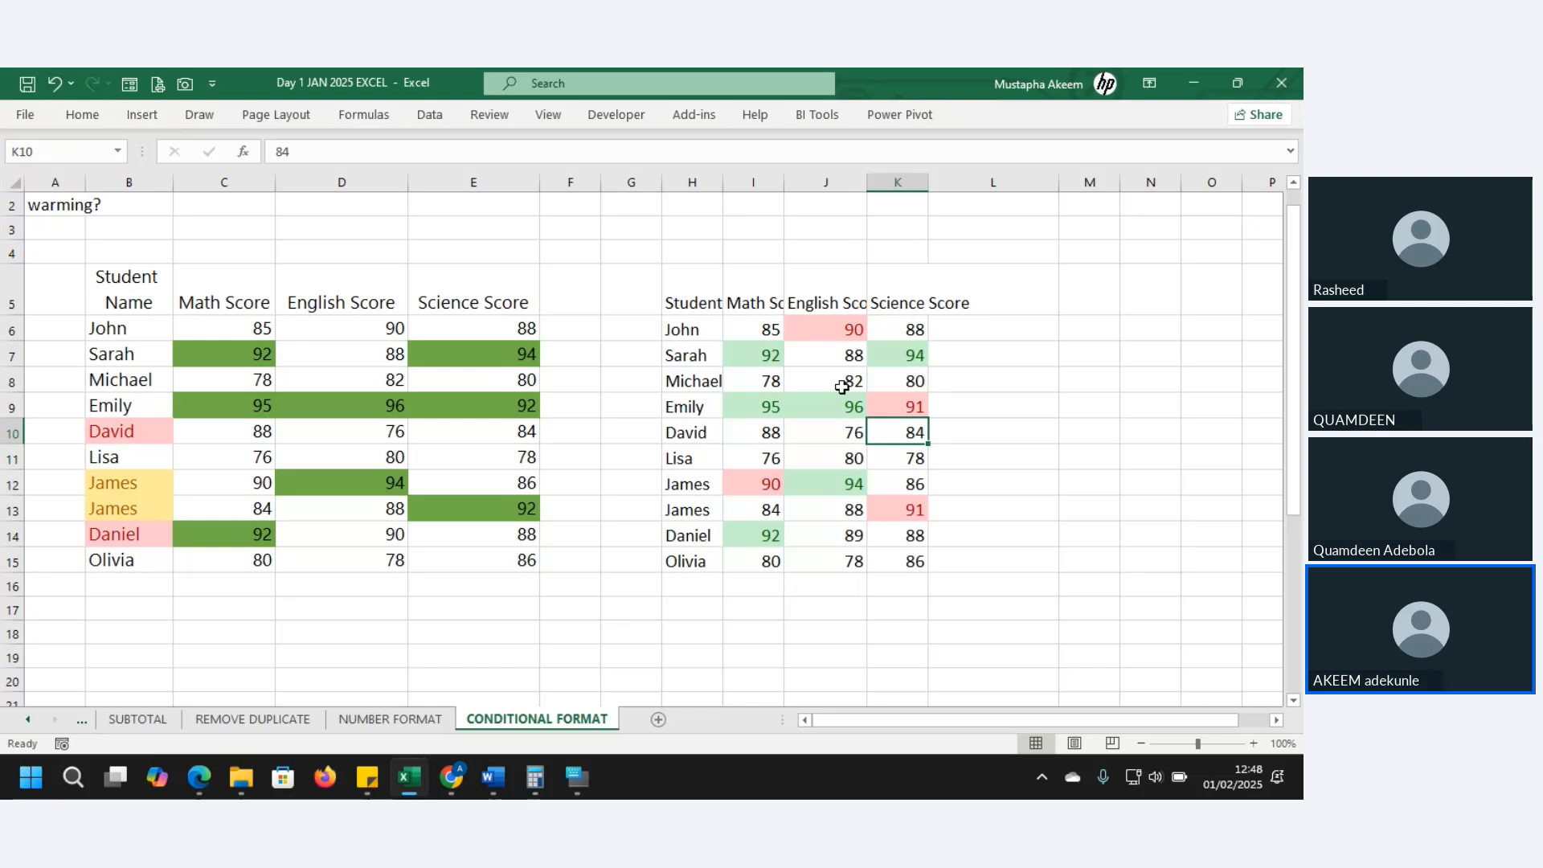
pyautogui.click(801, 398)
pyautogui.moveTo(731, 324); pyautogui.dragTo(891, 573)
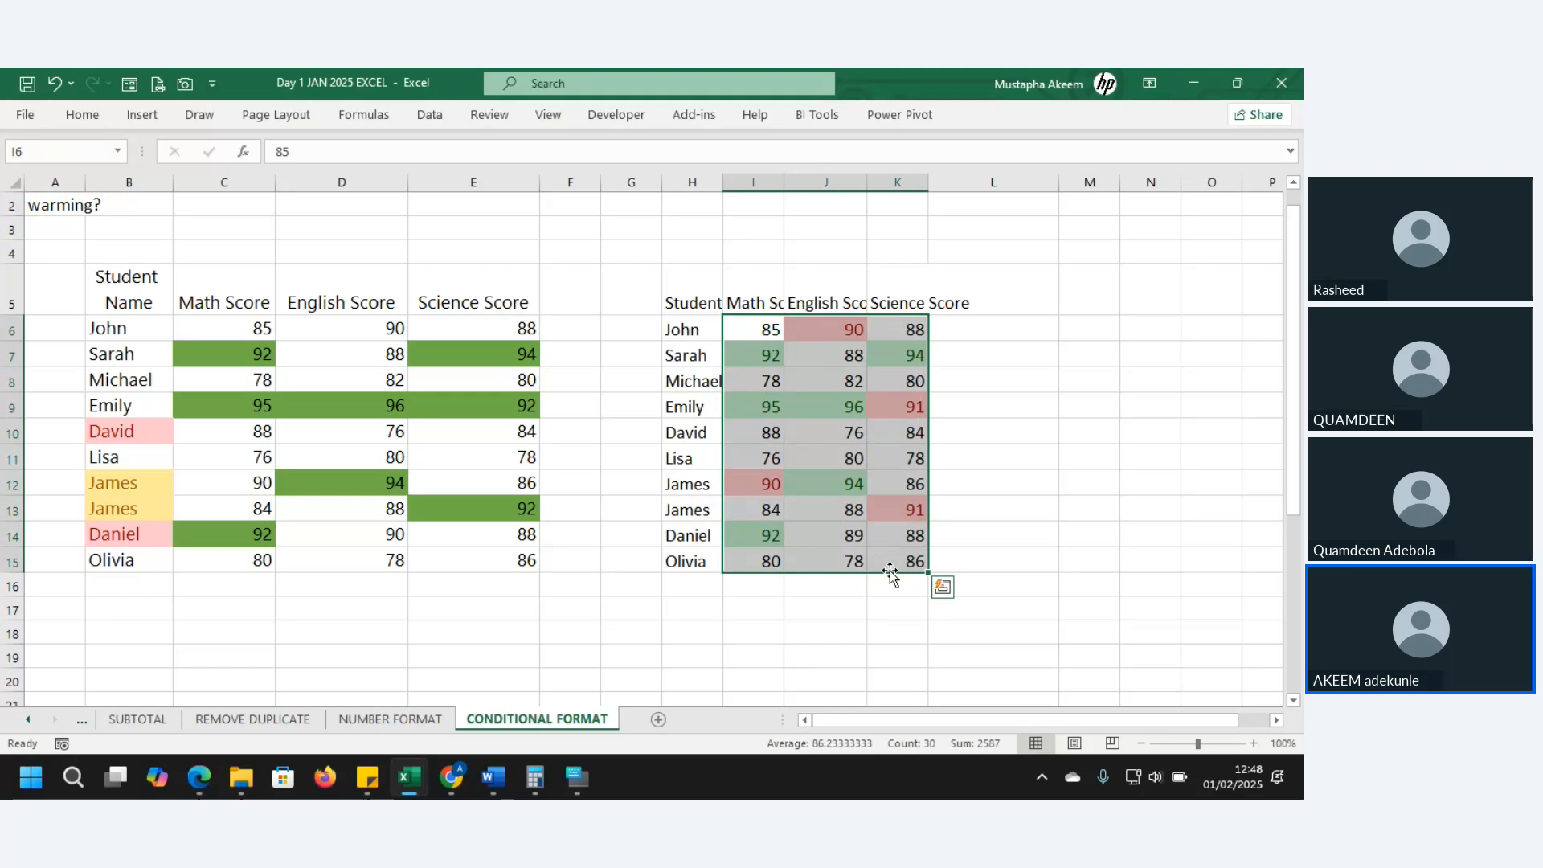
# - Clear all conditional formatting rules from the selected copied scores I6:K15
pyautogui.click(80, 114)
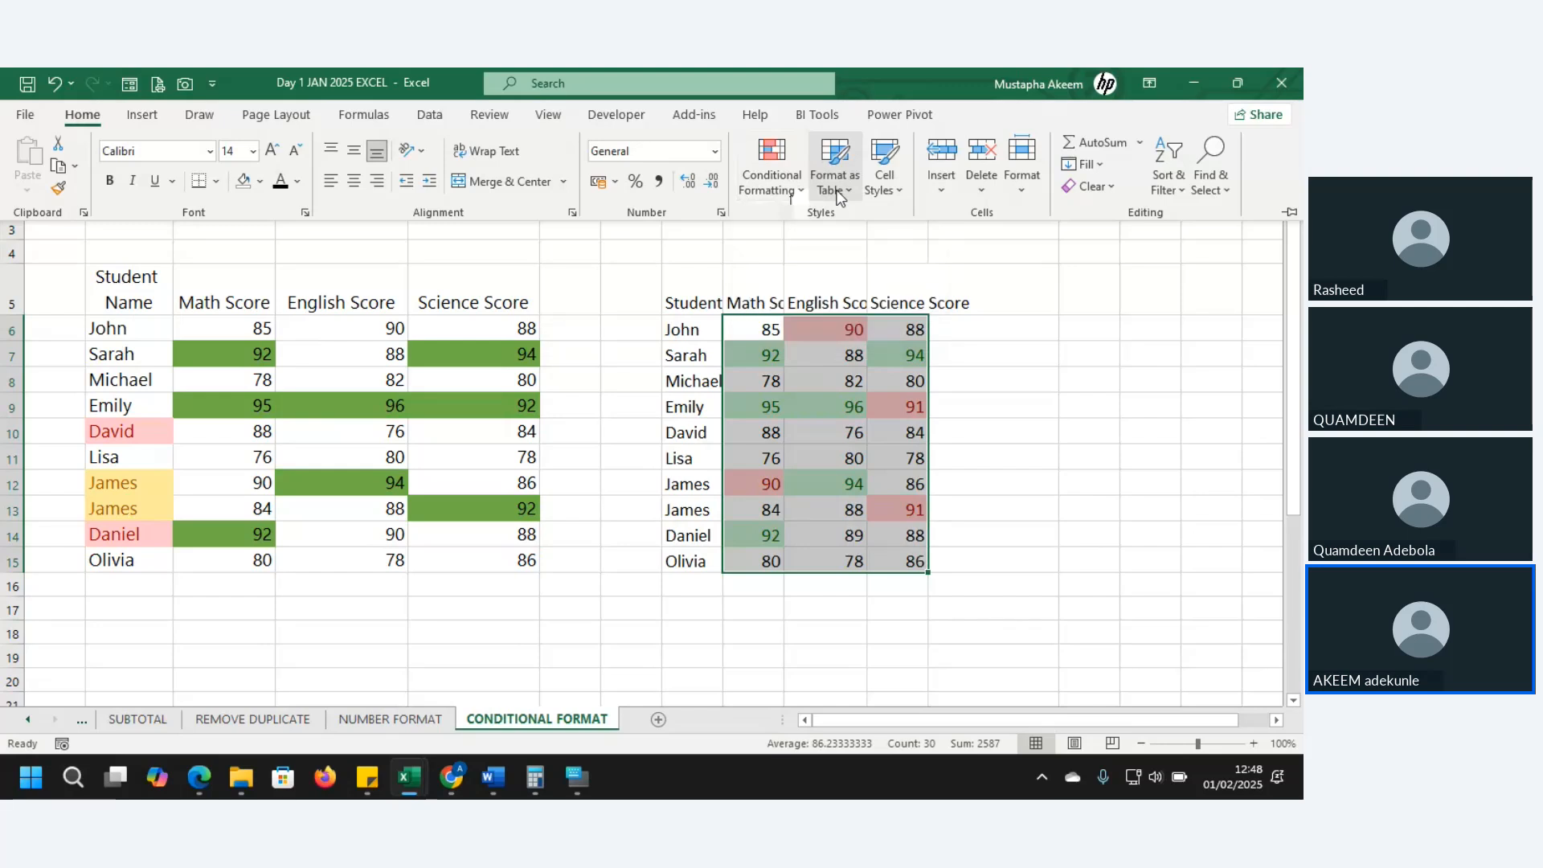
pyautogui.click(765, 319)
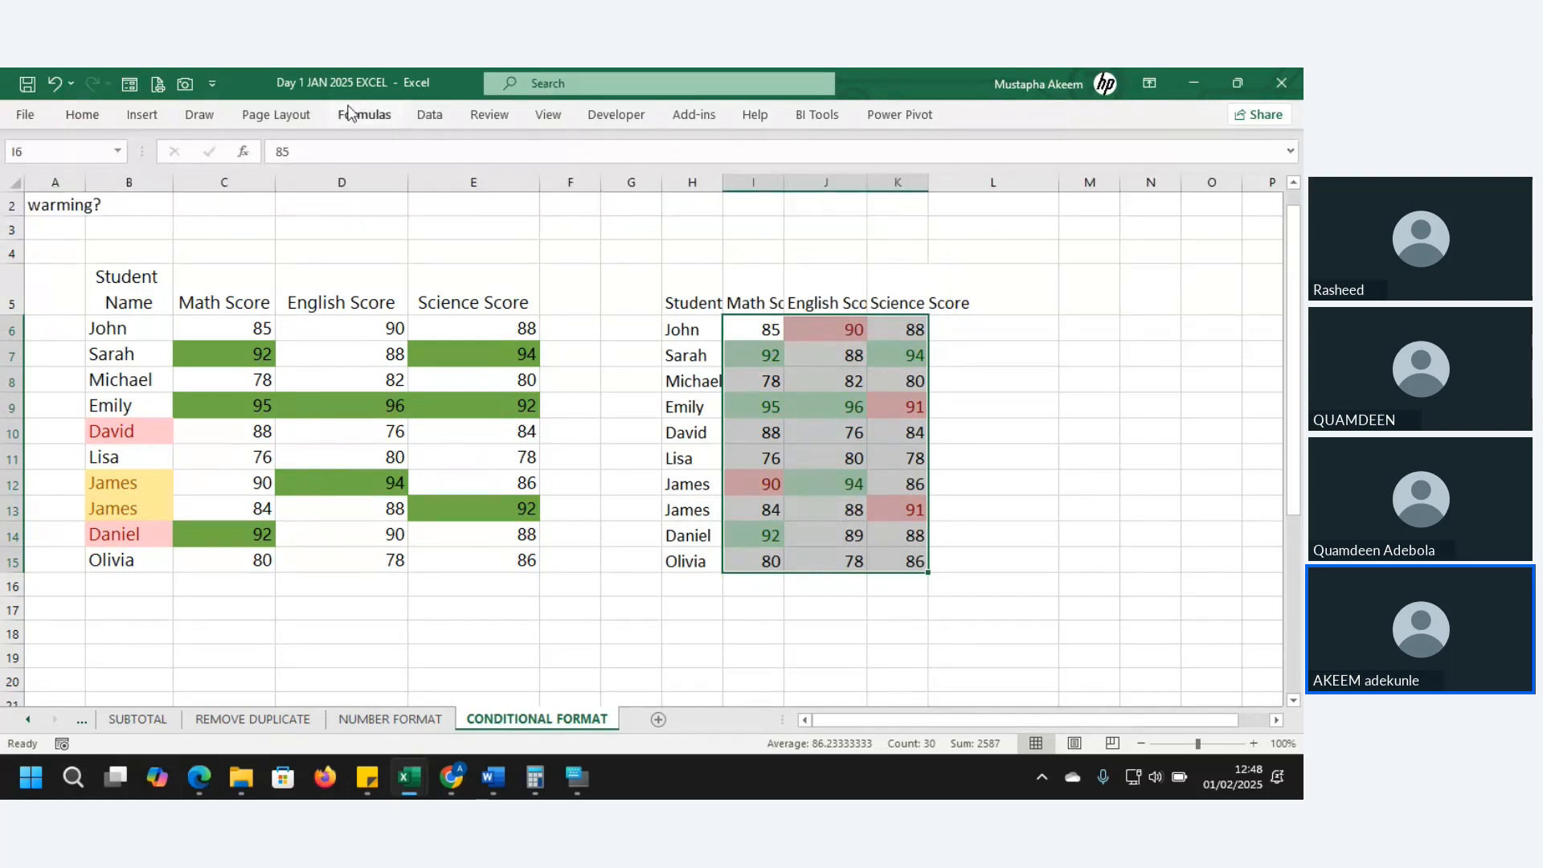
pyautogui.click(80, 114)
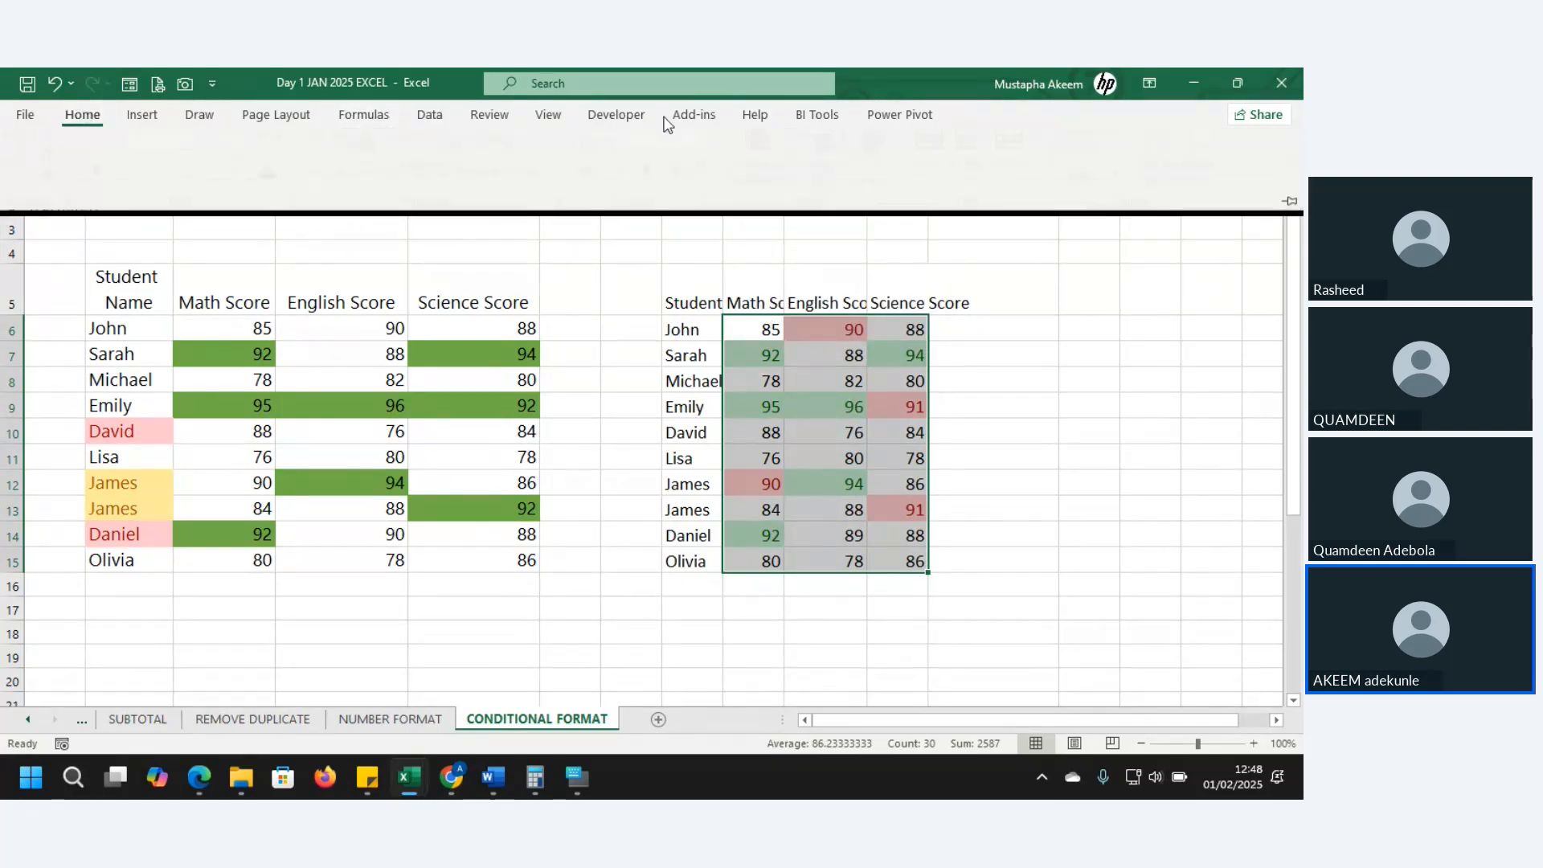
pyautogui.click(803, 199)
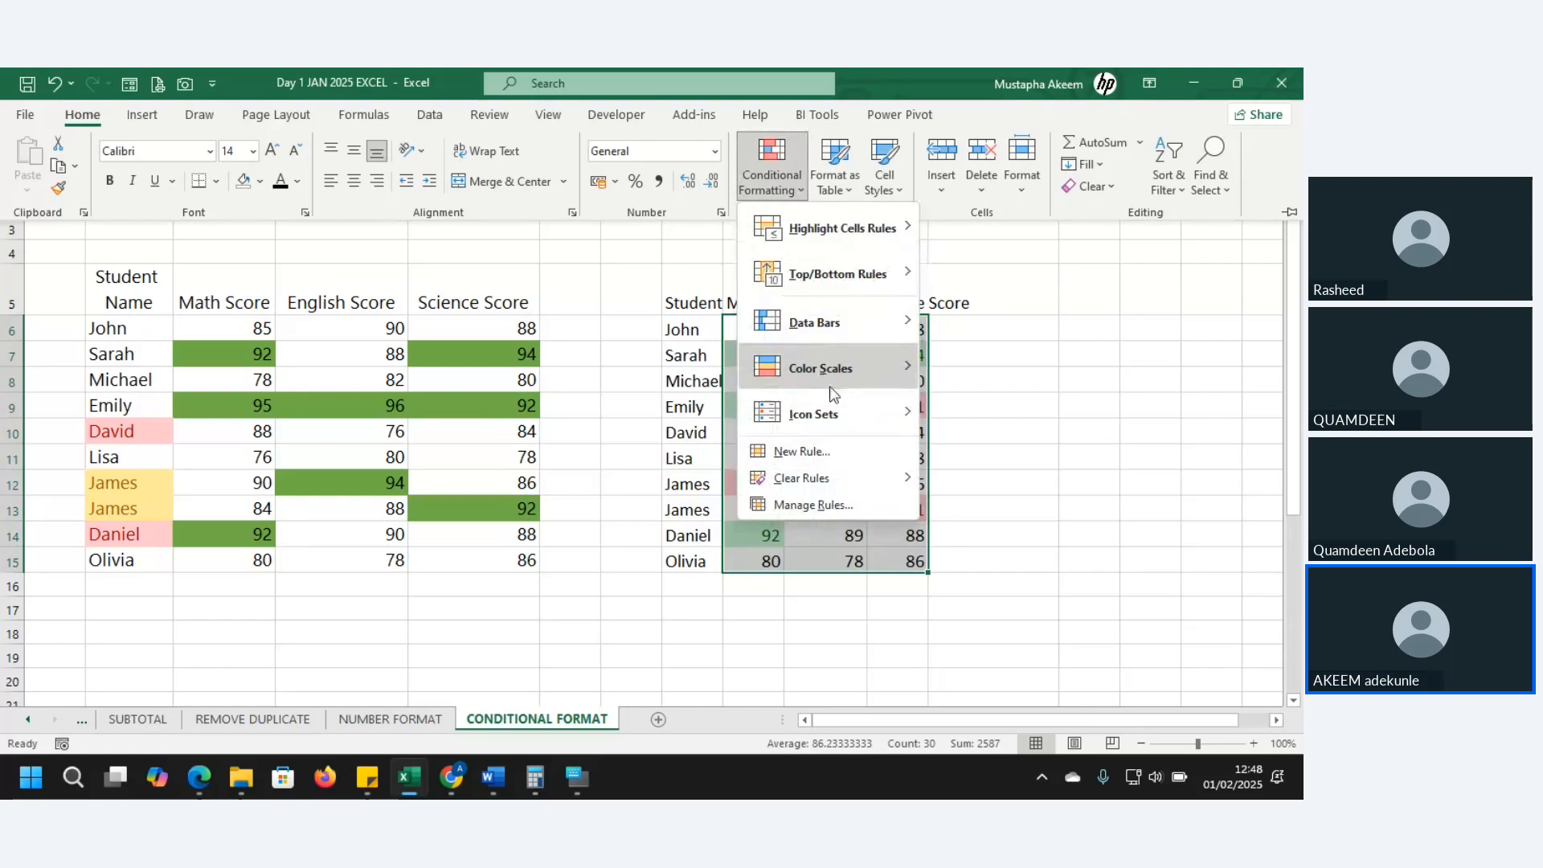
pyautogui.moveTo(810, 482)
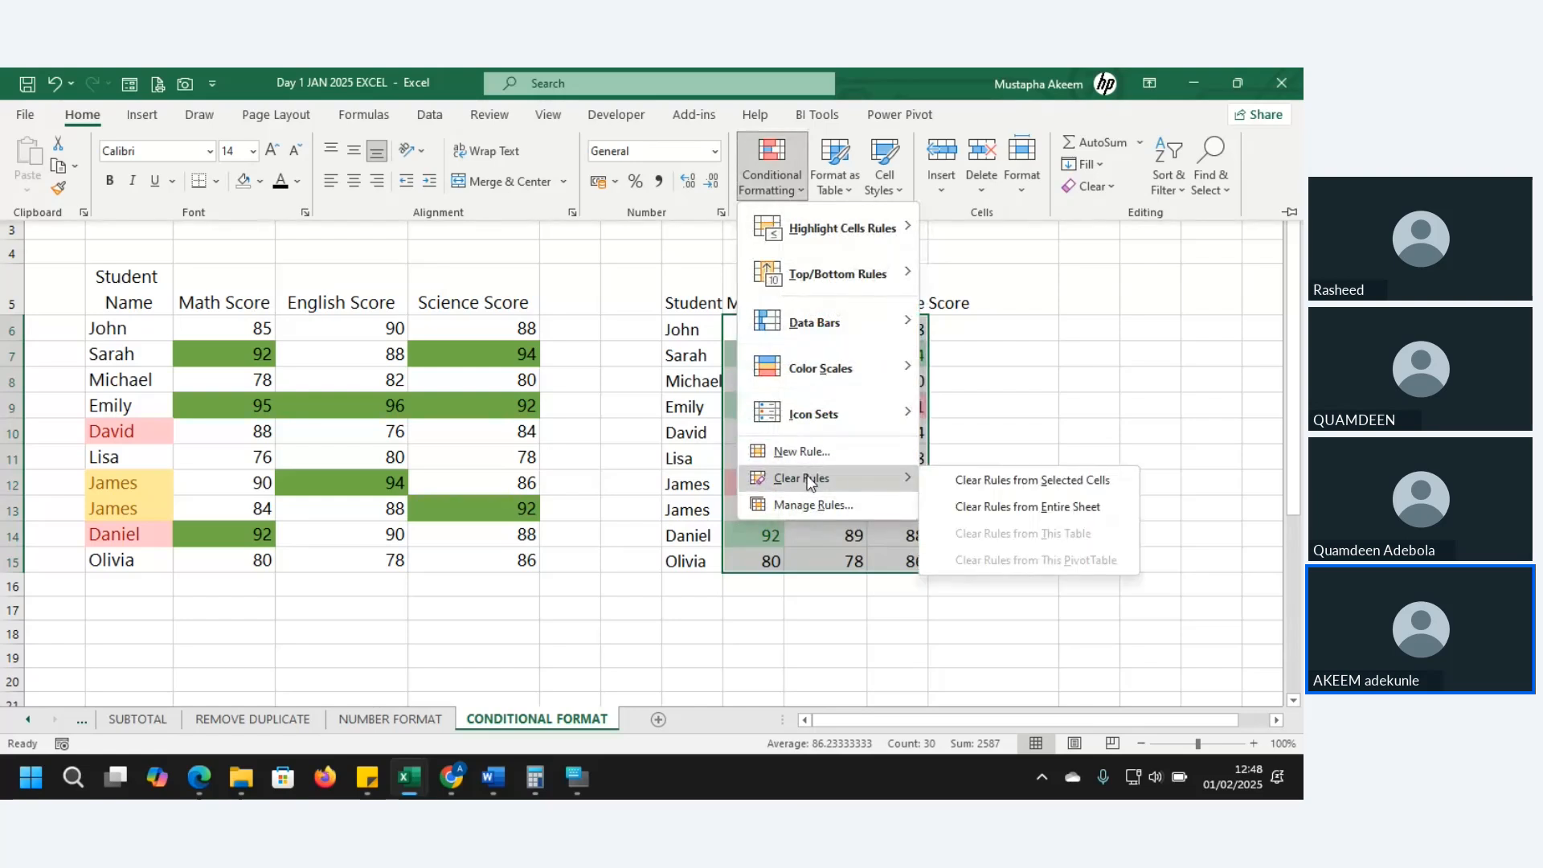
pyautogui.click(1057, 479)
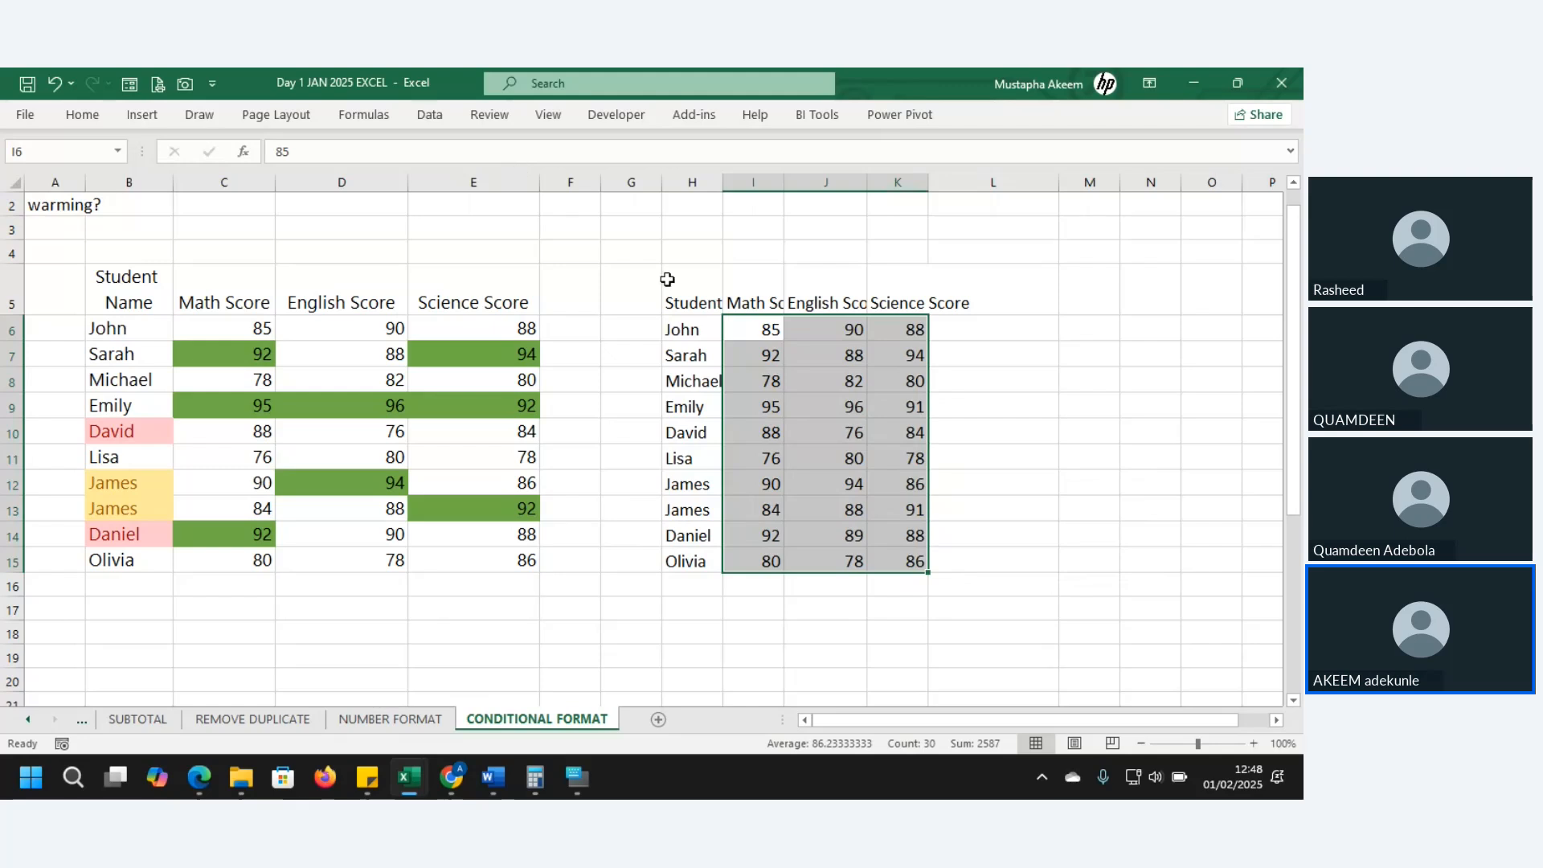
pyautogui.click(755, 320)
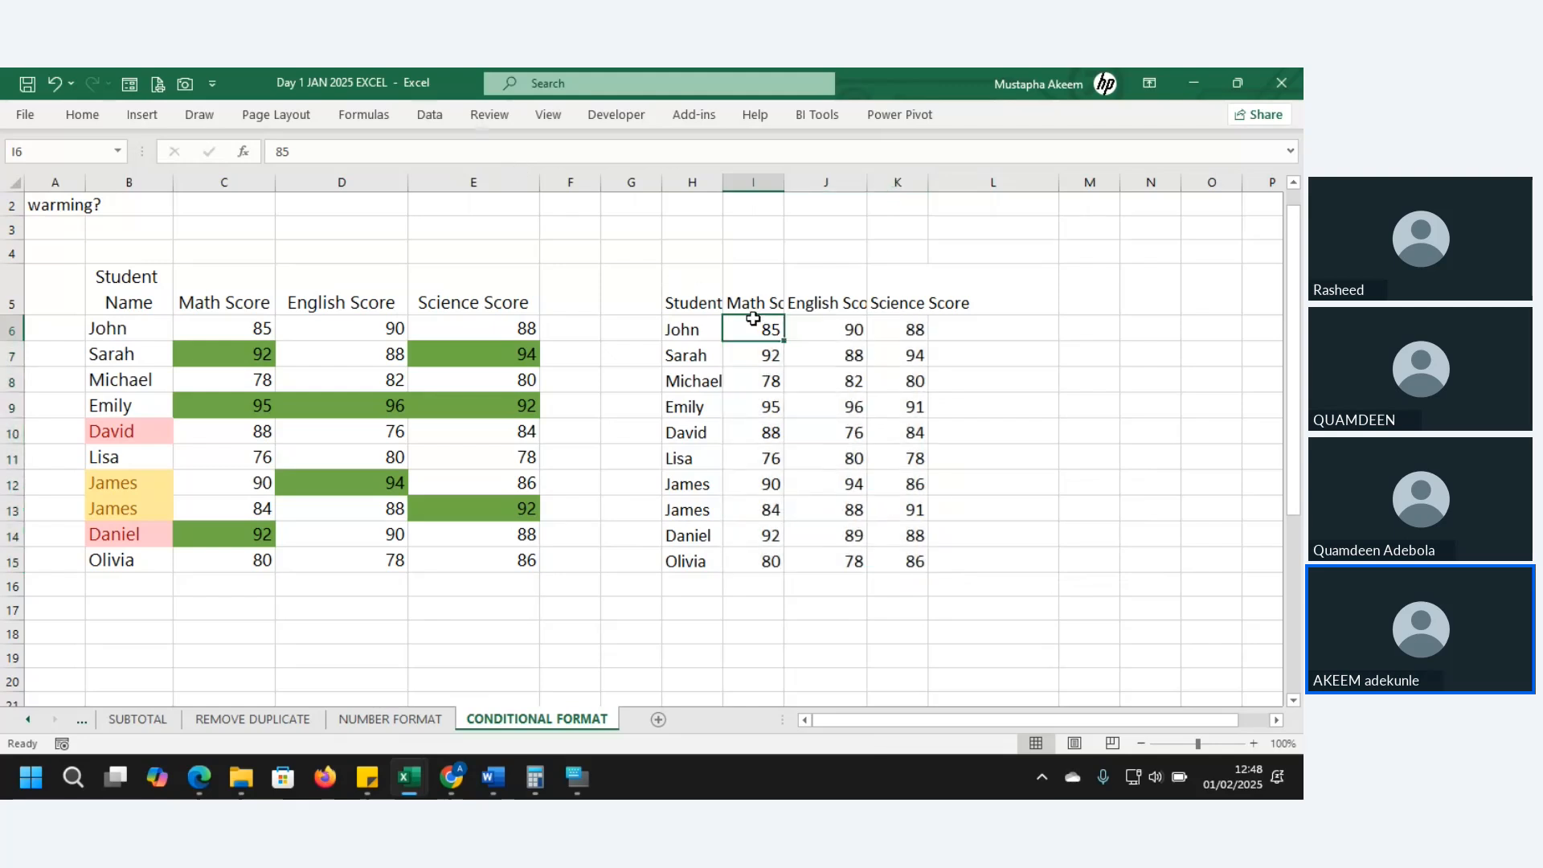
# - Apply a Bottom 10% rule with light red fill to Math scores I6:I15, flagging 76 in I11
pyautogui.moveTo(753, 319); pyautogui.dragTo(763, 563)
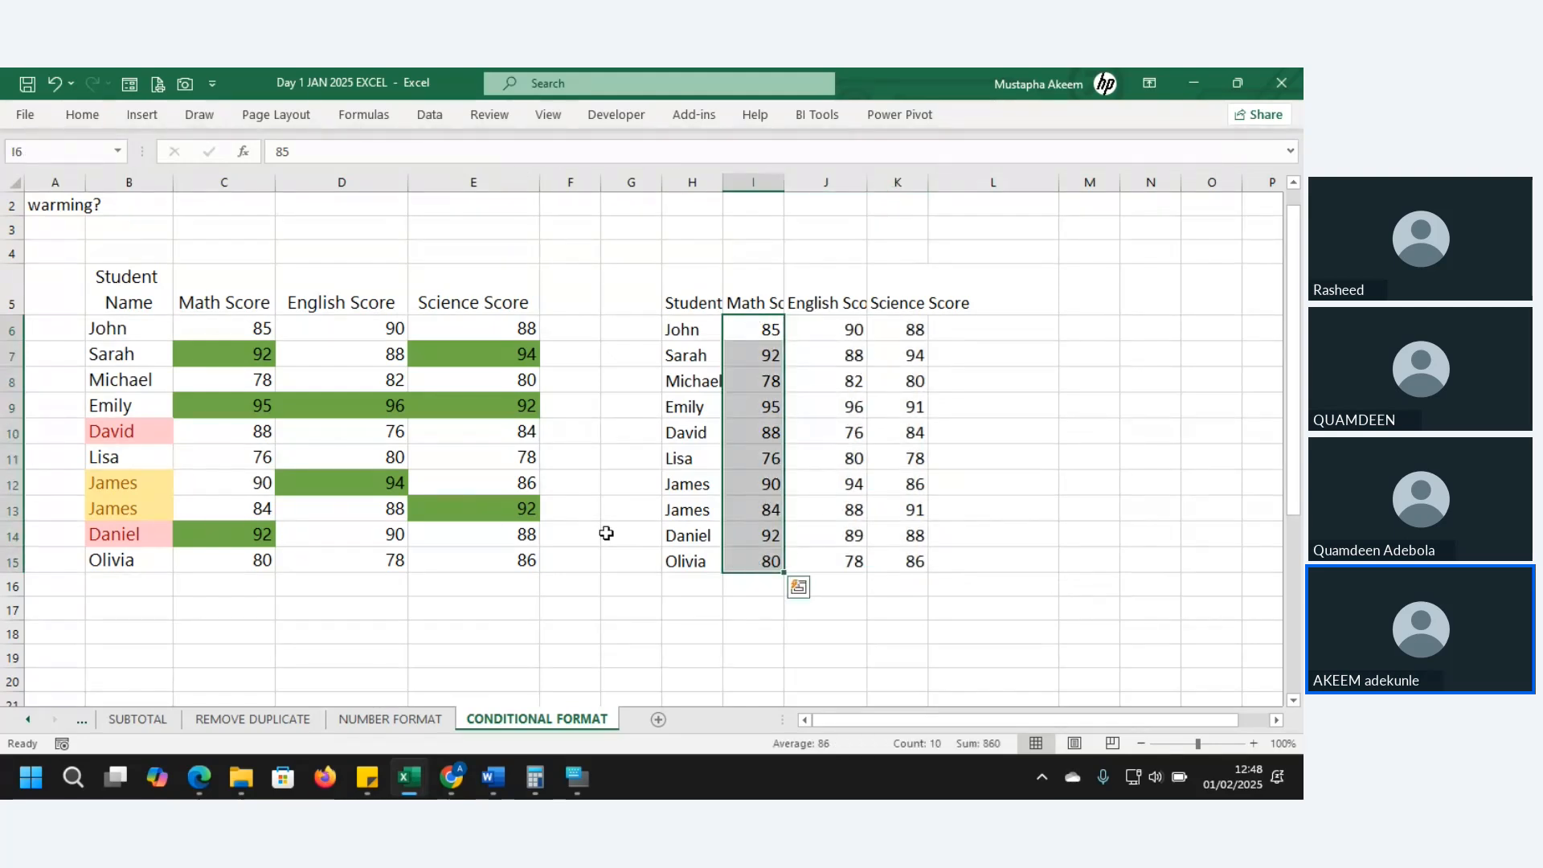
pyautogui.click(80, 114)
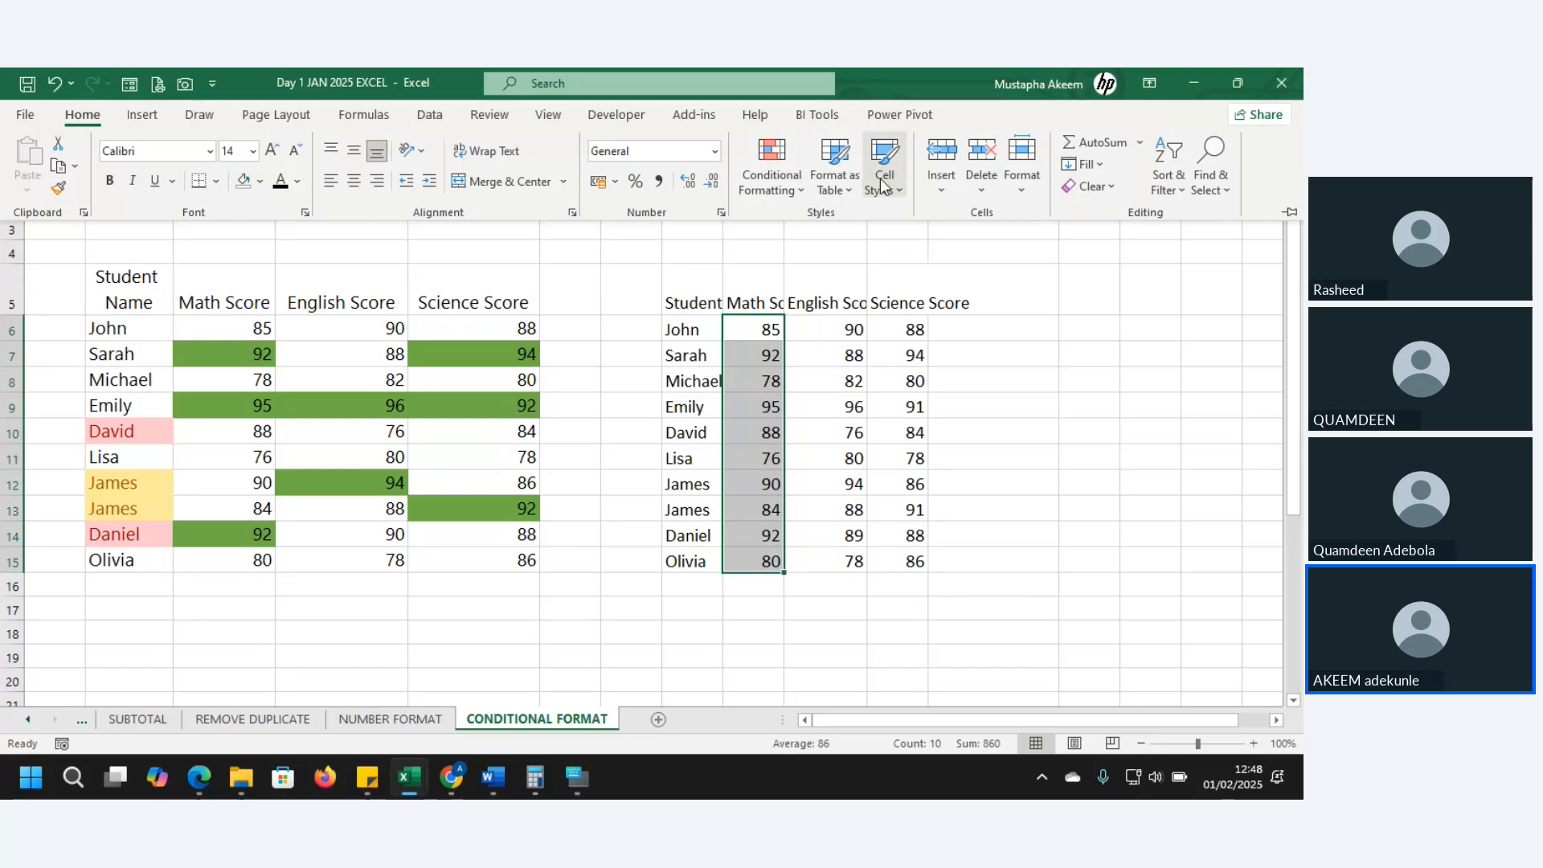
pyautogui.click(805, 190)
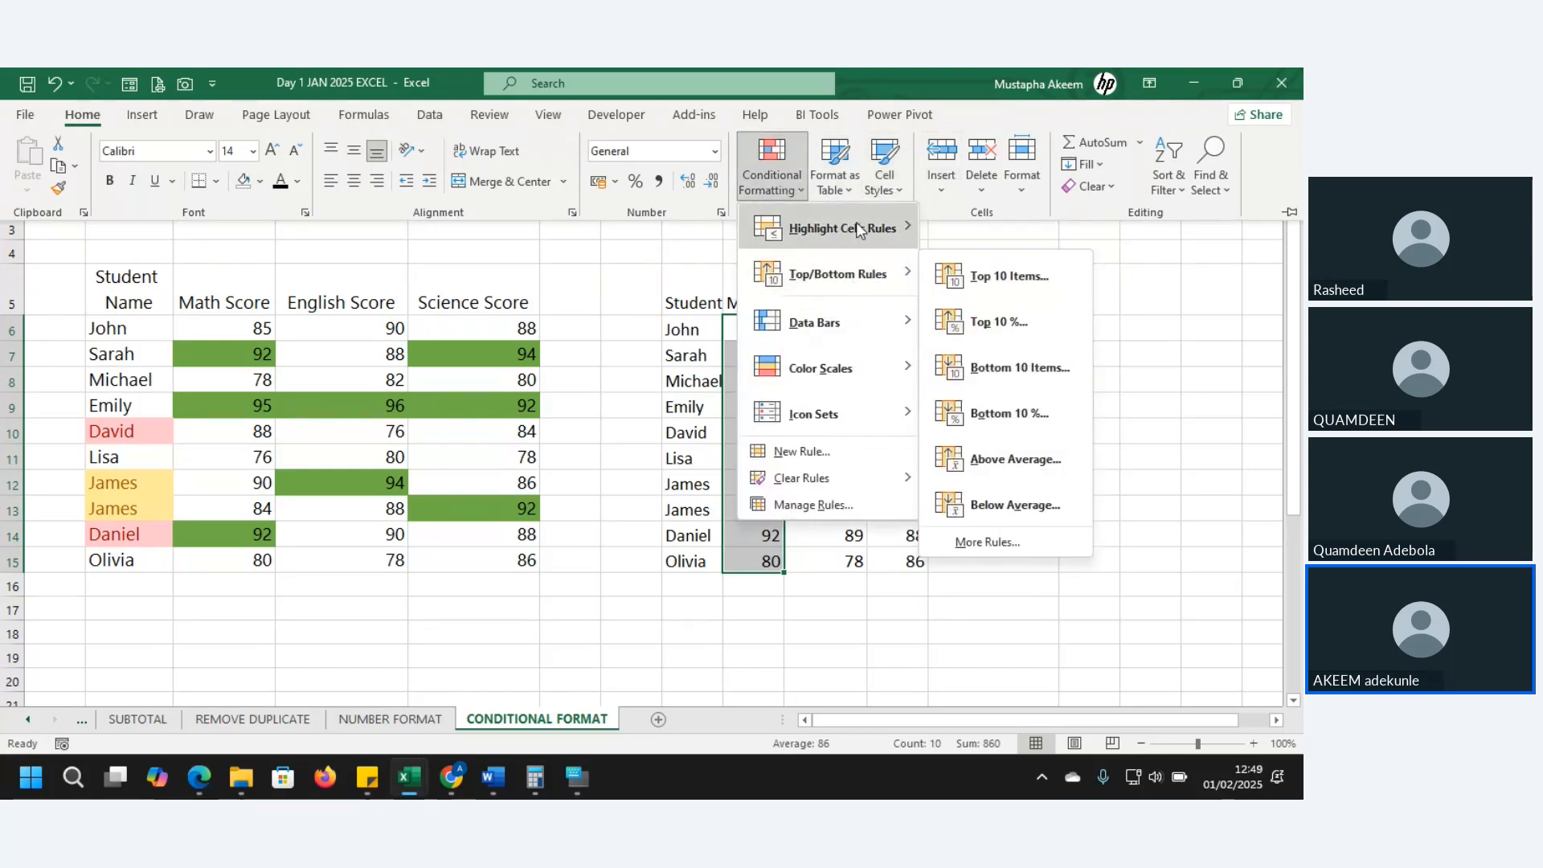
pyautogui.moveTo(845, 282)
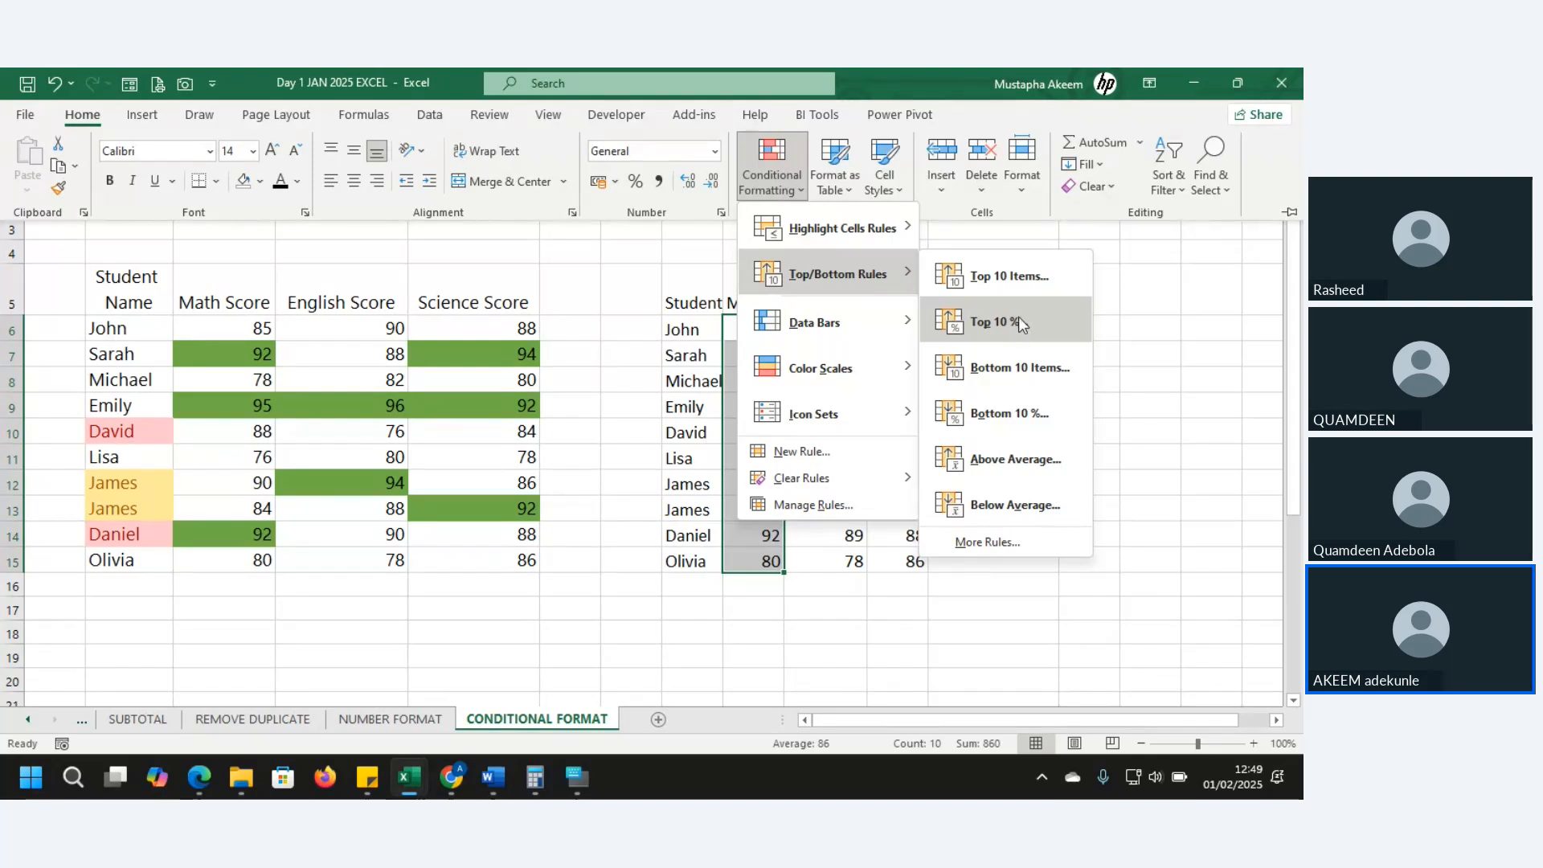
pyautogui.click(1013, 413)
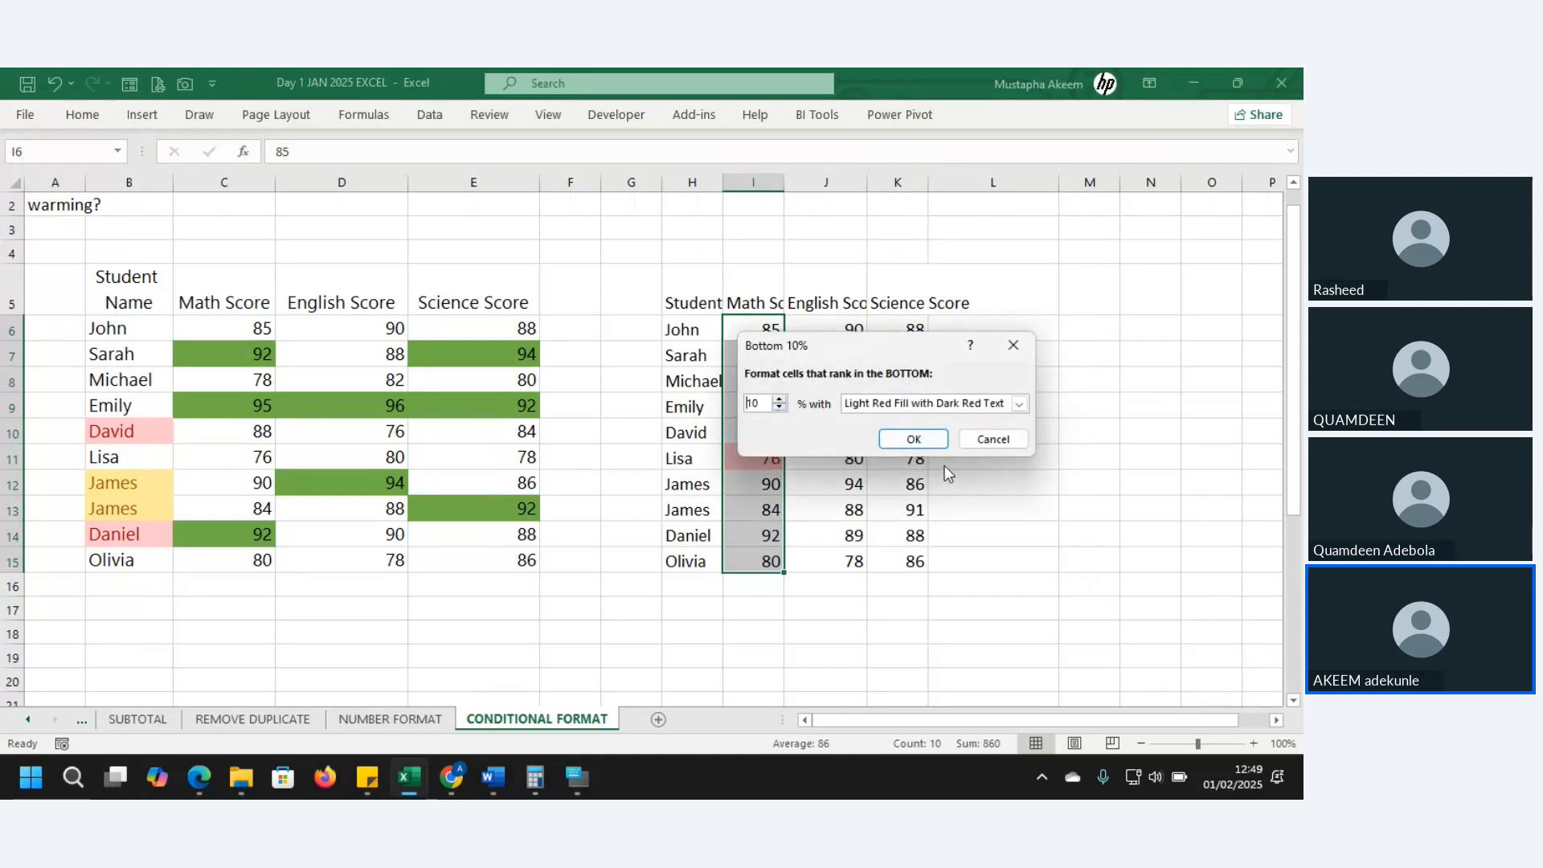
pyautogui.click(918, 441)
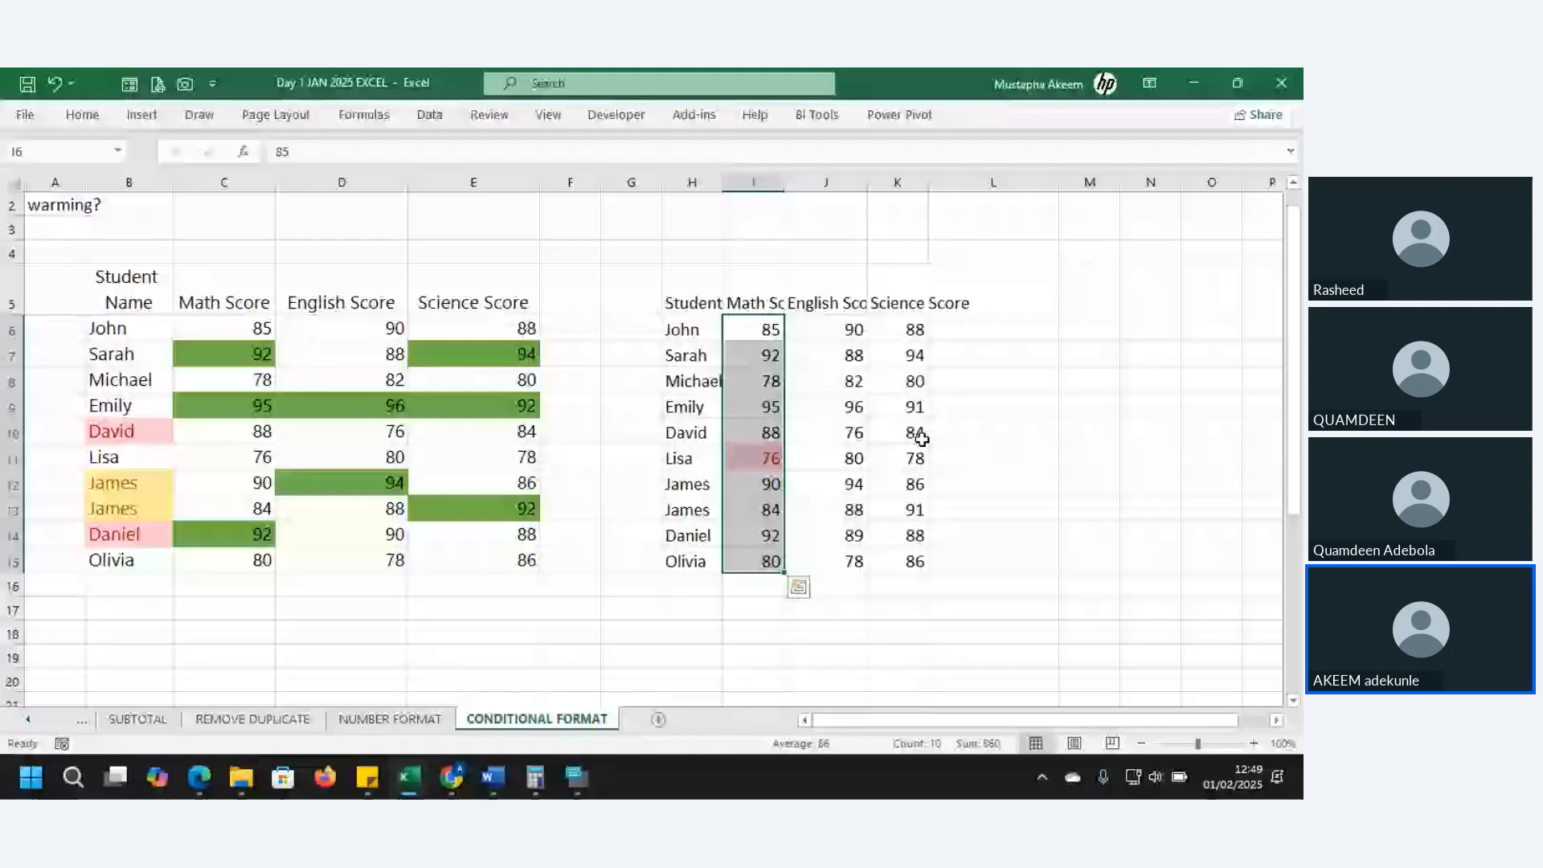
pyautogui.click(764, 458)
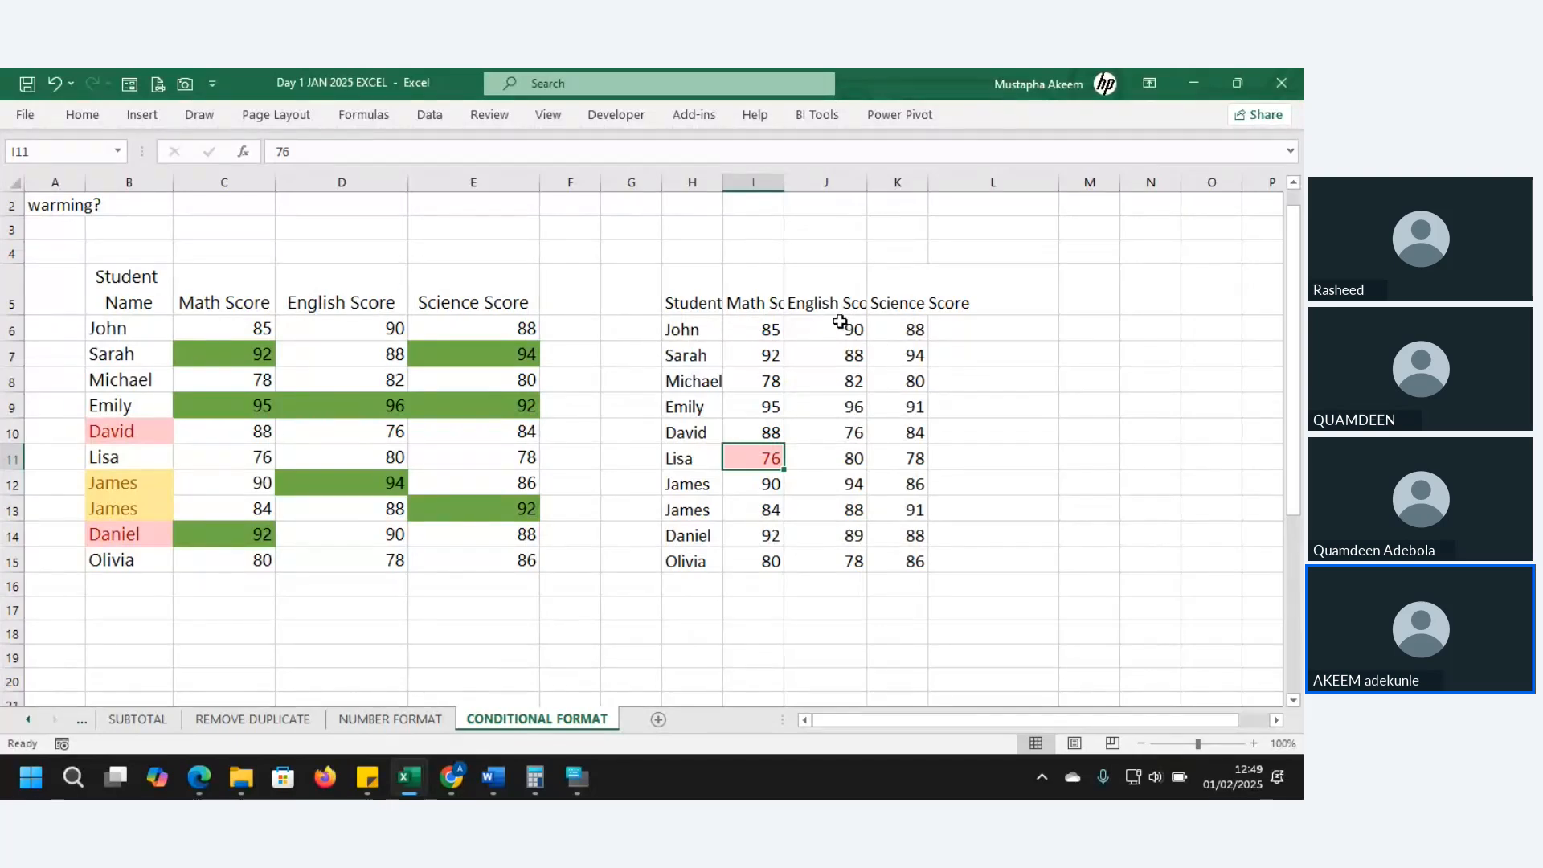
# - Give English scores J6:J15 blue gradient data bars and widen column J
pyautogui.moveTo(846, 325); pyautogui.dragTo(852, 551)
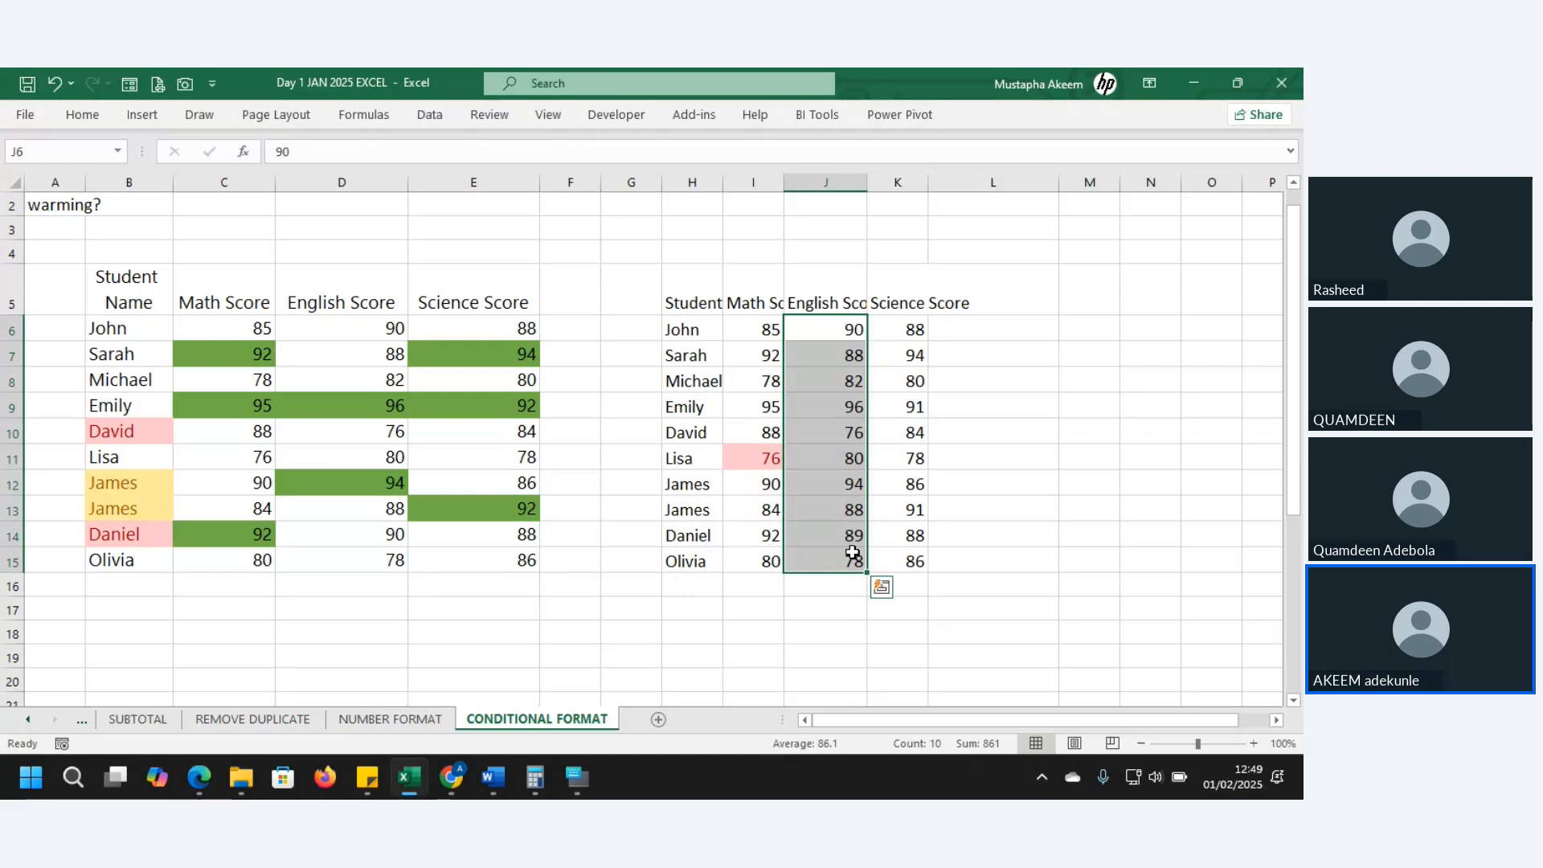
pyautogui.hotkey('ctrl', 'q')
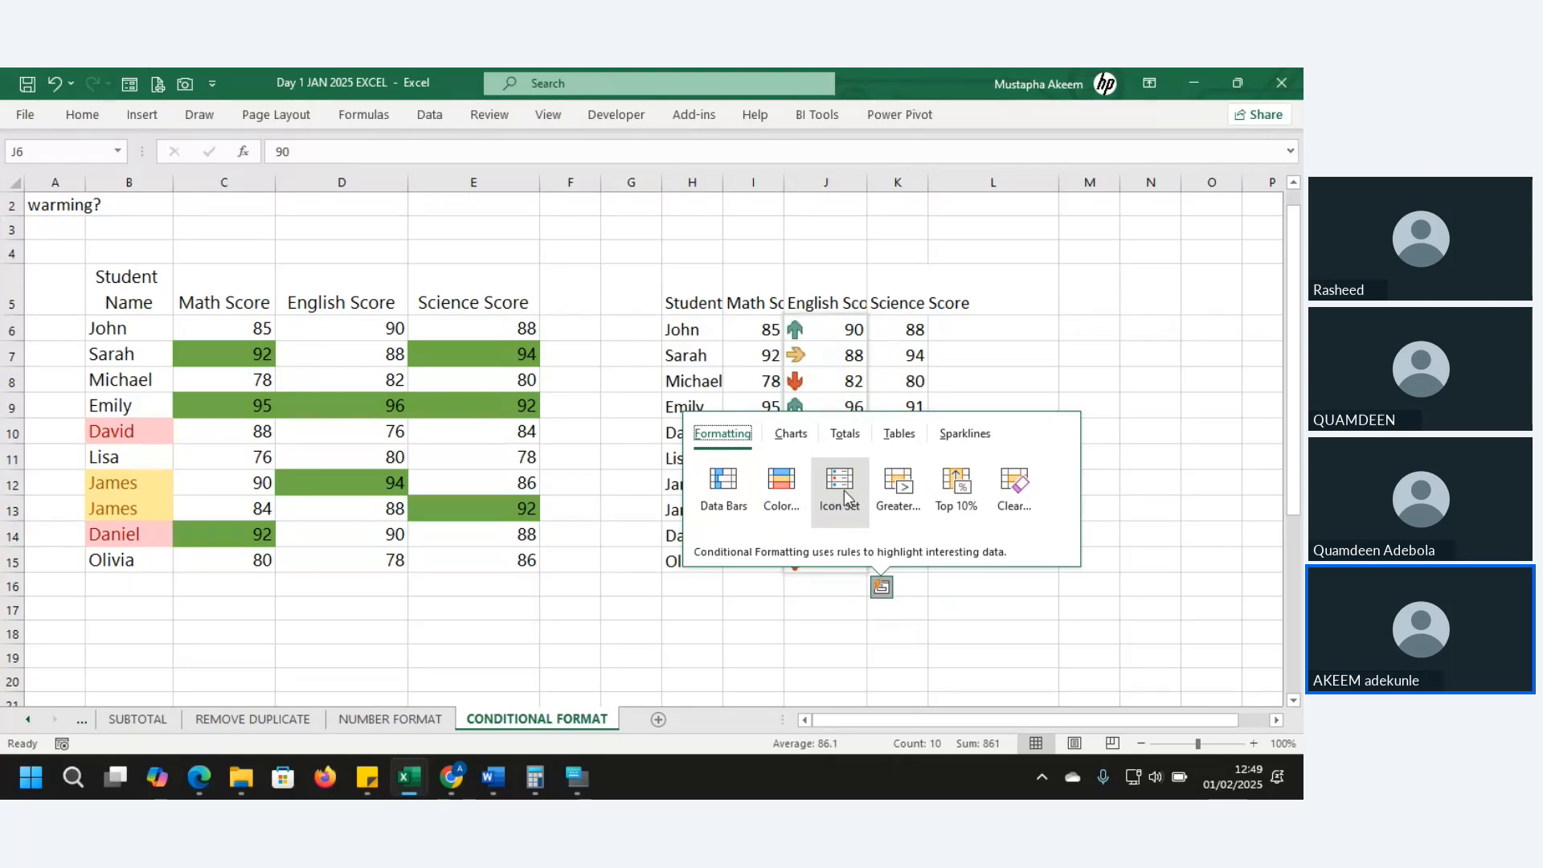
pyautogui.click(391, 363)
pyautogui.moveTo(809, 329); pyautogui.dragTo(804, 565)
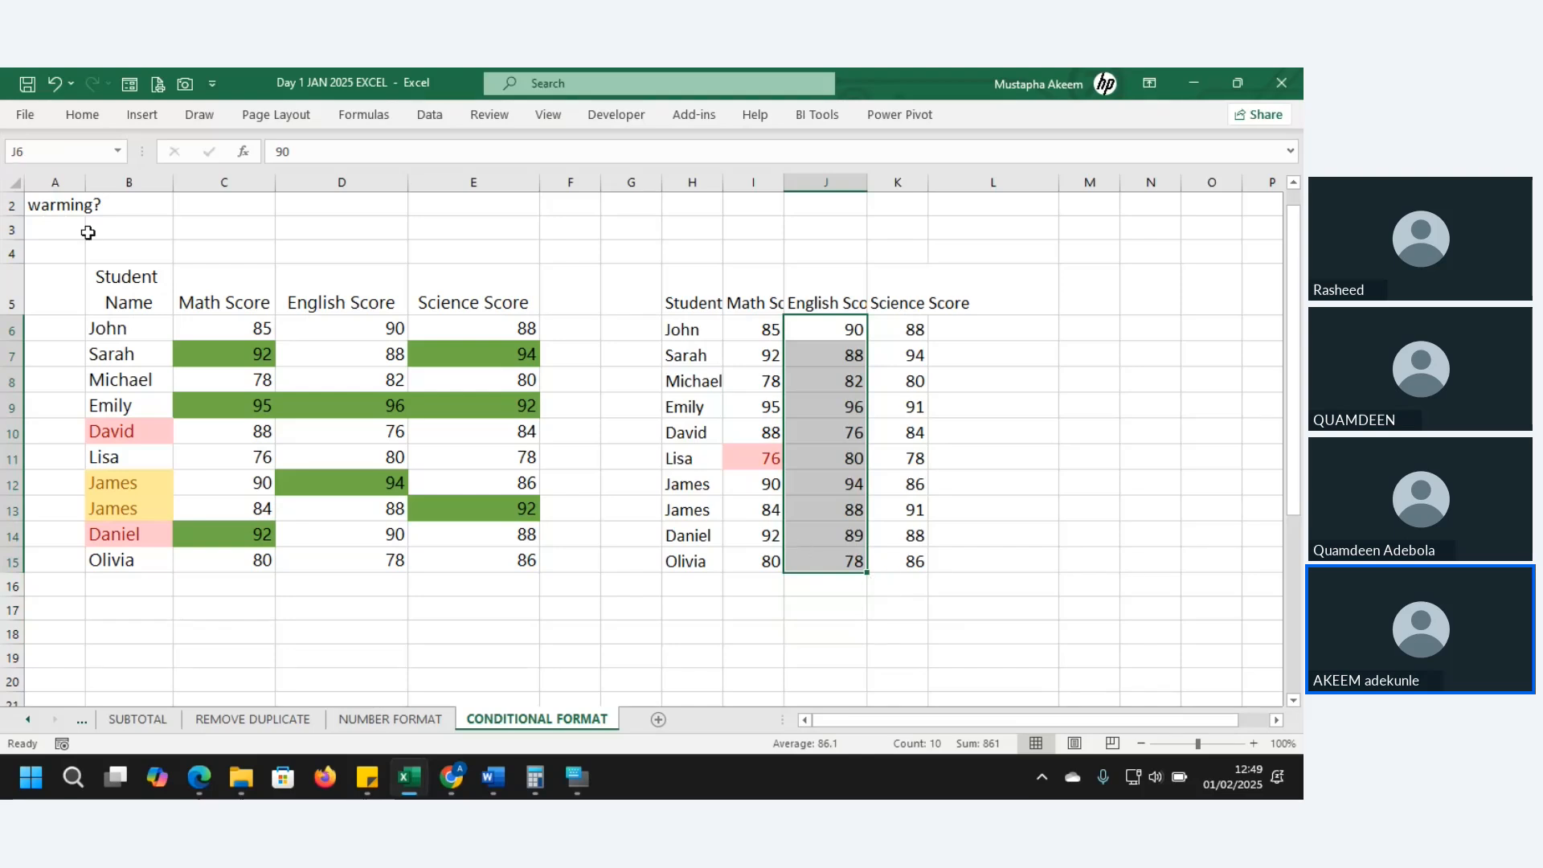
pyautogui.click(82, 115)
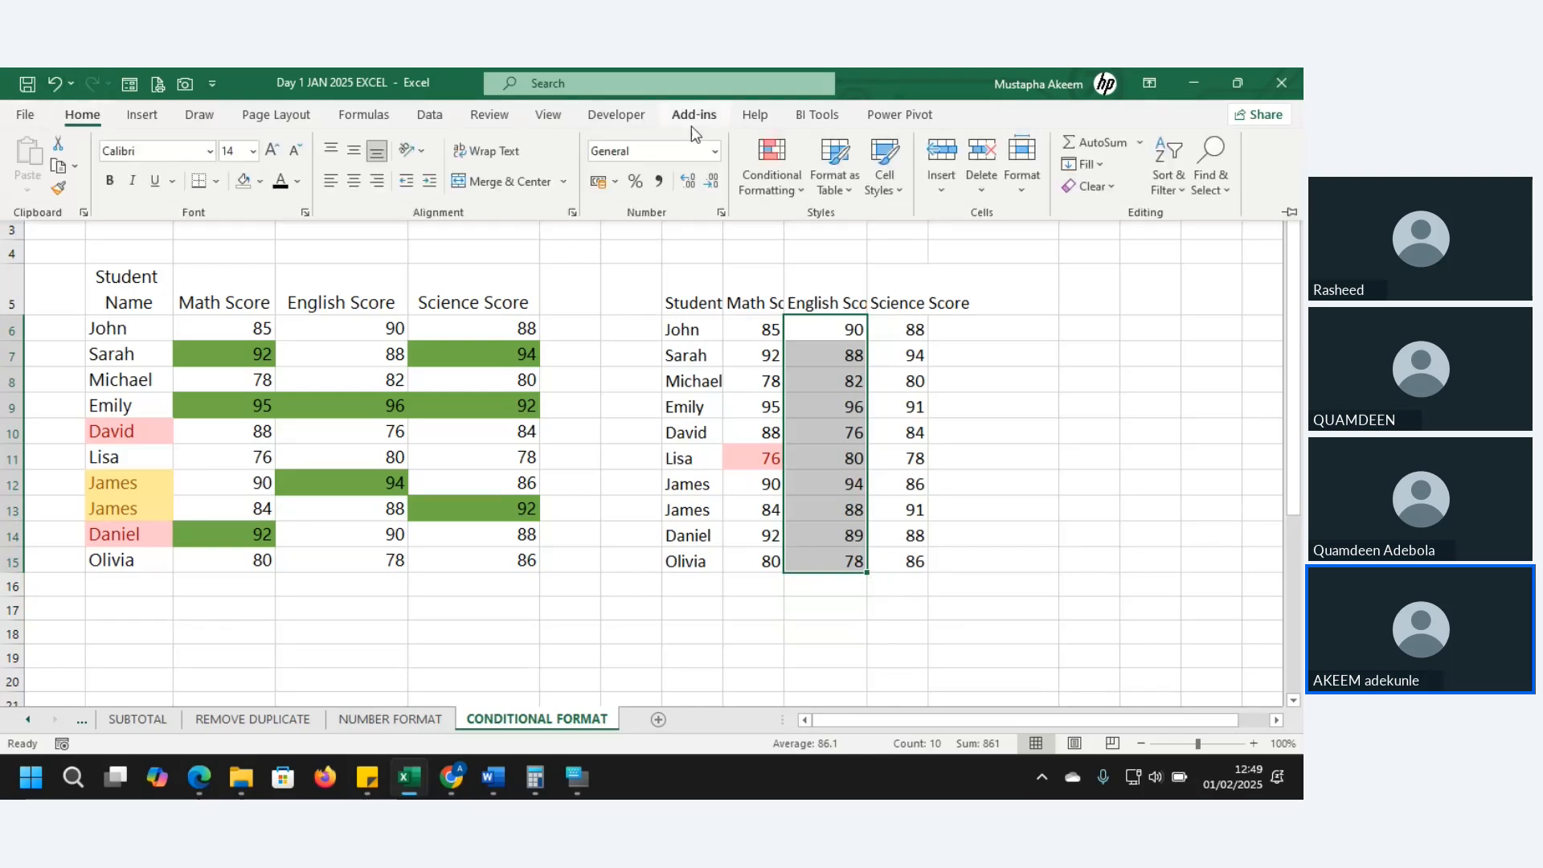
pyautogui.click(798, 193)
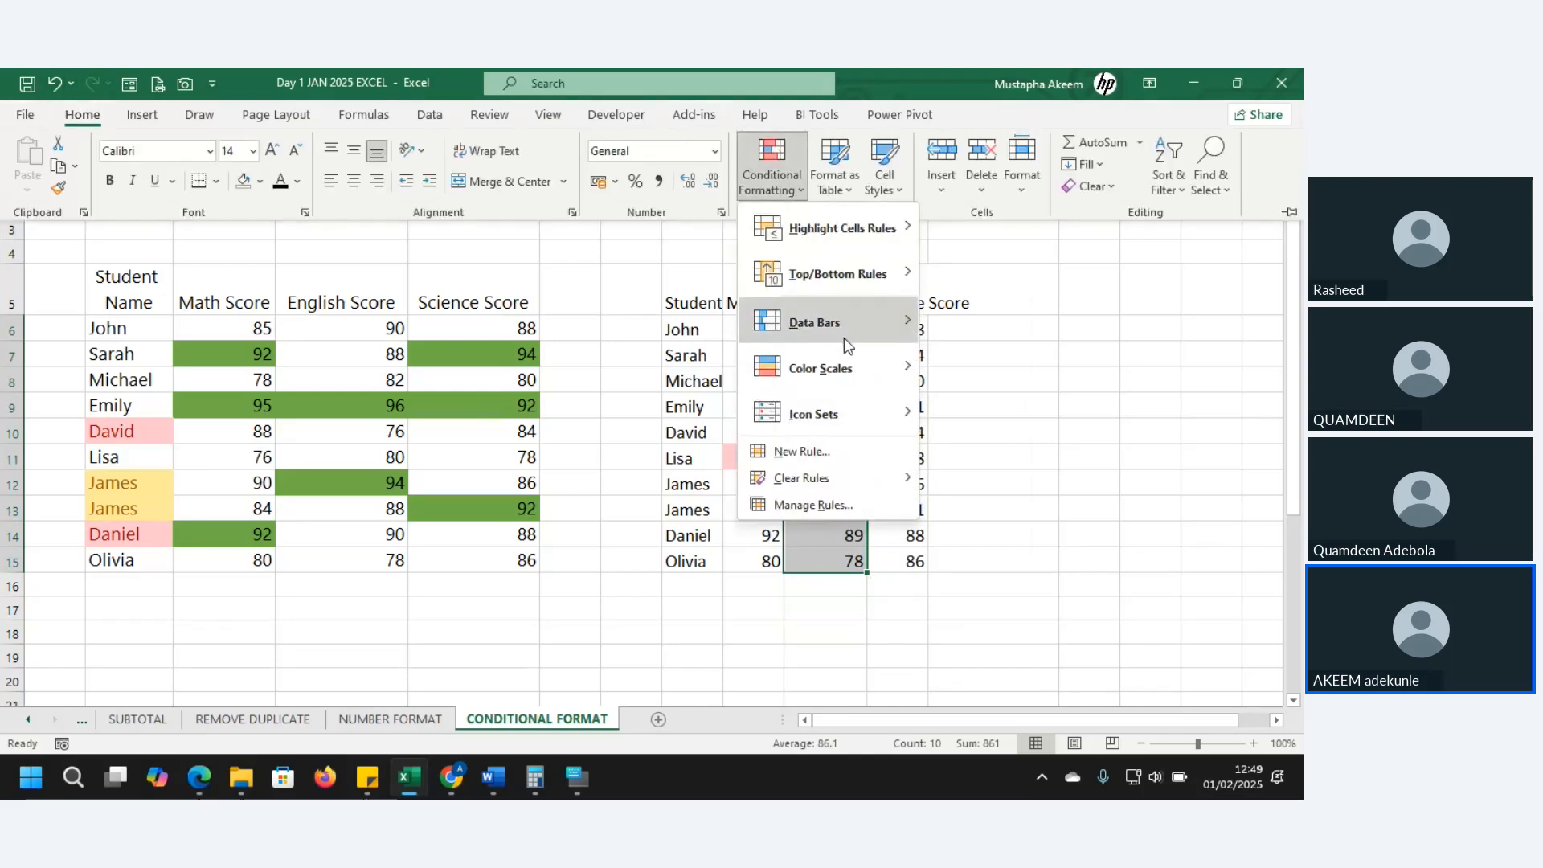
pyautogui.moveTo(836, 330)
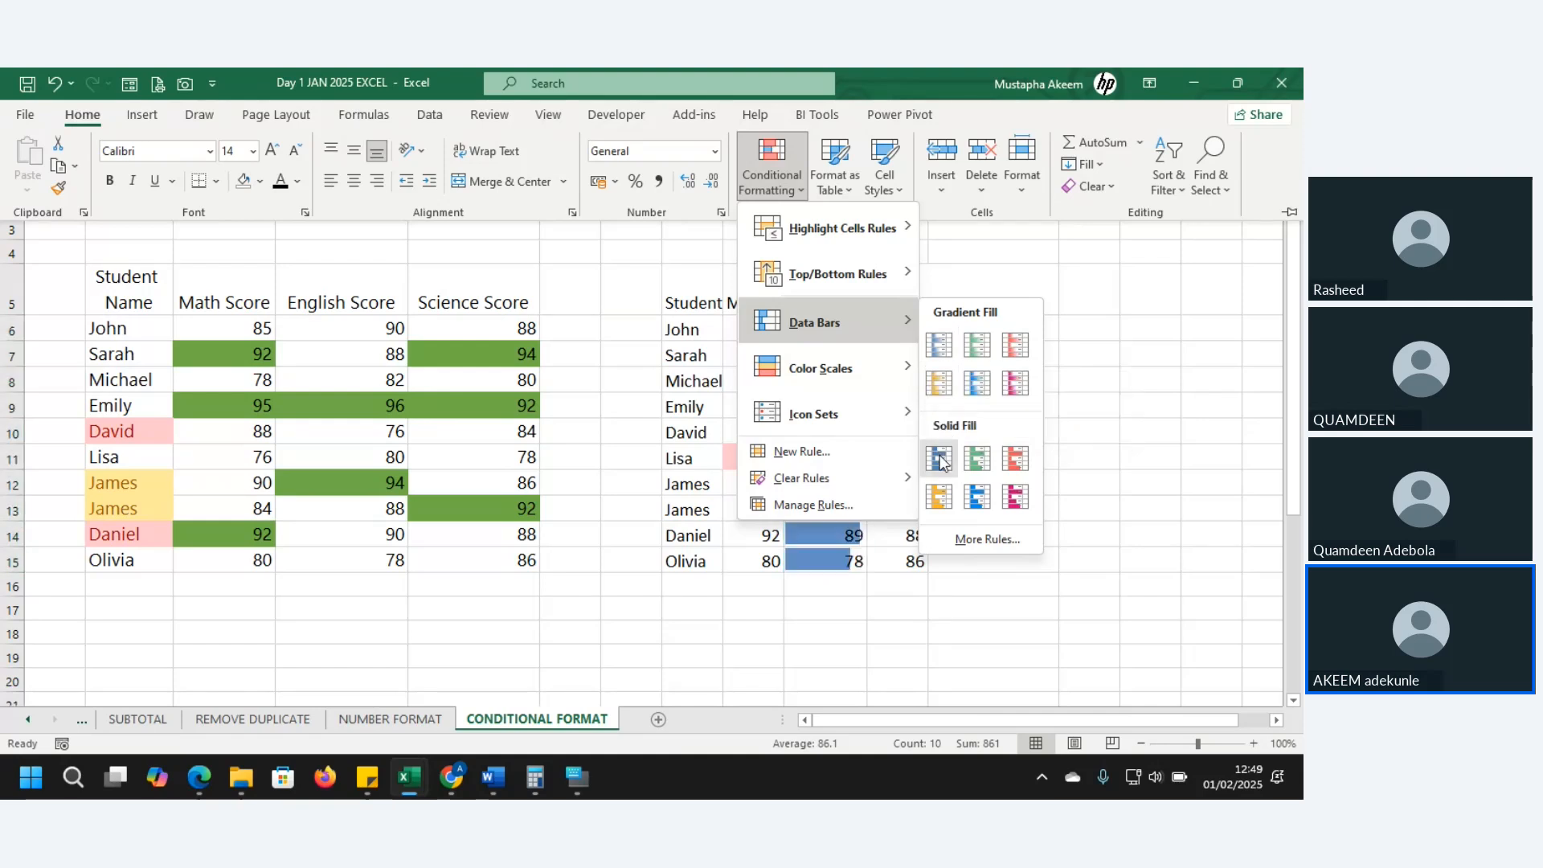
pyautogui.click(939, 345)
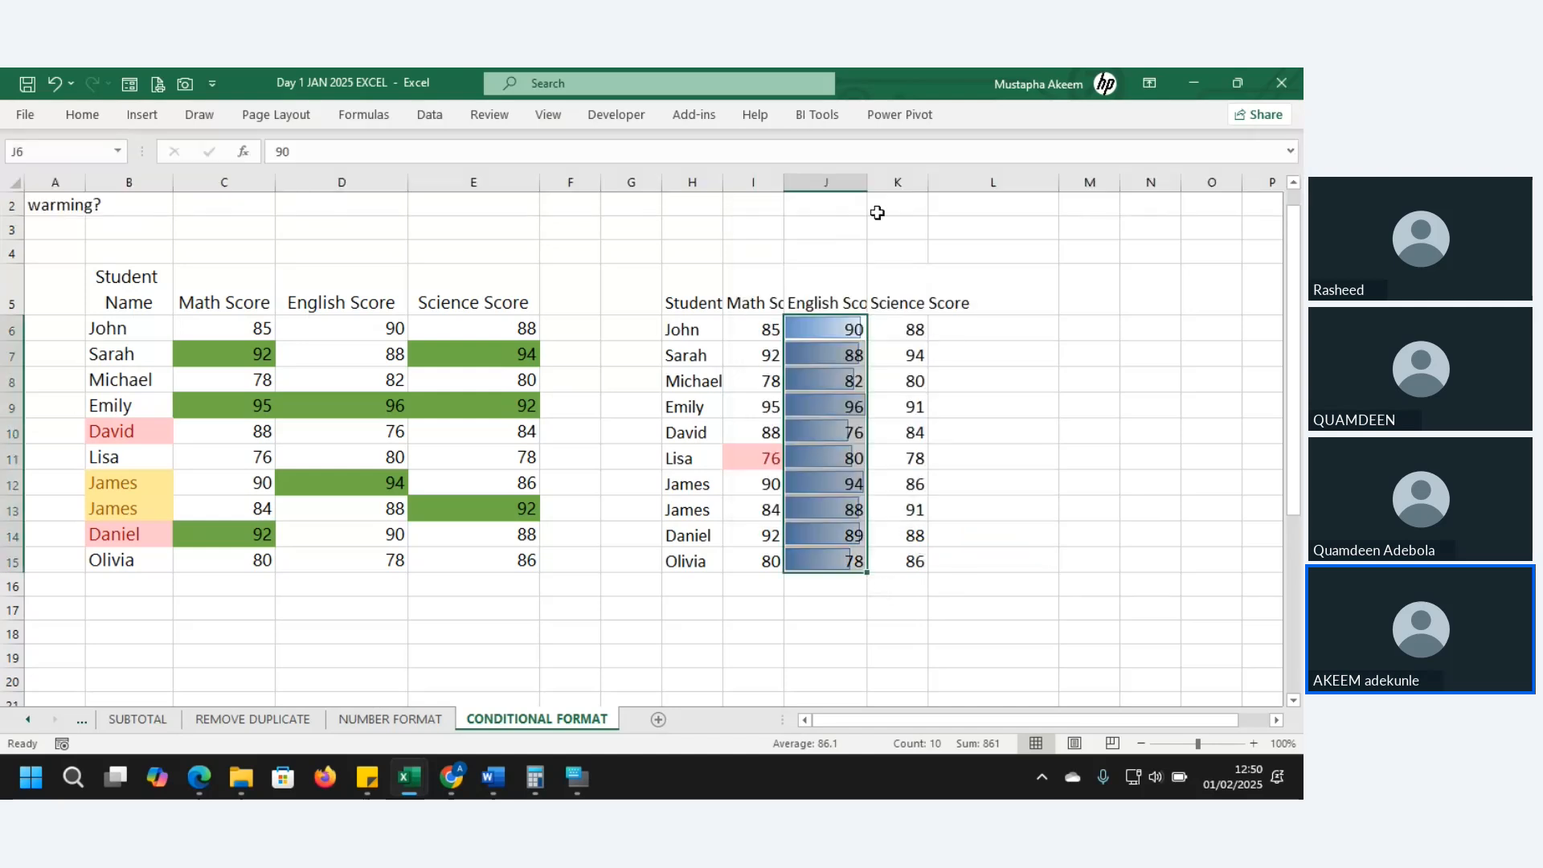
pyautogui.moveTo(872, 184); pyautogui.dragTo(951, 185)
pyautogui.click(997, 562)
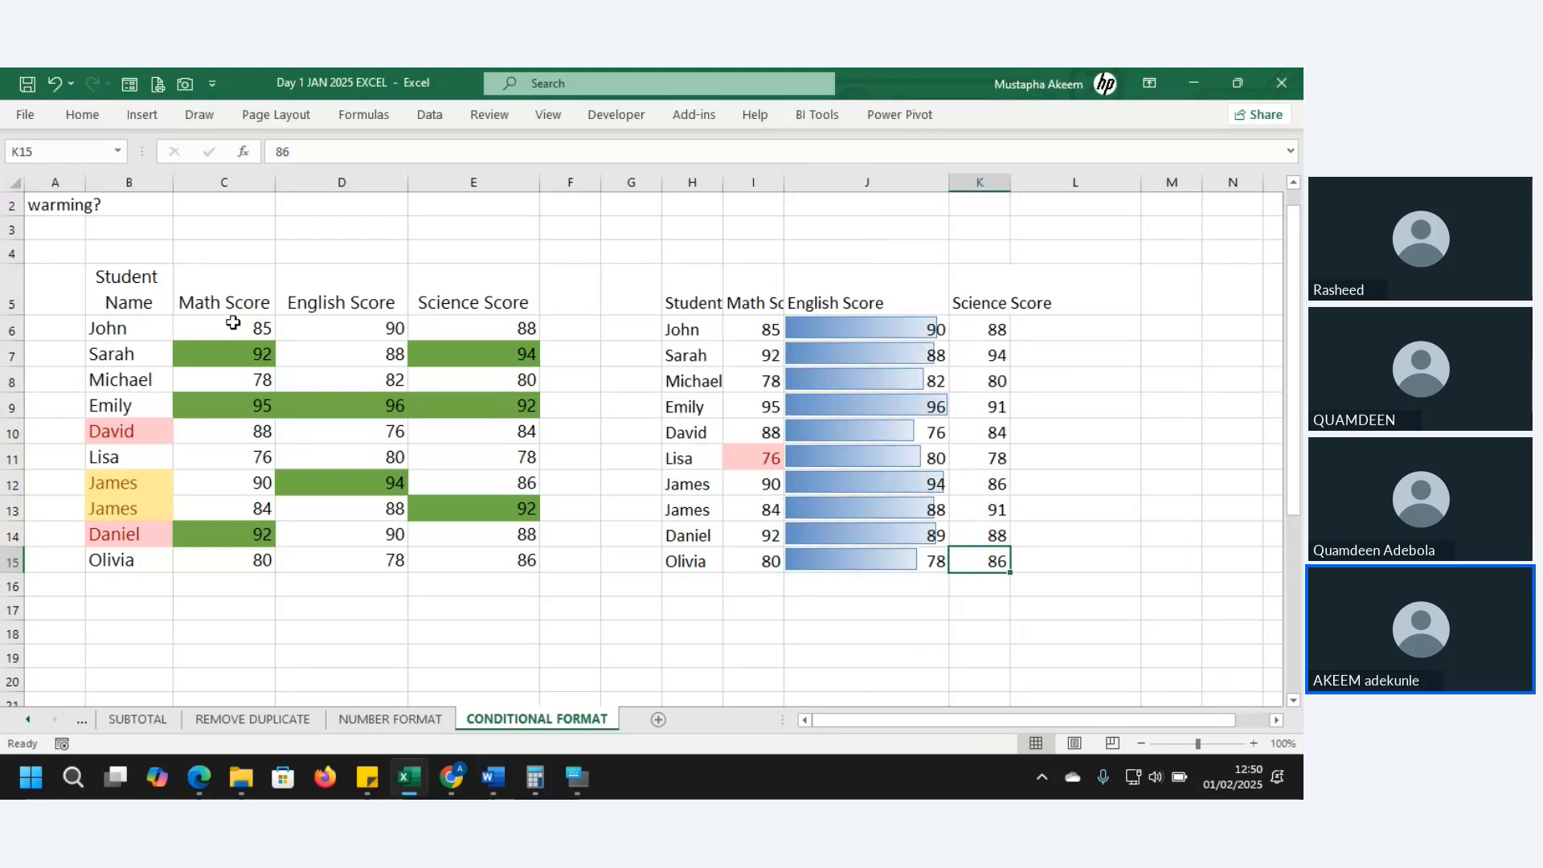
# - Clear all conditional formatting rules from the left table B5:E15
pyautogui.moveTo(121, 294); pyautogui.dragTo(468, 555)
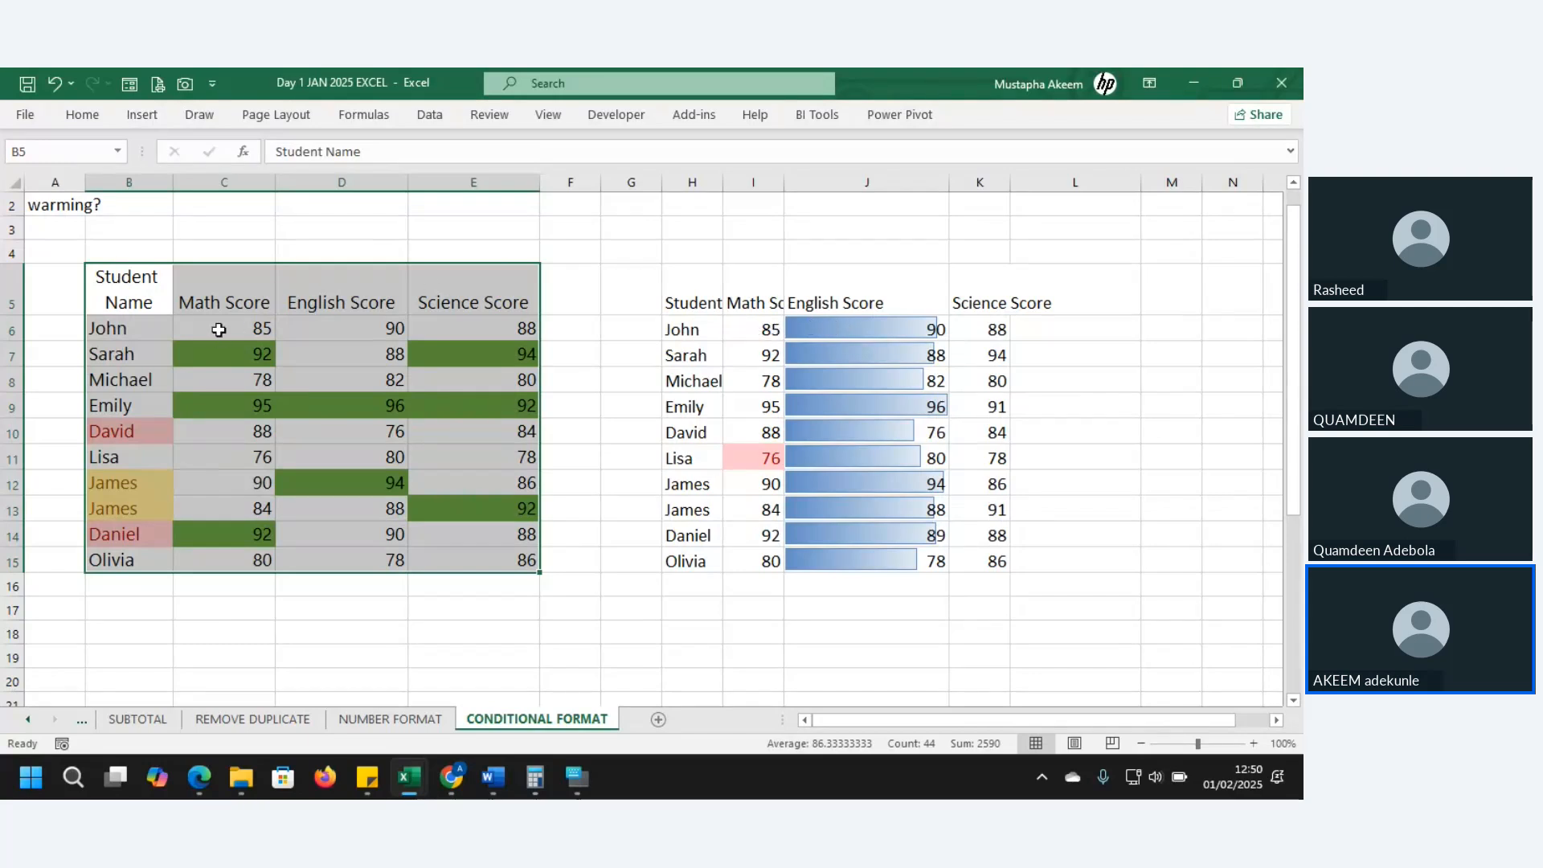
pyautogui.click(93, 121)
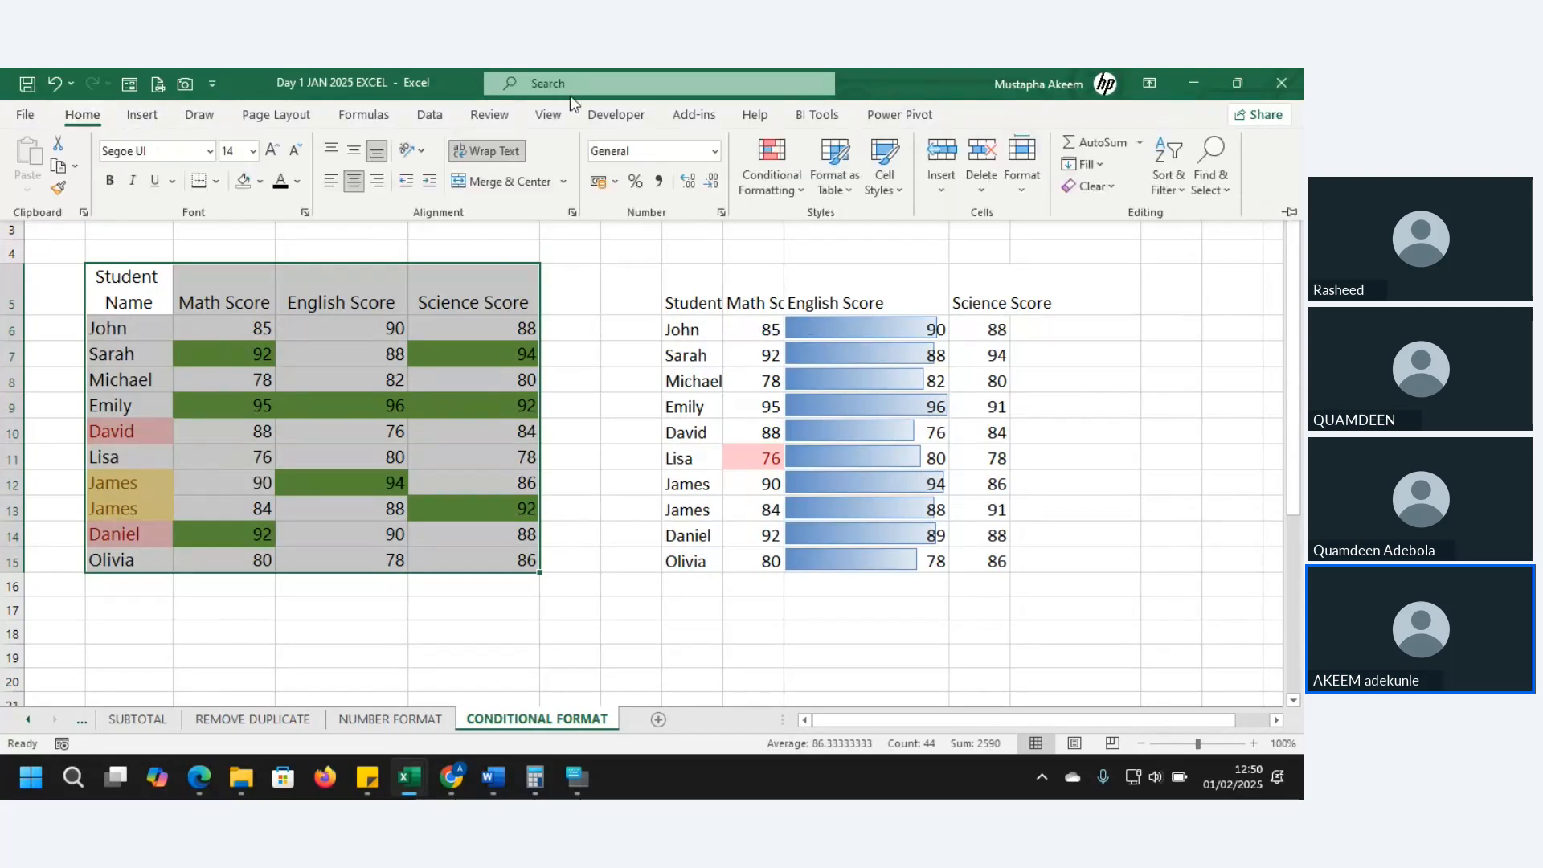
pyautogui.click(774, 177)
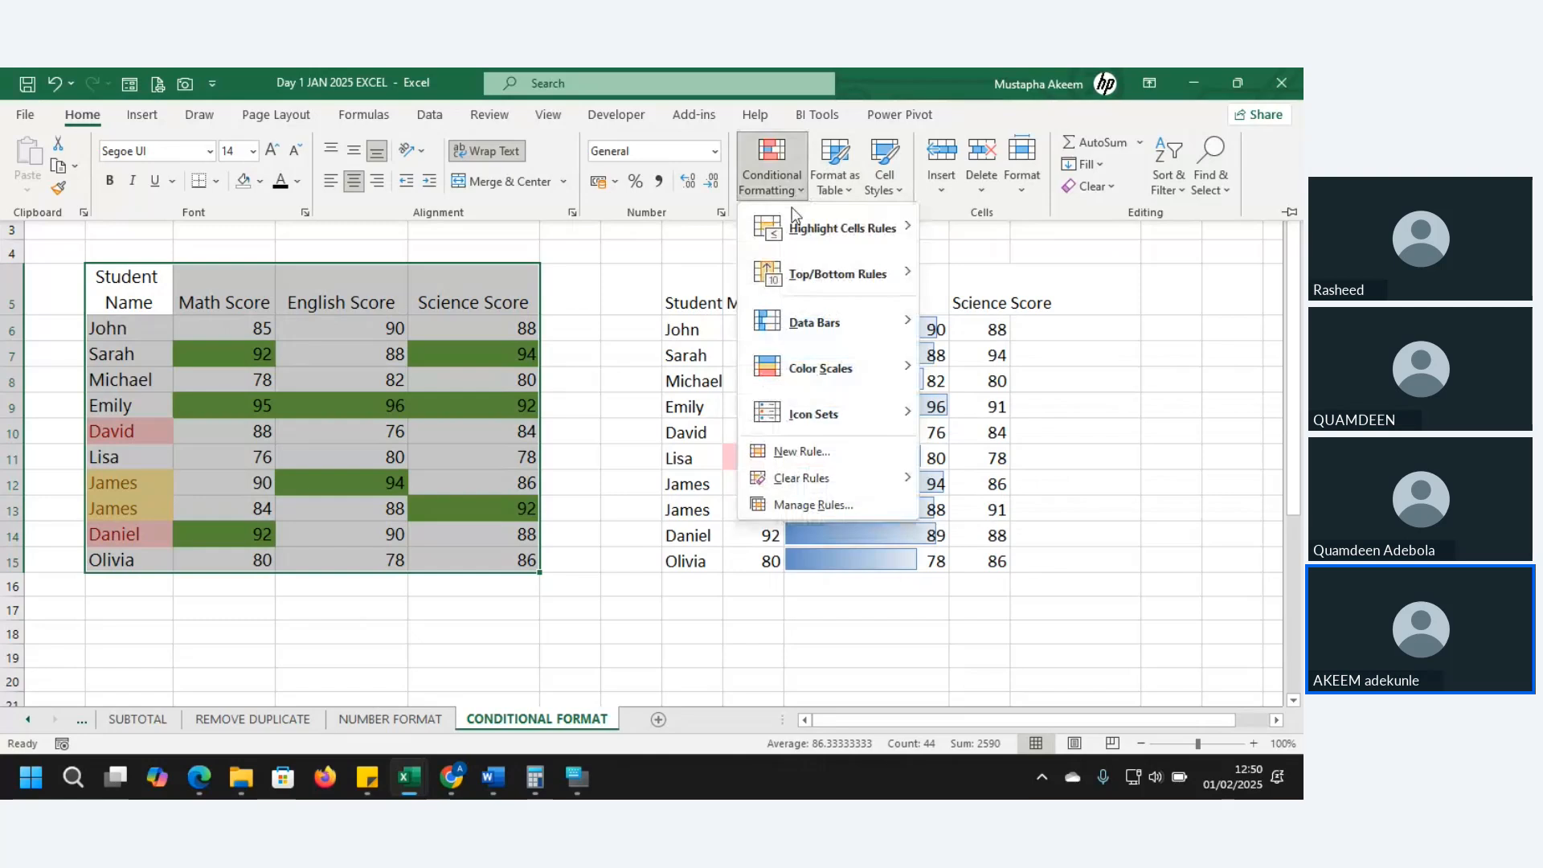
pyautogui.moveTo(823, 480)
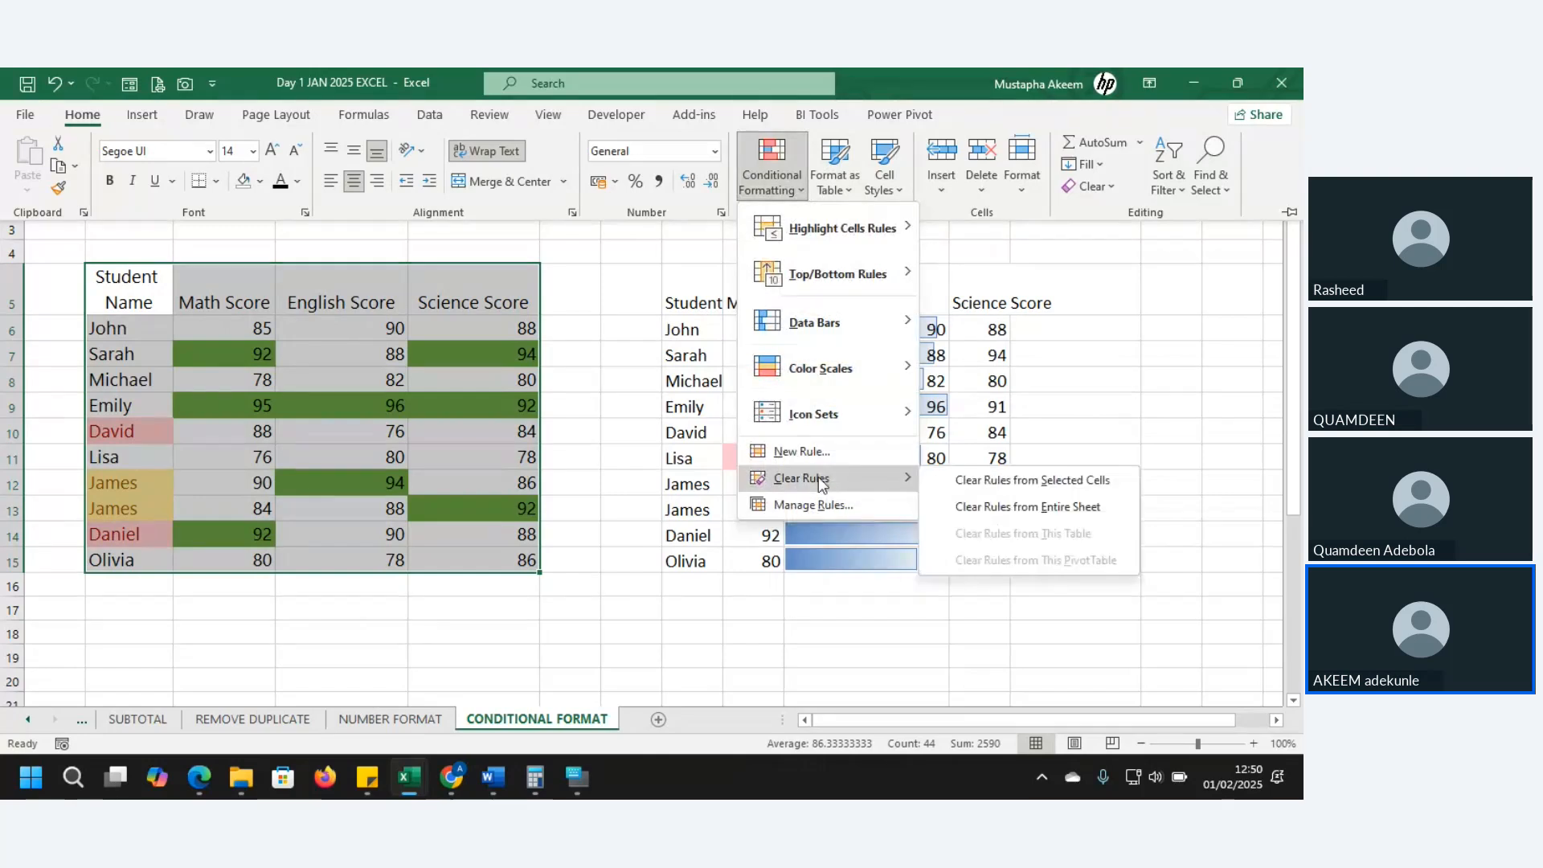
pyautogui.click(1004, 487)
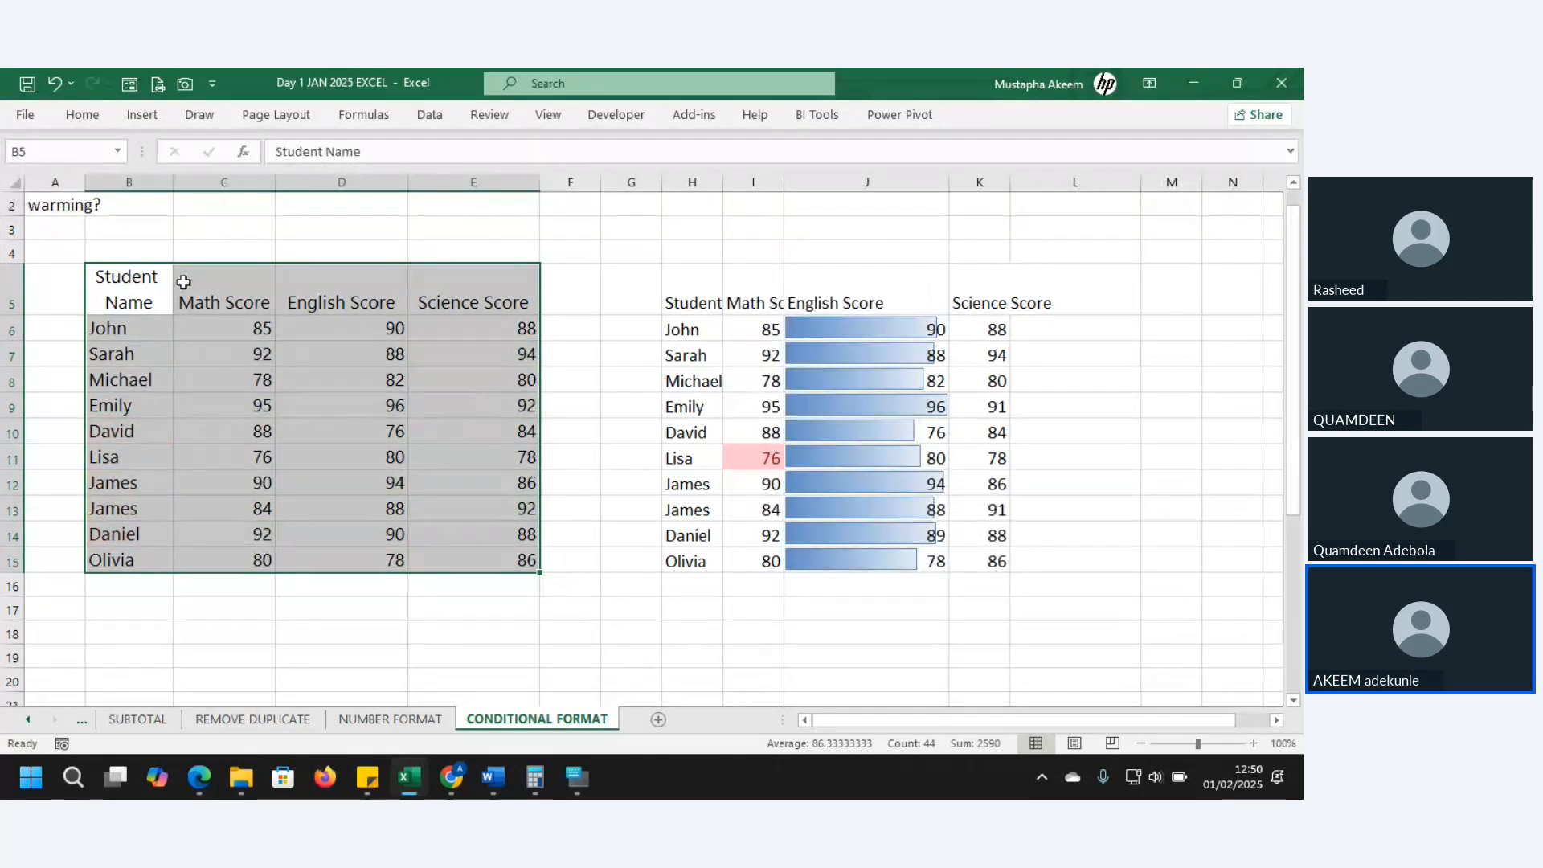
pyautogui.moveTo(203, 321); pyautogui.dragTo(215, 550)
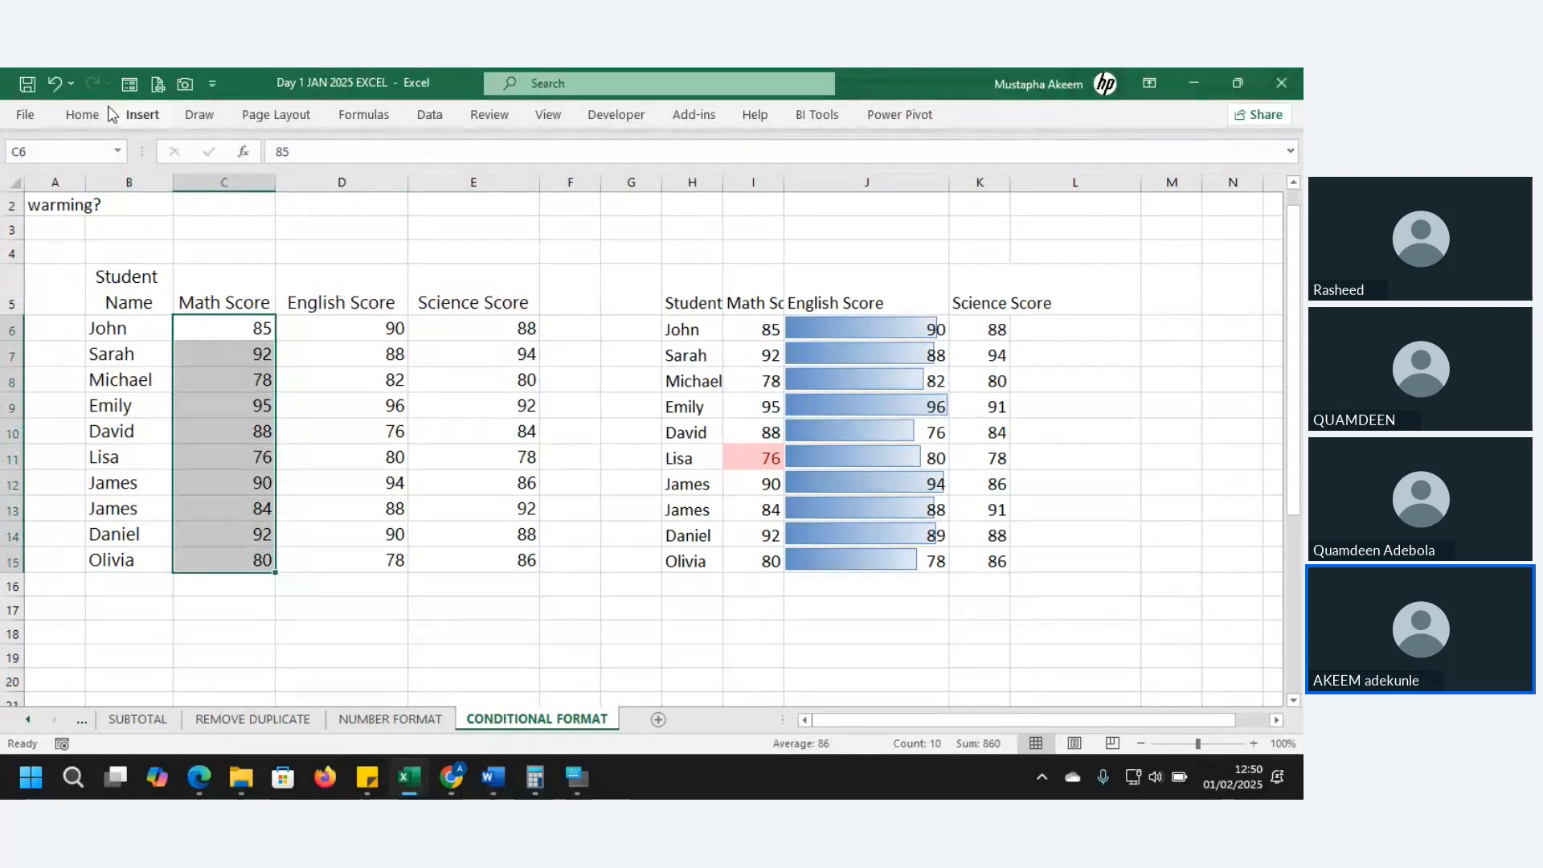
# - Apply blue solid fill data bars to the Math scores and widen column C
pyautogui.click(81, 116)
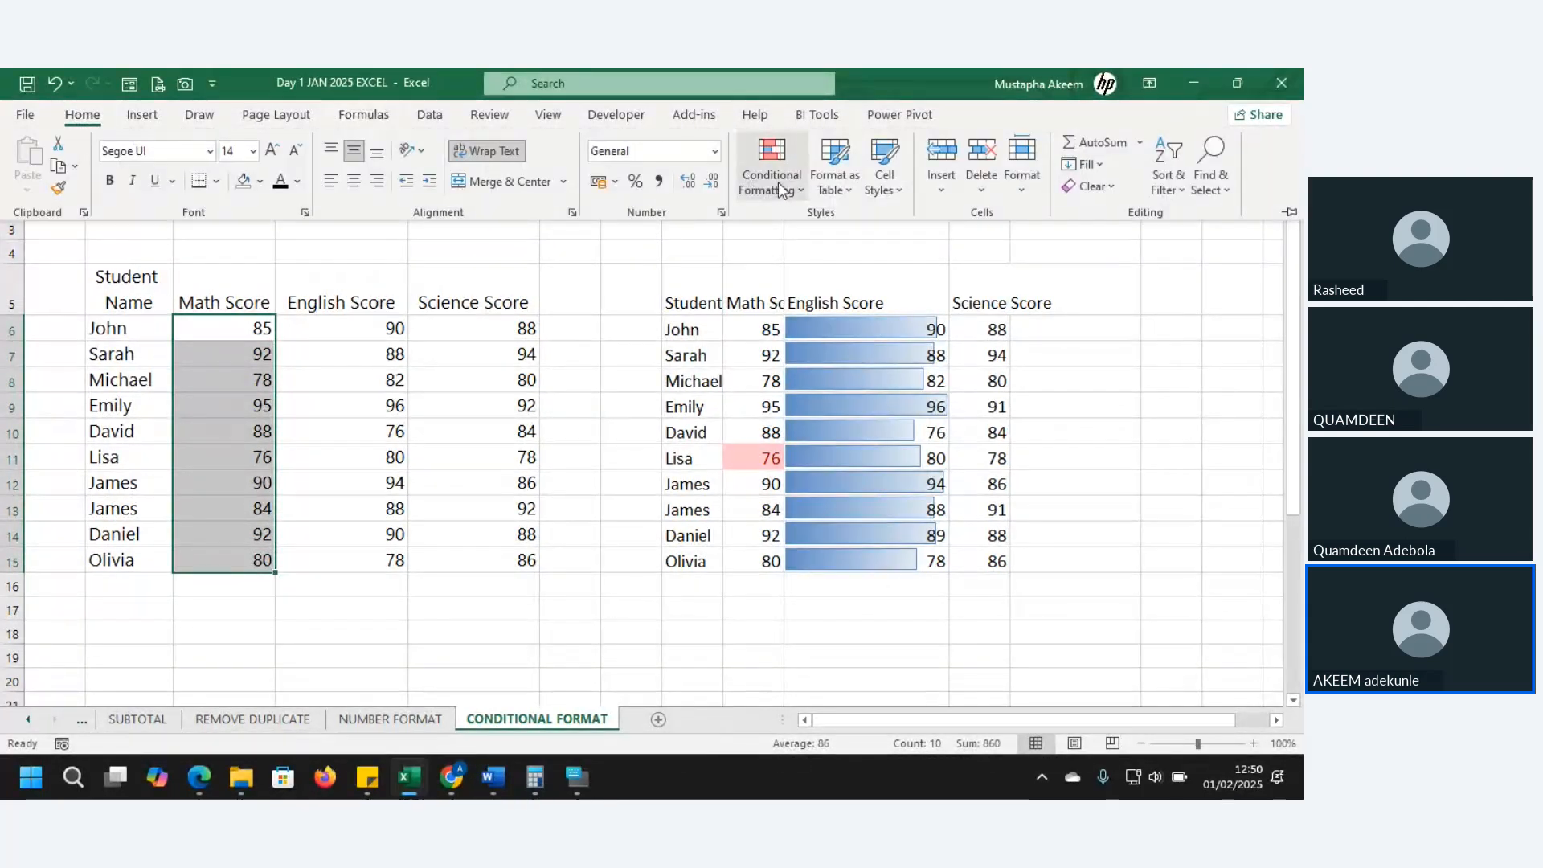
pyautogui.click(778, 183)
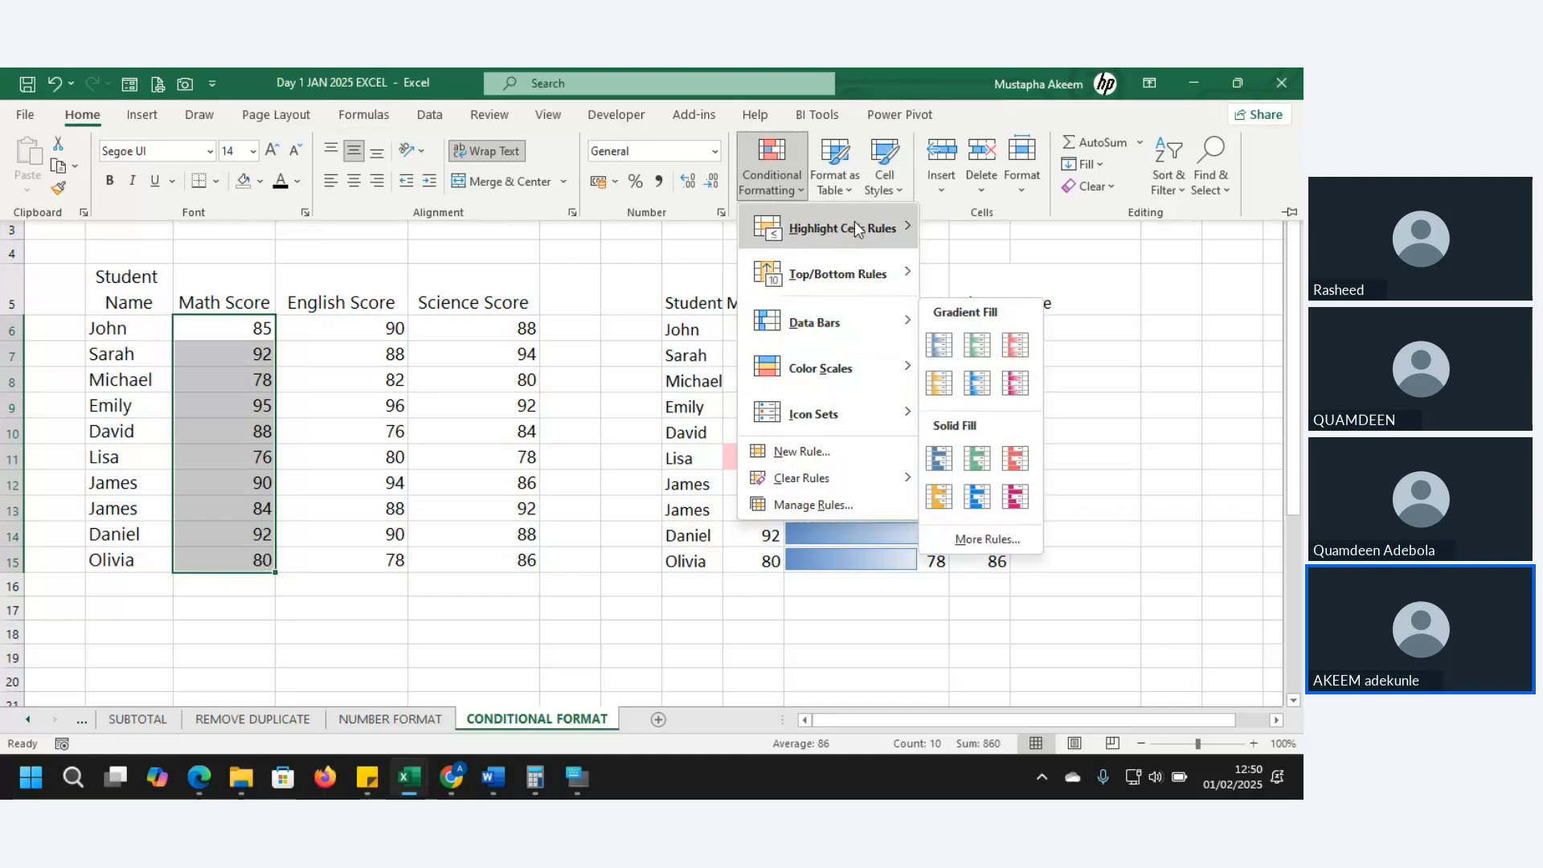
pyautogui.moveTo(836, 318)
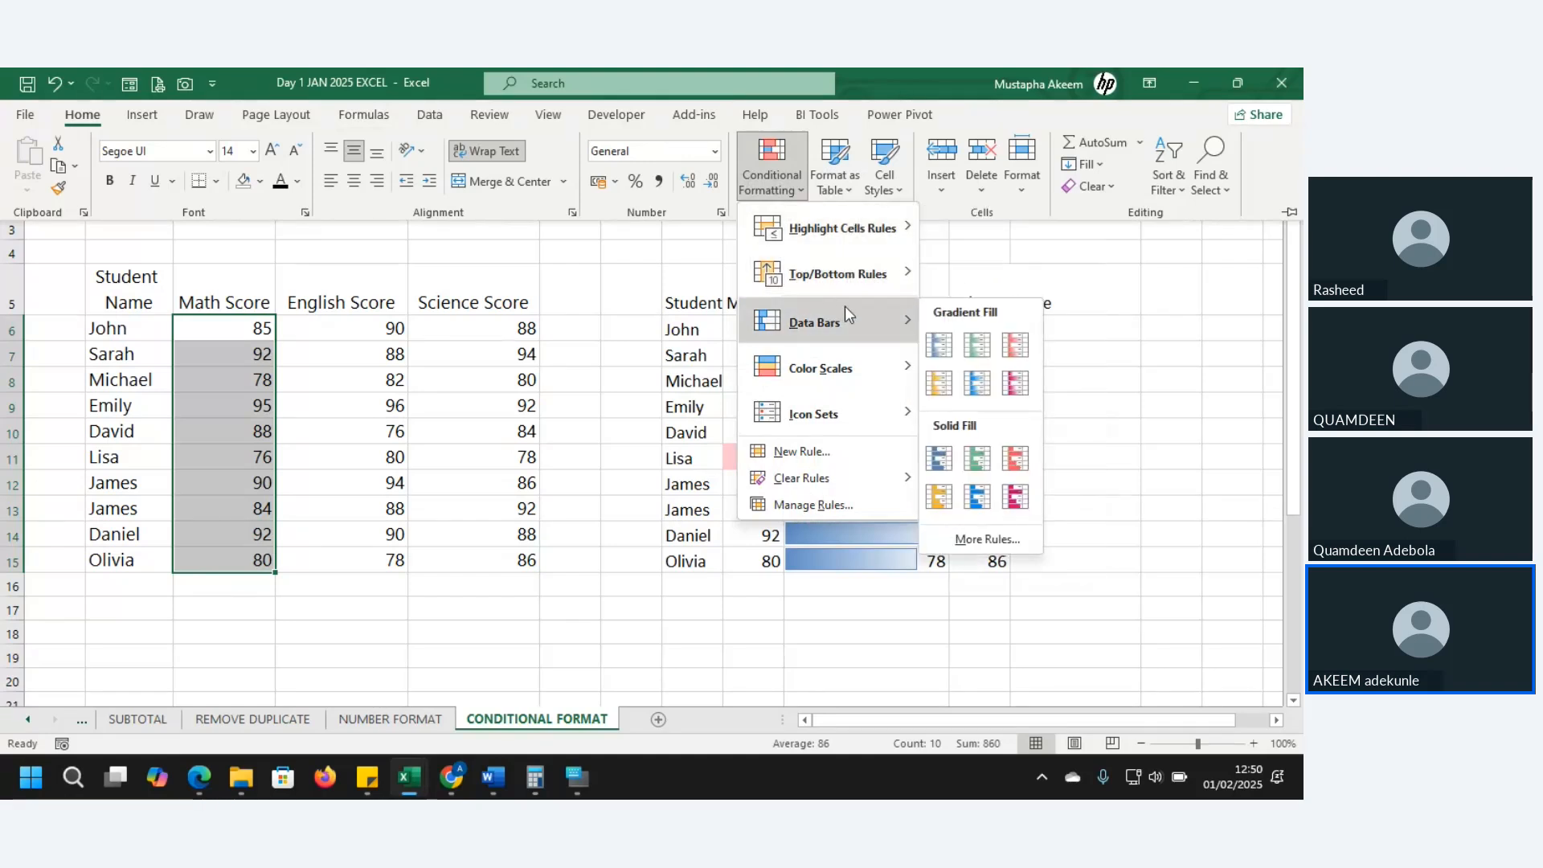
pyautogui.click(936, 457)
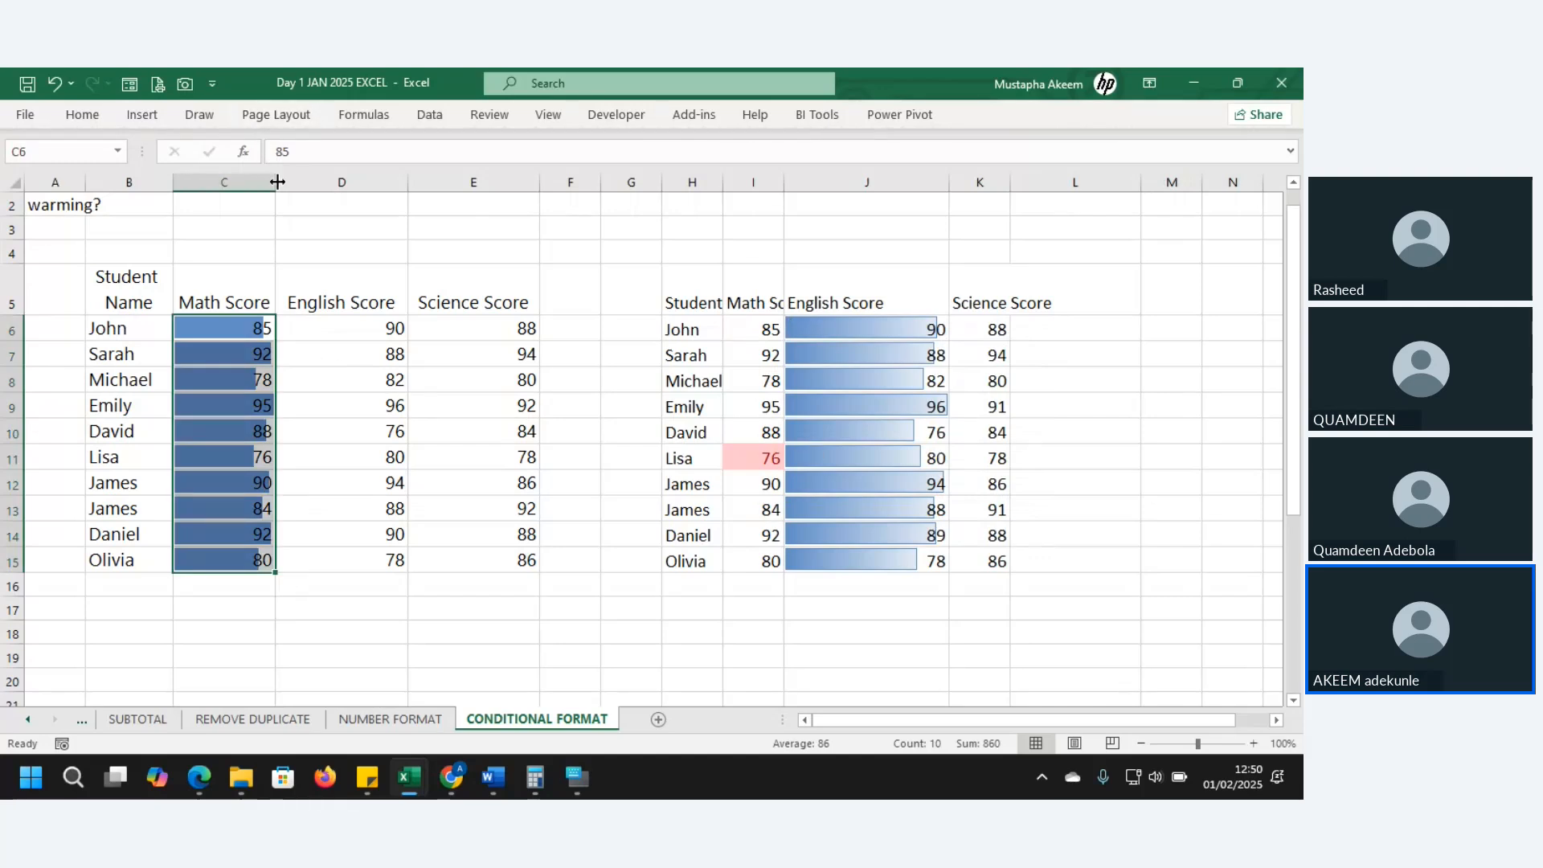
pyautogui.moveTo(276, 190); pyautogui.dragTo(301, 189)
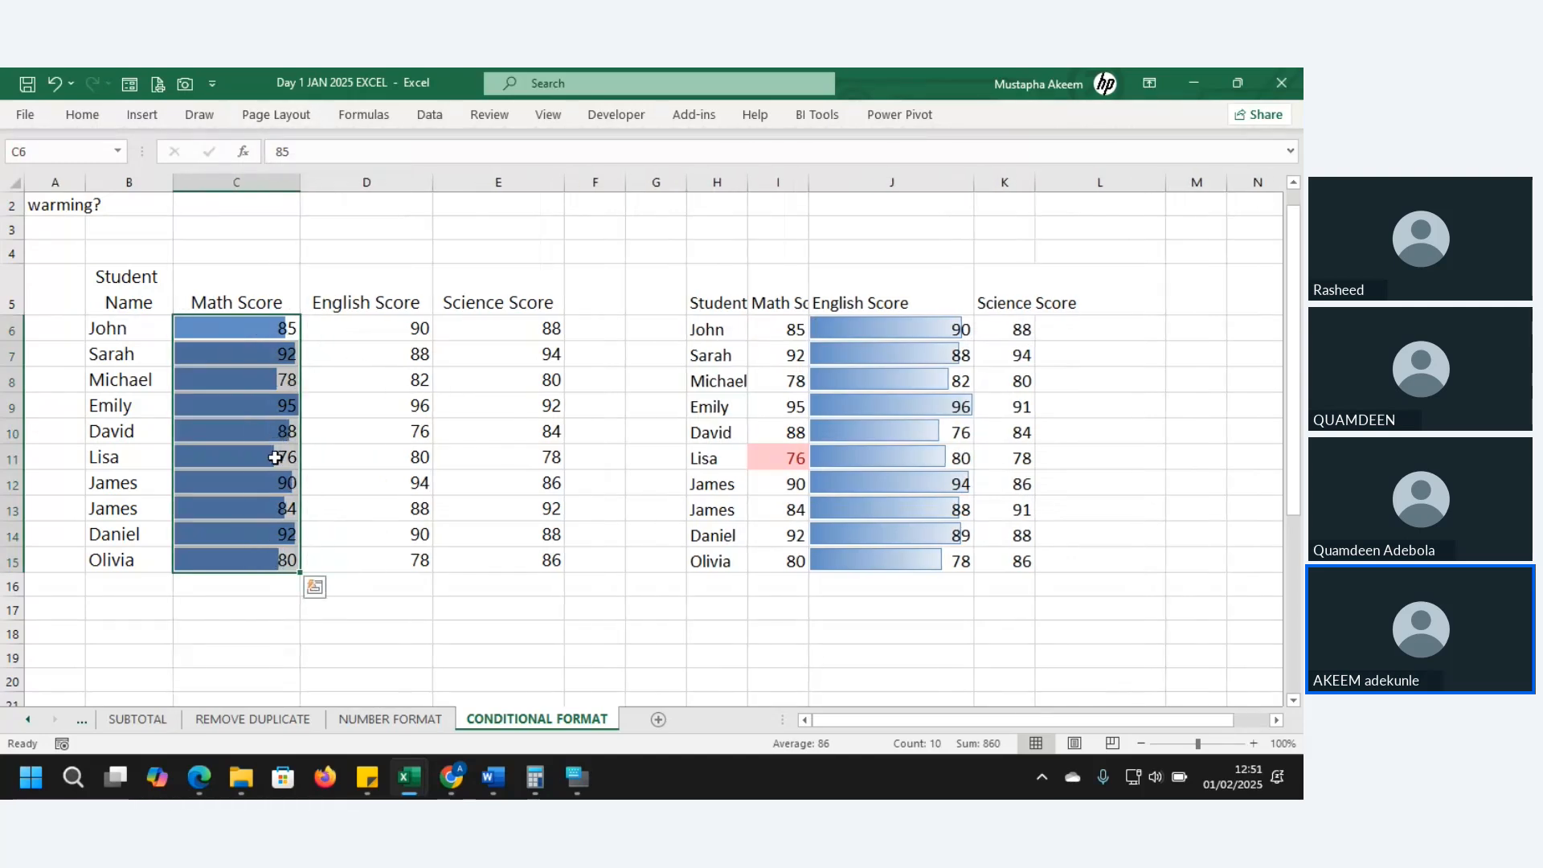
# - Change the Math score in C11 to 24 and in C13 to 56
pyautogui.click(276, 457)
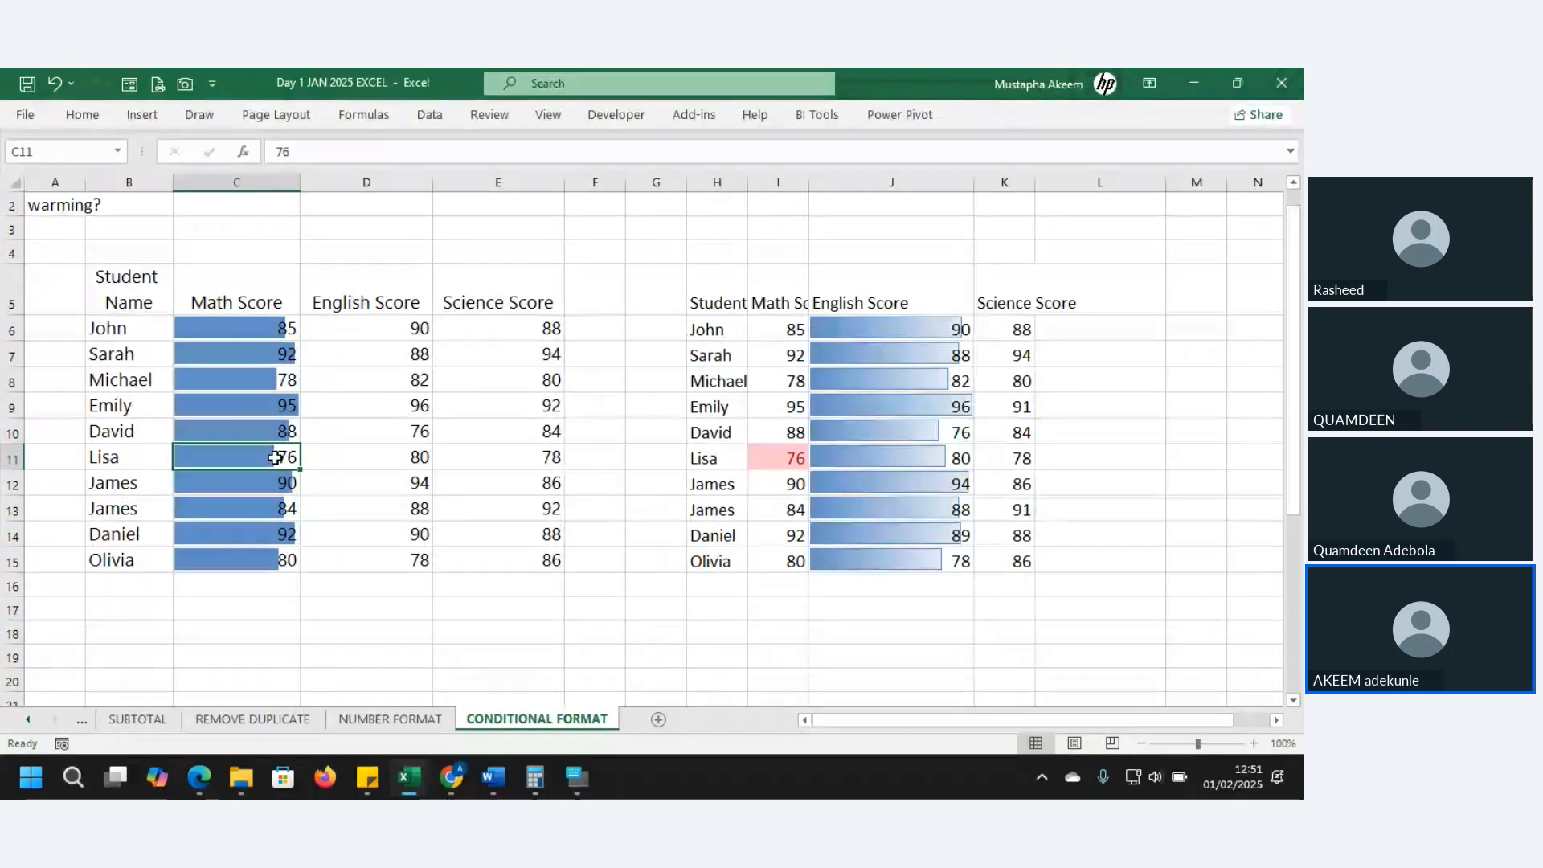
pyautogui.write('24')
pyautogui.press('Return')
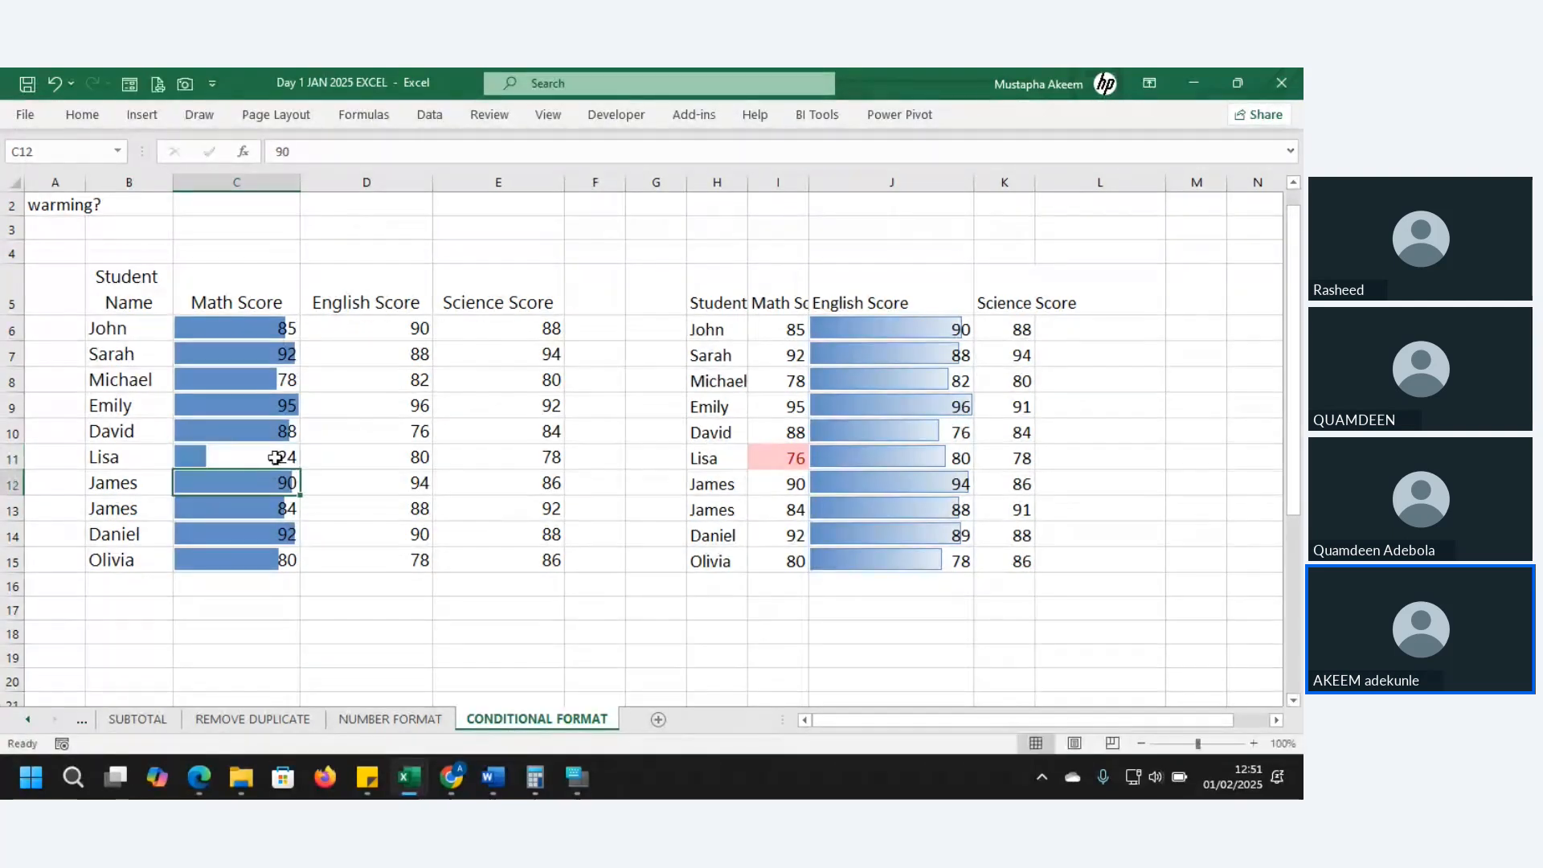
pyautogui.click(249, 506)
pyautogui.write('56')
pyautogui.press('Return')
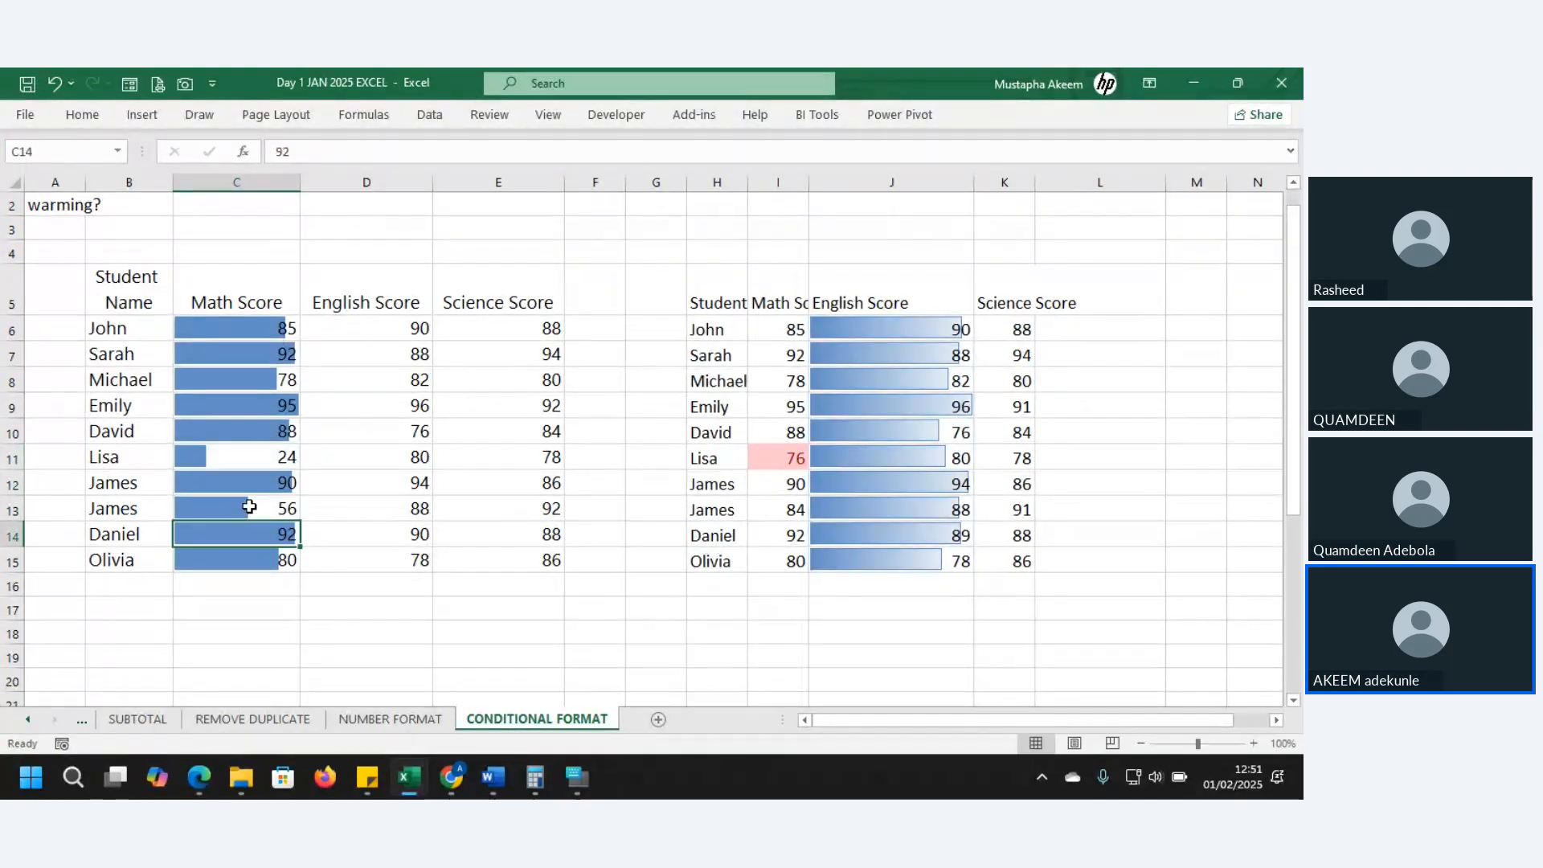
# - Change the Math score in C7 to 100, then reselect C6:C15
pyautogui.click(229, 383)
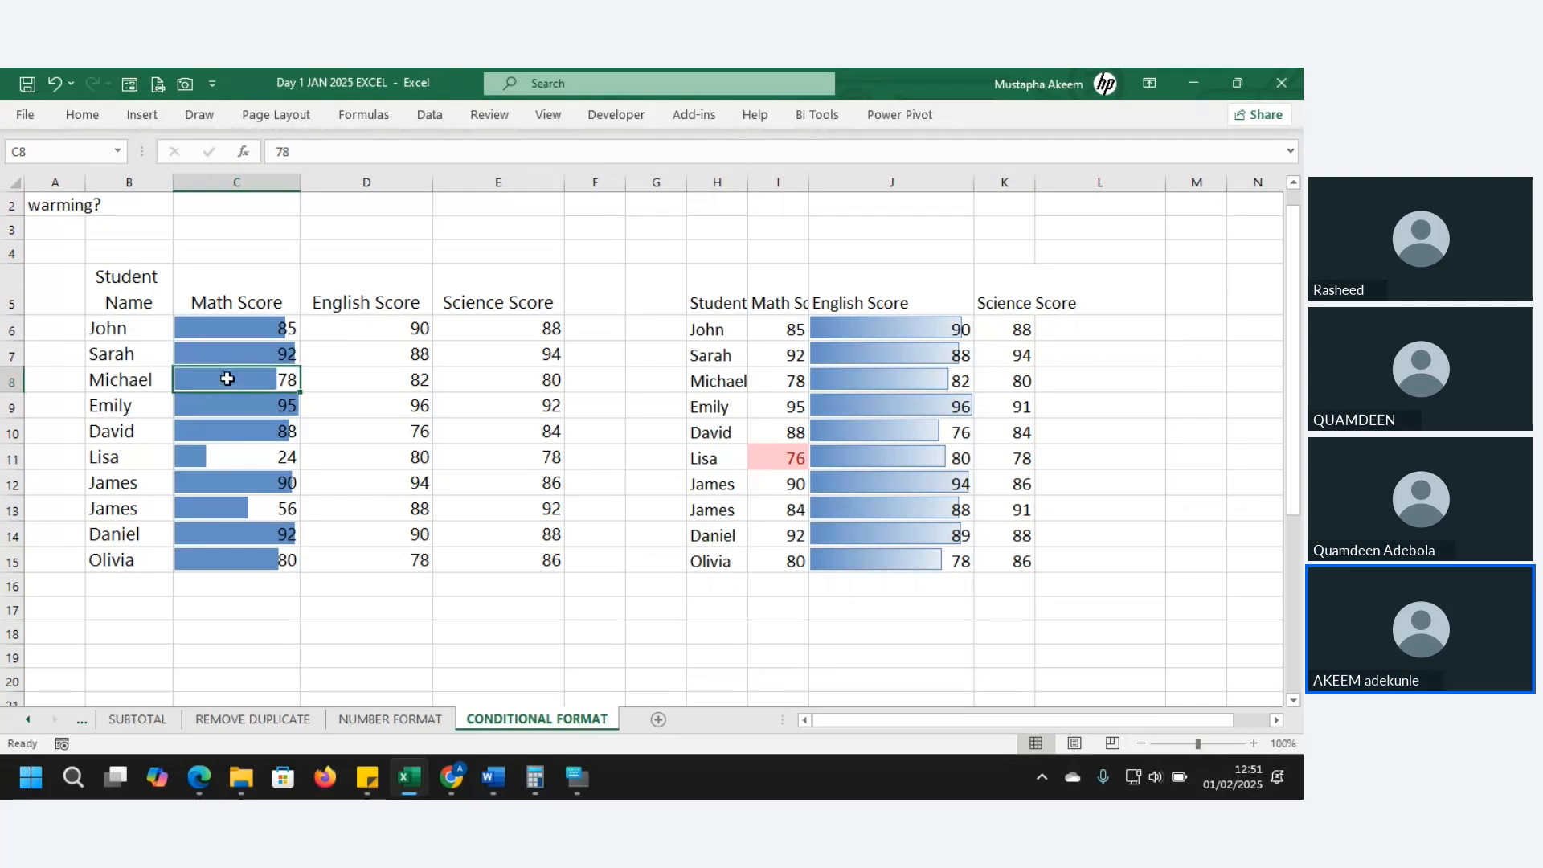
pyautogui.click(225, 356)
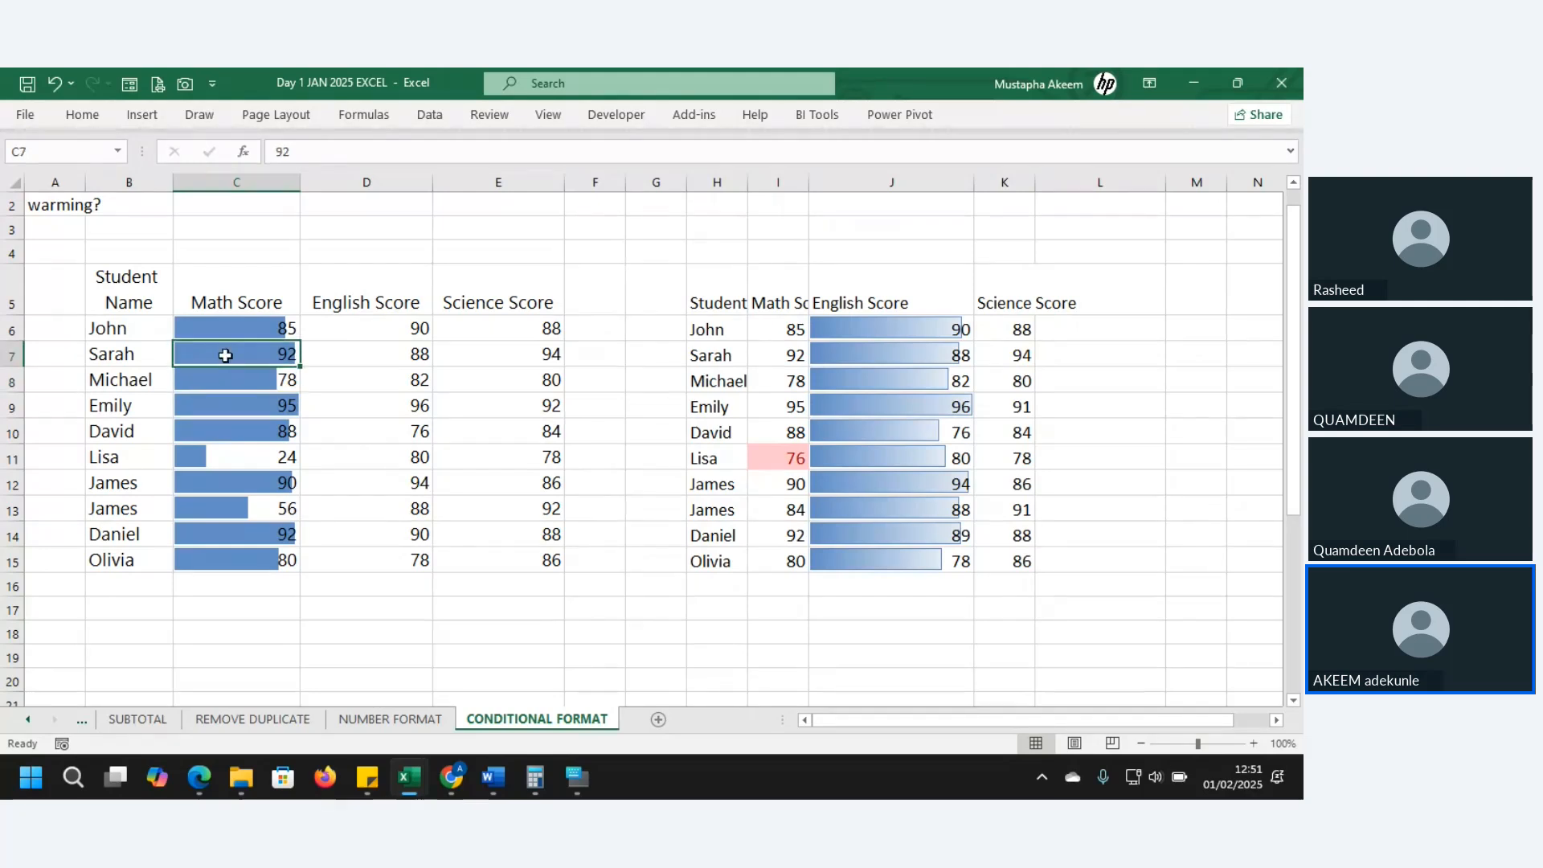
pyautogui.write('100')
pyautogui.press('Return')
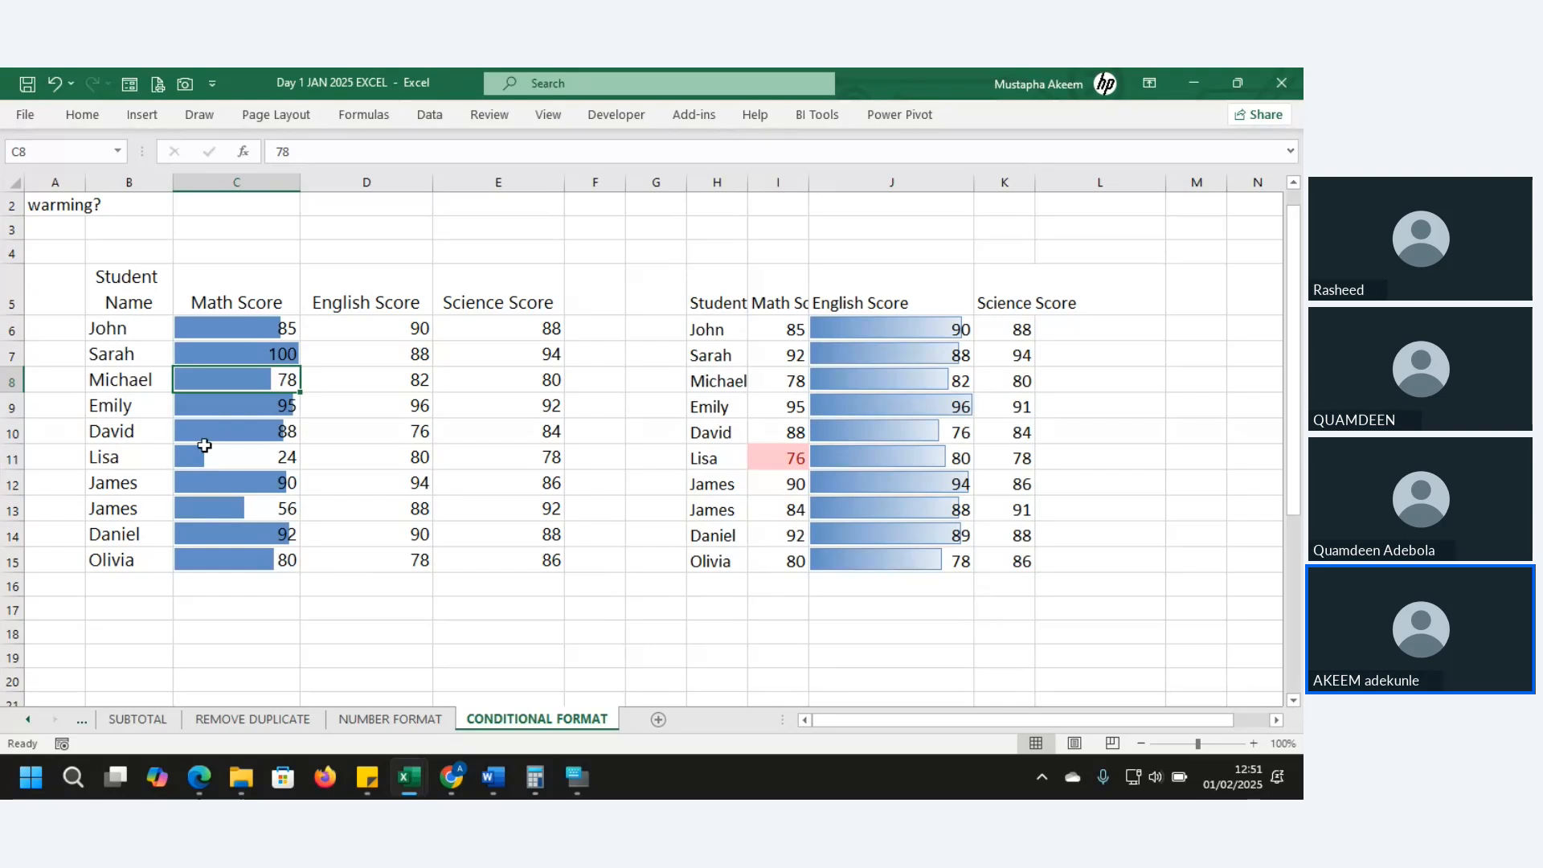
pyautogui.click(240, 534)
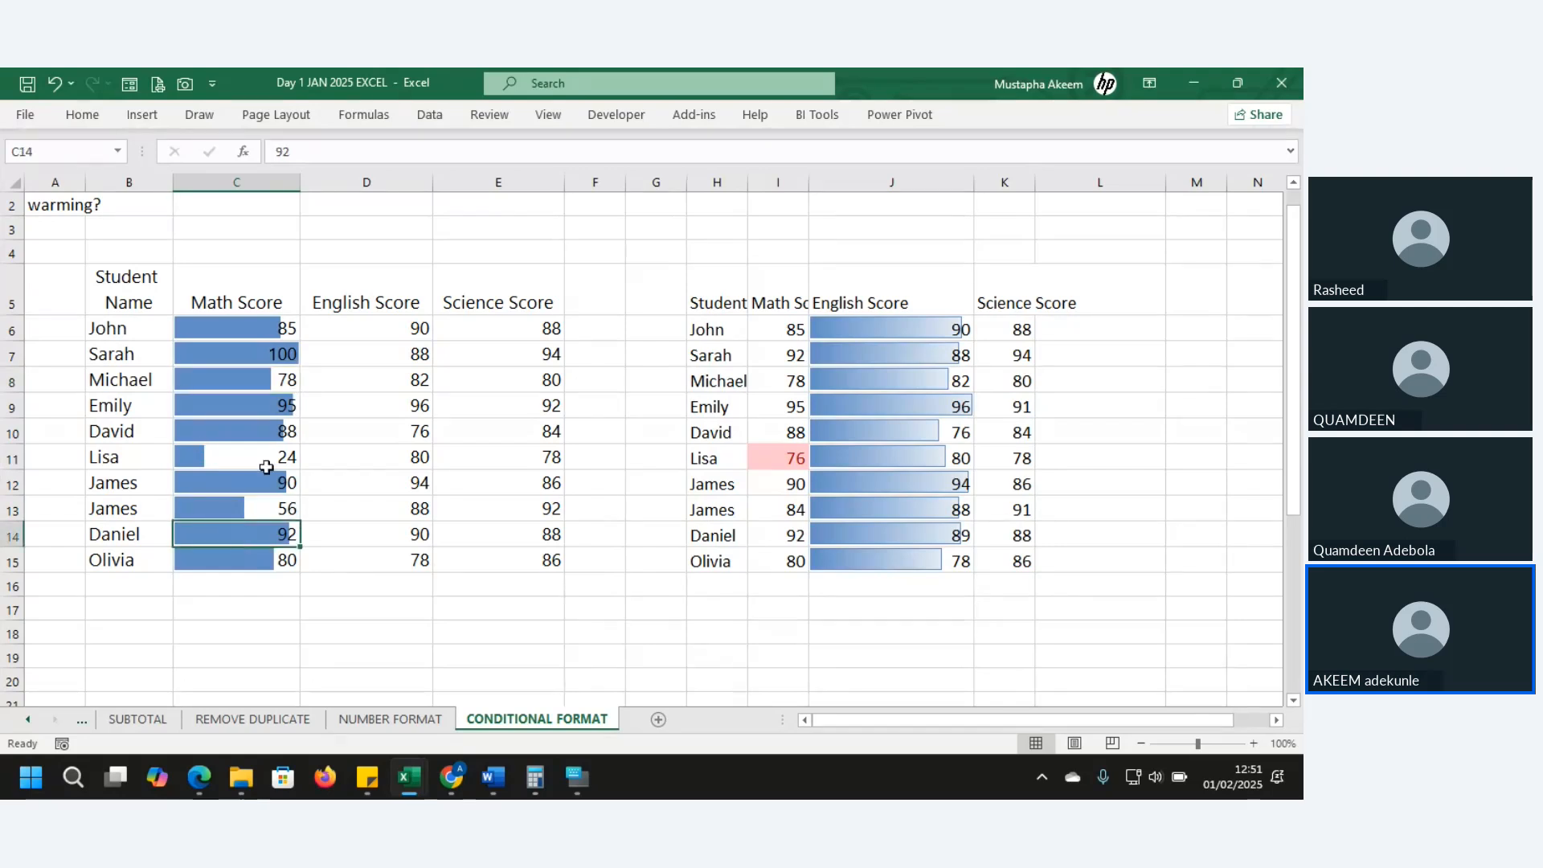
pyautogui.click(218, 322)
pyautogui.moveTo(217, 328); pyautogui.dragTo(227, 558)
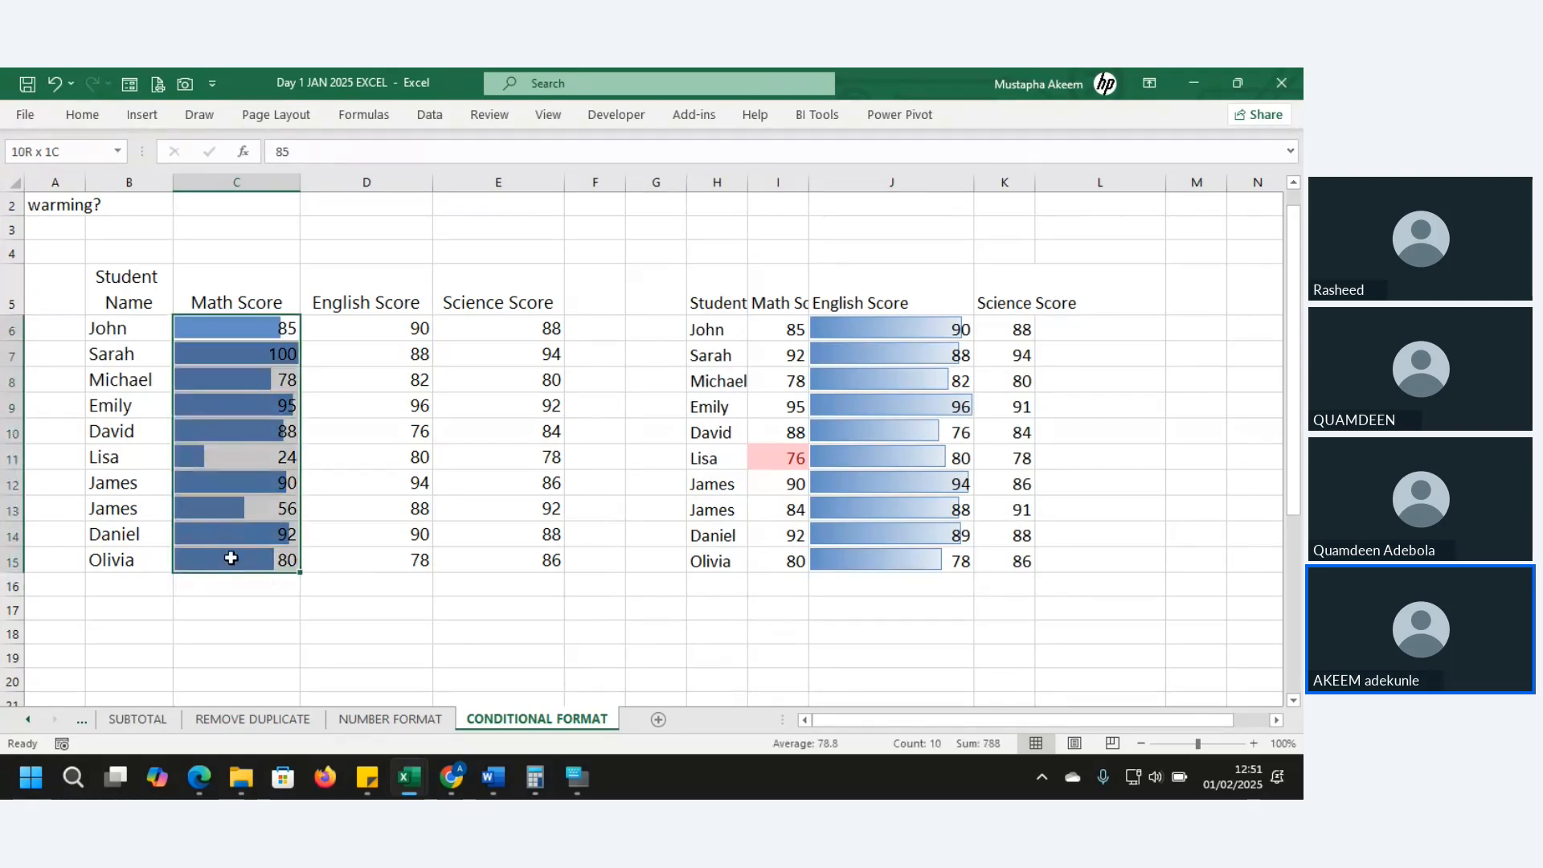
# - Edit the Math Score data bar rule to Show Bar Only, hiding the numbers in C6:C15
pyautogui.click(84, 113)
pyautogui.click(797, 186)
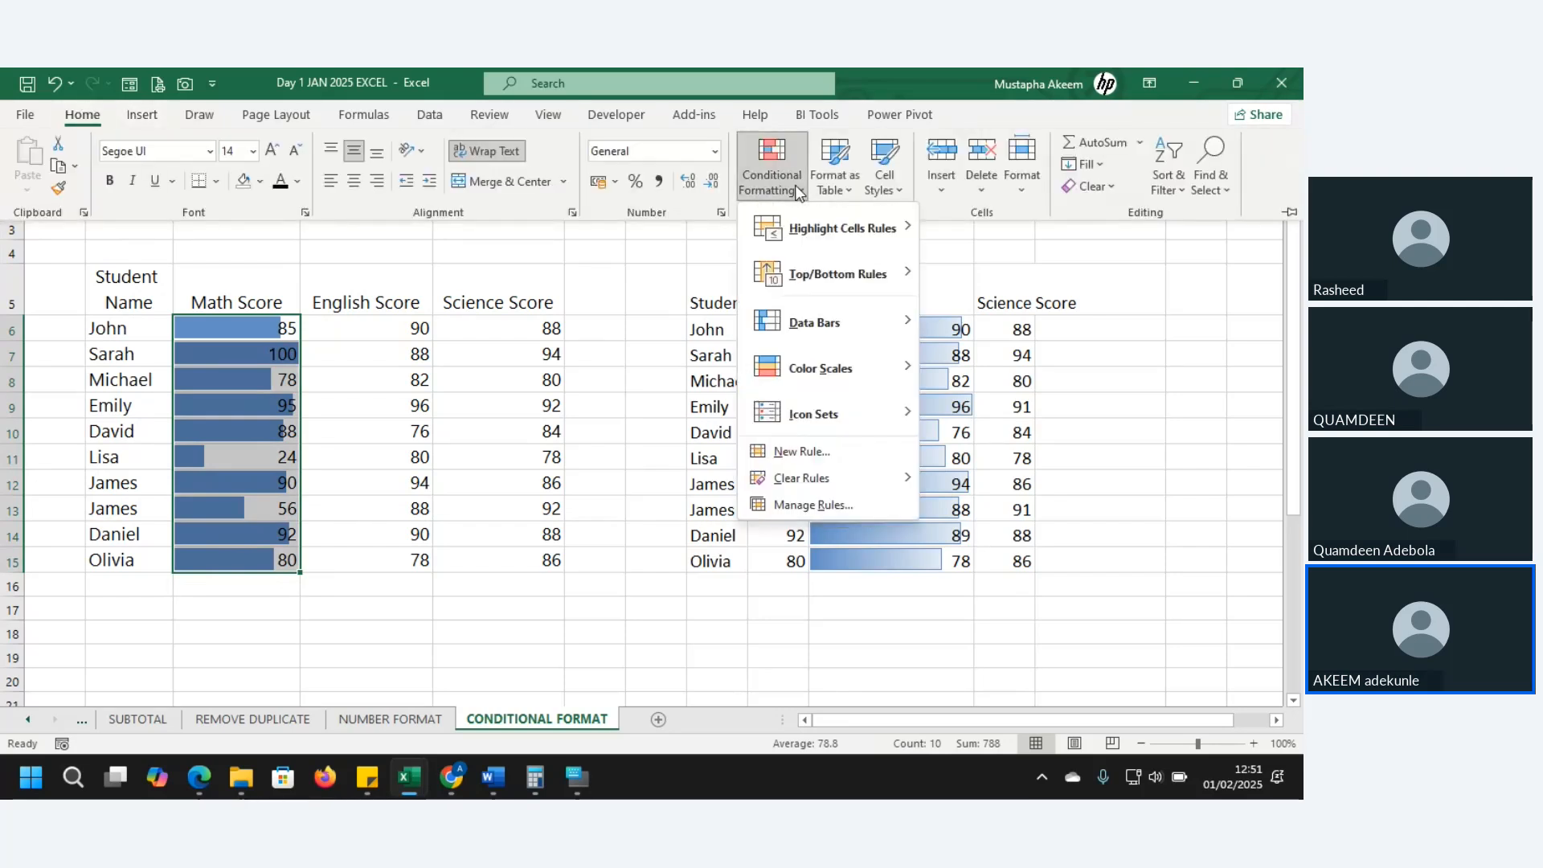
pyautogui.click(814, 505)
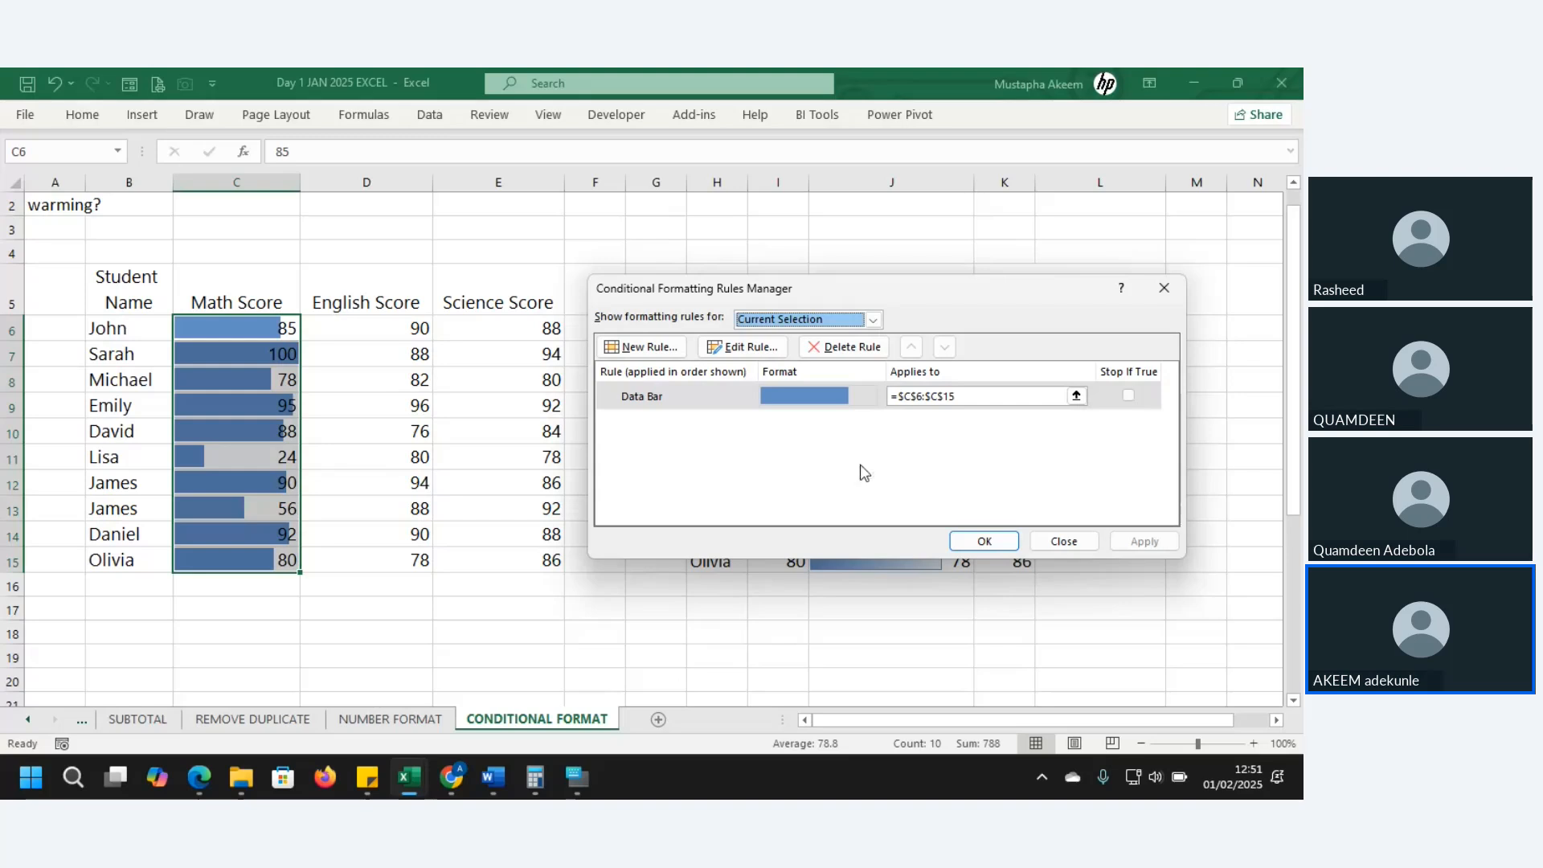
pyautogui.click(751, 348)
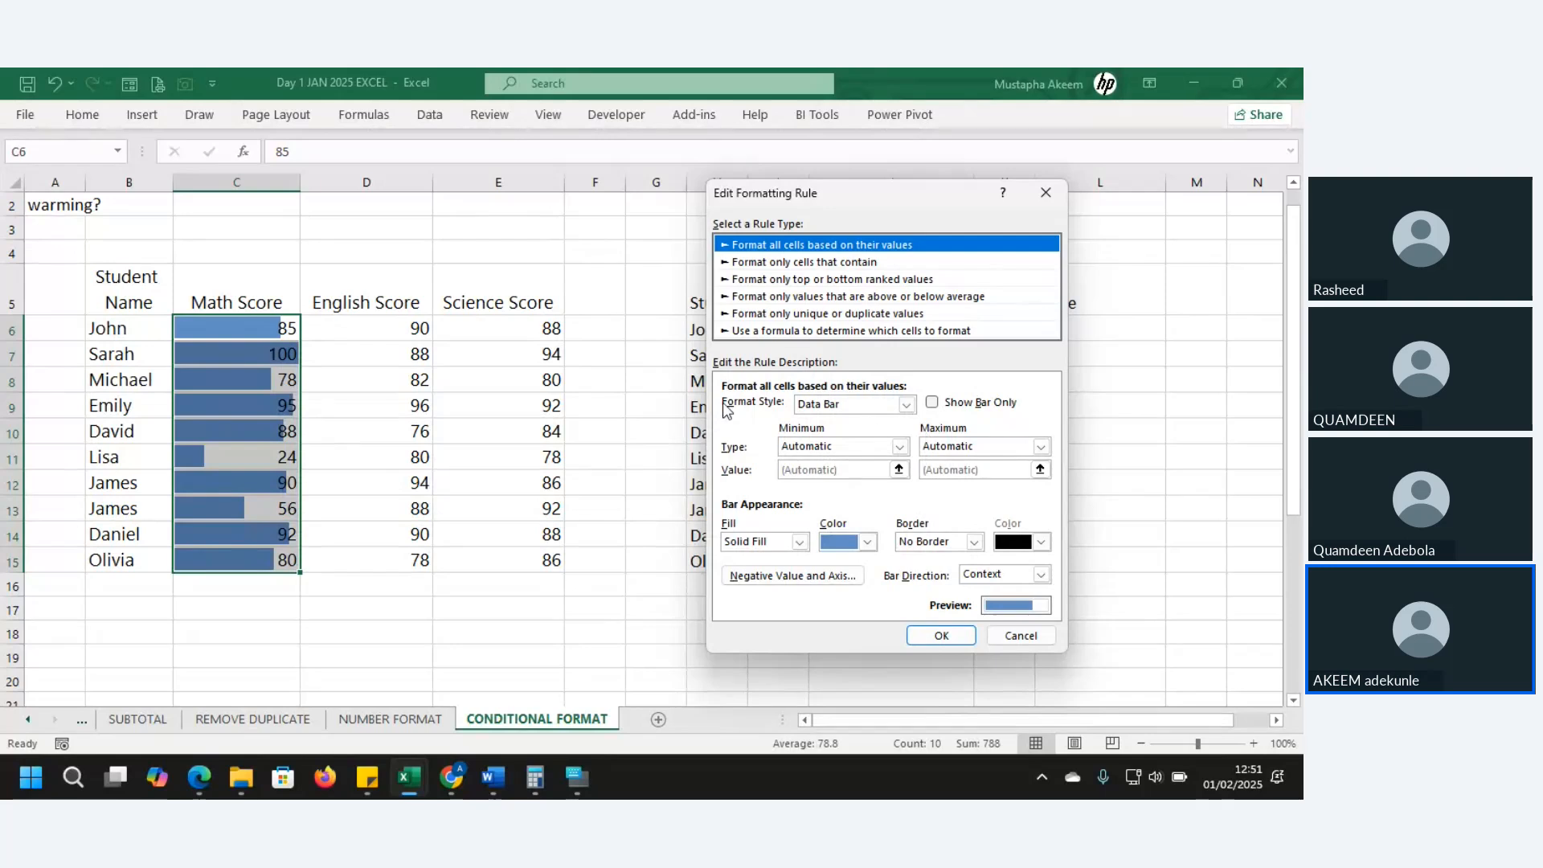
pyautogui.click(932, 405)
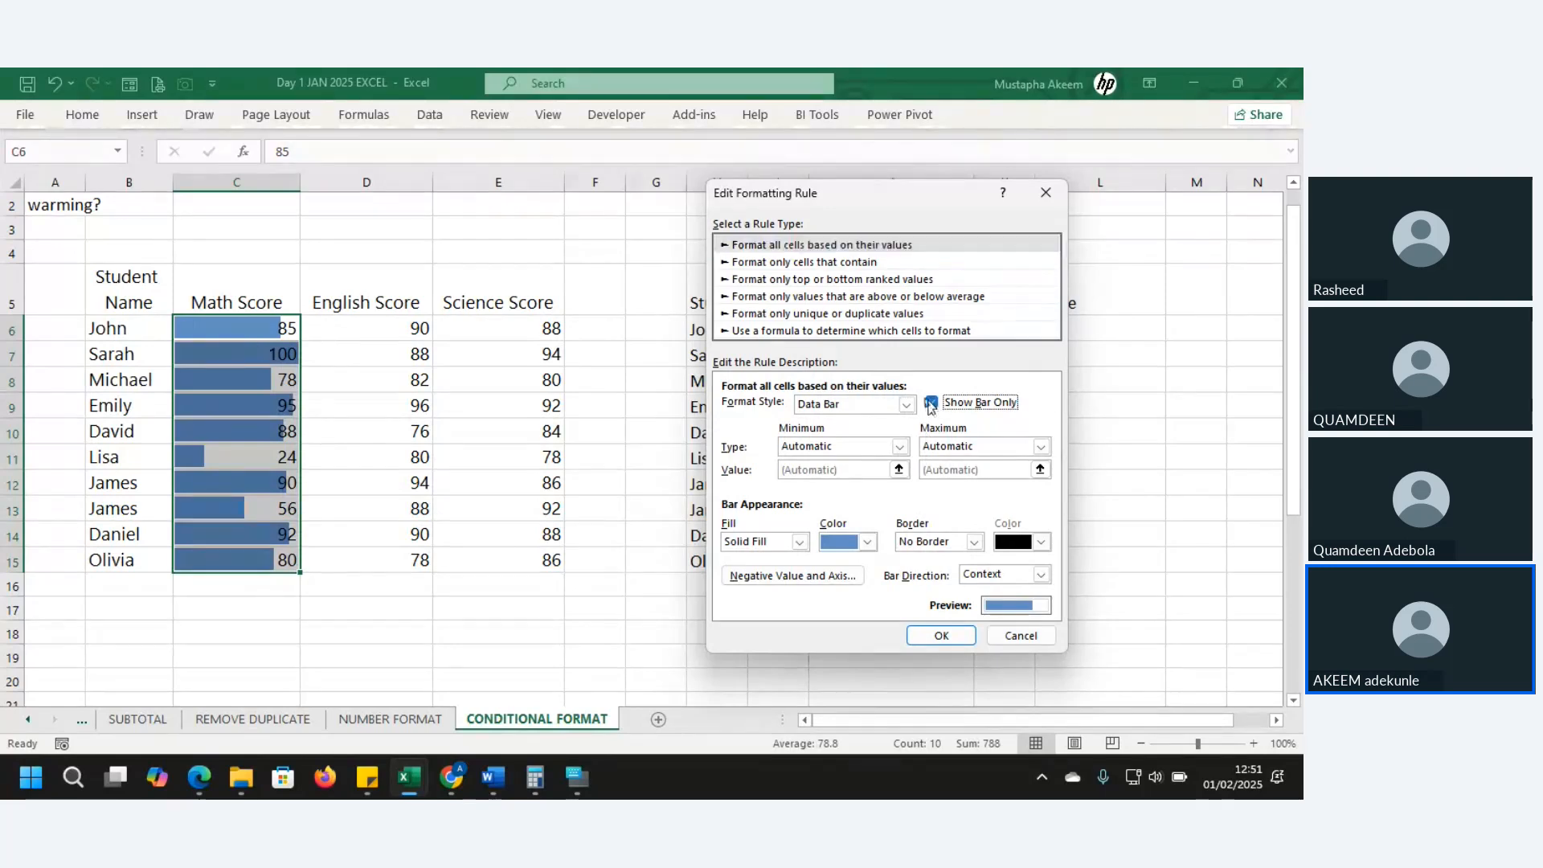
pyautogui.click(948, 641)
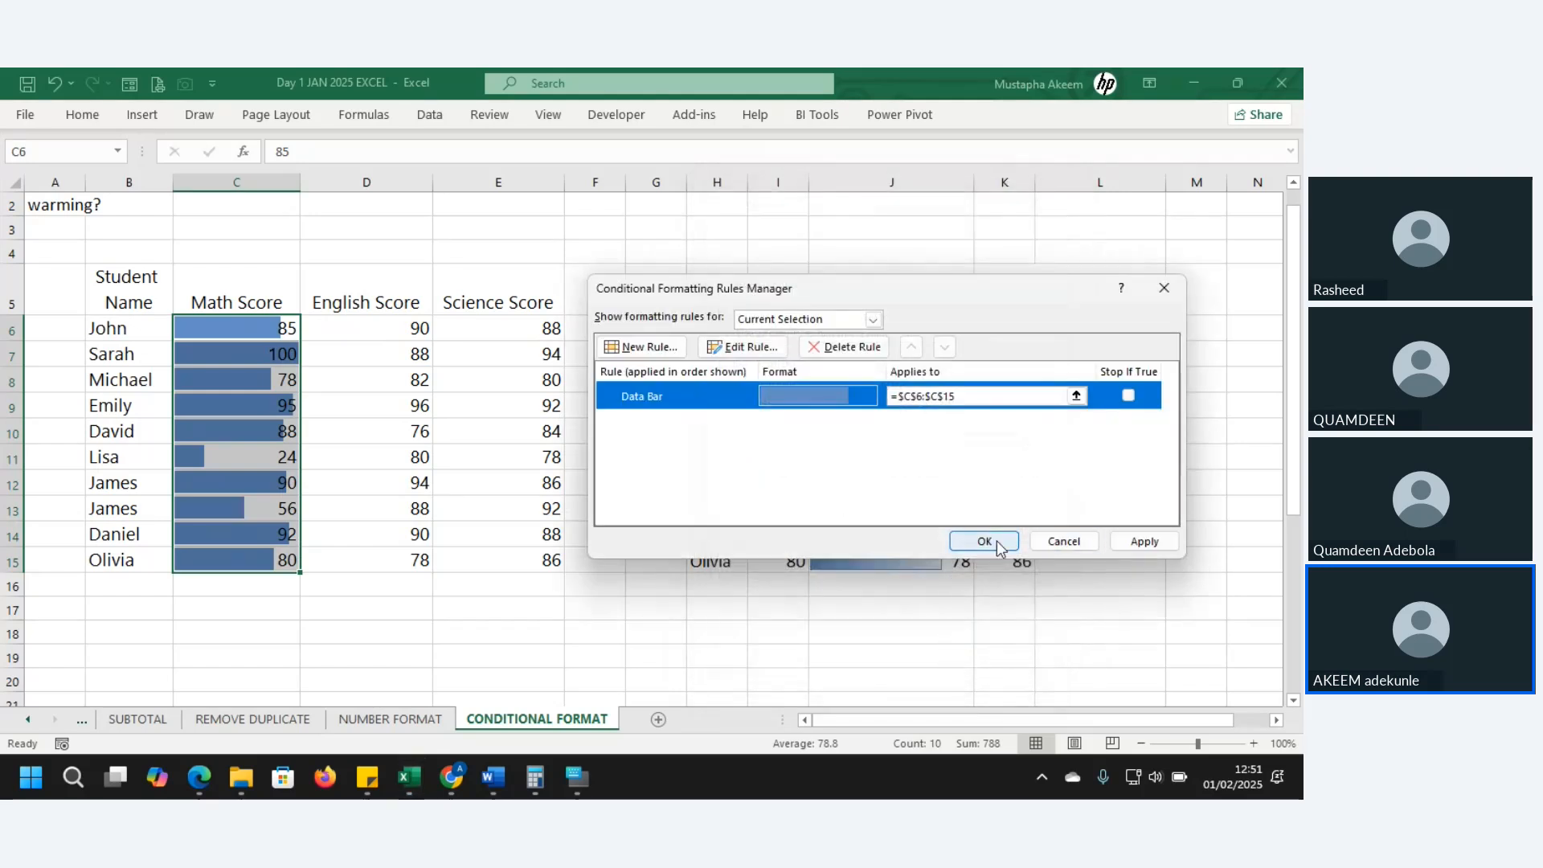
pyautogui.click(985, 541)
pyautogui.click(317, 483)
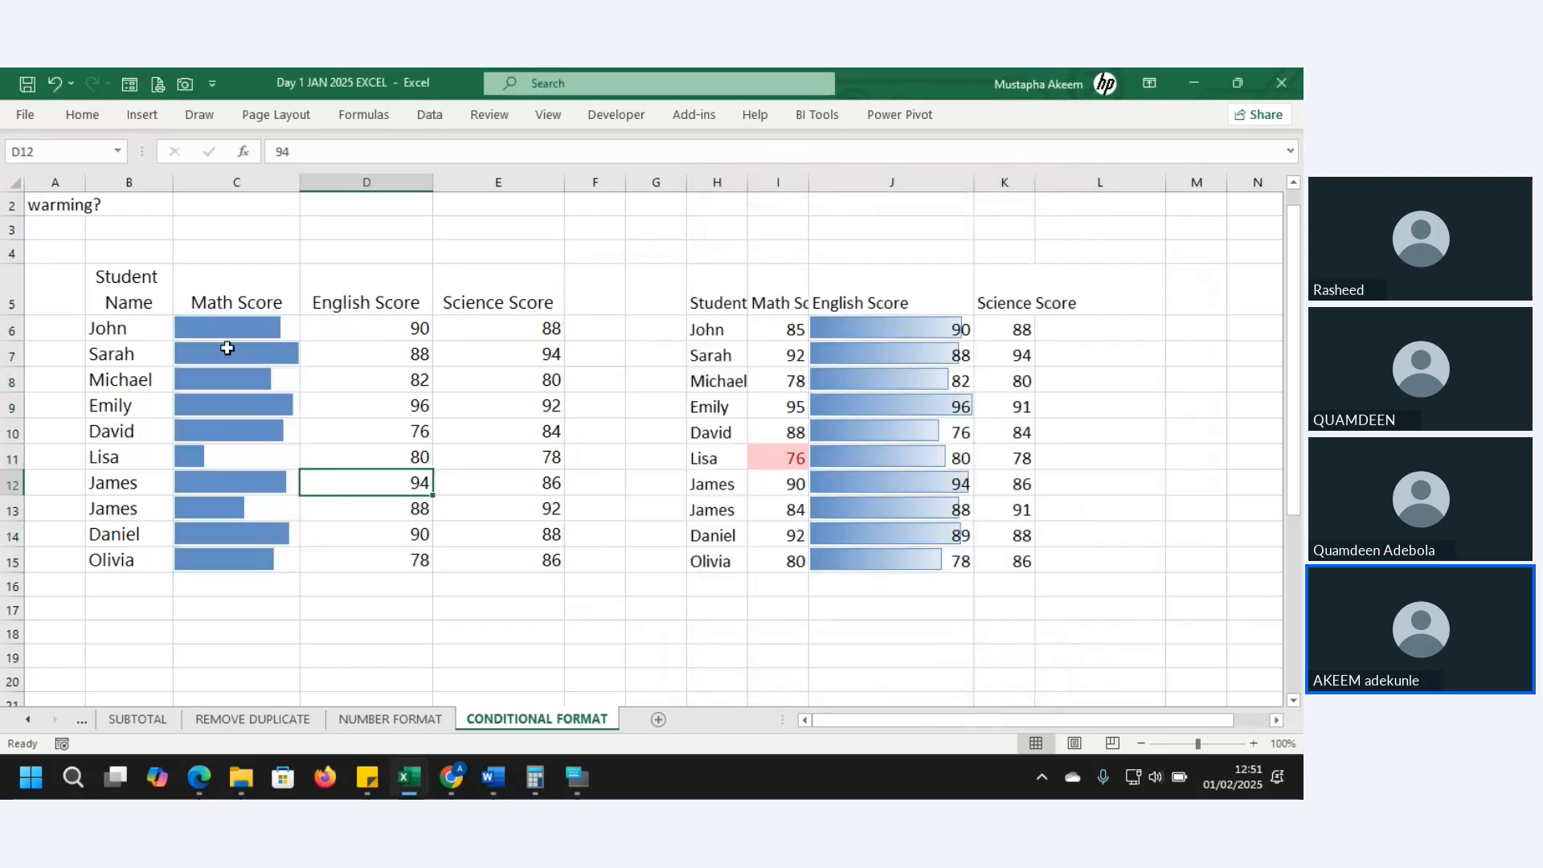
# - Select Math scores C6:C15 and open the full data bar rule settings
pyautogui.click(228, 338)
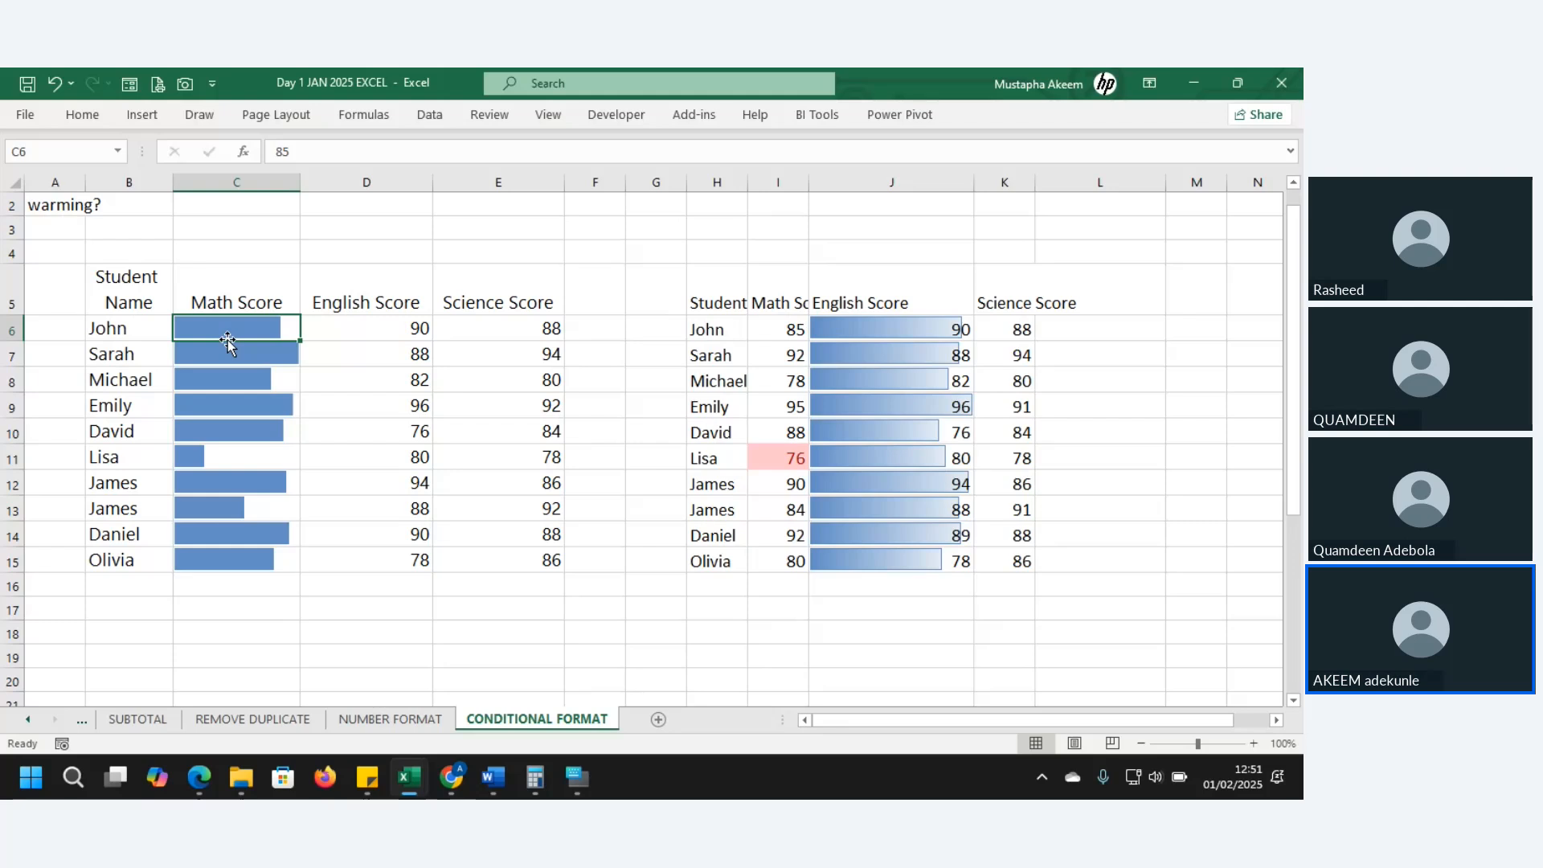
pyautogui.moveTo(228, 332); pyautogui.dragTo(234, 555)
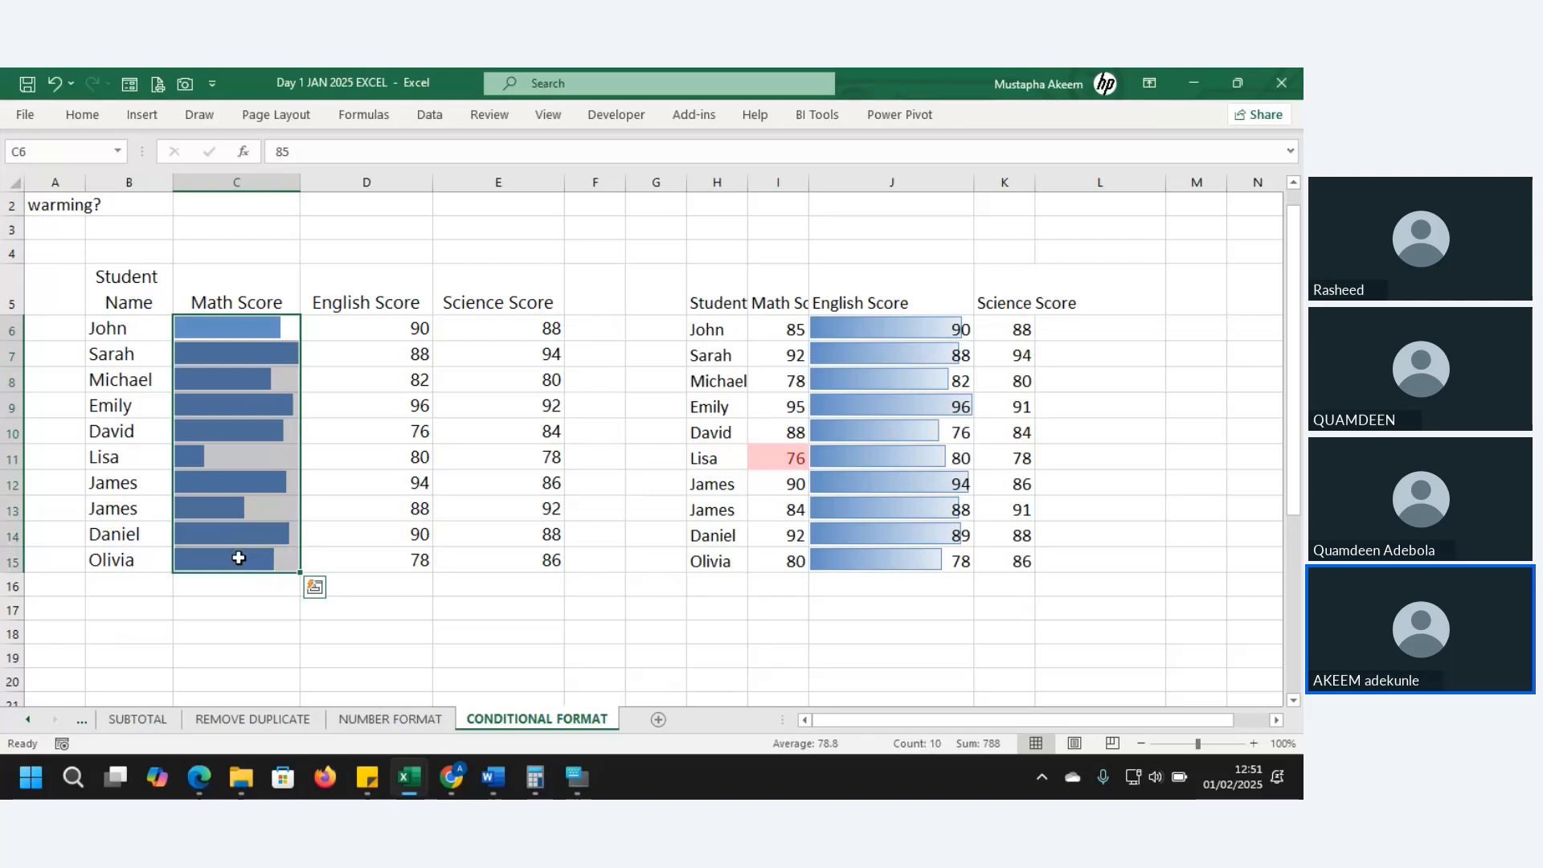
pyautogui.click(84, 117)
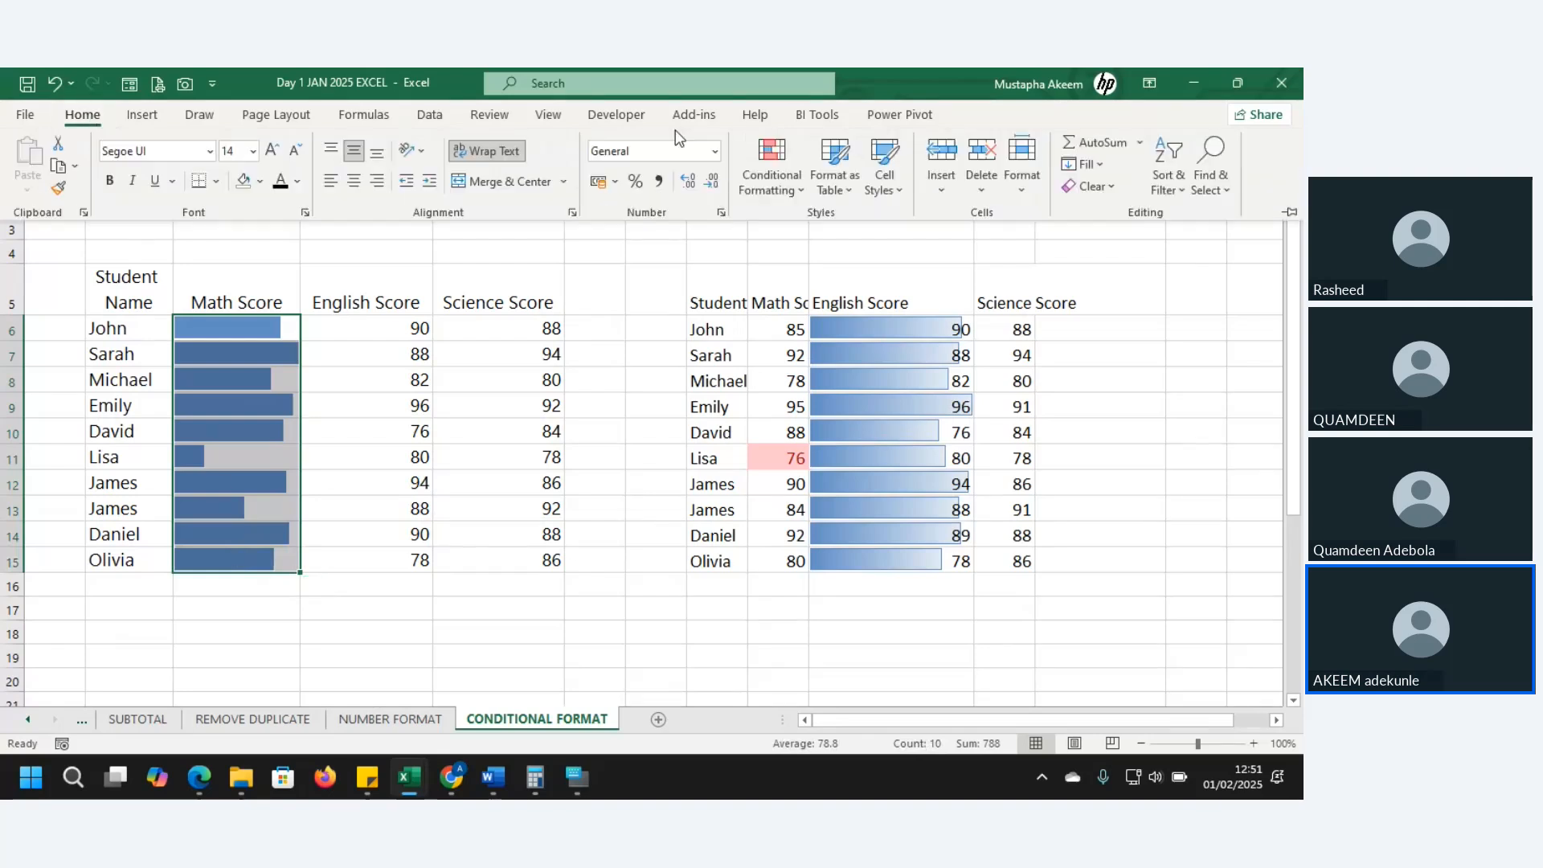
pyautogui.click(777, 186)
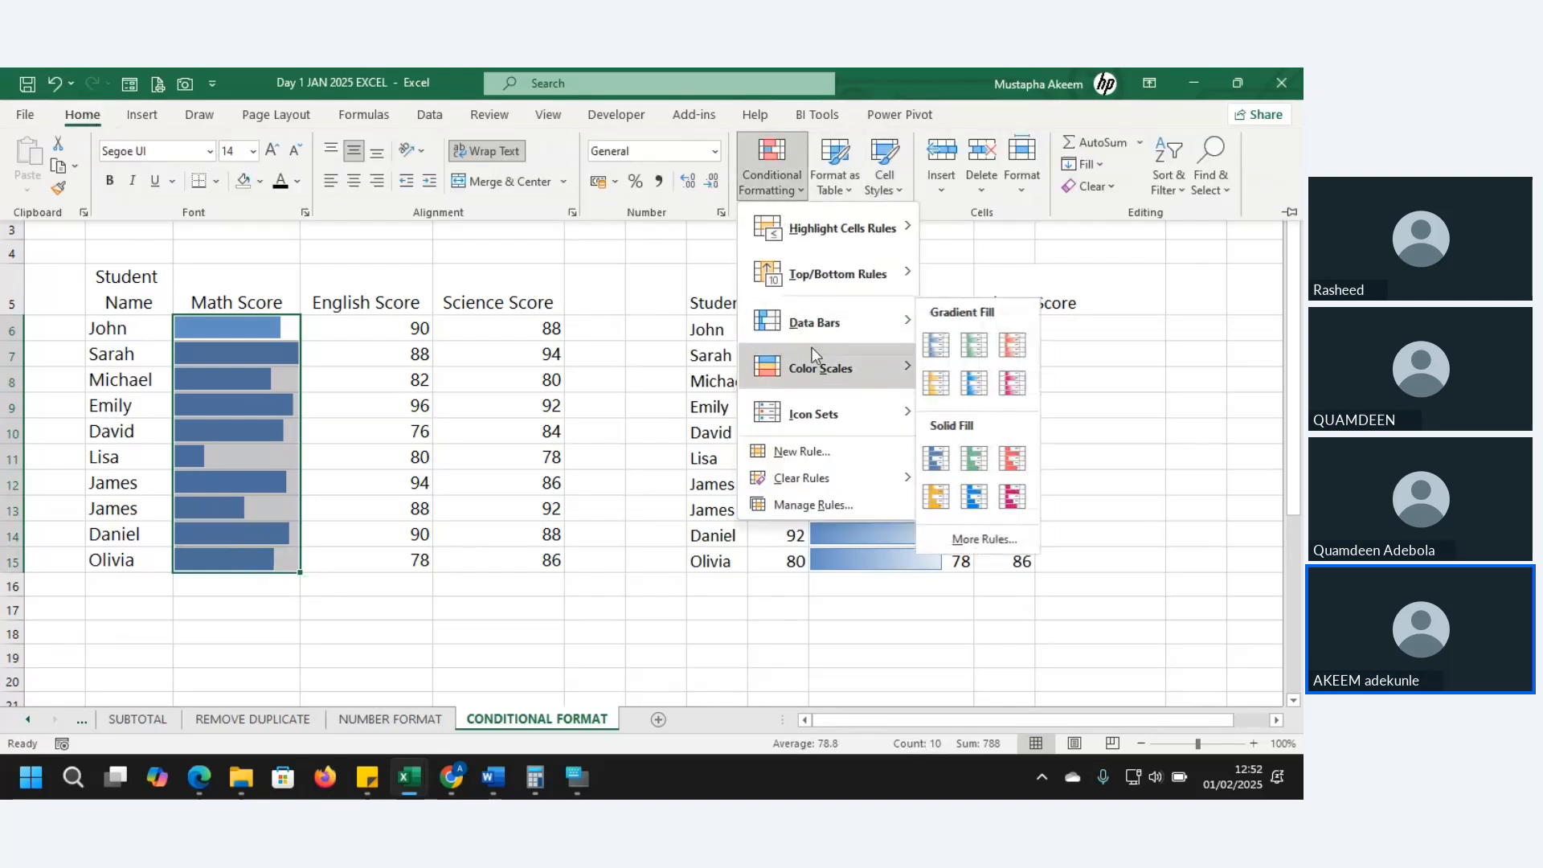
pyautogui.moveTo(814, 335)
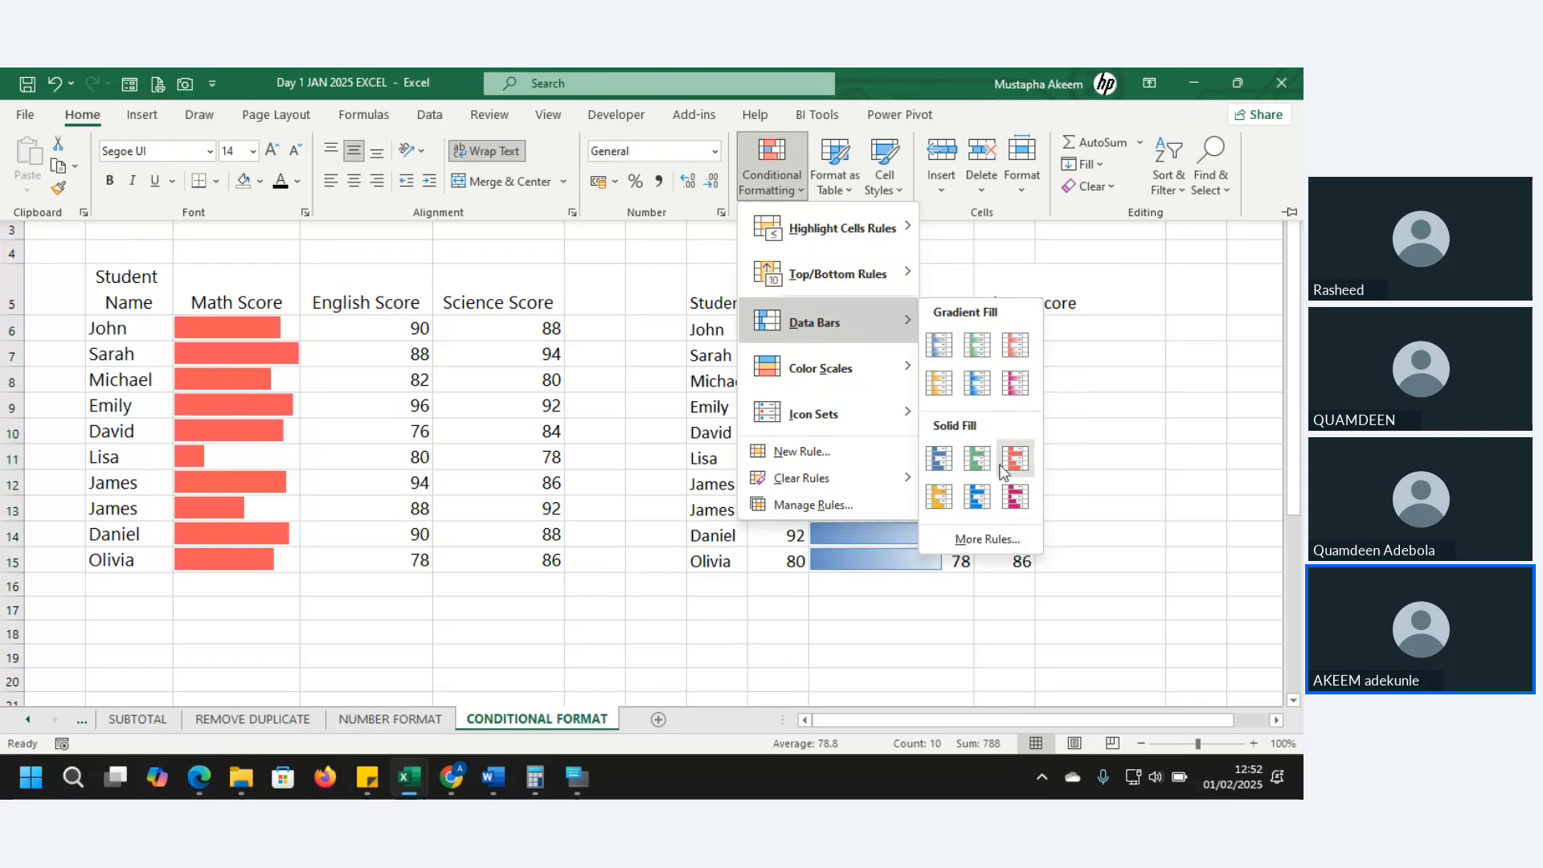
pyautogui.click(986, 539)
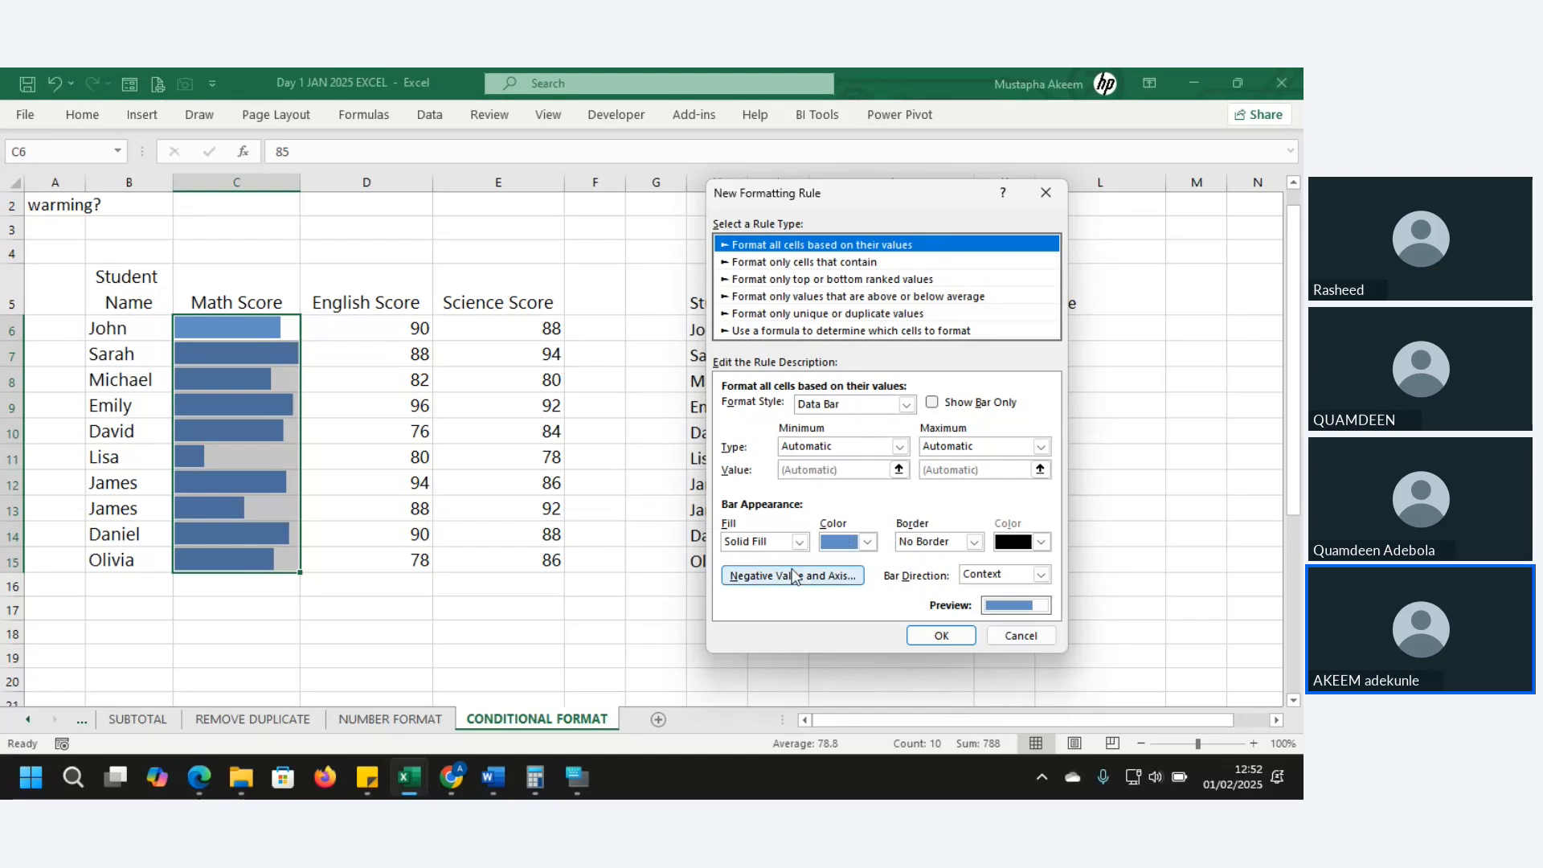
# - Explore the data bar options: bar colour, Data Bar style, and a Percent minimum
pyautogui.click(868, 543)
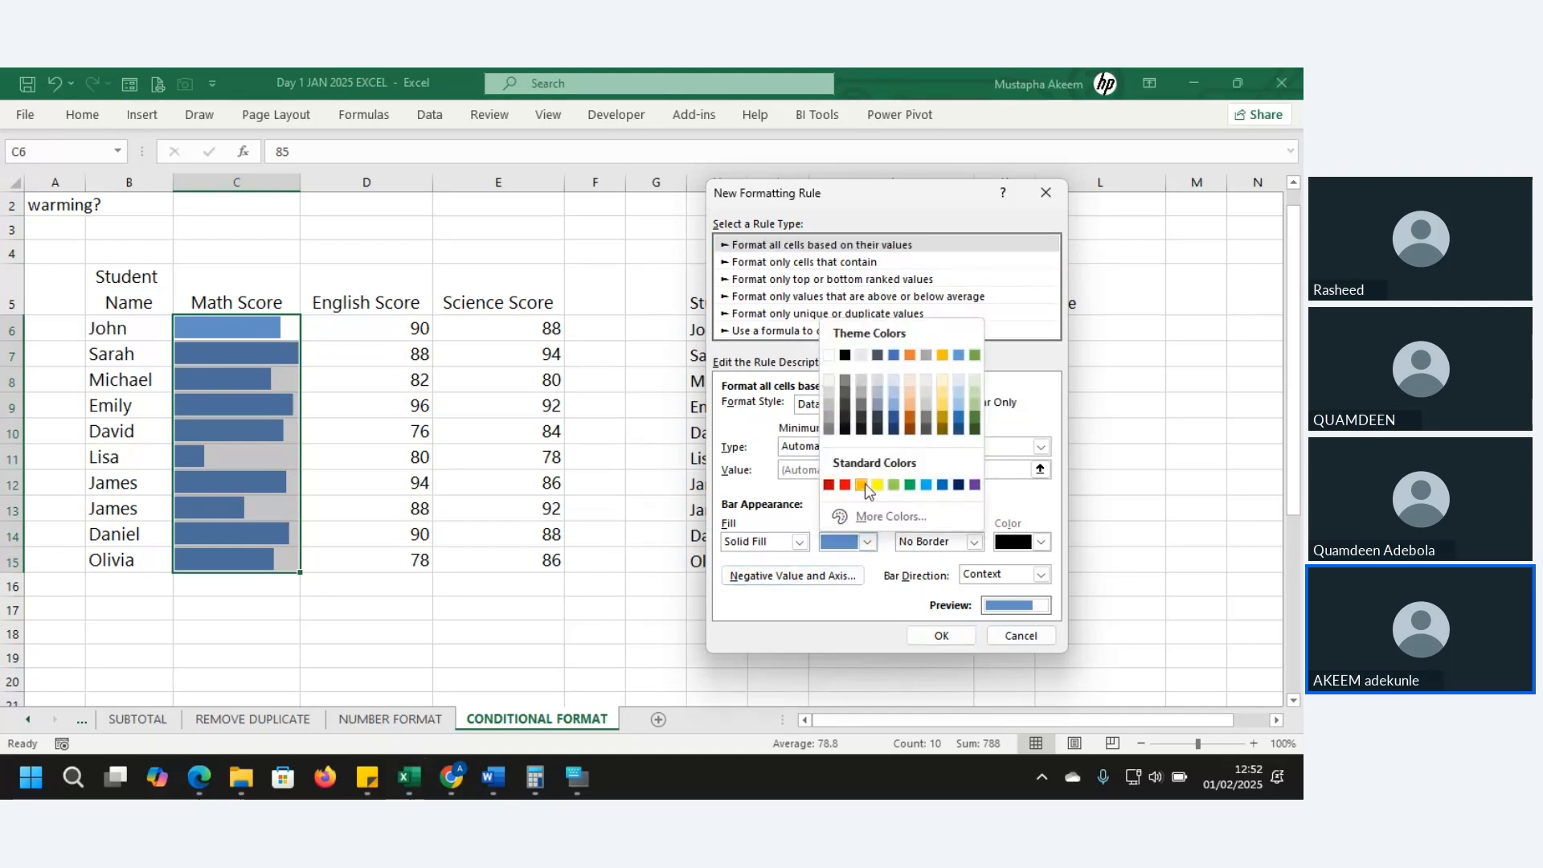
pyautogui.click(758, 481)
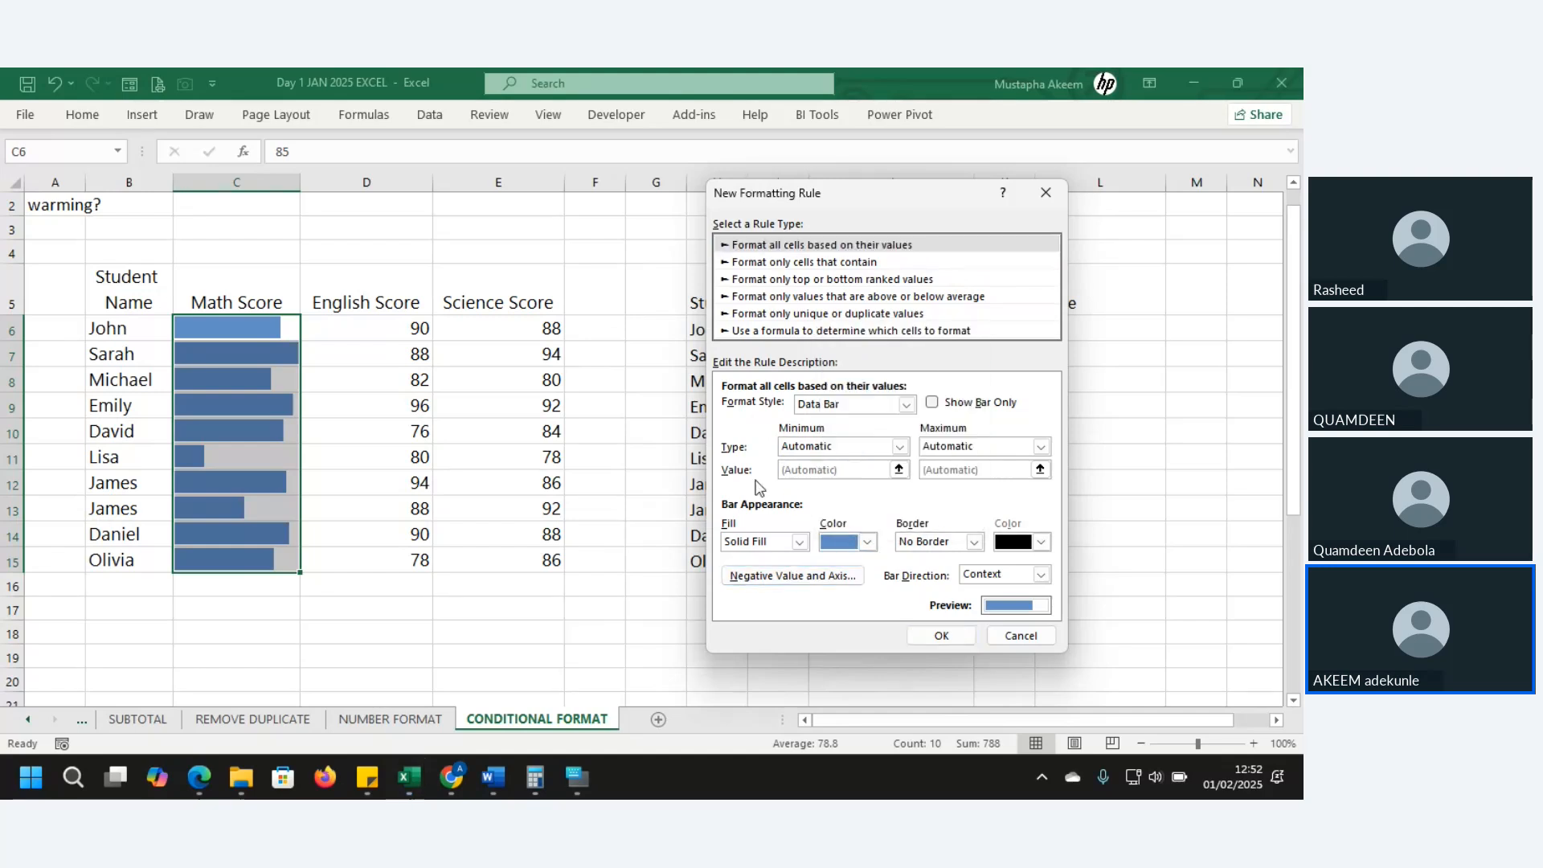
pyautogui.click(908, 407)
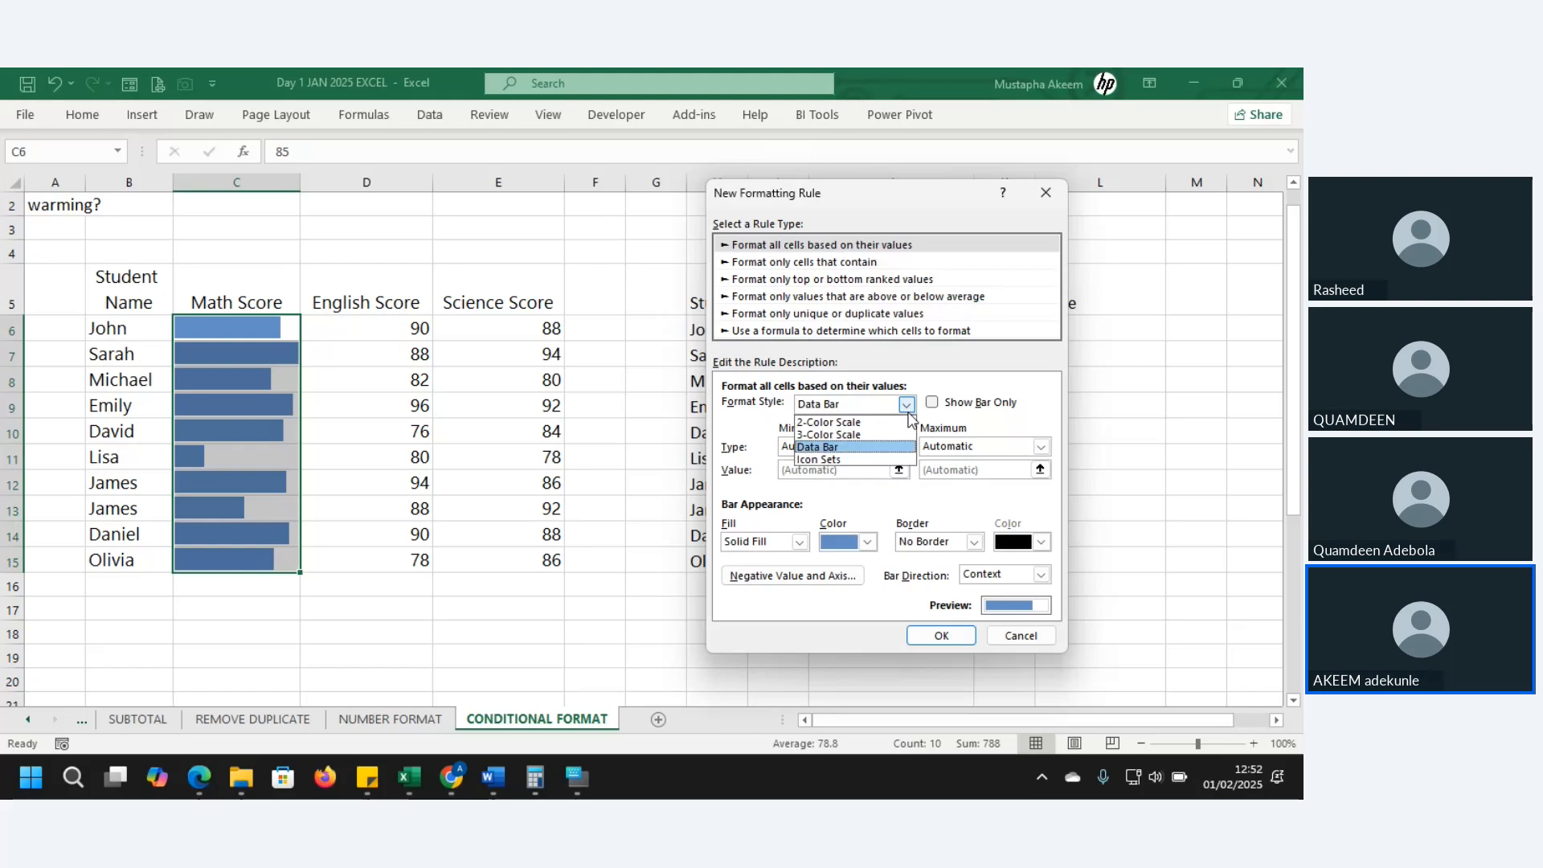
pyautogui.click(828, 447)
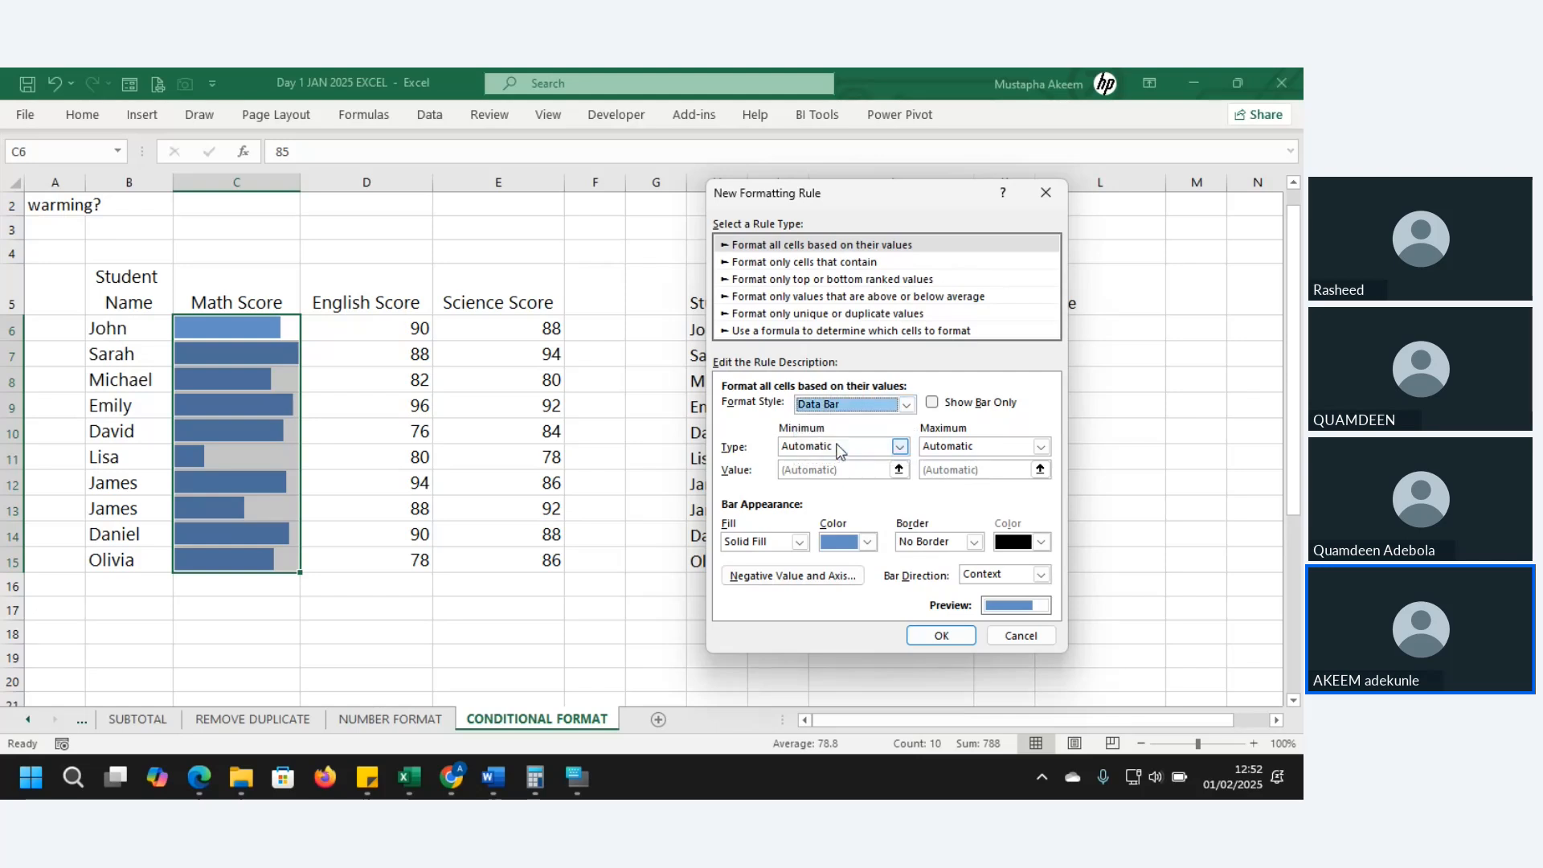
pyautogui.click(899, 449)
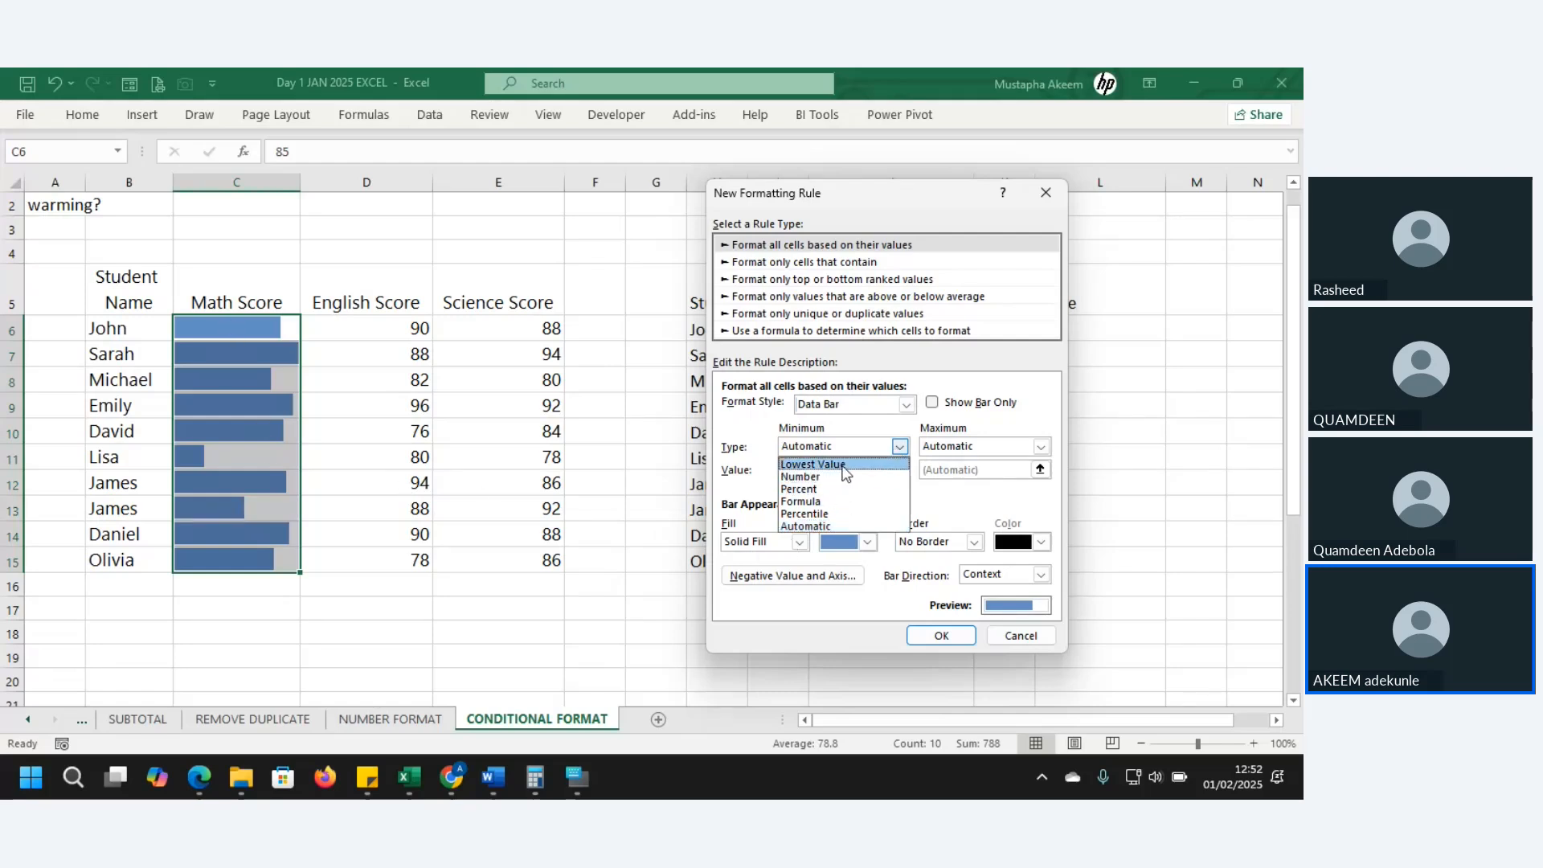
pyautogui.click(834, 487)
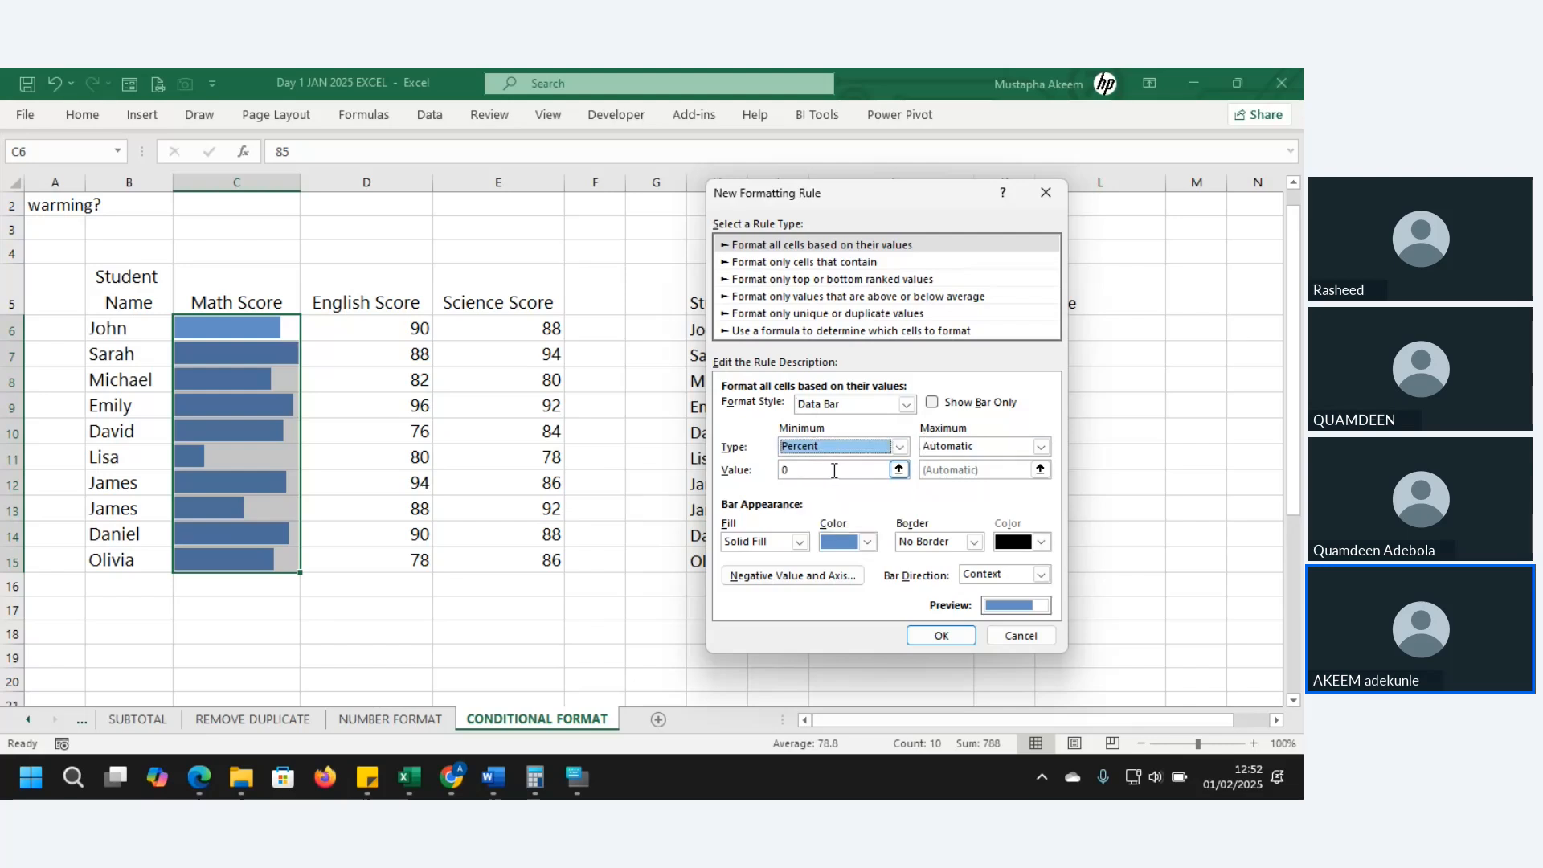
pyautogui.click(833, 470)
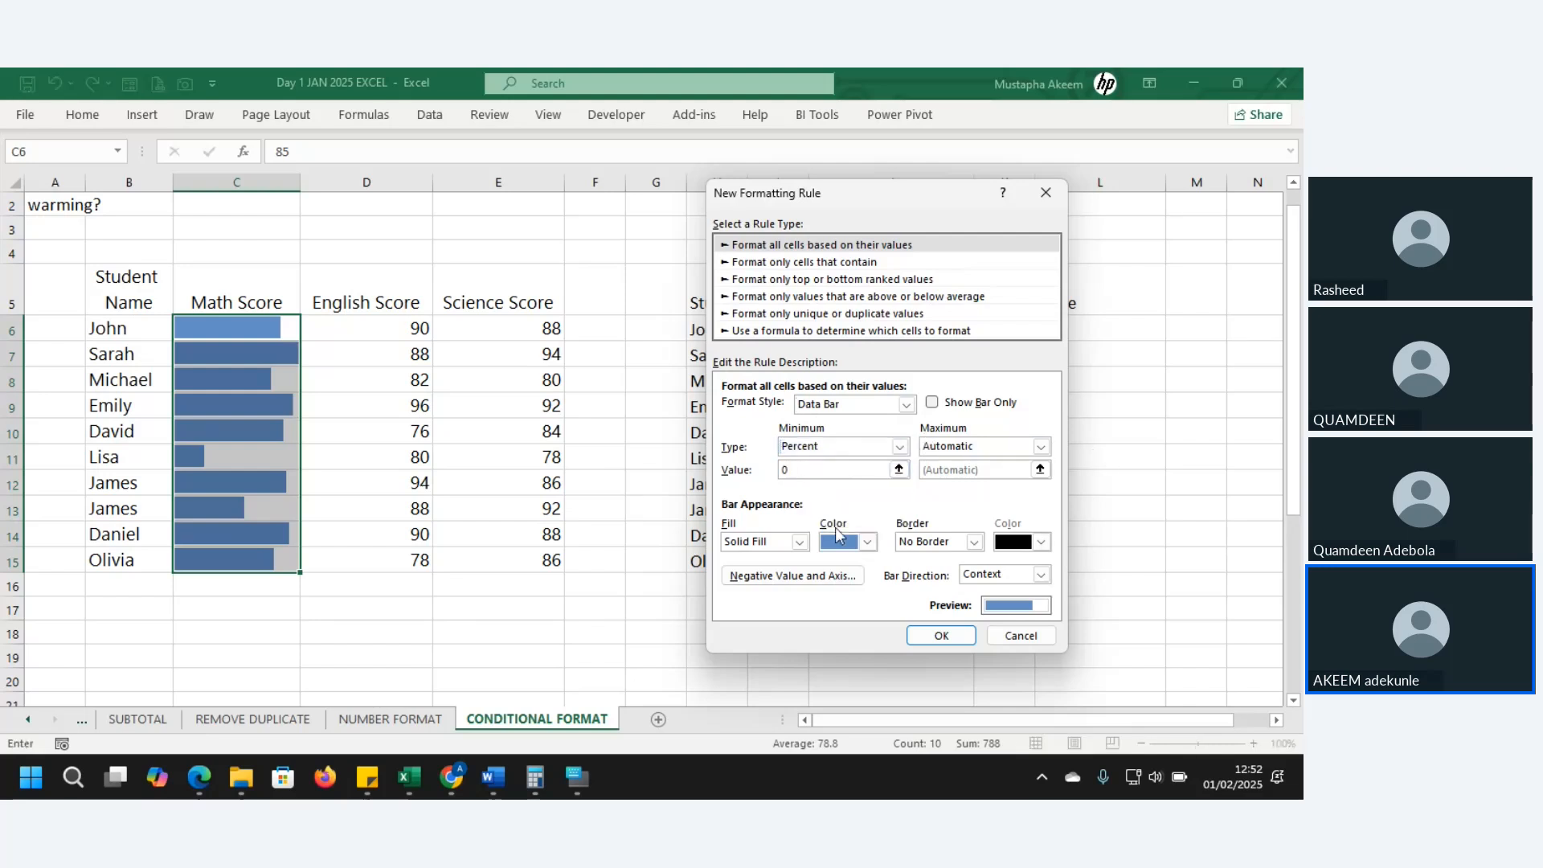
# - Browse the other rule types, then close the New Formatting Rule dialog without saving
pyautogui.click(808, 266)
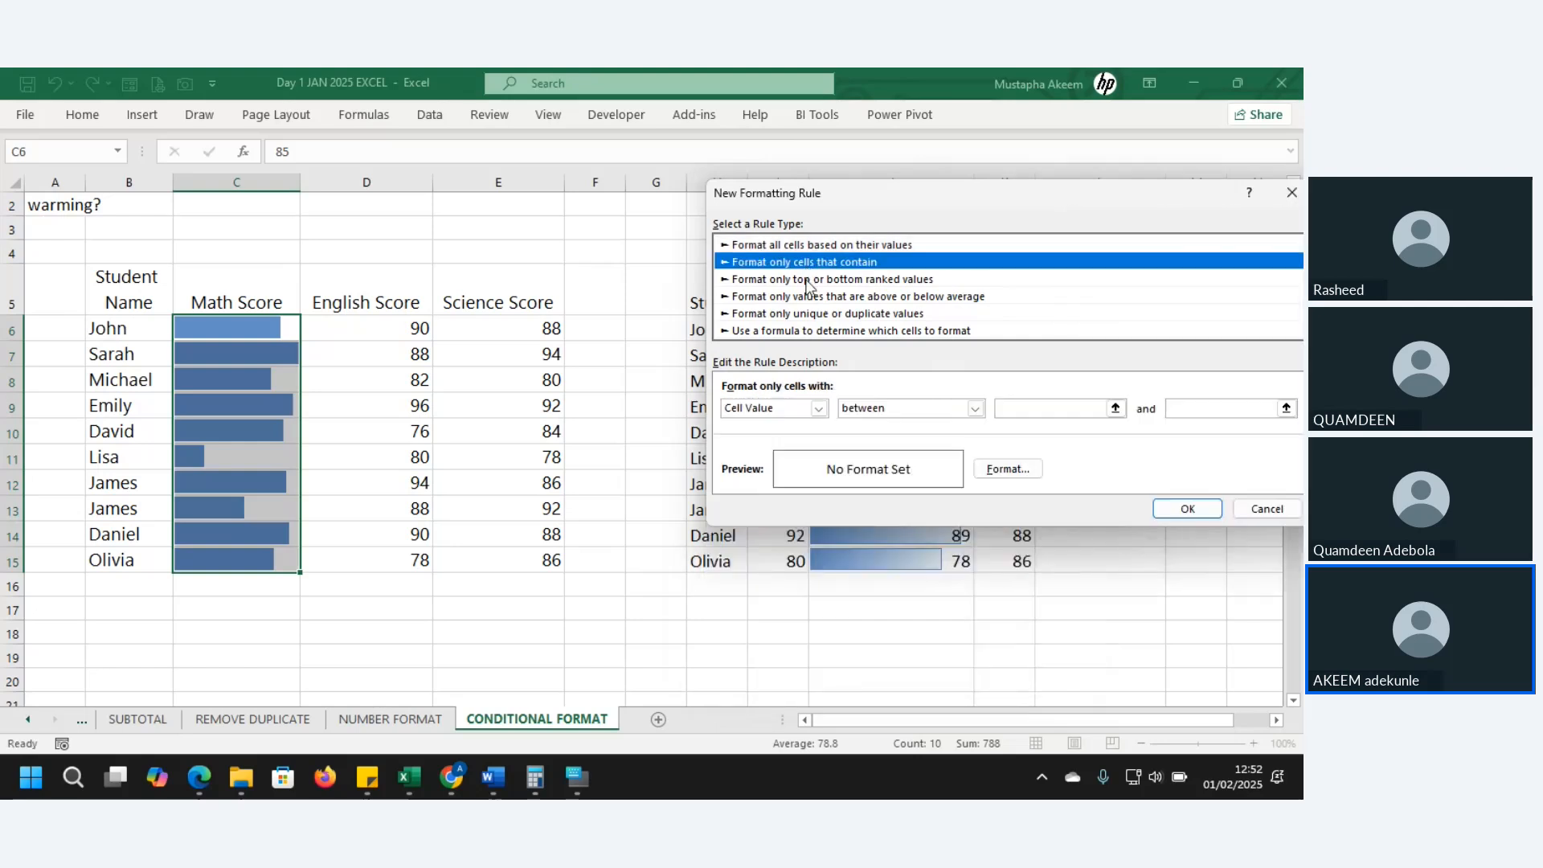
pyautogui.click(807, 280)
pyautogui.click(808, 296)
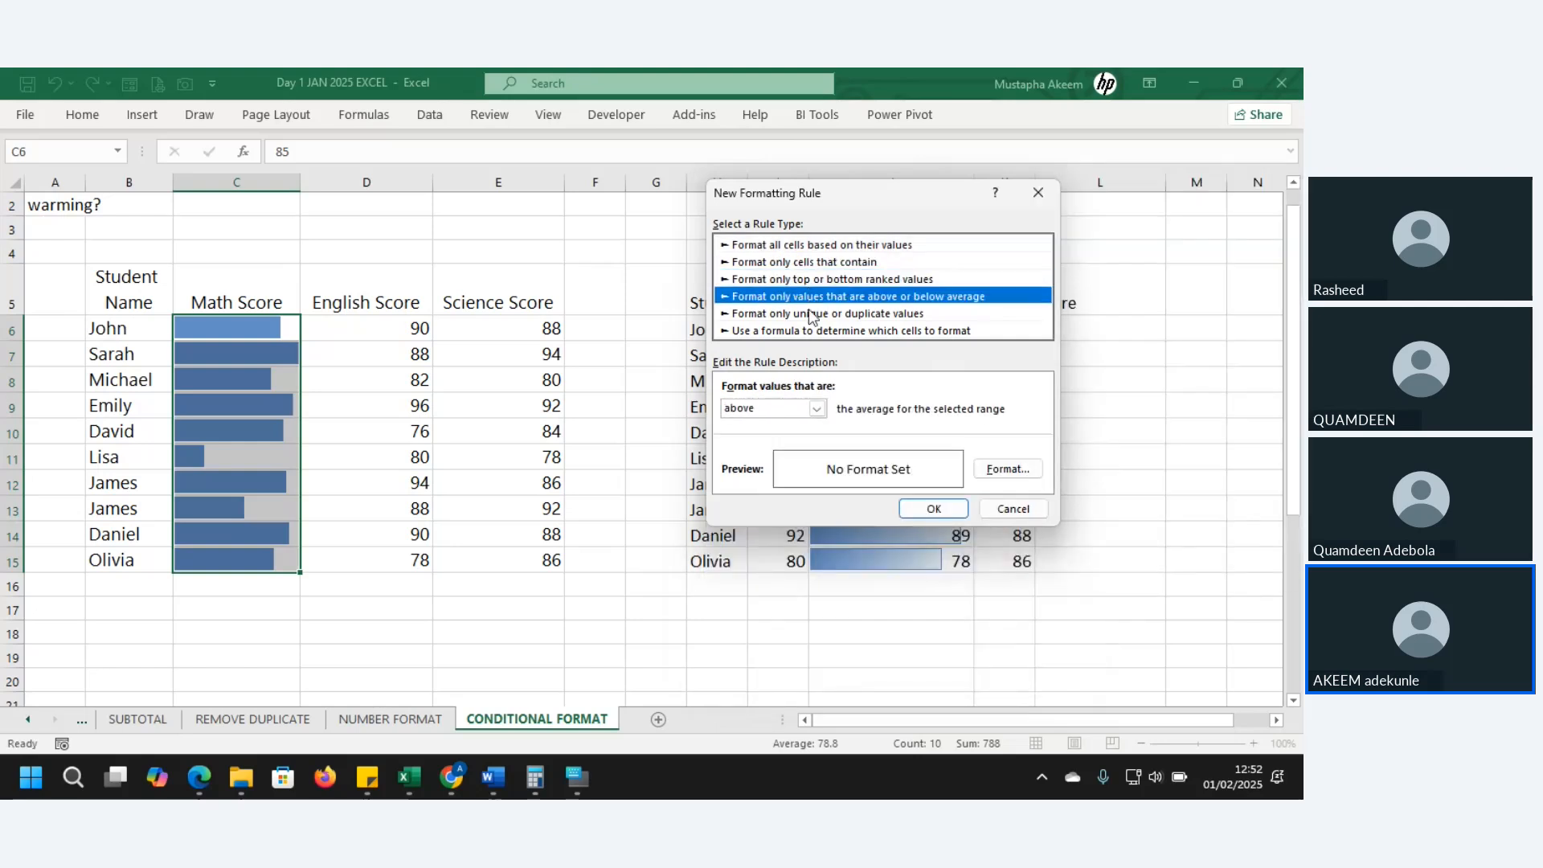
pyautogui.click(915, 313)
pyautogui.click(931, 331)
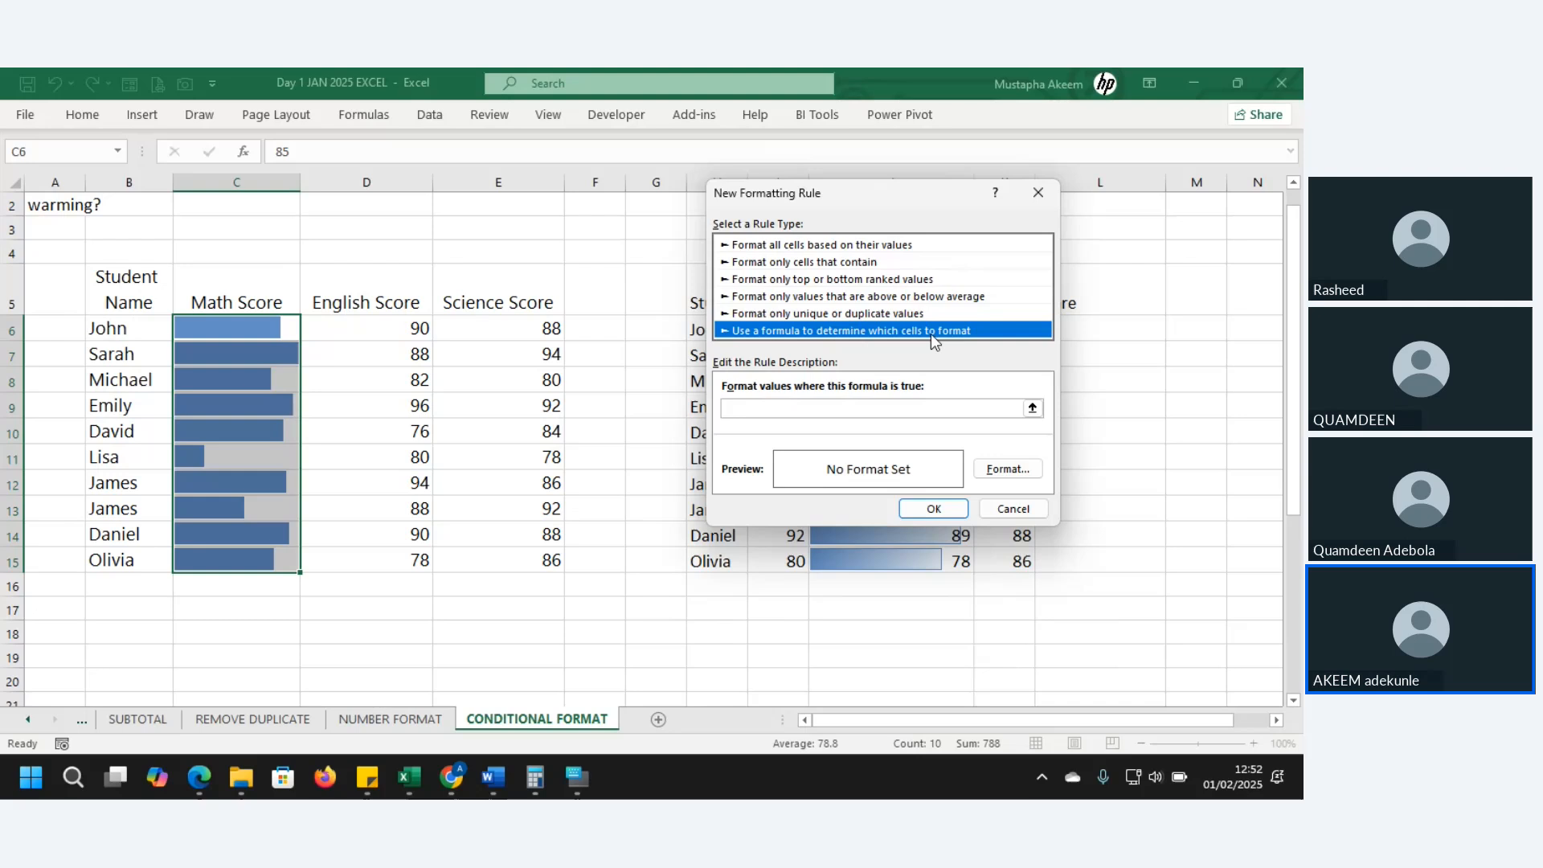
pyautogui.click(1039, 193)
# - Apply a Quick Analysis colour scale to the English scores D6:D15
pyautogui.moveTo(377, 328); pyautogui.dragTo(387, 549)
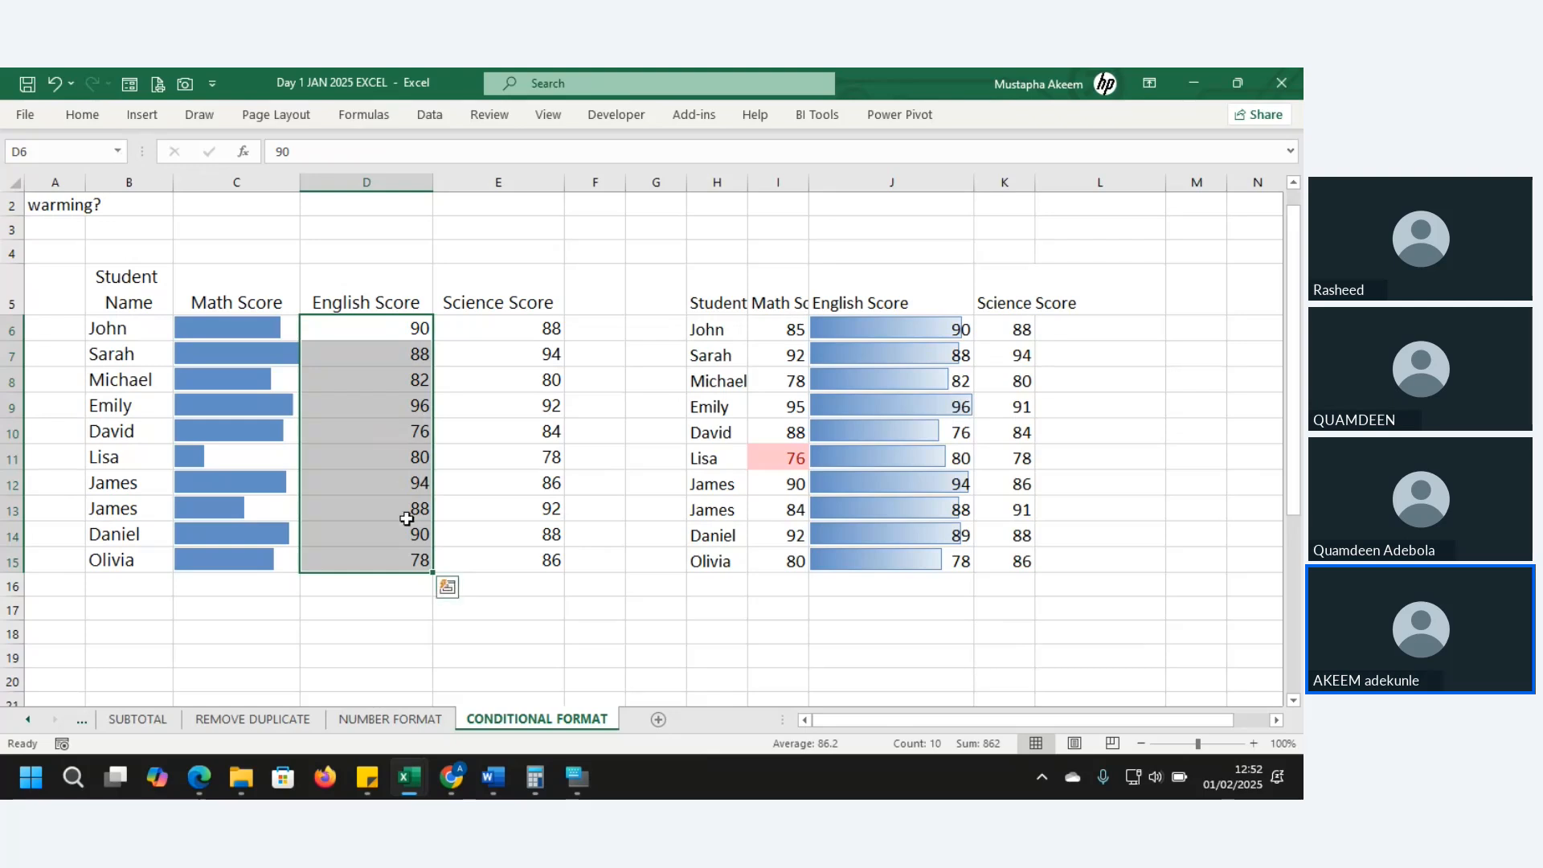
pyautogui.click(451, 586)
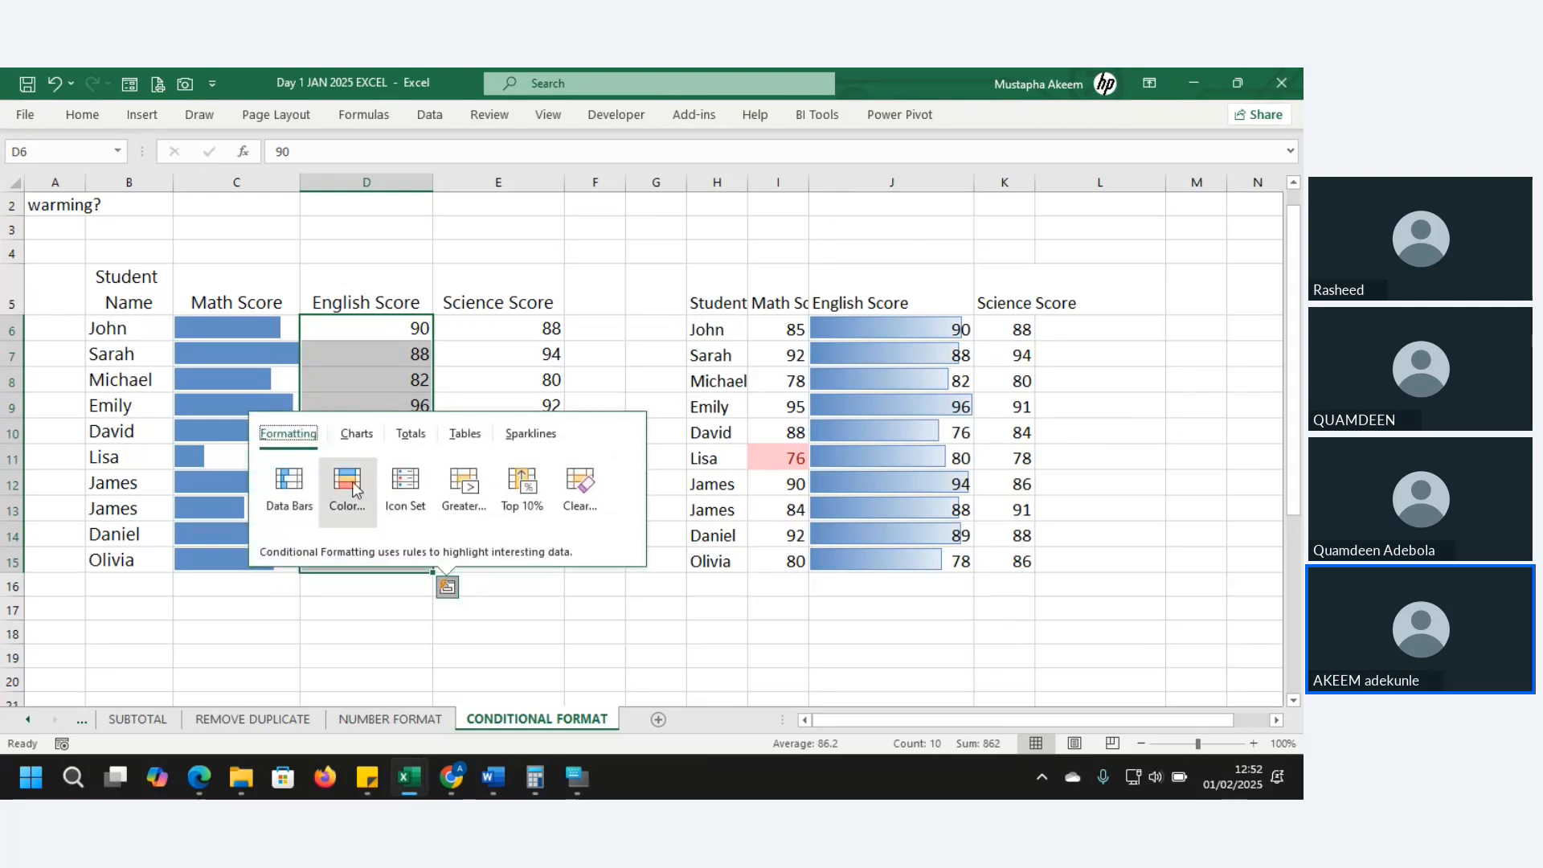
pyautogui.click(352, 482)
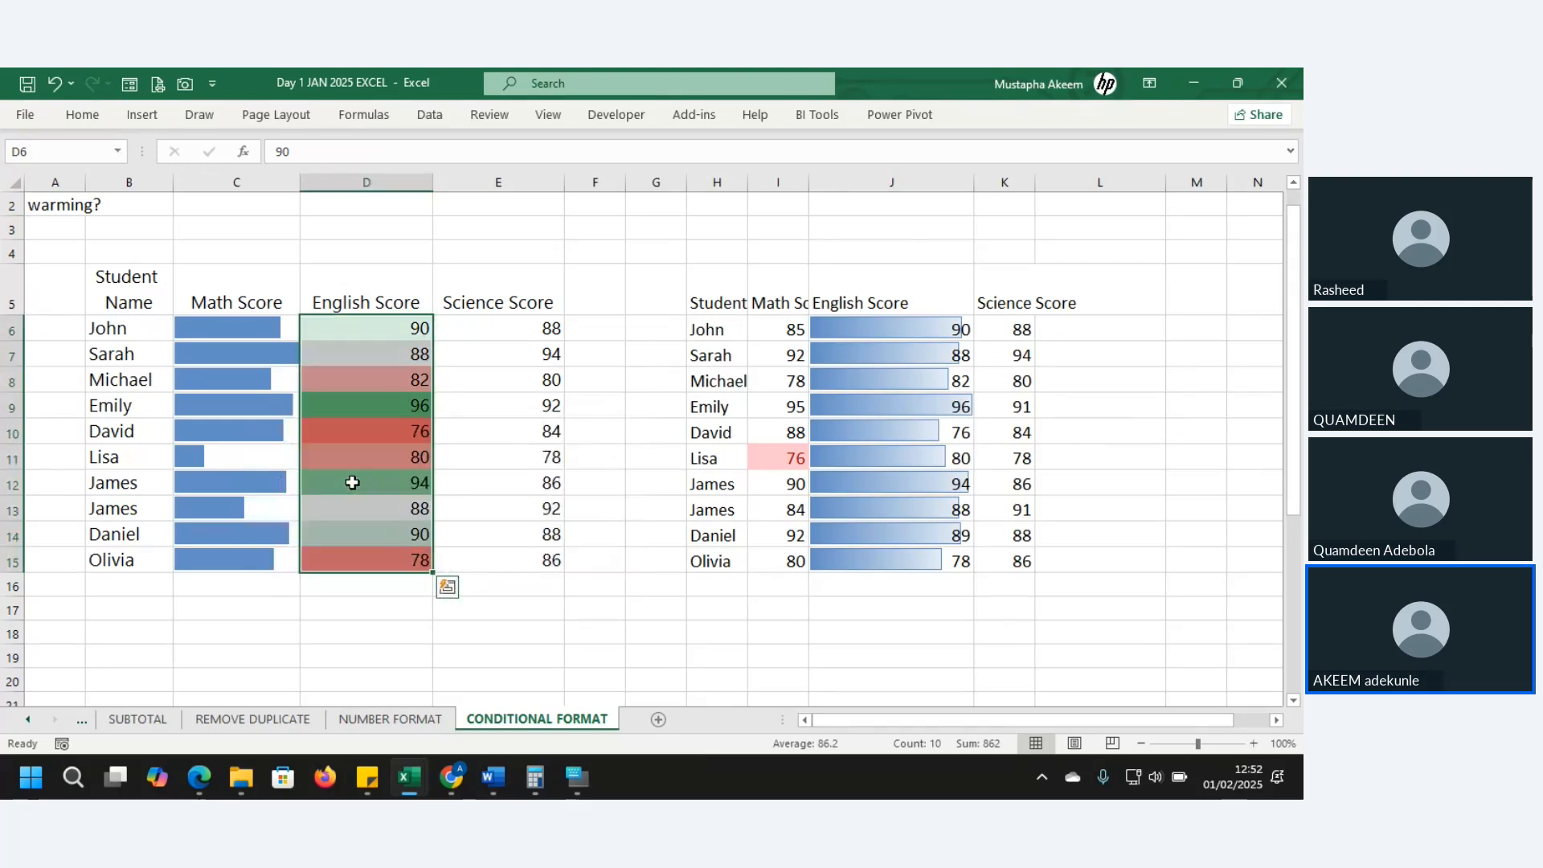
# - Compare the shaded scores, from green 96 in D9 to red 76 in D10
pyautogui.click(404, 377)
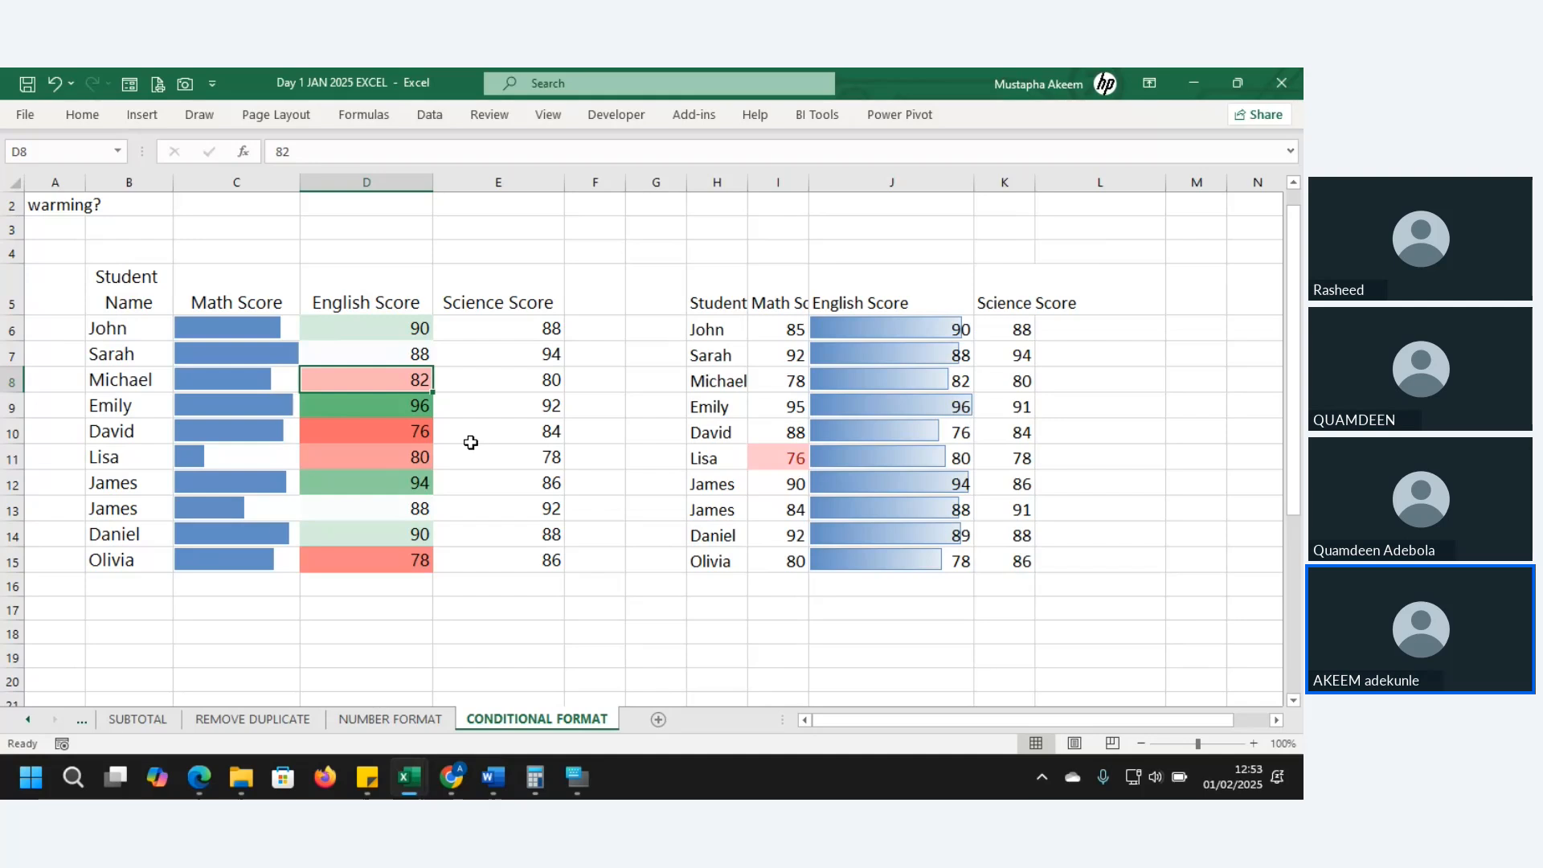
pyautogui.click(403, 432)
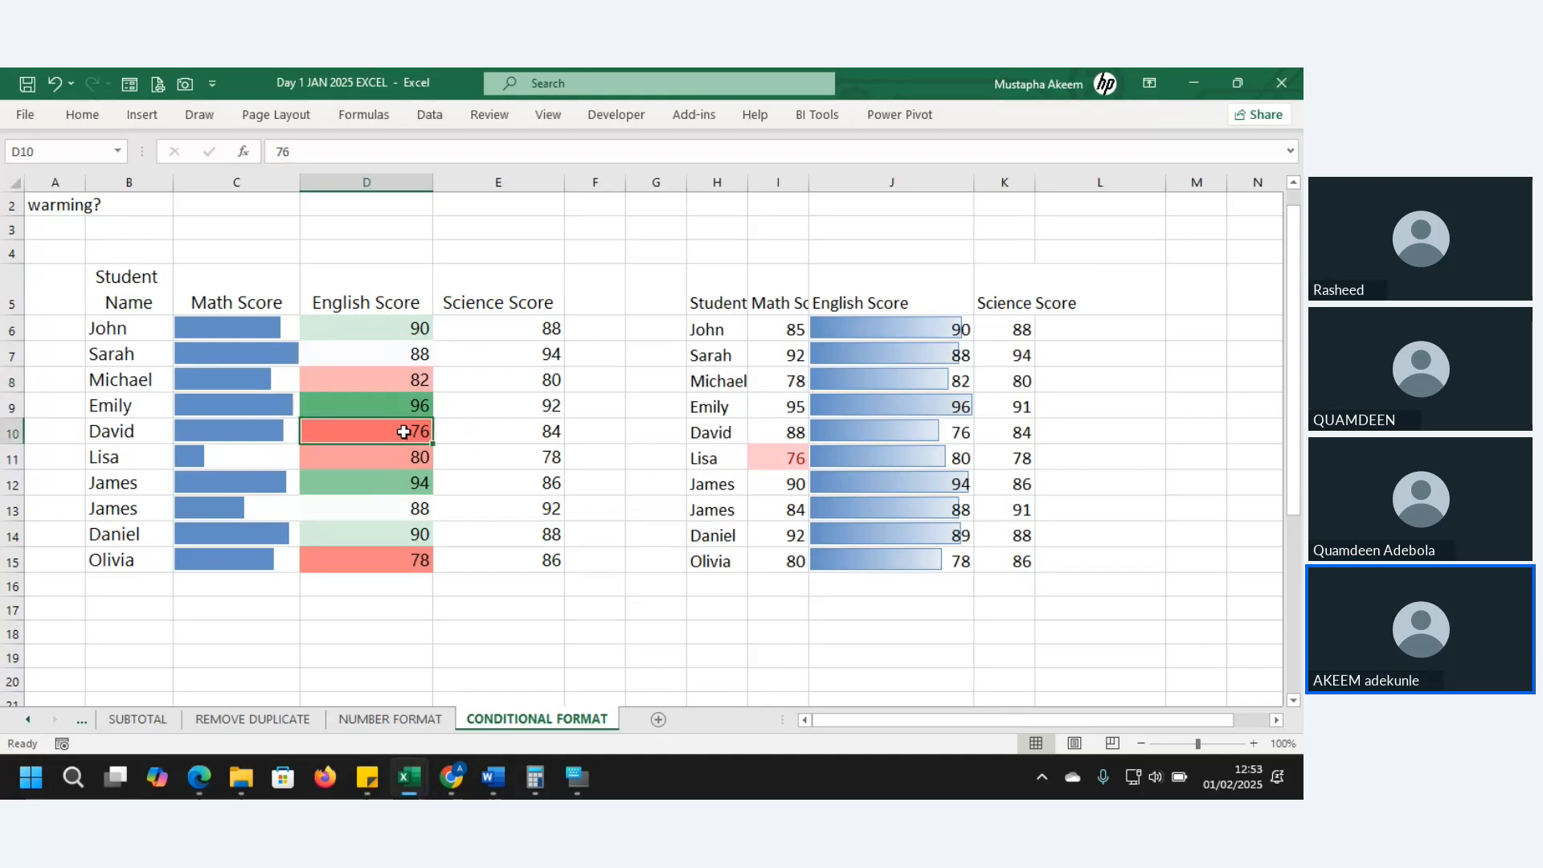
pyautogui.click(406, 407)
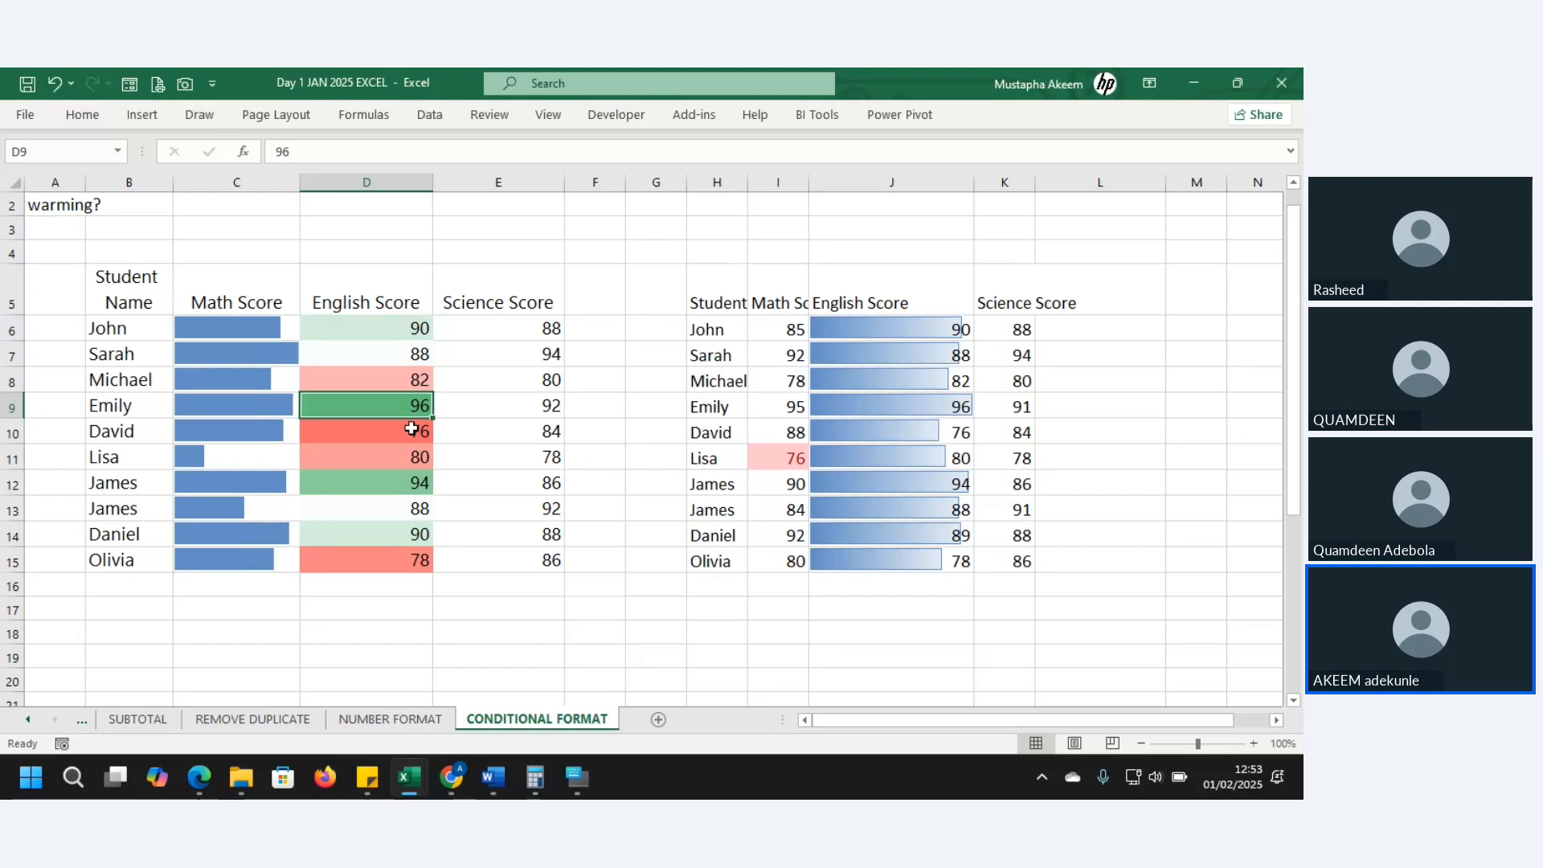
pyautogui.click(411, 429)
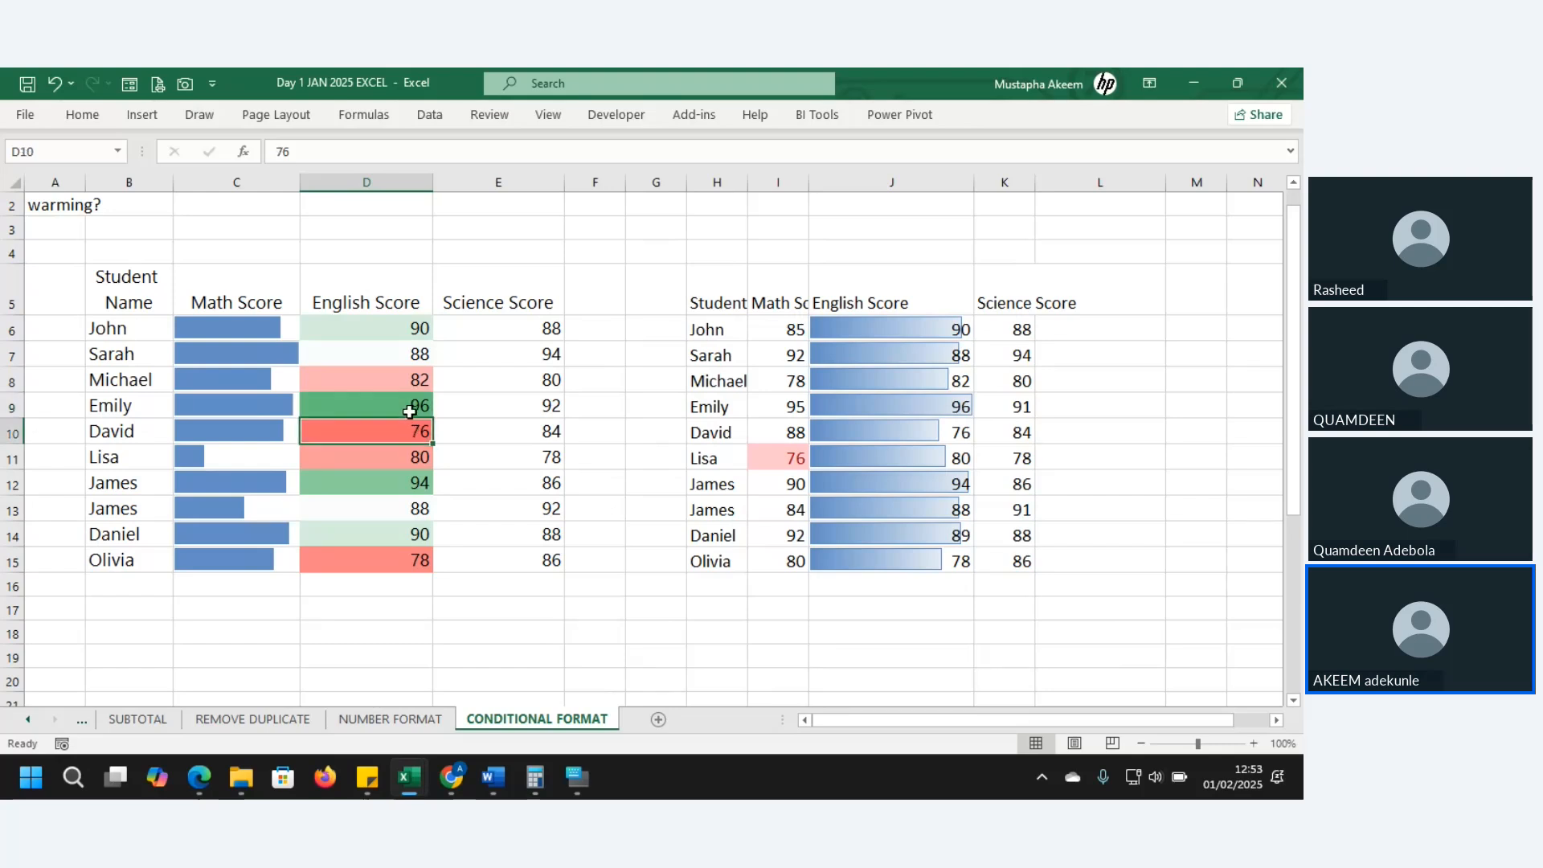
pyautogui.click(408, 408)
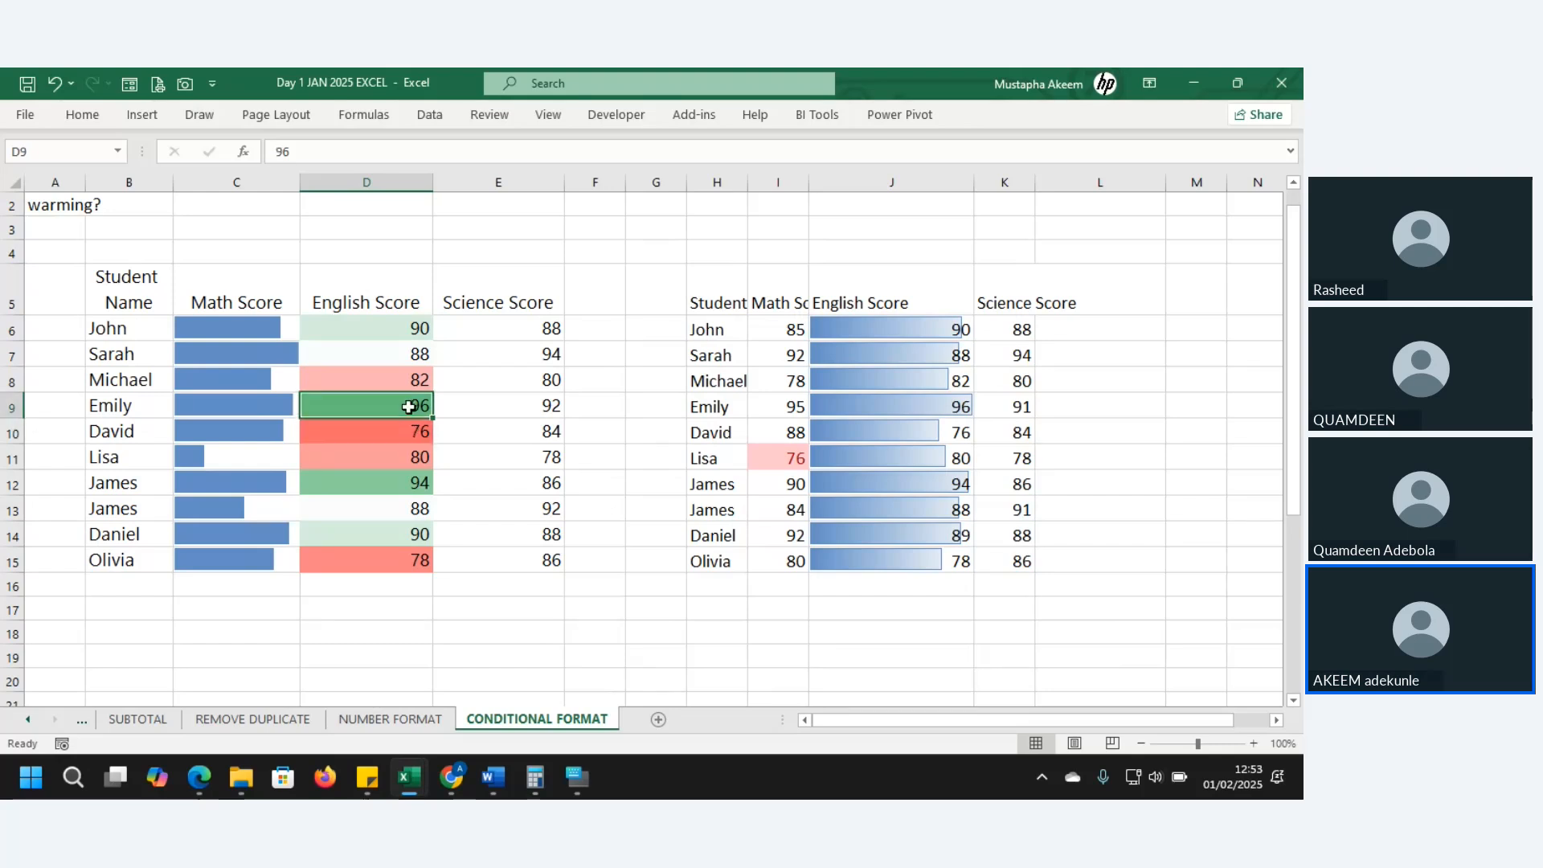
pyautogui.click(407, 485)
pyautogui.click(405, 509)
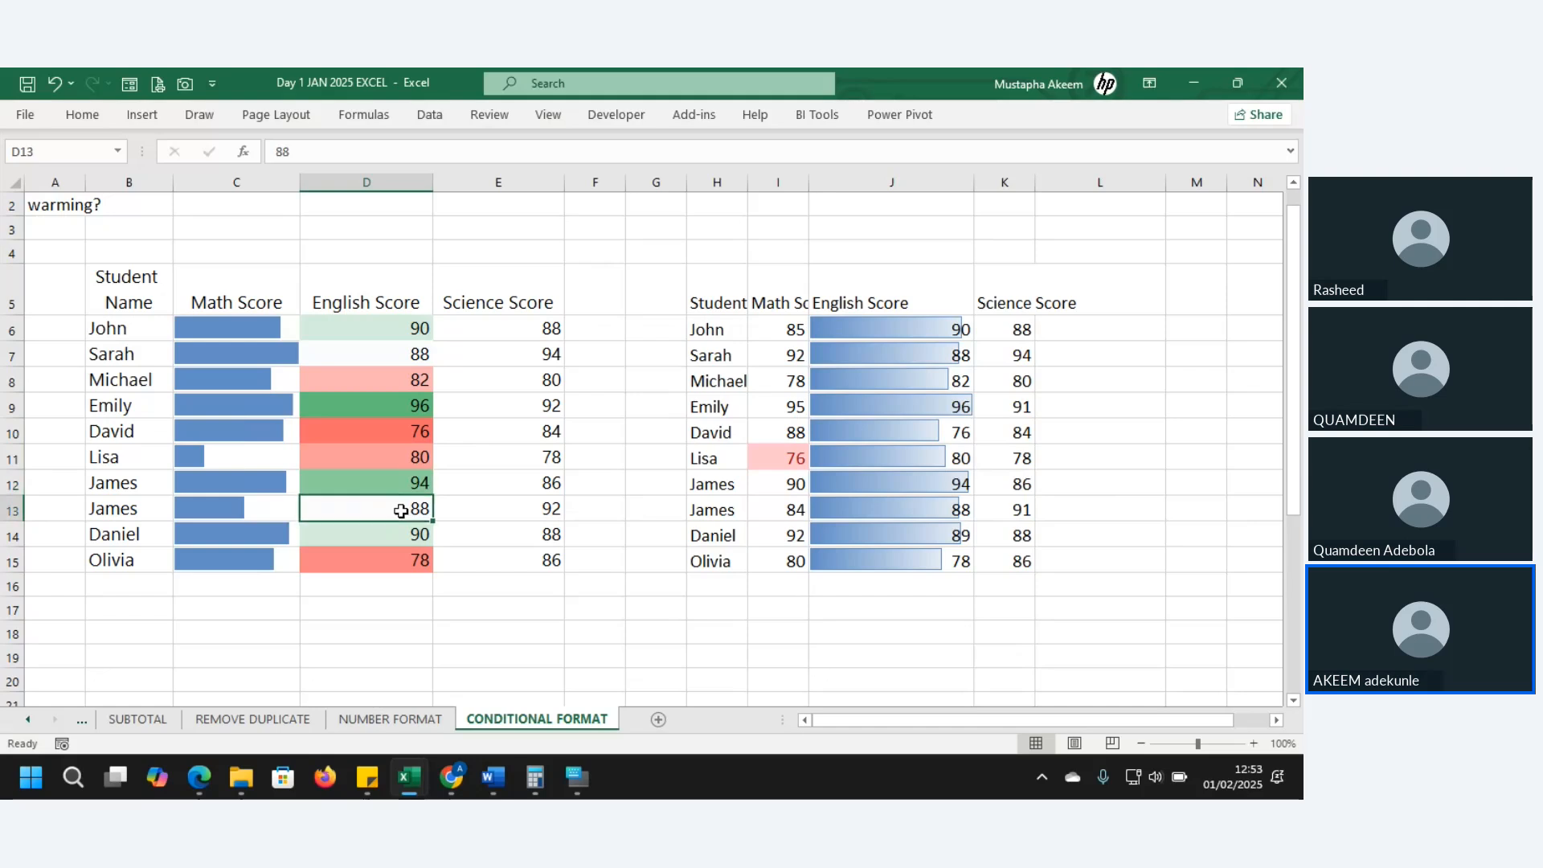
pyautogui.click(408, 354)
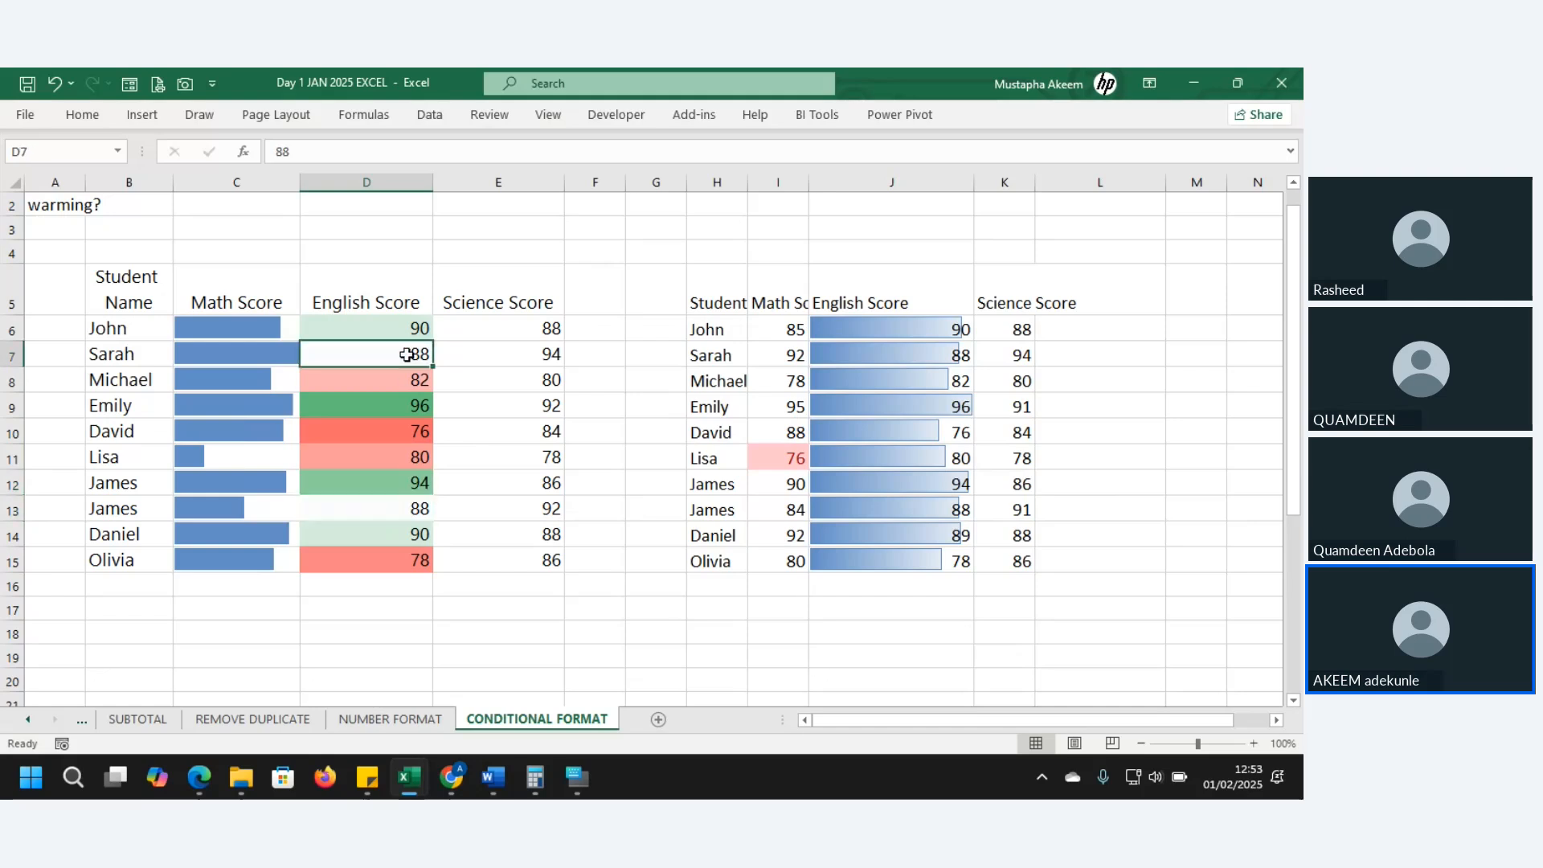
pyautogui.click(402, 431)
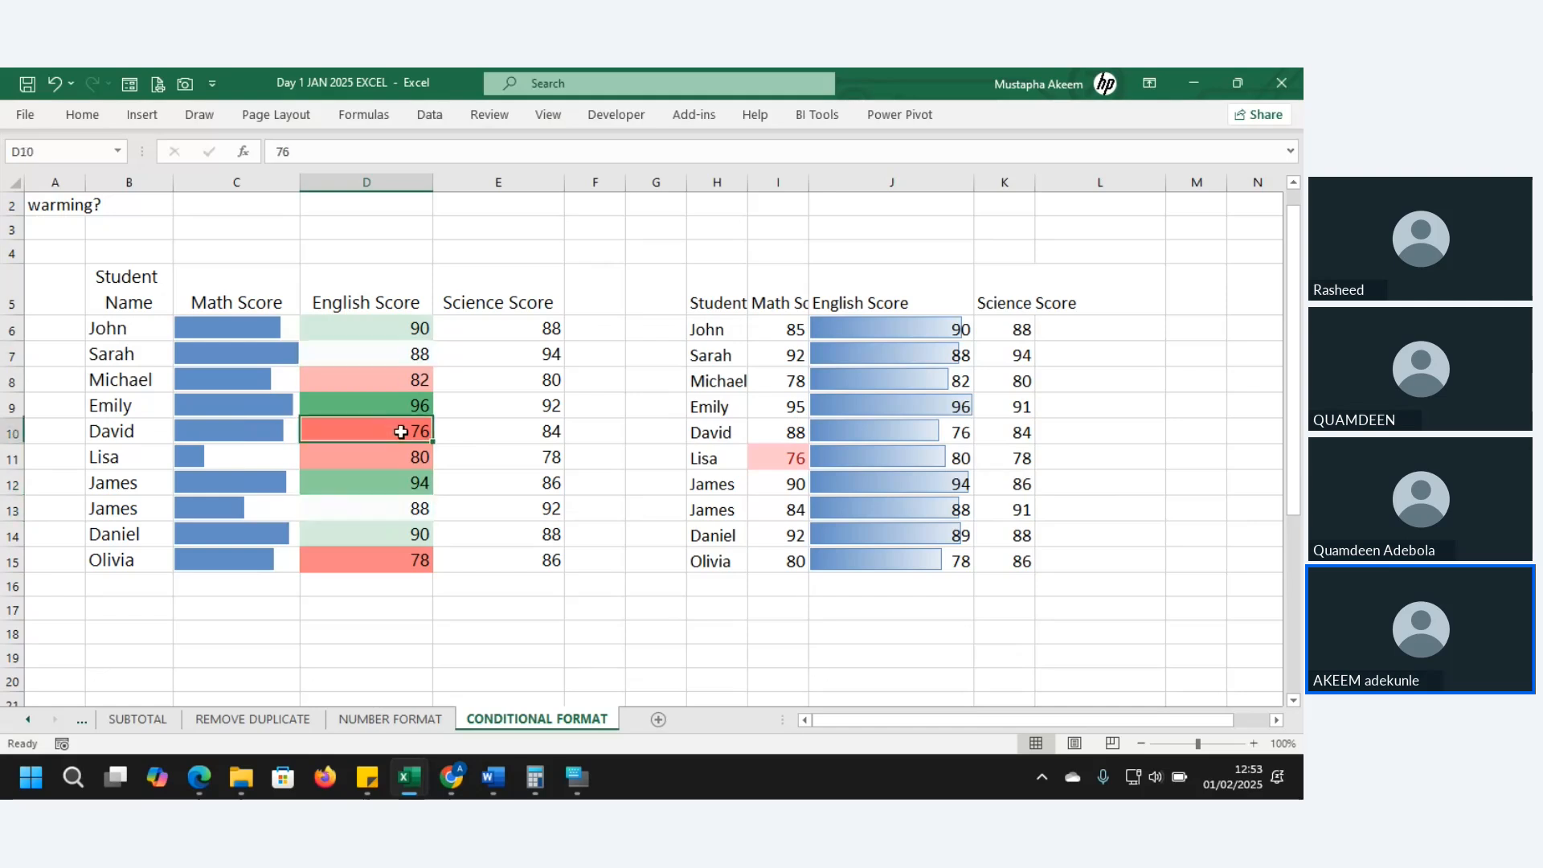
pyautogui.click(386, 551)
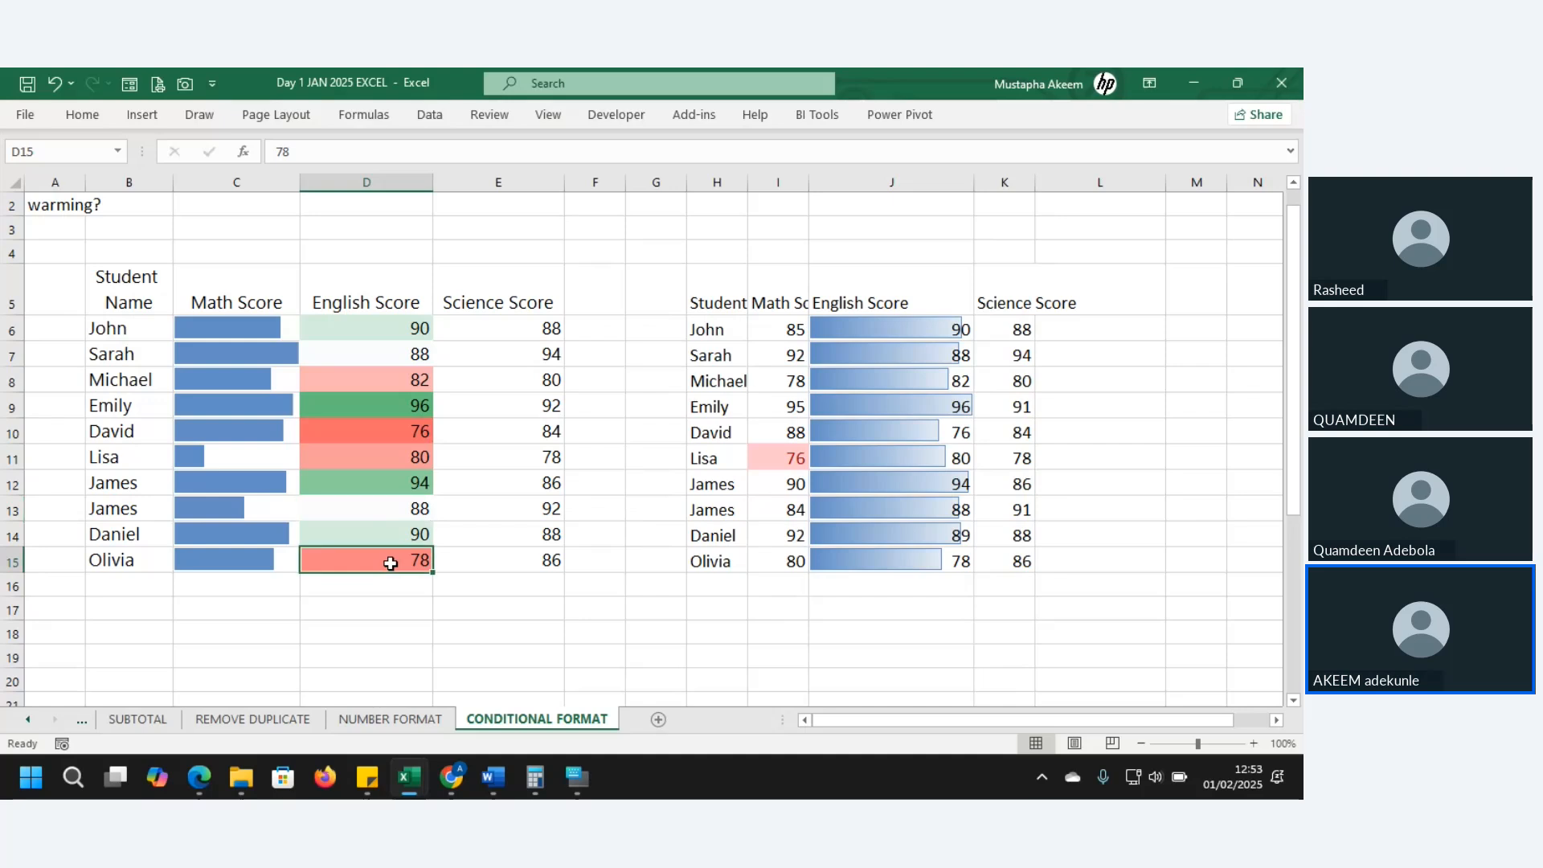
pyautogui.click(388, 433)
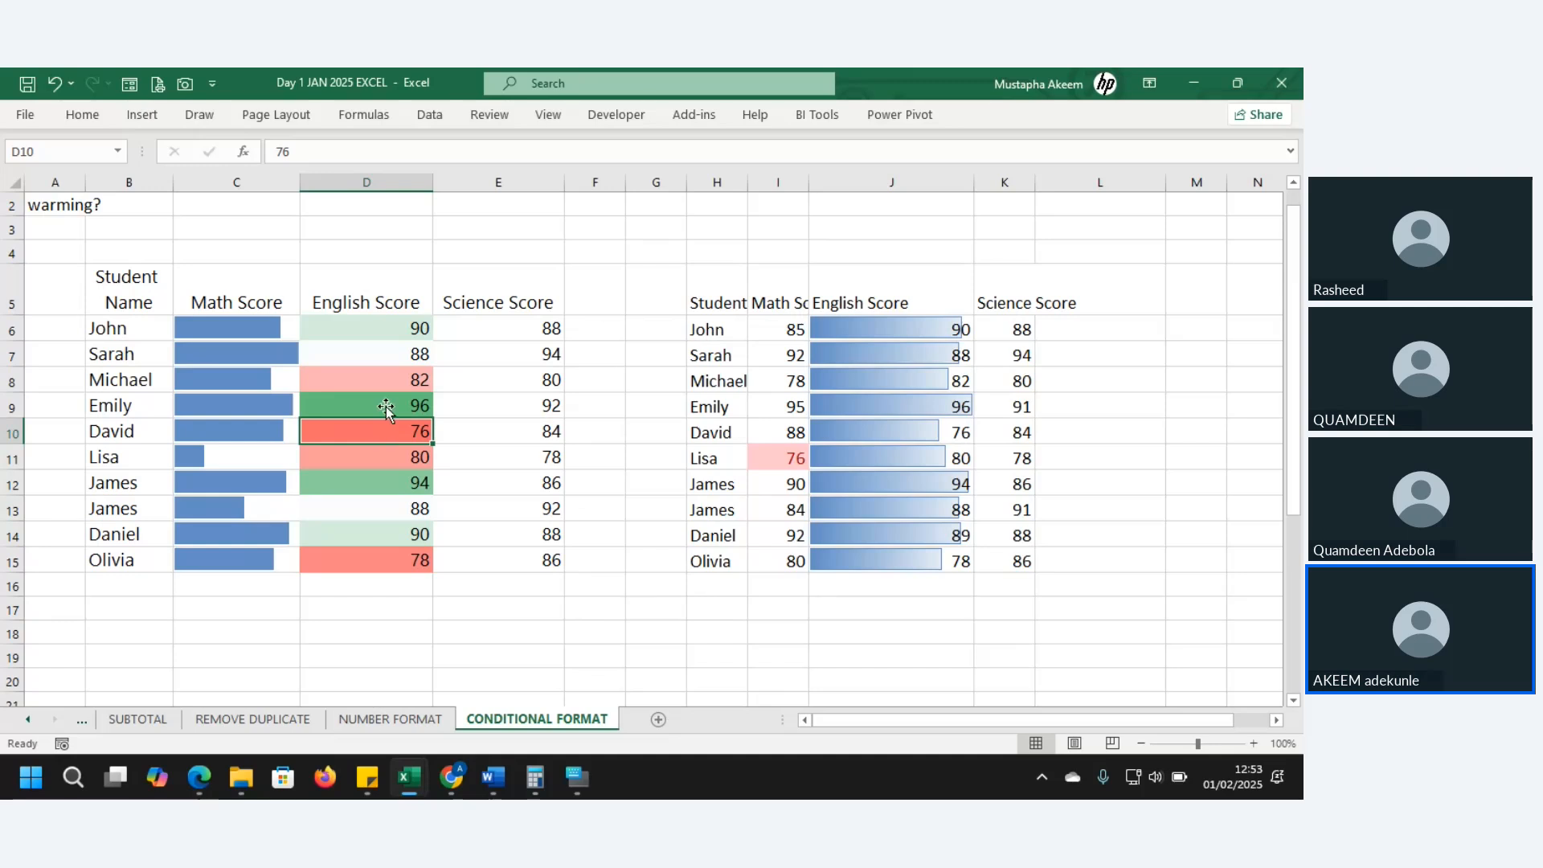
# - Reselect D6:D15 and reapply the Quick Analysis colour scale
pyautogui.moveTo(388, 326); pyautogui.dragTo(391, 566)
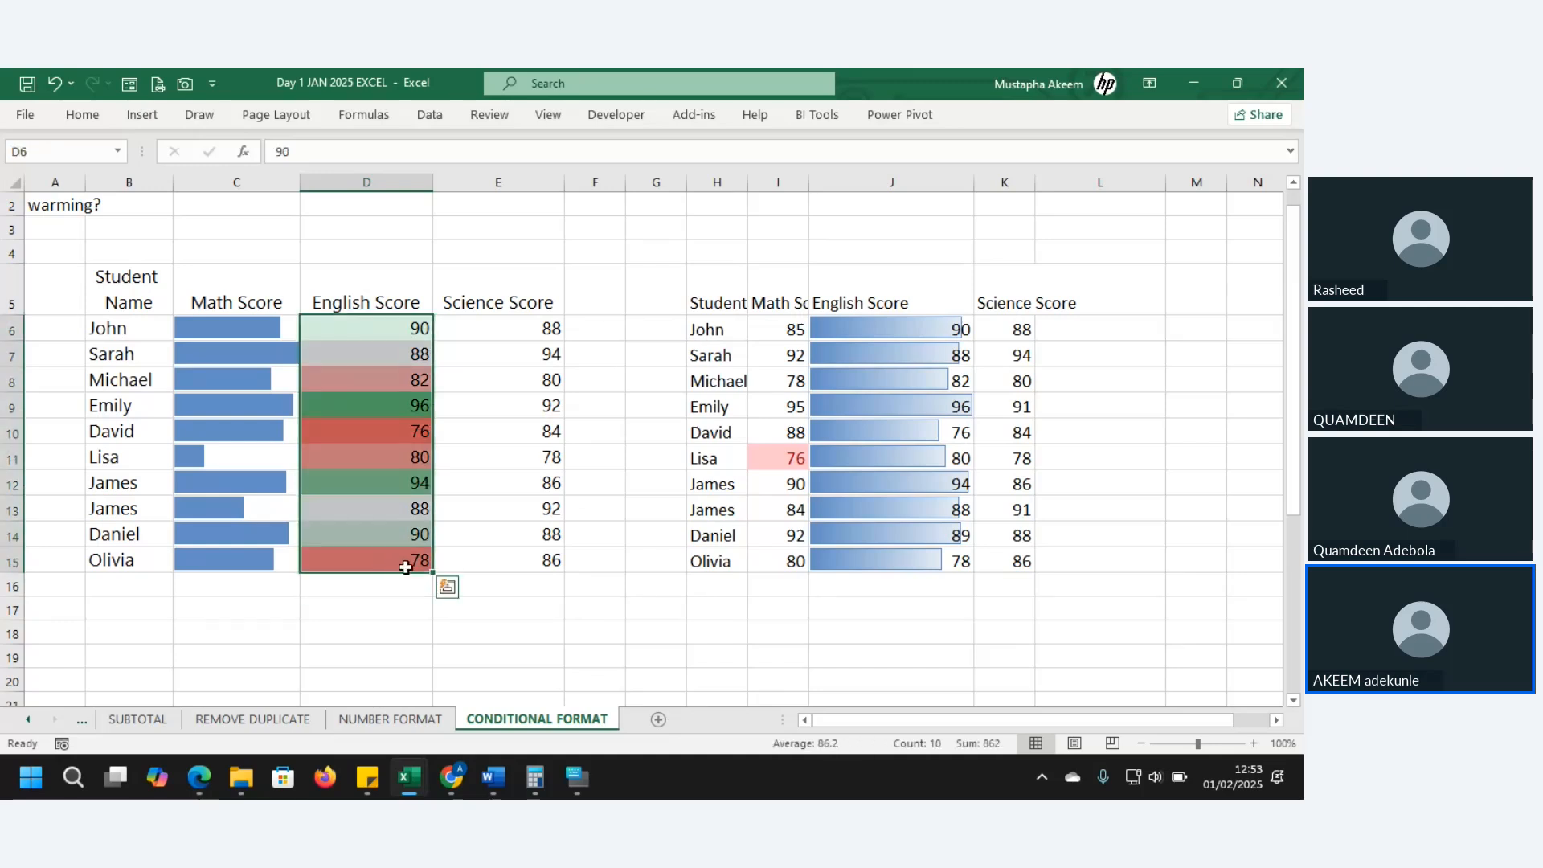
pyautogui.click(447, 588)
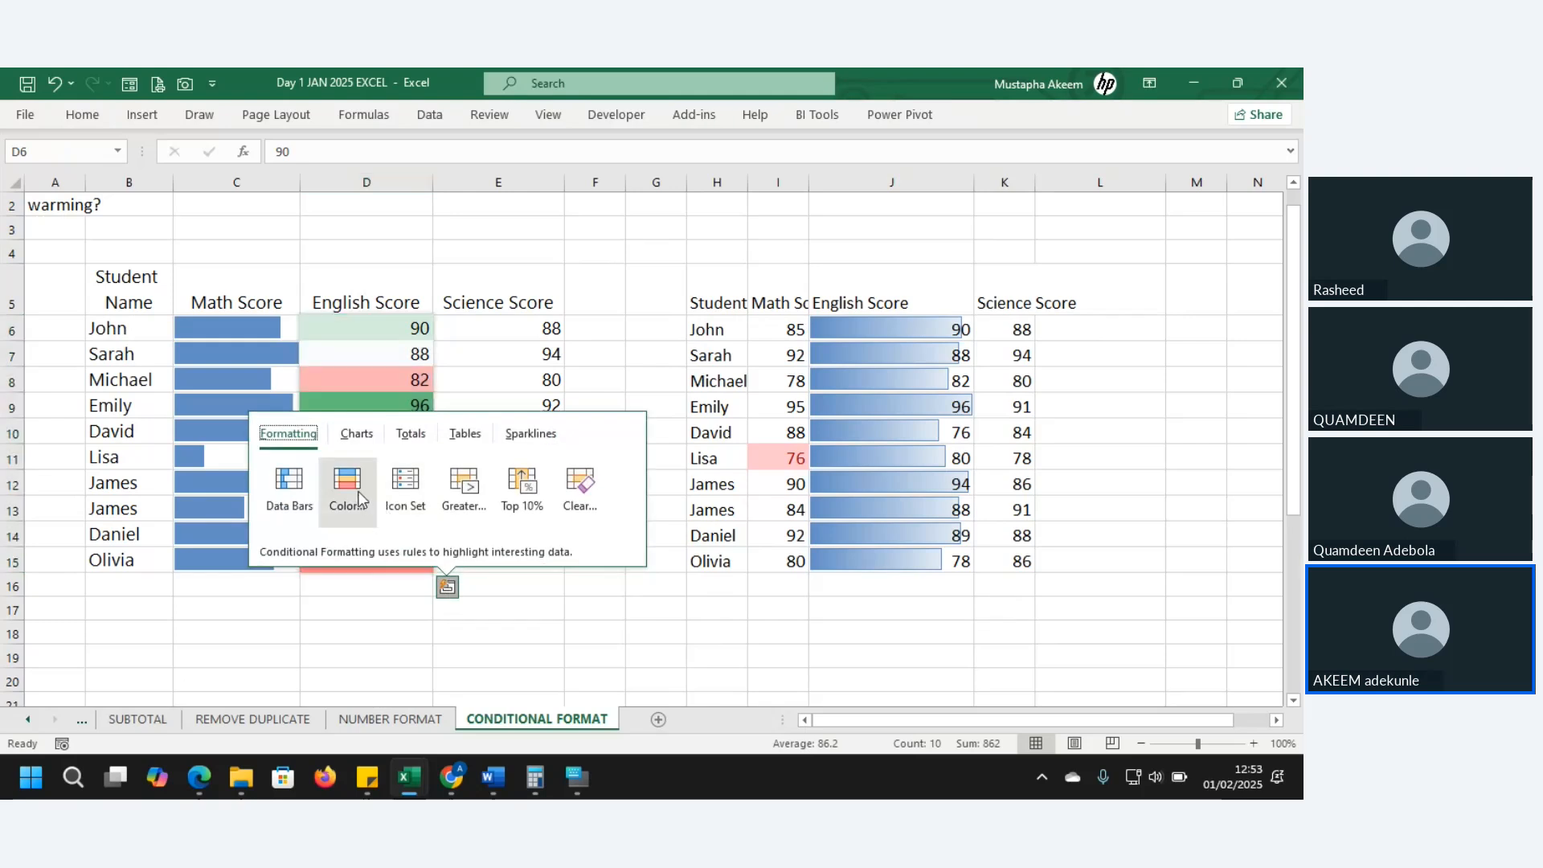
pyautogui.click(356, 492)
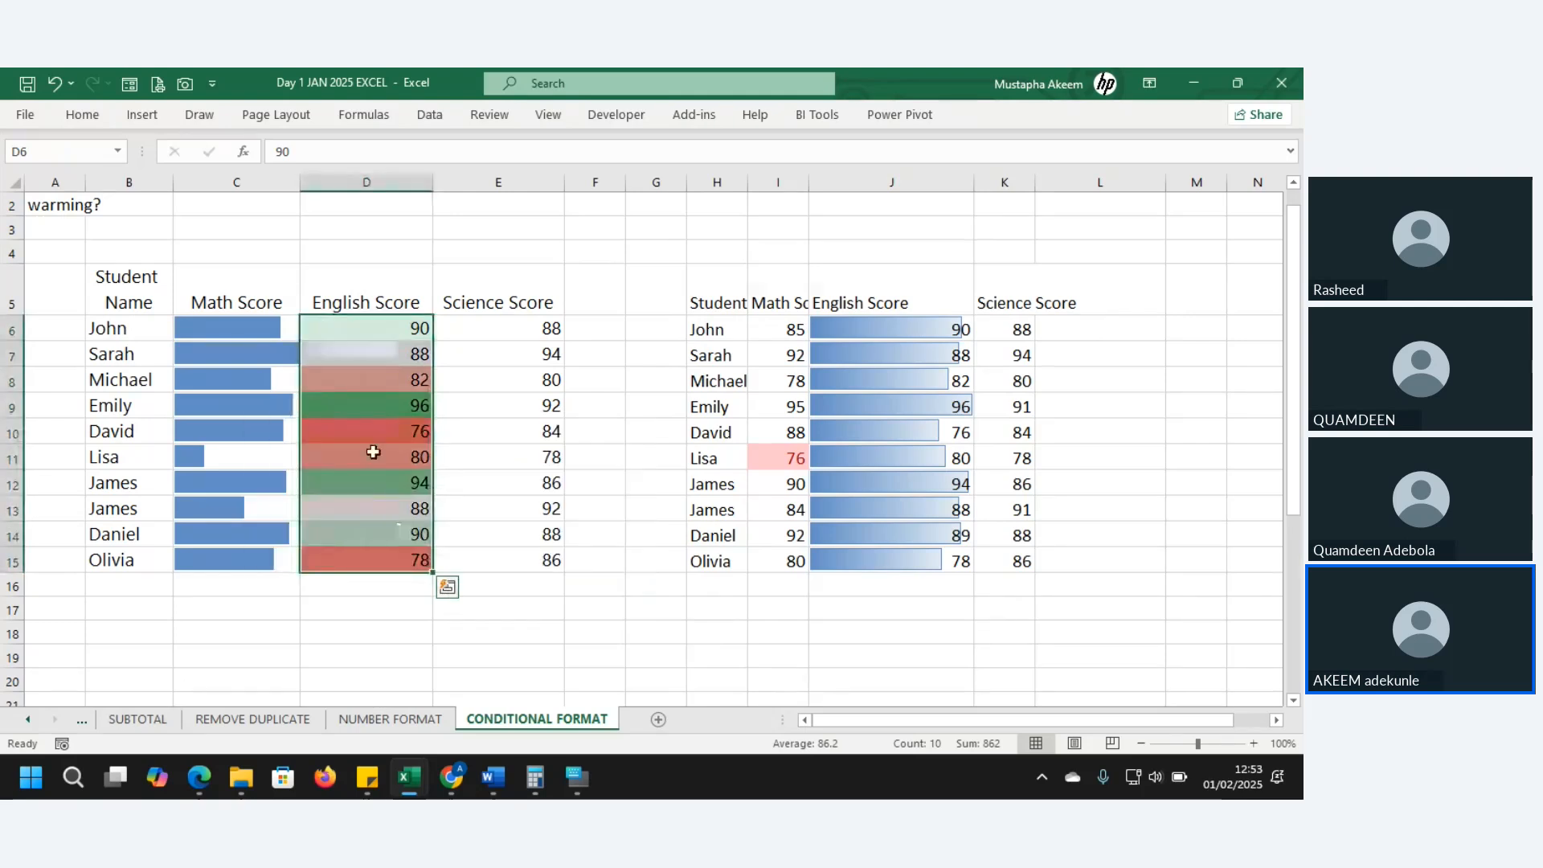
# - Start a new colour-scale rule and switch its format style to 3-Color Scale
pyautogui.click(95, 121)
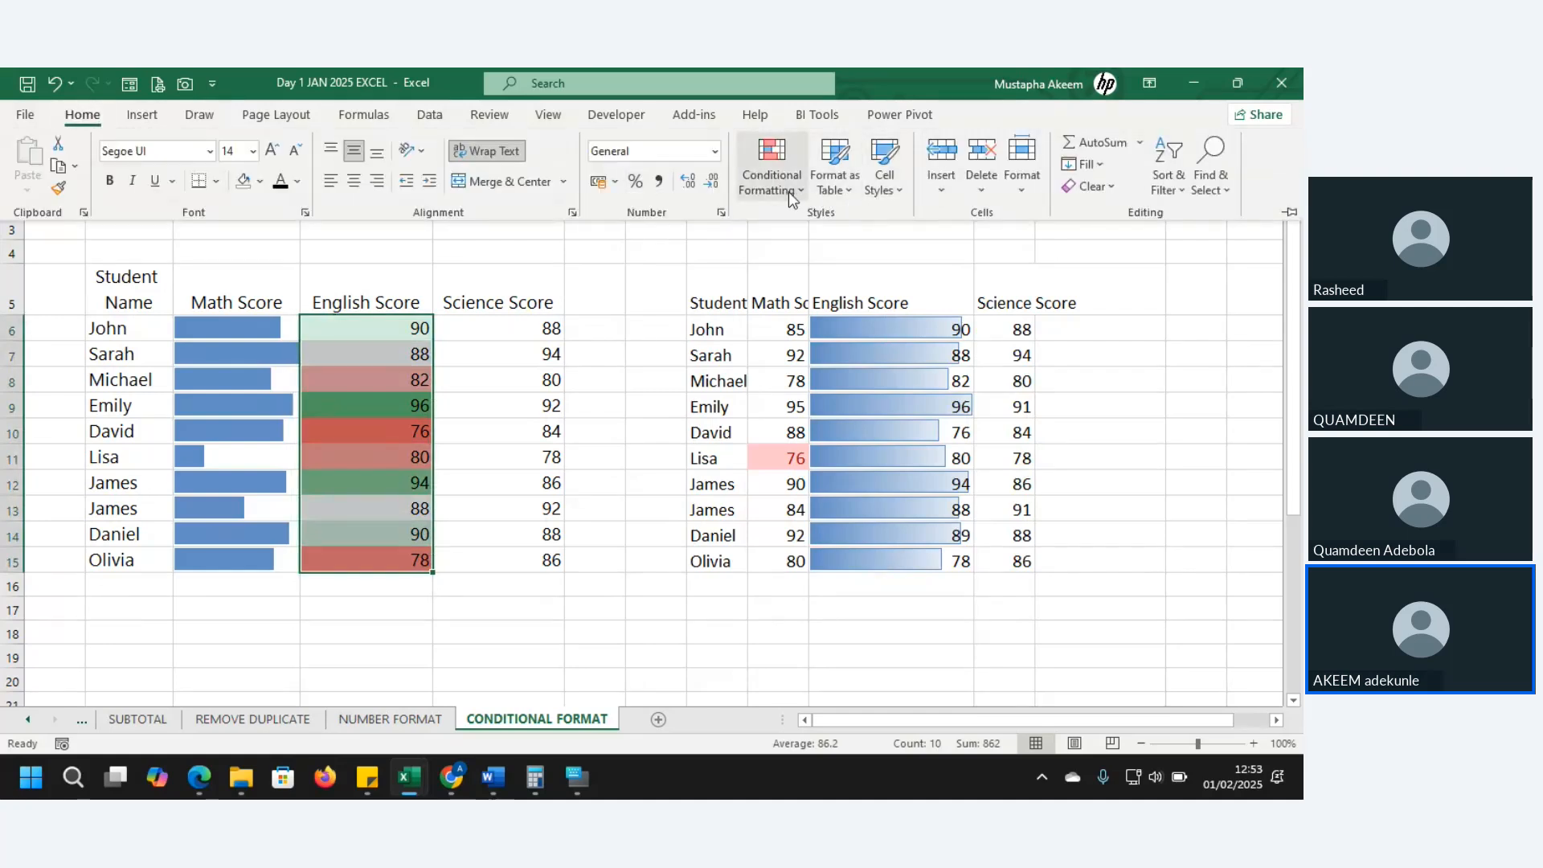
pyautogui.click(789, 194)
pyautogui.moveTo(868, 367)
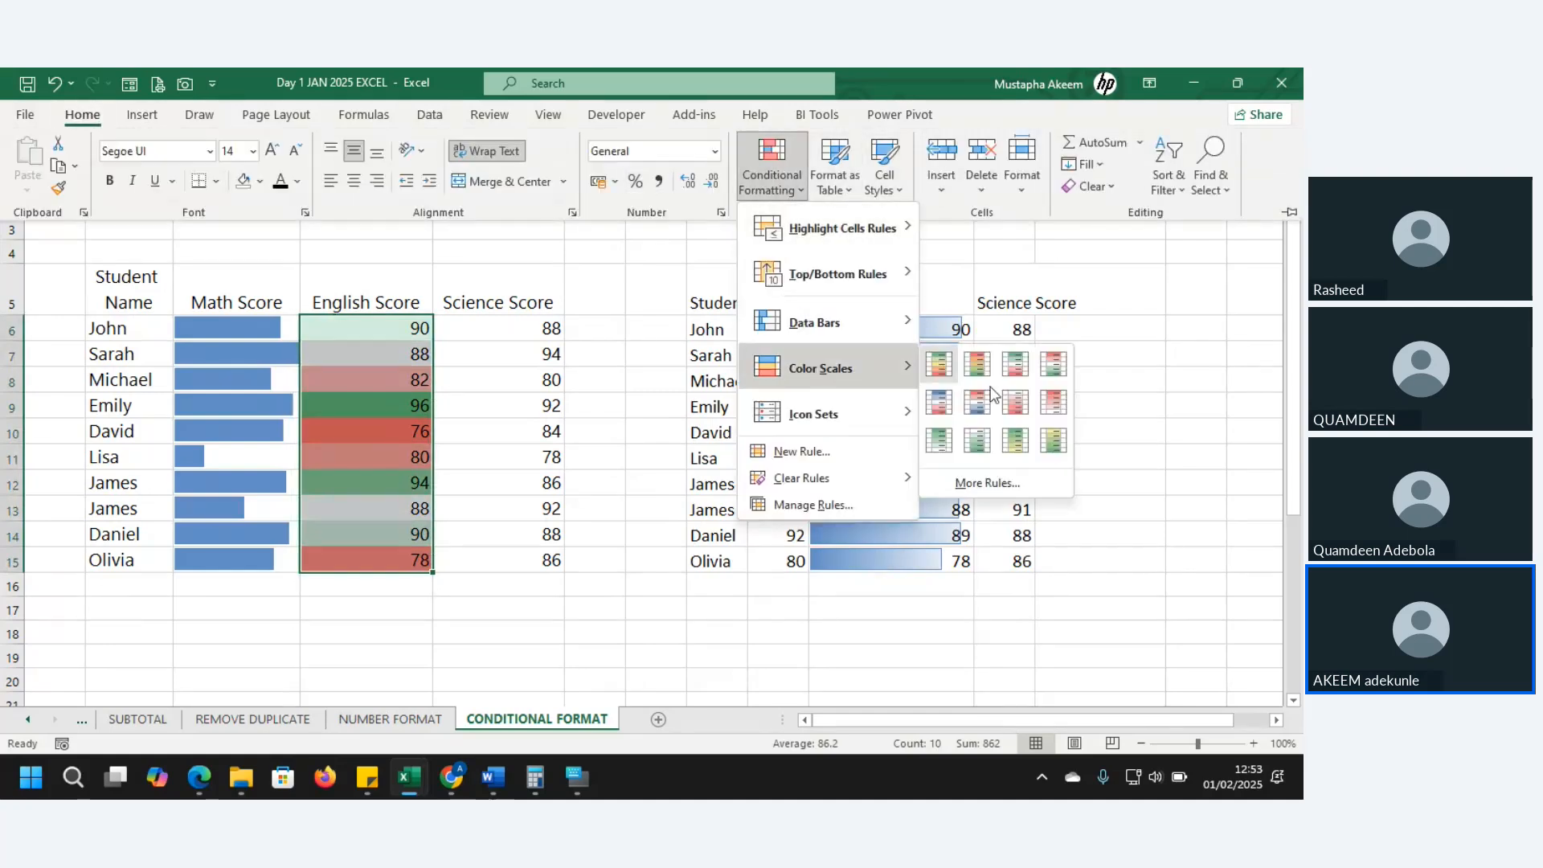
pyautogui.click(991, 484)
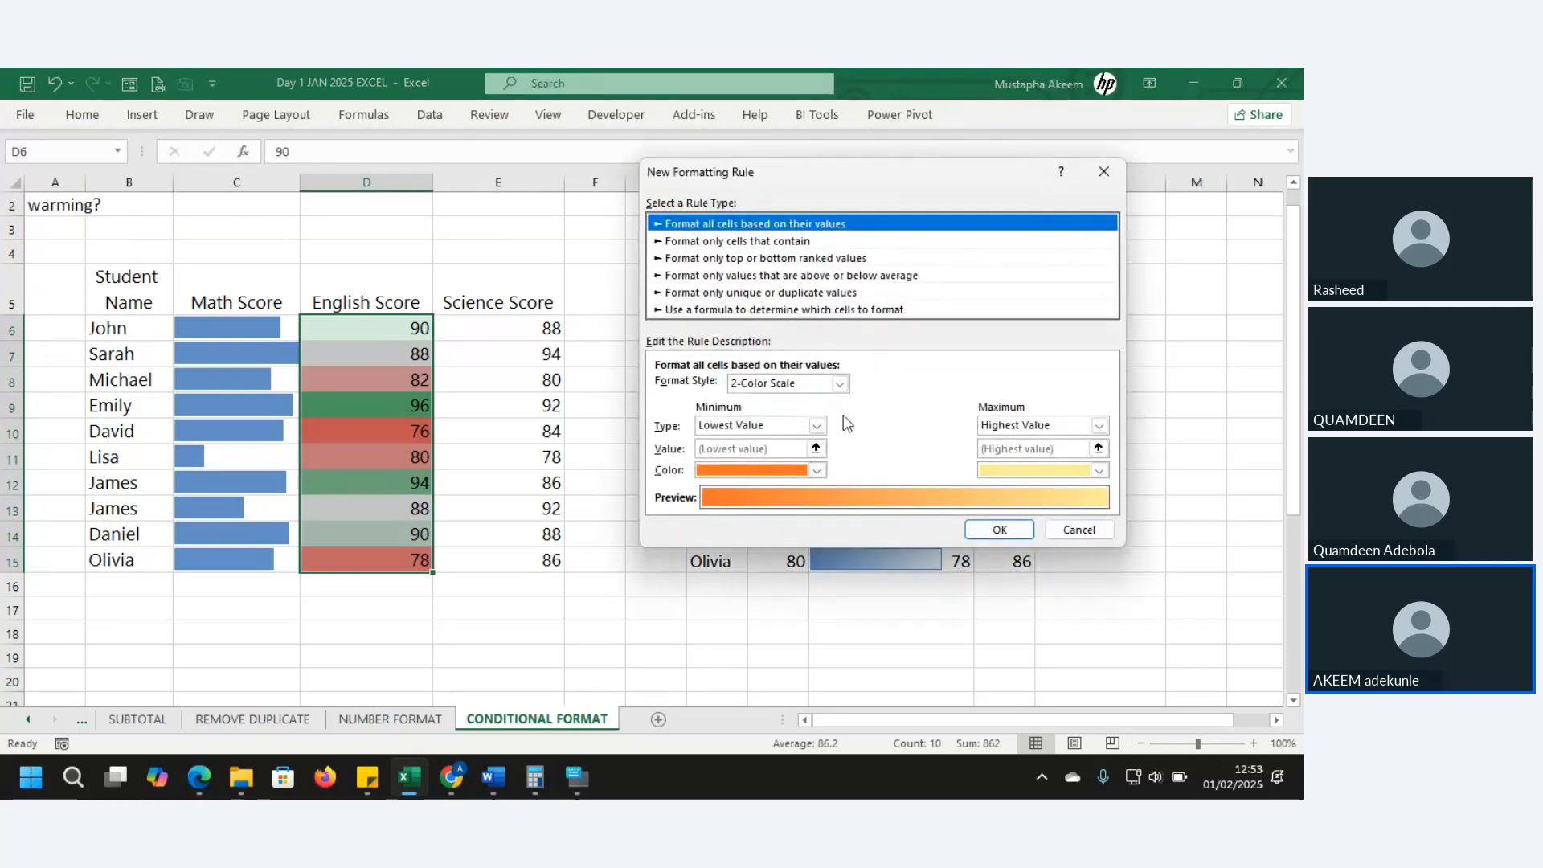
pyautogui.click(840, 384)
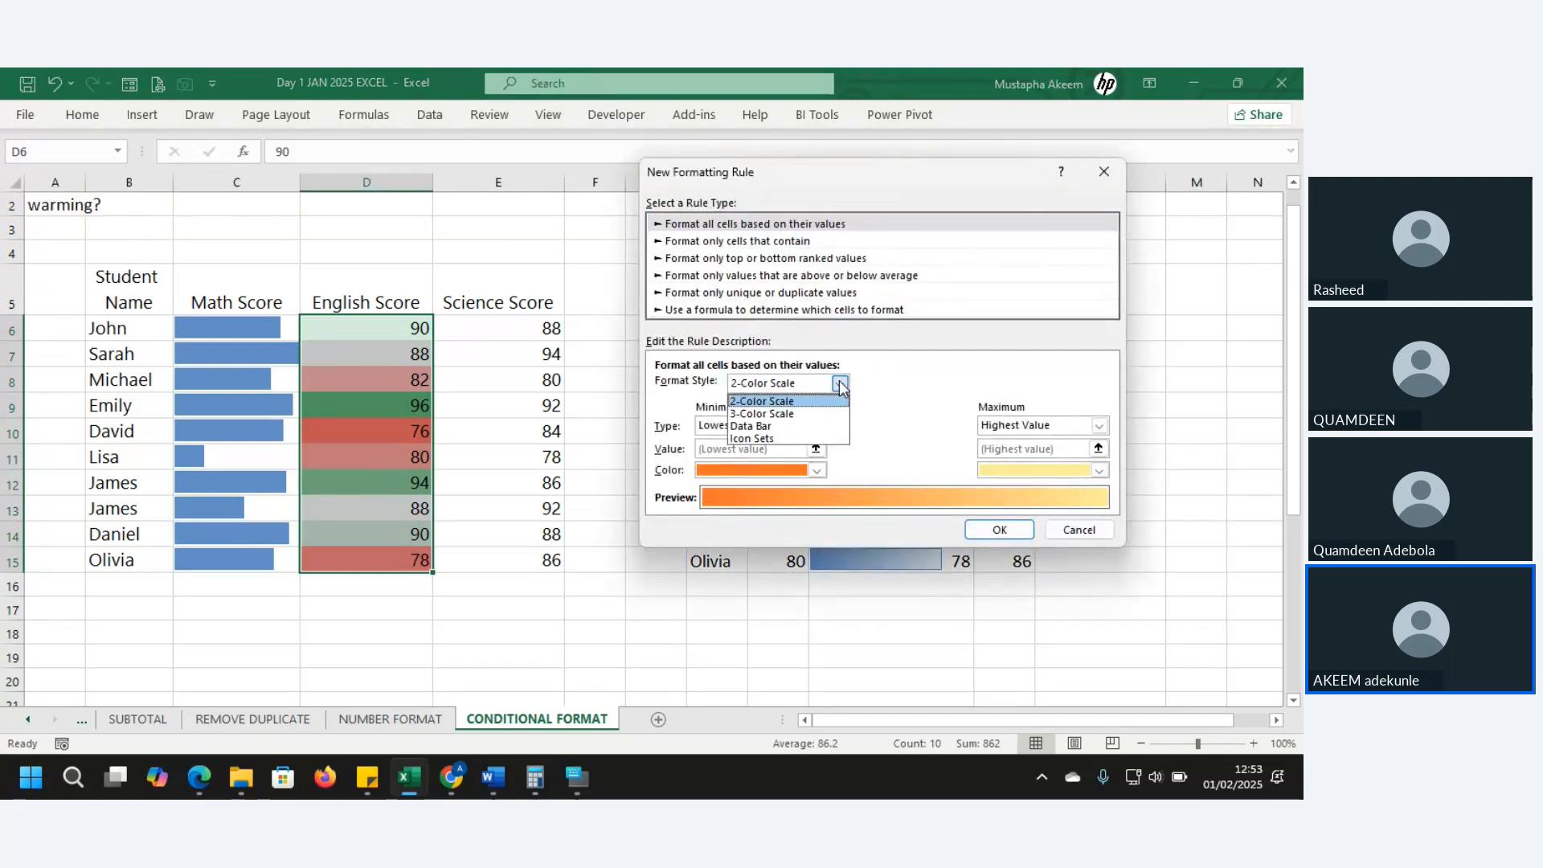
pyautogui.click(779, 414)
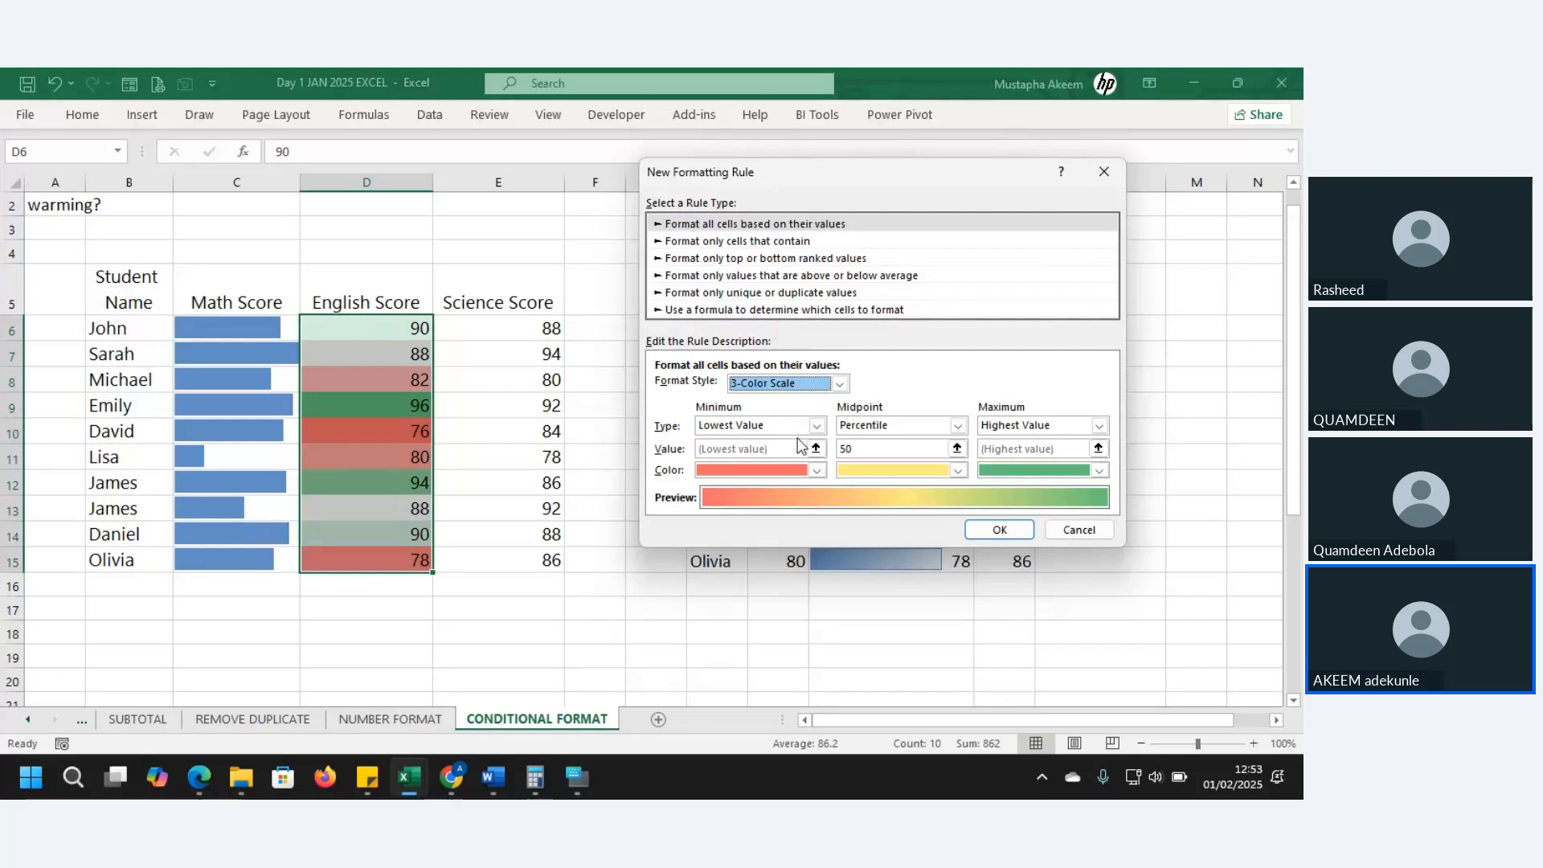
# - Keep the red minimum at Lowest Value and change the midpoint type to Number
pyautogui.click(817, 427)
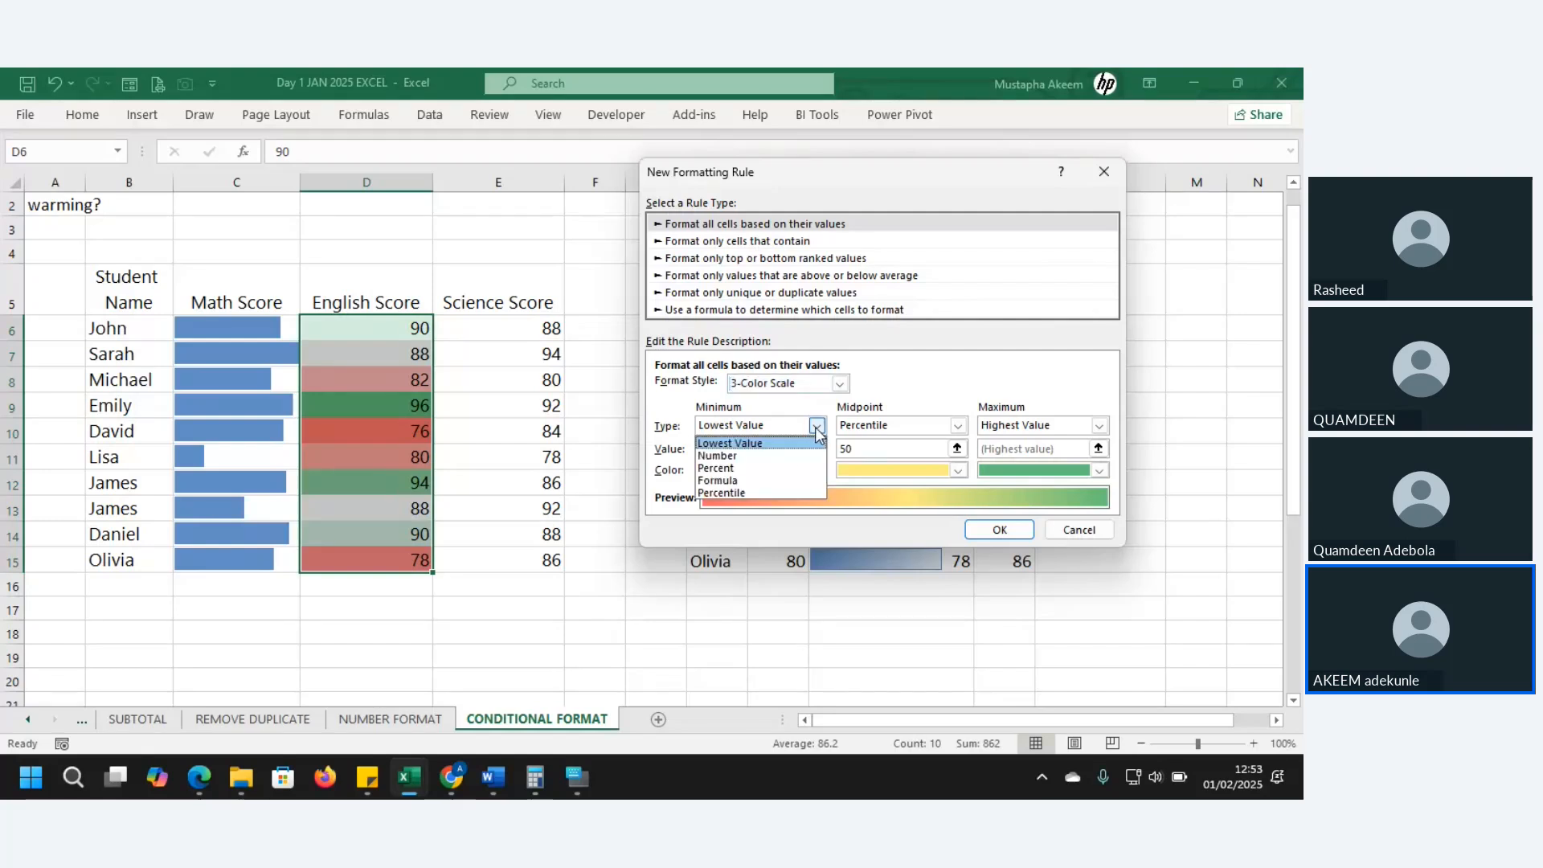
pyautogui.click(773, 442)
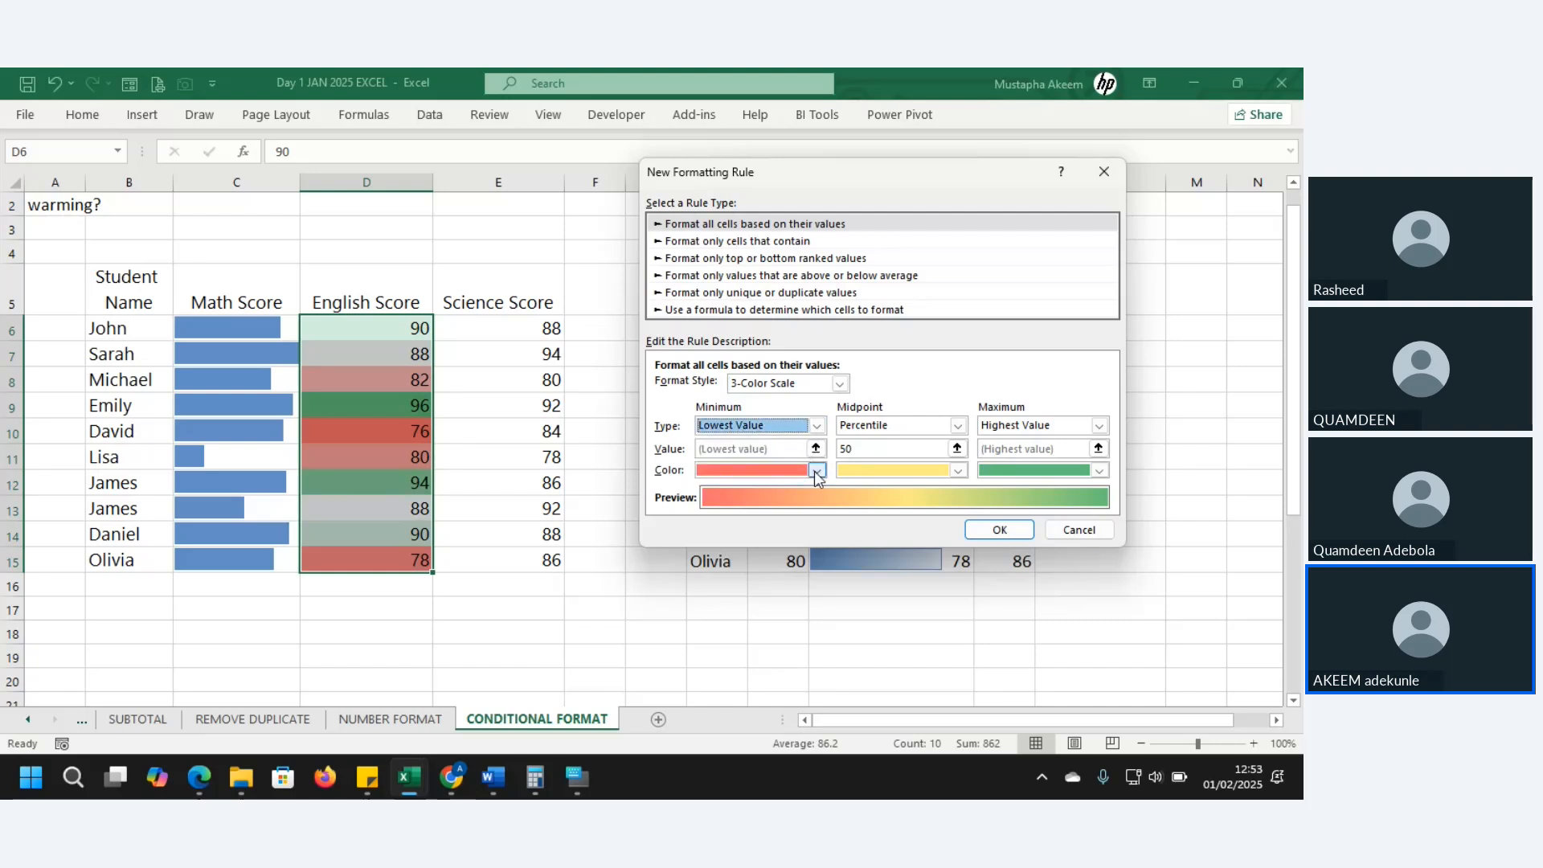
pyautogui.click(816, 471)
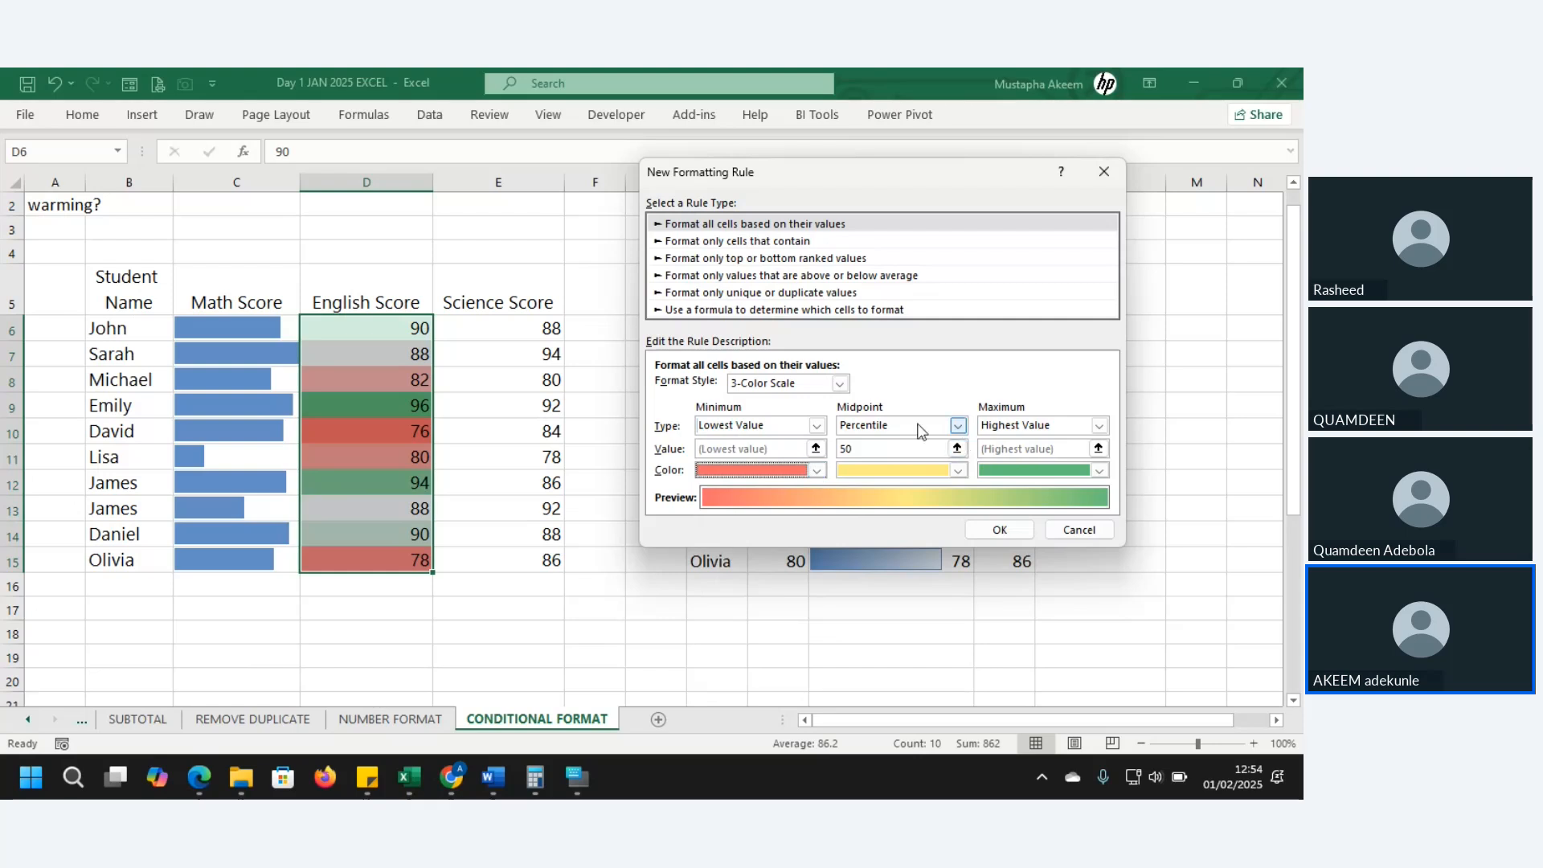
pyautogui.click(957, 427)
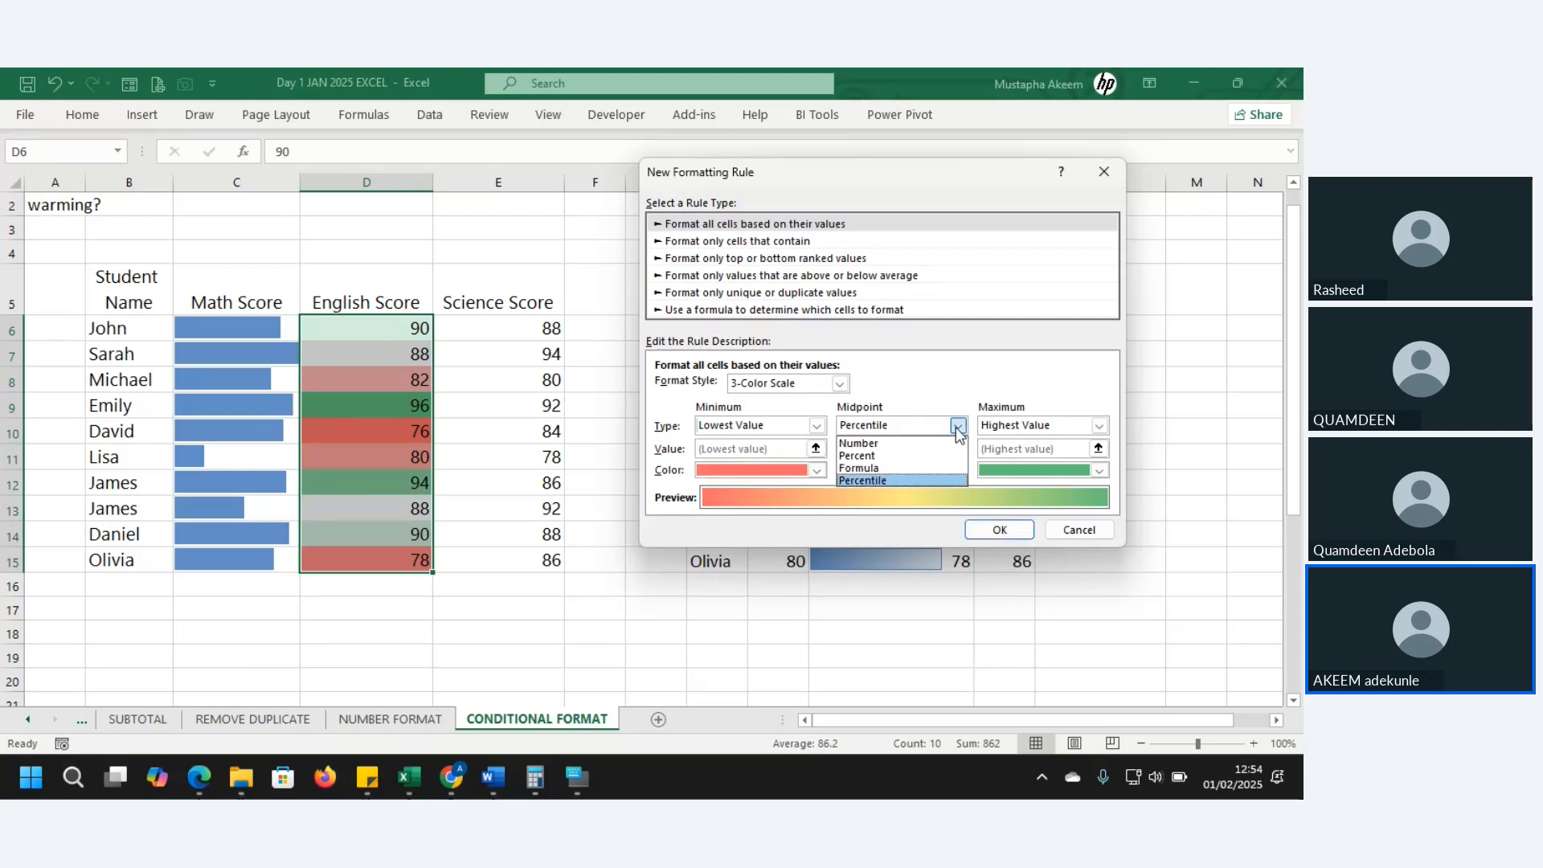
pyautogui.click(915, 444)
pyautogui.click(890, 453)
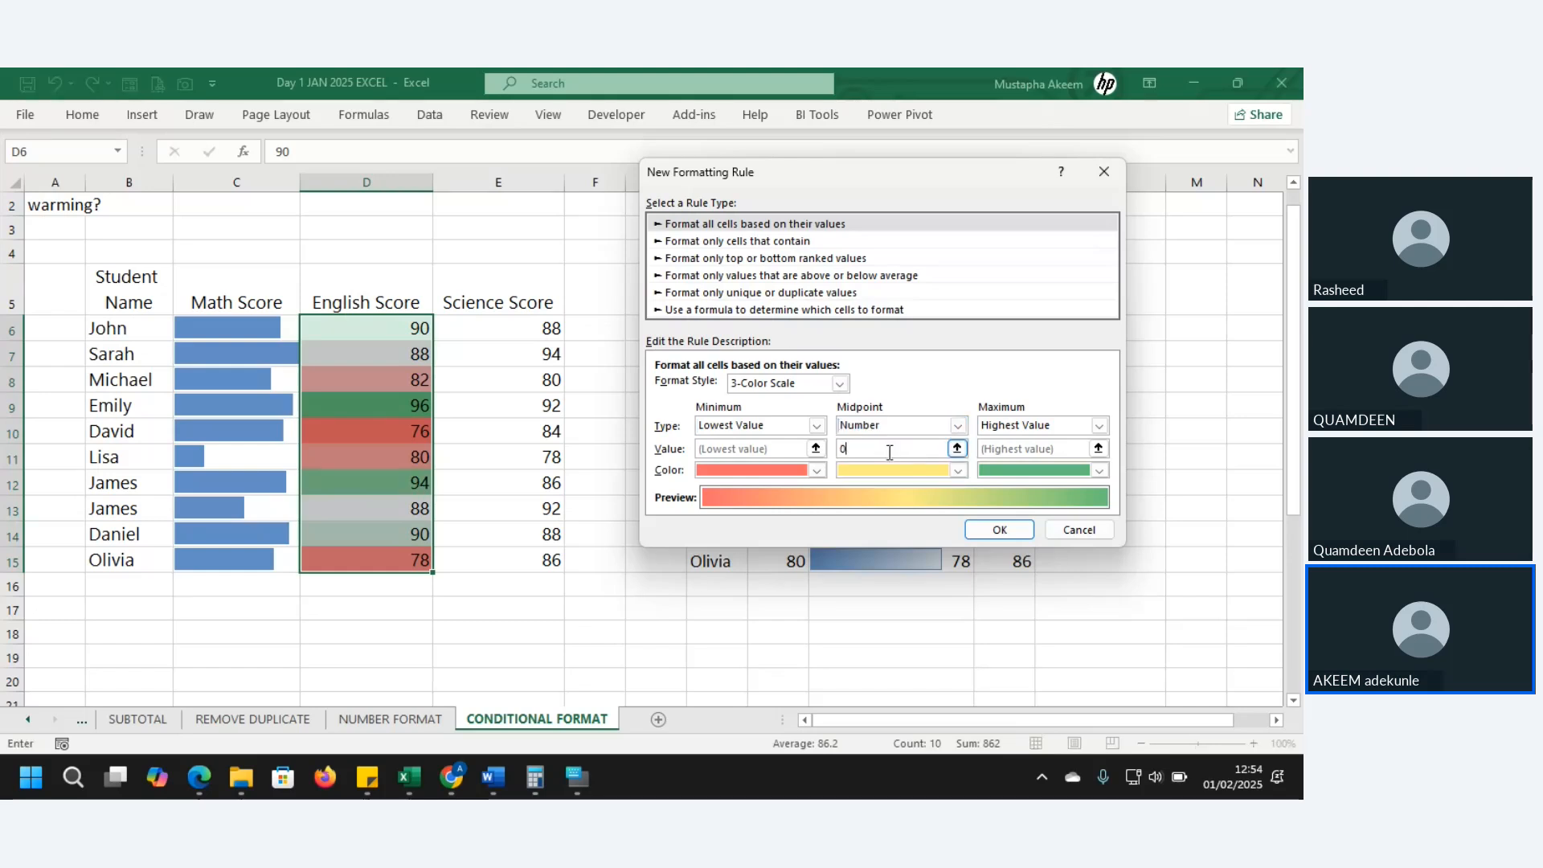
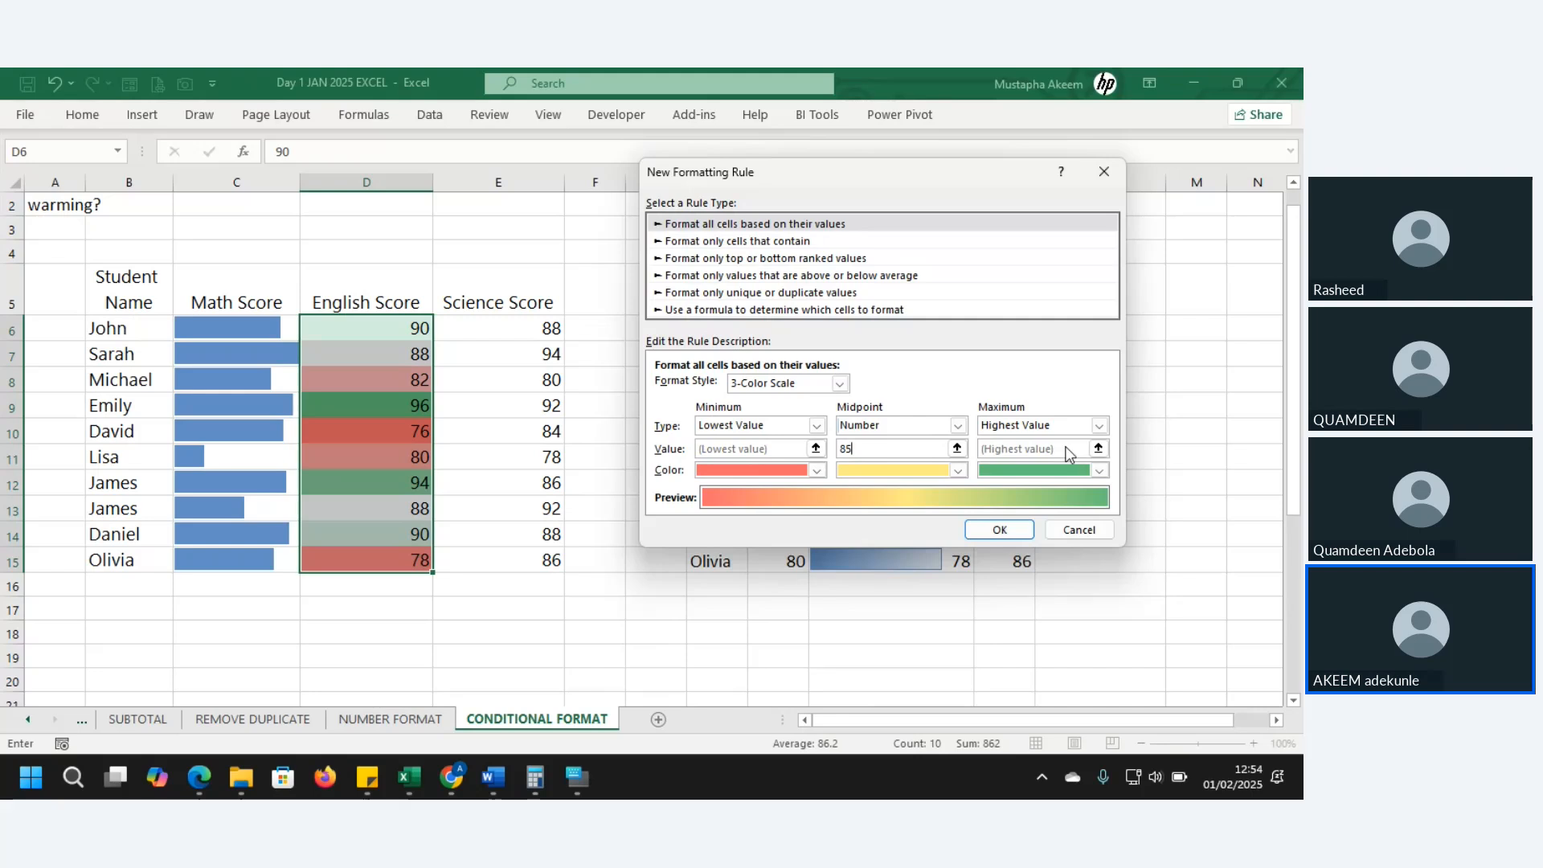
# - Make the midpoint colour blue and apply the 3-color scale to D6:D15
pyautogui.click(961, 470)
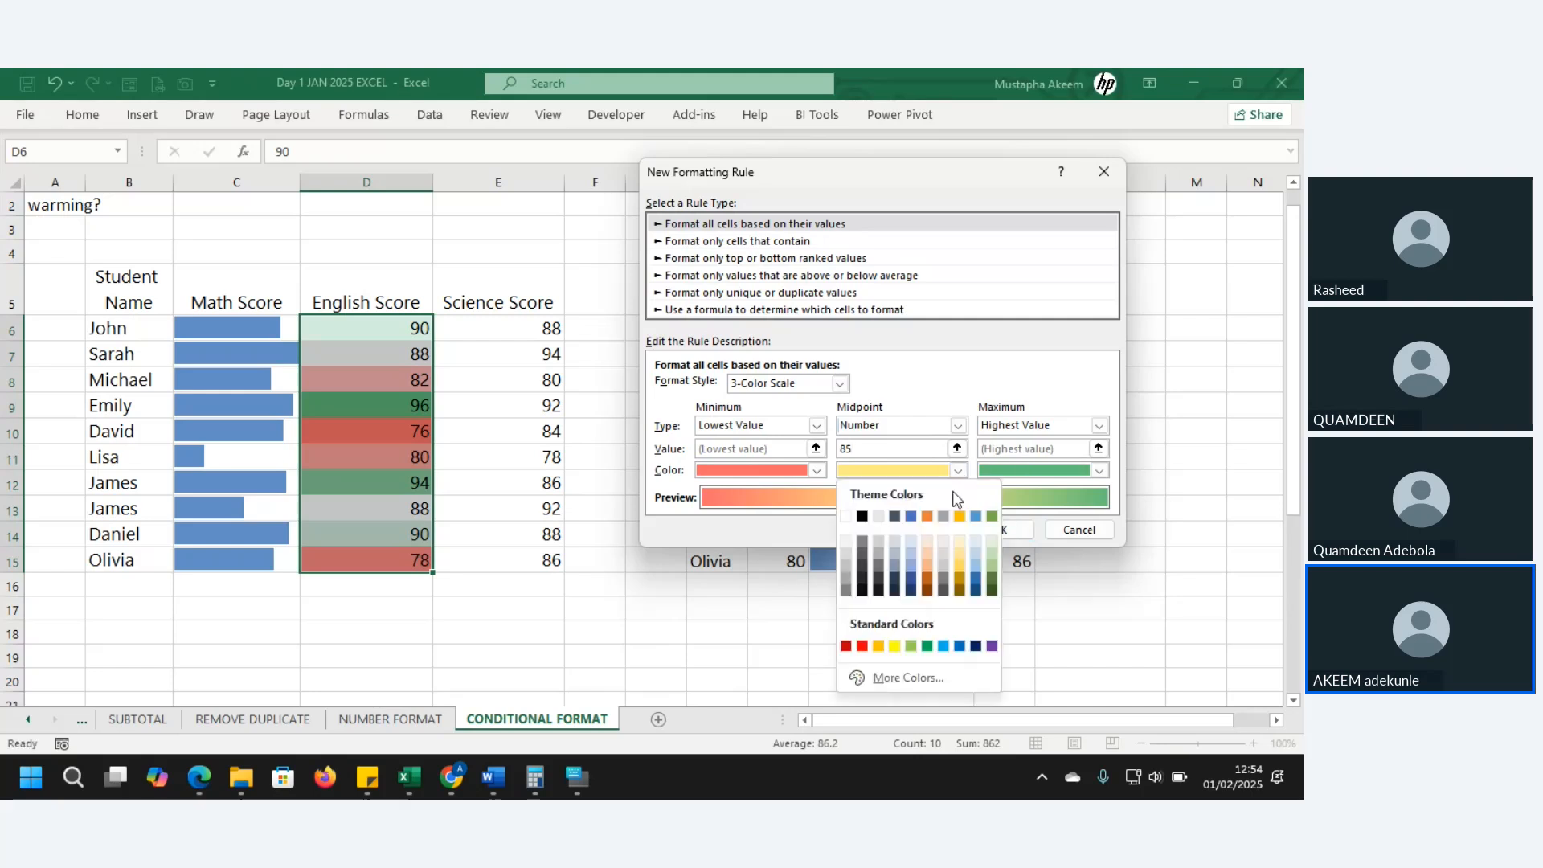
pyautogui.click(912, 517)
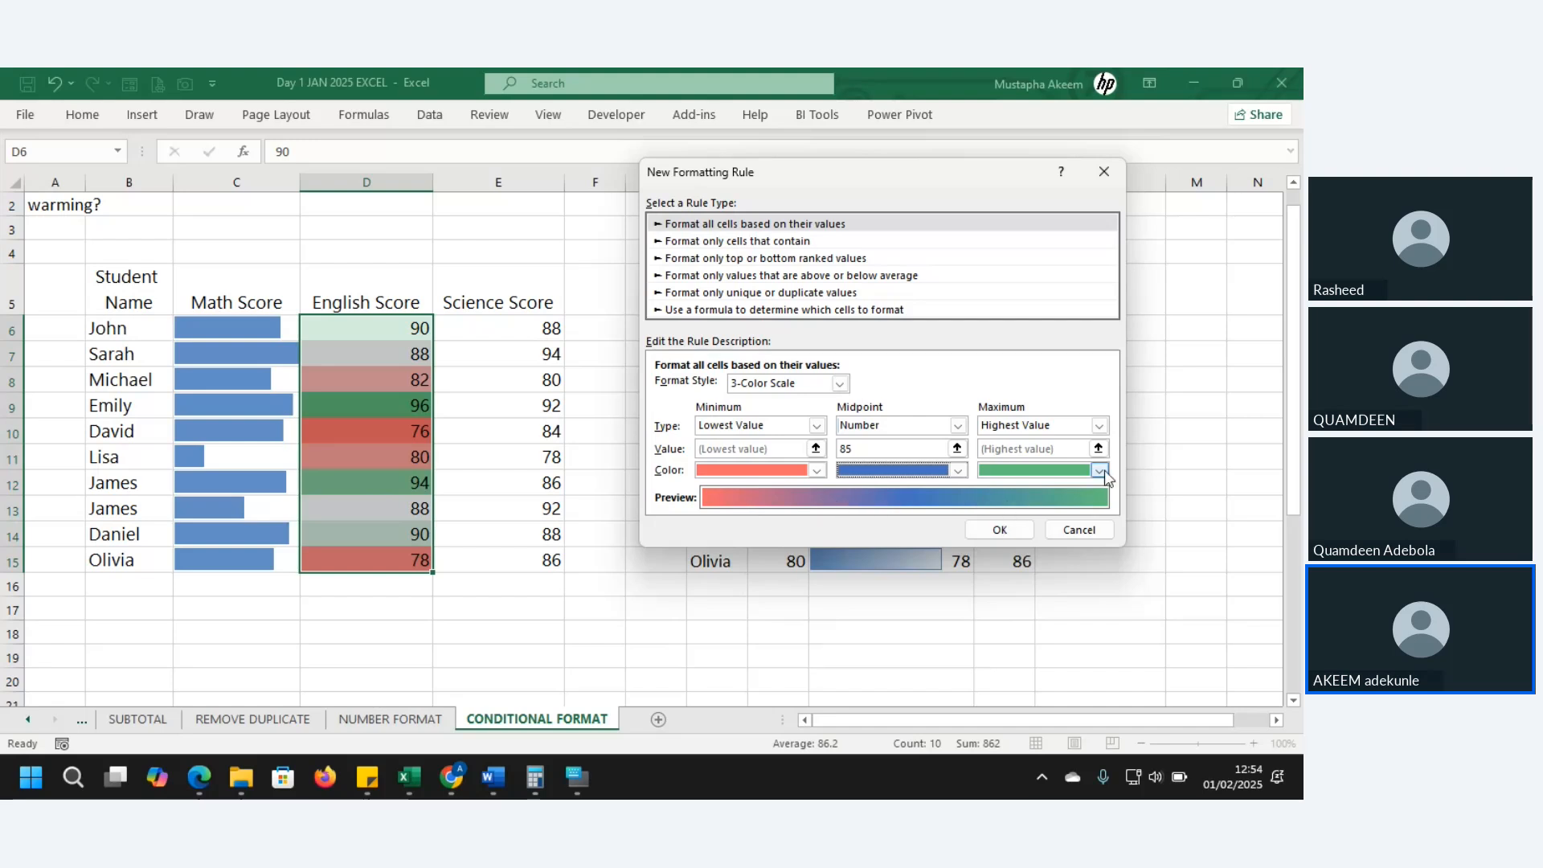
pyautogui.click(1001, 531)
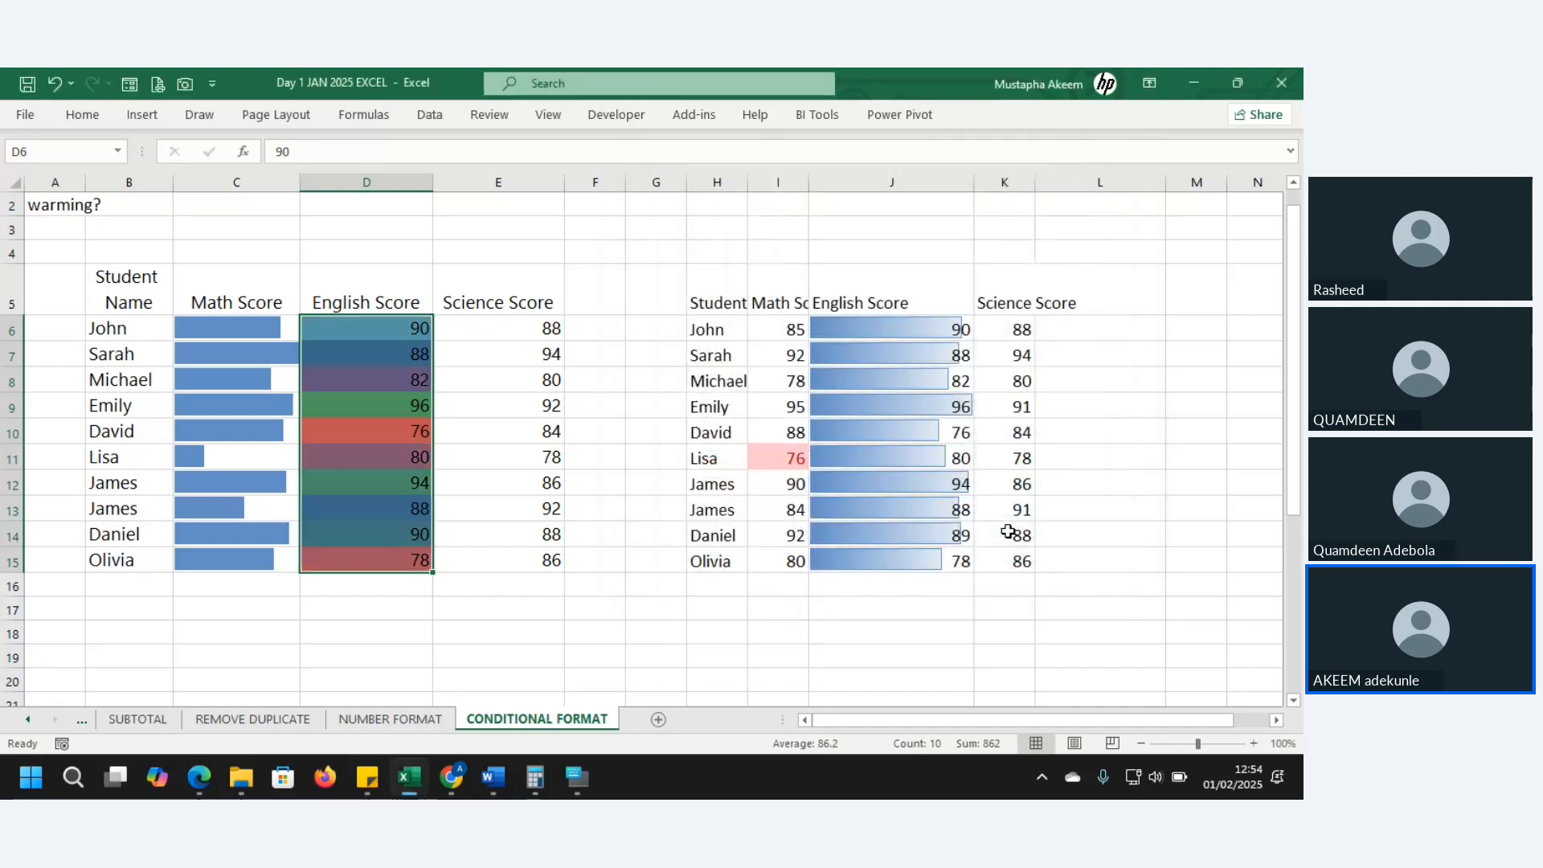
# - Check the coloured English Score cells, then select the Science Scores E6:E15
pyautogui.click(448, 456)
pyautogui.click(386, 402)
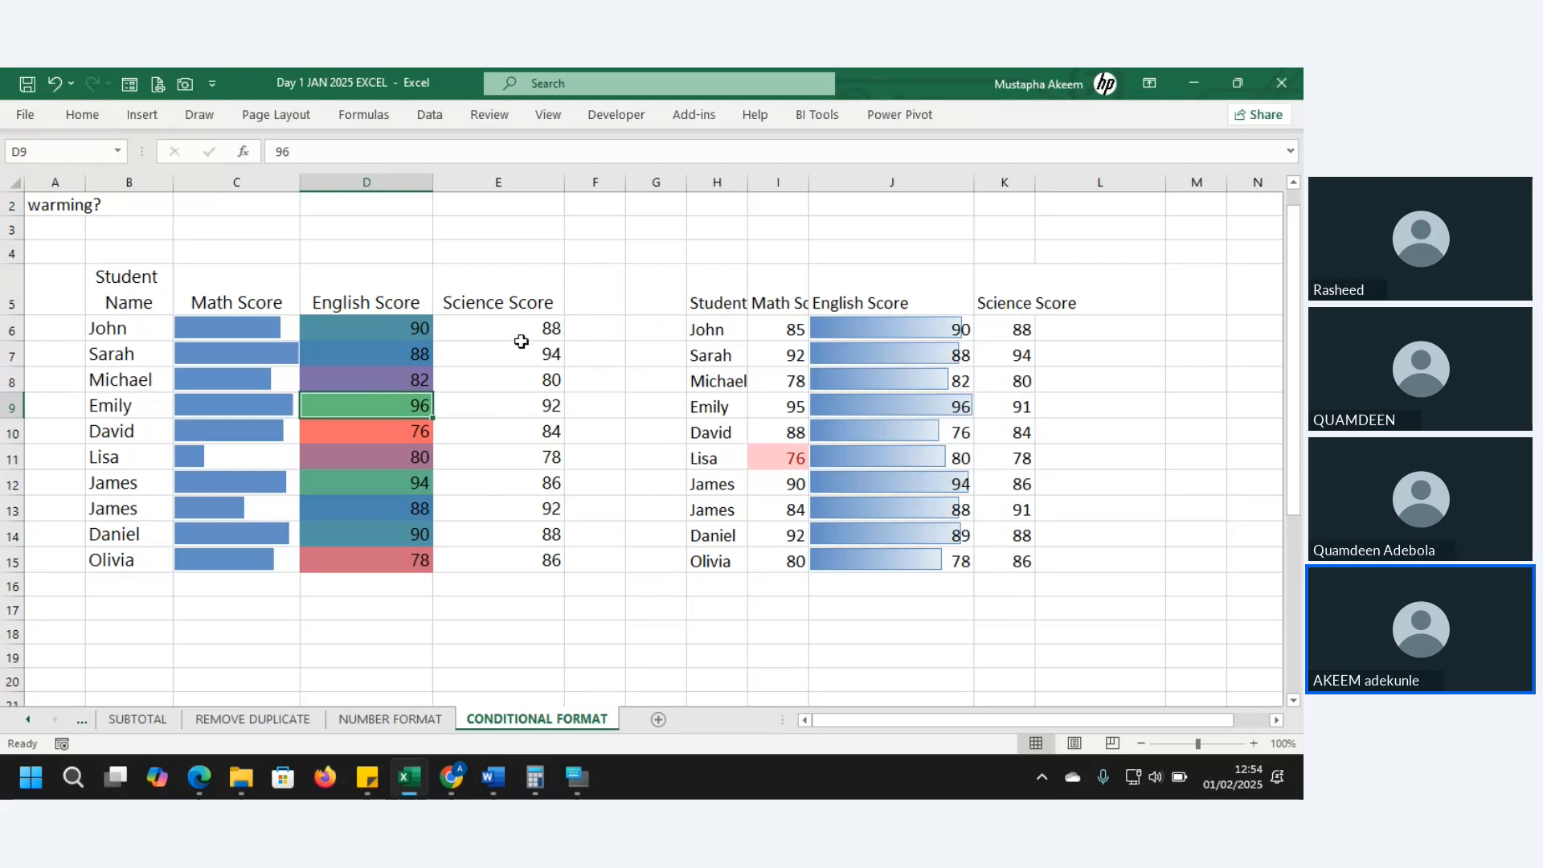
pyautogui.moveTo(520, 332); pyautogui.dragTo(529, 556)
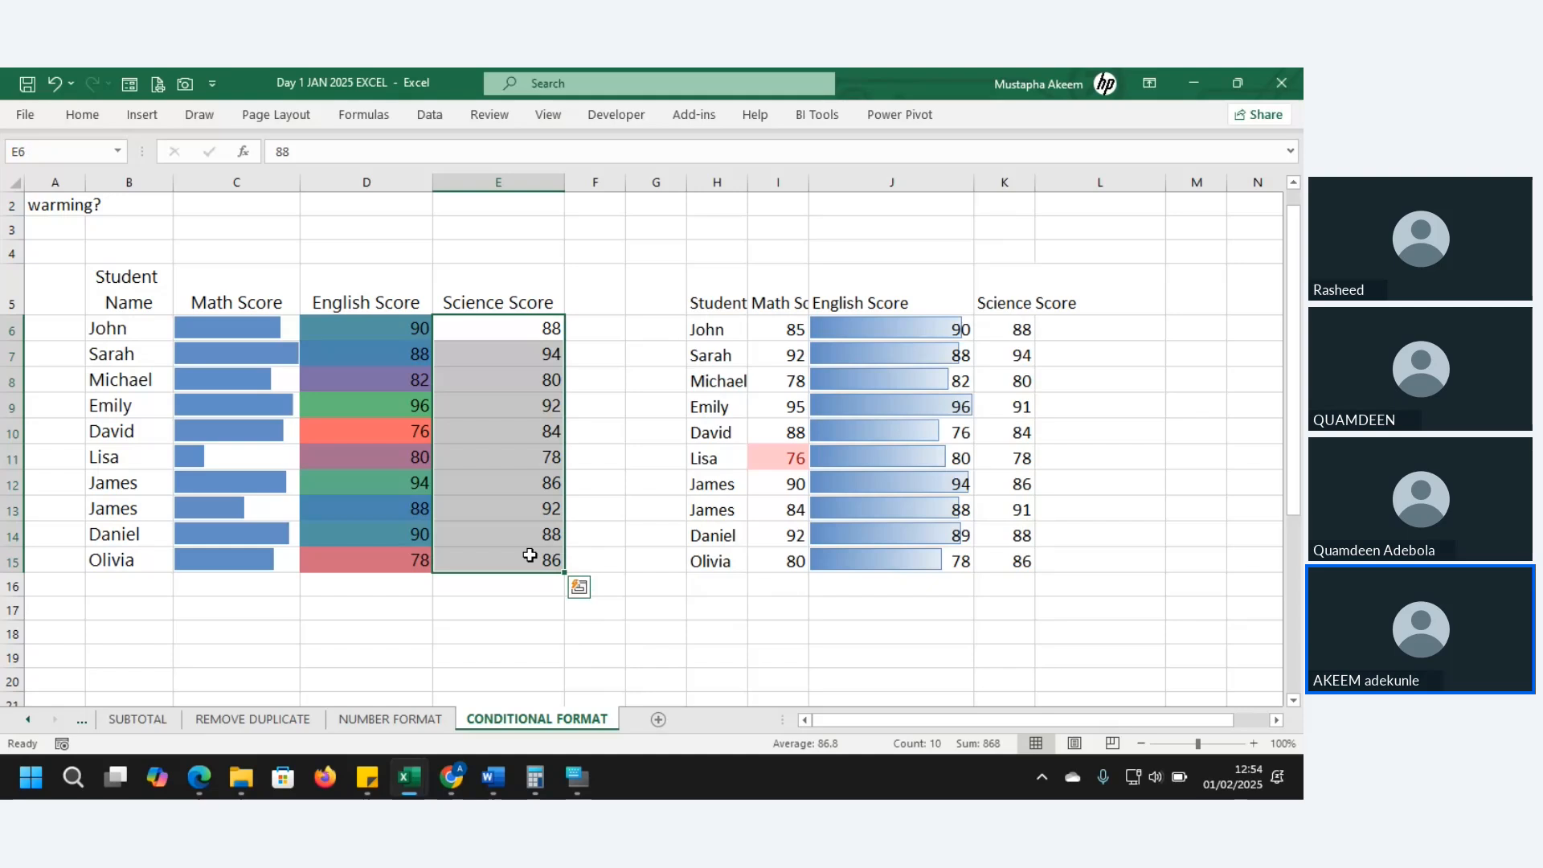
# - Apply the Quick Analysis arrow icon set to E6:E15 and check arrows for scores 94, 80, 84, 92, 78
pyautogui.click(579, 587)
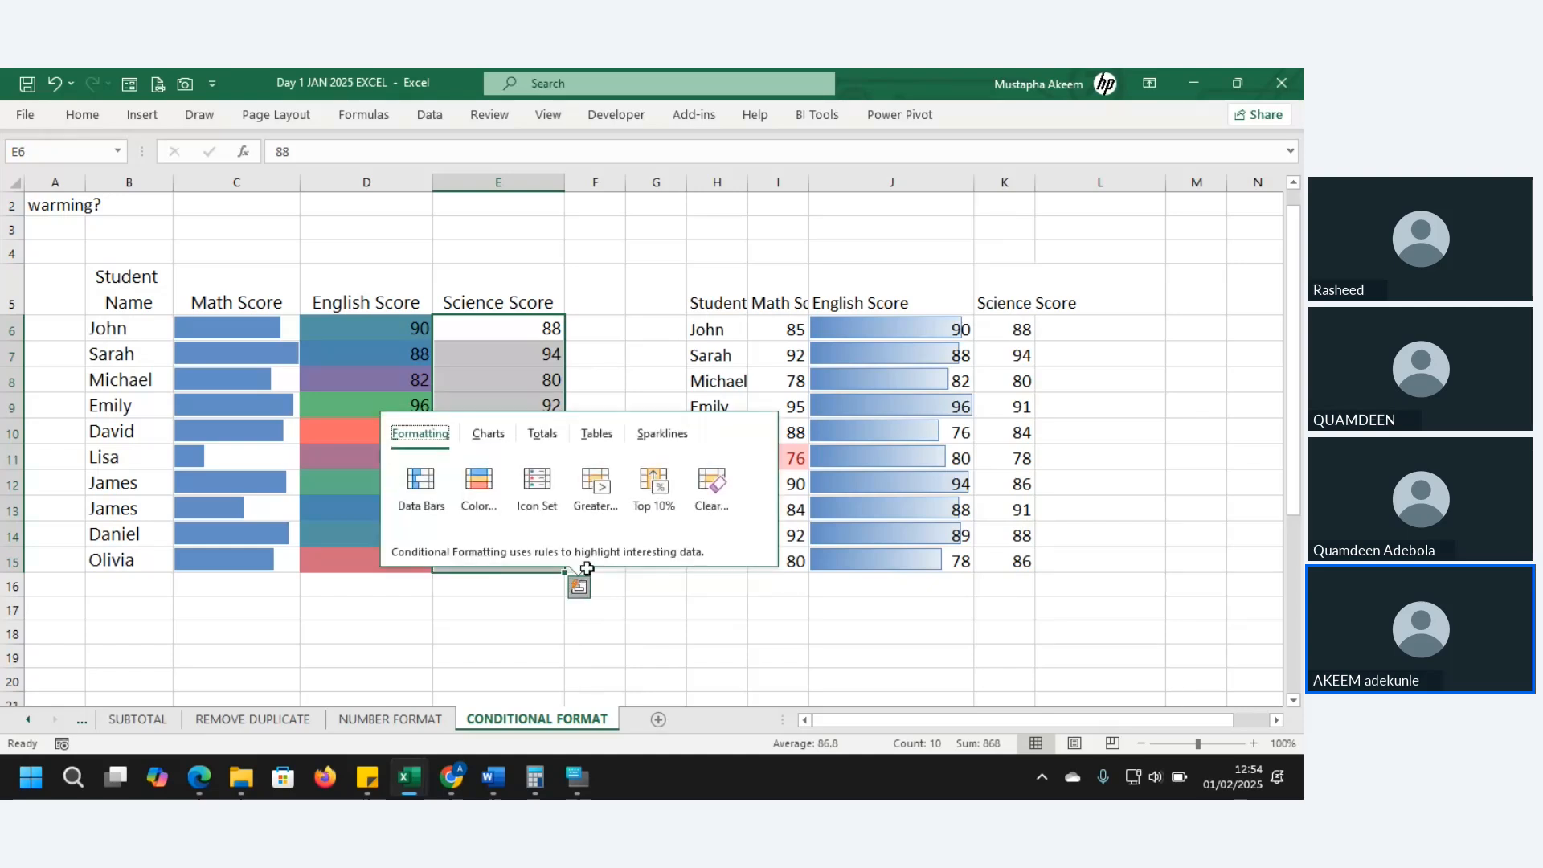
pyautogui.click(546, 509)
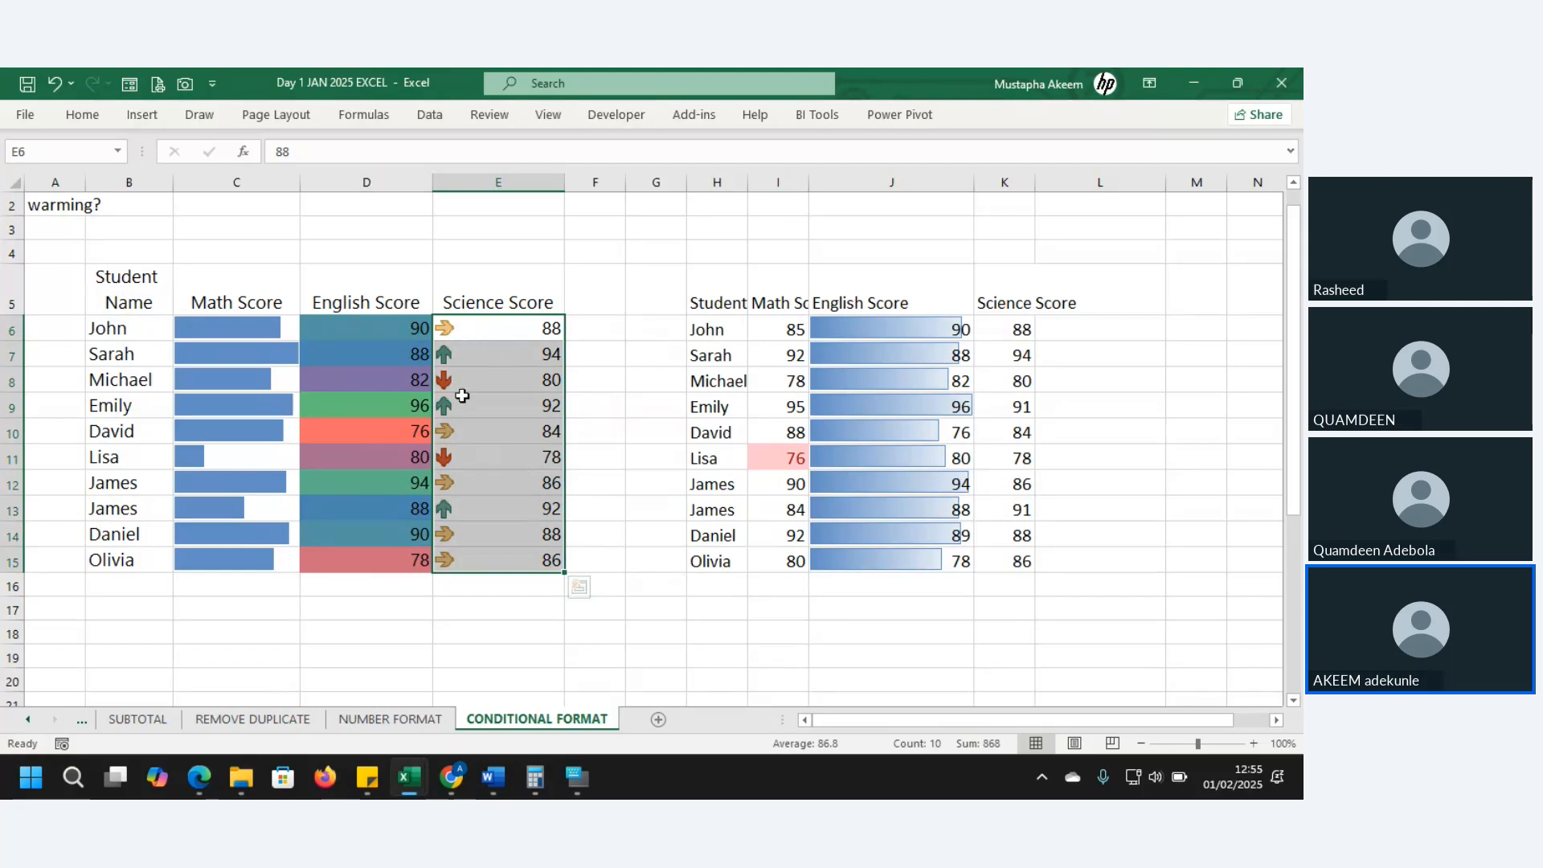
pyautogui.click(462, 357)
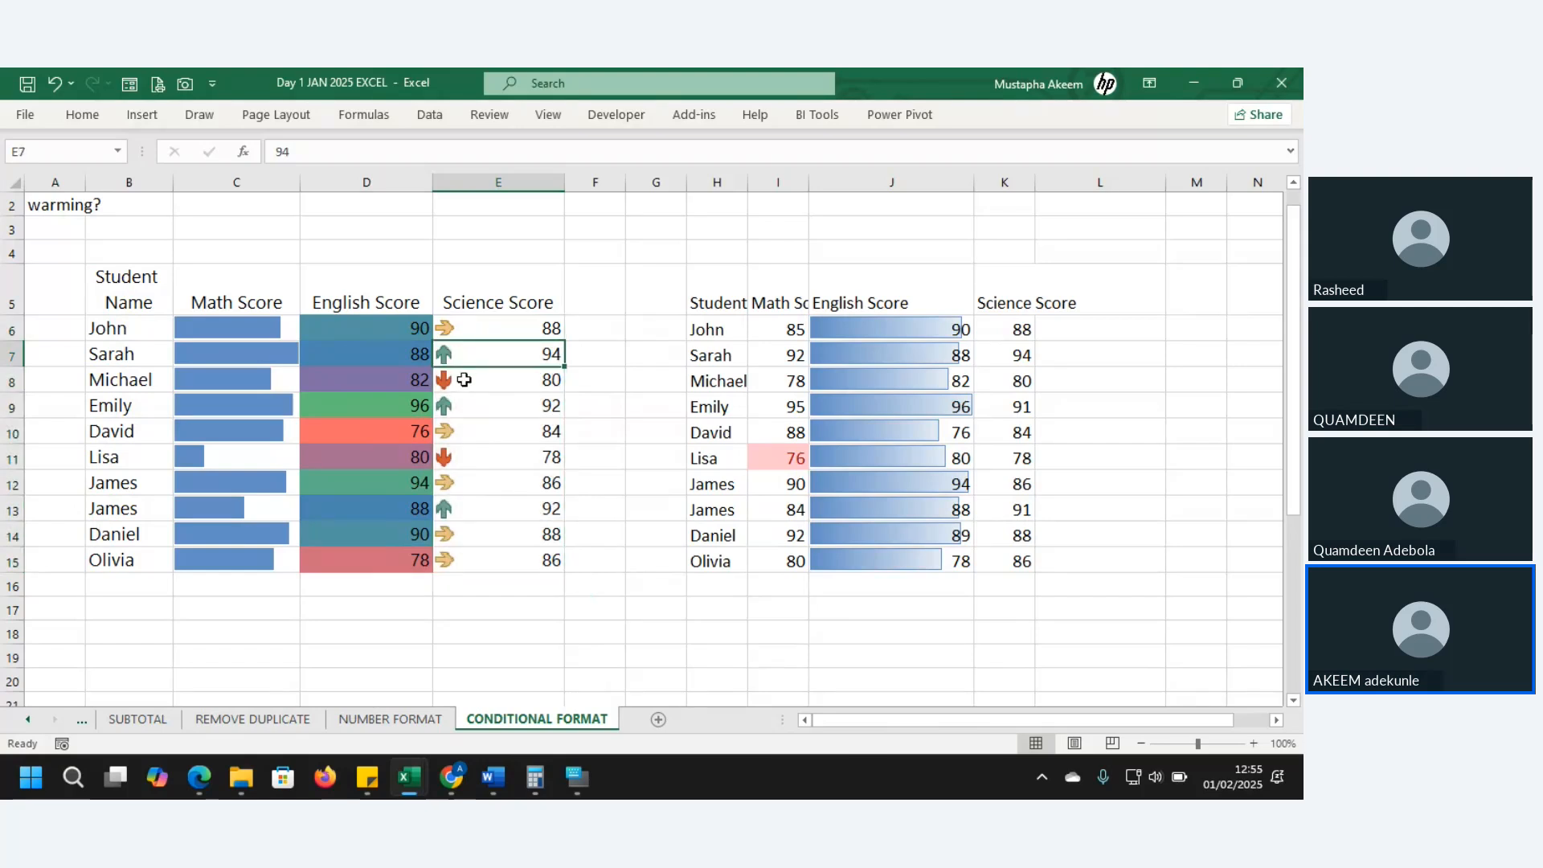
pyautogui.click(464, 380)
pyautogui.click(456, 433)
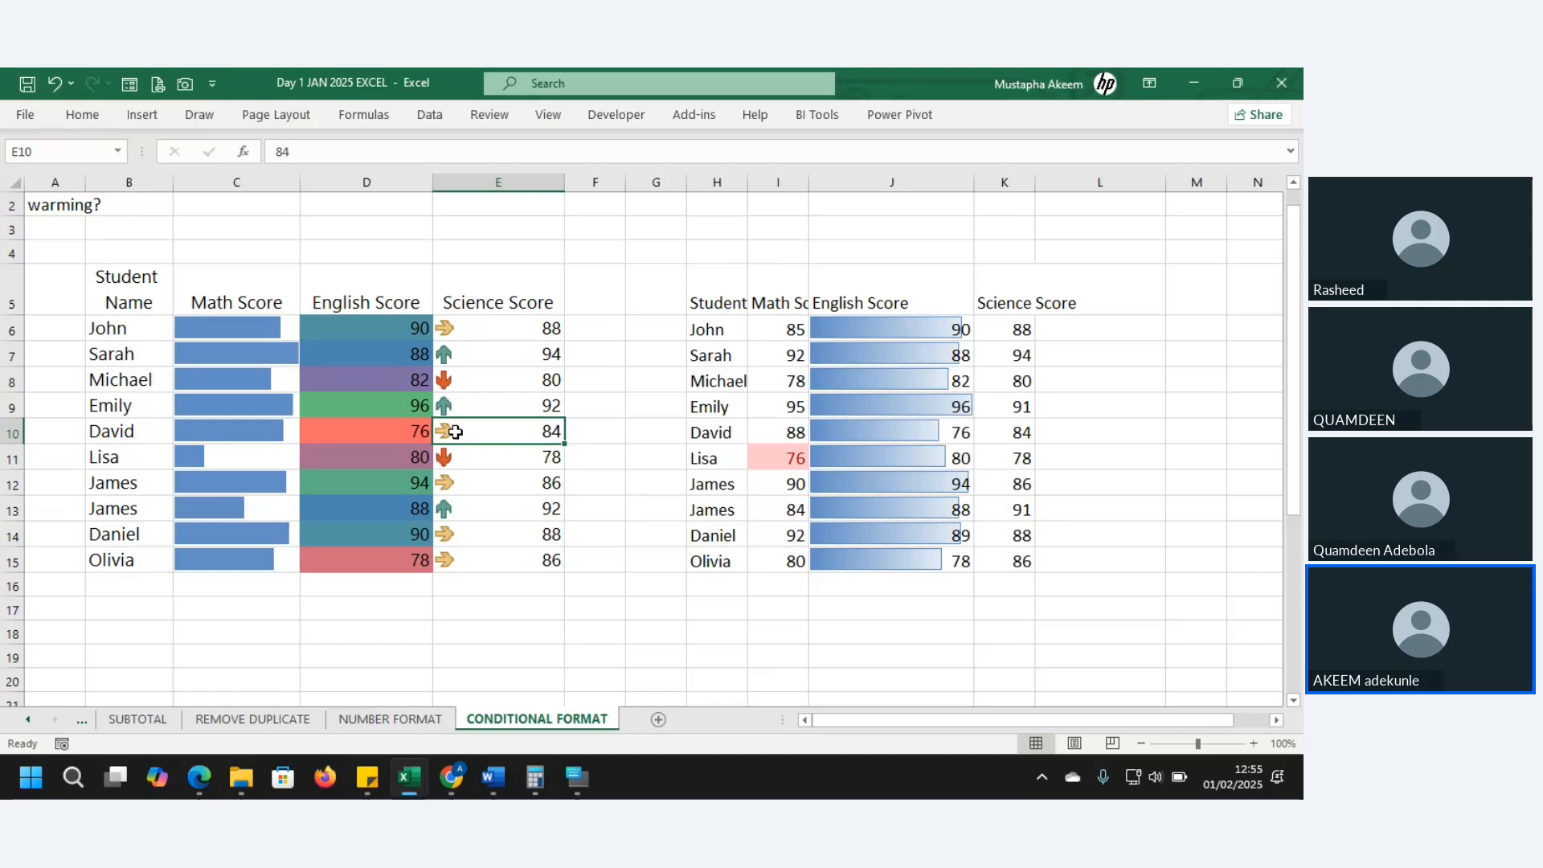
pyautogui.click(466, 402)
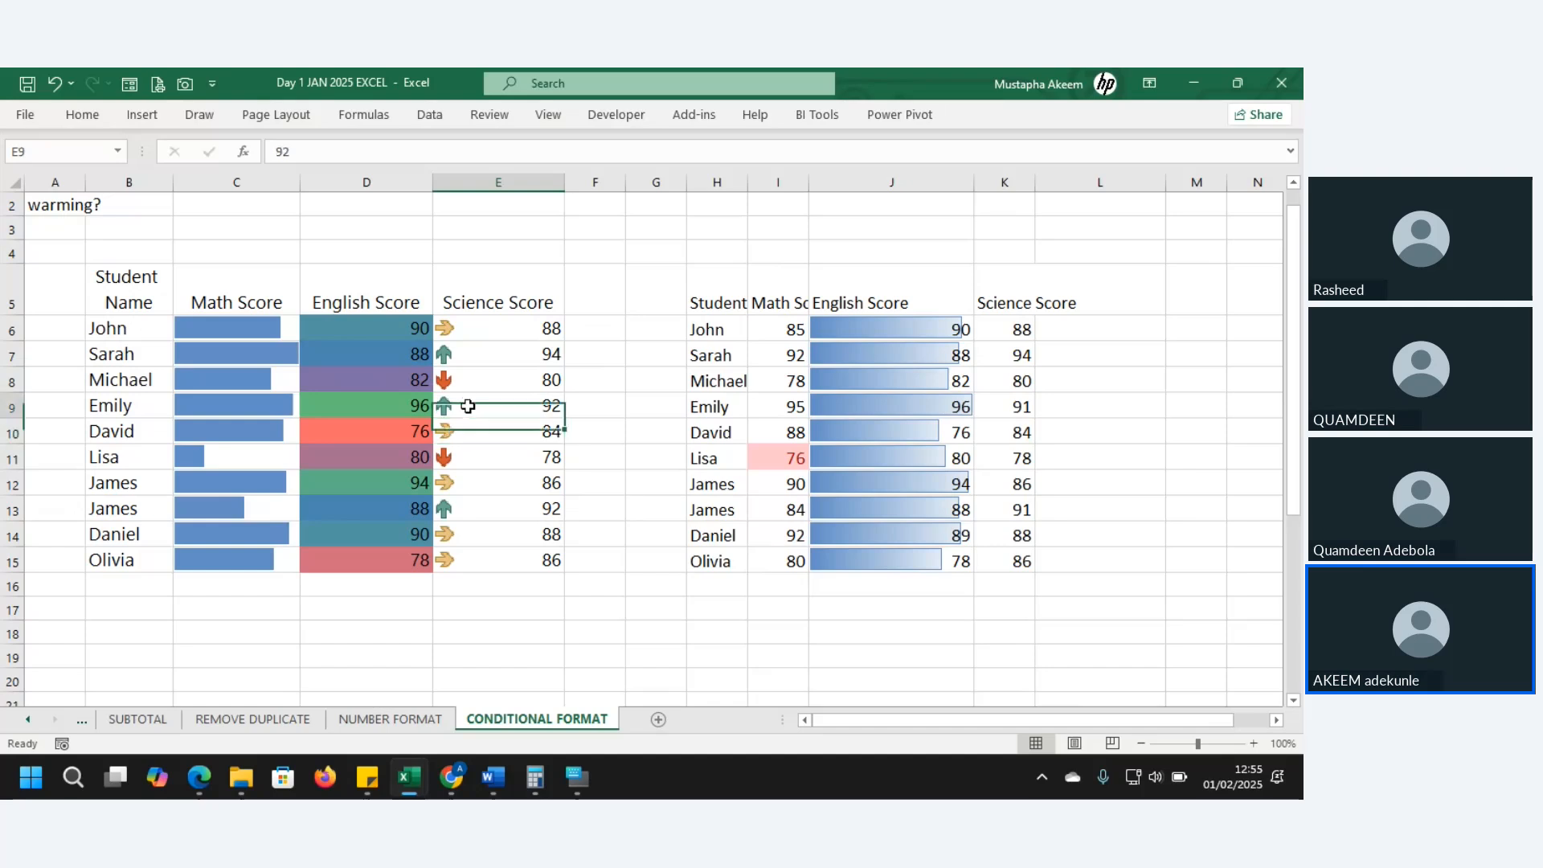
pyautogui.click(455, 359)
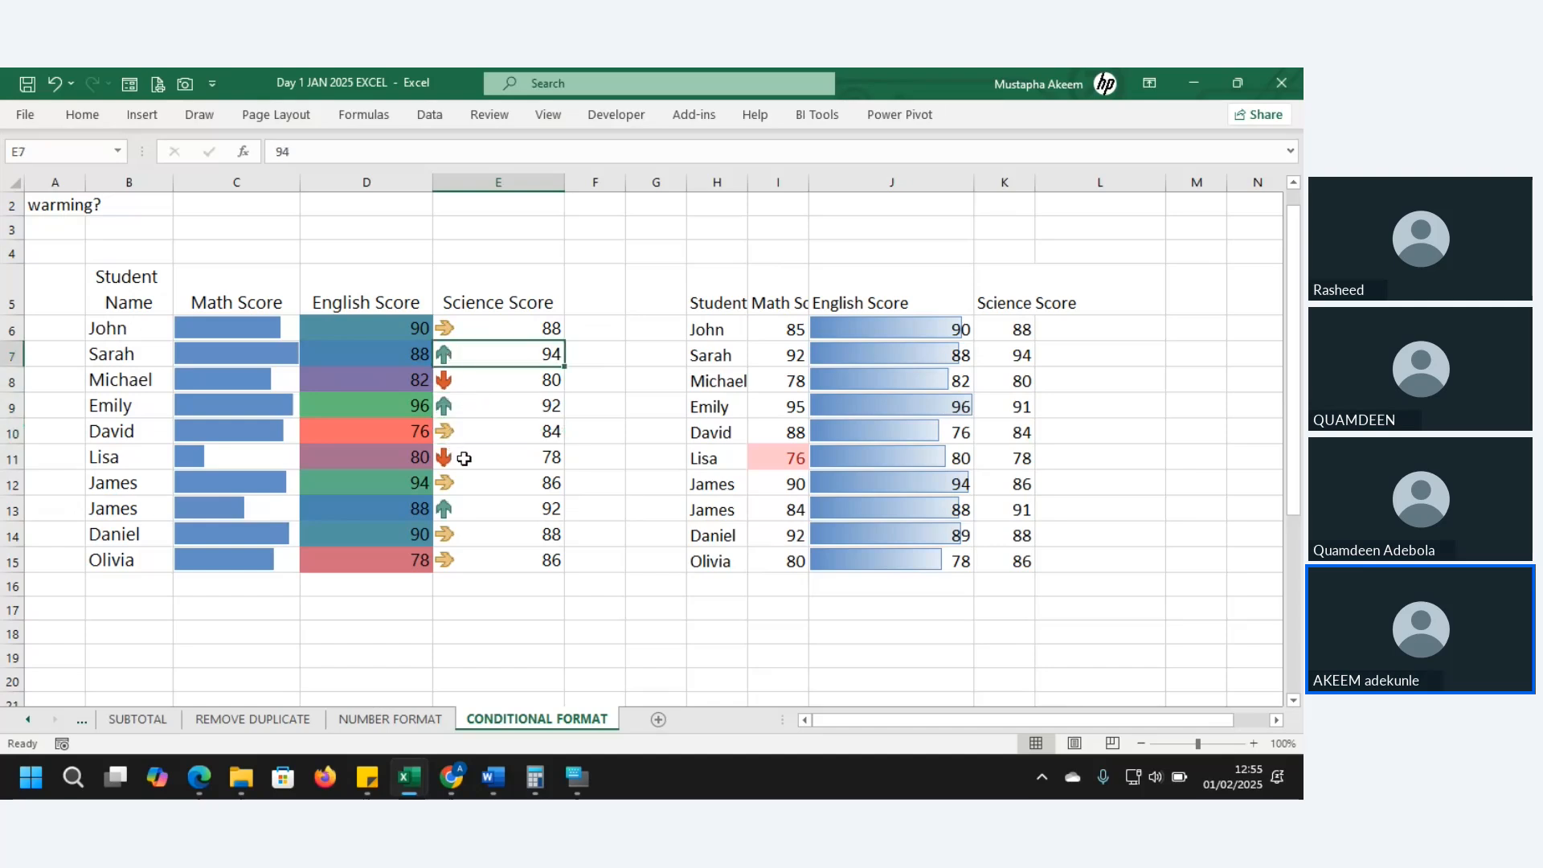
pyautogui.click(462, 457)
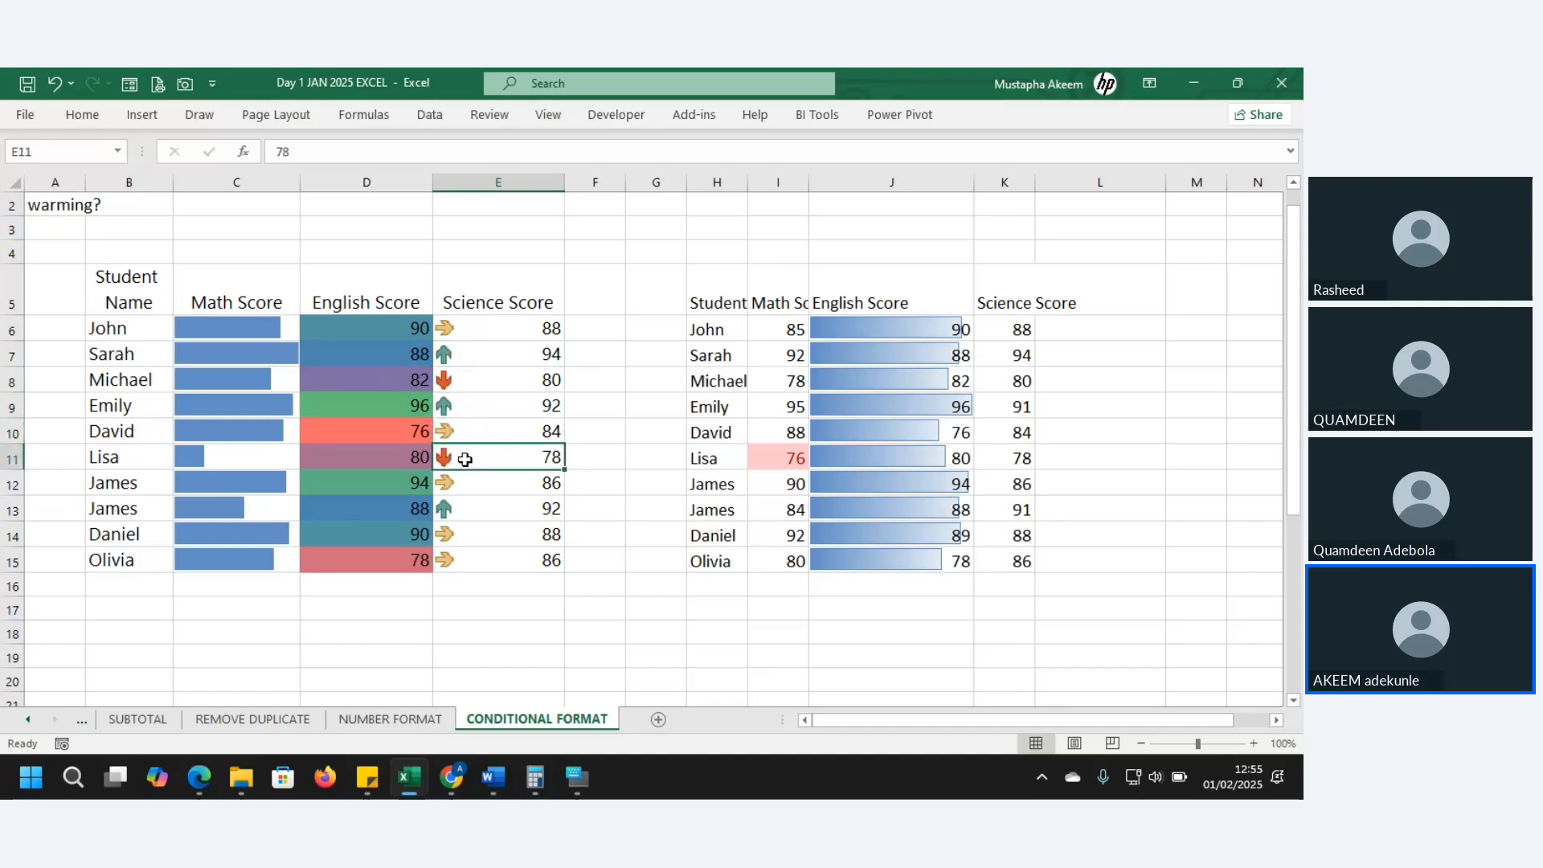
# - Enter 35 as the Science Score in E14
pyautogui.click(484, 528)
pyautogui.write('35')
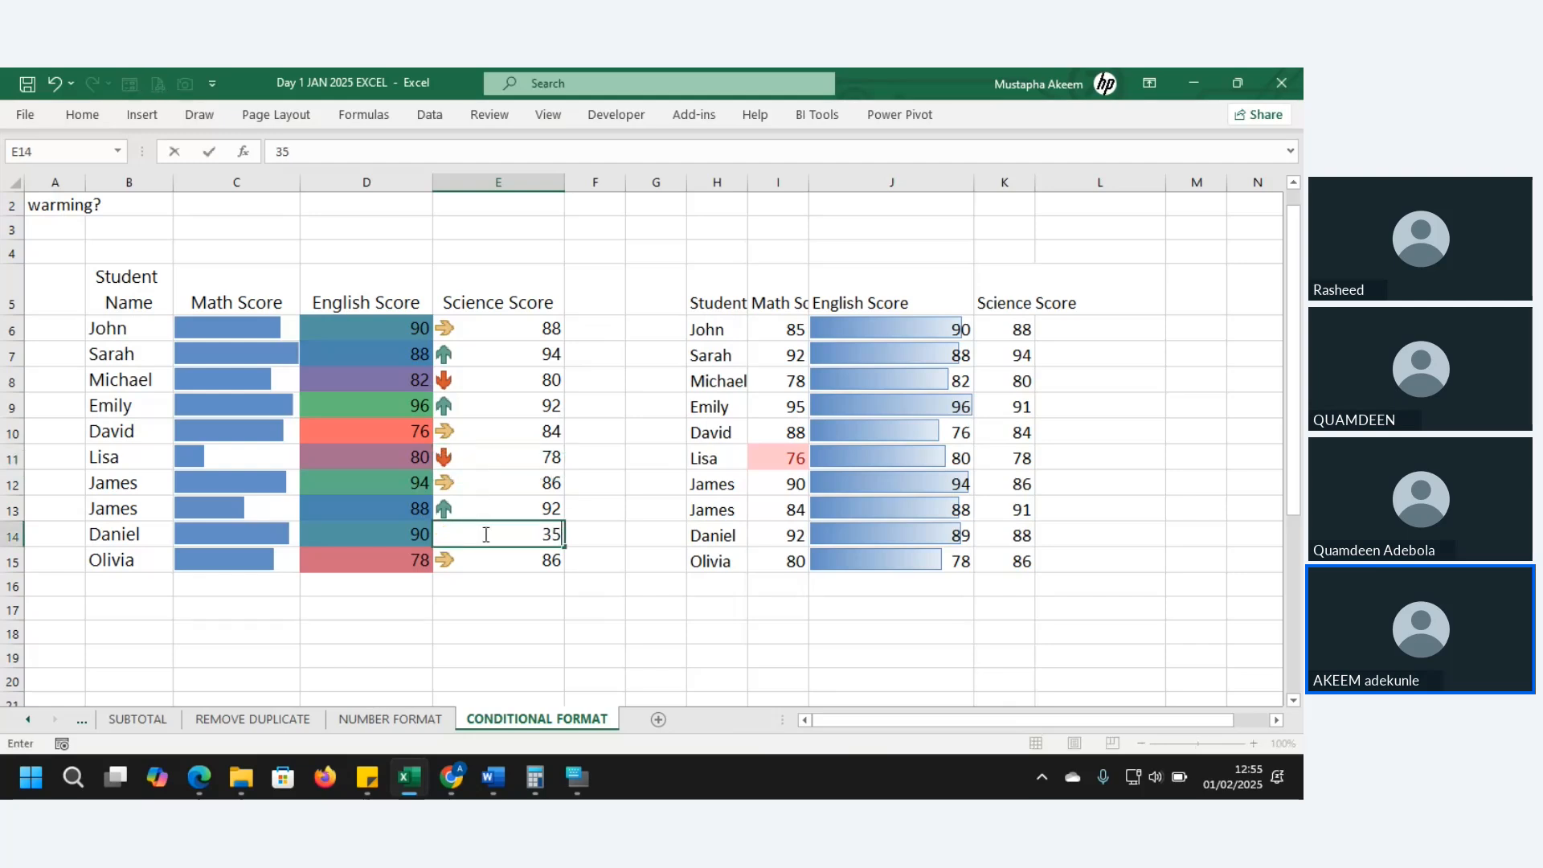
pyautogui.press('Return')
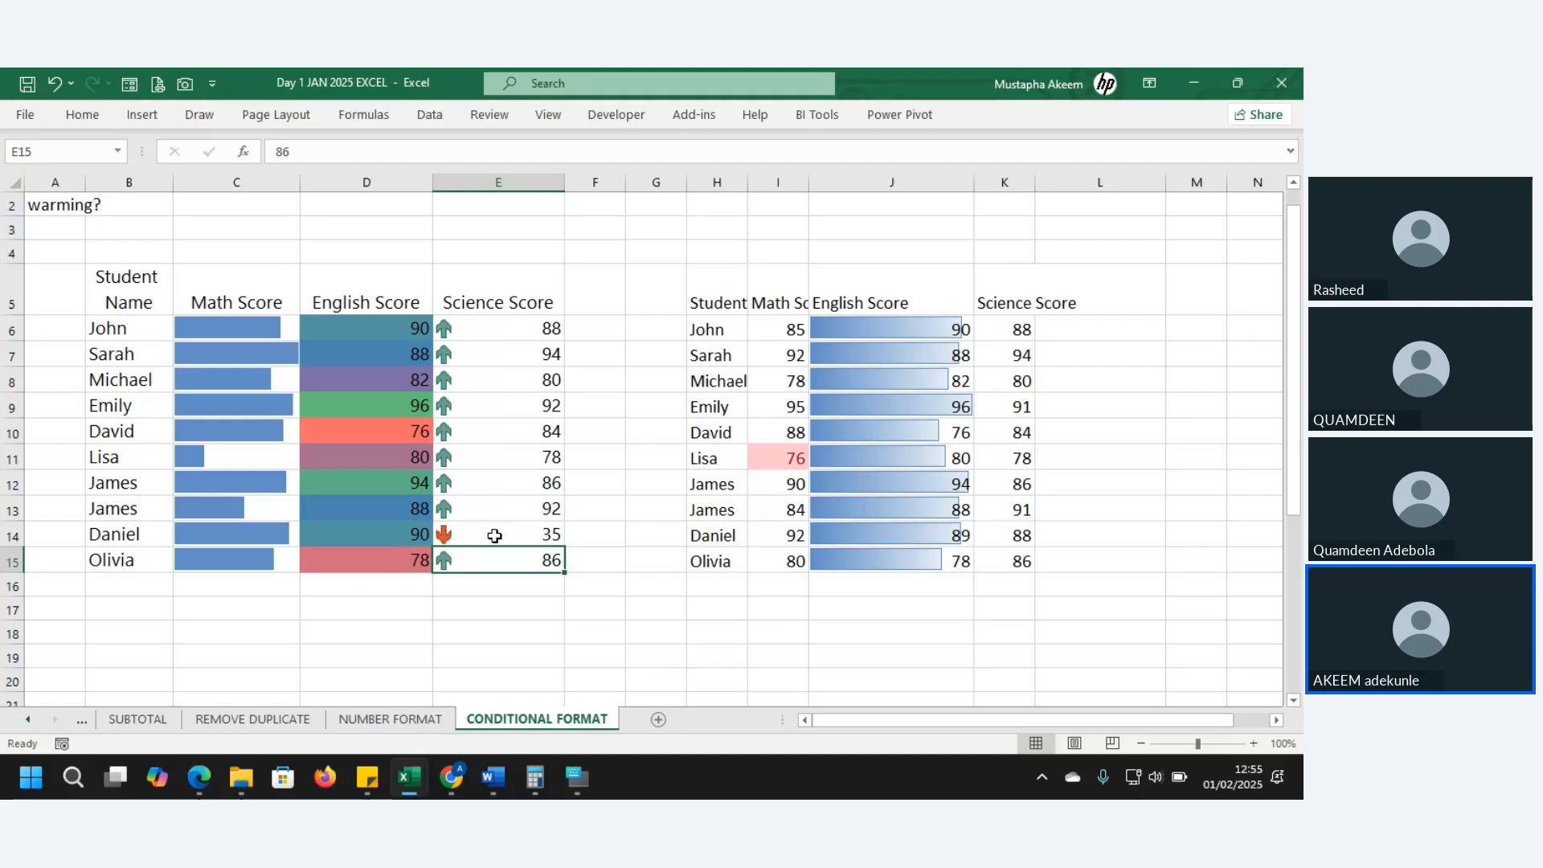
# - Correct E14 to 76 and reselect the Science Scores from E6 down
pyautogui.click(501, 538)
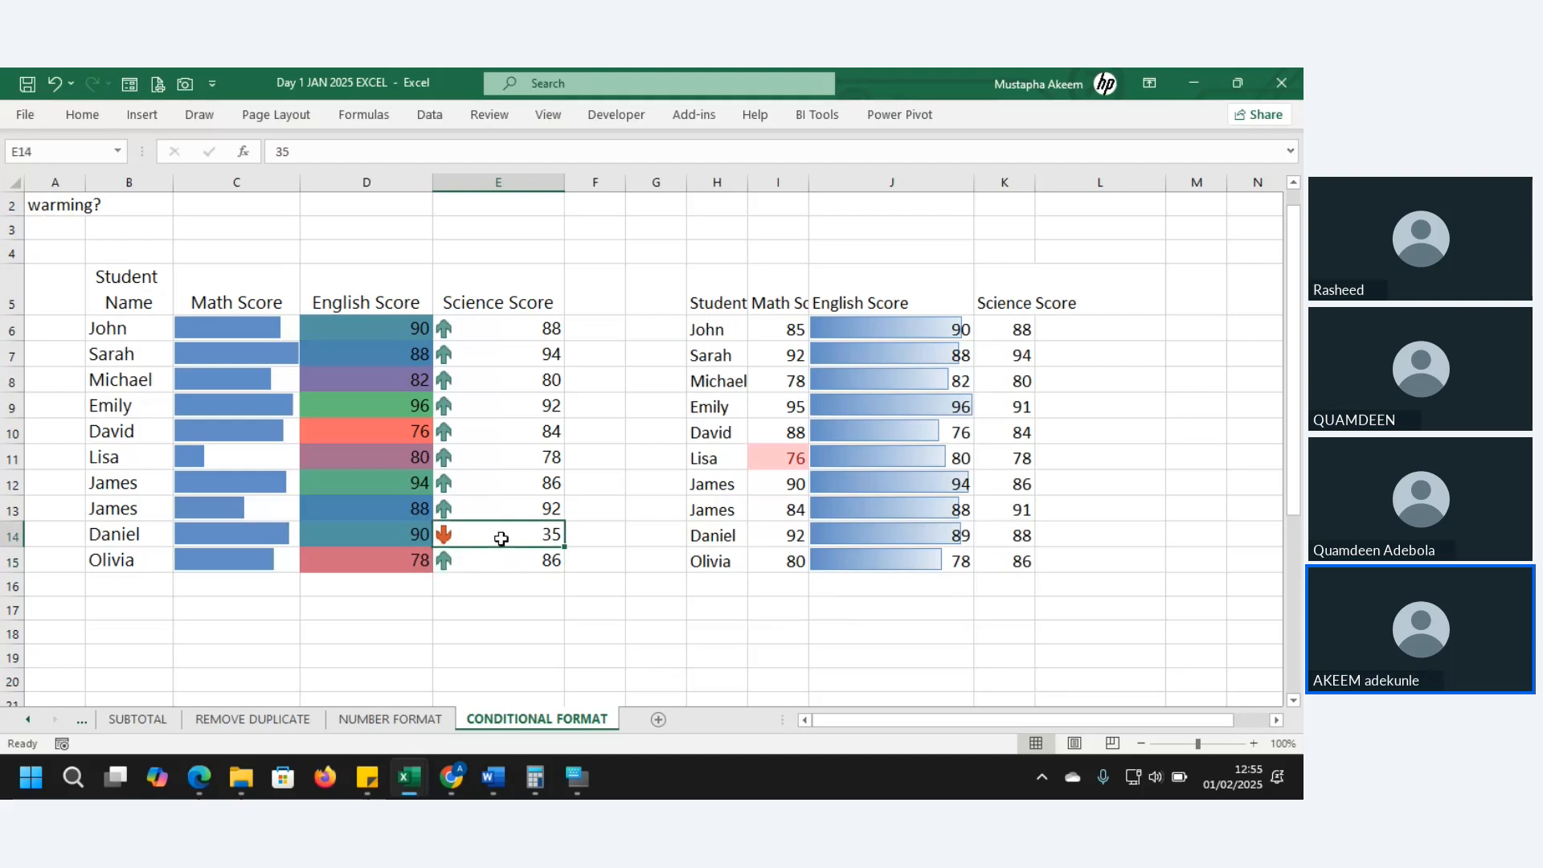
pyautogui.write('76')
pyautogui.press('Return')
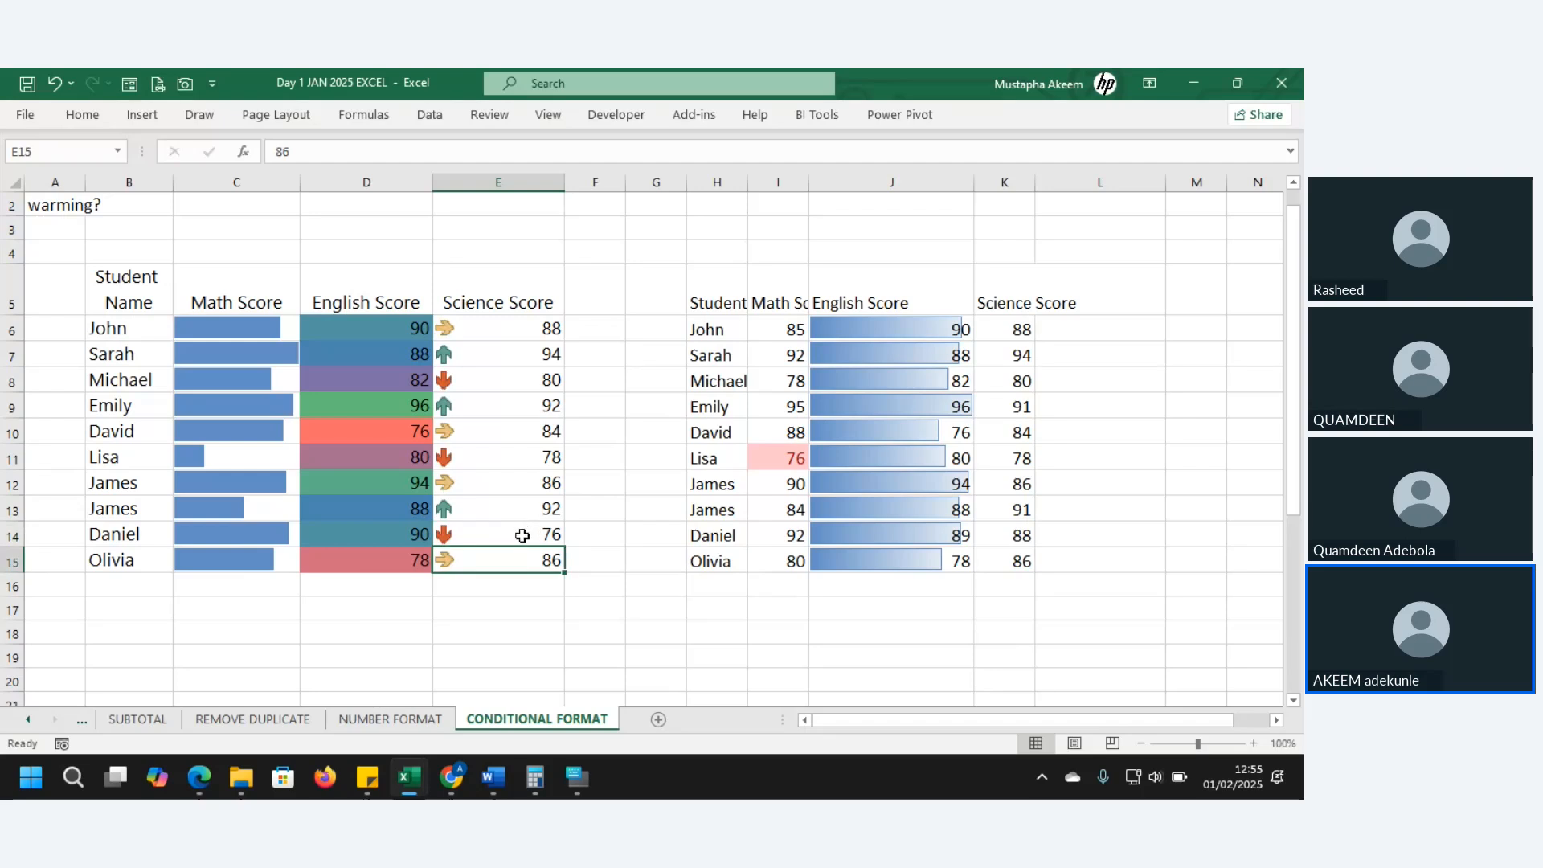
pyautogui.click(523, 536)
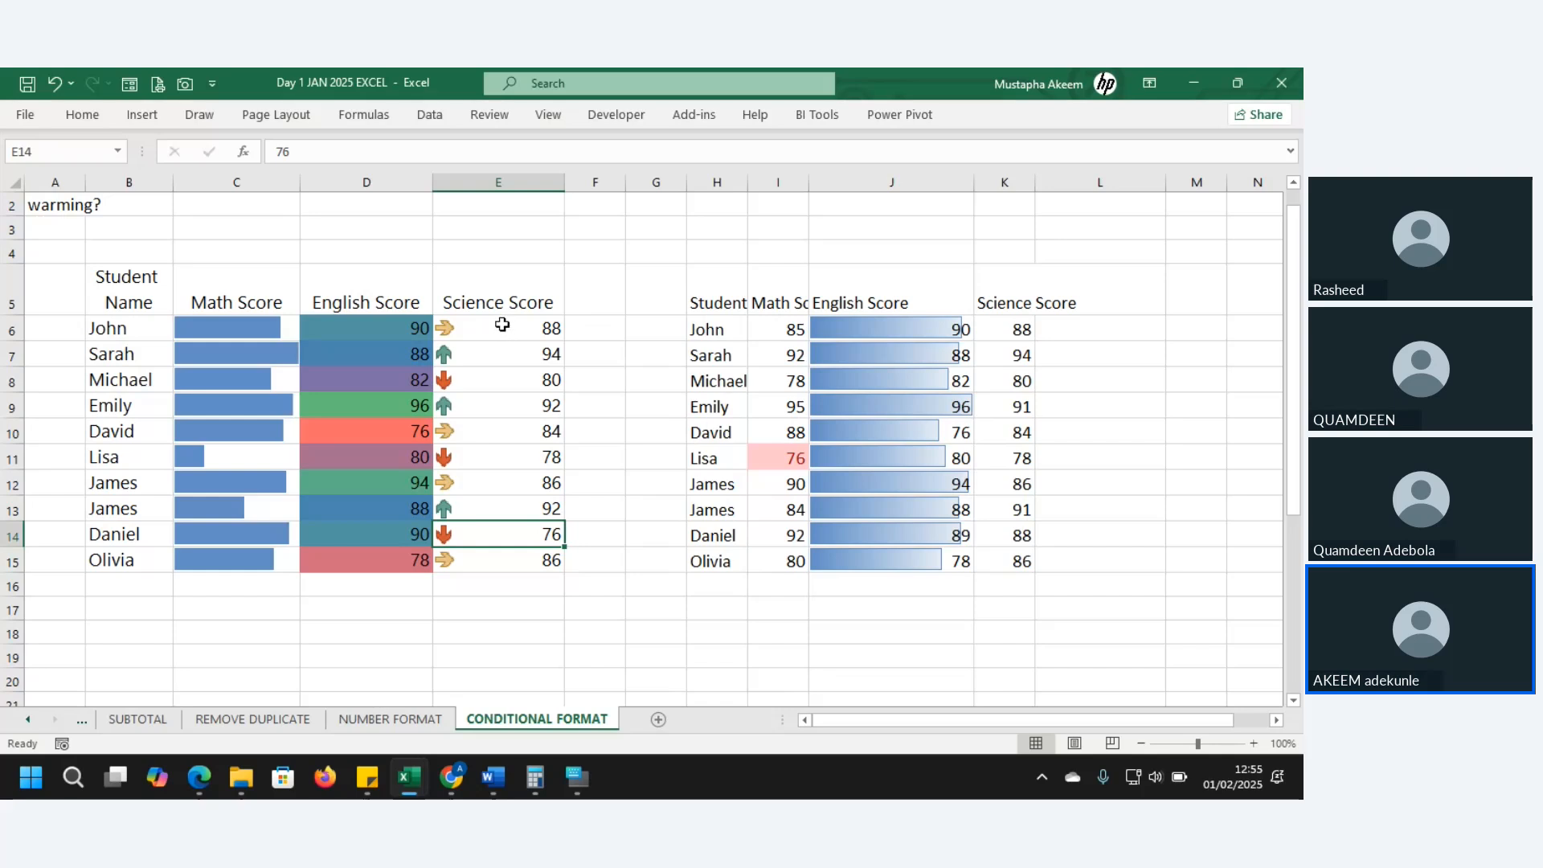
pyautogui.moveTo(503, 321); pyautogui.dragTo(506, 535)
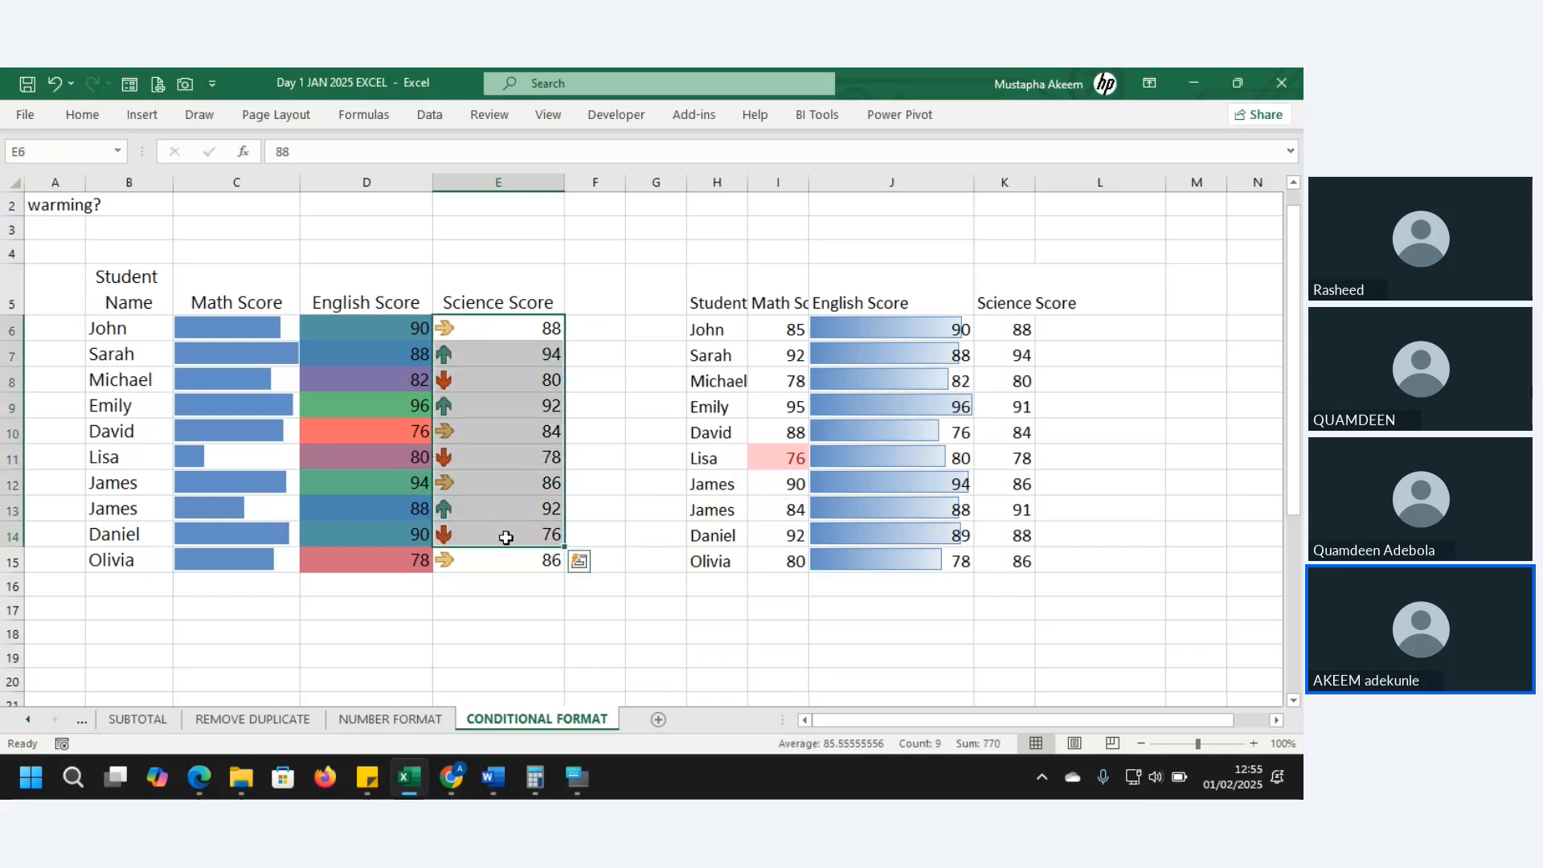
# - Clear the conditional formatting rules from I6:K15 and narrow the English Score column J
pyautogui.moveTo(804, 332); pyautogui.dragTo(1015, 537)
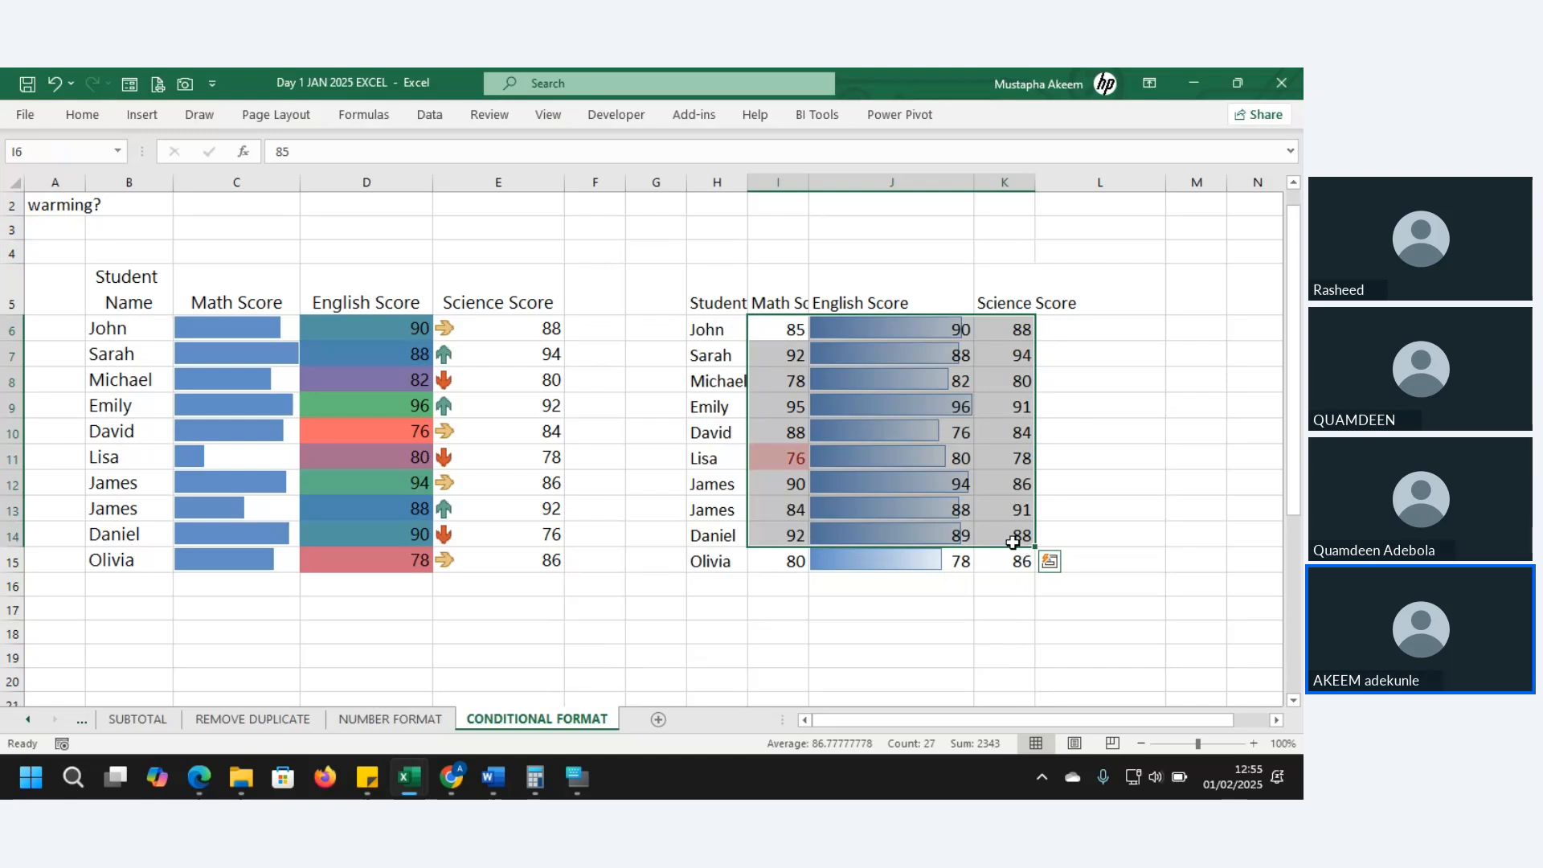
pyautogui.moveTo(779, 332); pyautogui.dragTo(1006, 568)
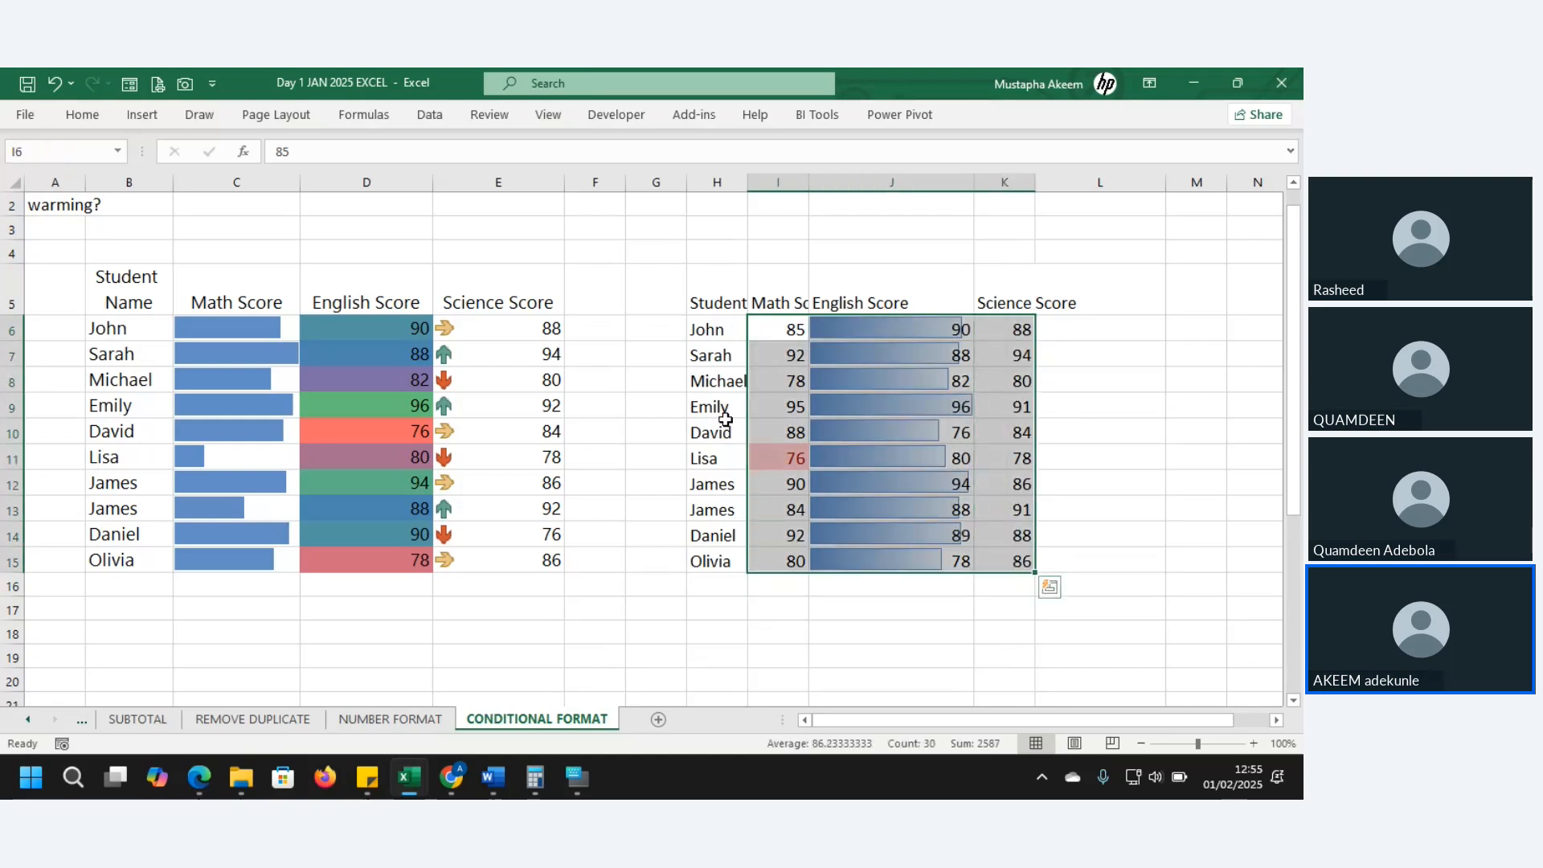
pyautogui.click(87, 114)
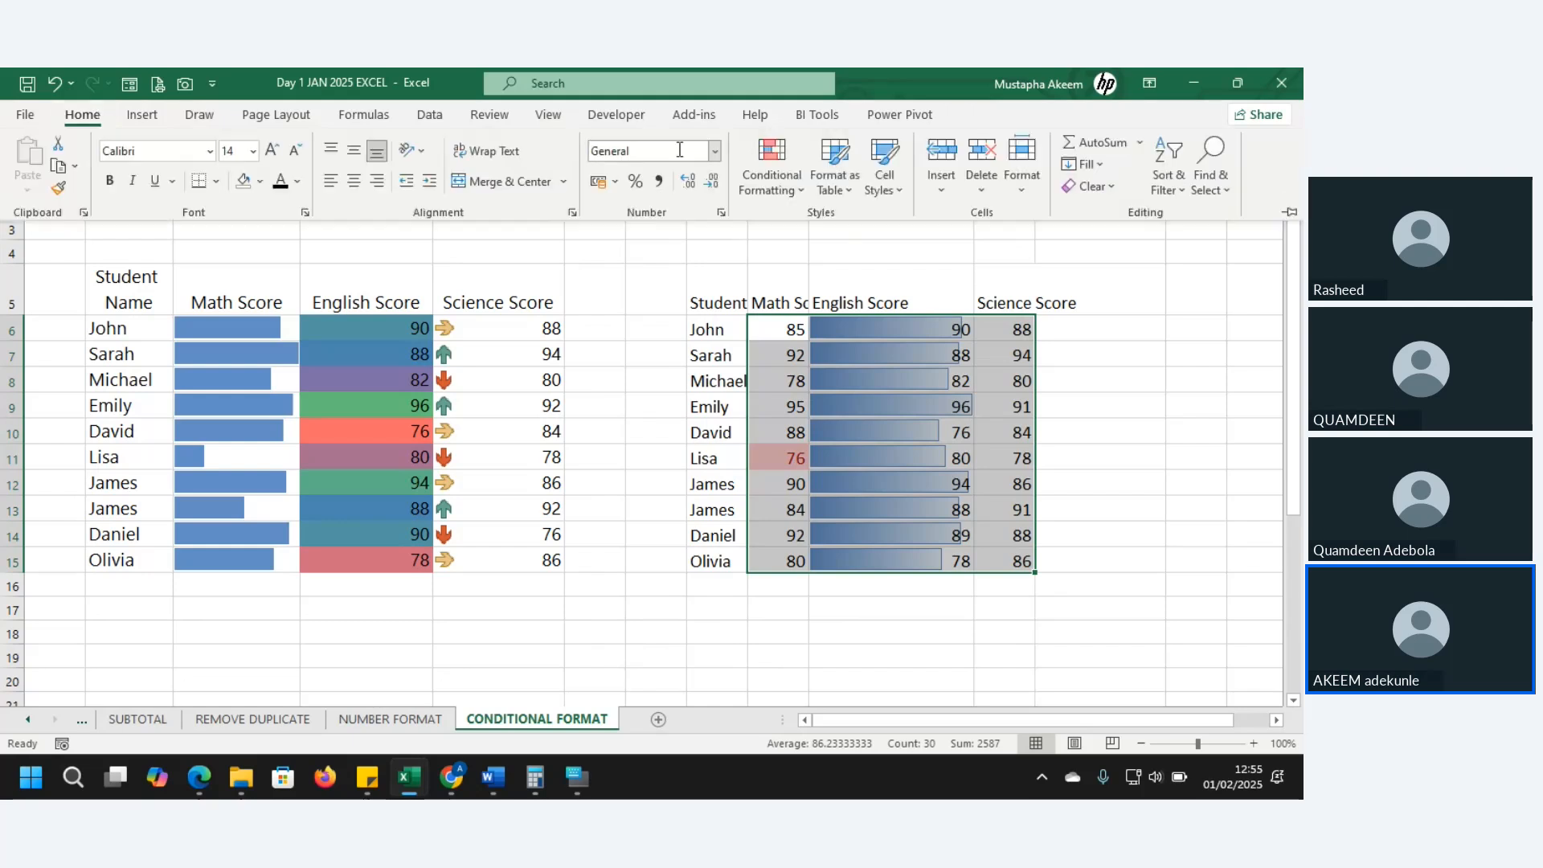
pyautogui.click(799, 196)
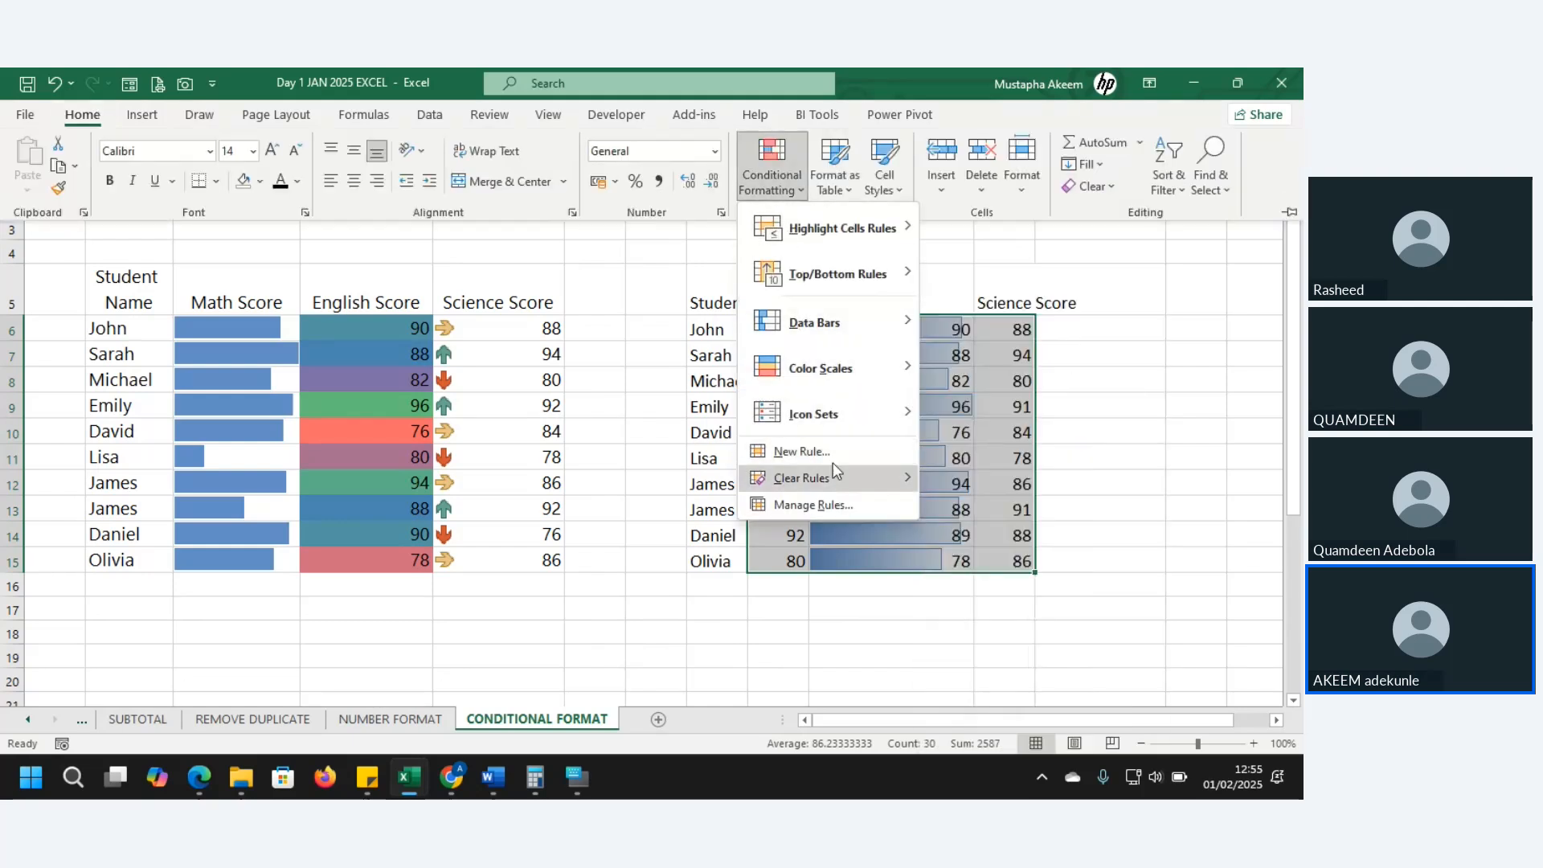
pyautogui.moveTo(829, 418)
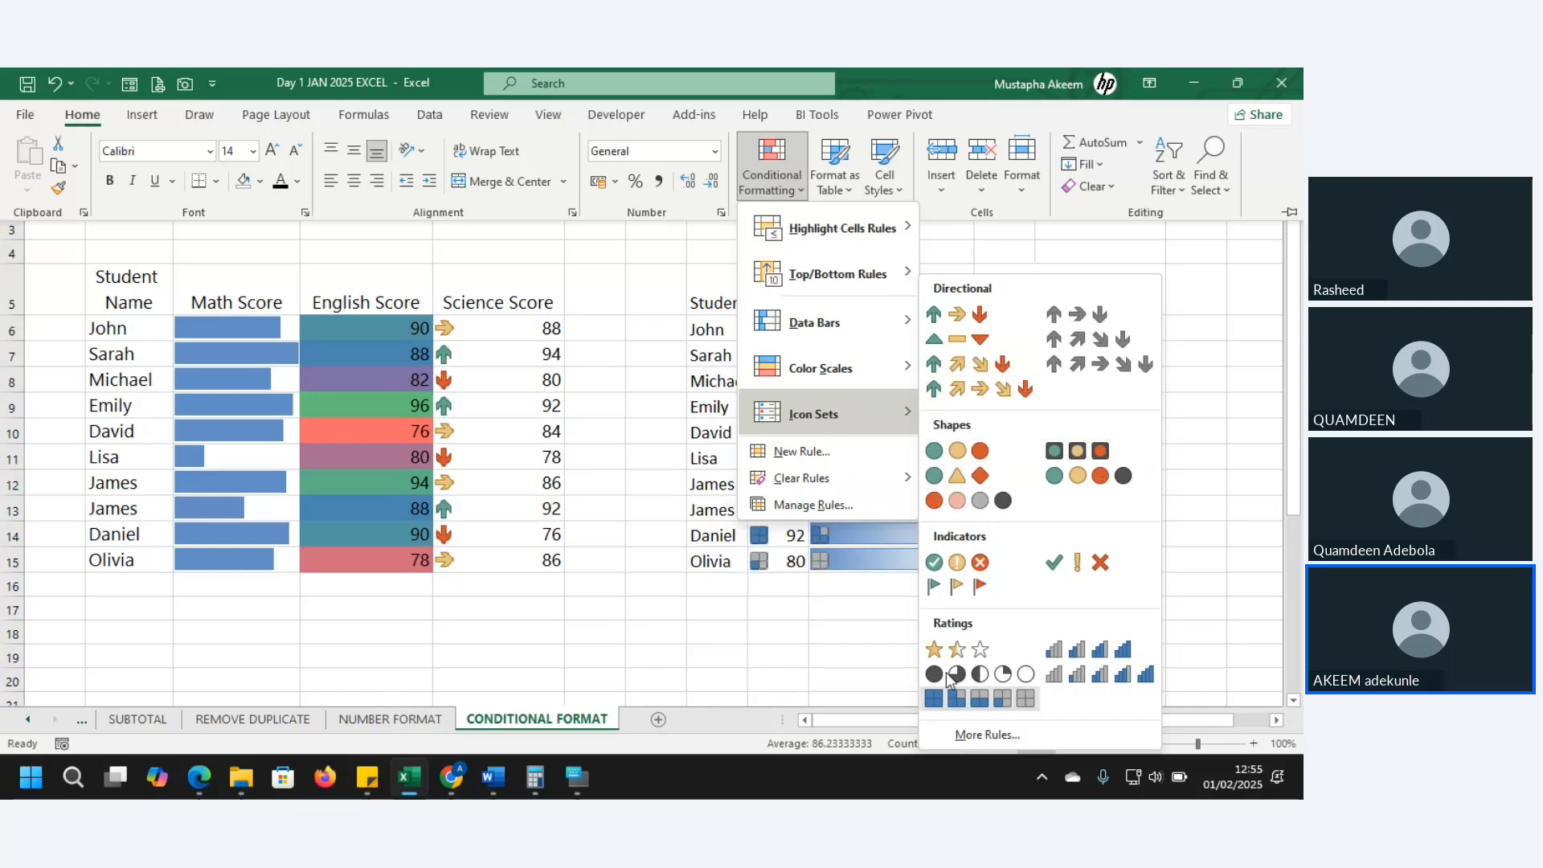
pyautogui.moveTo(833, 485)
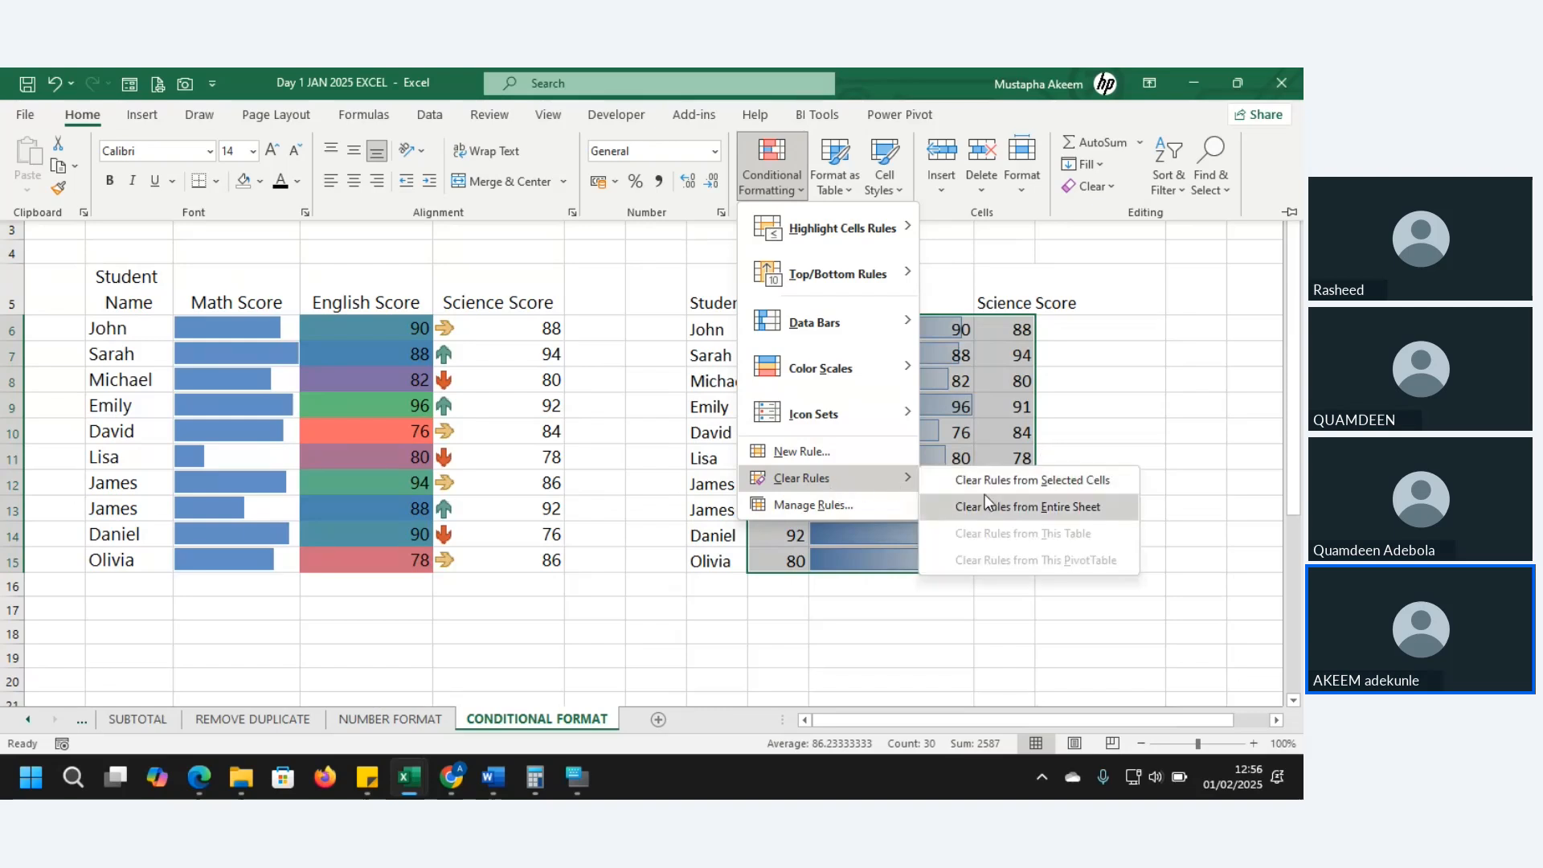
pyautogui.click(1004, 488)
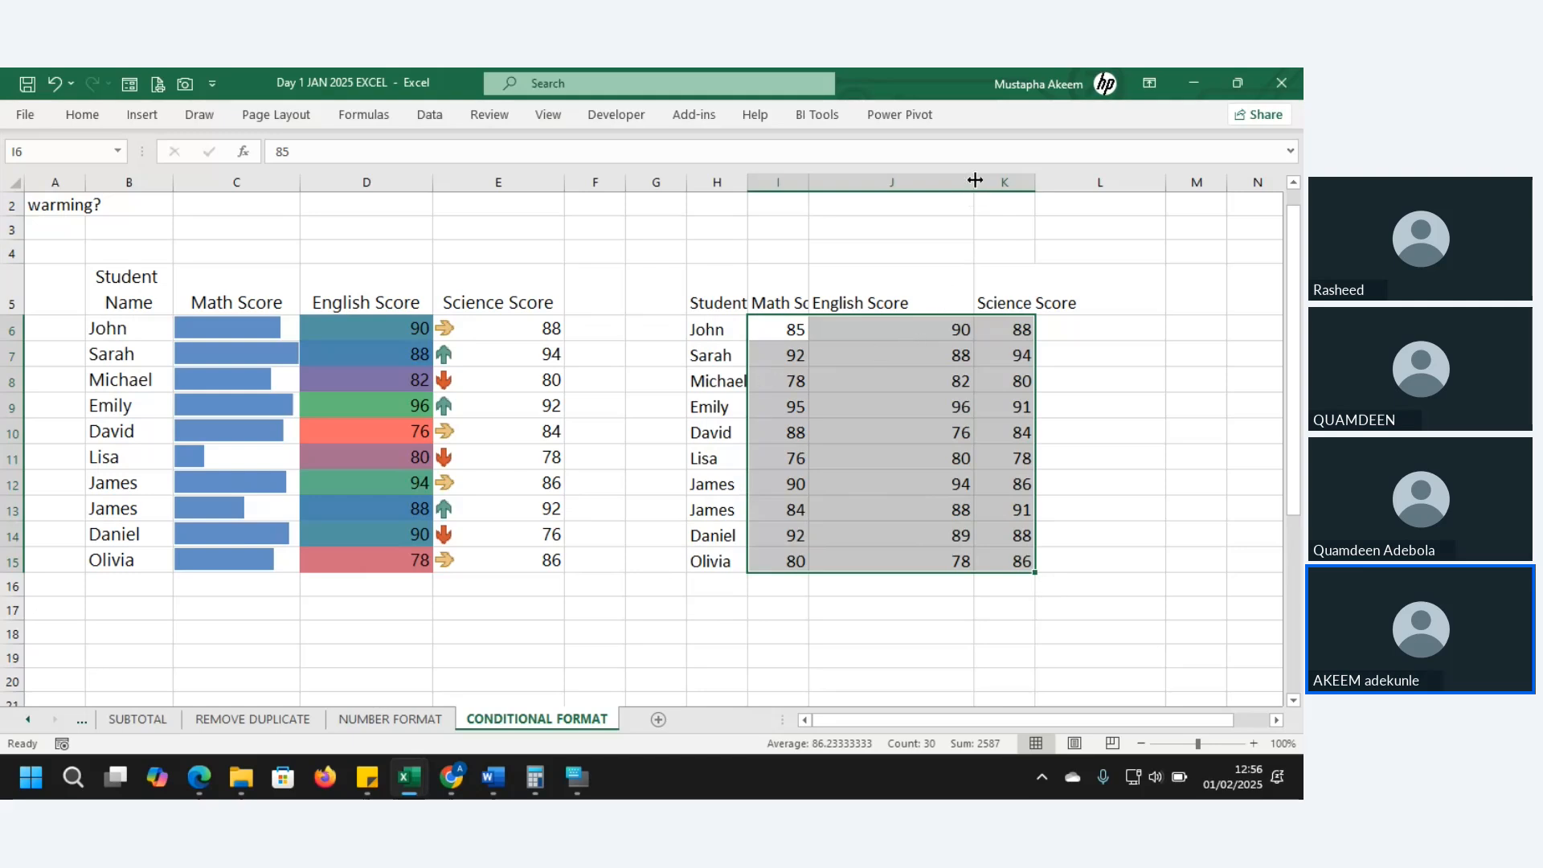
pyautogui.moveTo(975, 180); pyautogui.dragTo(892, 183)
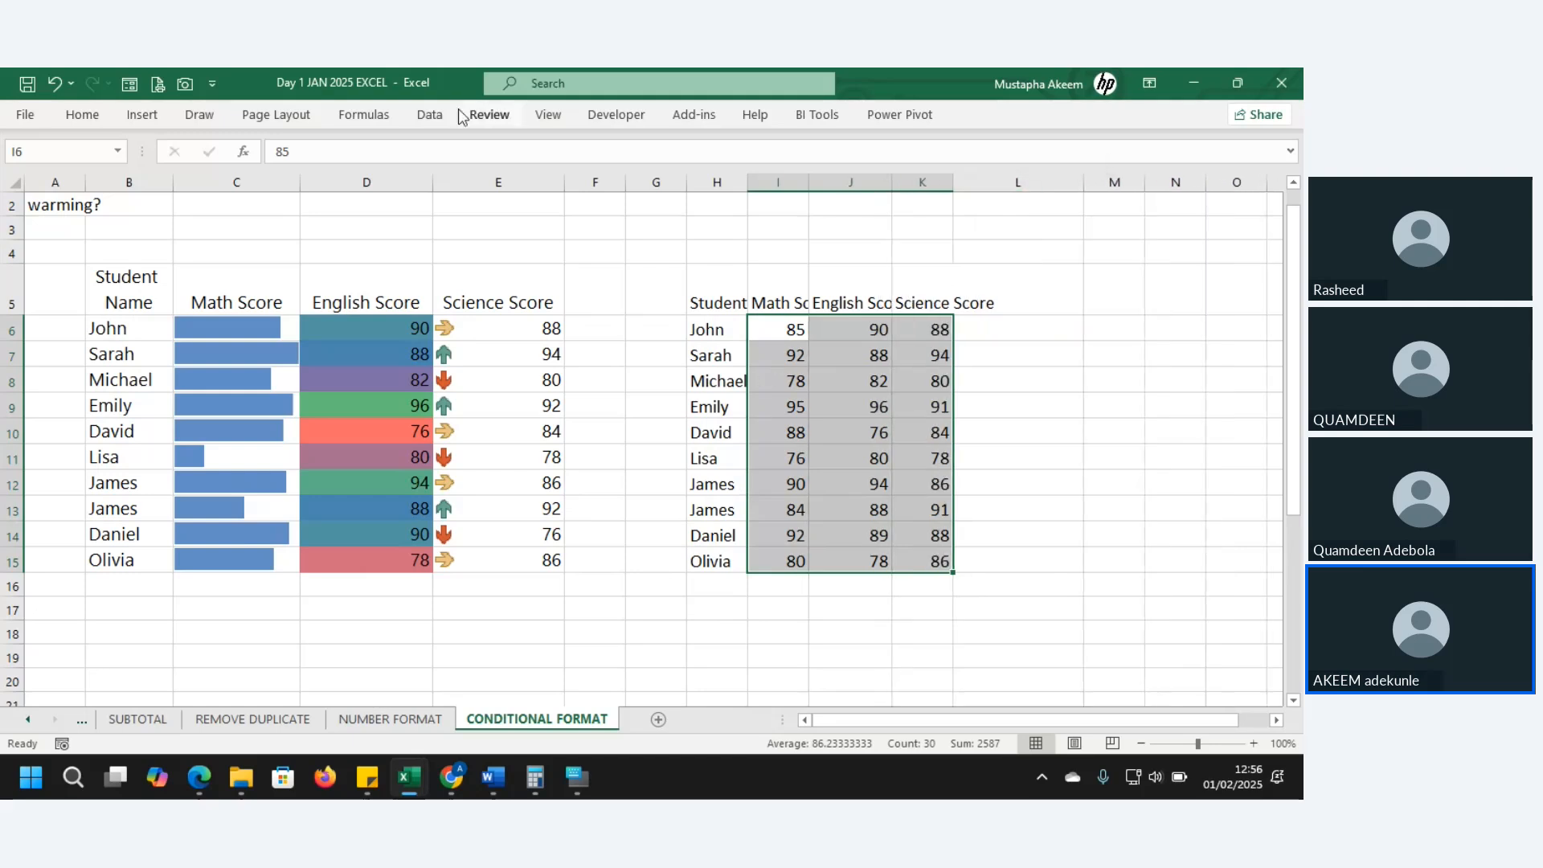
# - Insert line sparklines for the scores I6:K15 into L6:L15
pyautogui.click(145, 115)
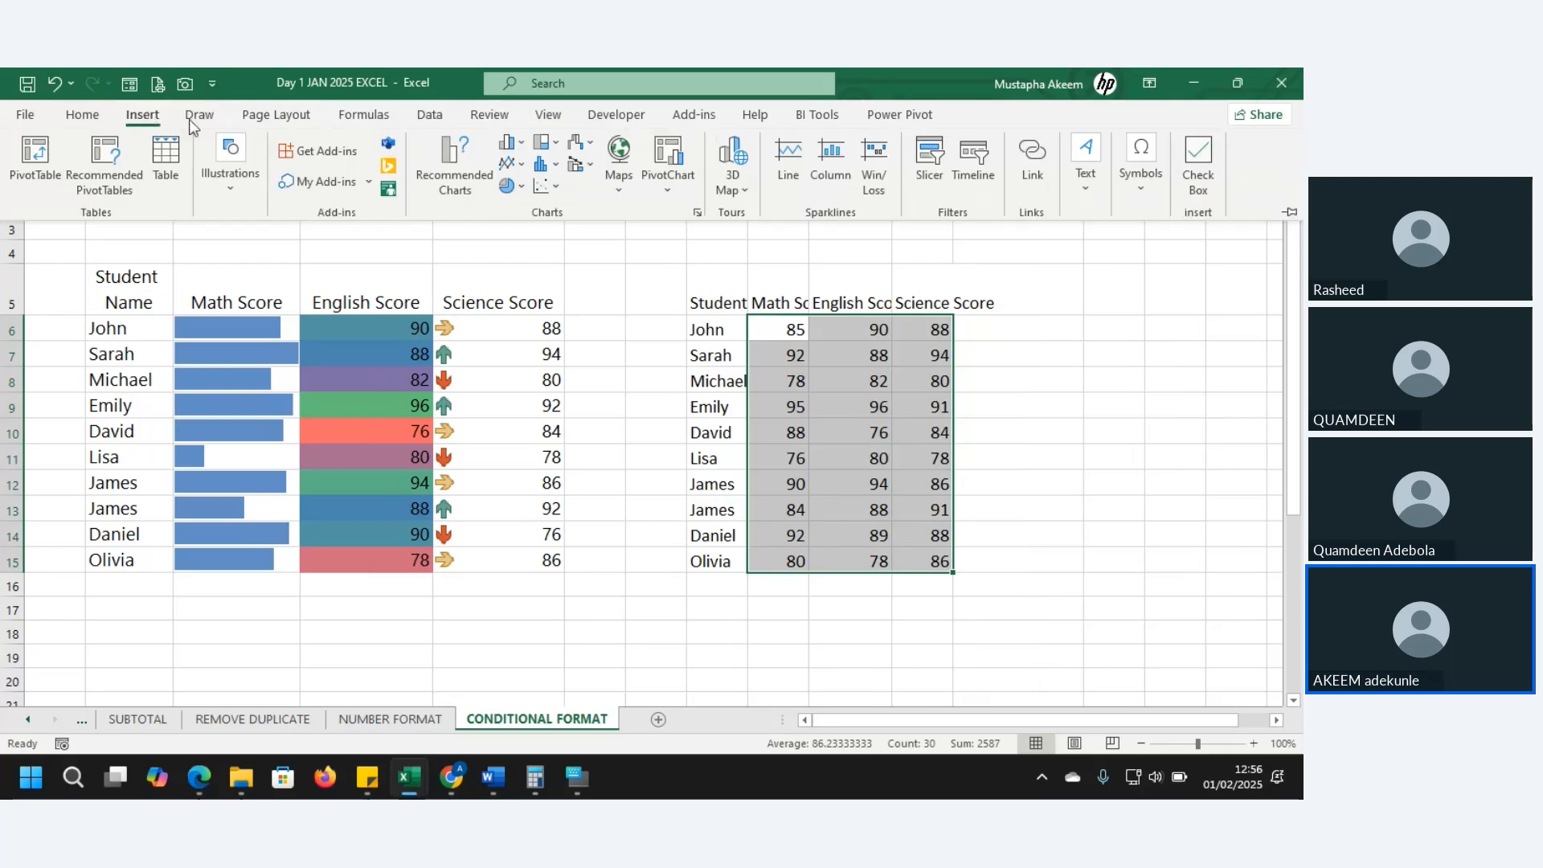
pyautogui.click(786, 165)
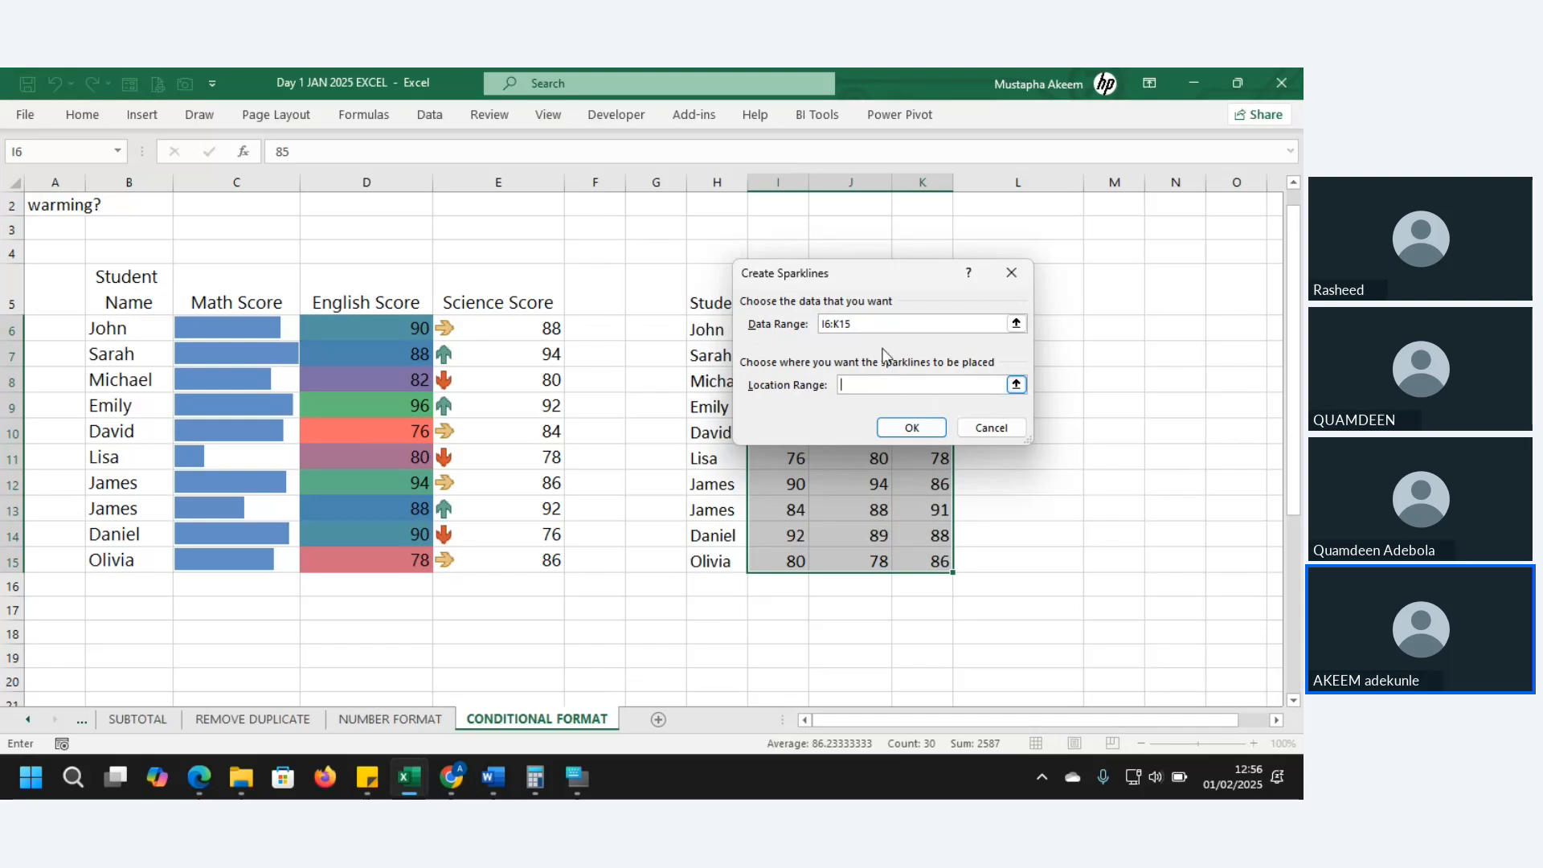
pyautogui.moveTo(882, 272); pyautogui.dragTo(693, 254)
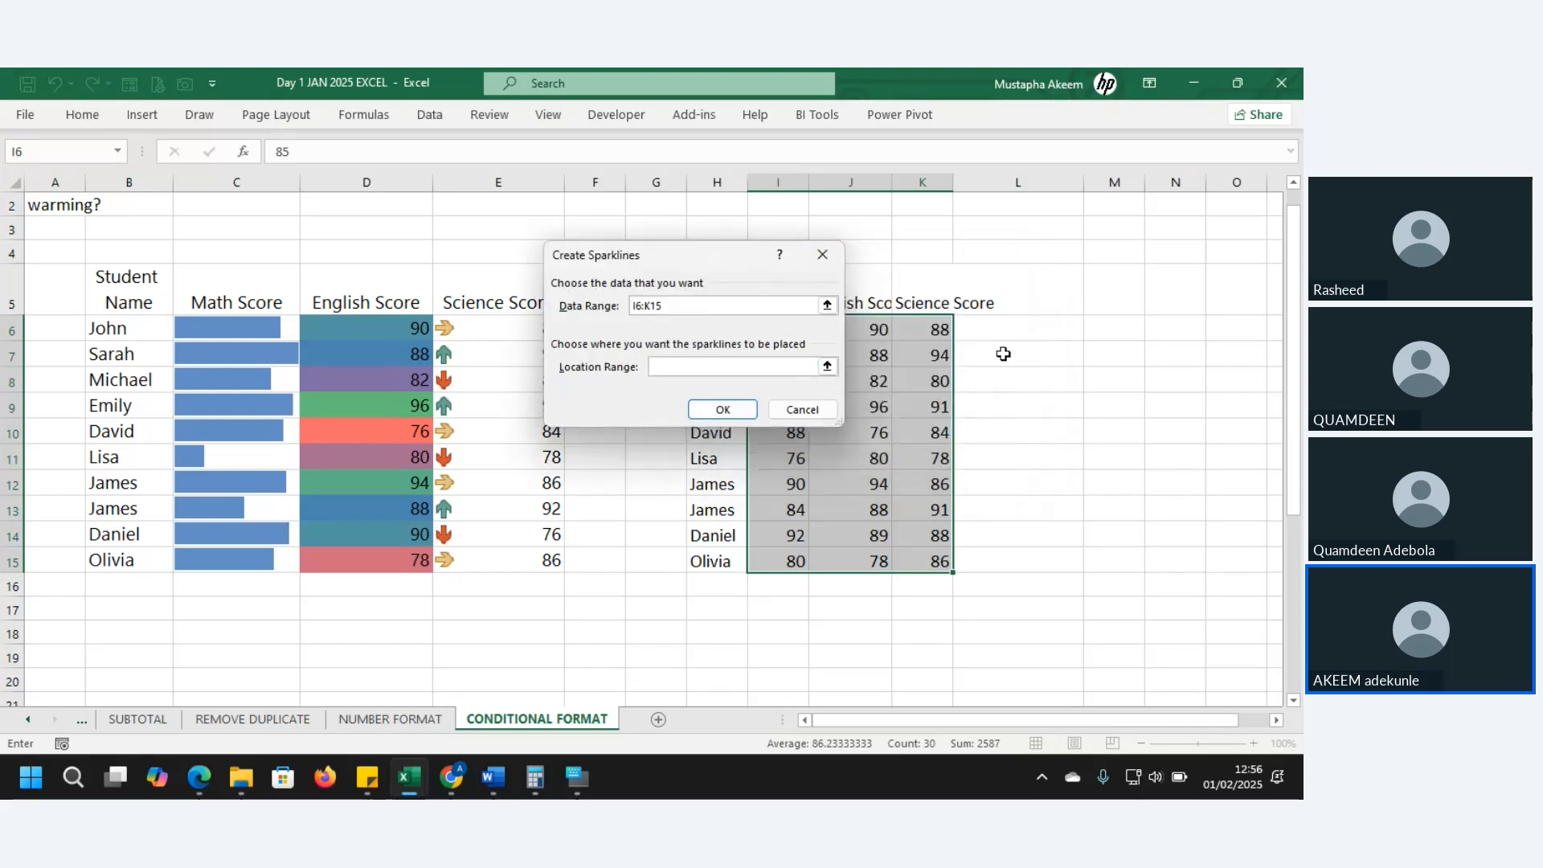
pyautogui.moveTo(999, 331); pyautogui.dragTo(1013, 553)
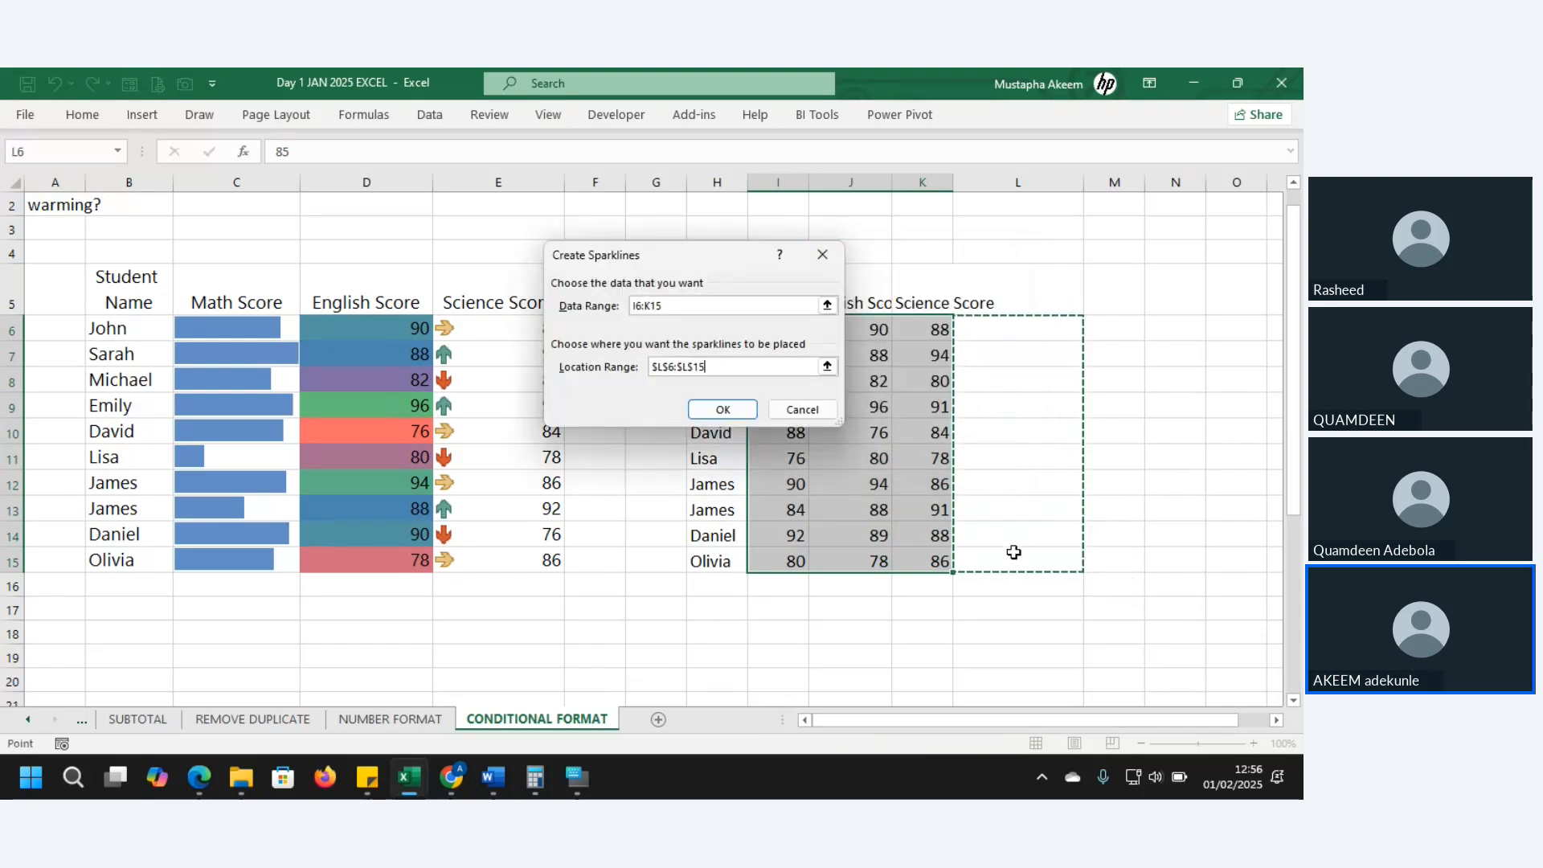
pyautogui.click(718, 411)
# - Inspect each student's line sparkline, then select the sparklines in L6:L15
pyautogui.click(1057, 437)
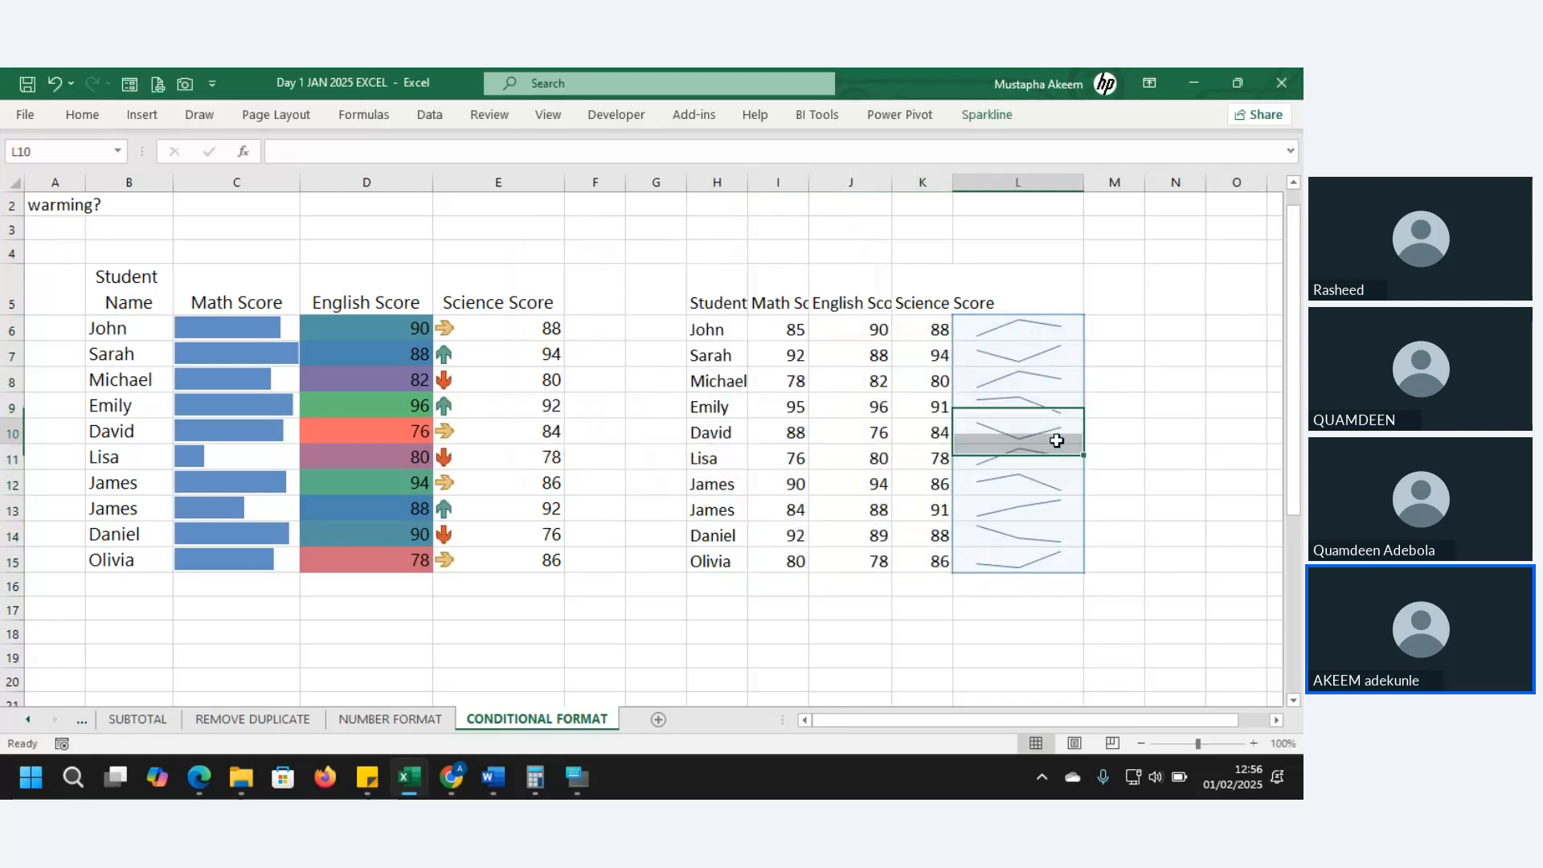
pyautogui.click(1006, 335)
pyautogui.click(1107, 352)
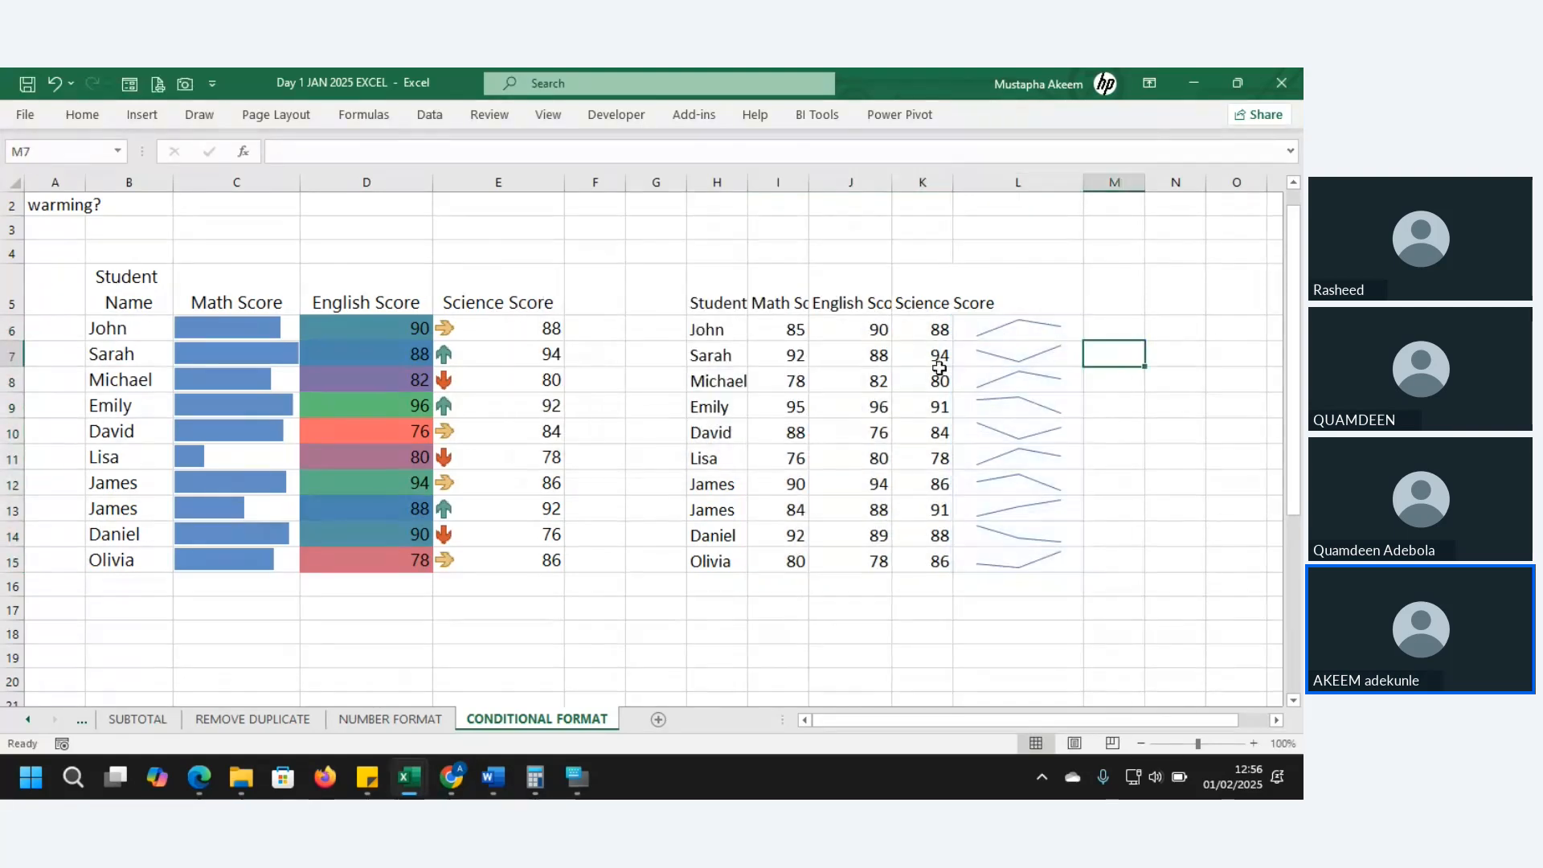
pyautogui.click(766, 340)
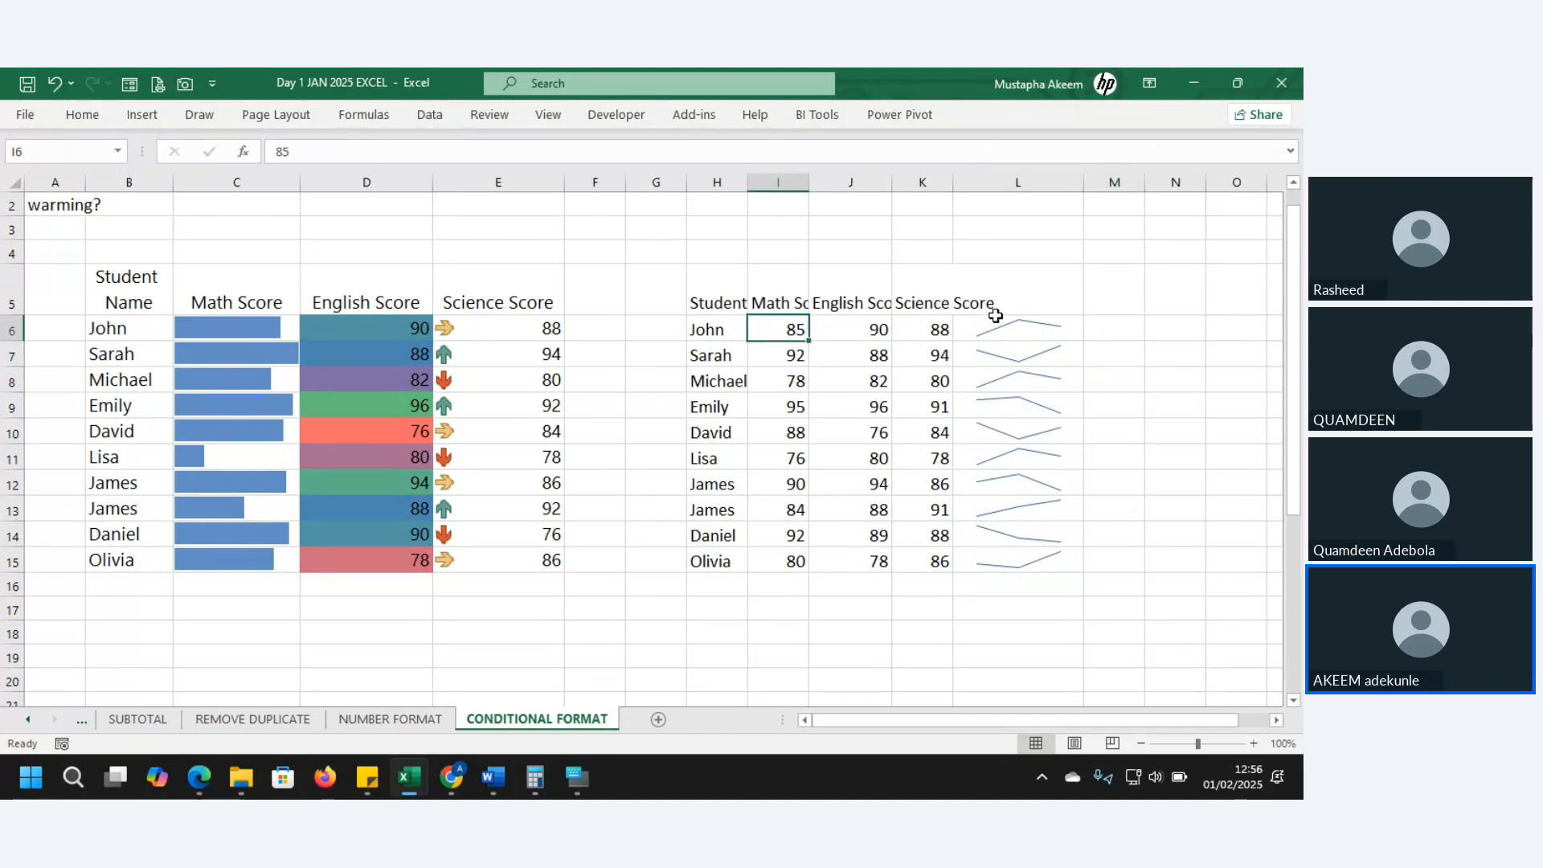
pyautogui.click(1063, 329)
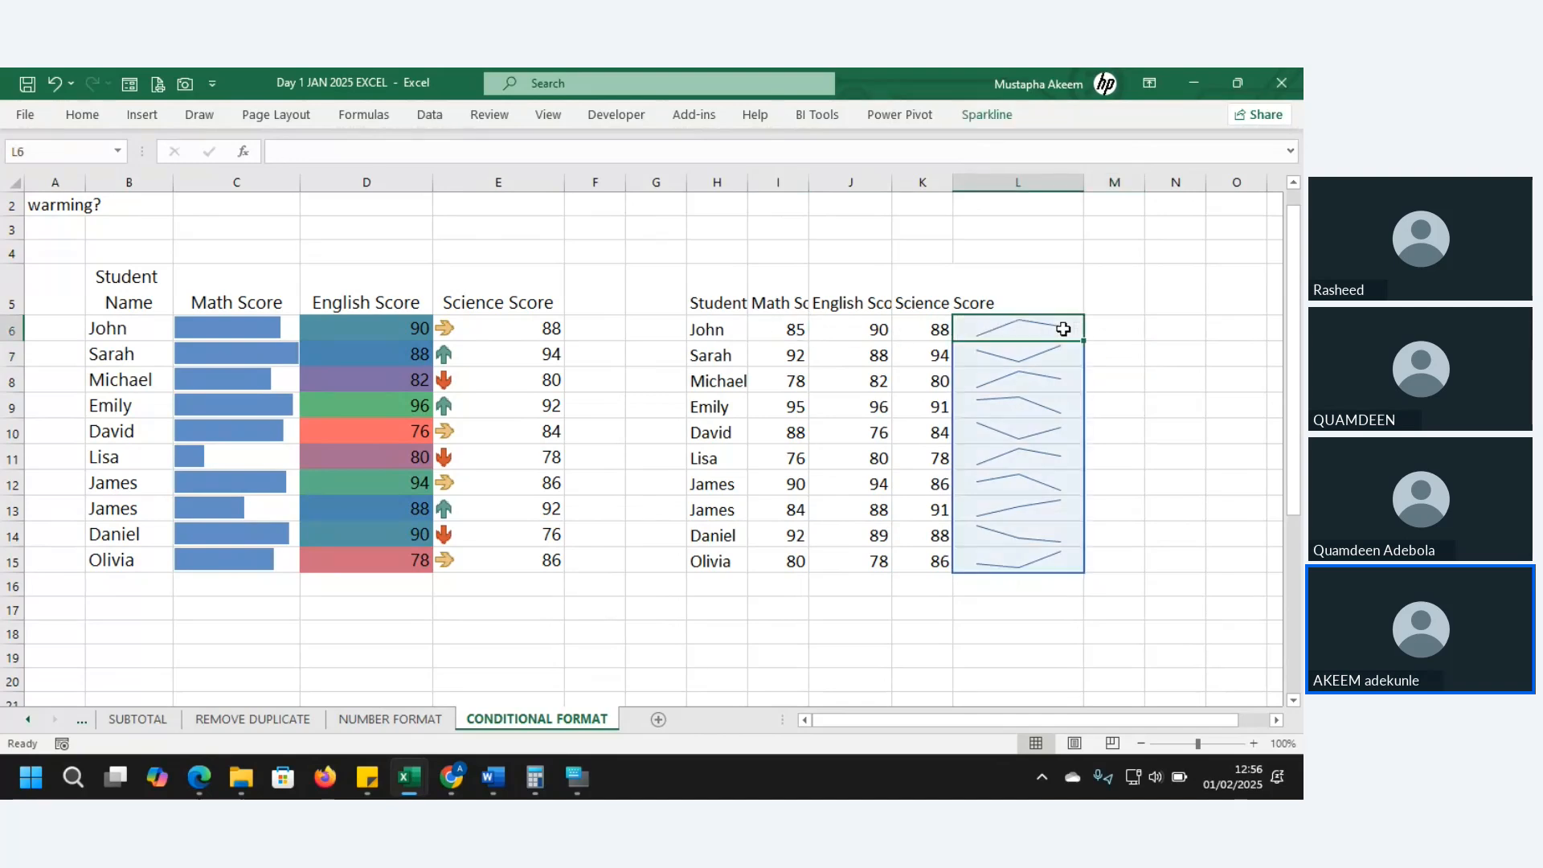
pyautogui.click(1024, 353)
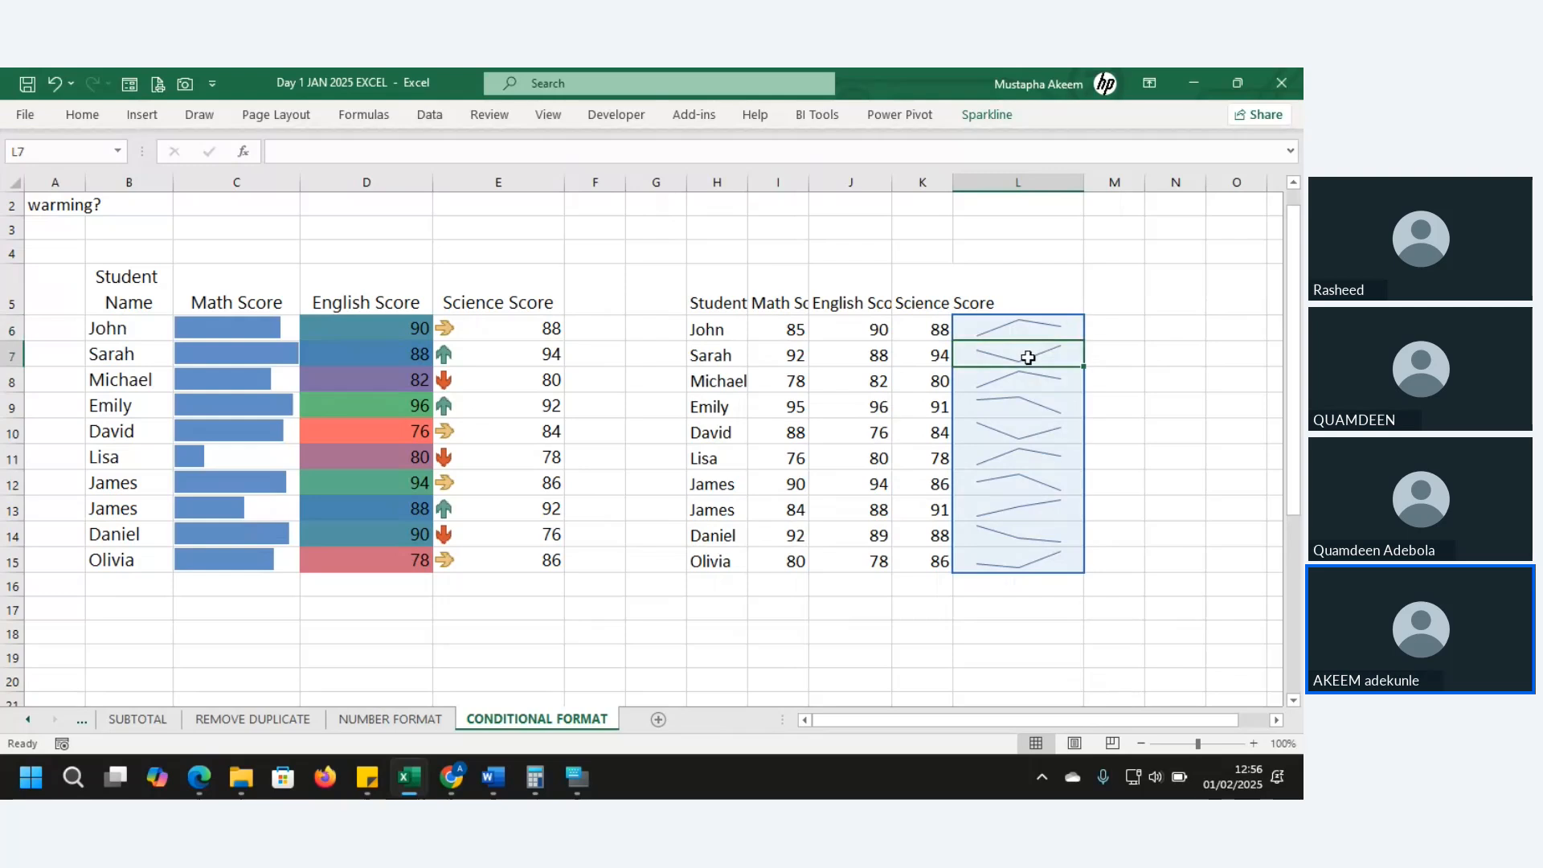
pyautogui.click(1019, 379)
pyautogui.click(1014, 407)
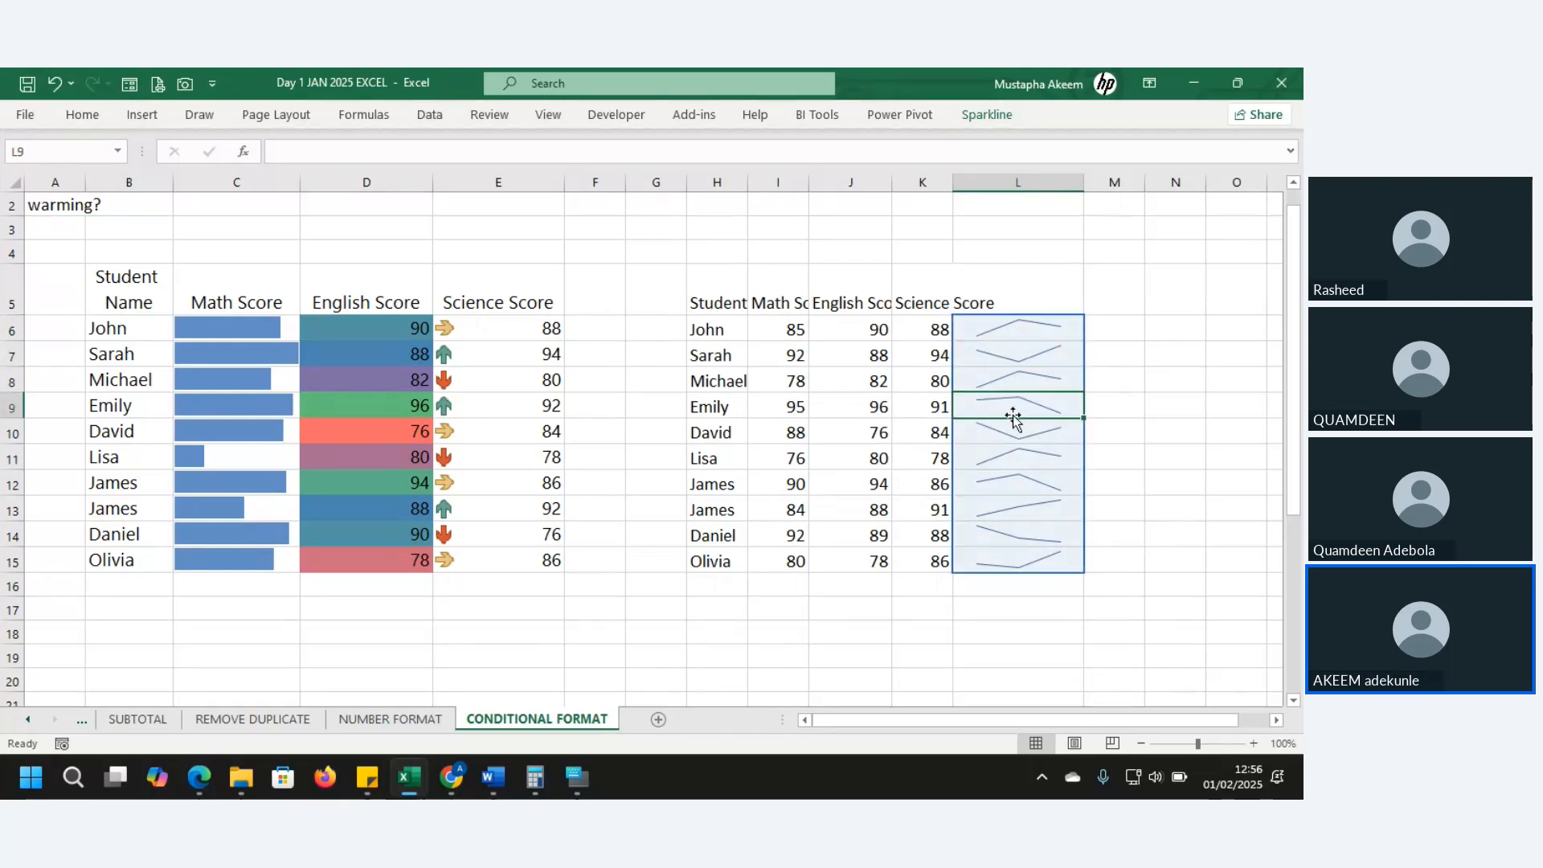
pyautogui.click(1011, 434)
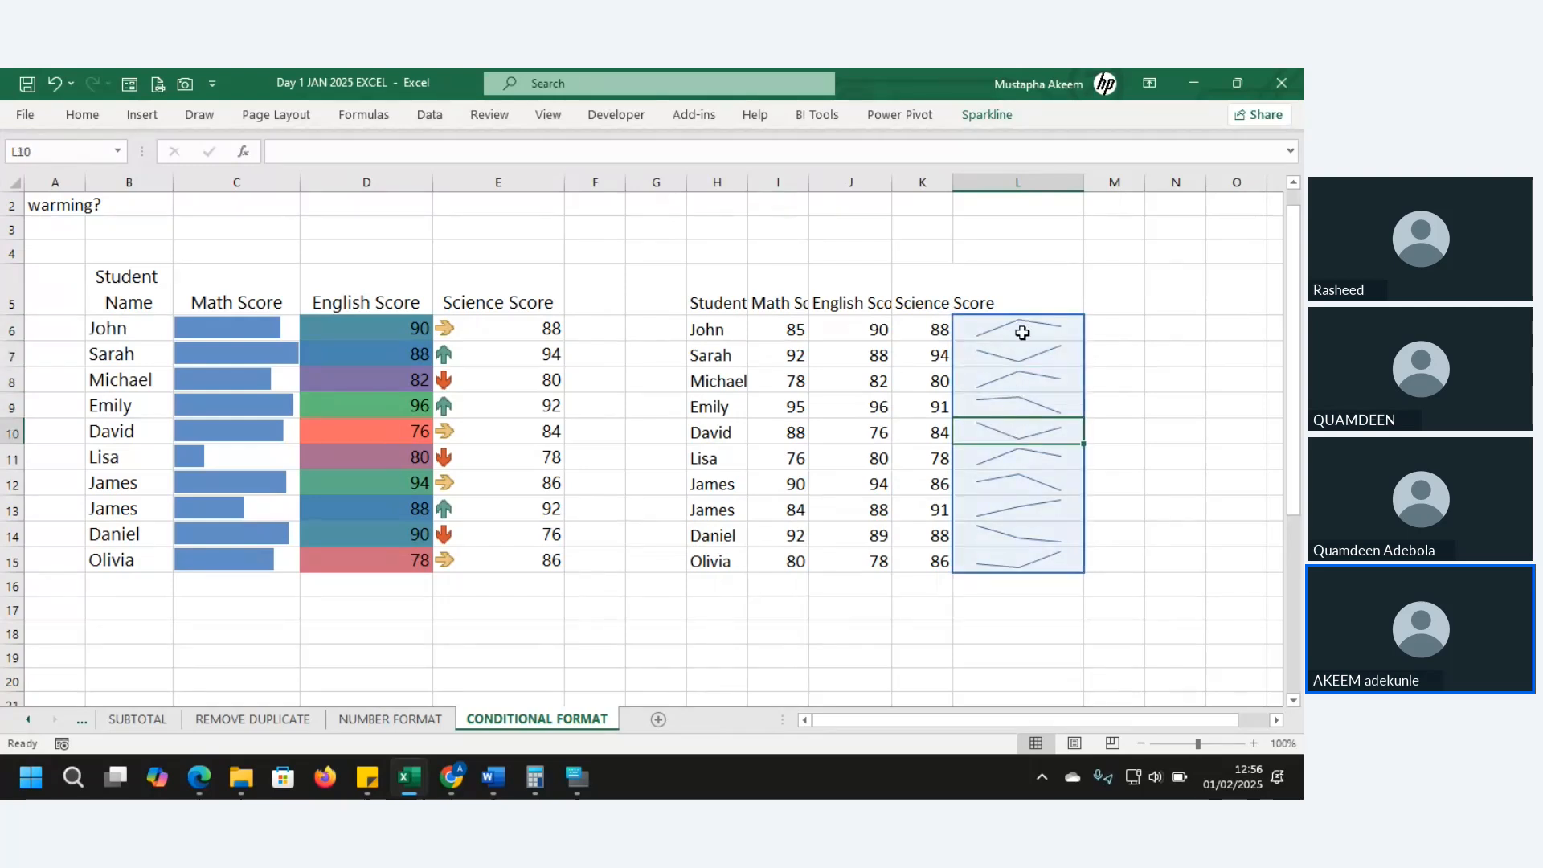
pyautogui.click(845, 322)
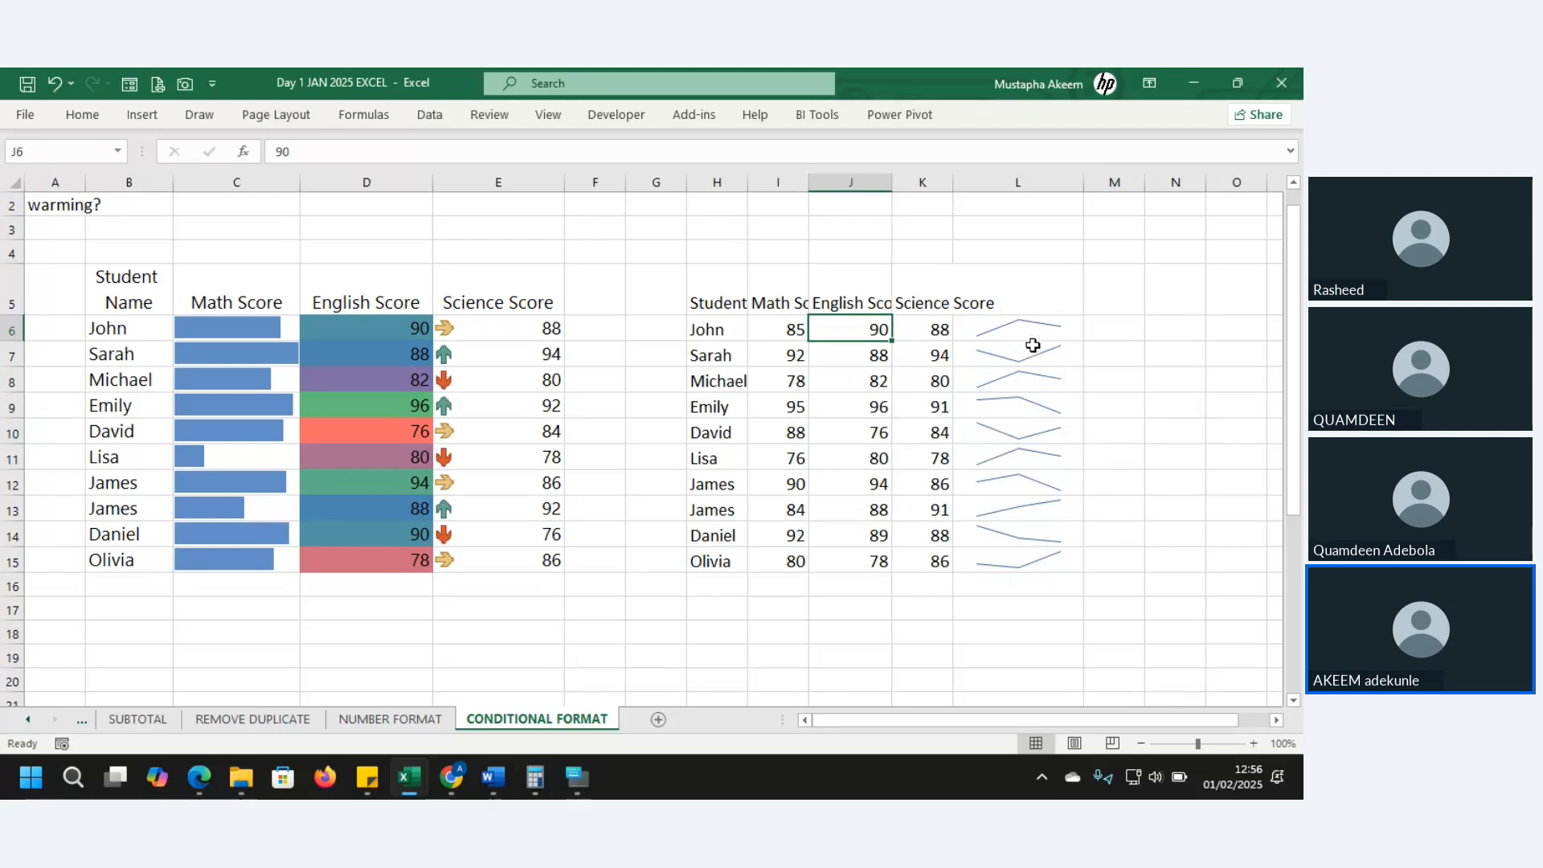
pyautogui.moveTo(1022, 327); pyautogui.dragTo(1007, 568)
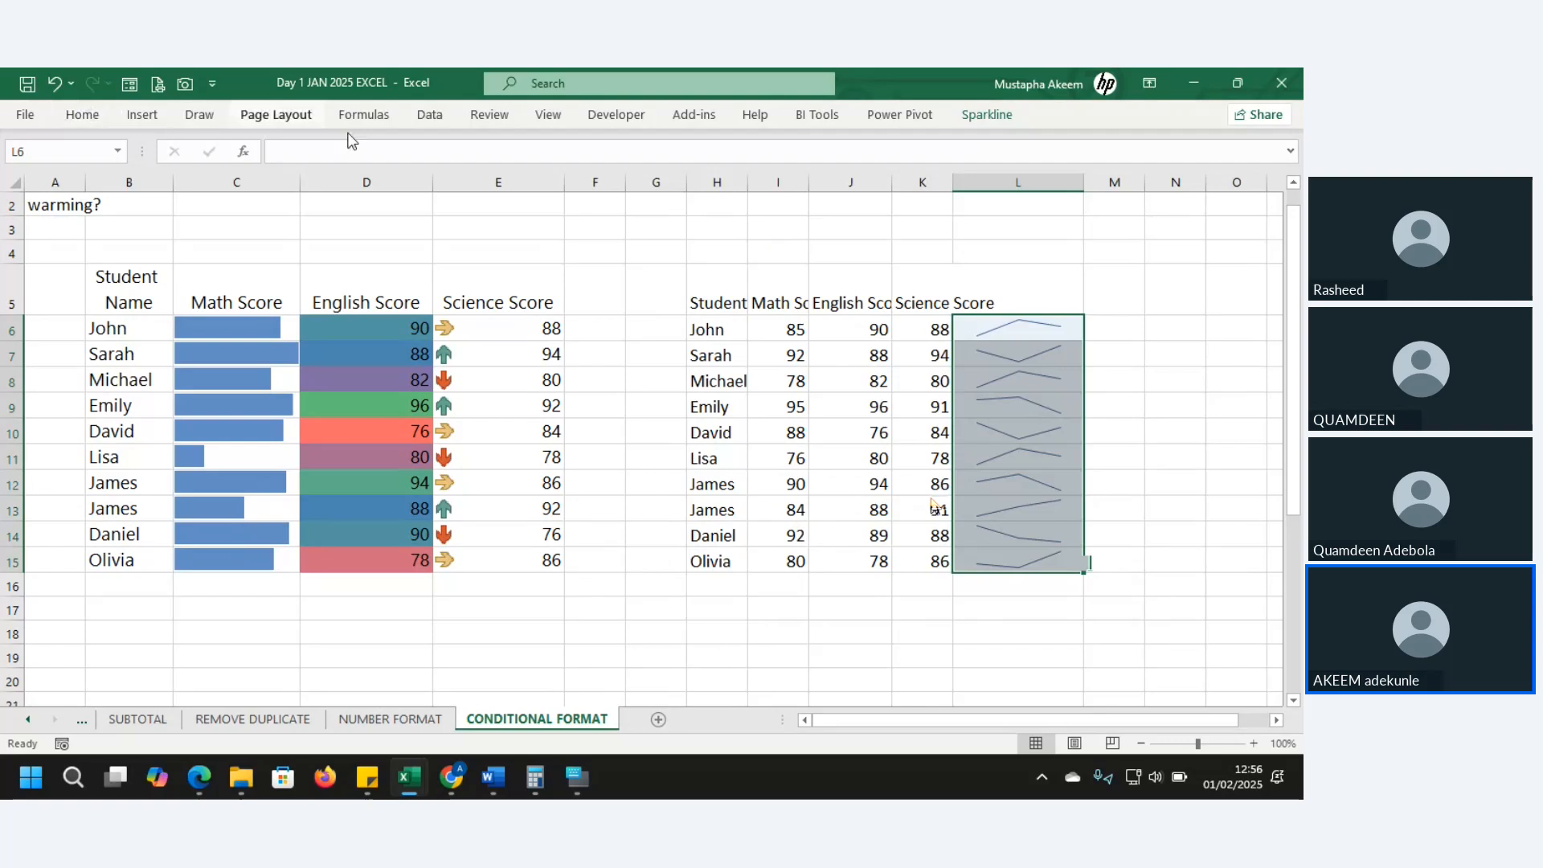
# - Replace the sparklines with column sparklines using data range I6:K15
pyautogui.click(145, 115)
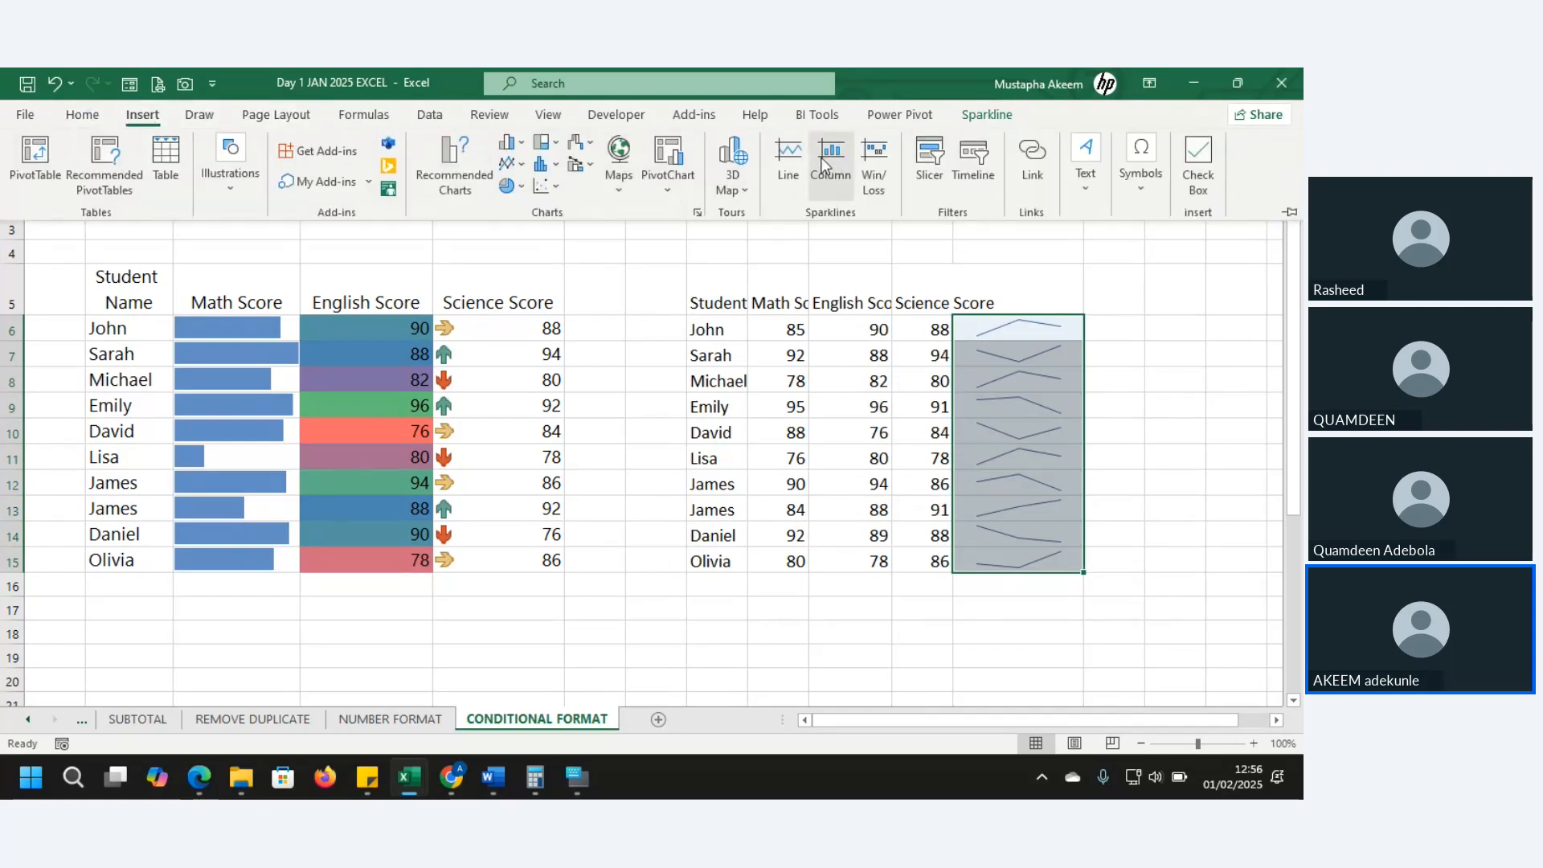
pyautogui.click(825, 164)
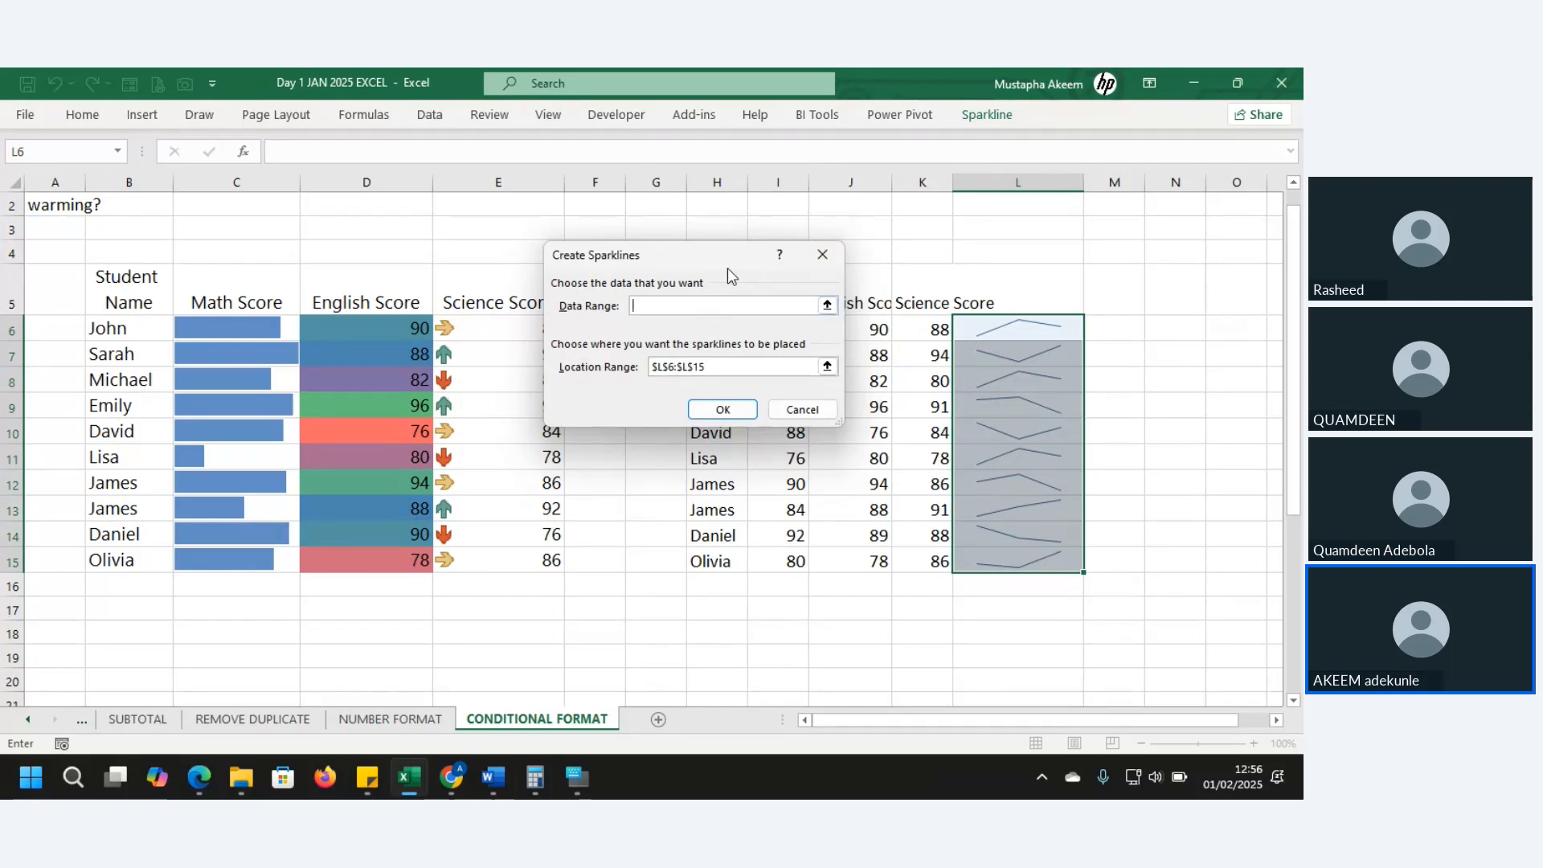
pyautogui.moveTo(727, 272); pyautogui.dragTo(558, 261)
pyautogui.click(784, 323)
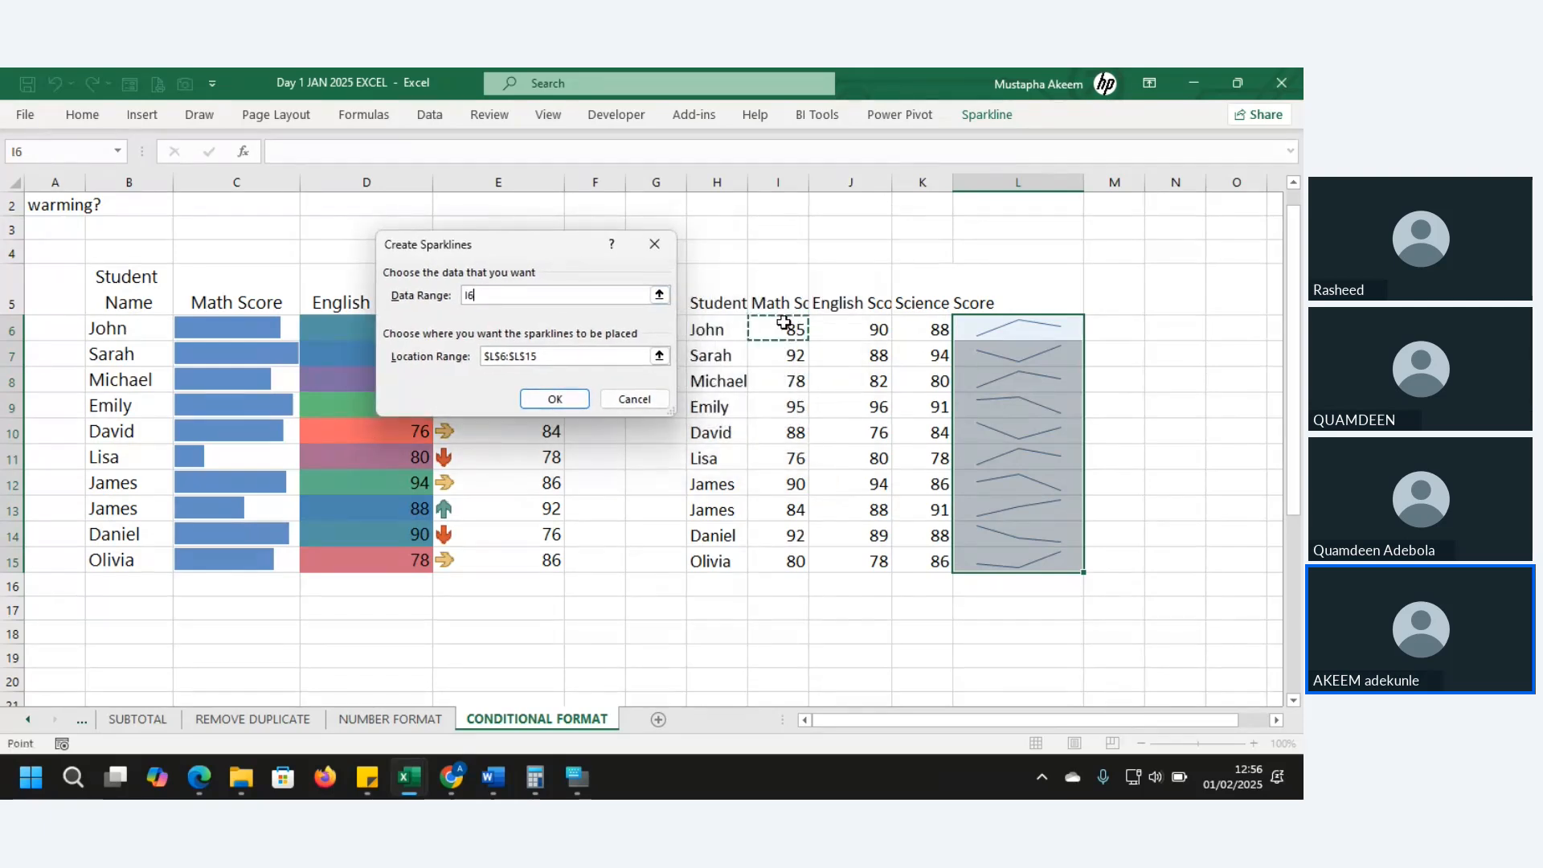
pyautogui.moveTo(784, 323); pyautogui.dragTo(931, 556)
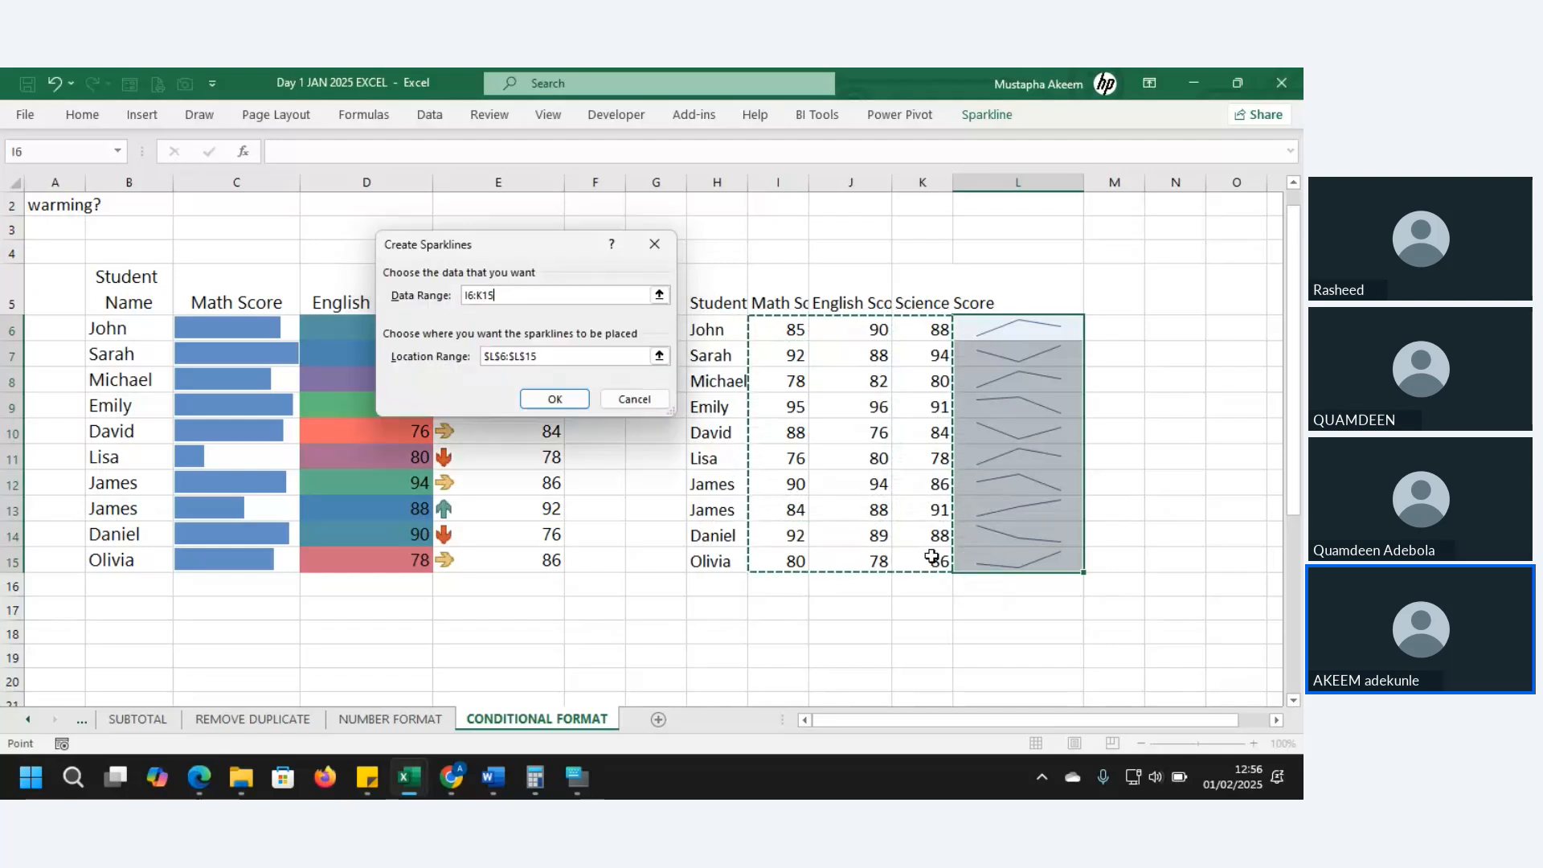
pyautogui.click(555, 399)
# - Make the student rows much taller to enlarge the sparklines
pyautogui.click(1024, 386)
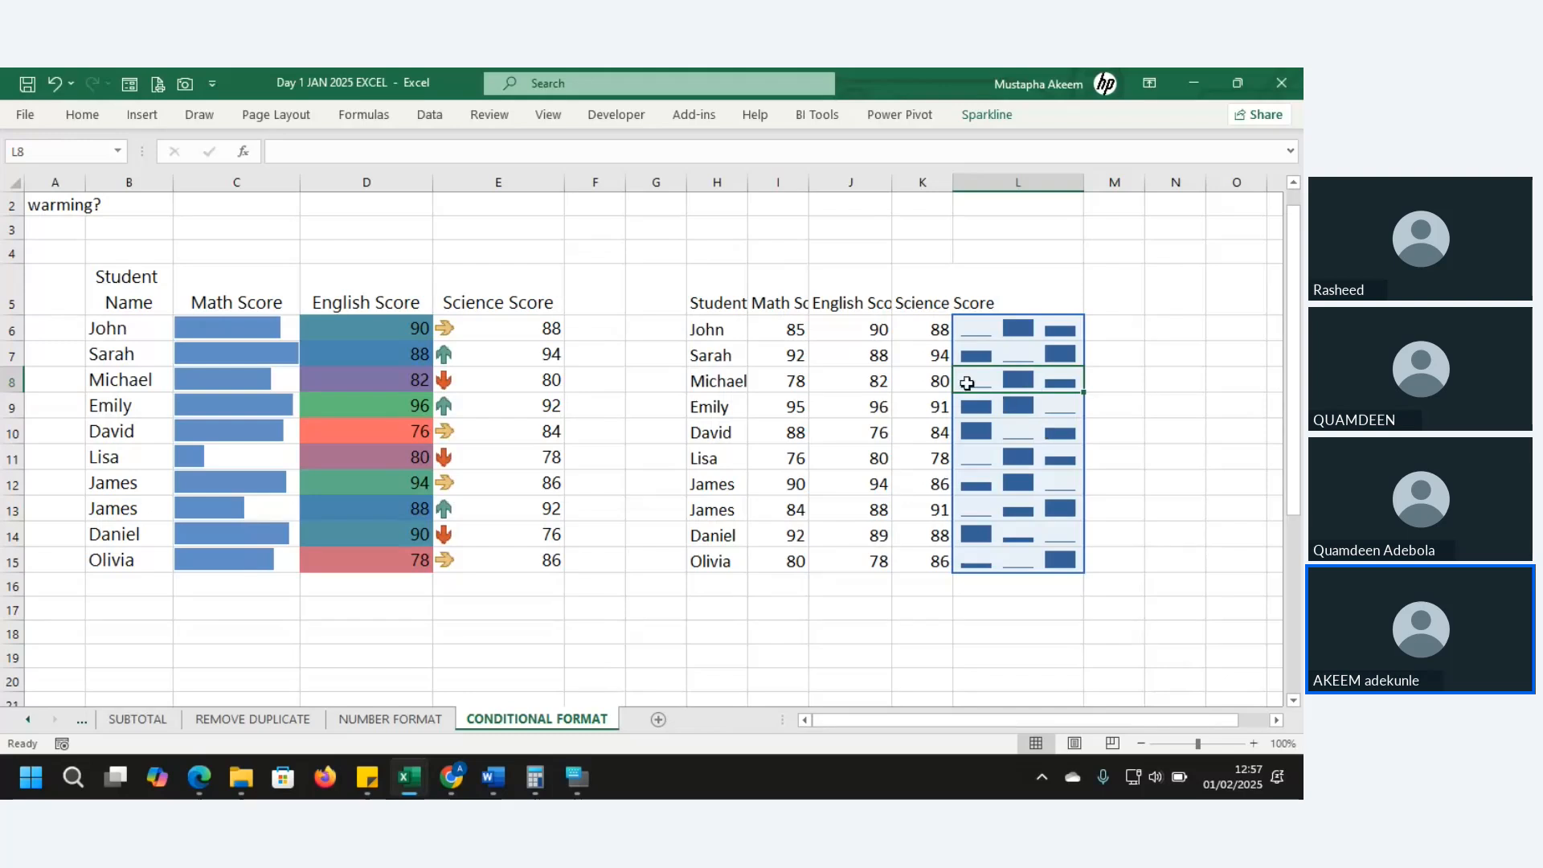
pyautogui.moveTo(8, 328); pyautogui.dragTo(7, 631)
pyautogui.click(556, 596)
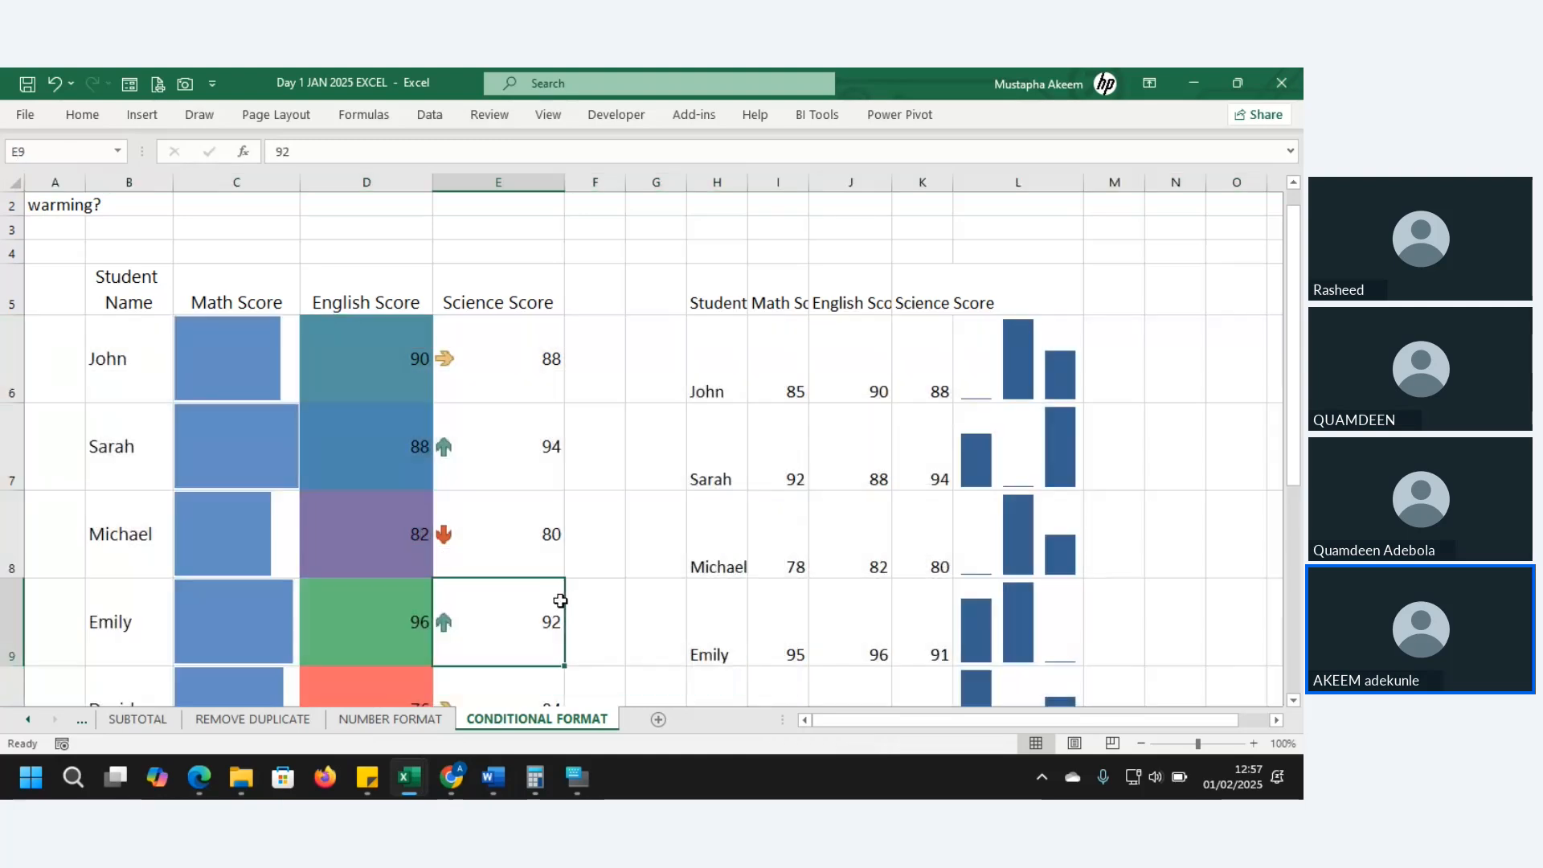
# - Inspect John's, Sarah's, Michael's and Emily's column sparklines, then select J6
pyautogui.click(1031, 503)
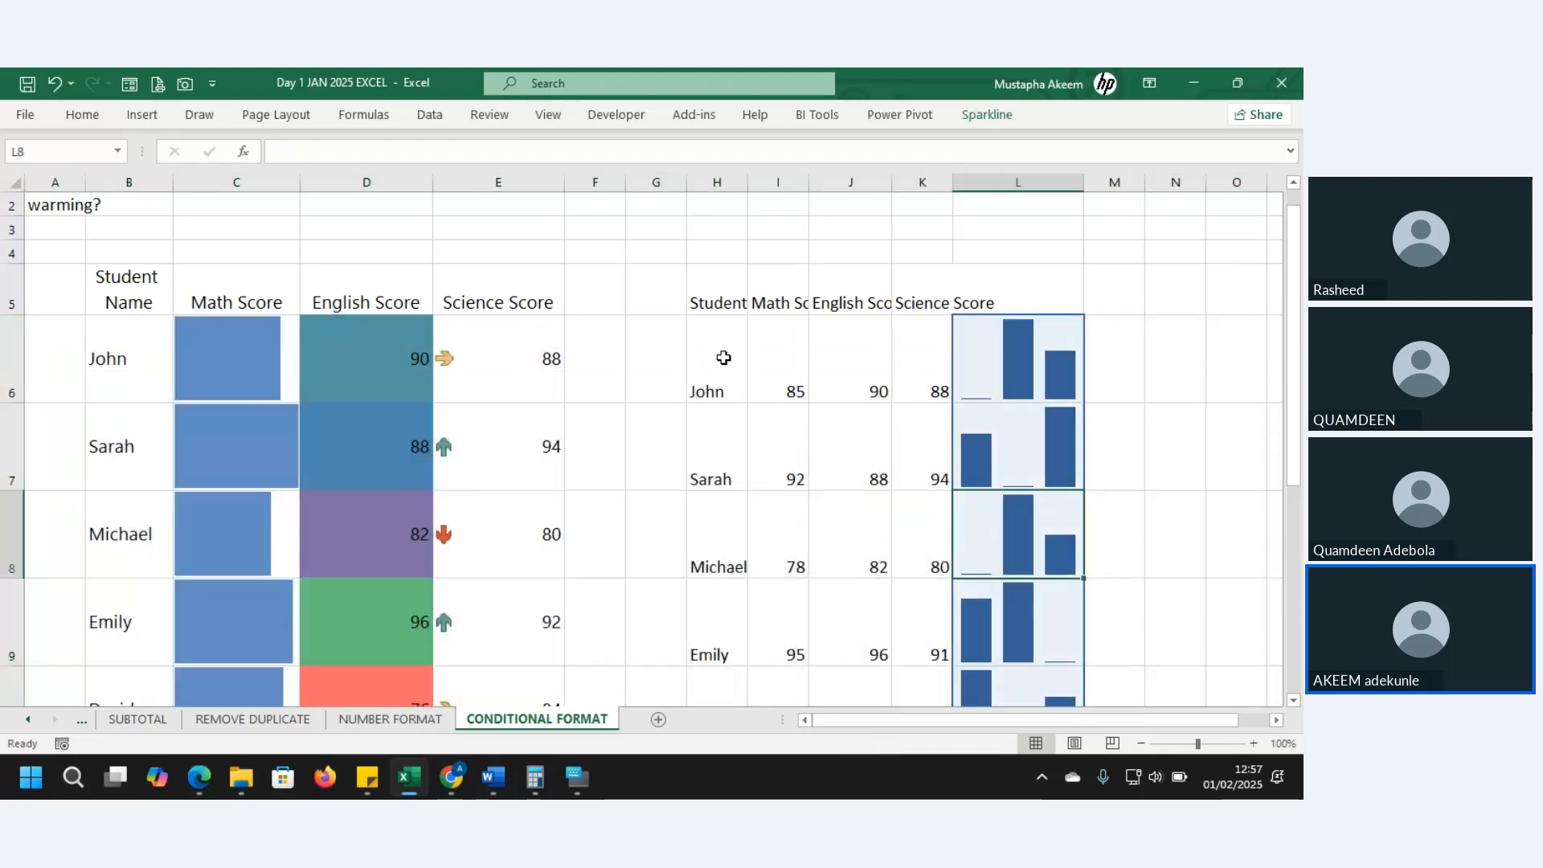
pyautogui.moveTo(722, 354); pyautogui.dragTo(1049, 371)
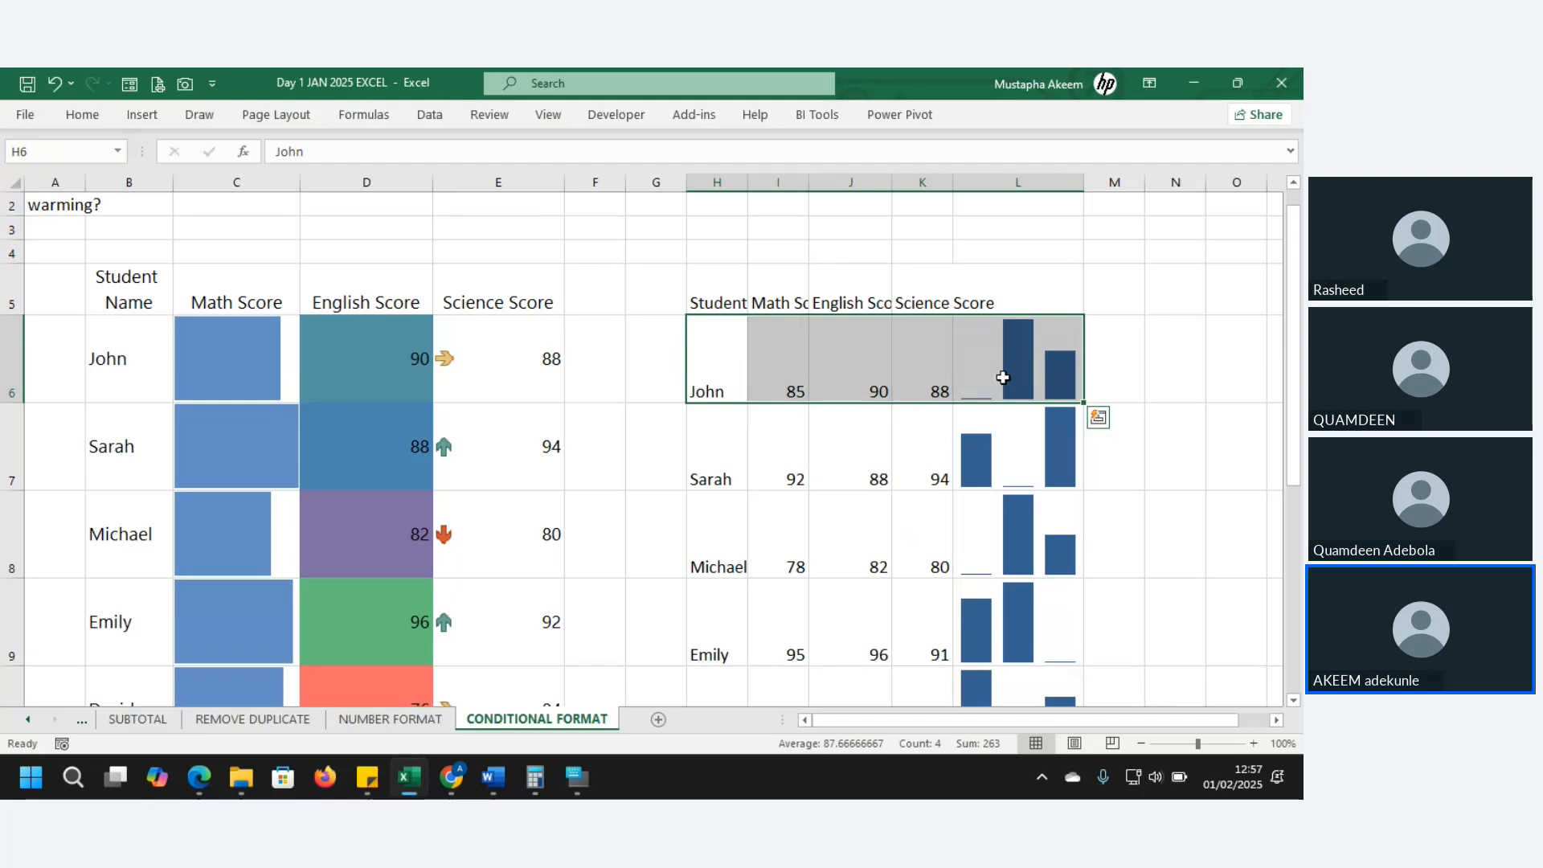
pyautogui.click(999, 377)
pyautogui.click(1000, 448)
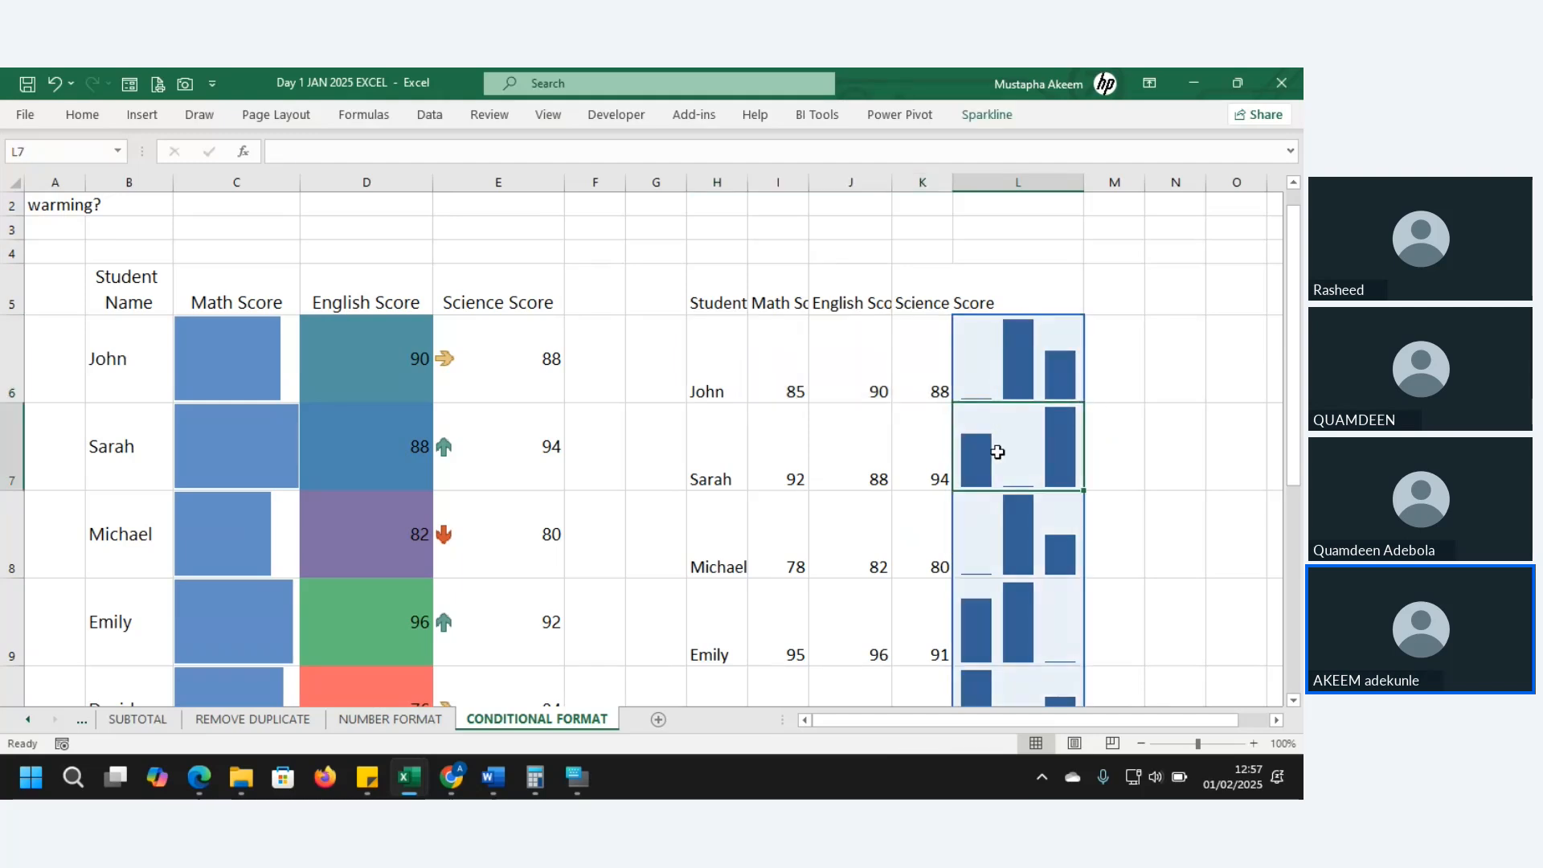
pyautogui.click(1011, 511)
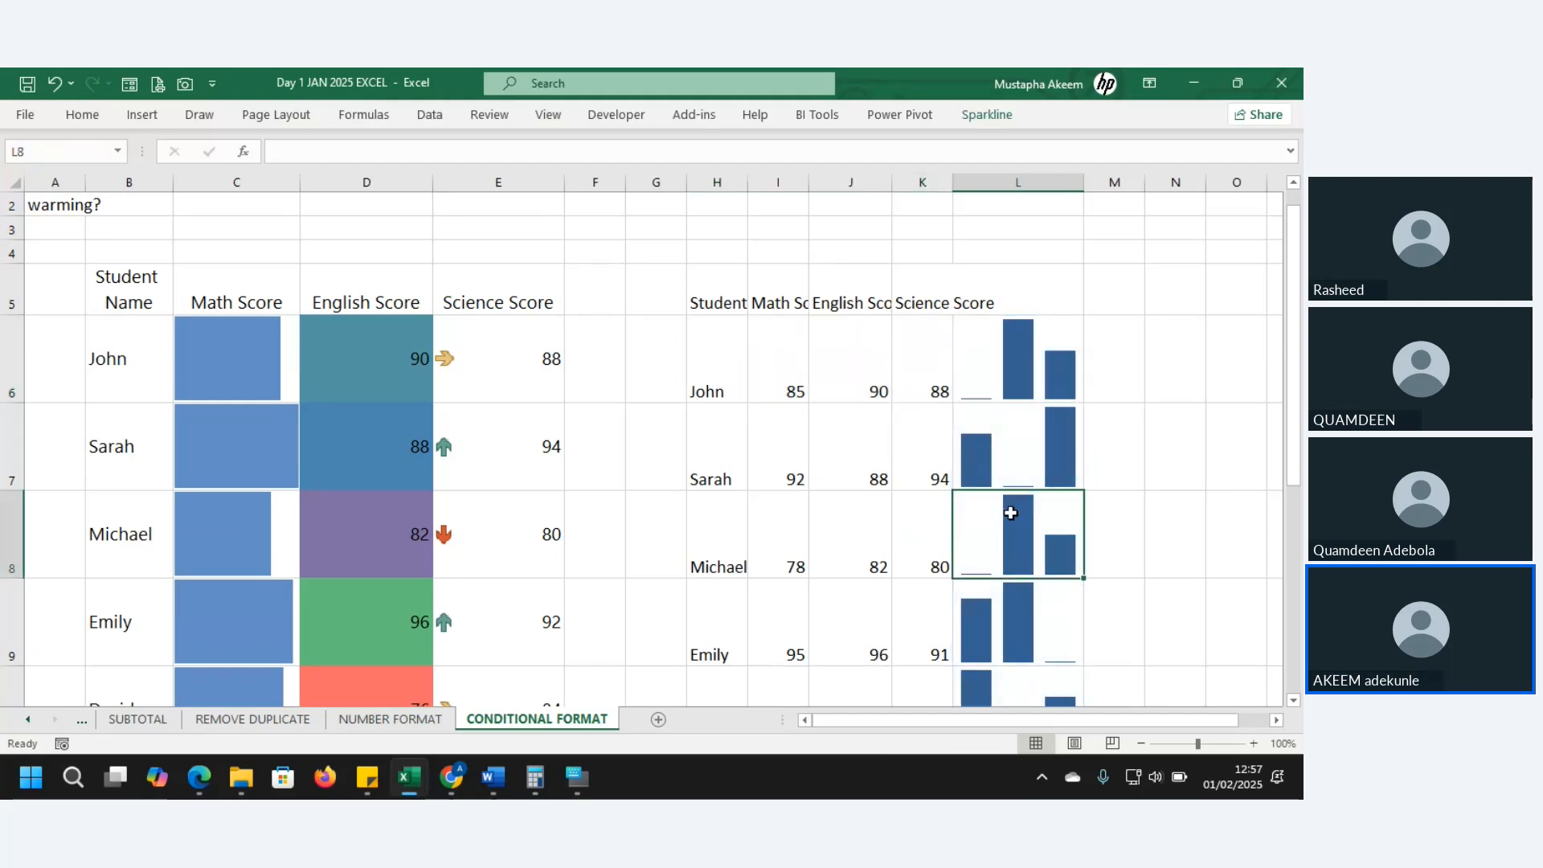
pyautogui.click(1032, 466)
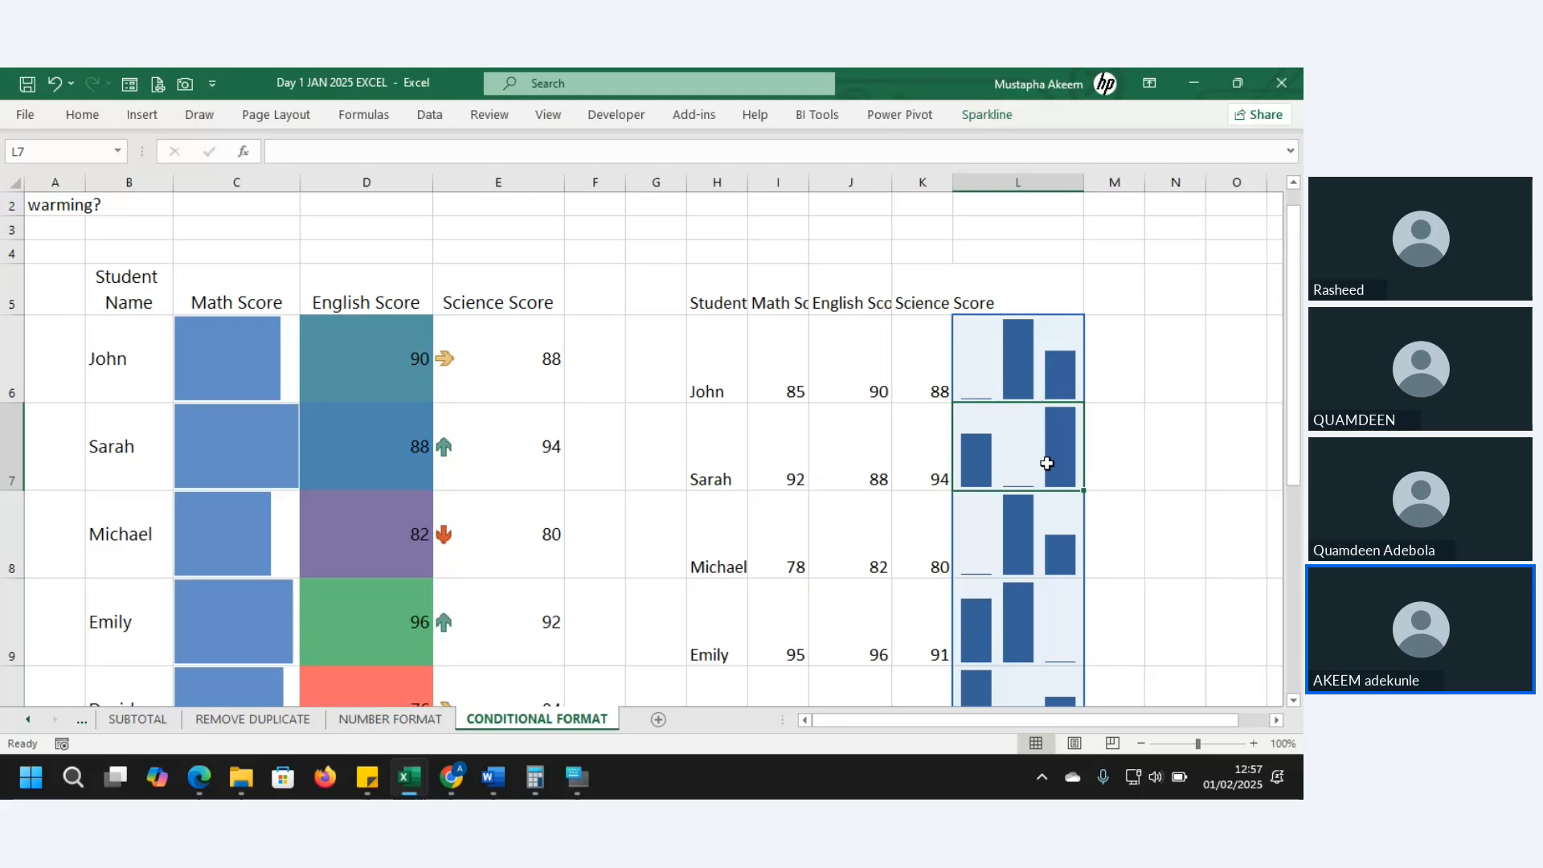
pyautogui.click(1033, 540)
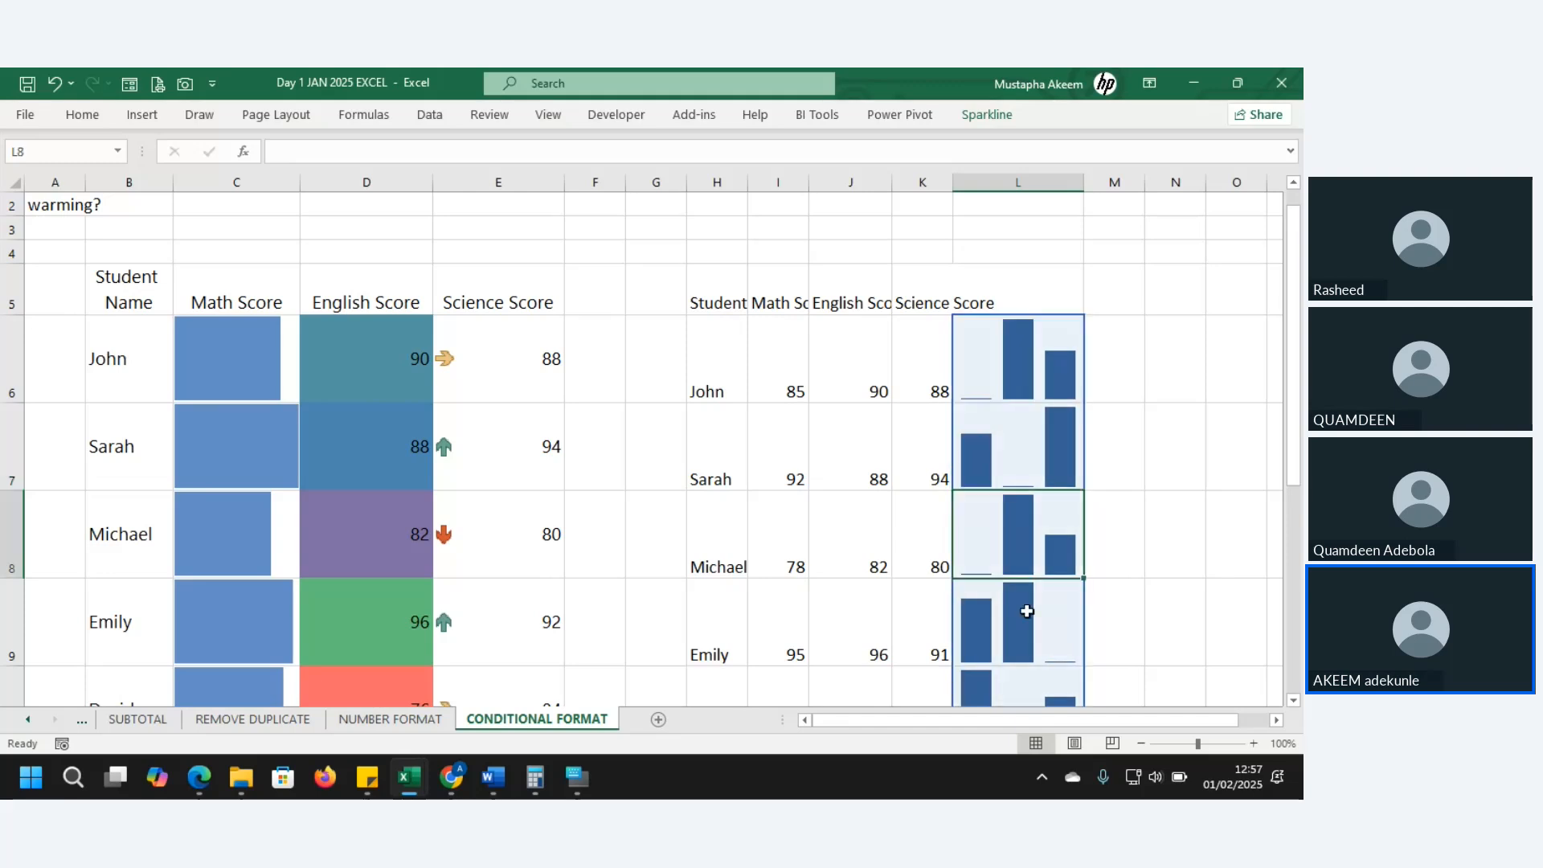
pyautogui.click(1027, 615)
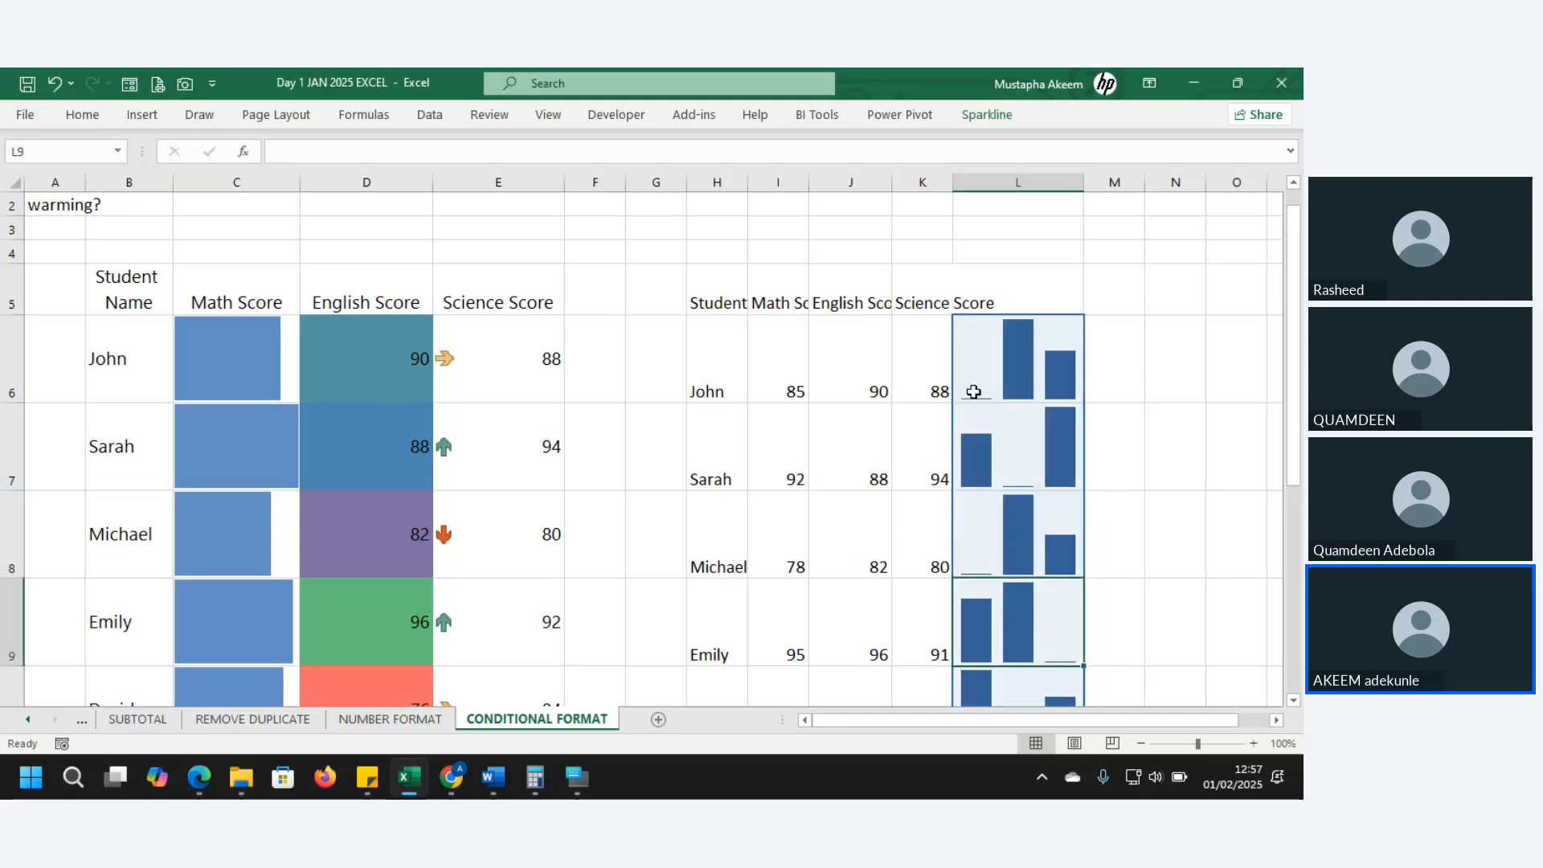
pyautogui.click(851, 380)
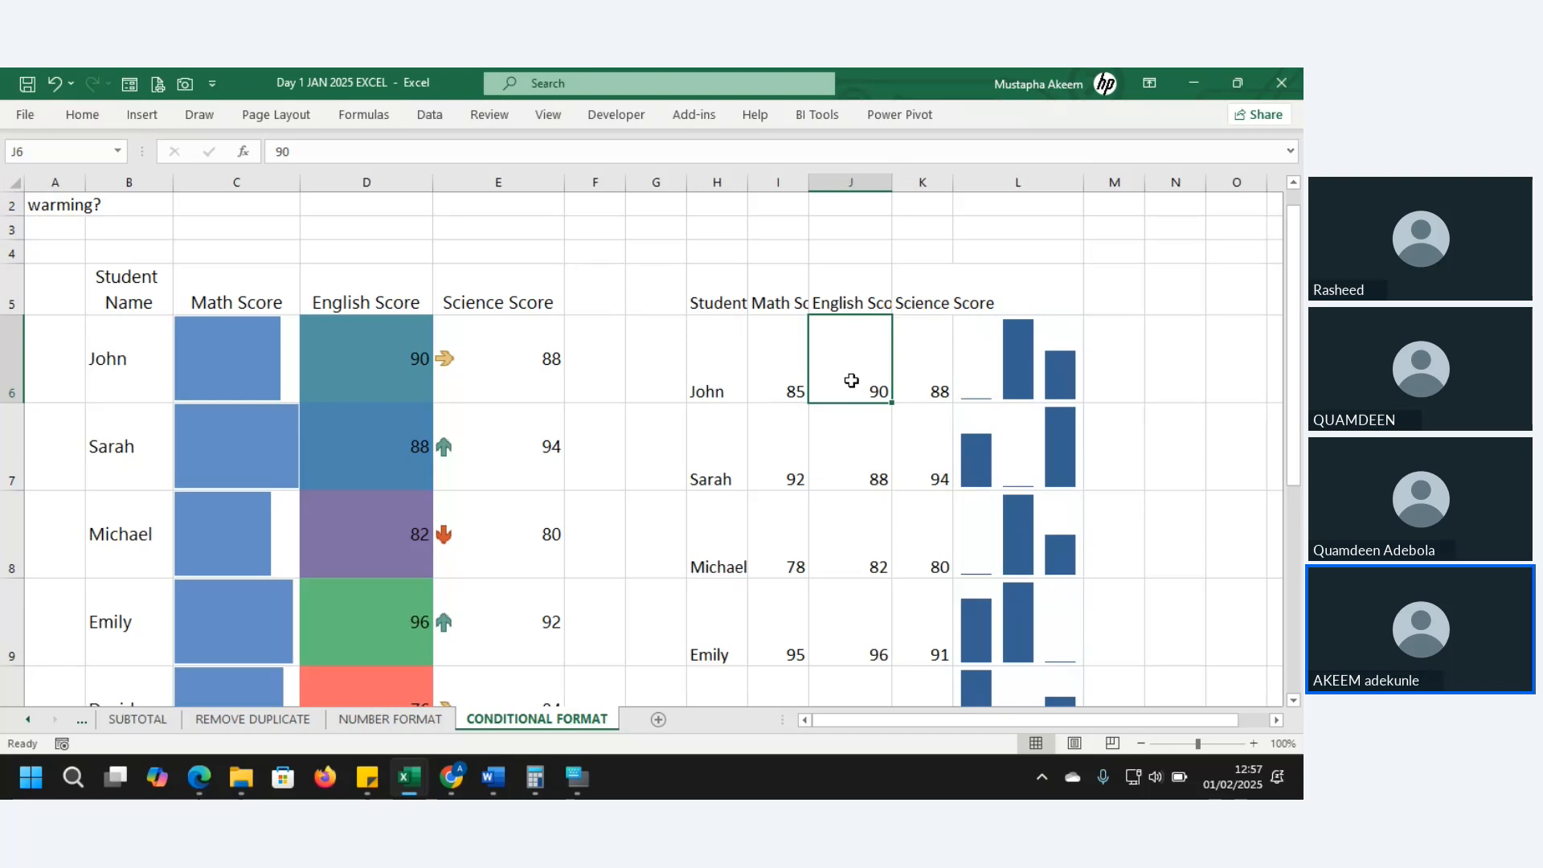
# - Change Sarah's English score in J7 from 88 to -10
pyautogui.click(779, 447)
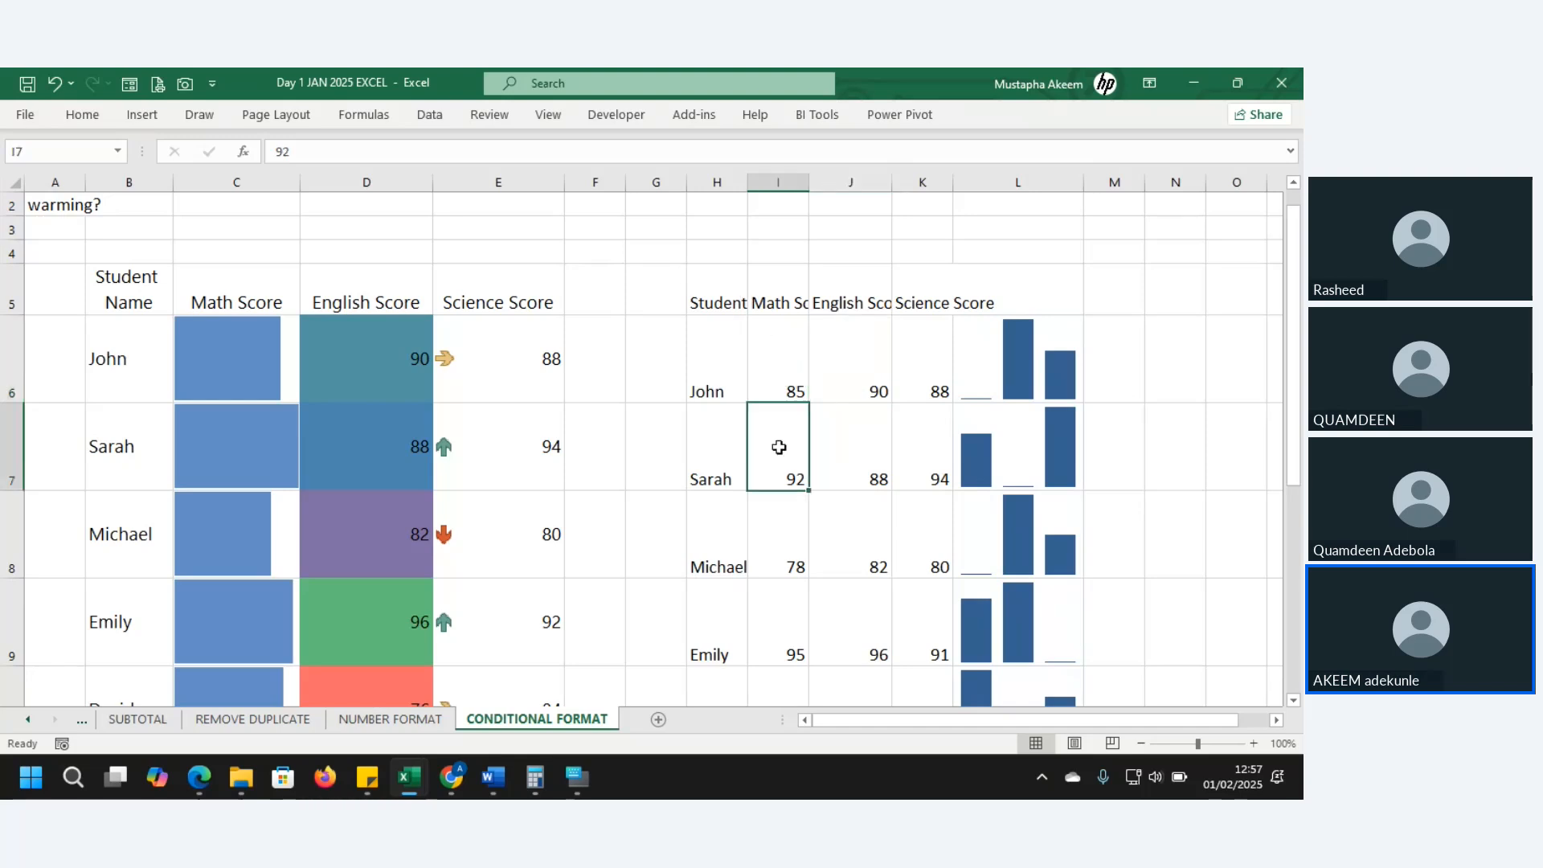
pyautogui.press('Right')
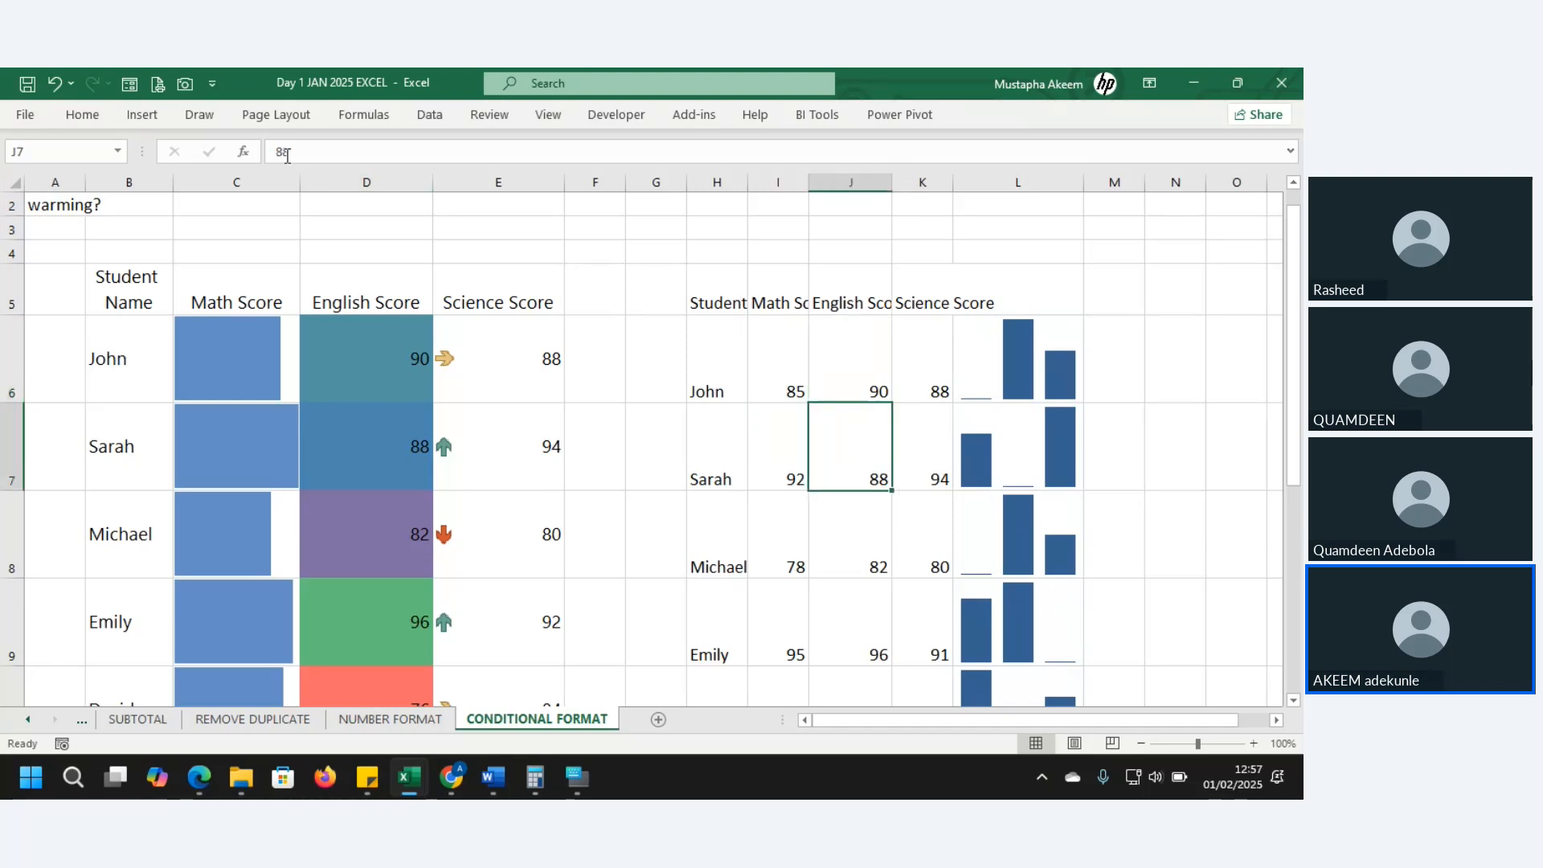
pyautogui.click(323, 145)
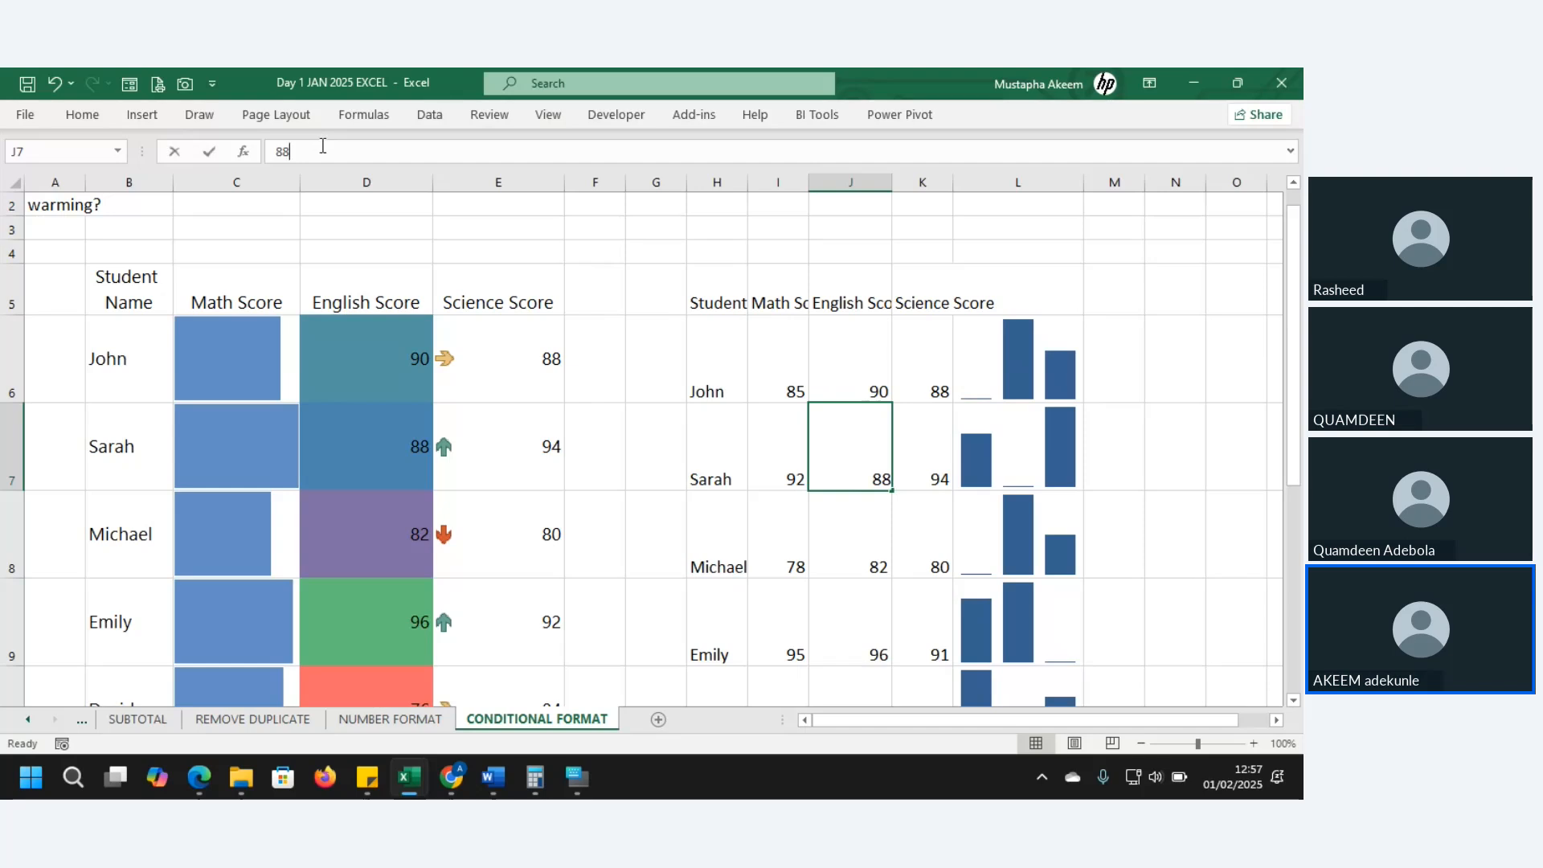
pyautogui.moveTo(323, 145); pyautogui.dragTo(233, 147)
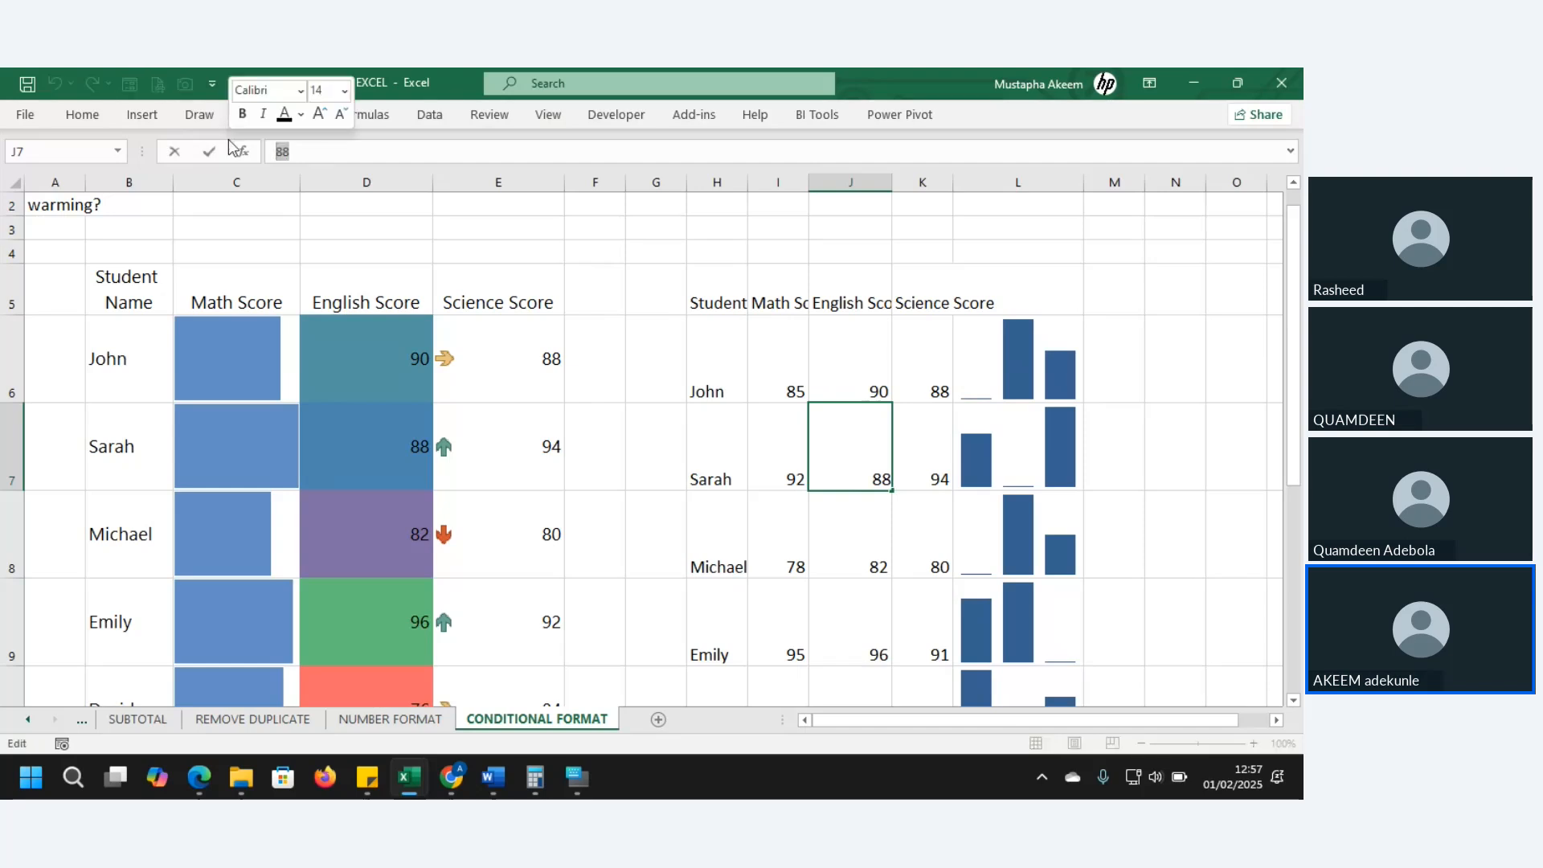
pyautogui.write('-')
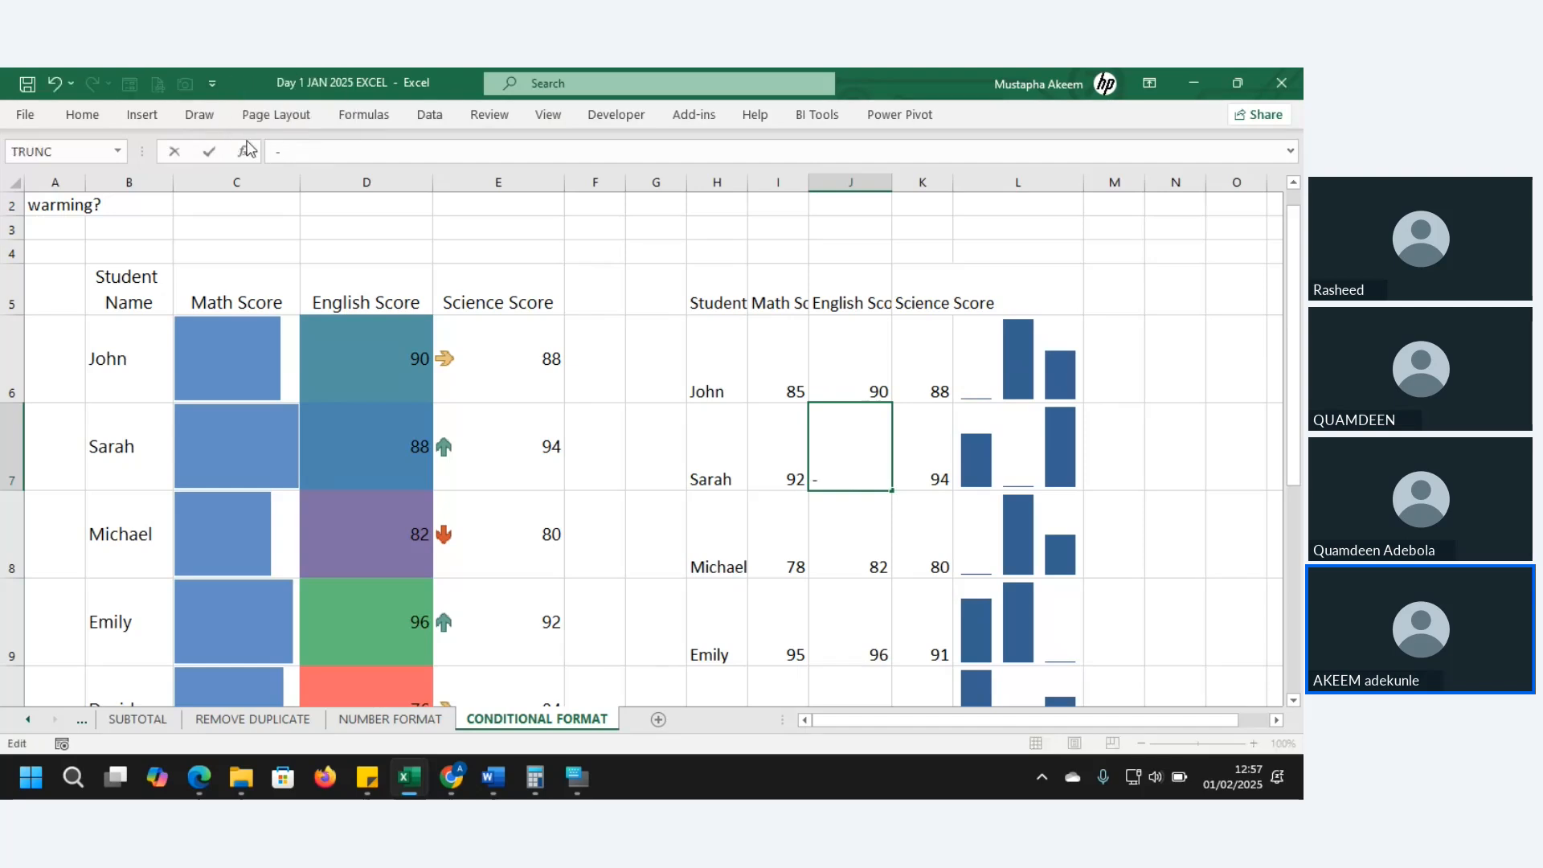
pyautogui.write('10')
pyautogui.press('Return')
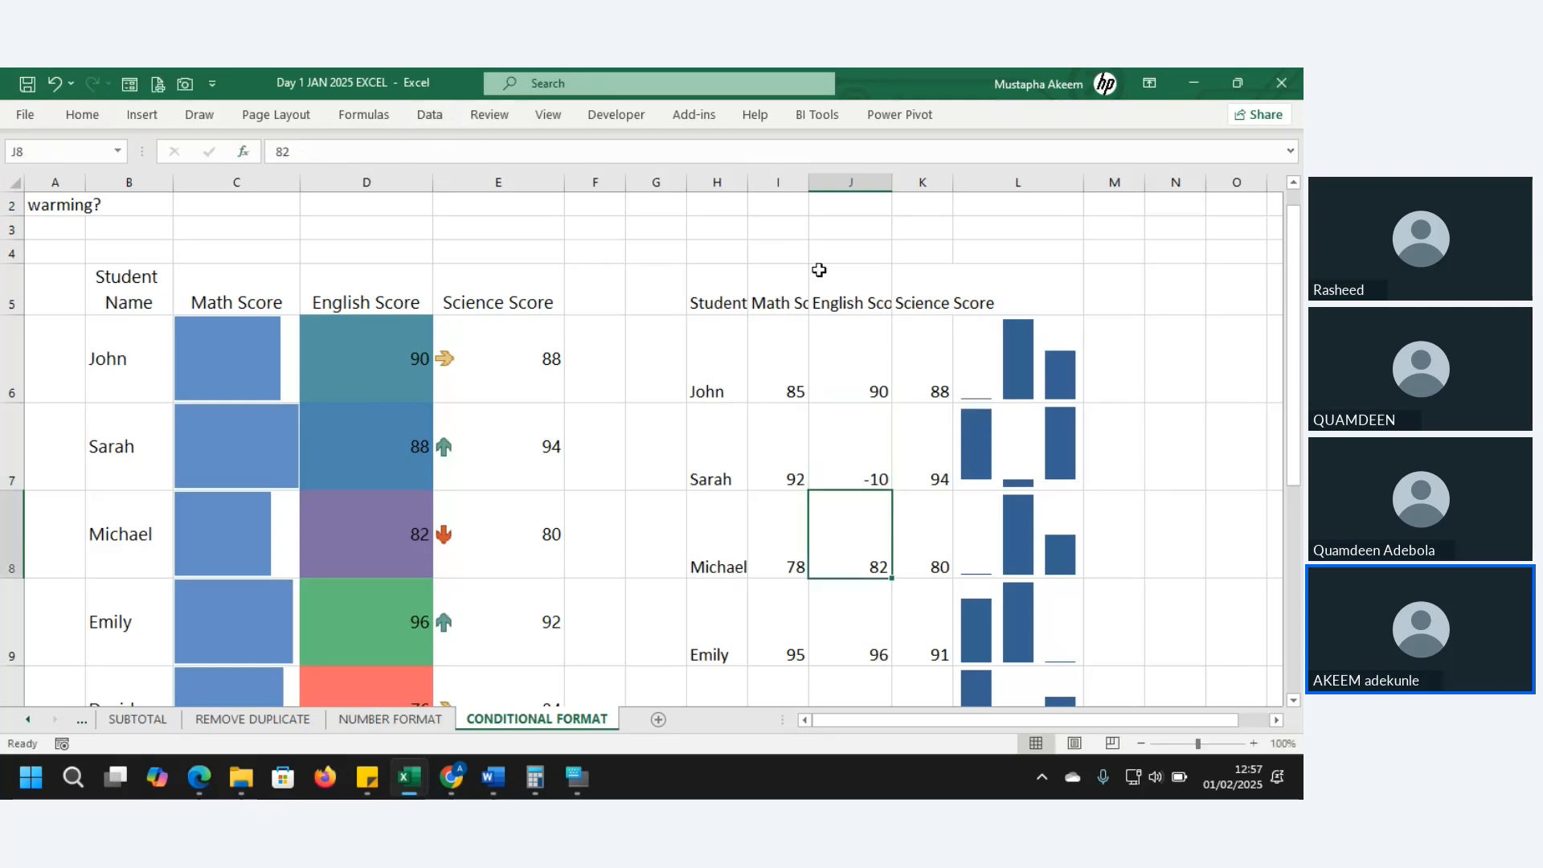
pyautogui.click(1055, 457)
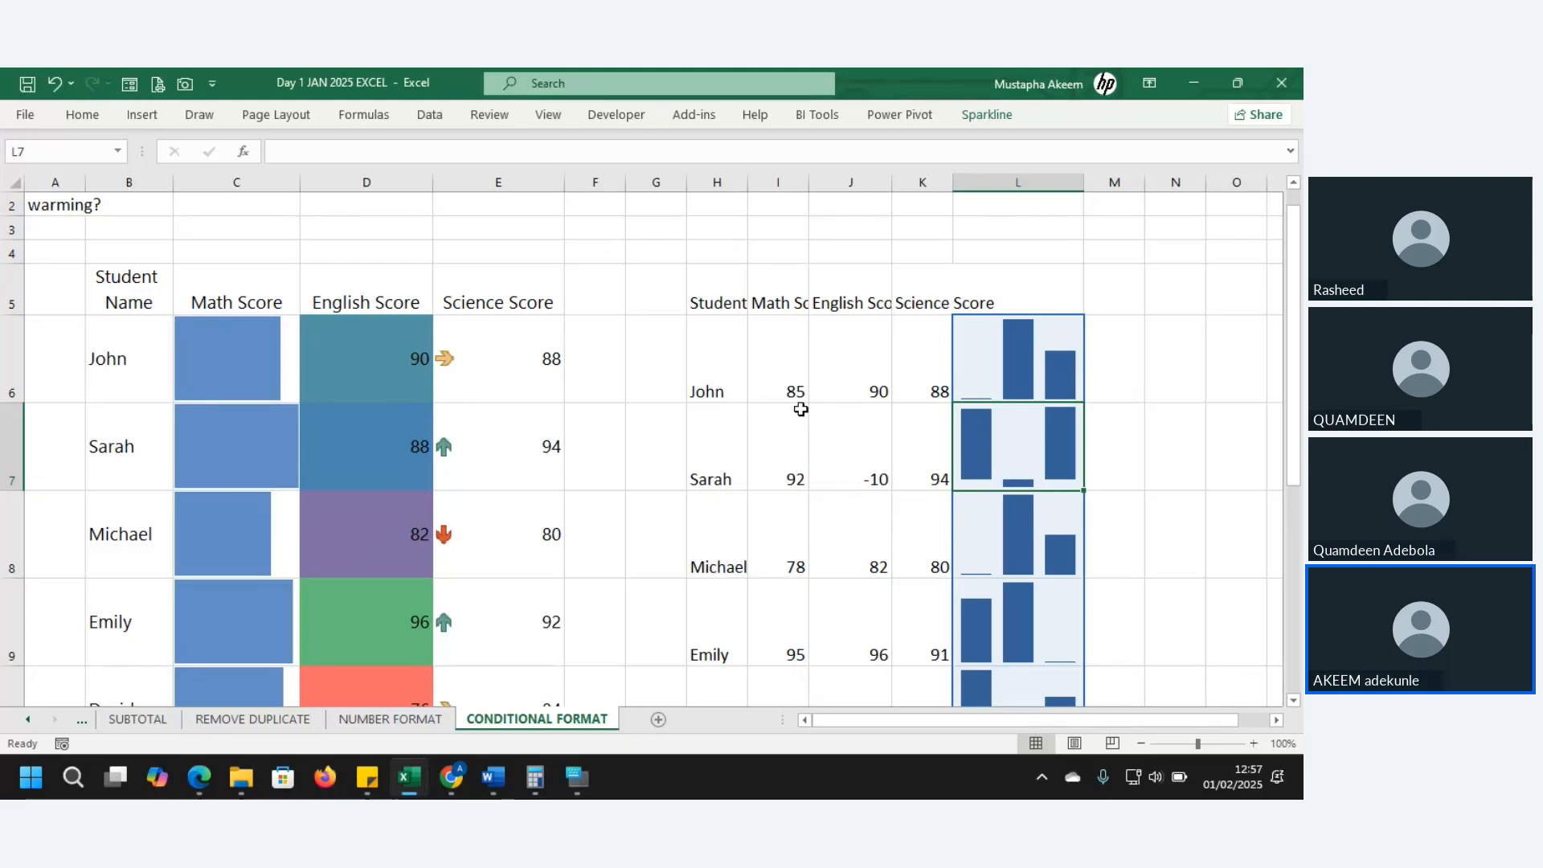
# - Change Michael's English score in J8 from 82 to -30 and check the sparklines
pyautogui.click(1024, 555)
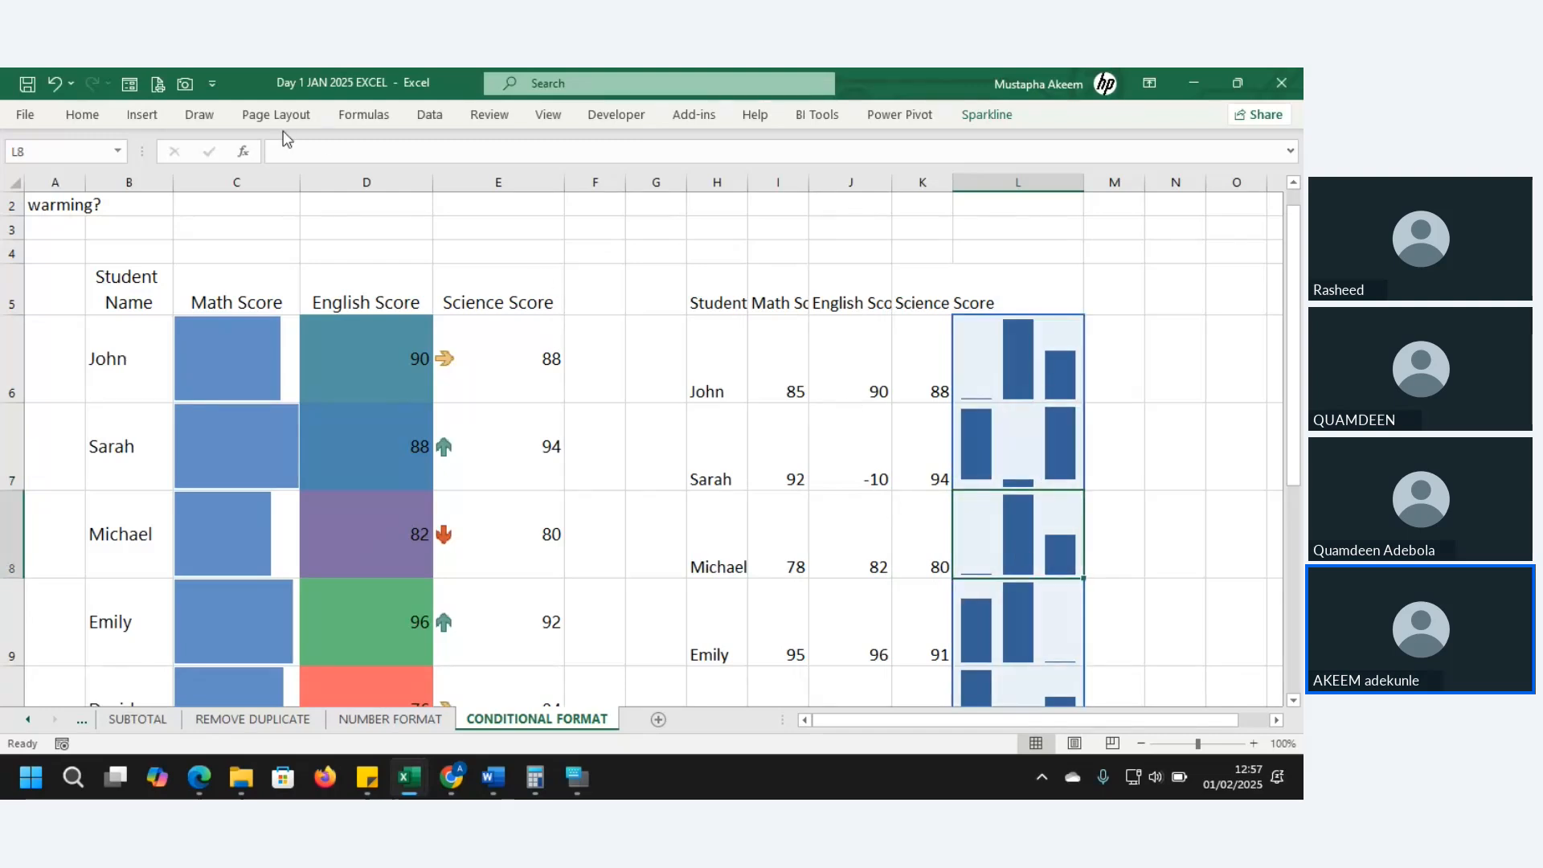
pyautogui.click(848, 552)
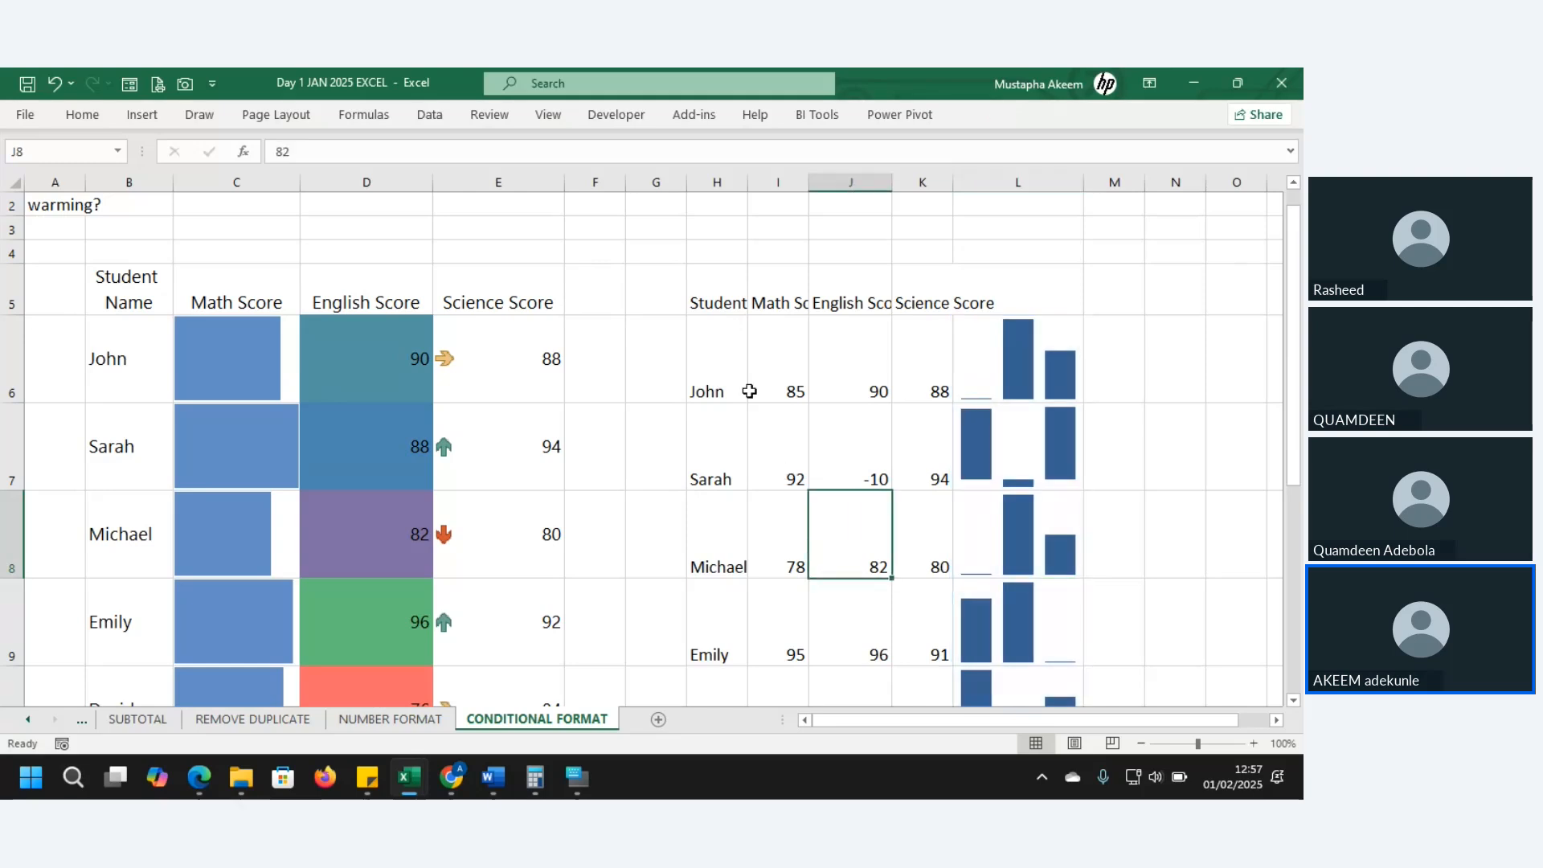
pyautogui.moveTo(337, 151); pyautogui.dragTo(245, 149)
pyautogui.write('-')
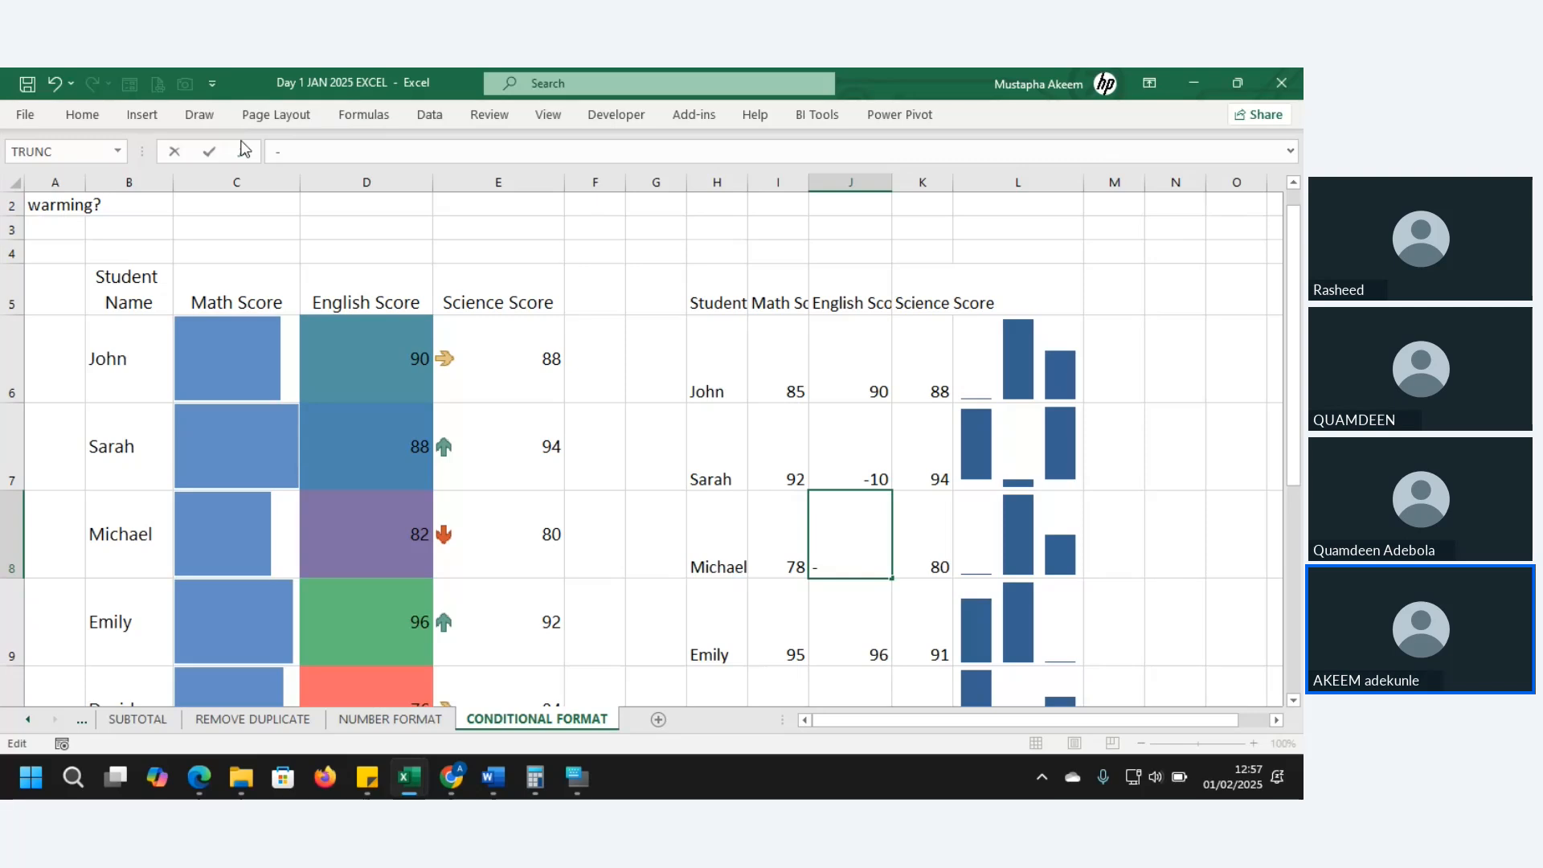
pyautogui.write('30')
pyautogui.press('Return')
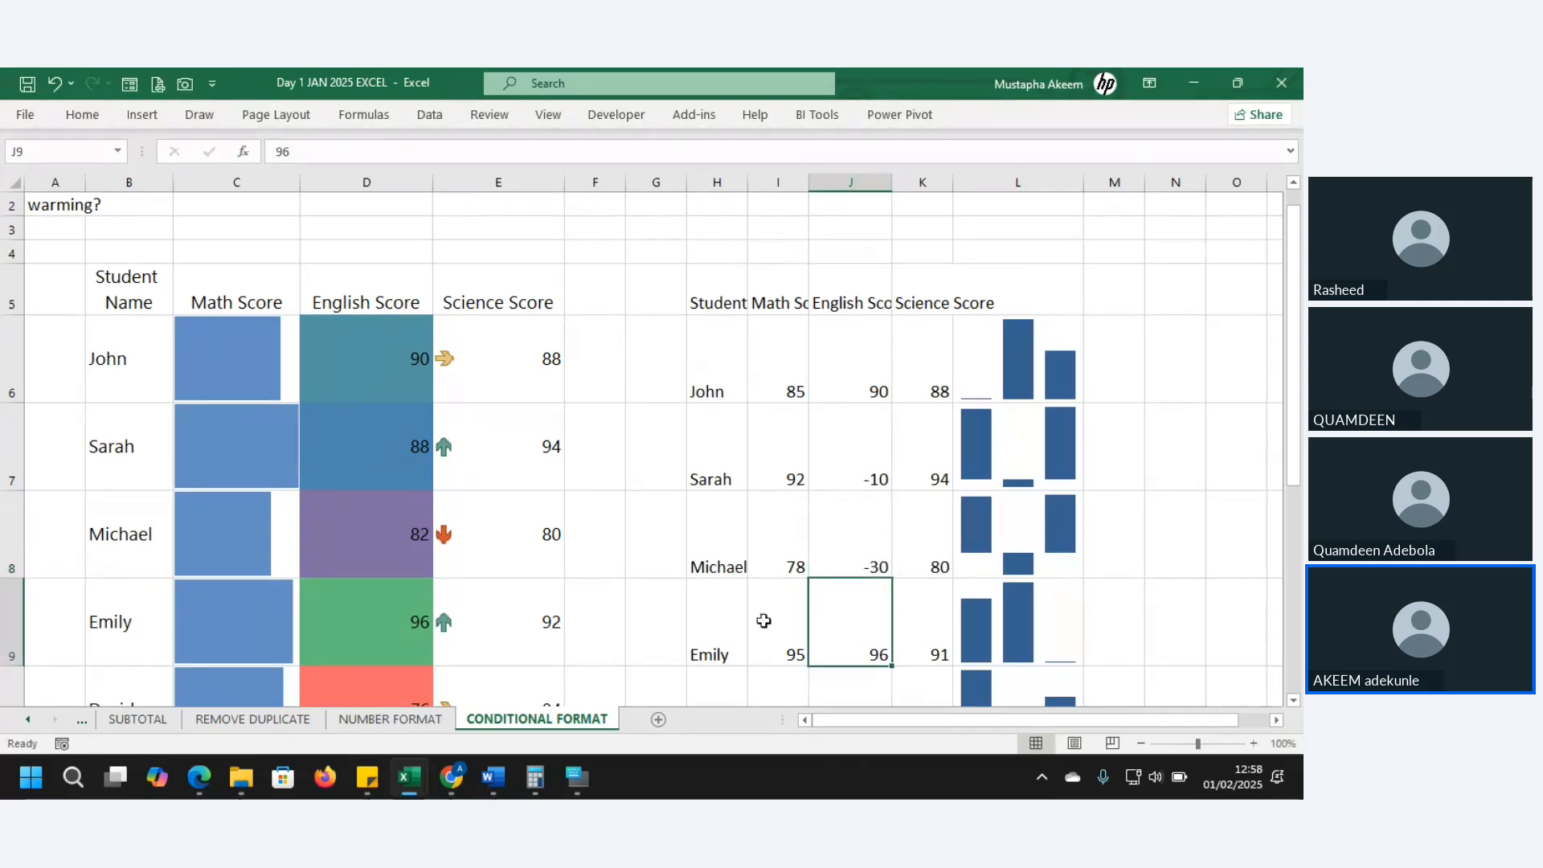
pyautogui.click(1047, 561)
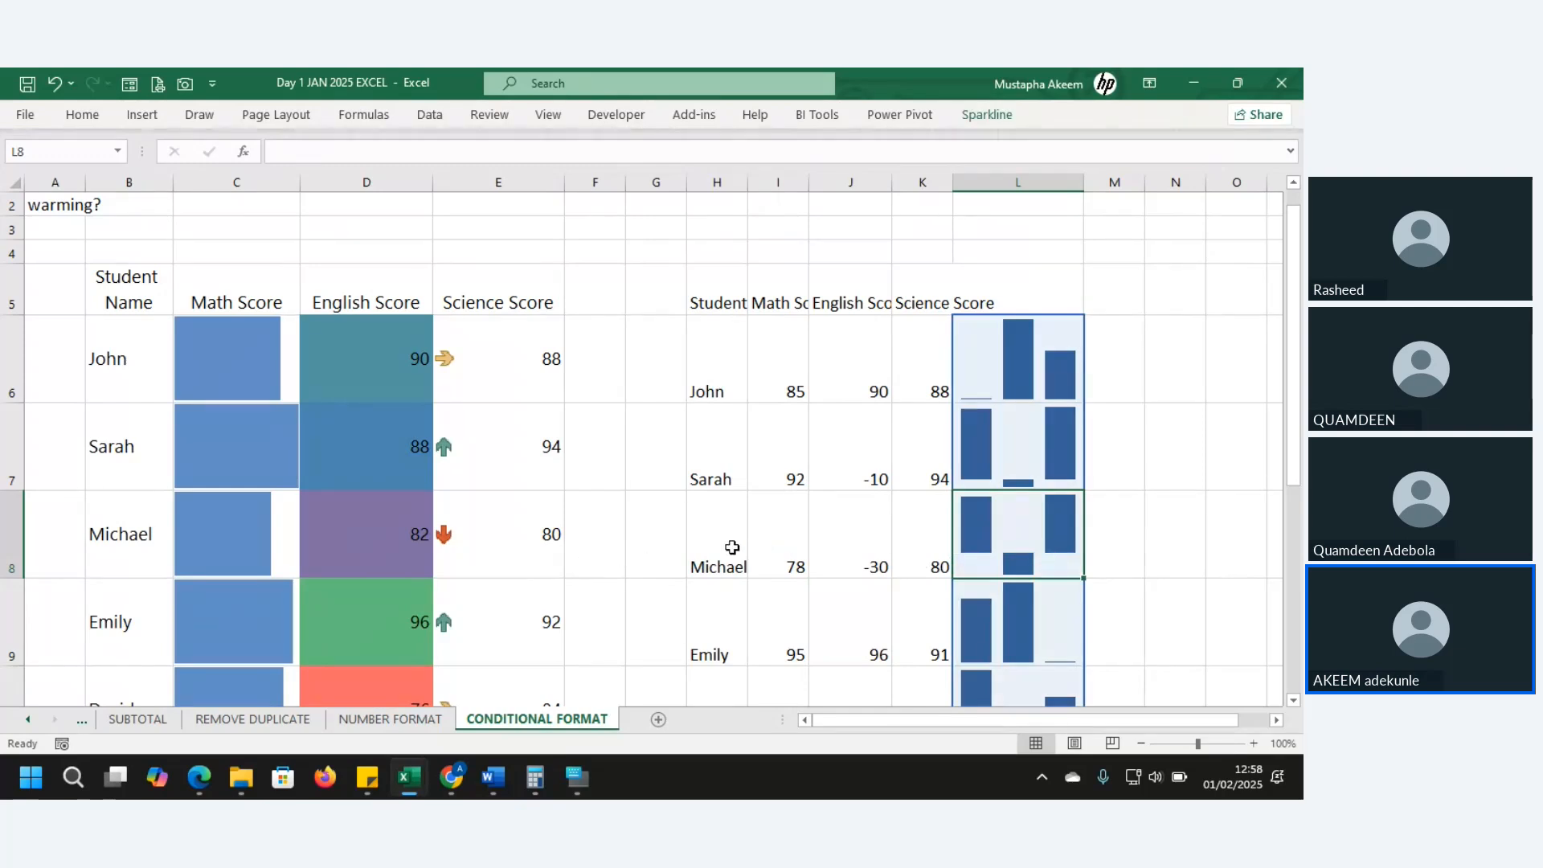
pyautogui.click(1032, 442)
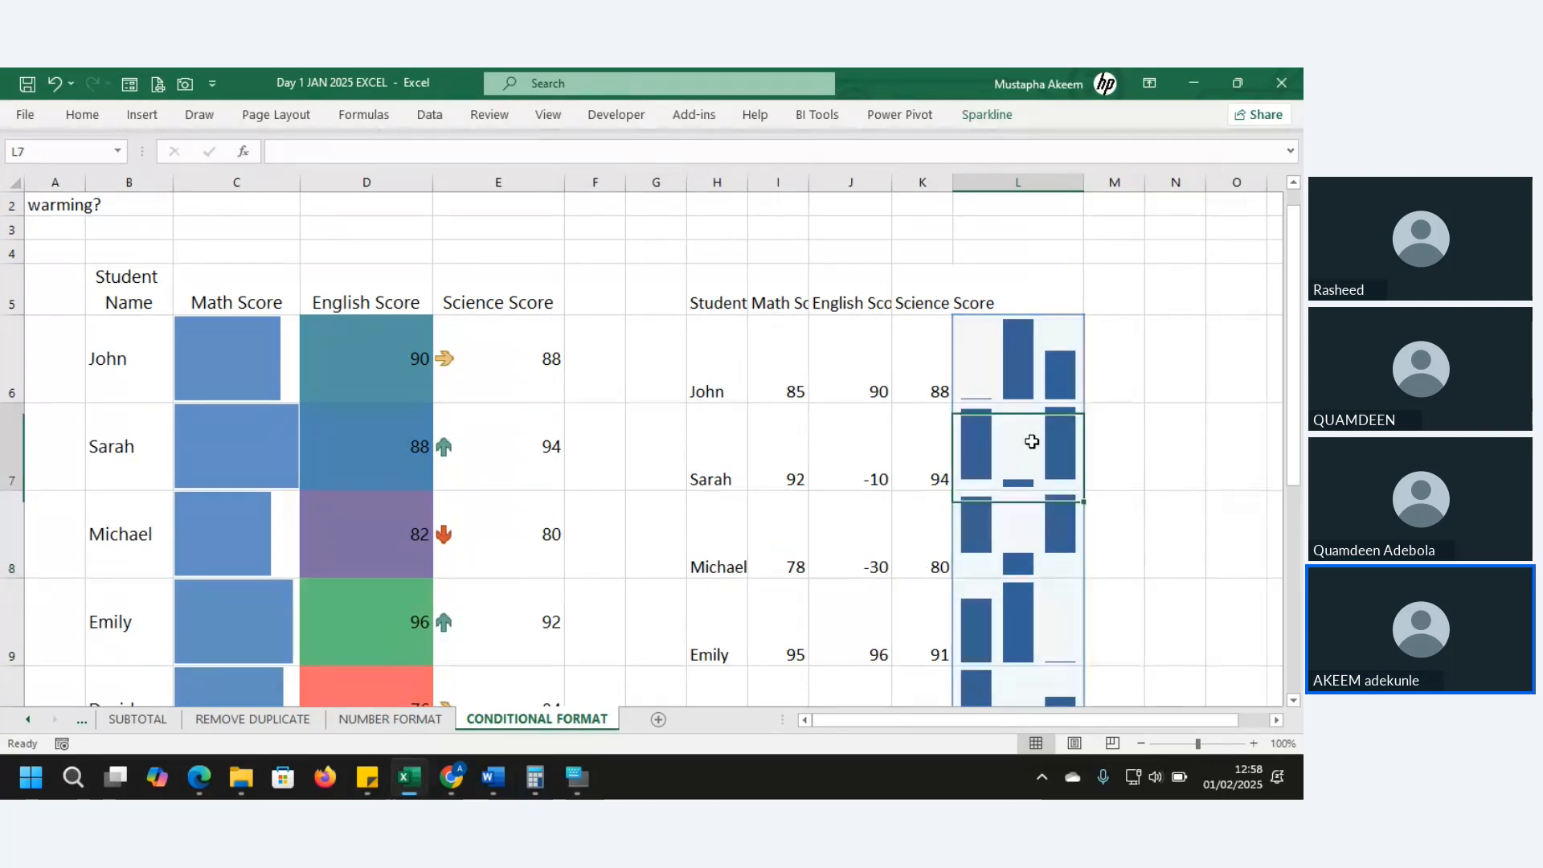
pyautogui.click(1031, 546)
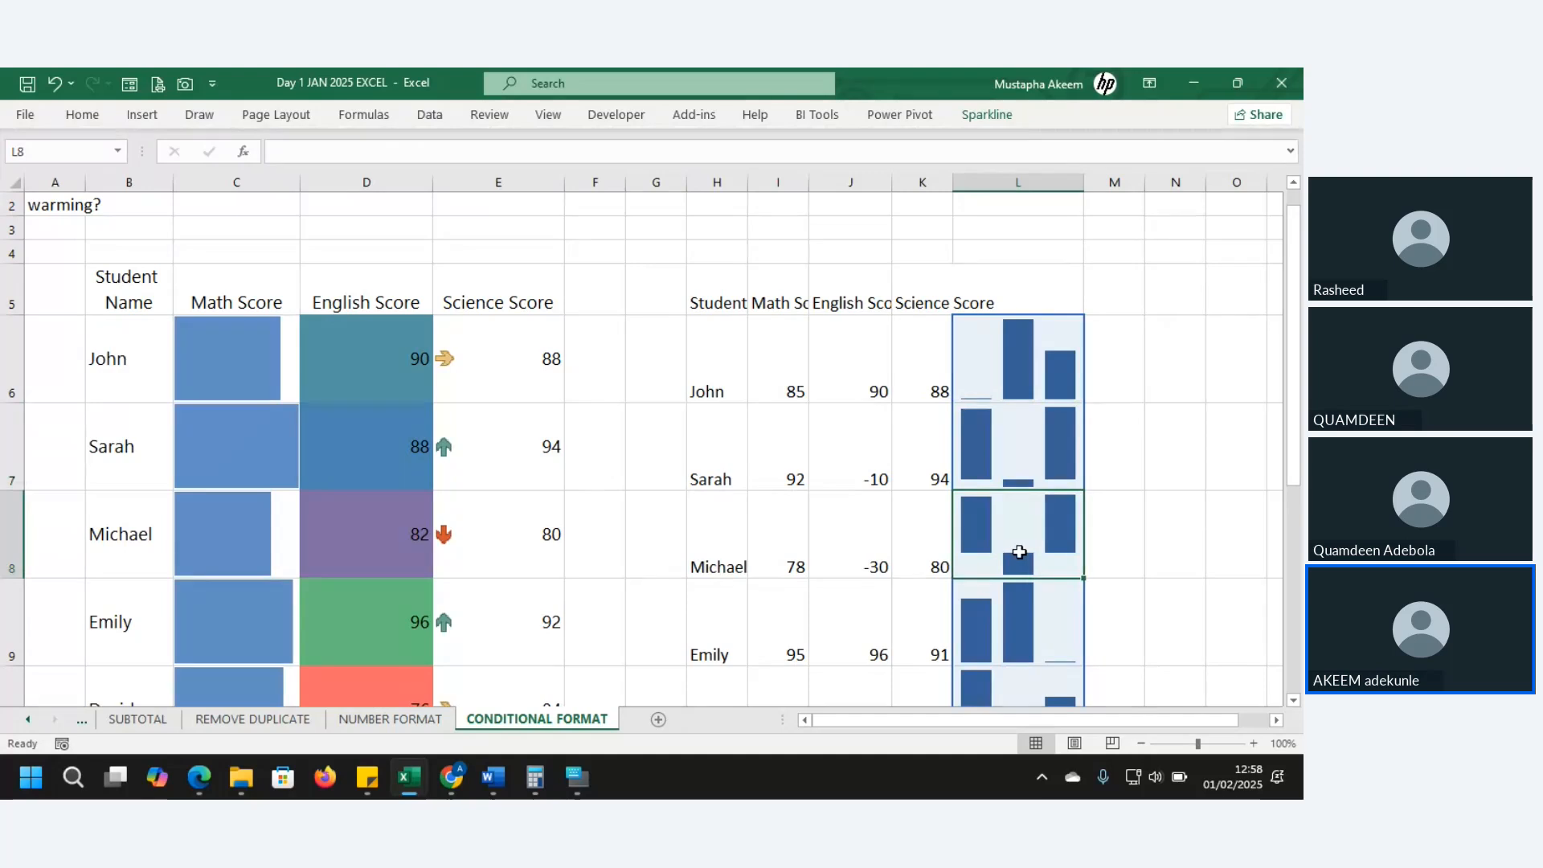
pyautogui.moveTo(737, 544); pyautogui.dragTo(1067, 544)
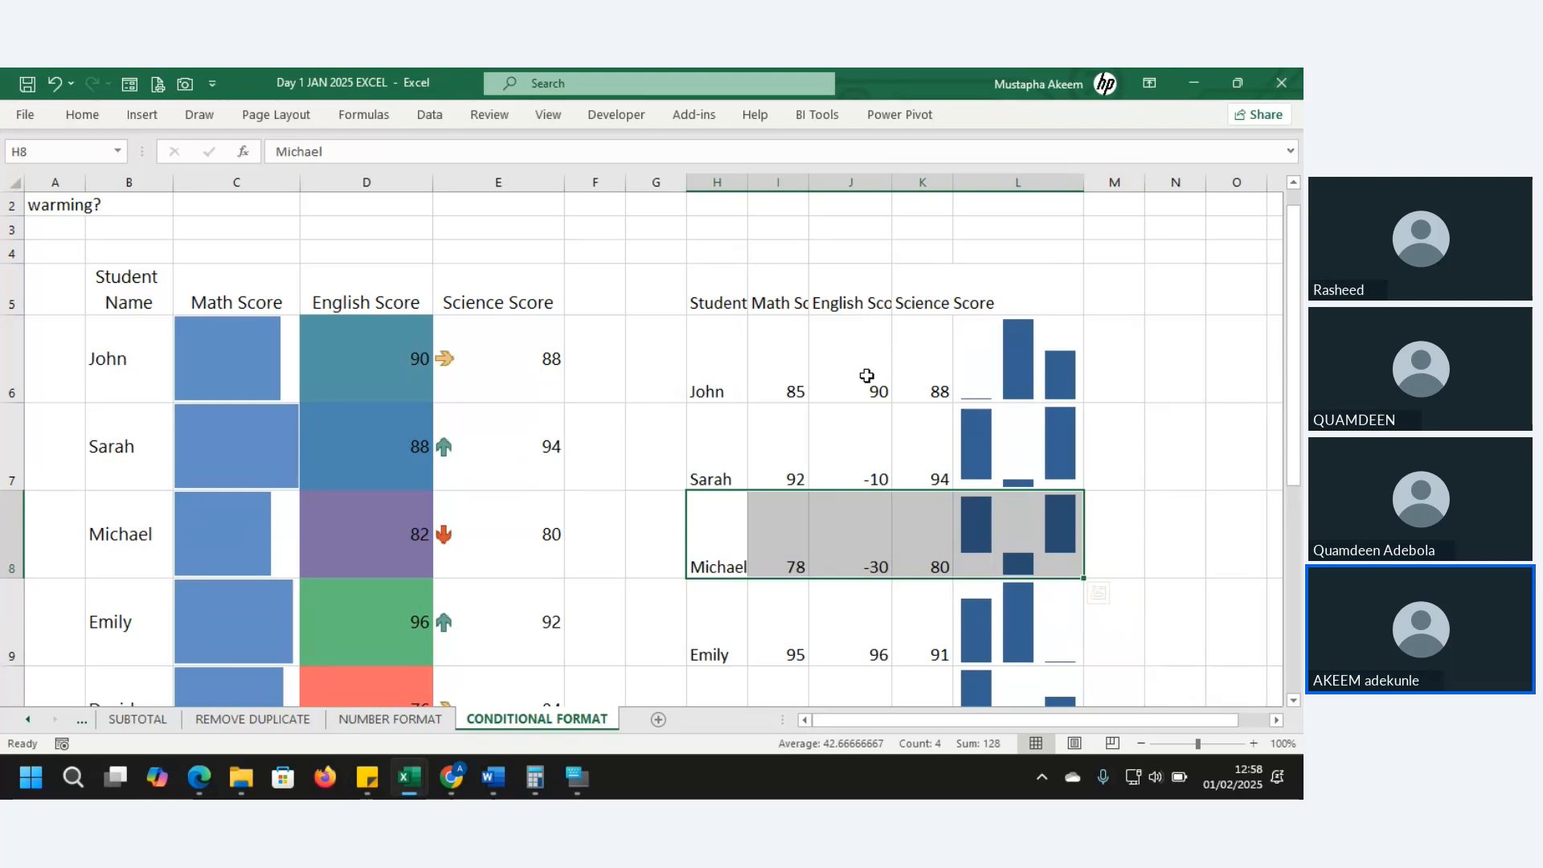
pyautogui.moveTo(786, 386); pyautogui.dragTo(1003, 413)
pyautogui.click(980, 392)
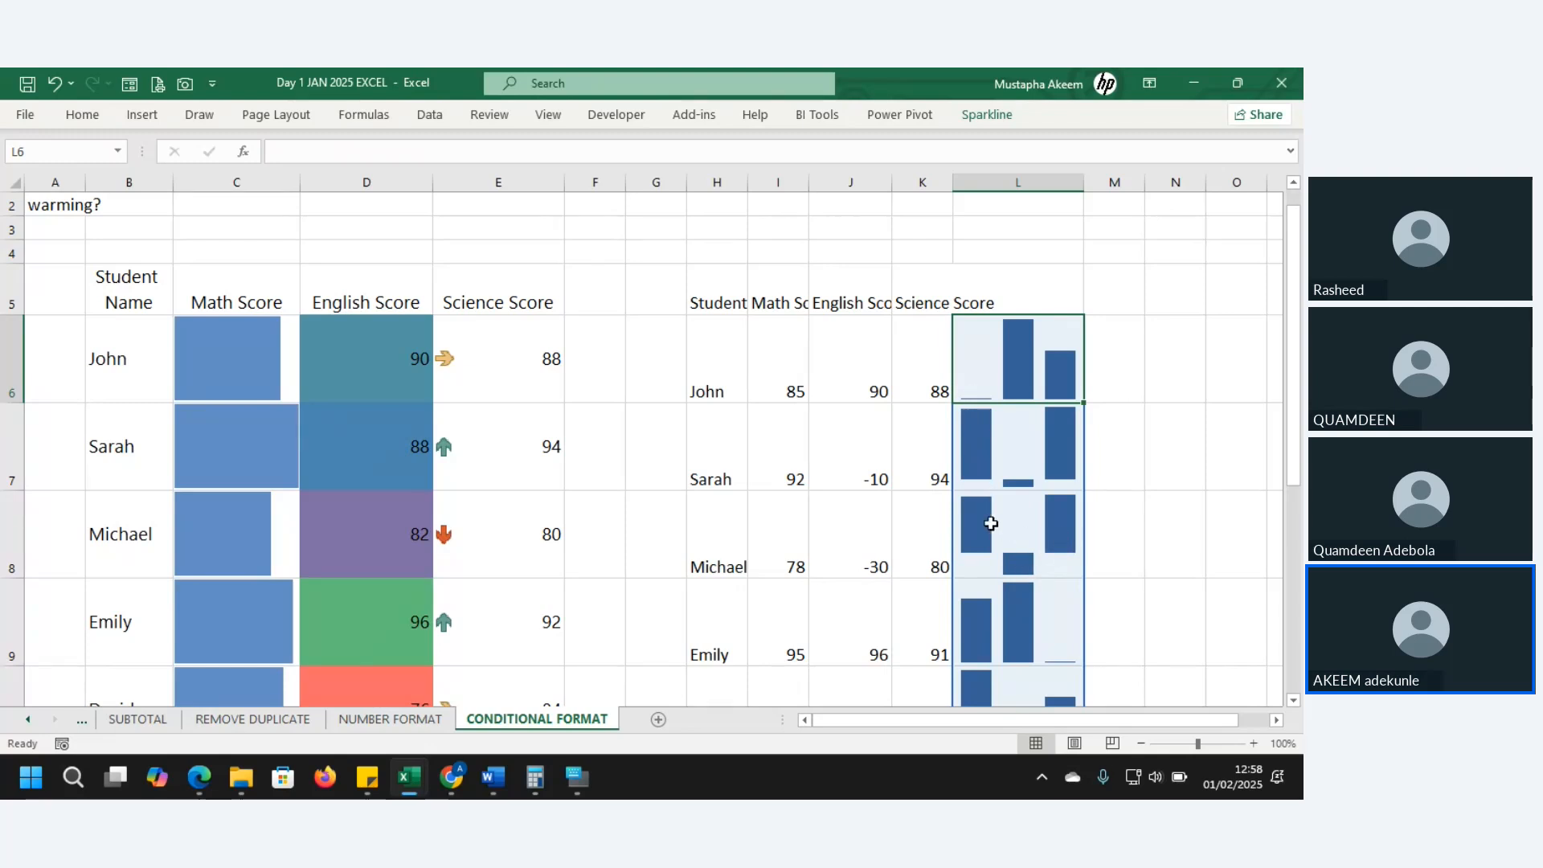
pyautogui.moveTo(1027, 534); pyautogui.dragTo(713, 528)
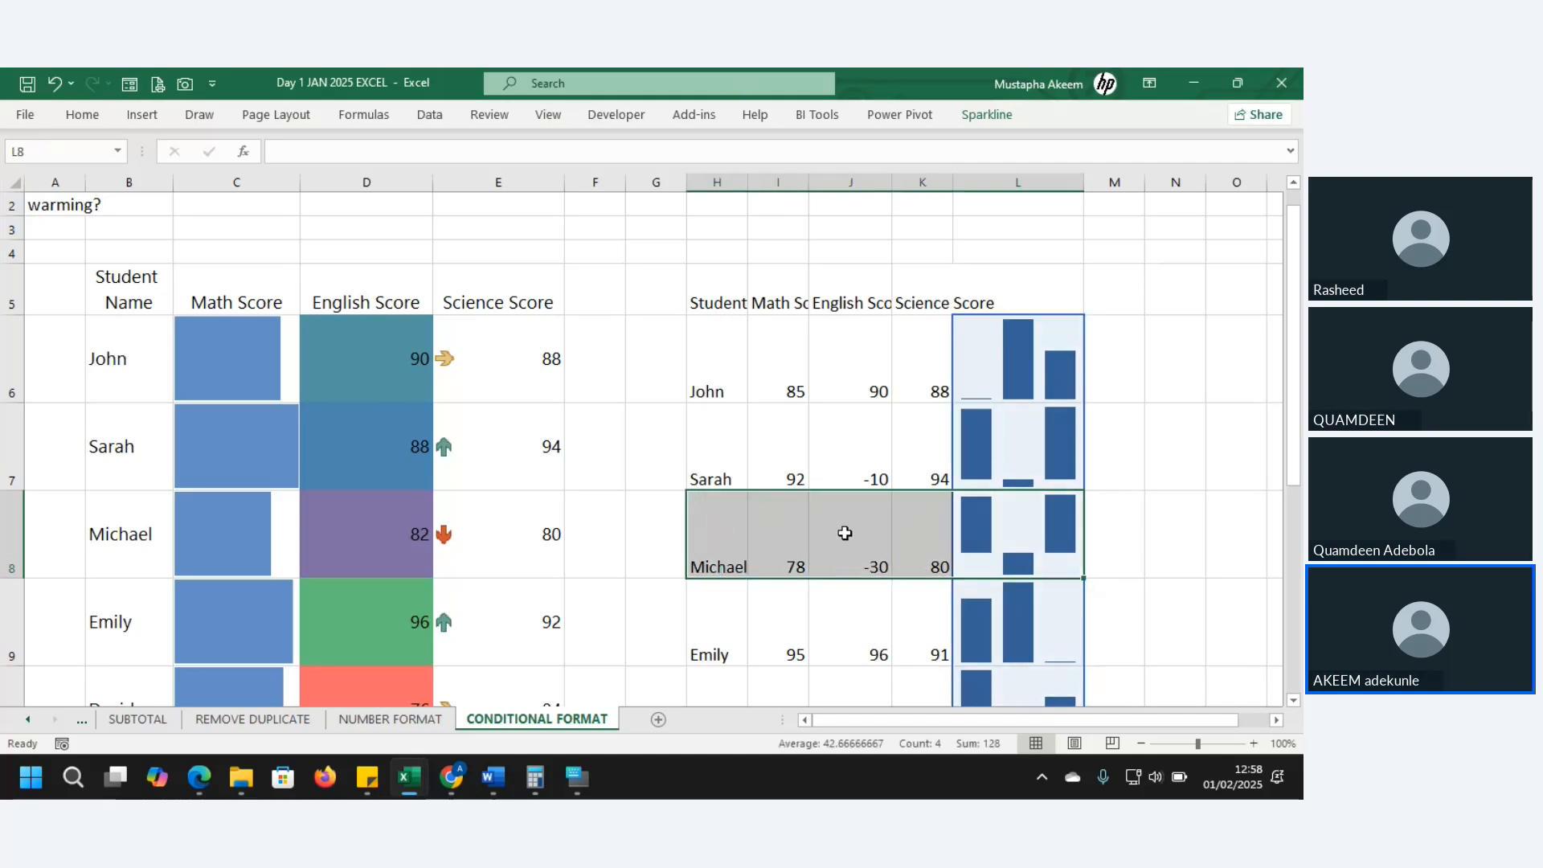
pyautogui.click(108, 118)
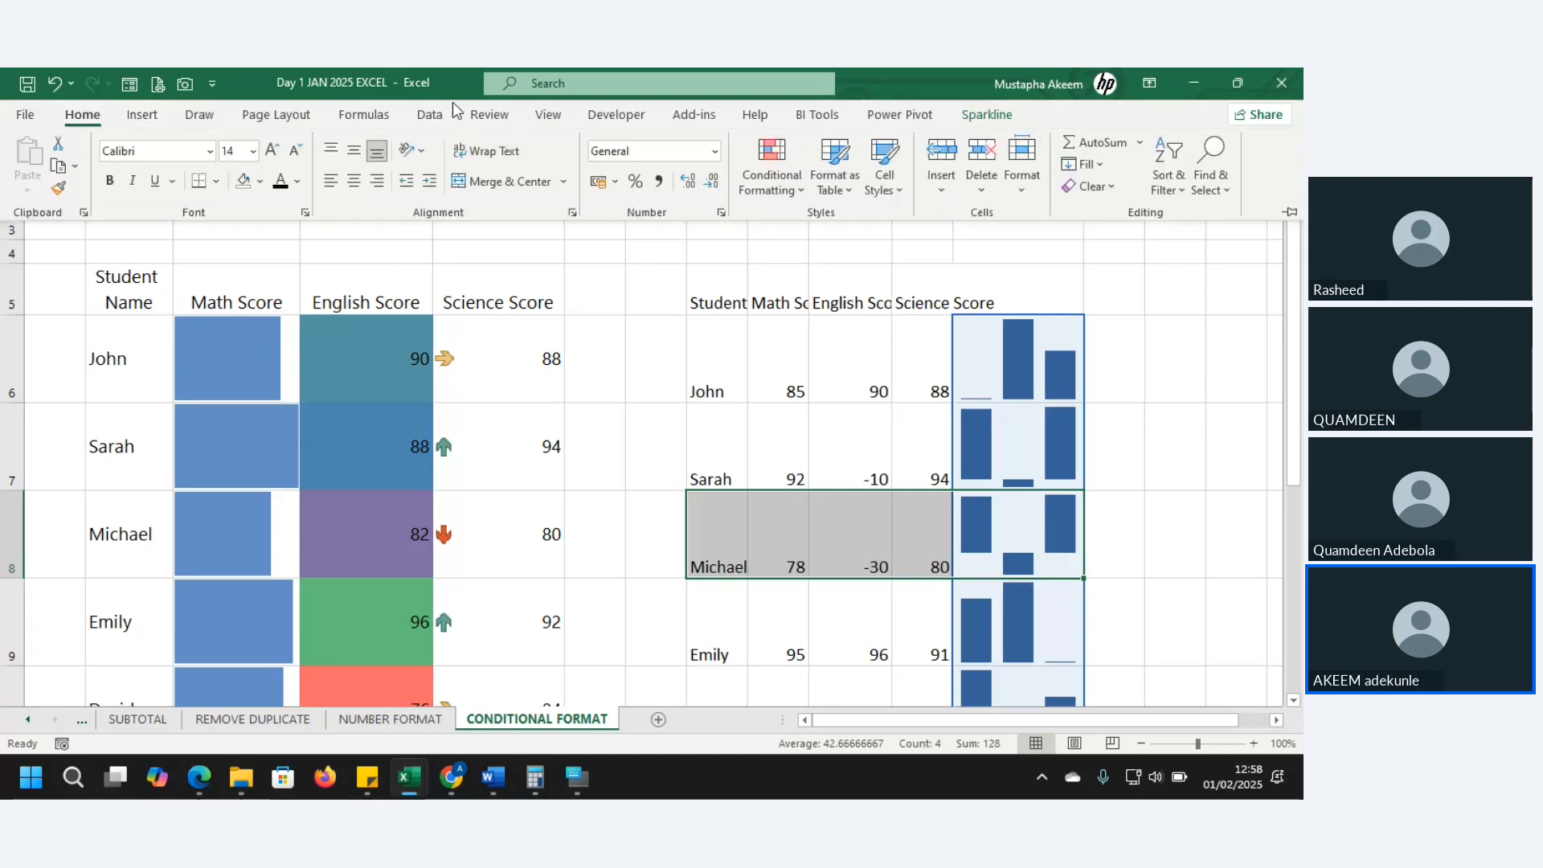
pyautogui.click(144, 115)
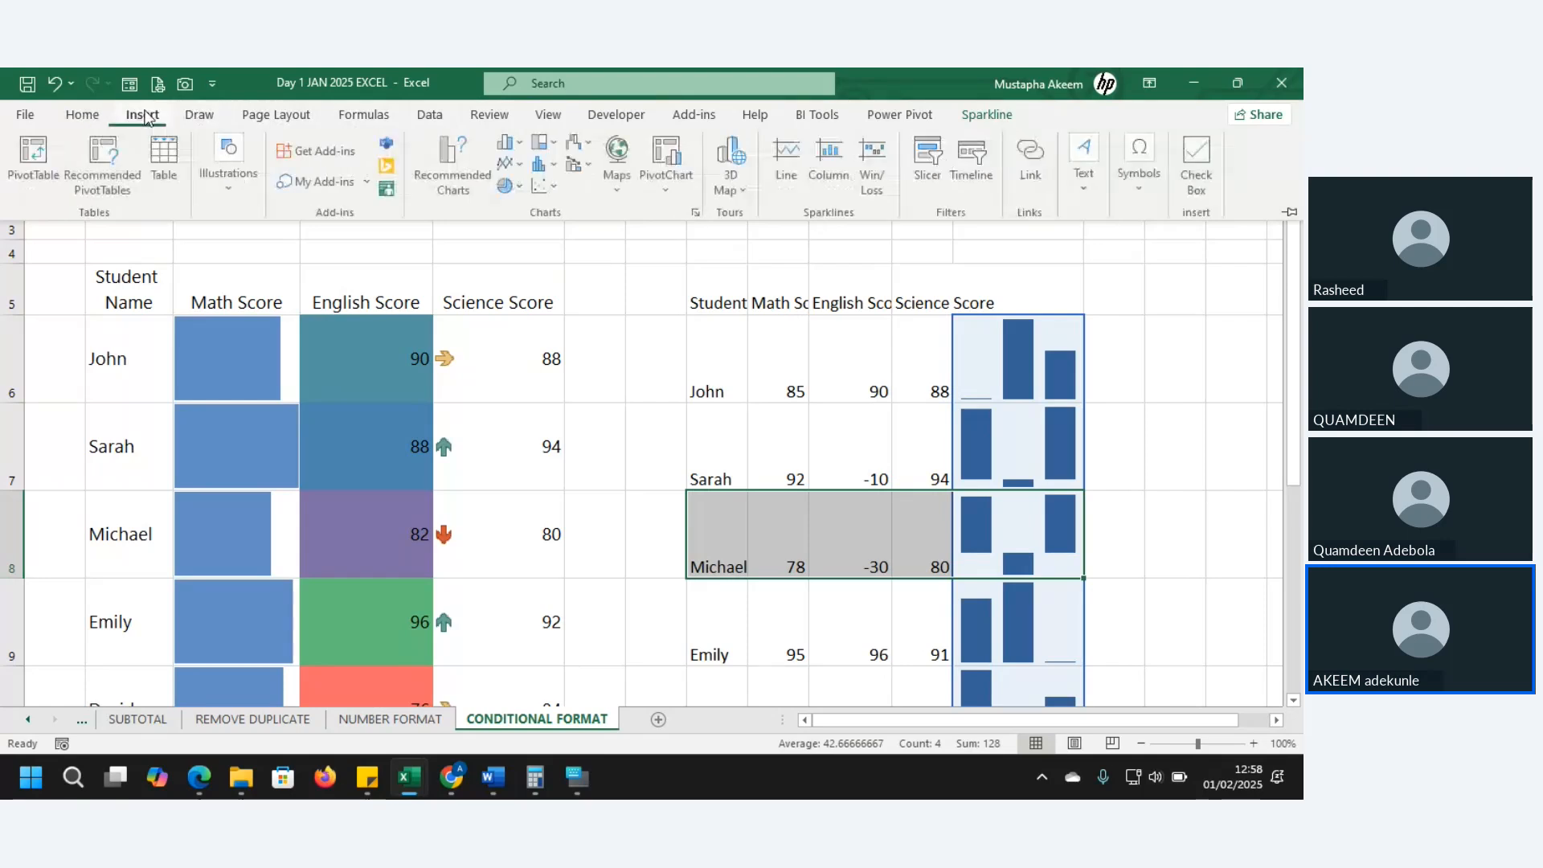
pyautogui.click(884, 153)
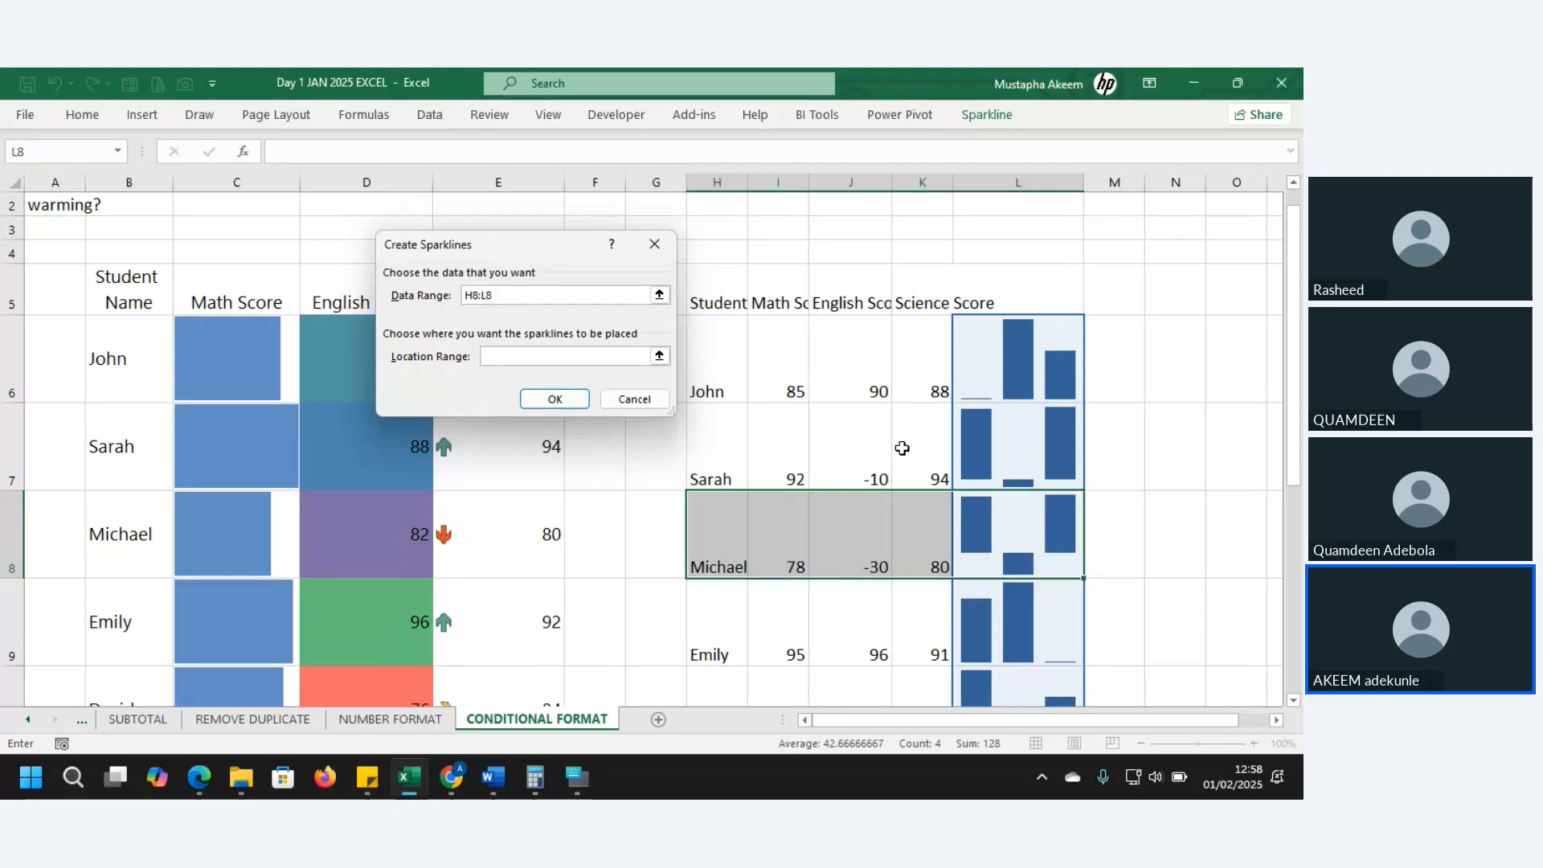
pyautogui.click(654, 245)
pyautogui.click(810, 420)
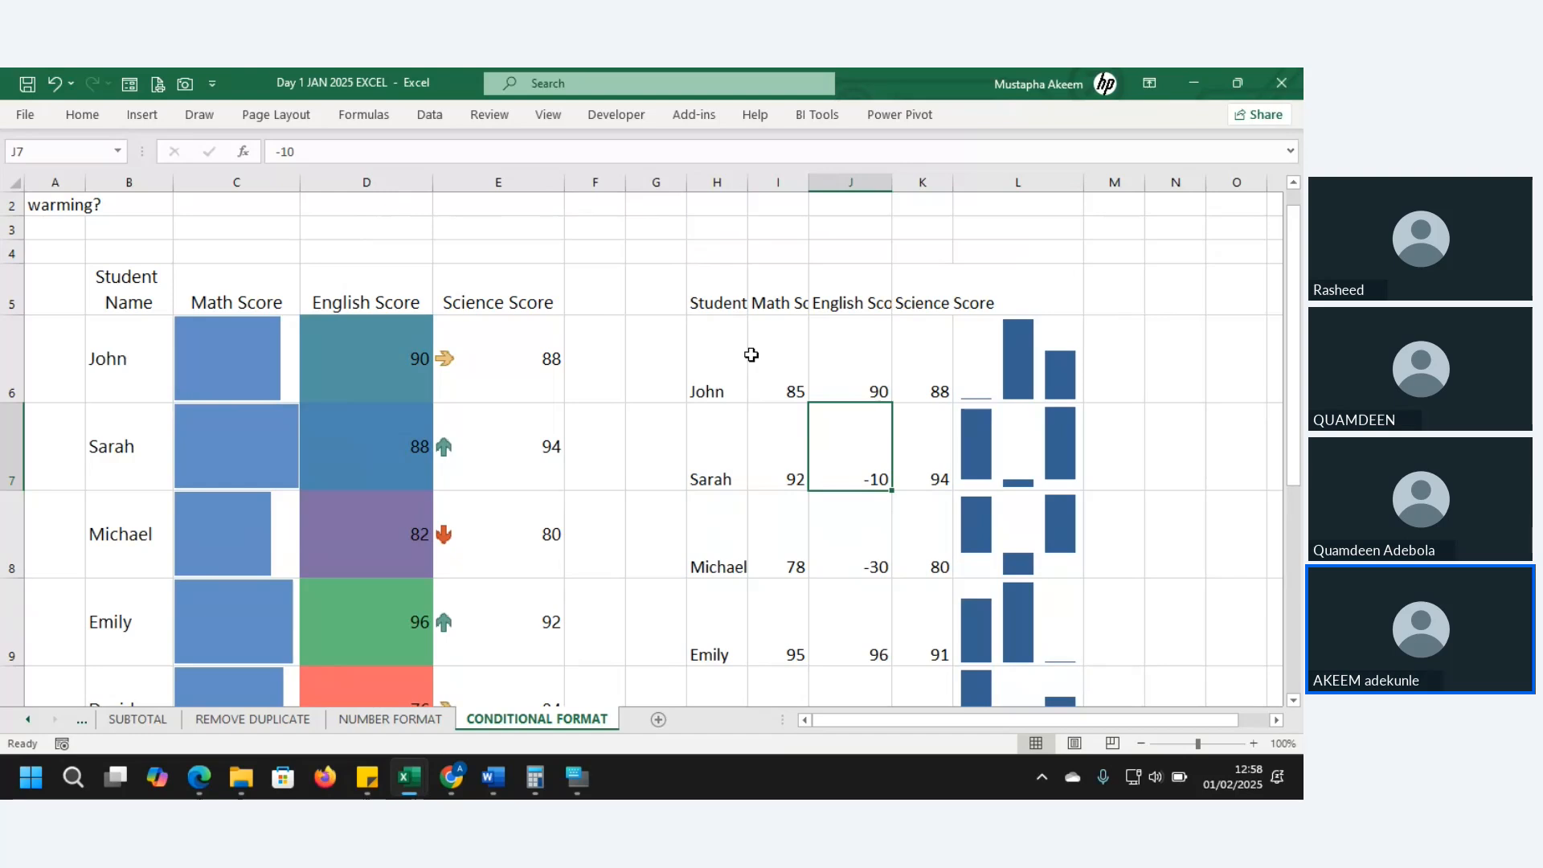
# - Create win/loss sparklines from I6:K15 in location range L6:L15
pyautogui.moveTo(752, 354); pyautogui.dragTo(909, 611)
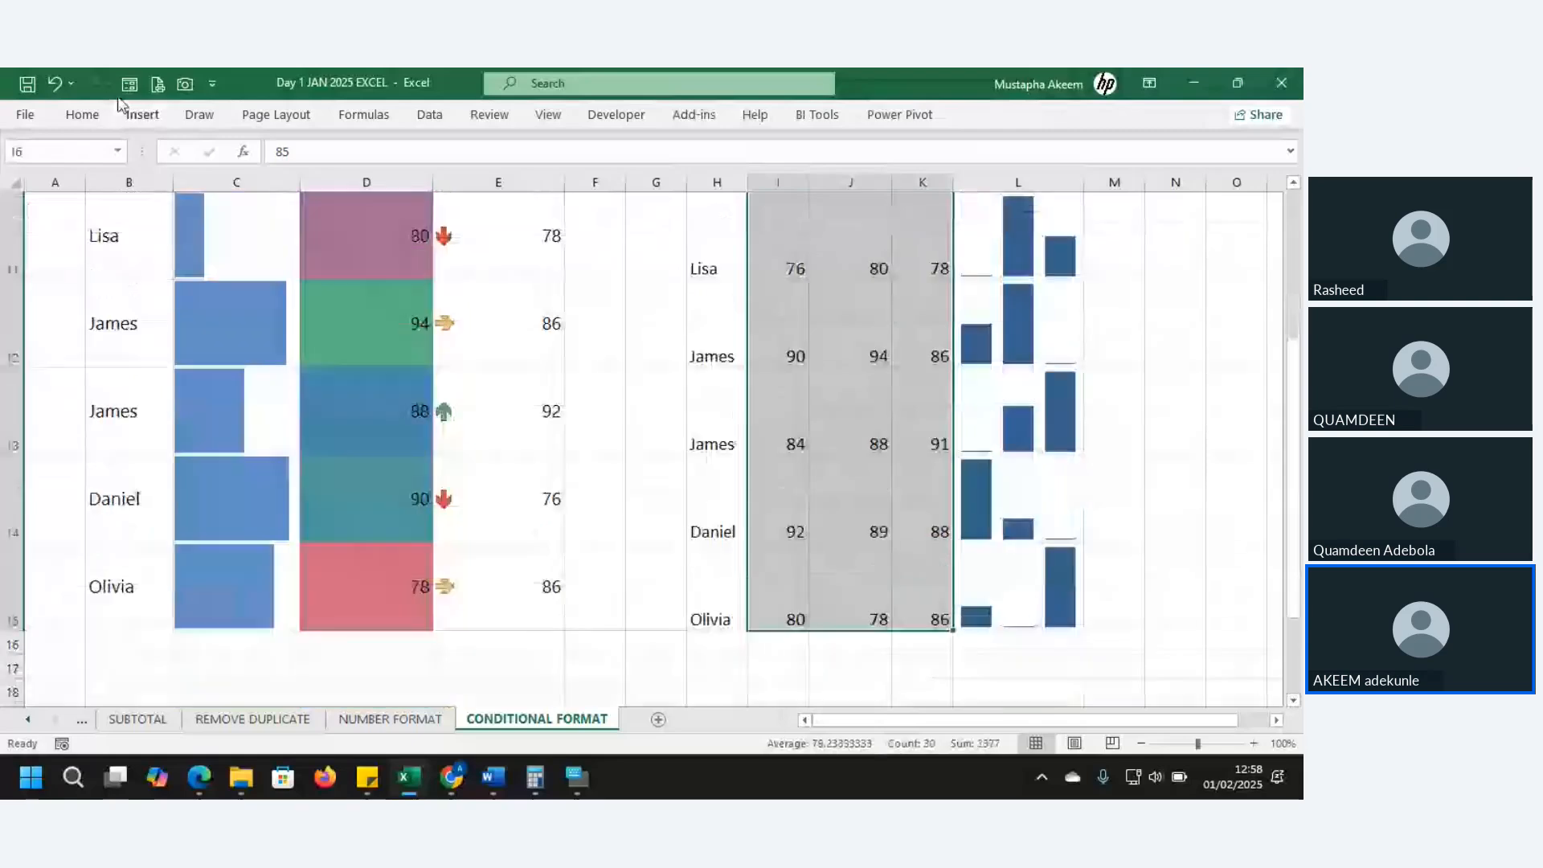
pyautogui.click(133, 113)
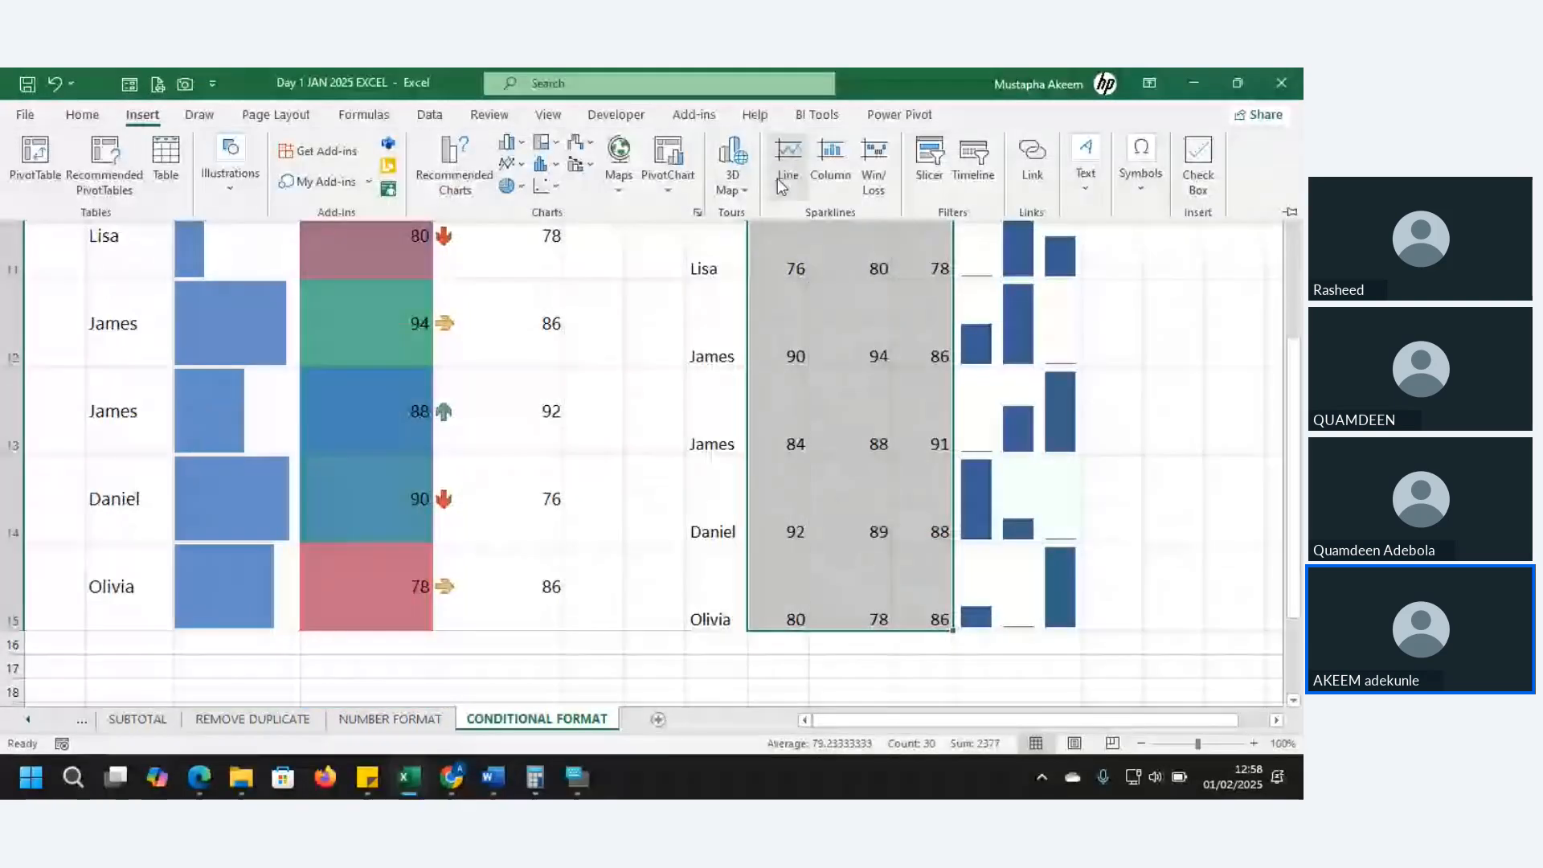
pyautogui.click(868, 178)
pyautogui.moveTo(1019, 378); pyautogui.dragTo(1044, 622)
pyautogui.click(1044, 626)
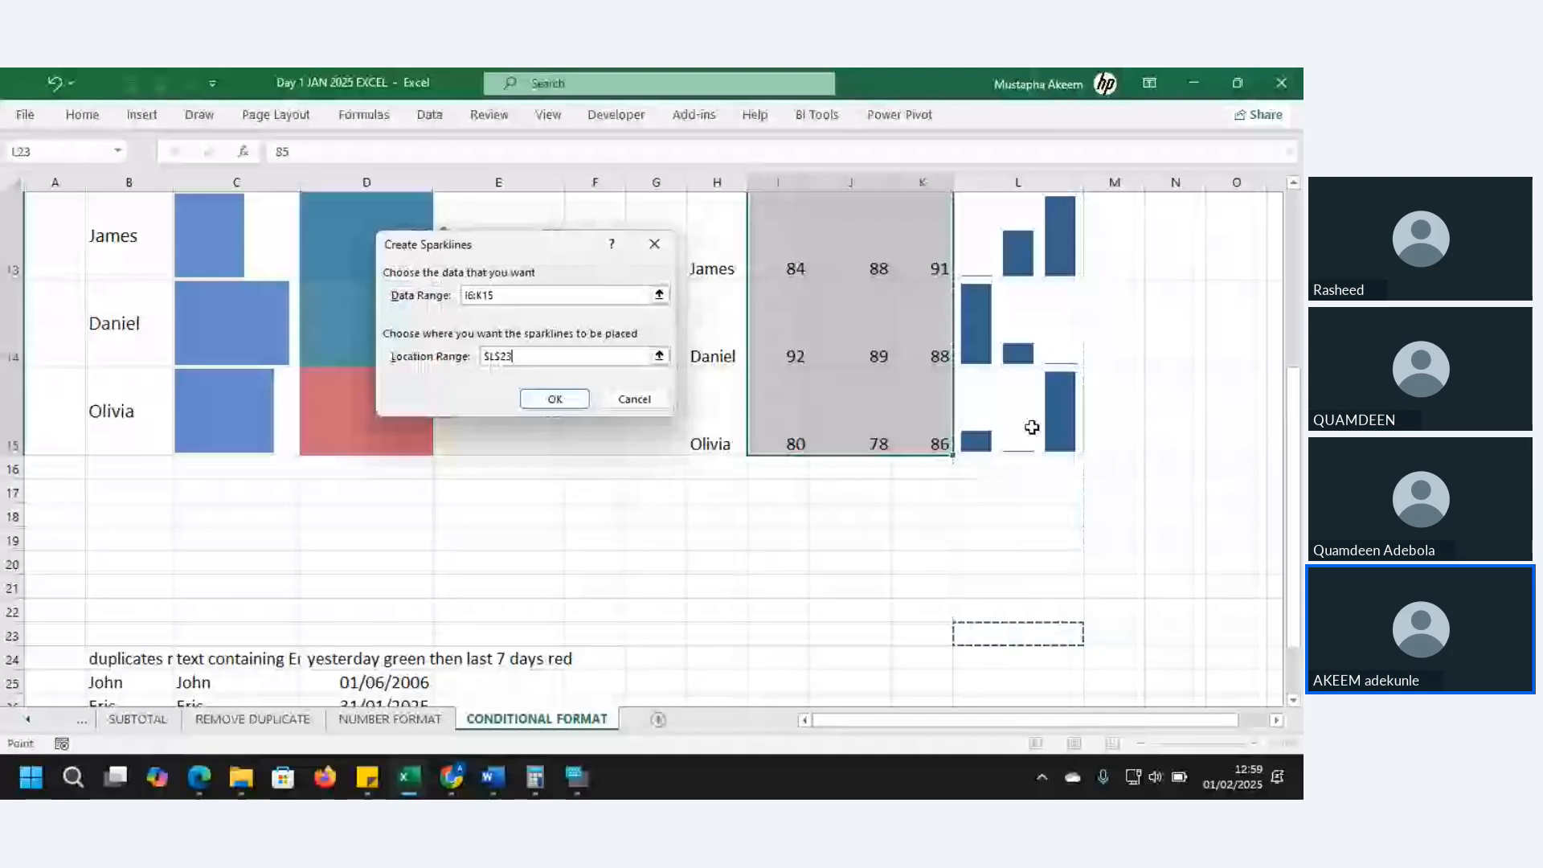
pyautogui.click(1033, 428)
pyautogui.hotkey('ctrl', 'shift', 'Up')
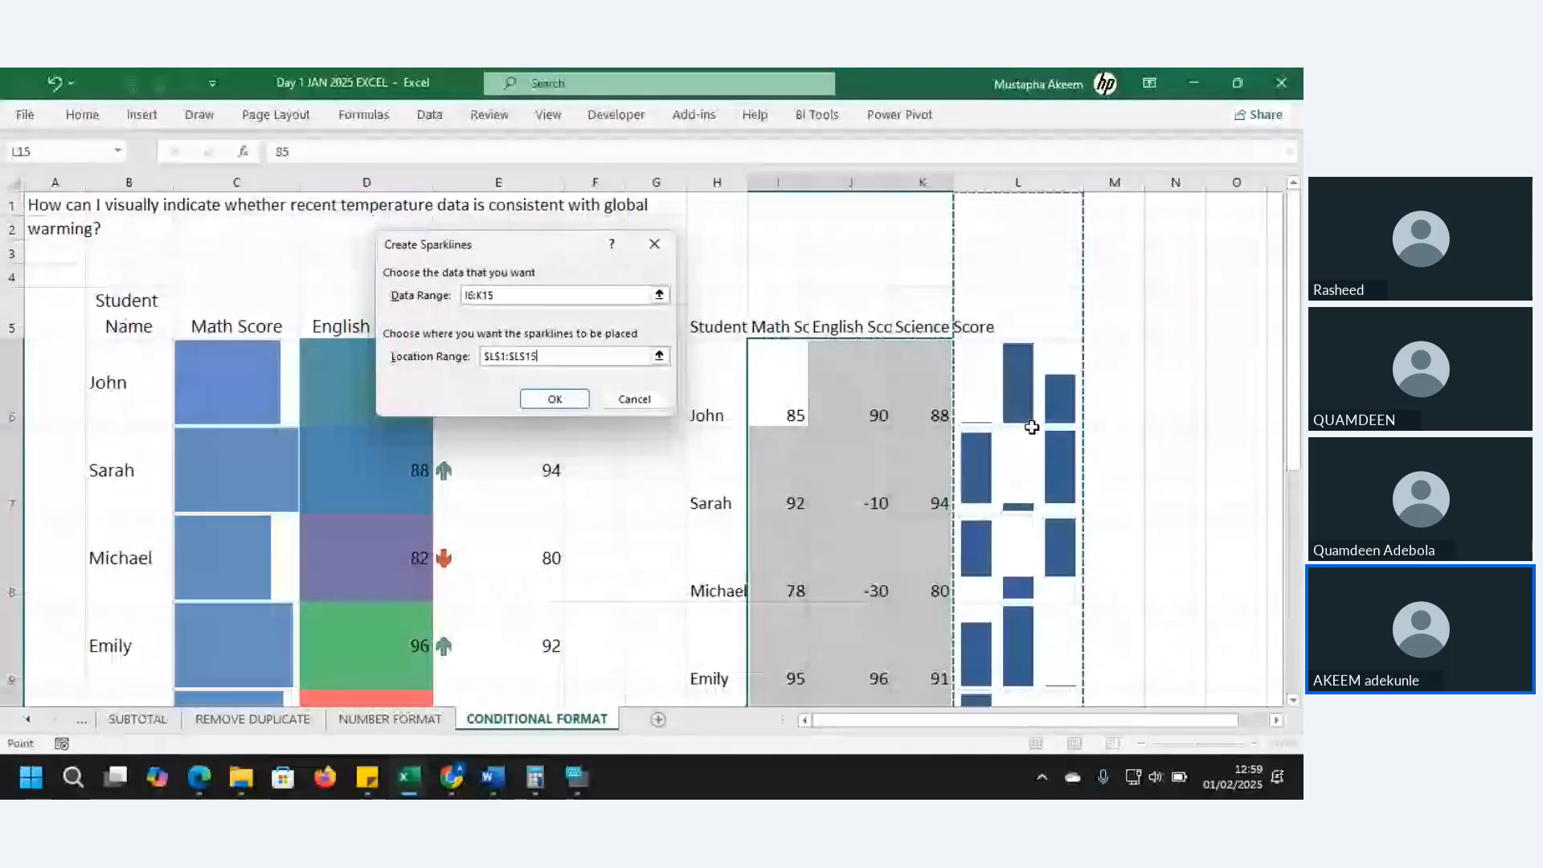
pyautogui.hotkey('shift', 'Down')
pyautogui.hotkey('shift', 'Down')
pyautogui.hotkey('shift', 'Down')
pyautogui.hotkey('shift', 'Down')
pyautogui.hotkey('shift', 'Down')
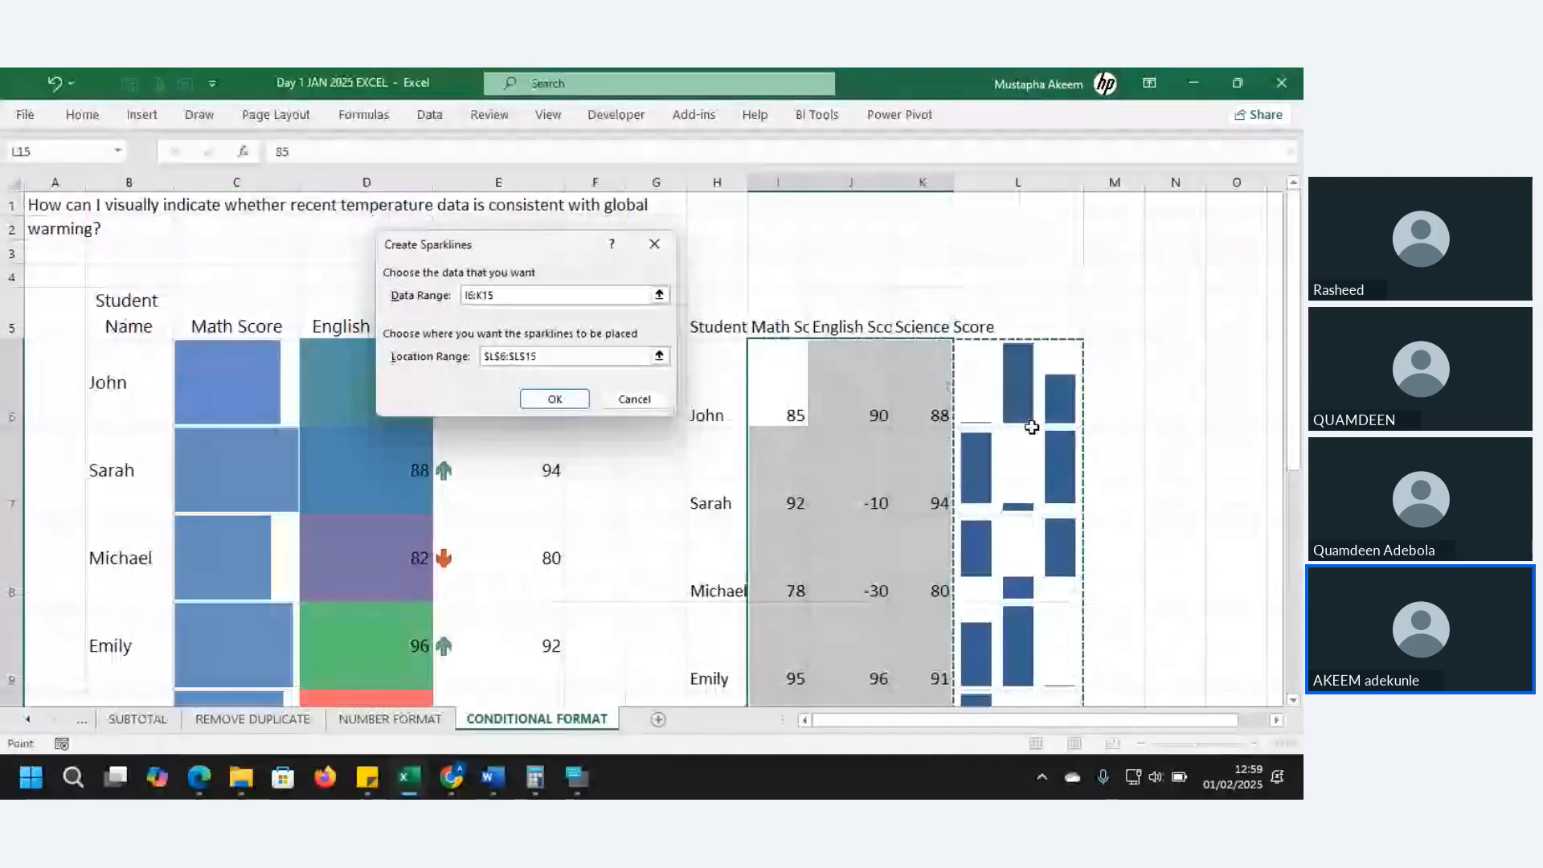
pyautogui.click(567, 405)
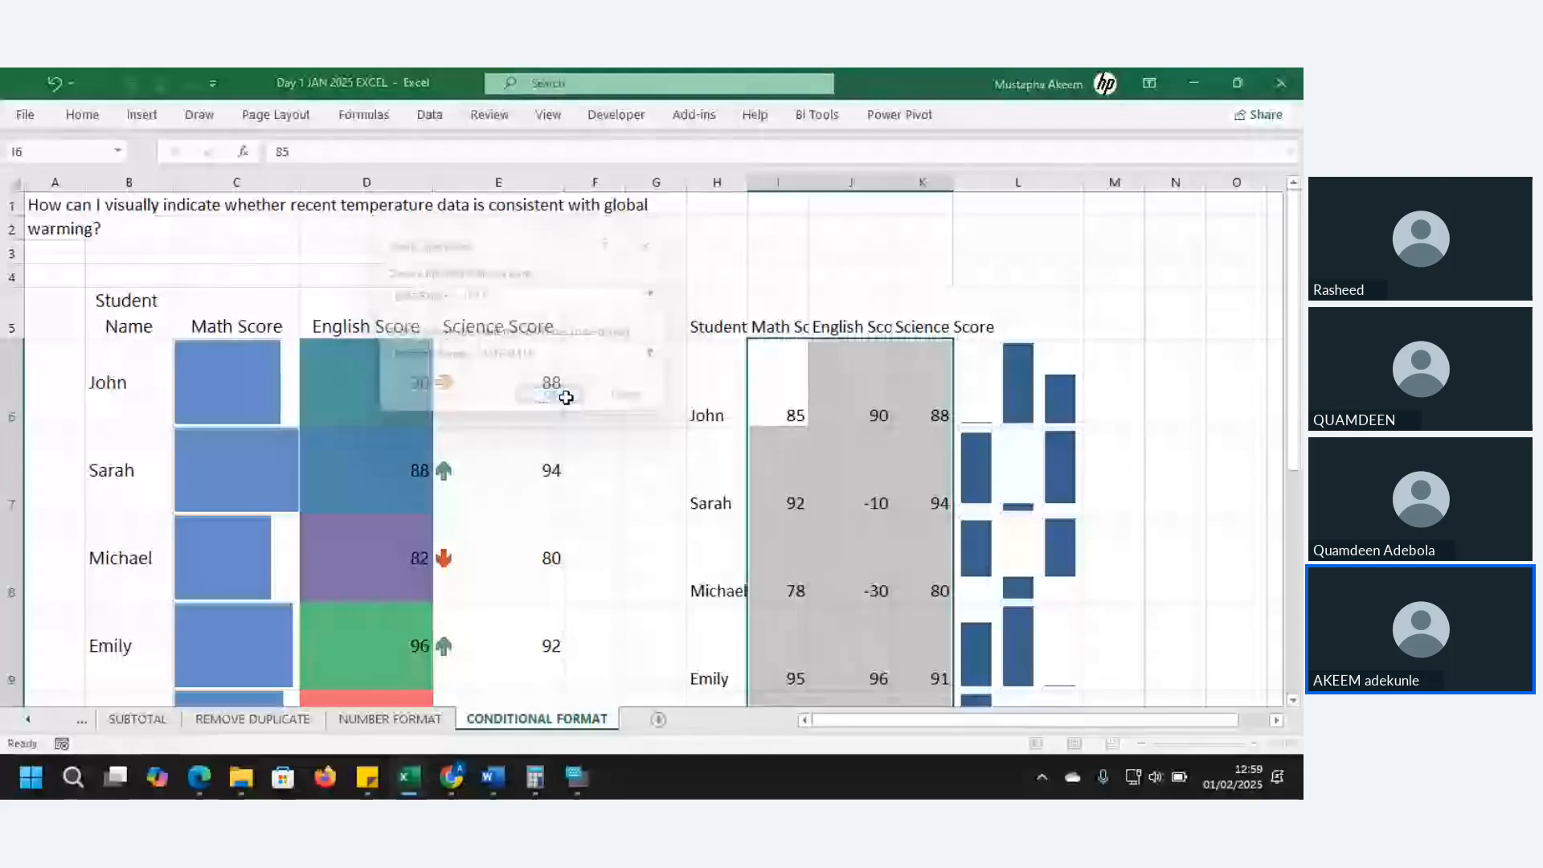
pyautogui.click(1109, 494)
pyautogui.click(1045, 490)
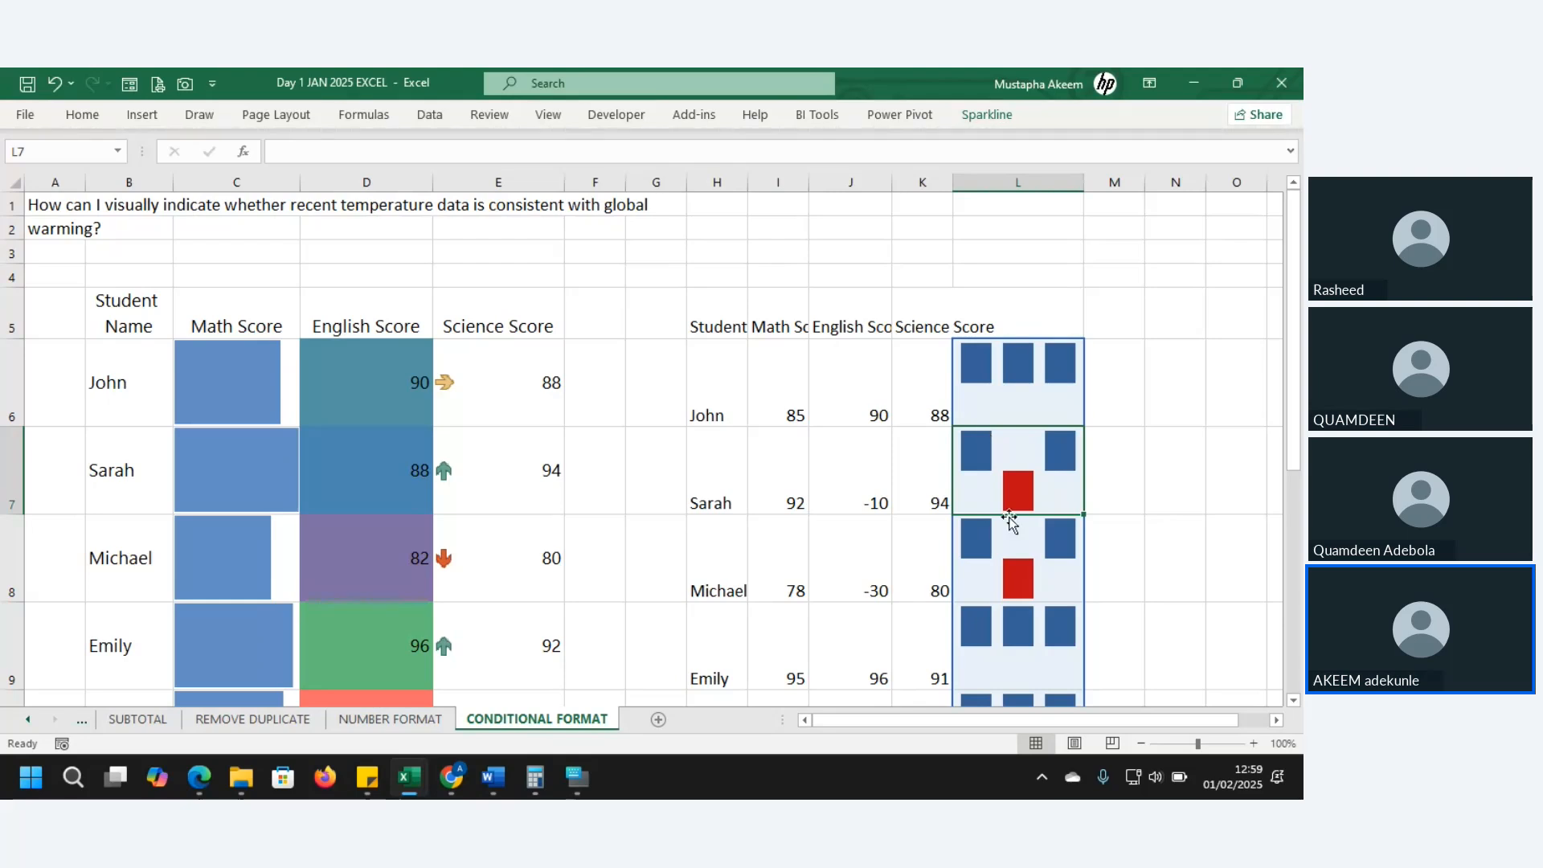
pyautogui.click(1029, 570)
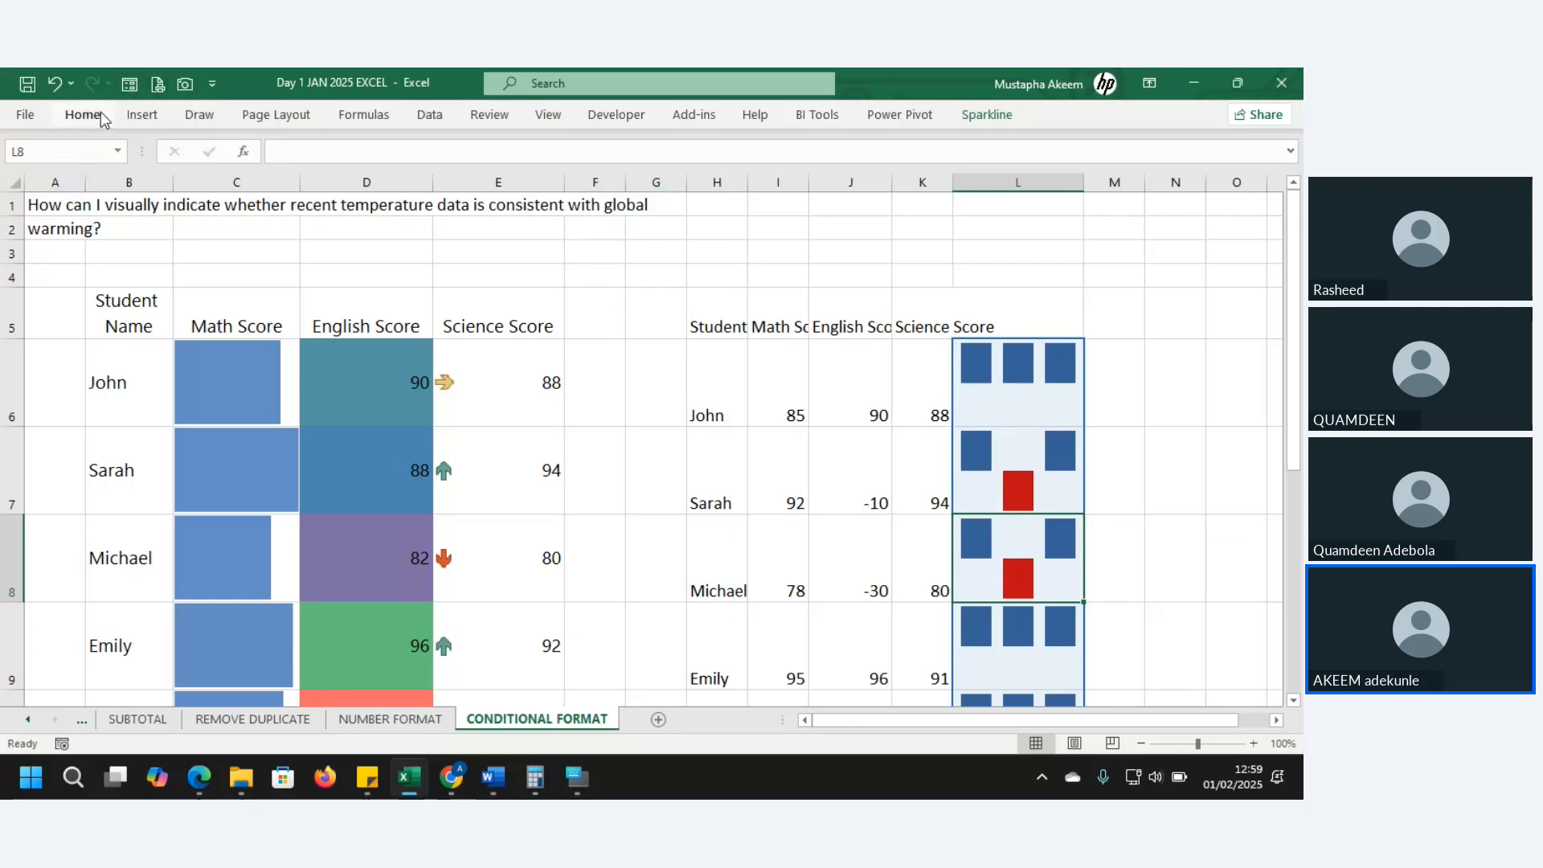
pyautogui.click(141, 115)
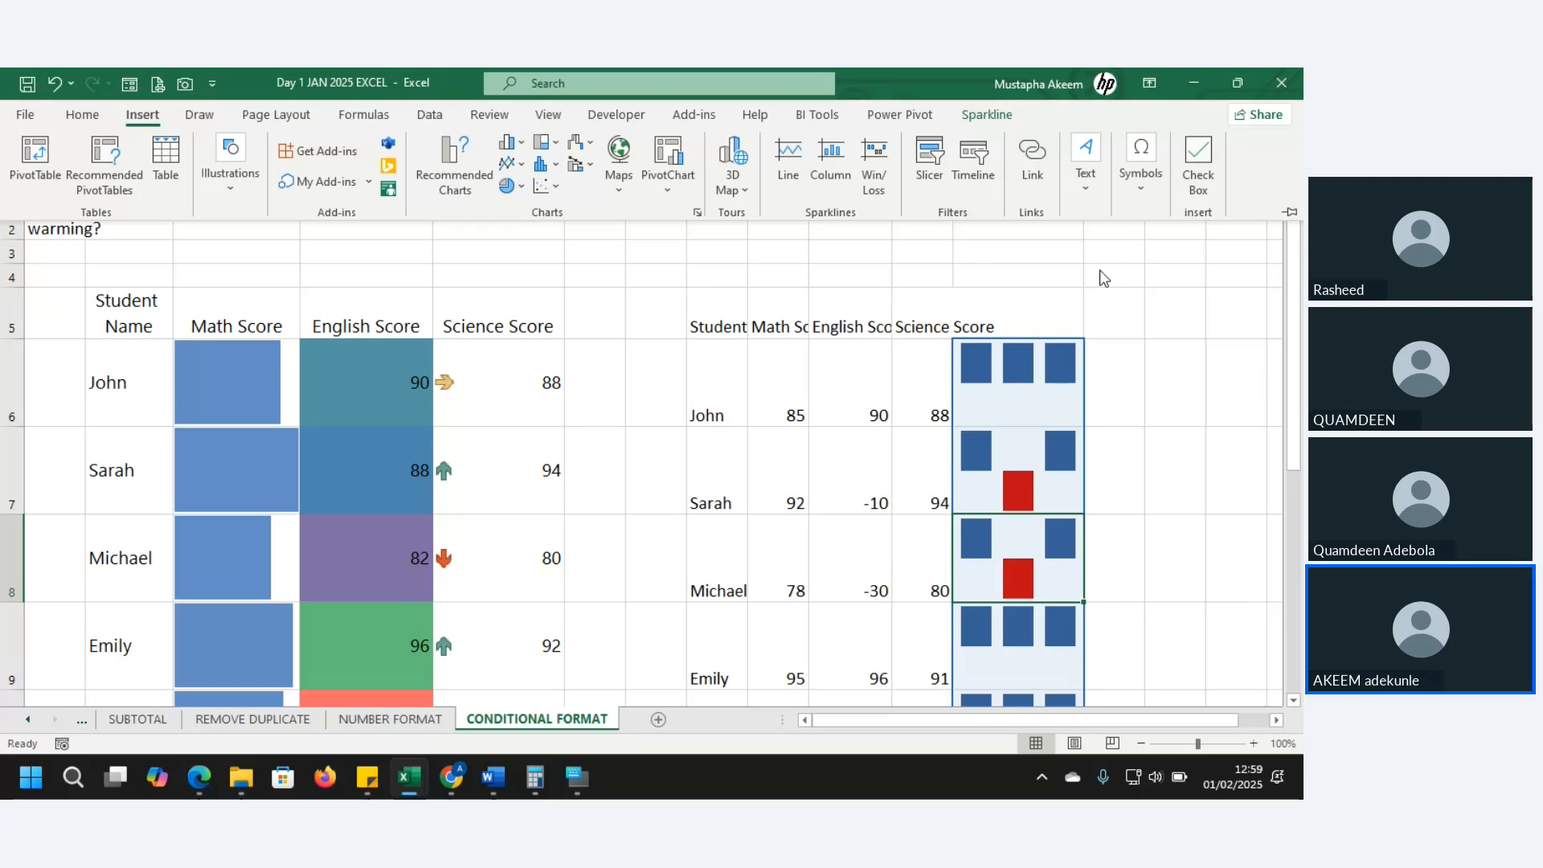
pyautogui.click(822, 598)
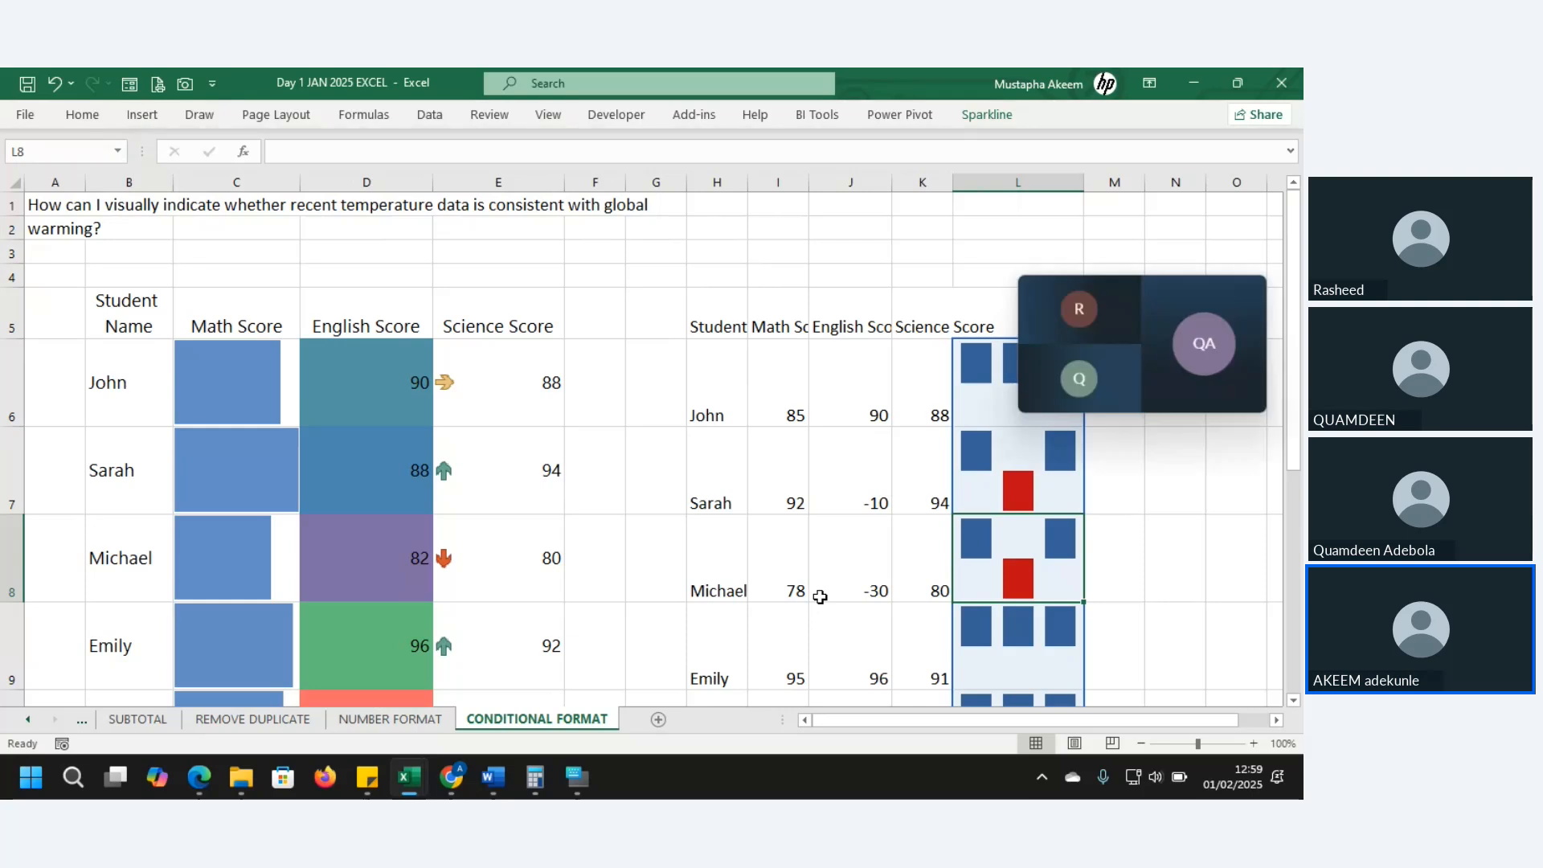
pyautogui.click(820, 597)
pyautogui.click(583, 474)
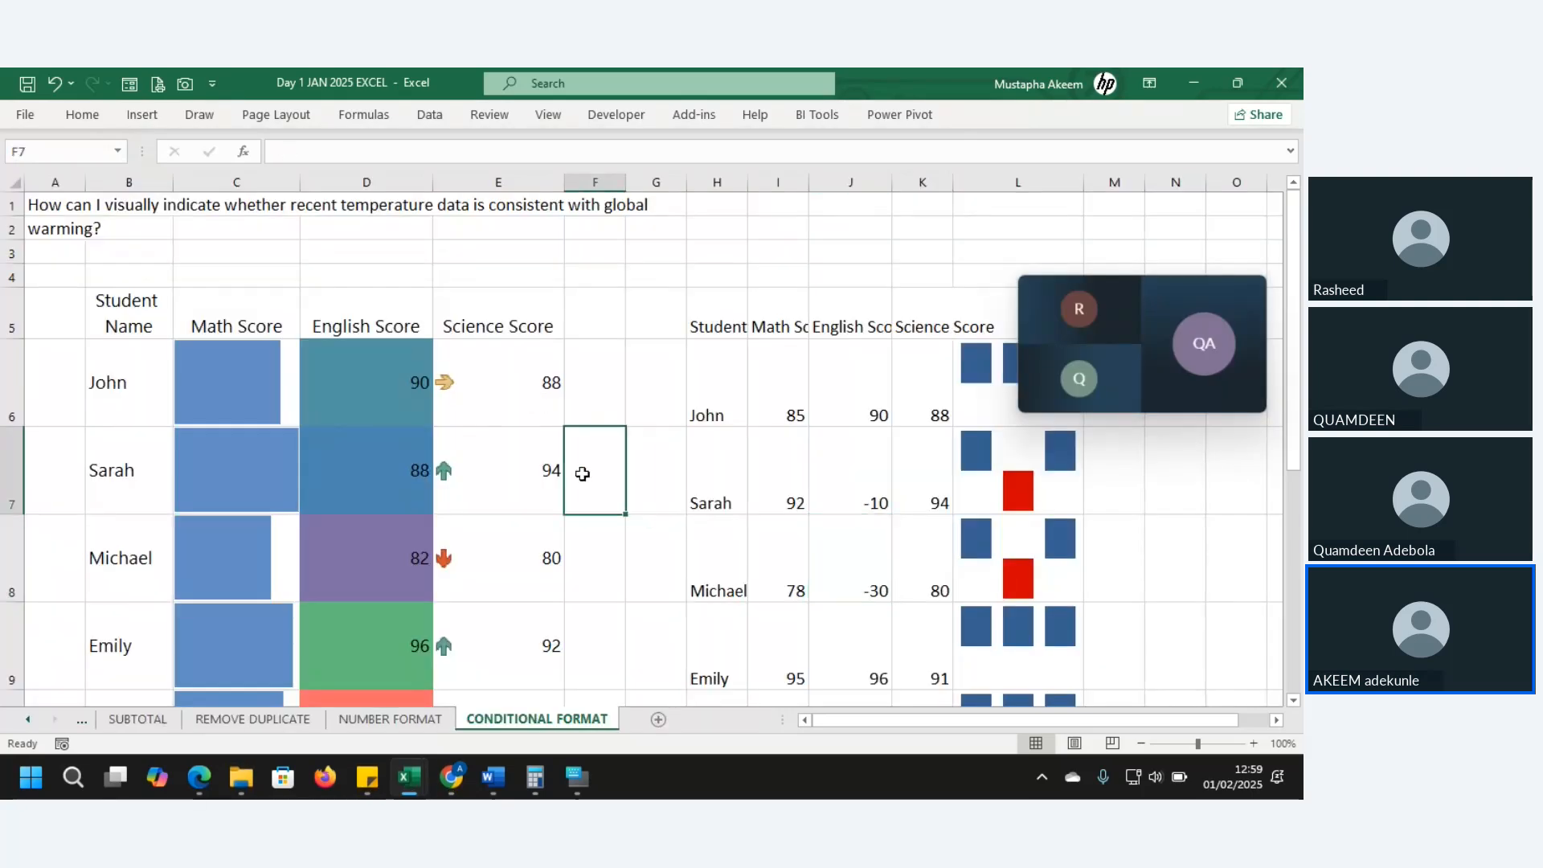
pyautogui.press('Left')
pyautogui.press('Left')
pyautogui.press('Left')
pyautogui.press('Left')
pyautogui.press('Left')
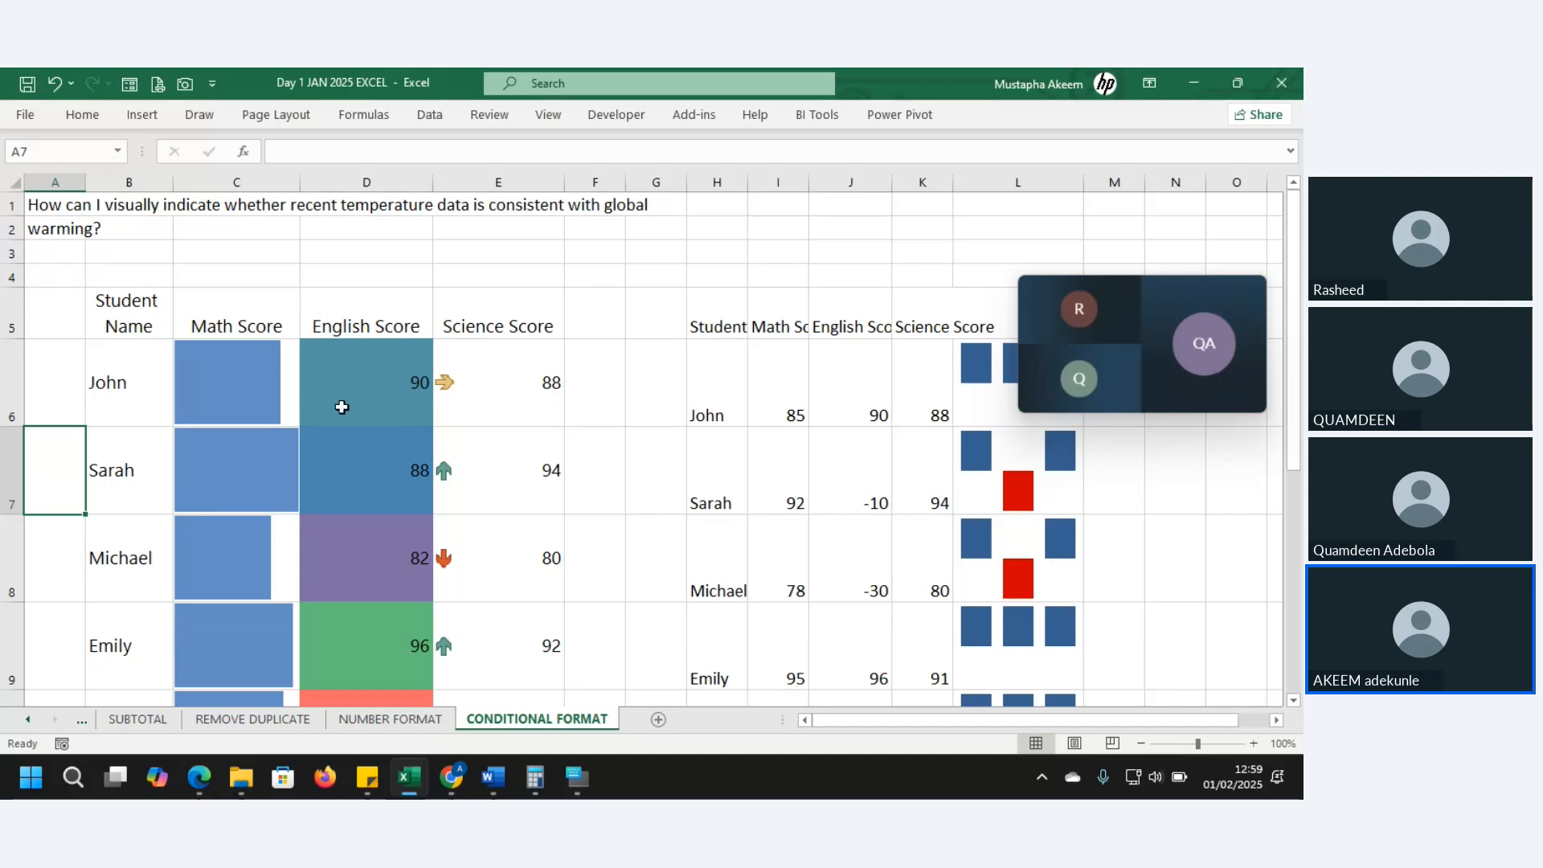
# - Move past REMOVE DUPLICATE and SUBTOTAL to the DATA STRUCTURING sheet and click cells around the table
pyautogui.click(228, 722)
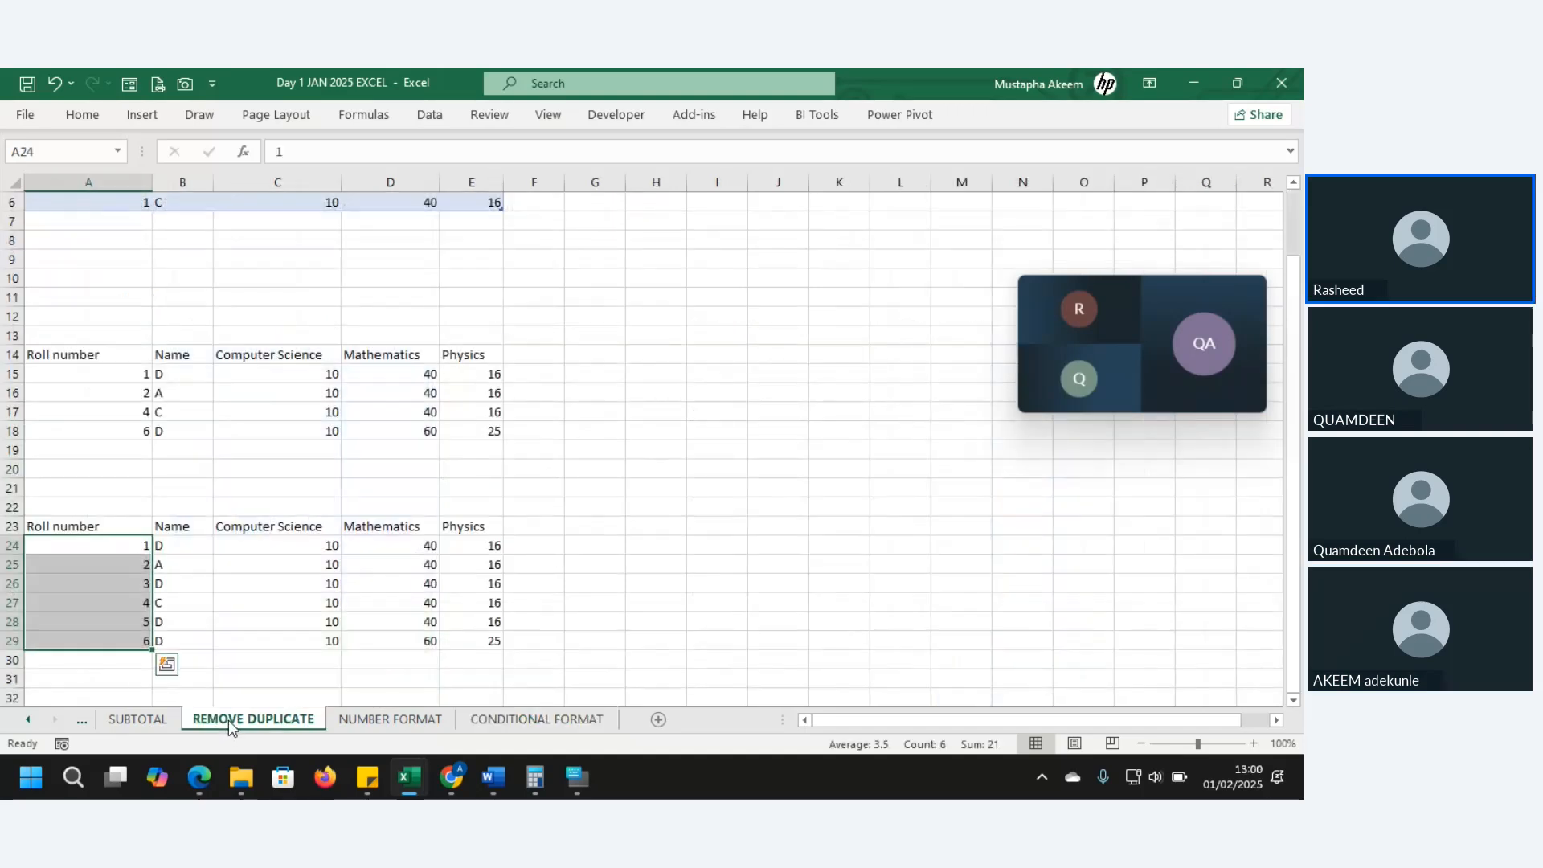
pyautogui.click(148, 718)
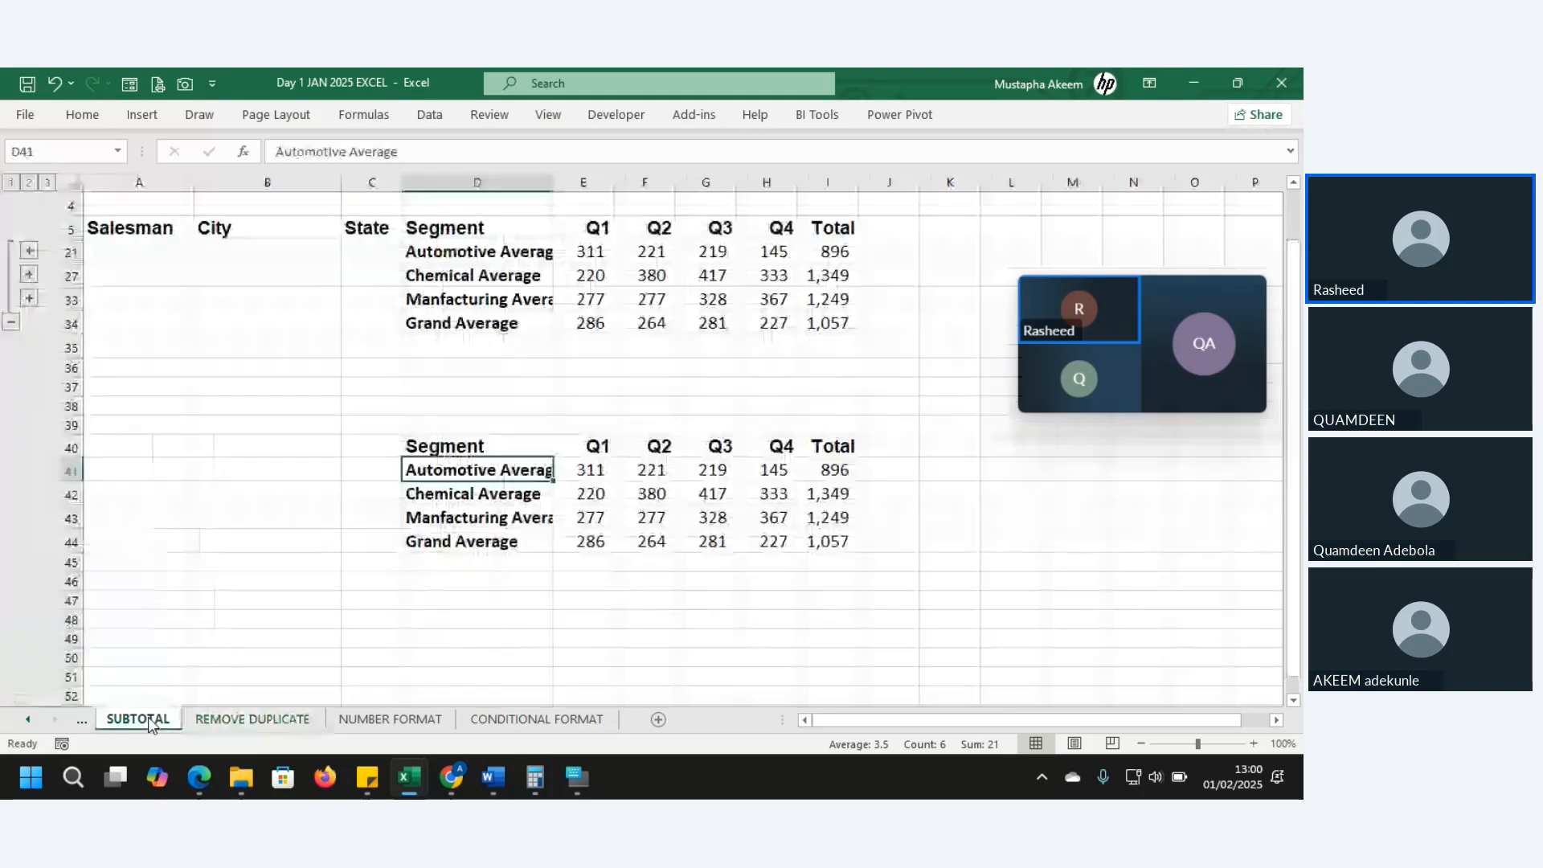
pyautogui.click(80, 725)
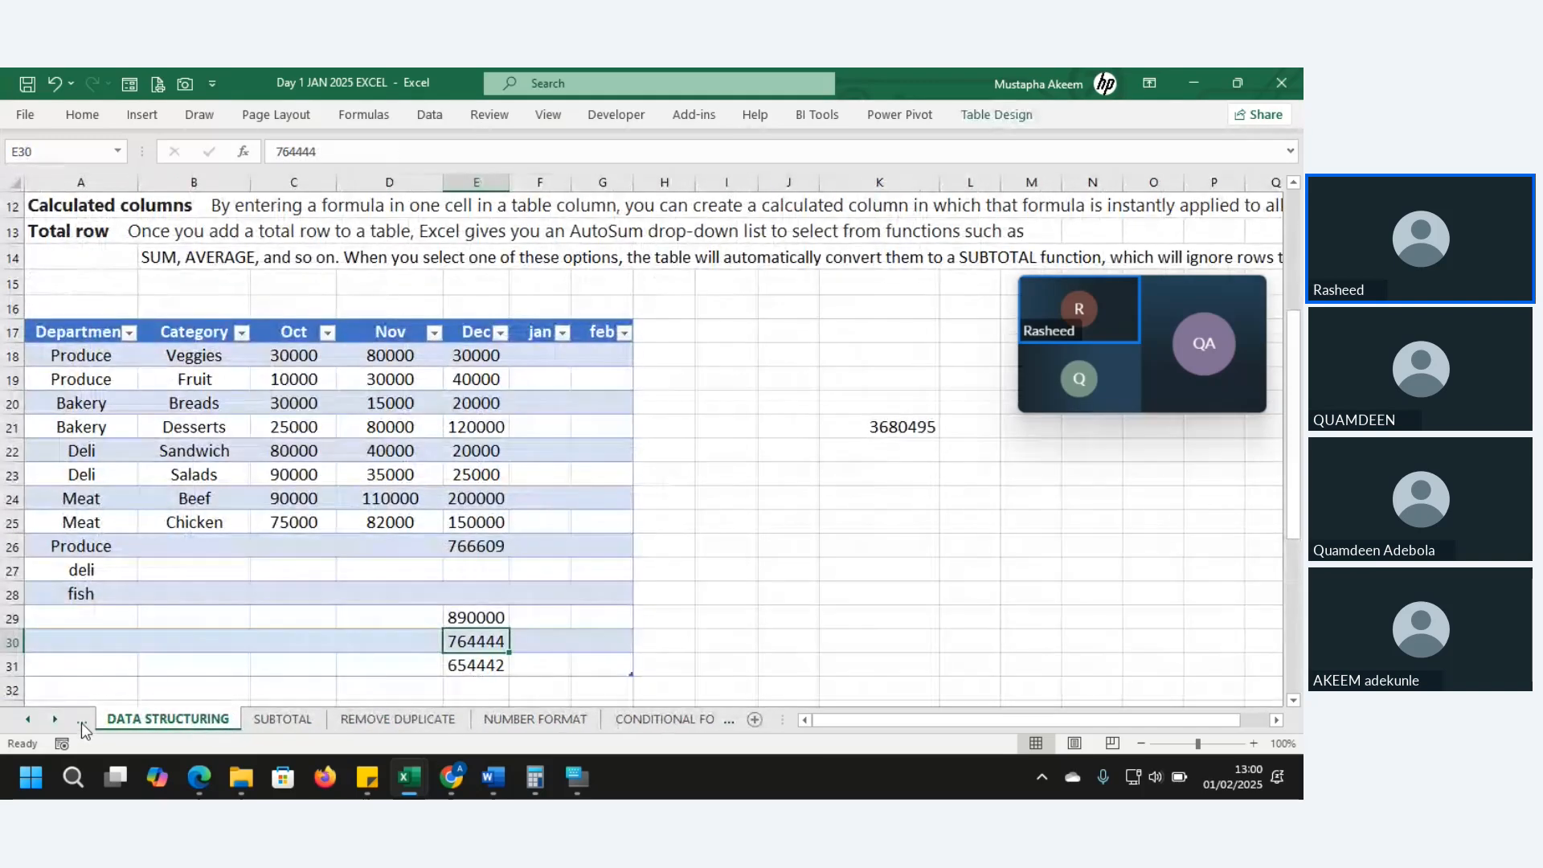
pyautogui.click(766, 615)
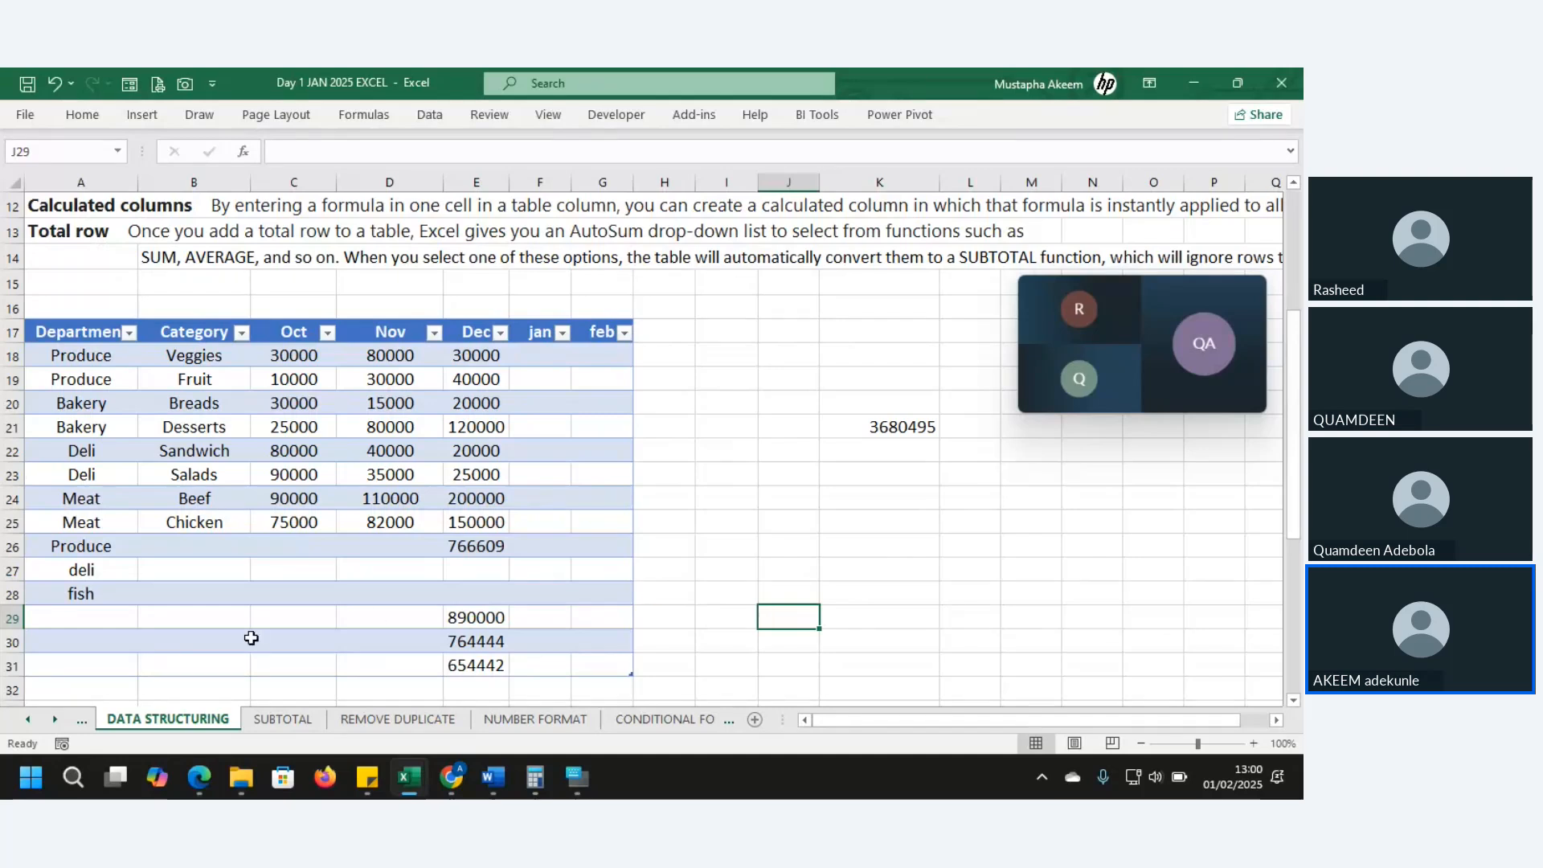
pyautogui.click(775, 643)
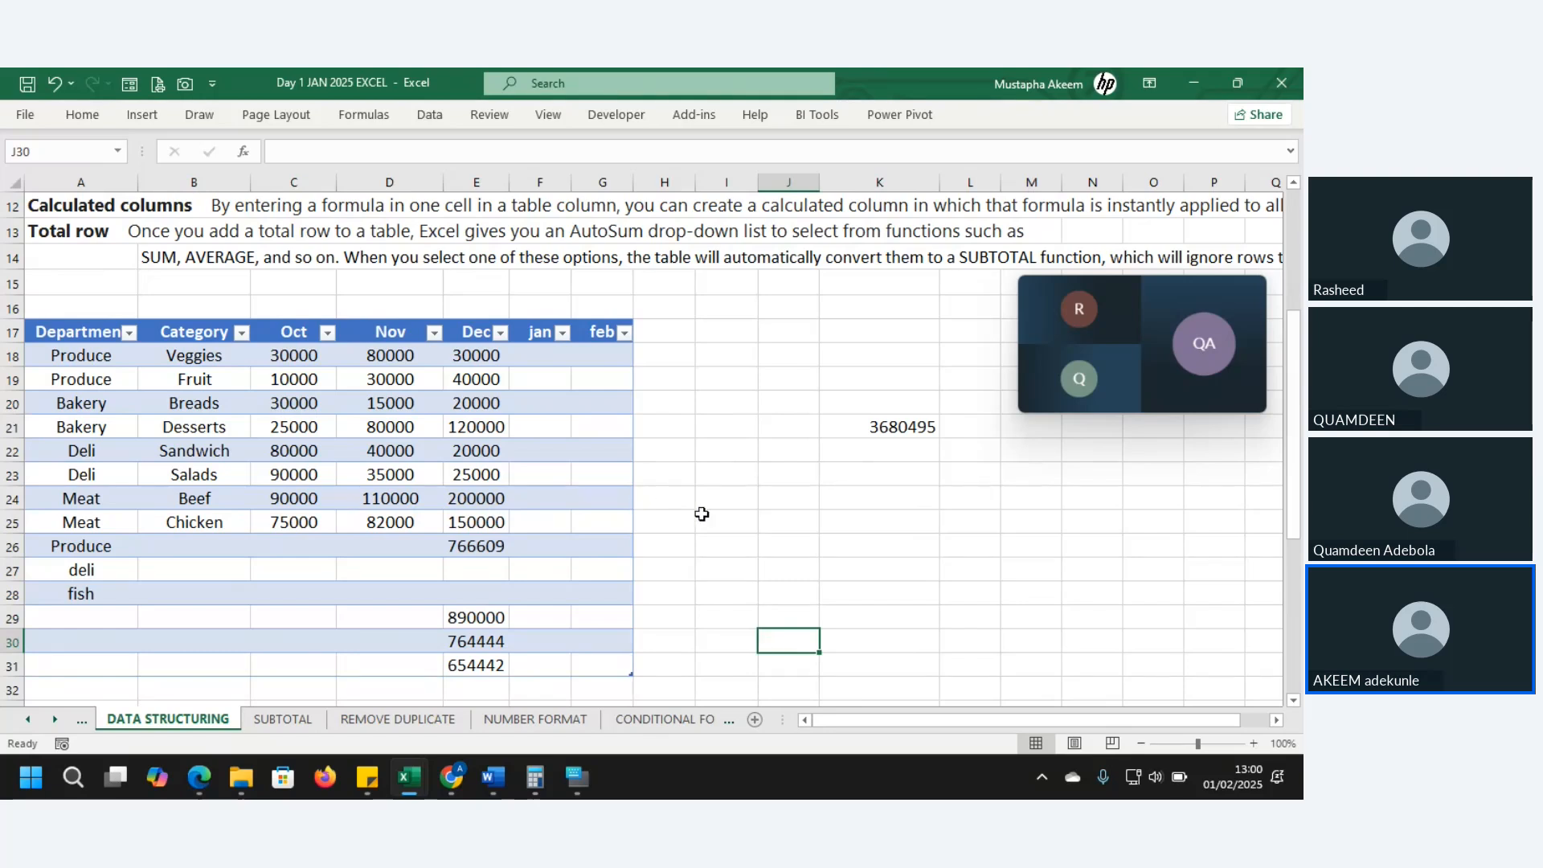
pyautogui.click(673, 486)
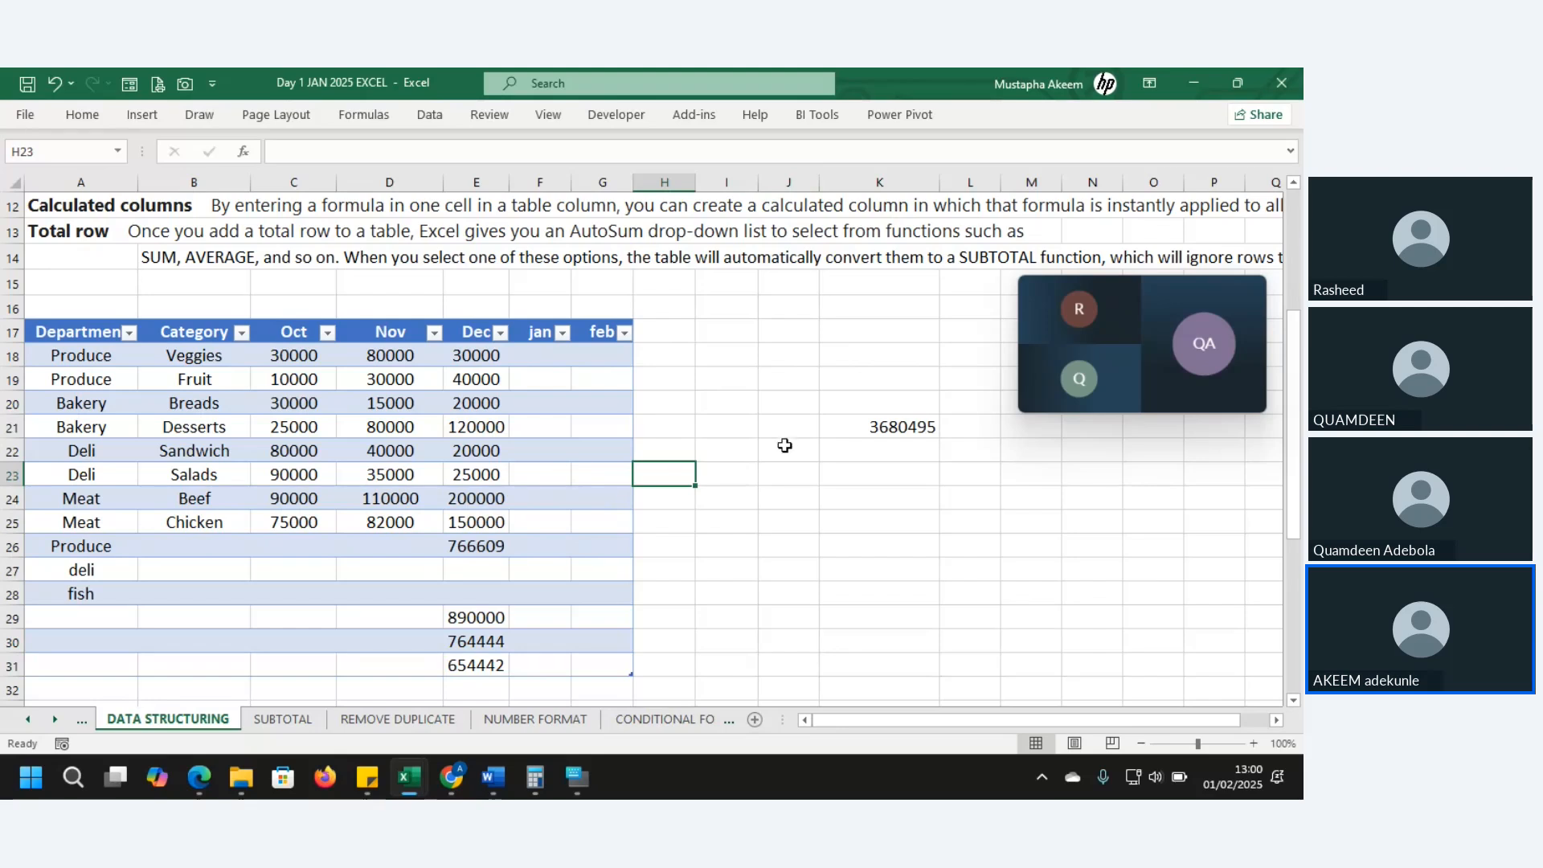
pyautogui.click(790, 395)
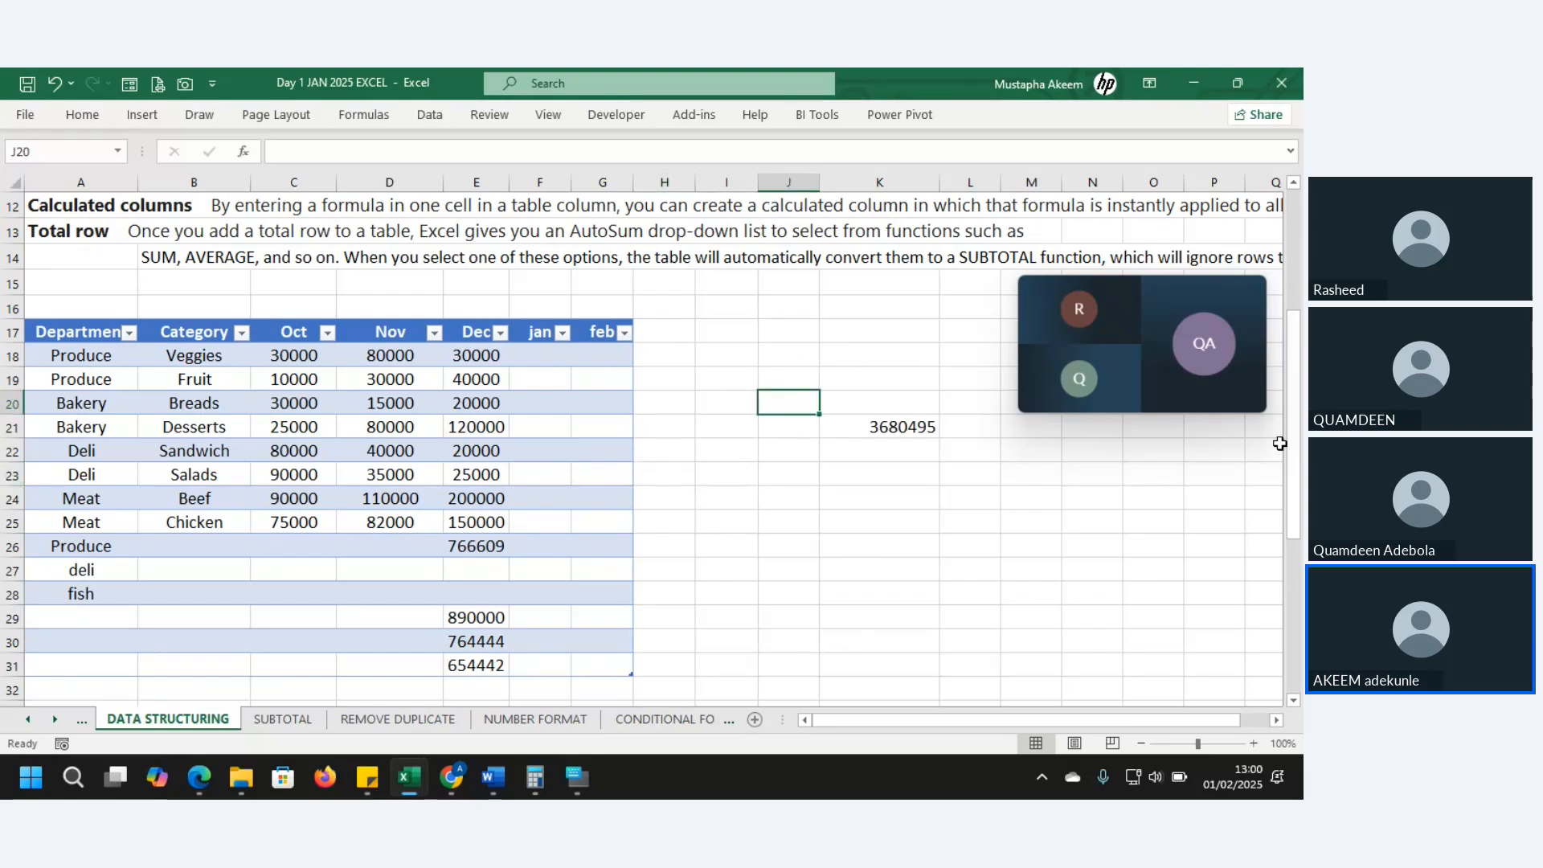
pyautogui.moveTo(1294, 442); pyautogui.dragTo(1303, 344)
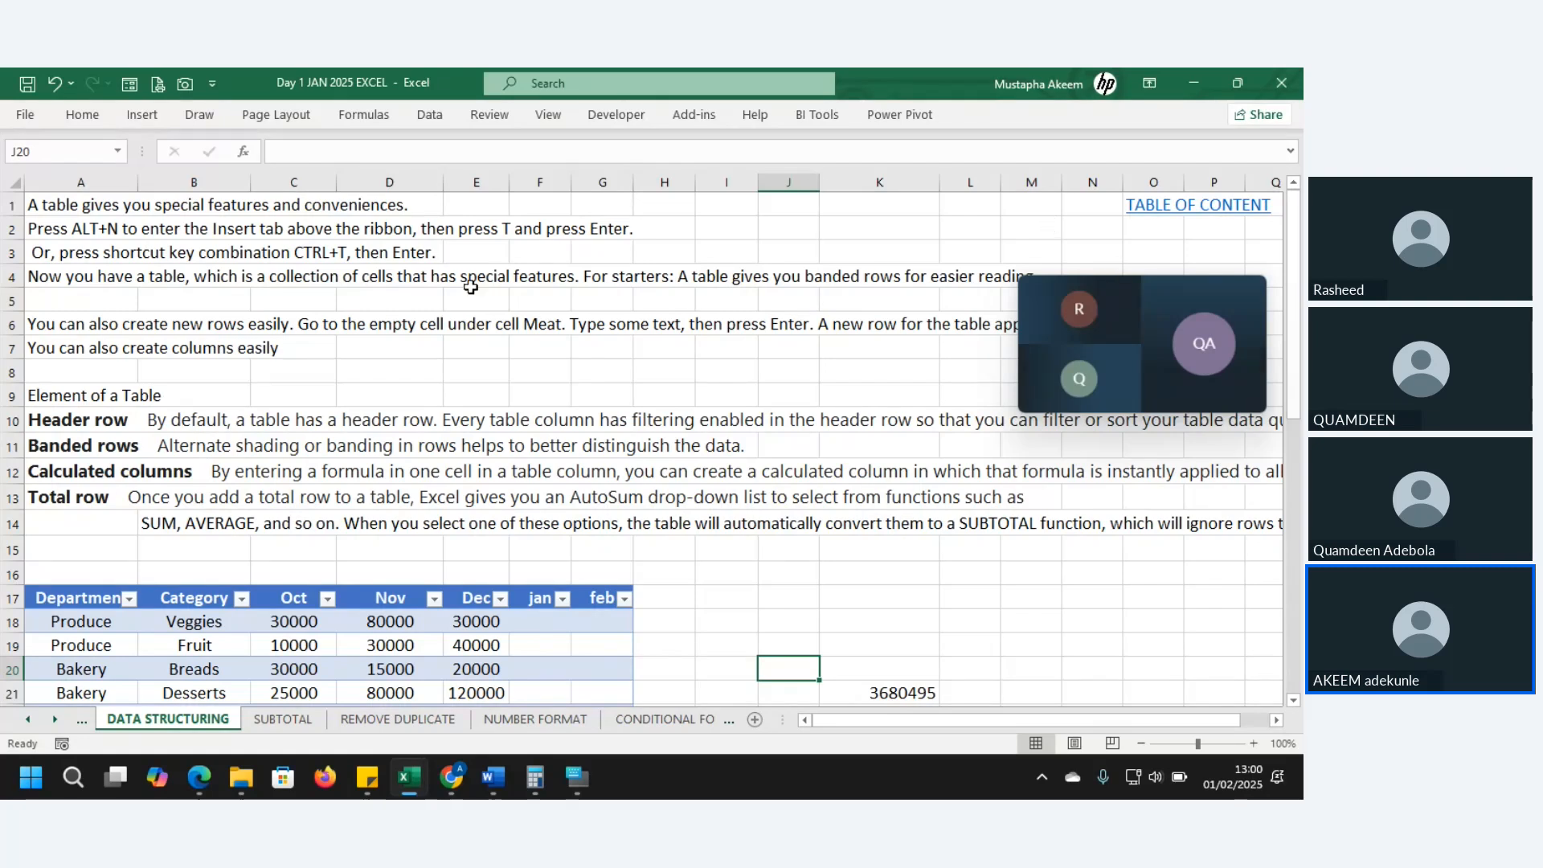
pyautogui.click(245, 262)
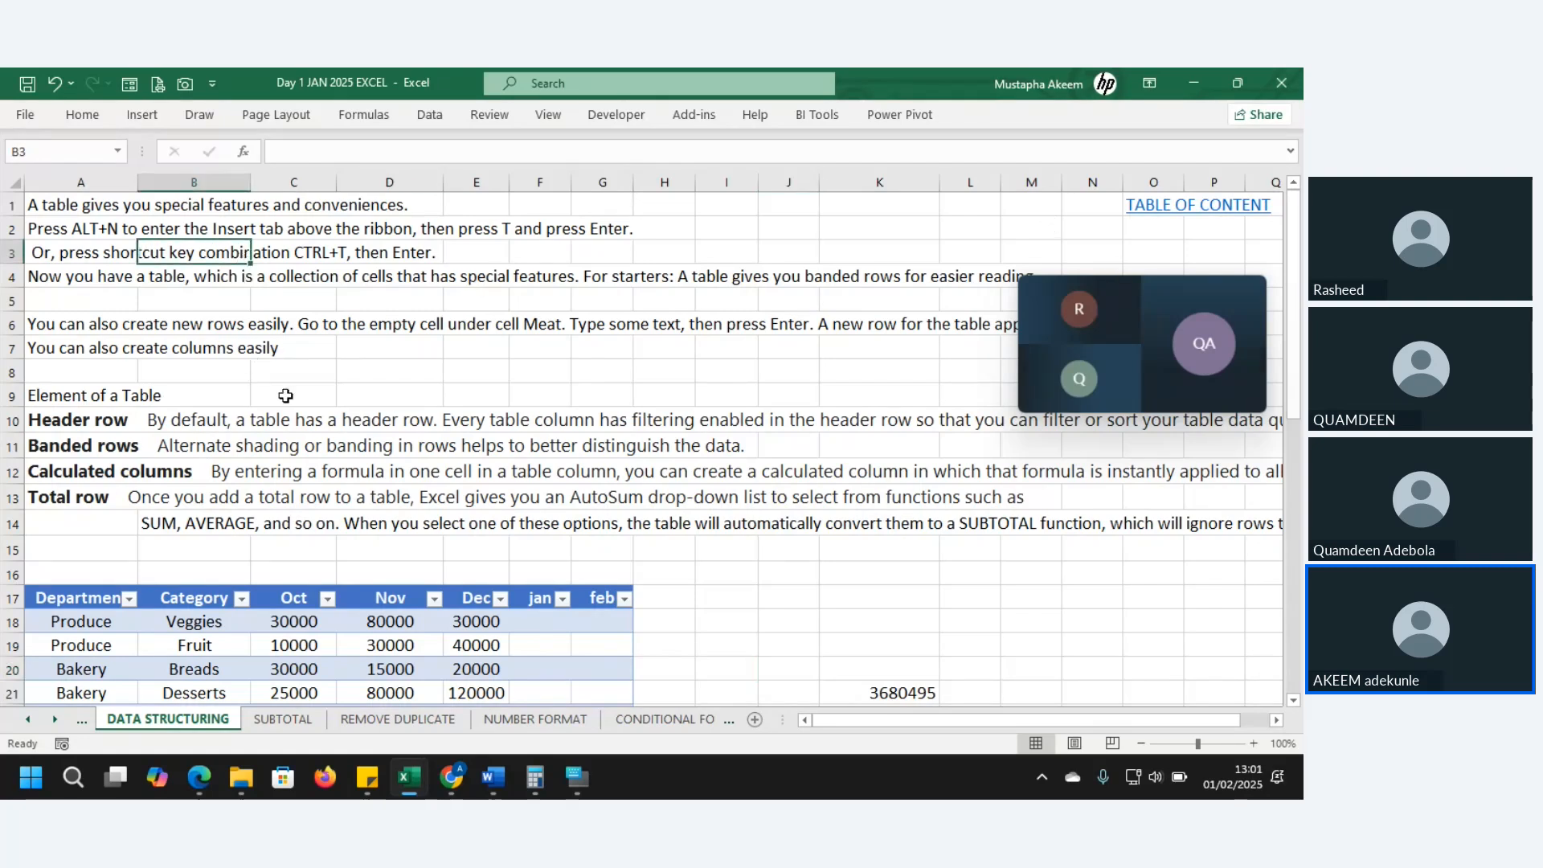
pyautogui.click(579, 685)
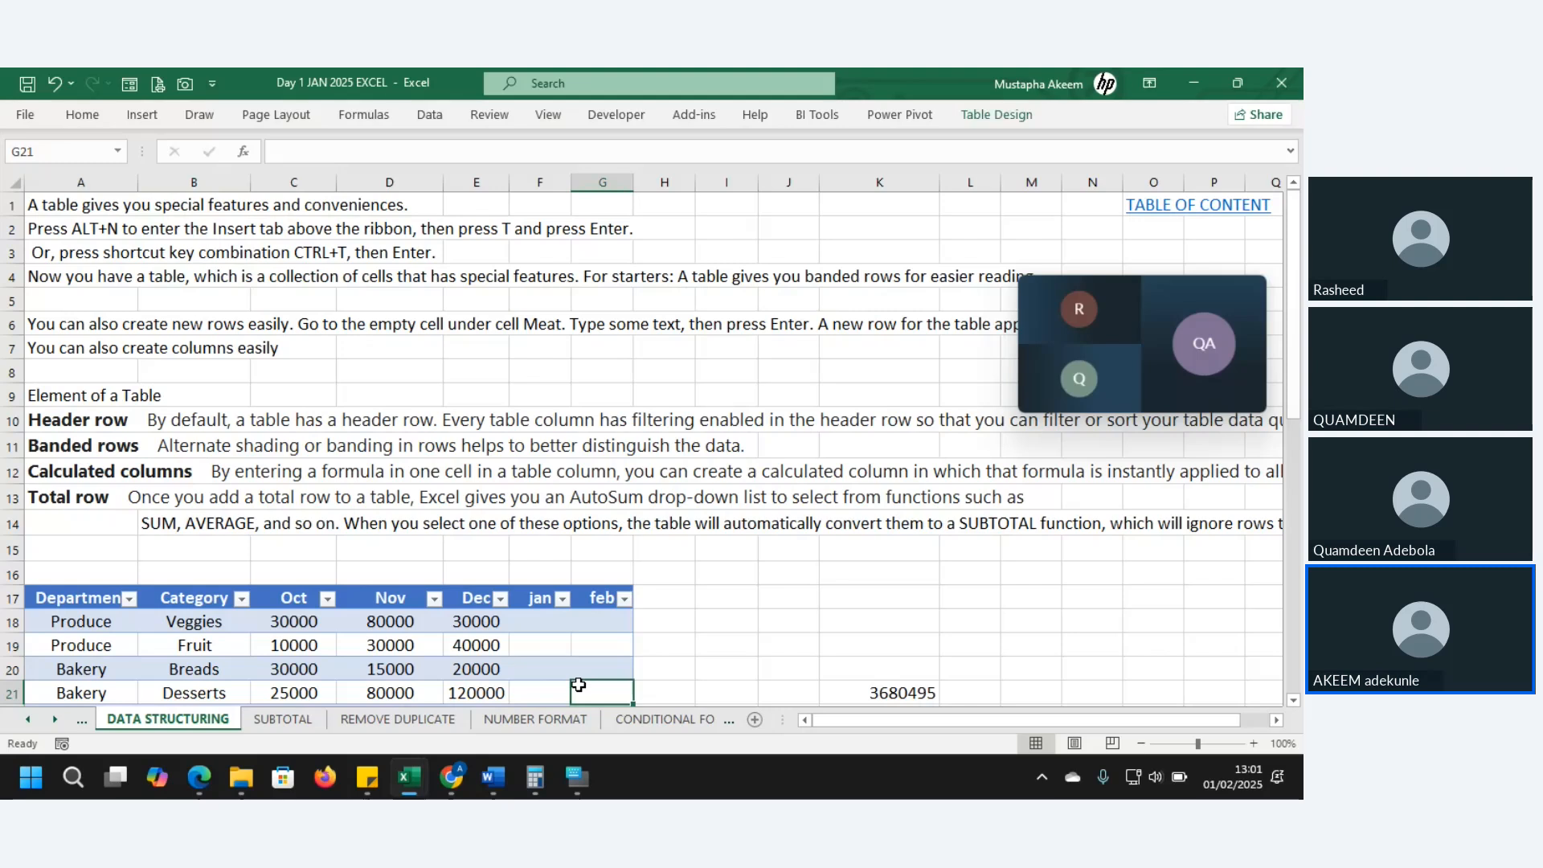
# - Convert the department sales table to a normal range from Table Design, confirming Yes
pyautogui.click(448, 649)
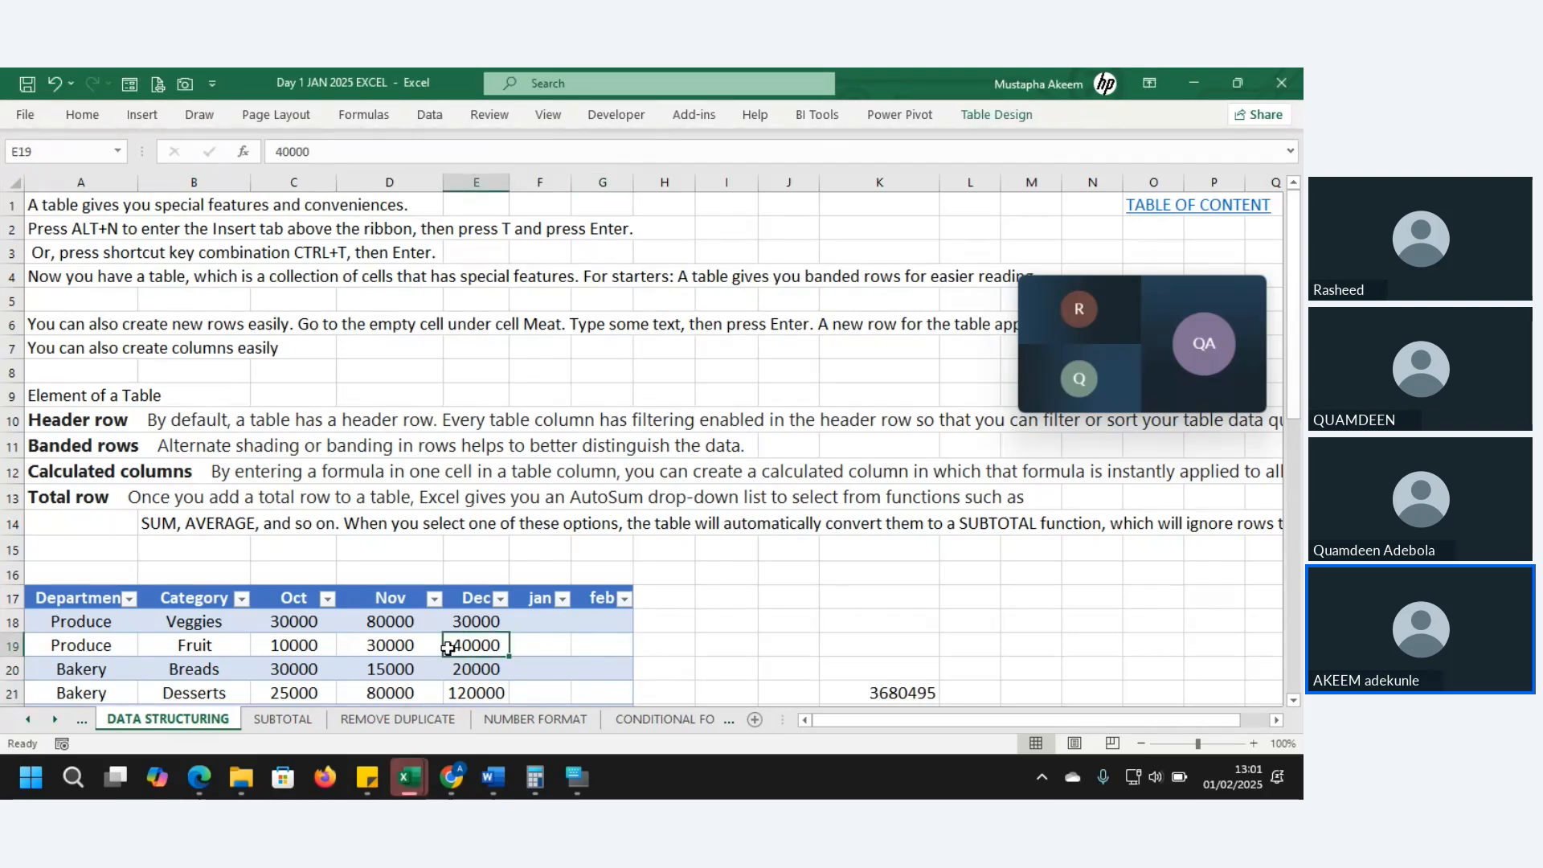
pyautogui.click(1014, 118)
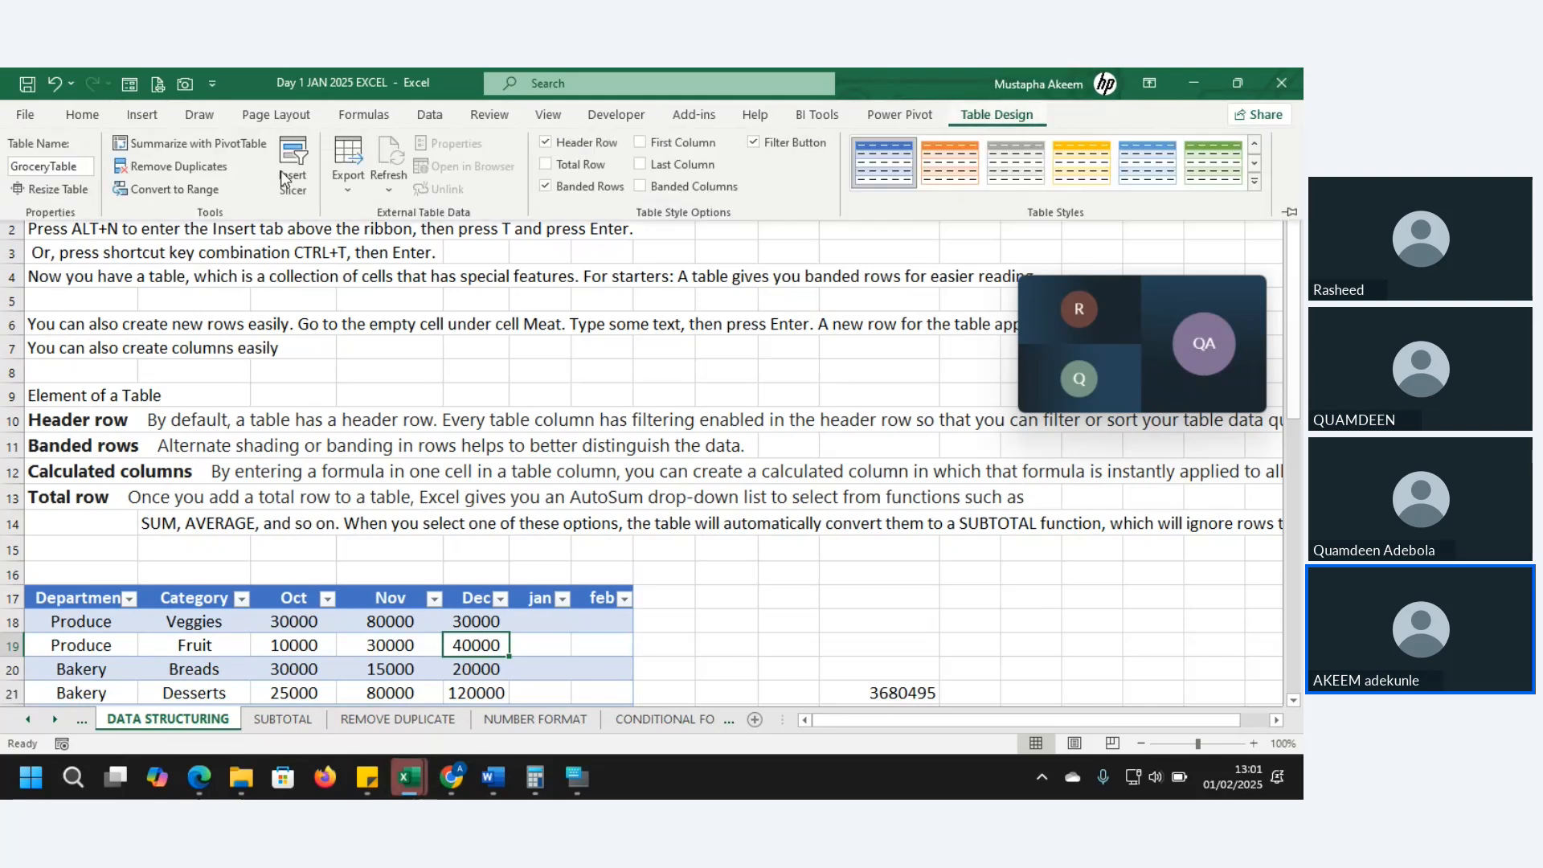
pyautogui.click(132, 194)
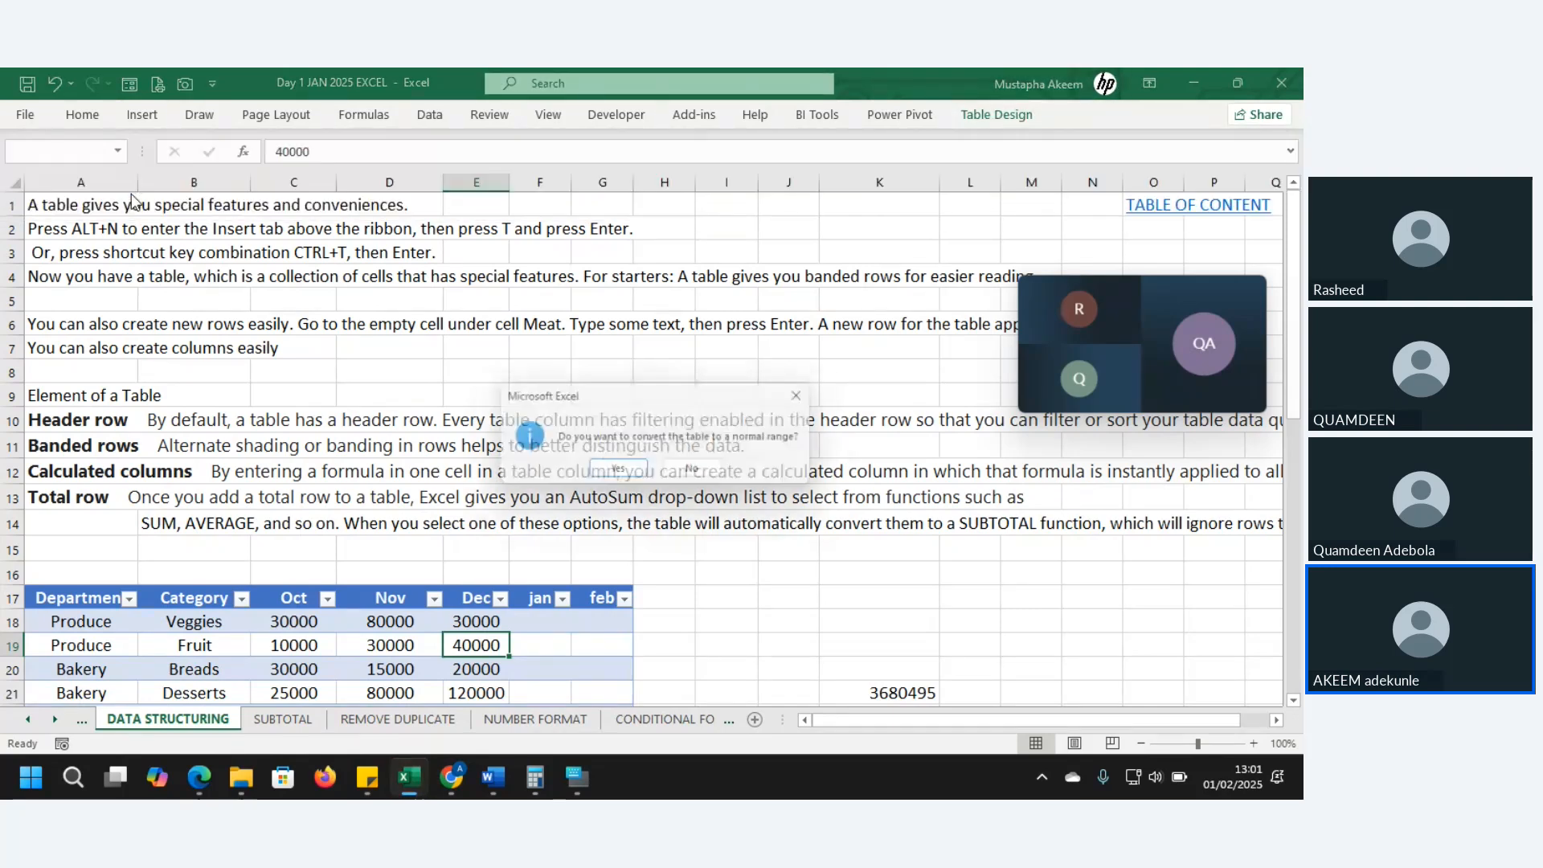
pyautogui.press('Return')
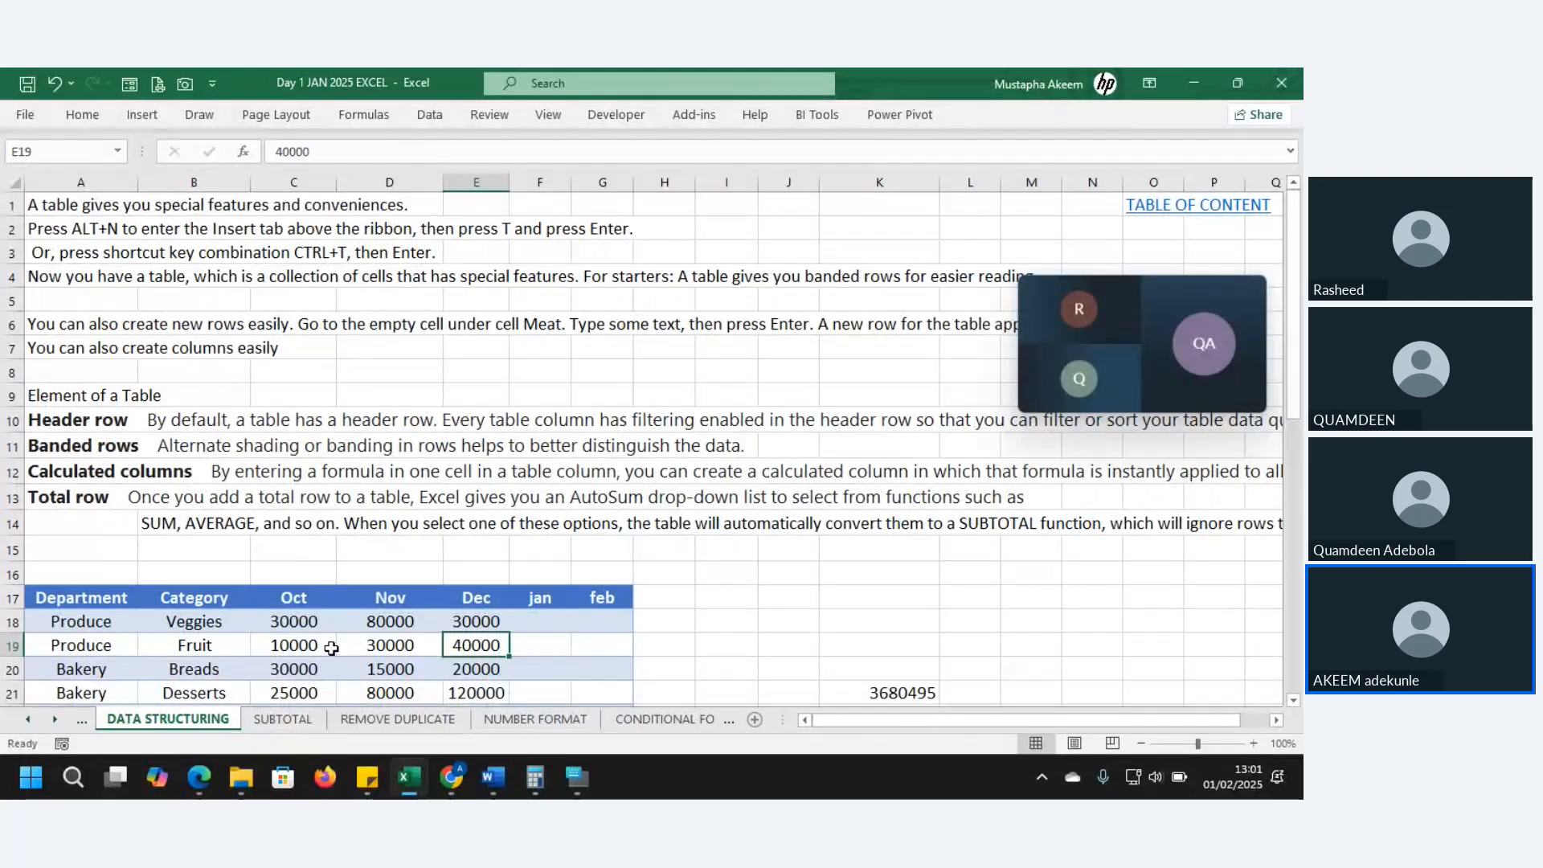
# - Turn the departments data A17:G31 into a formatted table with Ctrl+T
pyautogui.click(310, 658)
pyautogui.hotkey('ctrl', 't')
pyautogui.scroll(-3, 342, 644)
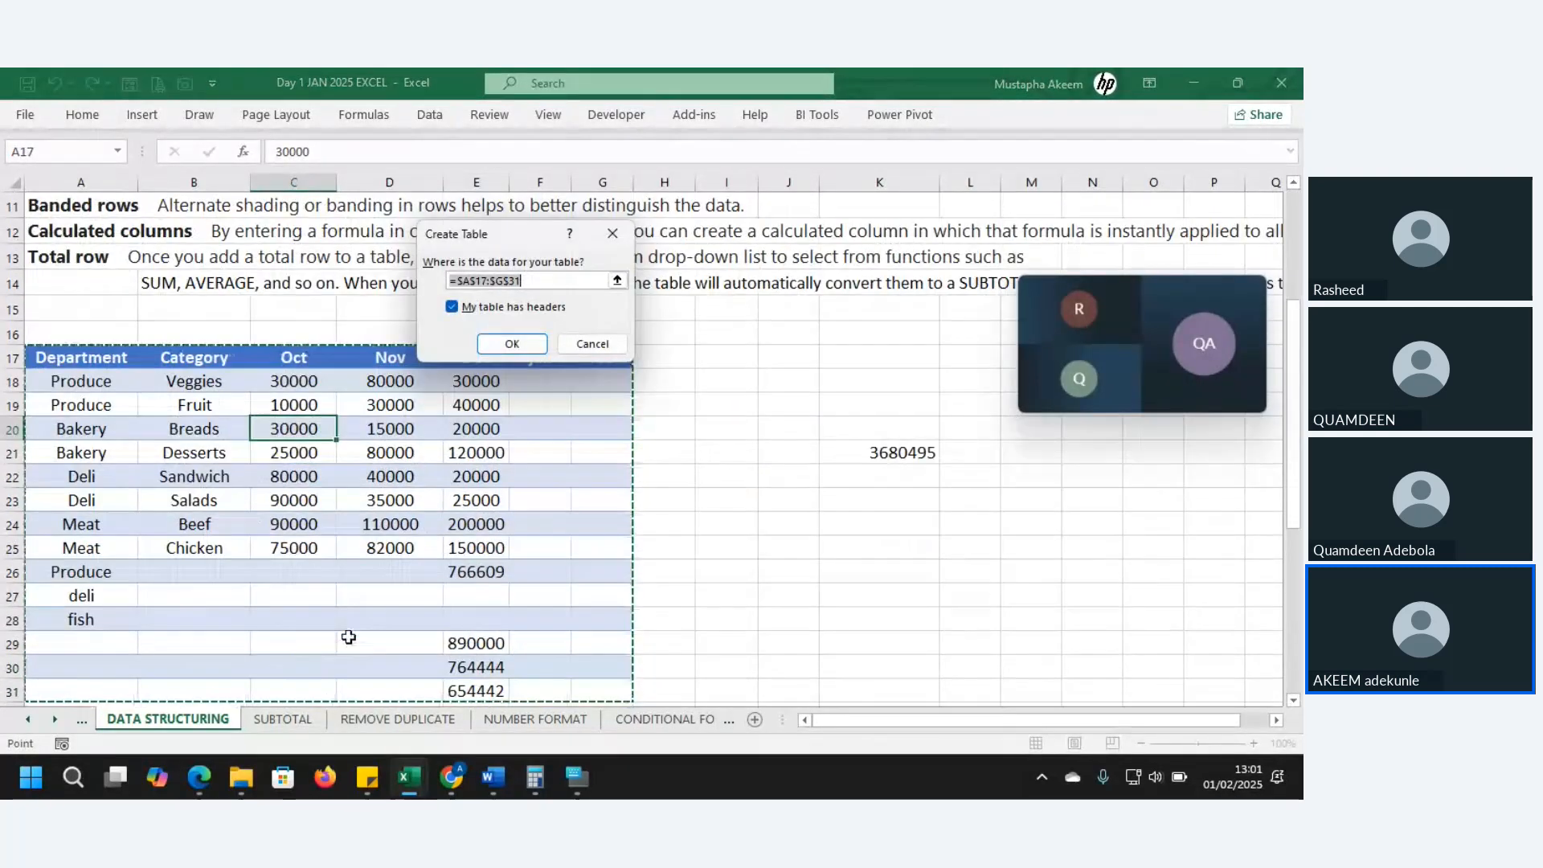
pyautogui.click(514, 344)
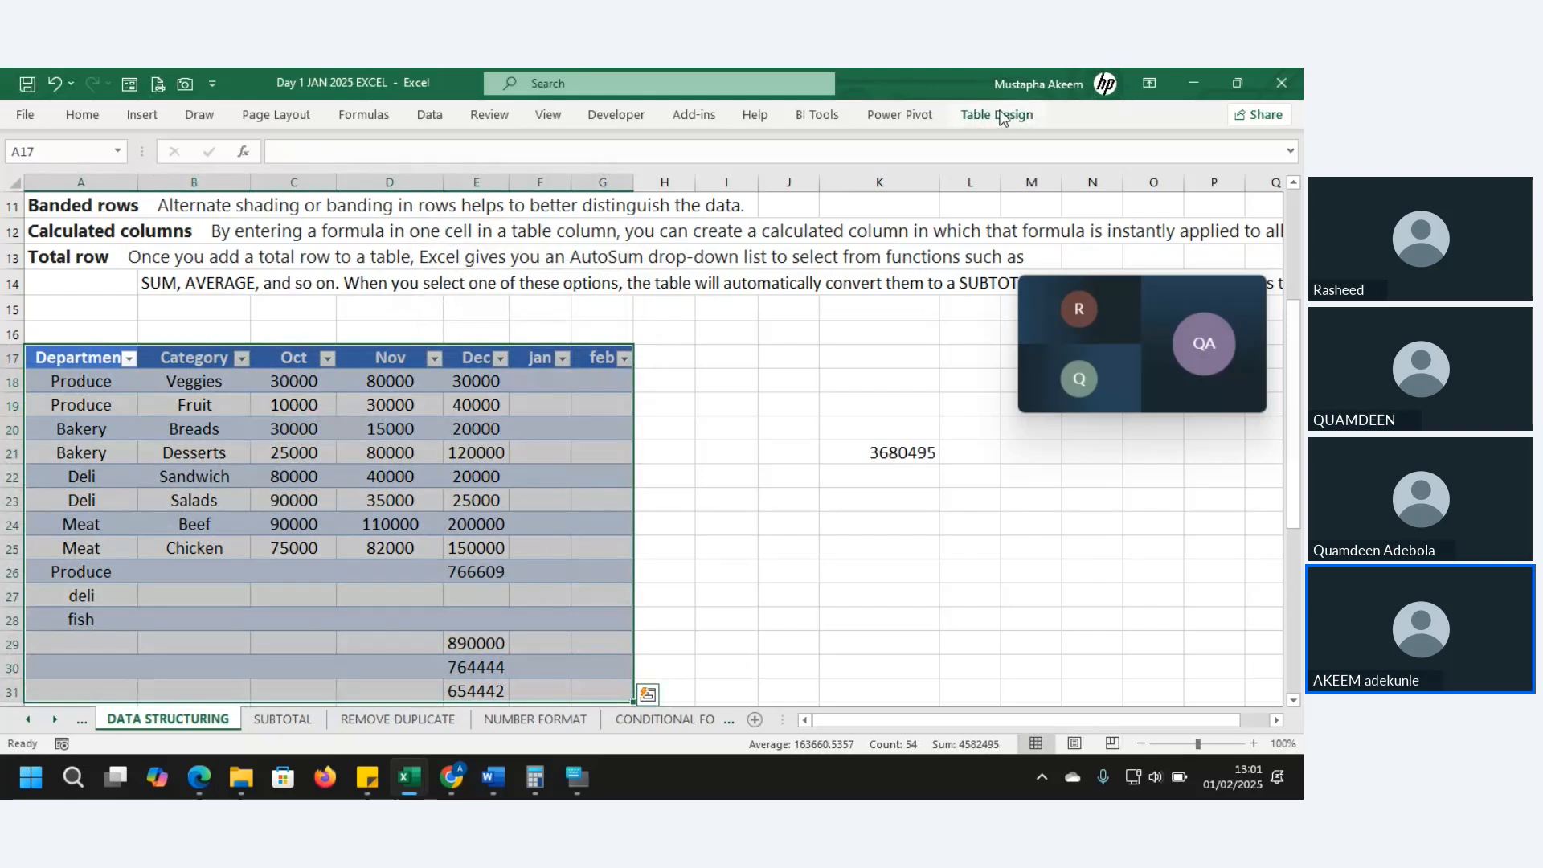
# - Rename the new table from Table3 to sales_table
pyautogui.click(997, 114)
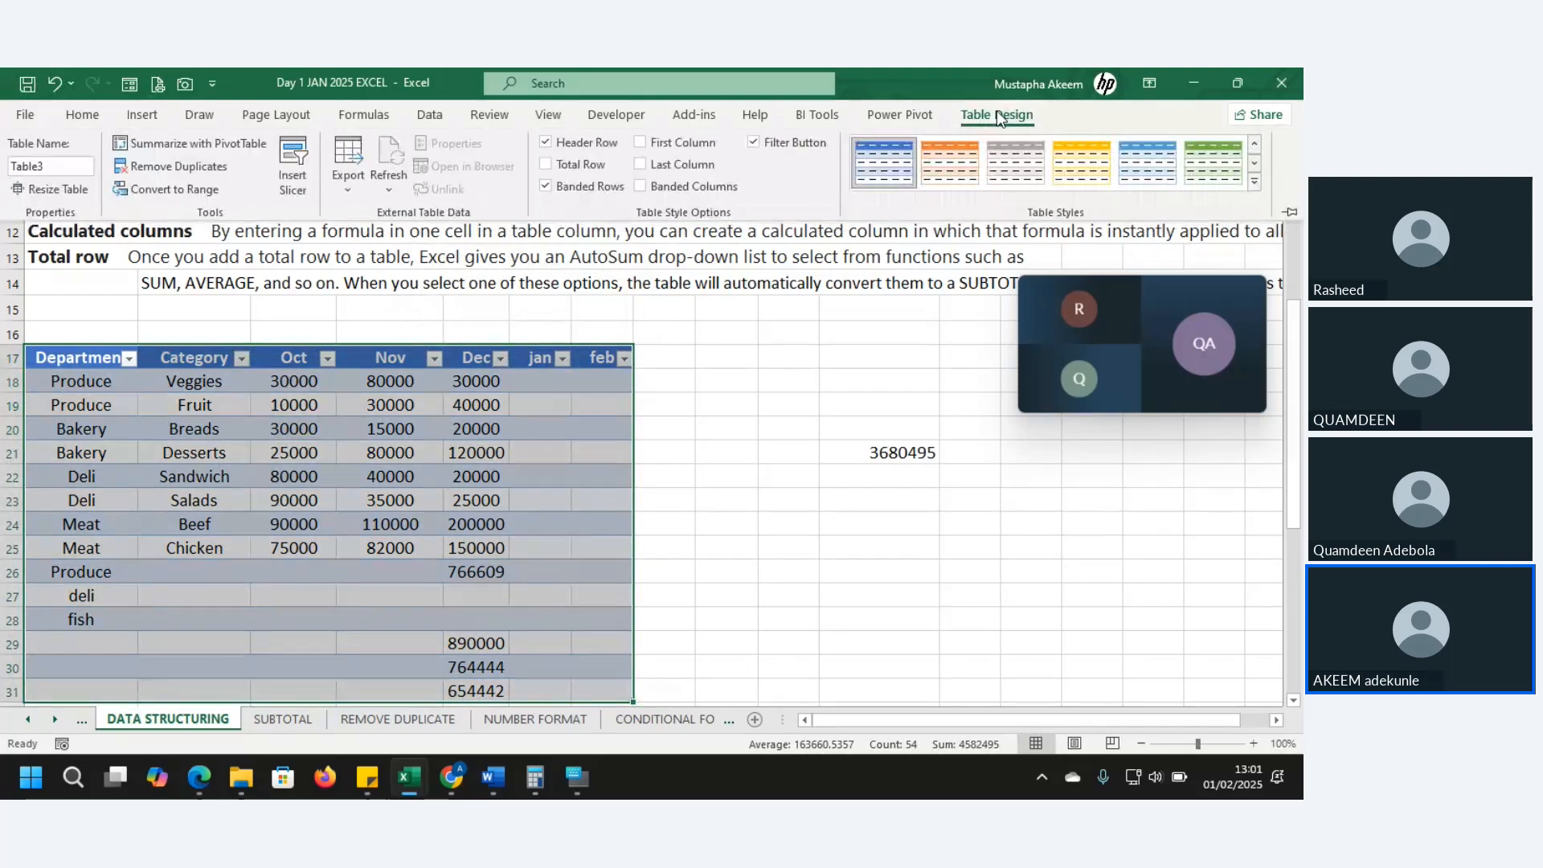
pyautogui.click(66, 166)
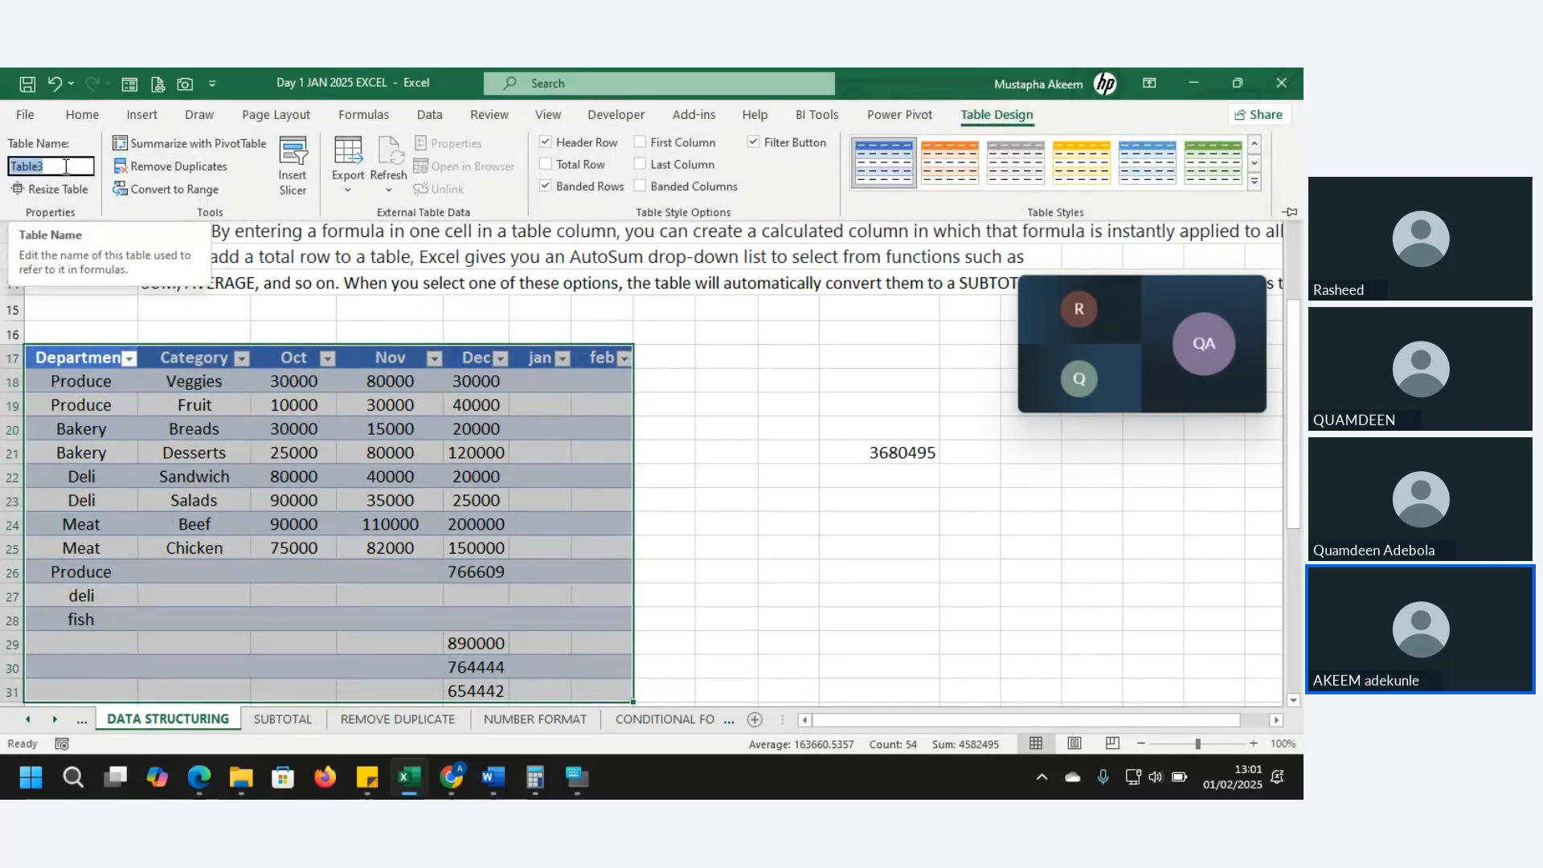
pyautogui.write('sa')
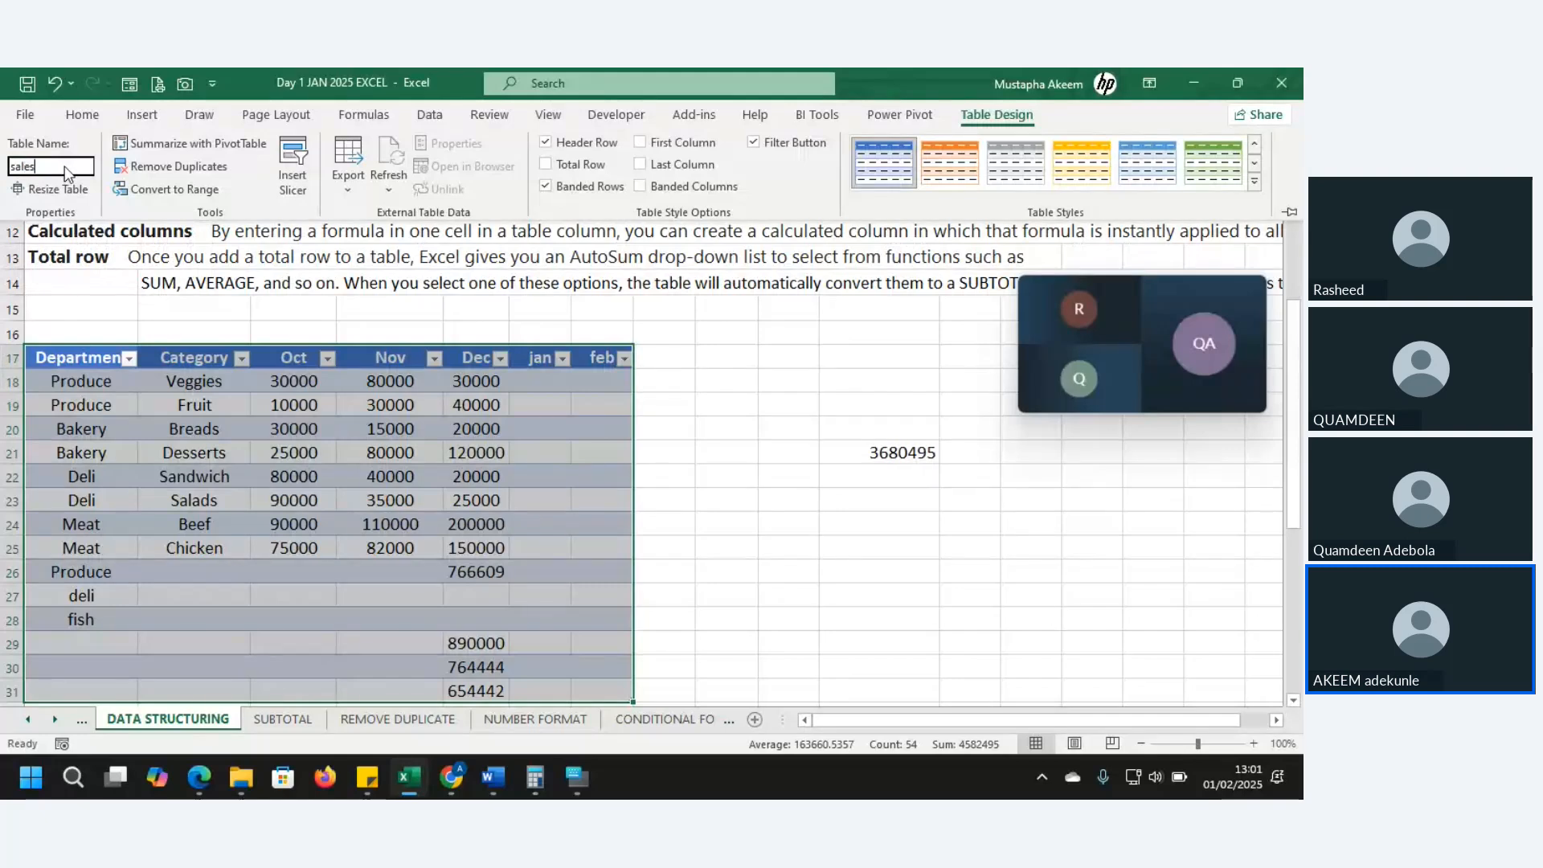
pyautogui.write('les_tab')
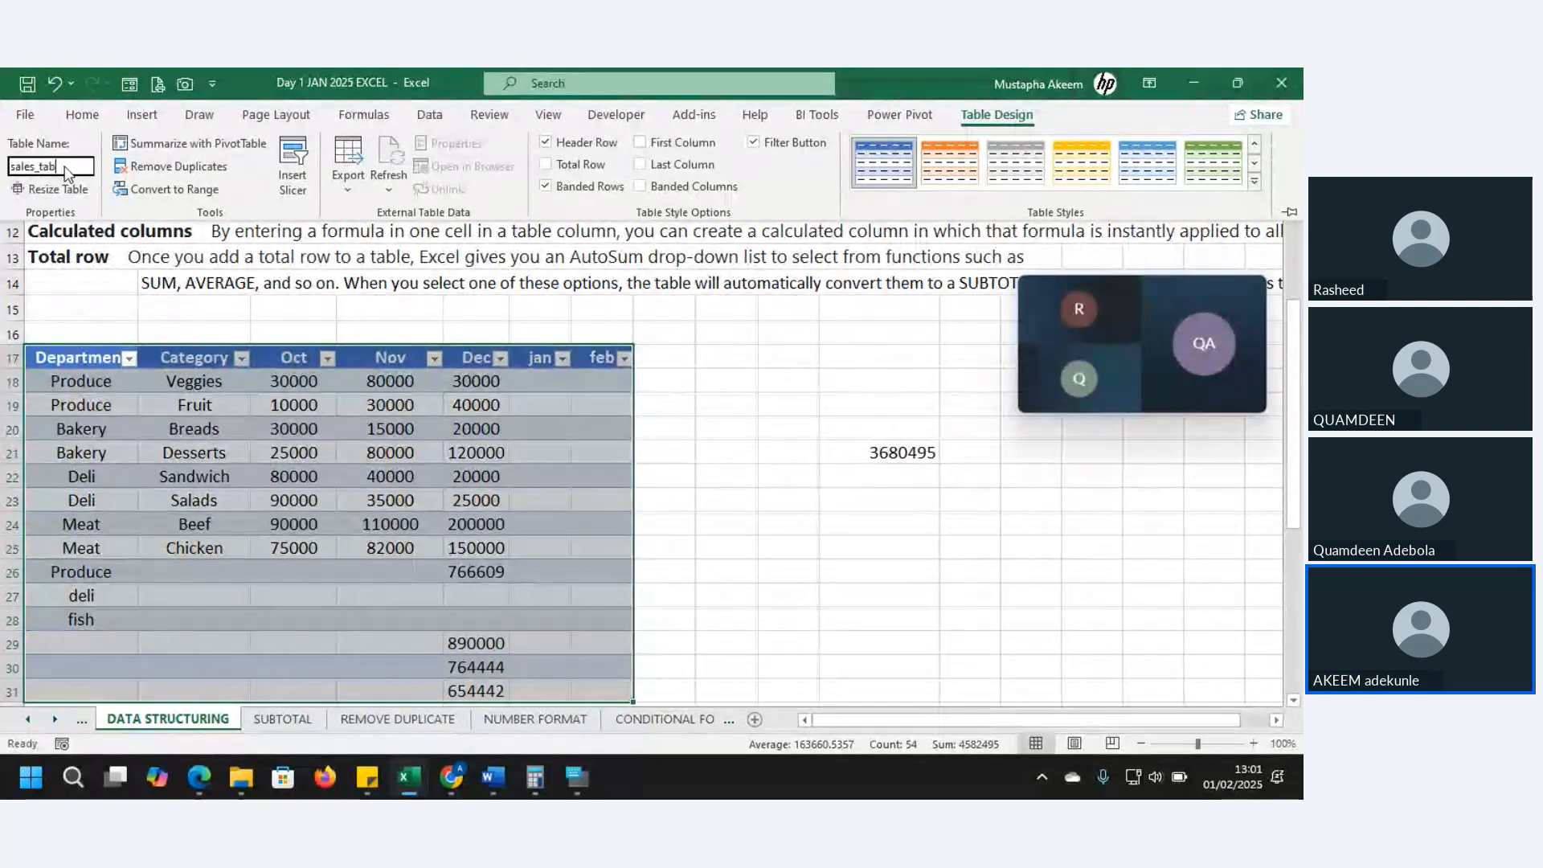
pyautogui.write('le')
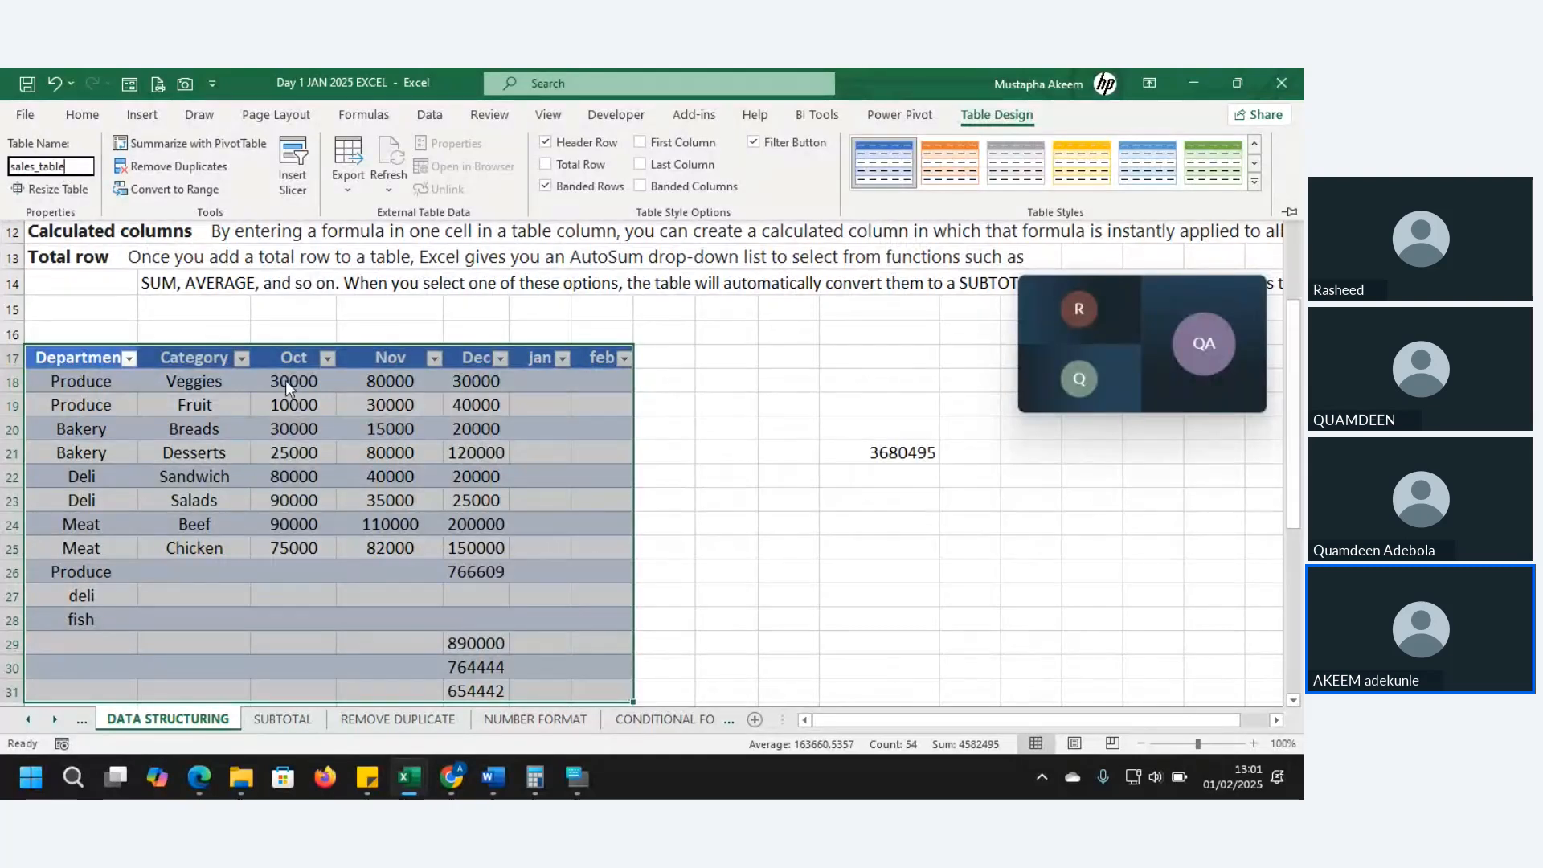
pyautogui.press('Return')
# - Select cells in sales_table and show its Table Design options
pyautogui.click(223, 406)
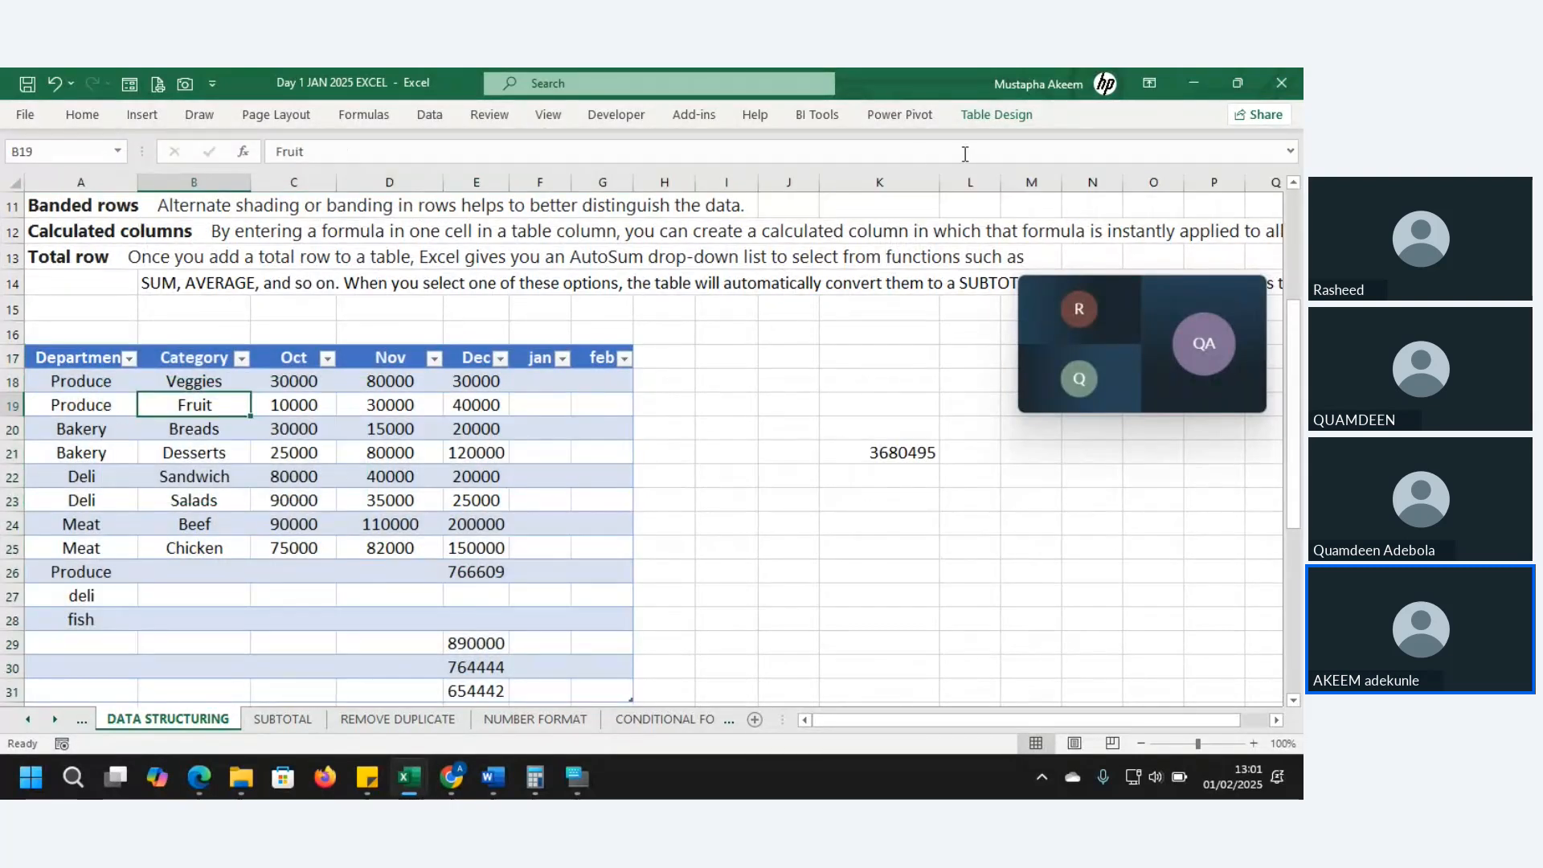
pyautogui.click(623, 380)
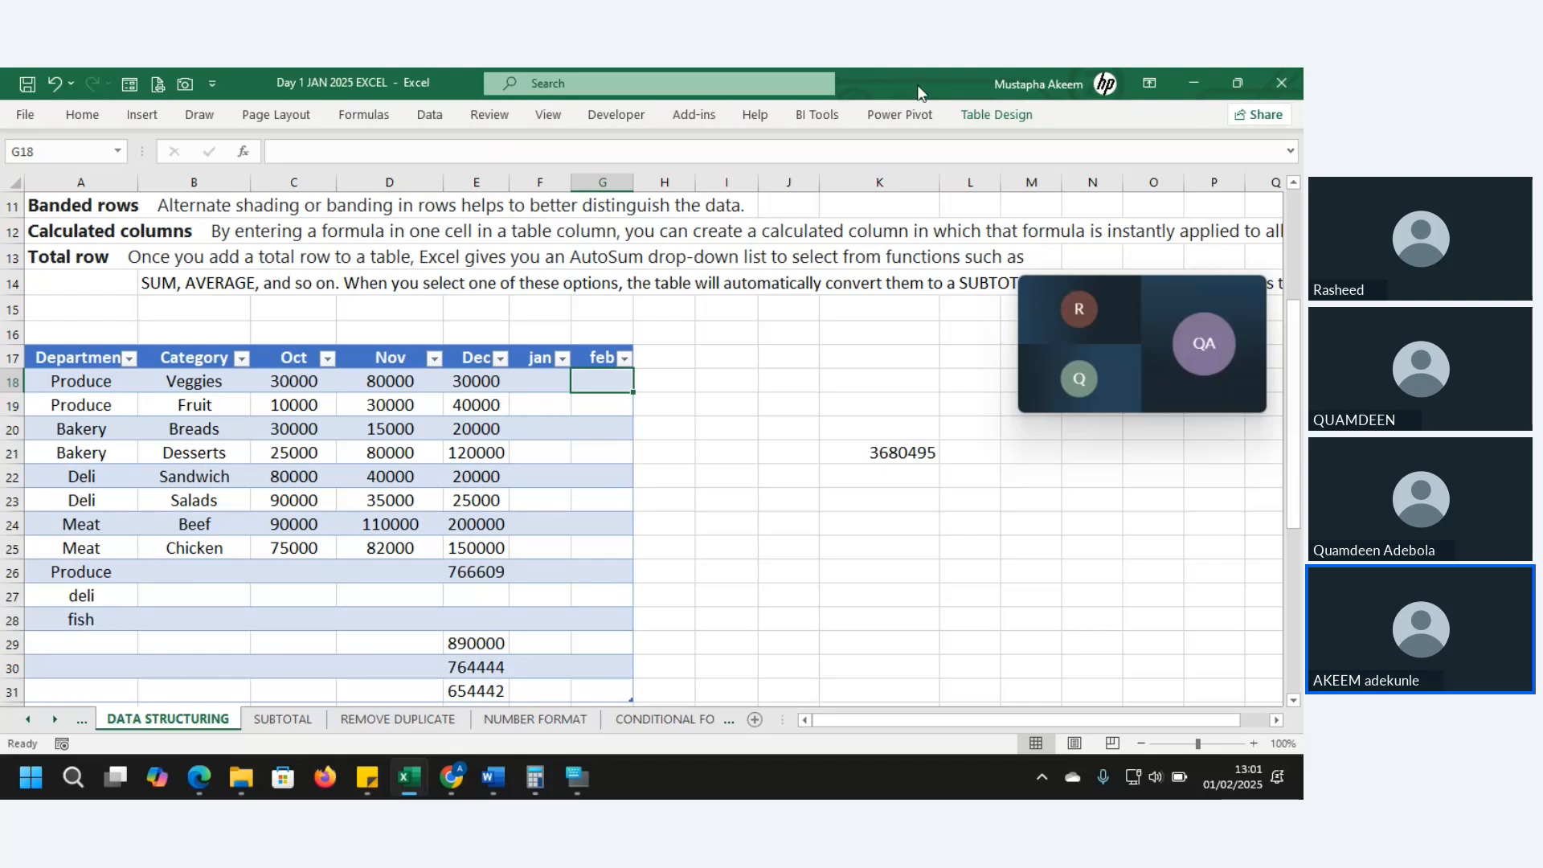
pyautogui.click(987, 119)
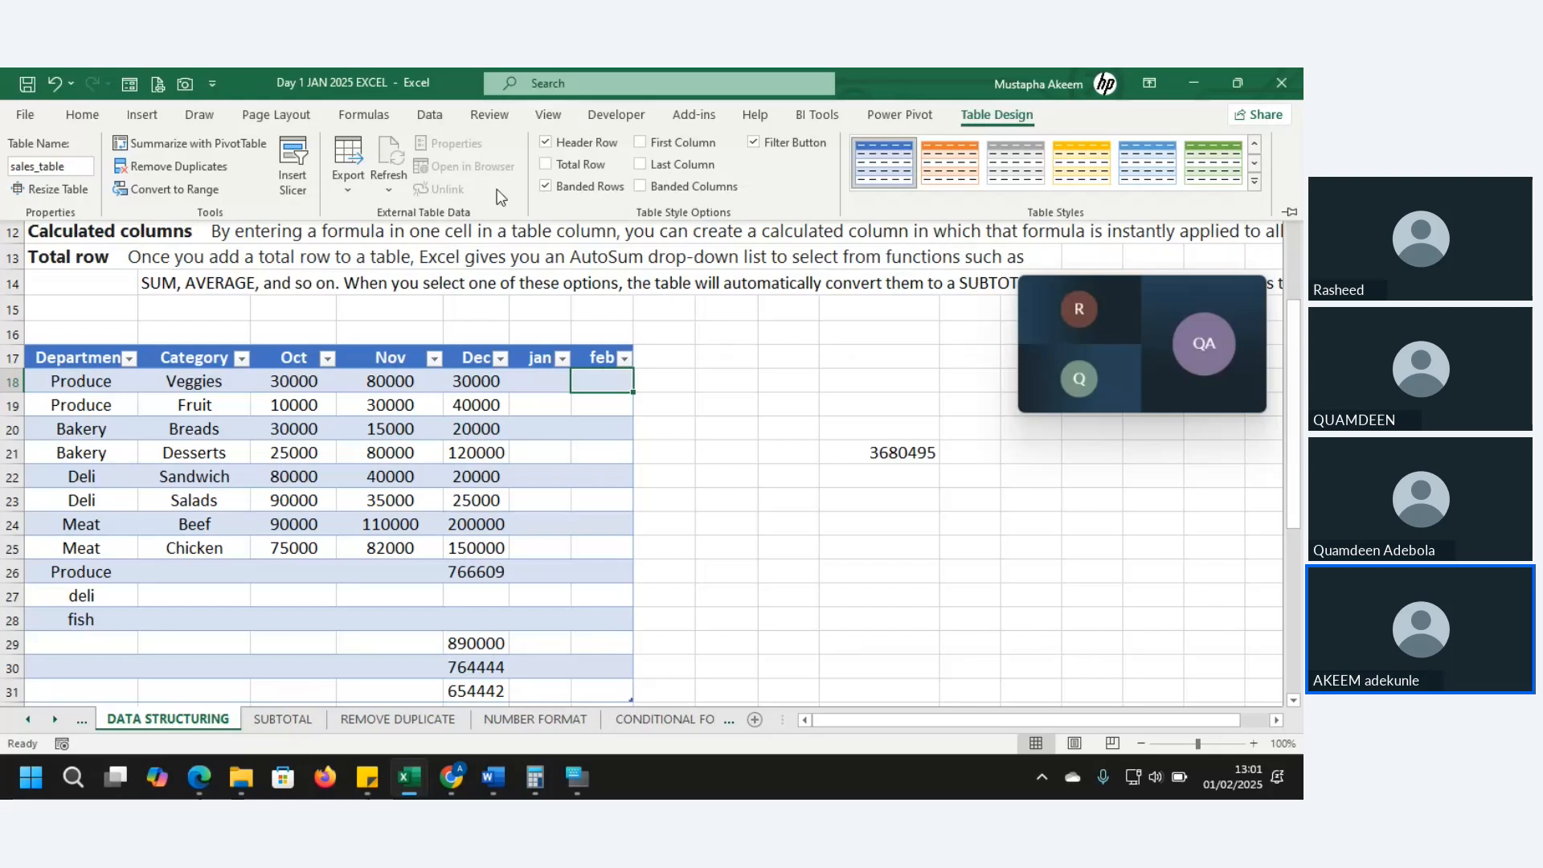
pyautogui.click(347, 194)
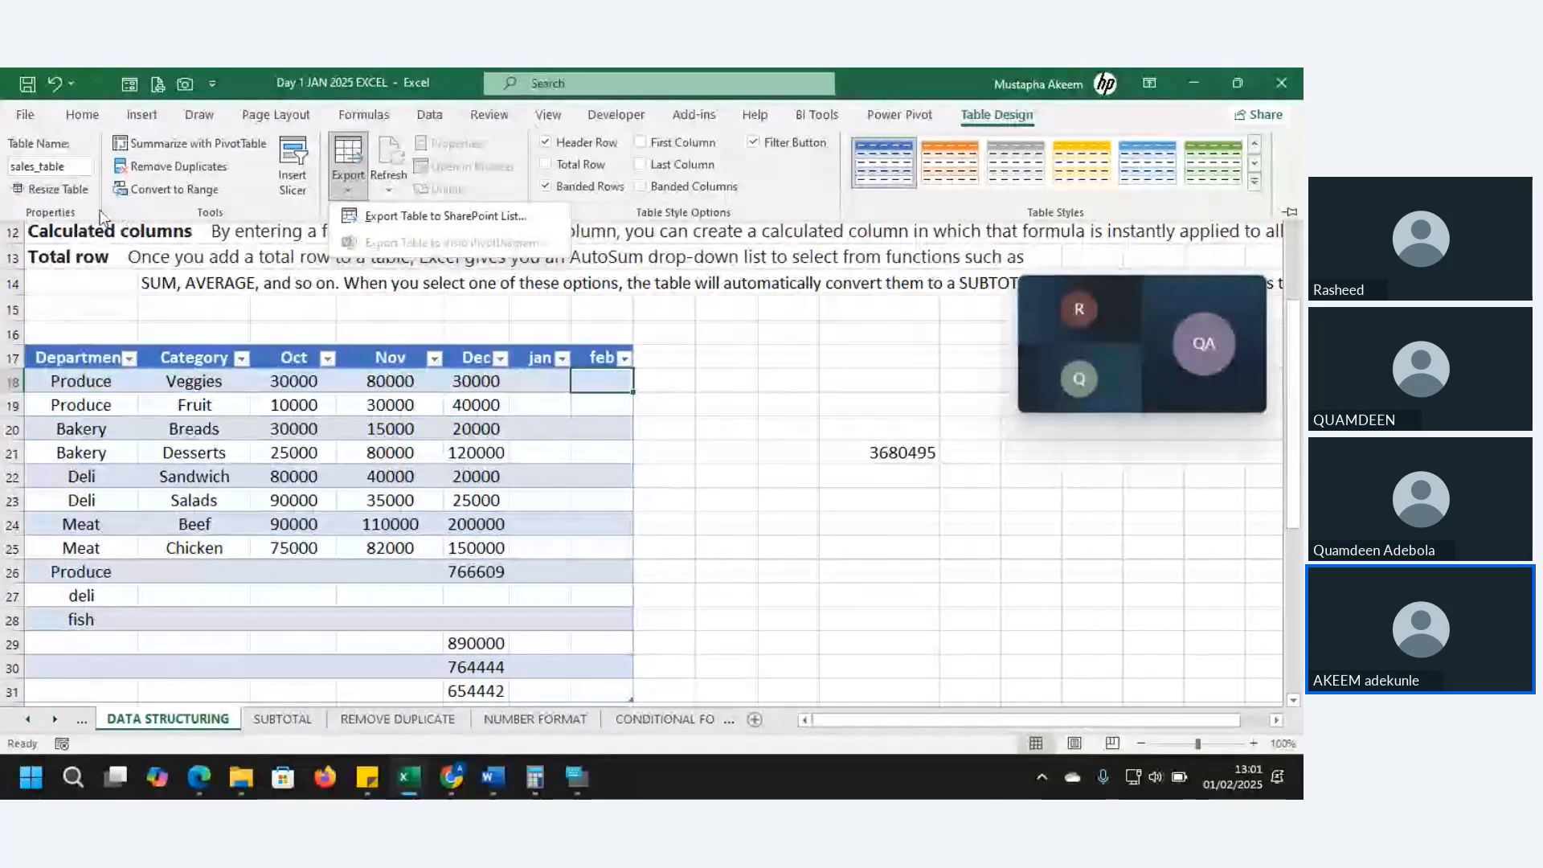
# - Resize sales_table to A17:F23, dropping the feb column, and bring the Excel workbook forward
pyautogui.click(50, 190)
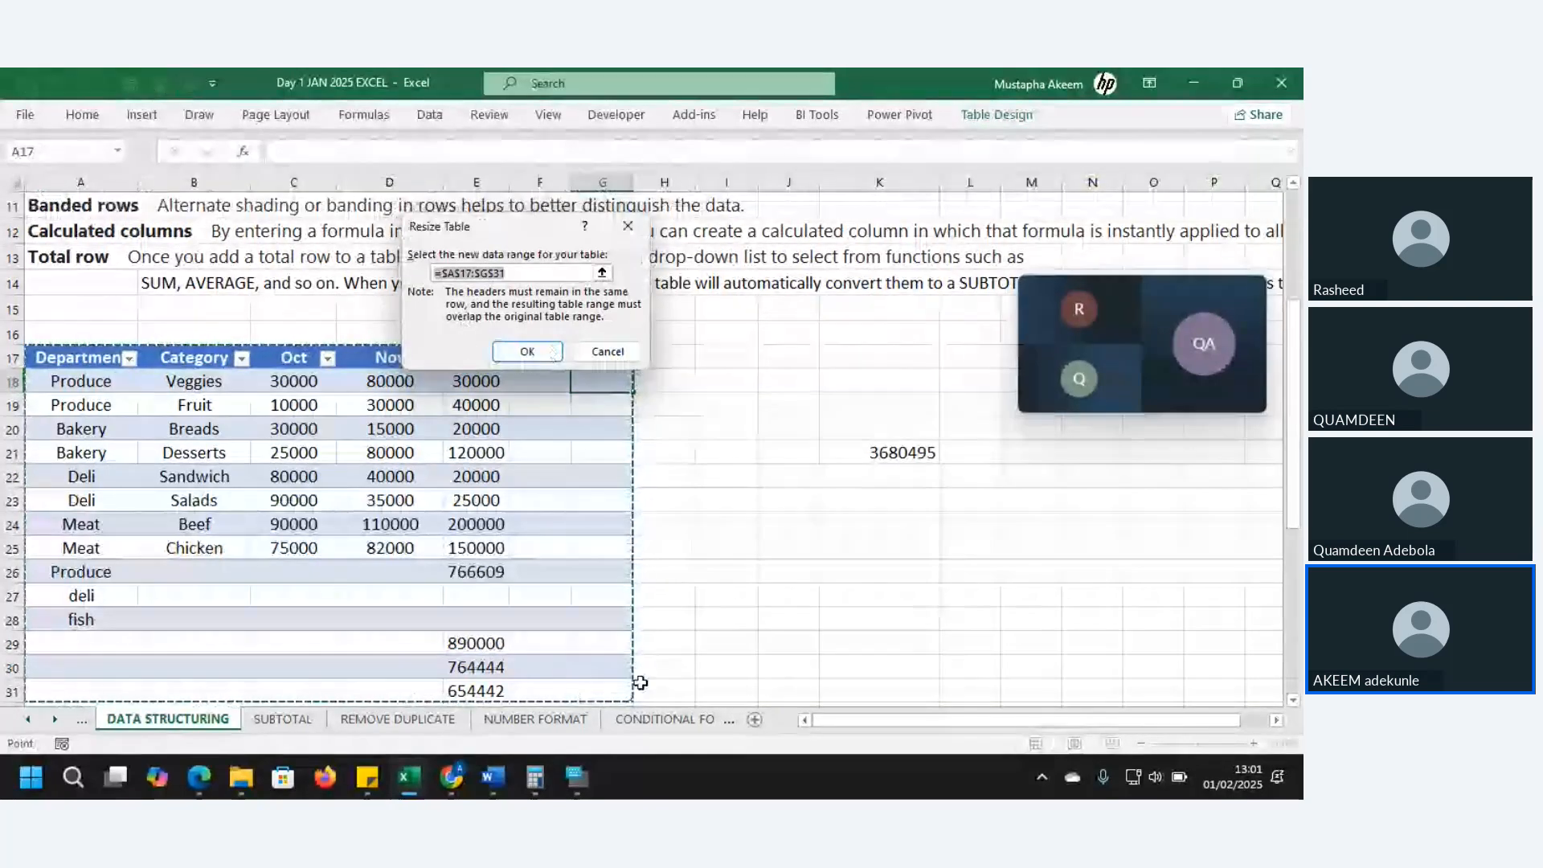
pyautogui.click(536, 275)
pyautogui.moveTo(536, 275); pyautogui.dragTo(377, 274)
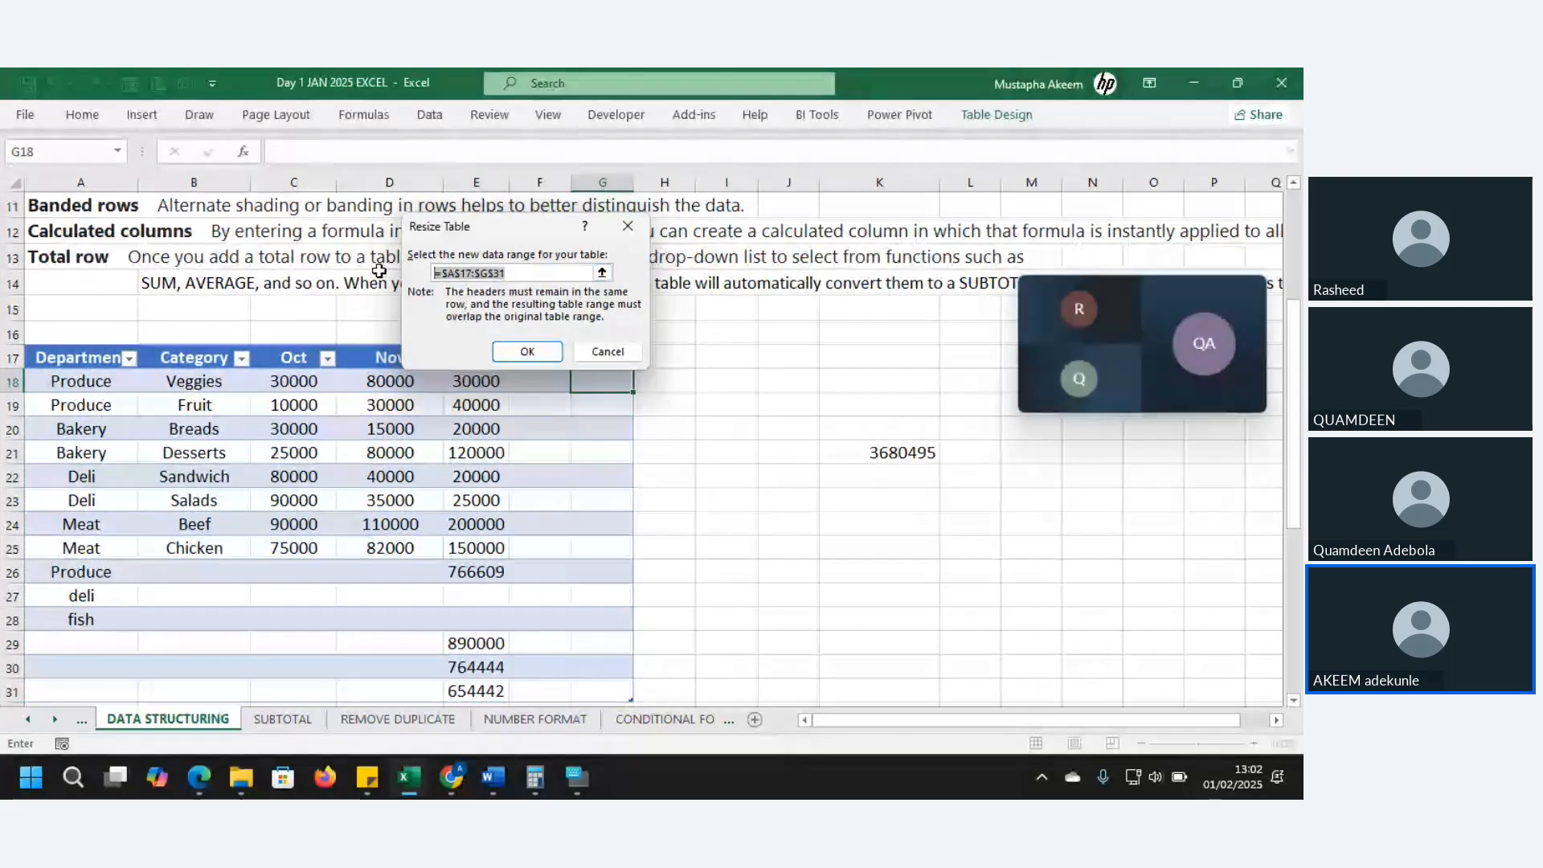
pyautogui.press('BackSpace')
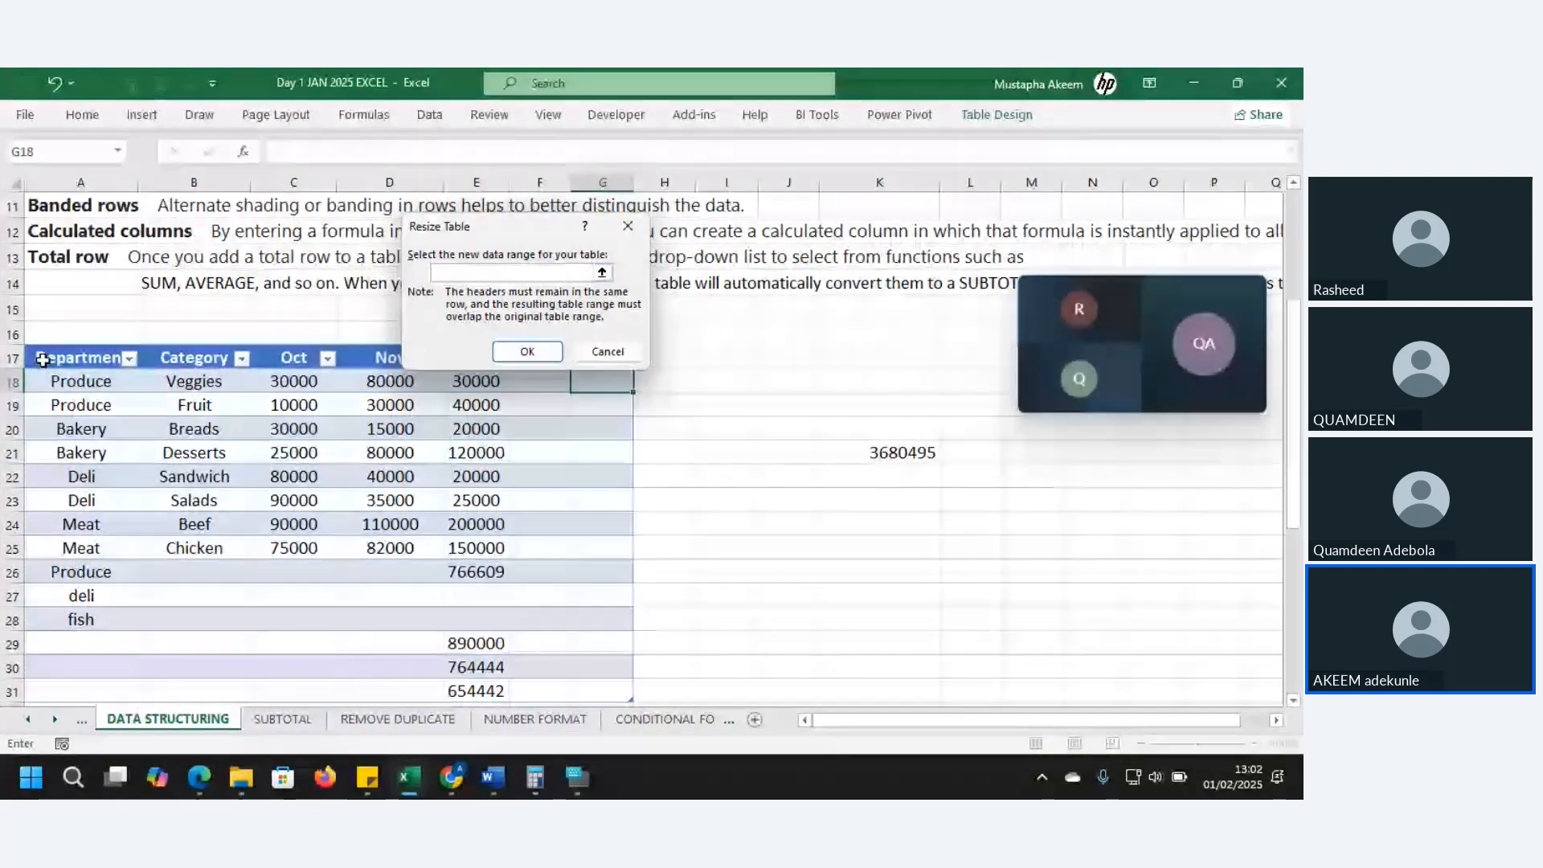
pyautogui.moveTo(39, 357); pyautogui.dragTo(540, 500)
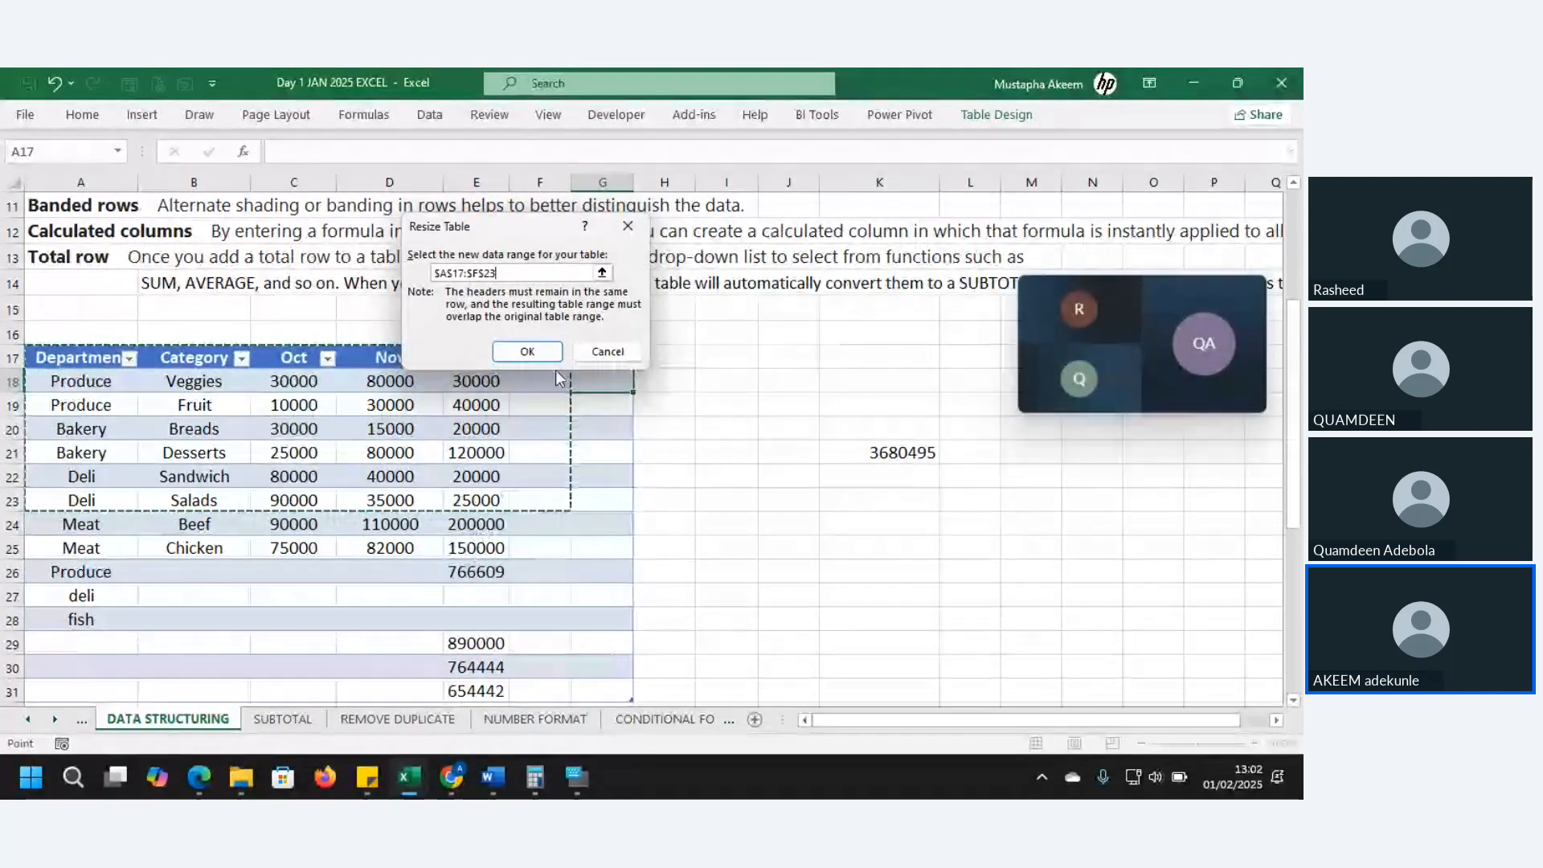
pyautogui.click(528, 351)
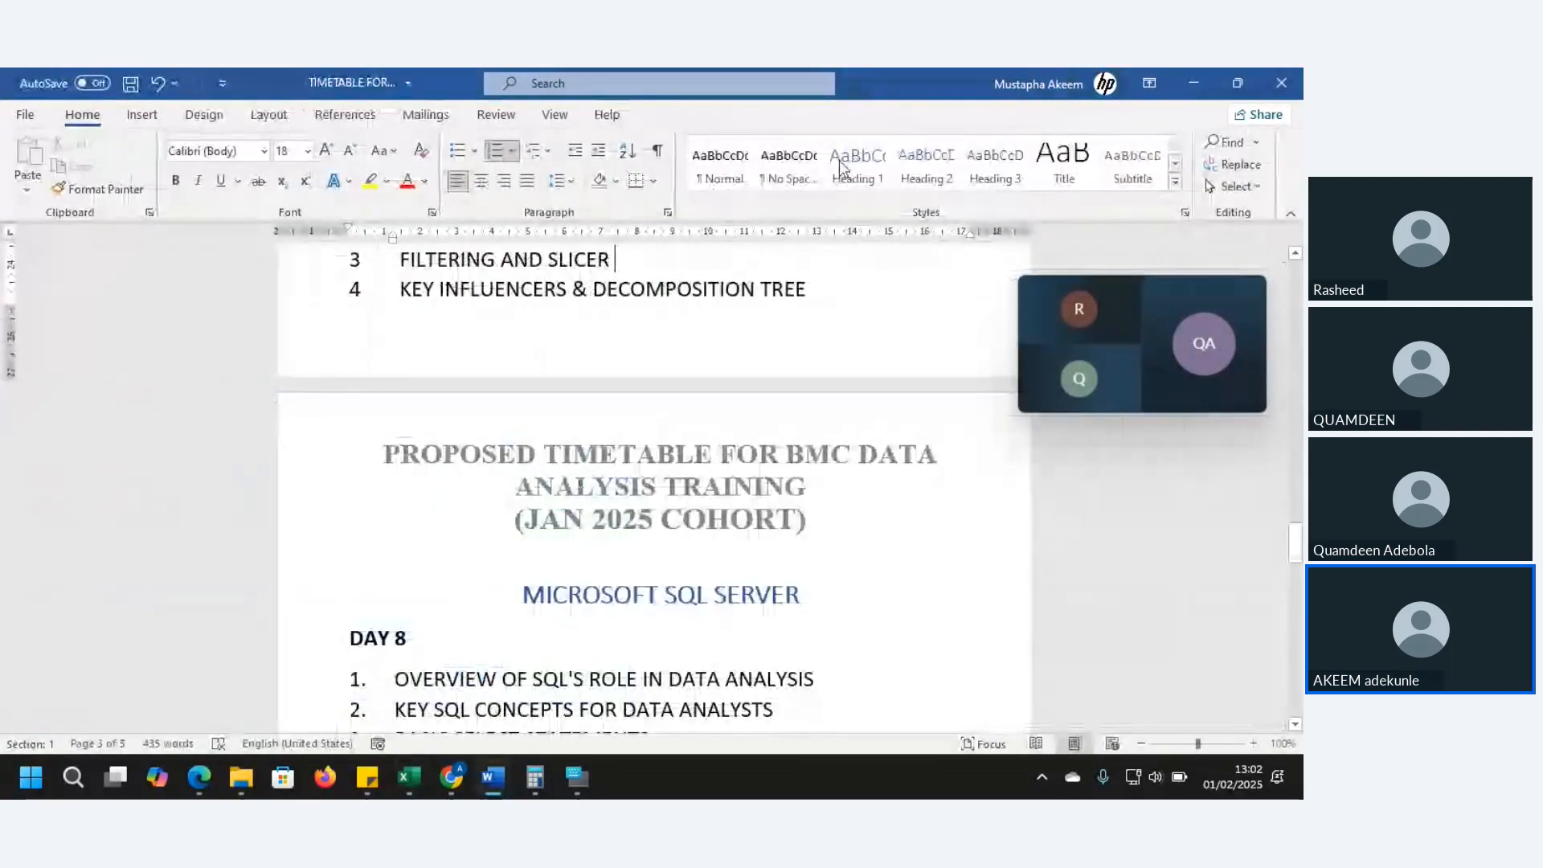
pyautogui.moveTo(409, 777)
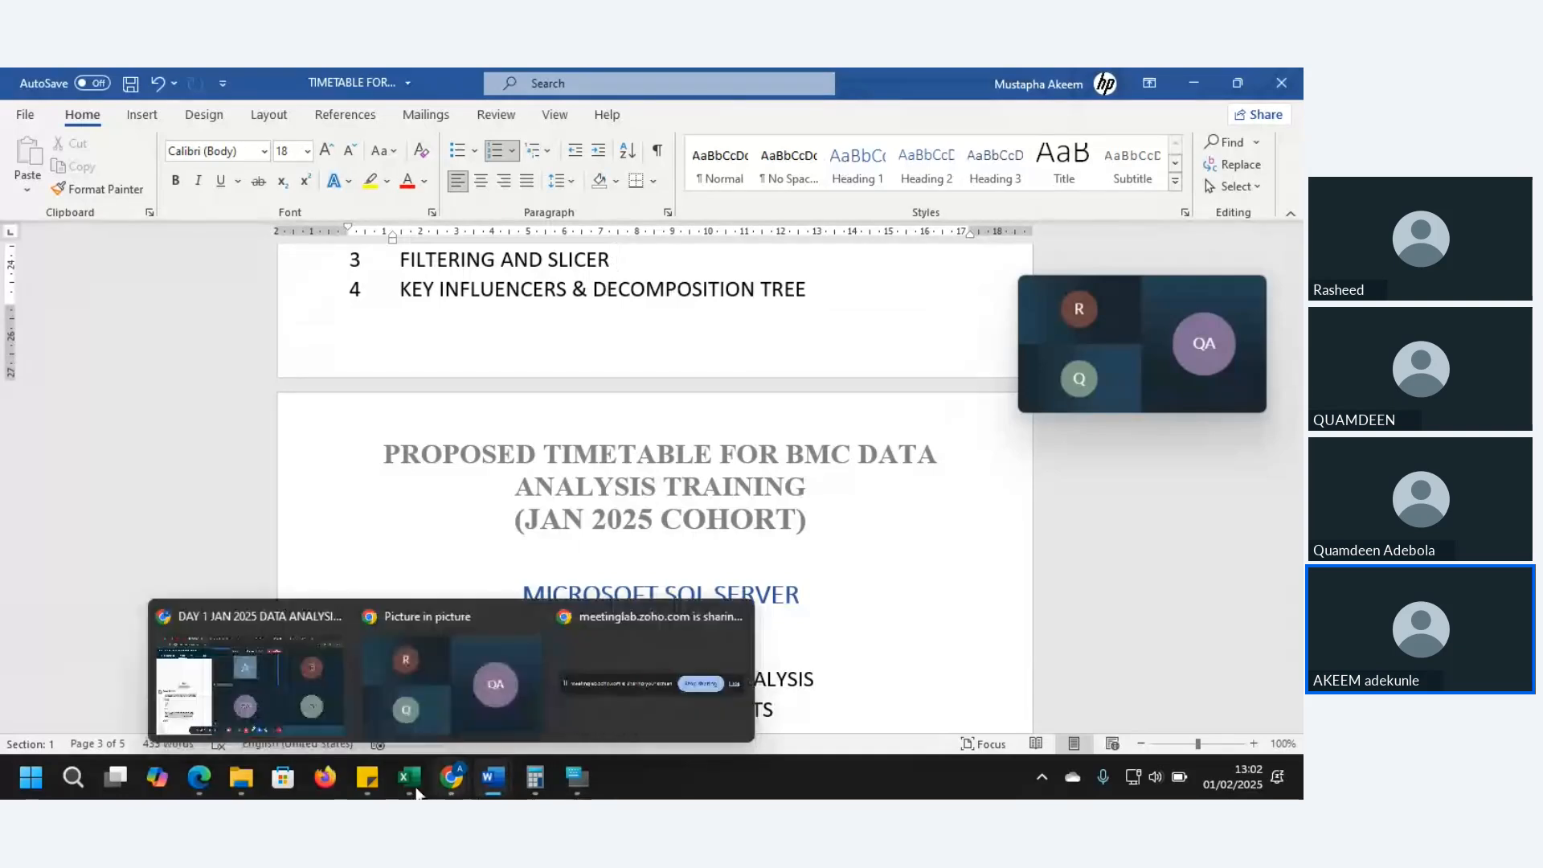
pyautogui.click(517, 696)
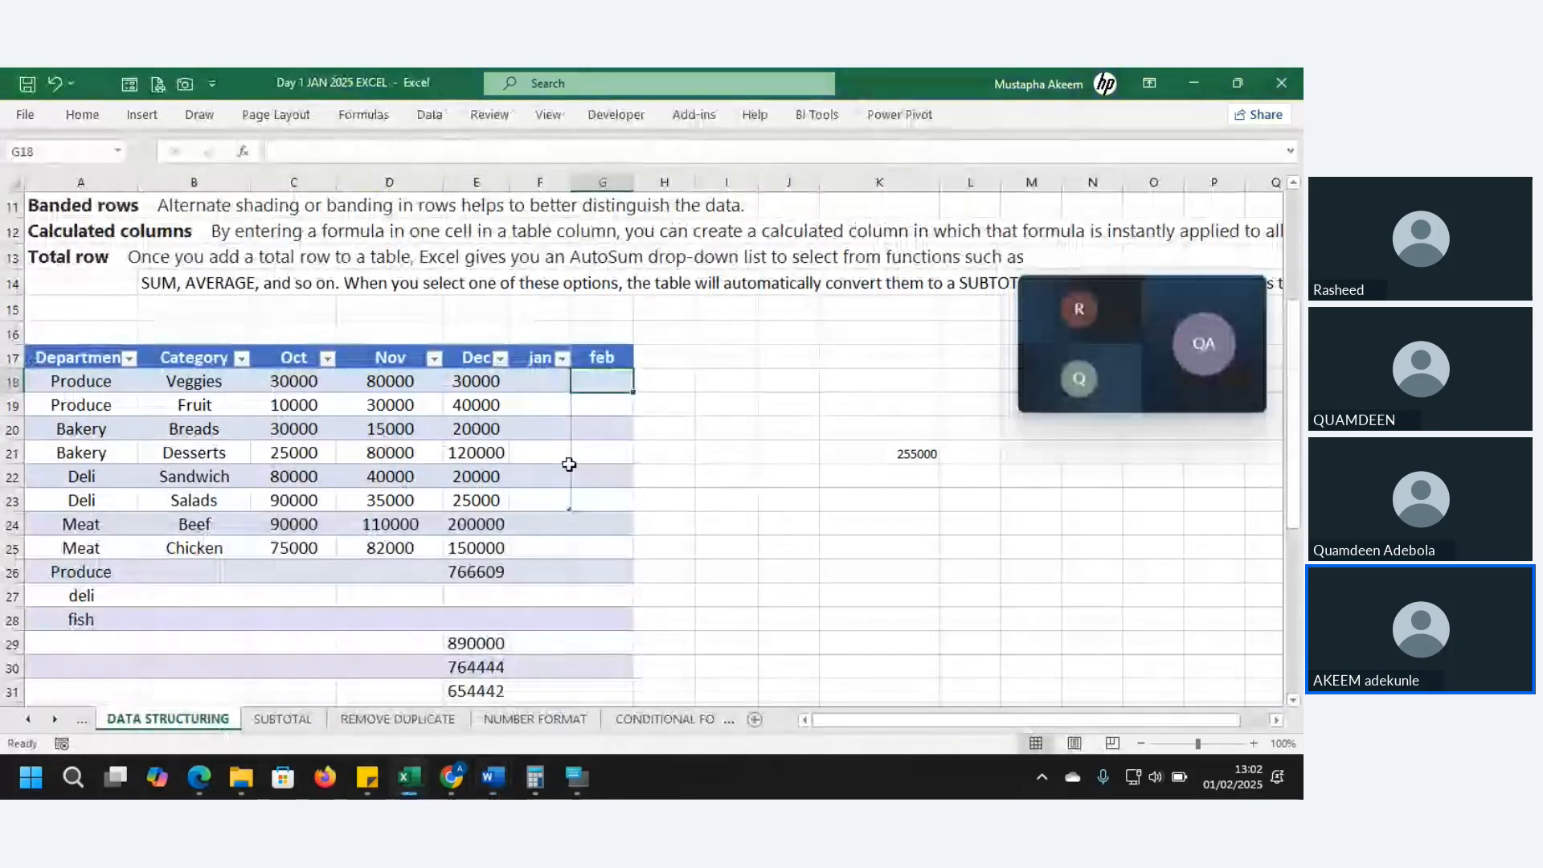
# - Select cells in sales_table, ending on the Oct value 25000, and show the Table Design ribbon
pyautogui.click(525, 386)
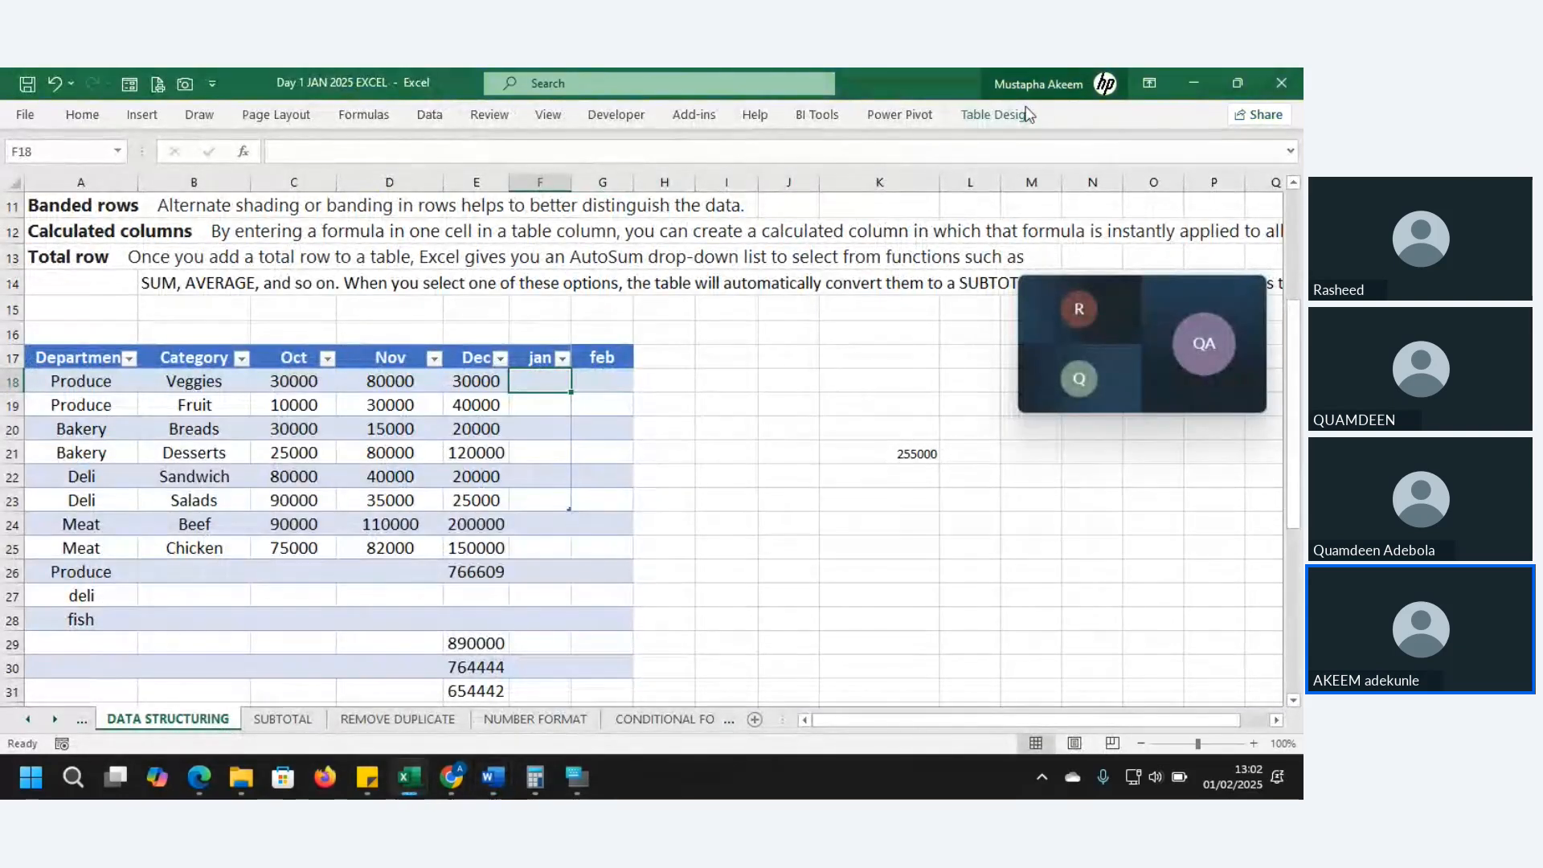
pyautogui.click(983, 119)
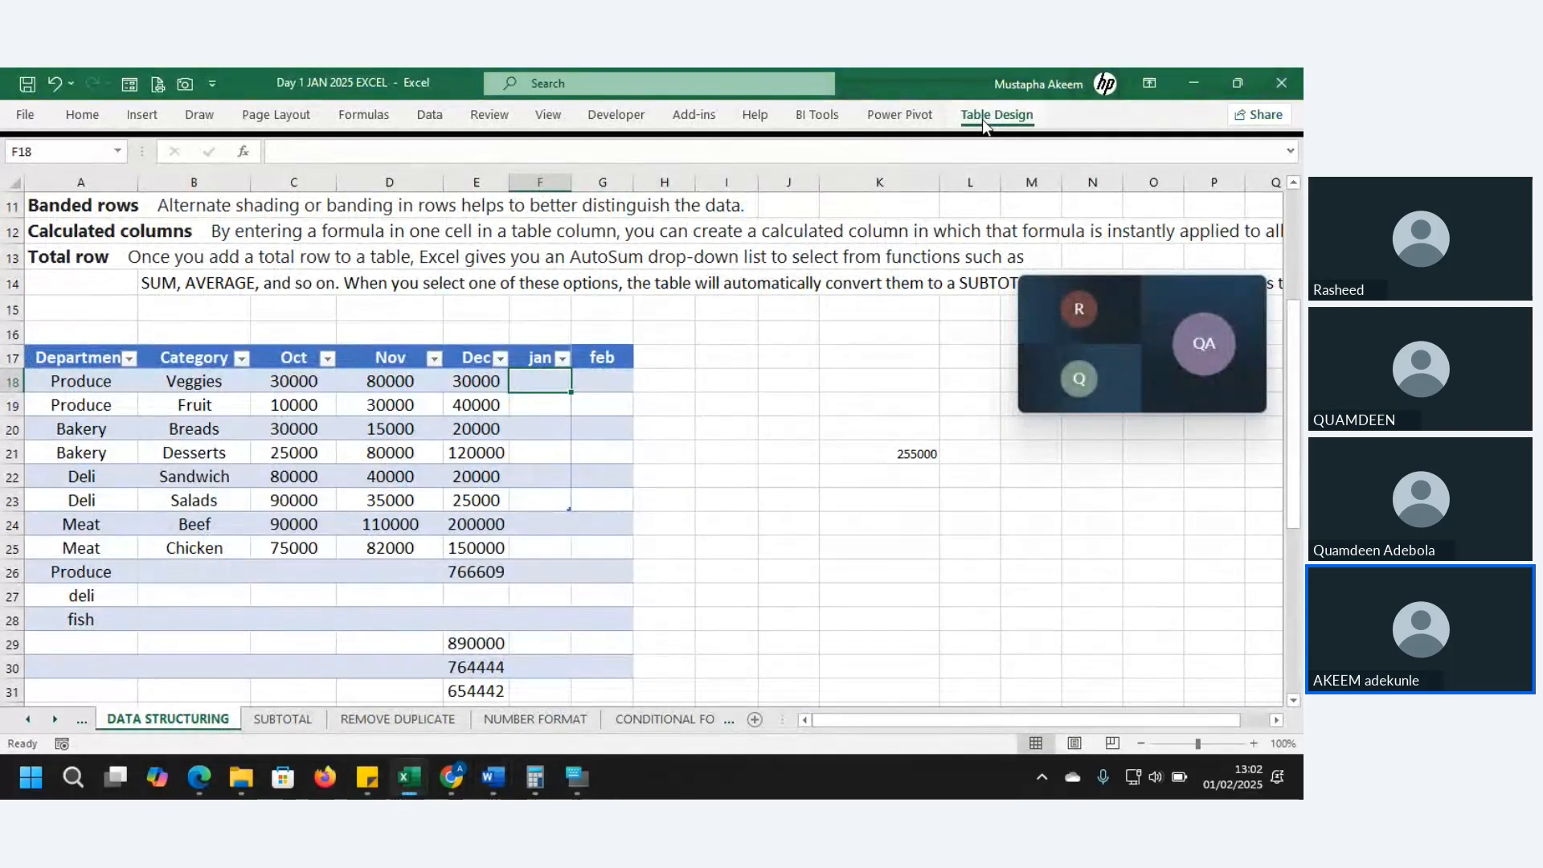
pyautogui.click(341, 426)
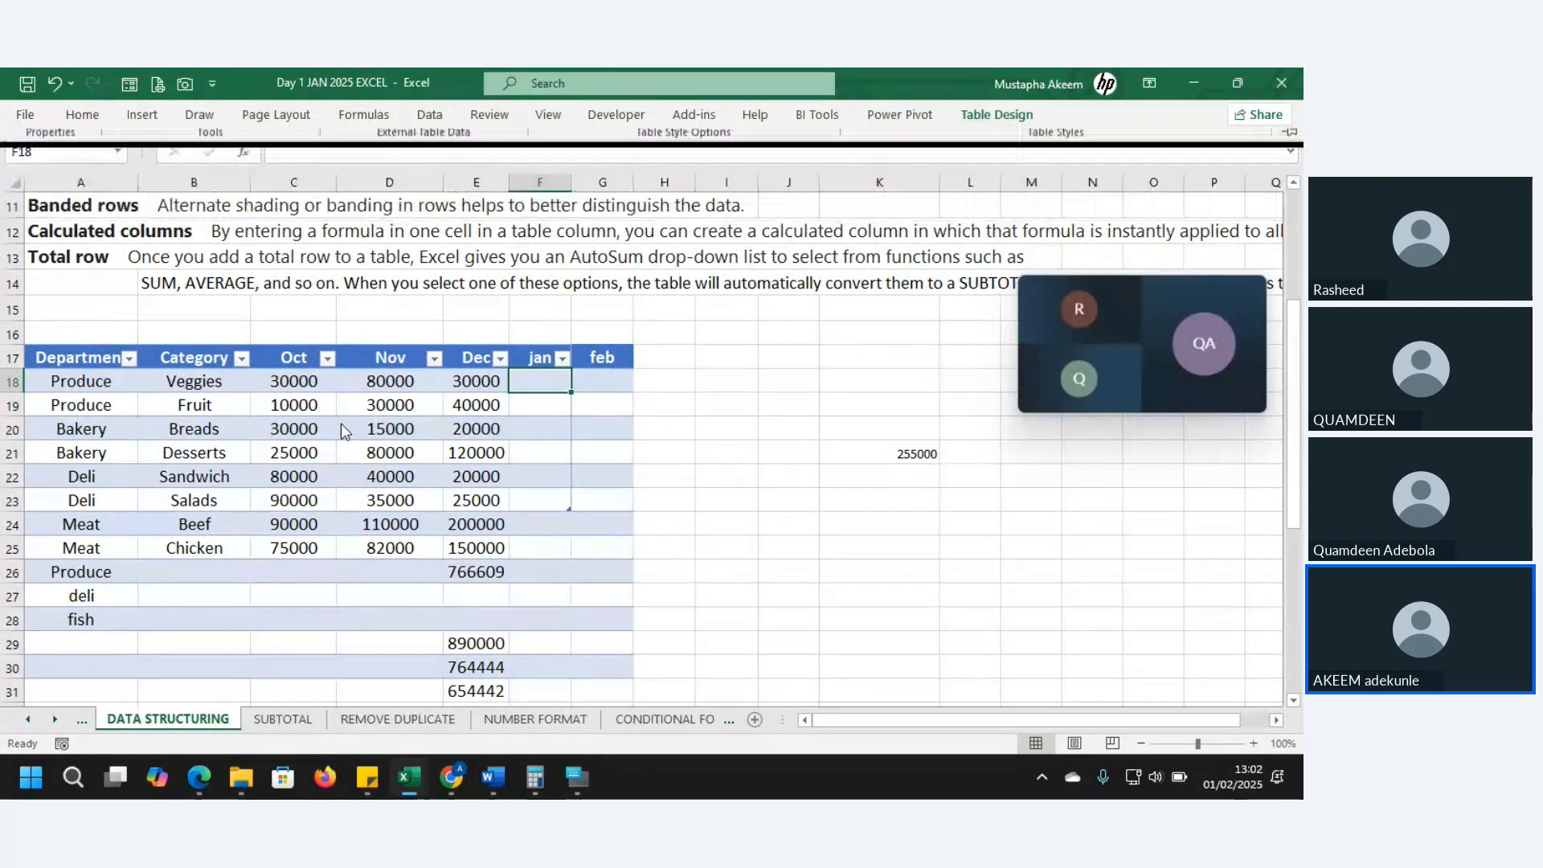
pyautogui.click(325, 587)
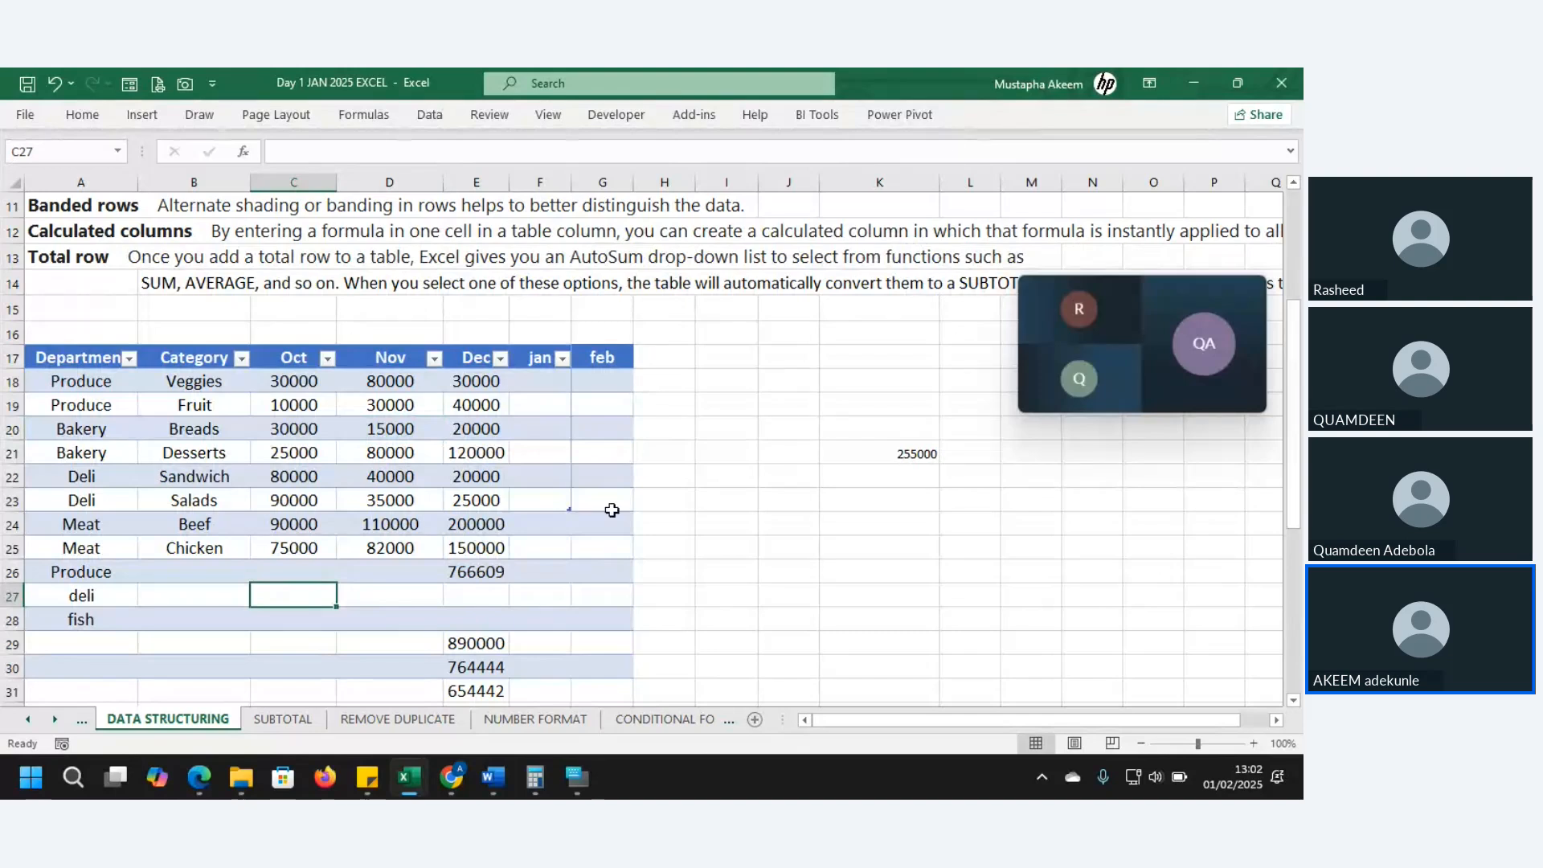
pyautogui.click(540, 643)
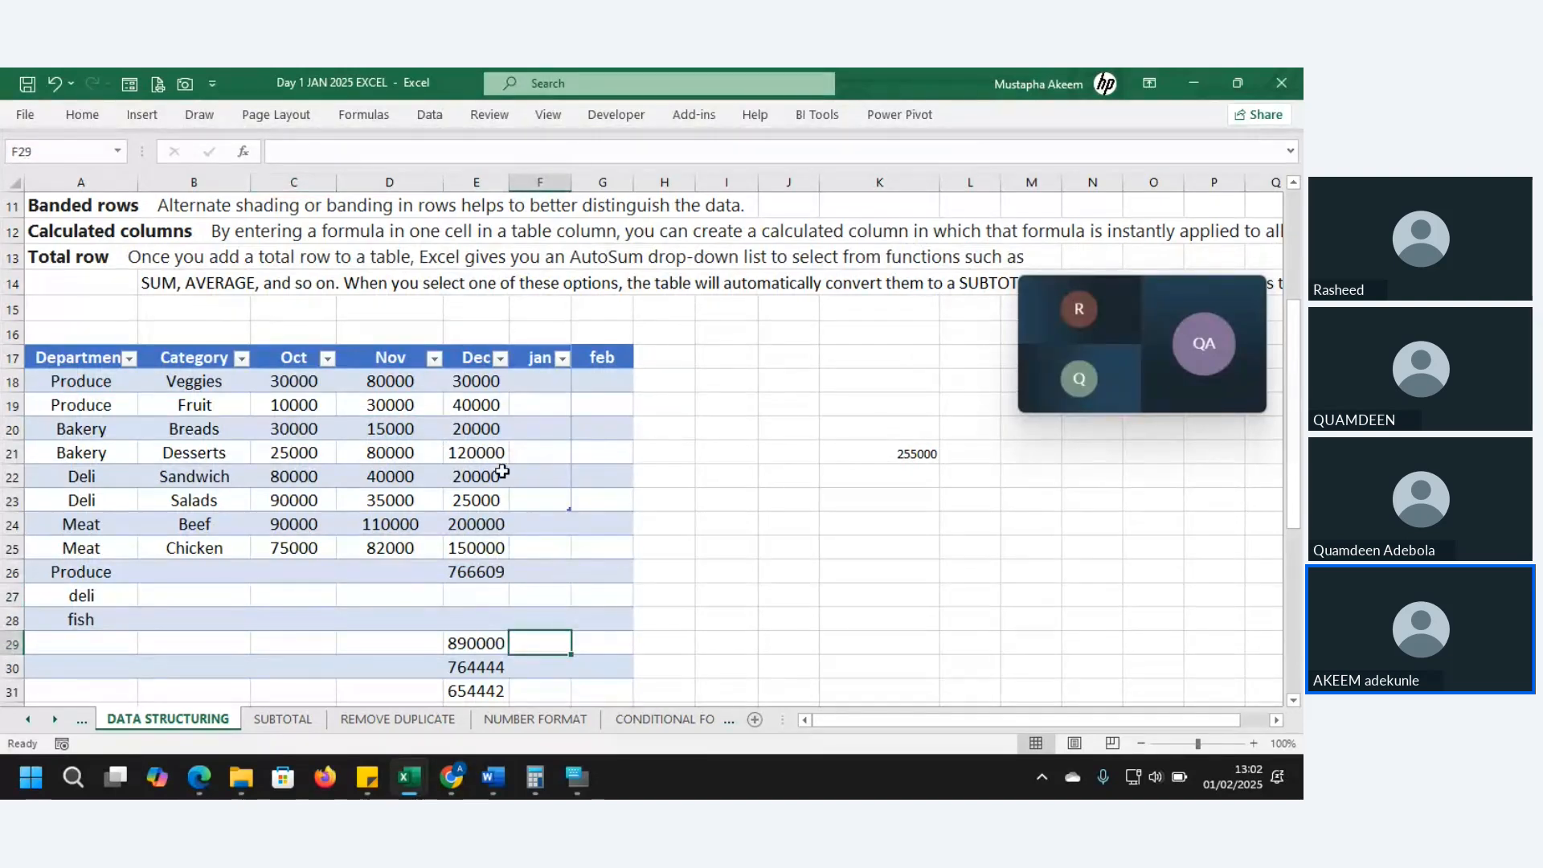
pyautogui.click(360, 468)
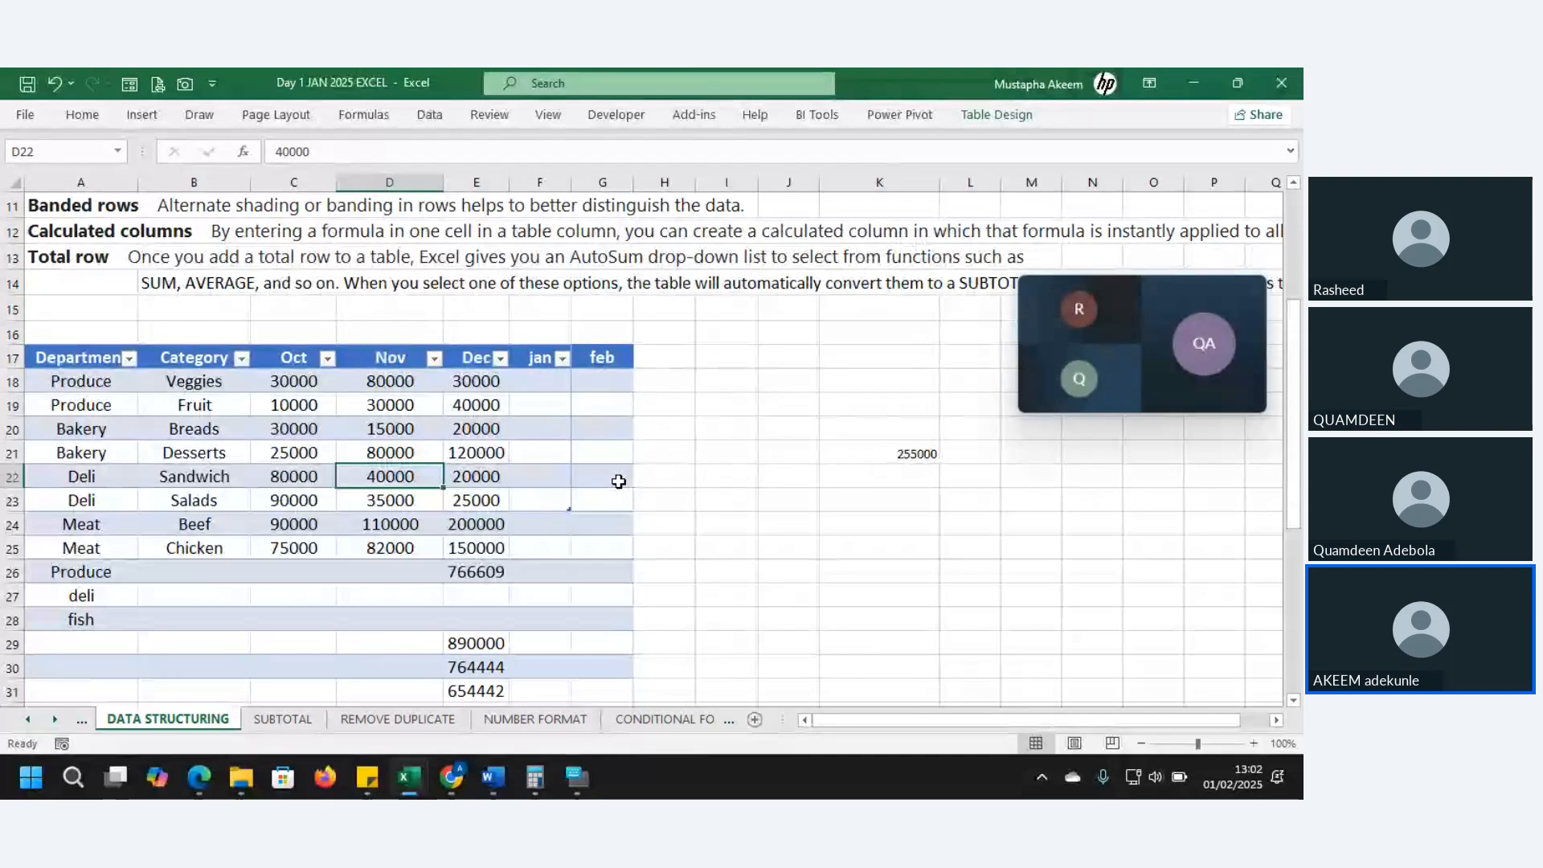
pyautogui.click(537, 546)
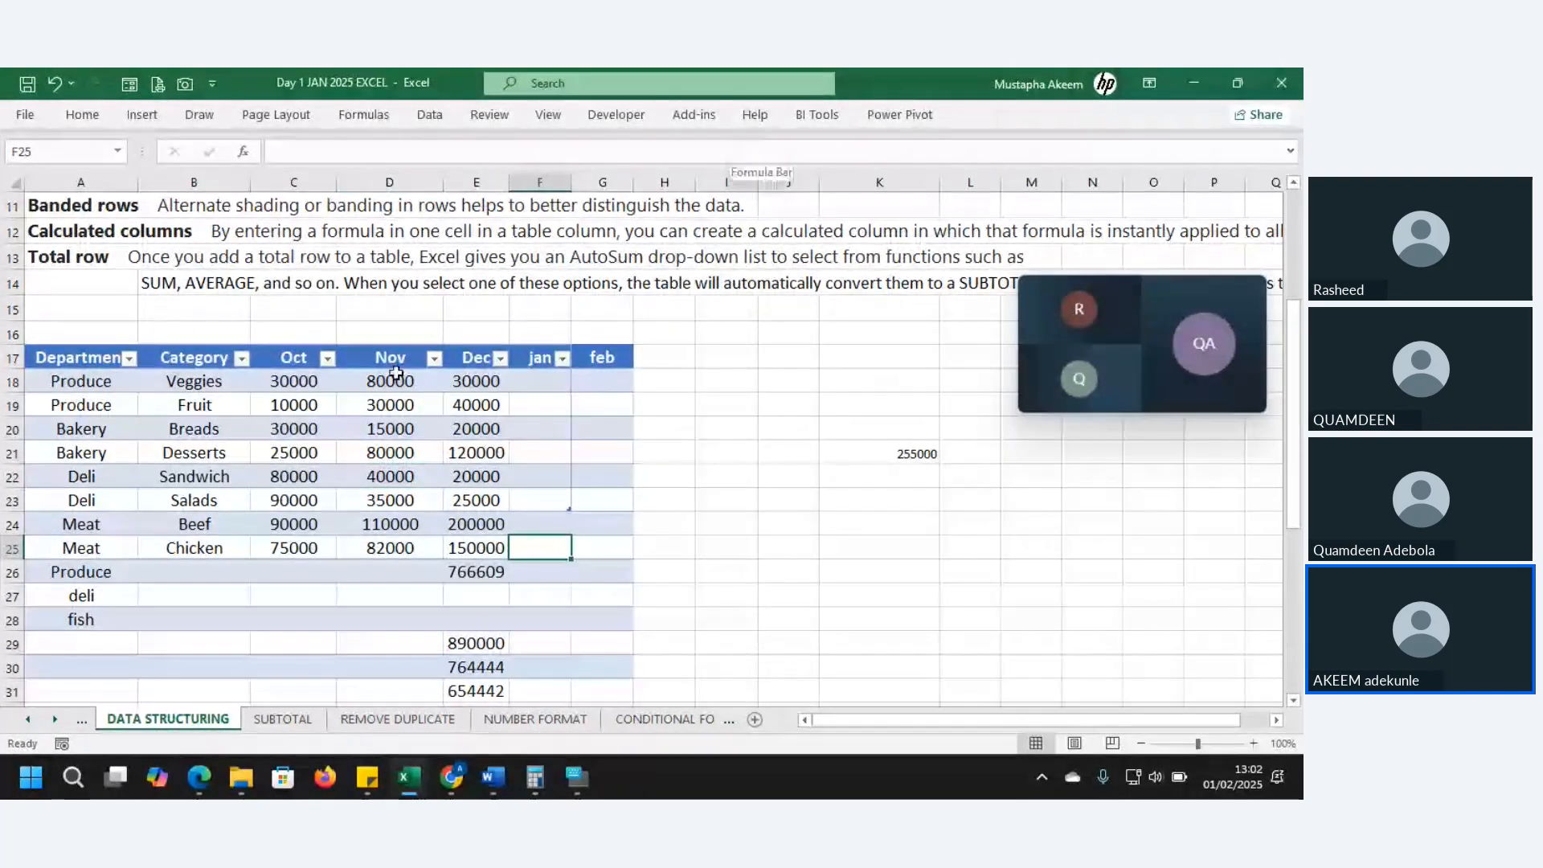
pyautogui.click(291, 449)
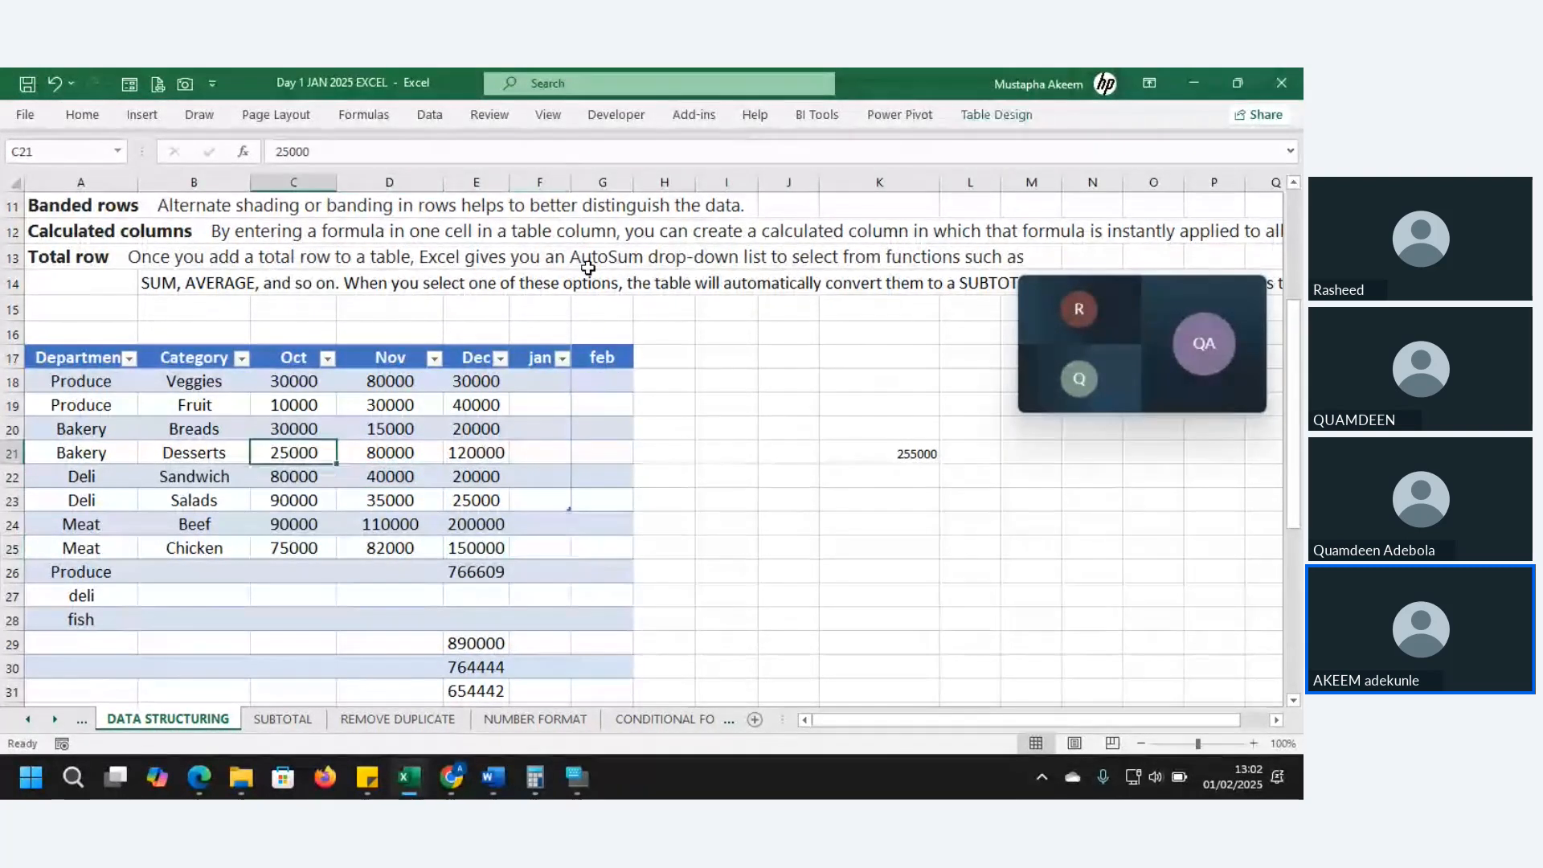
pyautogui.click(997, 114)
# - Add a Total row to sales_table and set the Nov total to Count
pyautogui.click(593, 169)
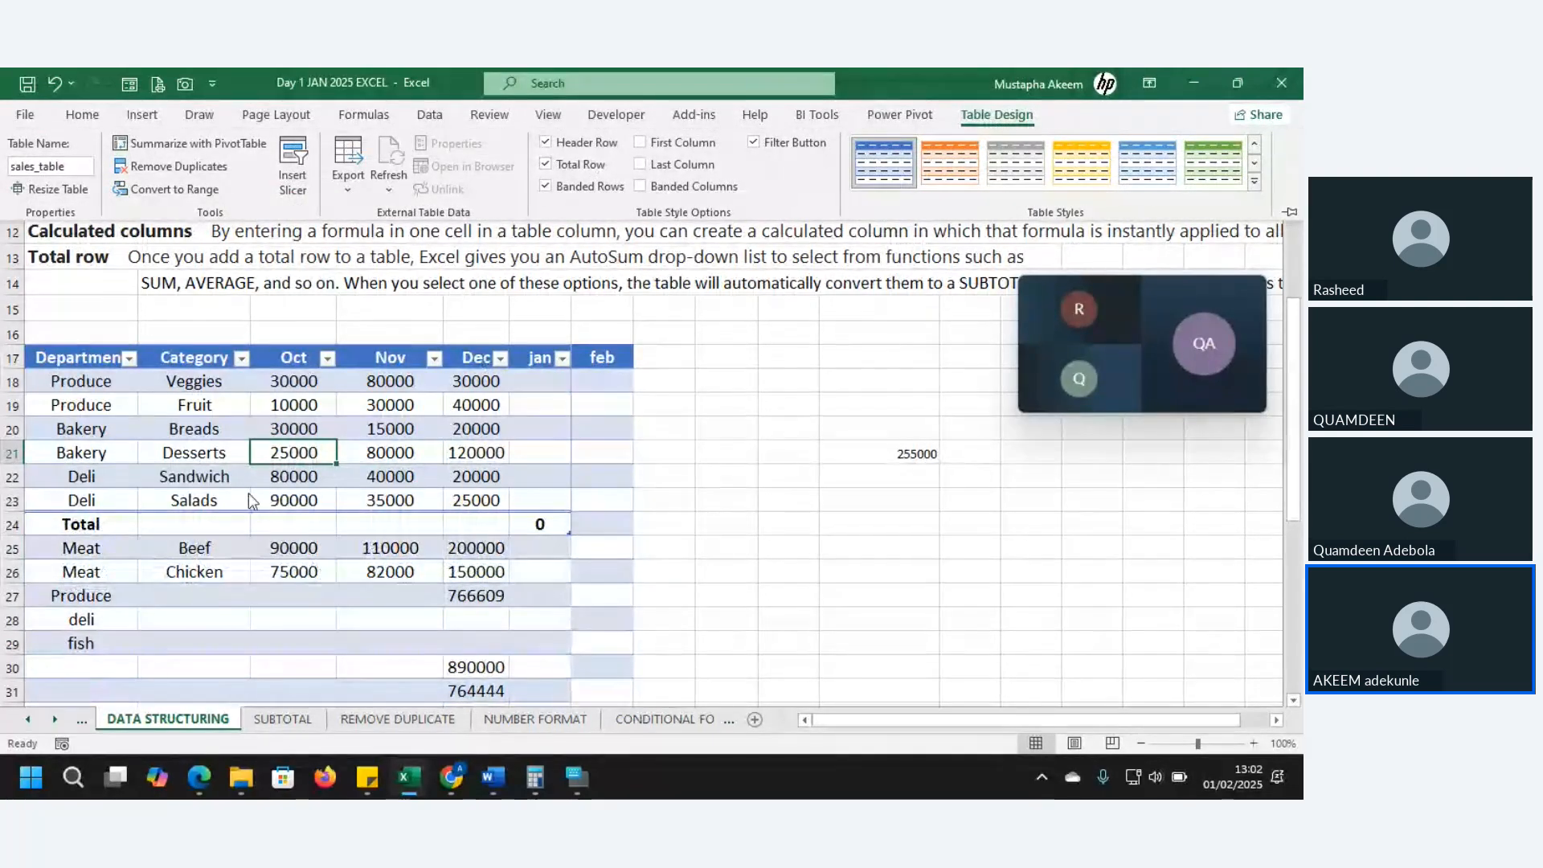
pyautogui.click(111, 564)
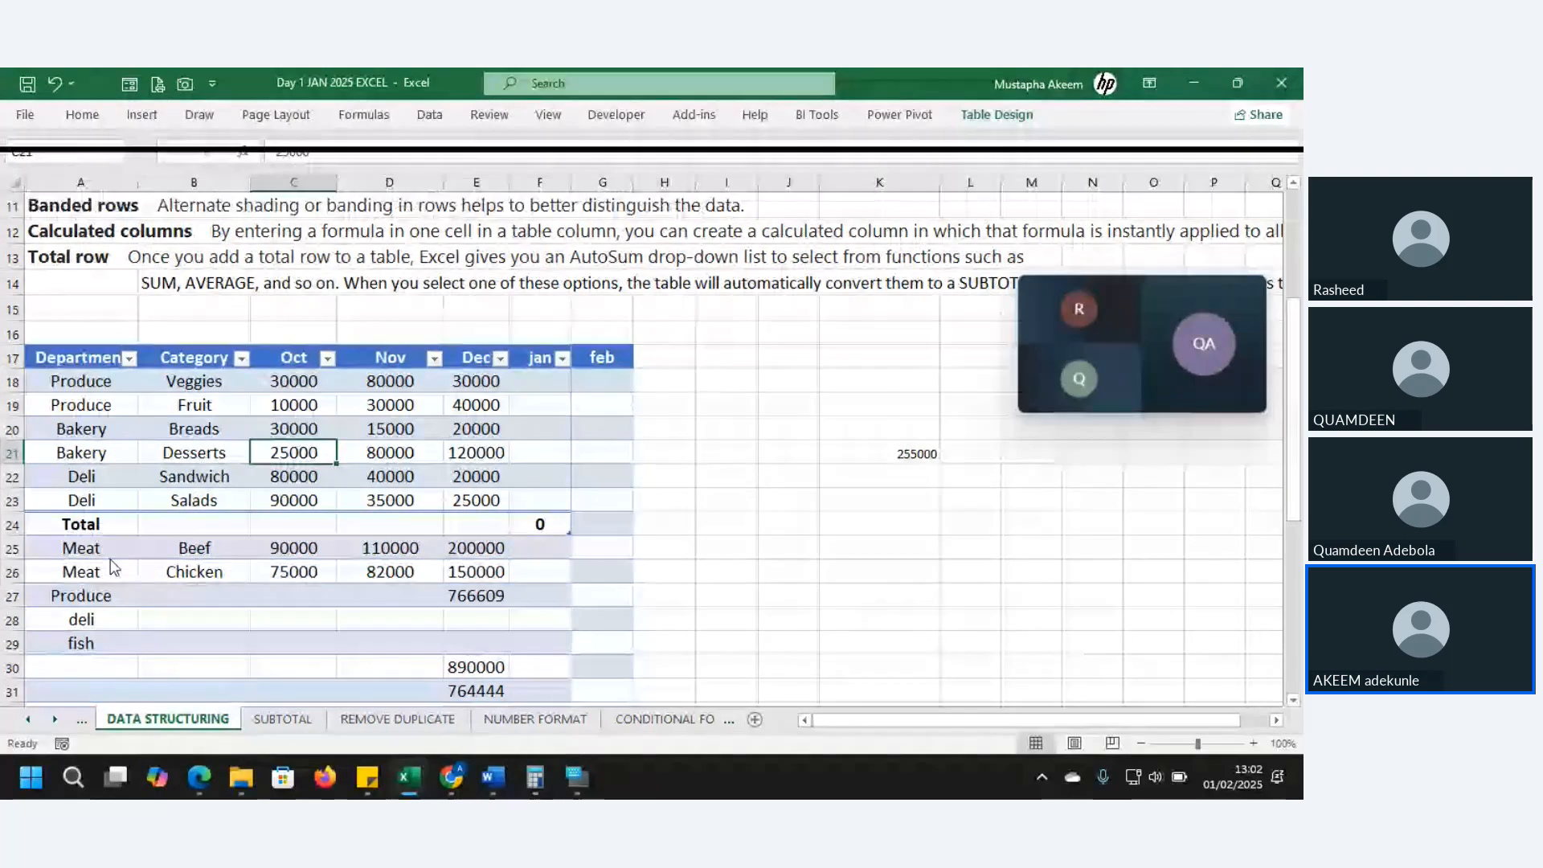
pyautogui.click(406, 525)
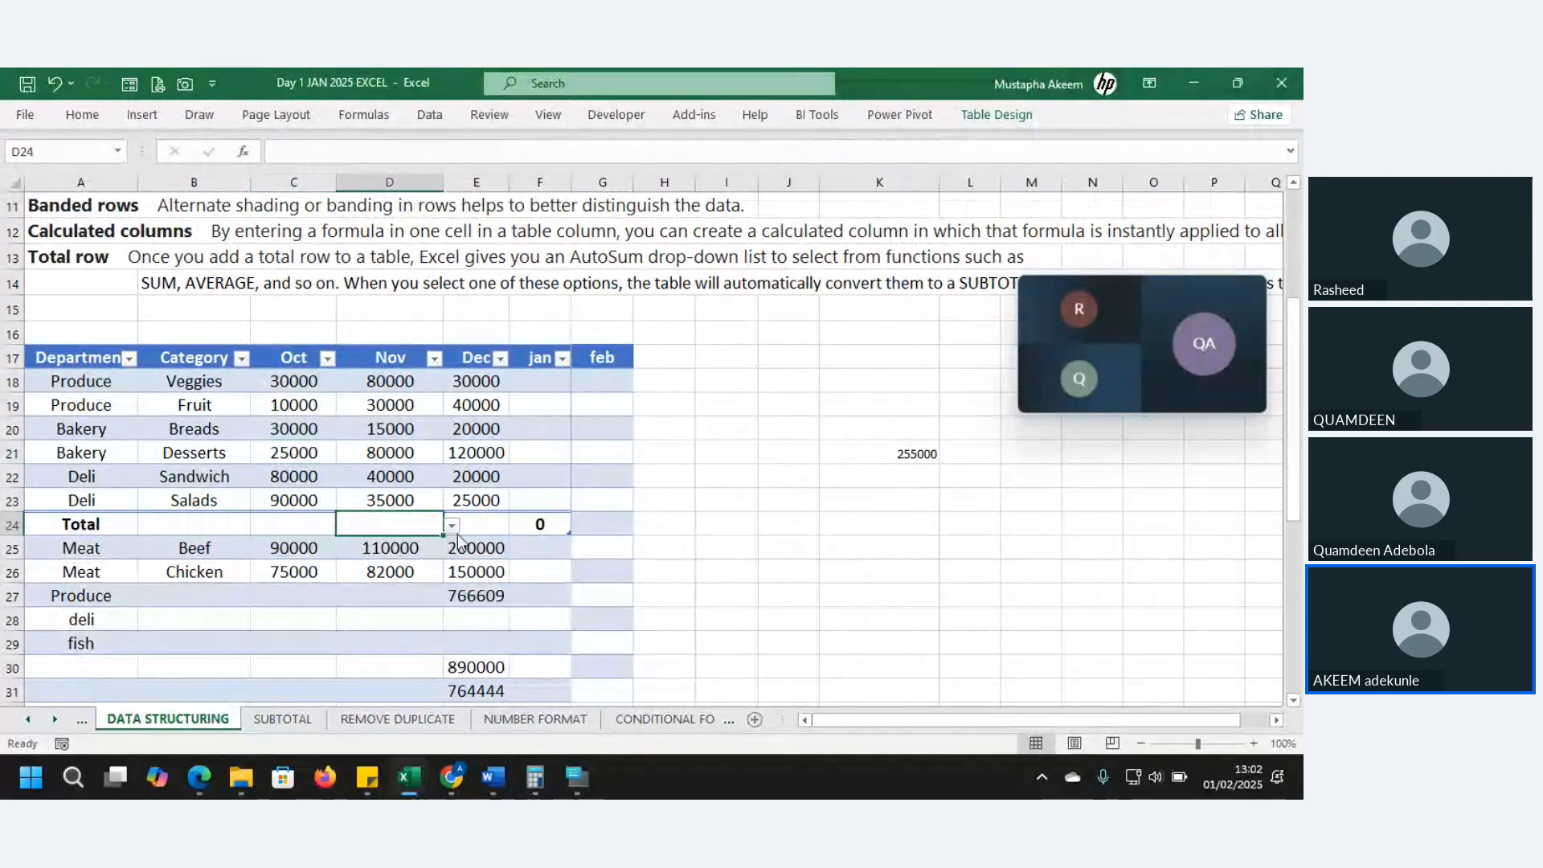
pyautogui.click(453, 527)
pyautogui.click(398, 567)
pyautogui.click(396, 572)
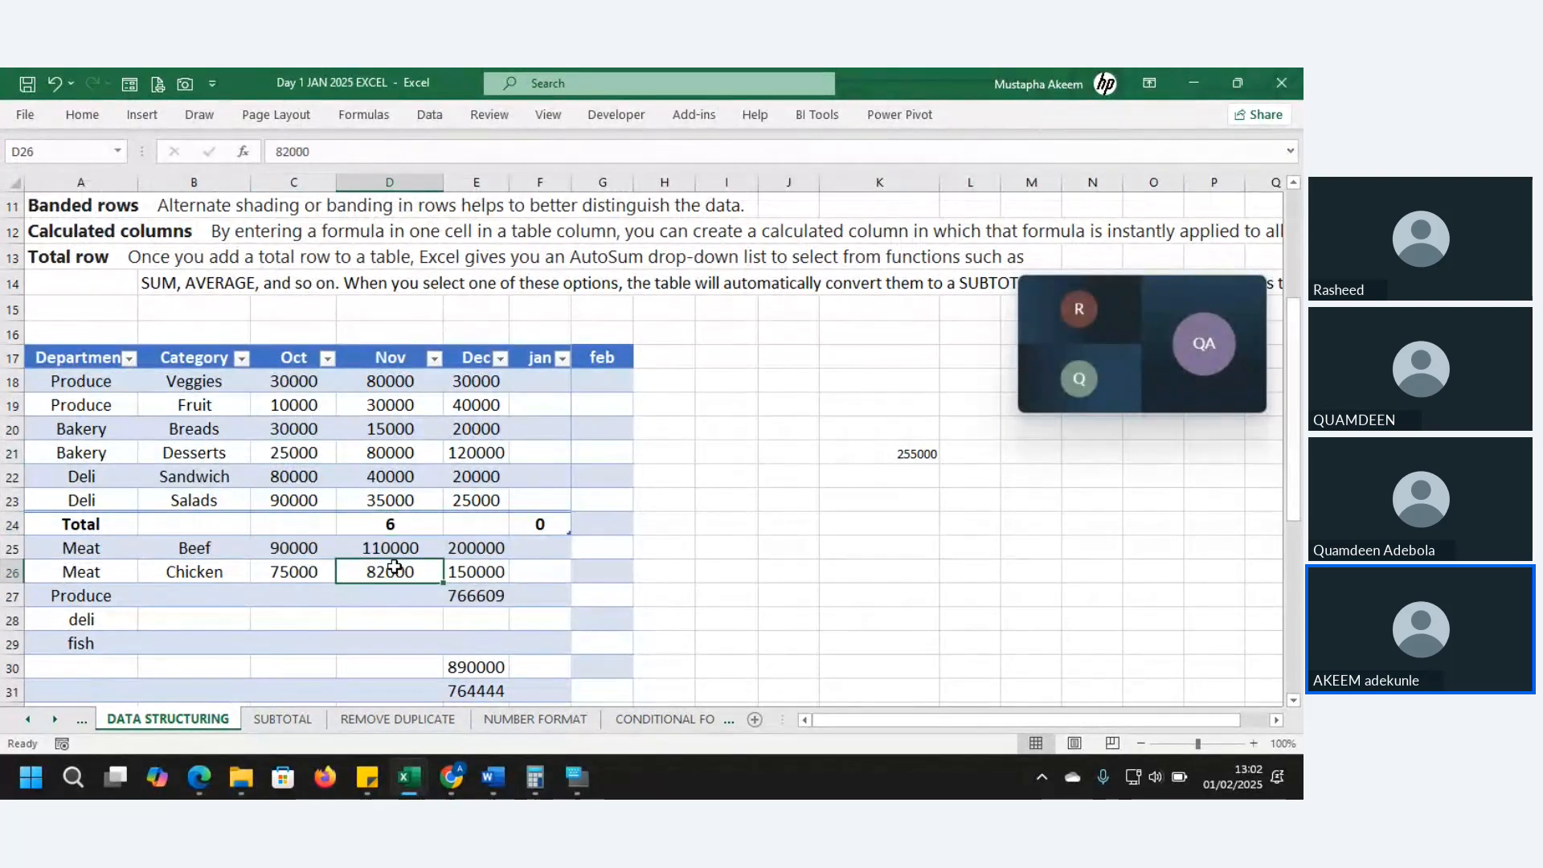
# - Set the Dec total to Sum and the Oct total to standard deviation (32621.57)
pyautogui.click(494, 525)
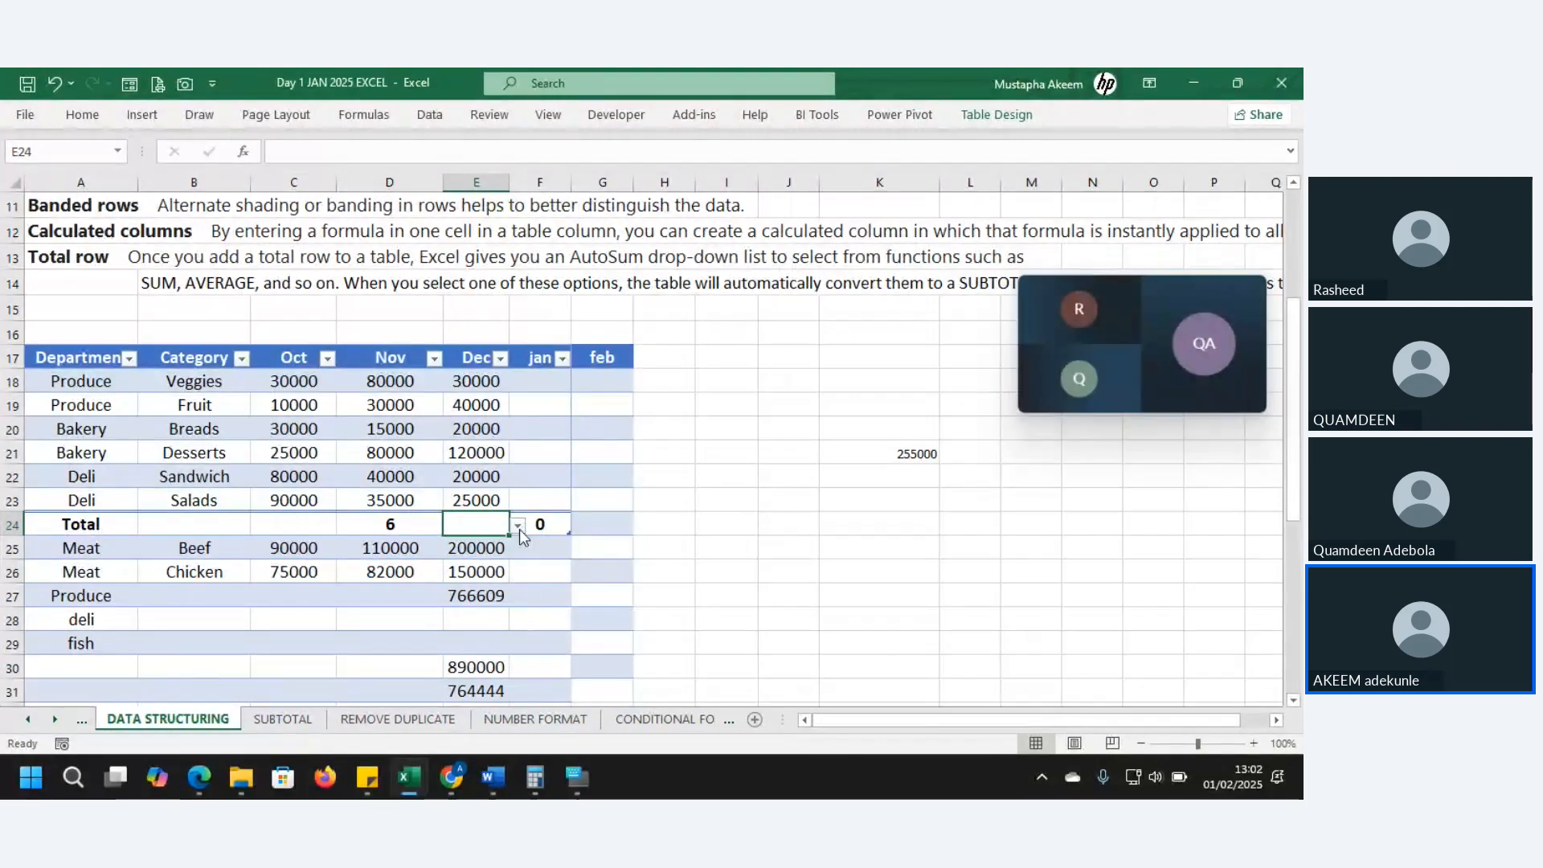
pyautogui.click(518, 527)
pyautogui.click(472, 621)
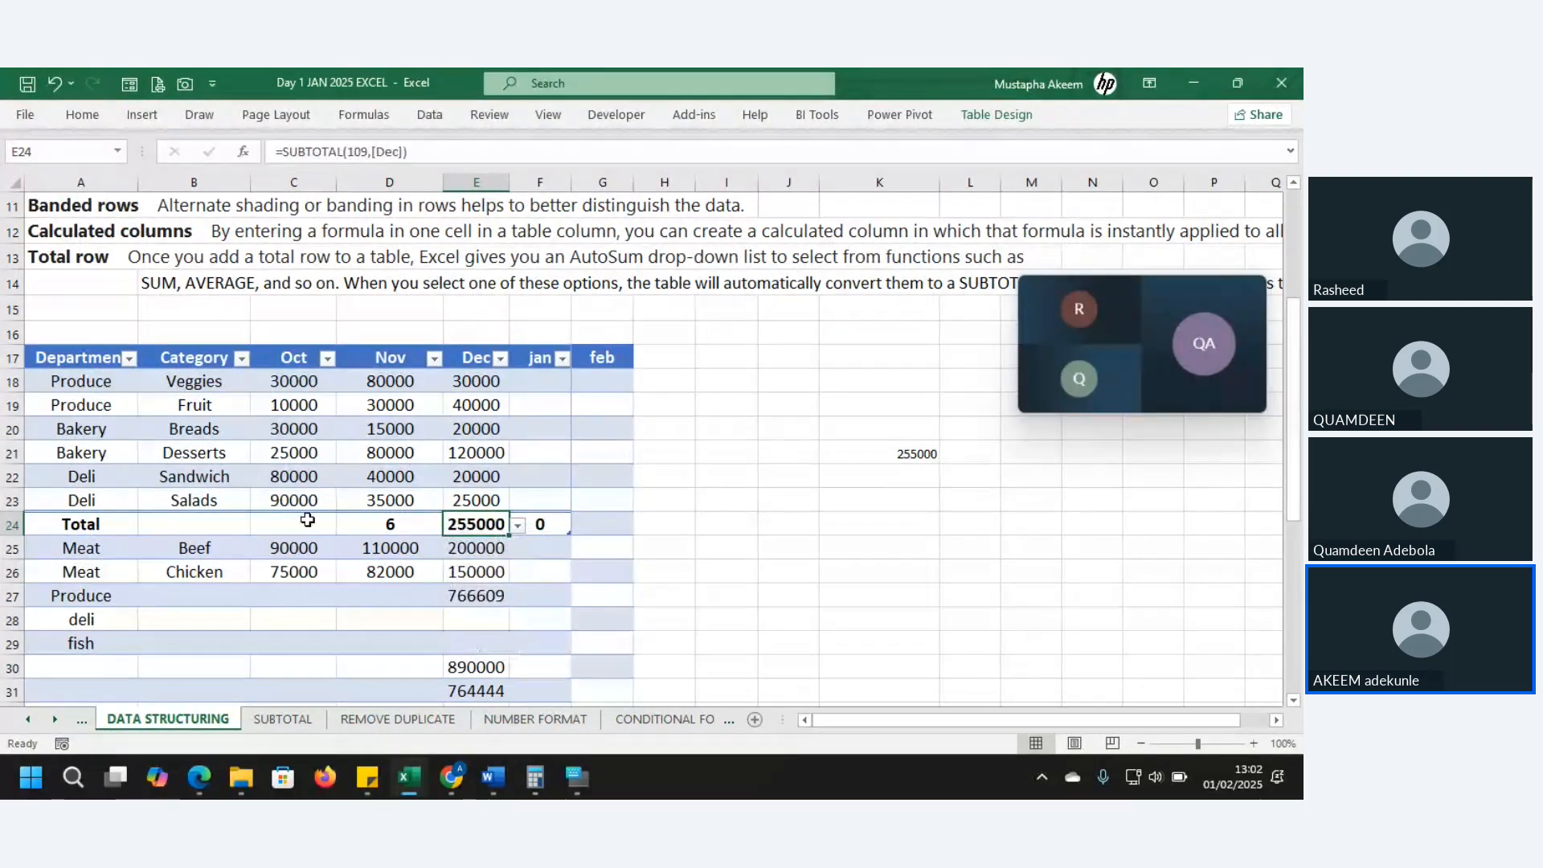
pyautogui.click(305, 524)
pyautogui.click(345, 527)
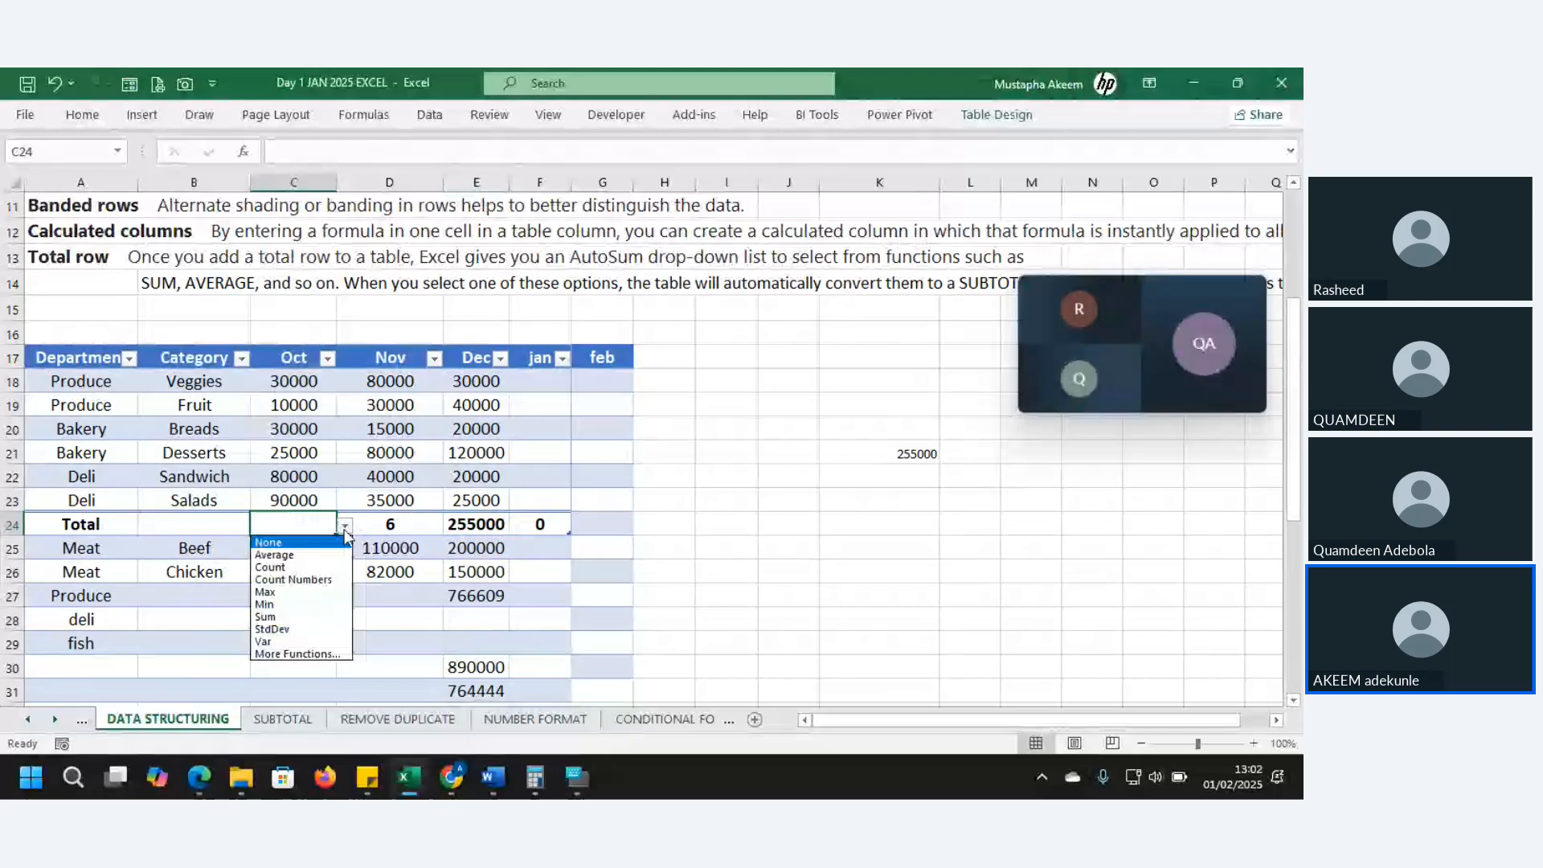
pyautogui.click(309, 630)
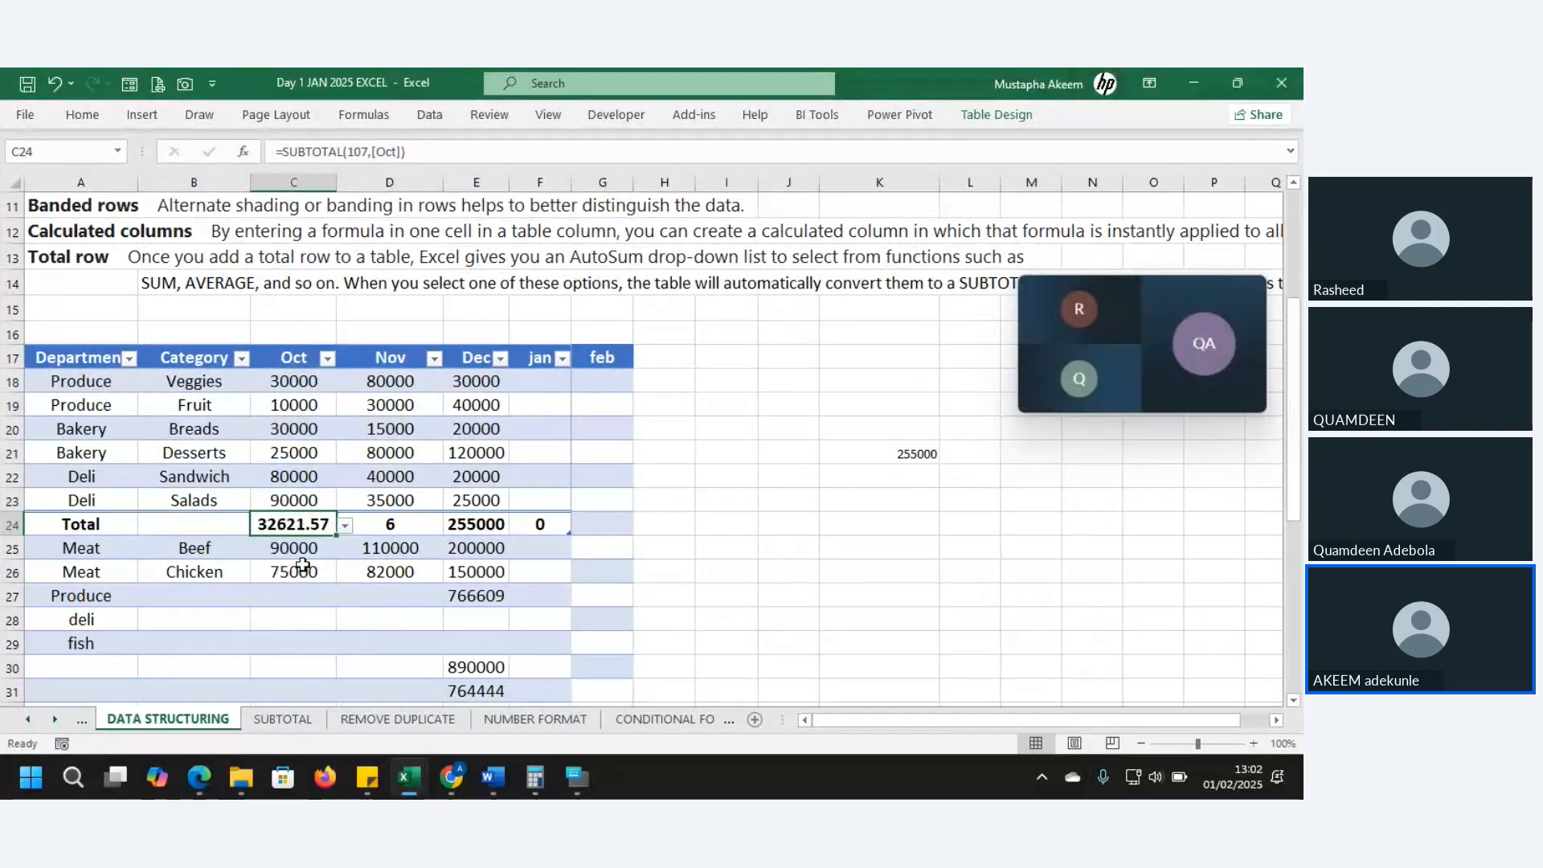
# - Change the Nov total to variance, giving 736666667
pyautogui.click(393, 526)
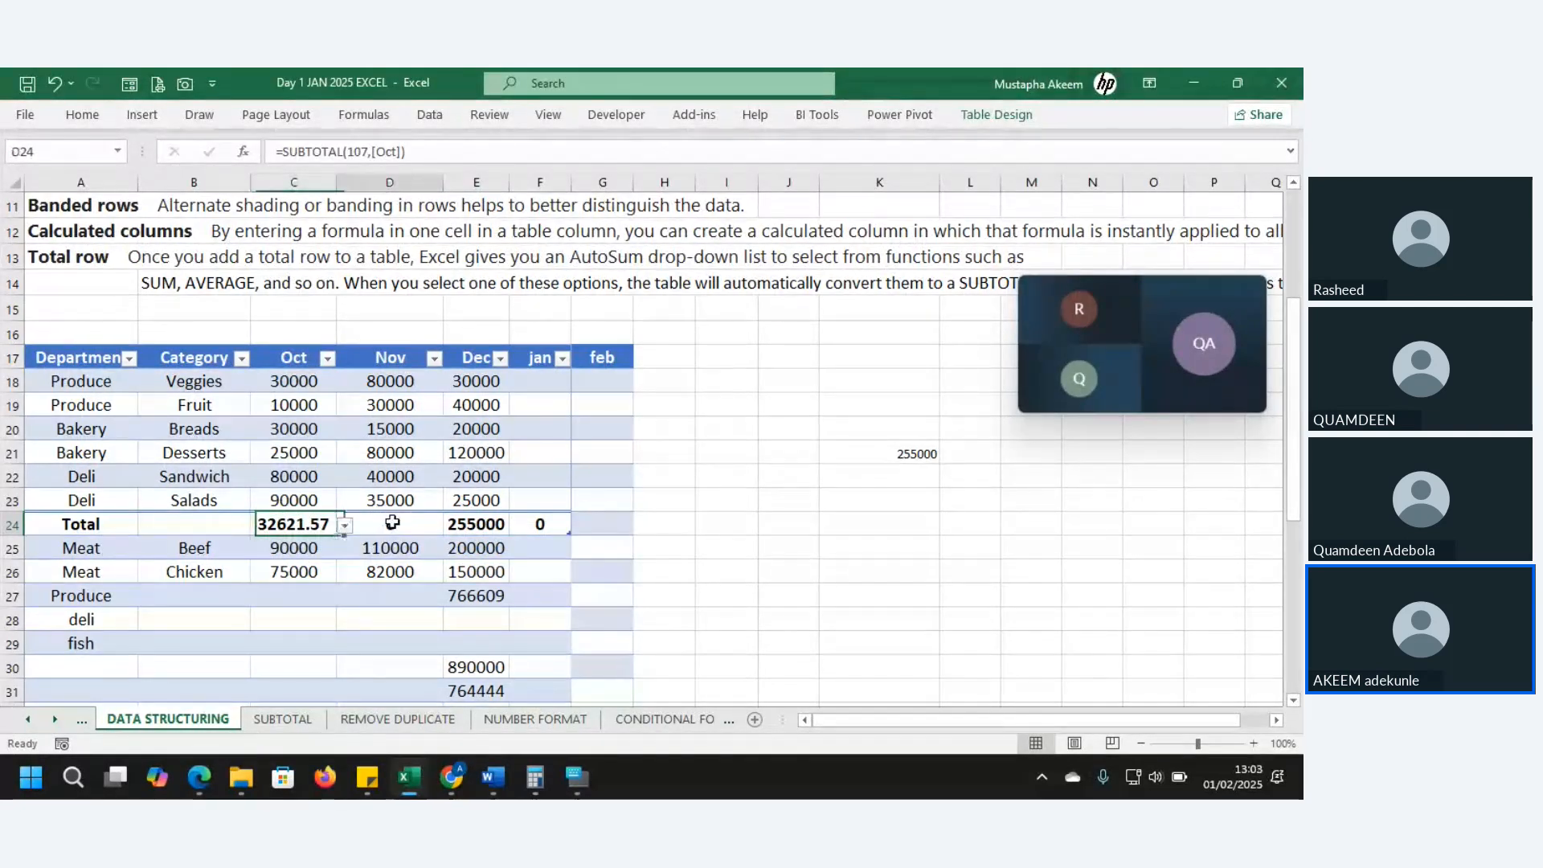
pyautogui.click(453, 529)
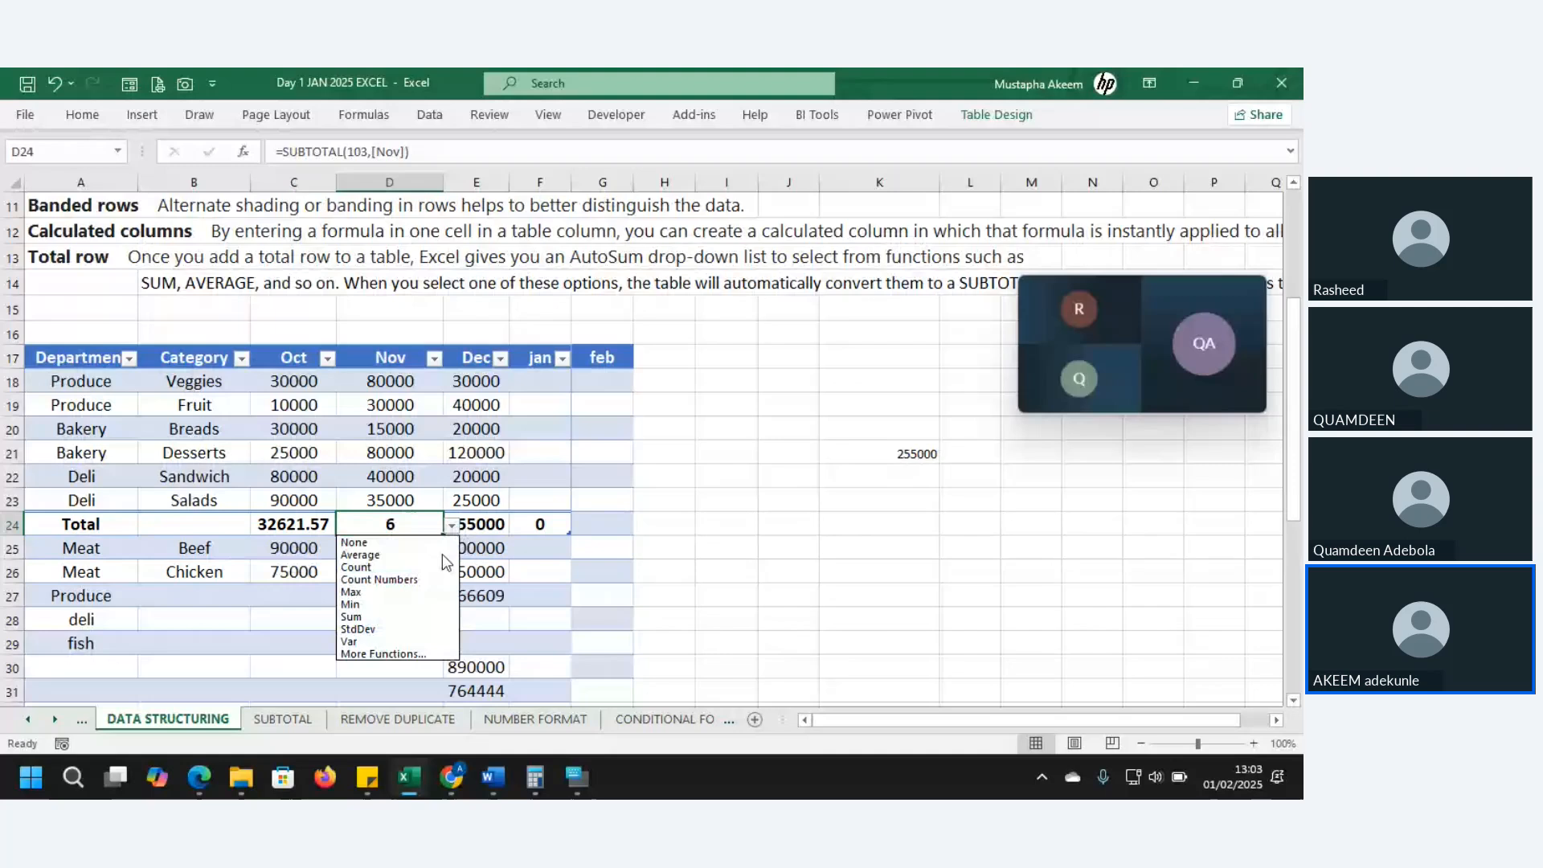
pyautogui.click(401, 643)
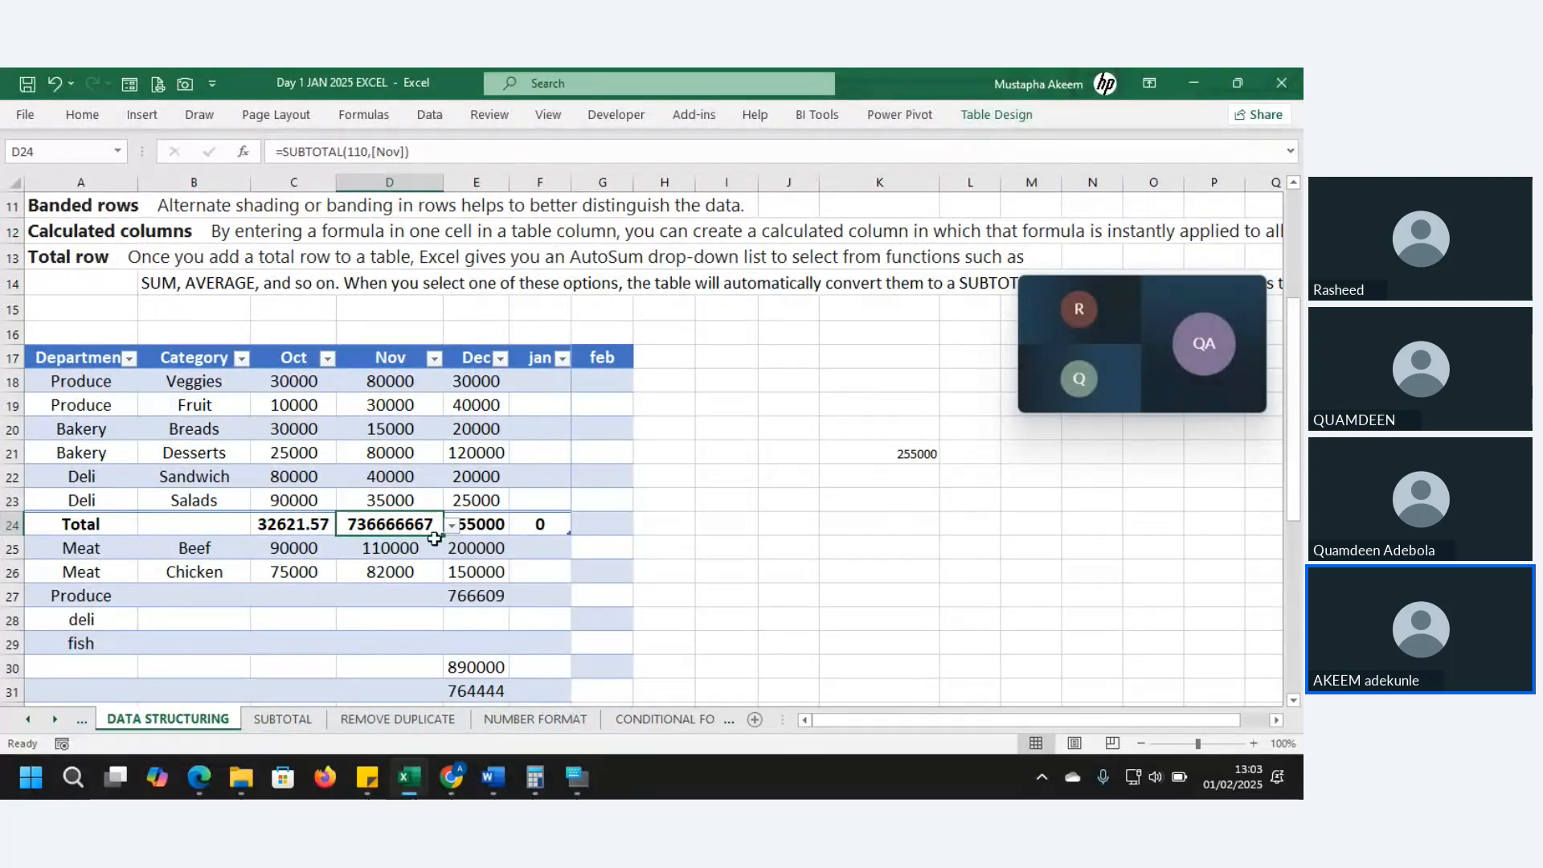
pyautogui.moveTo(1147, 374)
# - Close the Zoho Meeting chat panel and stop screen sharing to show all four participants
pyautogui.moveTo(579, 788)
pyautogui.moveTo(452, 792)
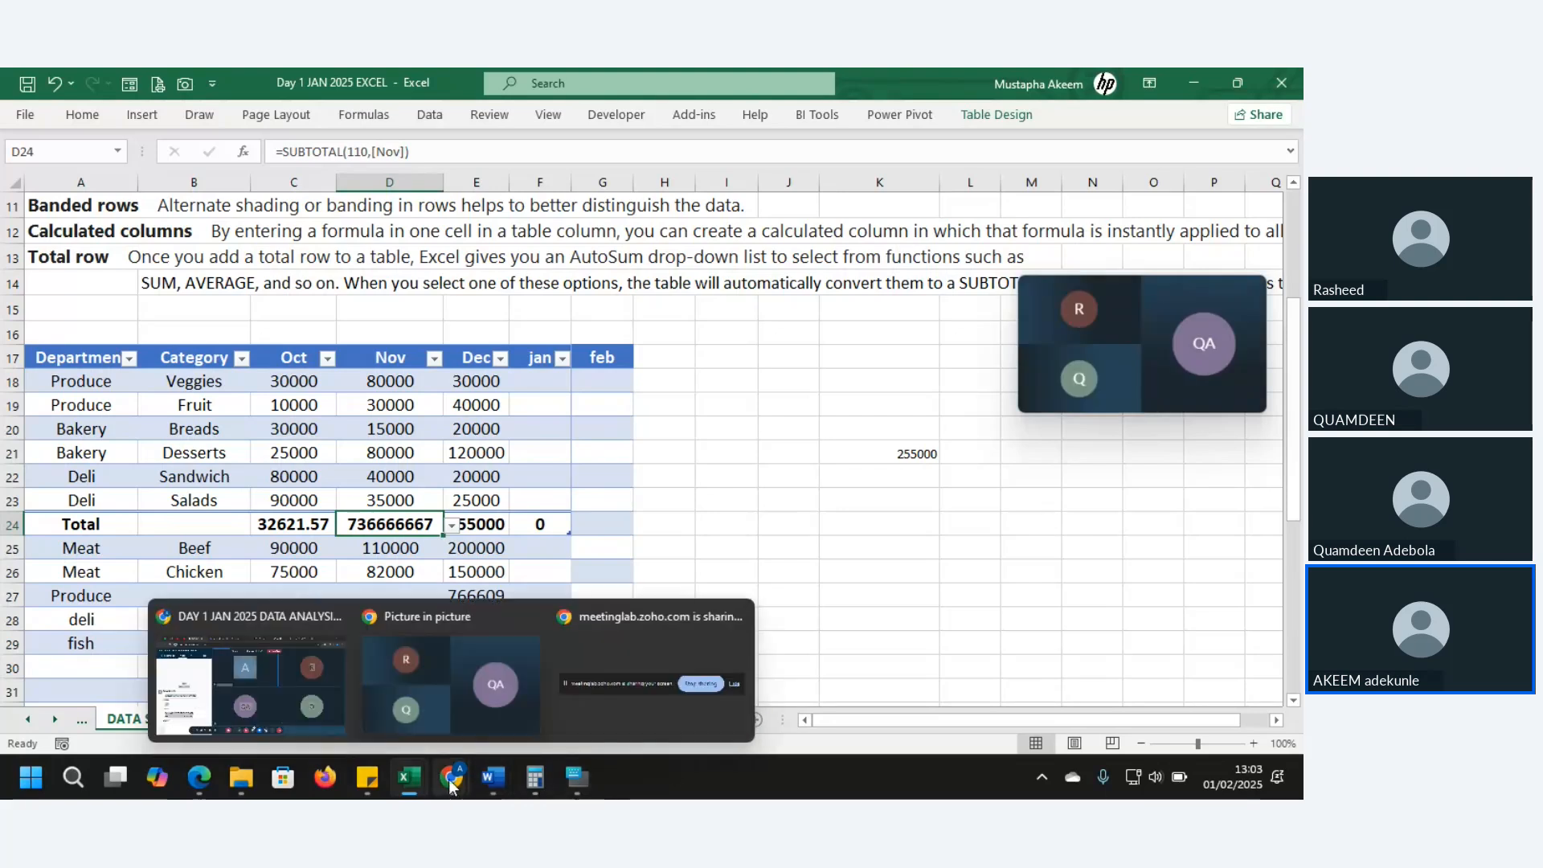
pyautogui.click(283, 704)
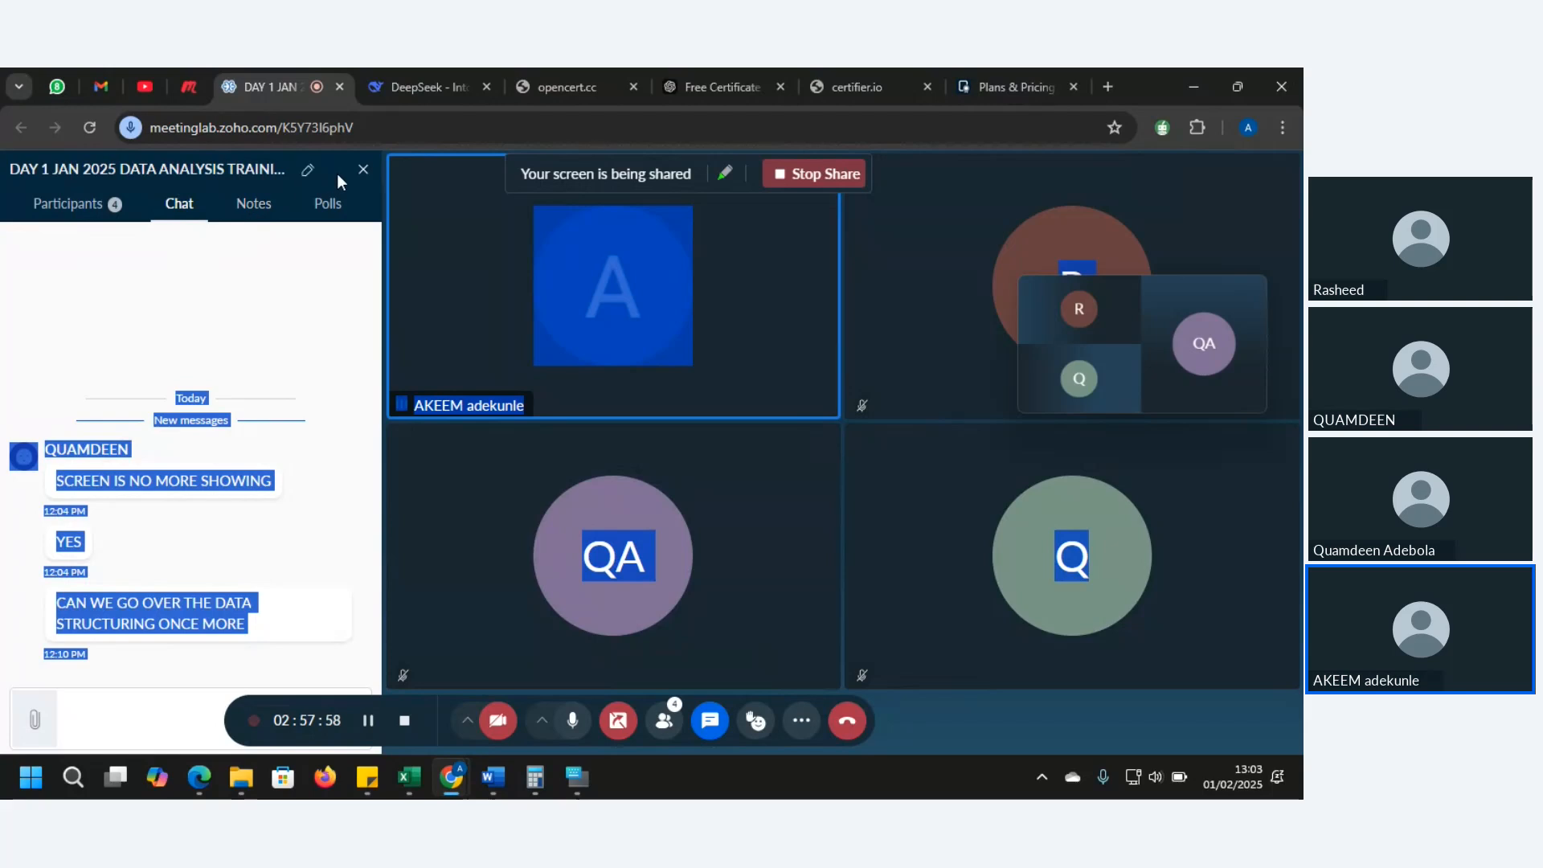
pyautogui.click(363, 170)
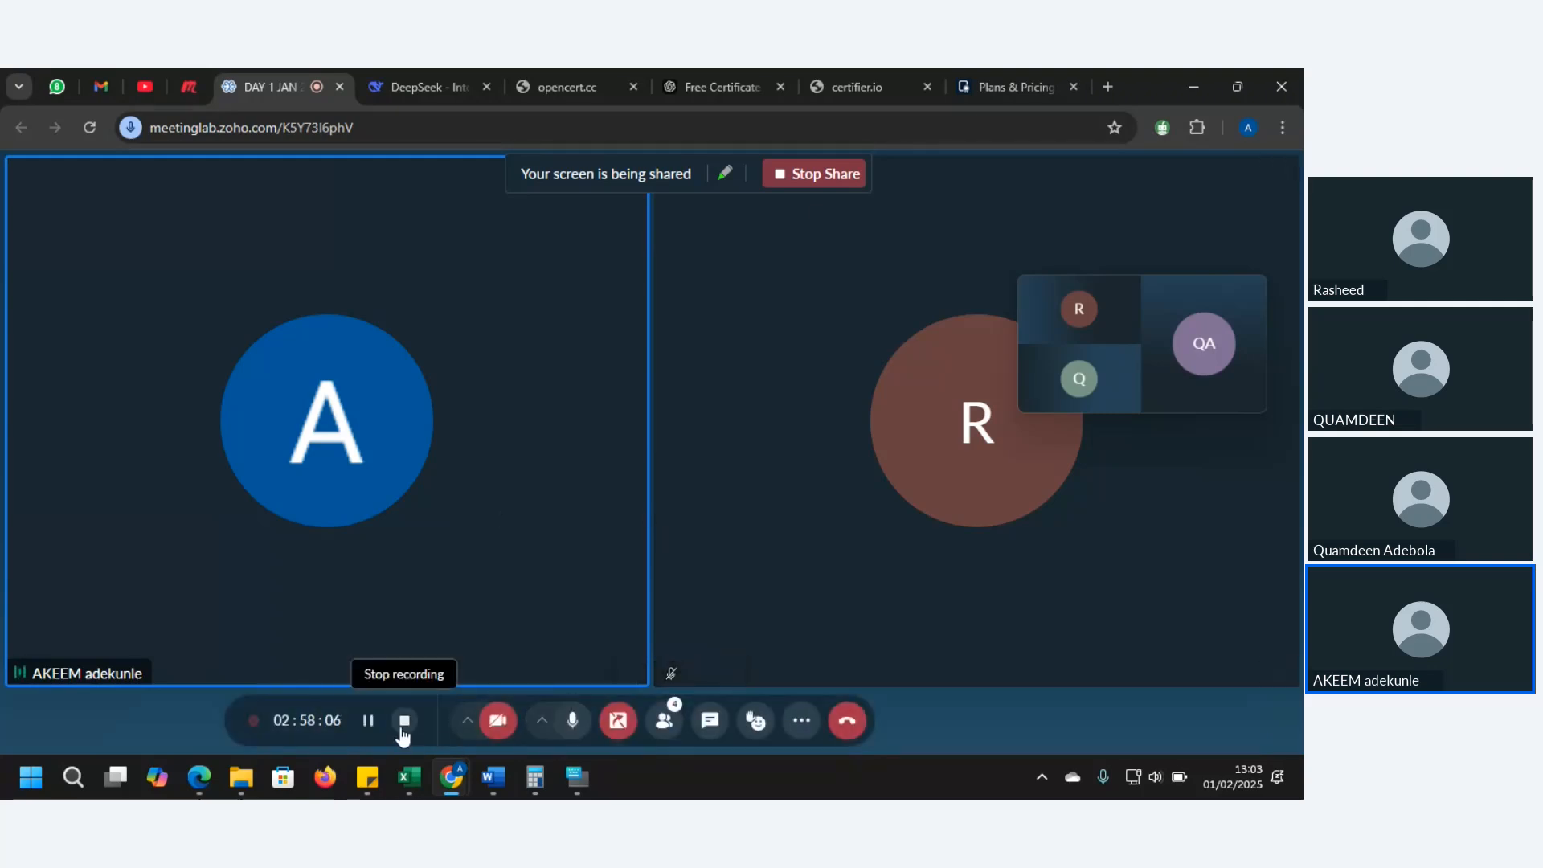
pyautogui.click(816, 178)
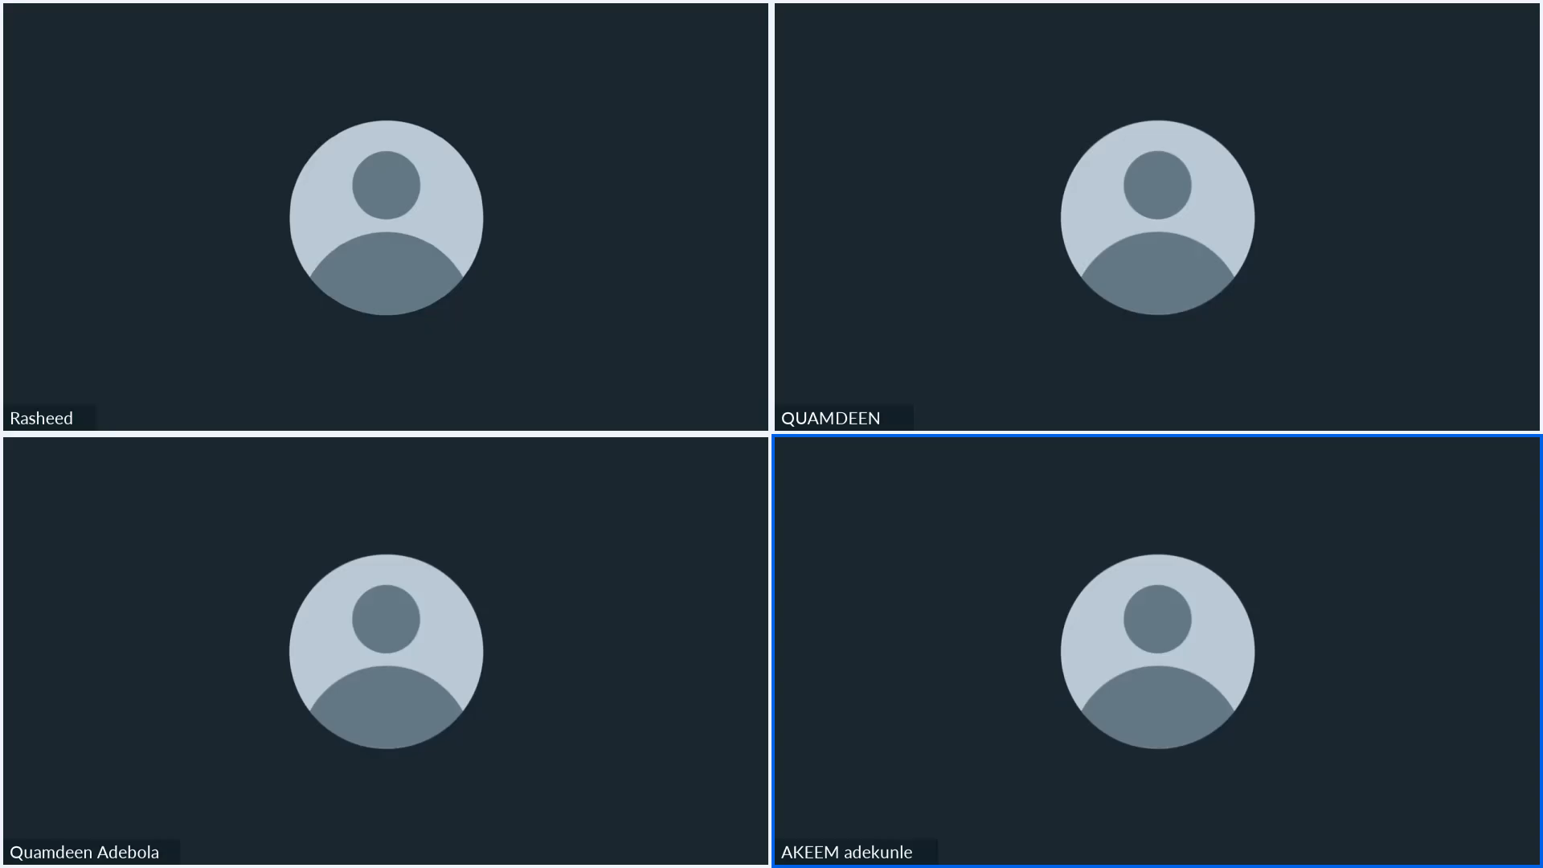